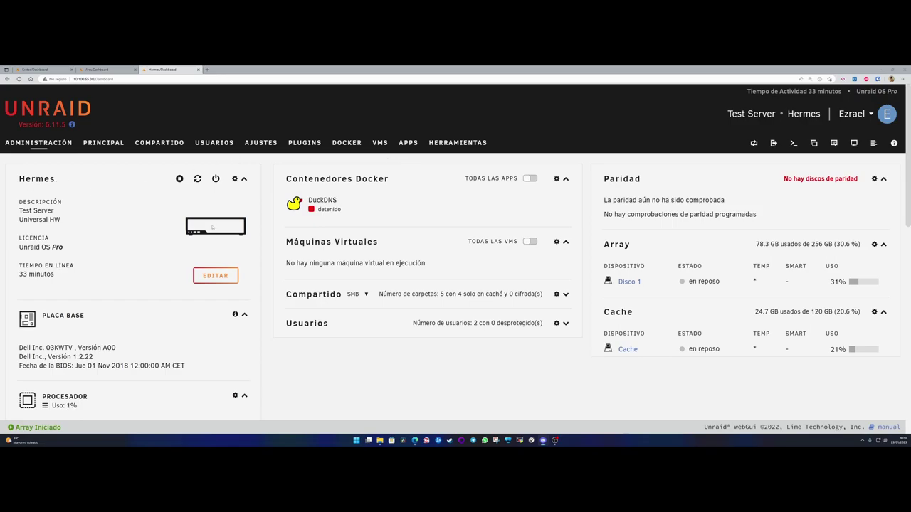
- Review the server dashboard, highlighting the i5-8500T processor model
{"action": "scroll", "coordinate": [212, 227], "scroll_direction": "down", "scroll_amount": 5}
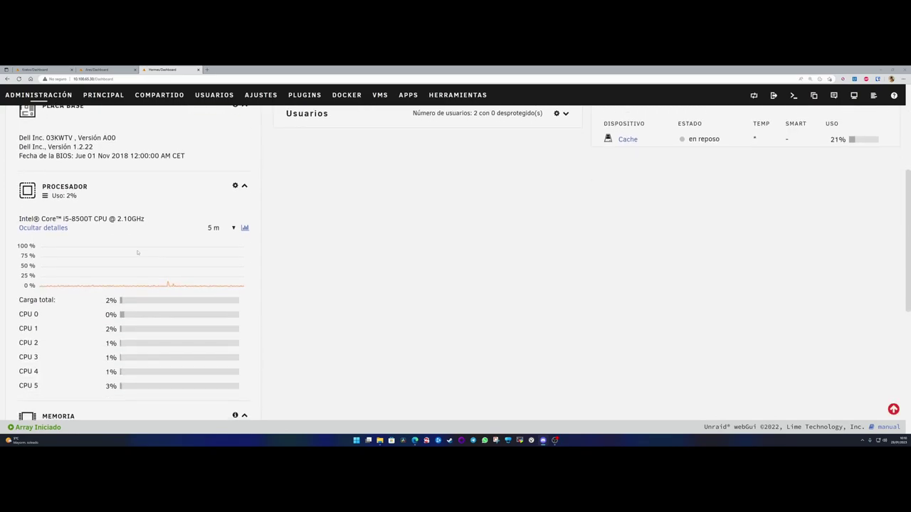
{"action": "scroll", "coordinate": [138, 252], "scroll_direction": "up", "scroll_amount": 4}
{"action": "scroll", "coordinate": [138, 252], "scroll_direction": "down", "scroll_amount": 4}
{"action": "left_click_drag", "start_coordinate": [63, 218], "coordinate": [92, 218]}
{"action": "left_click", "coordinate": [93, 219]}
{"action": "left_click_drag", "start_coordinate": [93, 218], "coordinate": [88, 219]}
{"action": "left_click", "coordinate": [90, 219]}
{"action": "double_click", "coordinate": [79, 219]}
{"action": "left_click", "coordinate": [80, 218]}
{"action": "scroll", "coordinate": [261, 247], "scroll_direction": "down", "scroll_amount": 3}
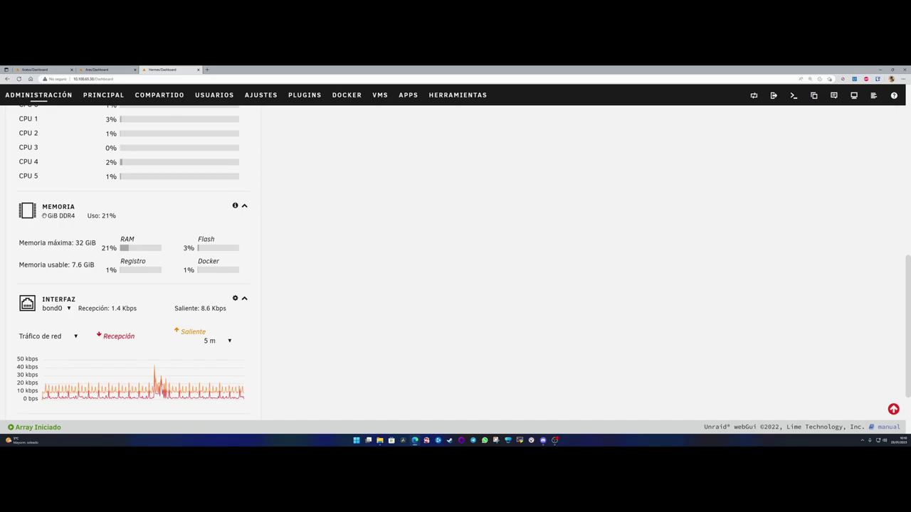
{"action": "scroll", "coordinate": [85, 247], "scroll_direction": "down", "scroll_amount": 2}
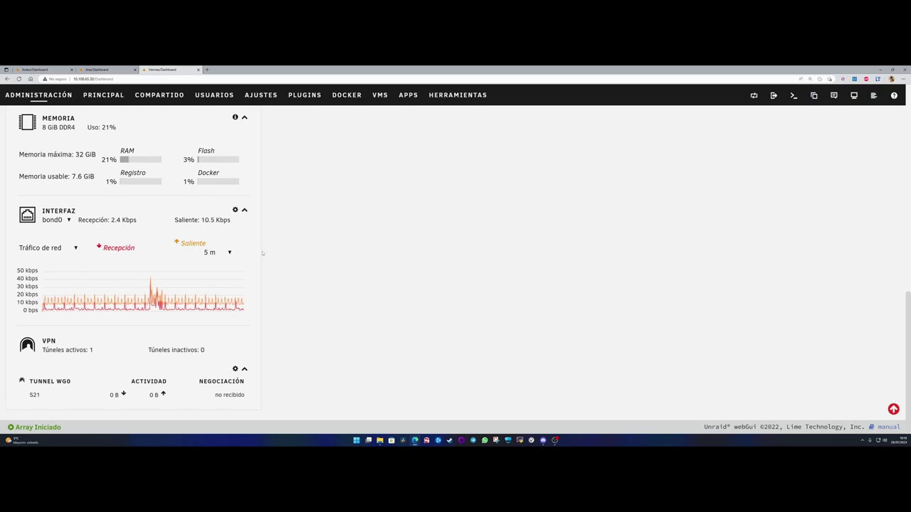
{"action": "scroll", "coordinate": [263, 256], "scroll_direction": "up", "scroll_amount": 5}
{"action": "scroll", "coordinate": [268, 265], "scroll_direction": "up", "scroll_amount": 1}
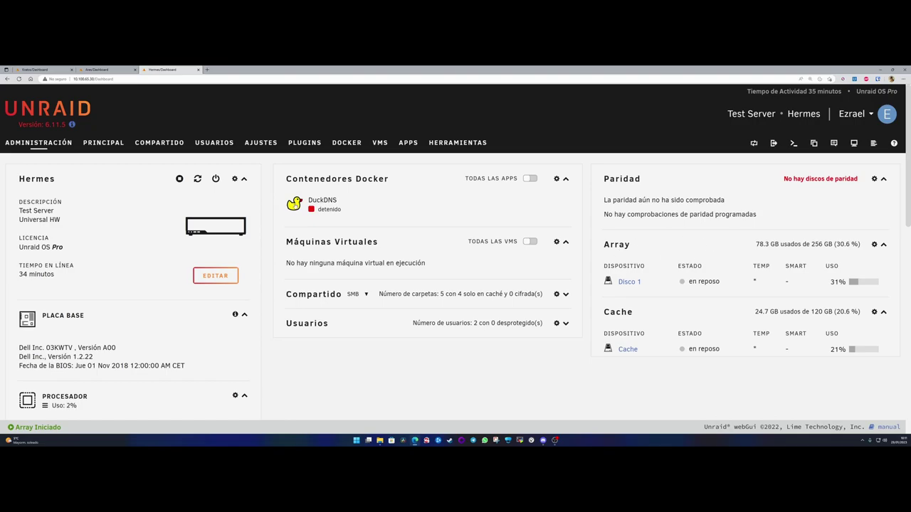
- Search the Apps catalogue for 'jackett' and glance at hotio's jackett details
{"action": "left_click", "coordinate": [408, 142]}
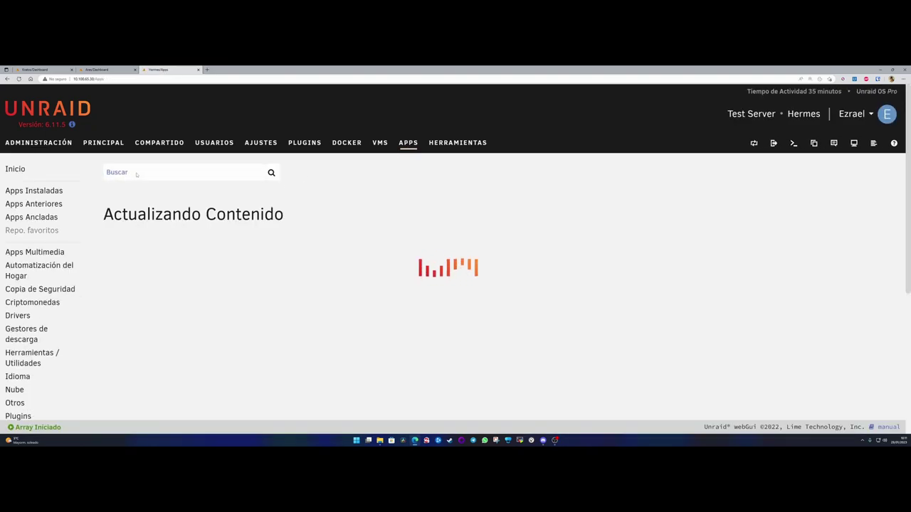
{"action": "right_click", "coordinate": [138, 173]}
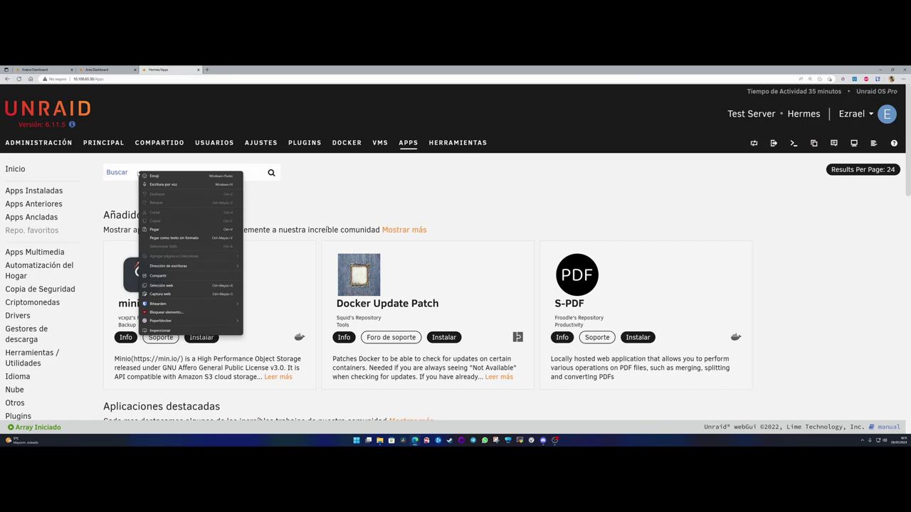
{"action": "left_click", "coordinate": [130, 171]}
{"action": "type", "text": "jackett"}
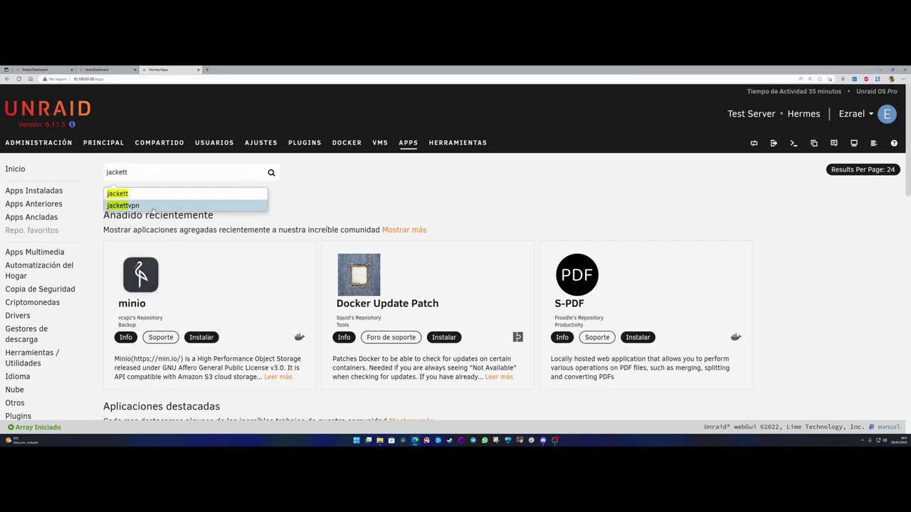
{"action": "key", "text": "Return"}
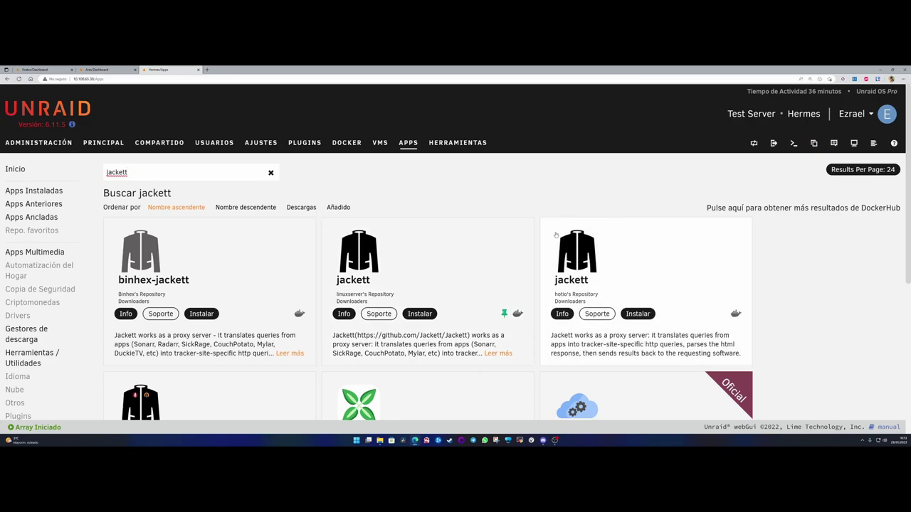
{"action": "left_click", "coordinate": [568, 271]}
{"action": "left_click", "coordinate": [429, 200]}
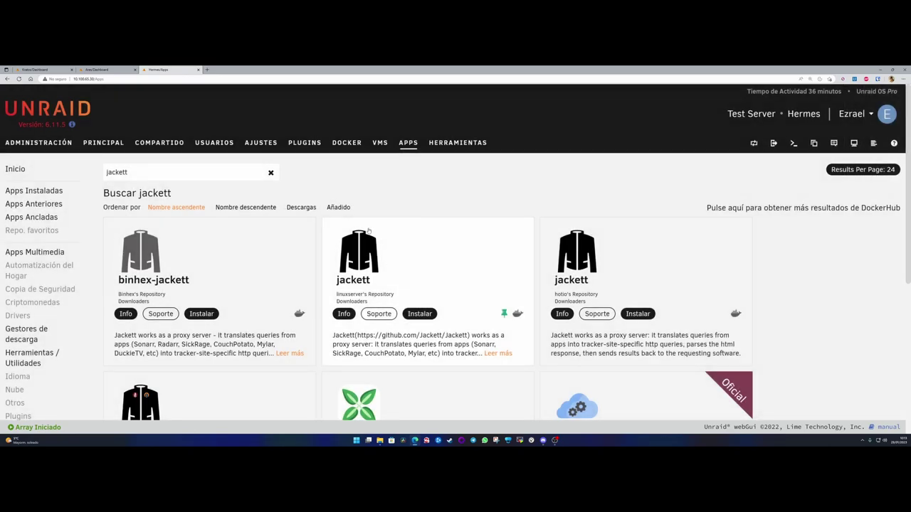
- Install linuxserver's jackett on the default branch and rename the container to 'Jackett'
{"action": "left_click", "coordinate": [419, 313]}
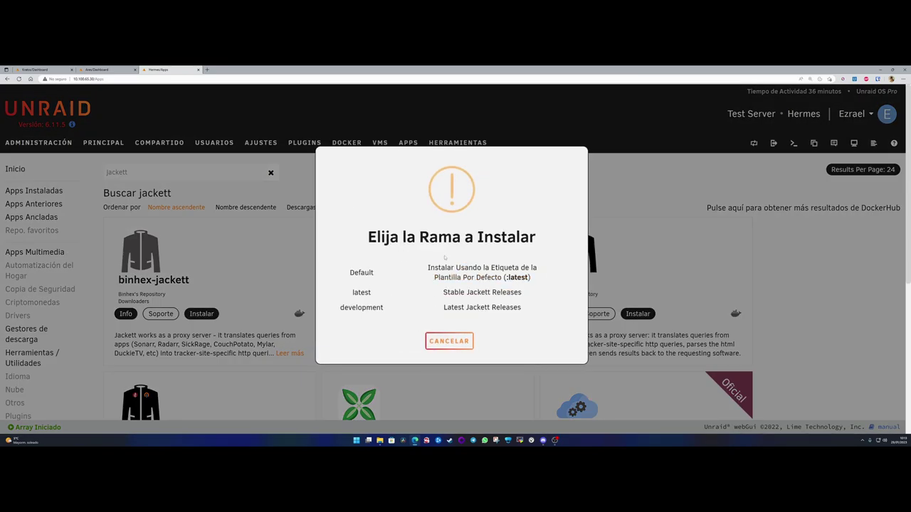
{"action": "left_click", "coordinate": [361, 272]}
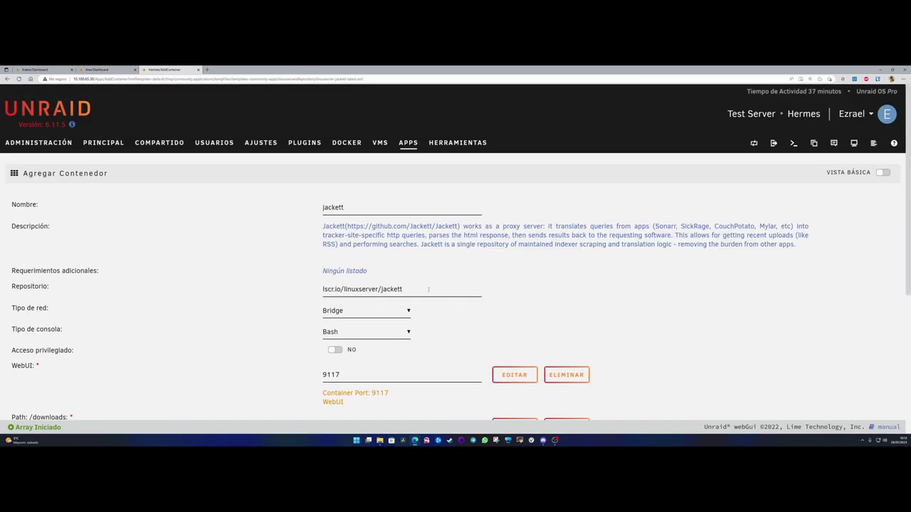
{"action": "scroll", "coordinate": [267, 258], "scroll_direction": "down", "scroll_amount": 3}
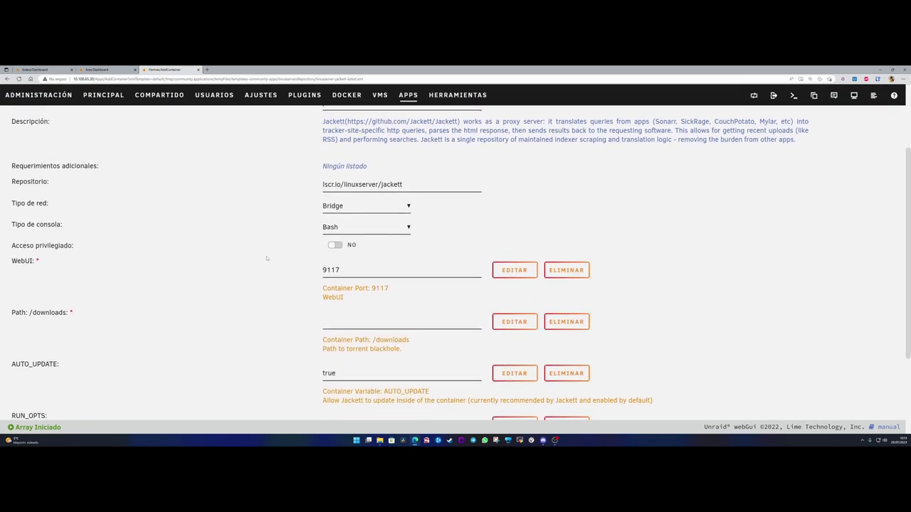
{"action": "scroll", "coordinate": [275, 264], "scroll_direction": "up", "scroll_amount": 3}
{"action": "left_click_drag", "start_coordinate": [356, 207], "coordinate": [264, 212]}
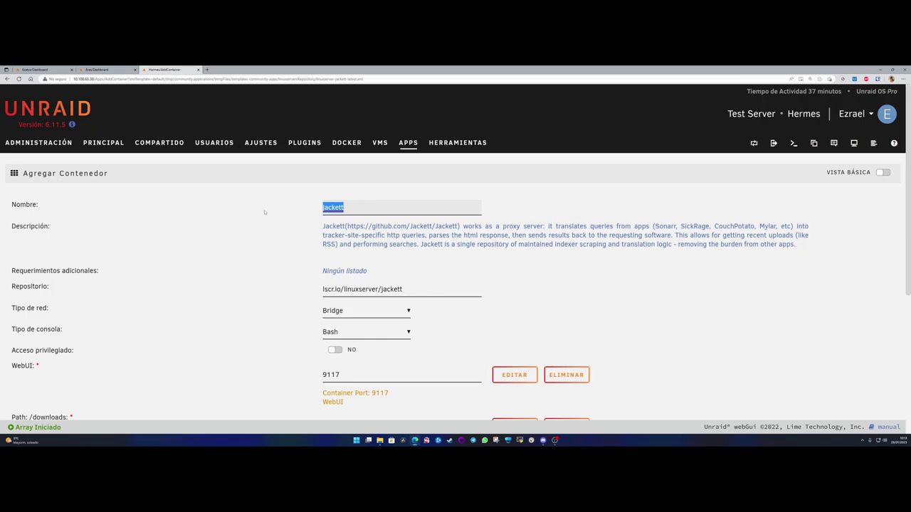
{"action": "type", "text": "Jackett"}
{"action": "scroll", "coordinate": [296, 241], "scroll_direction": "down", "scroll_amount": 2}
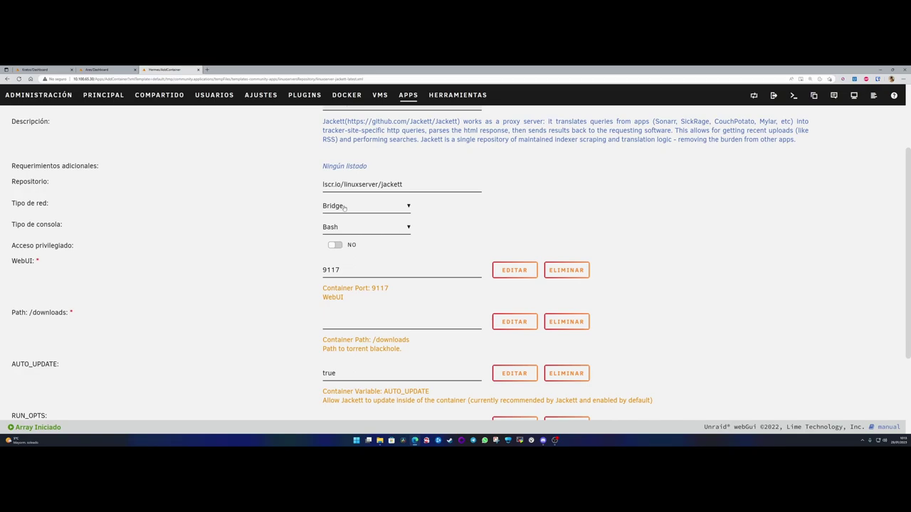
{"action": "left_click", "coordinate": [345, 207]}
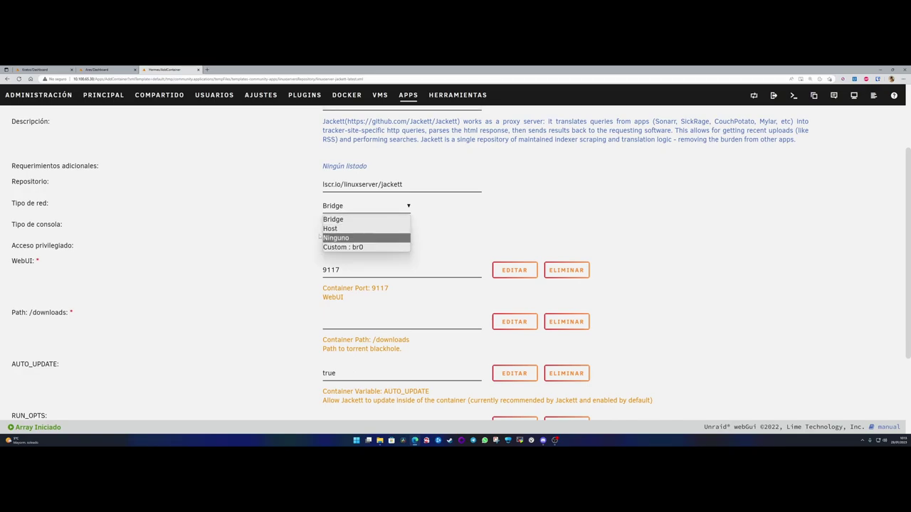
{"action": "left_click", "coordinate": [309, 216]}
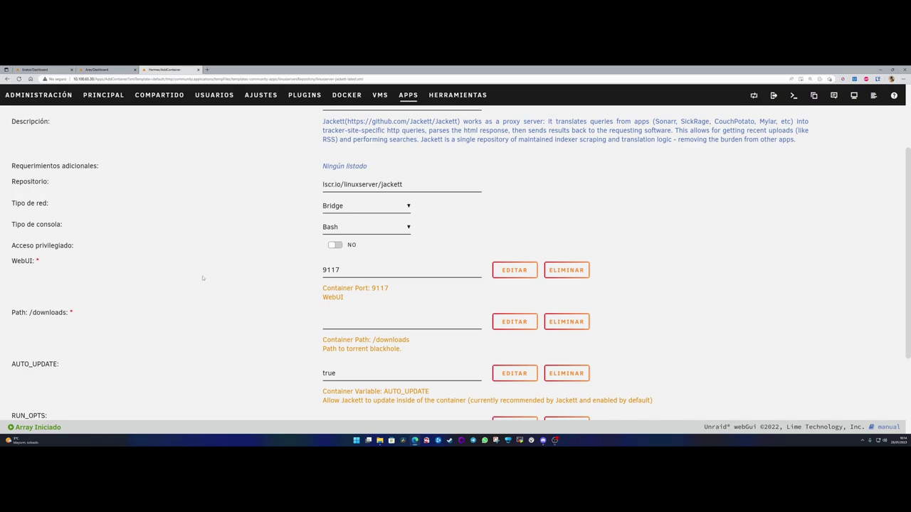
{"action": "double_click", "coordinate": [332, 271]}
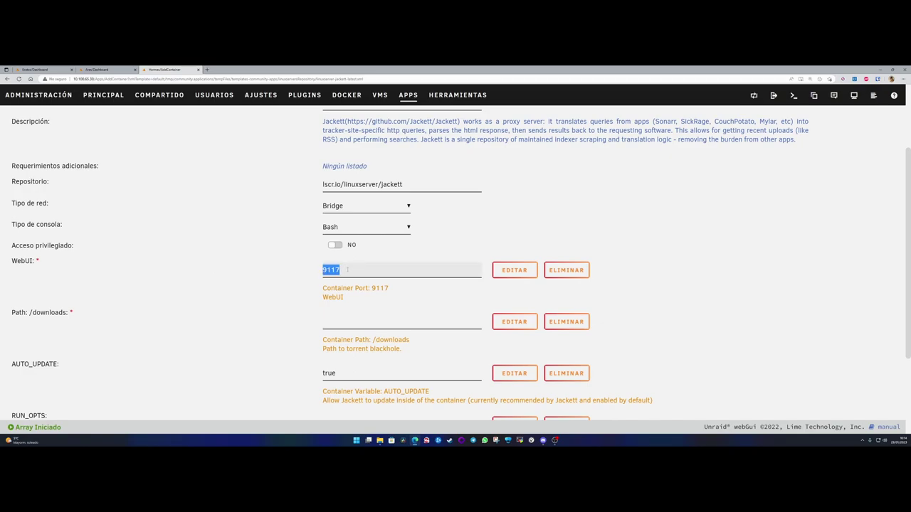
{"action": "left_click", "coordinate": [346, 270]}
{"action": "left_click_drag", "start_coordinate": [347, 270], "coordinate": [311, 274]}
{"action": "left_click", "coordinate": [343, 270]}
{"action": "key", "text": "ctrl+a"}
{"action": "left_click", "coordinate": [347, 269]}
{"action": "key", "text": "ctrl+a"}
{"action": "left_click", "coordinate": [338, 324]}
{"action": "scroll", "coordinate": [274, 303], "scroll_direction": "down", "scroll_amount": 2}
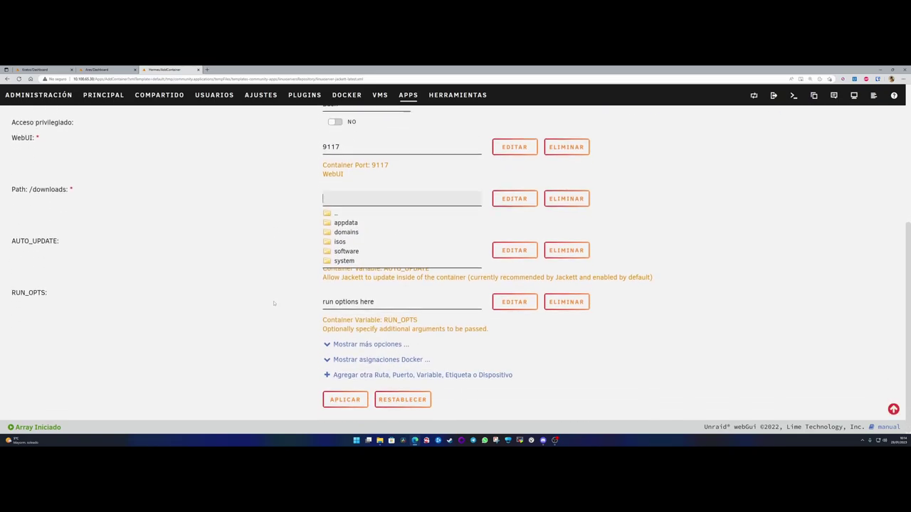
{"action": "scroll", "coordinate": [274, 303], "scroll_direction": "up", "scroll_amount": 2}
{"action": "left_click", "coordinate": [304, 309]}
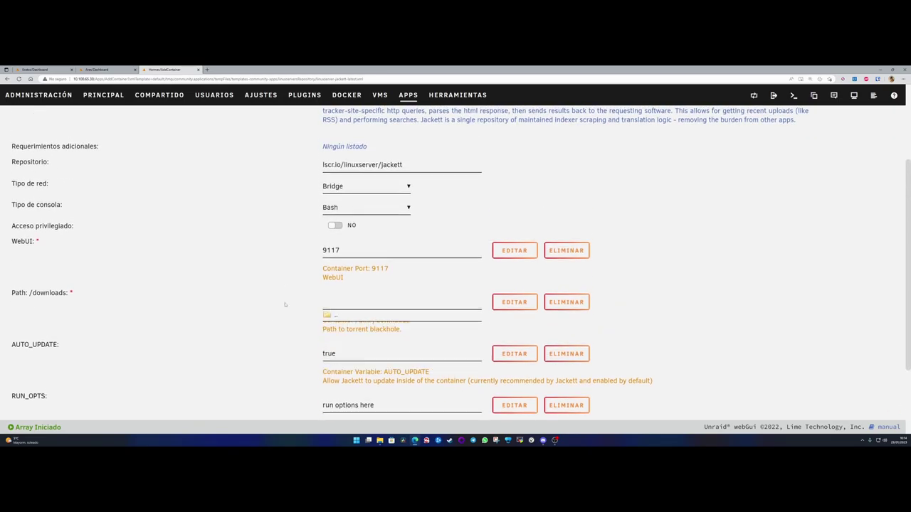
{"action": "scroll", "coordinate": [297, 321], "scroll_direction": "down", "scroll_amount": 1}
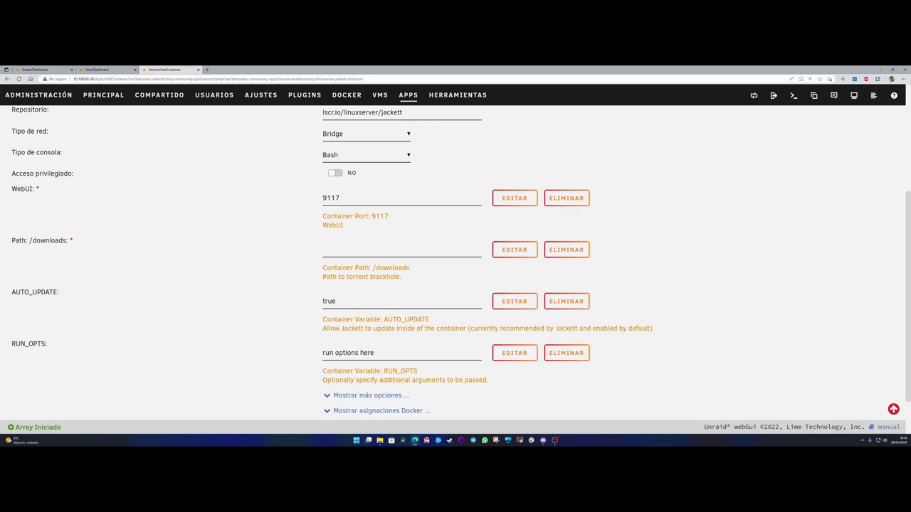
{"action": "left_click_drag", "start_coordinate": [322, 277], "coordinate": [402, 276]}
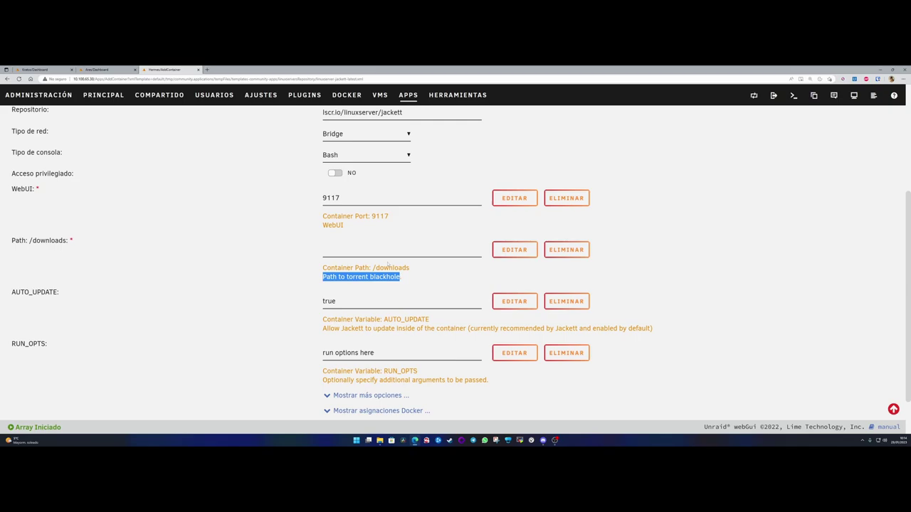
{"action": "left_click_drag", "start_coordinate": [373, 268], "coordinate": [410, 268]}
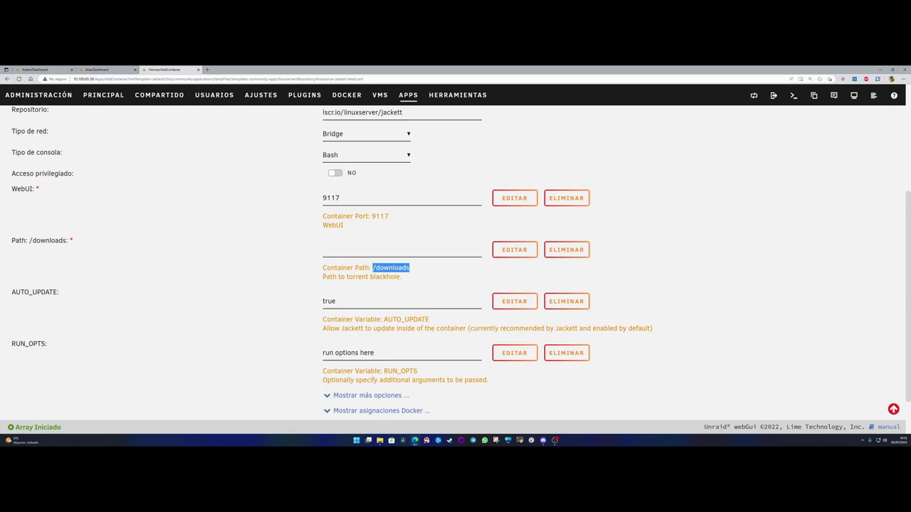
{"action": "left_click_drag", "start_coordinate": [323, 277], "coordinate": [401, 277]}
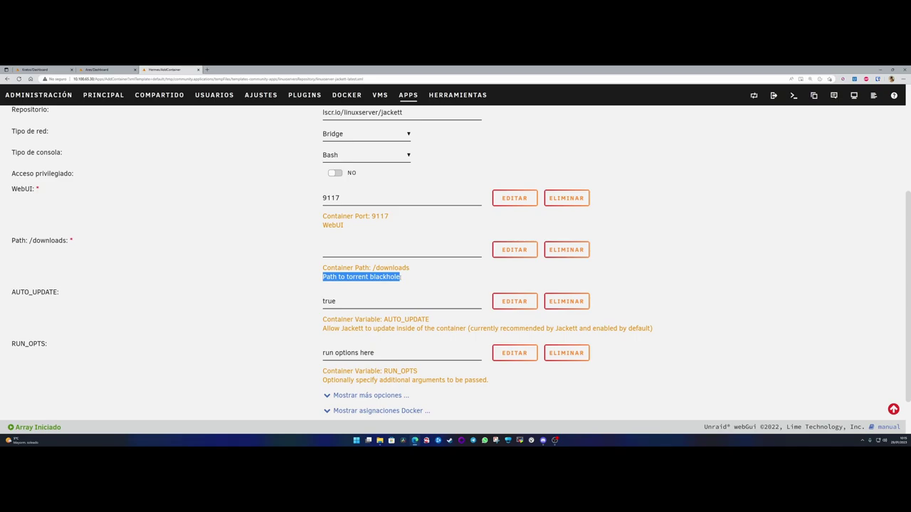
{"action": "left_click", "coordinate": [336, 251]}
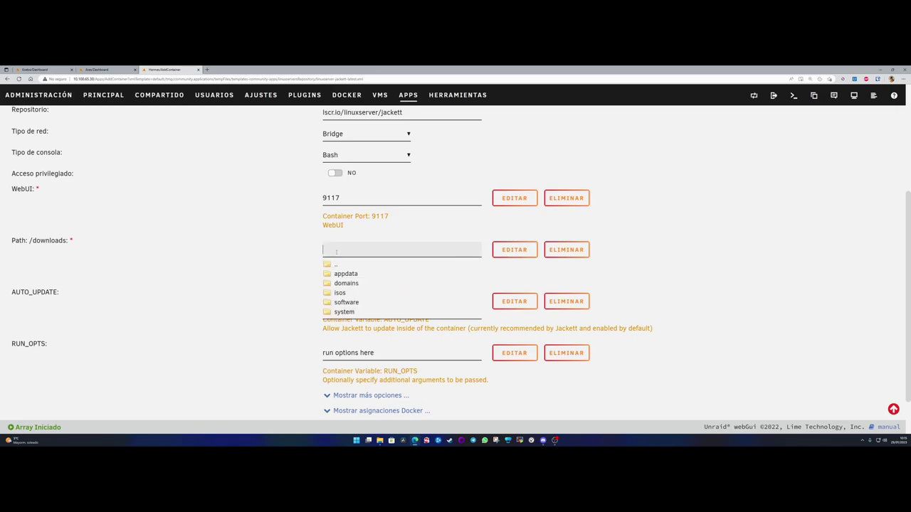
{"action": "scroll", "coordinate": [243, 231], "scroll_direction": "up", "scroll_amount": 3}
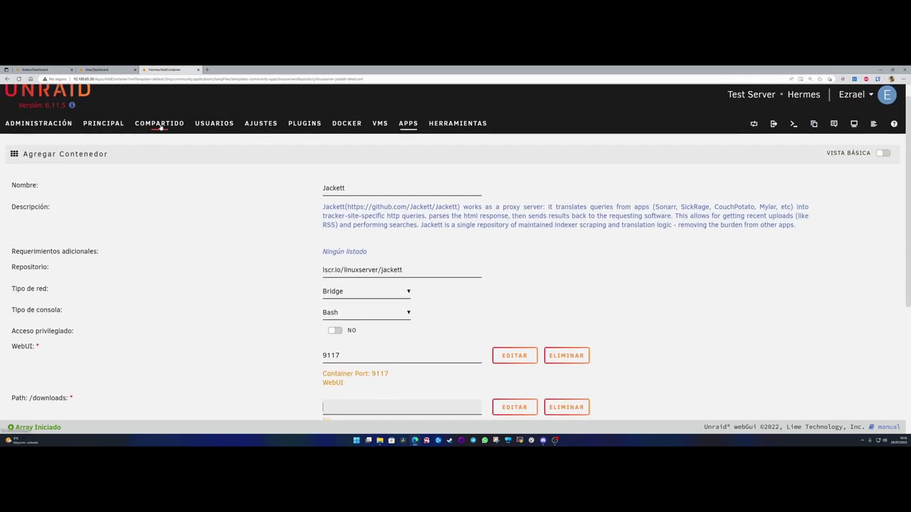
{"action": "scroll", "coordinate": [161, 129], "scroll_direction": "down", "scroll_amount": 1}
{"action": "right_click", "coordinate": [165, 70]}
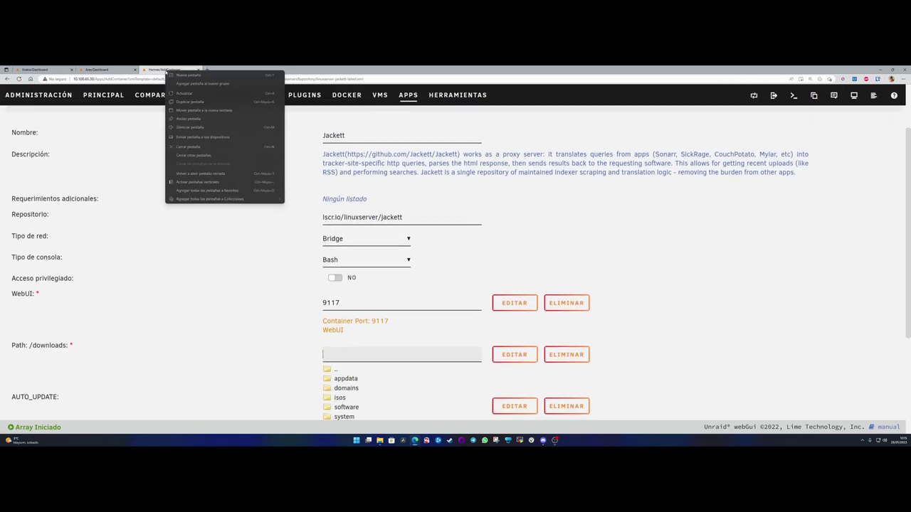
{"action": "left_click", "coordinate": [188, 102]}
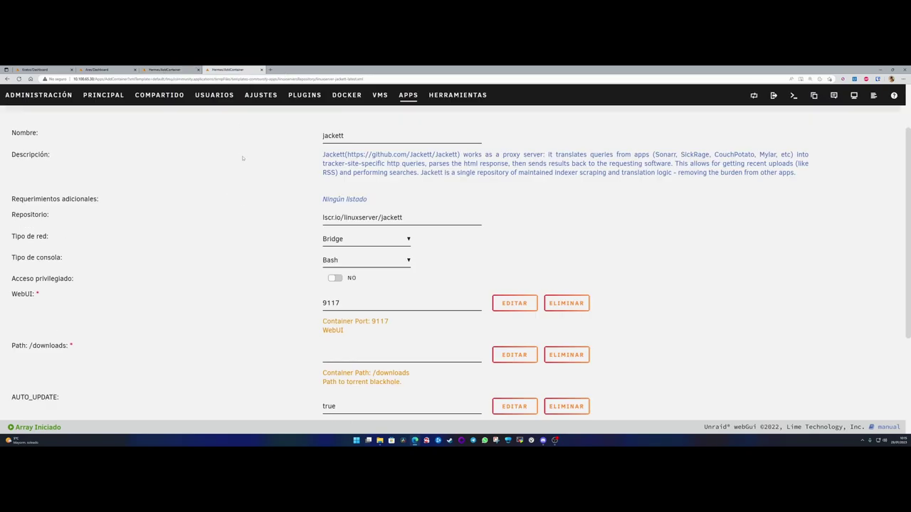
{"action": "left_click", "coordinate": [160, 95]}
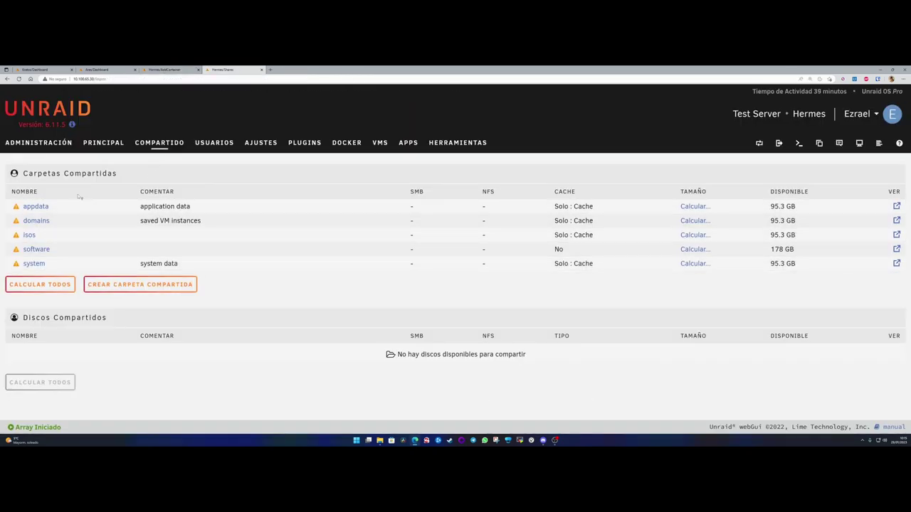
{"action": "left_click", "coordinate": [165, 70]}
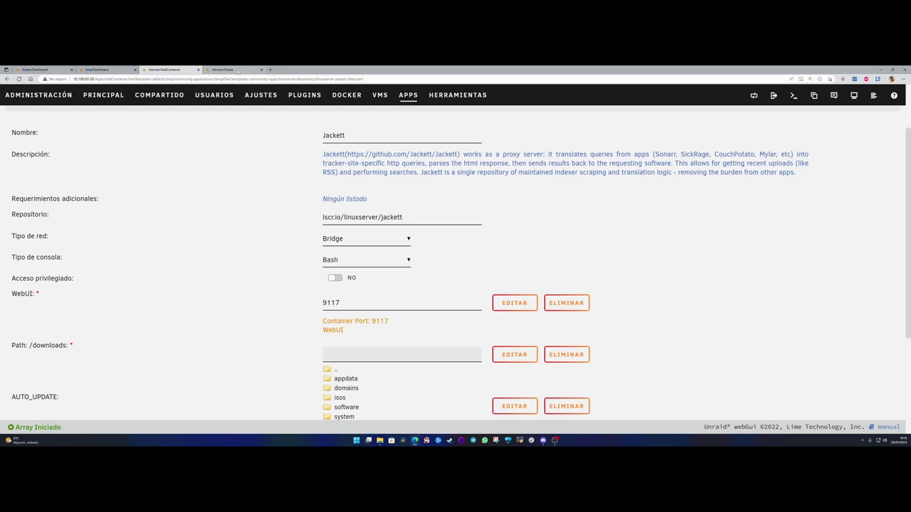
{"action": "left_click", "coordinate": [237, 69]}
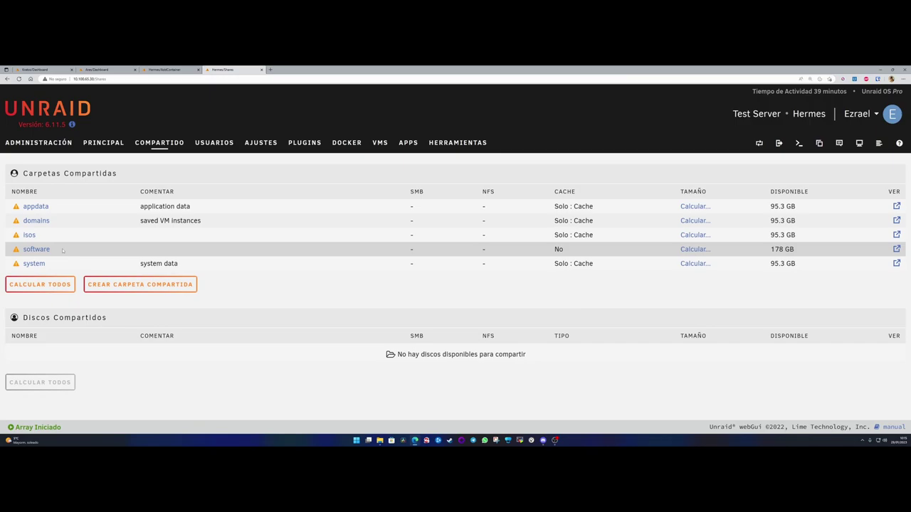
- Create a new share named fdescargas
{"action": "left_click", "coordinate": [135, 284]}
{"action": "left_click", "coordinate": [340, 211]}
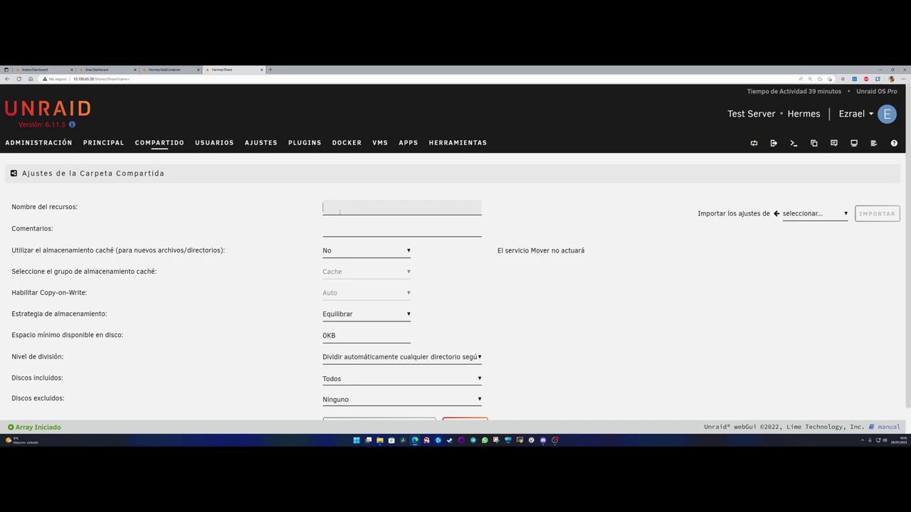
{"action": "type", "text": "fdescargas"}
{"action": "double_click", "coordinate": [339, 207]}
{"action": "right_click", "coordinate": [323, 207]}
{"action": "key", "text": "Escape"}
{"action": "left_click", "coordinate": [324, 207]}
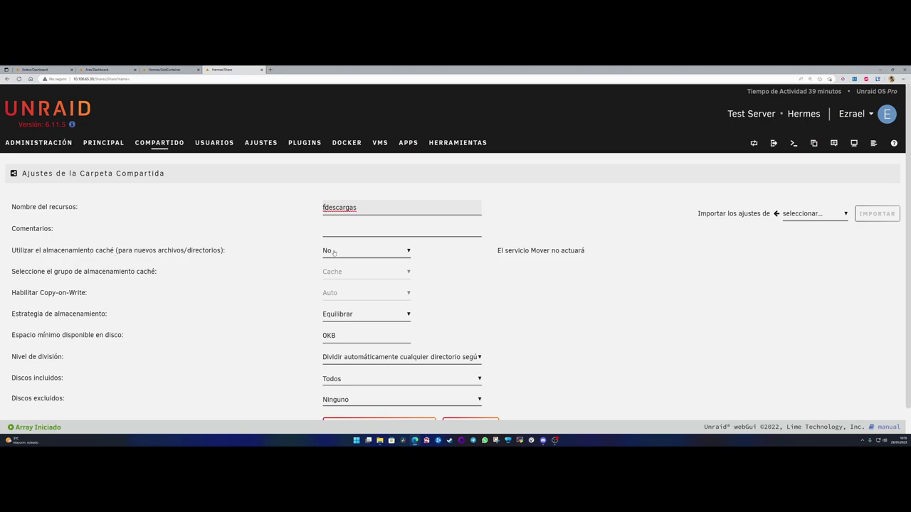
{"action": "scroll", "coordinate": [289, 293], "scroll_direction": "down", "scroll_amount": 1}
{"action": "left_click", "coordinate": [380, 398]}
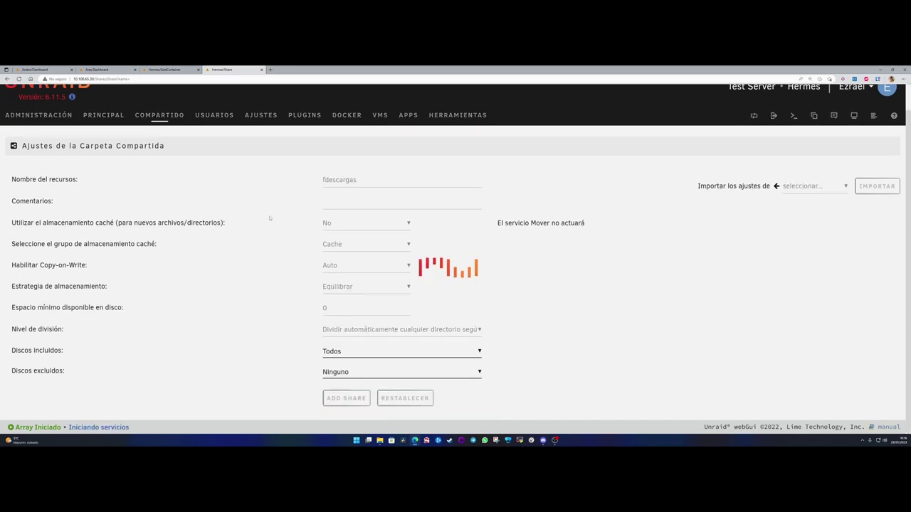
- Return to the shares list and begin another new share, focusing its name field
{"action": "left_click", "coordinate": [155, 144]}
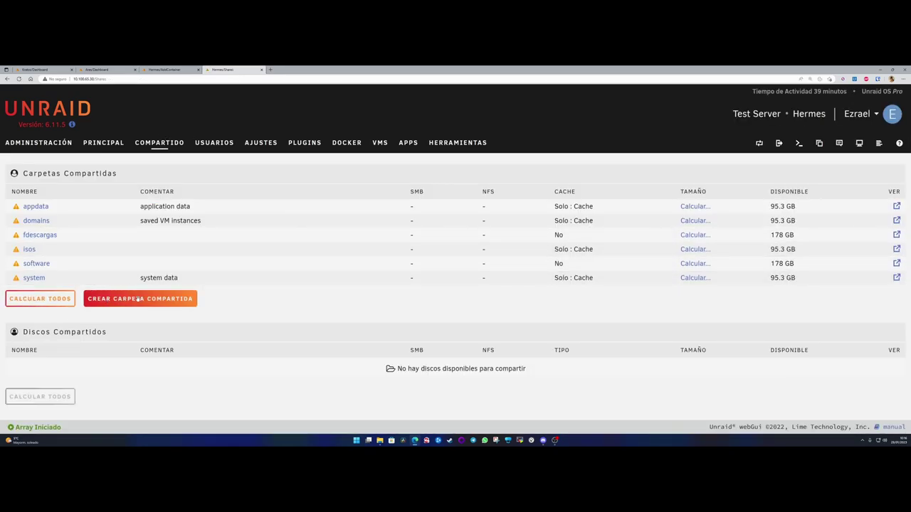
{"action": "left_click", "coordinate": [141, 300]}
{"action": "left_click", "coordinate": [338, 210]}
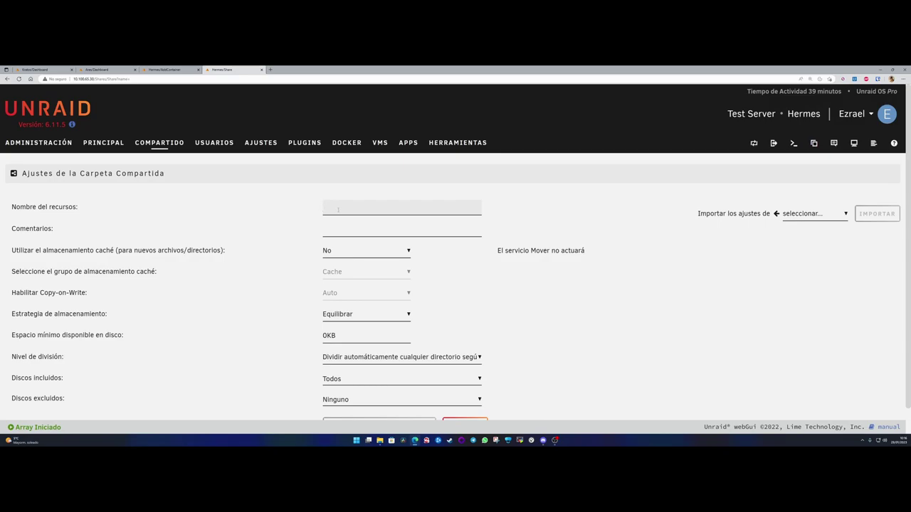
- Create the torrents share after checking its included and excluded disk options
{"action": "type", "text": "torrents"}
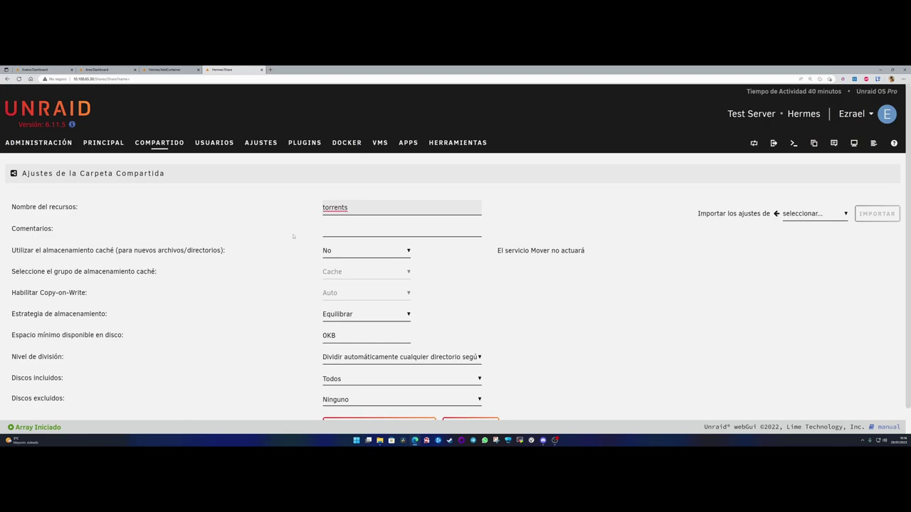
{"action": "scroll", "coordinate": [334, 261], "scroll_direction": "down", "scroll_amount": 1}
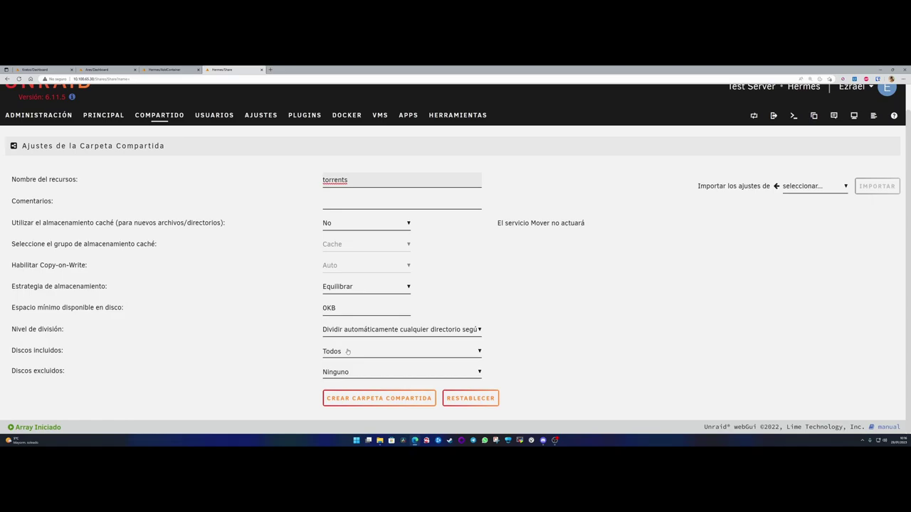
{"action": "left_click", "coordinate": [348, 351]}
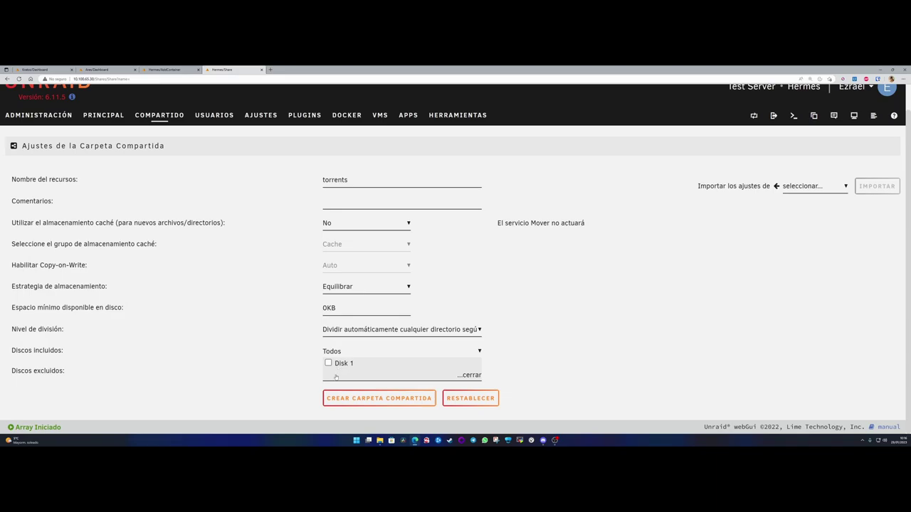
{"action": "left_click", "coordinate": [283, 341]}
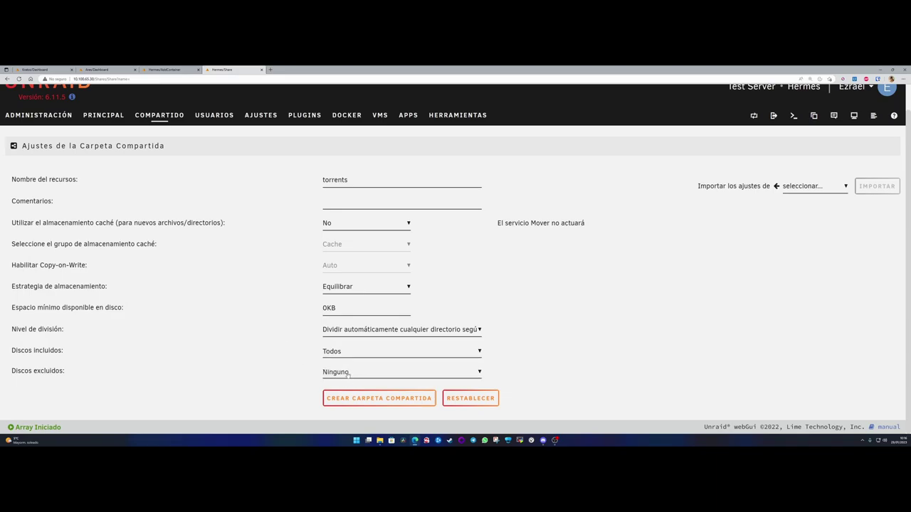
{"action": "left_click", "coordinate": [348, 372]}
{"action": "left_click", "coordinate": [294, 364]}
{"action": "left_click", "coordinate": [378, 399]}
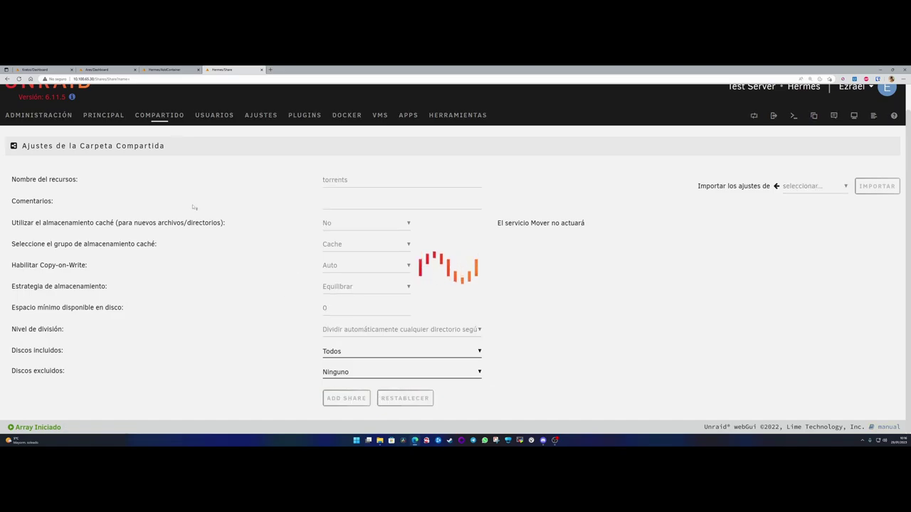
{"action": "left_click_drag", "start_coordinate": [349, 207], "coordinate": [266, 209]}
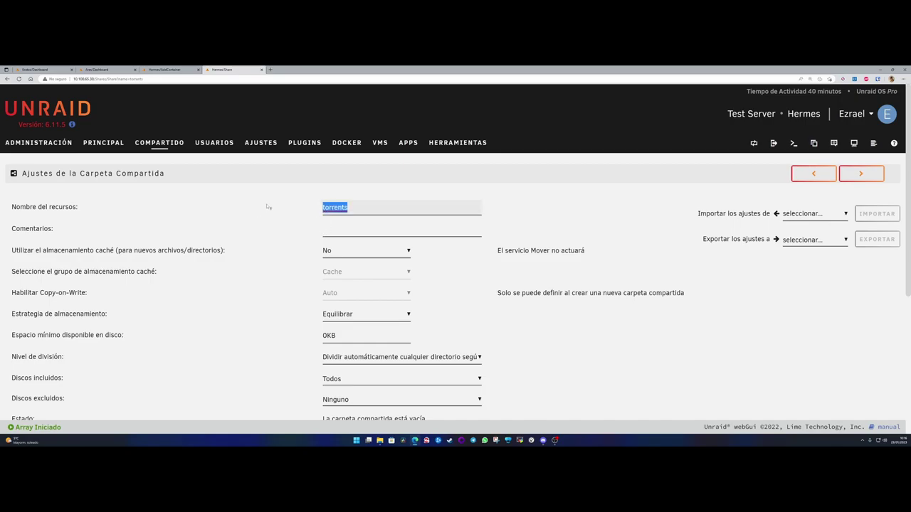
{"action": "left_click", "coordinate": [146, 145]}
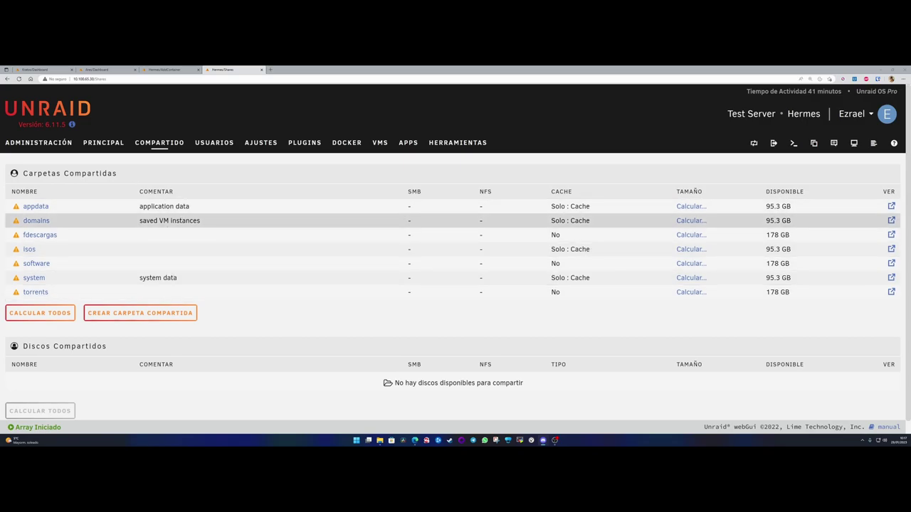
- Map the Jackett container's /downloads path to /mnt/user/fdescargas/
{"action": "key", "text": "ctrl+shift+Tab"}
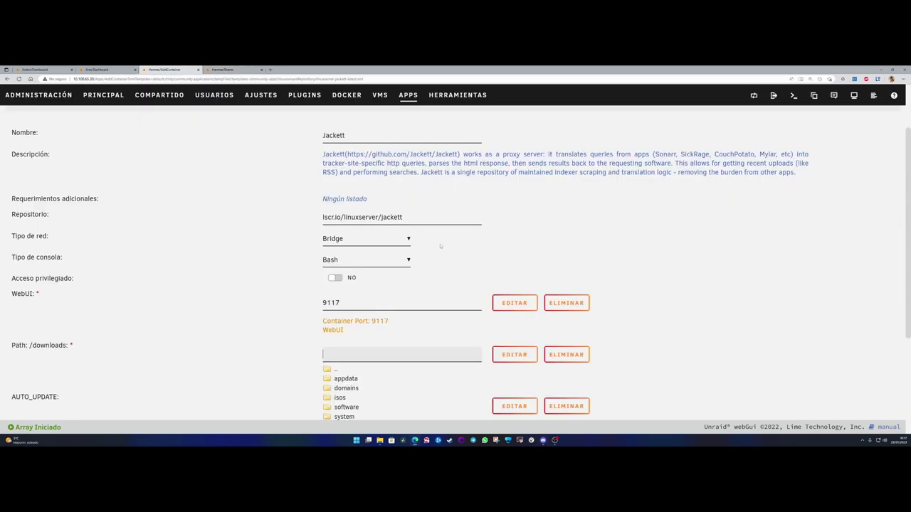
{"action": "scroll", "coordinate": [264, 334], "scroll_direction": "down", "scroll_amount": 3}
{"action": "left_click", "coordinate": [347, 208]}
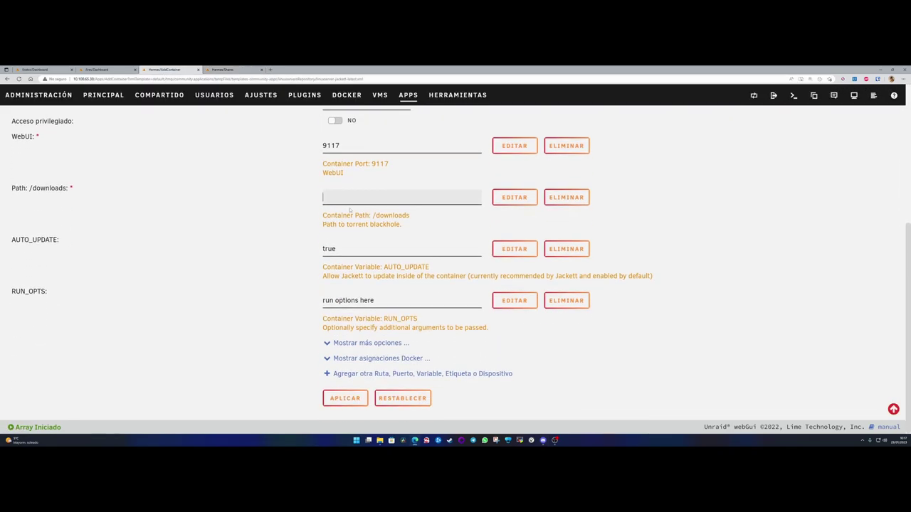
{"action": "left_click", "coordinate": [349, 241]}
{"action": "left_click", "coordinate": [276, 248]}
{"action": "left_click_drag", "start_coordinate": [358, 198], "coordinate": [395, 197]}
{"action": "left_click", "coordinate": [256, 290]}
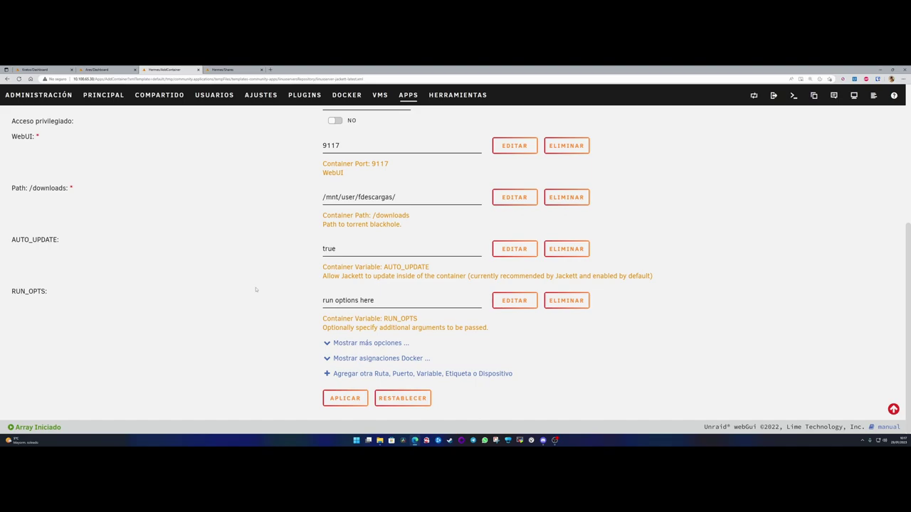
{"action": "left_click_drag", "start_coordinate": [404, 197], "coordinate": [319, 202]}
{"action": "left_click", "coordinate": [300, 278]}
- Review the AUTO_UPDATE value, leaving it true, and the RUN_OPTS value
{"action": "left_click", "coordinate": [341, 249]}
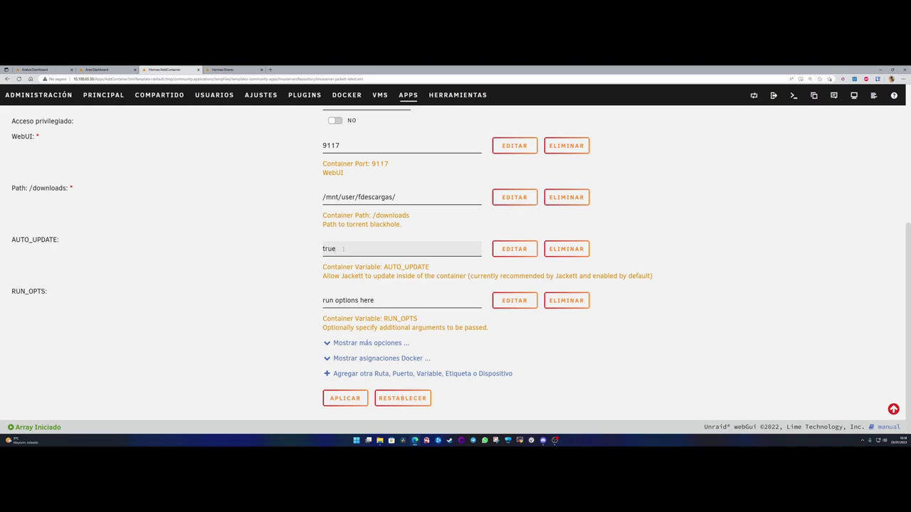
{"action": "left_click", "coordinate": [285, 278]}
{"action": "left_click_drag", "start_coordinate": [10, 291], "coordinate": [49, 291]}
{"action": "left_click", "coordinate": [190, 303]}
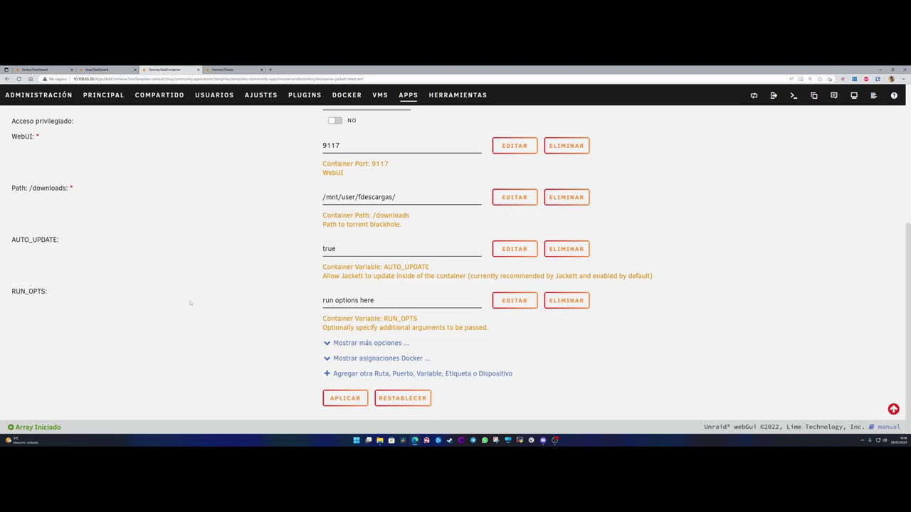
{"action": "left_click_drag", "start_coordinate": [376, 301], "coordinate": [311, 301]}
{"action": "left_click", "coordinate": [396, 300]}
{"action": "left_click_drag", "start_coordinate": [383, 319], "coordinate": [425, 320]}
{"action": "left_click", "coordinate": [349, 300]}
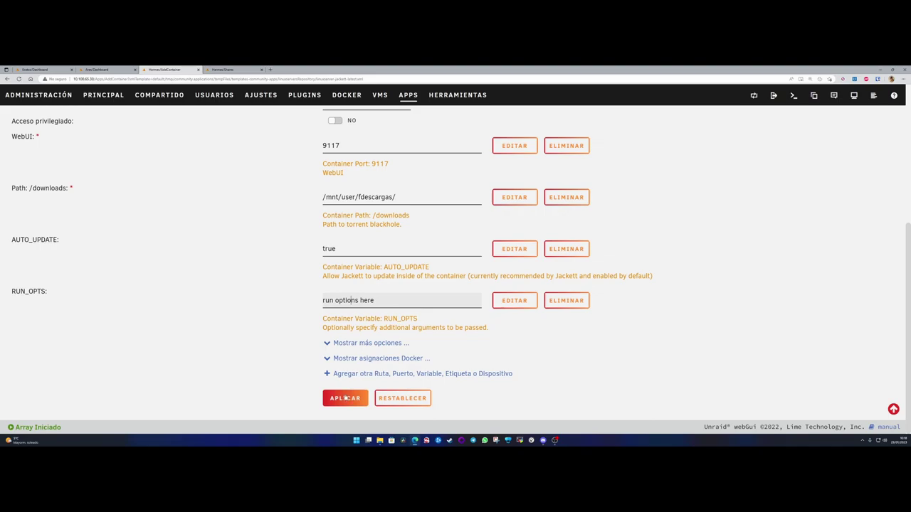
- Show more options and review Appdata /mnt/user/appdata/jackett, PUID 99, PGID 100, UMASK 022
{"action": "left_click", "coordinate": [370, 343]}
{"action": "scroll", "coordinate": [296, 328], "scroll_direction": "down", "scroll_amount": 2}
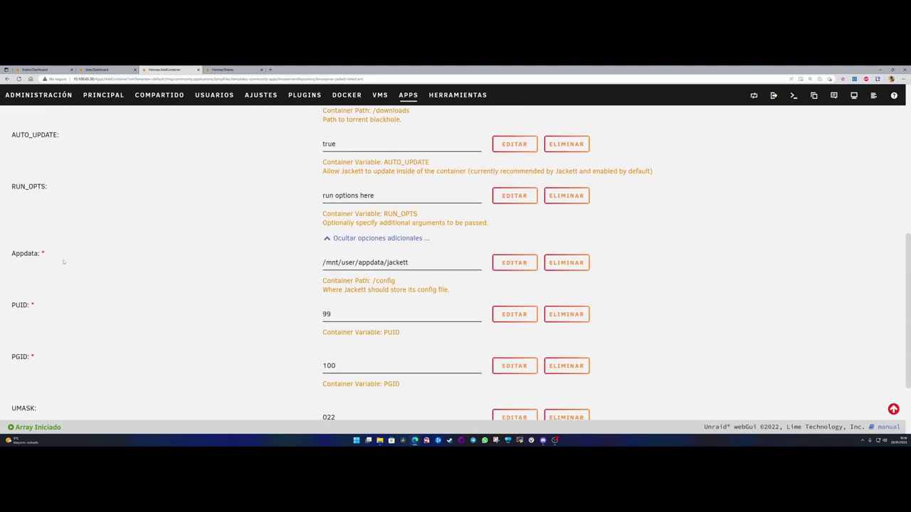
{"action": "double_click", "coordinate": [24, 253]}
{"action": "left_click", "coordinate": [341, 263]}
{"action": "left_click_drag", "start_coordinate": [340, 263], "coordinate": [409, 263]}
{"action": "left_click", "coordinate": [408, 262]}
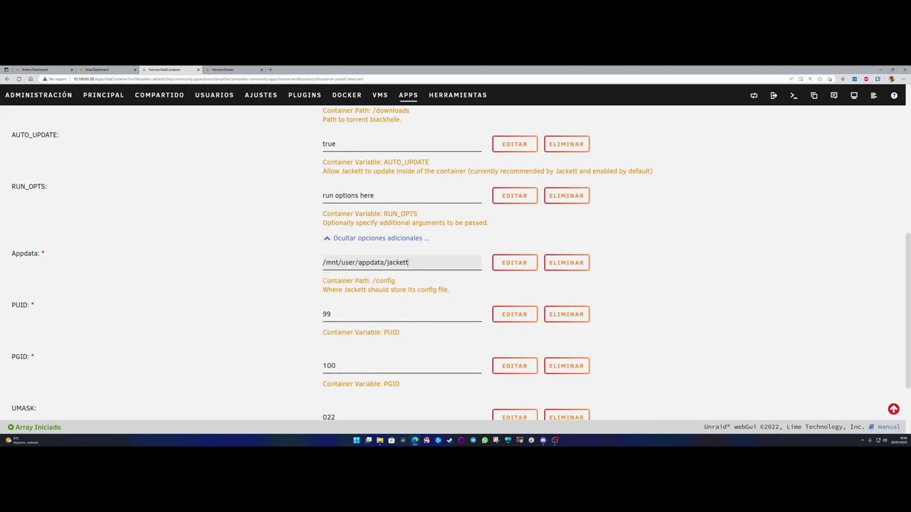
{"action": "scroll", "coordinate": [196, 324], "scroll_direction": "down", "scroll_amount": 1}
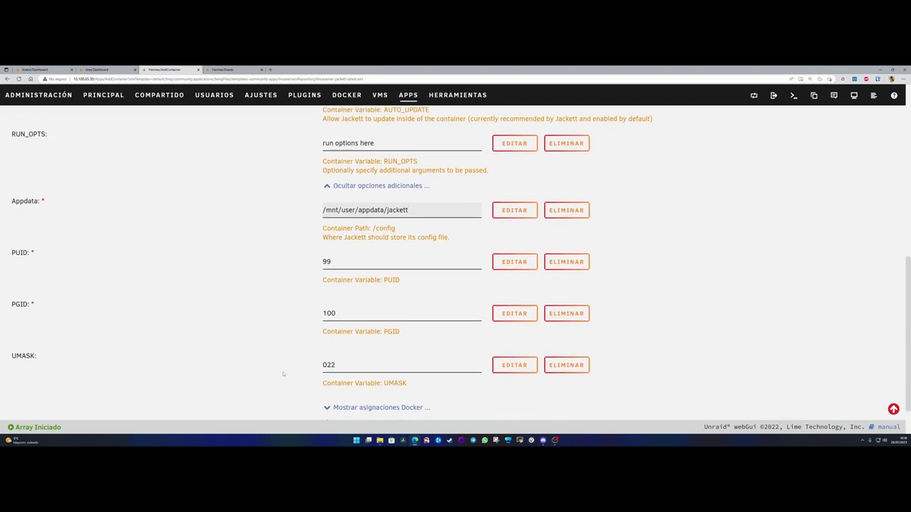
{"action": "scroll", "coordinate": [272, 373], "scroll_direction": "down", "scroll_amount": 1}
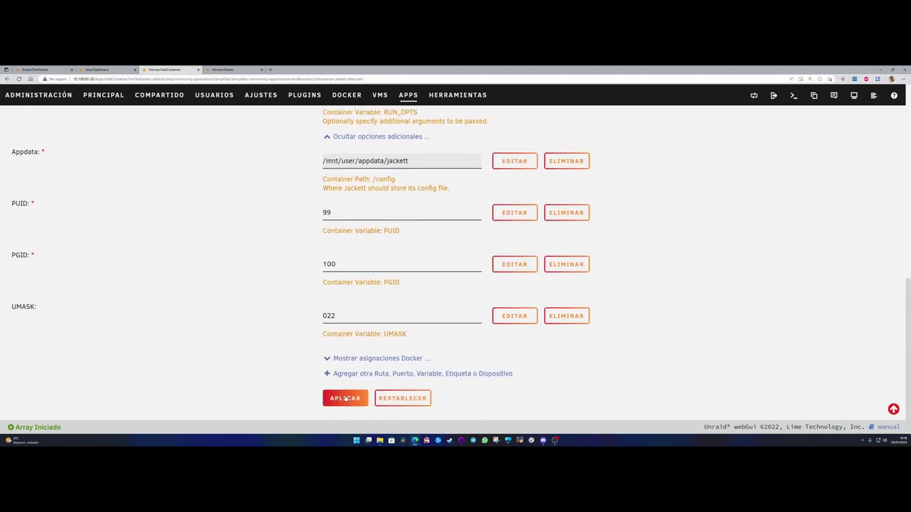
- Apply the Jackett settings, then launch its Interfaz Web from the dashboard container menu
{"action": "left_click", "coordinate": [345, 399]}
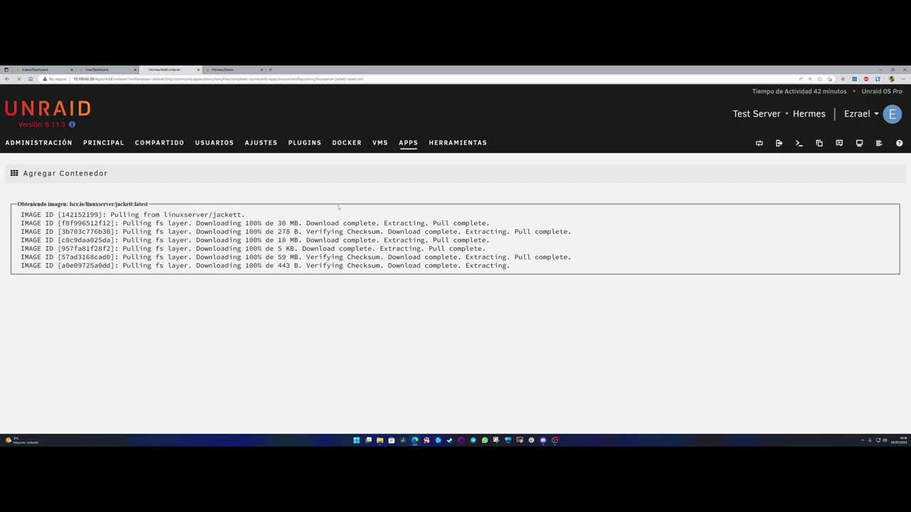
{"action": "scroll", "coordinate": [329, 357], "scroll_direction": "down", "scroll_amount": 2}
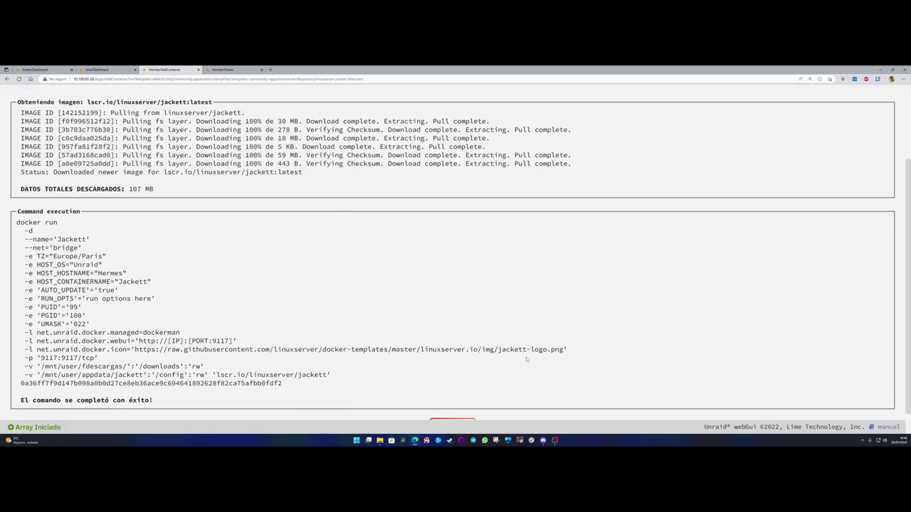
{"action": "scroll", "coordinate": [519, 354], "scroll_direction": "down", "scroll_amount": 1}
{"action": "left_click", "coordinate": [453, 398]}
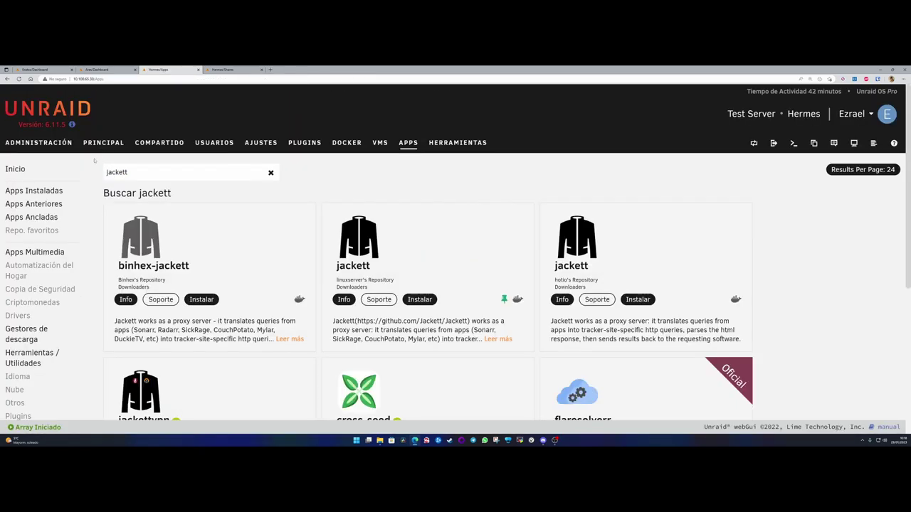
{"action": "left_click", "coordinate": [39, 143]}
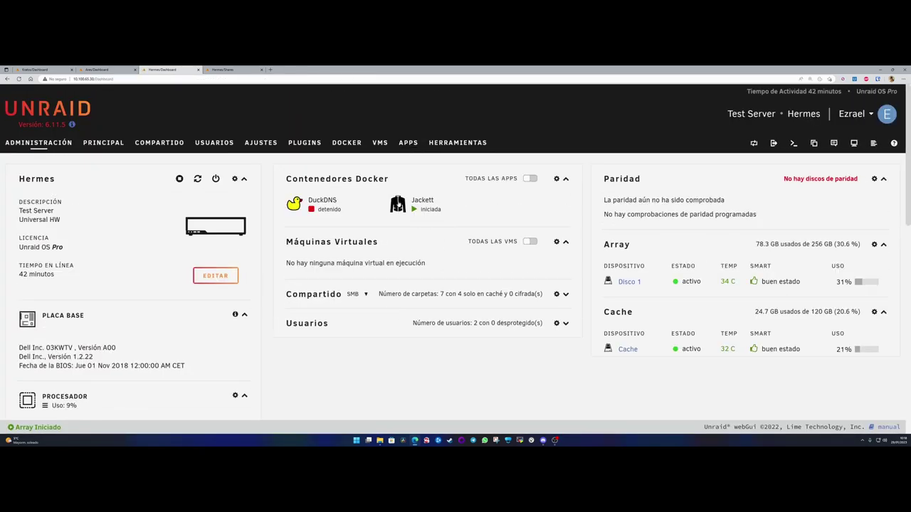
{"action": "left_click", "coordinate": [399, 206]}
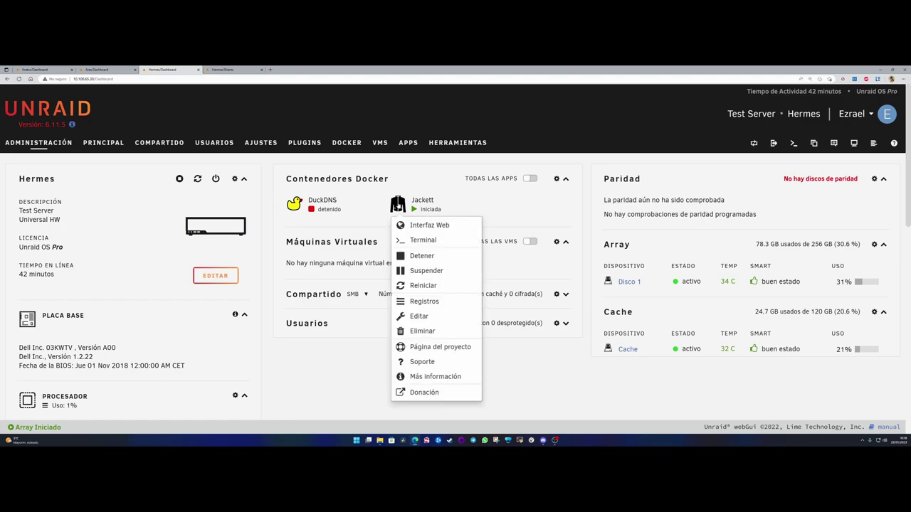
{"action": "left_click", "coordinate": [427, 225]}
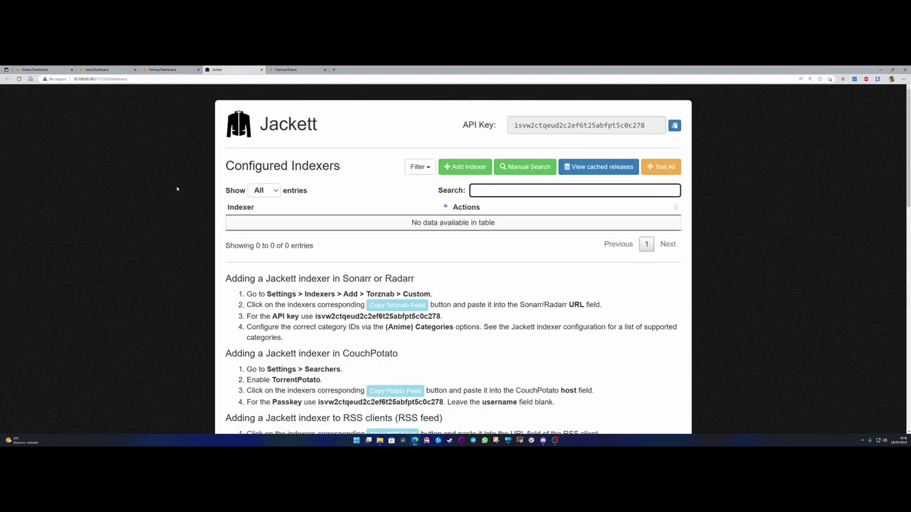
{"action": "scroll", "coordinate": [180, 189], "scroll_direction": "down", "scroll_amount": 1}
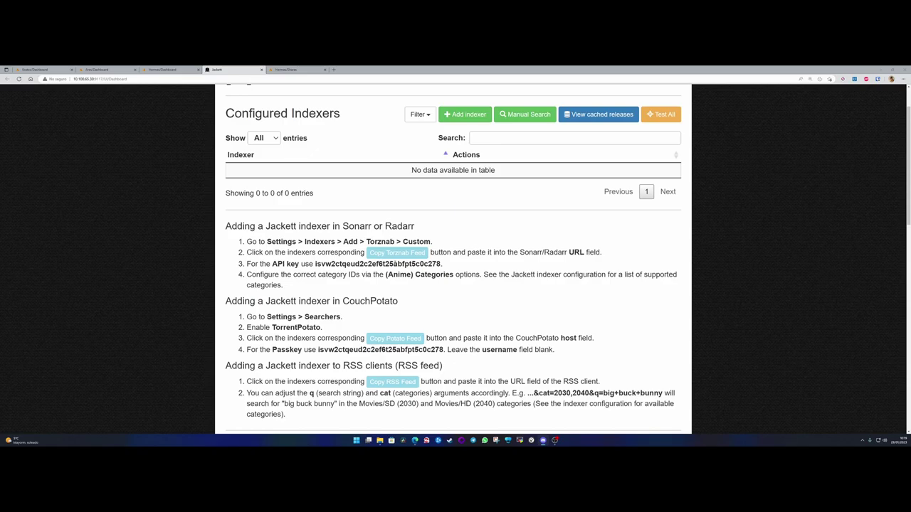
{"action": "left_click_drag", "start_coordinate": [226, 226], "coordinate": [419, 229]}
{"action": "left_click", "coordinate": [420, 229]}
{"action": "scroll", "coordinate": [419, 229], "scroll_direction": "up", "scroll_amount": 1}
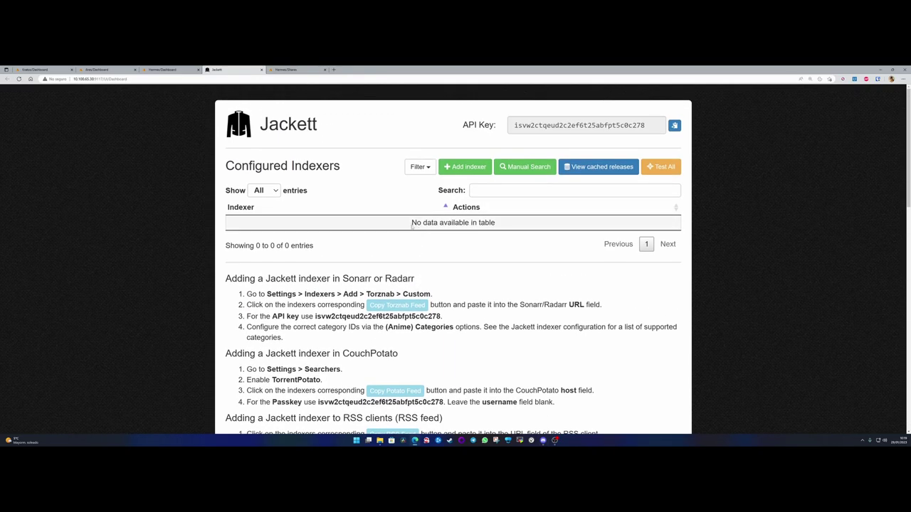
{"action": "scroll", "coordinate": [402, 223], "scroll_direction": "down", "scroll_amount": 8}
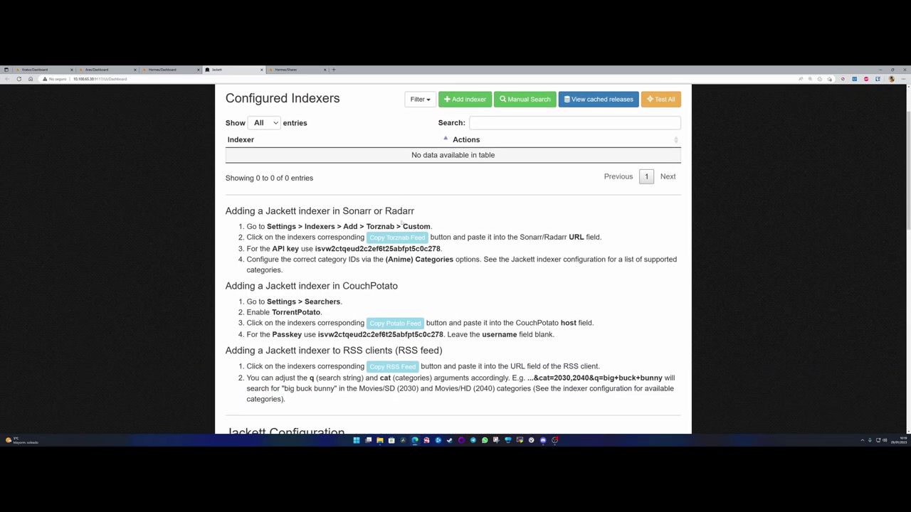
{"action": "scroll", "coordinate": [331, 243], "scroll_direction": "down", "scroll_amount": 3}
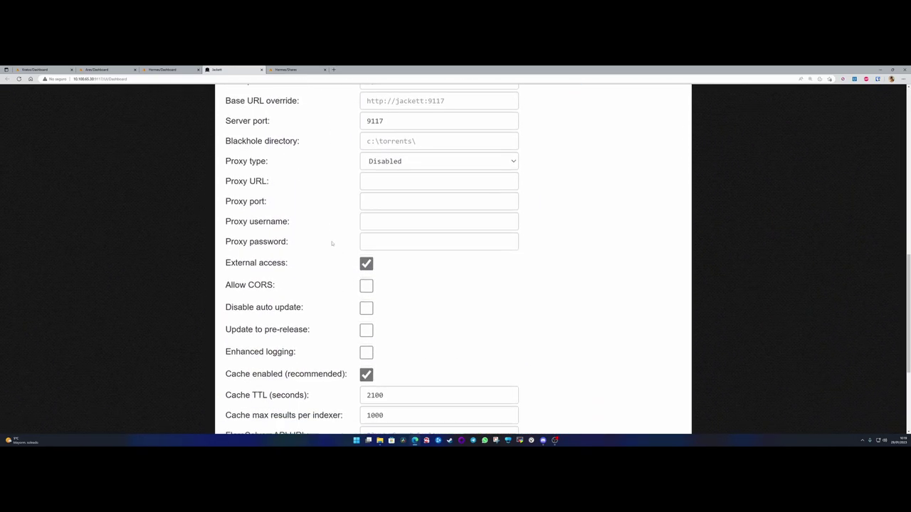
{"action": "scroll", "coordinate": [332, 242], "scroll_direction": "up", "scroll_amount": 7}
{"action": "scroll", "coordinate": [332, 240], "scroll_direction": "up", "scroll_amount": 2}
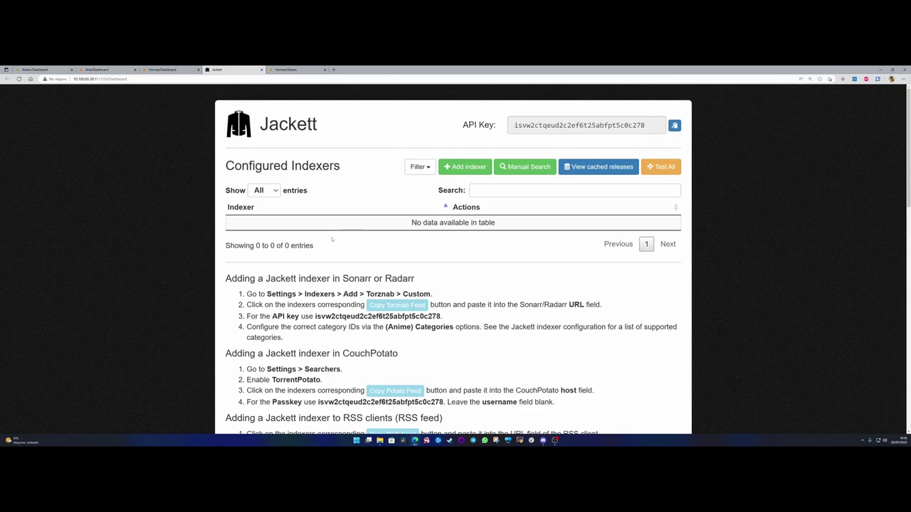
{"action": "scroll", "coordinate": [339, 259], "scroll_direction": "down", "scroll_amount": 10}
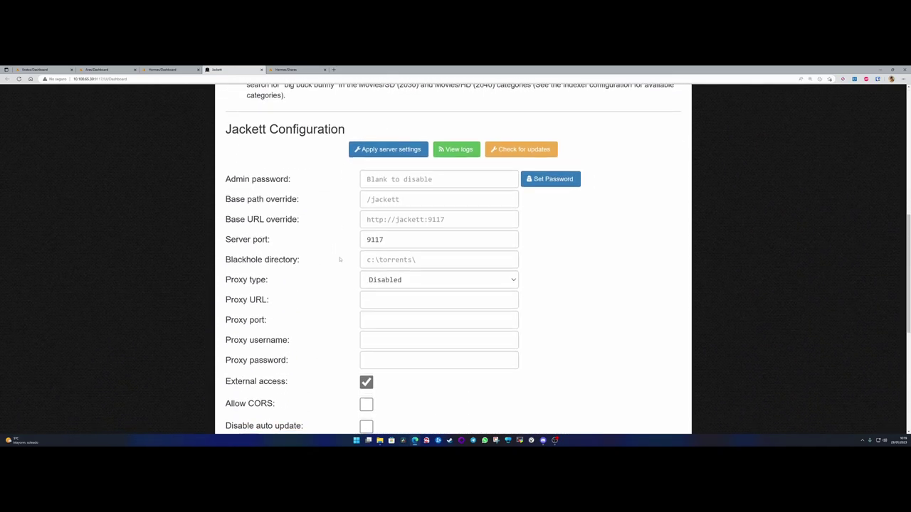
{"action": "scroll", "coordinate": [339, 259], "scroll_direction": "up", "scroll_amount": 10}
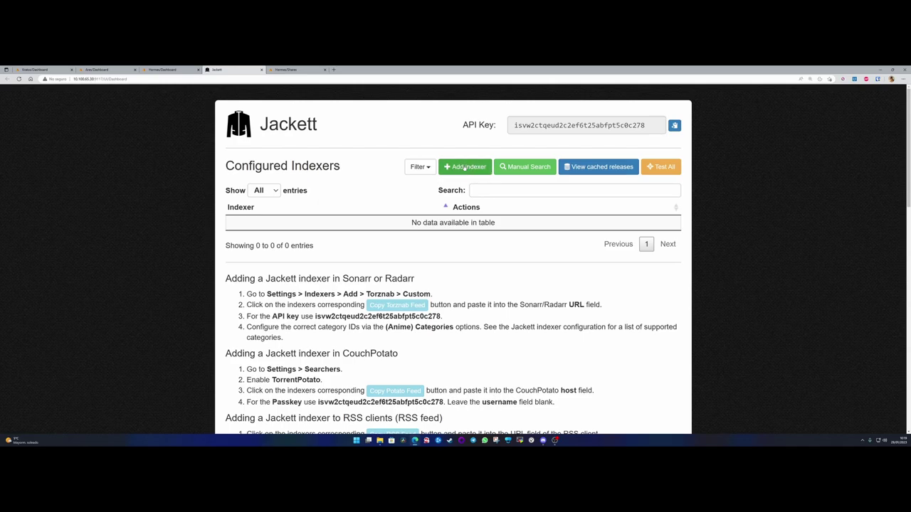
- Open Add indexer and browse the public, private and semi-private indexer list
{"action": "left_click", "coordinate": [465, 167]}
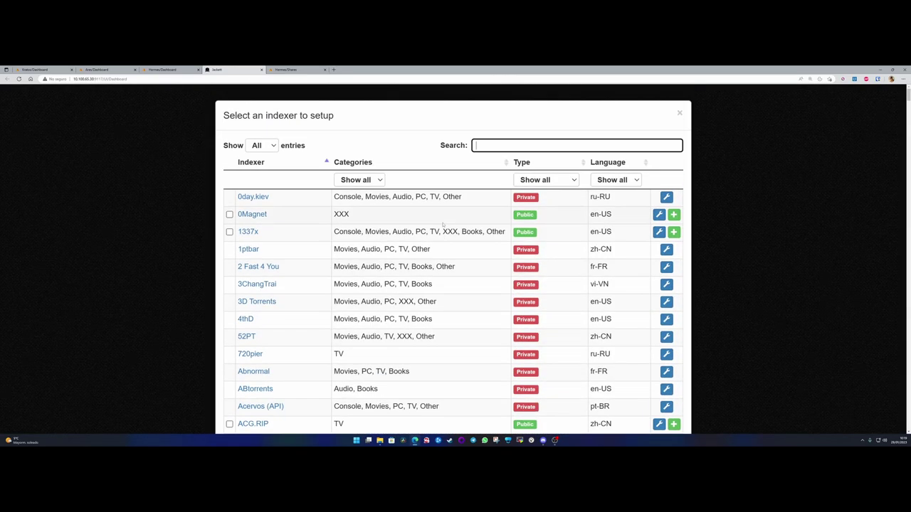
{"action": "scroll", "coordinate": [378, 199], "scroll_direction": "down", "scroll_amount": 12}
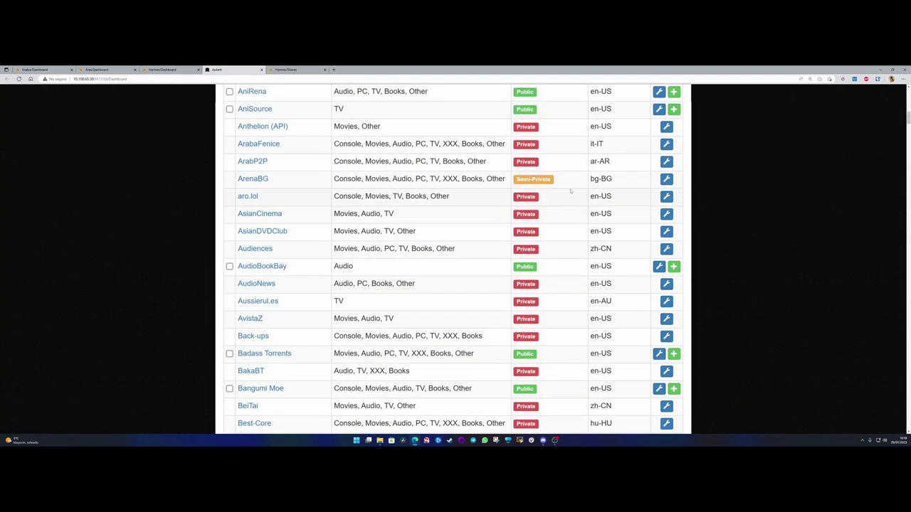
{"action": "left_click_drag", "start_coordinate": [590, 195], "coordinate": [615, 212]}
{"action": "left_click", "coordinate": [615, 212]}
{"action": "scroll", "coordinate": [608, 273], "scroll_direction": "down", "scroll_amount": 5}
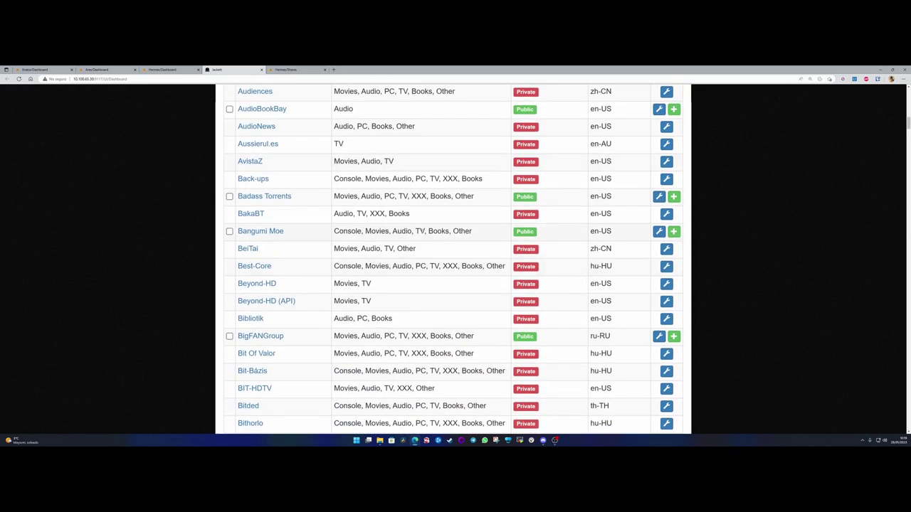
{"action": "scroll", "coordinate": [412, 239], "scroll_direction": "down", "scroll_amount": 12}
{"action": "scroll", "coordinate": [411, 238], "scroll_direction": "down", "scroll_amount": 10}
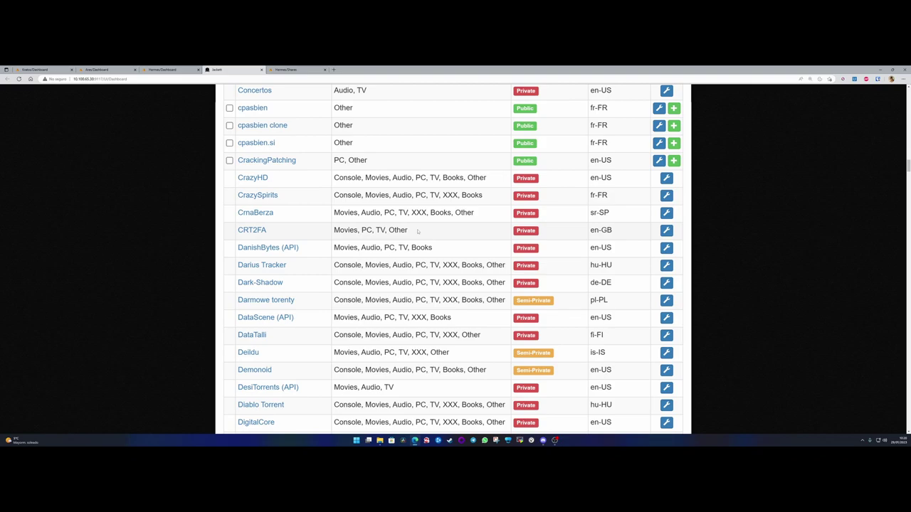
{"action": "scroll", "coordinate": [420, 231], "scroll_direction": "down", "scroll_amount": 5}
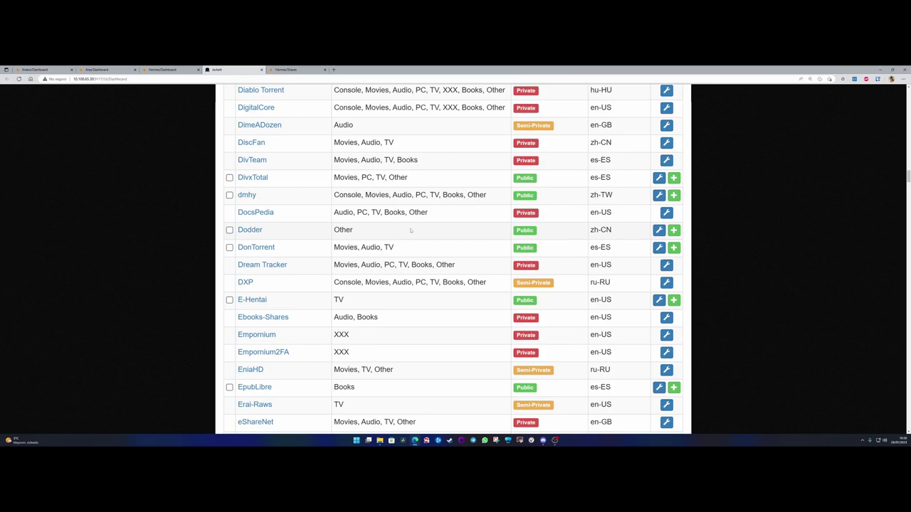
{"action": "scroll", "coordinate": [410, 230], "scroll_direction": "down", "scroll_amount": 4}
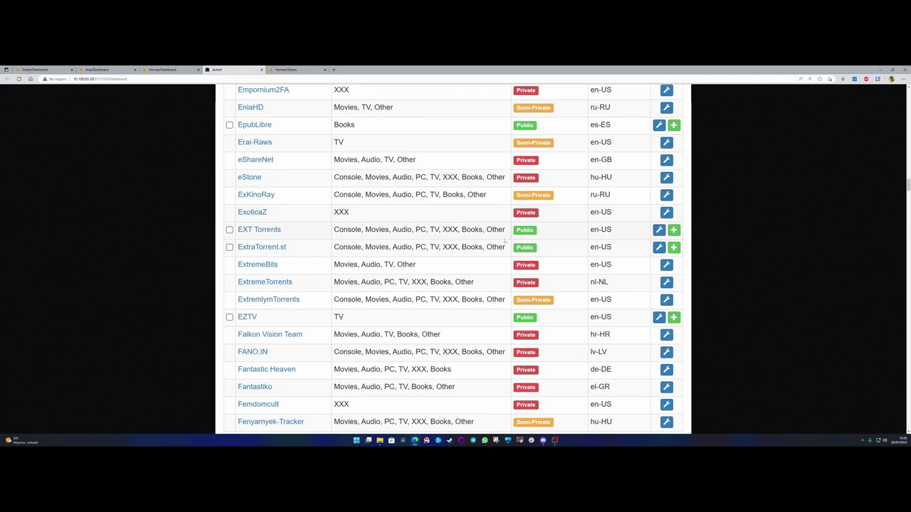
{"action": "scroll", "coordinate": [606, 266], "scroll_direction": "up", "scroll_amount": 8}
{"action": "scroll", "coordinate": [607, 266], "scroll_direction": "up", "scroll_amount": 20}
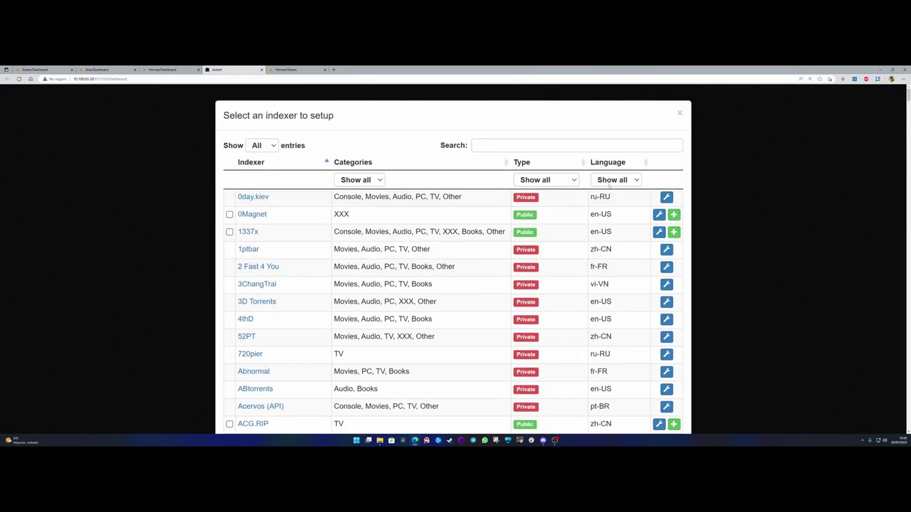
- Search the indexer list for 'rarbg' and mark RARBG, then dismiss the chooser
{"action": "left_click", "coordinate": [491, 145]}
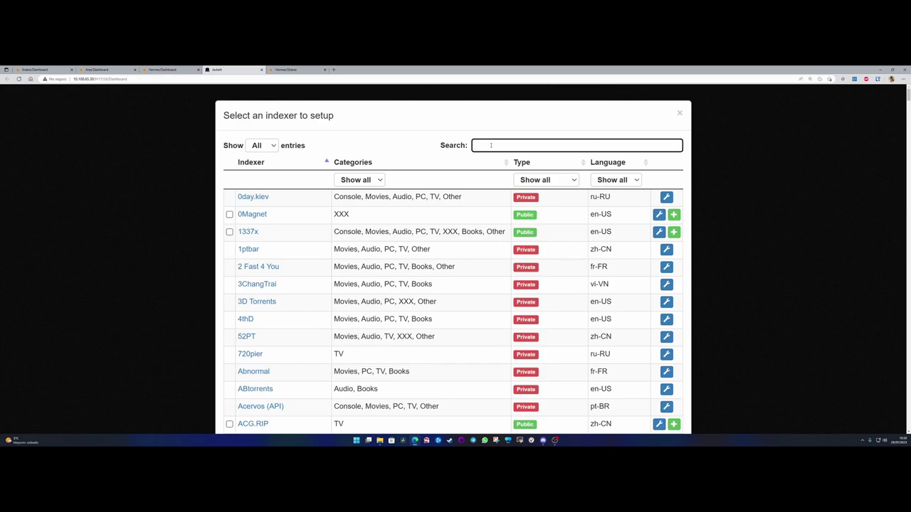
{"action": "type", "text": "rarb"}
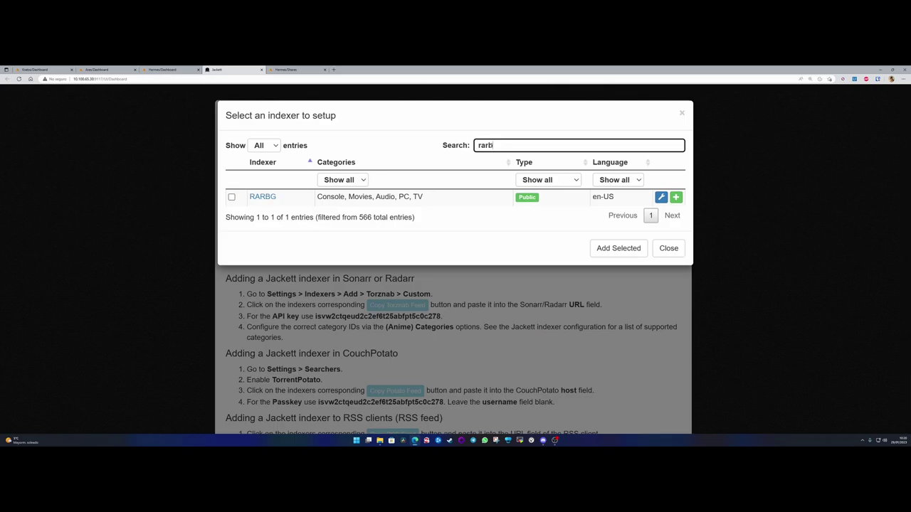
{"action": "type", "text": "g"}
{"action": "left_click", "coordinate": [231, 197]}
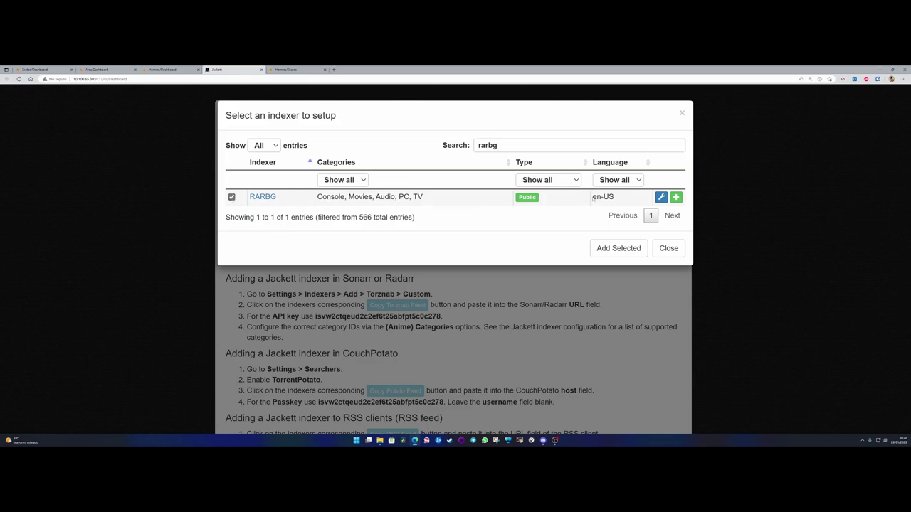
{"action": "left_click_drag", "start_coordinate": [593, 196], "coordinate": [615, 197]}
{"action": "left_click", "coordinate": [677, 197]}
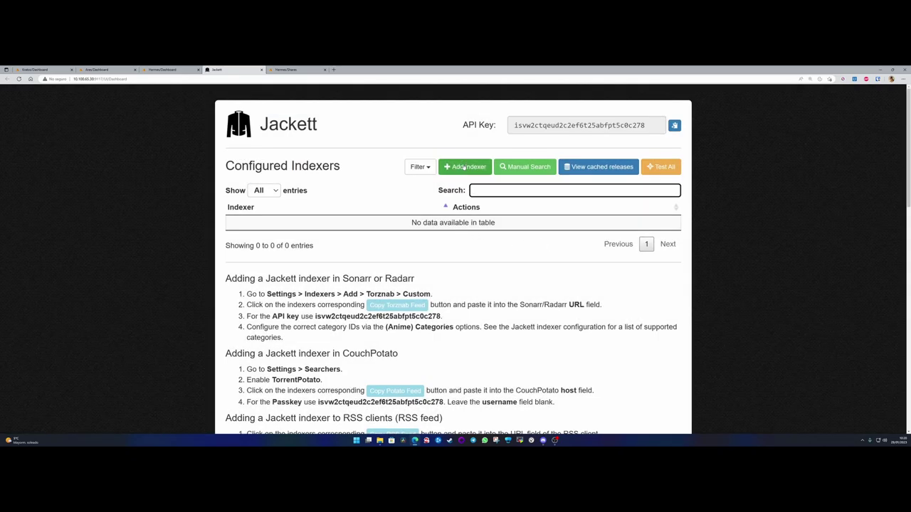
{"action": "left_click", "coordinate": [476, 168]}
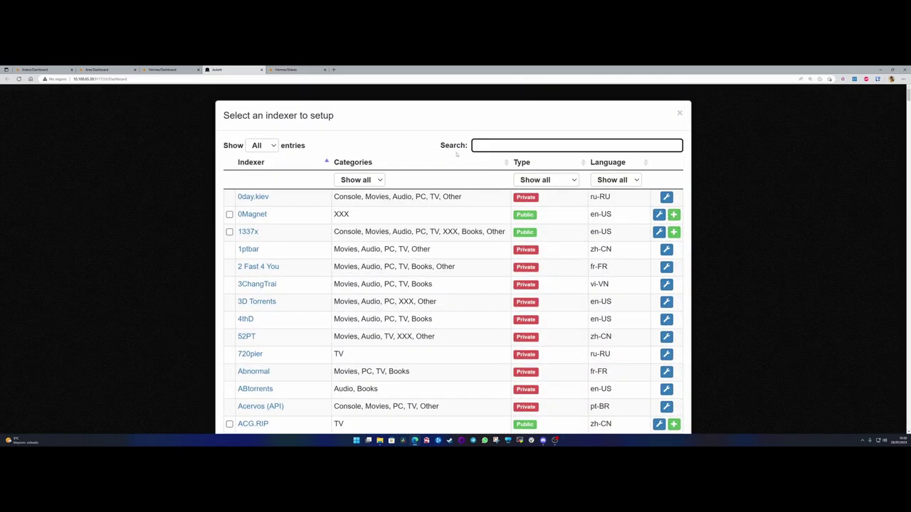
{"action": "key", "text": "Escape"}
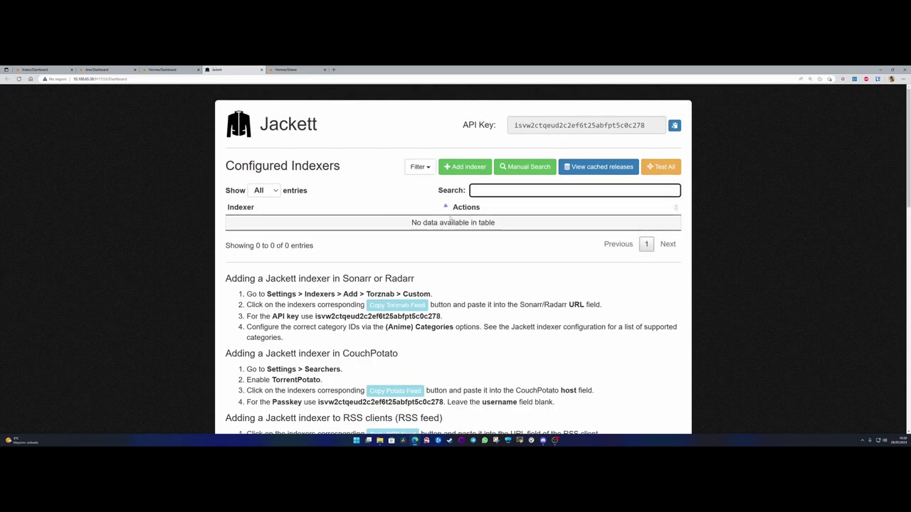
- Search 'rarbg' again and add RARBG, which fails with 'Could not find releases from this URL'
{"action": "left_click", "coordinate": [463, 167]}
{"action": "type", "text": "rarbg"}
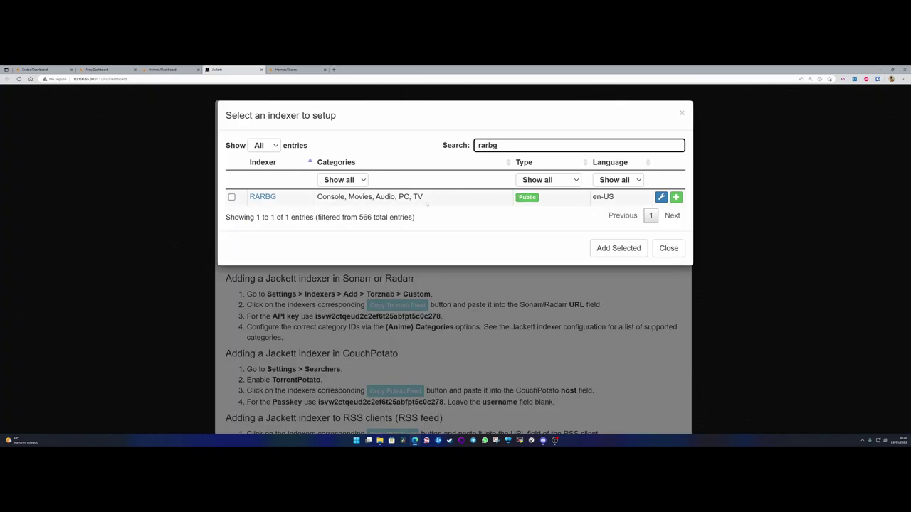
{"action": "left_click", "coordinate": [231, 197]}
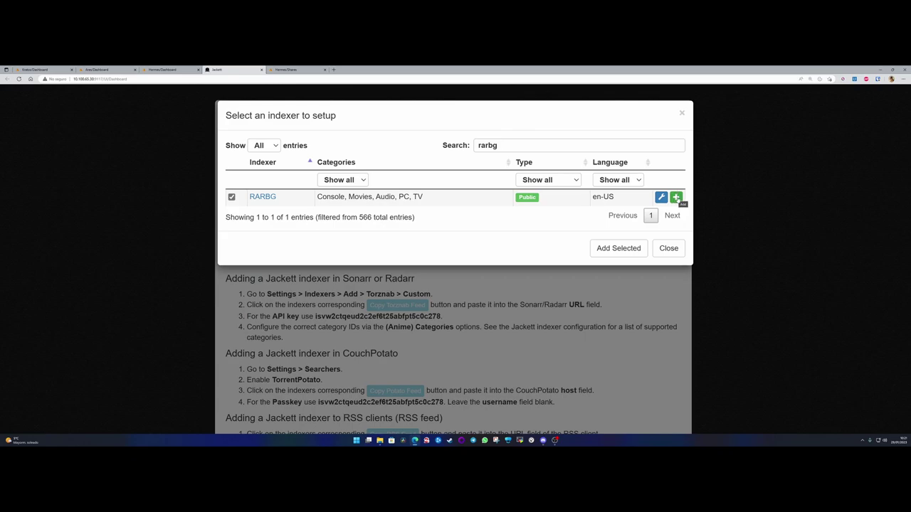
{"action": "left_click", "coordinate": [676, 198]}
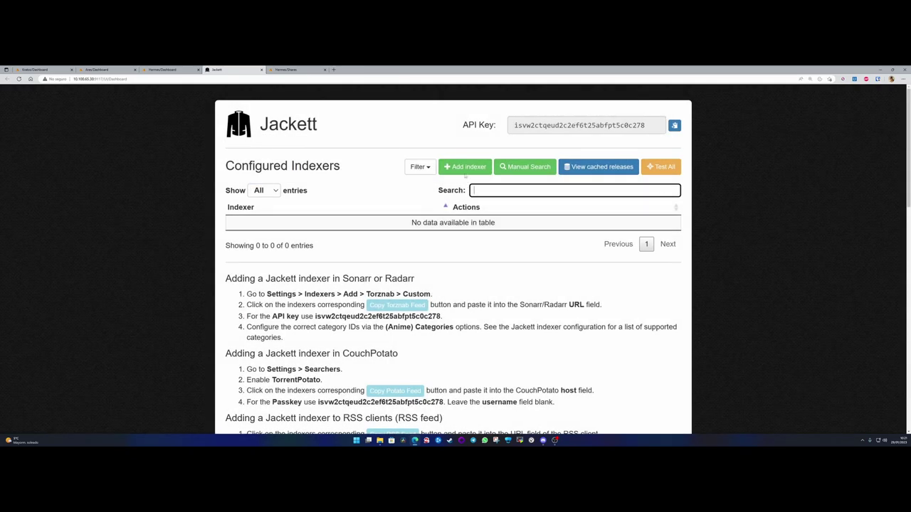
{"action": "left_click", "coordinate": [465, 167]}
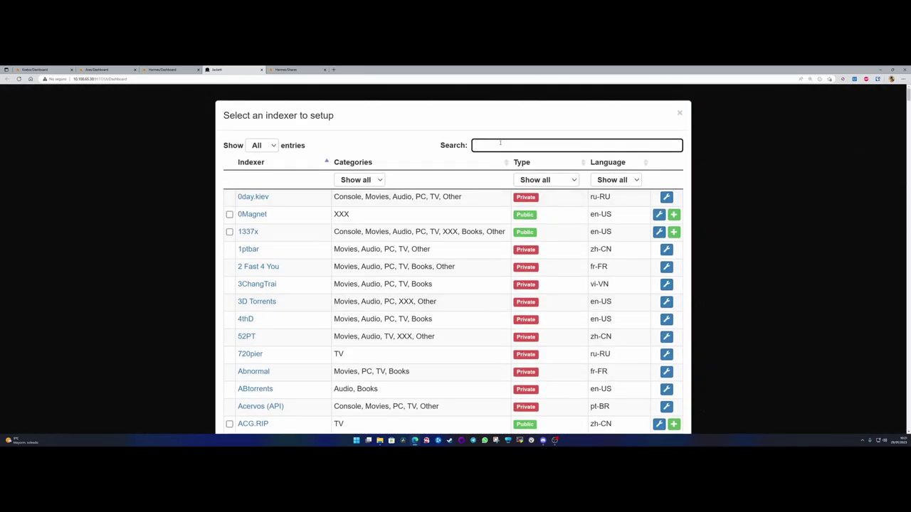
{"action": "type", "text": "rarbg"}
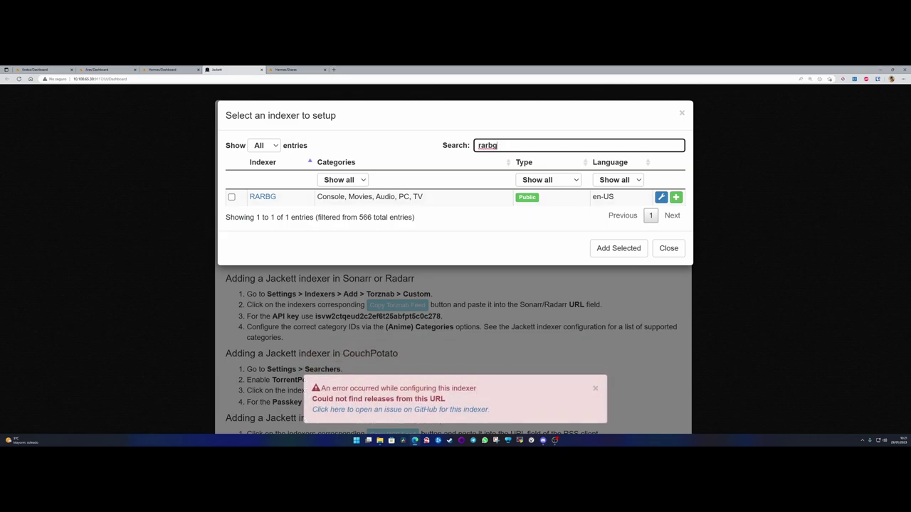
{"action": "left_click_drag", "start_coordinate": [498, 413], "coordinate": [314, 387]}
- Dismiss the error and filter the indexer list to es-ES indexers
{"action": "left_click", "coordinate": [519, 300]}
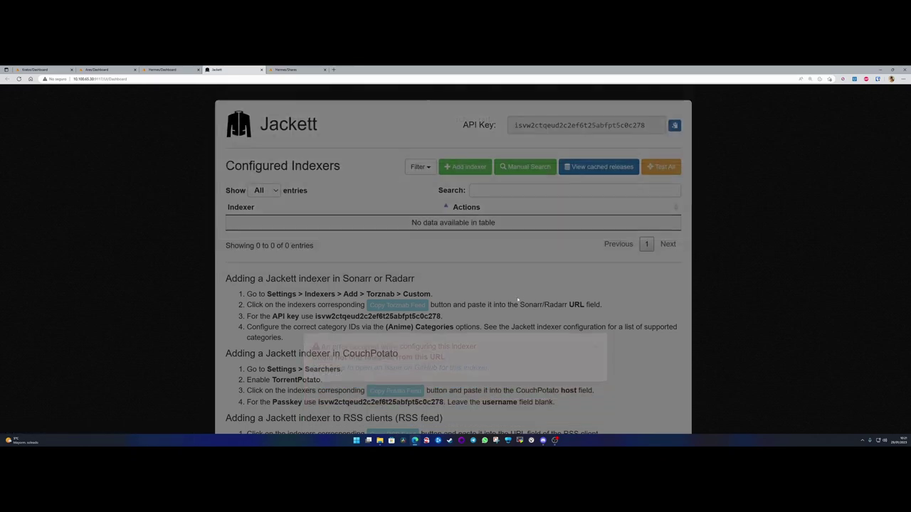
{"action": "left_click", "coordinate": [465, 167]}
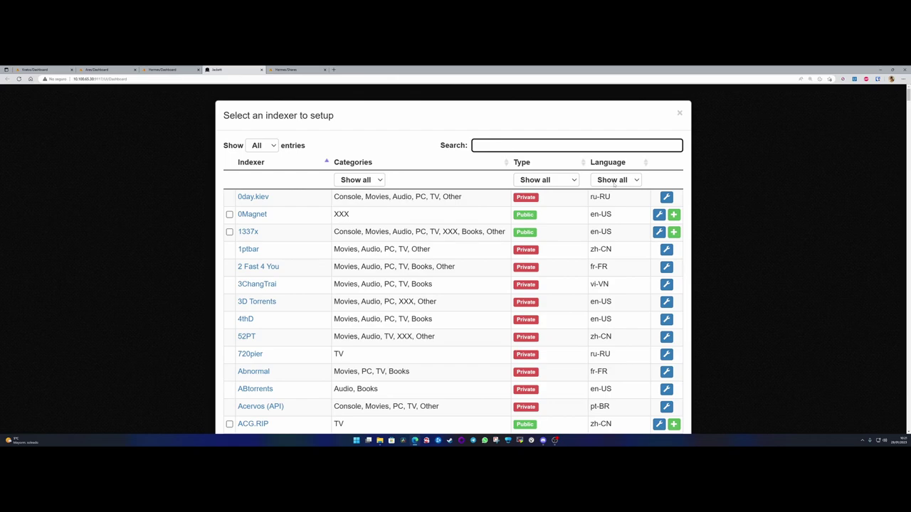
{"action": "left_click", "coordinate": [614, 181]}
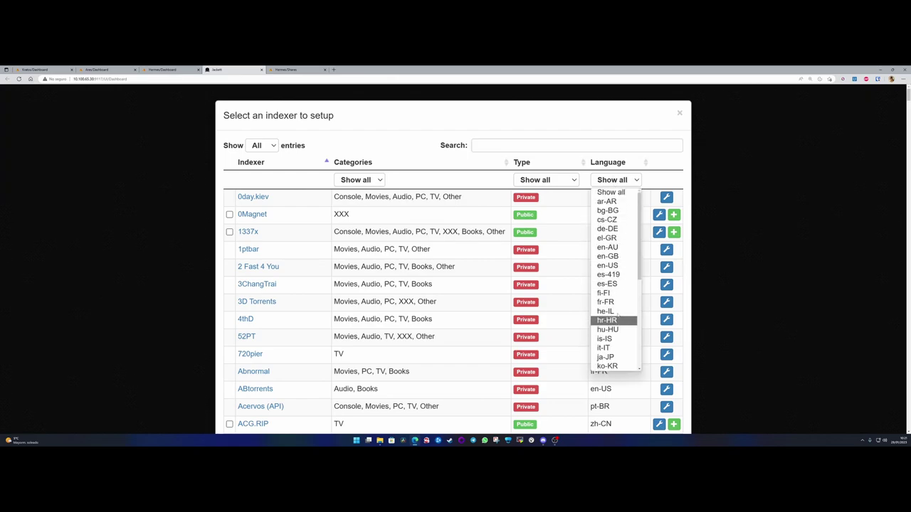
{"action": "left_click", "coordinate": [612, 283]}
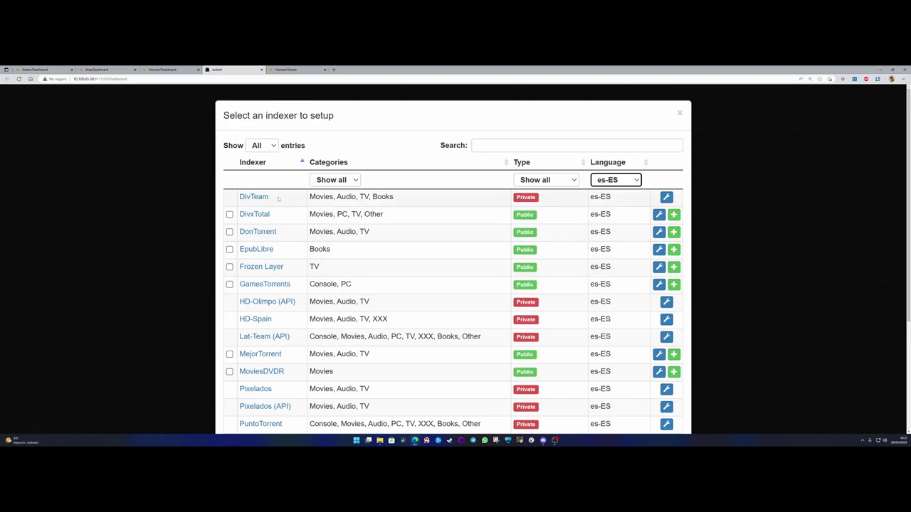
{"action": "left_click_drag", "start_coordinate": [284, 199], "coordinate": [244, 197]}
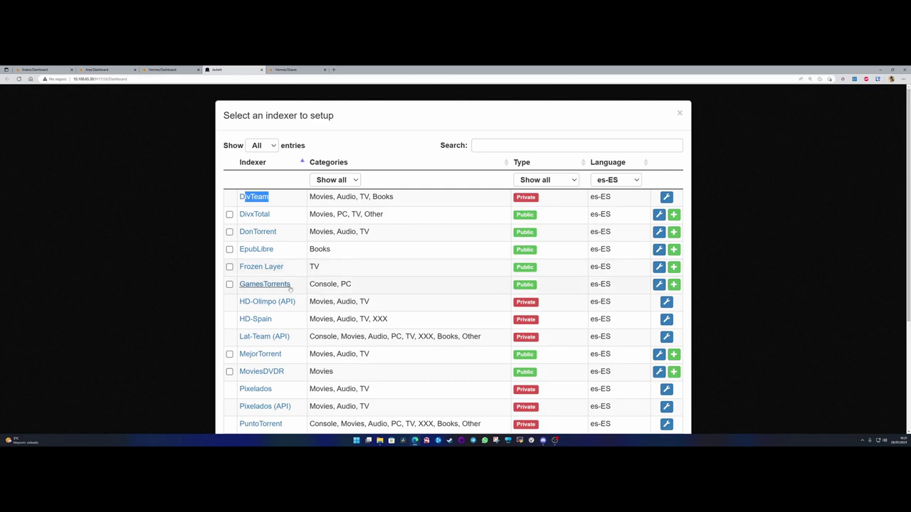
{"action": "scroll", "coordinate": [298, 284], "scroll_direction": "down", "scroll_amount": 1}
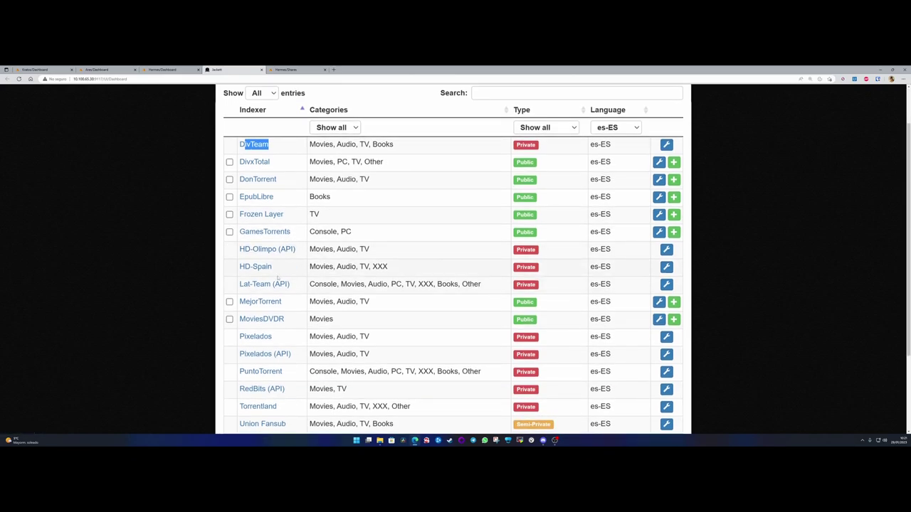
{"action": "scroll", "coordinate": [298, 301], "scroll_direction": "down", "scroll_amount": 2}
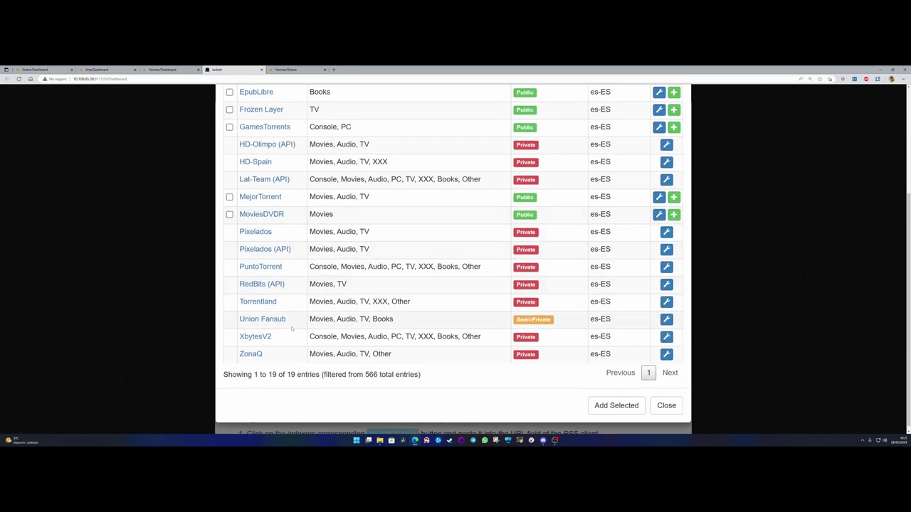
{"action": "scroll", "coordinate": [288, 306], "scroll_direction": "up", "scroll_amount": 1}
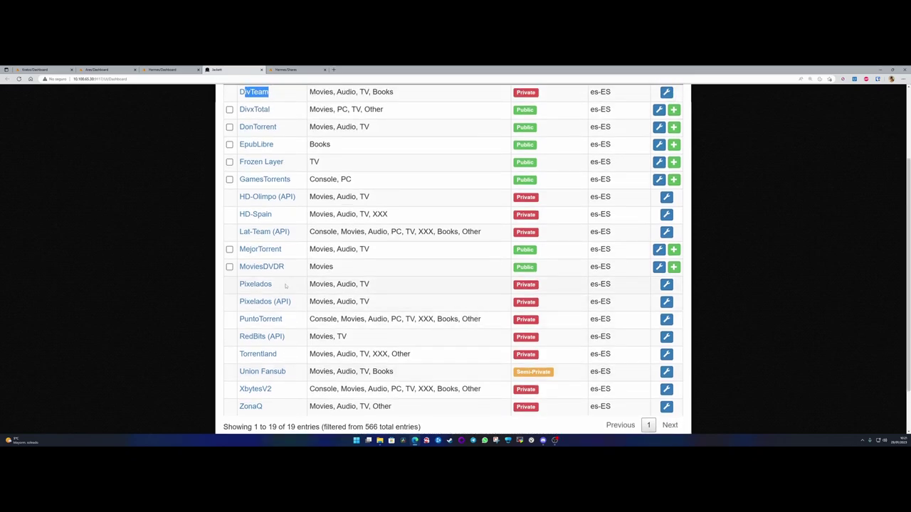
- Mark MejorTorrent, DivxTotal, DonTorrent, EpubLibre, Frozen Layer, GamesTorrents and MoviesDVDR
{"action": "left_click", "coordinate": [230, 249]}
{"action": "scroll", "coordinate": [269, 259], "scroll_direction": "up", "scroll_amount": 2}
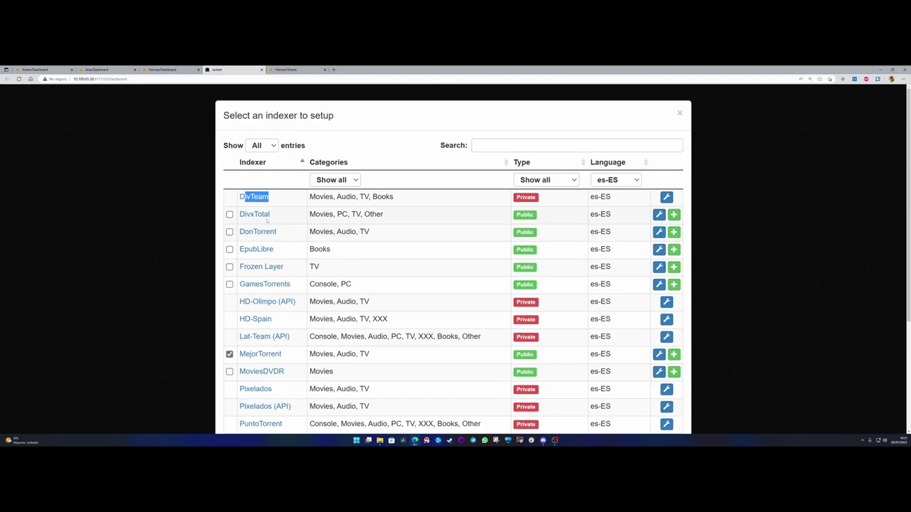
{"action": "left_click", "coordinate": [229, 214]}
{"action": "left_click", "coordinate": [229, 232]}
{"action": "left_click", "coordinate": [230, 249]}
{"action": "left_click", "coordinate": [229, 267]}
{"action": "left_click", "coordinate": [229, 284]}
{"action": "left_click", "coordinate": [229, 372]}
{"action": "scroll", "coordinate": [283, 341], "scroll_direction": "down", "scroll_amount": 3}
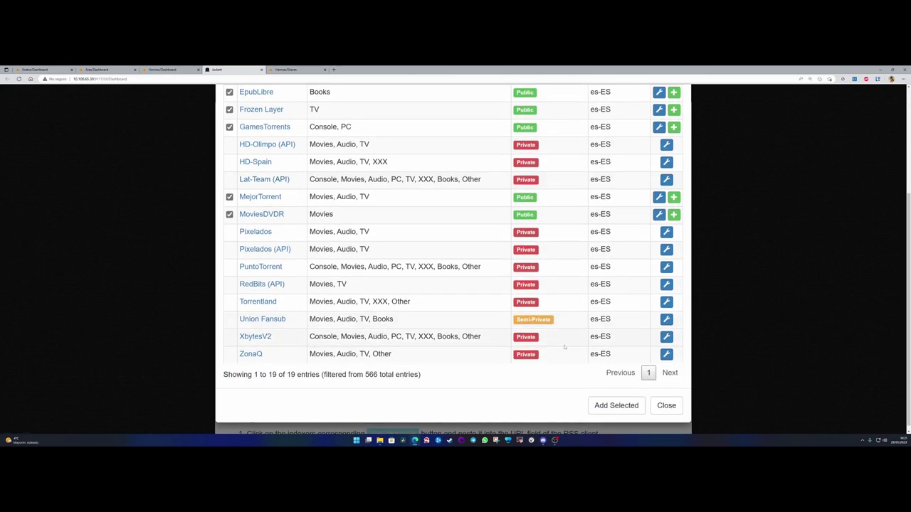
{"action": "scroll", "coordinate": [652, 384], "scroll_direction": "up", "scroll_amount": 3}
{"action": "scroll", "coordinate": [654, 320], "scroll_direction": "down", "scroll_amount": 3}
{"action": "scroll", "coordinate": [655, 242], "scroll_direction": "up", "scroll_amount": 3}
- Add DivxTotal as a configured indexer, then recheck the en-US and es-ES filters
{"action": "left_click", "coordinate": [673, 214]}
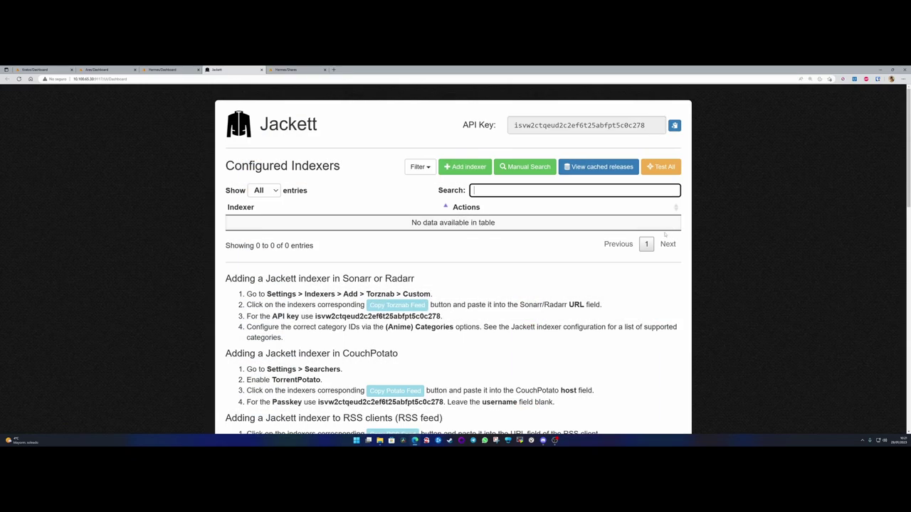
{"action": "left_click", "coordinate": [465, 171]}
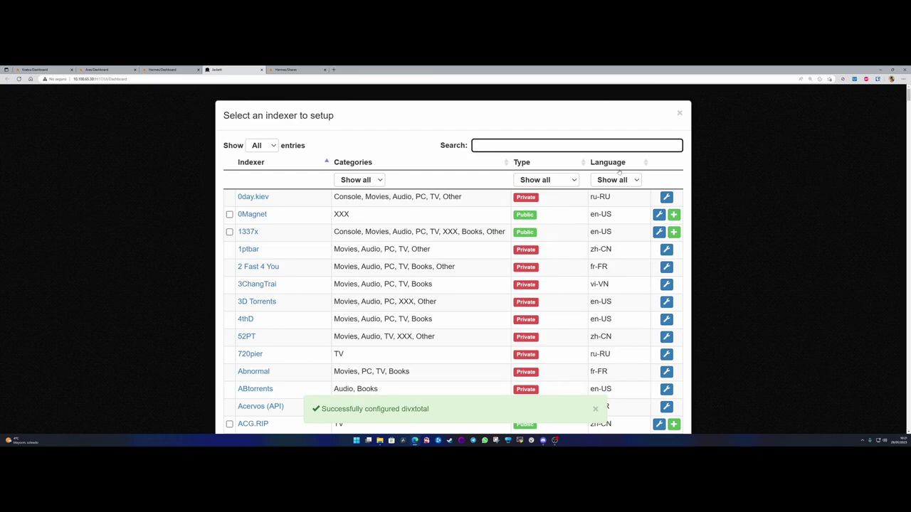
{"action": "left_click", "coordinate": [616, 180]}
{"action": "left_click", "coordinate": [608, 266]}
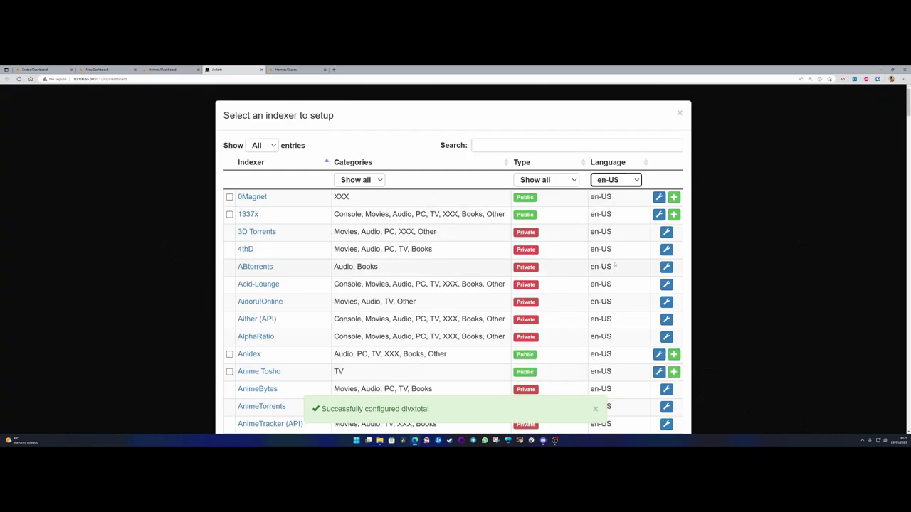
{"action": "left_click", "coordinate": [611, 180]}
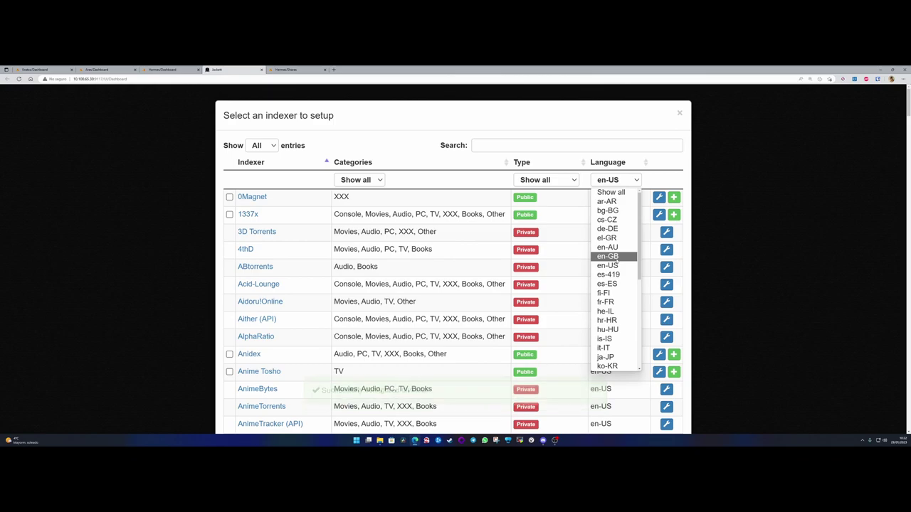
{"action": "left_click", "coordinate": [607, 283]}
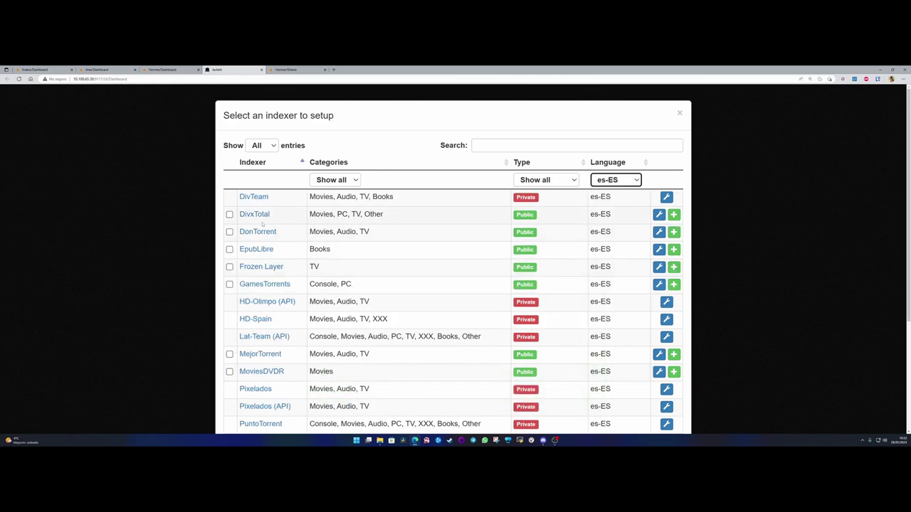
{"action": "left_click", "coordinate": [673, 232]}
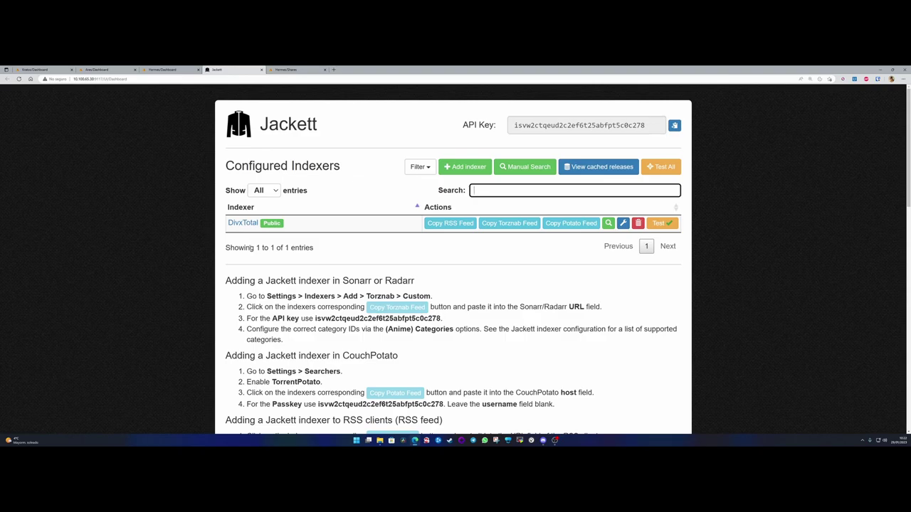
- Filter the Jackett indexer list to es-ES and add MejorTorrent as a second public indexer
{"action": "left_click", "coordinate": [221, 257]}
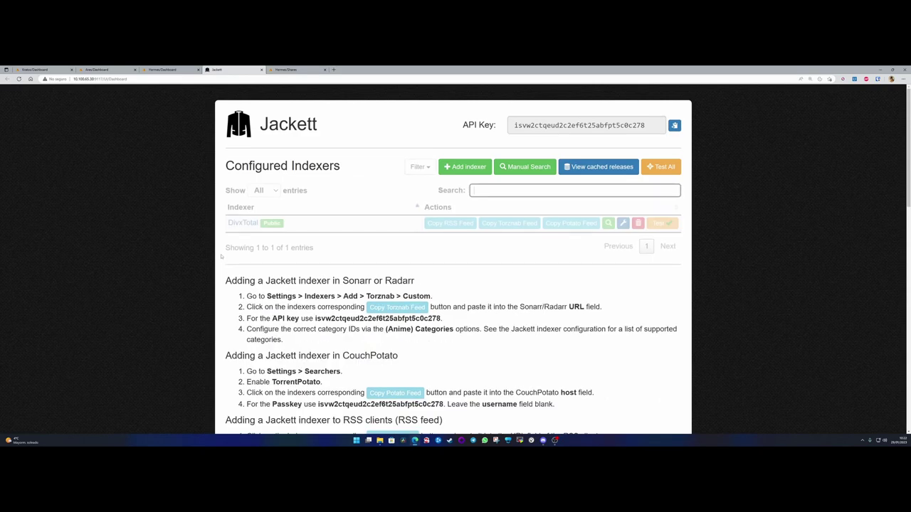
{"action": "left_click", "coordinate": [466, 167]}
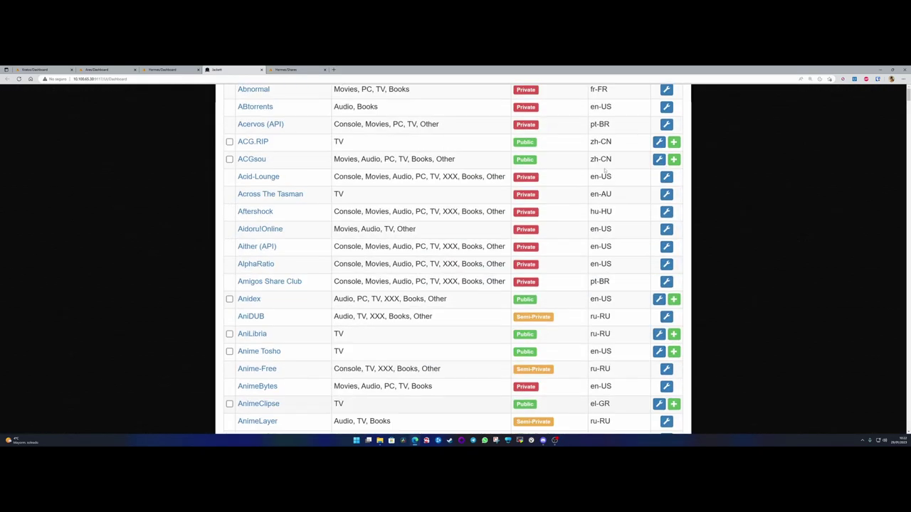
{"action": "left_click", "coordinate": [617, 180]}
{"action": "left_click", "coordinate": [616, 284]}
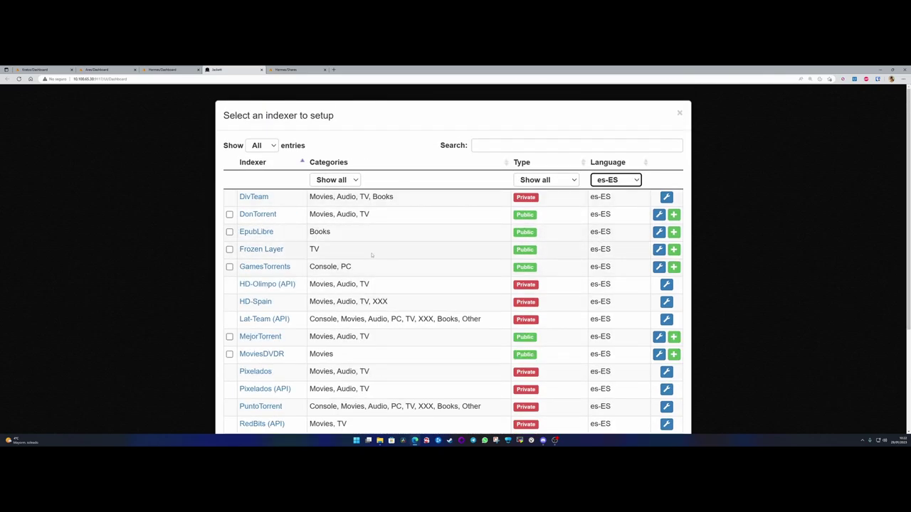
{"action": "scroll", "coordinate": [370, 254], "scroll_direction": "down", "scroll_amount": 3}
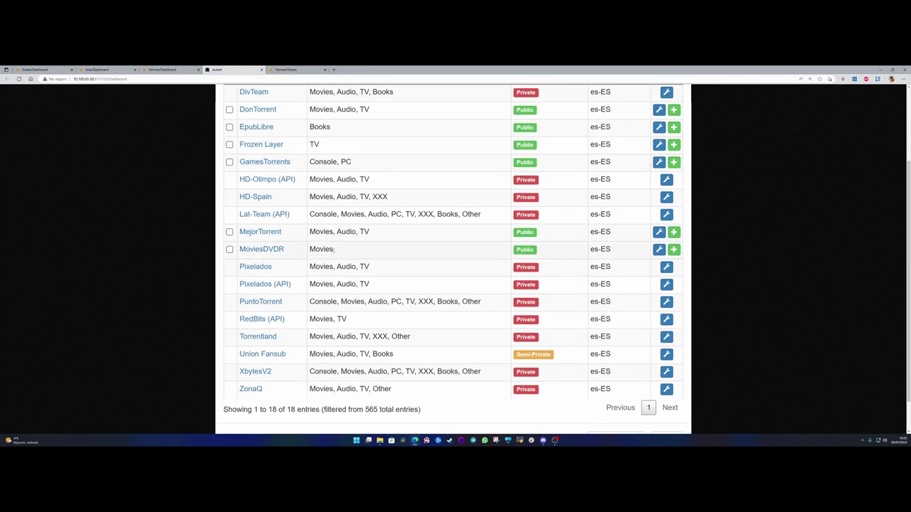
{"action": "left_click", "coordinate": [674, 232]}
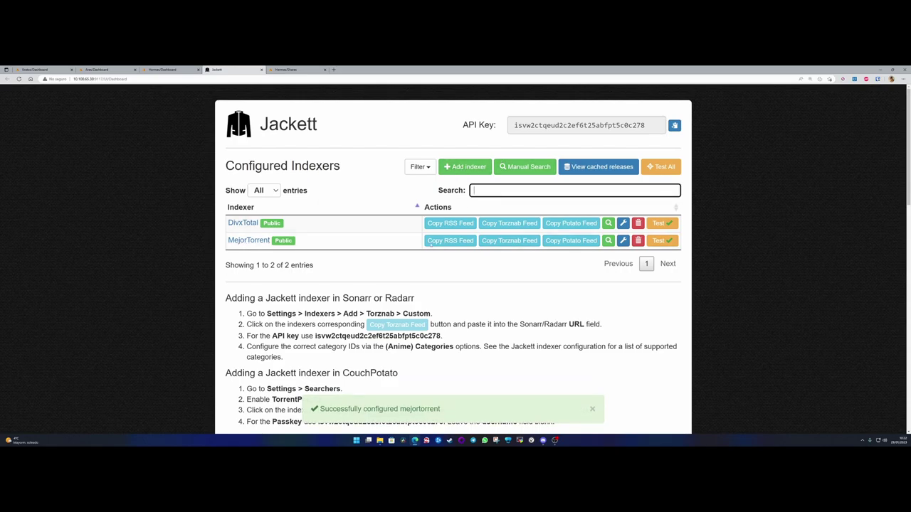
{"action": "left_click", "coordinate": [354, 183]}
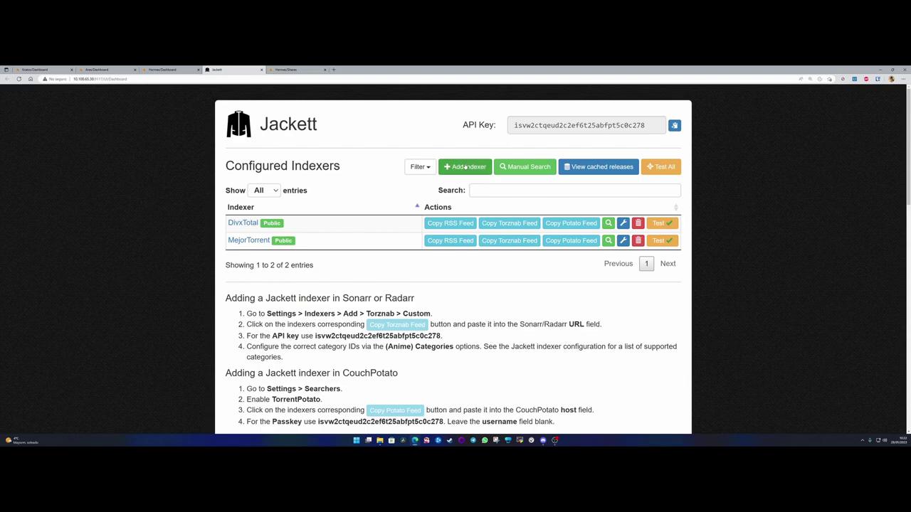
{"action": "left_click", "coordinate": [466, 166]}
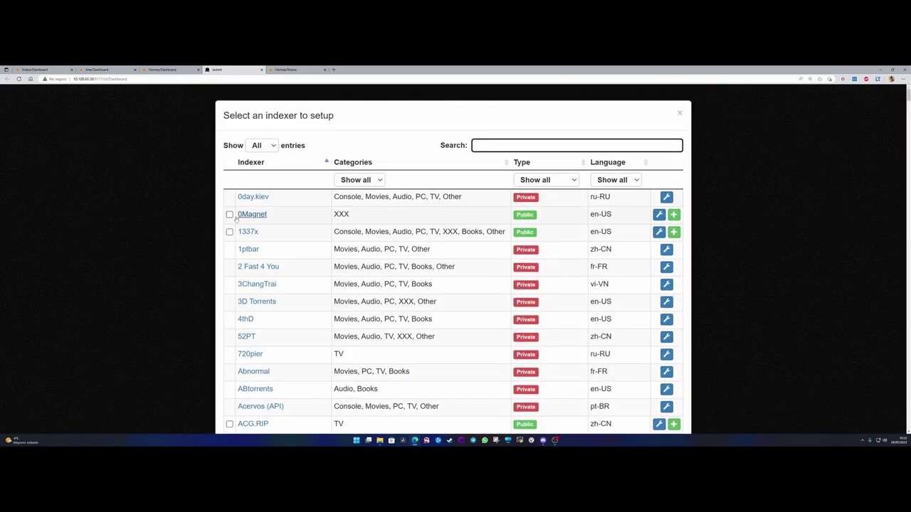
{"action": "left_click", "coordinate": [621, 179]}
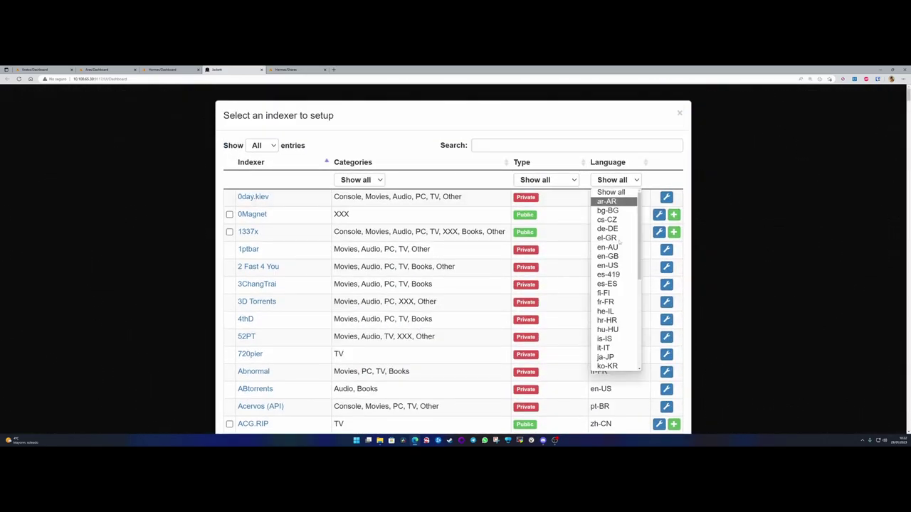
{"action": "left_click", "coordinate": [618, 285]}
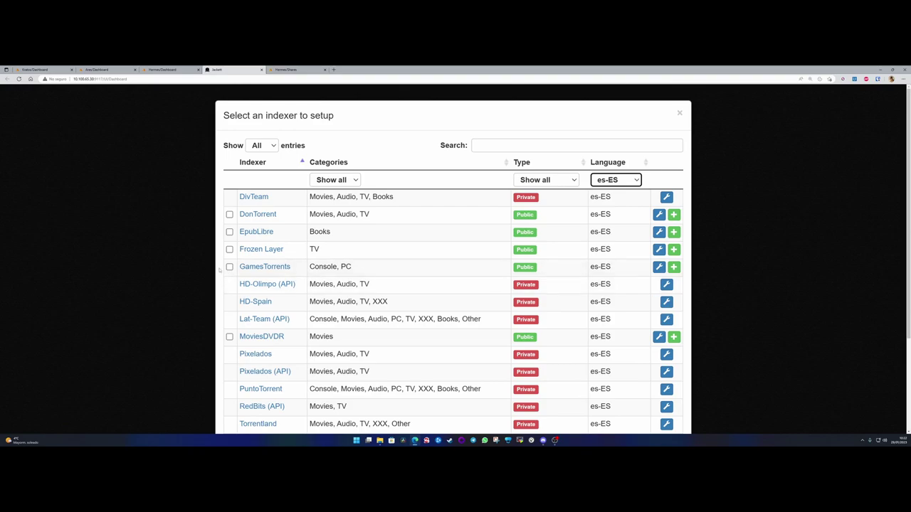
{"action": "scroll", "coordinate": [219, 269], "scroll_direction": "down", "scroll_amount": 3}
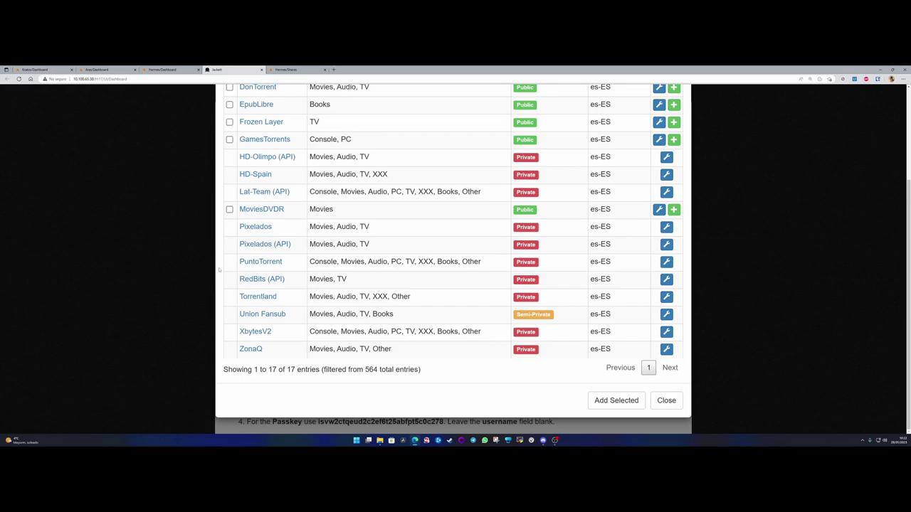
{"action": "scroll", "coordinate": [219, 269], "scroll_direction": "up", "scroll_amount": 3}
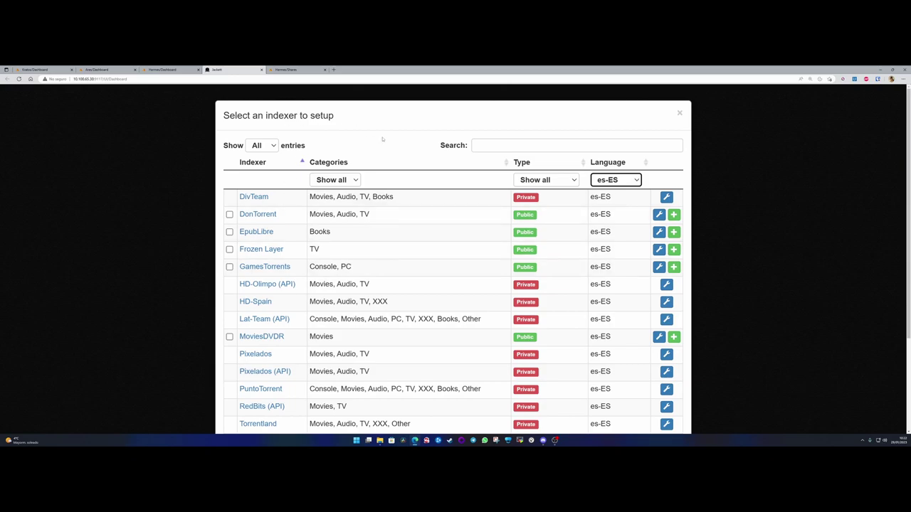
{"action": "left_click_drag", "start_coordinate": [224, 115], "coordinate": [336, 115]}
{"action": "left_click", "coordinate": [342, 118]}
{"action": "scroll", "coordinate": [383, 188], "scroll_direction": "down", "scroll_amount": 3}
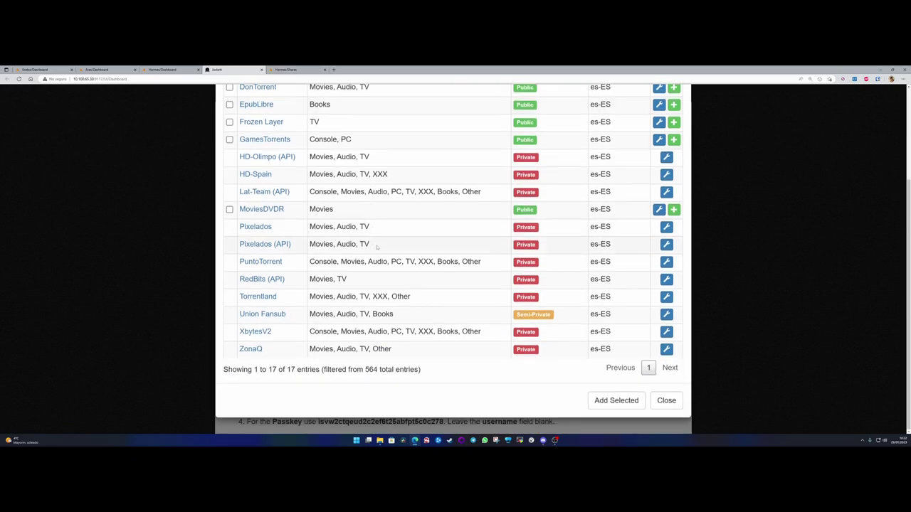
{"action": "left_click", "coordinate": [666, 401]}
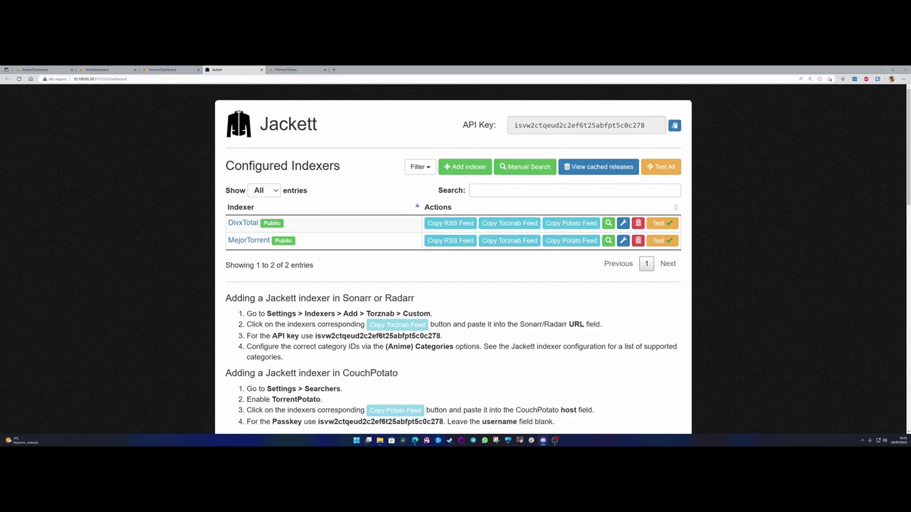
- Browse Jackett's available indexers and filter the list to es-ES
{"action": "left_click", "coordinate": [465, 167]}
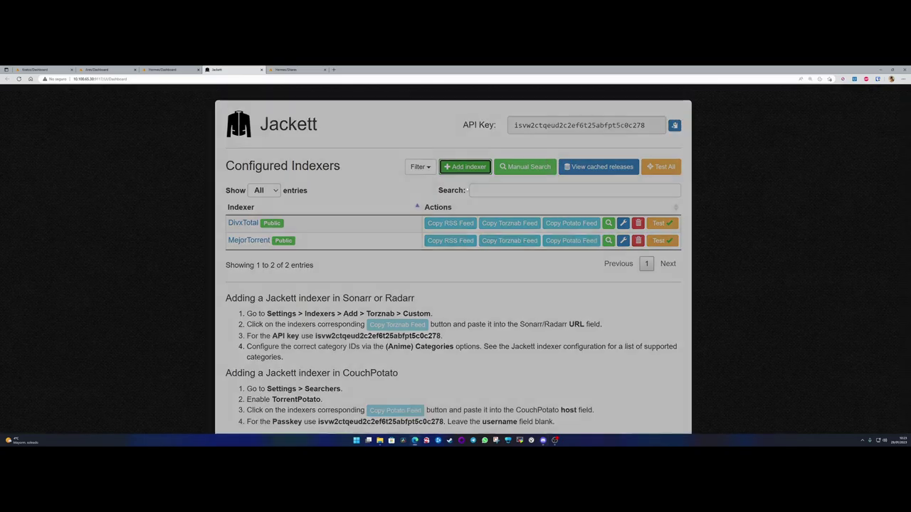
{"action": "scroll", "coordinate": [535, 283], "scroll_direction": "down", "scroll_amount": 20}
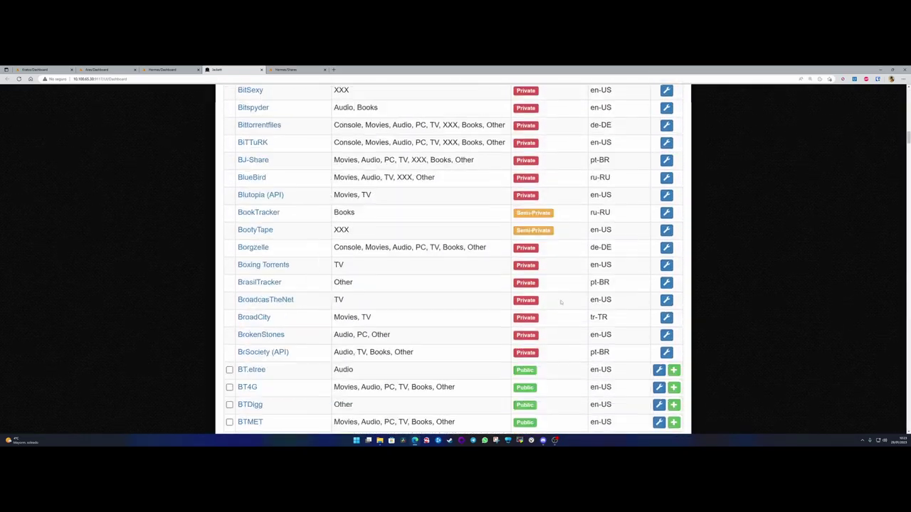
{"action": "scroll", "coordinate": [566, 311], "scroll_direction": "down", "scroll_amount": 8}
{"action": "scroll", "coordinate": [590, 249], "scroll_direction": "up", "scroll_amount": 20}
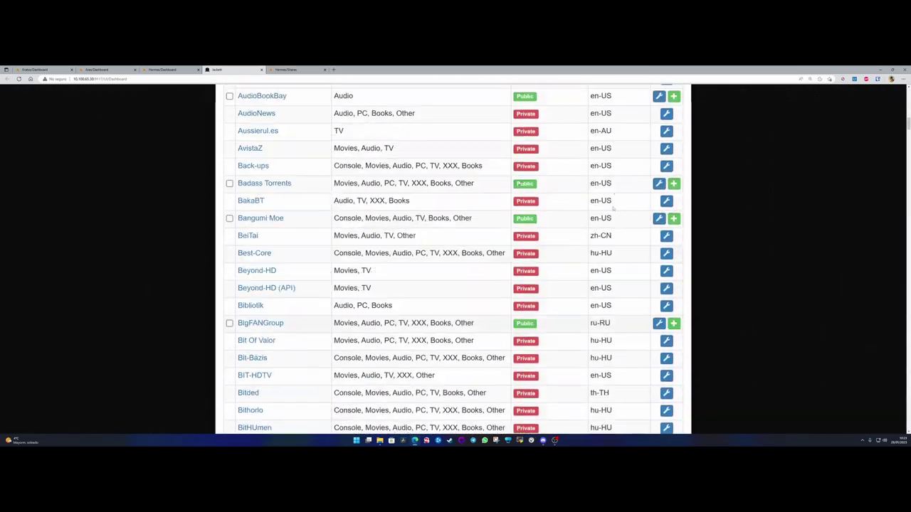
{"action": "scroll", "coordinate": [614, 190], "scroll_direction": "up", "scroll_amount": 10}
{"action": "left_click", "coordinate": [617, 180]}
{"action": "left_click", "coordinate": [616, 180]}
{"action": "left_click", "coordinate": [616, 180]}
{"action": "left_click", "coordinate": [607, 283]}
- Close the indexer picker without adding any, and return to the Unraid Shares tab
{"action": "scroll", "coordinate": [616, 321], "scroll_direction": "down", "scroll_amount": 3}
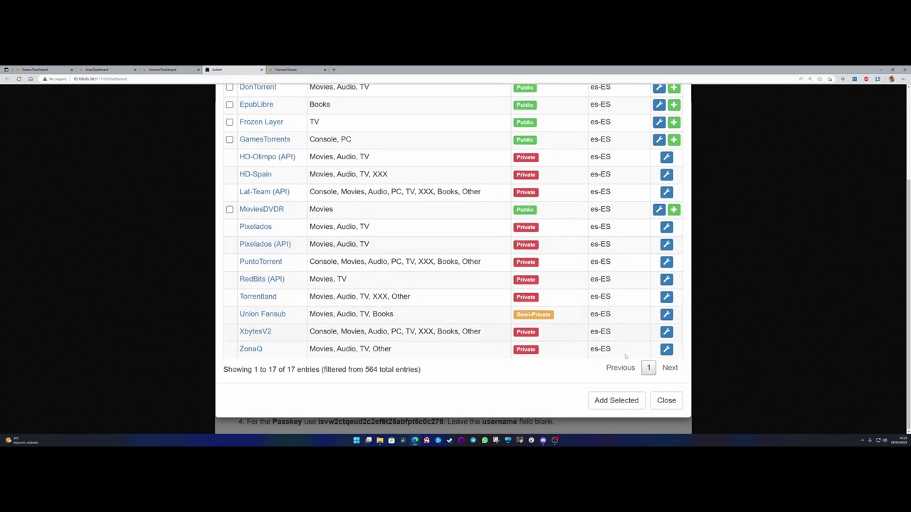
{"action": "scroll", "coordinate": [555, 267], "scroll_direction": "up", "scroll_amount": 3}
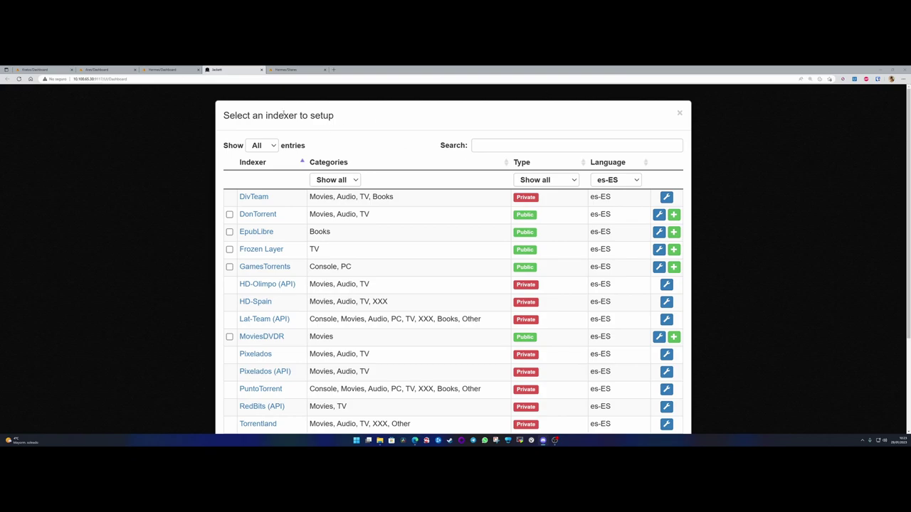
{"action": "scroll", "coordinate": [656, 400], "scroll_direction": "down", "scroll_amount": 2}
{"action": "left_click", "coordinate": [656, 400]}
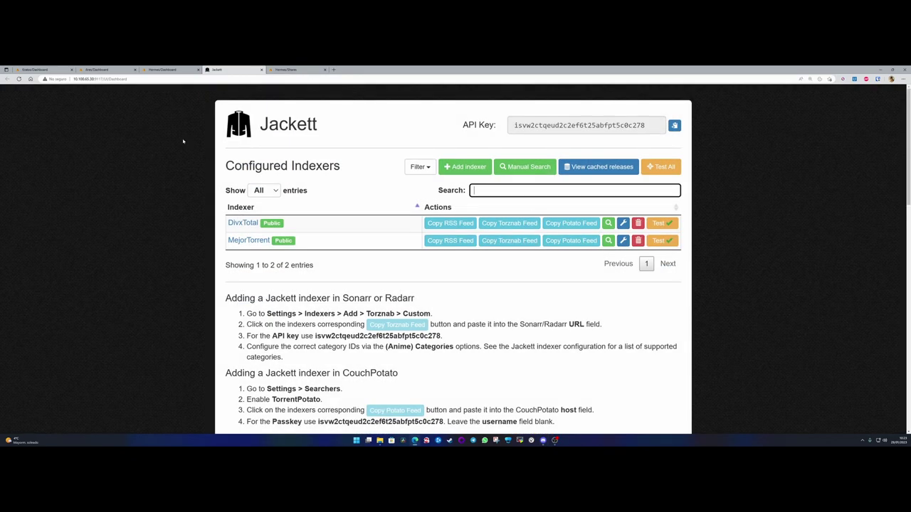
{"action": "left_click", "coordinate": [183, 140]}
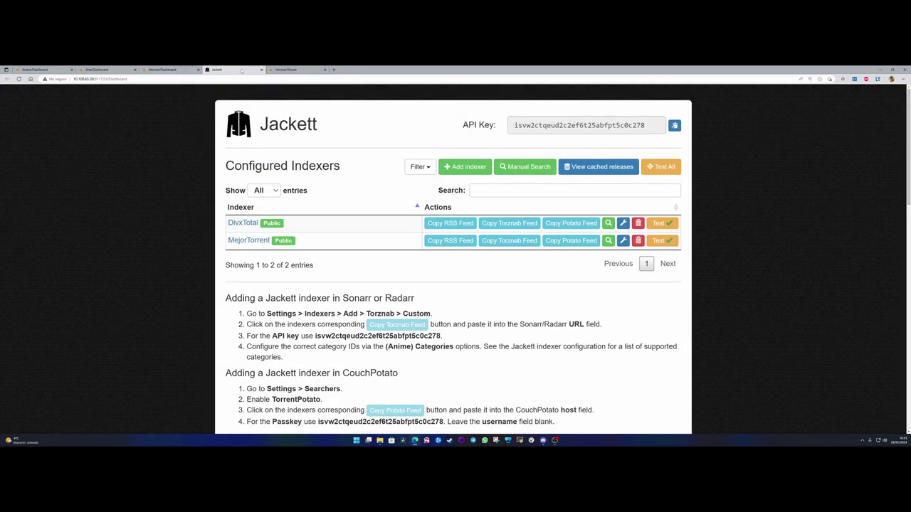
{"action": "left_click_drag", "start_coordinate": [297, 70], "coordinate": [227, 70]}
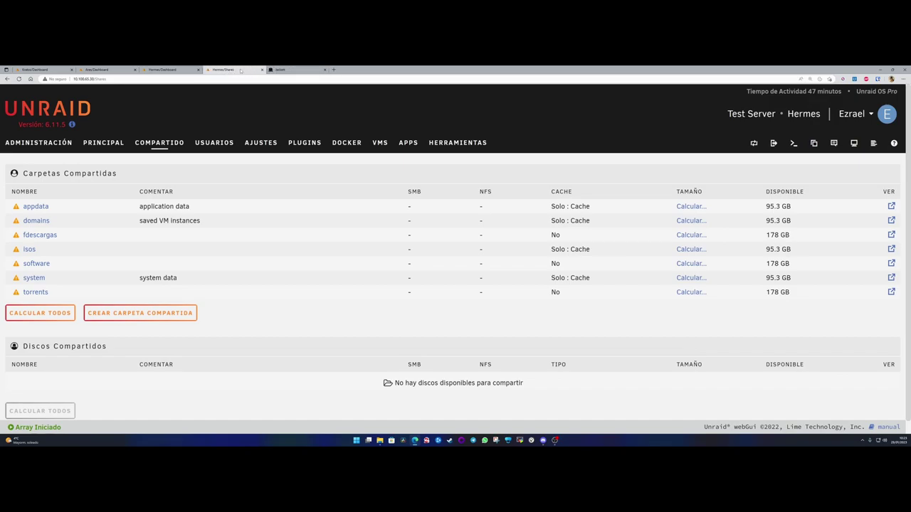
- Go back to the Unraid dashboard, open Apps and search the catalogue for 'sonarr'
{"action": "left_click", "coordinate": [47, 145]}
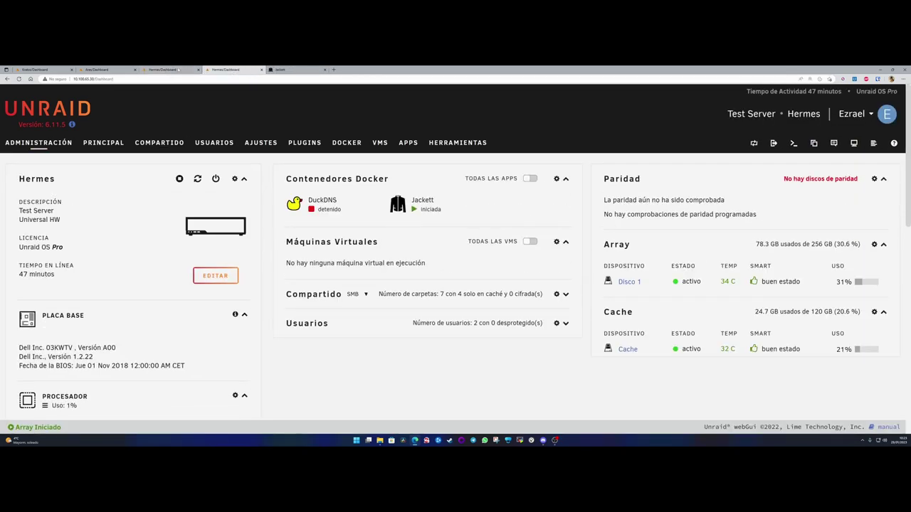
{"action": "key", "text": "ctrl+w"}
{"action": "left_click", "coordinate": [187, 69]}
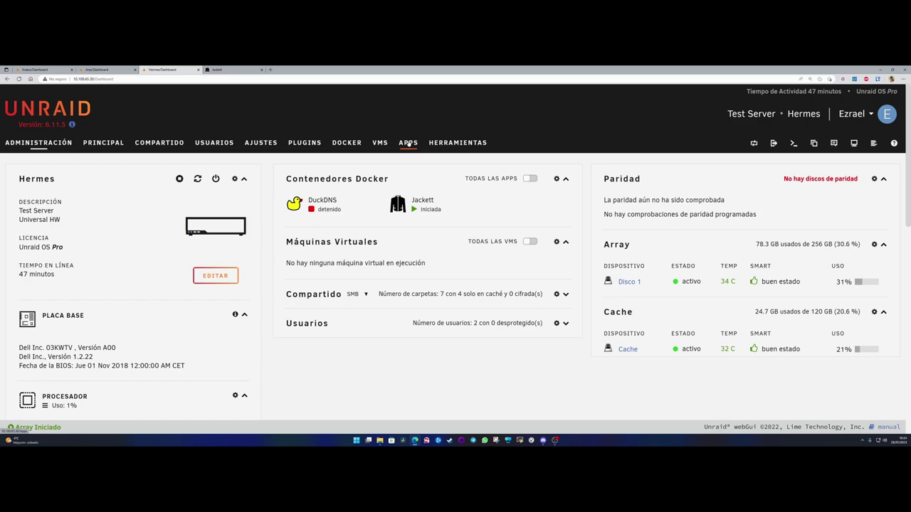
{"action": "left_click", "coordinate": [408, 142]}
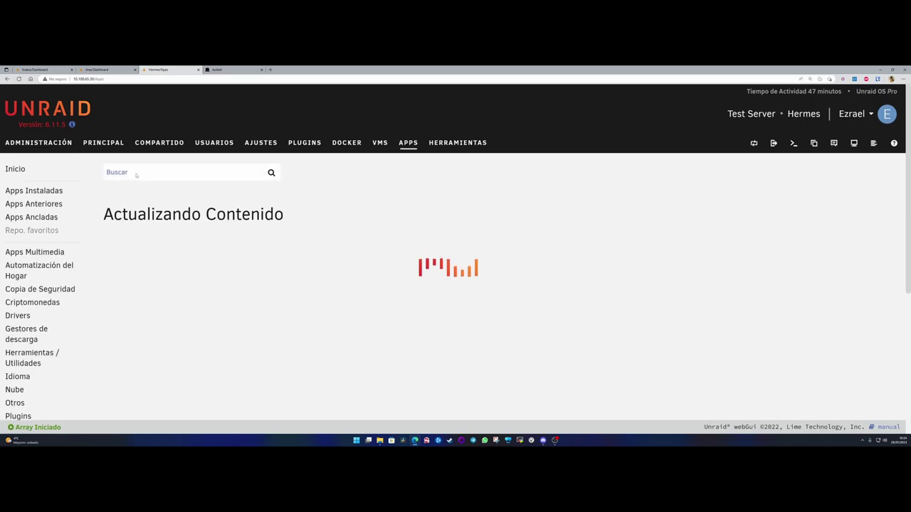
{"action": "type", "text": "sonarr"}
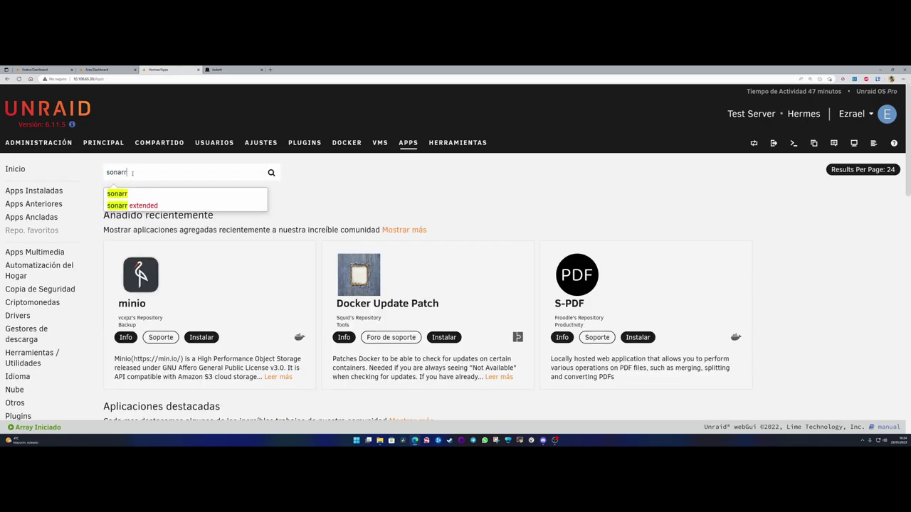
{"action": "key", "text": "Return"}
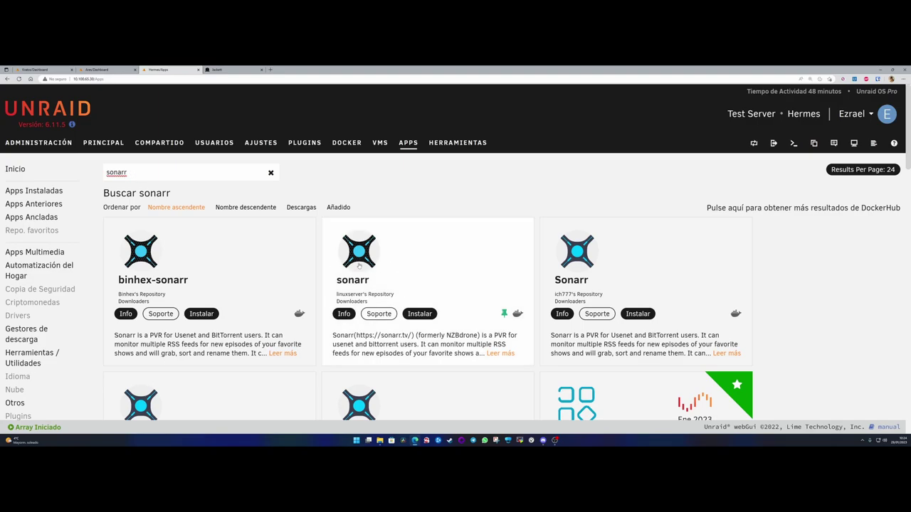
- Install linuxserver's sonarr from the Default template and rename the container to 'Series'
{"action": "left_click", "coordinate": [420, 314]}
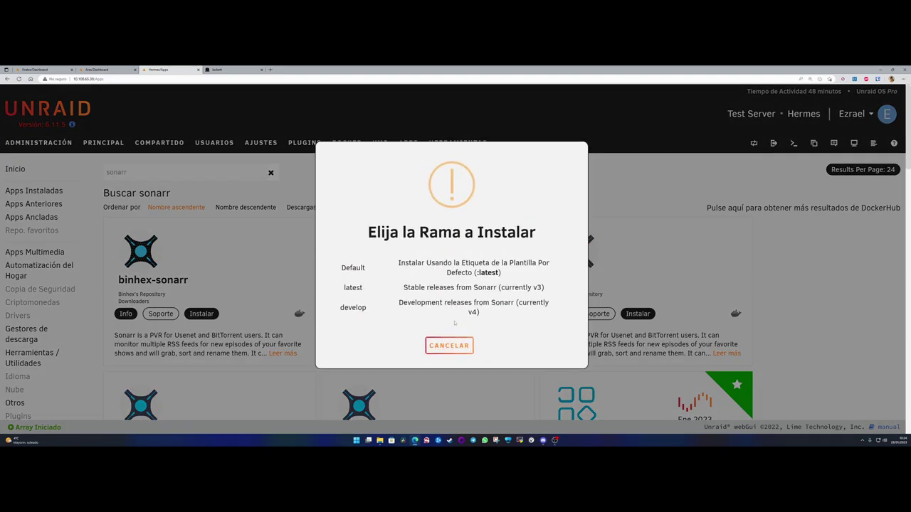
{"action": "left_click", "coordinate": [354, 268]}
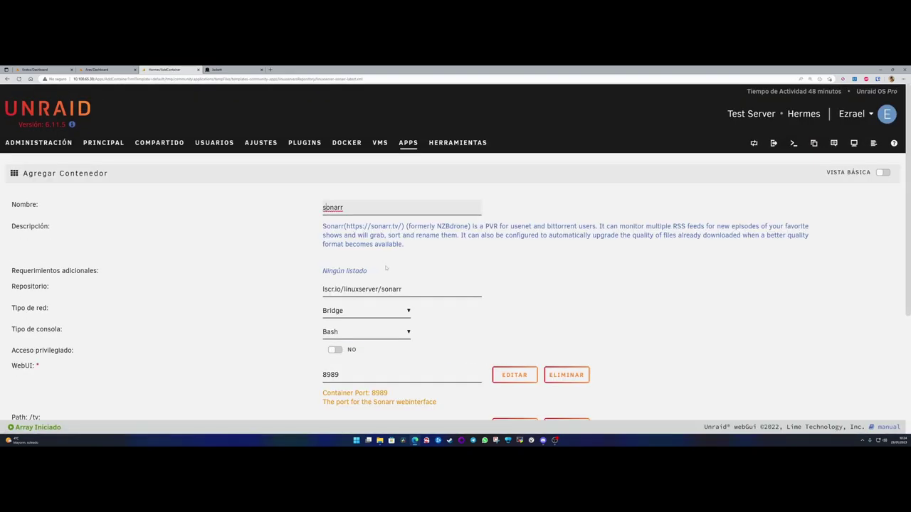
{"action": "key", "text": "BackSpace"}
{"action": "key", "text": "Delete"}
{"action": "key", "text": "Delete"}
{"action": "key", "text": "Delete"}
{"action": "key", "text": "Delete"}
{"action": "key", "text": "Delete"}
{"action": "type", "text": "Series"}
- Review the WebUI port 8989 and the /tv library path, then duplicate the form's tab
{"action": "scroll", "coordinate": [305, 248], "scroll_direction": "down", "scroll_amount": 2}
{"action": "left_click_drag", "start_coordinate": [346, 271], "coordinate": [310, 273]}
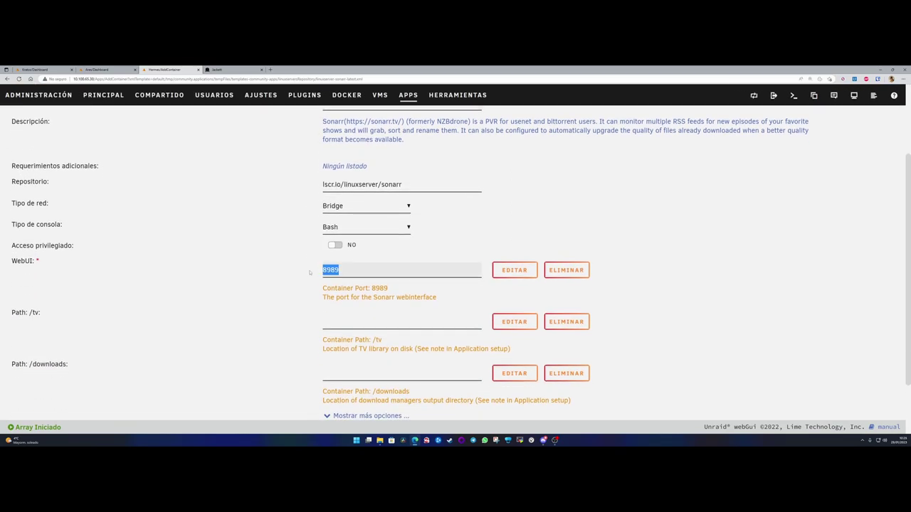
{"action": "left_click", "coordinate": [353, 269]}
{"action": "scroll", "coordinate": [351, 270], "scroll_direction": "down", "scroll_amount": 2}
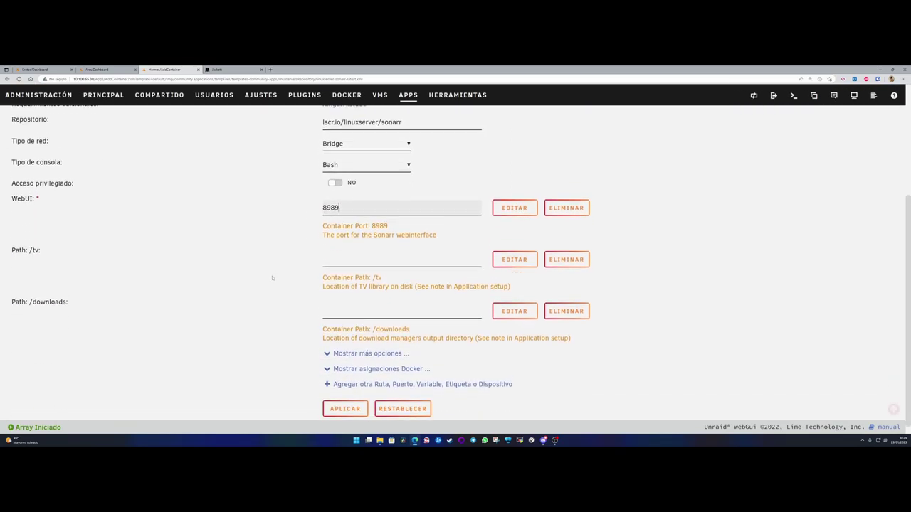
{"action": "left_click", "coordinate": [378, 242]}
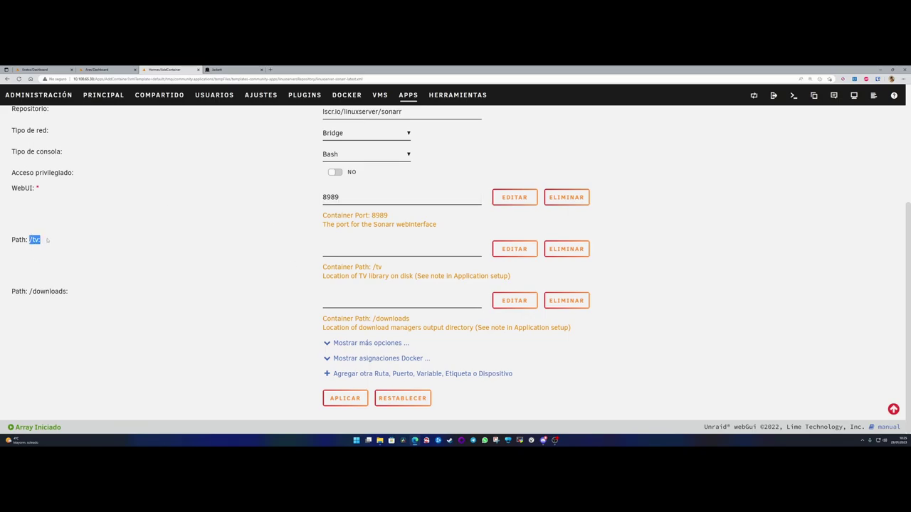
{"action": "left_click_drag", "start_coordinate": [324, 277], "coordinate": [413, 277]}
{"action": "left_click", "coordinate": [361, 278]}
{"action": "left_click_drag", "start_coordinate": [321, 278], "coordinate": [413, 278]}
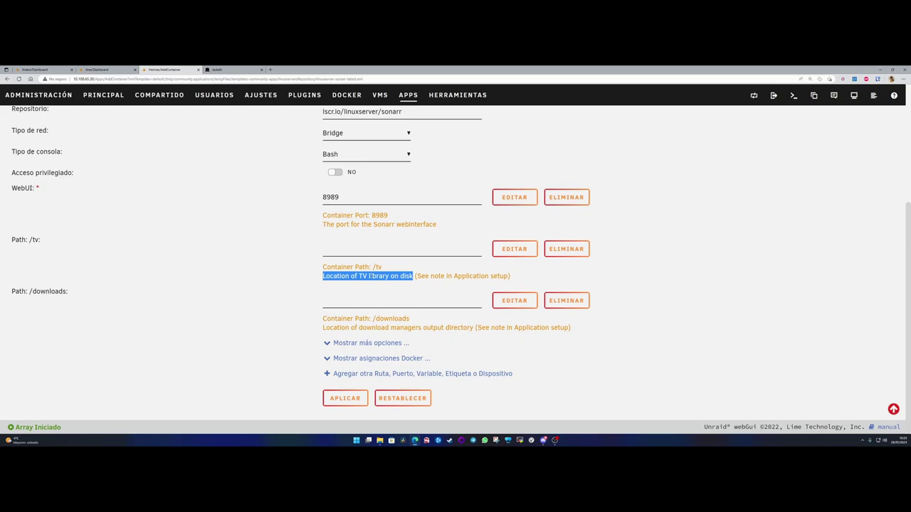
{"action": "left_click_drag", "start_coordinate": [596, 246], "coordinate": [415, 277]}
{"action": "left_click", "coordinate": [368, 277]}
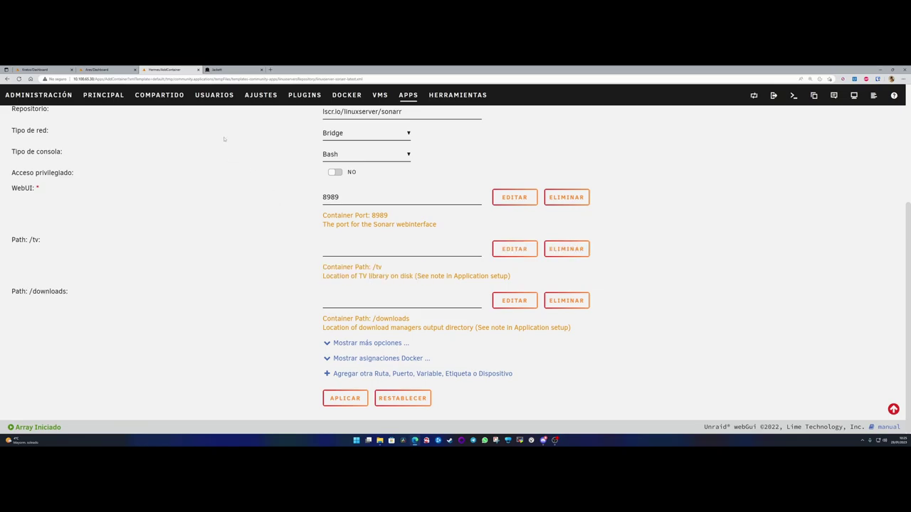
{"action": "right_click", "coordinate": [165, 70]}
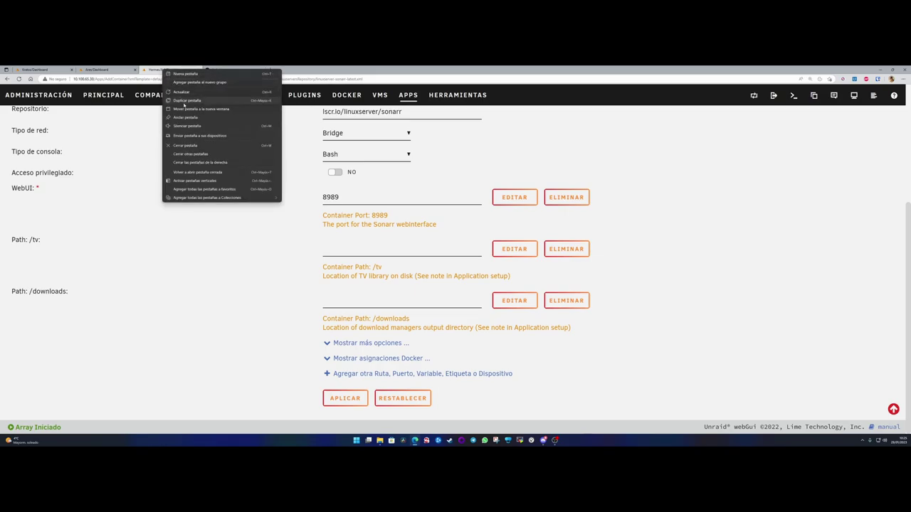
{"action": "left_click", "coordinate": [184, 100]}
- Create a new share named 'Multimedia' with cache usage set to No
{"action": "left_click", "coordinate": [161, 96]}
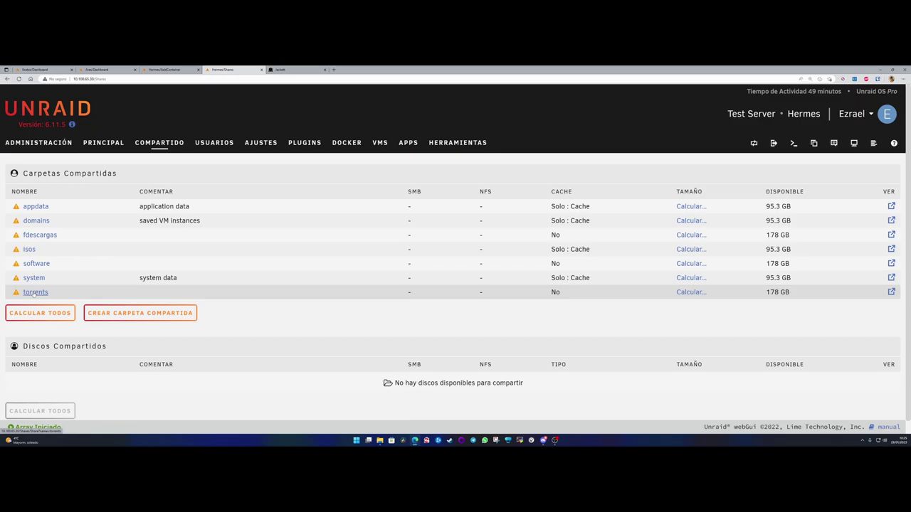
{"action": "left_click", "coordinate": [143, 314]}
{"action": "left_click", "coordinate": [335, 212]}
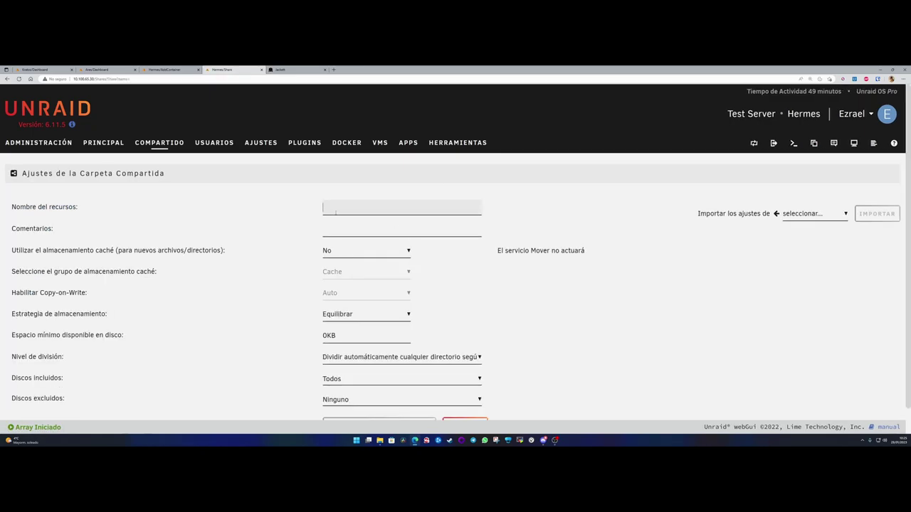
{"action": "type", "text": "Multimedia"}
{"action": "left_click", "coordinate": [336, 252]}
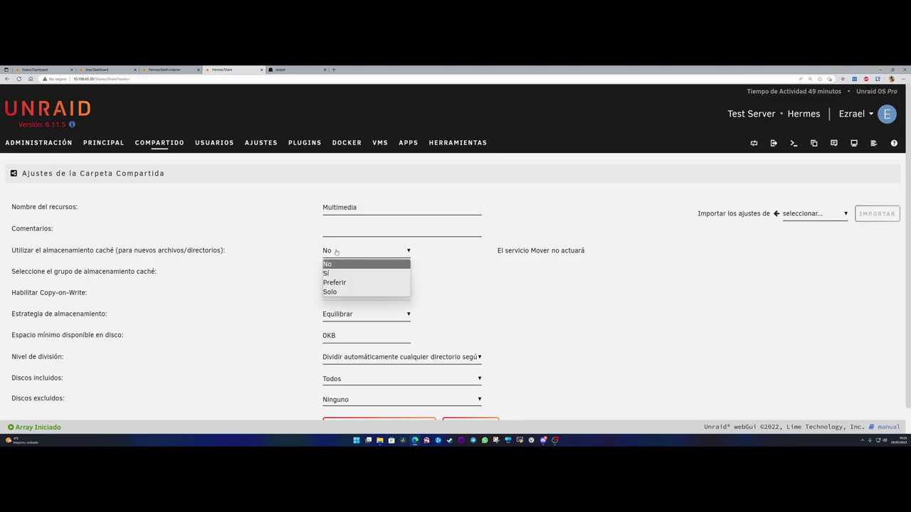
{"action": "left_click", "coordinate": [337, 252]}
{"action": "scroll", "coordinate": [342, 321], "scroll_direction": "down", "scroll_amount": 1}
{"action": "left_click", "coordinate": [377, 398]}
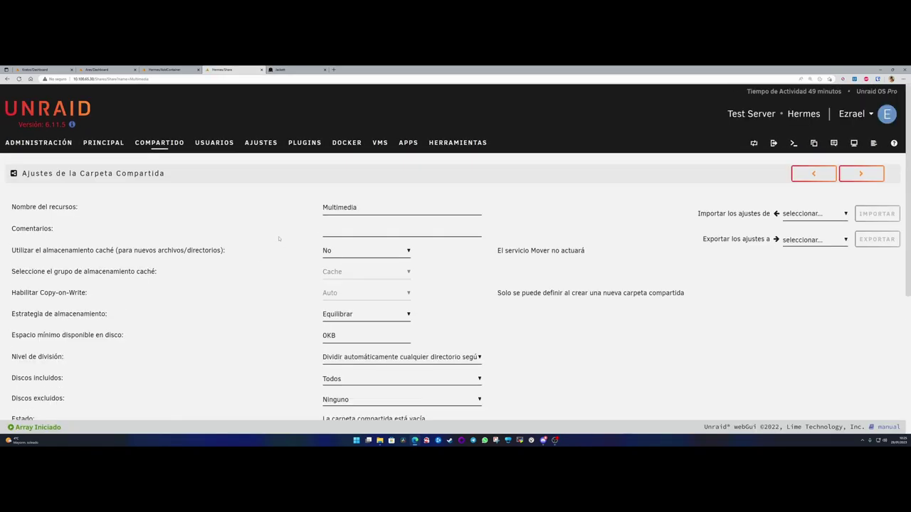
- Apply the Multimedia share's settings and switch back to the Sonarr container form
{"action": "left_click", "coordinate": [162, 146]}
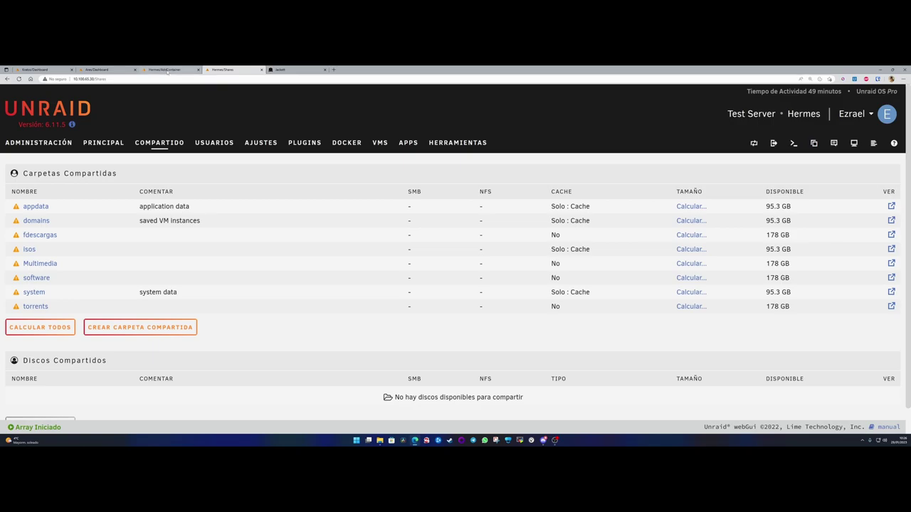
{"action": "left_click", "coordinate": [35, 264]}
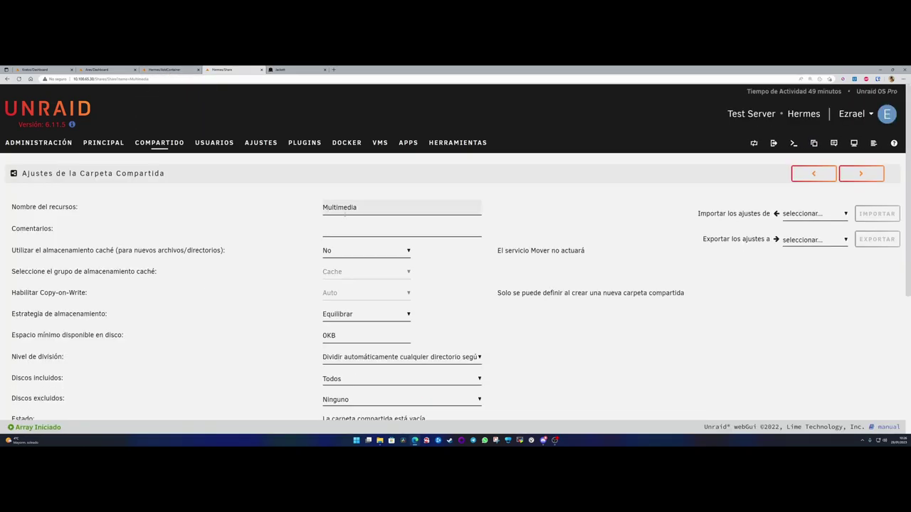
{"action": "scroll", "coordinate": [343, 323], "scroll_direction": "down", "scroll_amount": 3}
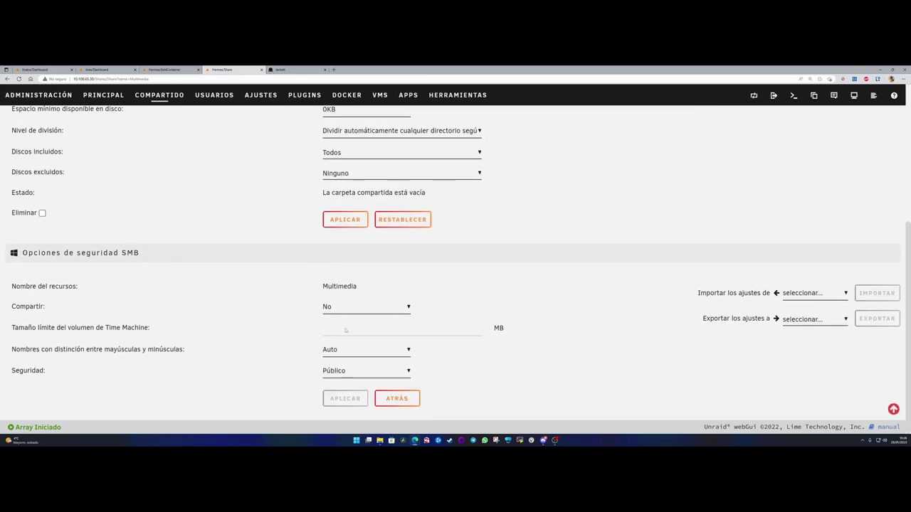
{"action": "left_click", "coordinate": [345, 219]}
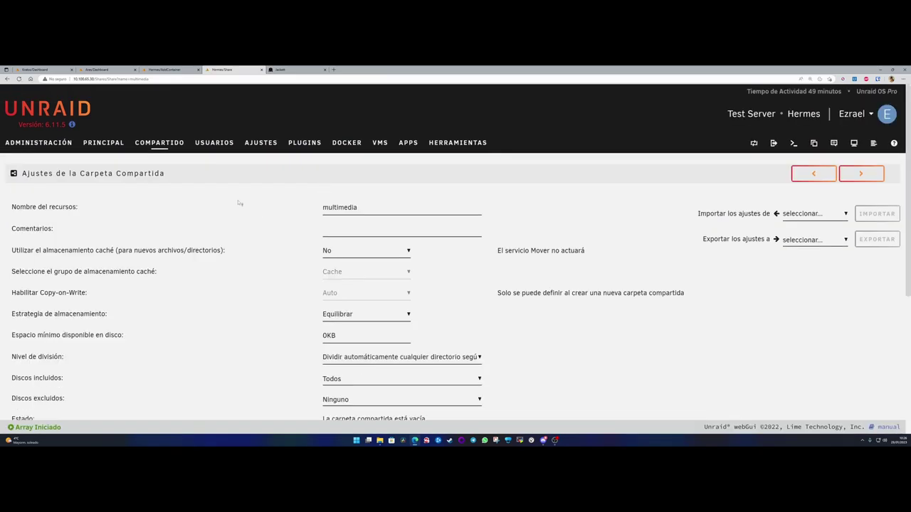
{"action": "left_click", "coordinate": [160, 145]}
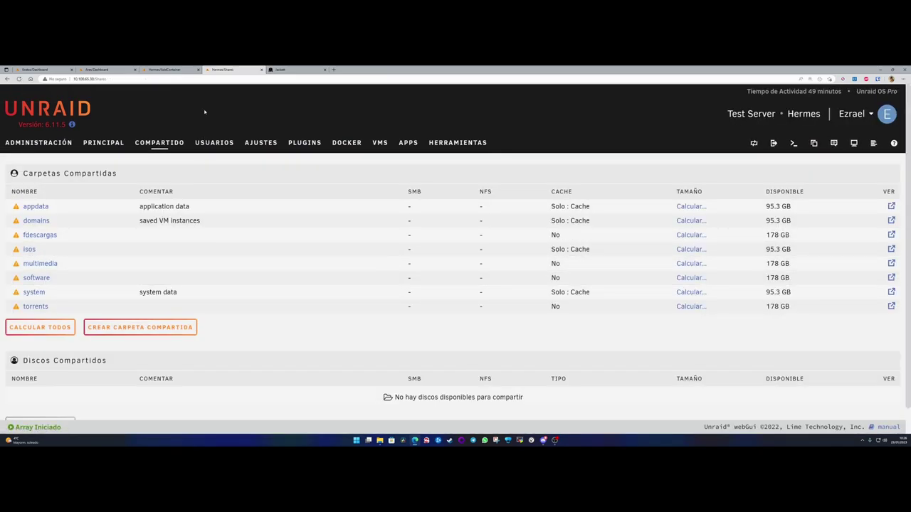
{"action": "left_click", "coordinate": [191, 70]}
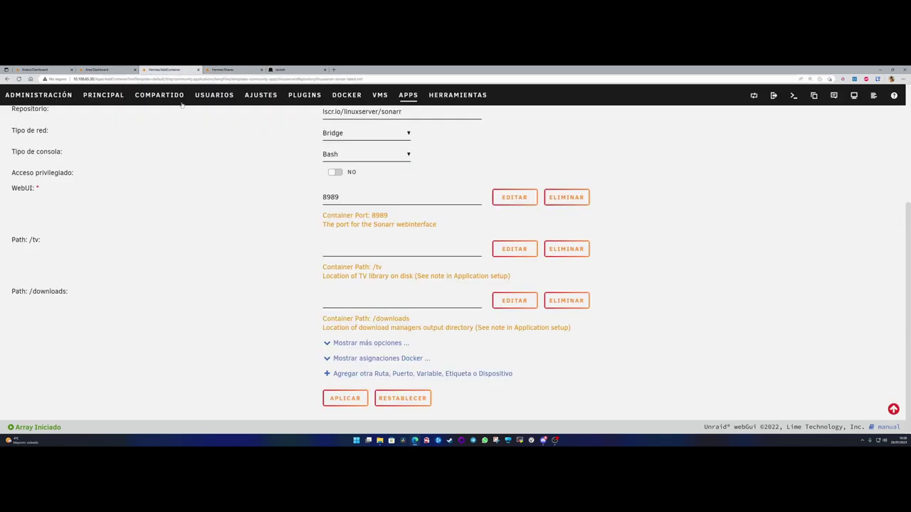
- Map the container's /tv path to the multimedia share (/mnt/user/multimedia/)
{"action": "left_click", "coordinate": [331, 250]}
{"action": "left_click", "coordinate": [350, 311]}
{"action": "left_click", "coordinate": [244, 271]}
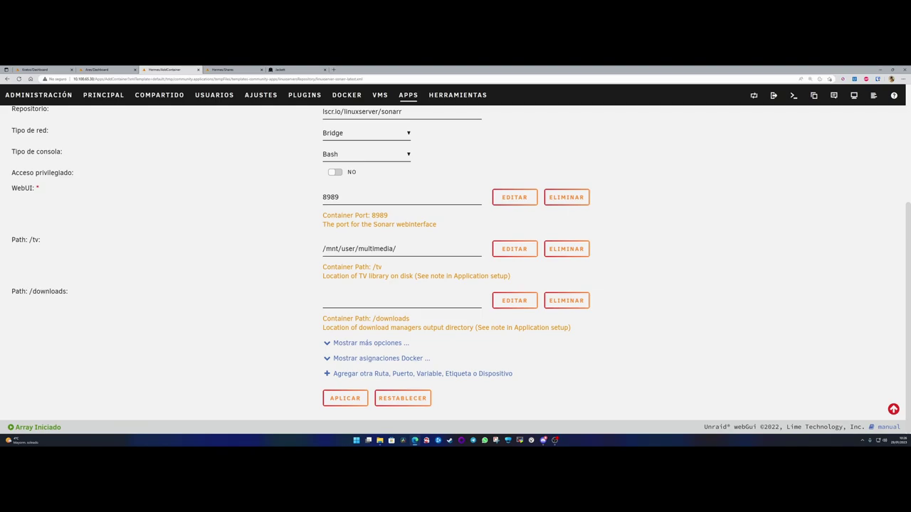
- Open a server terminal, move it aside, and bring the Shares page forward
{"action": "left_click", "coordinate": [794, 96]}
{"action": "left_click_drag", "start_coordinate": [412, 153], "coordinate": [376, 153]}
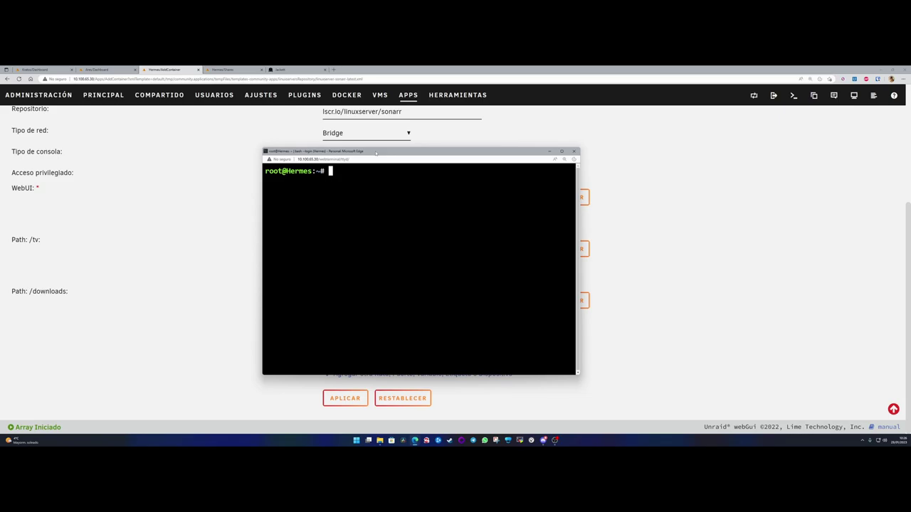
{"action": "left_click", "coordinate": [222, 69]}
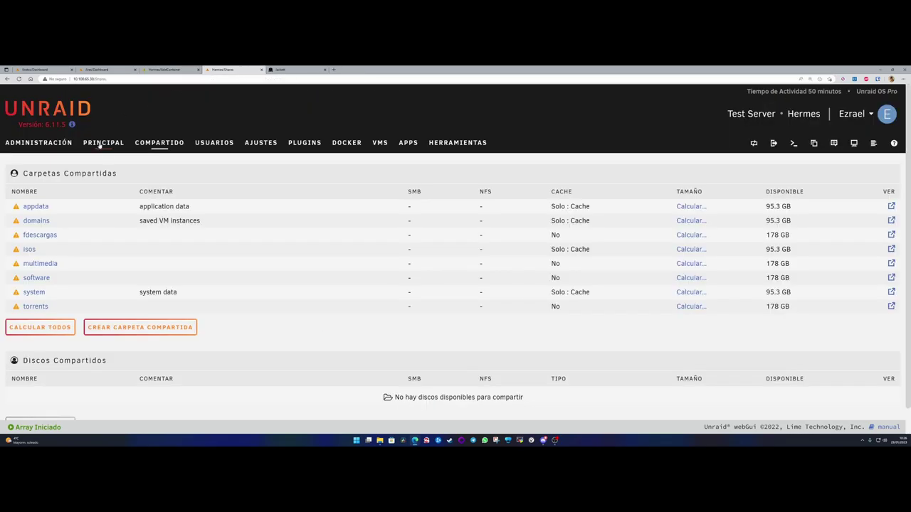
- Create a 'Series' folder inside disk1's multimedia folder using the file browser
{"action": "left_click", "coordinate": [103, 142]}
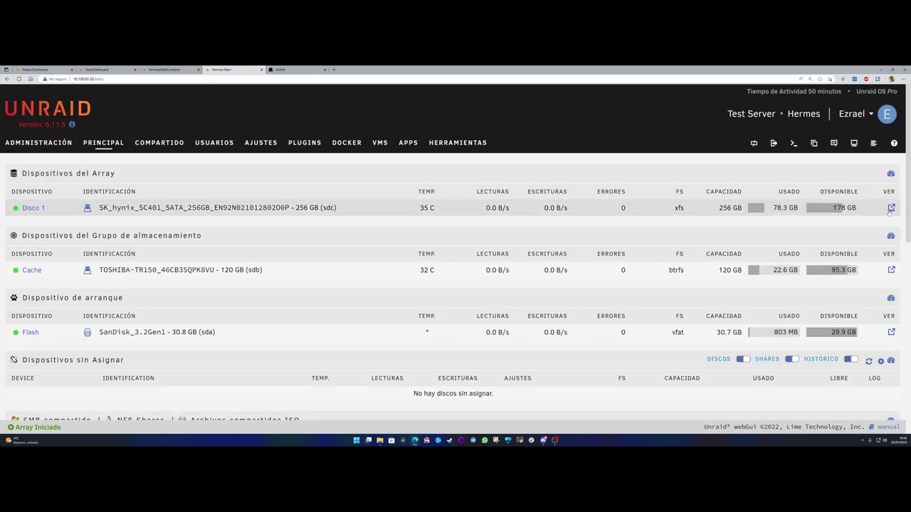
{"action": "left_click", "coordinate": [891, 214]}
{"action": "left_click", "coordinate": [85, 240]}
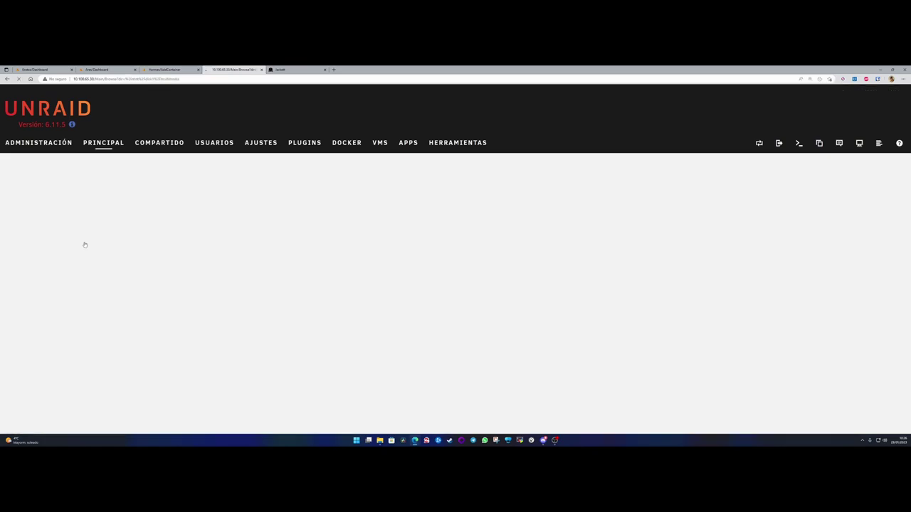
{"action": "left_click", "coordinate": [527, 260]}
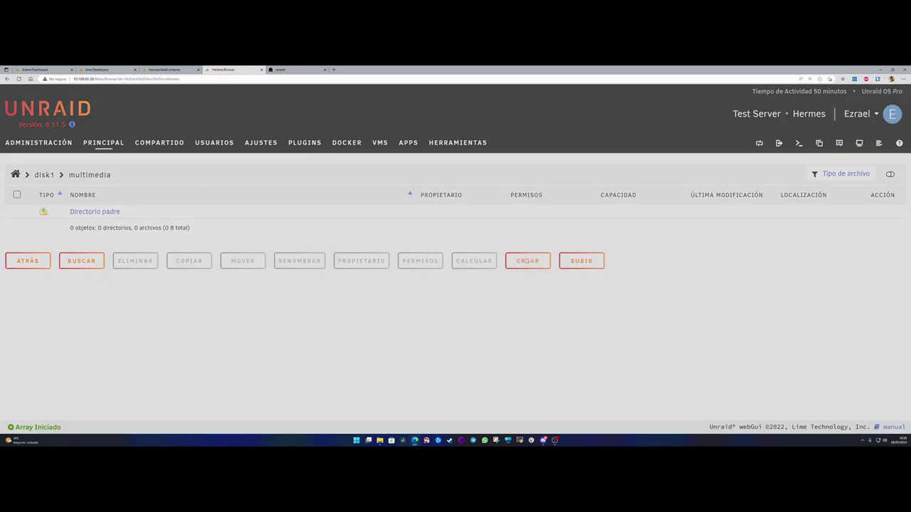
{"action": "type", "text": "Series"}
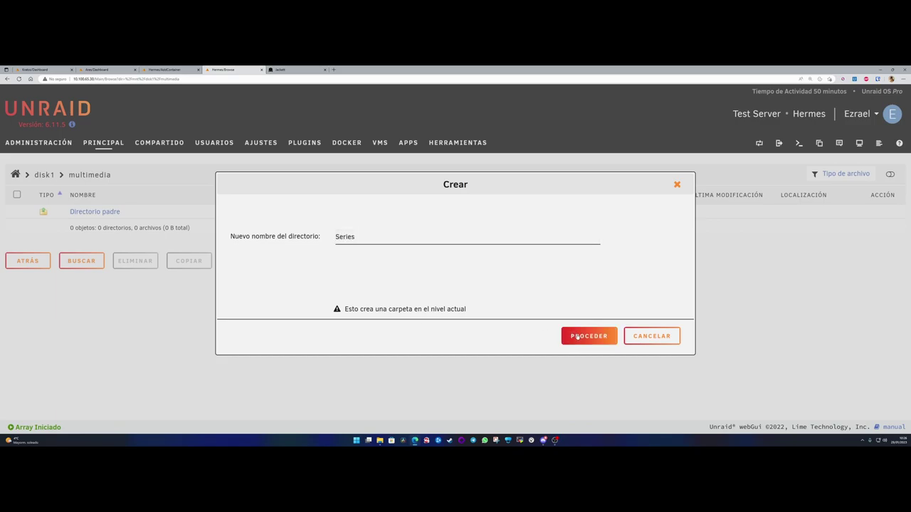
{"action": "left_click", "coordinate": [588, 336]}
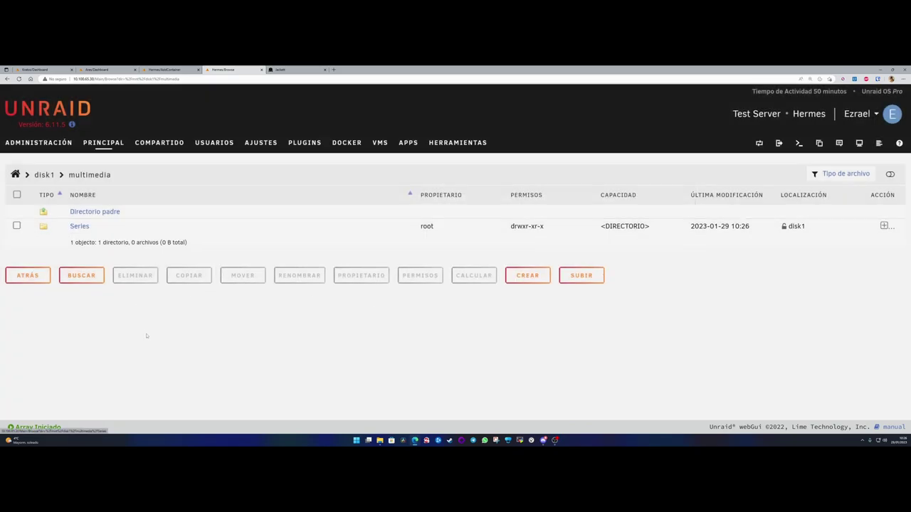
- In the terminal, change to /mnt/user/multimedia and list its contents
{"action": "mouse_move", "coordinate": [416, 441]}
{"action": "left_click", "coordinate": [448, 416]}
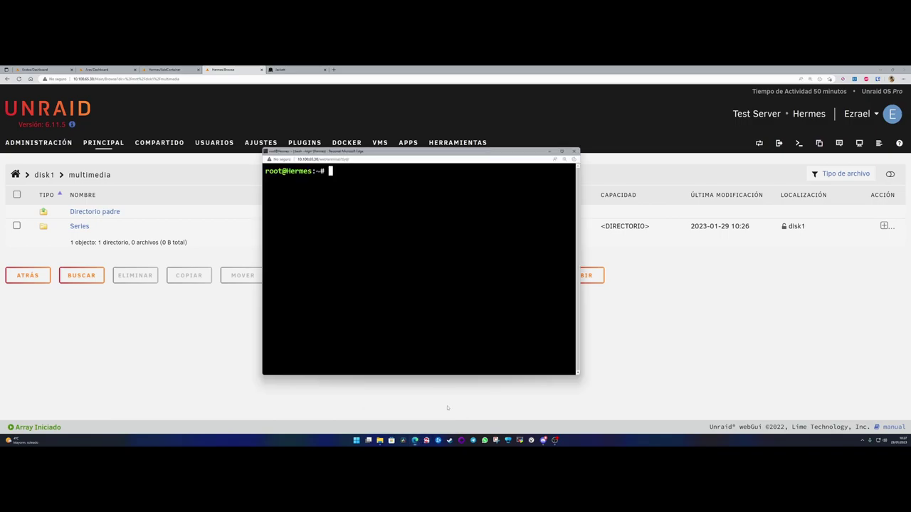
{"action": "type", "text": "cd /mnt/user/mu"}
{"action": "key", "text": "Tab"}
{"action": "key", "text": "Return"}
{"action": "type", "text": "ls"}
{"action": "key", "text": "Return"}
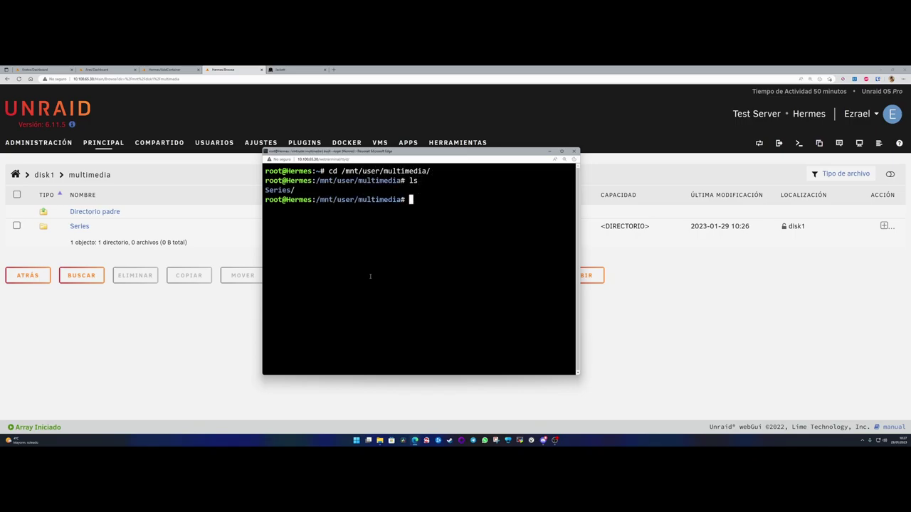
- Create the 'Peliculas' folder with mkdir and list the folder again
{"action": "type", "text": "mkdir Peli"}
{"action": "type", "text": "culas"}
{"action": "key", "text": "Return"}
{"action": "type", "text": "ls"}
{"action": "key", "text": "Return"}
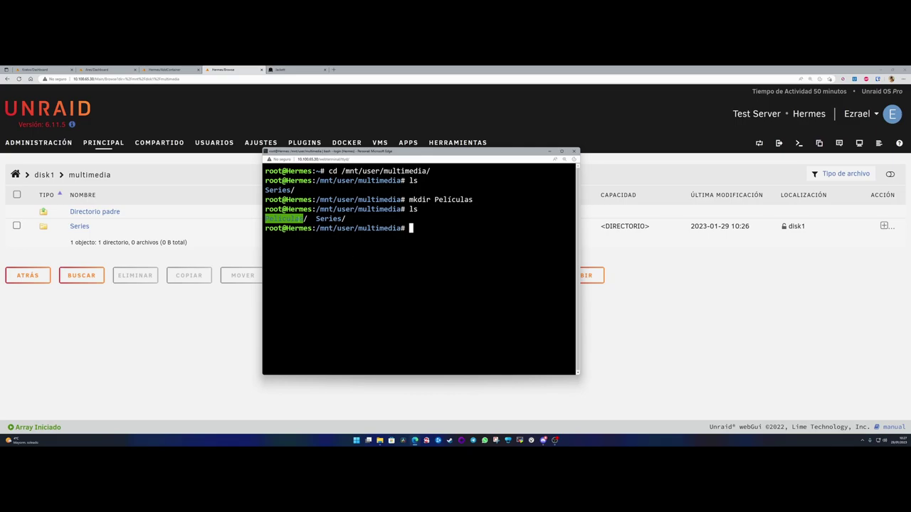
{"action": "left_click_drag", "start_coordinate": [306, 218], "coordinate": [265, 218]}
{"action": "right_click", "coordinate": [265, 218]}
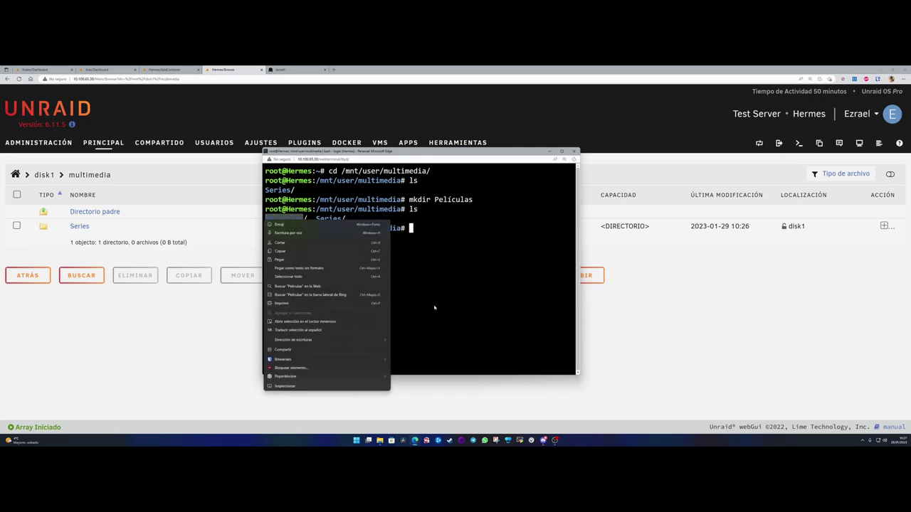
{"action": "left_click", "coordinate": [375, 229]}
{"action": "left_click_drag", "start_coordinate": [384, 148], "coordinate": [363, 175]}
- Hide the terminal and compare Series' drwxr-xr-x permissions with Películas' drwxrwxrwx
{"action": "double_click", "coordinate": [314, 239]}
{"action": "left_click", "coordinate": [537, 172]}
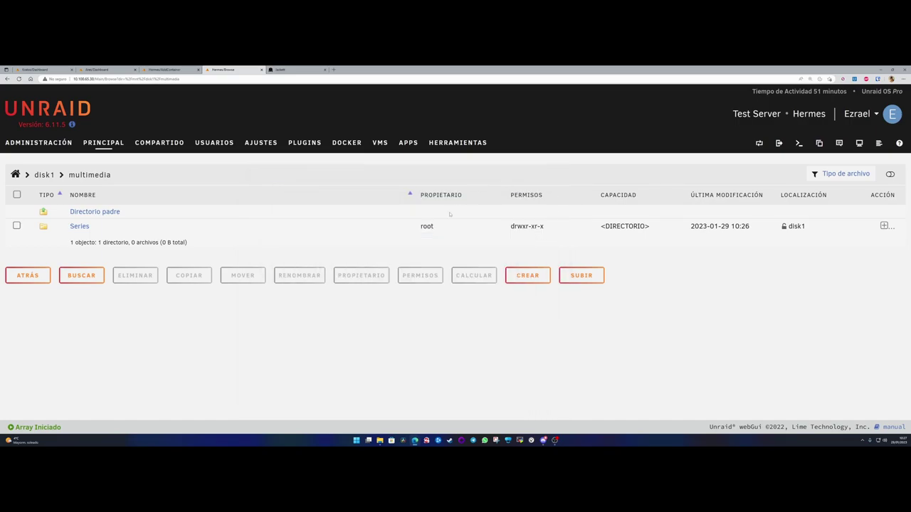
{"action": "double_click", "coordinate": [458, 227]}
{"action": "left_click", "coordinate": [459, 227]}
{"action": "left_click_drag", "start_coordinate": [547, 227], "coordinate": [508, 227]}
{"action": "left_click", "coordinate": [433, 325]}
{"action": "left_click_drag", "start_coordinate": [555, 227], "coordinate": [501, 244]}
{"action": "left_click", "coordinate": [548, 242]}
{"action": "left_click", "coordinate": [500, 244]}
{"action": "left_click_drag", "start_coordinate": [68, 227], "coordinate": [102, 226]}
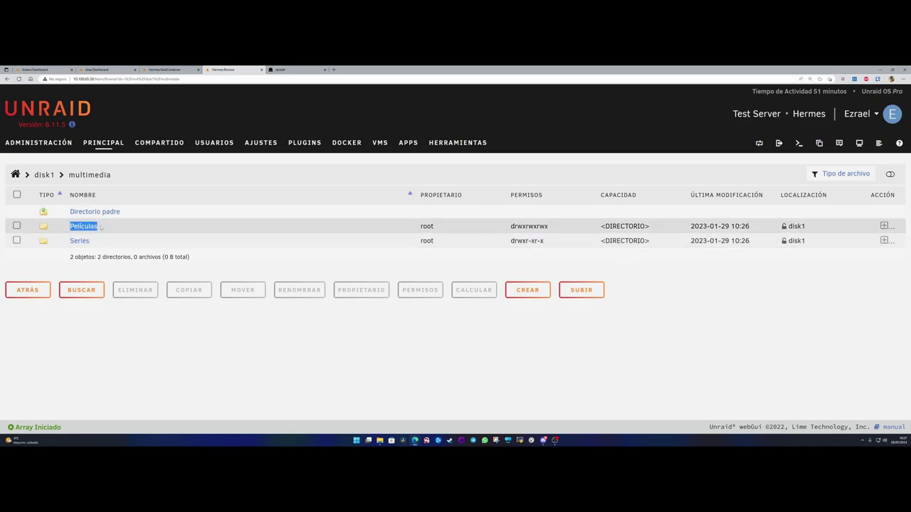
{"action": "left_click_drag", "start_coordinate": [508, 226], "coordinate": [551, 228]}
{"action": "left_click", "coordinate": [553, 229]}
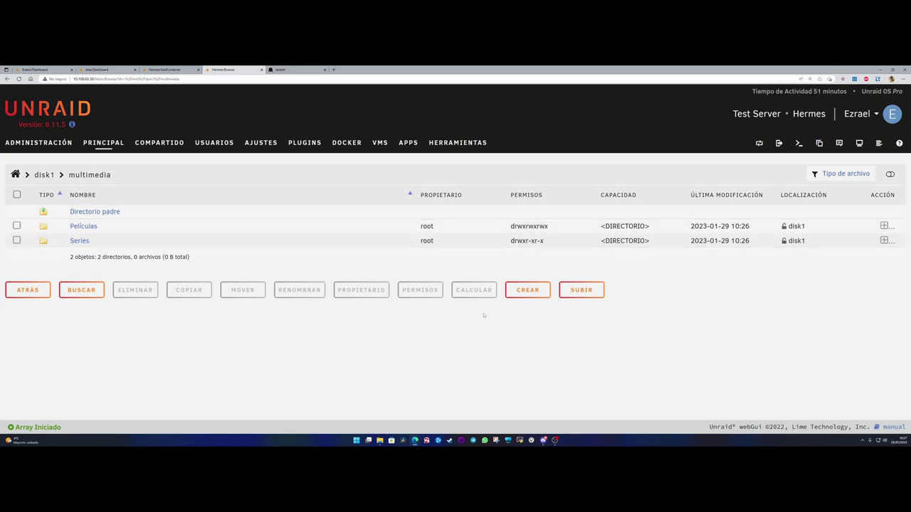
- Tick the Series folder's checkbox to select it for a permissions change
{"action": "left_click", "coordinate": [16, 240]}
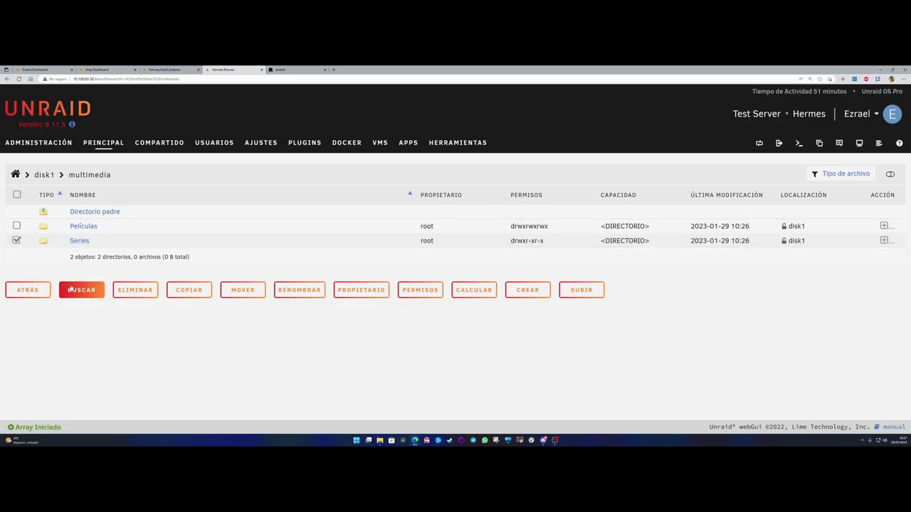
{"action": "left_click_drag", "start_coordinate": [545, 241], "coordinate": [506, 243]}
{"action": "left_click", "coordinate": [480, 246]}
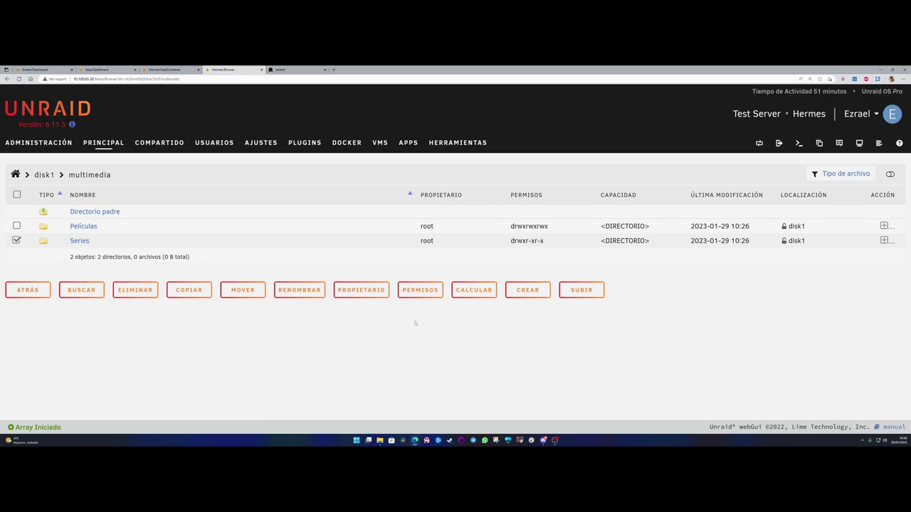
- Give the group read/write access on the Series folder
{"action": "left_click", "coordinate": [420, 290]}
{"action": "left_click", "coordinate": [511, 257]}
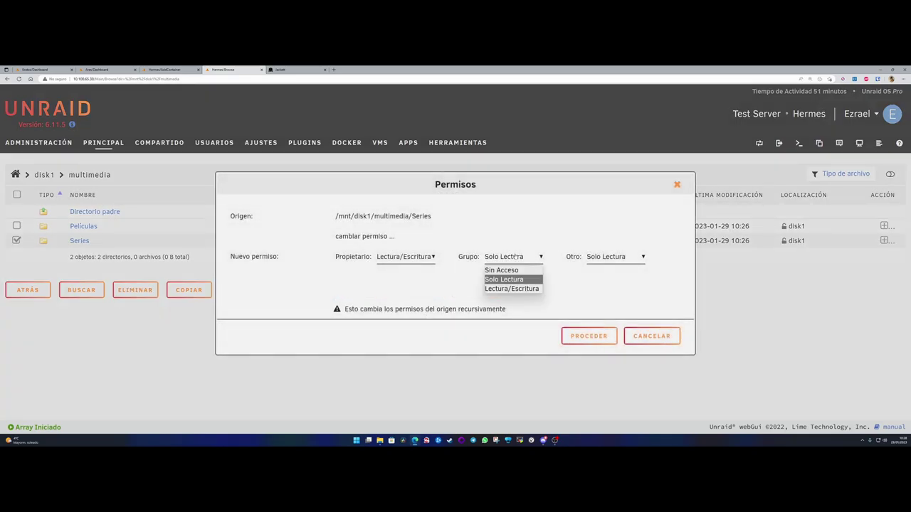
{"action": "left_click", "coordinate": [504, 288]}
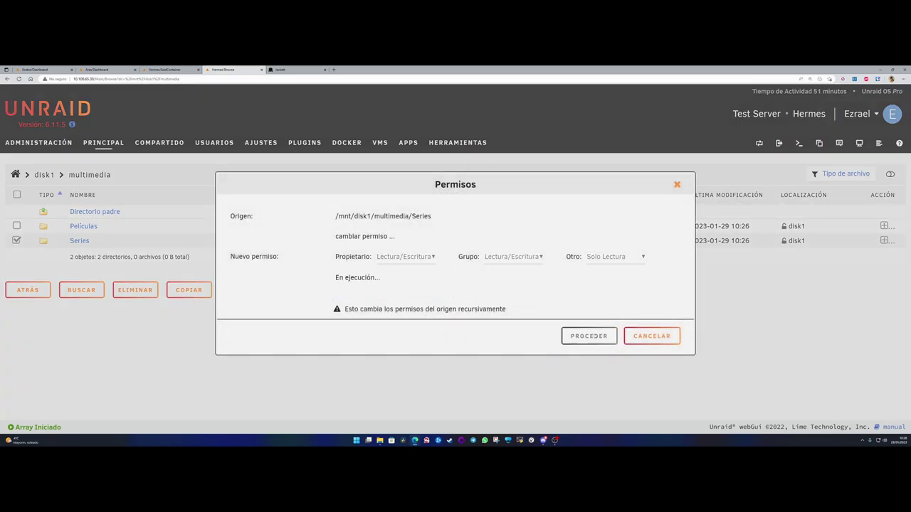
{"action": "left_click", "coordinate": [589, 336]}
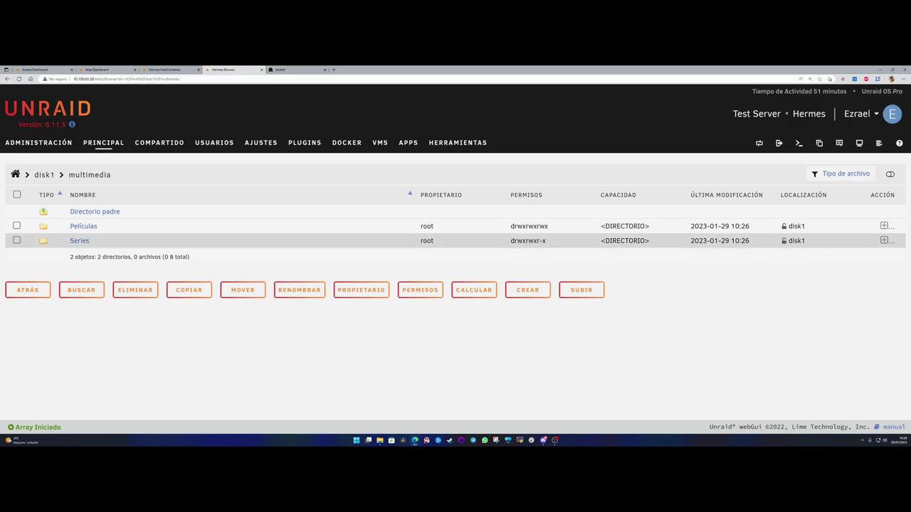
- Give others read/write access on the Series folder too
{"action": "left_click", "coordinate": [16, 241]}
{"action": "left_click", "coordinate": [420, 291]}
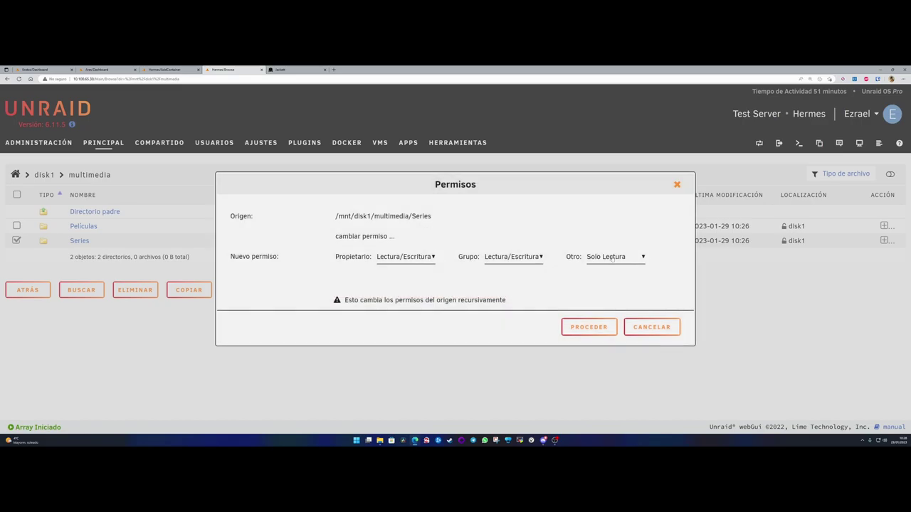
{"action": "left_click", "coordinate": [603, 262]}
{"action": "left_click", "coordinate": [611, 289]}
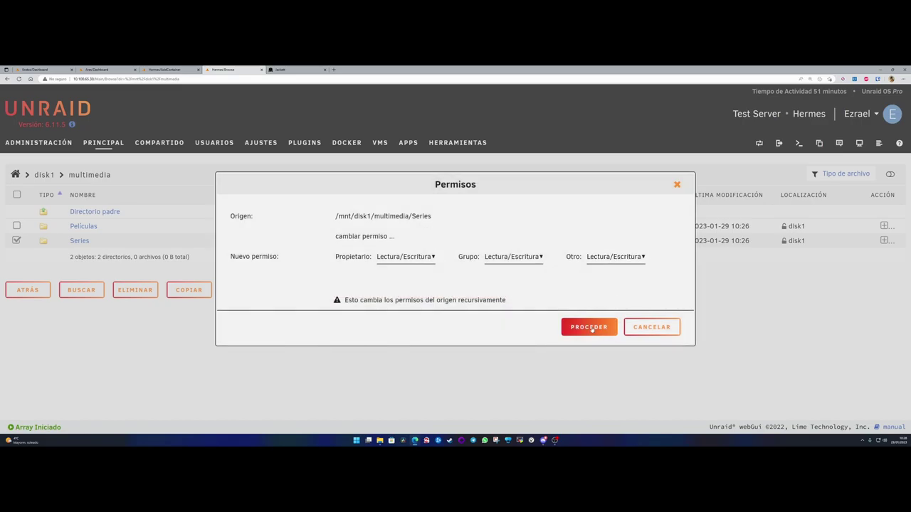
{"action": "left_click", "coordinate": [592, 329]}
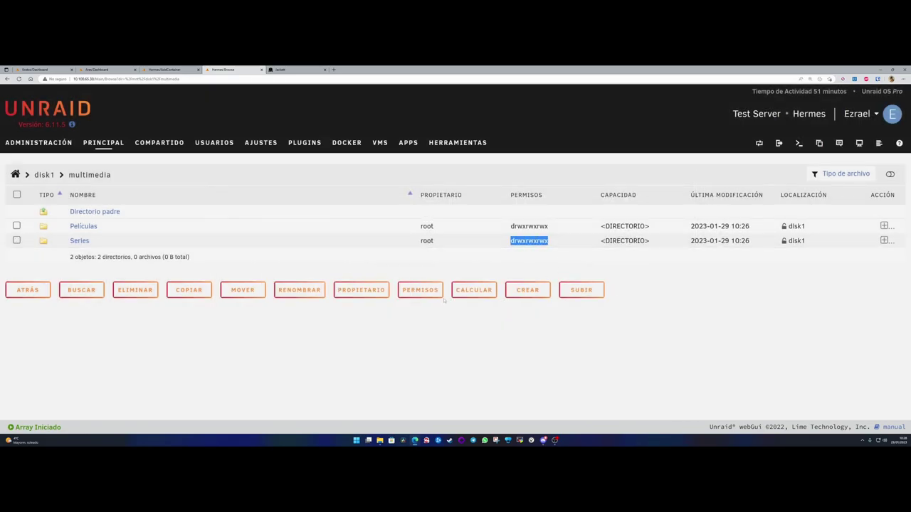
- Run ls in the server terminal to confirm Películas/ and Series/, then close the terminal
{"action": "mouse_move", "coordinate": [416, 441]}
{"action": "left_click", "coordinate": [439, 419]}
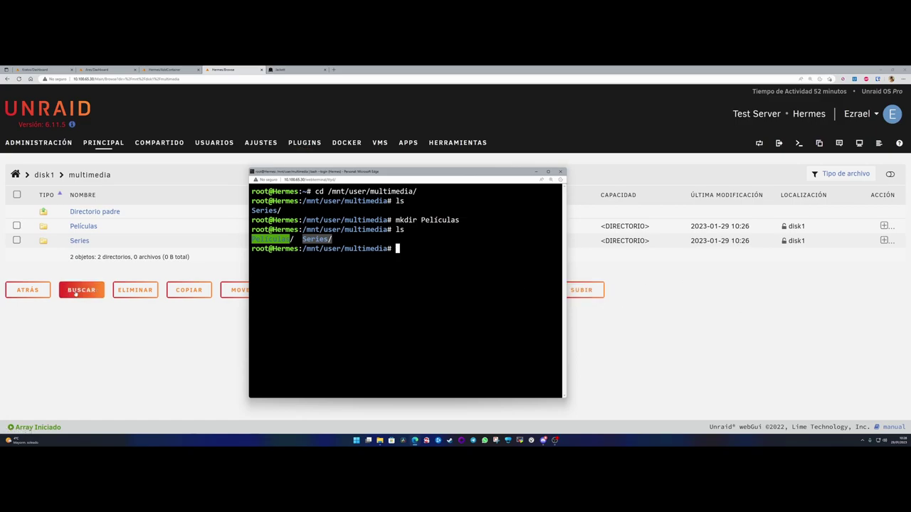
{"action": "left_click", "coordinate": [408, 250]}
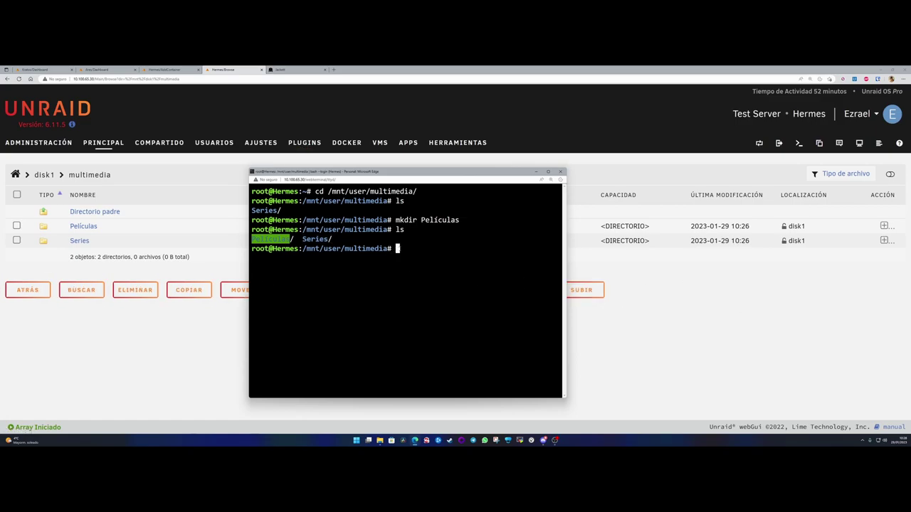
{"action": "type", "text": "ls"}
{"action": "key", "text": "Return"}
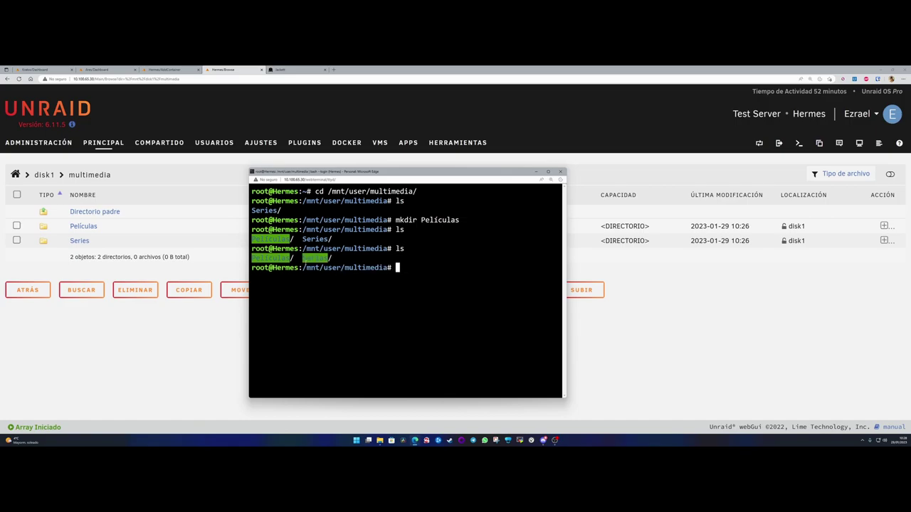
{"action": "left_click", "coordinate": [561, 171]}
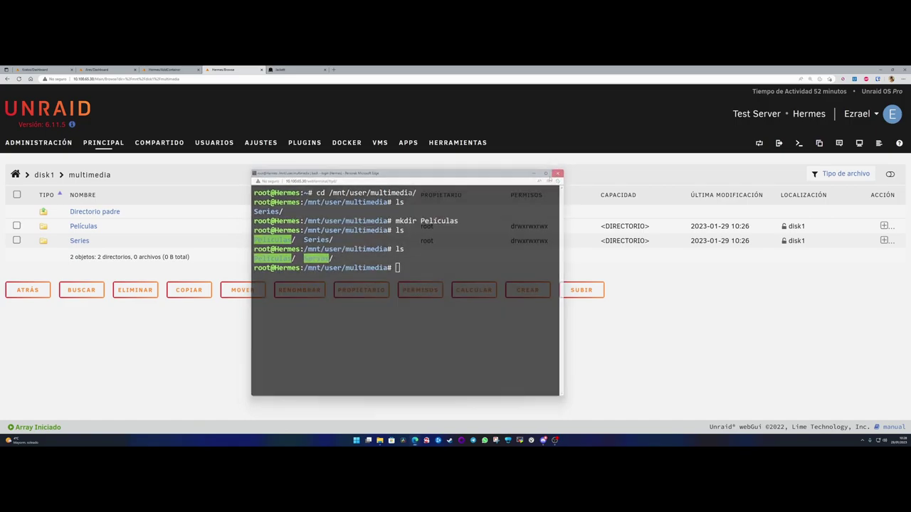
- Back in the Sonarr container form, point the /tv path to the Series folder
{"action": "left_click", "coordinate": [165, 69]}
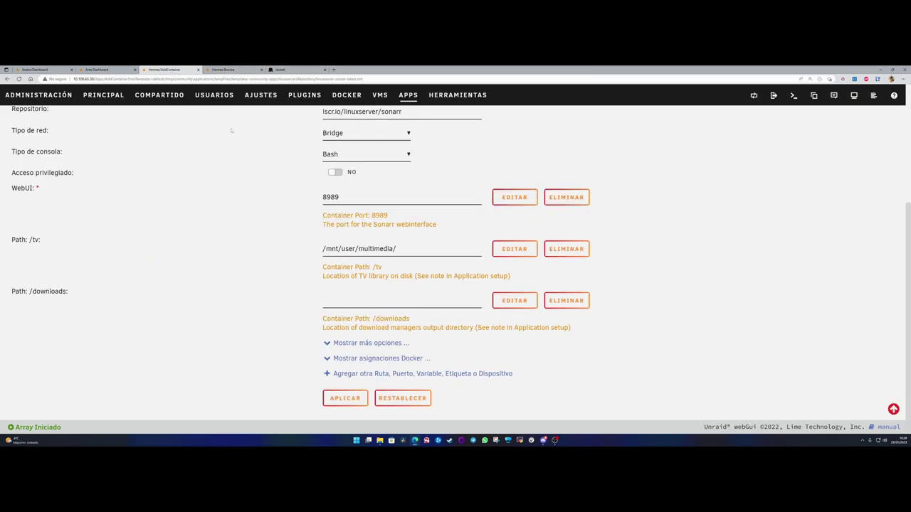
{"action": "left_click", "coordinate": [399, 248]}
{"action": "left_click", "coordinate": [343, 273]}
{"action": "right_click", "coordinate": [345, 274]}
{"action": "left_click", "coordinate": [290, 295]}
- Review the /tv host path /mnt/user/multimedia/Series/ against its container path hint
{"action": "left_click", "coordinate": [440, 250]}
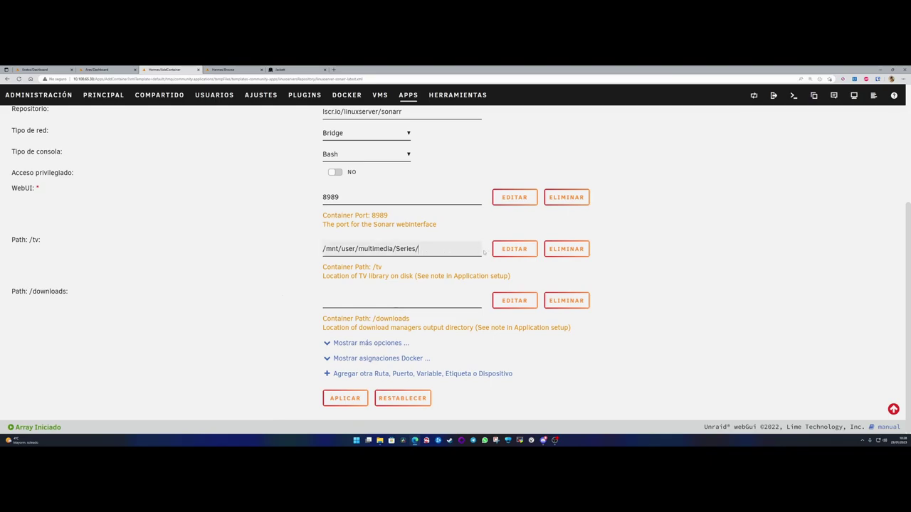
{"action": "left_click", "coordinate": [273, 339]}
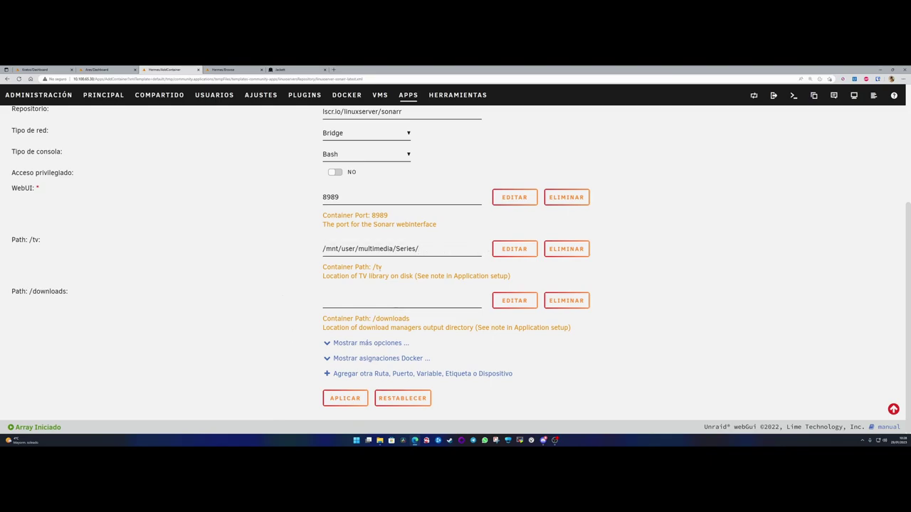
{"action": "left_click_drag", "start_coordinate": [428, 250], "coordinate": [313, 255]}
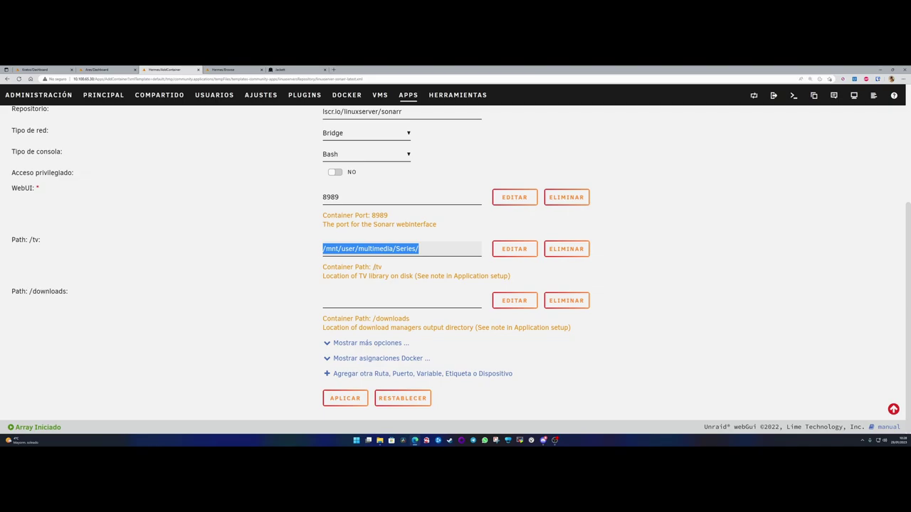
{"action": "left_click_drag", "start_coordinate": [372, 267], "coordinate": [382, 267]}
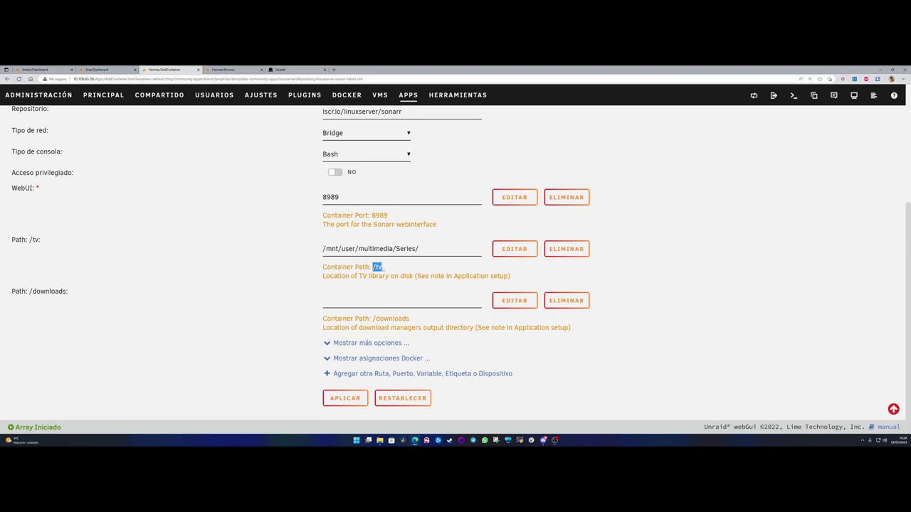
{"action": "left_click_drag", "start_coordinate": [372, 267], "coordinate": [384, 267]}
{"action": "left_click_drag", "start_coordinate": [323, 250], "coordinate": [425, 249]}
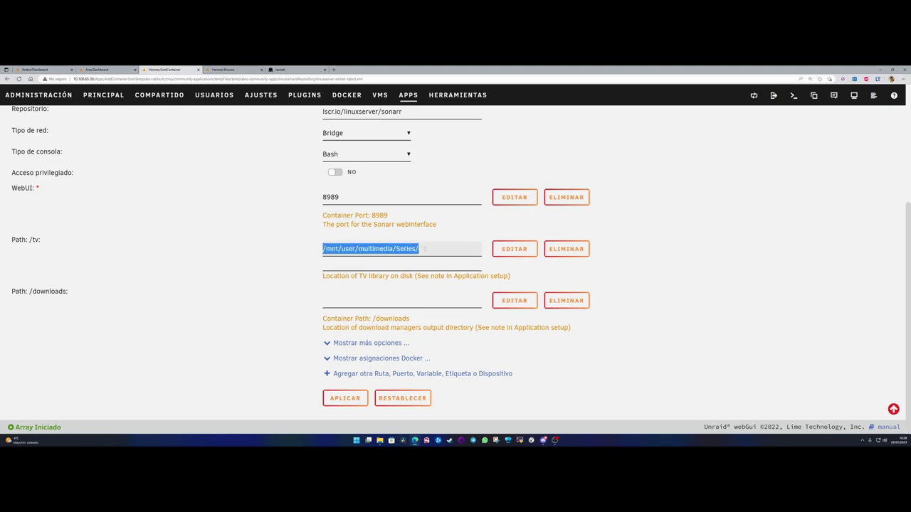
{"action": "left_click", "coordinate": [264, 297]}
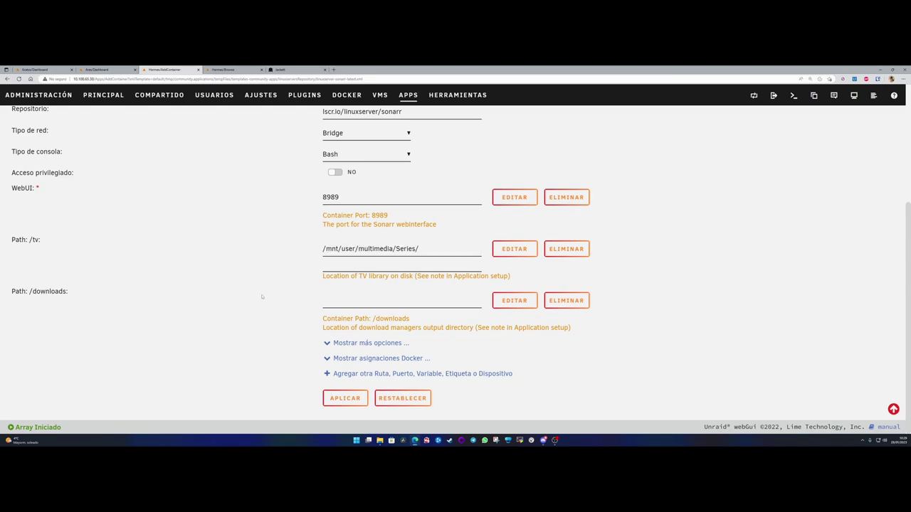
- Recheck the /tv mapping, then move on to the empty /downloads path field
{"action": "left_click_drag", "start_coordinate": [420, 249], "coordinate": [323, 249]}
{"action": "right_click", "coordinate": [324, 250]}
{"action": "left_click", "coordinate": [290, 296]}
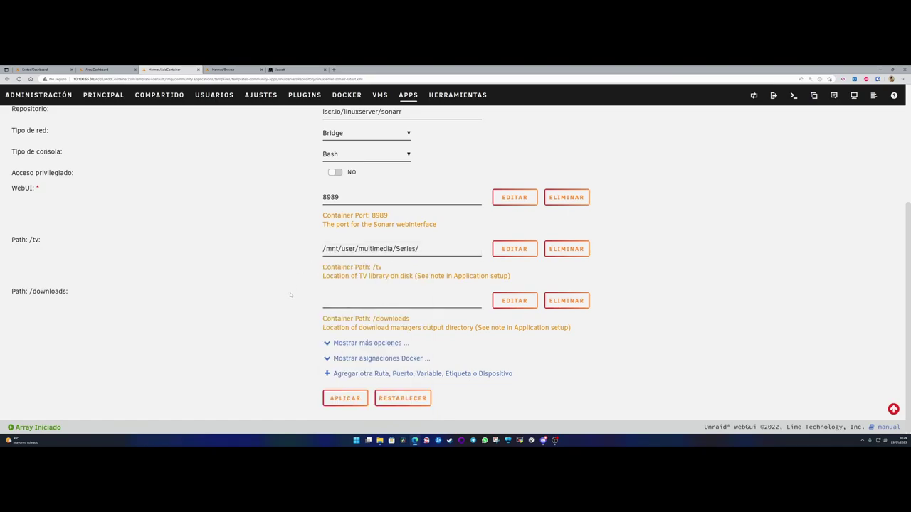
{"action": "left_click_drag", "start_coordinate": [372, 267], "coordinate": [382, 267]}
{"action": "left_click", "coordinate": [286, 306]}
{"action": "left_click_drag", "start_coordinate": [29, 291], "coordinate": [67, 292]}
{"action": "left_click", "coordinate": [70, 293]}
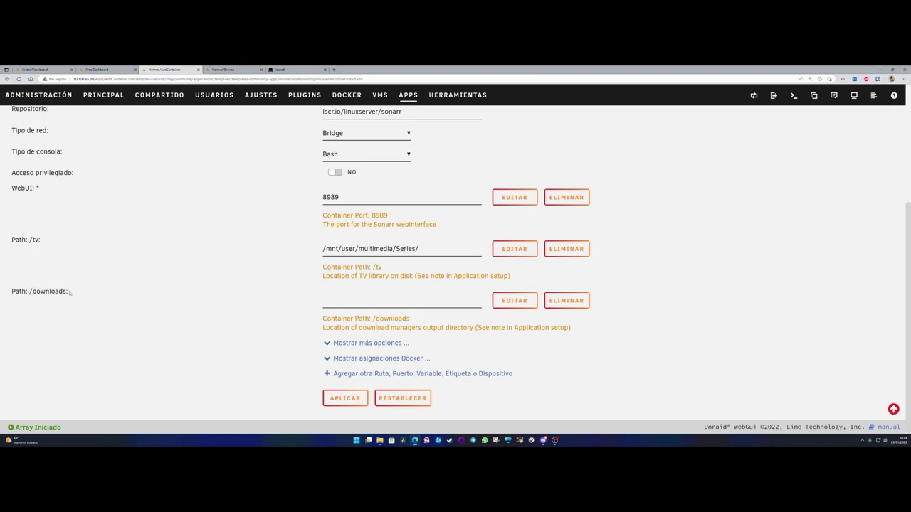
{"action": "left_click", "coordinate": [347, 303]}
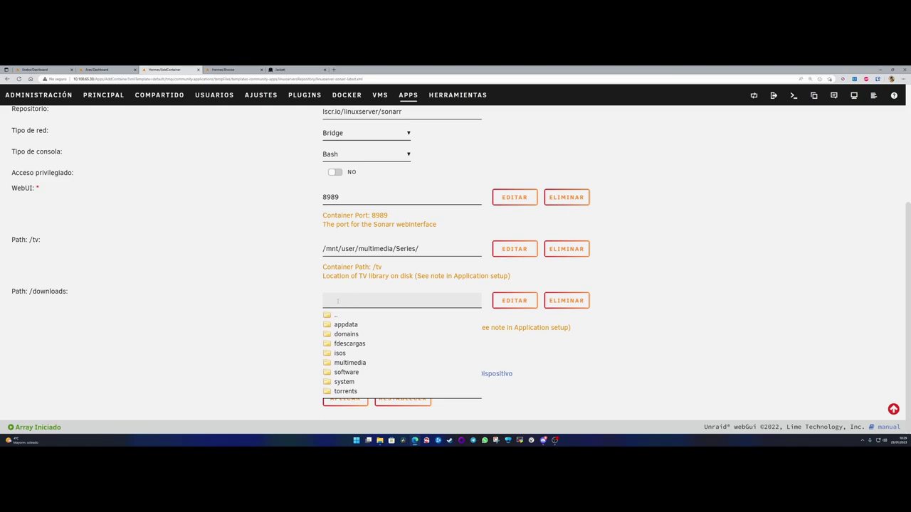
- Map /downloads to the fdescargas share (/mnt/user/fdescargas/) and check the resulting path
{"action": "left_click", "coordinate": [347, 343]}
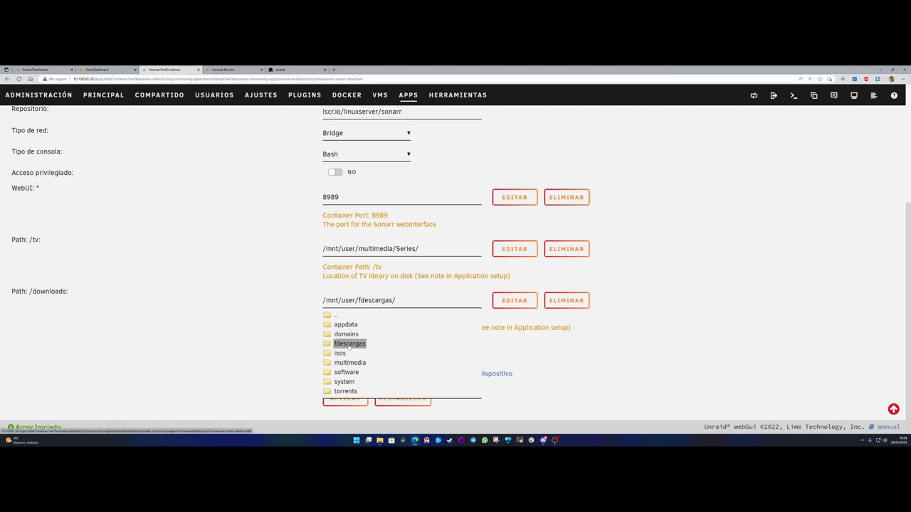
{"action": "left_click", "coordinate": [294, 330]}
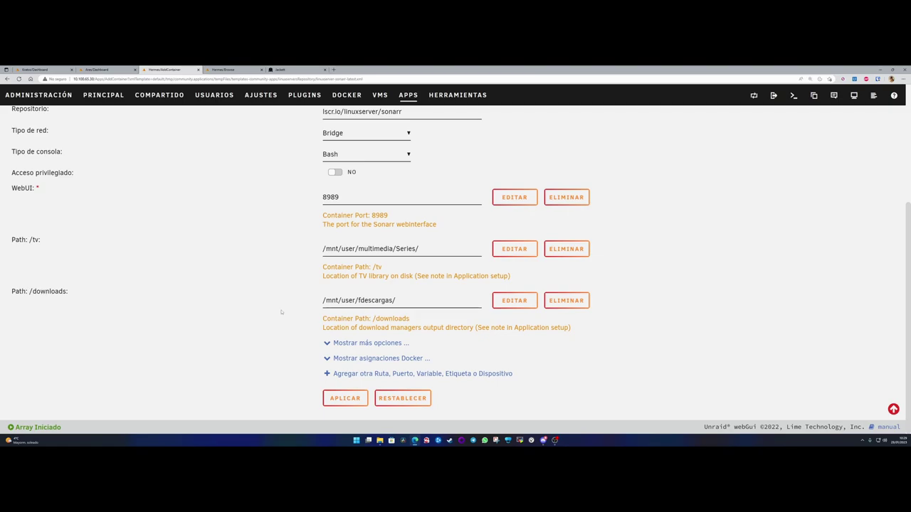
{"action": "left_click_drag", "start_coordinate": [424, 300], "coordinate": [300, 305]}
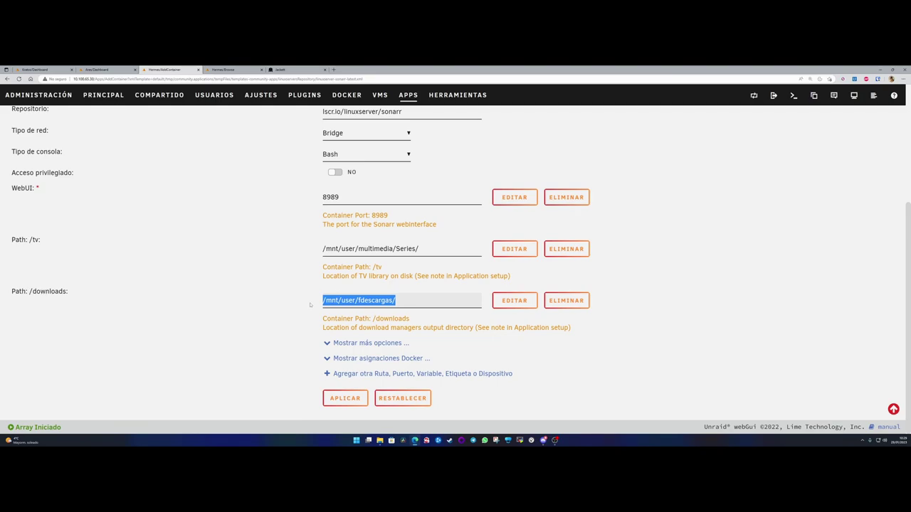
{"action": "left_click", "coordinate": [311, 305]}
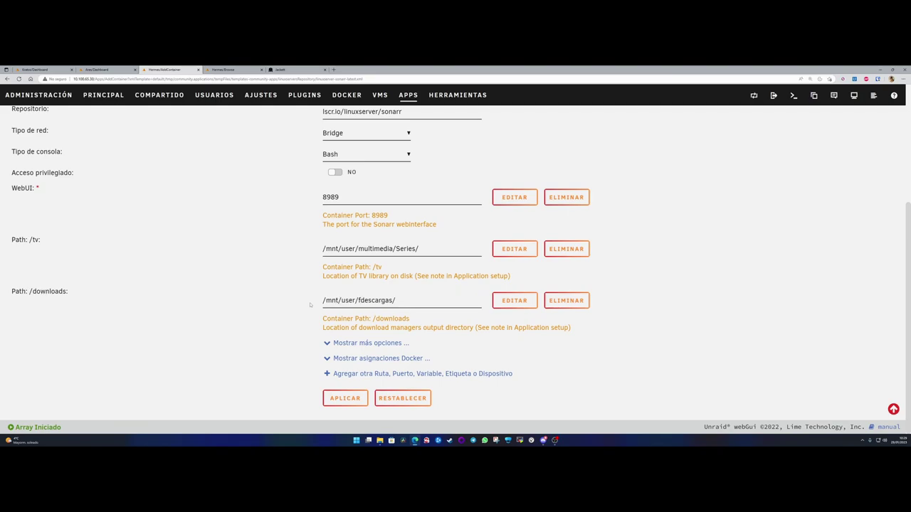
{"action": "left_click_drag", "start_coordinate": [324, 300], "coordinate": [395, 300]}
{"action": "left_click", "coordinate": [399, 301]}
- Apply the form to pull the Sonarr image and create the Series container, then exit the results page
{"action": "left_click", "coordinate": [344, 399]}
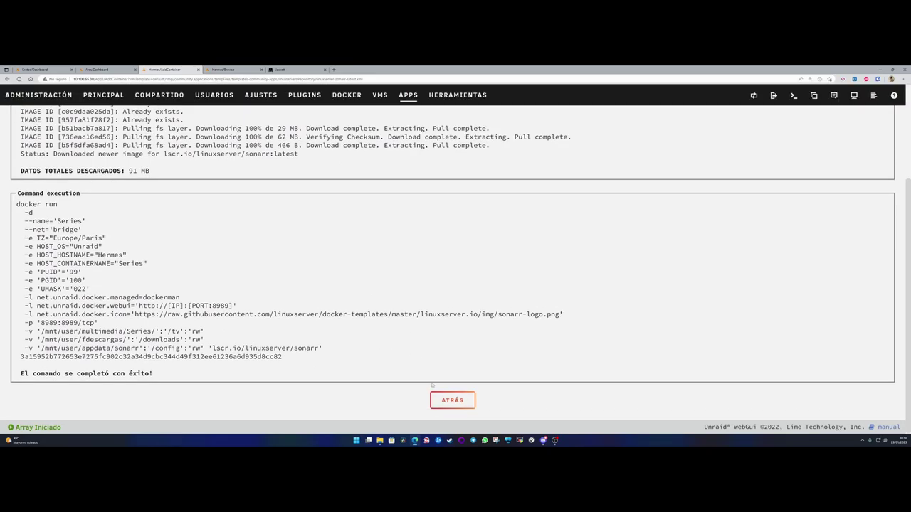
{"action": "left_click", "coordinate": [453, 400]}
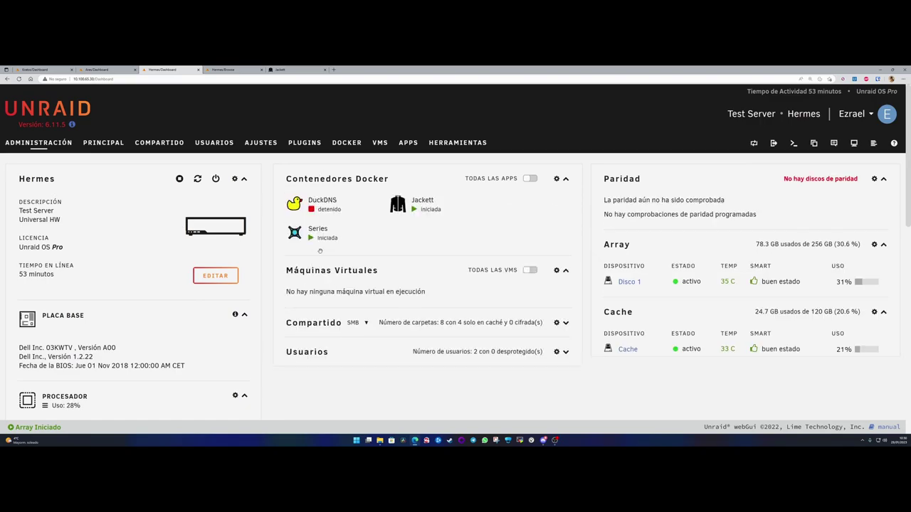
- Launch Sonarr's web UI via Interfaz Web in the Series container's Dashboard menu
{"action": "left_click", "coordinate": [294, 233]}
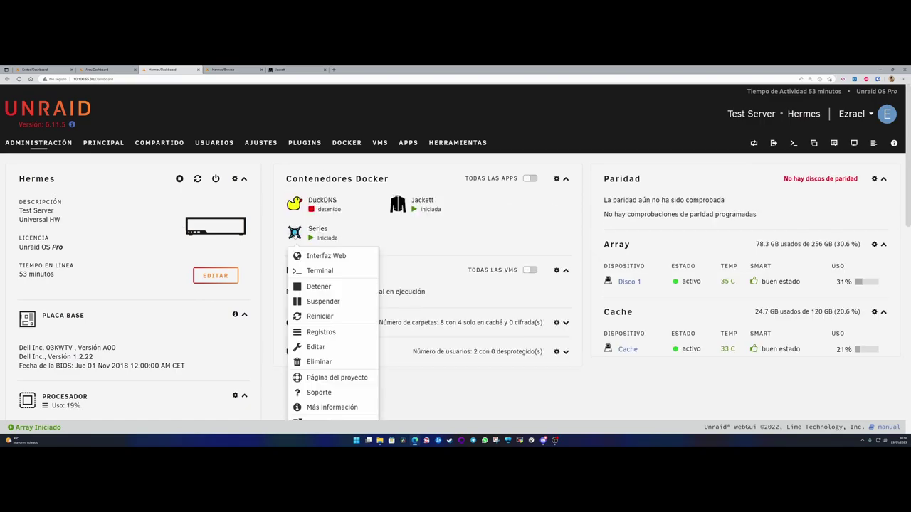
{"action": "left_click", "coordinate": [326, 256]}
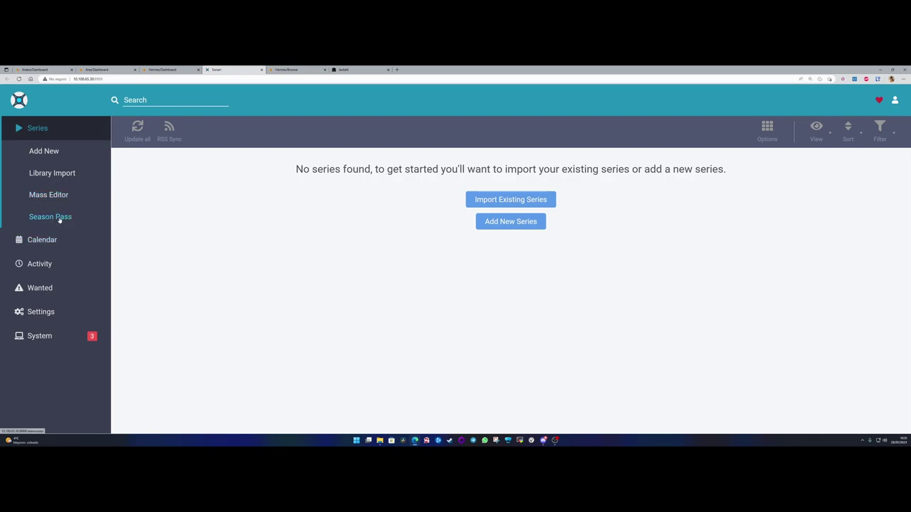
- Browse Sonarr's Season Pass, Series and Calendar pages, each reporting no series found
{"action": "left_click", "coordinate": [50, 218]}
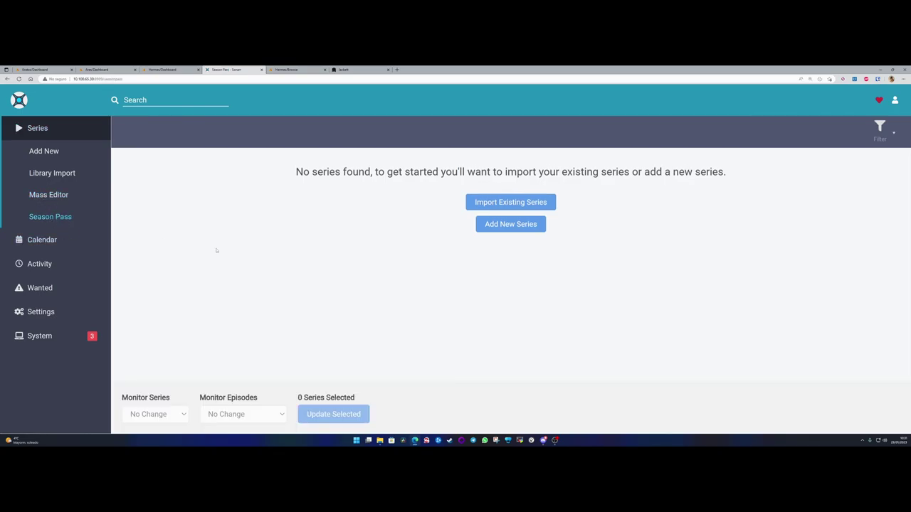
{"action": "left_click_drag", "start_coordinate": [311, 171], "coordinate": [728, 183]}
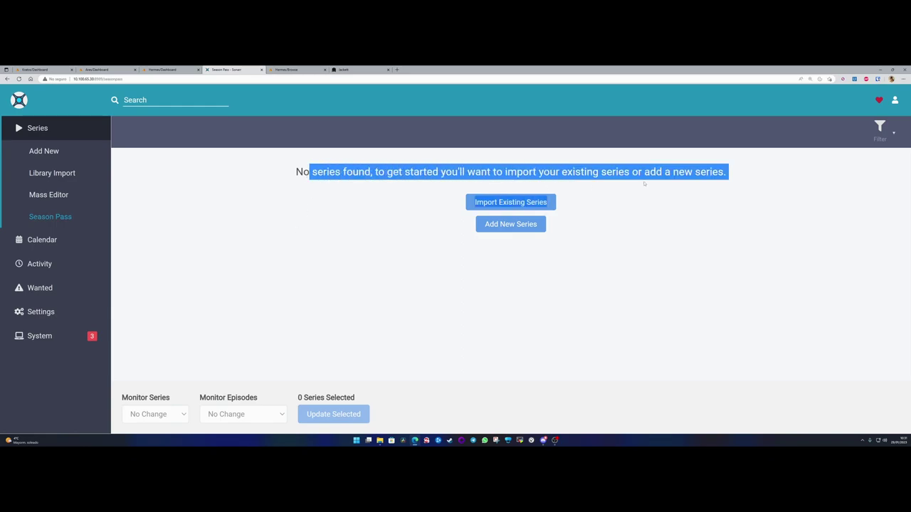
{"action": "left_click", "coordinate": [601, 171]}
{"action": "left_click", "coordinate": [37, 128]}
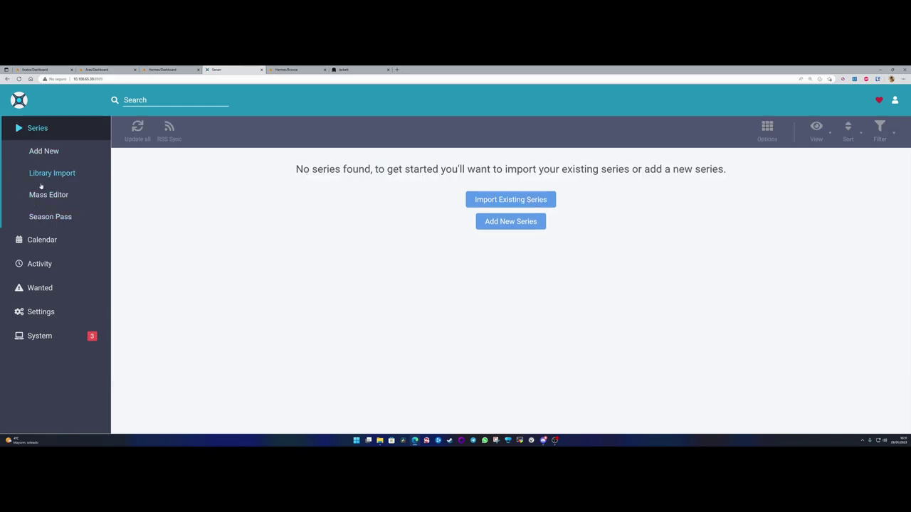
{"action": "left_click", "coordinate": [40, 241]}
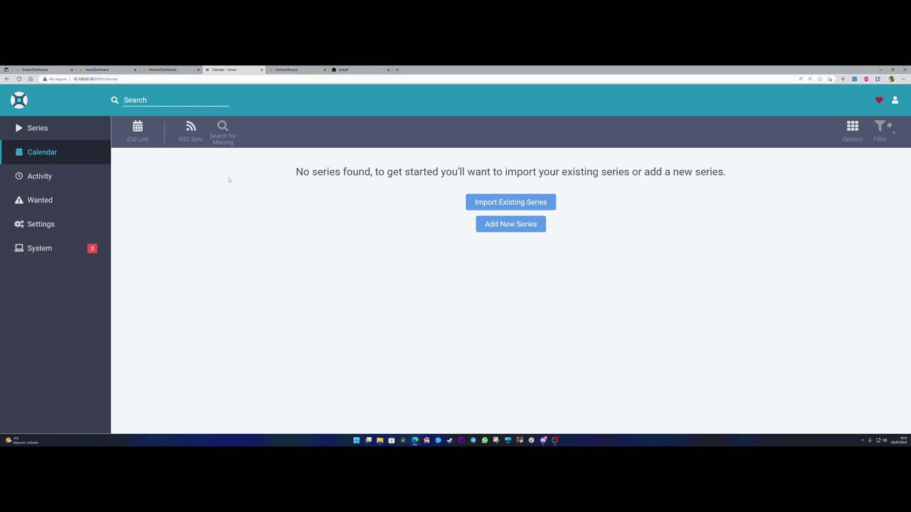
- Check the empty Calendar message, then view Activity's Queue, History and Blocklist pages
{"action": "right_click", "coordinate": [303, 165]}
{"action": "left_click", "coordinate": [280, 183]}
{"action": "left_click_drag", "start_coordinate": [295, 171], "coordinate": [731, 170]}
{"action": "left_click", "coordinate": [702, 175]}
{"action": "left_click", "coordinate": [37, 178]}
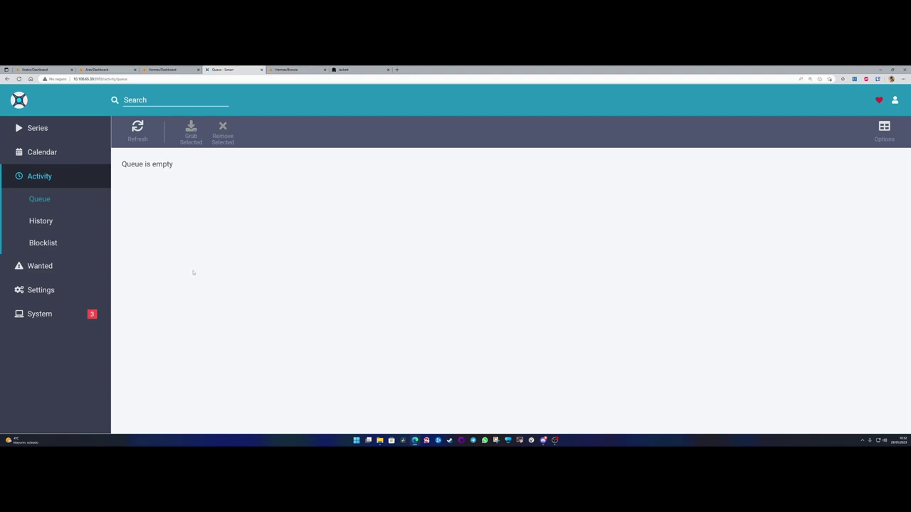
{"action": "left_click", "coordinate": [41, 225]}
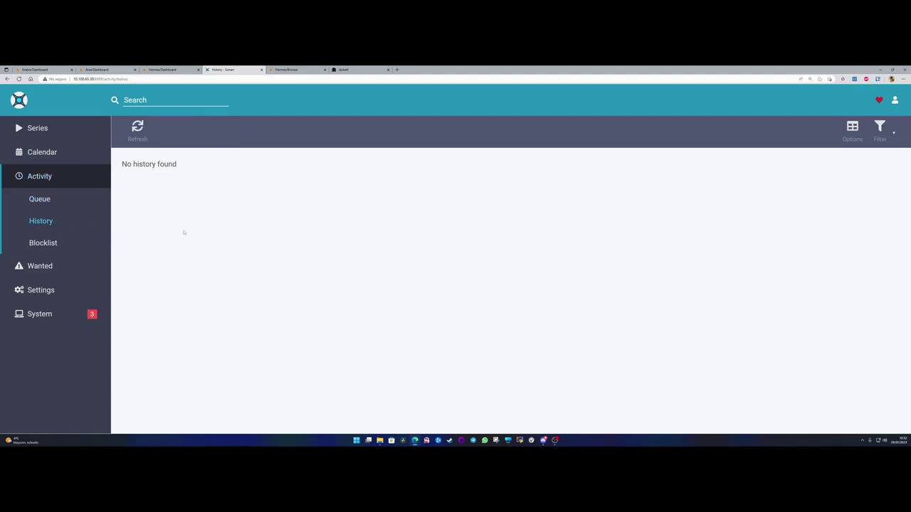
{"action": "left_click", "coordinate": [43, 242]}
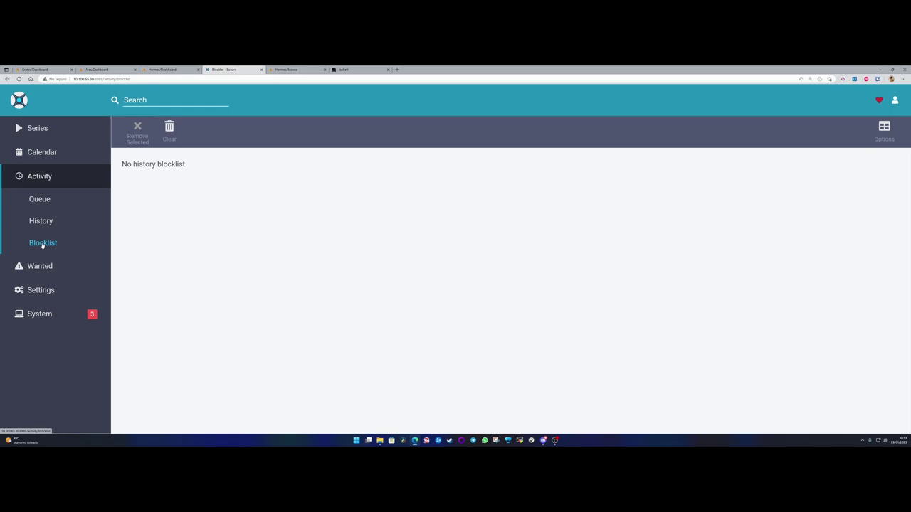
- Review the Wanted lists of Missing and Cutoff Unmet episodes
{"action": "left_click", "coordinate": [42, 266]}
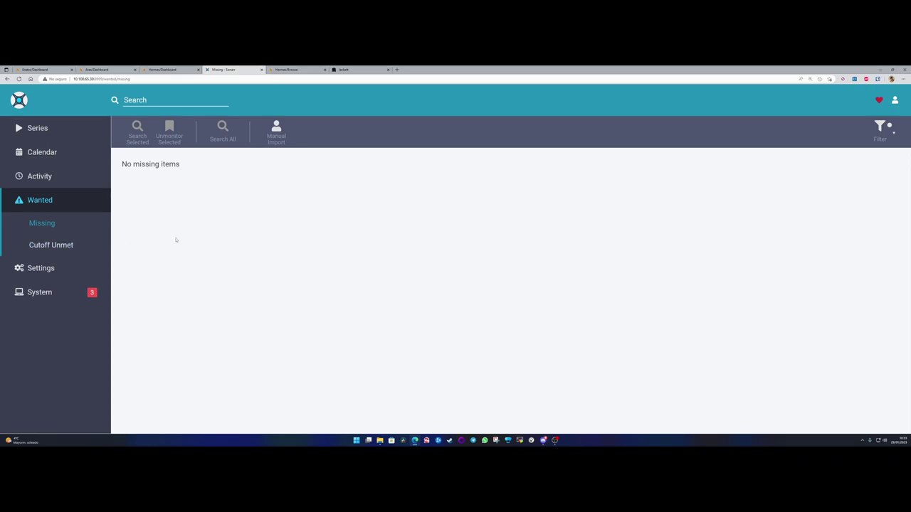
{"action": "left_click", "coordinate": [47, 246]}
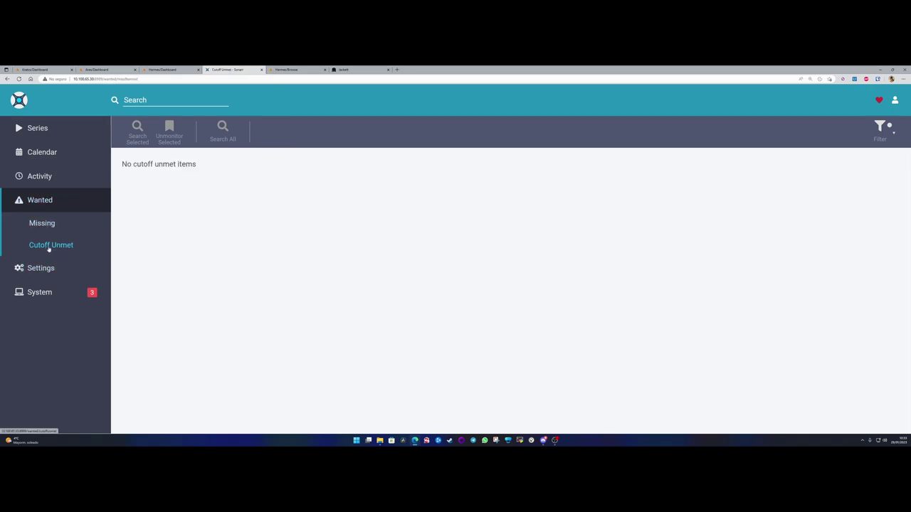
{"action": "left_click_drag", "start_coordinate": [120, 161], "coordinate": [190, 219]}
{"action": "left_click", "coordinate": [190, 220]}
- Check System Status health messages, then go to the Settings overview
{"action": "left_click", "coordinate": [42, 294]}
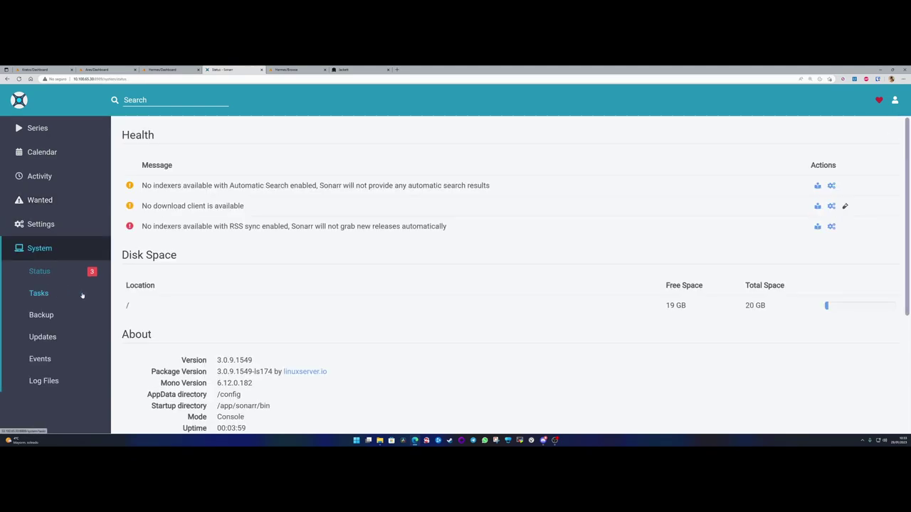
{"action": "scroll", "coordinate": [64, 299], "scroll_direction": "down", "scroll_amount": 3}
{"action": "scroll", "coordinate": [42, 310], "scroll_direction": "up", "scroll_amount": 3}
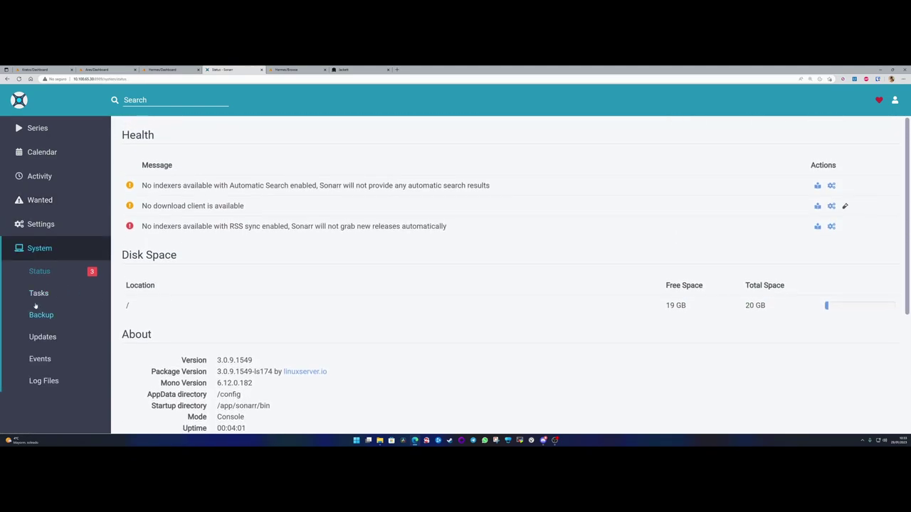
{"action": "left_click", "coordinate": [41, 224]}
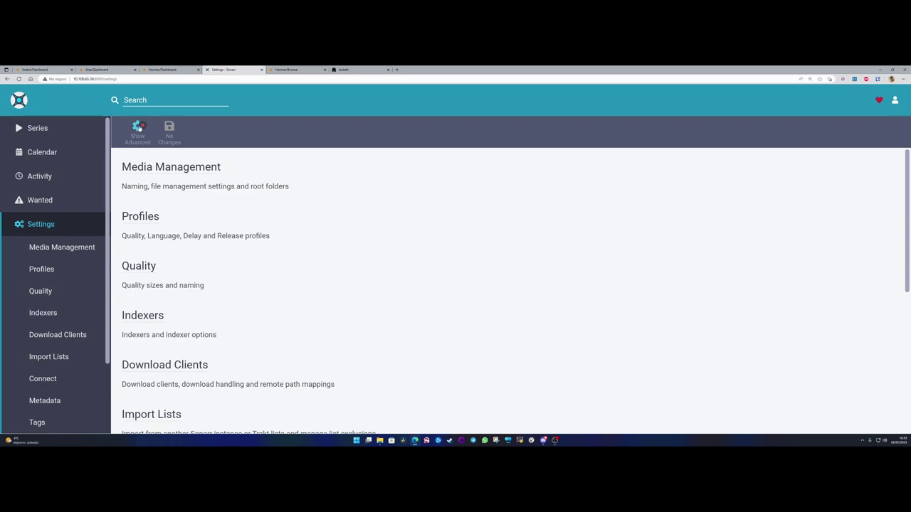
- Reveal advanced settings and go to the Media Management settings page
{"action": "left_click", "coordinate": [139, 128]}
{"action": "left_click", "coordinate": [171, 168]}
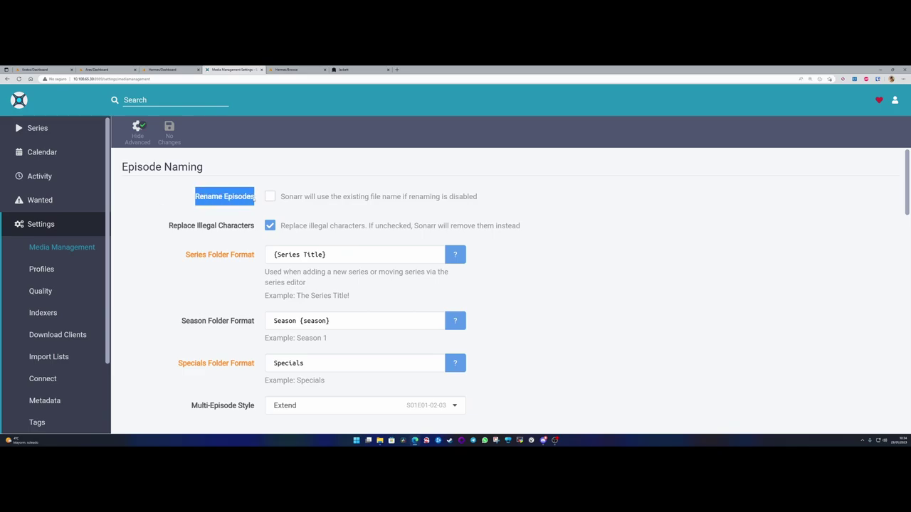
- Enable Rename Episodes and look over the Standard, Daily and Anime format fields
{"action": "left_click", "coordinate": [253, 200]}
{"action": "left_click", "coordinate": [269, 197]}
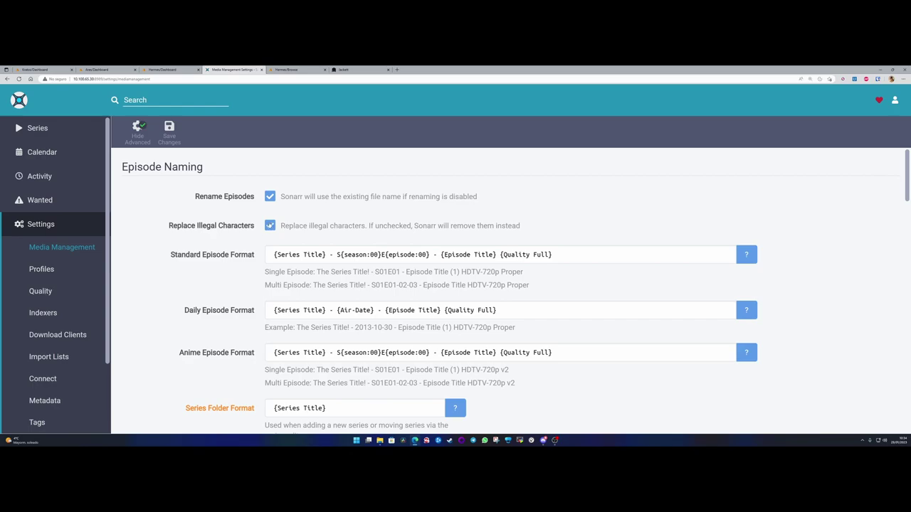
{"action": "scroll", "coordinate": [235, 249], "scroll_direction": "down", "scroll_amount": 4}
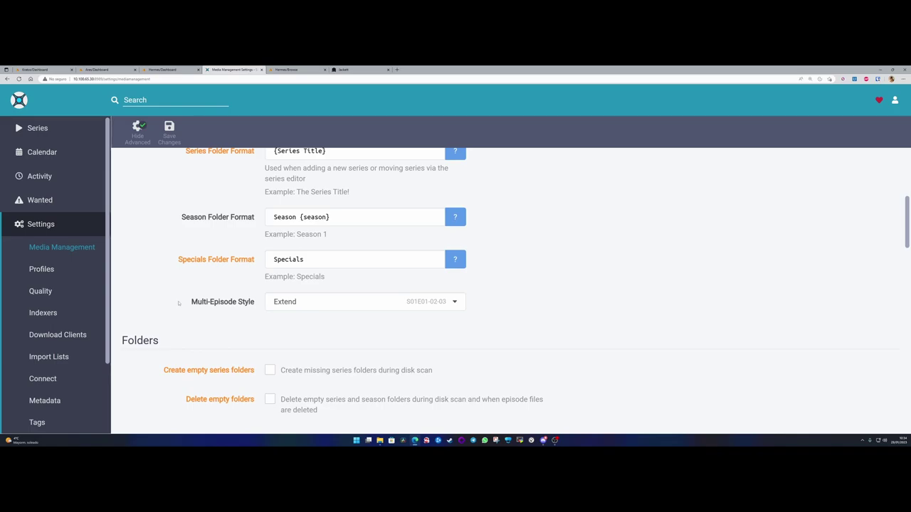
{"action": "scroll", "coordinate": [177, 301], "scroll_direction": "up", "scroll_amount": 3}
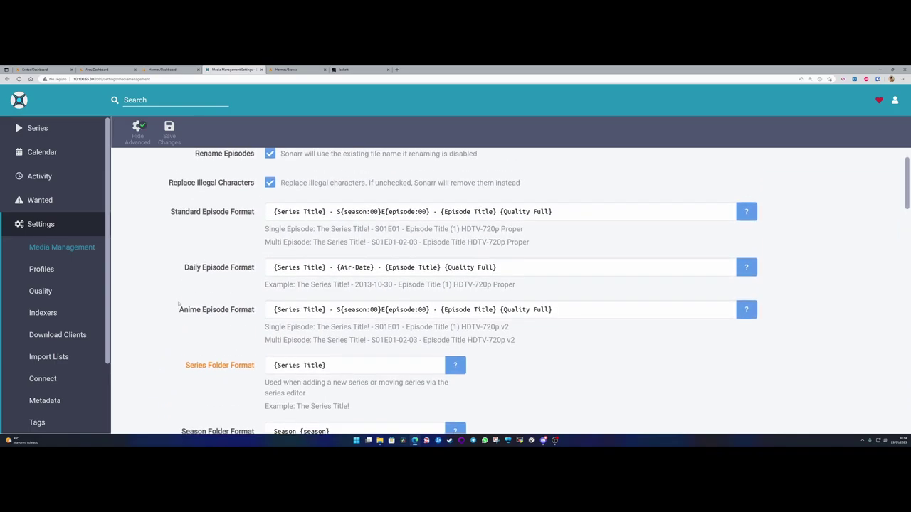
{"action": "scroll", "coordinate": [178, 304], "scroll_direction": "up", "scroll_amount": 1}
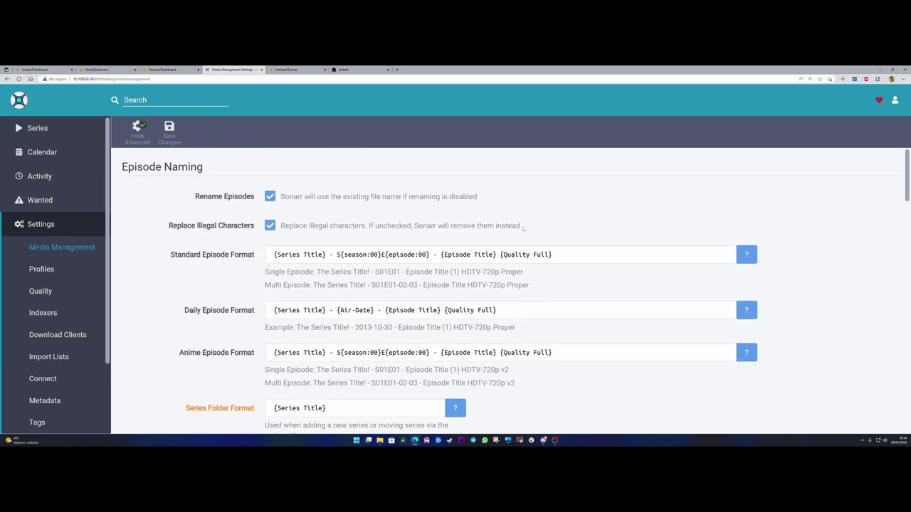
{"action": "scroll", "coordinate": [242, 299], "scroll_direction": "down", "scroll_amount": 3}
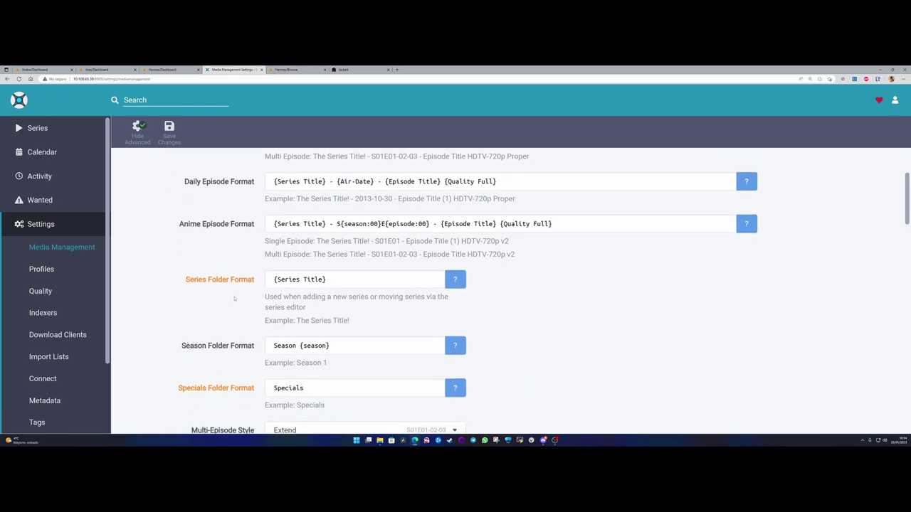
{"action": "scroll", "coordinate": [234, 299], "scroll_direction": "down", "scroll_amount": 4}
{"action": "scroll", "coordinate": [219, 300], "scroll_direction": "down", "scroll_amount": 3}
{"action": "scroll", "coordinate": [219, 299], "scroll_direction": "up", "scroll_amount": 10}
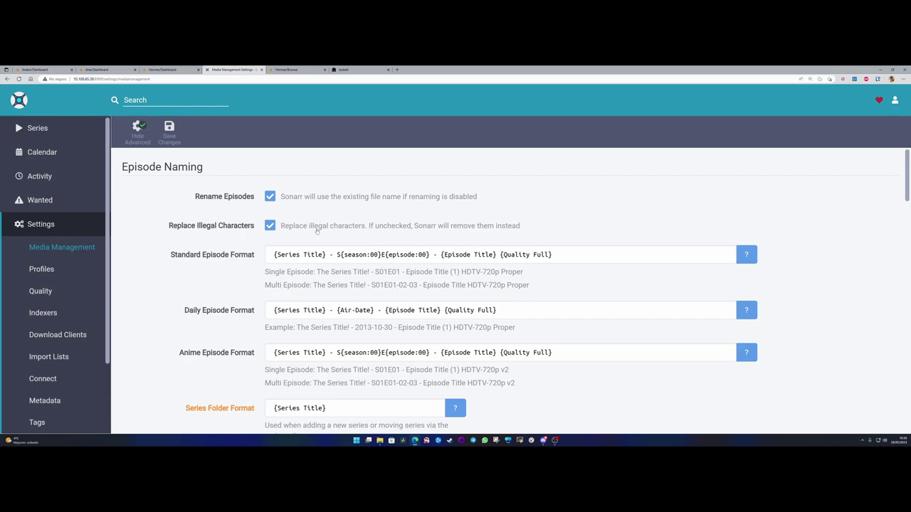
{"action": "left_click_drag", "start_coordinate": [172, 258], "coordinate": [559, 254]}
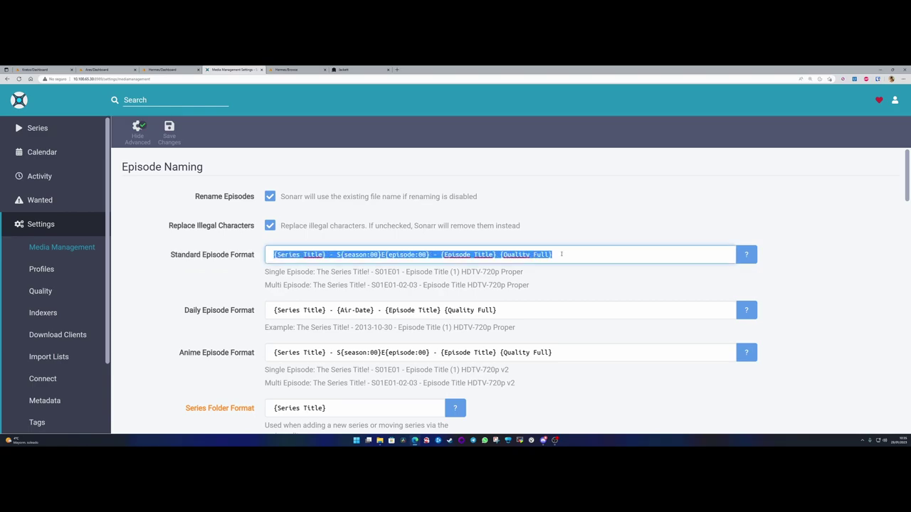
- Toggle renaming off and back on, then inspect the Standard Episode Format value
{"action": "left_click", "coordinate": [270, 197]}
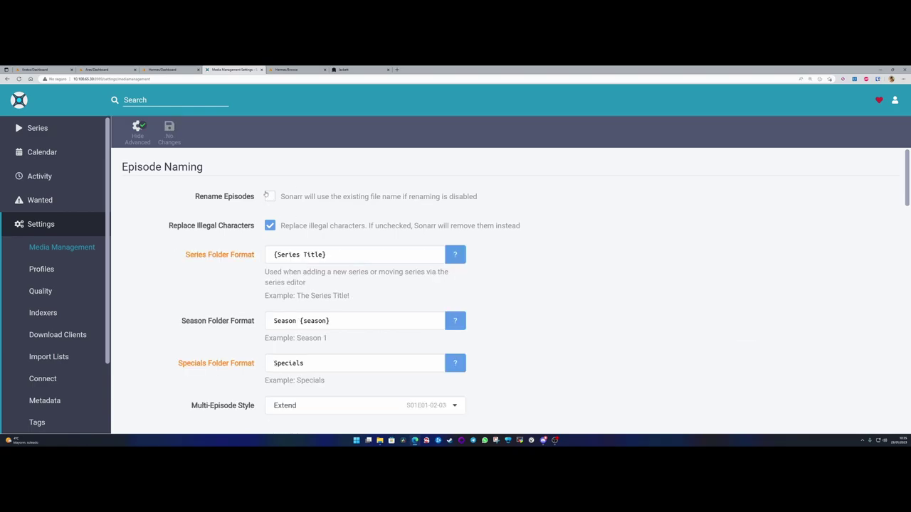
{"action": "left_click_drag", "start_coordinate": [194, 196], "coordinate": [275, 200]}
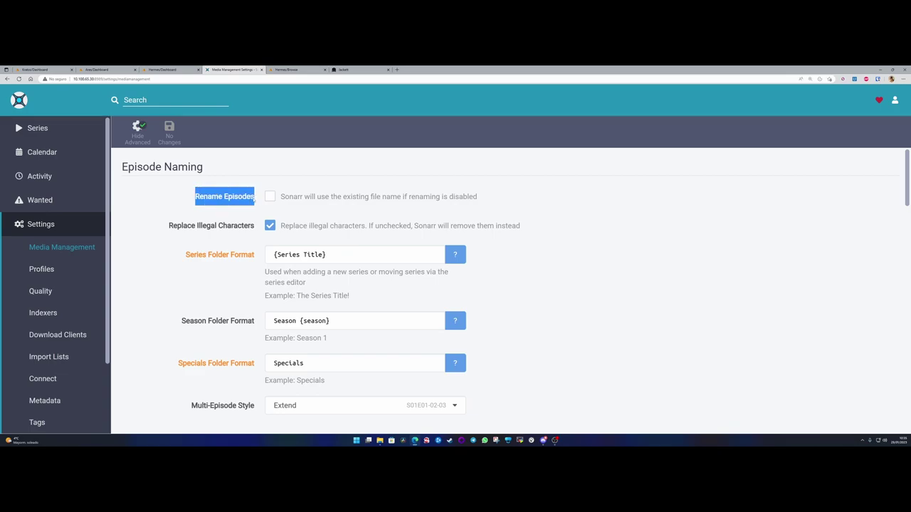
{"action": "scroll", "coordinate": [279, 308], "scroll_direction": "down", "scroll_amount": 2}
{"action": "scroll", "coordinate": [279, 308], "scroll_direction": "up", "scroll_amount": 2}
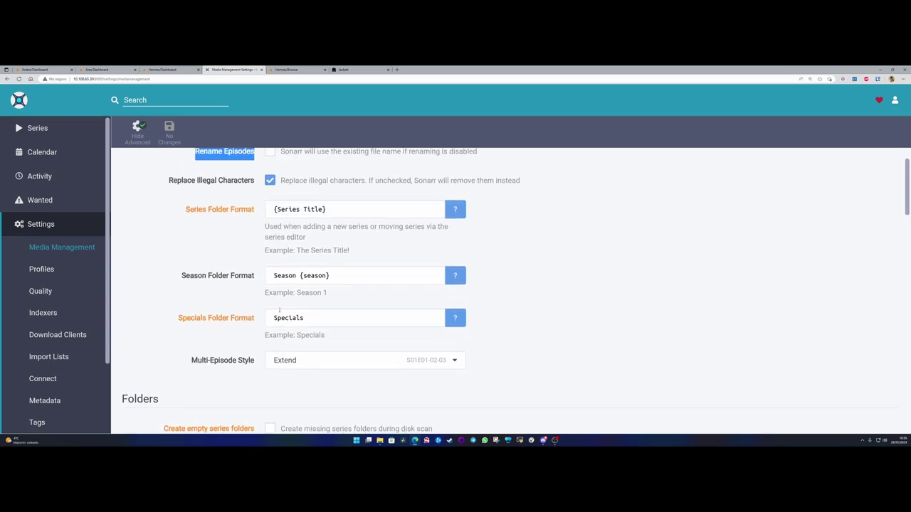
{"action": "left_click", "coordinate": [270, 197]}
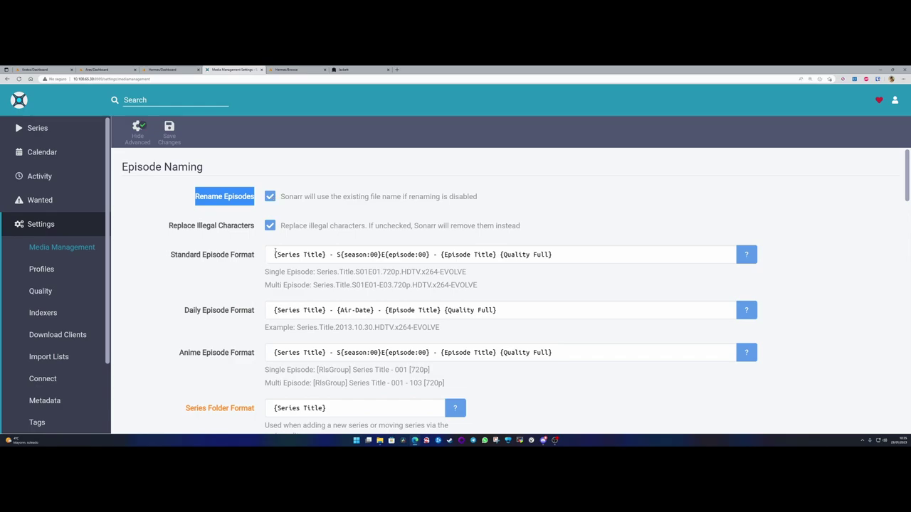
{"action": "left_click_drag", "start_coordinate": [275, 254], "coordinate": [562, 255]}
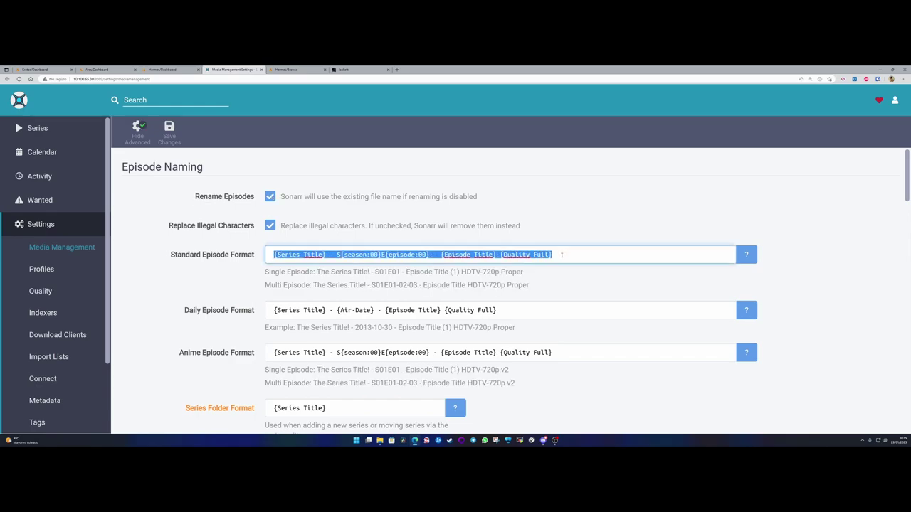
{"action": "key", "text": "End"}
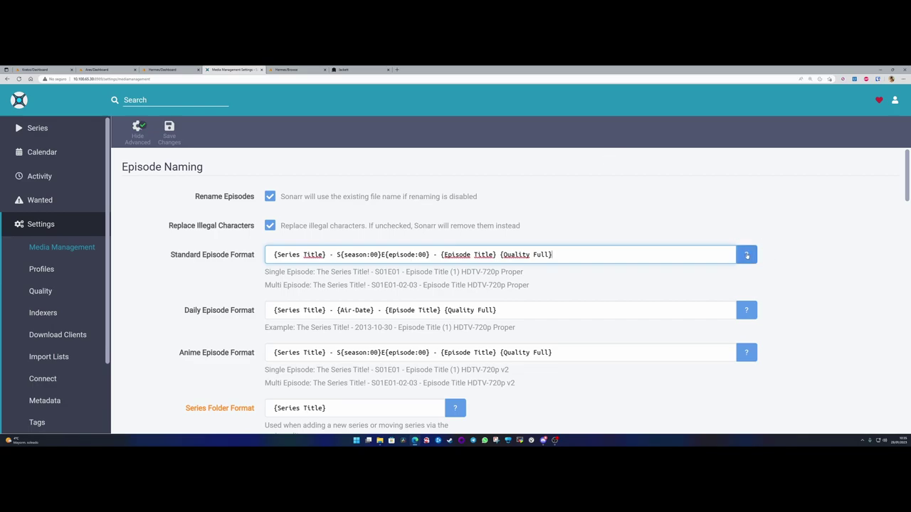
- Bring up the Standard format's File Name Tokens, keeping Space separator and Default Case
{"action": "left_click", "coordinate": [746, 255]}
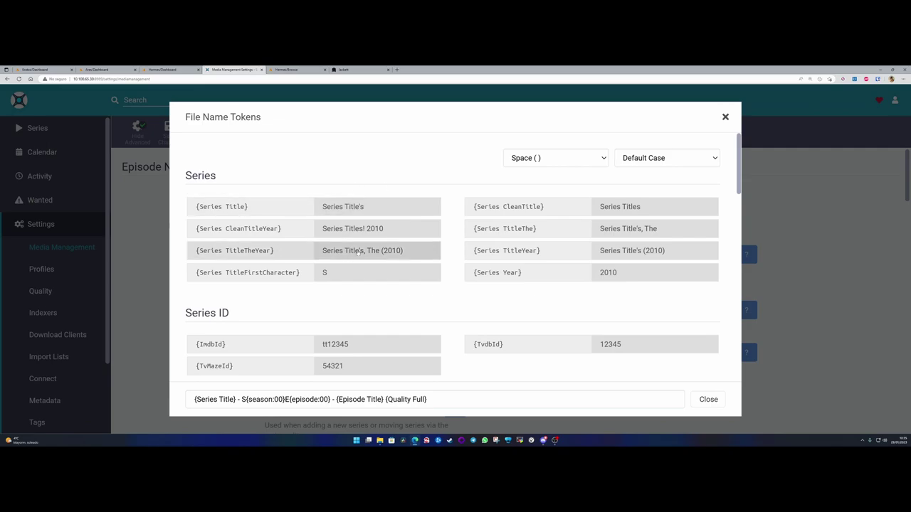
{"action": "left_click", "coordinate": [606, 160]}
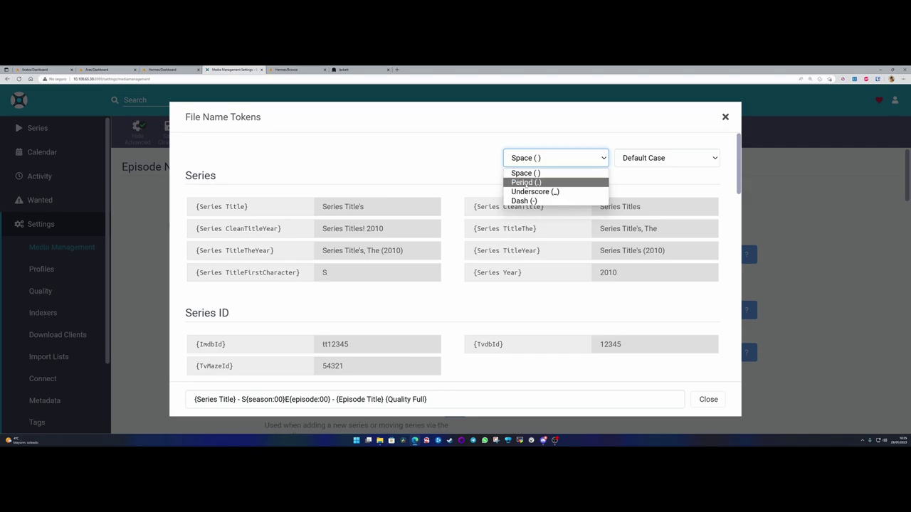
{"action": "left_click", "coordinate": [475, 152]}
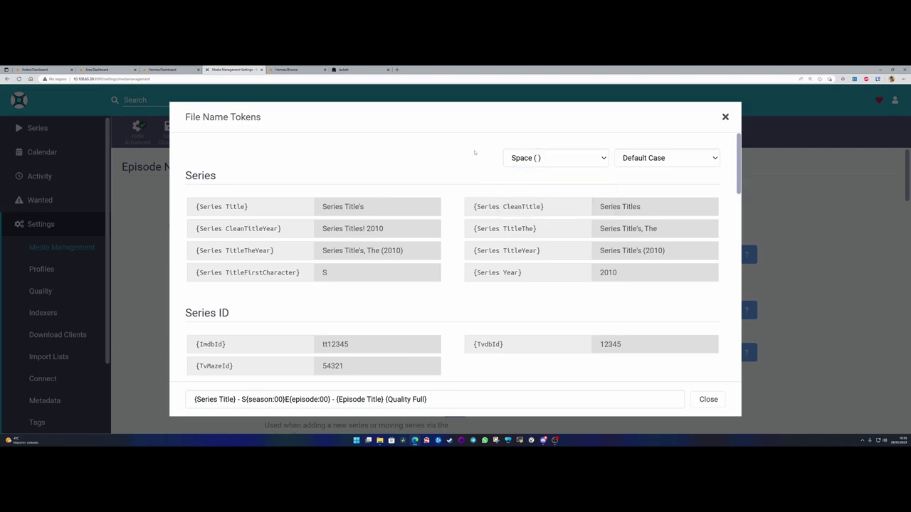
{"action": "left_click", "coordinate": [675, 160]}
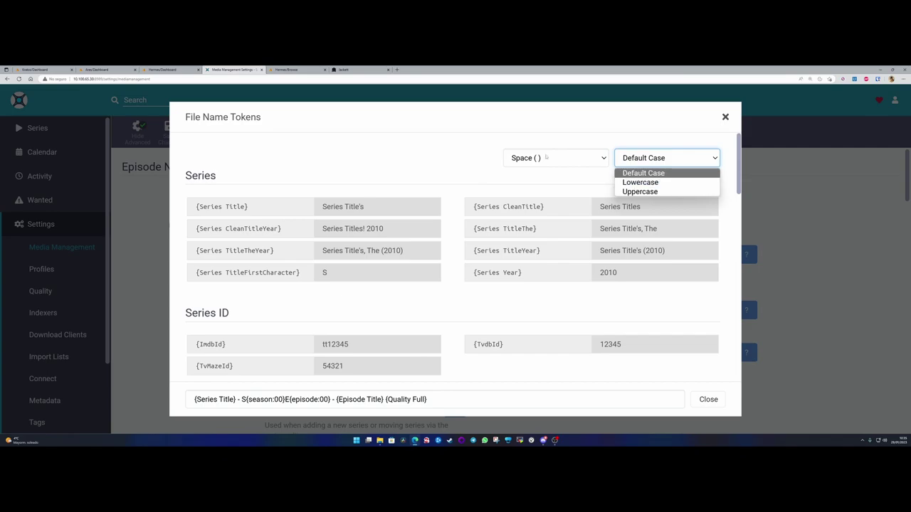
{"action": "left_click", "coordinate": [491, 158]}
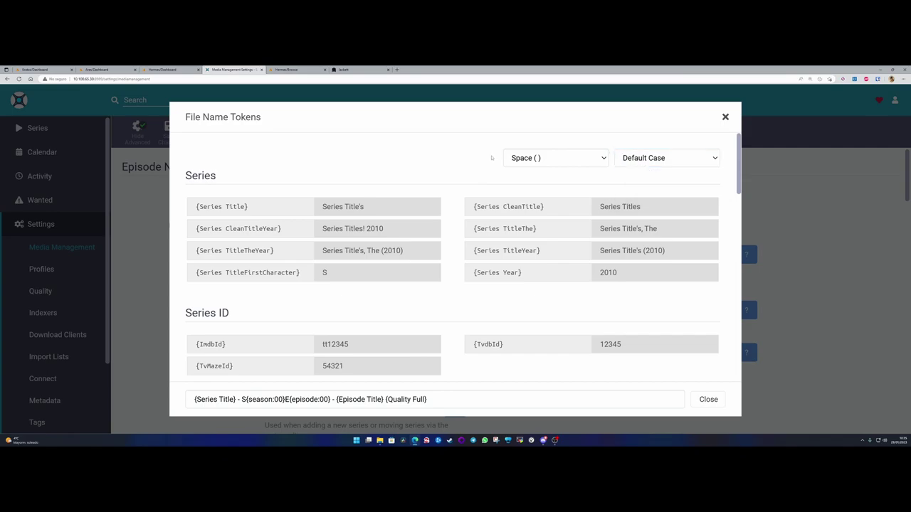
{"action": "scroll", "coordinate": [452, 179], "scroll_direction": "down", "scroll_amount": 1}
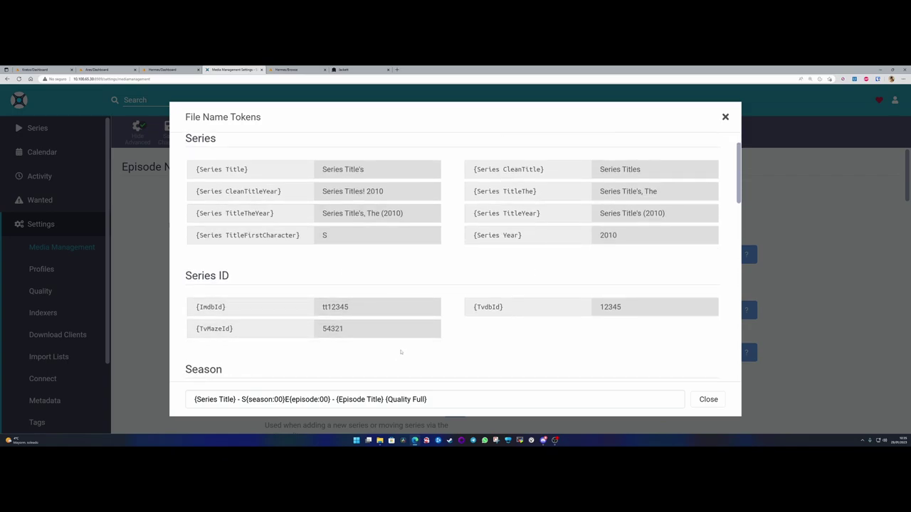
{"action": "scroll", "coordinate": [400, 356], "scroll_direction": "down", "scroll_amount": 8}
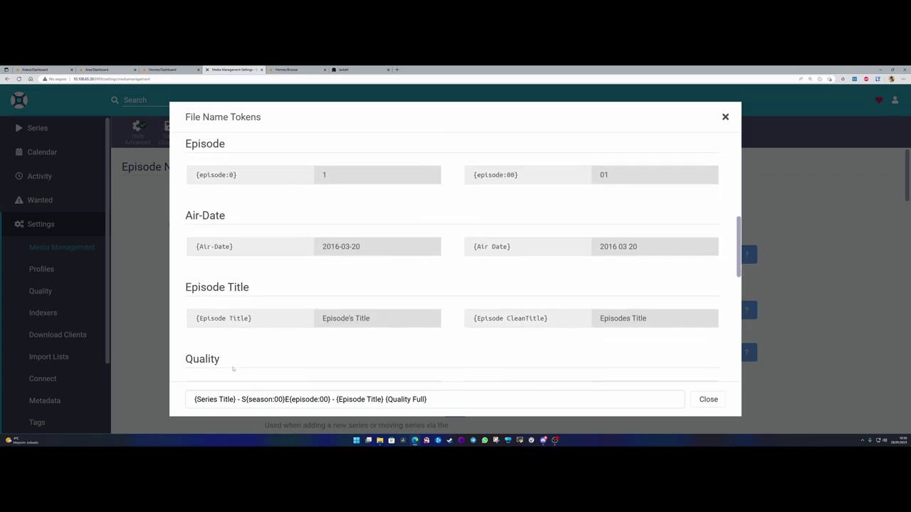
{"action": "scroll", "coordinate": [252, 336], "scroll_direction": "up", "scroll_amount": 10}
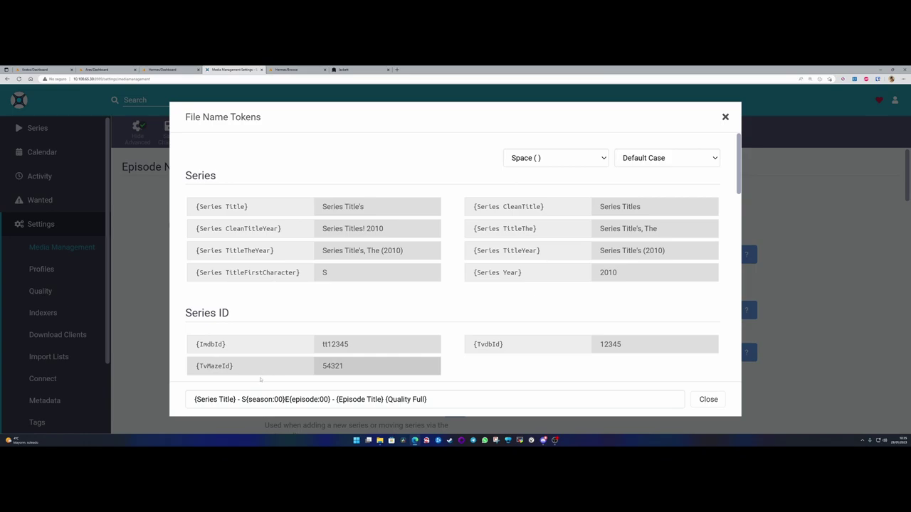
{"action": "left_click_drag", "start_coordinate": [195, 400], "coordinate": [235, 399]}
- Insert ' - ' after {Series Title} and examine the season and episode tokens
{"action": "left_click", "coordinate": [238, 399]}
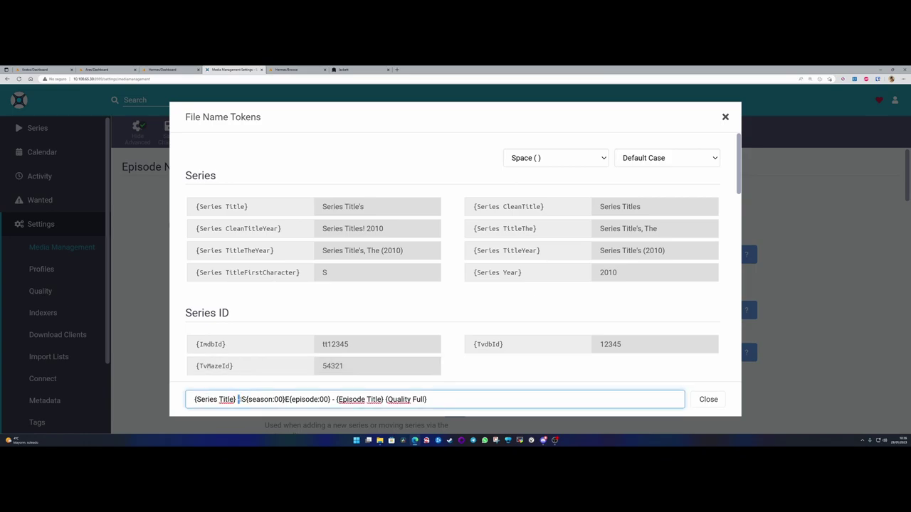
{"action": "type", "text": "-"}
{"action": "left_click_drag", "start_coordinate": [247, 400], "coordinate": [241, 400]}
{"action": "left_click", "coordinate": [244, 399]}
{"action": "left_click_drag", "start_coordinate": [247, 399], "coordinate": [284, 399]}
{"action": "left_click", "coordinate": [284, 399]}
{"action": "left_click_drag", "start_coordinate": [284, 399], "coordinate": [329, 399]}
{"action": "left_click_drag", "start_coordinate": [247, 399], "coordinate": [285, 399]}
{"action": "left_click_drag", "start_coordinate": [336, 399], "coordinate": [383, 400]}
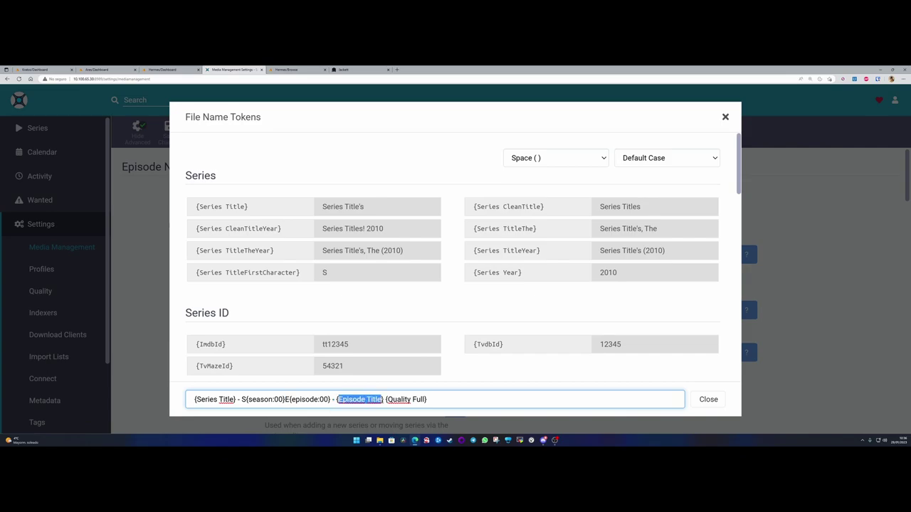
{"action": "left_click", "coordinate": [383, 399]}
- Delete the trailing {Quality Full} token from the episode format
{"action": "left_click_drag", "start_coordinate": [387, 399], "coordinate": [386, 399]}
{"action": "left_click", "coordinate": [427, 400]}
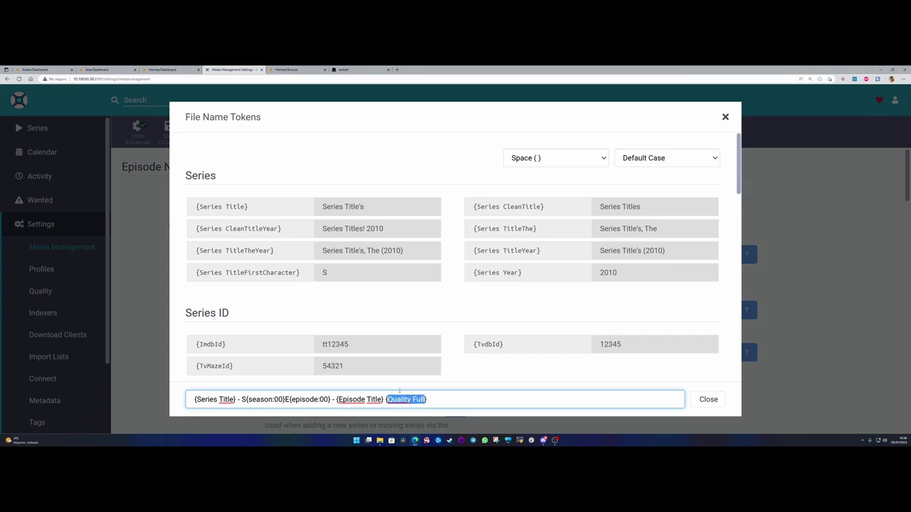
{"action": "left_click", "coordinate": [441, 400]}
{"action": "key", "text": "BackSpace"}
{"action": "key", "text": "BackSpace"}
{"action": "key", "text": "BackSpace"}
{"action": "key", "text": "BackSpace"}
{"action": "key", "text": "BackSpace"}
{"action": "key", "text": "BackSpace"}
{"action": "key", "text": "BackSpace"}
{"action": "key", "text": "BackSpace"}
{"action": "key", "text": "BackSpace"}
{"action": "key", "text": "BackSpace"}
{"action": "key", "text": "BackSpace"}
{"action": "key", "text": "BackSpace"}
{"action": "key", "text": "BackSpace"}
{"action": "key", "text": "BackSpace"}
{"action": "key", "text": "BackSpace"}
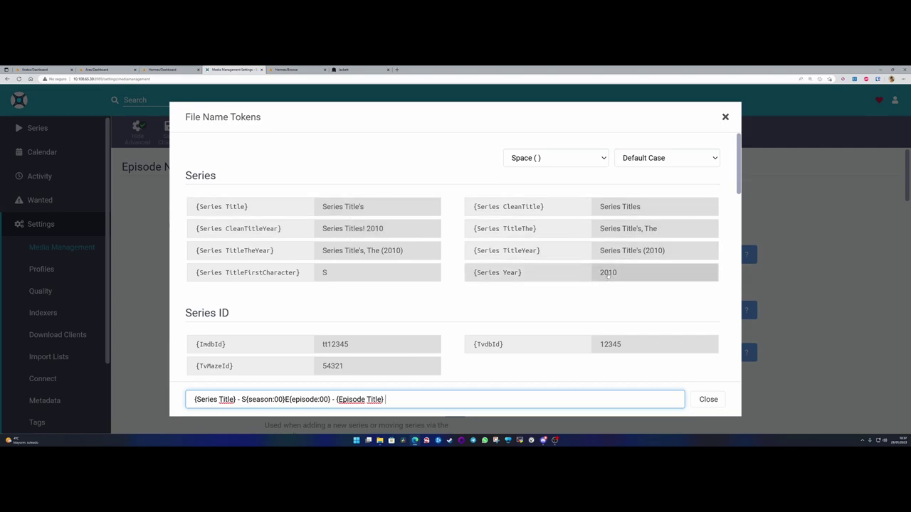
- Append the {Air-Date} token after the episode title in the Standard format
{"action": "scroll", "coordinate": [382, 293], "scroll_direction": "down", "scroll_amount": 1}
{"action": "scroll", "coordinate": [382, 292], "scroll_direction": "down", "scroll_amount": 1}
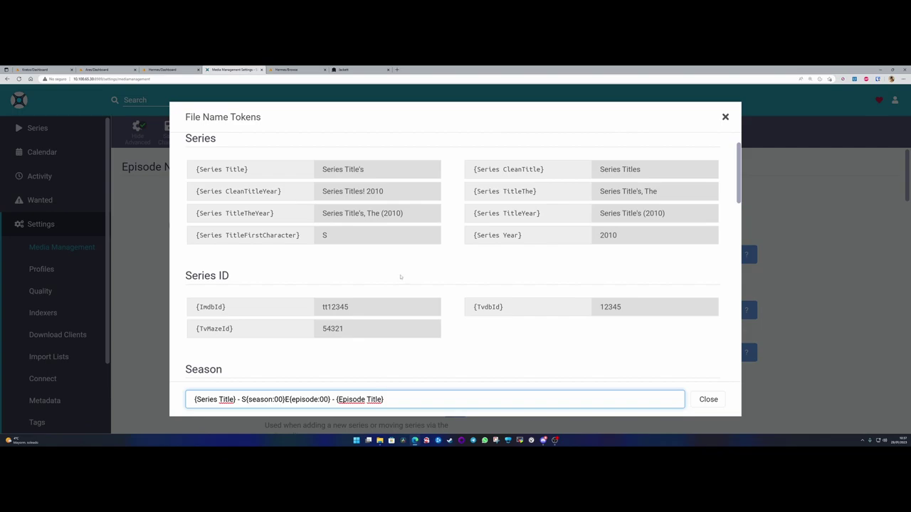
{"action": "scroll", "coordinate": [400, 277], "scroll_direction": "down", "scroll_amount": 3}
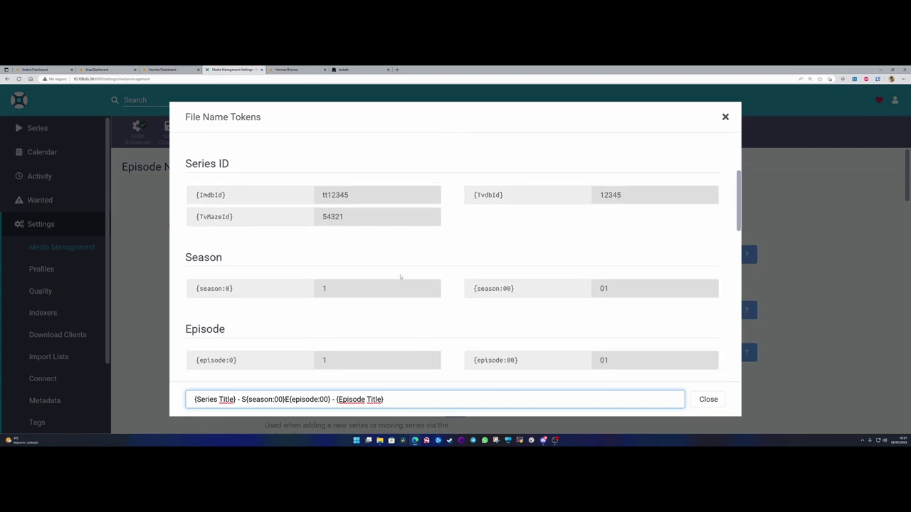
{"action": "scroll", "coordinate": [377, 265], "scroll_direction": "down", "scroll_amount": 4}
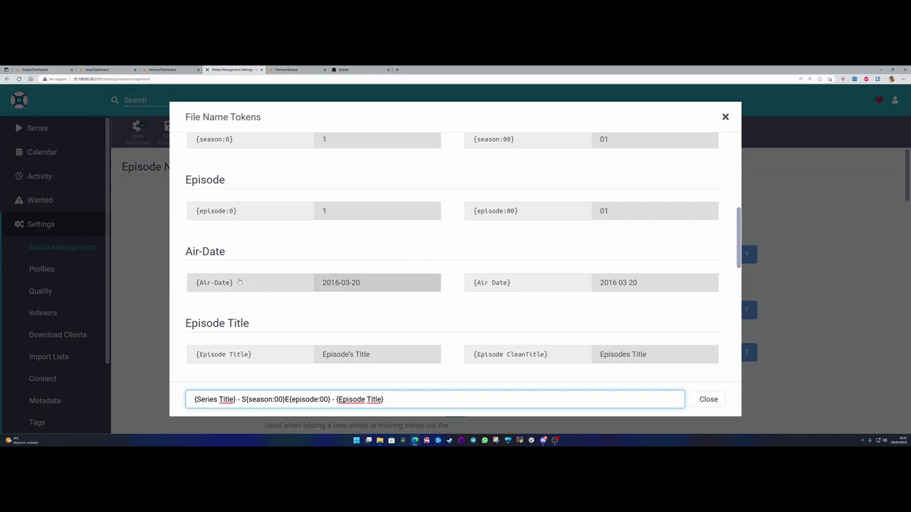
{"action": "left_click", "coordinate": [339, 283]}
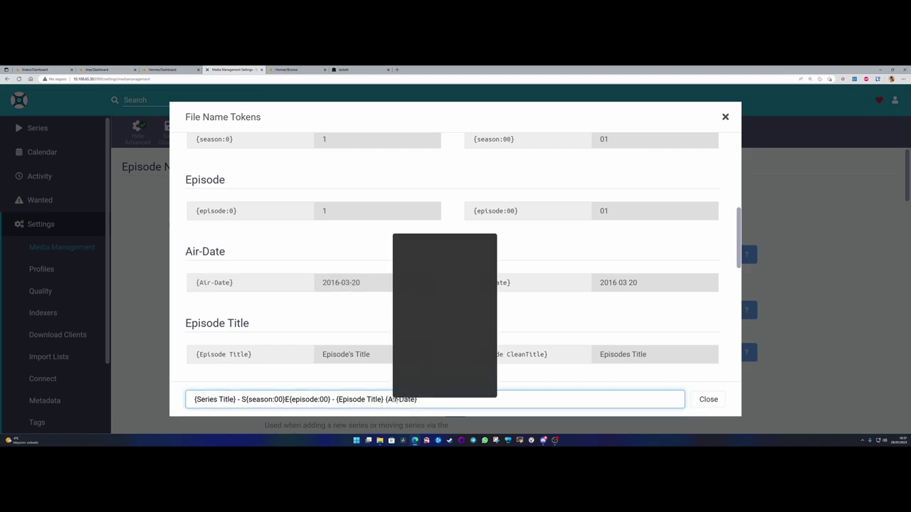
{"action": "left_click_drag", "start_coordinate": [385, 399], "coordinate": [420, 399]}
{"action": "left_click", "coordinate": [420, 399]}
{"action": "left_click_drag", "start_coordinate": [192, 399], "coordinate": [417, 400]}
{"action": "left_click", "coordinate": [427, 399]}
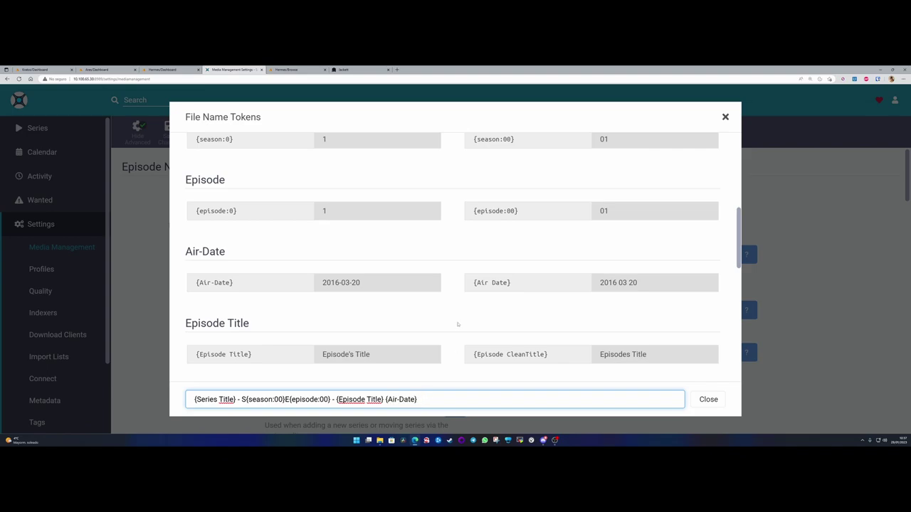
- Add {Quality Title} and {MediaInfo SubtitleLanguages}, then delete the subtitle languages token
{"action": "scroll", "coordinate": [458, 324], "scroll_direction": "down", "scroll_amount": 3}
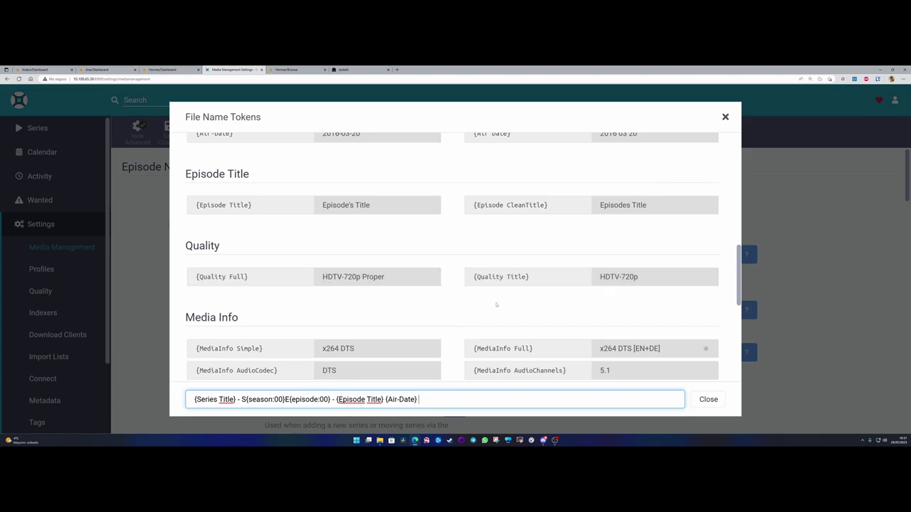
{"action": "left_click", "coordinate": [497, 279]}
{"action": "scroll", "coordinate": [438, 335], "scroll_direction": "down", "scroll_amount": 3}
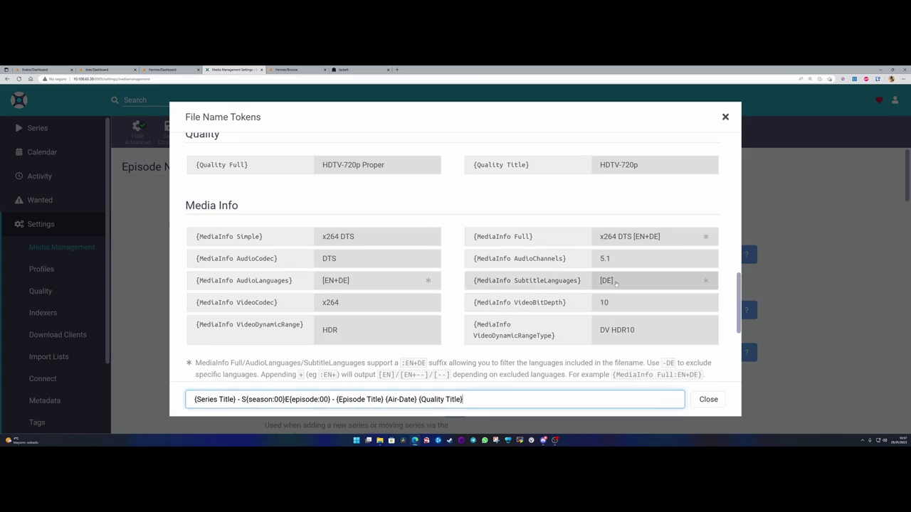
{"action": "left_click", "coordinate": [548, 281]}
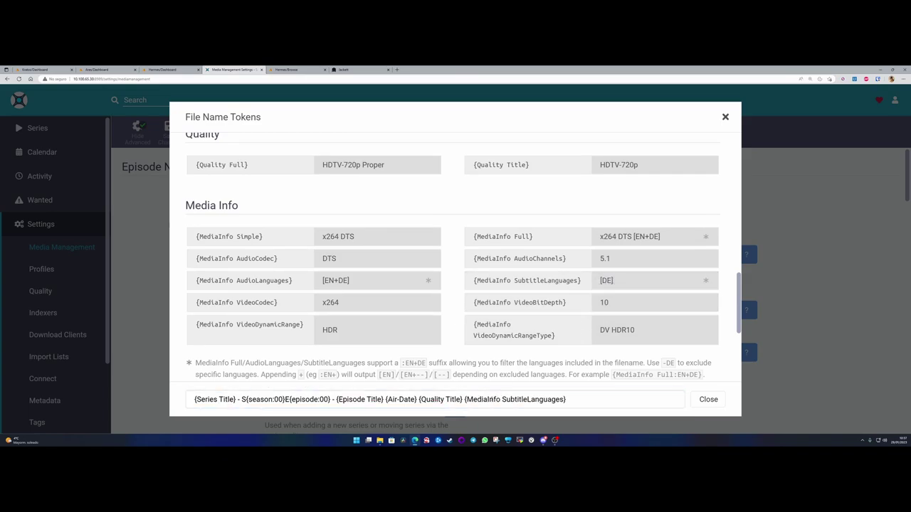
{"action": "left_click_drag", "start_coordinate": [566, 399], "coordinate": [478, 399]}
{"action": "left_click", "coordinate": [566, 400]}
{"action": "left_click_drag", "start_coordinate": [566, 399], "coordinate": [464, 399]}
{"action": "key", "text": "BackSpace"}
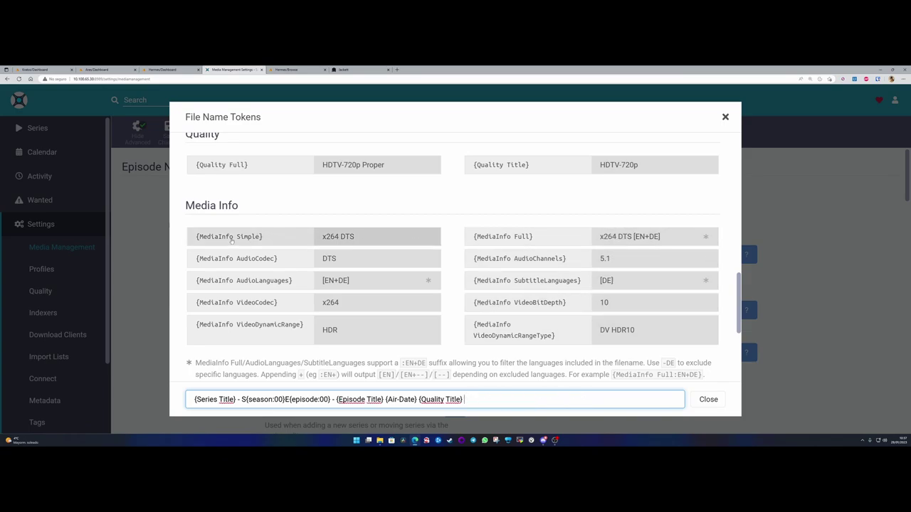
- Try and remove {Original Title}, then delete {Quality Title} so the format ends with {Air-Date}
{"action": "scroll", "coordinate": [272, 325], "scroll_direction": "down", "scroll_amount": 3}
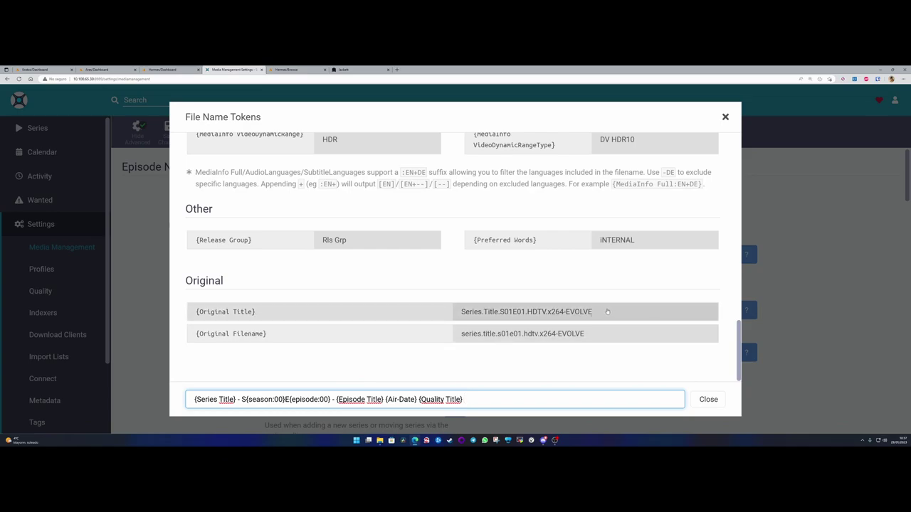
{"action": "scroll", "coordinate": [311, 350], "scroll_direction": "up", "scroll_amount": 1}
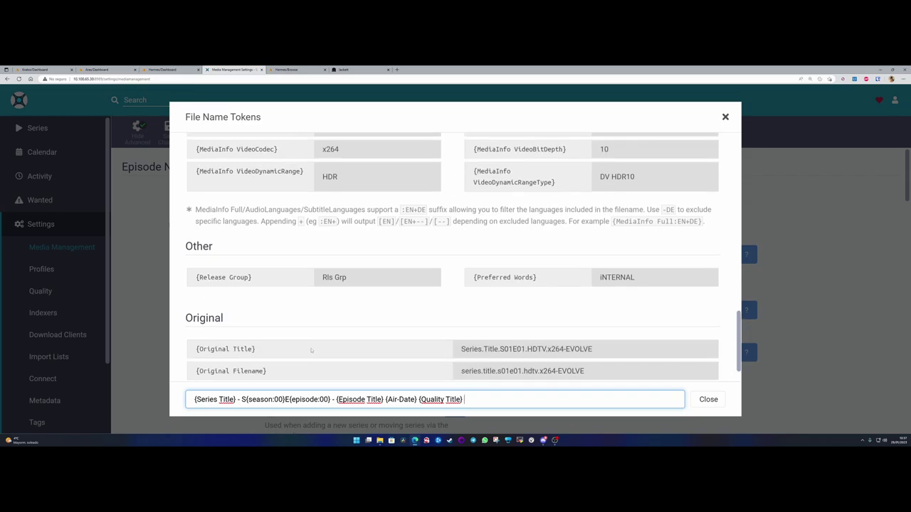
{"action": "left_click", "coordinate": [252, 350]}
{"action": "left_click_drag", "start_coordinate": [511, 400], "coordinate": [464, 400]}
{"action": "key", "text": "BackSpace"}
{"action": "scroll", "coordinate": [354, 322], "scroll_direction": "up", "scroll_amount": 2}
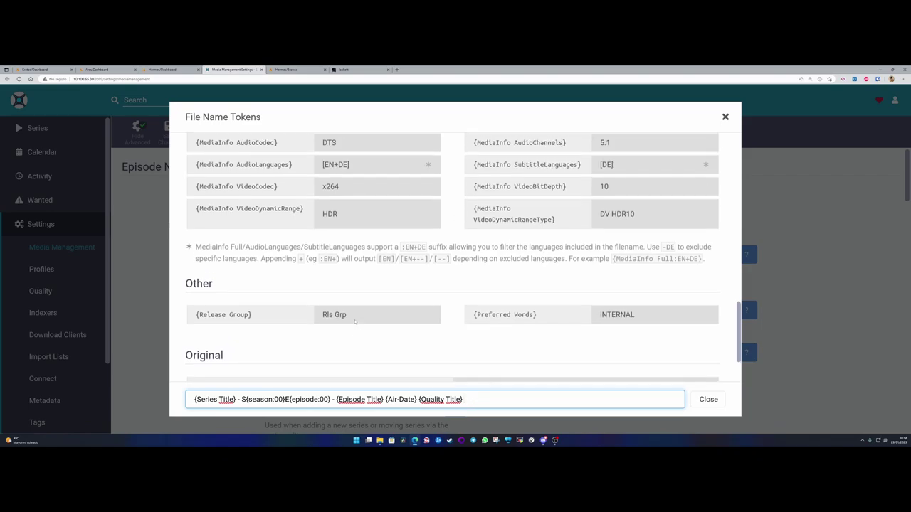
{"action": "scroll", "coordinate": [307, 331], "scroll_direction": "up", "scroll_amount": 2}
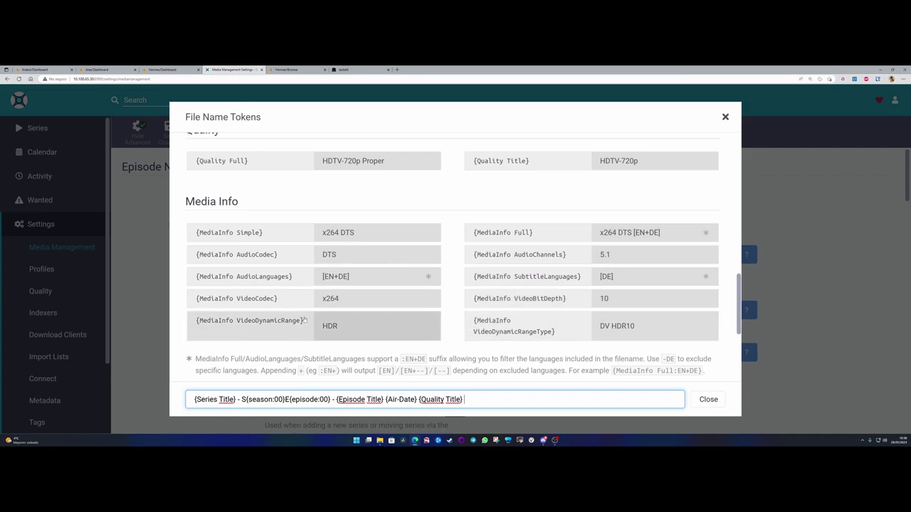
{"action": "scroll", "coordinate": [316, 322], "scroll_direction": "down", "scroll_amount": 2}
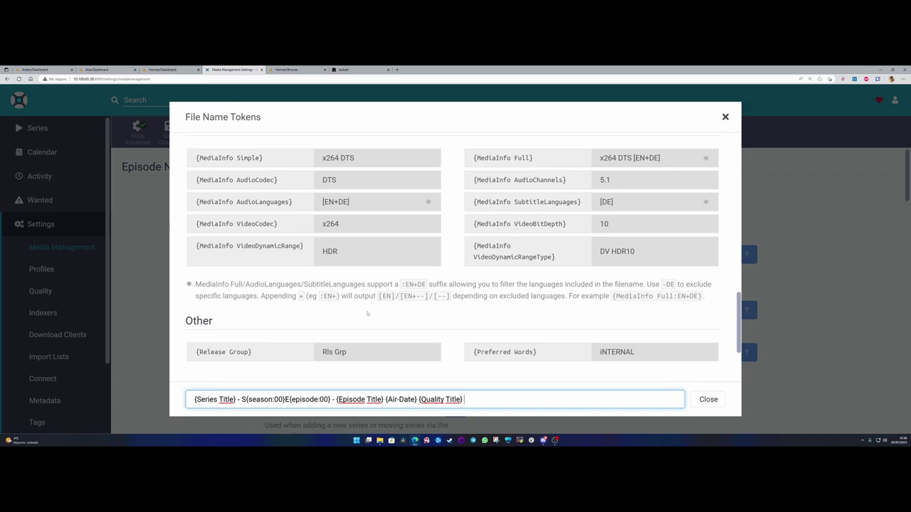
{"action": "scroll", "coordinate": [373, 322], "scroll_direction": "down", "scroll_amount": 3}
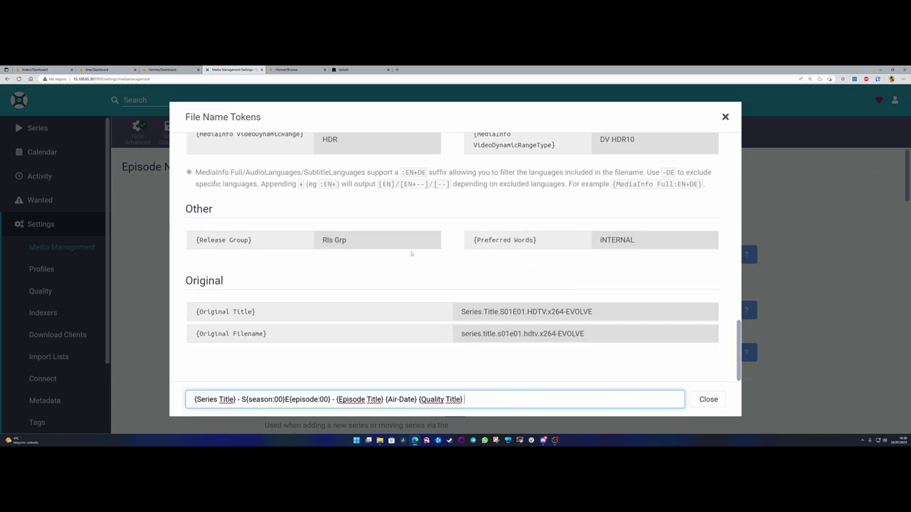
{"action": "scroll", "coordinate": [401, 278], "scroll_direction": "up", "scroll_amount": 20}
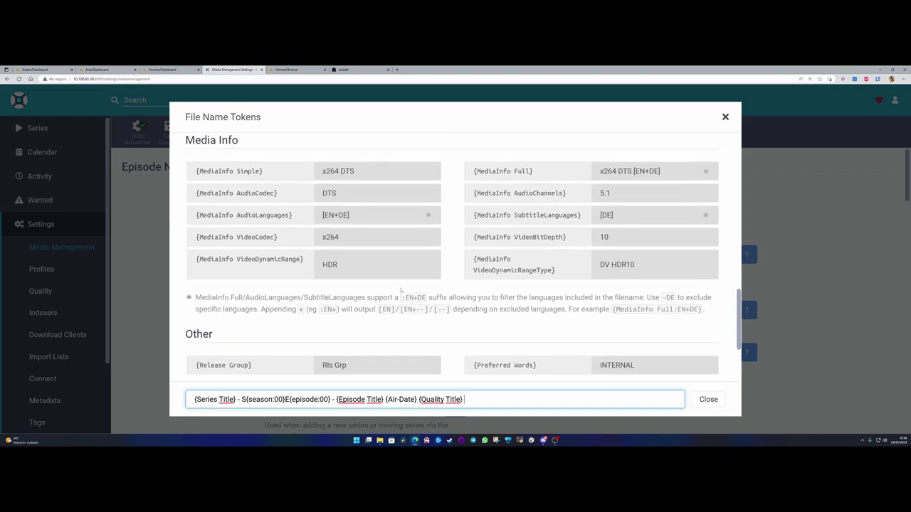
{"action": "left_click_drag", "start_coordinate": [418, 399], "coordinate": [488, 398]}
{"action": "key", "text": "BackSpace"}
- Close the token list and focus the Daily Episode Format field
{"action": "left_click", "coordinate": [711, 400]}
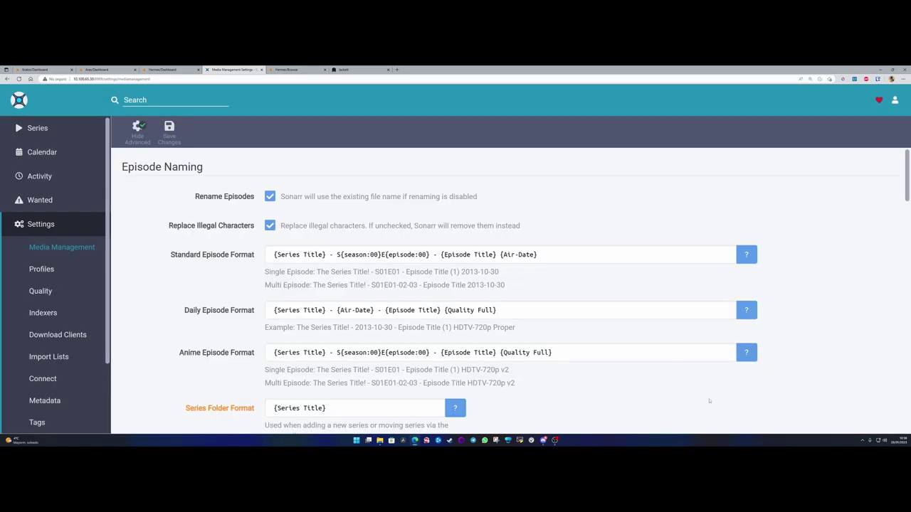
{"action": "left_click_drag", "start_coordinate": [182, 310], "coordinate": [165, 310]}
{"action": "left_click", "coordinate": [257, 310]}
{"action": "left_click", "coordinate": [181, 311]}
{"action": "left_click_drag", "start_coordinate": [180, 311], "coordinate": [501, 314]}
{"action": "left_click", "coordinate": [276, 322]}
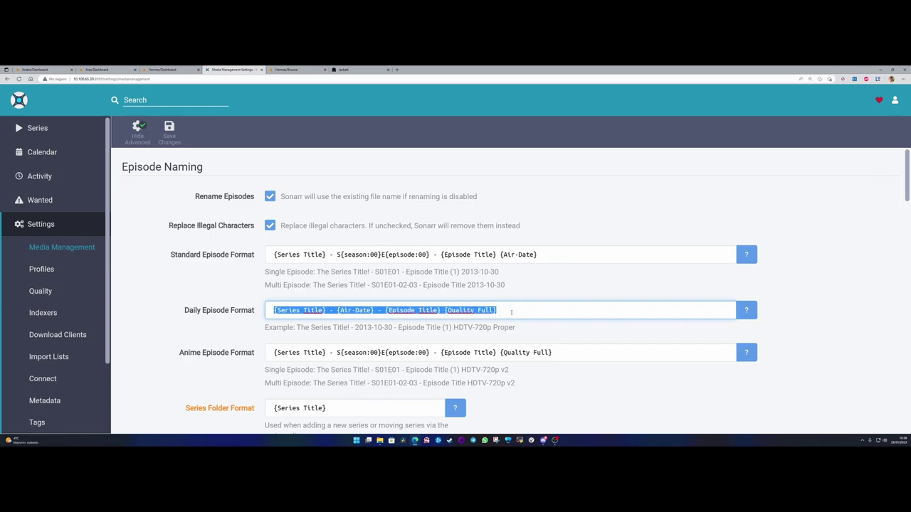
{"action": "left_click", "coordinate": [506, 311]}
- Paste the Standard format into Daily Episode Format and check its example name
{"action": "left_click_drag", "start_coordinate": [541, 255], "coordinate": [263, 251]}
{"action": "key", "text": "ctrl+c"}
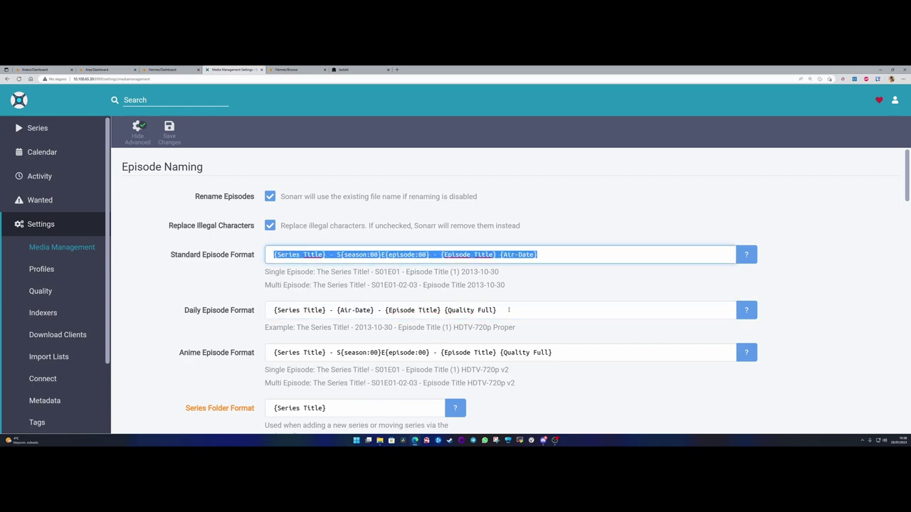
{"action": "triple_click", "coordinate": [509, 310]}
{"action": "key", "text": "ctrl+v"}
{"action": "left_click", "coordinate": [310, 328]}
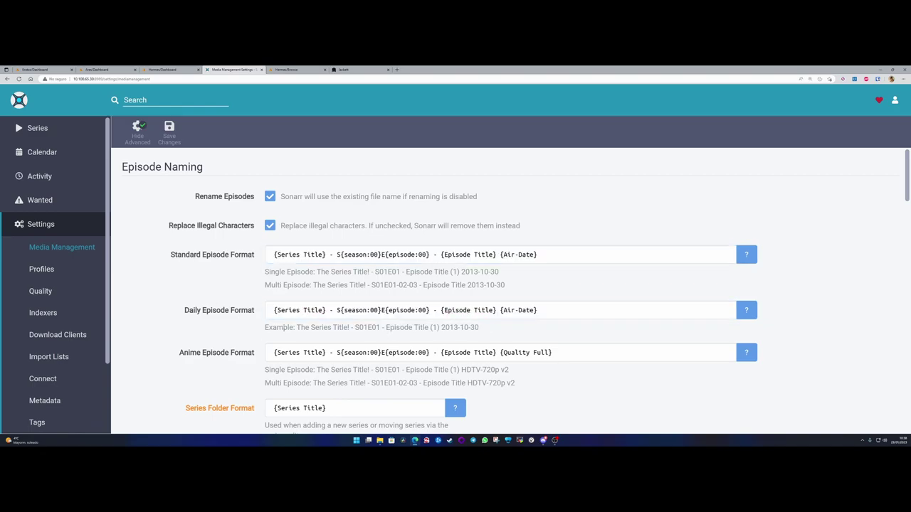
{"action": "left_click_drag", "start_coordinate": [295, 327], "coordinate": [354, 327]}
{"action": "left_click_drag", "start_coordinate": [363, 327], "coordinate": [446, 327]}
{"action": "left_click", "coordinate": [366, 327]}
{"action": "left_click_drag", "start_coordinate": [366, 328], "coordinate": [480, 327]}
{"action": "left_click", "coordinate": [484, 329]}
- Show the File Name Tokens reference for the Anime Episode Format
{"action": "scroll", "coordinate": [201, 304], "scroll_direction": "down", "scroll_amount": 2}
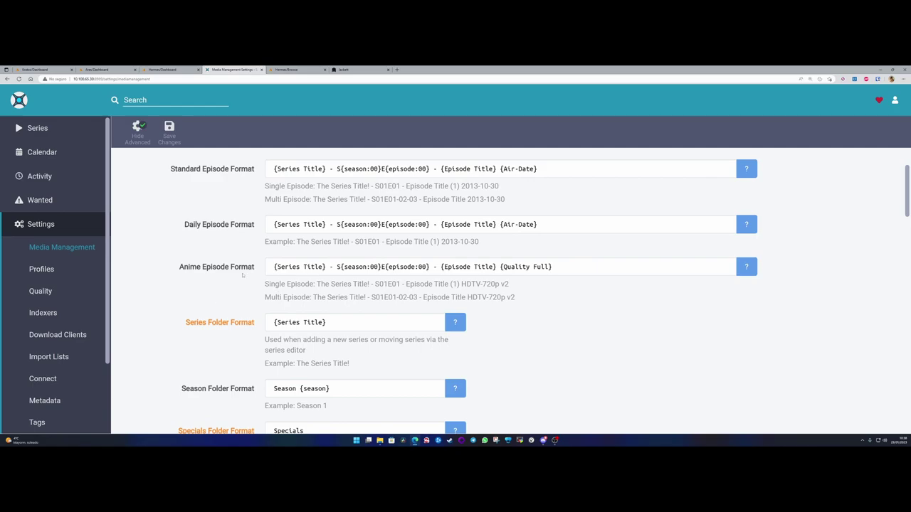
{"action": "left_click_drag", "start_coordinate": [179, 267], "coordinate": [553, 267]}
{"action": "left_click", "coordinate": [272, 267]}
{"action": "left_click", "coordinate": [555, 267]}
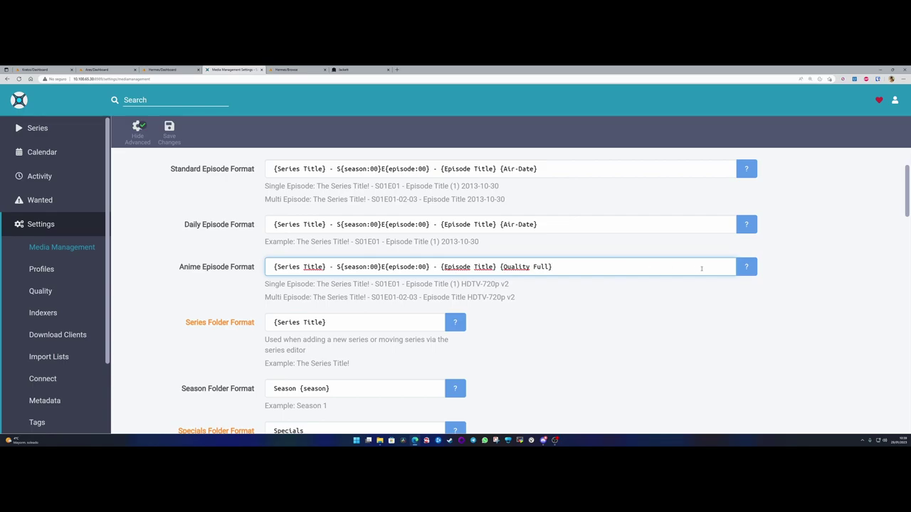
{"action": "left_click", "coordinate": [746, 267]}
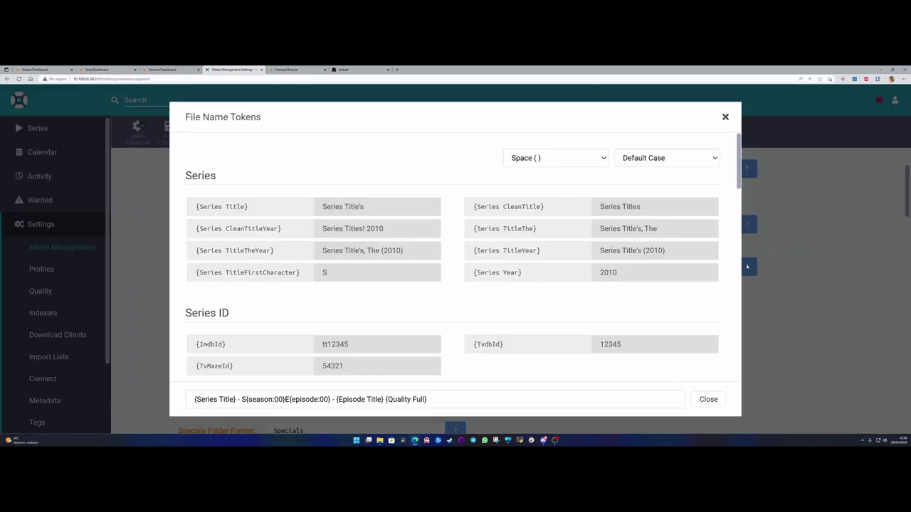
{"action": "scroll", "coordinate": [431, 306], "scroll_direction": "down", "scroll_amount": 10}
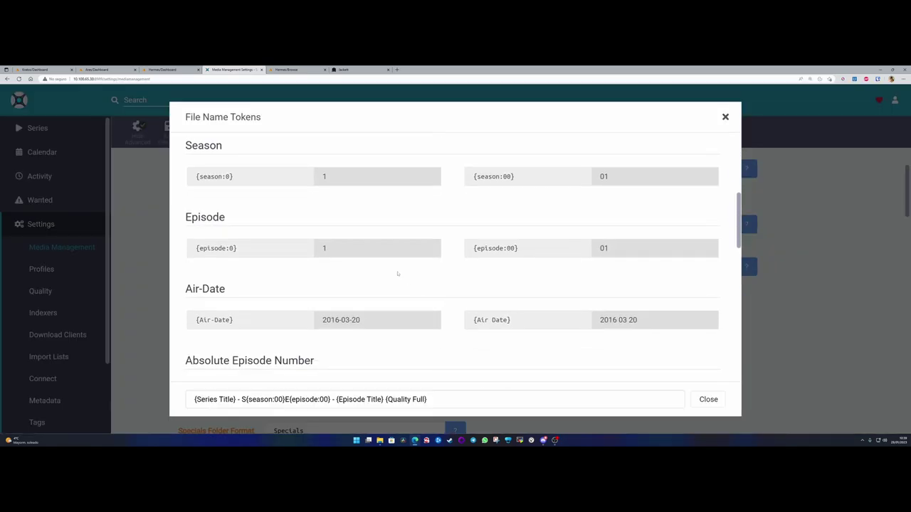
{"action": "scroll", "coordinate": [405, 324], "scroll_direction": "down", "scroll_amount": 6}
{"action": "scroll", "coordinate": [534, 356], "scroll_direction": "up", "scroll_amount": 6}
{"action": "left_click", "coordinate": [708, 399]}
{"action": "left_click_drag", "start_coordinate": [273, 266], "coordinate": [556, 266]}
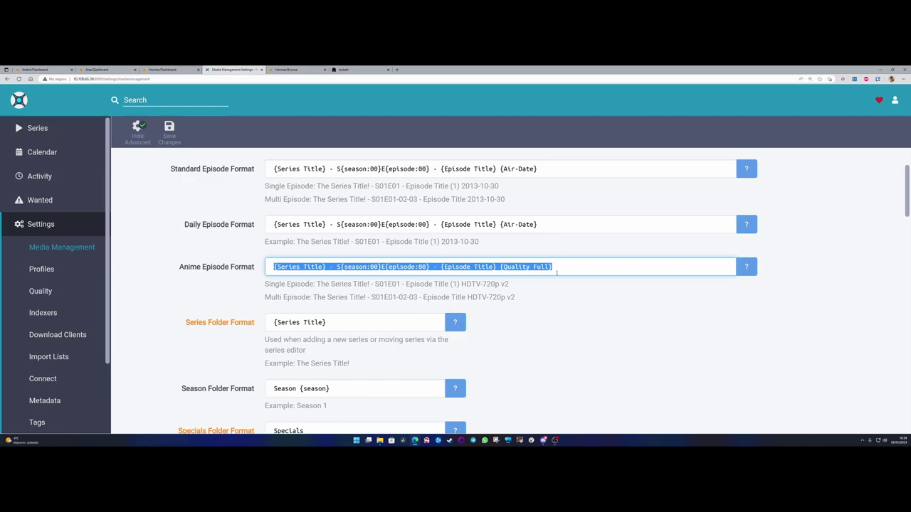
{"action": "left_click_drag", "start_coordinate": [171, 168], "coordinate": [256, 224]}
{"action": "left_click_drag", "start_coordinate": [545, 226], "coordinate": [261, 222]}
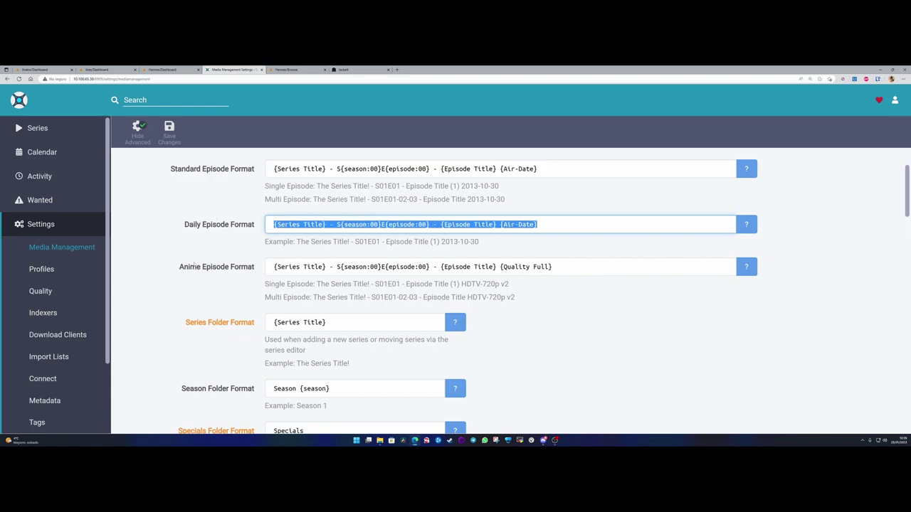
{"action": "left_click_drag", "start_coordinate": [178, 268], "coordinate": [256, 272]}
{"action": "left_click", "coordinate": [187, 226]}
{"action": "triple_click", "coordinate": [188, 224]}
{"action": "left_click", "coordinate": [188, 225]}
{"action": "left_click", "coordinate": [270, 267]}
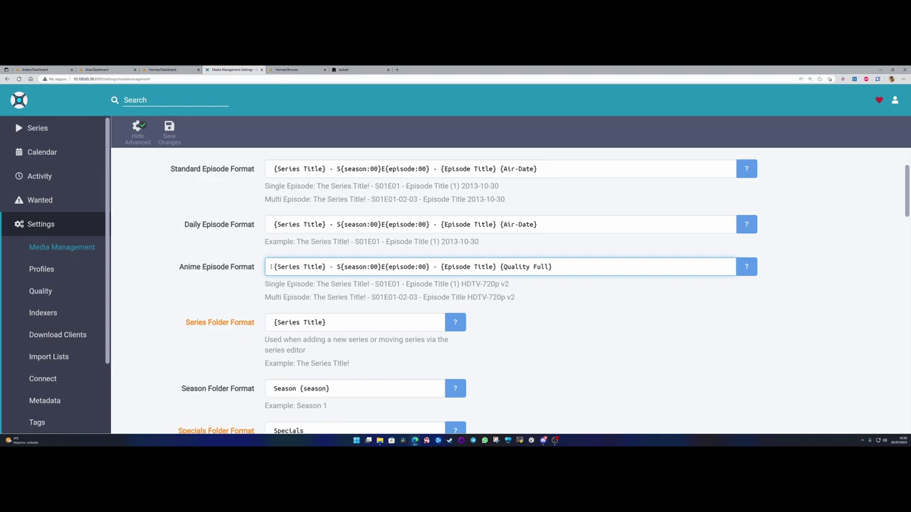
{"action": "left_click", "coordinate": [172, 279]}
- Append the {Series Year} token to the Series Folder Format
{"action": "scroll", "coordinate": [172, 280], "scroll_direction": "down", "scroll_amount": 1}
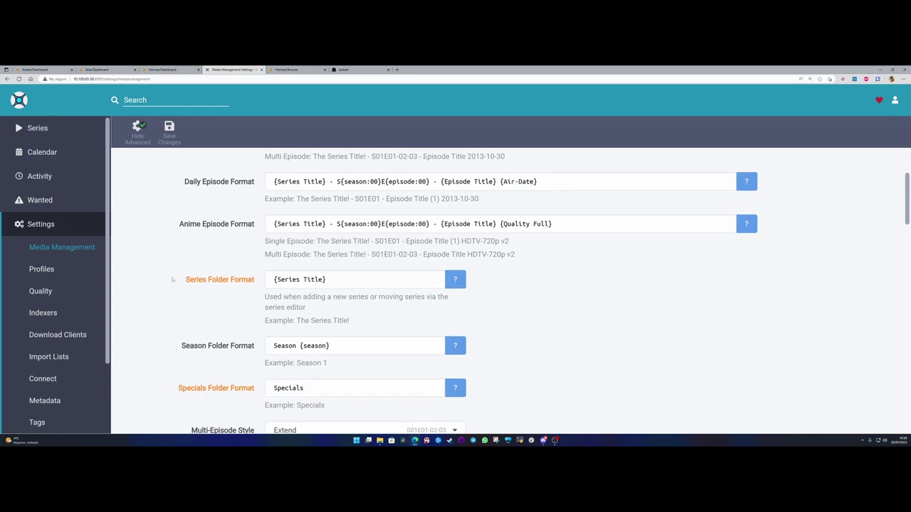
{"action": "left_click_drag", "start_coordinate": [187, 280], "coordinate": [331, 280]}
{"action": "left_click", "coordinate": [254, 279]}
{"action": "left_click", "coordinate": [332, 279]}
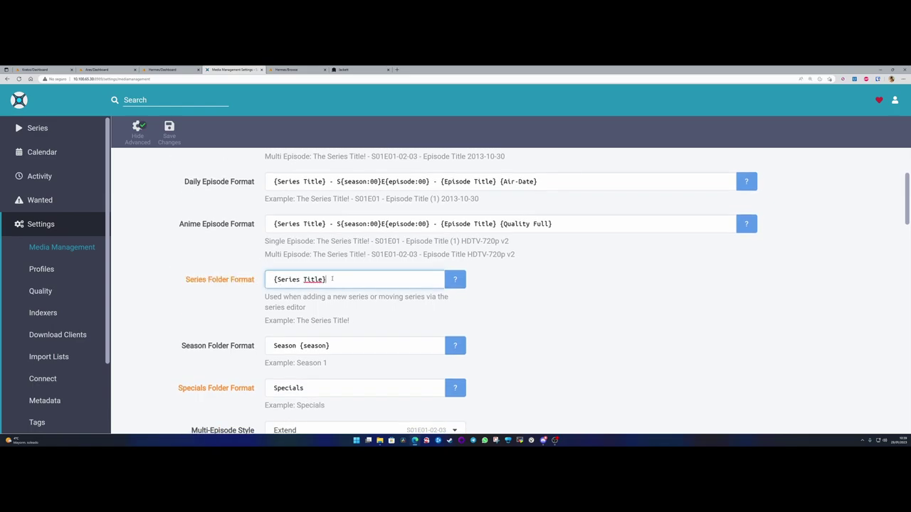
{"action": "left_click", "coordinate": [449, 279]}
{"action": "scroll", "coordinate": [391, 314], "scroll_direction": "down", "scroll_amount": 1}
{"action": "scroll", "coordinate": [395, 314], "scroll_direction": "up", "scroll_amount": 1}
{"action": "left_click", "coordinate": [543, 272]}
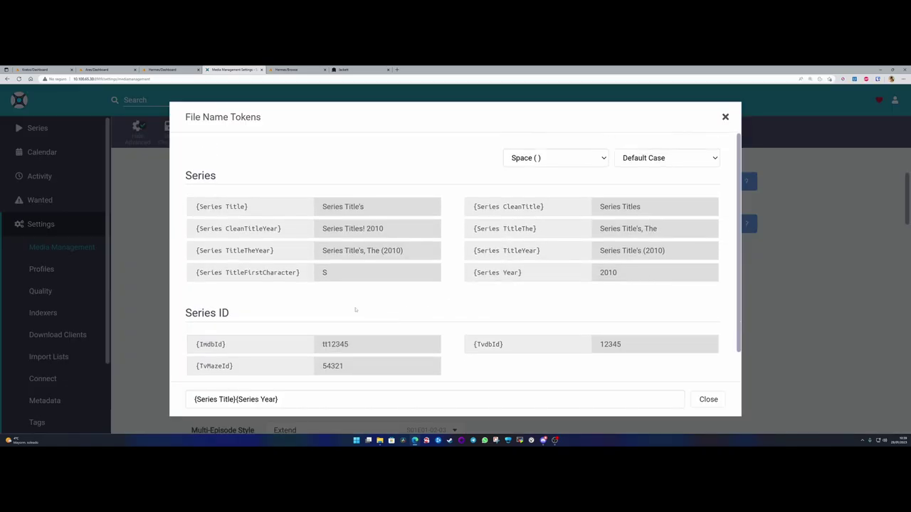
{"action": "left_click", "coordinate": [708, 399]}
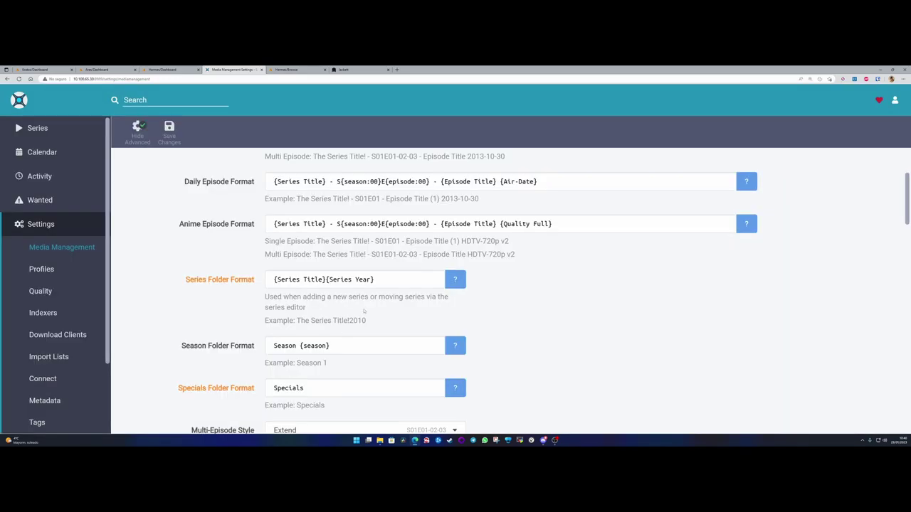
- Review the folder example showing The Series Title! 2010 and the air date
{"action": "left_click", "coordinate": [376, 279]}
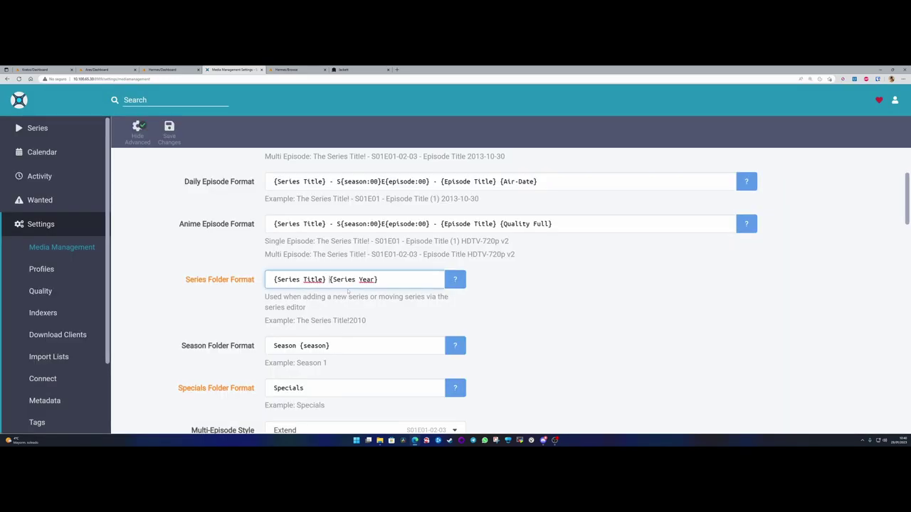
{"action": "left_click", "coordinate": [336, 320]}
{"action": "left_click_drag", "start_coordinate": [298, 321], "coordinate": [350, 321]}
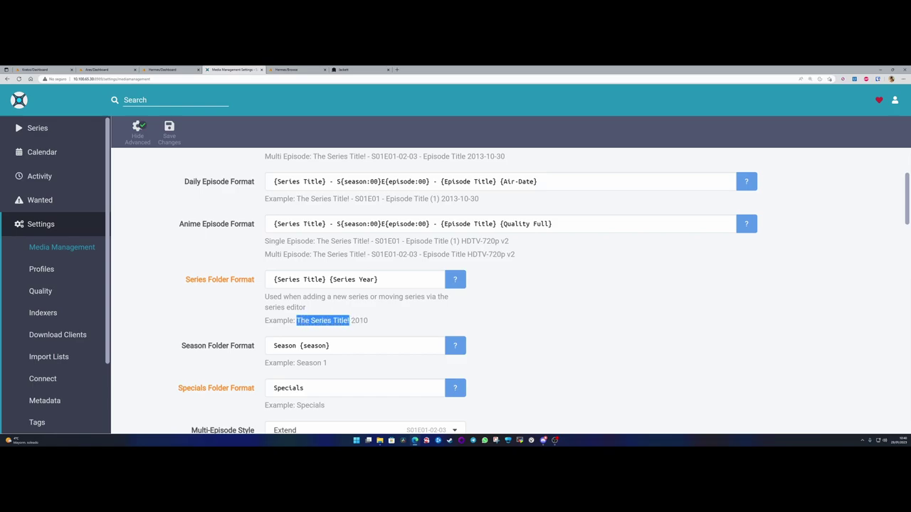
{"action": "left_click", "coordinate": [324, 322]}
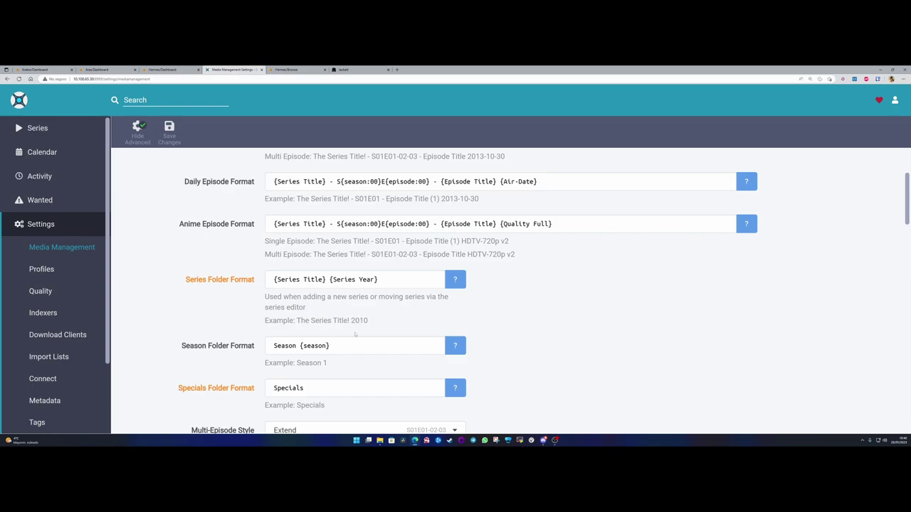
{"action": "double_click", "coordinate": [351, 320]}
{"action": "left_click", "coordinate": [370, 321]}
{"action": "scroll", "coordinate": [443, 223], "scroll_direction": "up", "scroll_amount": 2}
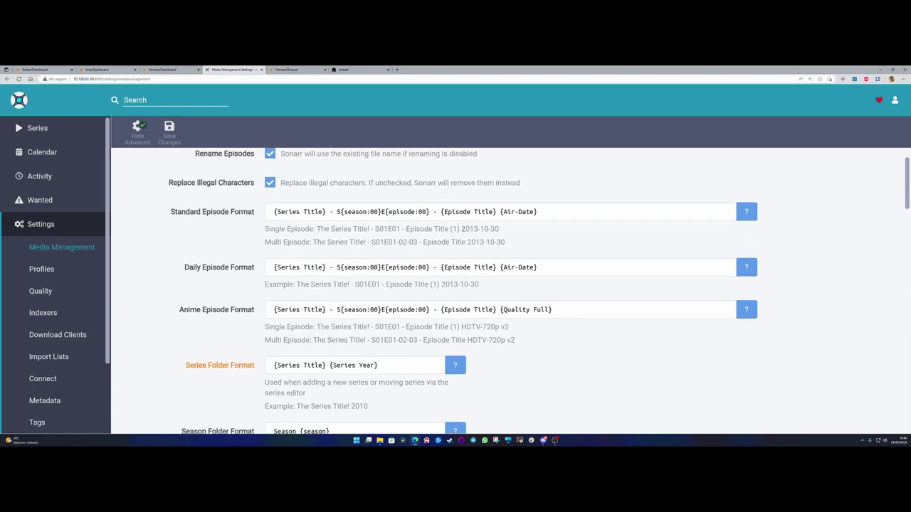
{"action": "left_click_drag", "start_coordinate": [462, 229], "coordinate": [501, 230]}
{"action": "left_click", "coordinate": [504, 212]}
{"action": "scroll", "coordinate": [375, 315], "scroll_direction": "down", "scroll_amount": 3}
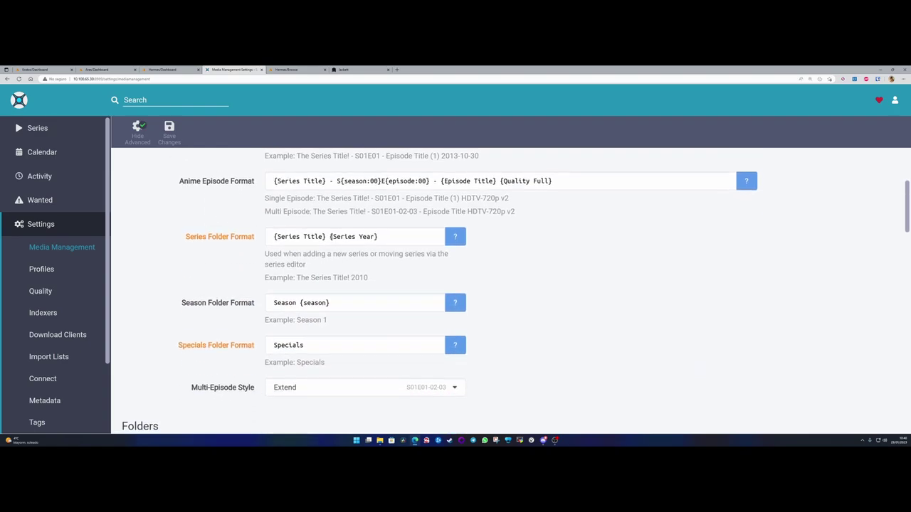
- Wrap {Series Year} in parentheses, giving {Series Title} ({Series Year})
{"action": "left_click", "coordinate": [330, 237]}
{"action": "type", "text": "("}
{"action": "key", "text": "Right"}
{"action": "key", "text": "Right"}
{"action": "key", "text": "Right"}
{"action": "key", "text": "Right"}
{"action": "key", "text": "Right"}
{"action": "key", "text": "Right"}
{"action": "key", "text": "Right"}
{"action": "key", "text": "Right"}
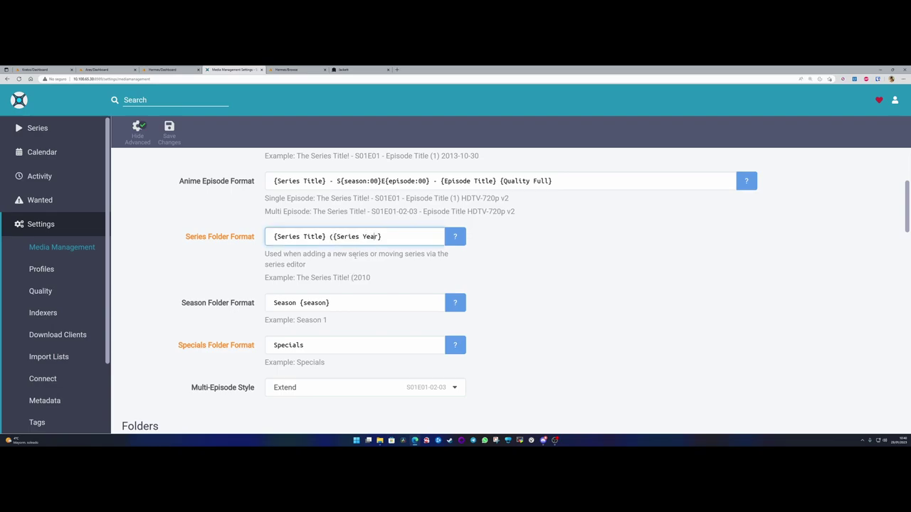
{"action": "type", "text": ")"}
{"action": "left_click", "coordinate": [374, 280]}
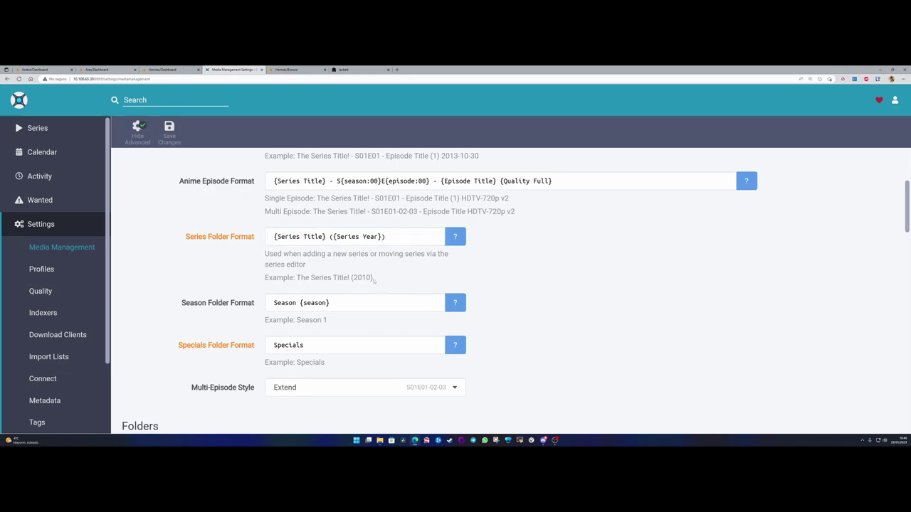
{"action": "scroll", "coordinate": [374, 280], "scroll_direction": "up", "scroll_amount": 1}
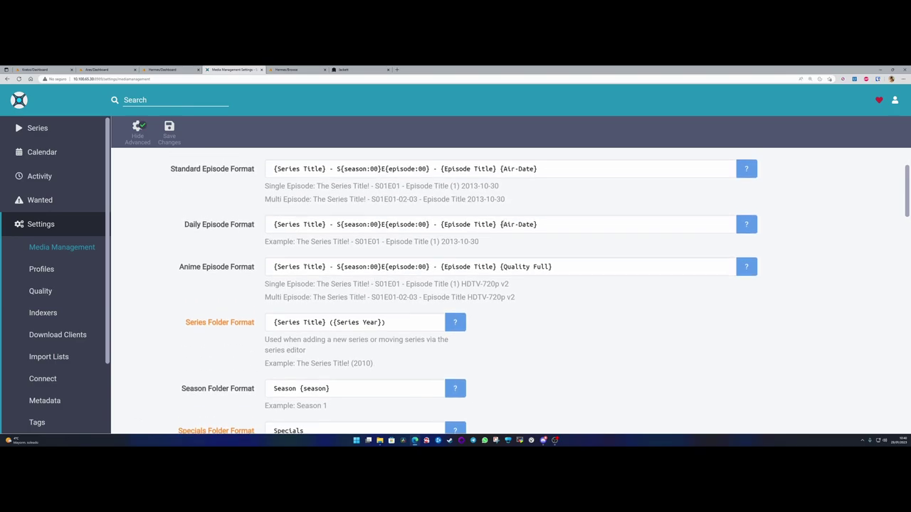
- Wrap {Air-Date} in parentheses in both the Daily and Standard episode formats
{"action": "left_click", "coordinate": [501, 224]}
{"action": "type", "text": "("}
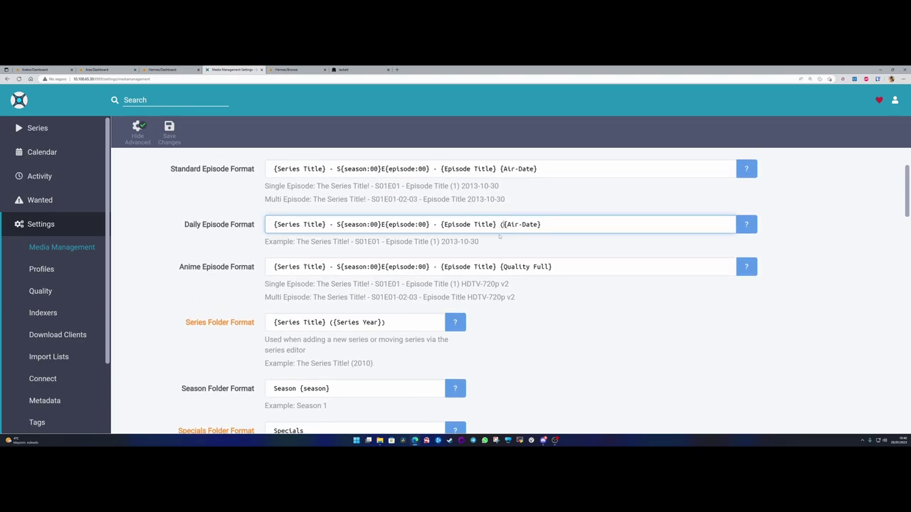
{"action": "key", "text": "End"}
{"action": "type", "text": ")"}
{"action": "left_click", "coordinate": [499, 169]}
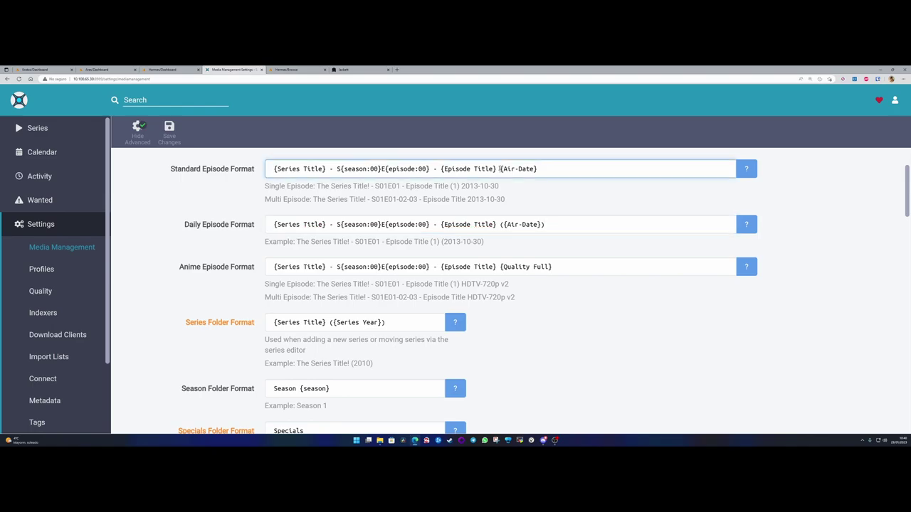
{"action": "type", "text": "("}
{"action": "key", "text": "End"}
{"action": "type", "text": ")"}
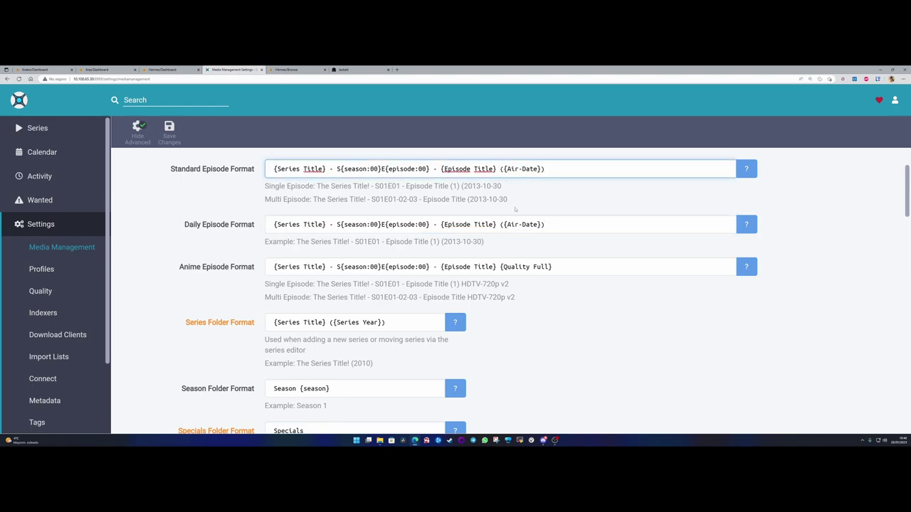
- Copy the Daily episode format into the Anime Episode Format field
{"action": "triple_click", "coordinate": [553, 226]}
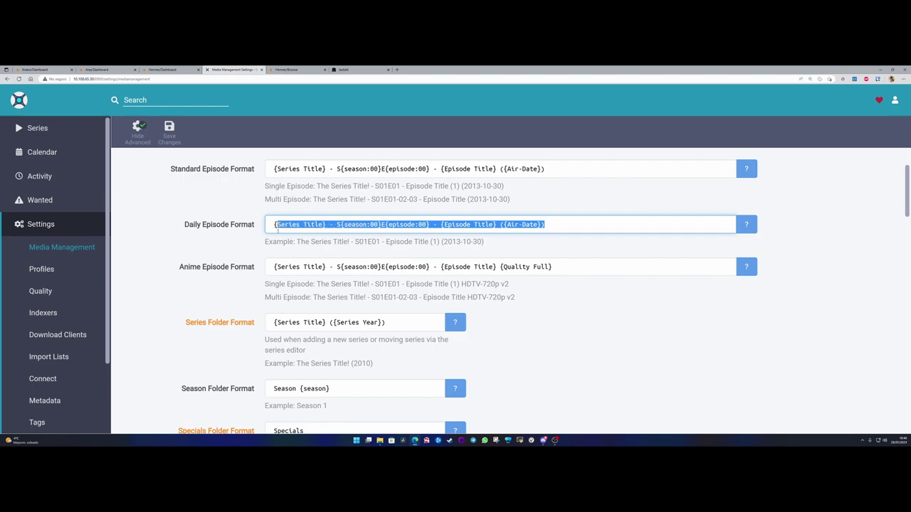
{"action": "key", "text": "ctrl+c"}
{"action": "triple_click", "coordinate": [563, 264]}
{"action": "key", "text": "ctrl+v"}
{"action": "left_click", "coordinate": [225, 268]}
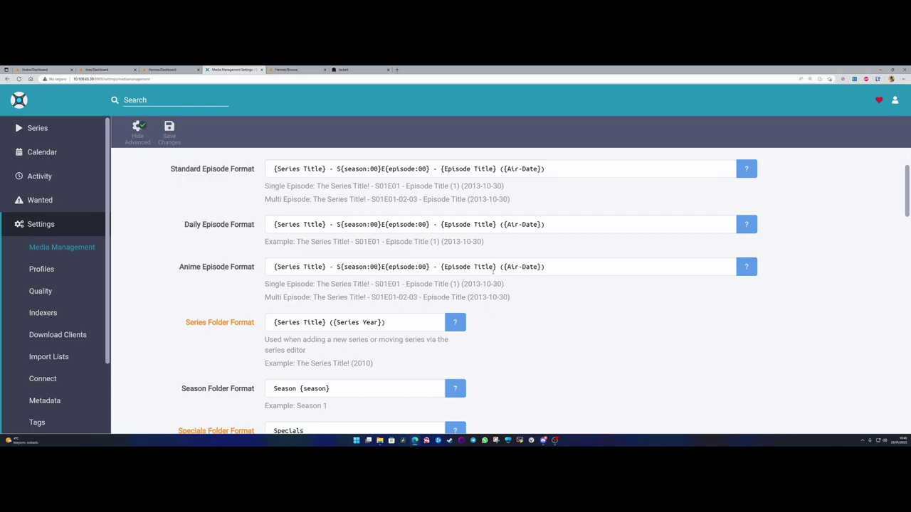
- Remove the stray square brackets around {Air-Date} in the Anime Episode Format
{"action": "left_click", "coordinate": [502, 267]}
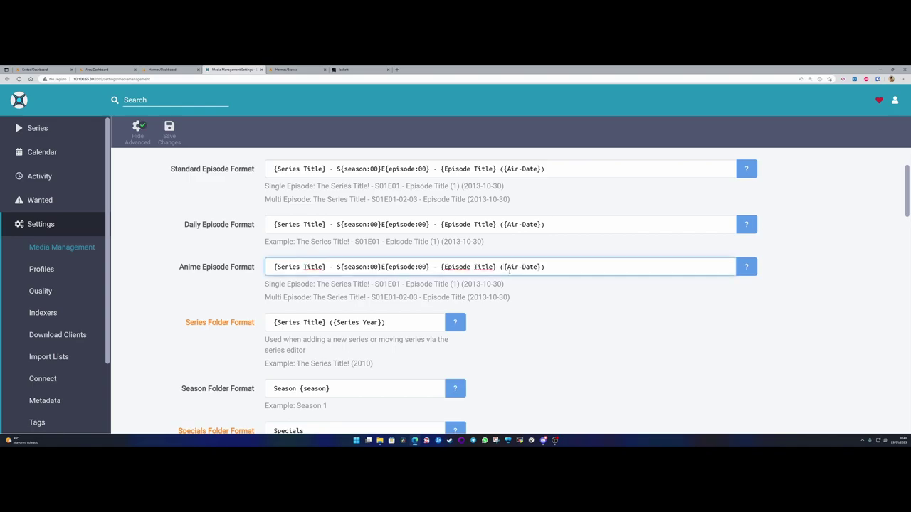
{"action": "type", "text": "["}
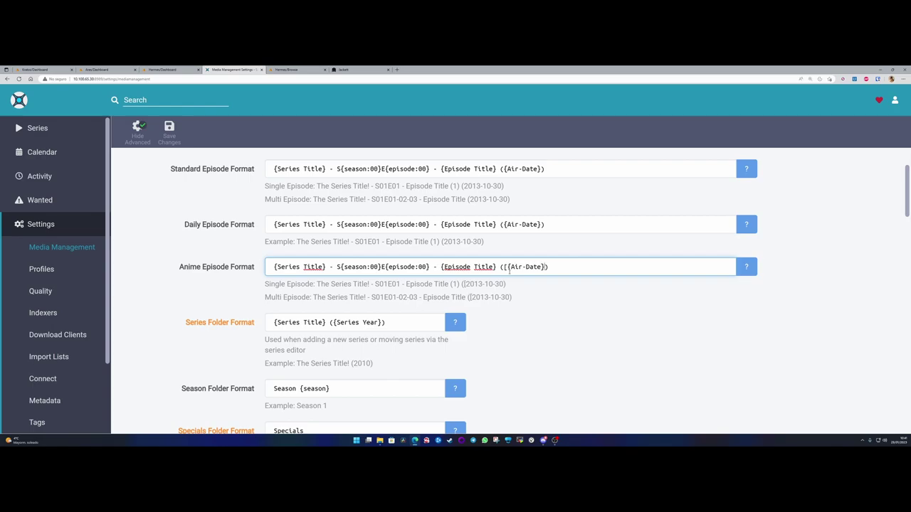
{"action": "type", "text": "]"}
{"action": "left_click_drag", "start_coordinate": [507, 268], "coordinate": [504, 268]}
{"action": "left_click", "coordinate": [507, 267]}
{"action": "double_click", "coordinate": [504, 267]}
{"action": "left_click_drag", "start_coordinate": [543, 266], "coordinate": [549, 267]}
{"action": "left_click", "coordinate": [546, 267]}
{"action": "left_click_drag", "start_coordinate": [543, 267], "coordinate": [549, 267]}
{"action": "left_click", "coordinate": [553, 267]}
{"action": "left_click_drag", "start_coordinate": [550, 267], "coordinate": [544, 267]}
{"action": "type", "text": "]"}
{"action": "key", "text": "BackSpace"}
{"action": "key", "text": "BackSpace"}
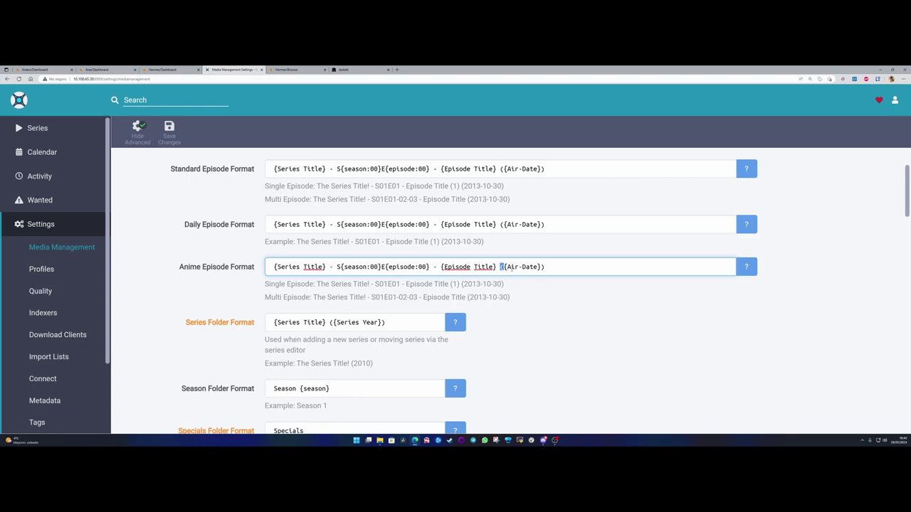
{"action": "left_click", "coordinate": [553, 266]}
{"action": "scroll", "coordinate": [214, 279], "scroll_direction": "down", "scroll_amount": 2}
- Replace 'Season' with 'Temporada' so the season folder format reads Temporada {season}
{"action": "left_click_drag", "start_coordinate": [177, 262], "coordinate": [296, 260]}
{"action": "left_click", "coordinate": [258, 263]}
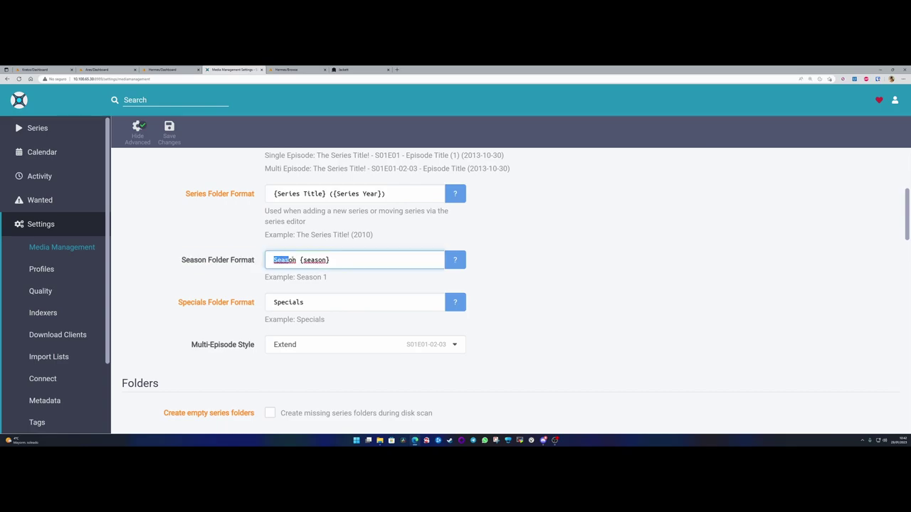
{"action": "left_click", "coordinate": [297, 260]}
{"action": "left_click_drag", "start_coordinate": [302, 260], "coordinate": [327, 259]}
{"action": "left_click", "coordinate": [339, 259]}
{"action": "left_click", "coordinate": [300, 260]}
{"action": "left_click_drag", "start_coordinate": [300, 260], "coordinate": [261, 260]}
{"action": "type", "text": "Temporada"}
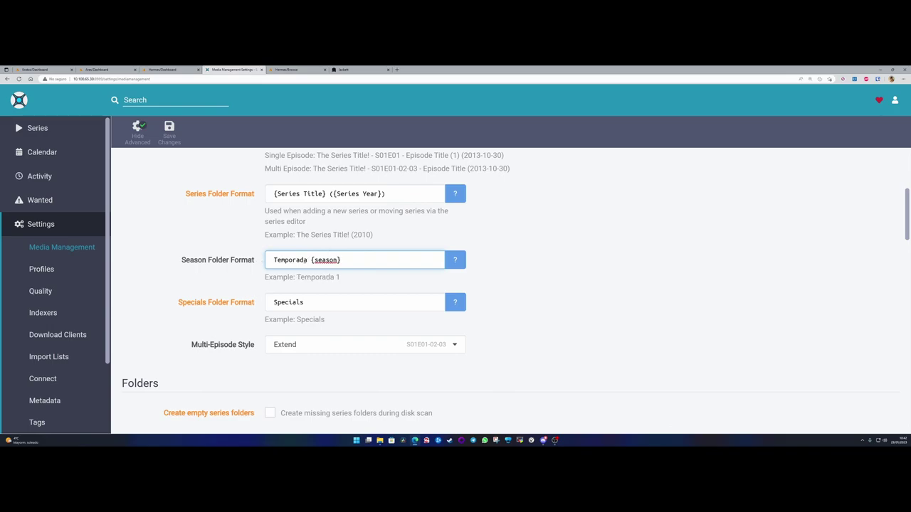
{"action": "left_click_drag", "start_coordinate": [311, 260], "coordinate": [341, 260]}
{"action": "left_click", "coordinate": [344, 260]}
{"action": "left_click_drag", "start_coordinate": [307, 260], "coordinate": [265, 260]}
{"action": "scroll", "coordinate": [265, 261], "scroll_direction": "up", "scroll_amount": 3}
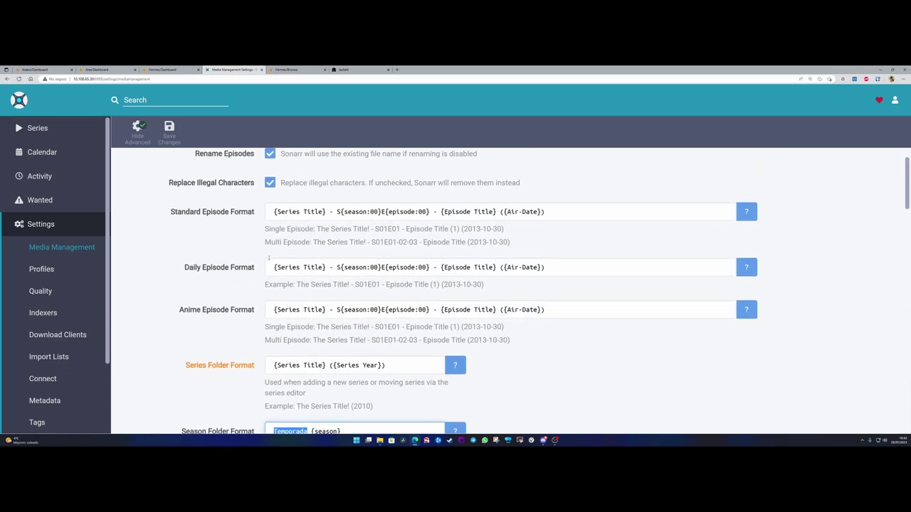
{"action": "left_click_drag", "start_coordinate": [277, 212], "coordinate": [325, 212]}
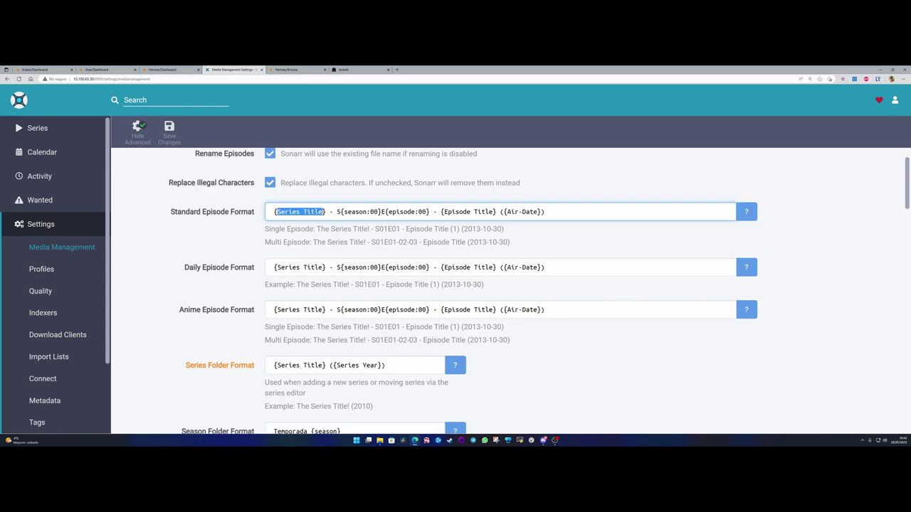
{"action": "left_click", "coordinate": [340, 213]}
{"action": "key", "text": "BackSpace"}
{"action": "type", "text": "T"}
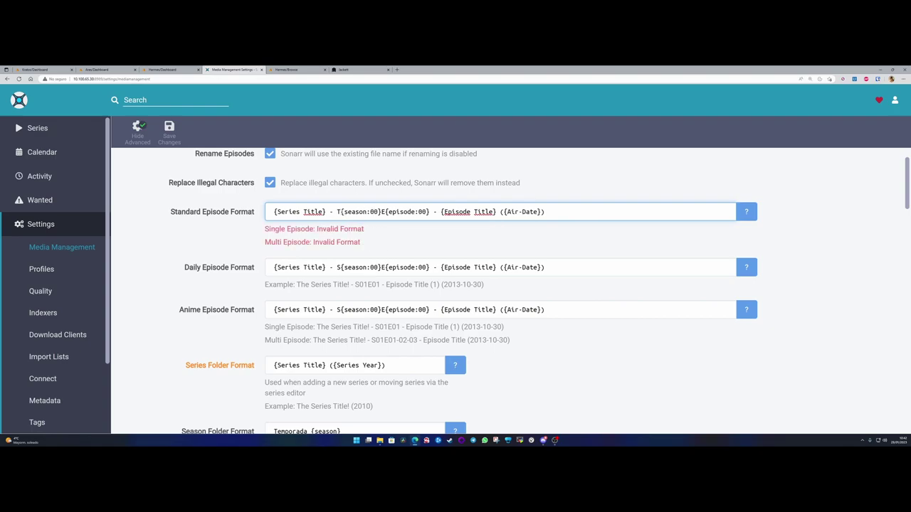
{"action": "key", "text": "BackSpace"}
{"action": "type", "text": "S"}
{"action": "left_click_drag", "start_coordinate": [374, 228], "coordinate": [380, 228]}
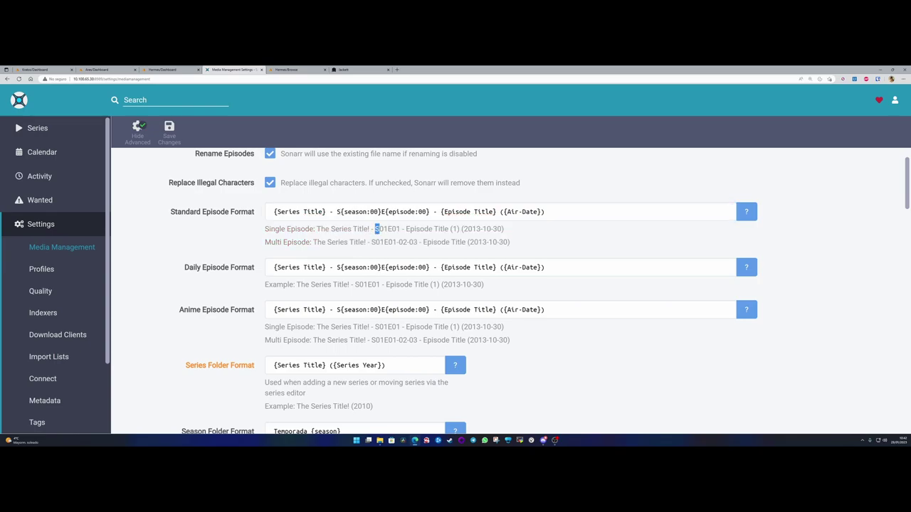
{"action": "scroll", "coordinate": [367, 267], "scroll_direction": "down", "scroll_amount": 3}
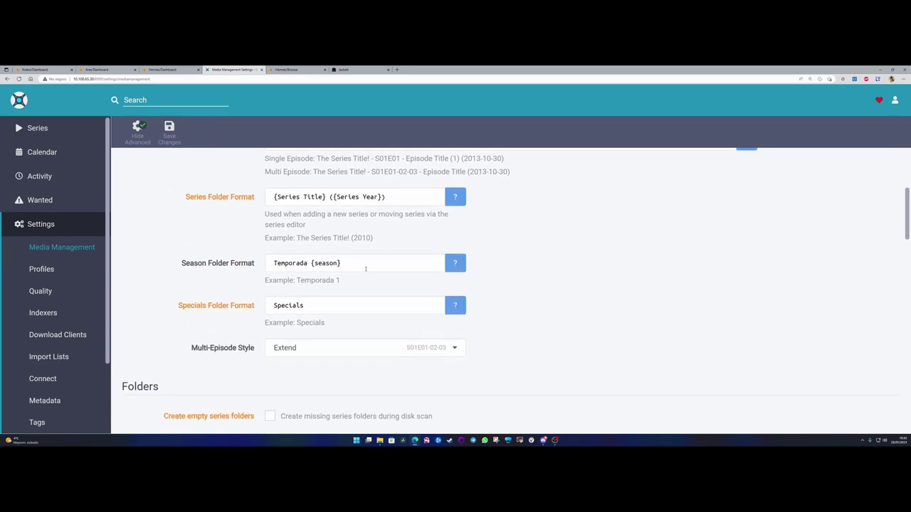
{"action": "scroll", "coordinate": [341, 299], "scroll_direction": "up", "scroll_amount": 2}
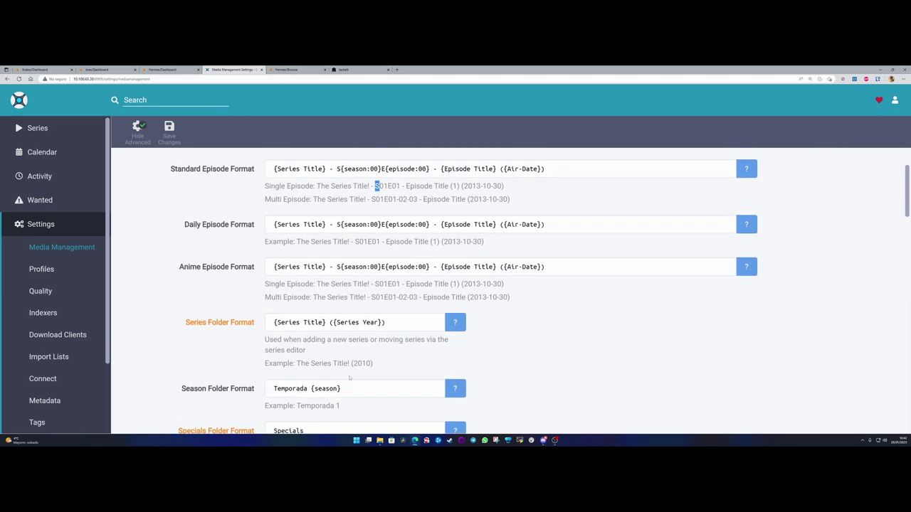
{"action": "scroll", "coordinate": [351, 378], "scroll_direction": "down", "scroll_amount": 2}
{"action": "double_click", "coordinate": [291, 302]}
{"action": "left_click_drag", "start_coordinate": [297, 320], "coordinate": [337, 320]}
{"action": "scroll", "coordinate": [370, 247], "scroll_direction": "up", "scroll_amount": 3}
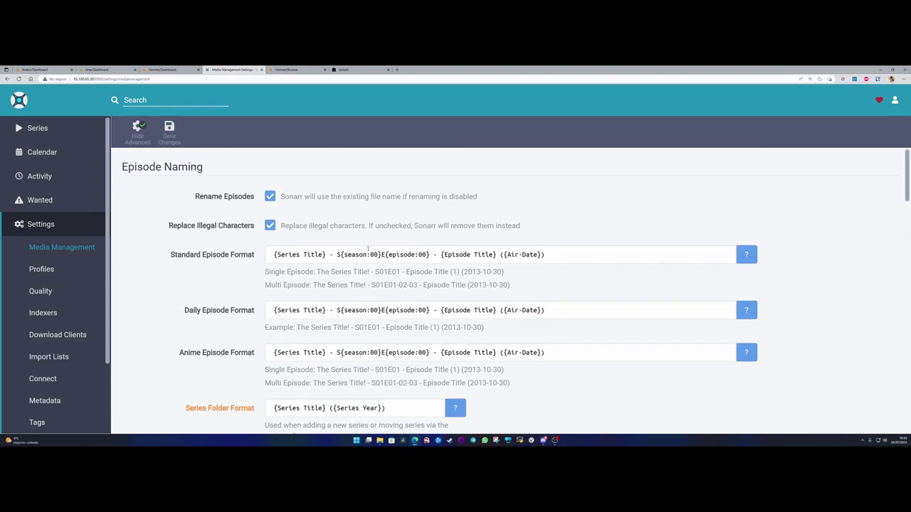
{"action": "left_click", "coordinate": [340, 254]}
{"action": "type", "text": "T"}
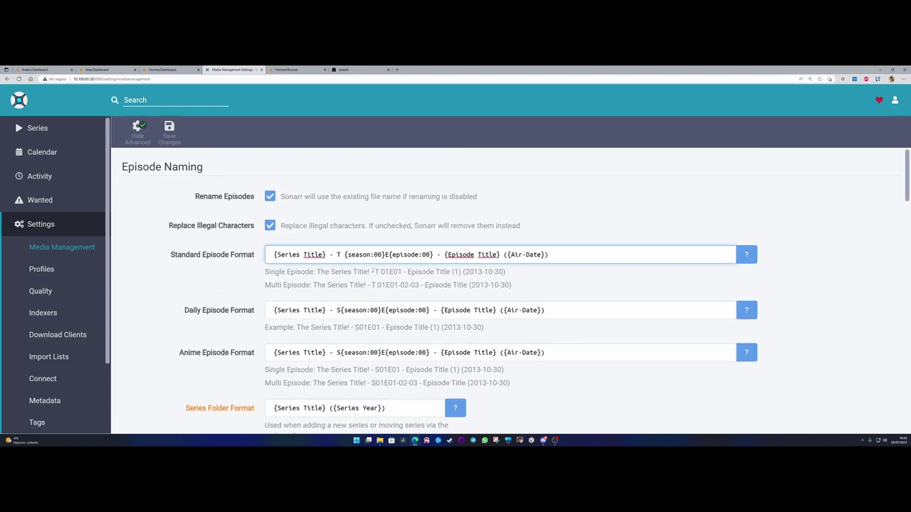
{"action": "key", "text": "BackSpace"}
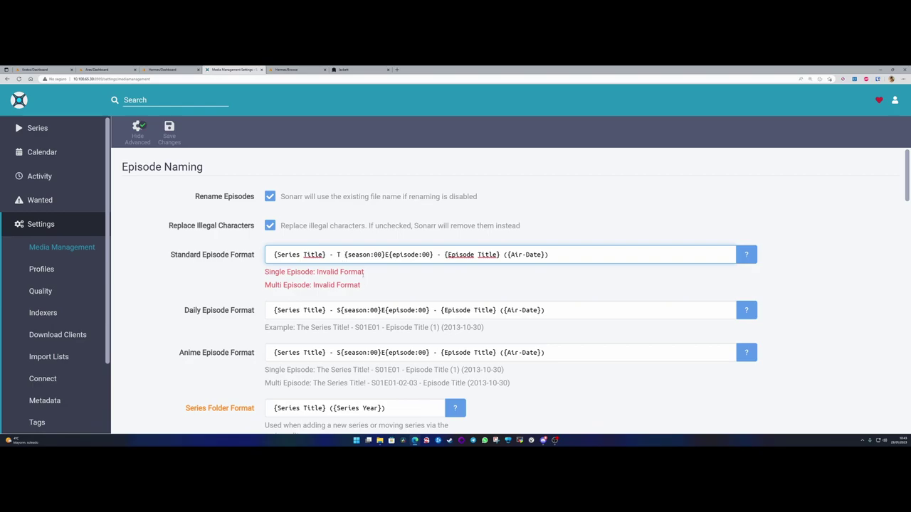
{"action": "left_click", "coordinate": [381, 272]}
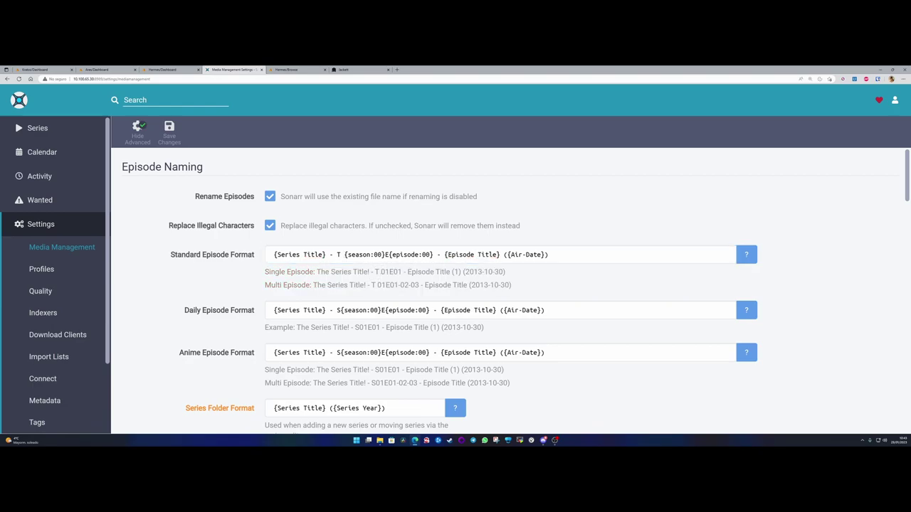
{"action": "left_click", "coordinate": [344, 254]}
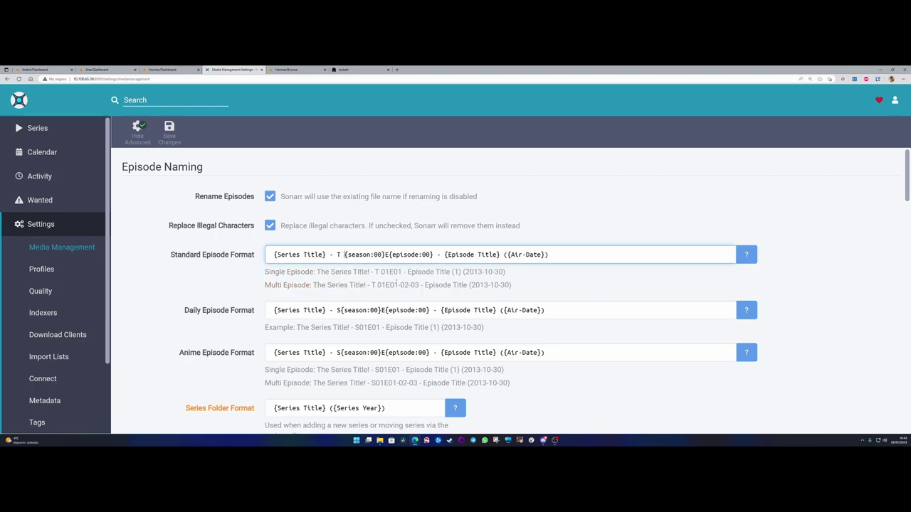
{"action": "key", "text": "BackSpace"}
{"action": "key", "text": "BackSpace"}
{"action": "type", "text": "S"}
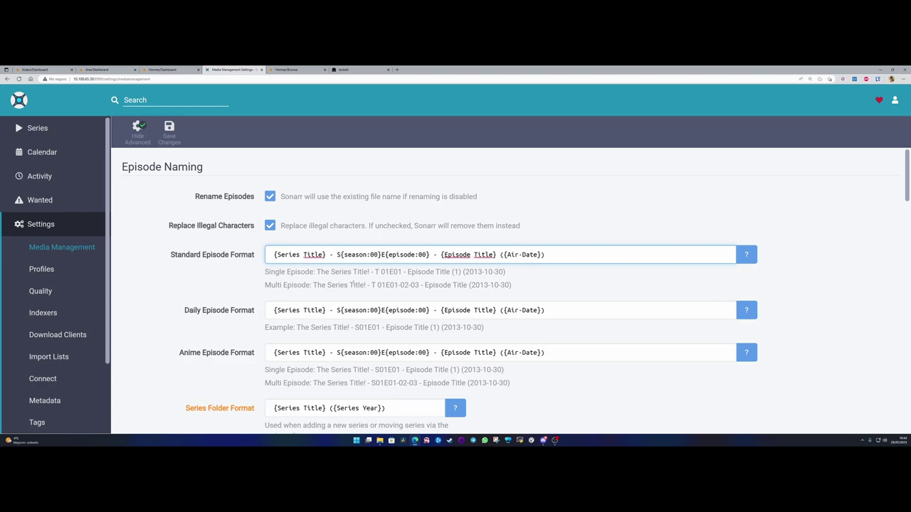
{"action": "scroll", "coordinate": [334, 288], "scroll_direction": "down", "scroll_amount": 5}
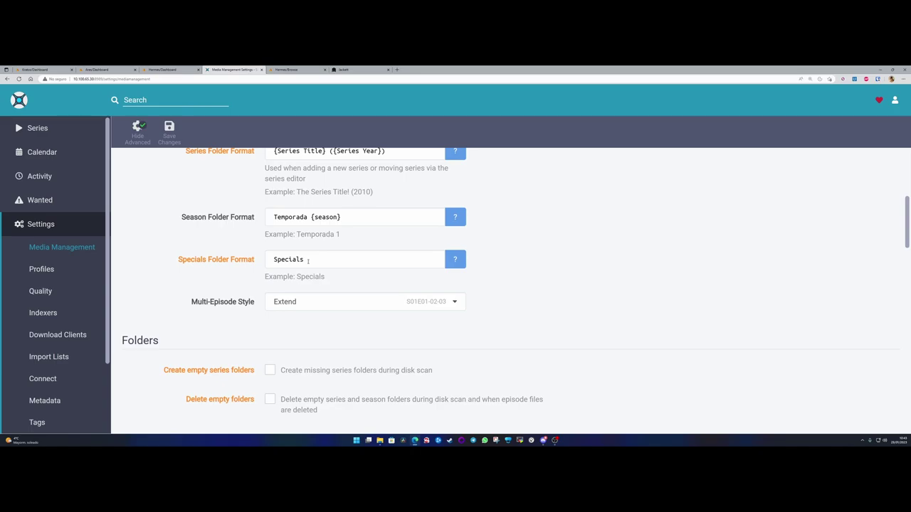
{"action": "left_click", "coordinate": [311, 260]}
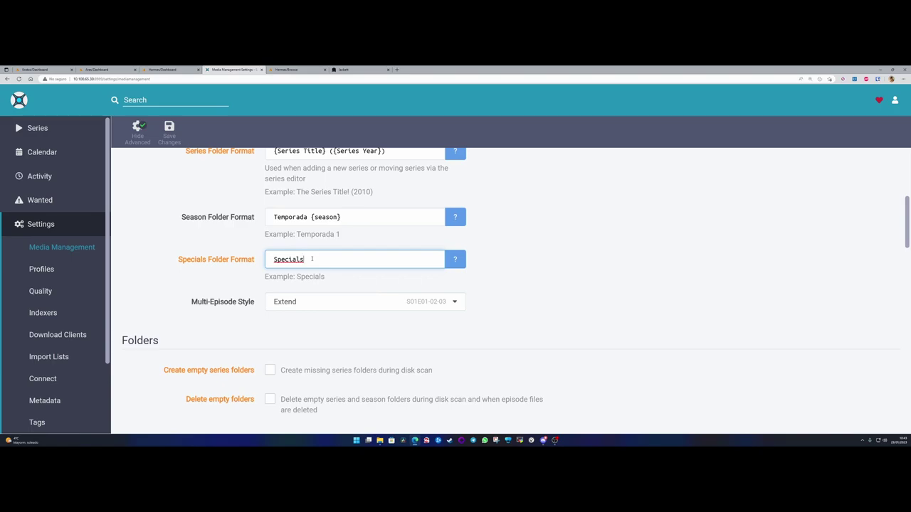
{"action": "left_click_drag", "start_coordinate": [307, 259], "coordinate": [260, 262]}
{"action": "left_click", "coordinate": [271, 259]}
{"action": "key", "text": "ctrl+a"}
{"action": "left_click", "coordinate": [312, 266]}
{"action": "left_click", "coordinate": [455, 259]}
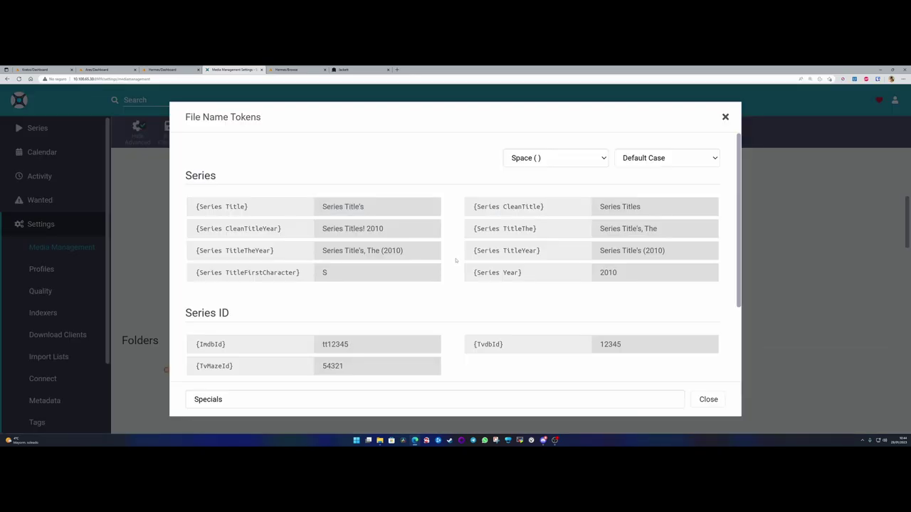
{"action": "scroll", "coordinate": [372, 253], "scroll_direction": "down", "scroll_amount": 2}
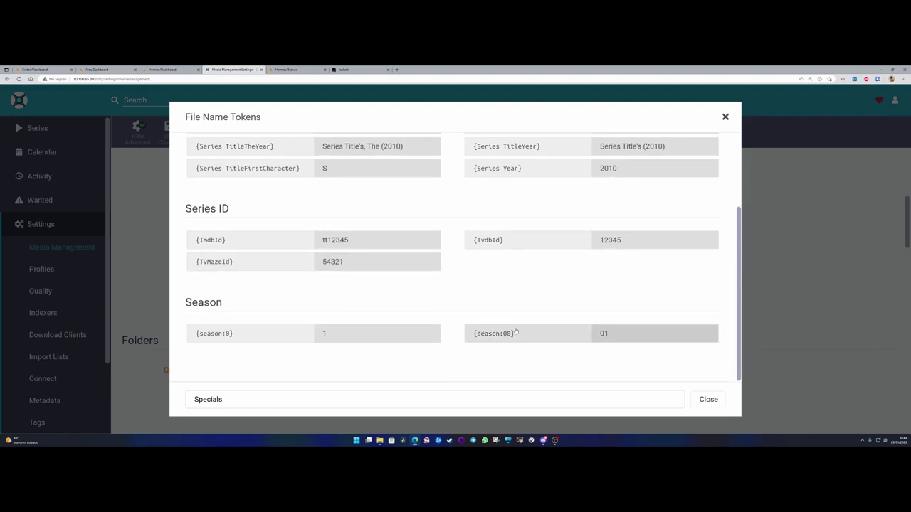
{"action": "scroll", "coordinate": [541, 338], "scroll_direction": "up", "scroll_amount": 1}
{"action": "scroll", "coordinate": [331, 318], "scroll_direction": "up", "scroll_amount": 2}
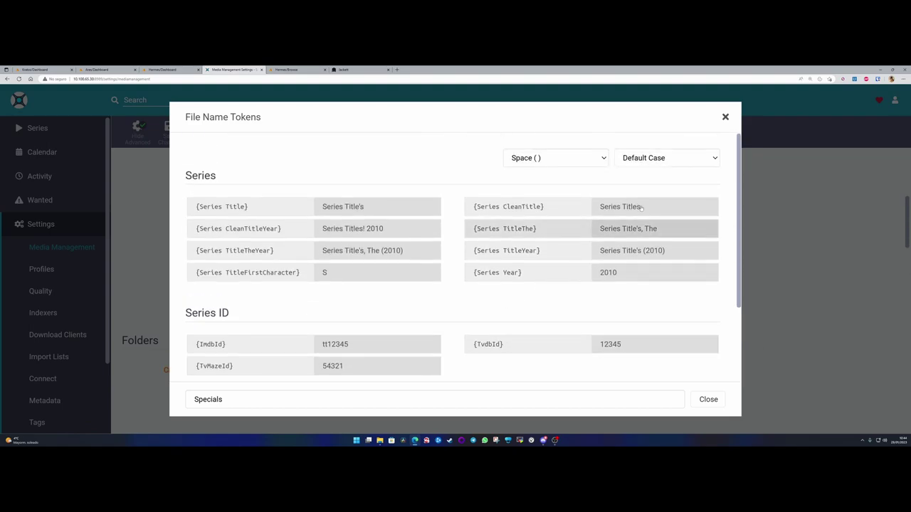
{"action": "left_click", "coordinate": [725, 116]}
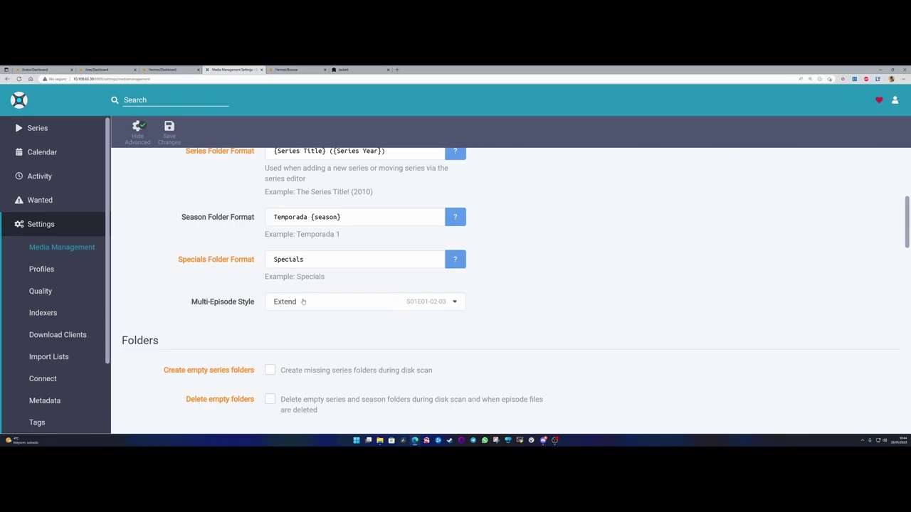
{"action": "left_click", "coordinate": [303, 301]}
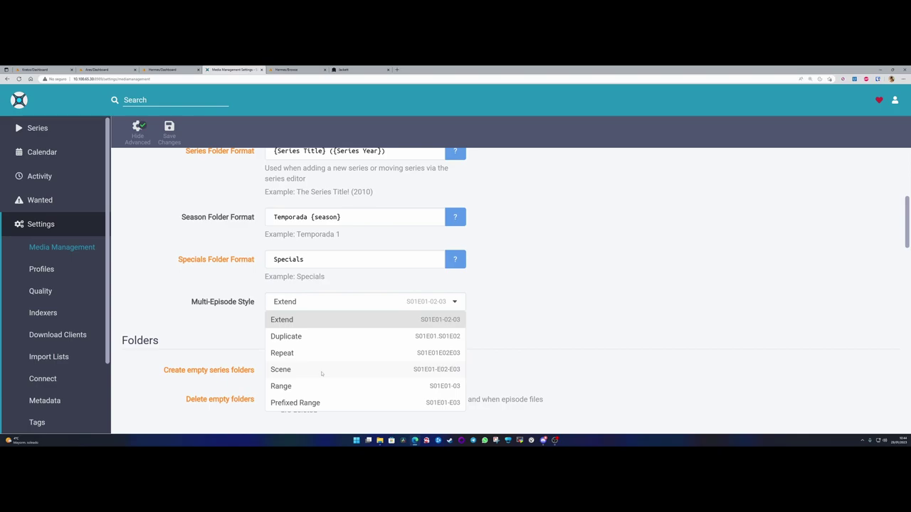
{"action": "left_click", "coordinate": [304, 320]}
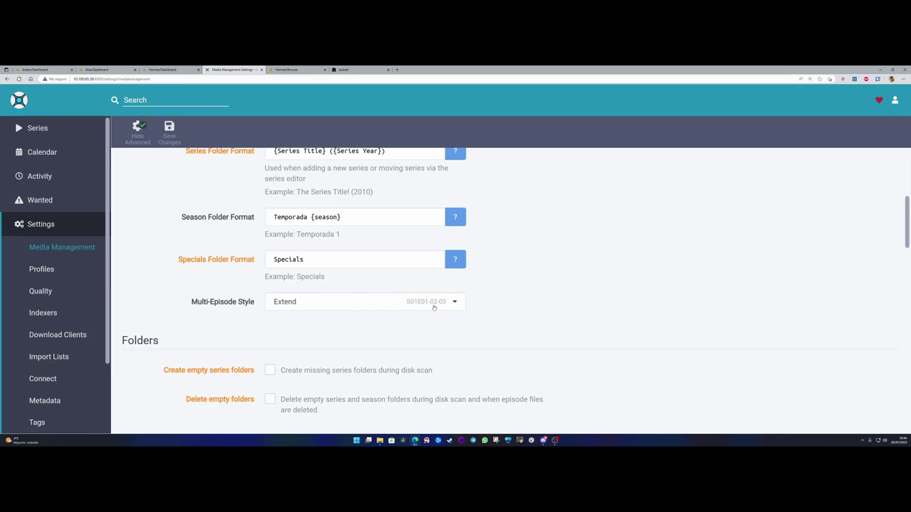
{"action": "left_click", "coordinate": [318, 302]}
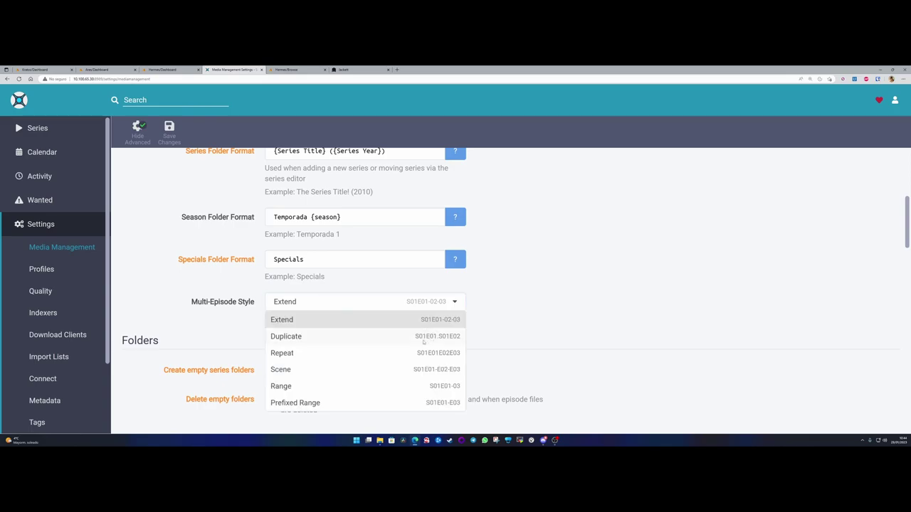
{"action": "left_click", "coordinate": [301, 337]}
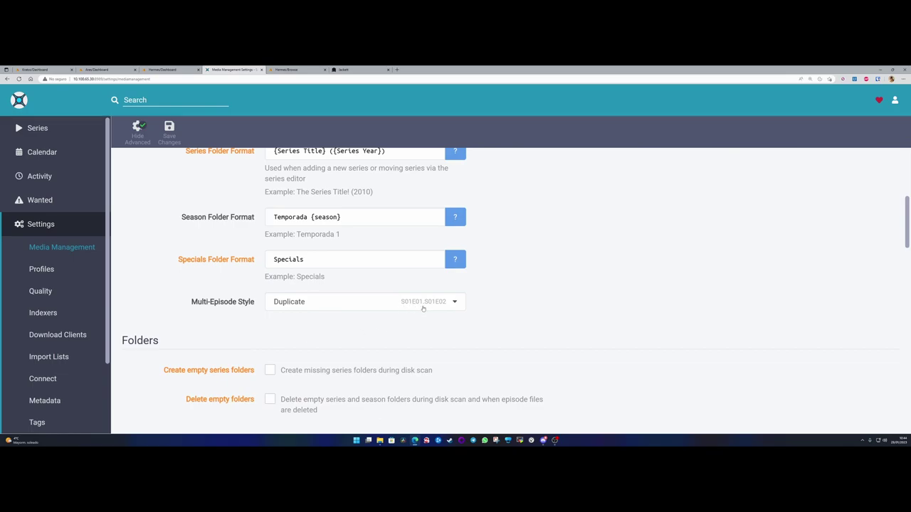
{"action": "left_click", "coordinate": [316, 304]}
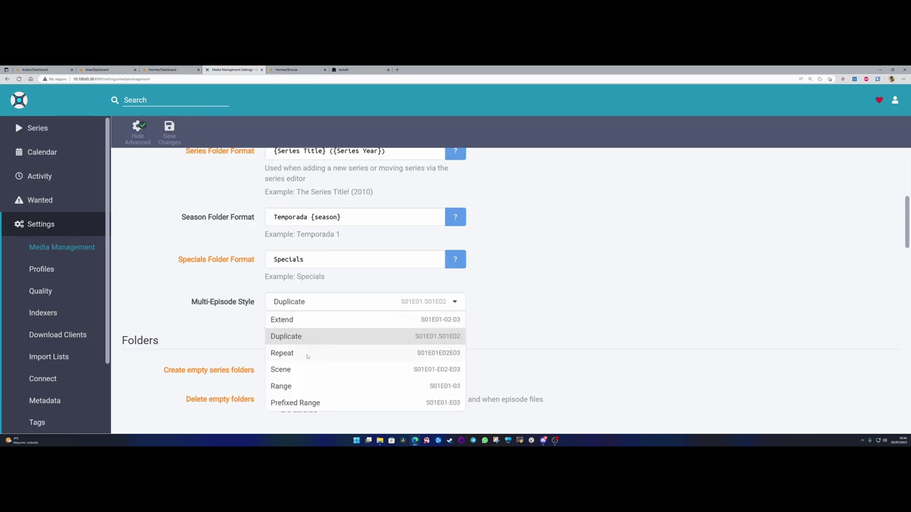
{"action": "left_click", "coordinate": [308, 354]}
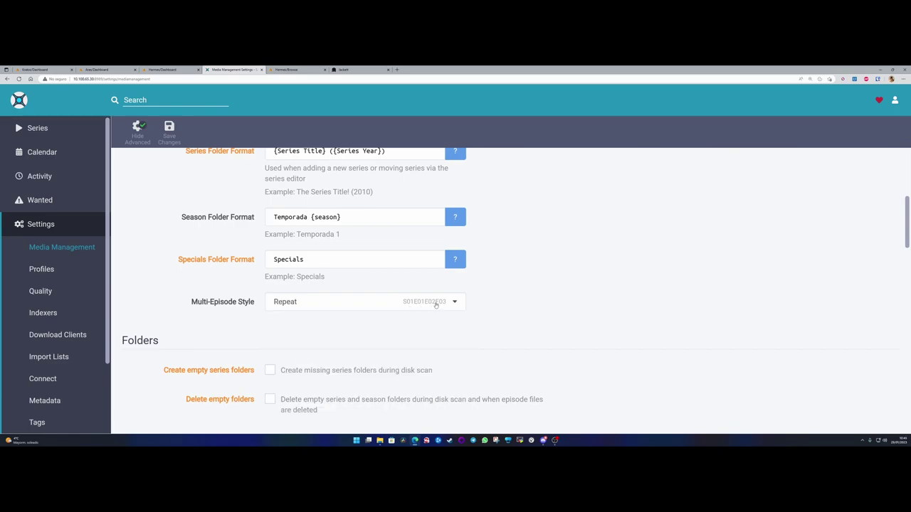
{"action": "left_click", "coordinate": [316, 303]}
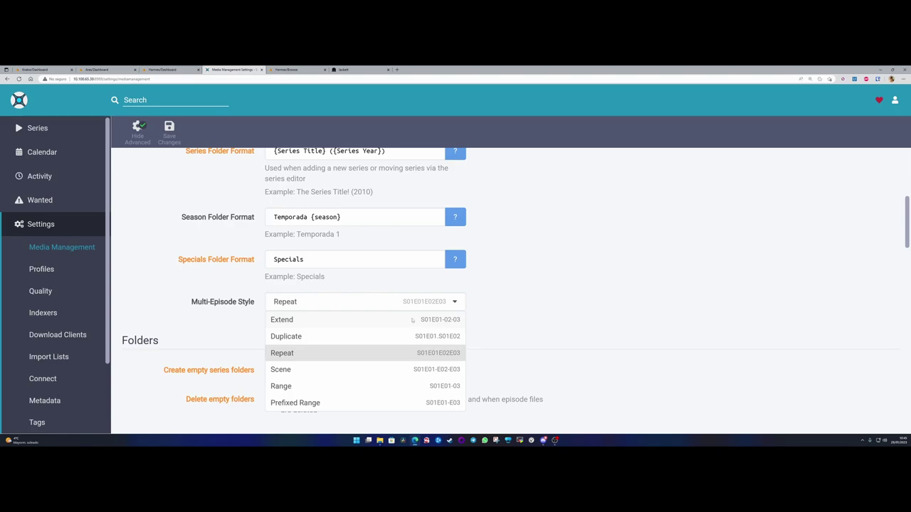
{"action": "left_click", "coordinate": [420, 320]}
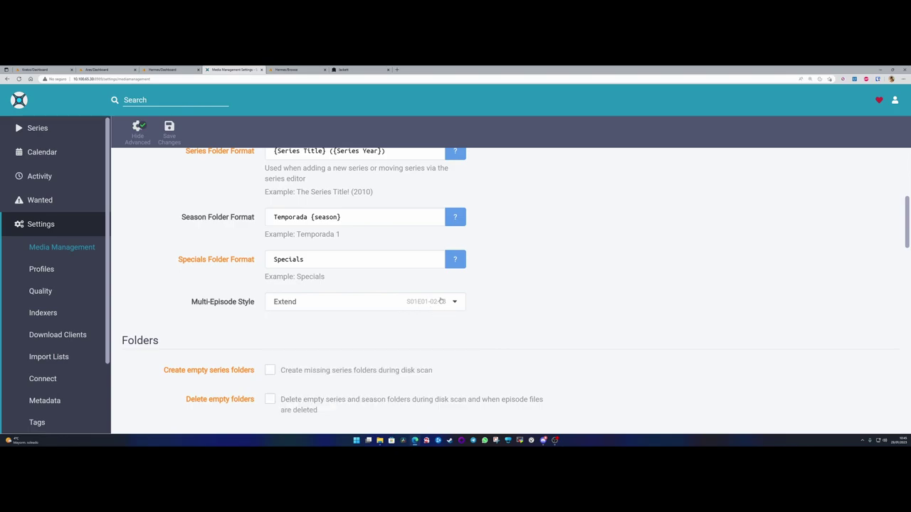
- Tick Create empty series folders in the Folders section
{"action": "scroll", "coordinate": [152, 341], "scroll_direction": "down", "scroll_amount": 2}
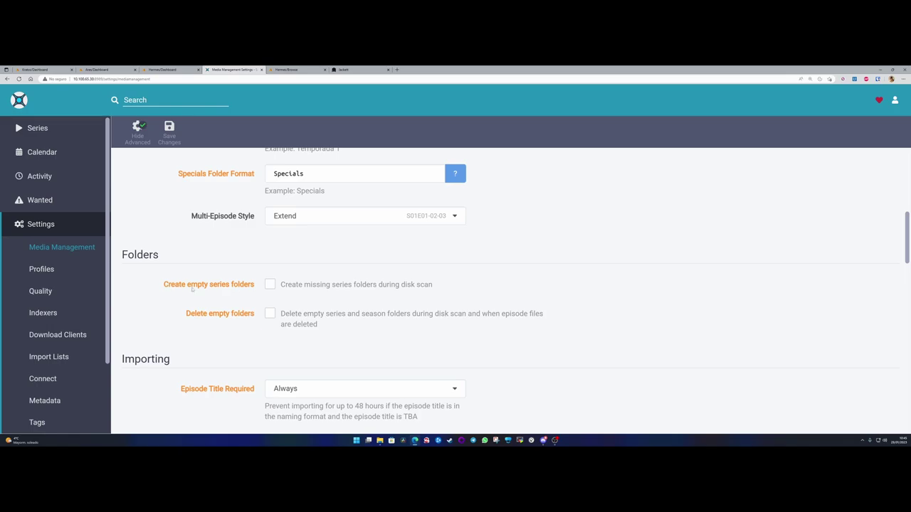
{"action": "left_click_drag", "start_coordinate": [163, 285], "coordinate": [255, 285]}
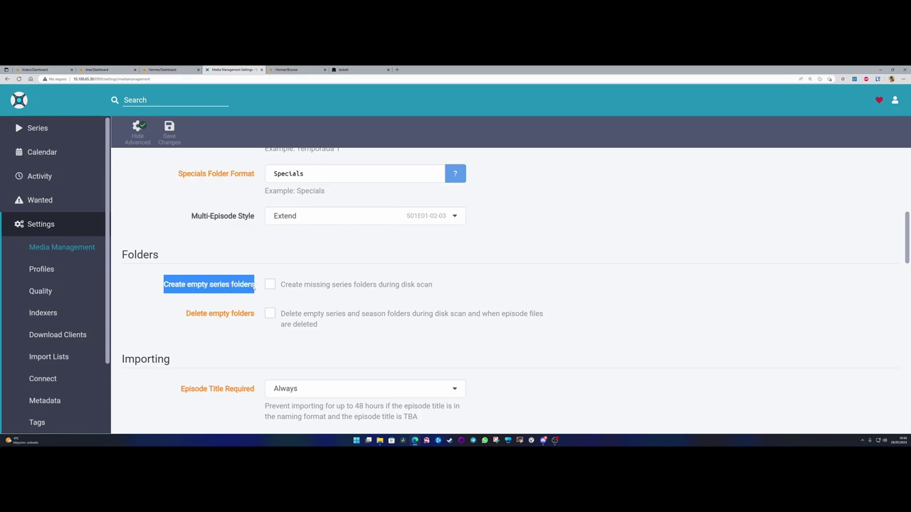
{"action": "left_click", "coordinate": [270, 287]}
{"action": "left_click", "coordinate": [257, 284]}
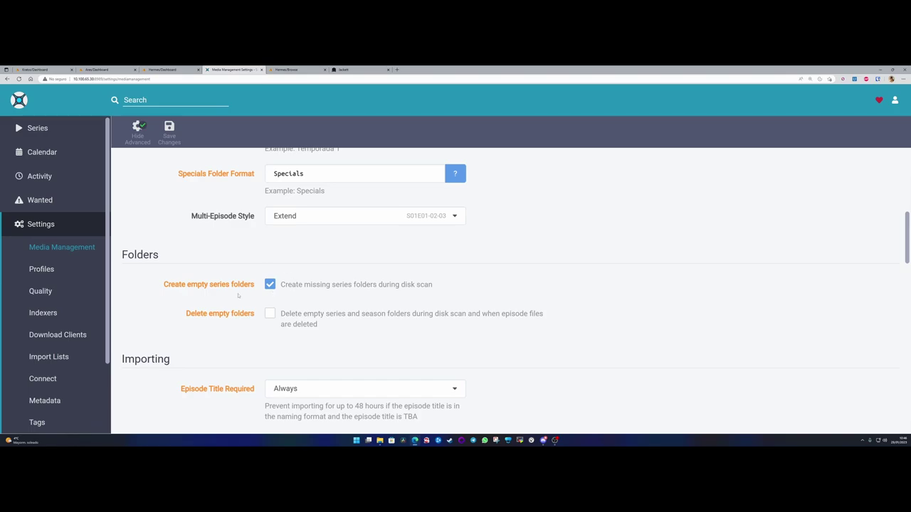
{"action": "scroll", "coordinate": [239, 298], "scroll_direction": "up", "scroll_amount": 5}
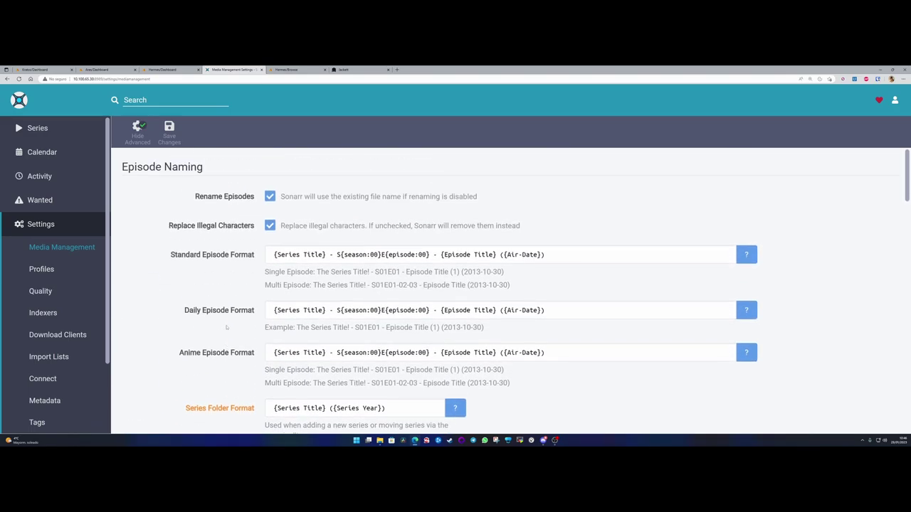
{"action": "scroll", "coordinate": [227, 328], "scroll_direction": "down", "scroll_amount": 7}
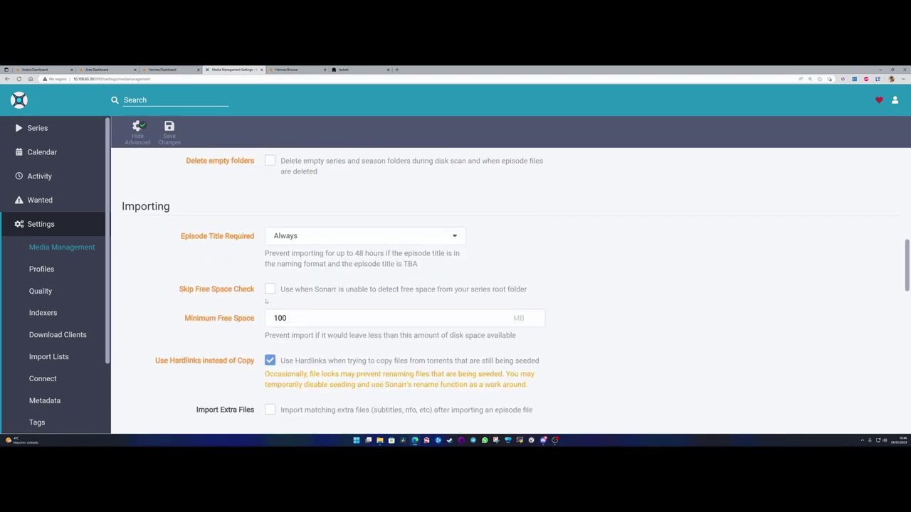
{"action": "scroll", "coordinate": [301, 288], "scroll_direction": "up", "scroll_amount": 2}
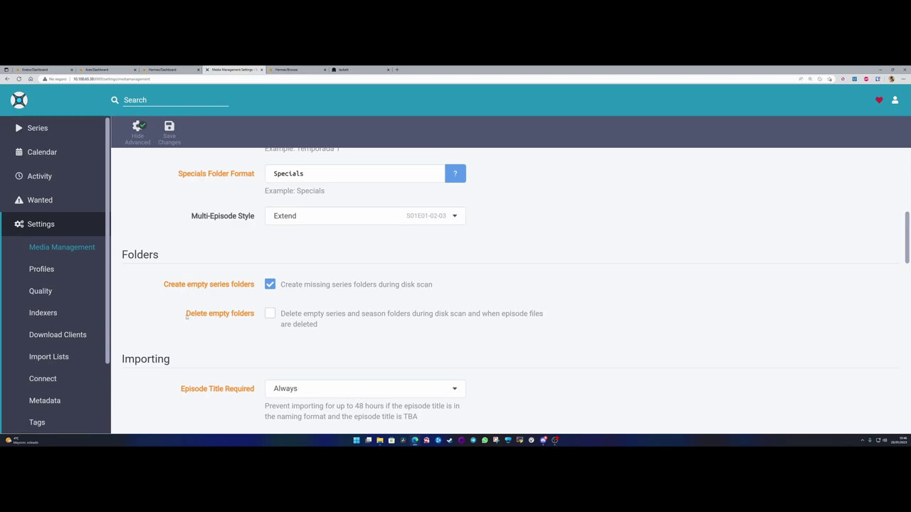
- Switch Create empty series folders off after toggling it a few times
{"action": "left_click_drag", "start_coordinate": [186, 317], "coordinate": [262, 314]}
{"action": "left_click", "coordinate": [263, 278]}
{"action": "left_click", "coordinate": [270, 284]}
{"action": "left_click", "coordinate": [271, 284]}
{"action": "left_click", "coordinate": [271, 284]}
{"action": "left_click_drag", "start_coordinate": [185, 315], "coordinate": [255, 321]}
{"action": "left_click", "coordinate": [256, 320]}
- Toggle Delete empty folders and Create empty series folders, leaving both unchecked
{"action": "left_click", "coordinate": [270, 314]}
{"action": "left_click", "coordinate": [425, 285]}
{"action": "left_click", "coordinate": [407, 311]}
{"action": "left_click", "coordinate": [270, 286]}
{"action": "left_click", "coordinate": [270, 314]}
{"action": "left_click", "coordinate": [270, 314]}
{"action": "left_click", "coordinate": [271, 284]}
{"action": "left_click", "coordinate": [270, 284]}
{"action": "scroll", "coordinate": [261, 316], "scroll_direction": "down", "scroll_amount": 3}
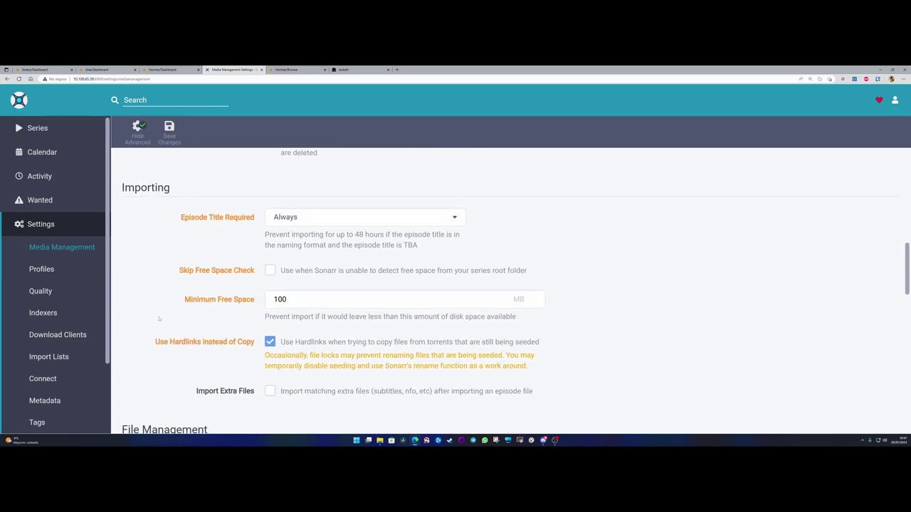
{"action": "left_click_drag", "start_coordinate": [121, 188], "coordinate": [187, 191]}
{"action": "left_click", "coordinate": [188, 192]}
{"action": "left_click", "coordinate": [396, 218]}
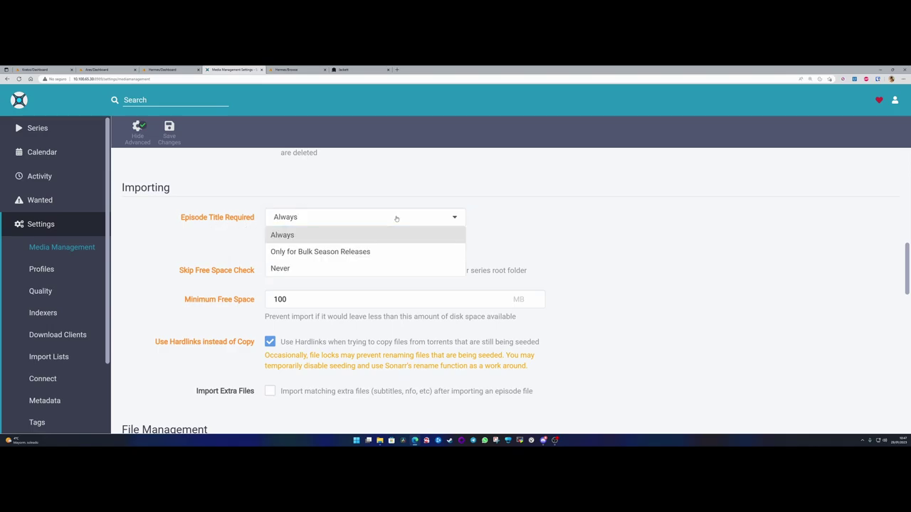
{"action": "left_click", "coordinate": [396, 218]}
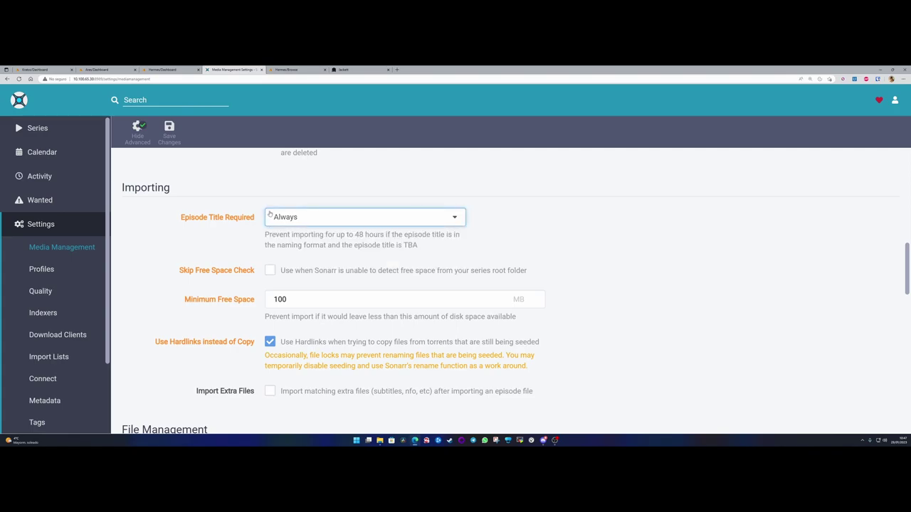
{"action": "left_click", "coordinate": [306, 218]}
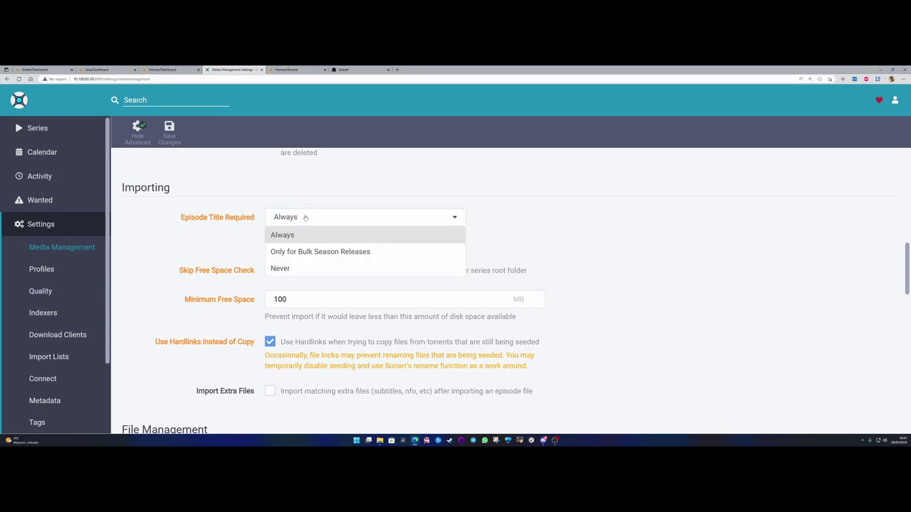
{"action": "left_click", "coordinate": [233, 222]}
{"action": "left_click_drag", "start_coordinate": [184, 217], "coordinate": [265, 223]}
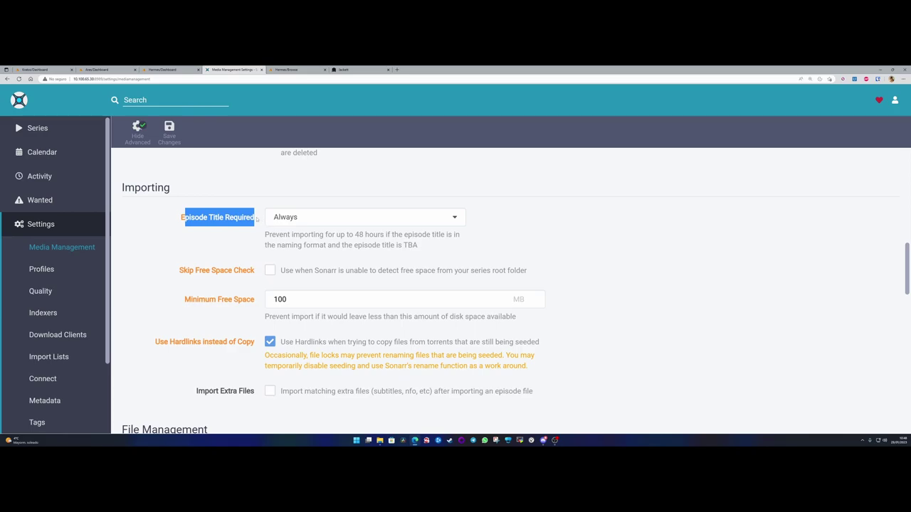
{"action": "left_click", "coordinate": [228, 219]}
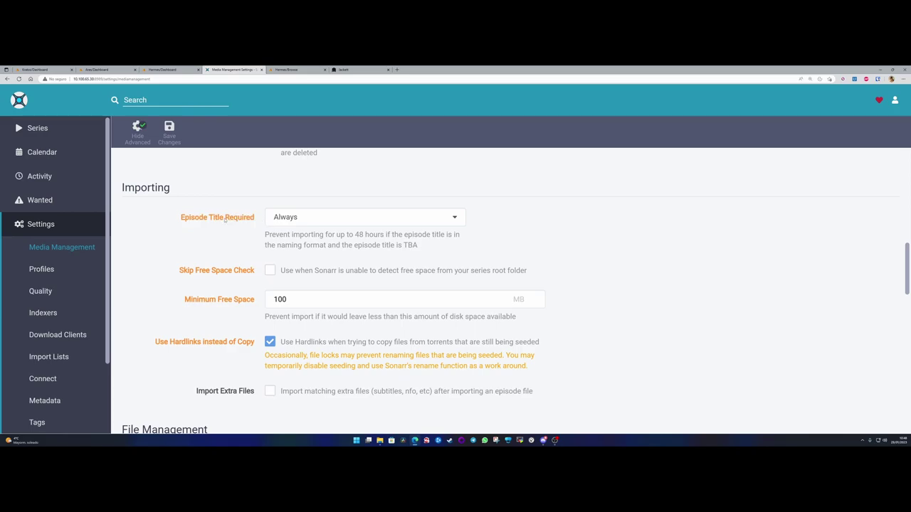
{"action": "left_click", "coordinate": [304, 218]}
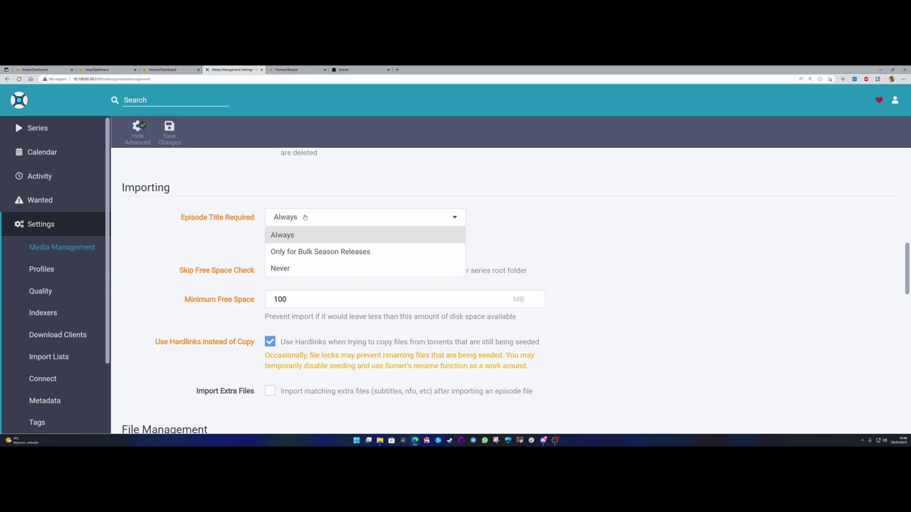
{"action": "left_click", "coordinate": [305, 217]}
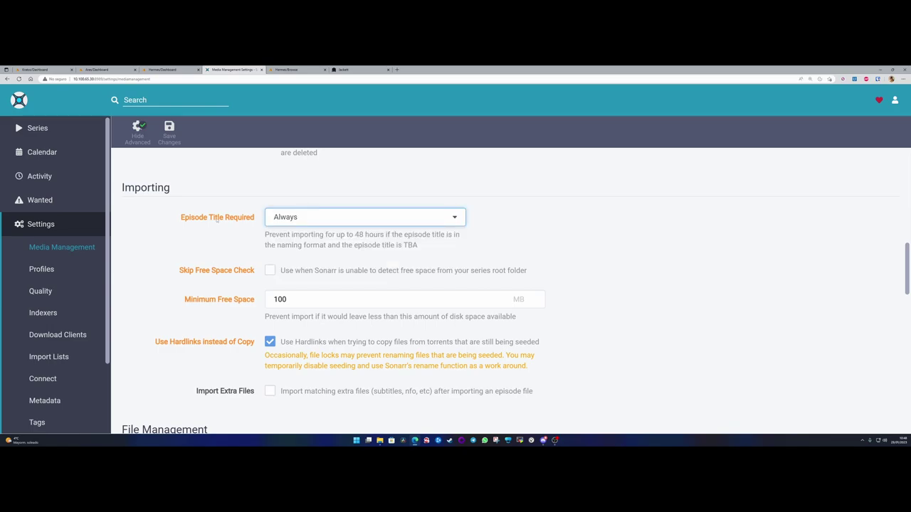
{"action": "left_click", "coordinate": [307, 217]}
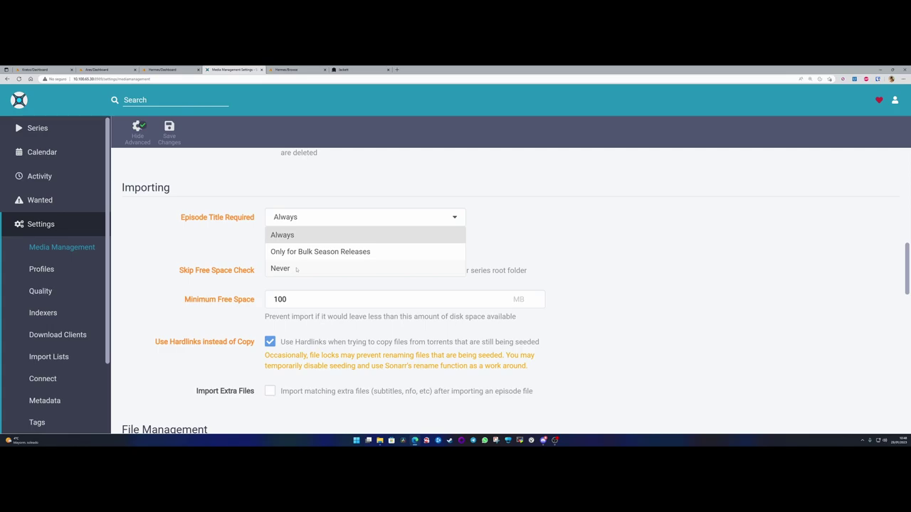
{"action": "left_click", "coordinate": [173, 218]}
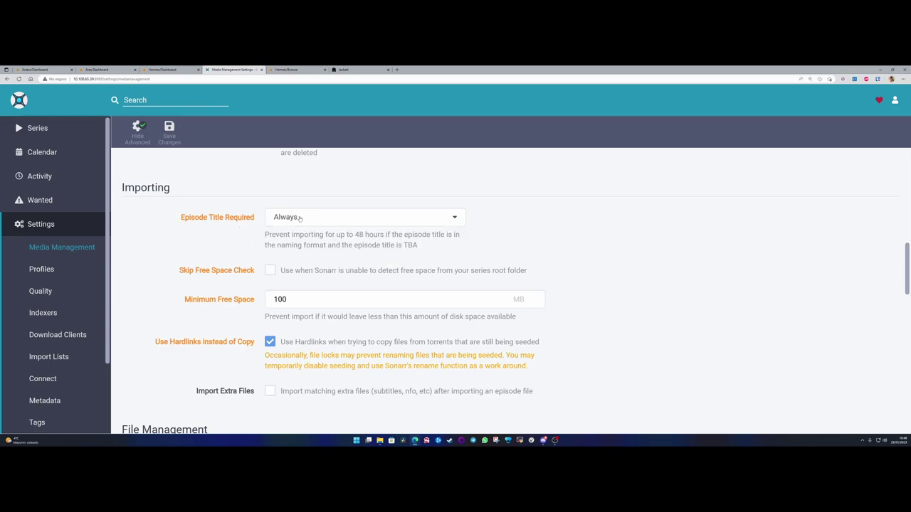
{"action": "left_click", "coordinate": [300, 217]}
{"action": "left_click", "coordinate": [286, 268]}
{"action": "left_click", "coordinate": [300, 218]}
{"action": "left_click", "coordinate": [291, 236]}
{"action": "left_click_drag", "start_coordinate": [179, 270], "coordinate": [255, 272]}
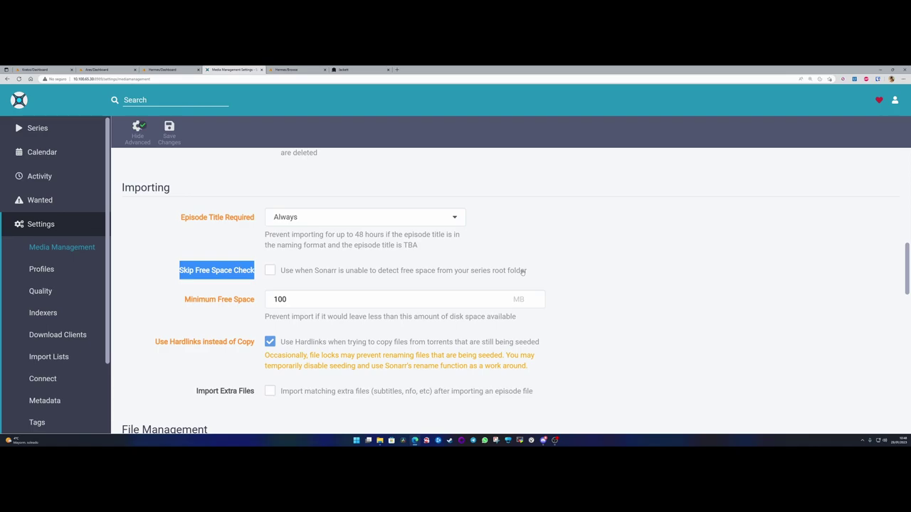
{"action": "left_click", "coordinate": [176, 272]}
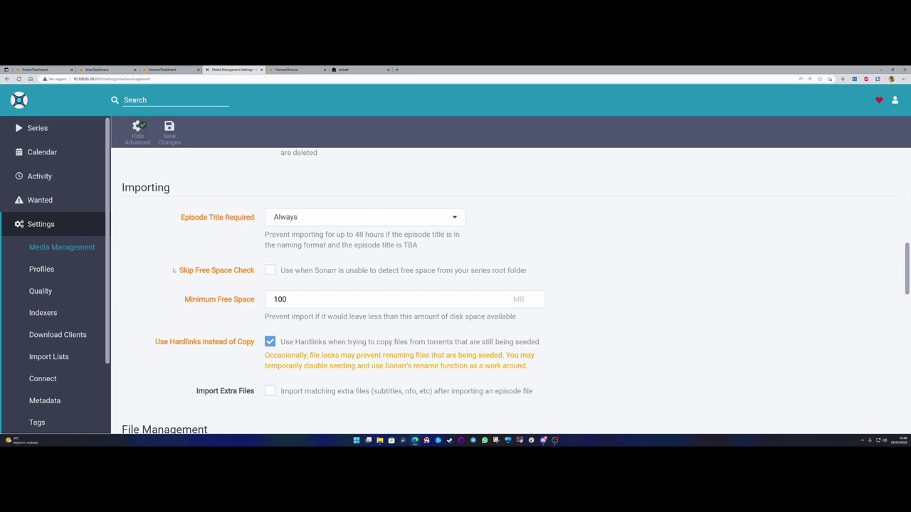
{"action": "left_click_drag", "start_coordinate": [174, 271], "coordinate": [256, 272]}
{"action": "left_click", "coordinate": [244, 275]}
{"action": "left_click_drag", "start_coordinate": [265, 316], "coordinate": [527, 319]}
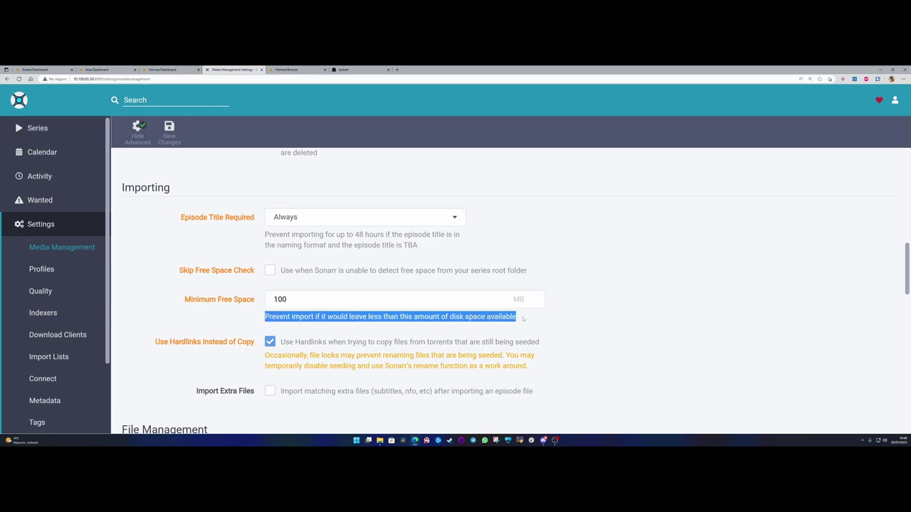
{"action": "left_click", "coordinate": [523, 319]}
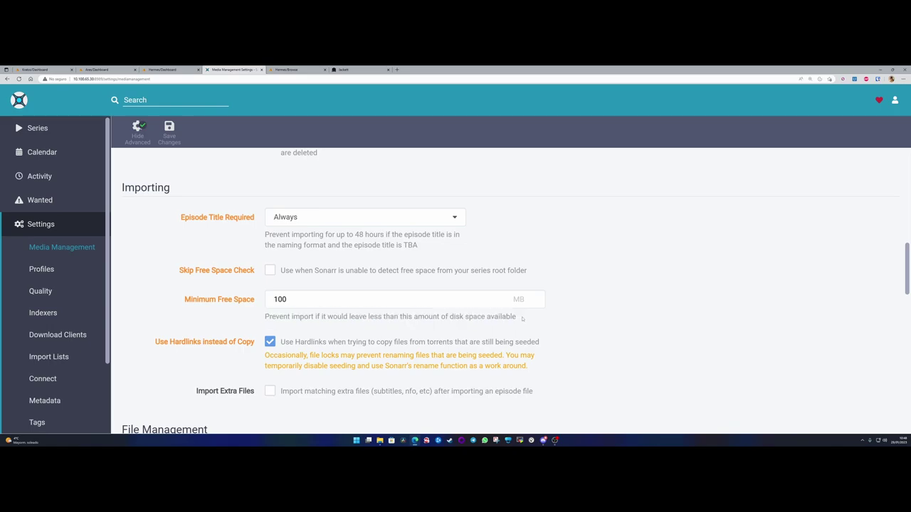
{"action": "left_click_drag", "start_coordinate": [270, 299], "coordinate": [287, 299]}
{"action": "left_click", "coordinate": [287, 299]}
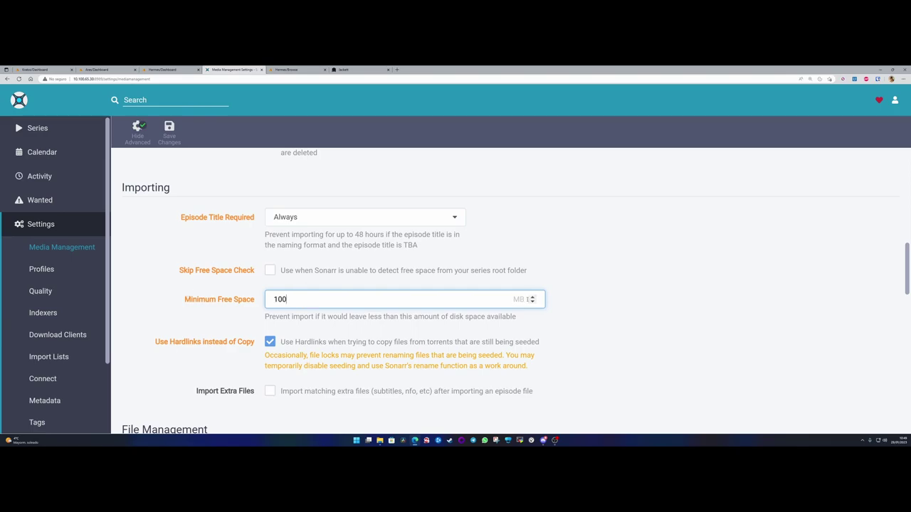
{"action": "double_click", "coordinate": [289, 301]}
{"action": "type", "text": "5"}
{"action": "key", "text": "ctrl+a"}
{"action": "left_click", "coordinate": [280, 299]}
{"action": "type", "text": "000"}
{"action": "left_click", "coordinate": [206, 312]}
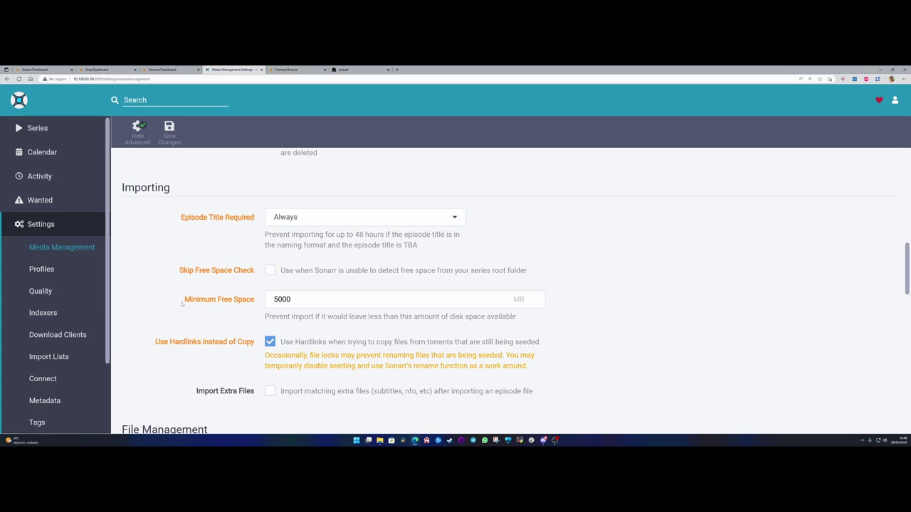
{"action": "left_click_drag", "start_coordinate": [184, 300], "coordinate": [255, 300]}
{"action": "left_click", "coordinate": [270, 301]}
{"action": "left_click_drag", "start_coordinate": [198, 301], "coordinate": [264, 302]}
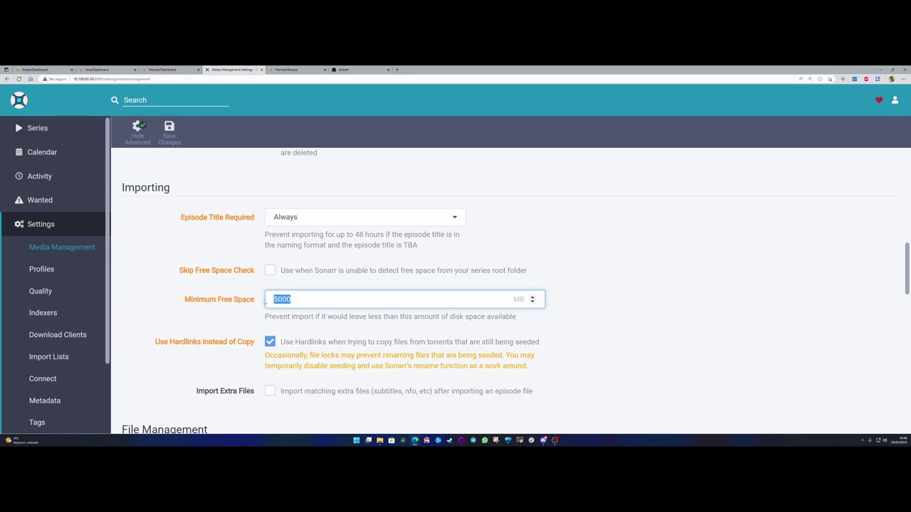
{"action": "type", "text": "100"}
{"action": "left_click", "coordinate": [232, 306]}
{"action": "scroll", "coordinate": [198, 333], "scroll_direction": "down", "scroll_amount": 2}
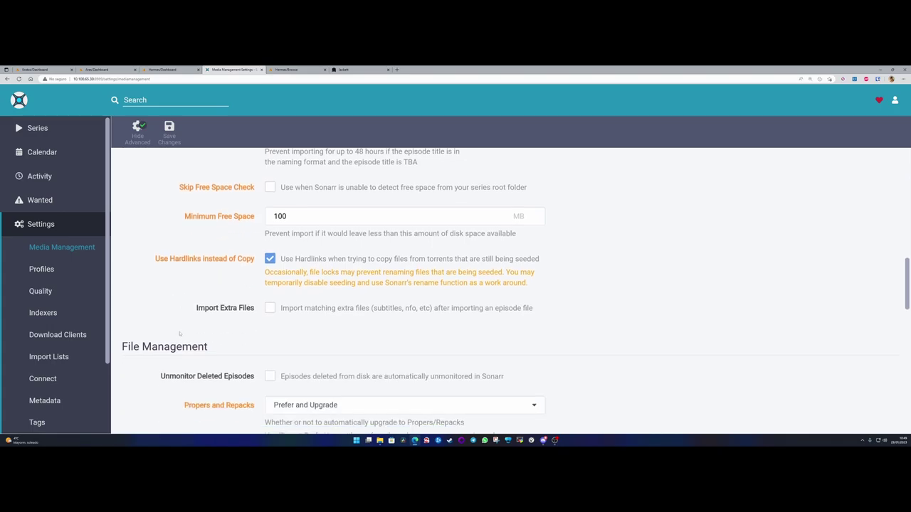
{"action": "left_click_drag", "start_coordinate": [155, 258], "coordinate": [256, 259]}
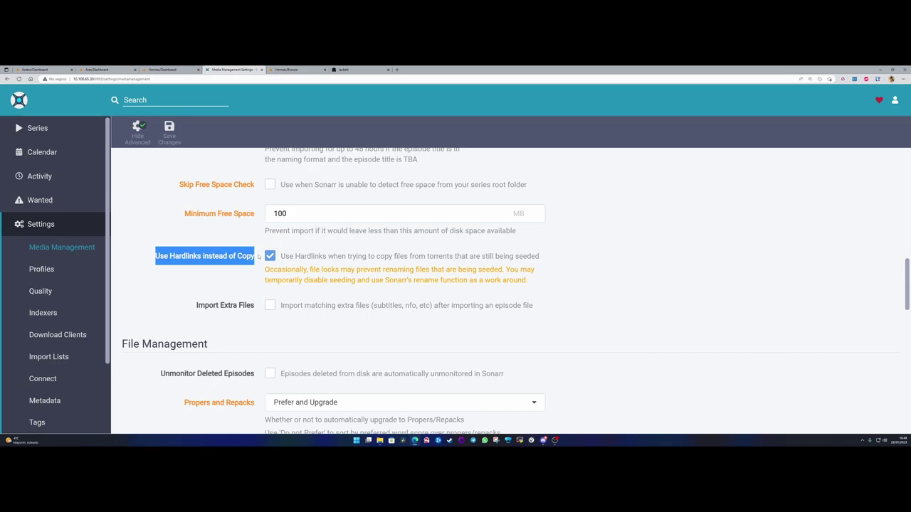
{"action": "key", "text": "ctrl+2"}
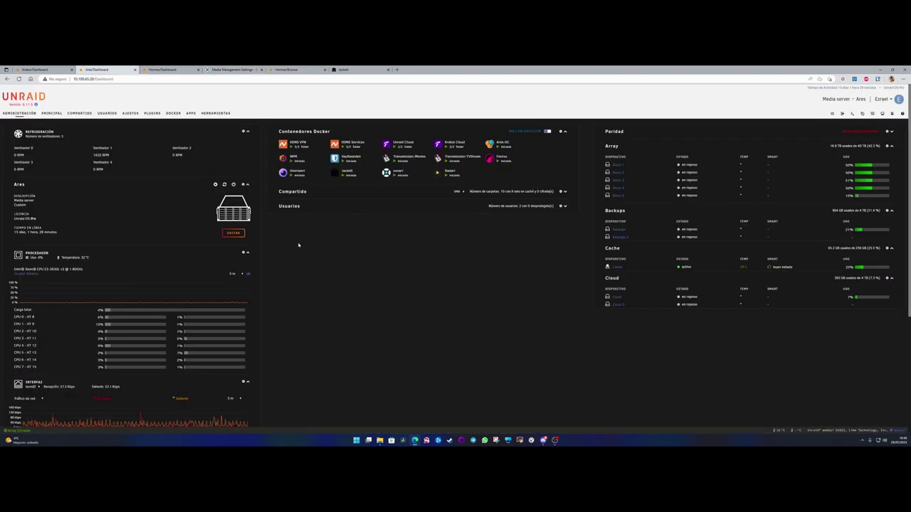
{"action": "left_click_drag", "start_coordinate": [688, 163], "coordinate": [689, 199]}
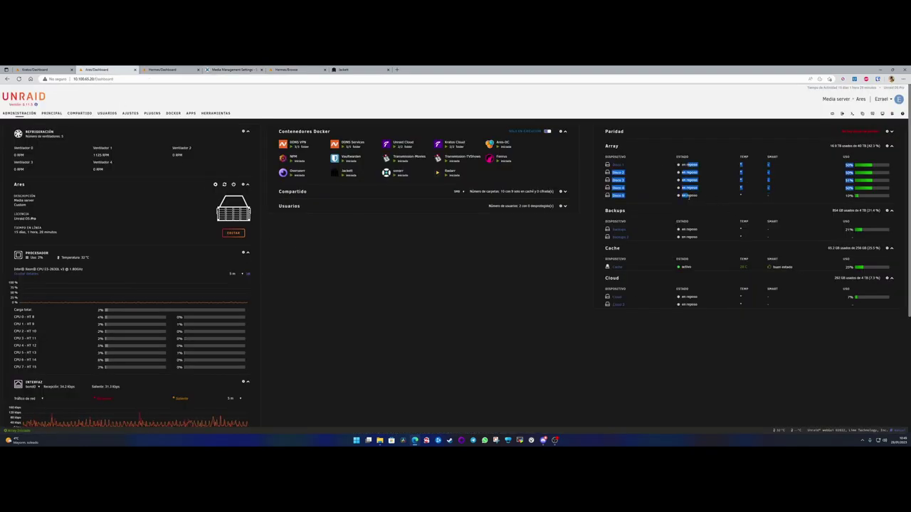
{"action": "left_click", "coordinate": [689, 195]}
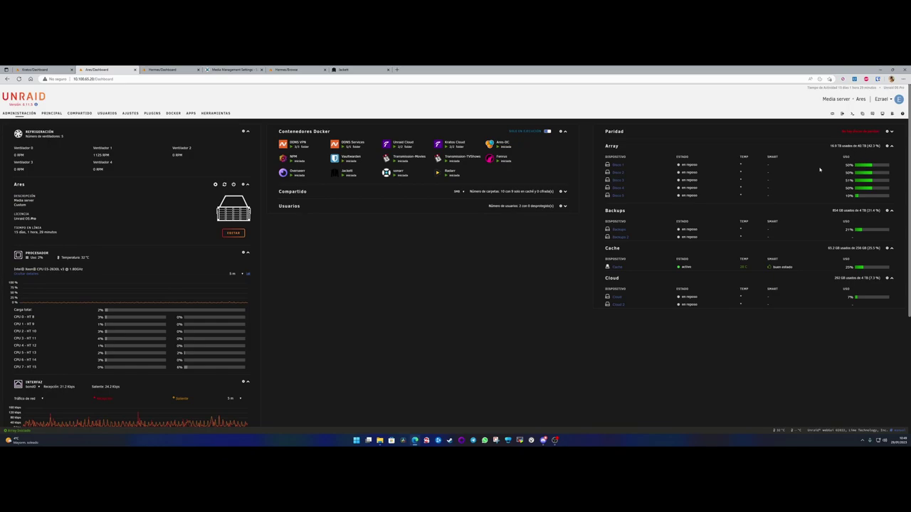
{"action": "left_click", "coordinate": [57, 69]}
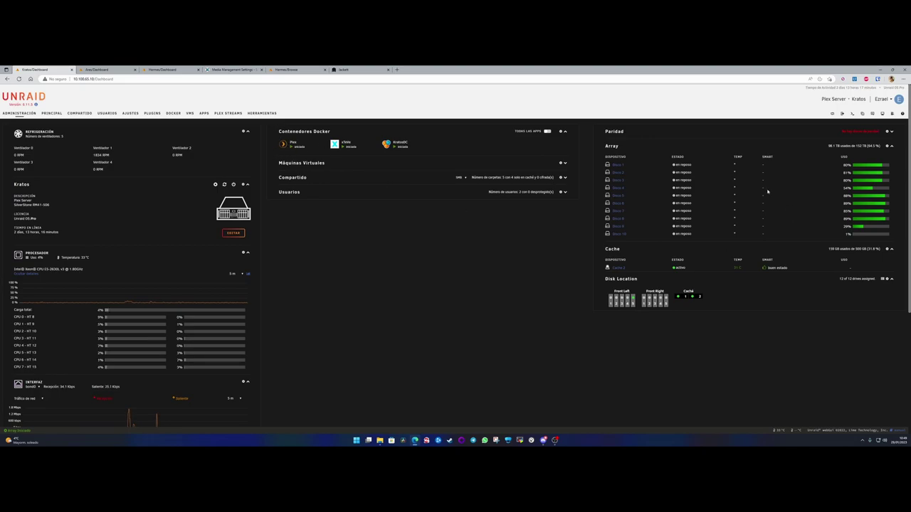
{"action": "left_click_drag", "start_coordinate": [678, 168], "coordinate": [689, 235]}
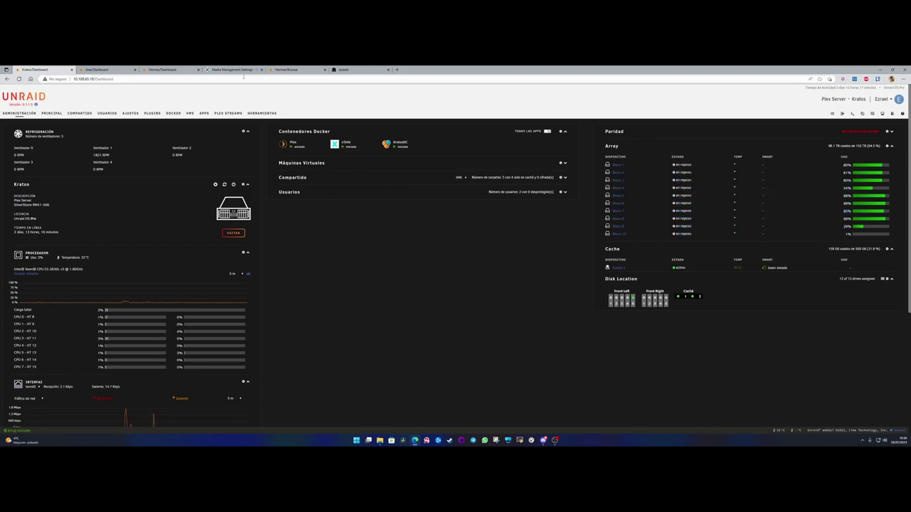
{"action": "left_click", "coordinate": [359, 70]}
{"action": "left_click", "coordinate": [235, 70]}
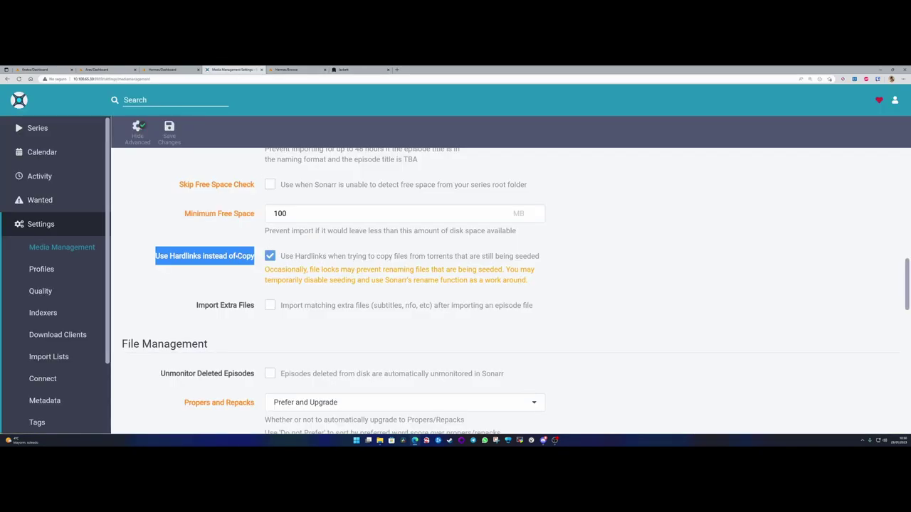
- Uncheck Use Hardlinks instead of Copy
{"action": "left_click", "coordinate": [234, 257]}
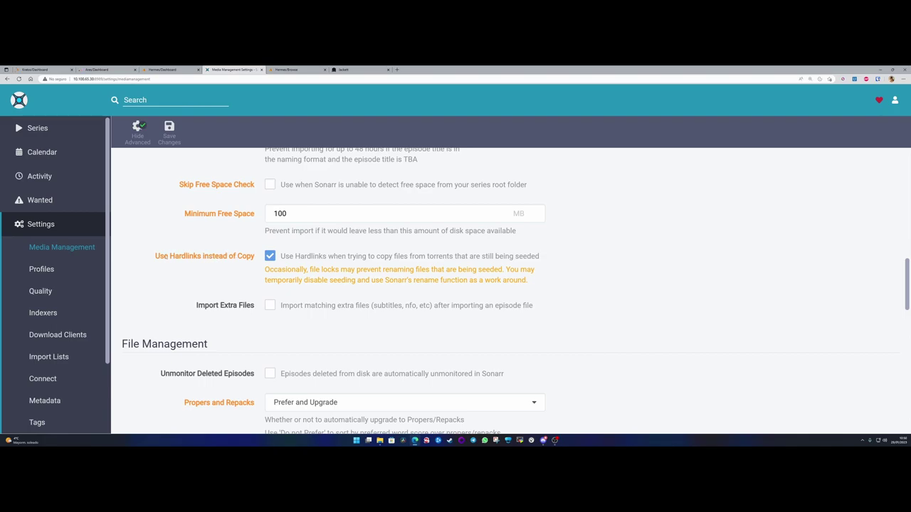
{"action": "left_click_drag", "start_coordinate": [155, 257], "coordinate": [254, 259]}
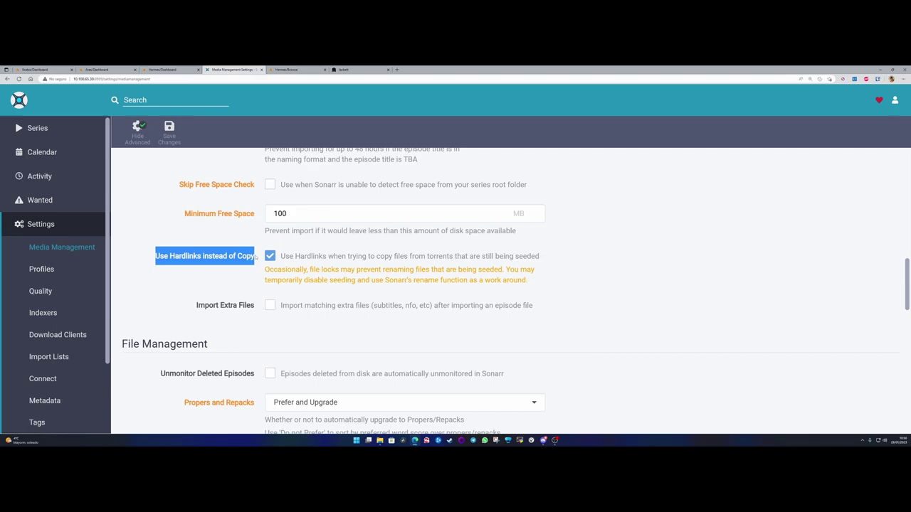
{"action": "left_click", "coordinate": [258, 259]}
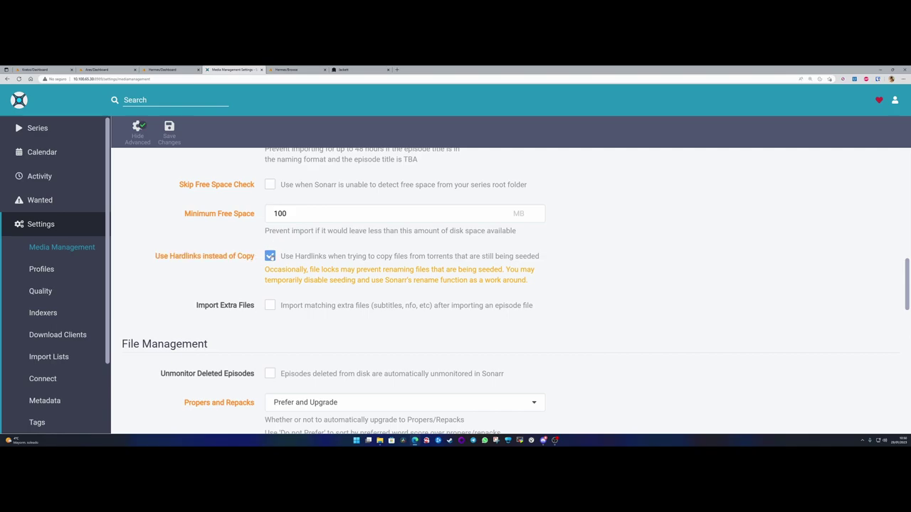
{"action": "left_click", "coordinate": [271, 257]}
- Enable Import Extra Files, review the srt extension list, then switch it back off
{"action": "left_click", "coordinate": [270, 305]}
{"action": "left_click", "coordinate": [276, 267]}
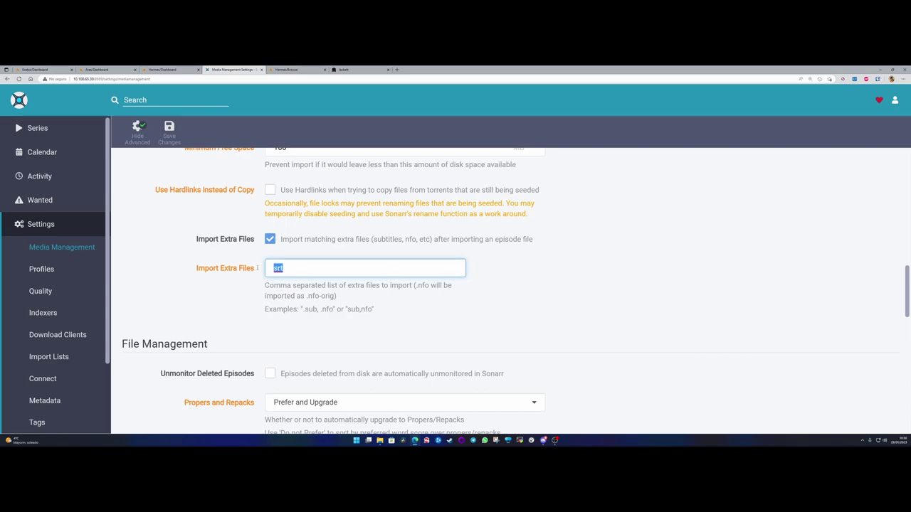
{"action": "left_click_drag", "start_coordinate": [214, 268], "coordinate": [267, 270]}
{"action": "left_click", "coordinate": [293, 268]}
{"action": "left_click_drag", "start_coordinate": [321, 309], "coordinate": [334, 309]}
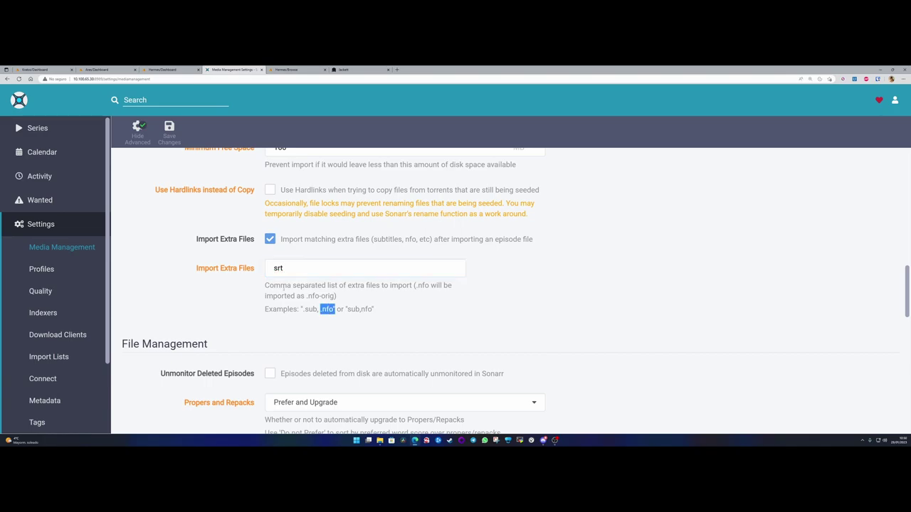
{"action": "left_click", "coordinate": [286, 268]}
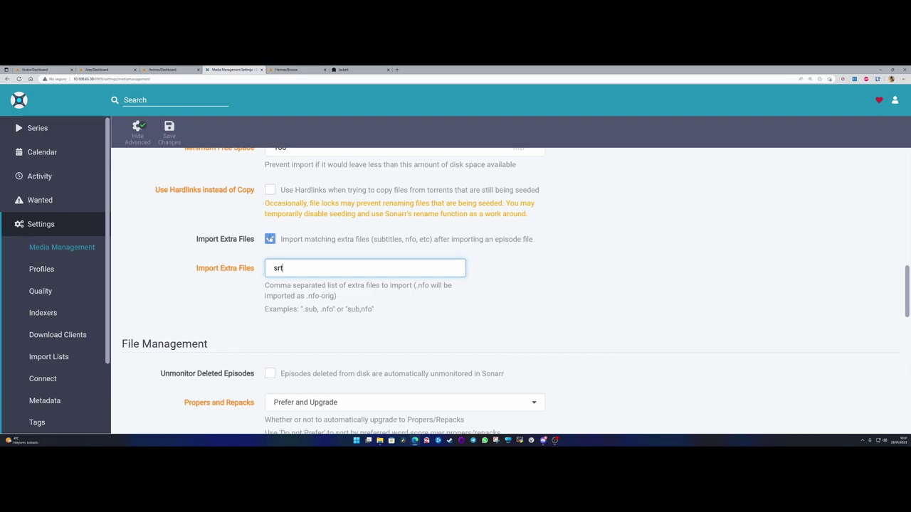
{"action": "left_click_drag", "start_coordinate": [292, 275], "coordinate": [256, 268]}
{"action": "left_click", "coordinate": [270, 240]}
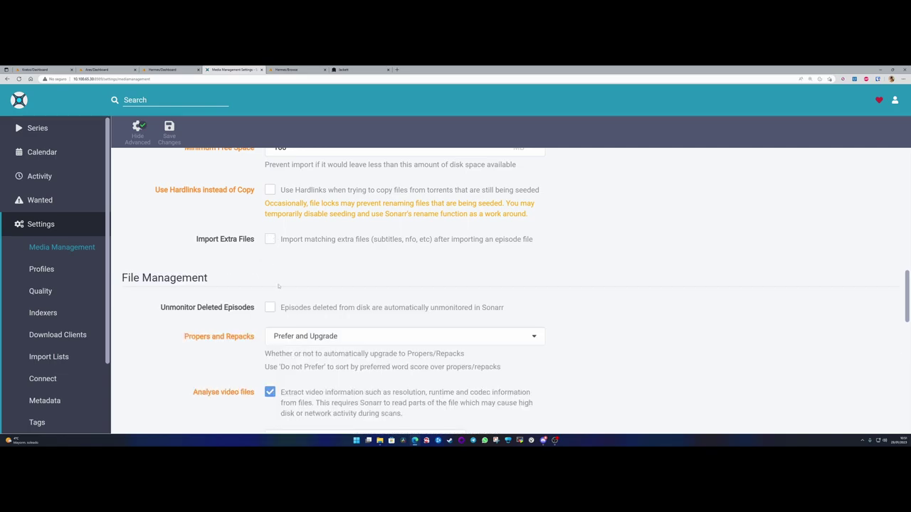
{"action": "scroll", "coordinate": [269, 258], "scroll_direction": "up", "scroll_amount": 10}
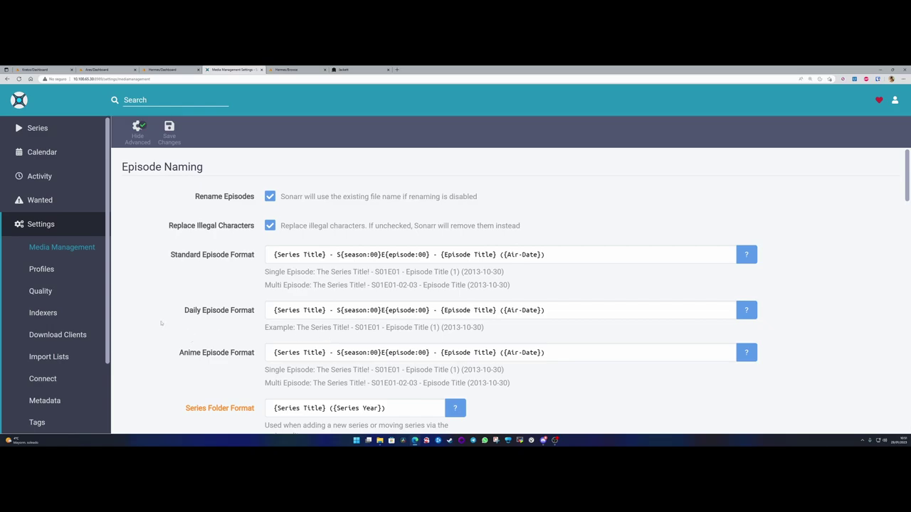
{"action": "scroll", "coordinate": [178, 320], "scroll_direction": "down", "scroll_amount": 10}
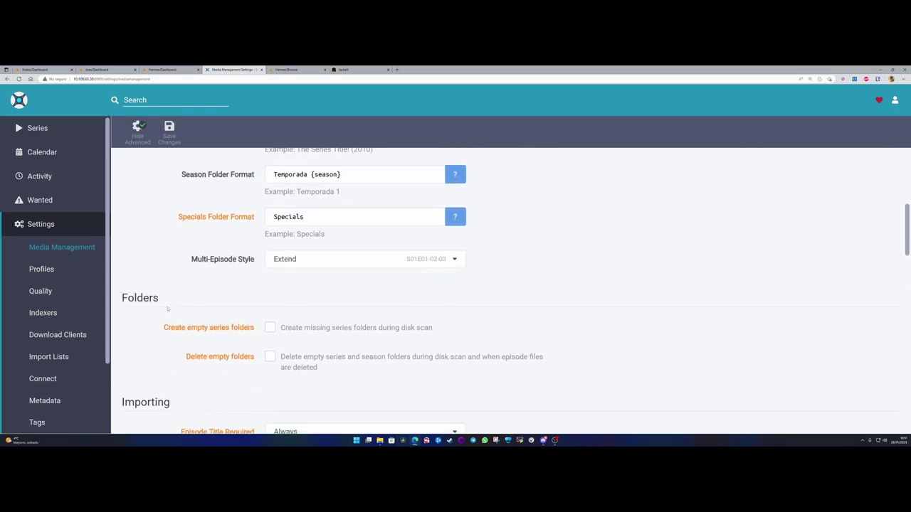
{"action": "scroll", "coordinate": [211, 324], "scroll_direction": "down", "scroll_amount": 2}
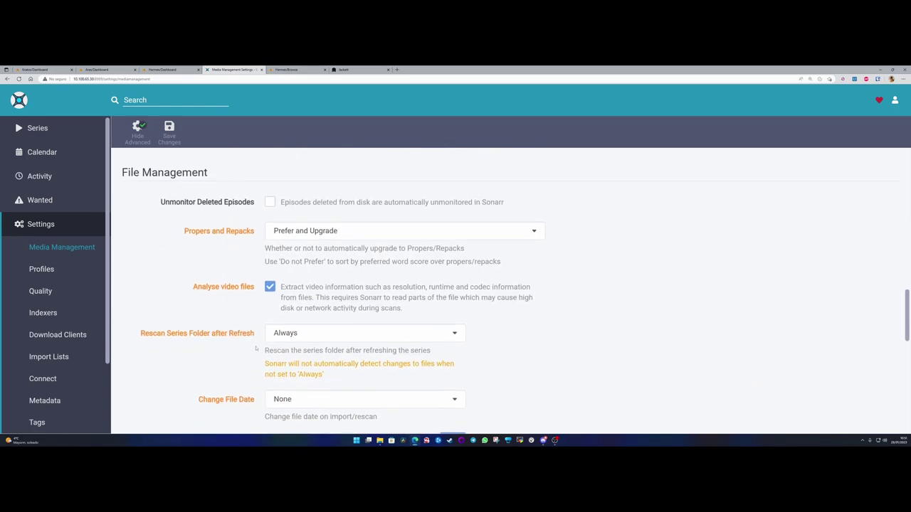
{"action": "scroll", "coordinate": [256, 348], "scroll_direction": "up", "scroll_amount": 4}
{"action": "scroll", "coordinate": [224, 336], "scroll_direction": "down", "scroll_amount": 1}
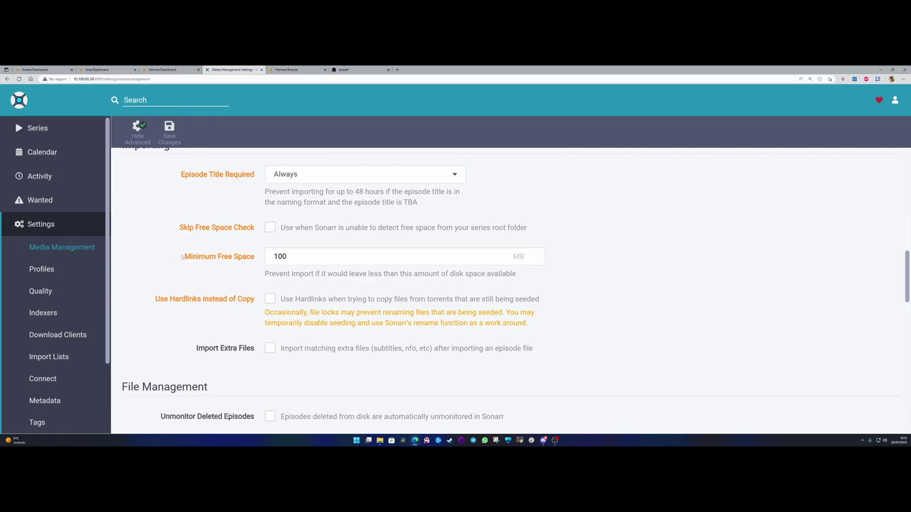
{"action": "left_click_drag", "start_coordinate": [189, 256], "coordinate": [257, 258]}
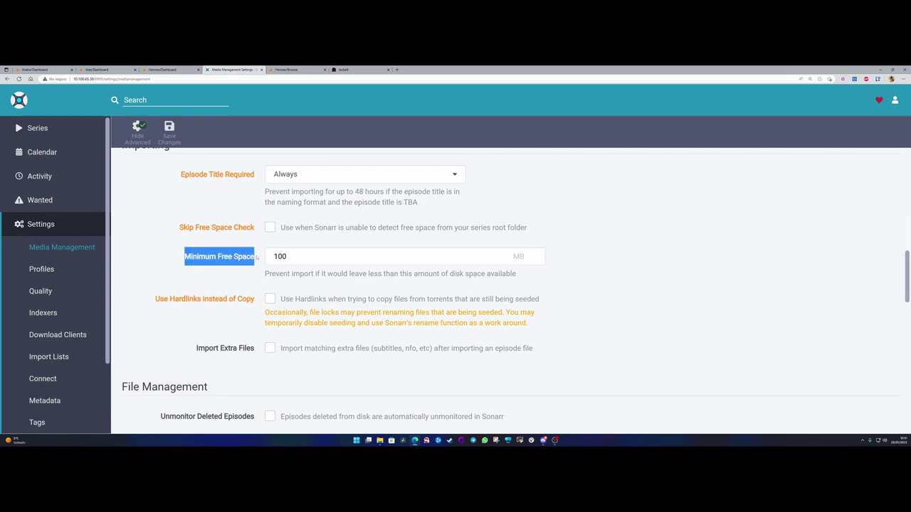
{"action": "left_click", "coordinate": [258, 258]}
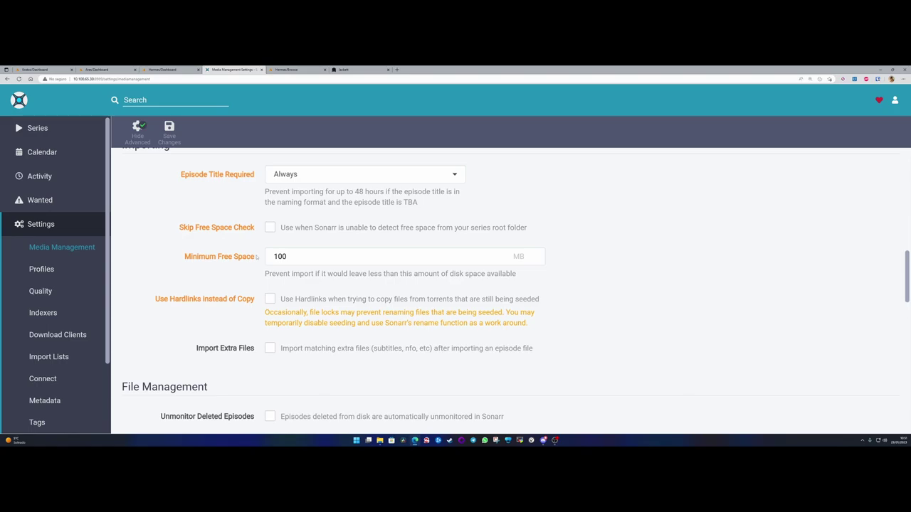
{"action": "scroll", "coordinate": [257, 258], "scroll_direction": "down", "scroll_amount": 5}
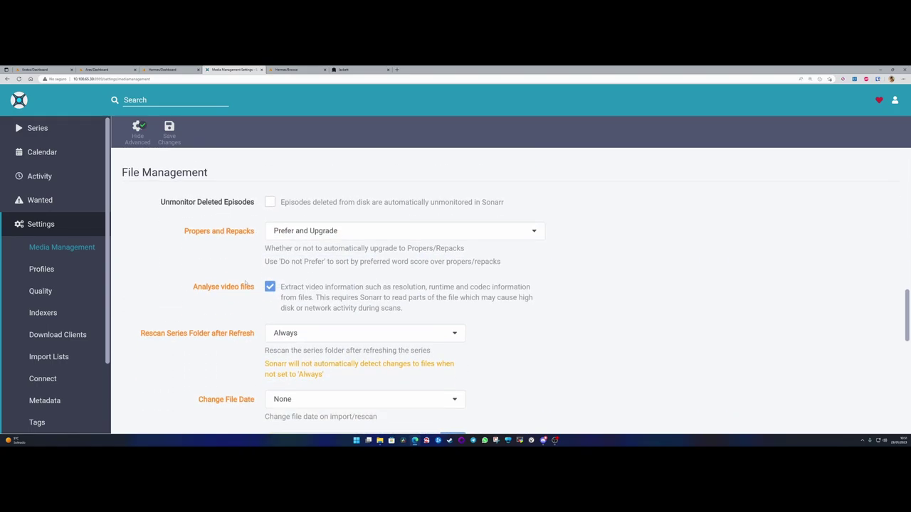
{"action": "scroll", "coordinate": [245, 287], "scroll_direction": "up", "scroll_amount": 3}
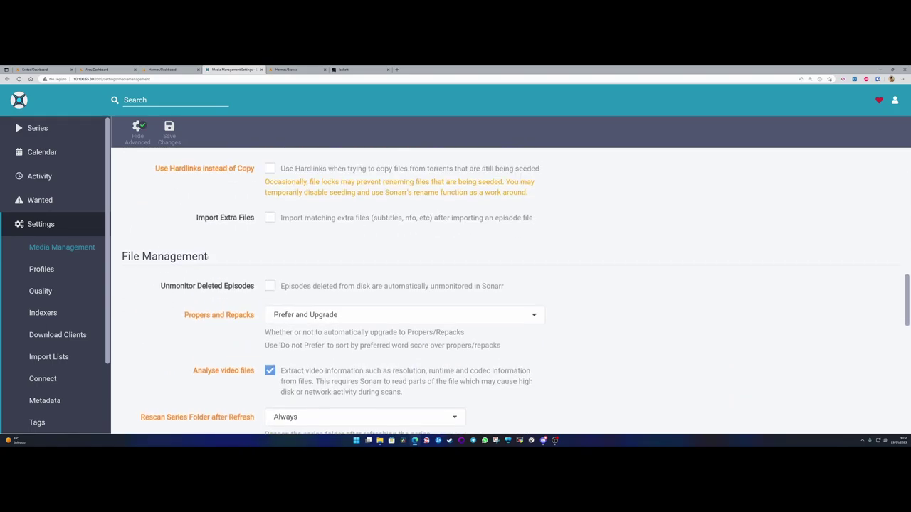
{"action": "left_click_drag", "start_coordinate": [162, 289], "coordinate": [254, 289]}
{"action": "left_click", "coordinate": [238, 289]}
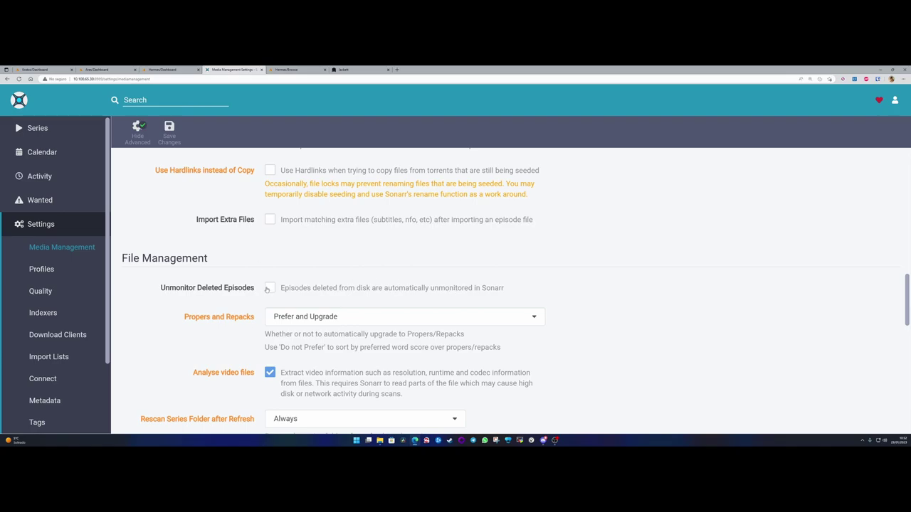
{"action": "scroll", "coordinate": [271, 288], "scroll_direction": "down", "scroll_amount": 2}
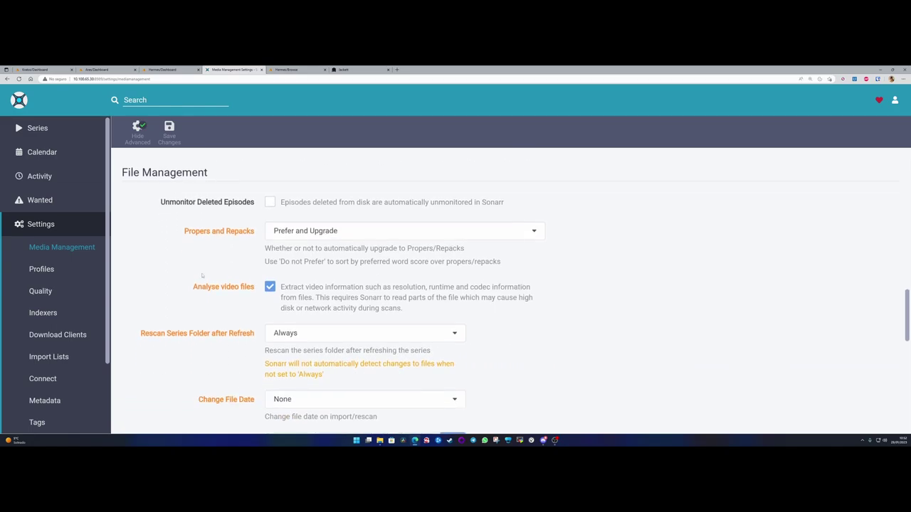
{"action": "left_click_drag", "start_coordinate": [184, 233], "coordinate": [255, 234]}
{"action": "left_click", "coordinate": [357, 232]}
{"action": "left_click", "coordinate": [354, 233]}
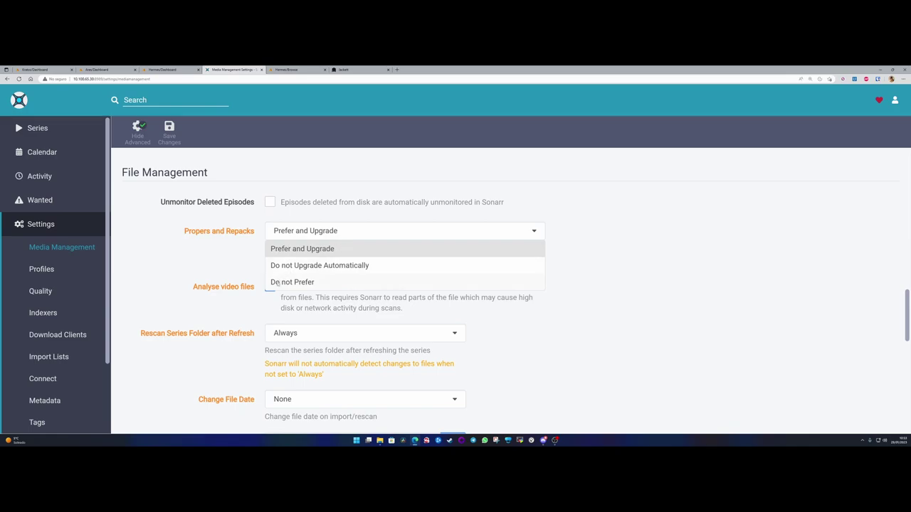
{"action": "left_click", "coordinate": [265, 260]}
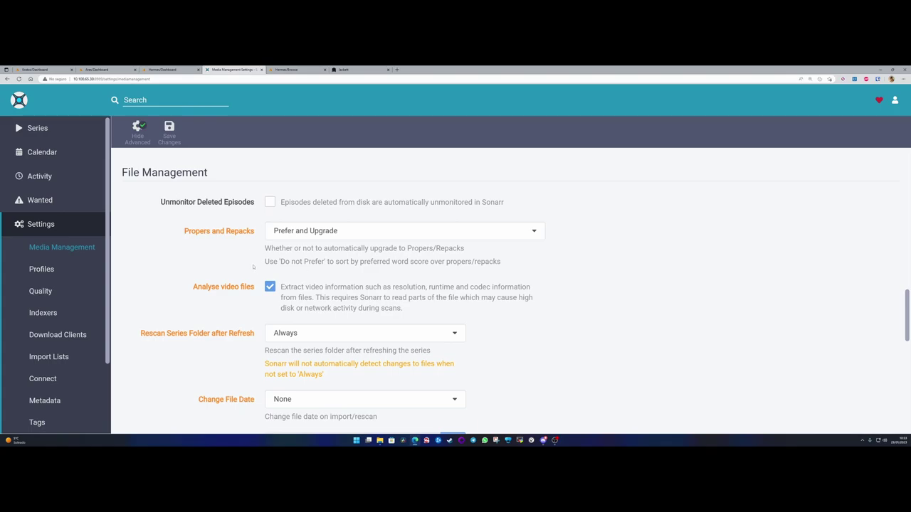
{"action": "left_click", "coordinate": [297, 232]}
{"action": "left_click", "coordinate": [283, 232]}
{"action": "left_click_drag", "start_coordinate": [194, 287], "coordinate": [256, 290]}
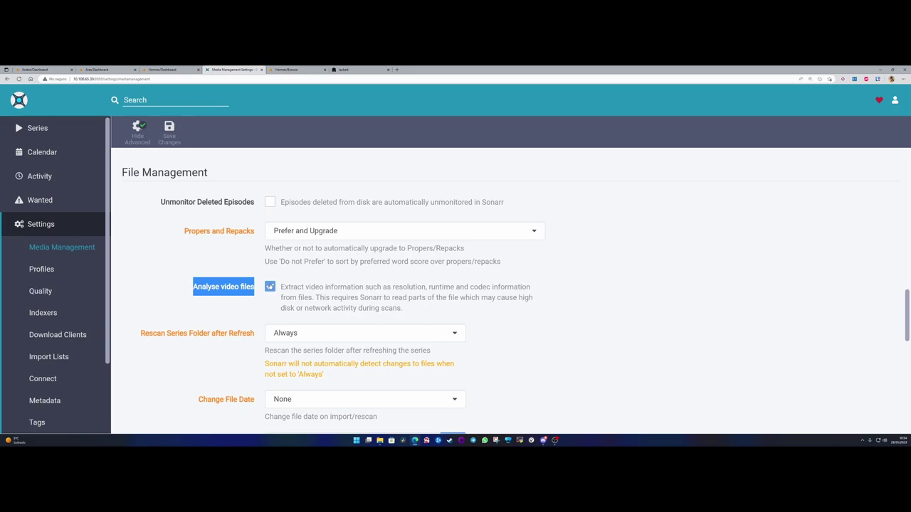
{"action": "left_click", "coordinate": [186, 290]}
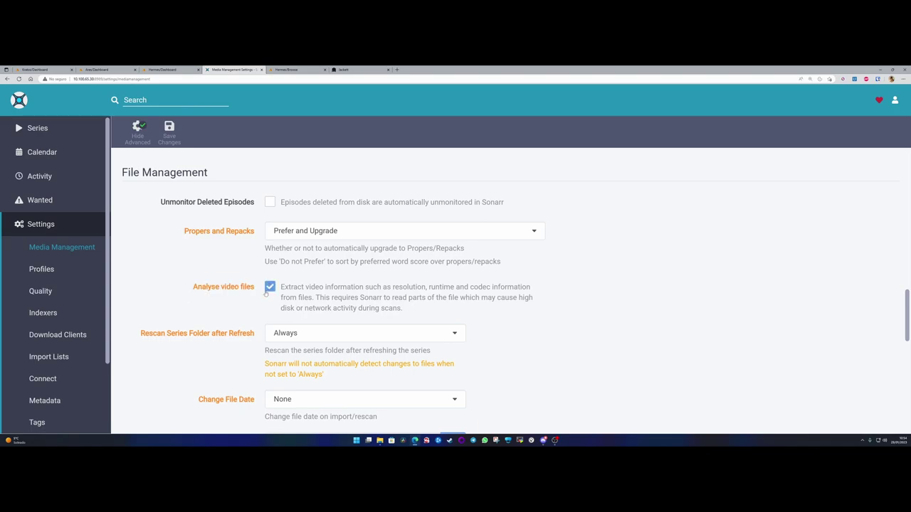
{"action": "scroll", "coordinate": [157, 292], "scroll_direction": "down", "scroll_amount": 2}
{"action": "scroll", "coordinate": [154, 294], "scroll_direction": "up", "scroll_amount": 1}
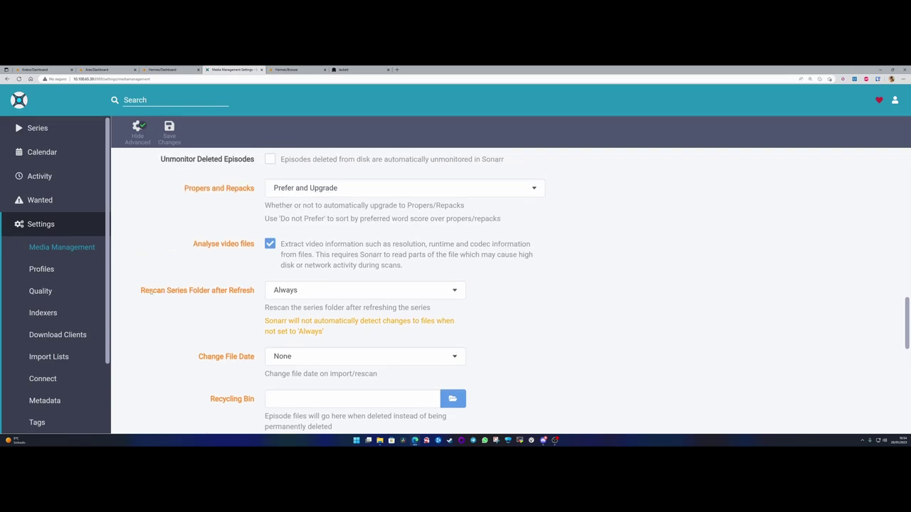
{"action": "left_click_drag", "start_coordinate": [141, 292], "coordinate": [255, 292]}
{"action": "left_click", "coordinate": [242, 293]}
{"action": "left_click", "coordinate": [305, 291]}
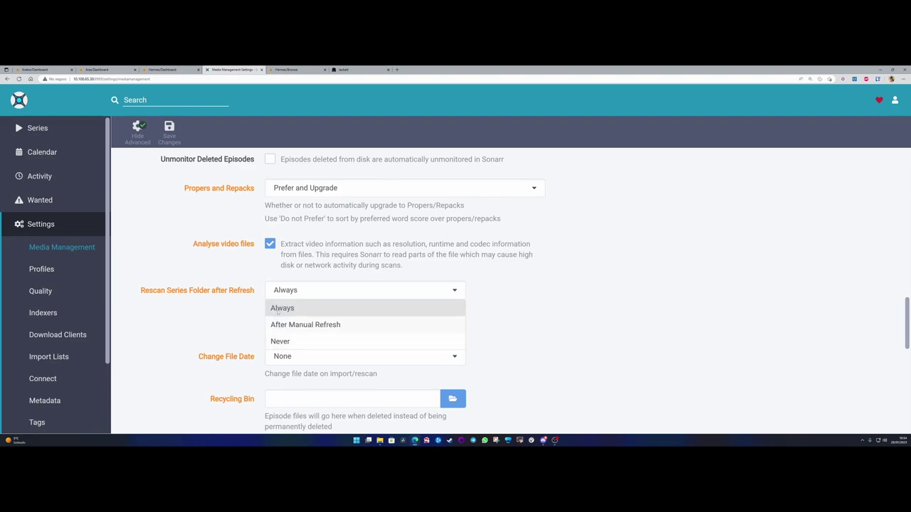
{"action": "left_click", "coordinate": [151, 292]}
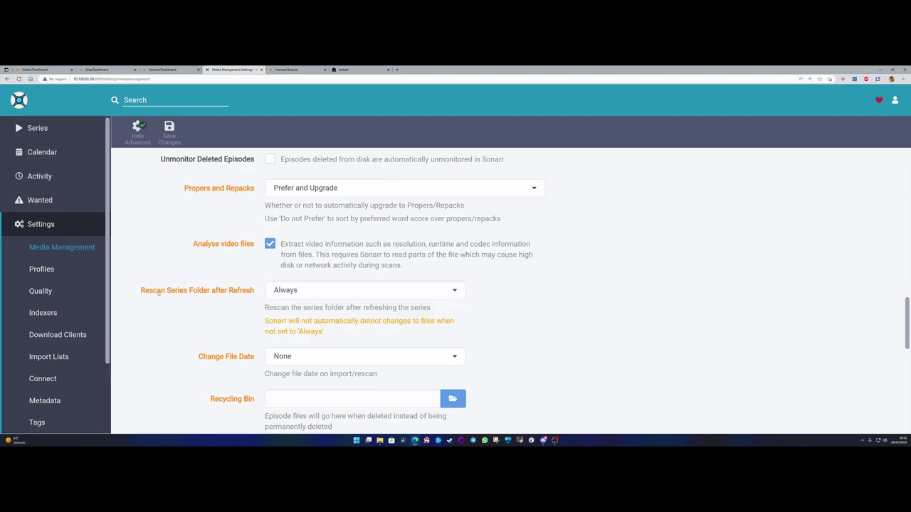
{"action": "left_click", "coordinate": [308, 291]}
{"action": "left_click", "coordinate": [296, 340]}
{"action": "left_click", "coordinate": [283, 292]}
{"action": "left_click", "coordinate": [287, 306]}
- Review the Change File Date setting, leaving it at None
{"action": "scroll", "coordinate": [231, 296], "scroll_direction": "down", "scroll_amount": 1}
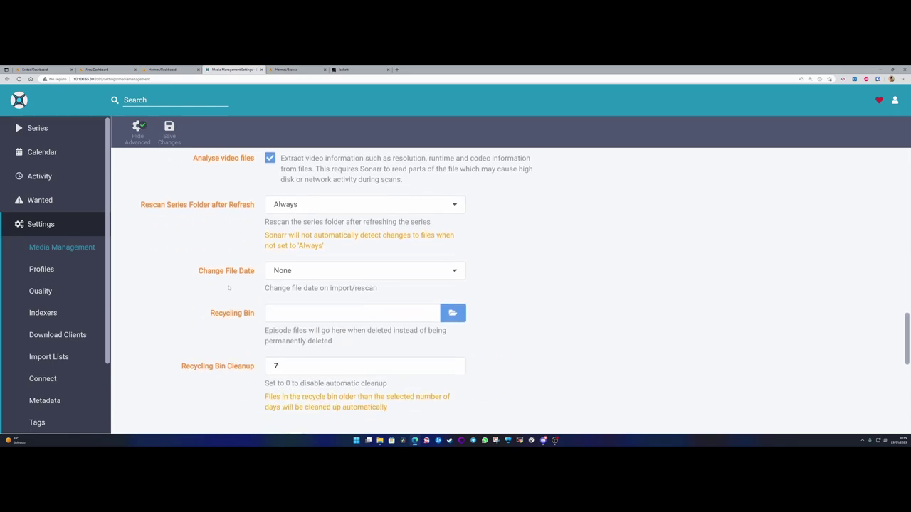
{"action": "left_click_drag", "start_coordinate": [202, 276], "coordinate": [387, 290]}
{"action": "left_click", "coordinate": [257, 275]}
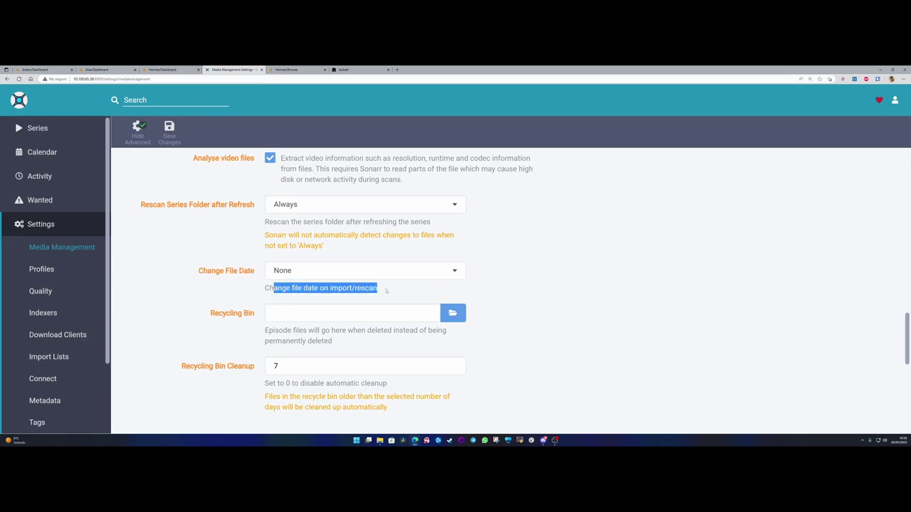
{"action": "left_click", "coordinate": [275, 287]}
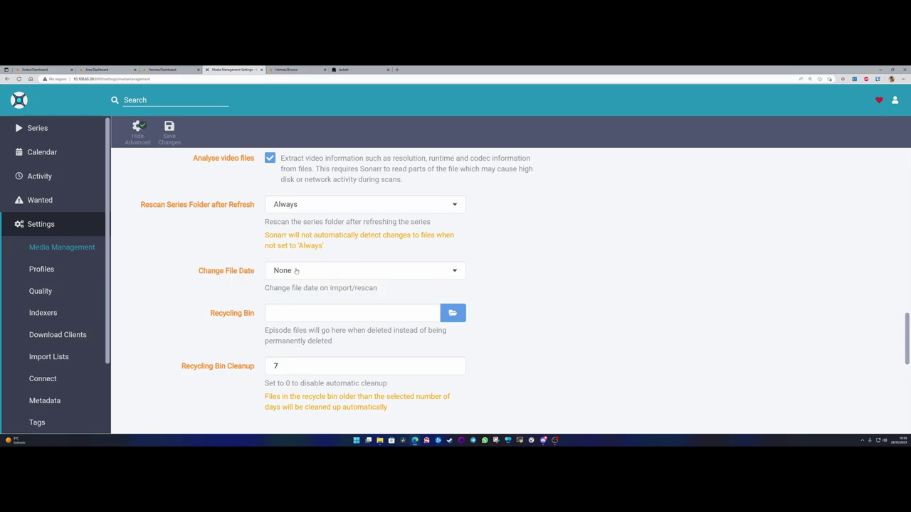
{"action": "left_click_drag", "start_coordinate": [318, 287], "coordinate": [384, 291]}
{"action": "left_click", "coordinate": [302, 273]}
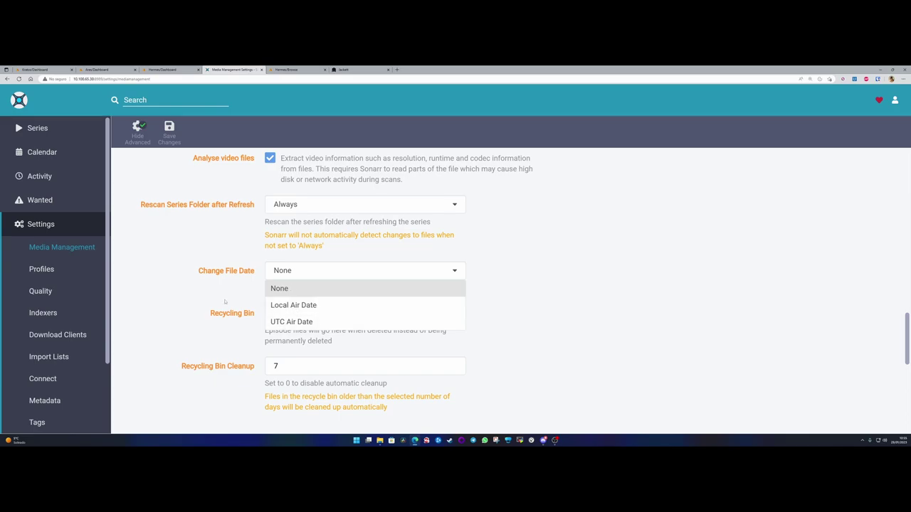
{"action": "left_click", "coordinate": [228, 273]}
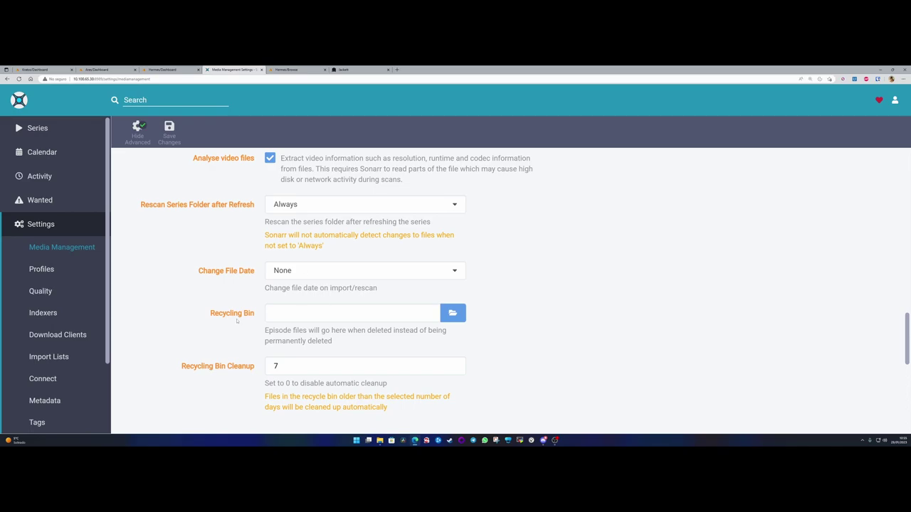
- Review the Recycling Bin setting and its Cleanup value of 7 days
{"action": "left_click_drag", "start_coordinate": [207, 315], "coordinate": [258, 314]}
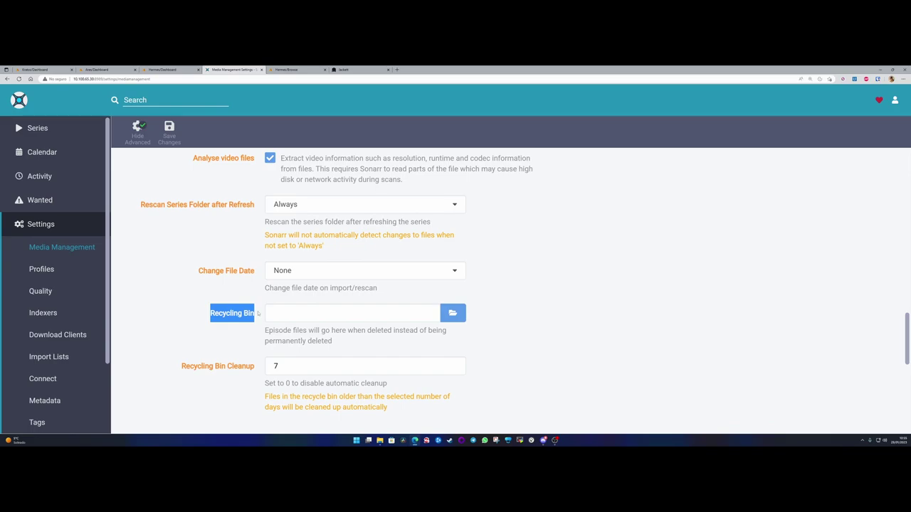
{"action": "left_click_drag", "start_coordinate": [261, 325], "coordinate": [338, 341]}
{"action": "left_click", "coordinate": [262, 359]}
{"action": "left_click_drag", "start_coordinate": [214, 367], "coordinate": [255, 367]}
{"action": "double_click", "coordinate": [299, 366]}
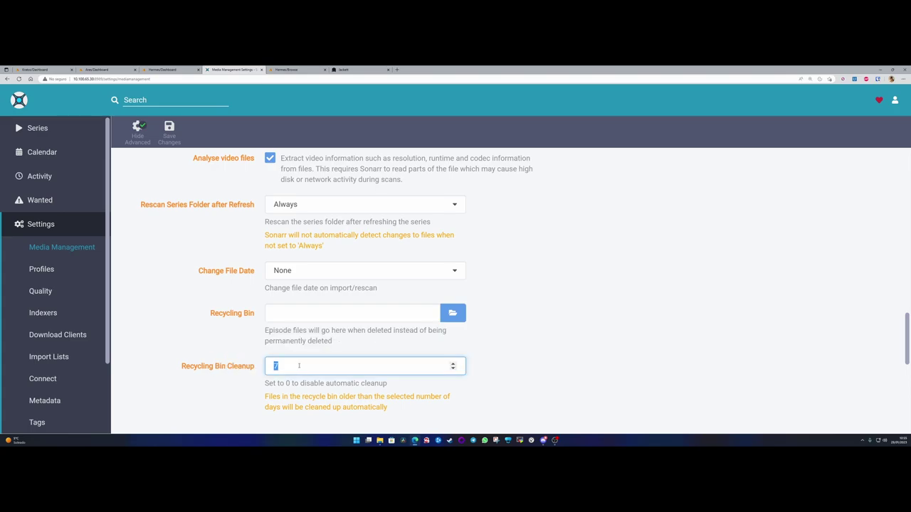
{"action": "left_click", "coordinate": [297, 364]}
{"action": "right_click", "coordinate": [259, 313]}
{"action": "left_click", "coordinate": [211, 314]}
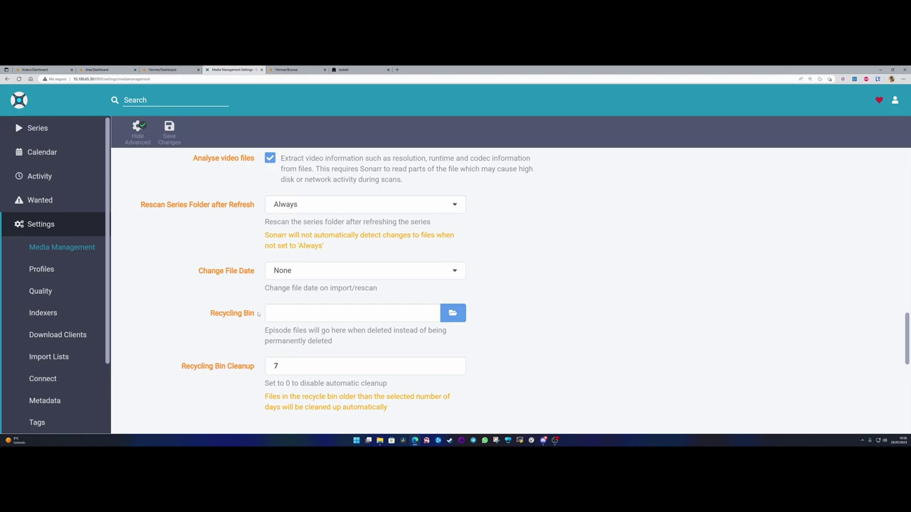
- Leave the Recycling Bin path empty after closing the folder browser unused
{"action": "left_click", "coordinate": [280, 313]}
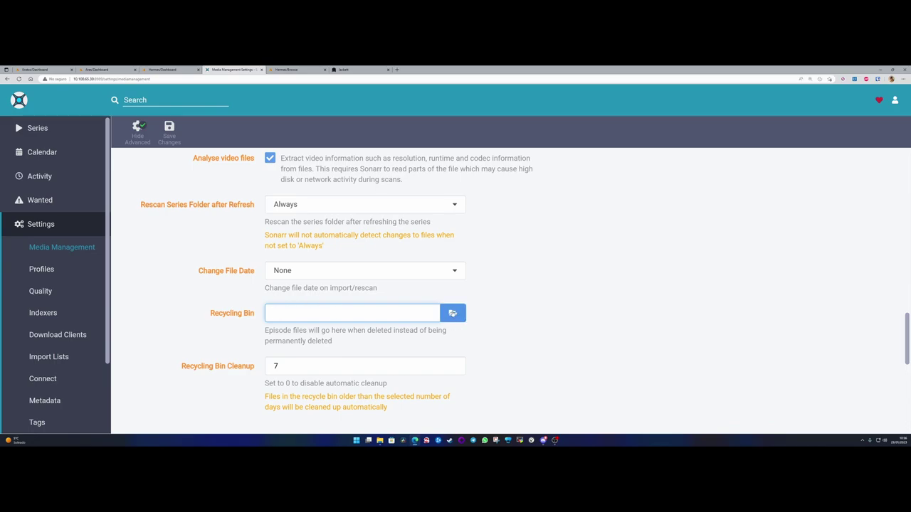
{"action": "left_click", "coordinate": [225, 329]}
{"action": "left_click", "coordinate": [452, 314]}
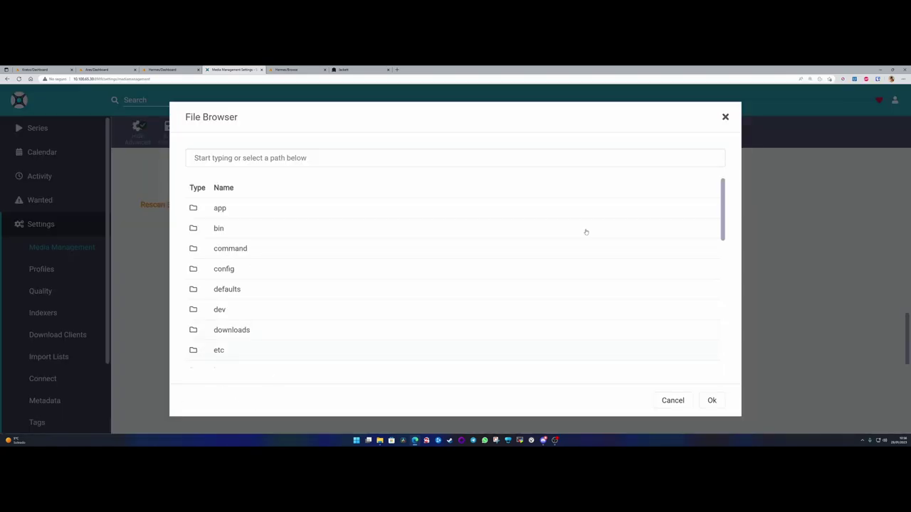
{"action": "left_click", "coordinate": [725, 118]}
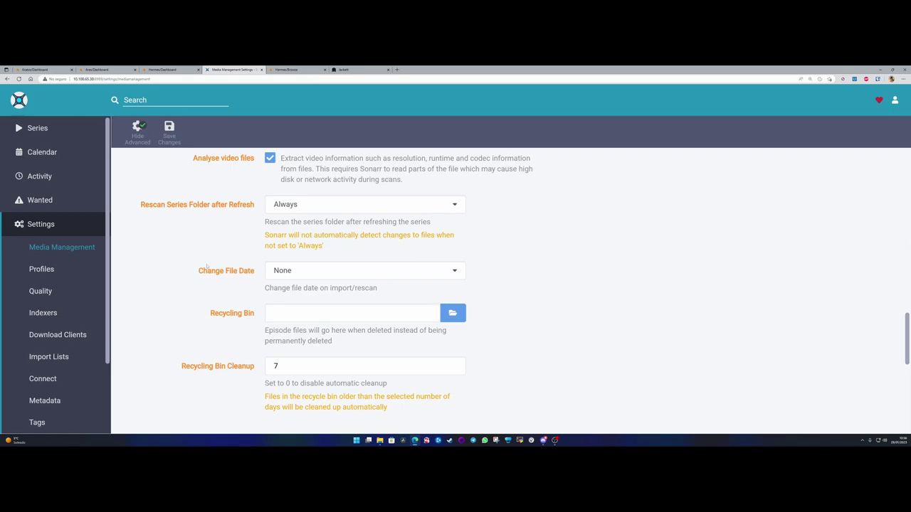
{"action": "left_click", "coordinate": [277, 312]}
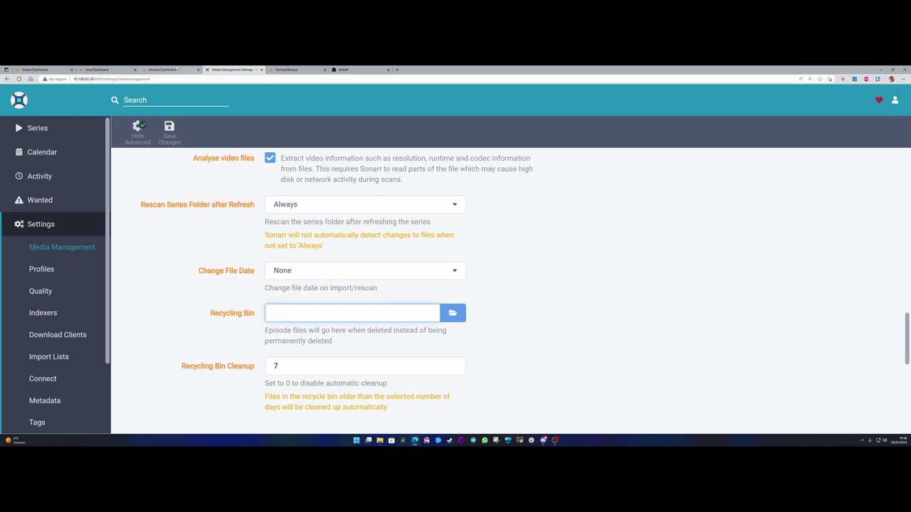
{"action": "left_click", "coordinate": [189, 71]}
{"action": "left_click", "coordinate": [232, 70]}
{"action": "scroll", "coordinate": [220, 344], "scroll_direction": "down", "scroll_amount": 3}
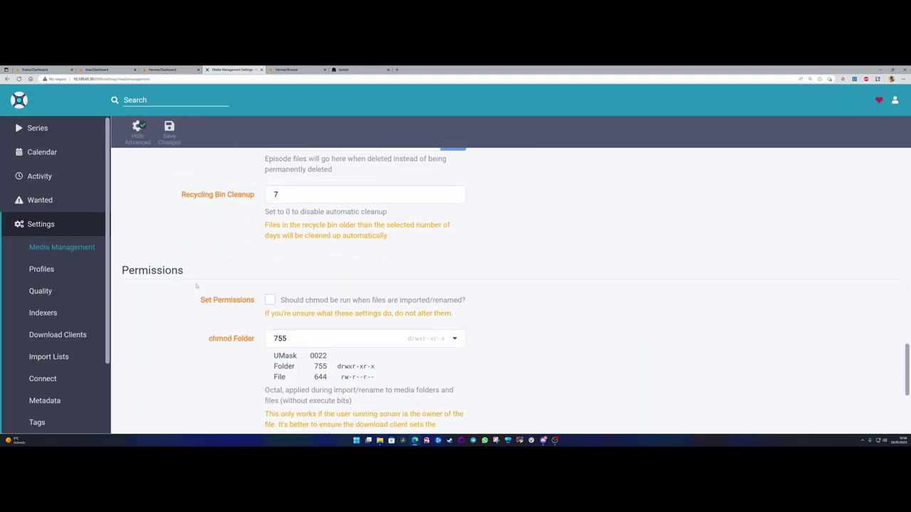
{"action": "scroll", "coordinate": [197, 287], "scroll_direction": "down", "scroll_amount": 1}
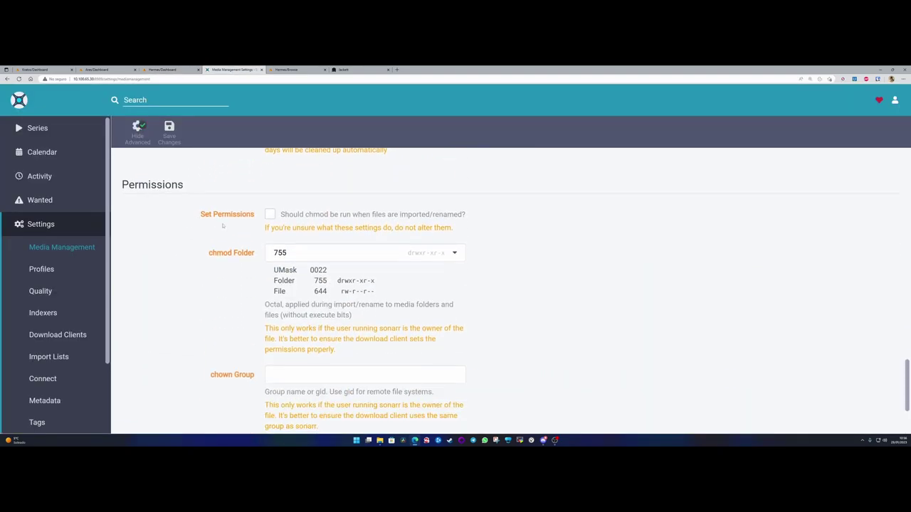
{"action": "left_click_drag", "start_coordinate": [201, 215], "coordinate": [254, 215]}
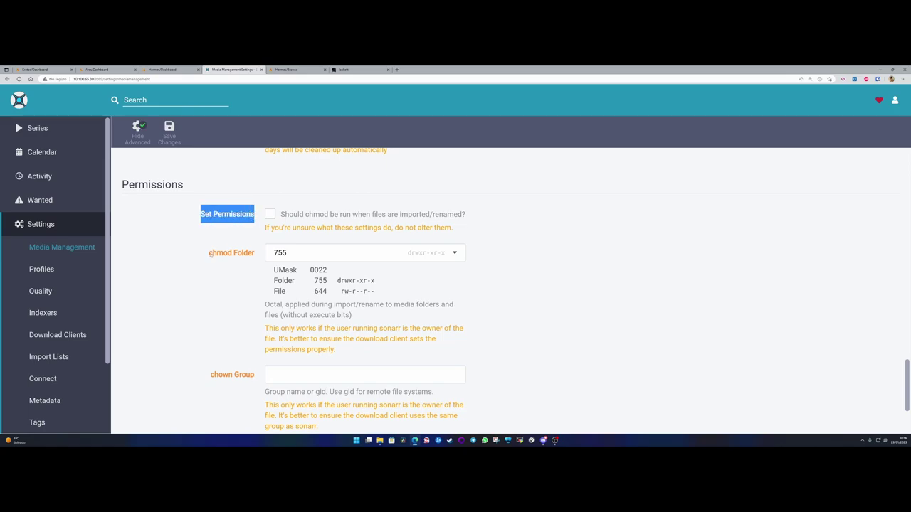
{"action": "left_click_drag", "start_coordinate": [209, 254], "coordinate": [254, 254]}
{"action": "scroll", "coordinate": [242, 315], "scroll_direction": "down", "scroll_amount": 2}
{"action": "scroll", "coordinate": [241, 316], "scroll_direction": "up", "scroll_amount": 2}
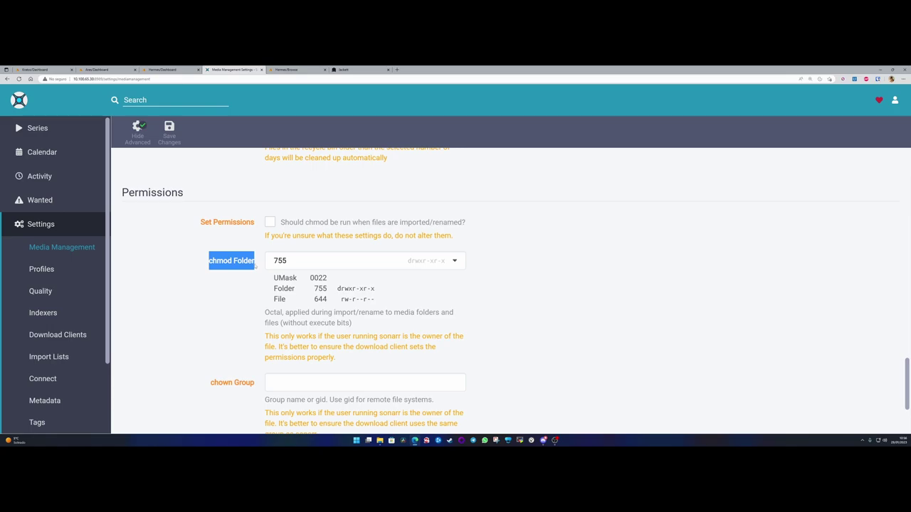
{"action": "scroll", "coordinate": [255, 267], "scroll_direction": "down", "scroll_amount": 1}
{"action": "left_click", "coordinate": [230, 219]}
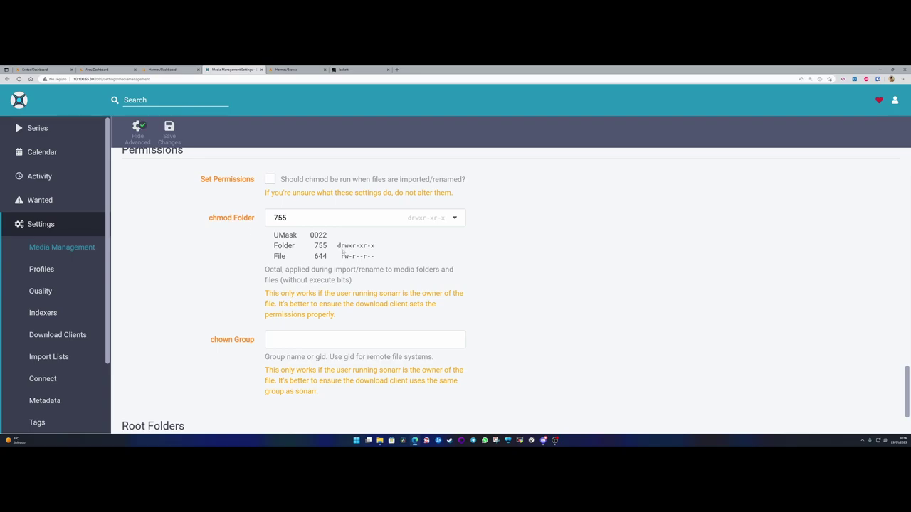
{"action": "scroll", "coordinate": [242, 238], "scroll_direction": "up", "scroll_amount": 2}
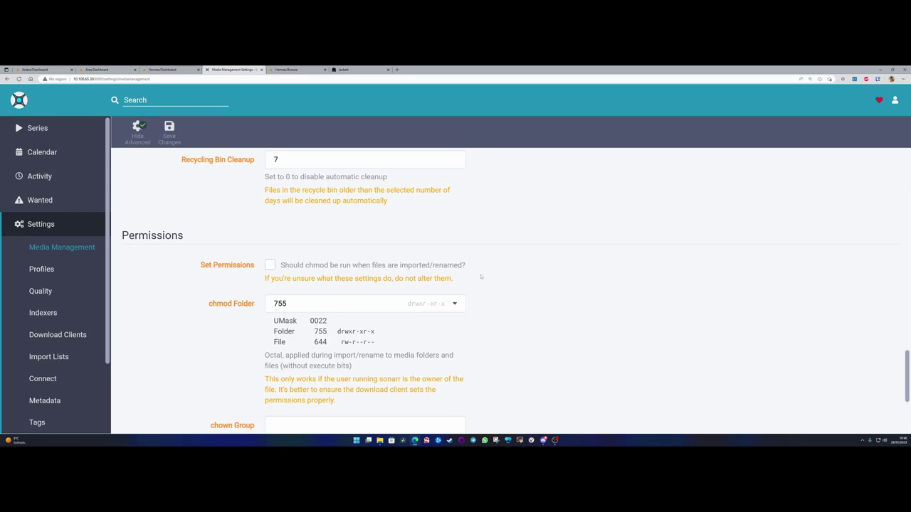
{"action": "scroll", "coordinate": [481, 277], "scroll_direction": "up", "scroll_amount": 1}
{"action": "scroll", "coordinate": [228, 308], "scroll_direction": "down", "scroll_amount": 3}
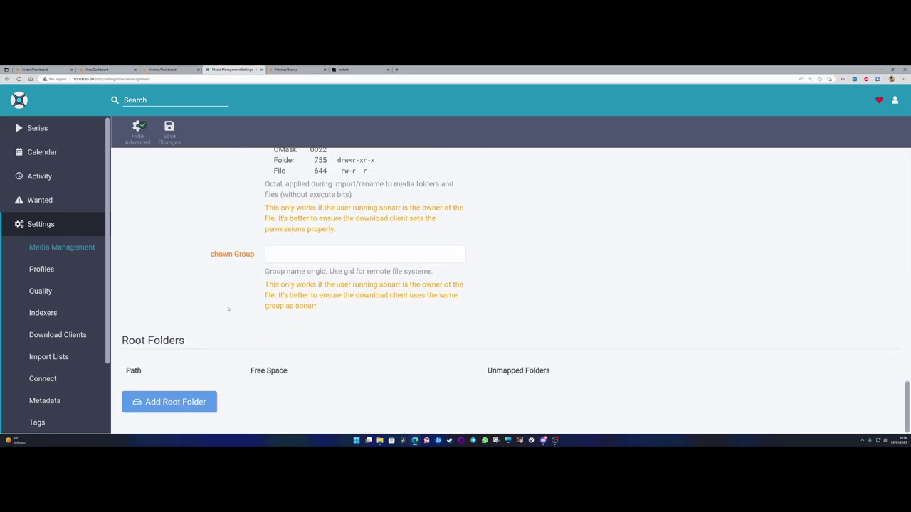
{"action": "scroll", "coordinate": [283, 336], "scroll_direction": "up", "scroll_amount": 4}
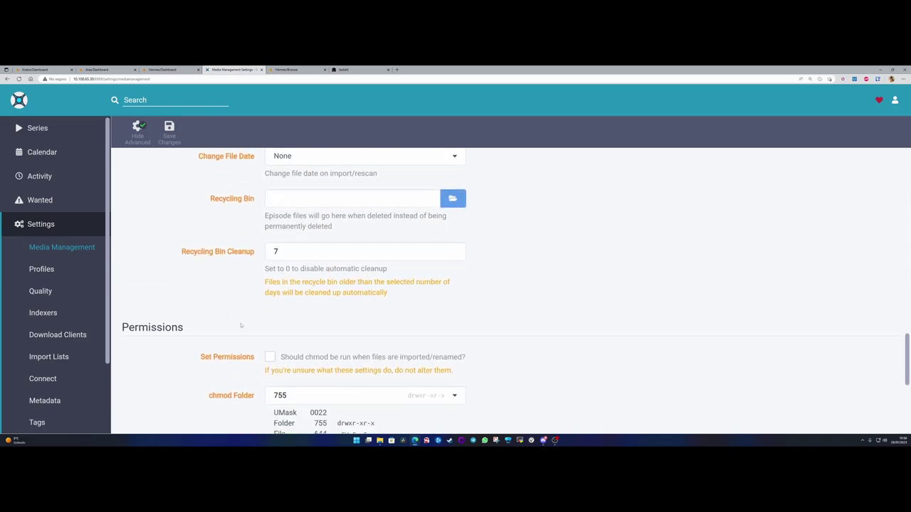
{"action": "scroll", "coordinate": [240, 324], "scroll_direction": "down", "scroll_amount": 4}
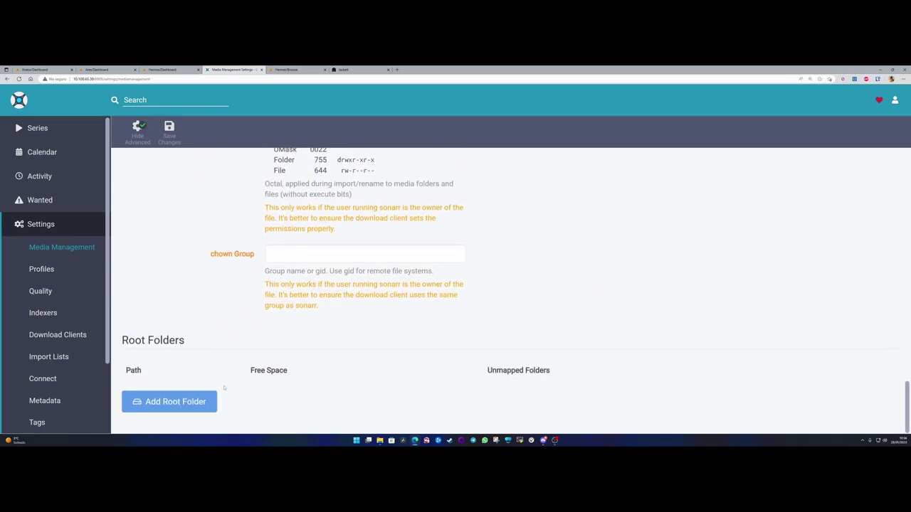
{"action": "left_click_drag", "start_coordinate": [121, 340], "coordinate": [193, 340]}
- Start adding a root folder and navigate the file browser into /tv/
{"action": "left_click", "coordinate": [172, 404]}
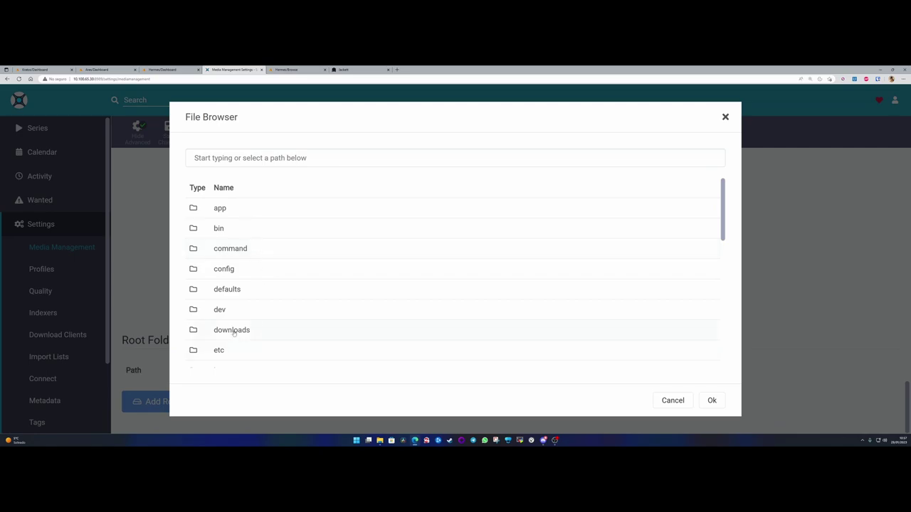
{"action": "scroll", "coordinate": [250, 340], "scroll_direction": "down", "scroll_amount": 3}
{"action": "scroll", "coordinate": [250, 336], "scroll_direction": "down", "scroll_amount": 10}
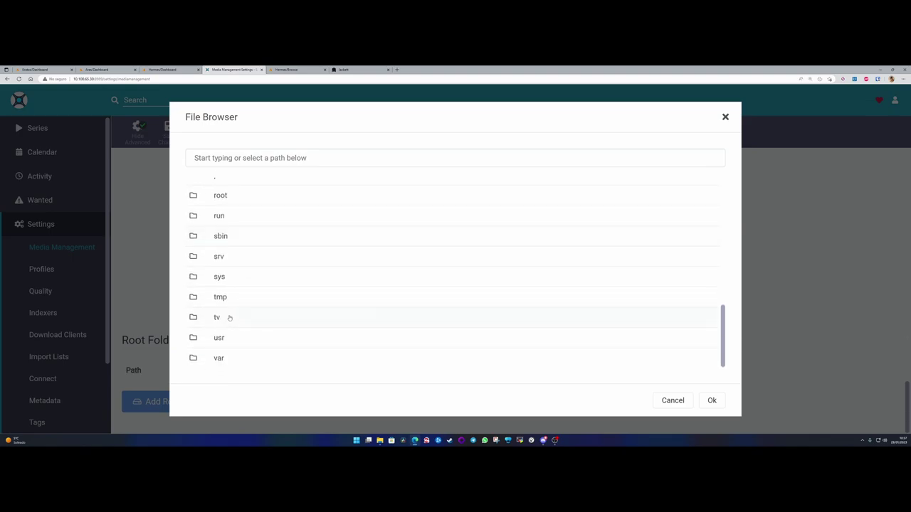
{"action": "left_click", "coordinate": [226, 319]}
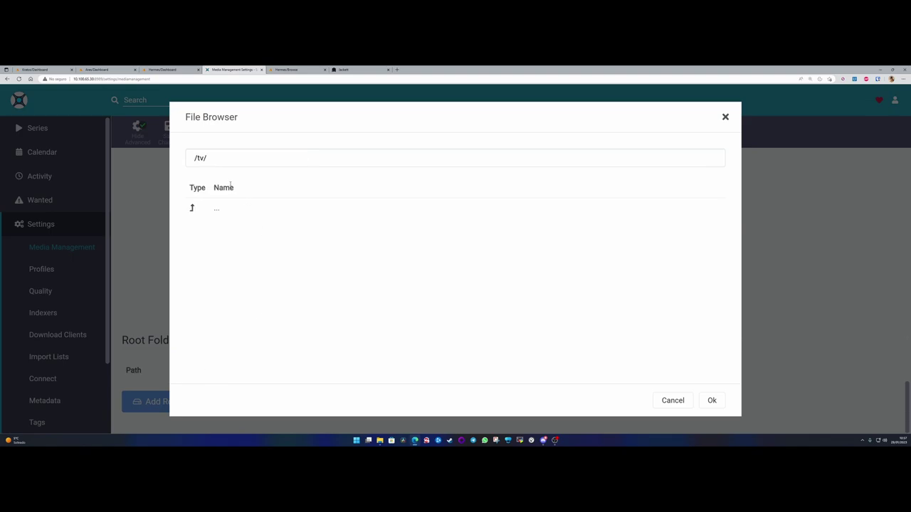
{"action": "triple_click", "coordinate": [195, 158]}
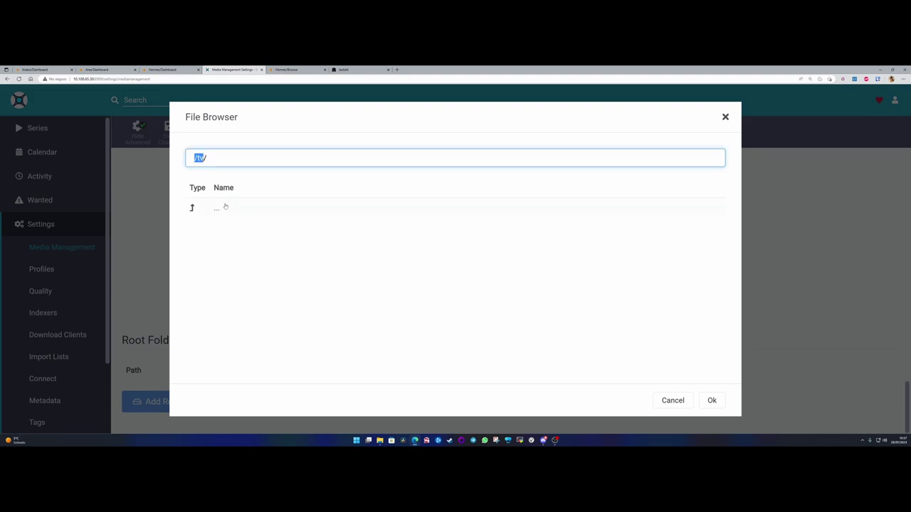
- Verify in Unraid that the Series container maps /tv to /mnt/user/multimedia/Series/, then return to Sonarr
{"action": "left_click", "coordinate": [296, 69]}
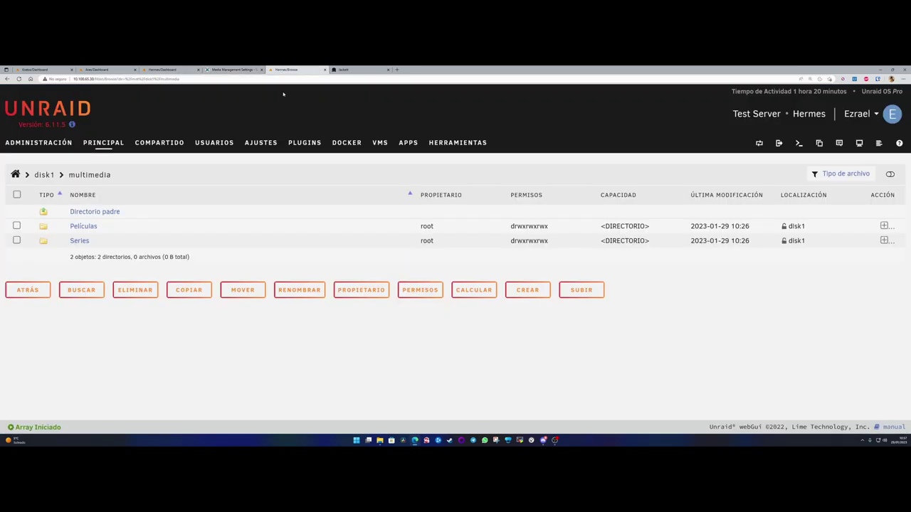
{"action": "left_click", "coordinate": [163, 69]}
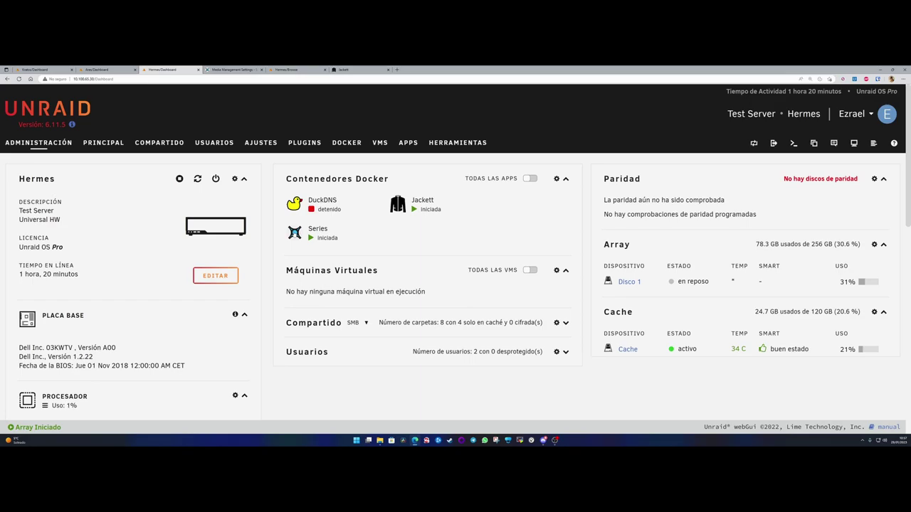
{"action": "left_click", "coordinate": [295, 233]}
{"action": "left_click", "coordinate": [315, 346]}
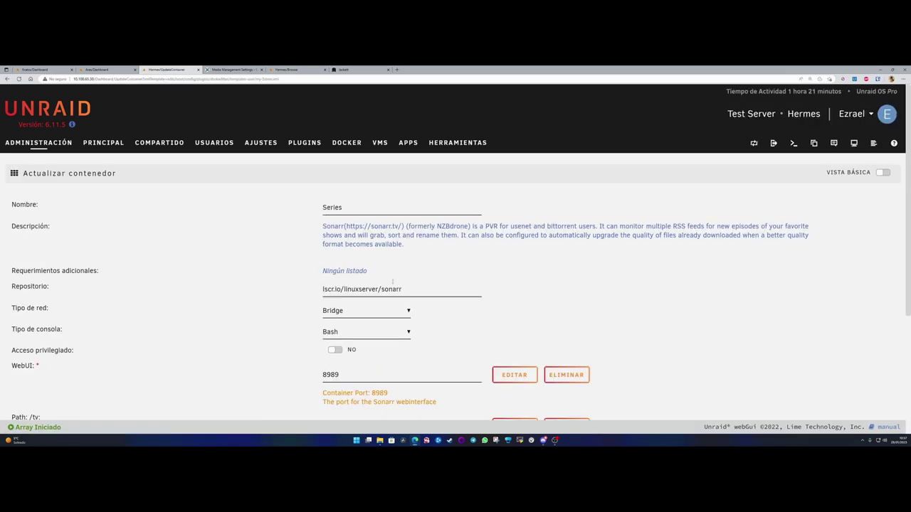
{"action": "scroll", "coordinate": [417, 279], "scroll_direction": "down", "scroll_amount": 3}
{"action": "left_click_drag", "start_coordinate": [418, 270], "coordinate": [315, 271]}
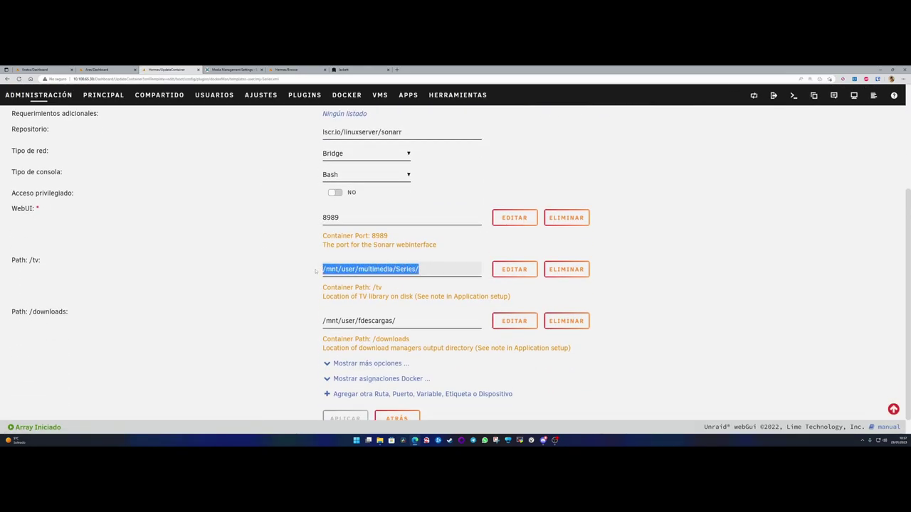
{"action": "left_click", "coordinate": [373, 286]}
{"action": "left_click_drag", "start_coordinate": [419, 269], "coordinate": [311, 269]}
{"action": "left_click", "coordinate": [422, 269]}
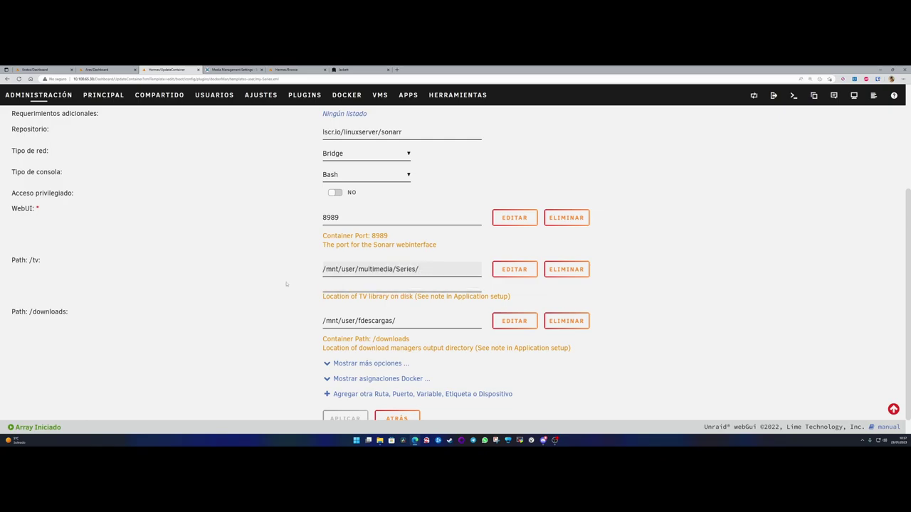
{"action": "left_click", "coordinate": [231, 69]}
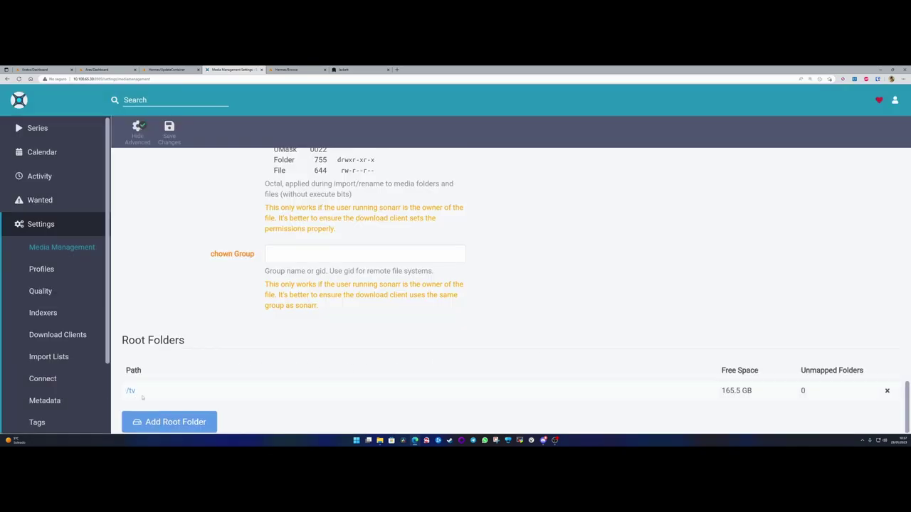
- Review the new /tv root folder entry showing 165.5 GB free
{"action": "scroll", "coordinate": [264, 380], "scroll_direction": "down", "scroll_amount": 1}
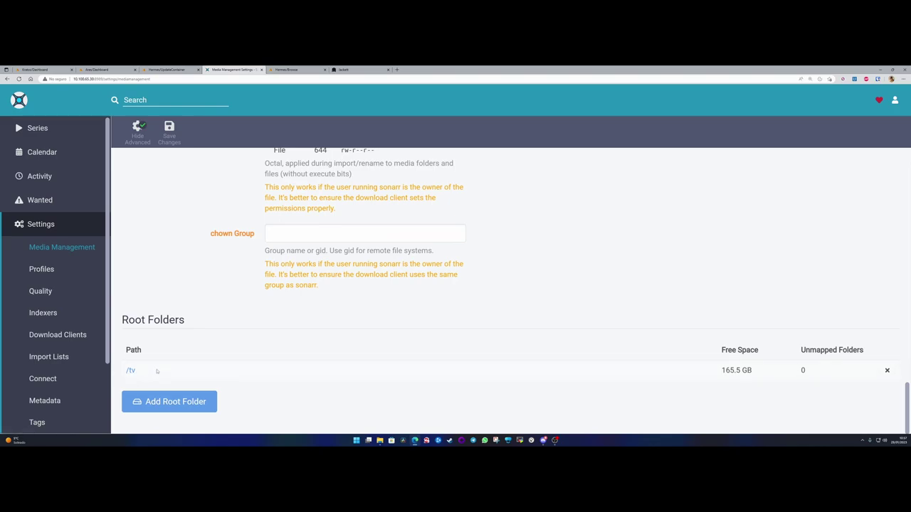
{"action": "left_click_drag", "start_coordinate": [721, 350], "coordinate": [755, 371]}
{"action": "left_click", "coordinate": [802, 350]}
{"action": "left_click", "coordinate": [570, 387]}
- Save the Media Management settings and go to the Profiles settings page
{"action": "left_click", "coordinate": [41, 269]}
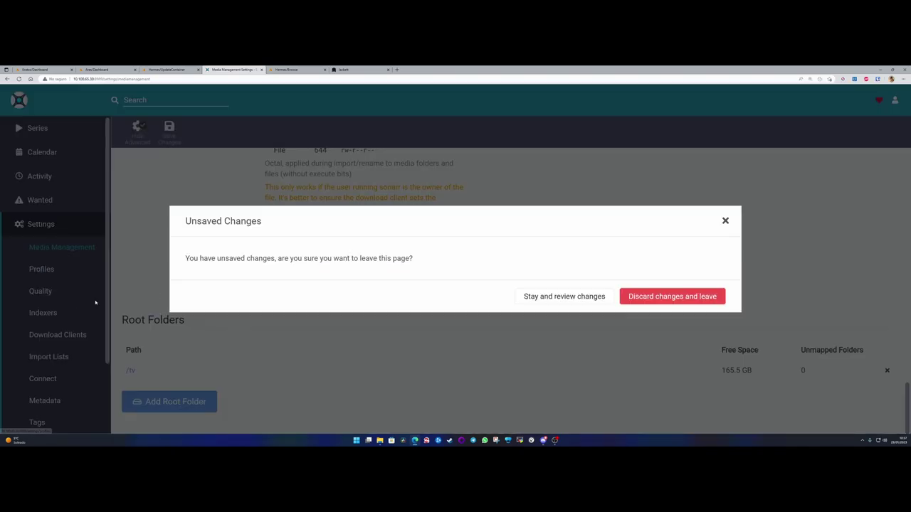
{"action": "left_click", "coordinate": [726, 221]}
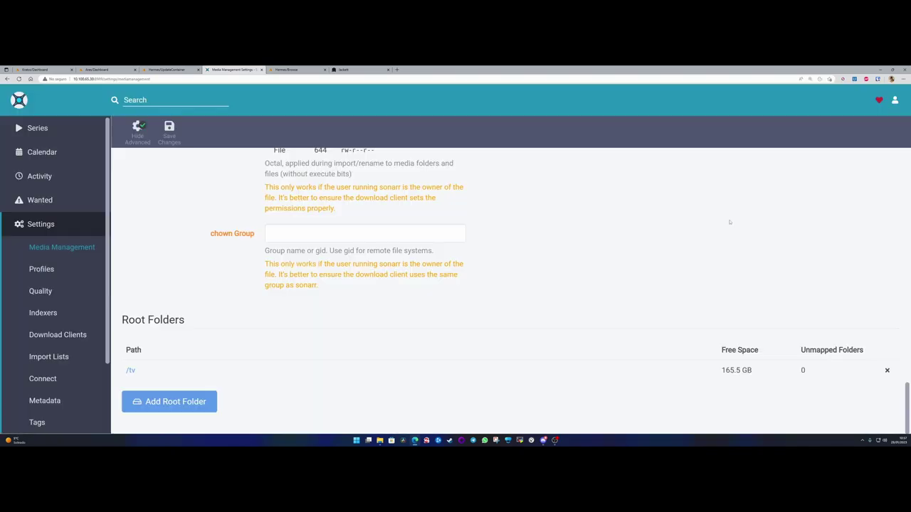
{"action": "left_click", "coordinate": [168, 129]}
{"action": "scroll", "coordinate": [175, 240], "scroll_direction": "up", "scroll_amount": 5}
{"action": "scroll", "coordinate": [183, 259], "scroll_direction": "down", "scroll_amount": 5}
{"action": "left_click", "coordinate": [41, 269]}
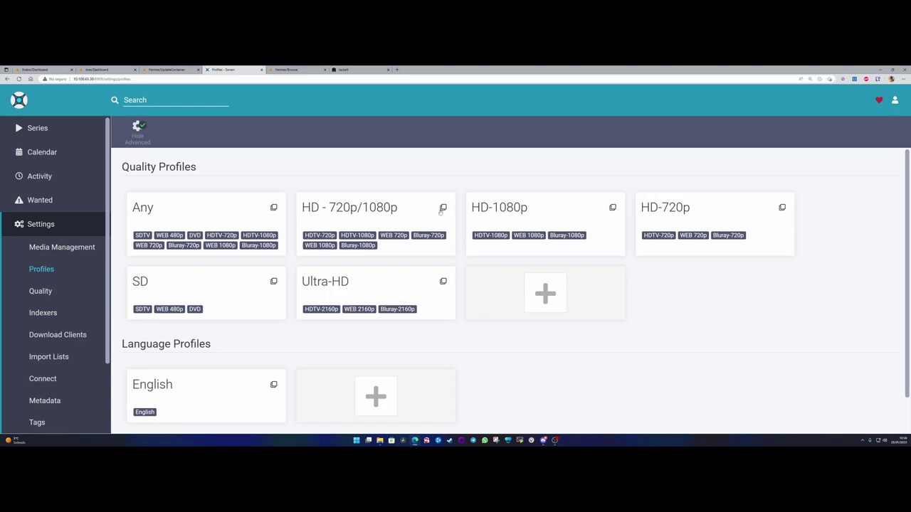
- Delete the HD - 720p/1080p quality profile
{"action": "left_click", "coordinate": [419, 214]}
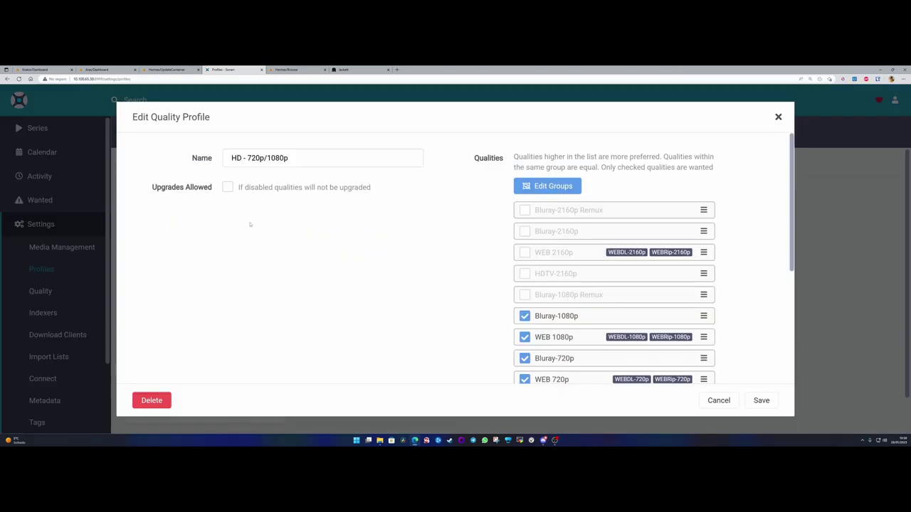
{"action": "left_click", "coordinate": [152, 400]}
{"action": "left_click", "coordinate": [610, 296]}
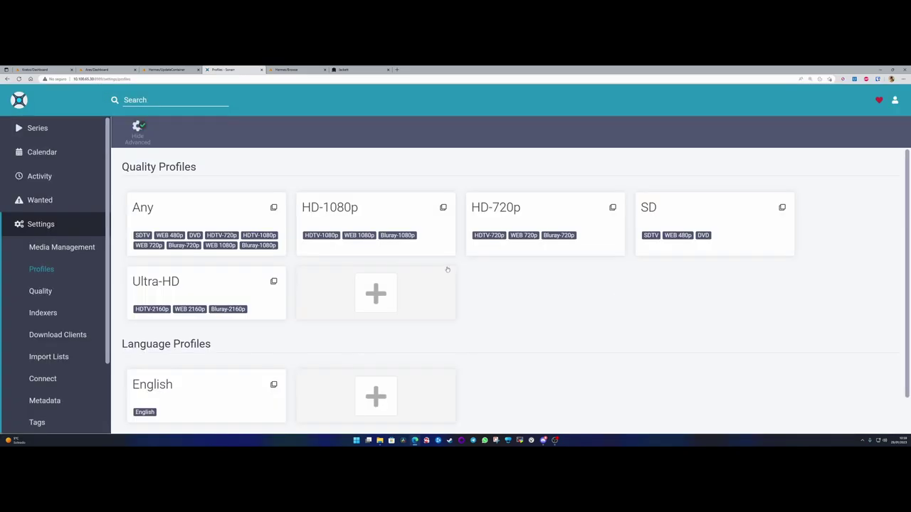
- Delete the HD-720p quality profile
{"action": "left_click", "coordinate": [535, 217]}
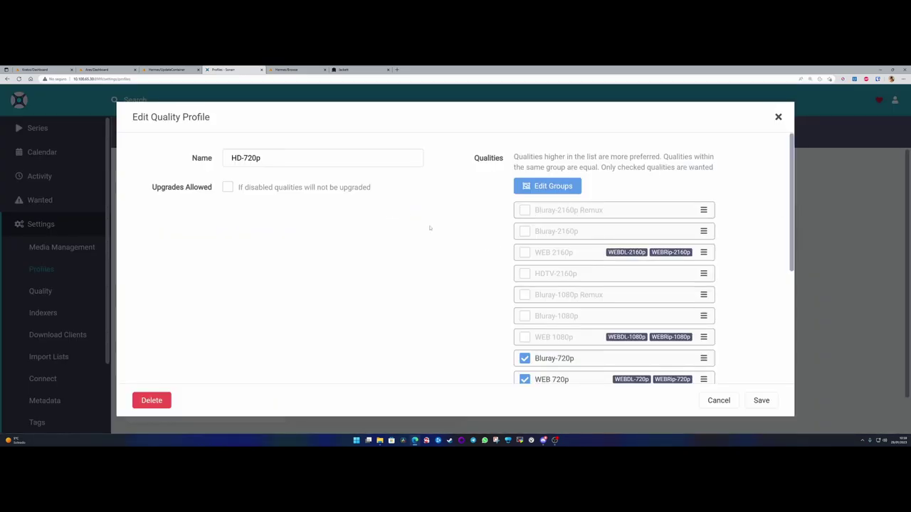
{"action": "left_click", "coordinate": [234, 190]}
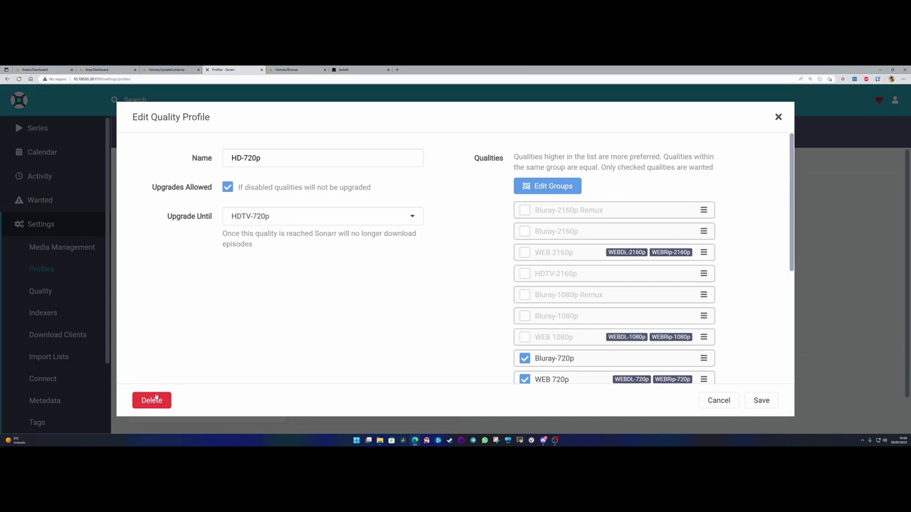
{"action": "left_click", "coordinate": [152, 400]}
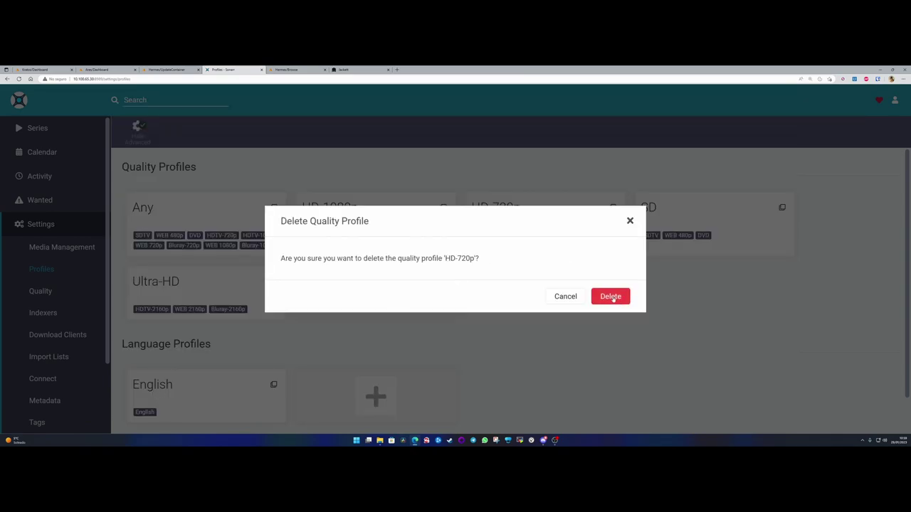
{"action": "left_click", "coordinate": [615, 300]}
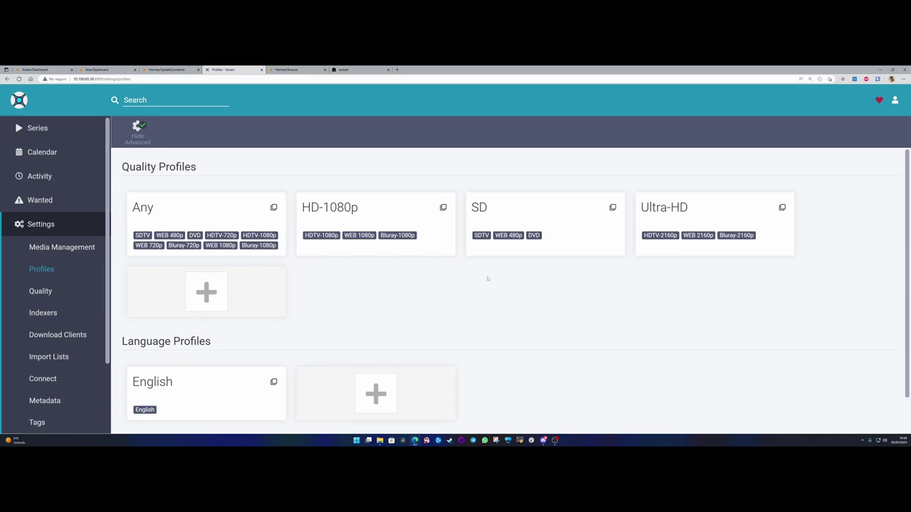
- Delete the SD quality profile
{"action": "left_click", "coordinate": [540, 212]}
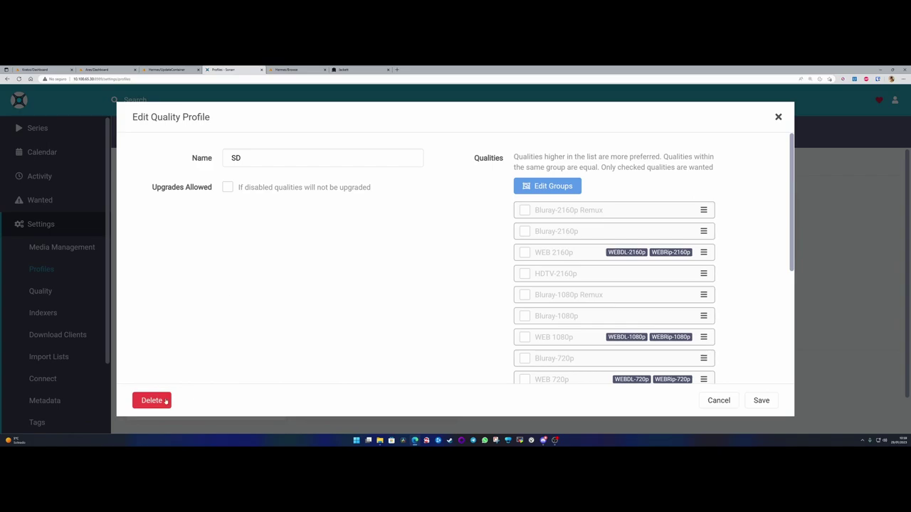
{"action": "left_click", "coordinate": [152, 401]}
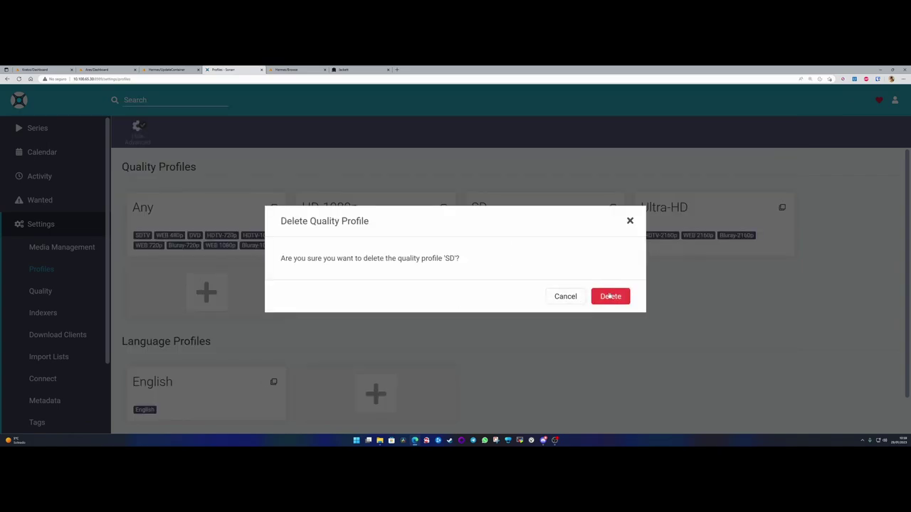
{"action": "left_click", "coordinate": [612, 298]}
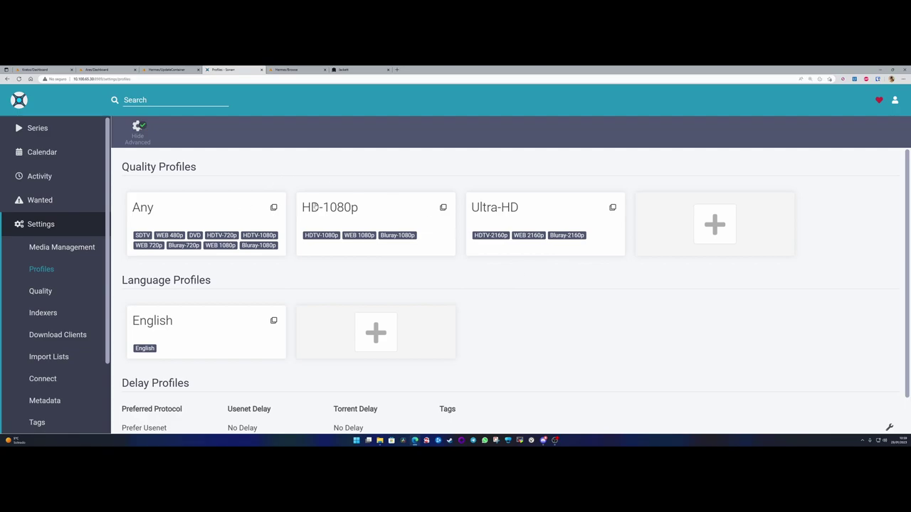
- In the Any profile, allow upgrades until HDTV-1080p
{"action": "left_click", "coordinate": [200, 213]}
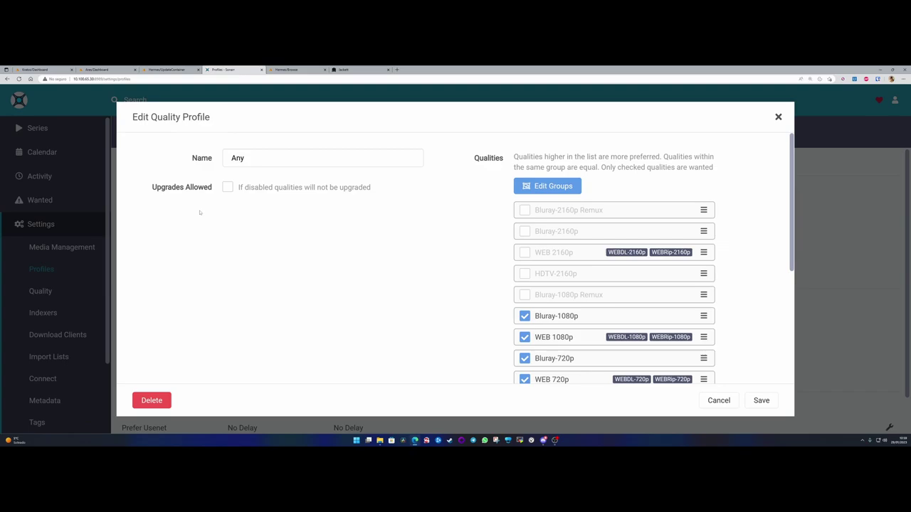
{"action": "triple_click", "coordinate": [214, 187]}
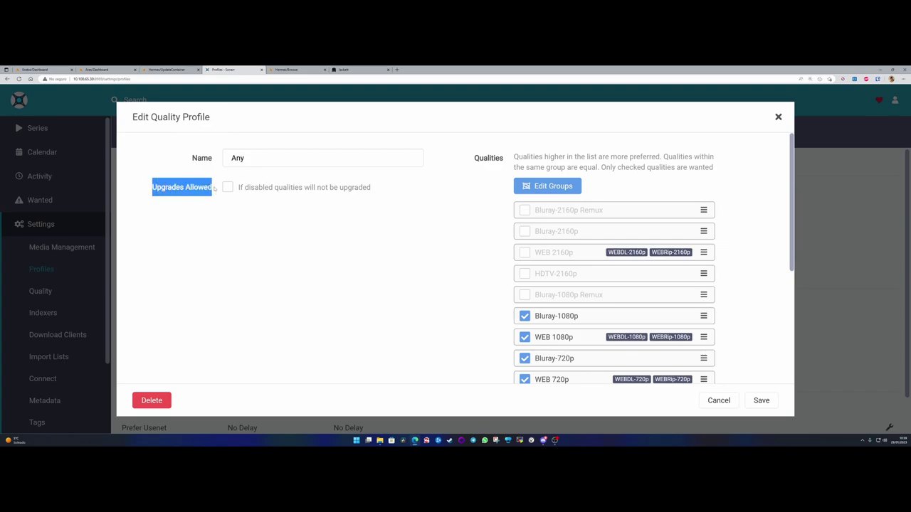
{"action": "left_click", "coordinate": [214, 186]}
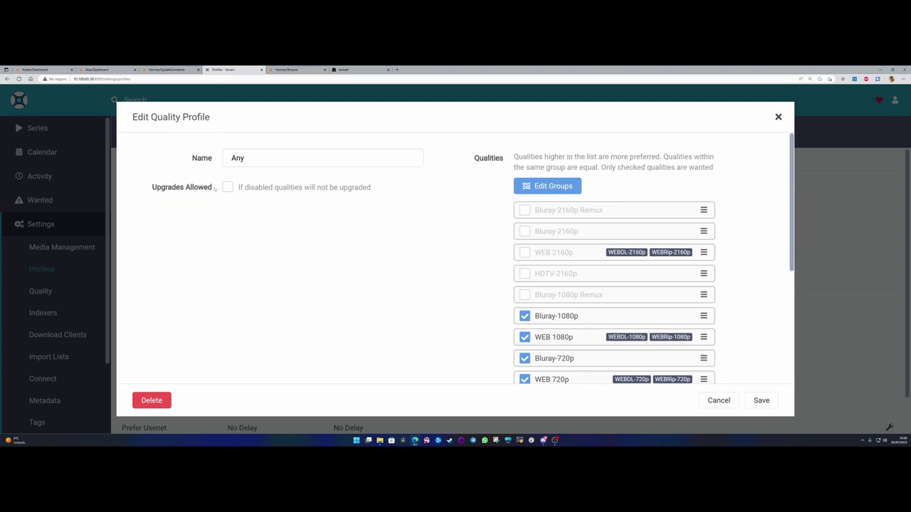
{"action": "left_click_drag", "start_coordinate": [215, 186], "coordinate": [149, 189]}
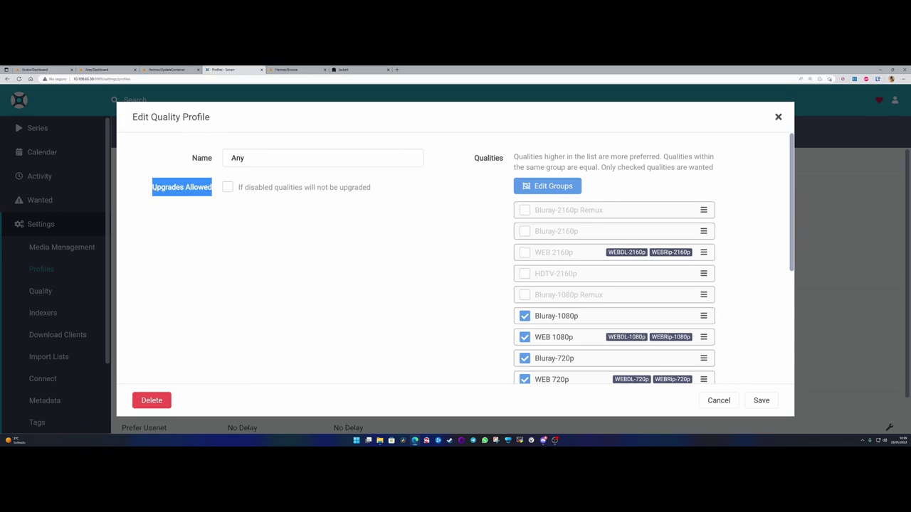
{"action": "left_click", "coordinate": [167, 209]}
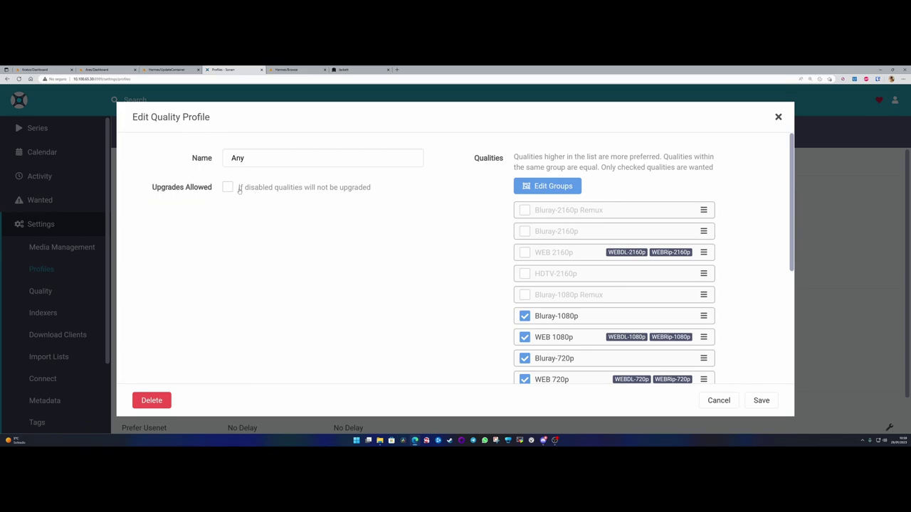
{"action": "left_click", "coordinate": [303, 193]}
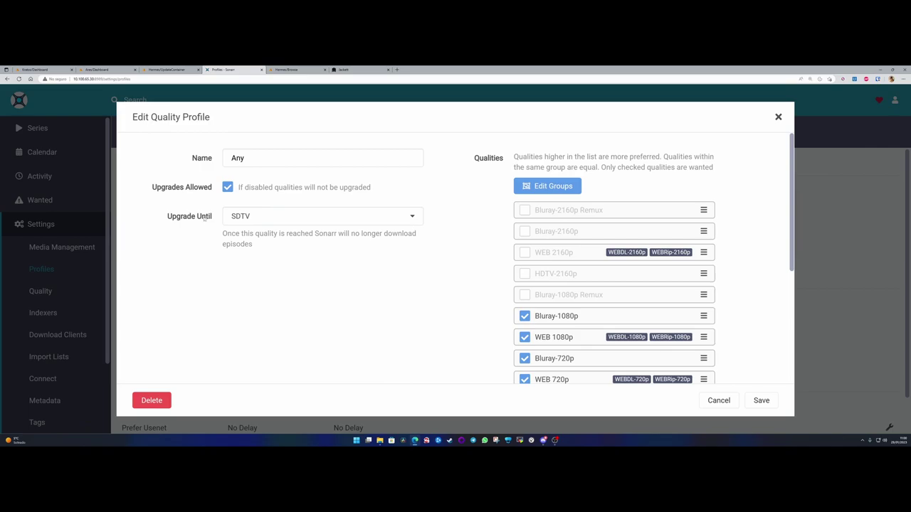
{"action": "left_click", "coordinate": [259, 217]}
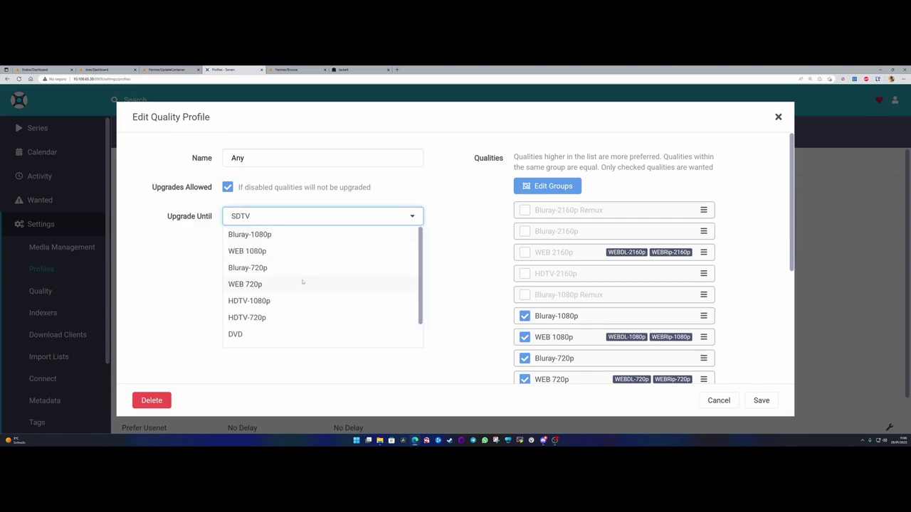
{"action": "scroll", "coordinate": [302, 283], "scroll_direction": "down", "scroll_amount": 1}
{"action": "scroll", "coordinate": [293, 311], "scroll_direction": "up", "scroll_amount": 1}
{"action": "left_click", "coordinate": [281, 302]}
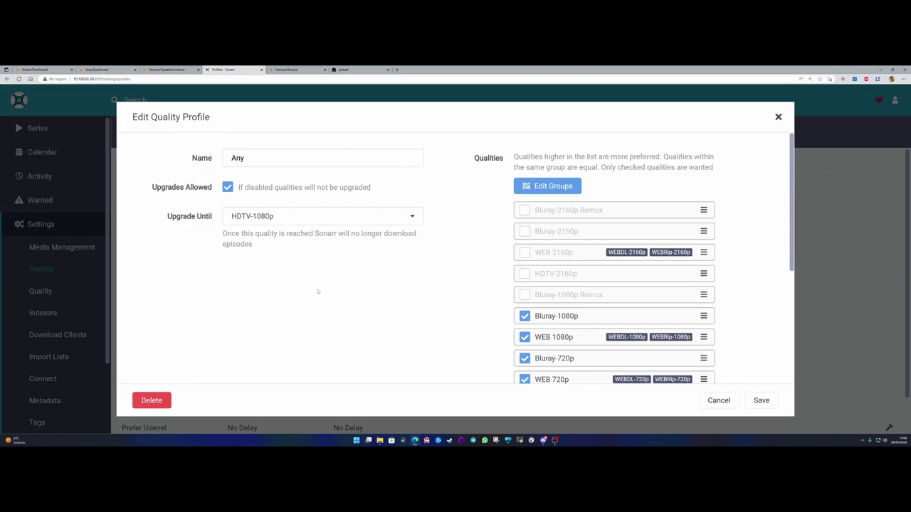
- Also accept Bluray-1080p Remux and Bluray-480p, then save the Any profile
{"action": "scroll", "coordinate": [581, 254], "scroll_direction": "down", "scroll_amount": 3}
{"action": "scroll", "coordinate": [549, 242], "scroll_direction": "down", "scroll_amount": 2}
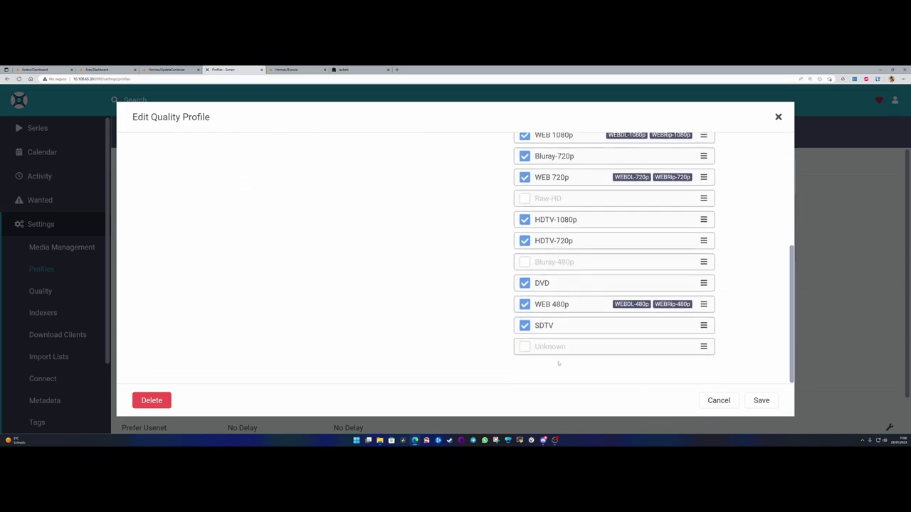
{"action": "scroll", "coordinate": [551, 239], "scroll_direction": "up", "scroll_amount": 5}
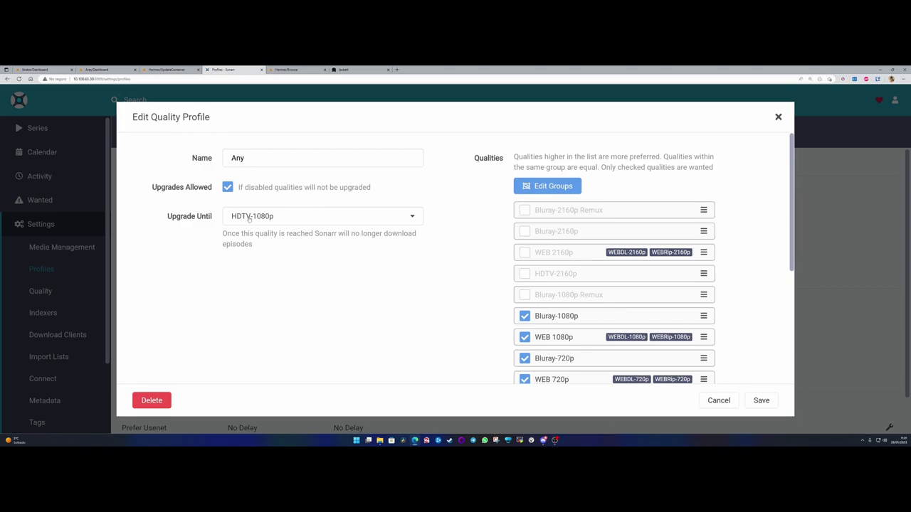
{"action": "left_click", "coordinate": [526, 296]}
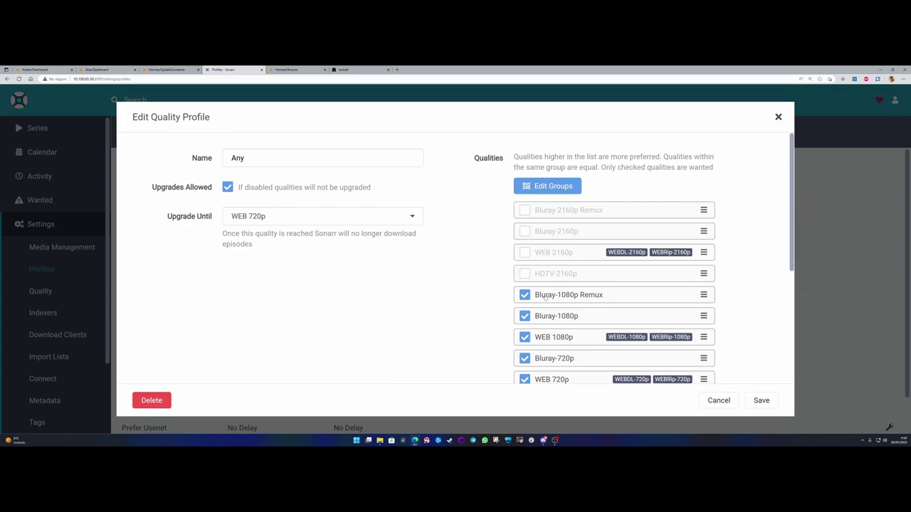
{"action": "scroll", "coordinate": [588, 305], "scroll_direction": "down", "scroll_amount": 2}
{"action": "scroll", "coordinate": [588, 305], "scroll_direction": "down", "scroll_amount": 2}
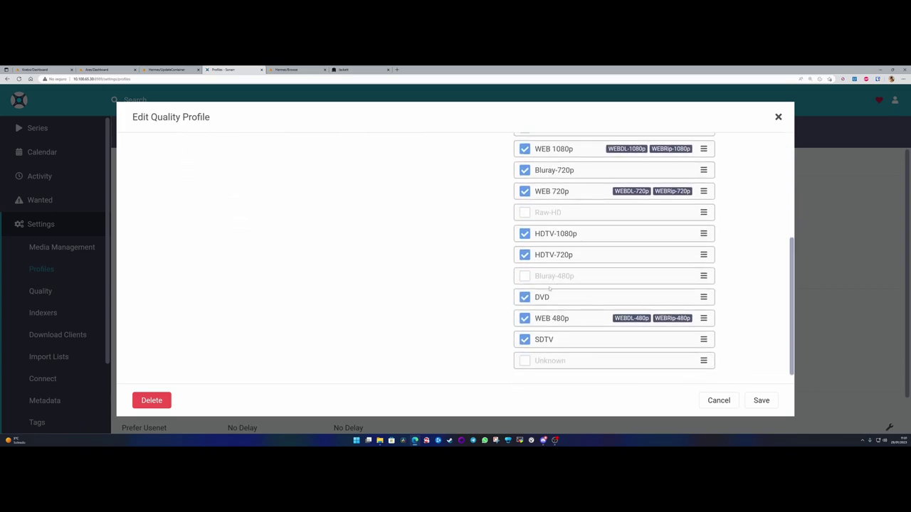
{"action": "left_click", "coordinate": [526, 278]}
{"action": "scroll", "coordinate": [558, 345], "scroll_direction": "up", "scroll_amount": 1}
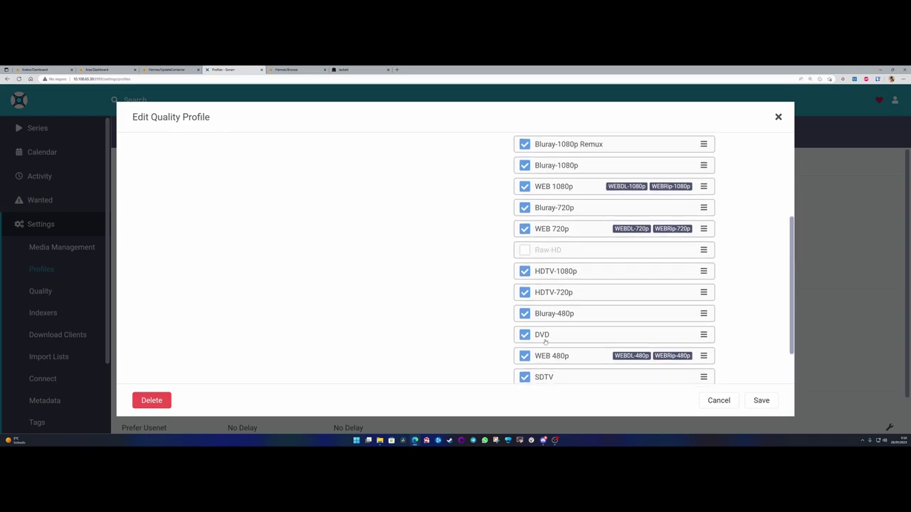
{"action": "scroll", "coordinate": [554, 341], "scroll_direction": "up", "scroll_amount": 4}
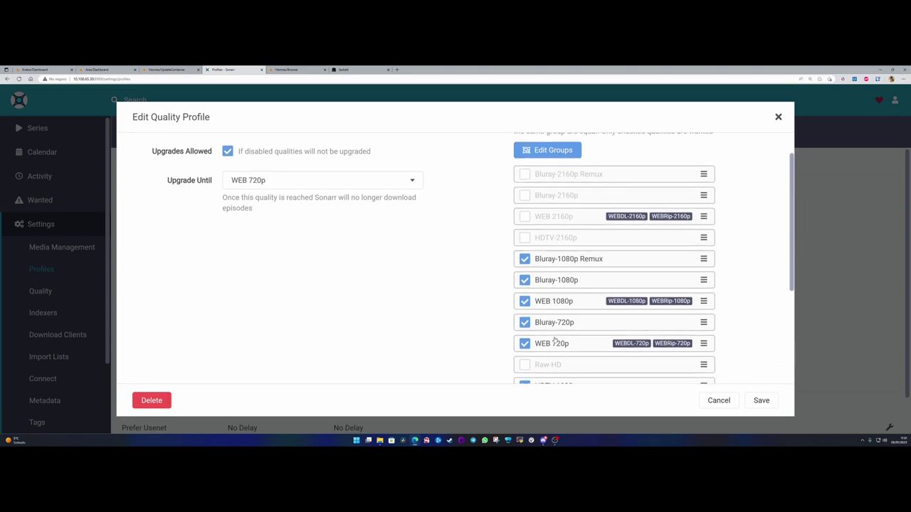
{"action": "scroll", "coordinate": [550, 327], "scroll_direction": "down", "scroll_amount": 2}
{"action": "scroll", "coordinate": [547, 316], "scroll_direction": "down", "scroll_amount": 4}
{"action": "scroll", "coordinate": [449, 287], "scroll_direction": "up", "scroll_amount": 6}
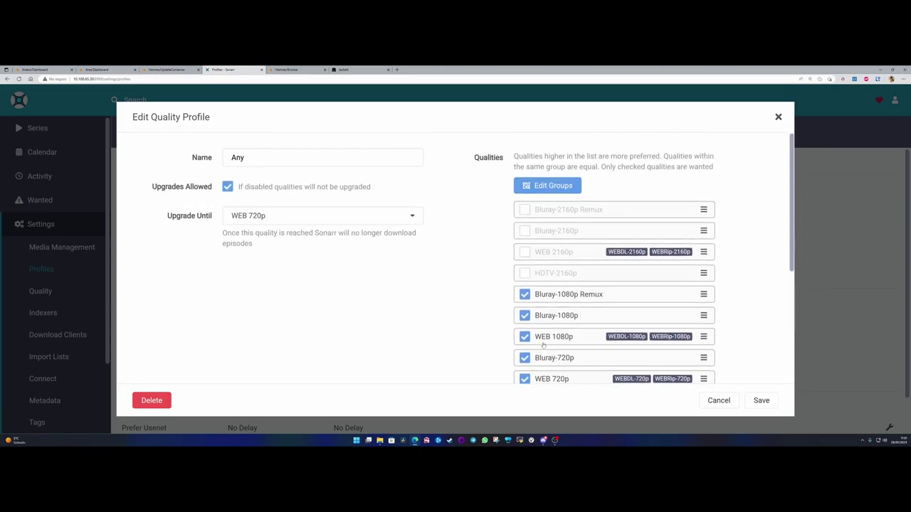
{"action": "scroll", "coordinate": [591, 356], "scroll_direction": "down", "scroll_amount": 5}
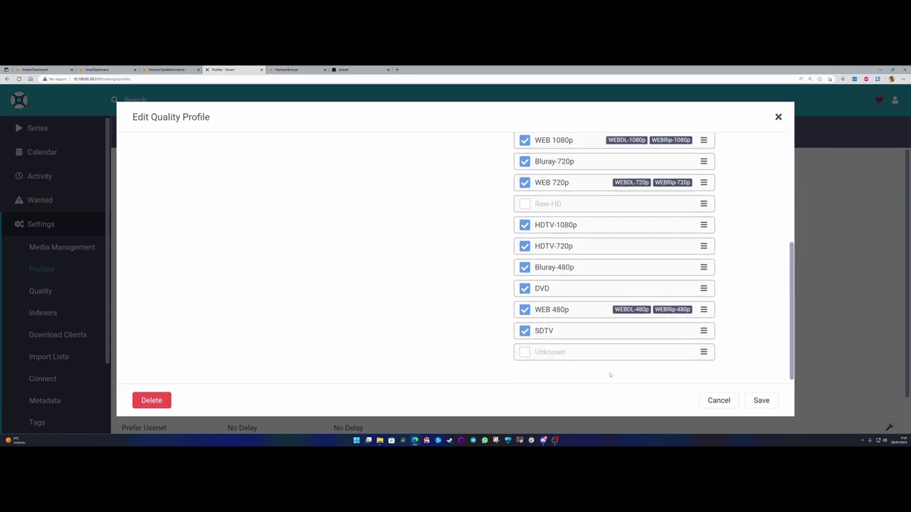
{"action": "left_click", "coordinate": [761, 400]}
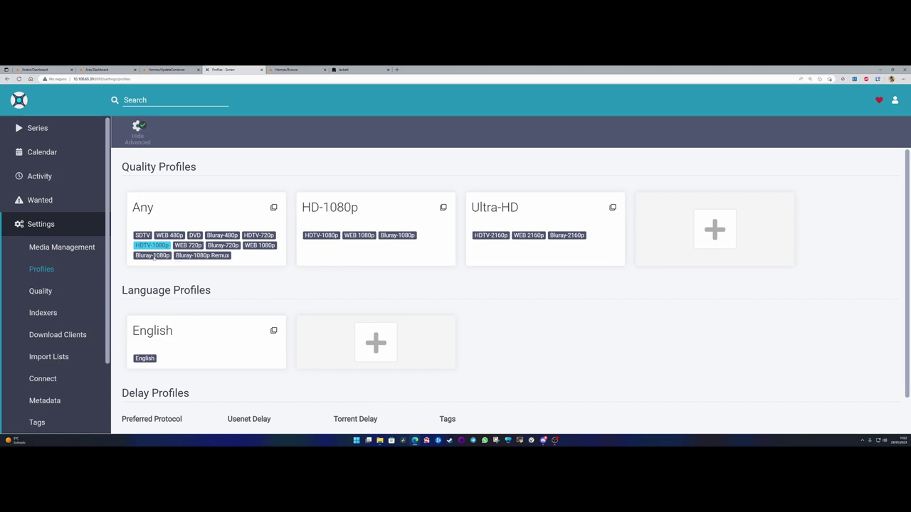
{"action": "left_click", "coordinate": [247, 210]}
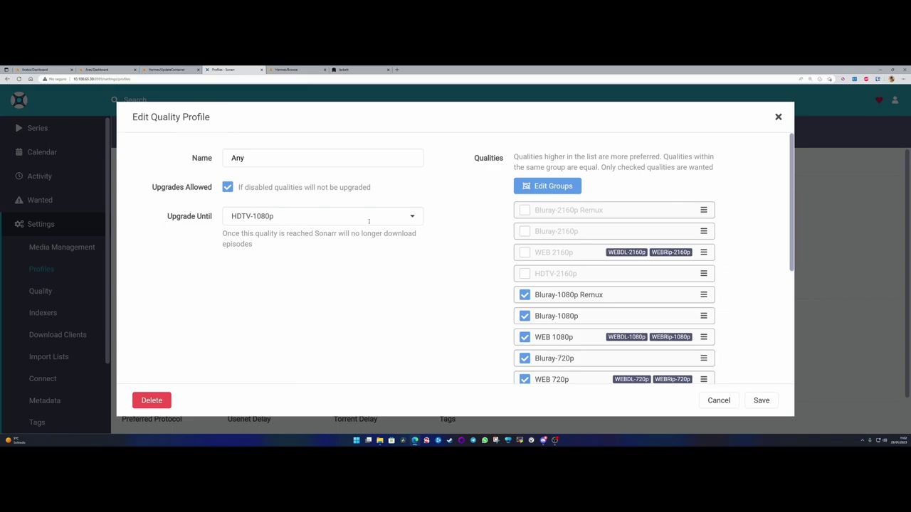
{"action": "left_click", "coordinate": [282, 217]}
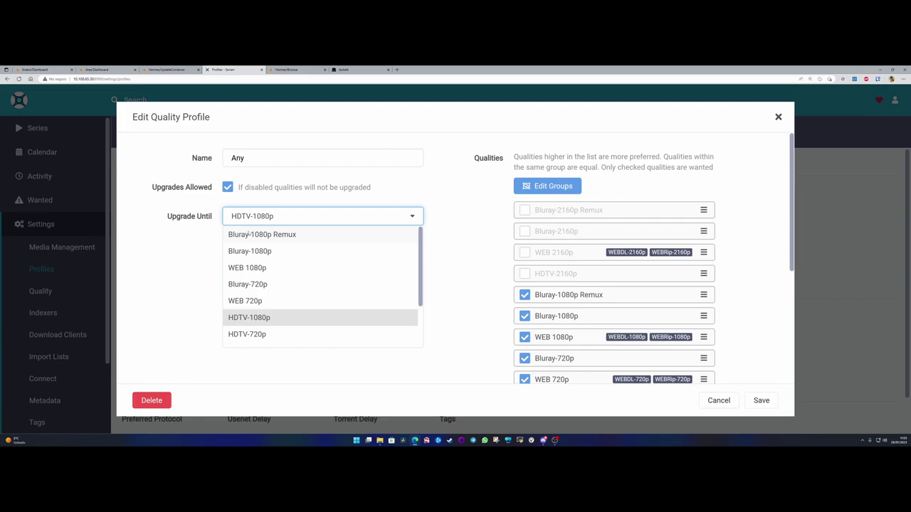
{"action": "left_click", "coordinate": [206, 250]}
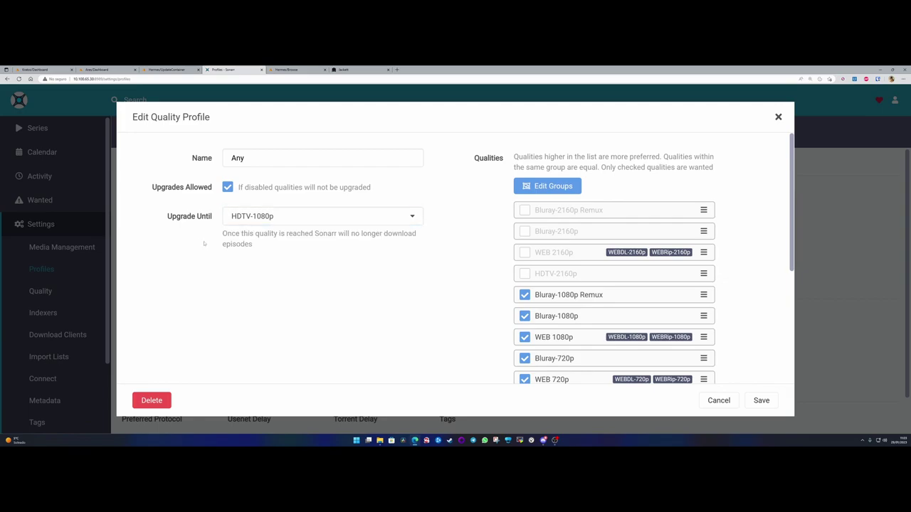
{"action": "left_click", "coordinate": [719, 401]}
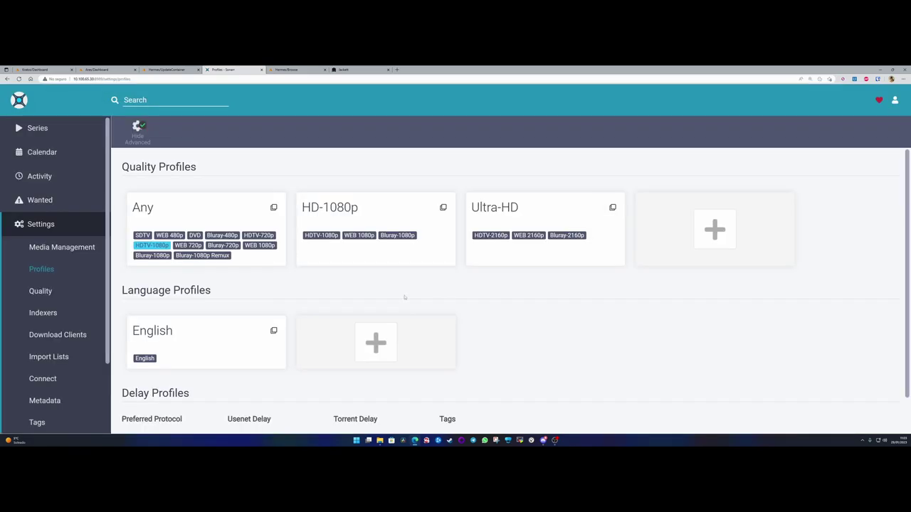
- Include Bluray-1080p Remux in the HD-1080p profile
{"action": "left_click", "coordinate": [363, 216]}
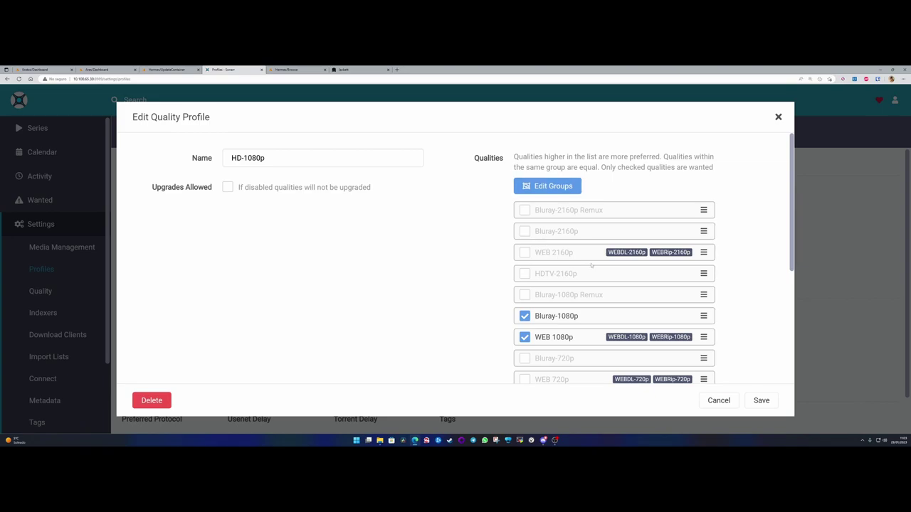
{"action": "scroll", "coordinate": [590, 264], "scroll_direction": "down", "scroll_amount": 2}
{"action": "left_click", "coordinate": [524, 220]}
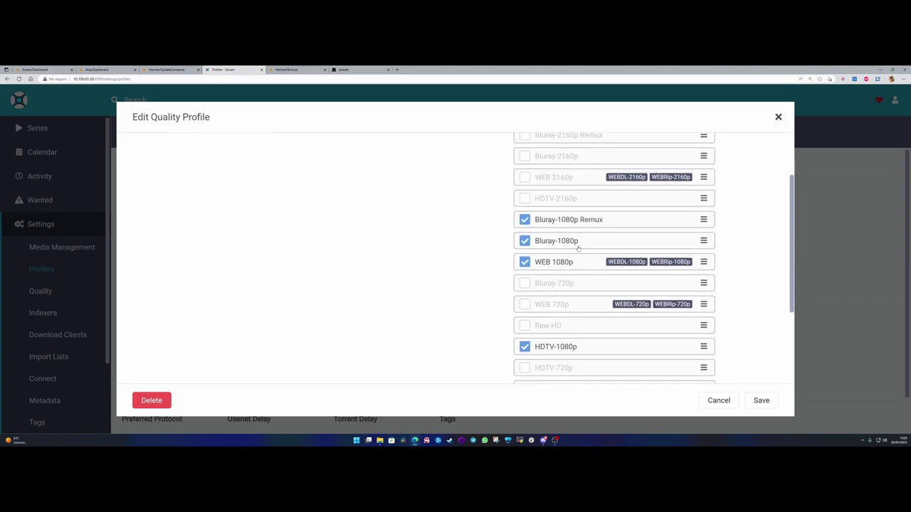
{"action": "scroll", "coordinate": [590, 335], "scroll_direction": "down", "scroll_amount": 3}
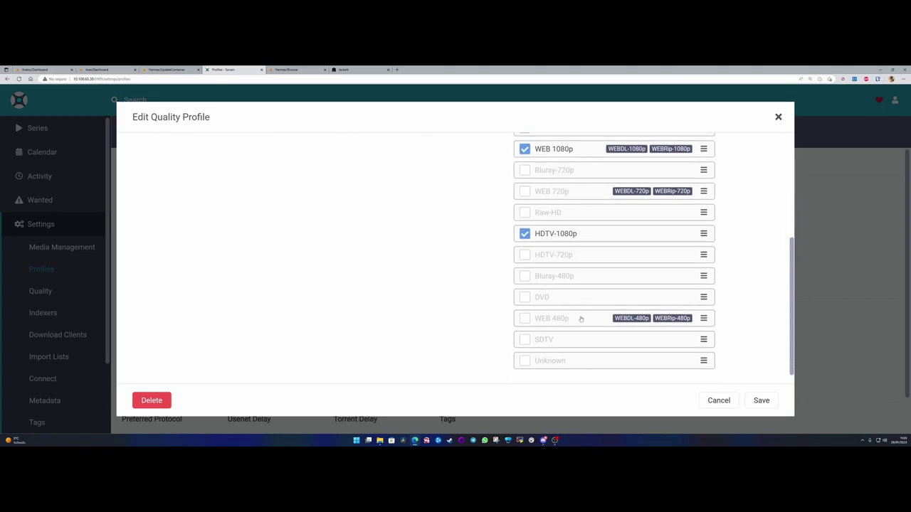
{"action": "scroll", "coordinate": [555, 239], "scroll_direction": "up", "scroll_amount": 3}
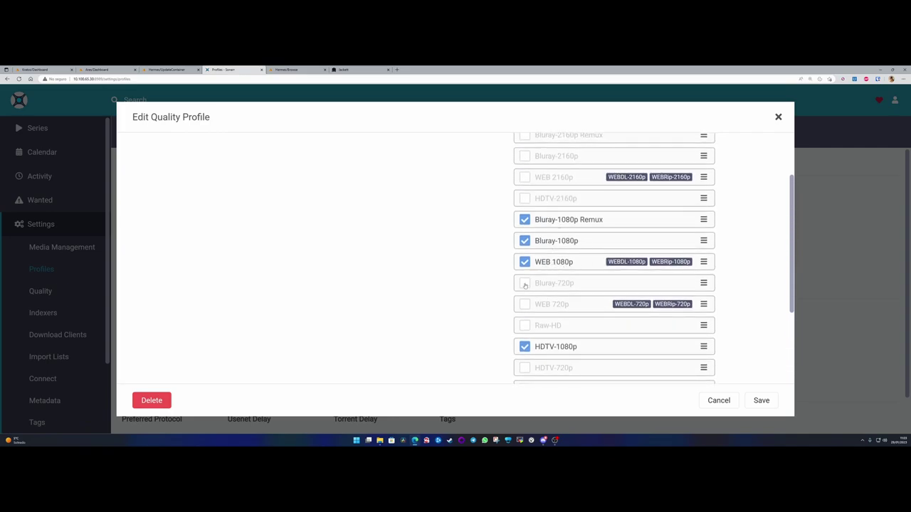
{"action": "scroll", "coordinate": [447, 254], "scroll_direction": "up", "scroll_amount": 2}
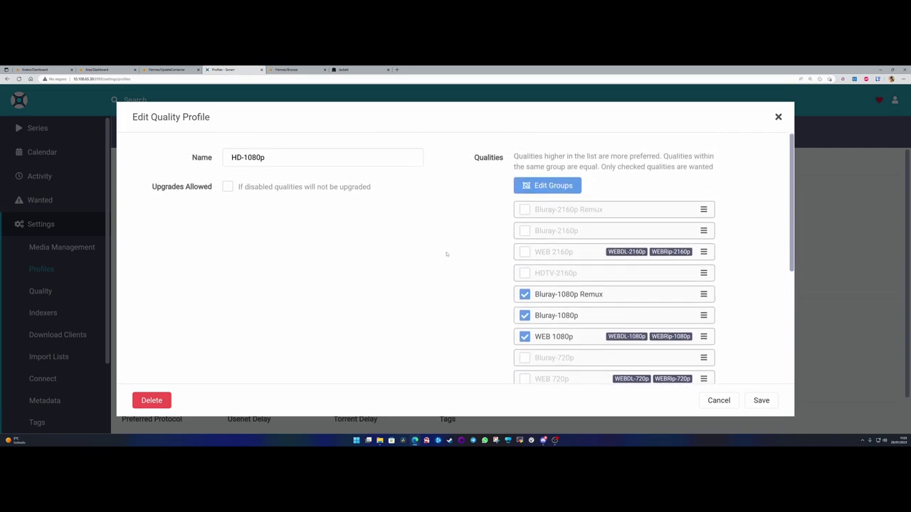
- Allow upgrades until HDTV-1080p and save the HD-1080p profile
{"action": "left_click_drag", "start_coordinate": [149, 186], "coordinate": [212, 187]}
{"action": "left_click", "coordinate": [227, 188]}
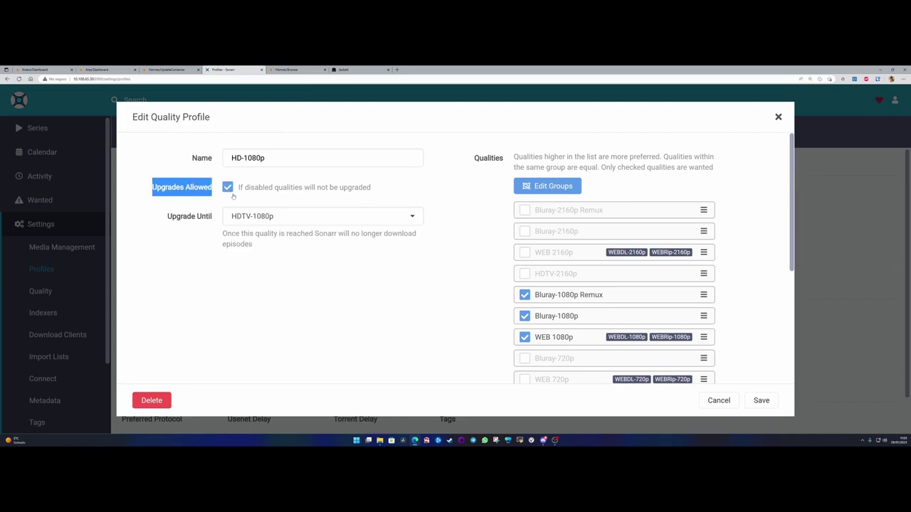
{"action": "left_click", "coordinate": [289, 217]}
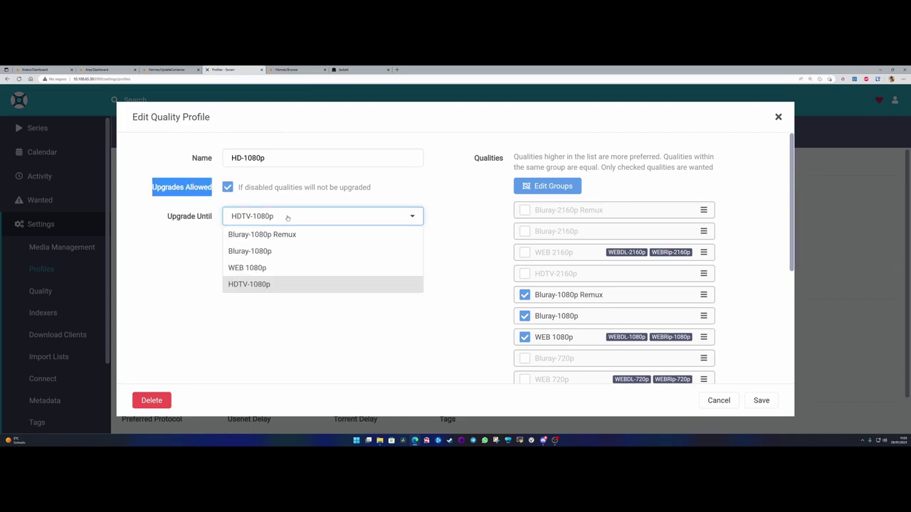
{"action": "left_click", "coordinate": [277, 285]}
{"action": "scroll", "coordinate": [349, 258], "scroll_direction": "down", "scroll_amount": 4}
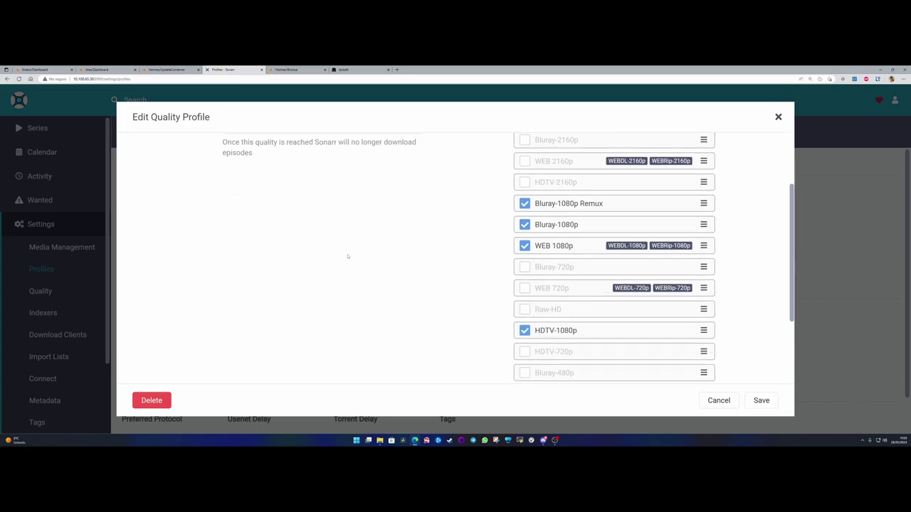
{"action": "scroll", "coordinate": [349, 257], "scroll_direction": "up", "scroll_amount": 2}
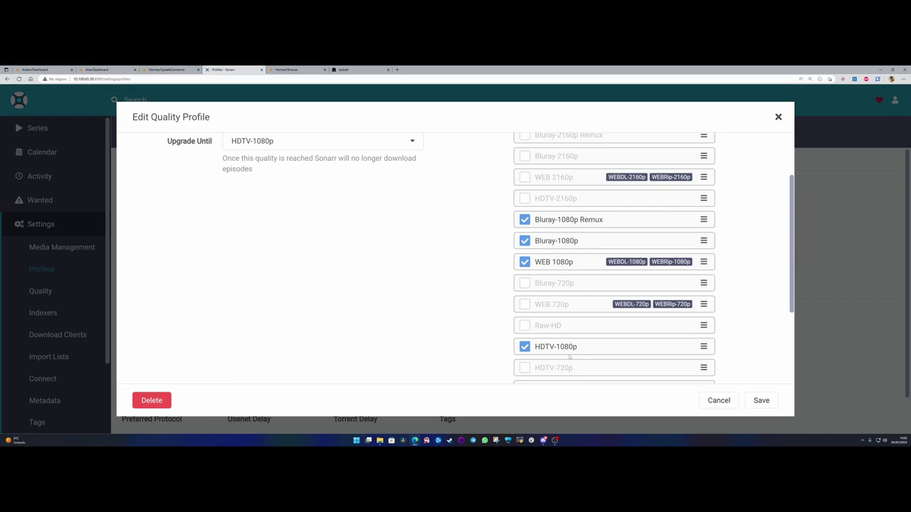
{"action": "left_click", "coordinate": [761, 401]}
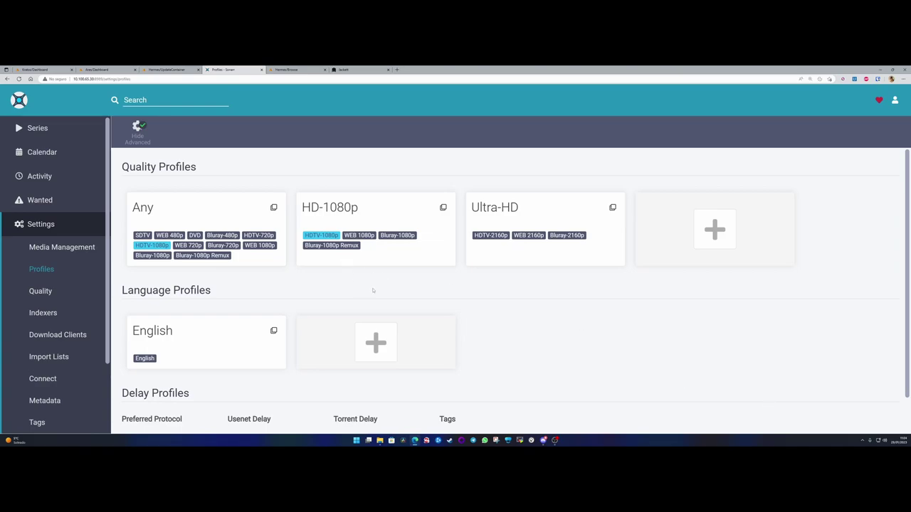
- Include Bluray-2160p Remux in the Ultra-HD profile
{"action": "mouse_move", "coordinate": [360, 236]}
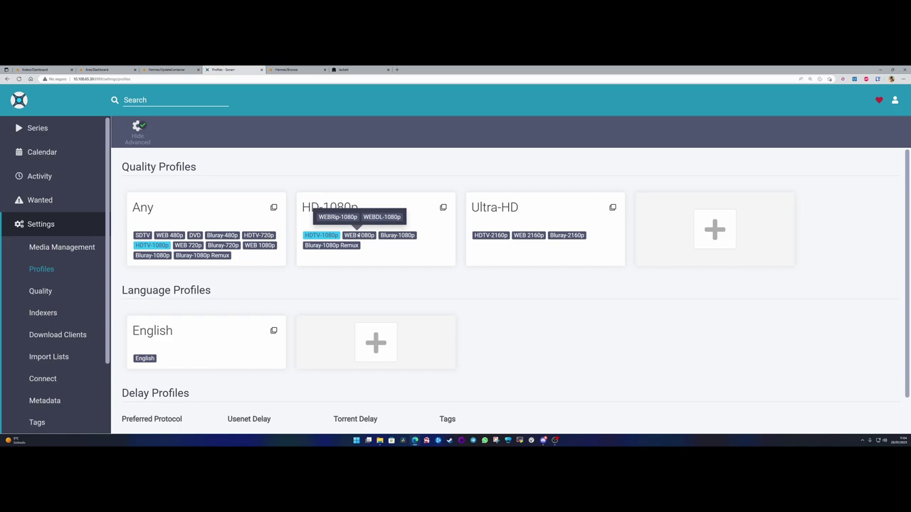
{"action": "mouse_move", "coordinate": [322, 236]}
{"action": "left_click", "coordinate": [542, 210]}
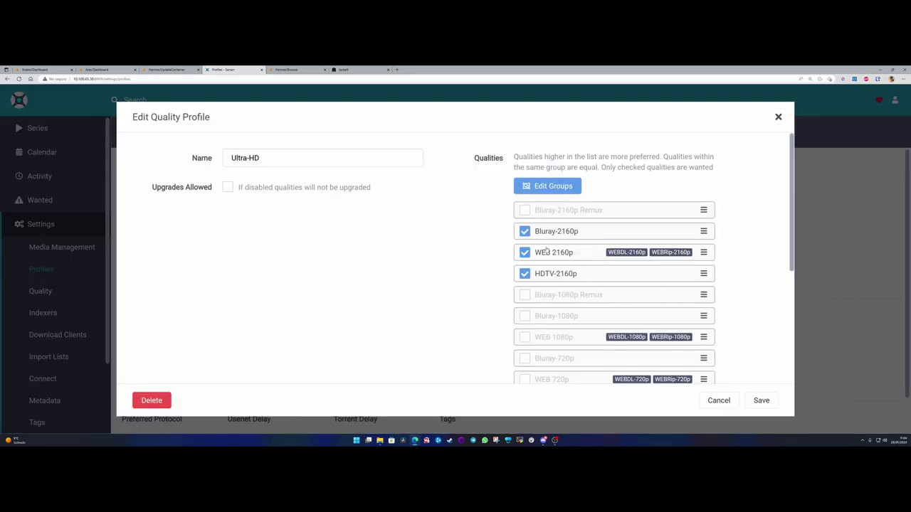
{"action": "left_click", "coordinate": [526, 212]}
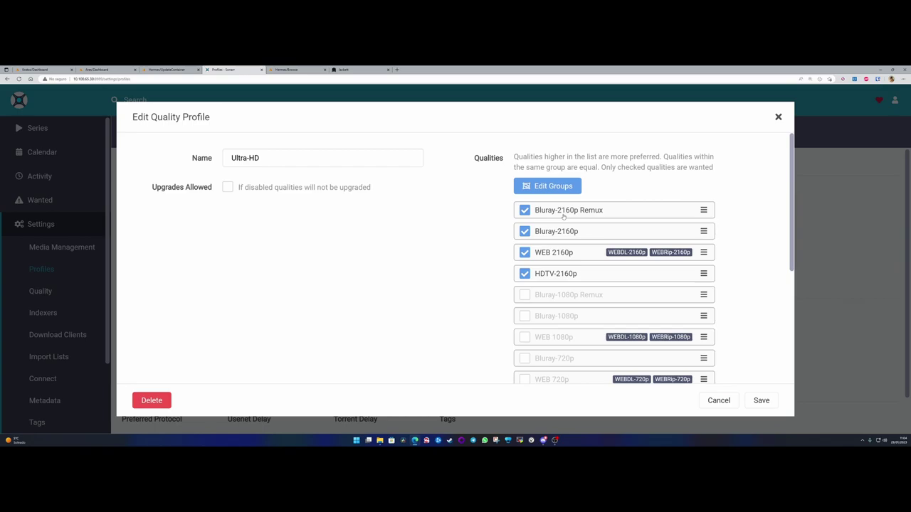
{"action": "scroll", "coordinate": [565, 228], "scroll_direction": "down", "scroll_amount": 2}
{"action": "scroll", "coordinate": [577, 291], "scroll_direction": "down", "scroll_amount": 1}
{"action": "scroll", "coordinate": [546, 348], "scroll_direction": "up", "scroll_amount": 3}
- Allow upgrades until HDTV-2160p and save the Ultra-HD profile
{"action": "left_click", "coordinate": [229, 188]}
{"action": "left_click", "coordinate": [297, 215]}
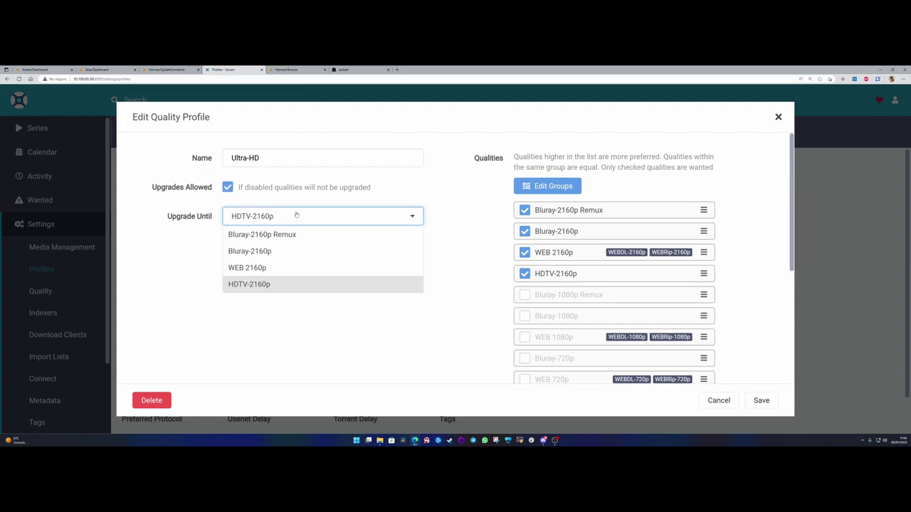
{"action": "left_click", "coordinate": [277, 285]}
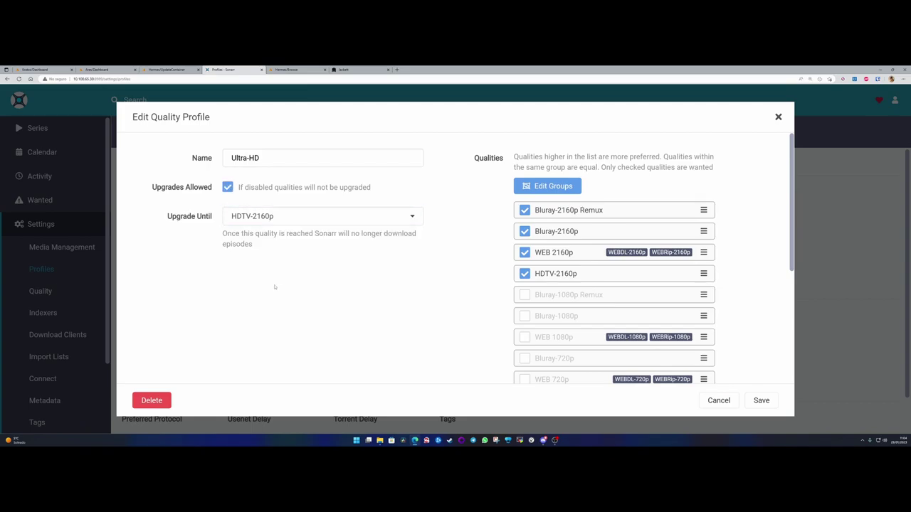
{"action": "left_click", "coordinate": [761, 400]}
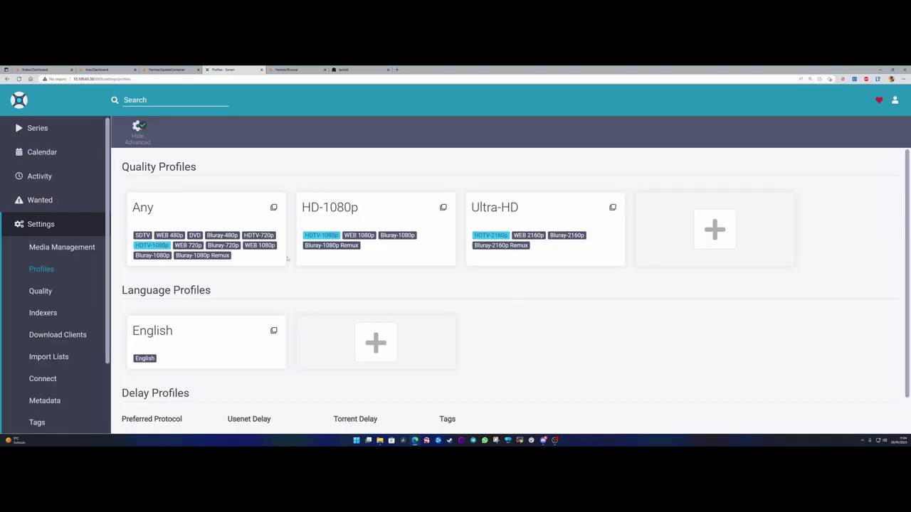
- Try cloning the Any profile, then discard the copy and leave Any unchanged
{"action": "left_click", "coordinate": [273, 208]}
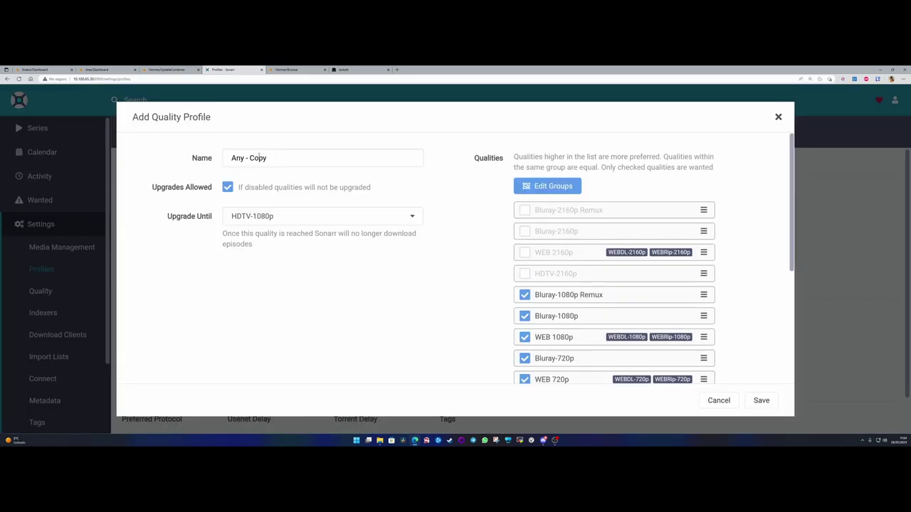
{"action": "left_click_drag", "start_coordinate": [245, 158], "coordinate": [325, 164]}
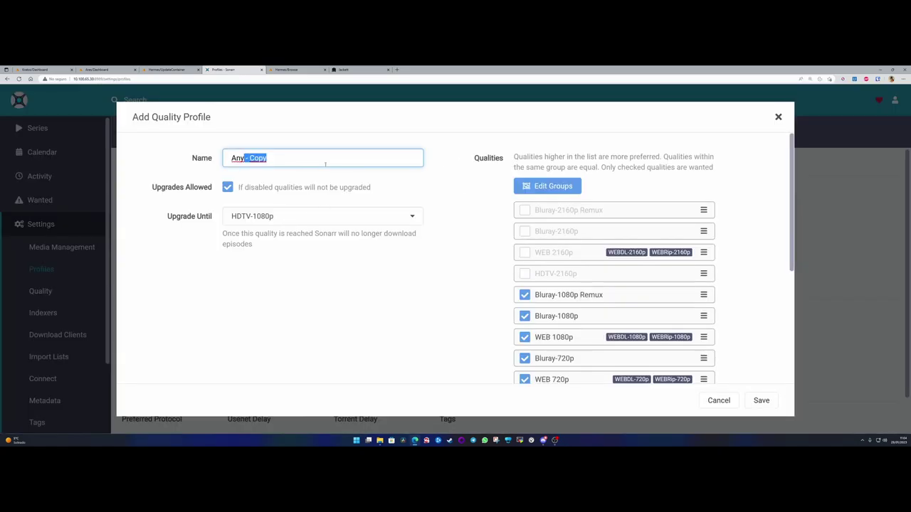
{"action": "key", "text": "BackSpace"}
{"action": "left_click", "coordinate": [760, 400]}
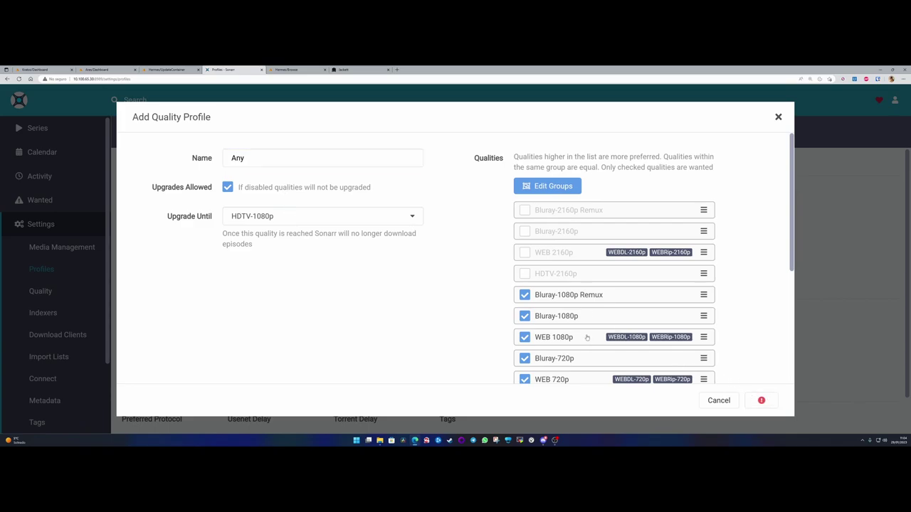
{"action": "scroll", "coordinate": [647, 325], "scroll_direction": "down", "scroll_amount": 3}
{"action": "left_click", "coordinate": [710, 399]}
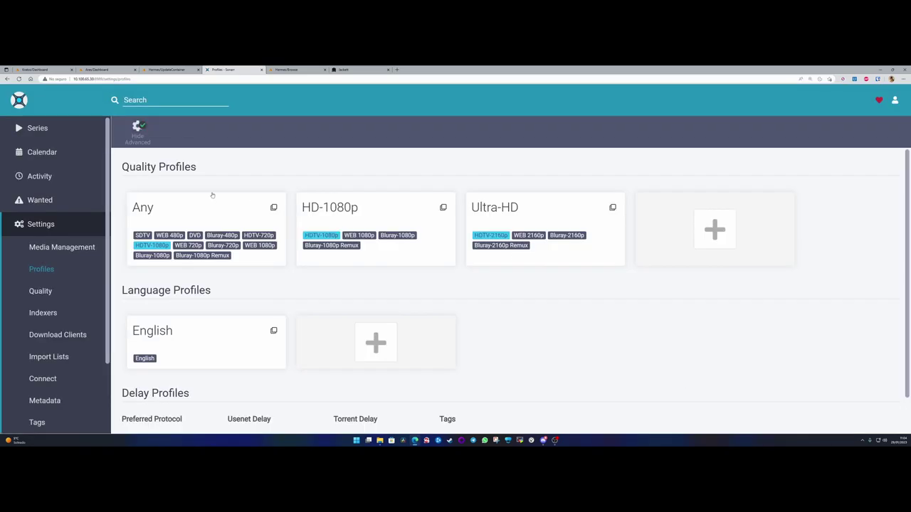
{"action": "left_click", "coordinate": [212, 208]}
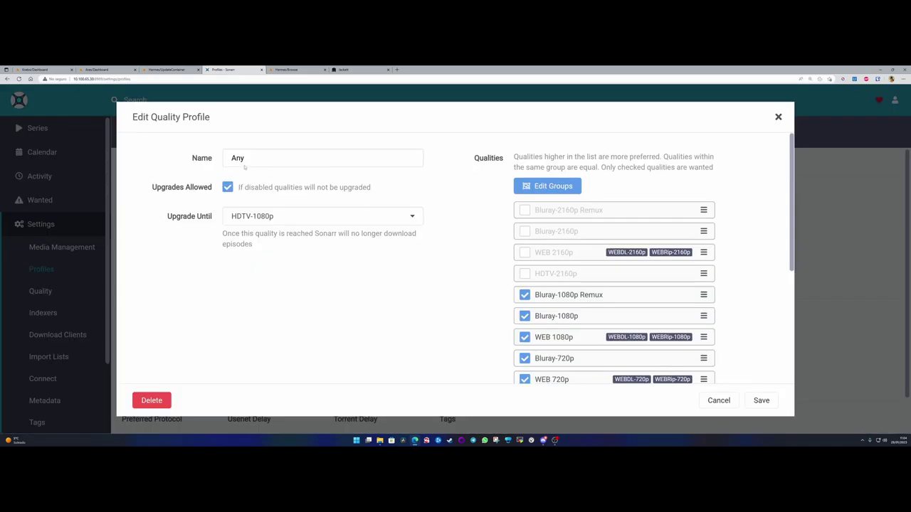
{"action": "left_click", "coordinate": [730, 403]}
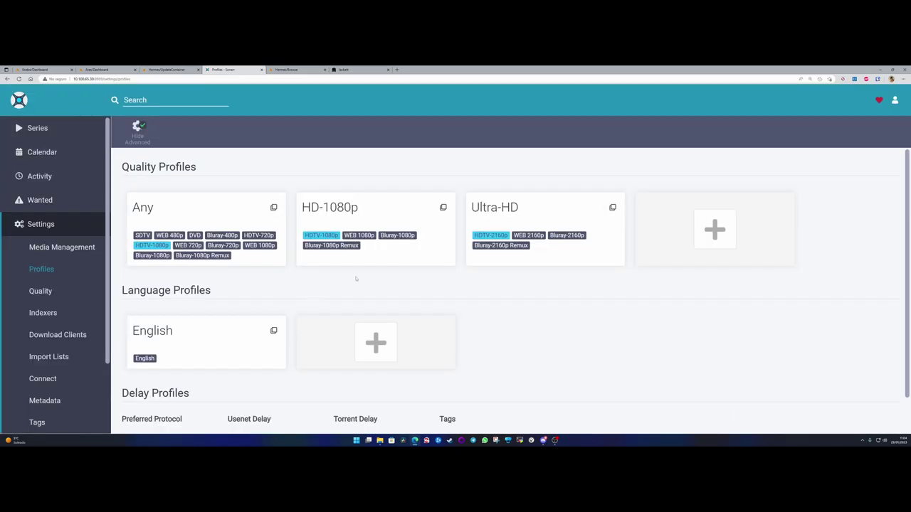
- Rename HD-1080p to '1080p' and Ultra-HD to '4K', saving each
{"action": "left_click", "coordinate": [367, 212]}
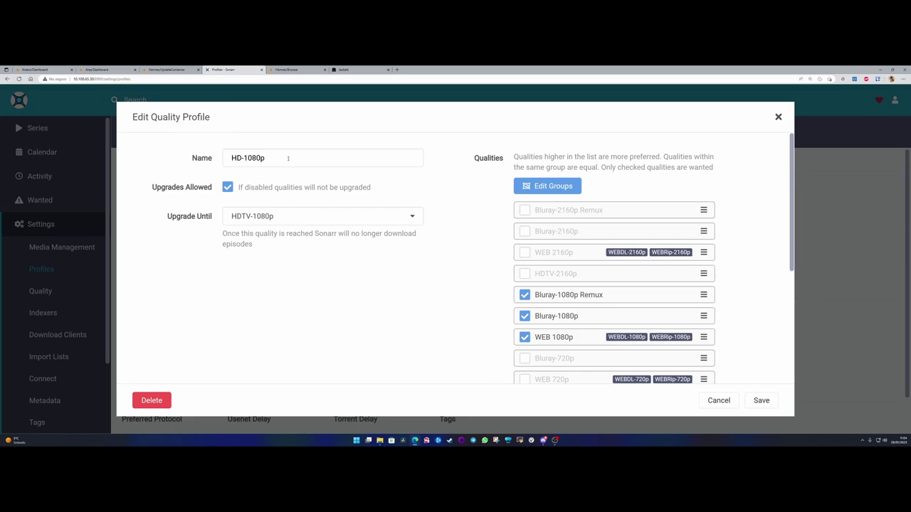
{"action": "left_click_drag", "start_coordinate": [277, 161], "coordinate": [198, 168]}
{"action": "type", "text": "1080"}
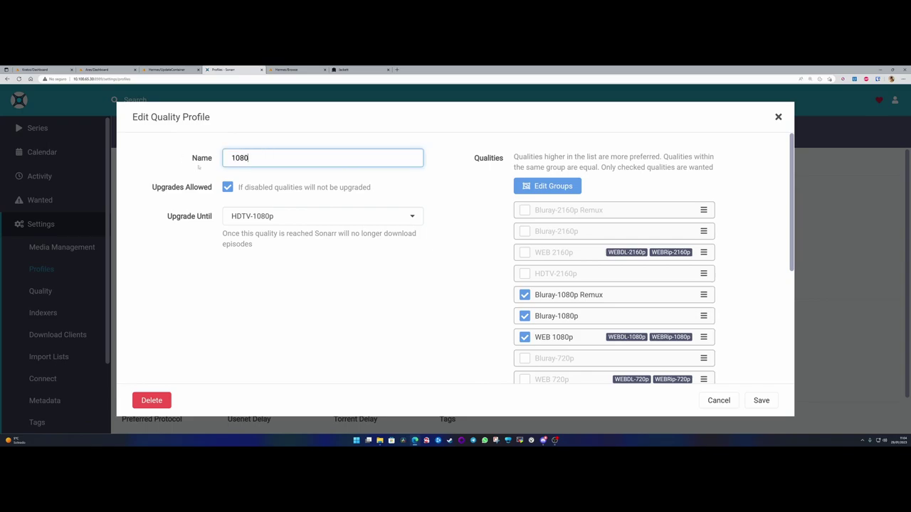
{"action": "type", "text": "p"}
{"action": "left_click", "coordinate": [760, 401]}
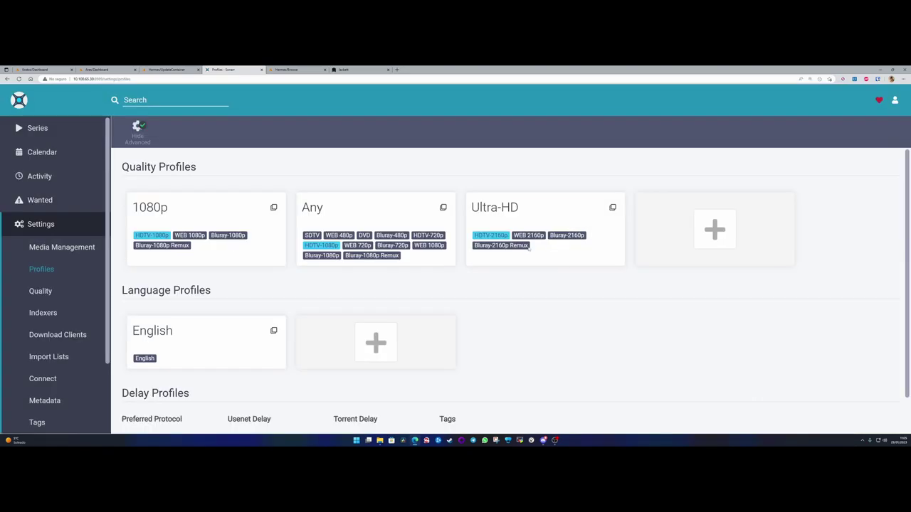
{"action": "left_click", "coordinate": [529, 207]}
{"action": "left_click_drag", "start_coordinate": [277, 158], "coordinate": [163, 153]}
{"action": "type", "text": "4K"}
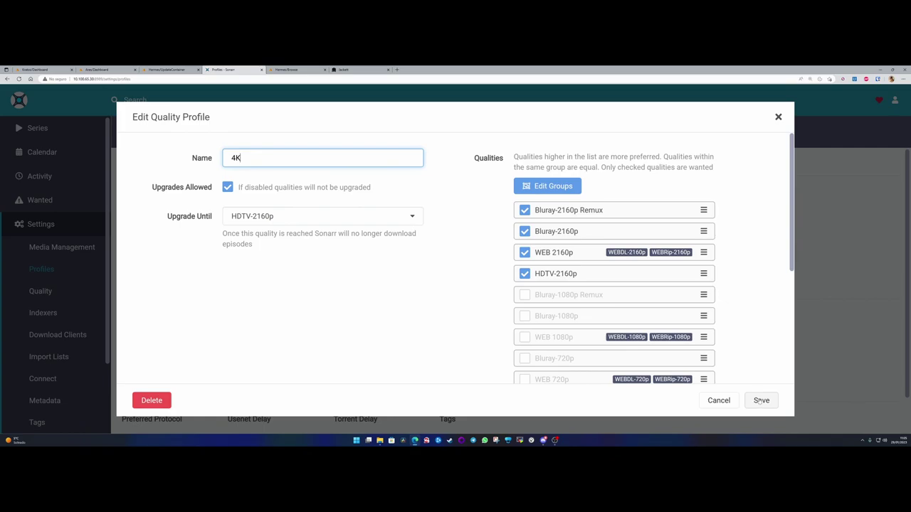
{"action": "left_click", "coordinate": [761, 400]}
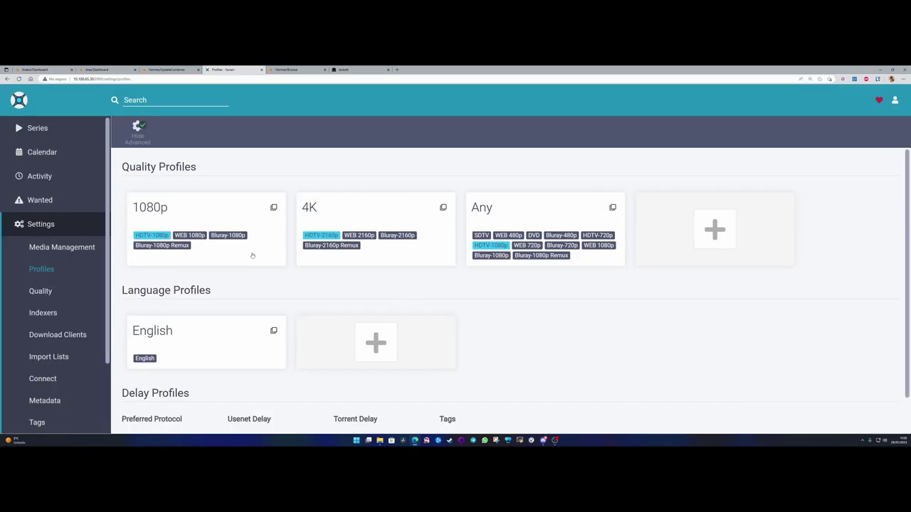
- Reopen the Any profile and close it without changes
{"action": "left_click", "coordinate": [502, 212]}
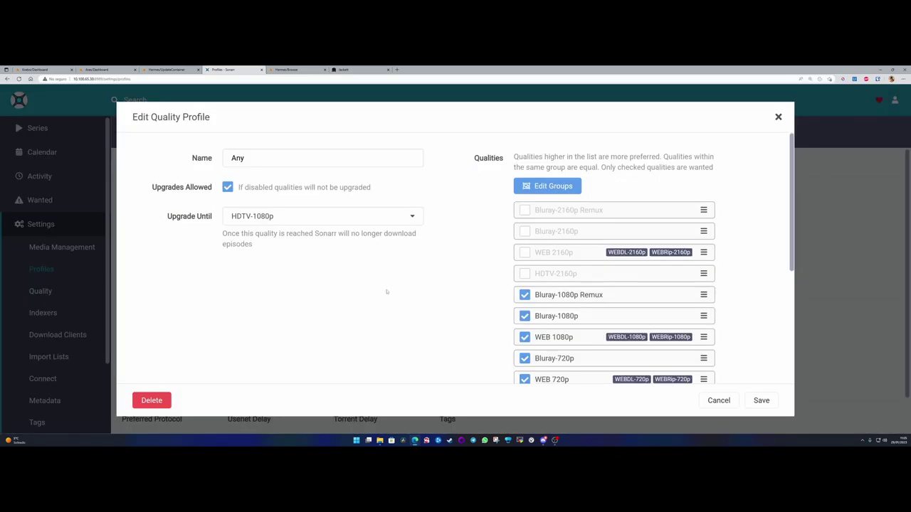
{"action": "left_click", "coordinate": [719, 400]}
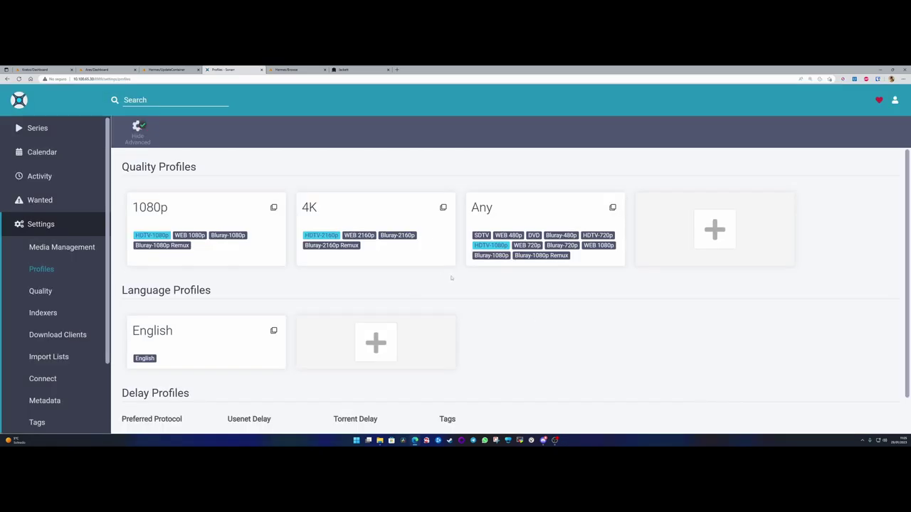
{"action": "scroll", "coordinate": [301, 248], "scroll_direction": "down", "scroll_amount": 2}
- Rename the English language profile to 'Español'
{"action": "scroll", "coordinate": [213, 245], "scroll_direction": "up", "scroll_amount": 1}
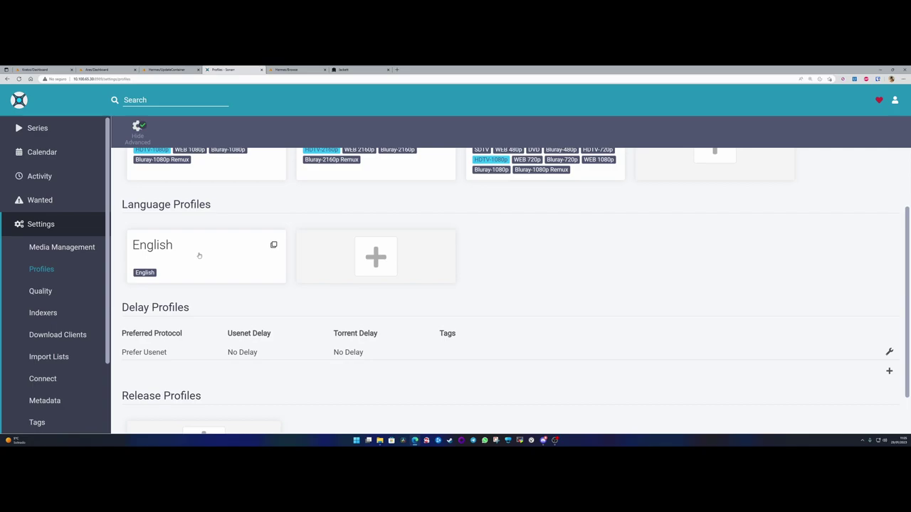
{"action": "left_click_drag", "start_coordinate": [121, 205], "coordinate": [217, 212]}
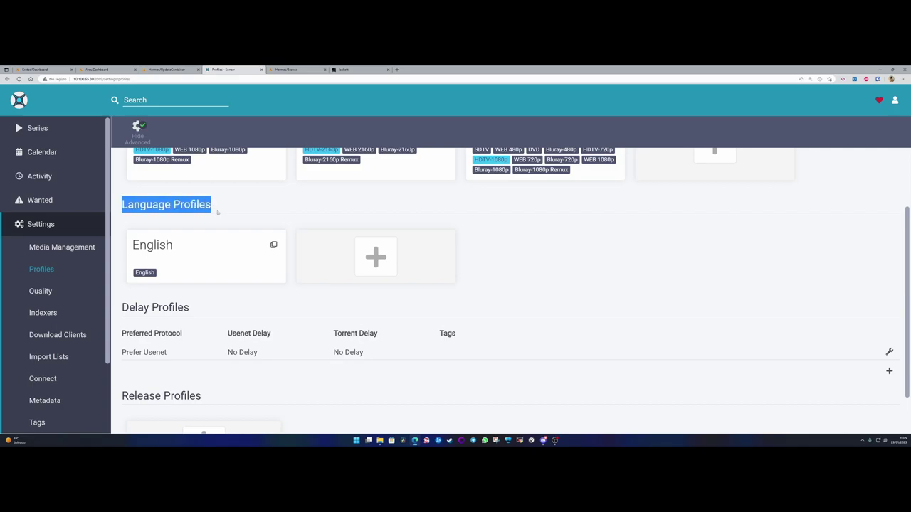
{"action": "left_click", "coordinate": [197, 251]}
{"action": "left_click", "coordinate": [484, 157]}
{"action": "left_click_drag", "start_coordinate": [484, 157], "coordinate": [401, 165]}
{"action": "type", "text": "Castellan"}
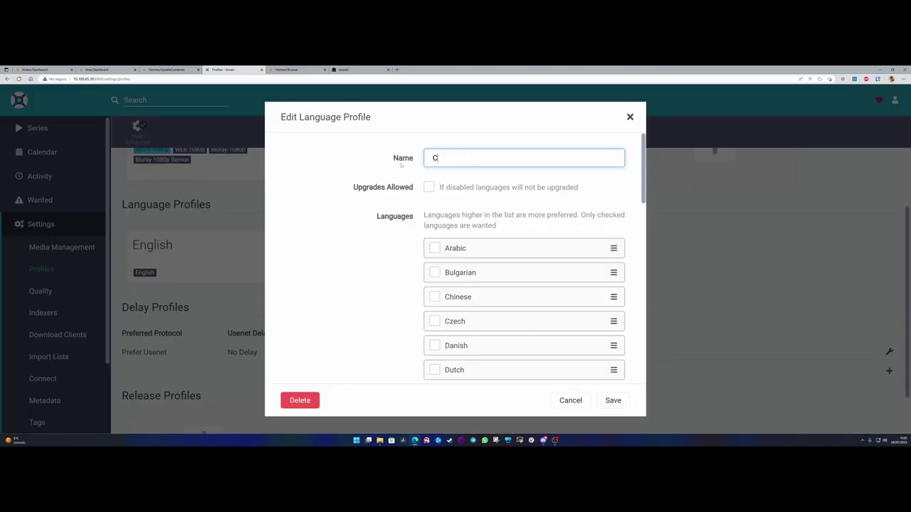
{"action": "key", "text": "BackSpace"}
{"action": "key", "text": "BackSpace"}
{"action": "key", "text": "BackSpace"}
{"action": "key", "text": "BackSpace"}
{"action": "key", "text": "BackSpace"}
{"action": "key", "text": "BackSpace"}
{"action": "key", "text": "BackSpace"}
{"action": "key", "text": "BackSpace"}
{"action": "key", "text": "BackSpace"}
{"action": "type", "text": "Españo"}
- Turn on Upgrades Allowed, keeping English as the upgrade-until language
{"action": "left_click_drag", "start_coordinate": [357, 187], "coordinate": [413, 188]}
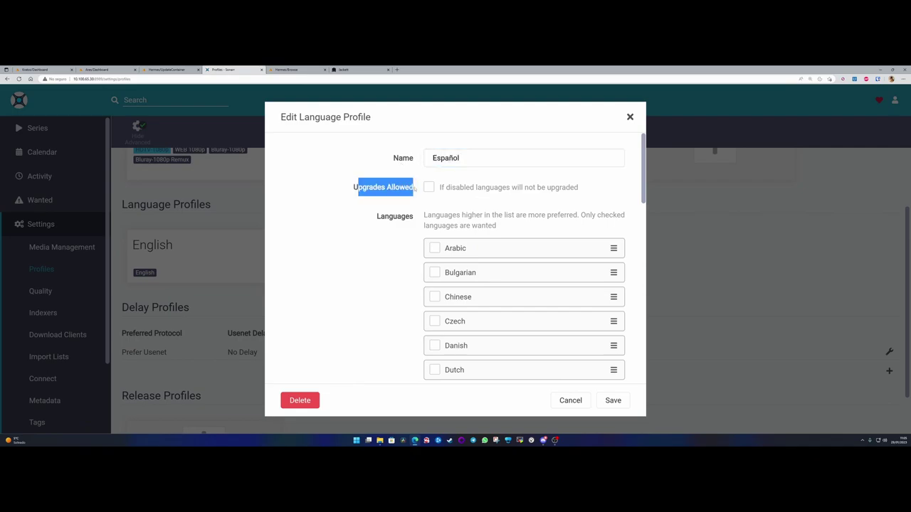
{"action": "left_click_drag", "start_coordinate": [369, 218], "coordinate": [415, 219]}
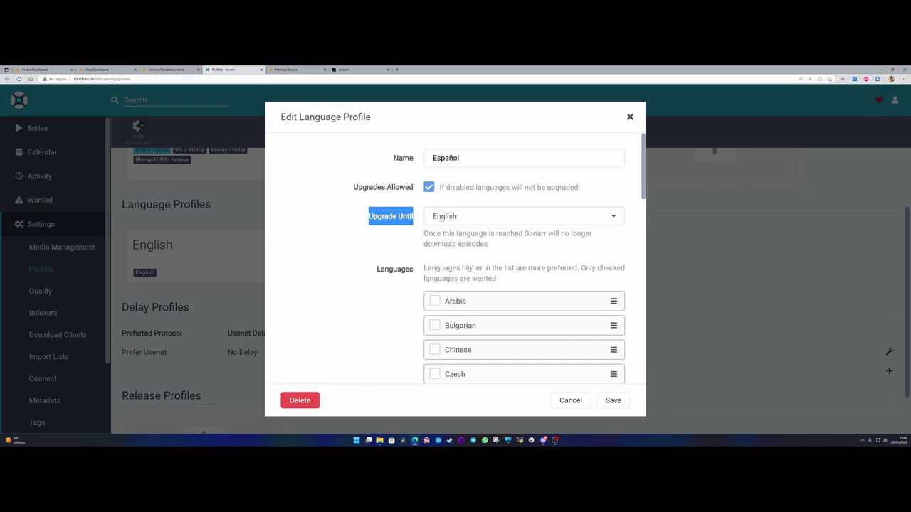
{"action": "right_click", "coordinate": [464, 217]}
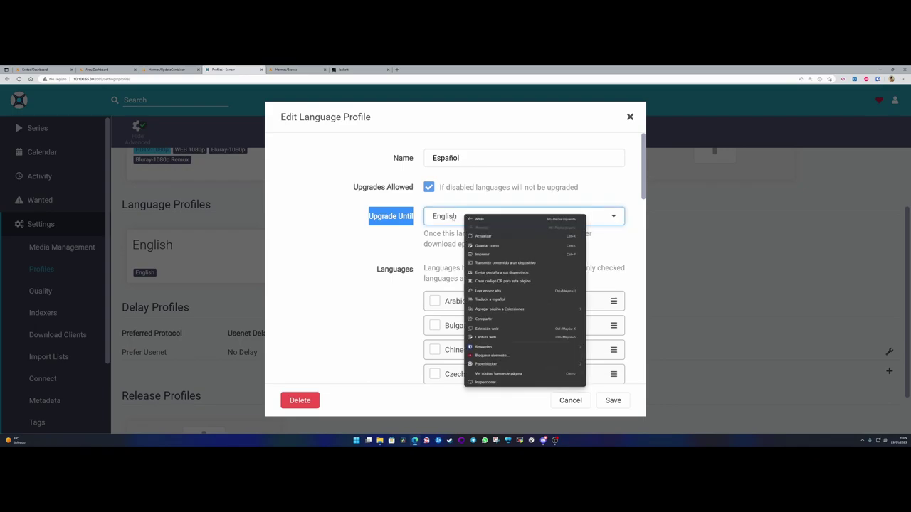
{"action": "left_click", "coordinate": [361, 218]}
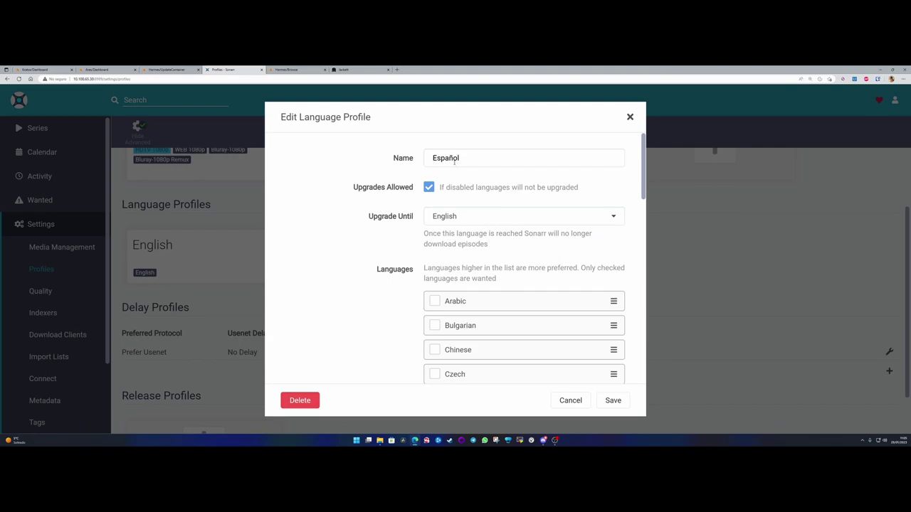
{"action": "left_click", "coordinate": [468, 216]}
{"action": "left_click", "coordinate": [468, 217]}
{"action": "left_click_drag", "start_coordinate": [432, 158], "coordinate": [472, 158]}
{"action": "left_click", "coordinate": [468, 158]}
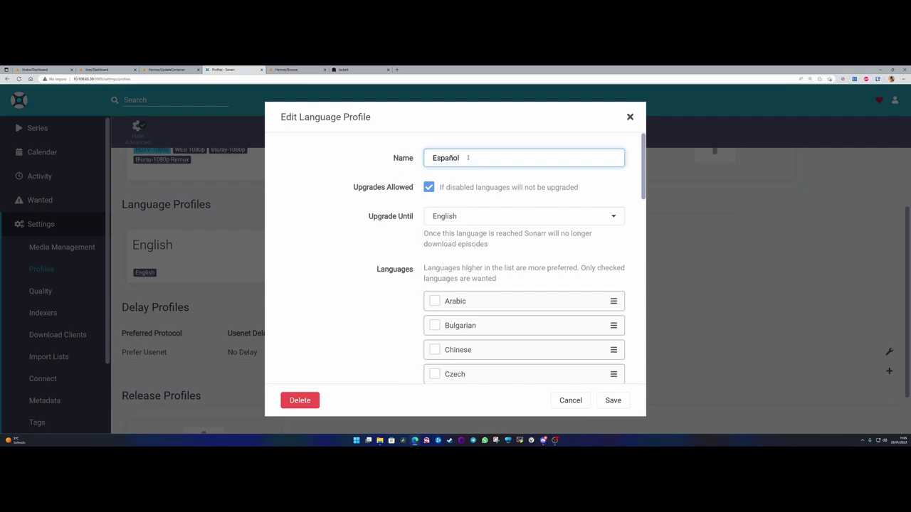
{"action": "left_click_drag", "start_coordinate": [463, 158], "coordinate": [428, 158]}
{"action": "left_click", "coordinate": [427, 157]}
{"action": "left_click_drag", "start_coordinate": [368, 216], "coordinate": [417, 217]}
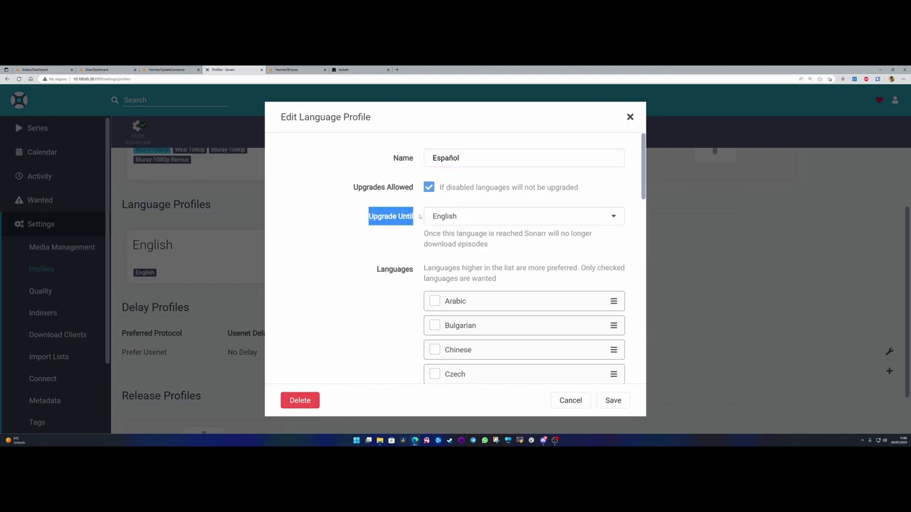
- Mark Spanish as a wanted language and save the Español profile
{"action": "scroll", "coordinate": [382, 254], "scroll_direction": "down", "scroll_amount": 1}
{"action": "scroll", "coordinate": [435, 220], "scroll_direction": "down", "scroll_amount": 2}
{"action": "scroll", "coordinate": [437, 240], "scroll_direction": "up", "scroll_amount": 3}
{"action": "scroll", "coordinate": [420, 279], "scroll_direction": "up", "scroll_amount": 1}
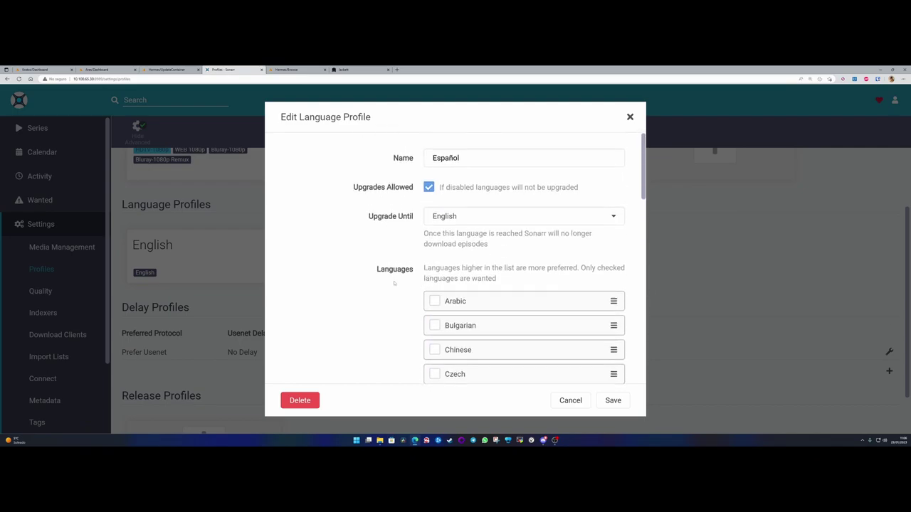
{"action": "left_click_drag", "start_coordinate": [435, 268], "coordinate": [544, 268]}
{"action": "left_click", "coordinate": [543, 303]}
{"action": "scroll", "coordinate": [473, 297], "scroll_direction": "down", "scroll_amount": 3}
{"action": "scroll", "coordinate": [474, 297], "scroll_direction": "down", "scroll_amount": 6}
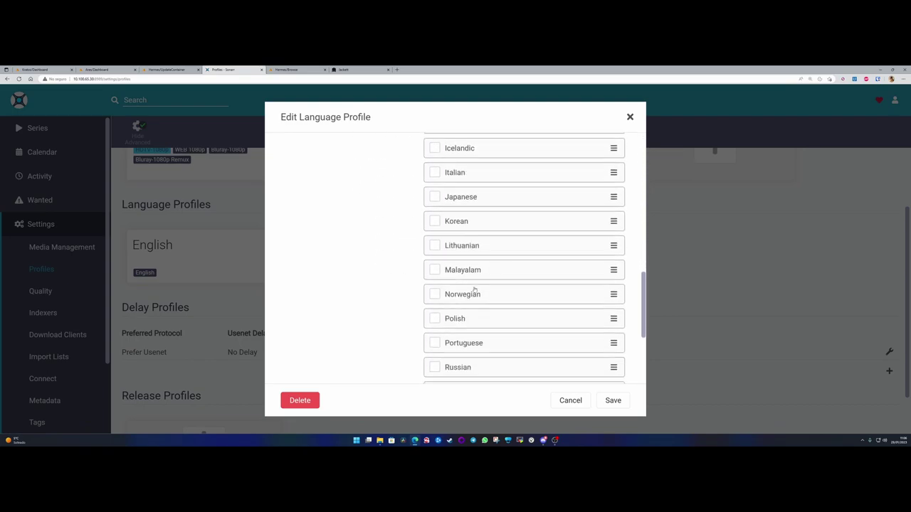
{"action": "left_click", "coordinate": [435, 271]}
{"action": "scroll", "coordinate": [405, 289], "scroll_direction": "down", "scroll_amount": 1}
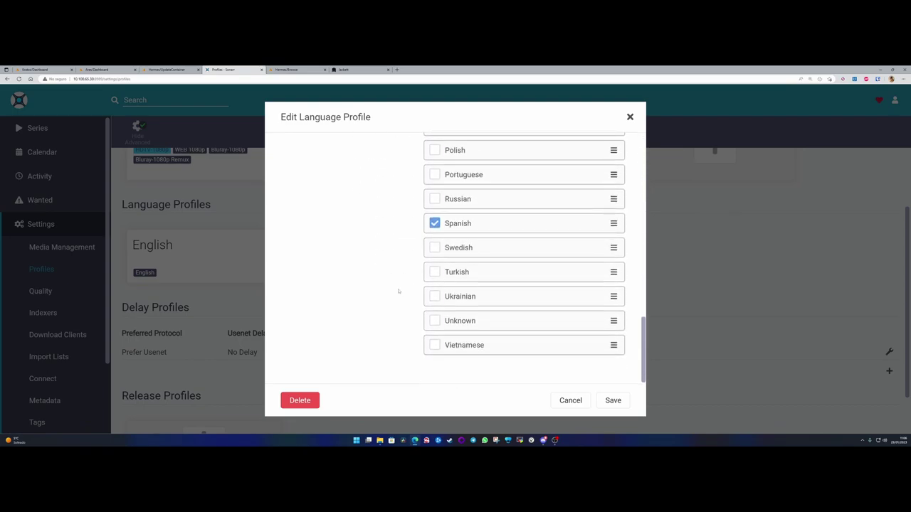
{"action": "left_click", "coordinate": [617, 403]}
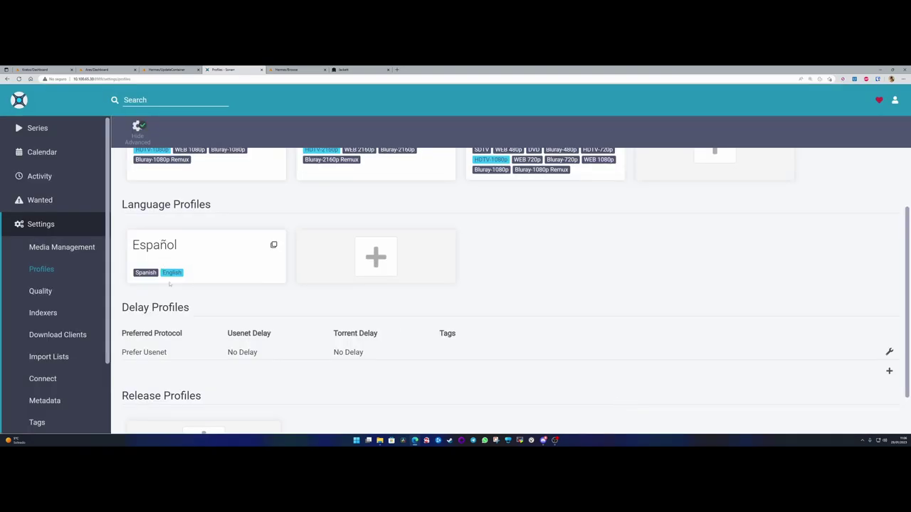
{"action": "left_click", "coordinate": [181, 256]}
- Set the Español profile's upgrade-until language to Spanish and save
{"action": "left_click_drag", "start_coordinate": [423, 233], "coordinate": [578, 234]}
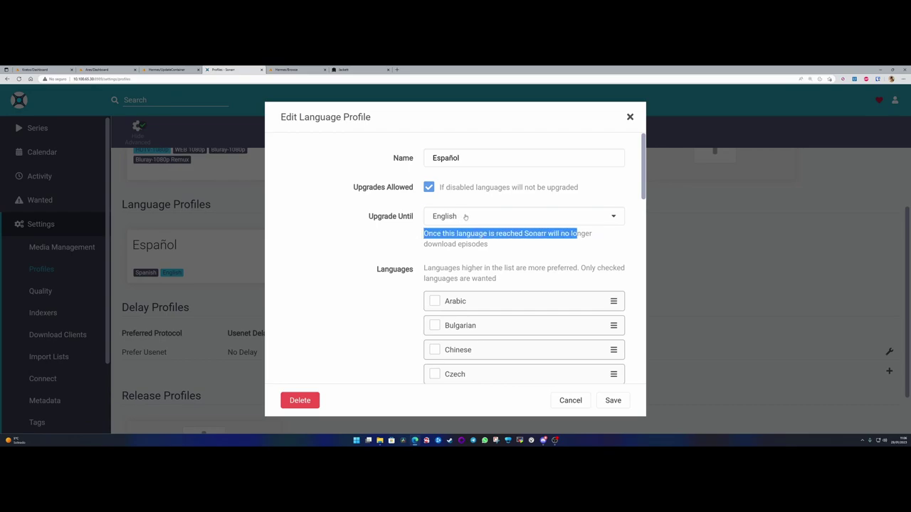
{"action": "left_click", "coordinate": [465, 217]}
{"action": "left_click", "coordinate": [457, 250]}
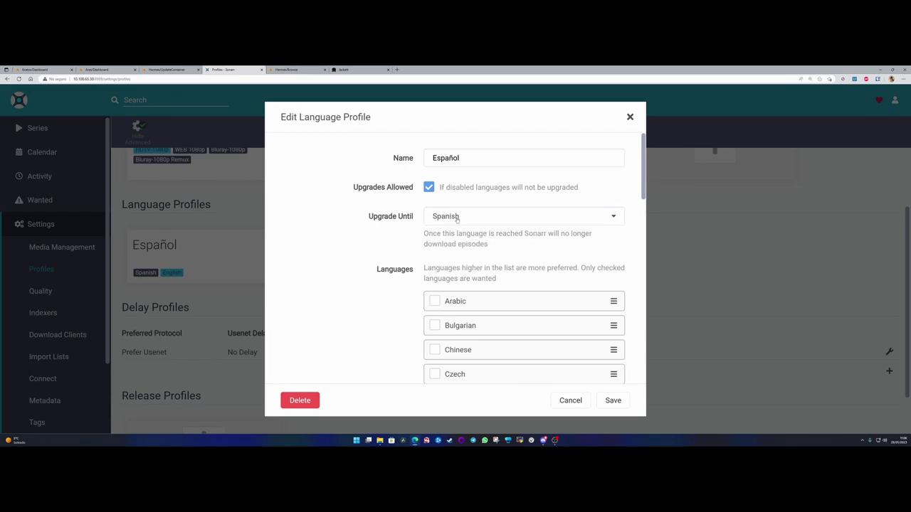
{"action": "left_click_drag", "start_coordinate": [424, 233], "coordinate": [591, 234]}
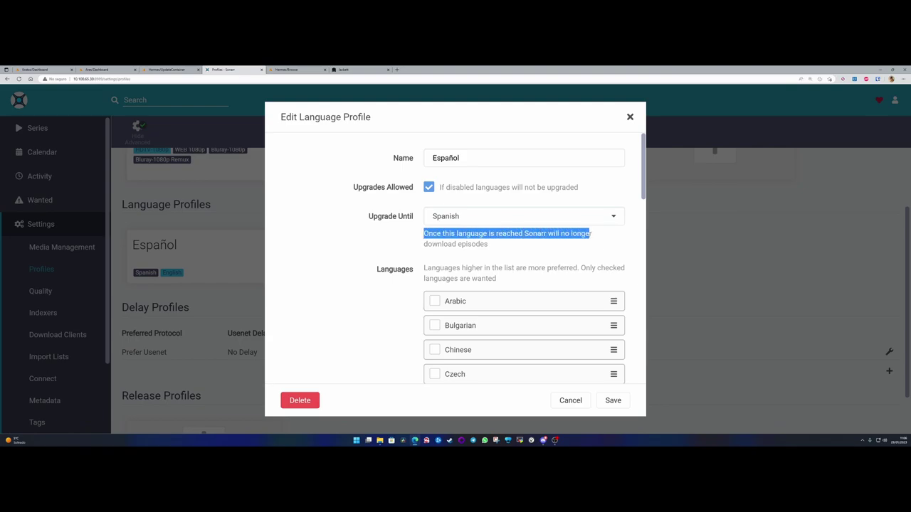
{"action": "left_click", "coordinate": [489, 245]}
{"action": "left_click_drag", "start_coordinate": [435, 244], "coordinate": [490, 244]}
{"action": "left_click", "coordinate": [492, 245]}
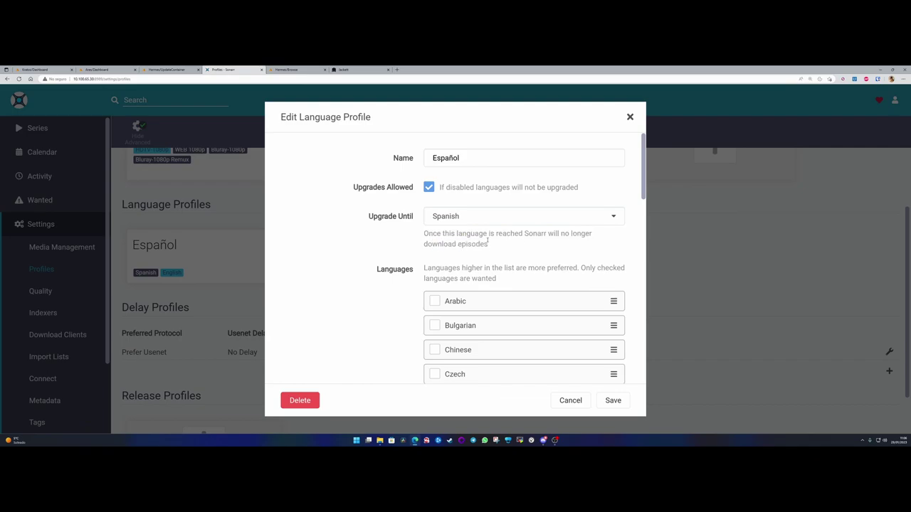
{"action": "left_click_drag", "start_coordinate": [491, 245], "coordinate": [418, 244]}
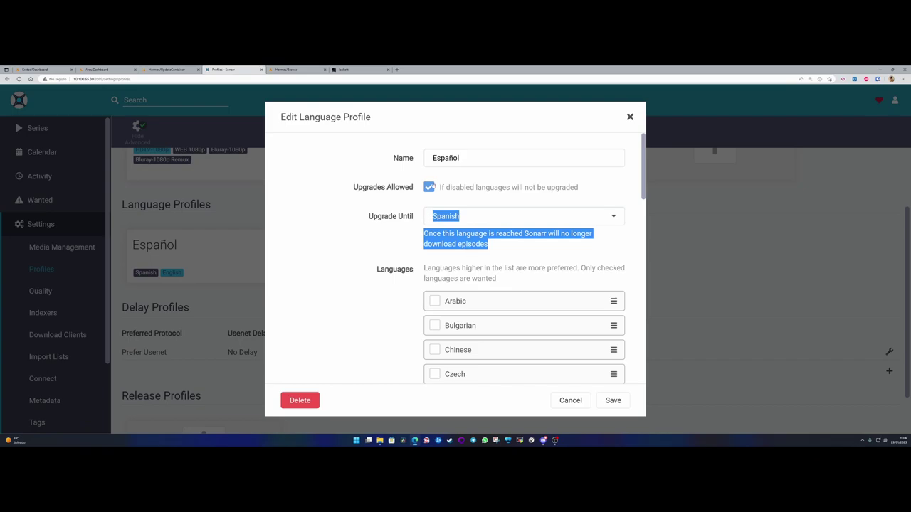
{"action": "left_click", "coordinate": [384, 216]}
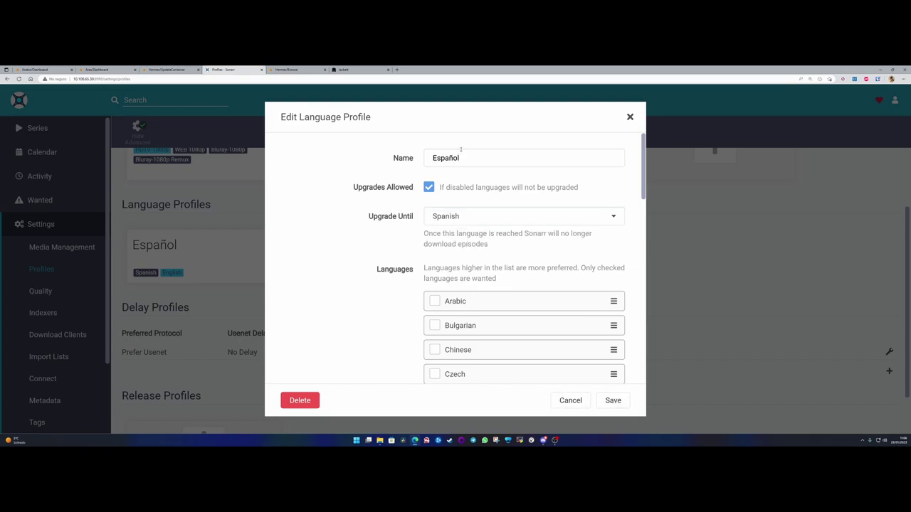
{"action": "left_click", "coordinate": [613, 401]}
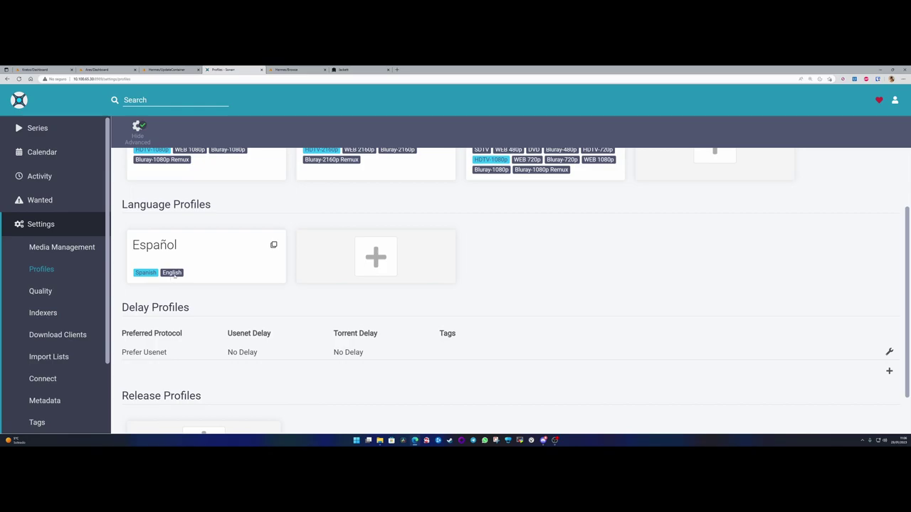
- Reopen Español, toggle English off and back on, and save
{"action": "left_click", "coordinate": [178, 252]}
{"action": "scroll", "coordinate": [456, 224], "scroll_direction": "down", "scroll_amount": 5}
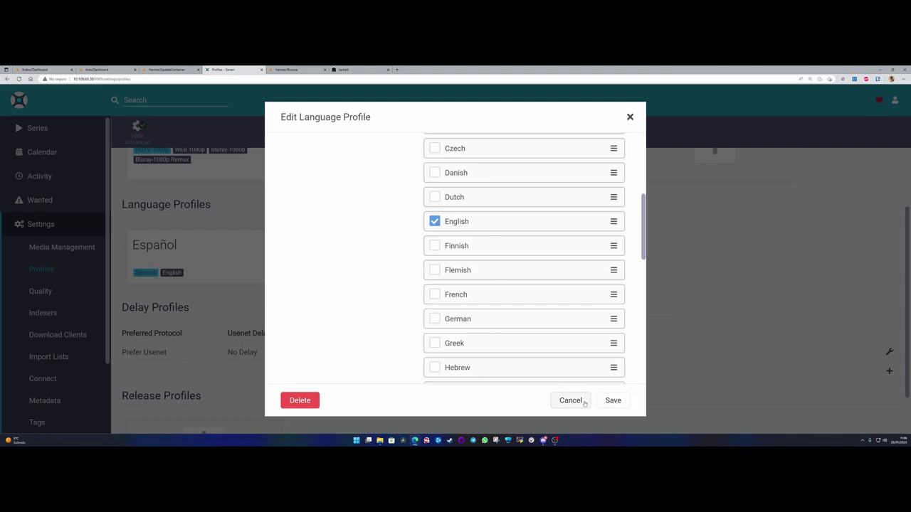
{"action": "left_click", "coordinate": [434, 221]}
{"action": "left_click", "coordinate": [435, 223]}
{"action": "left_click", "coordinate": [614, 401]}
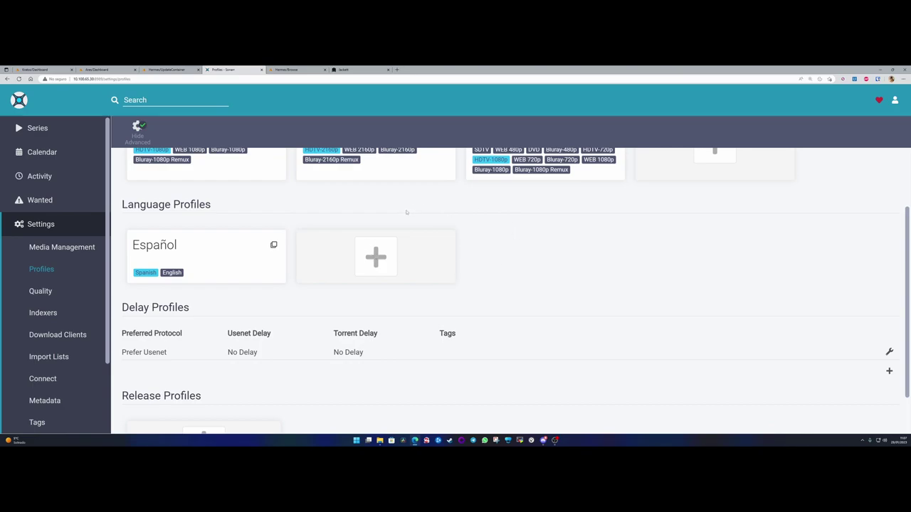
- Open the 1080p profile, cancel without changes, and go to the Quality settings
{"action": "scroll", "coordinate": [275, 276], "scroll_direction": "down", "scroll_amount": 2}
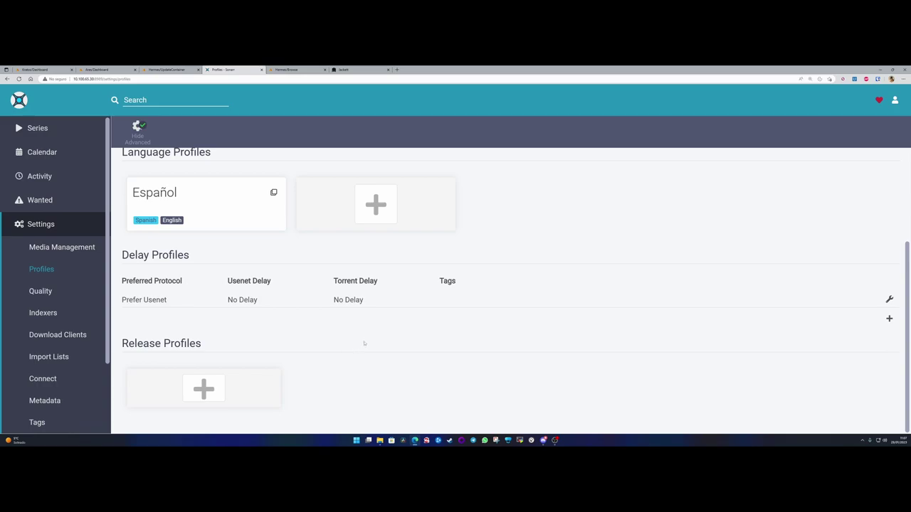
{"action": "scroll", "coordinate": [363, 345], "scroll_direction": "up", "scroll_amount": 3}
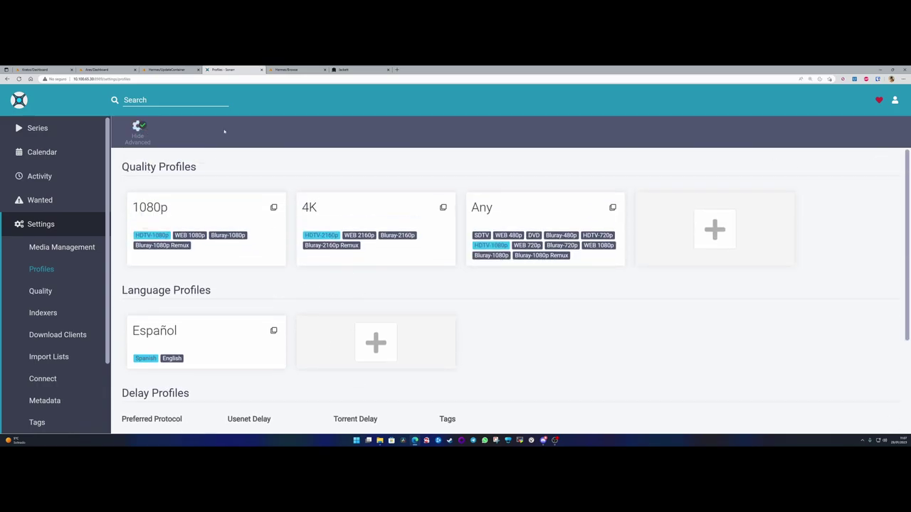
{"action": "left_click", "coordinate": [198, 211]}
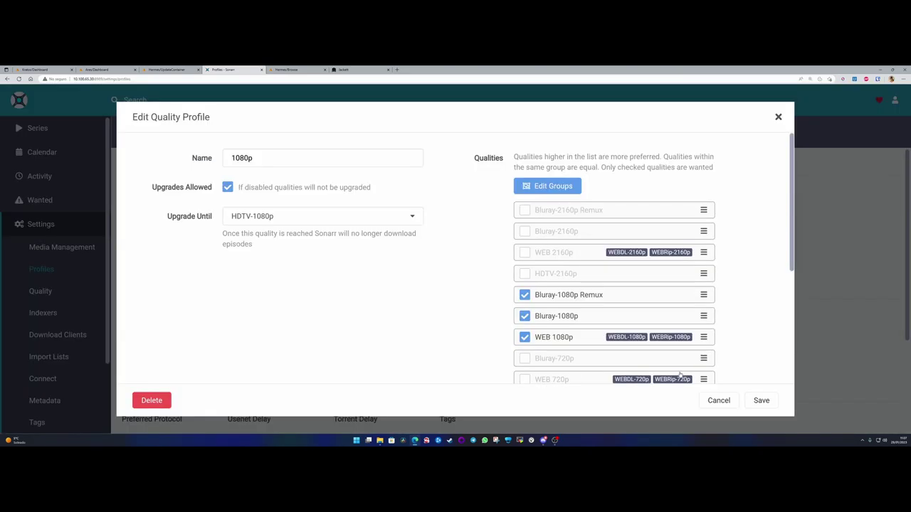
{"action": "left_click", "coordinate": [717, 399]}
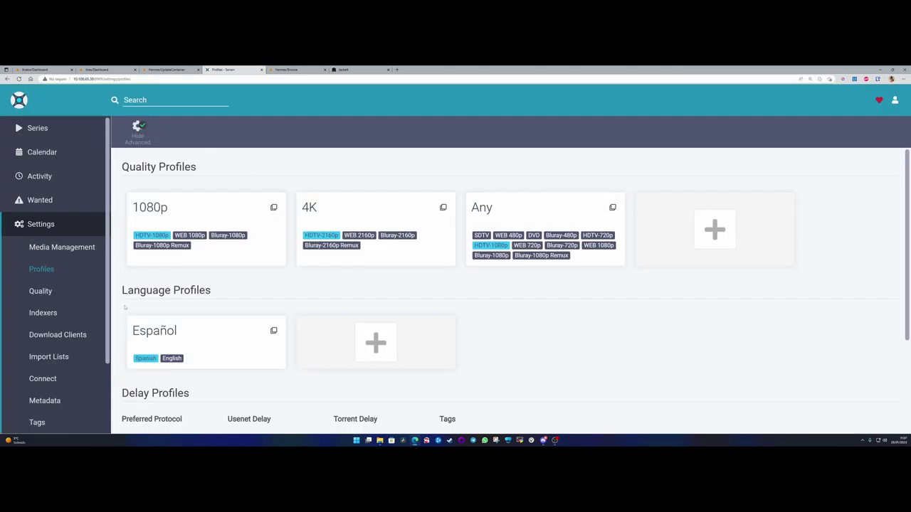
{"action": "left_click", "coordinate": [40, 291]}
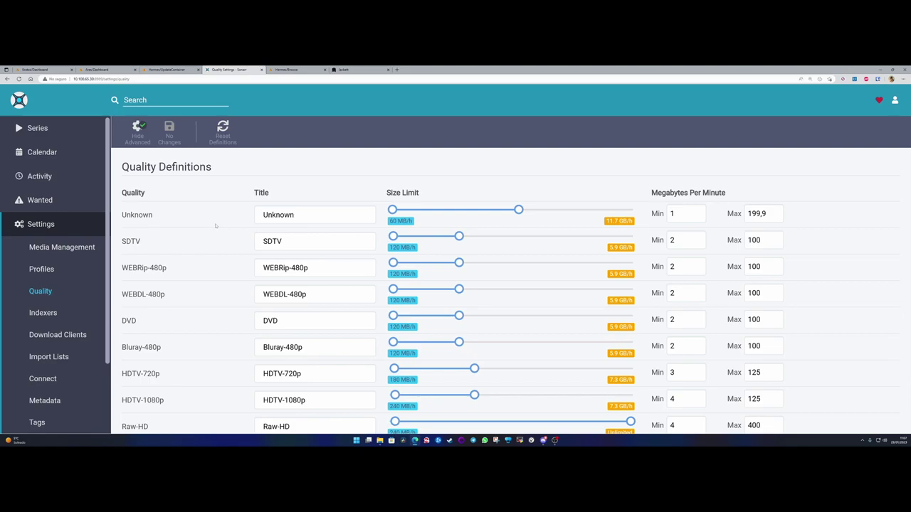
- Inspect the SDTV row's 120 MB/h minimum and the Megabytes Per Minute column
{"action": "scroll", "coordinate": [213, 228], "scroll_direction": "down", "scroll_amount": 6}
{"action": "scroll", "coordinate": [228, 245], "scroll_direction": "up", "scroll_amount": 6}
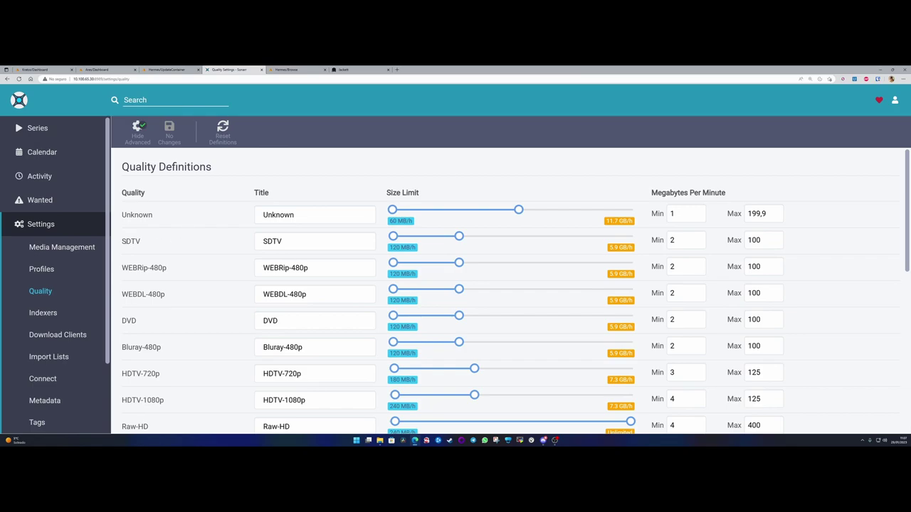
{"action": "double_click", "coordinate": [131, 241]}
{"action": "left_click", "coordinate": [131, 242]}
{"action": "mouse_move", "coordinate": [402, 247]}
{"action": "left_click_drag", "start_coordinate": [391, 251], "coordinate": [418, 249]}
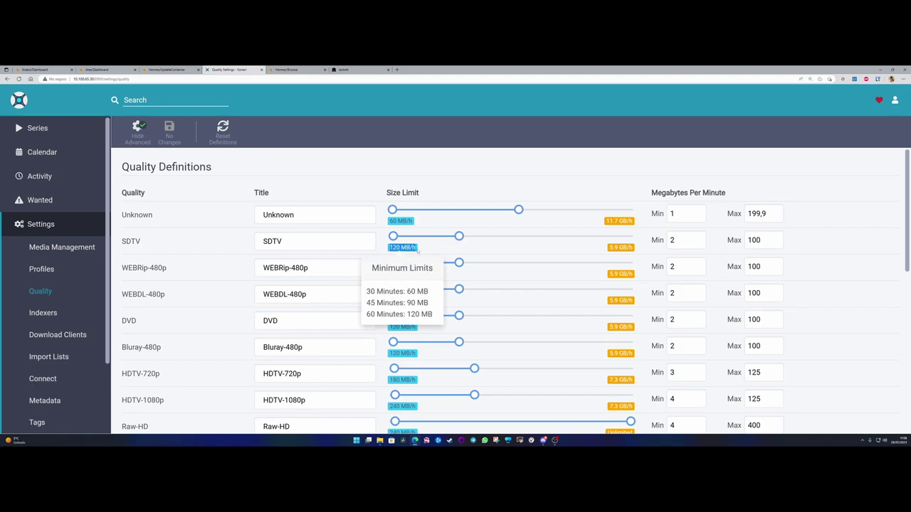
{"action": "left_click", "coordinate": [417, 249]}
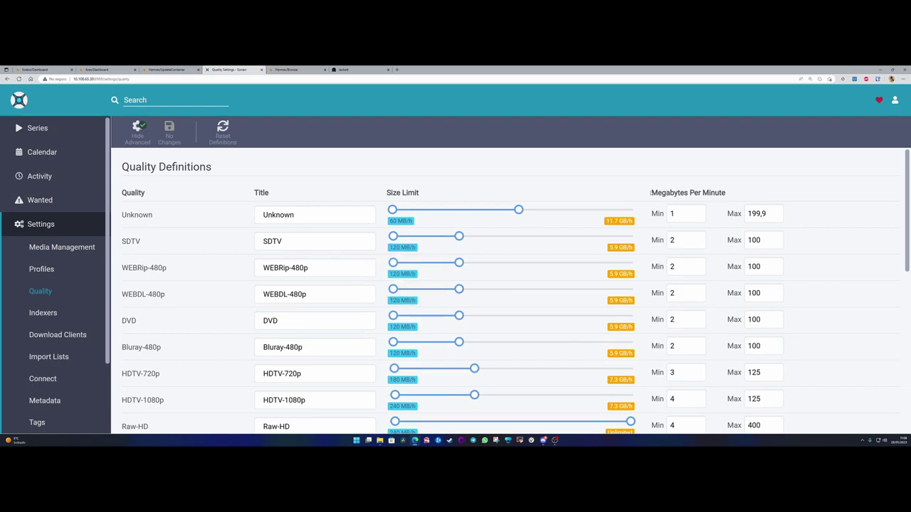
{"action": "left_click_drag", "start_coordinate": [650, 192], "coordinate": [731, 195]}
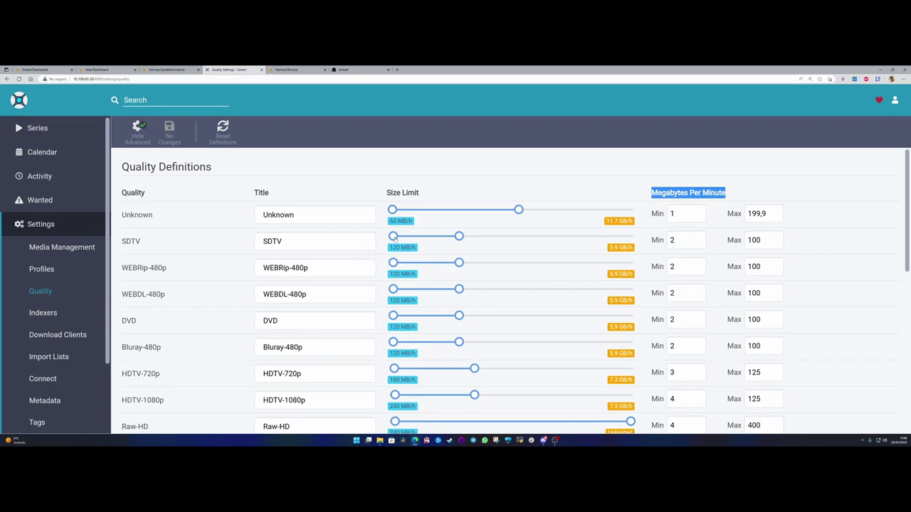
- Raise the SDTV maximum size to 11.4 GB/h, then lower it to 9.5 GB/h
{"action": "left_click_drag", "start_coordinate": [459, 236], "coordinate": [518, 237]}
{"action": "double_click", "coordinate": [621, 247]}
{"action": "left_click_drag", "start_coordinate": [621, 247], "coordinate": [633, 246]}
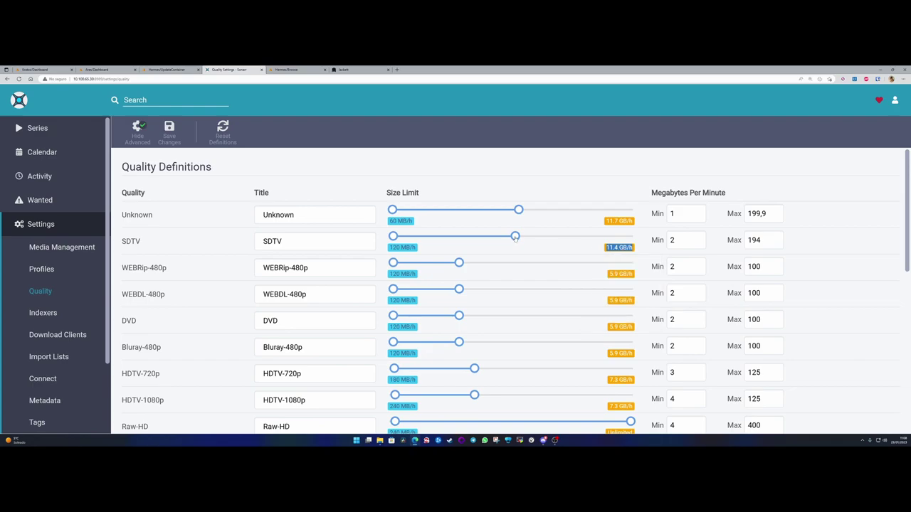
{"action": "left_click_drag", "start_coordinate": [515, 236], "coordinate": [497, 236]}
- Reset all quality definitions, including their titles, to the defaults
{"action": "left_click", "coordinate": [222, 129]}
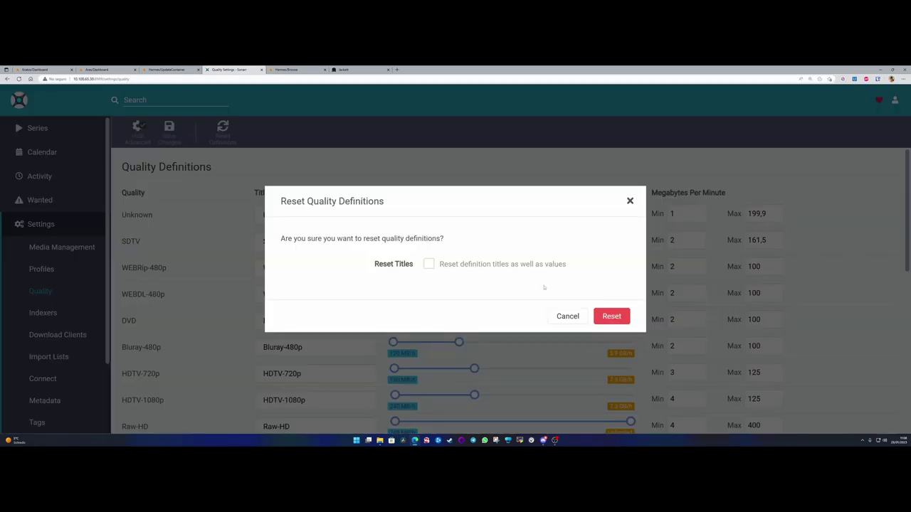
{"action": "left_click", "coordinate": [430, 264]}
{"action": "left_click", "coordinate": [611, 318]}
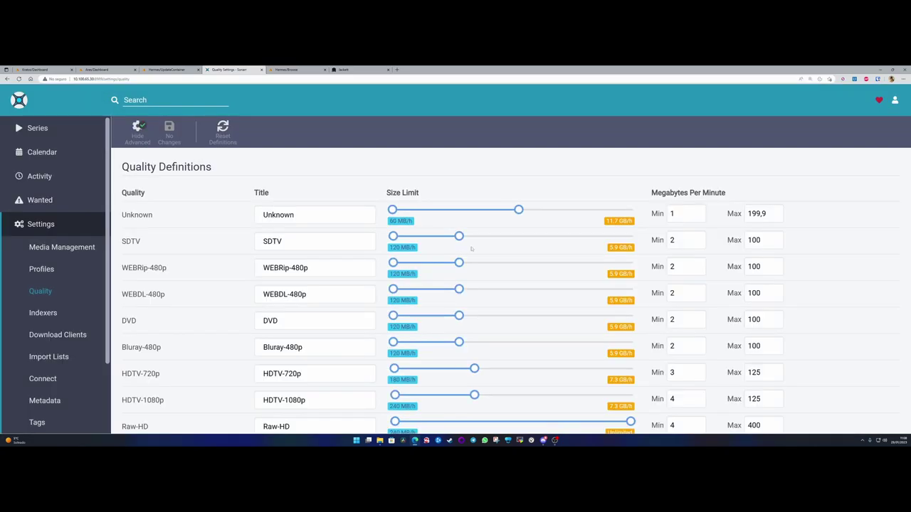
{"action": "mouse_move", "coordinate": [620, 248]}
- Scroll through the Quality Definitions list to review the limits, down to Bluray-2160p Remux
{"action": "scroll", "coordinate": [178, 260], "scroll_direction": "down", "scroll_amount": 3}
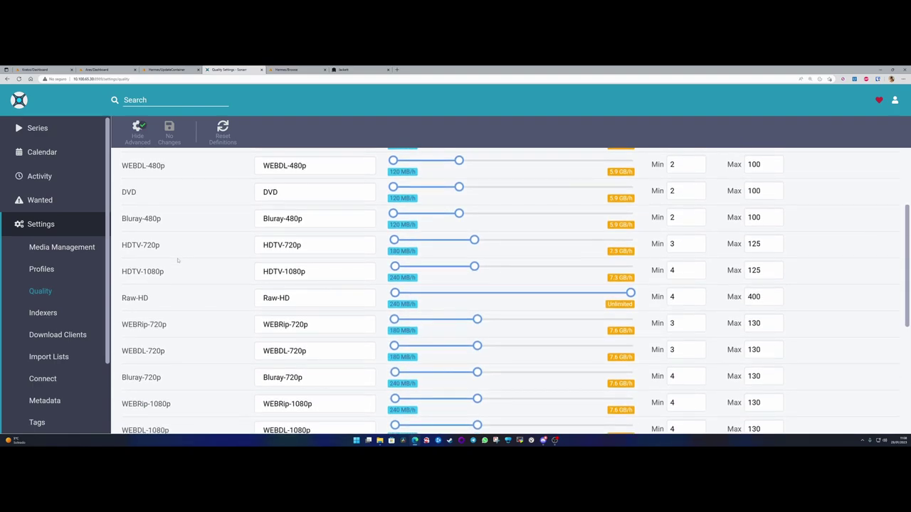
{"action": "scroll", "coordinate": [178, 260], "scroll_direction": "down", "scroll_amount": 4}
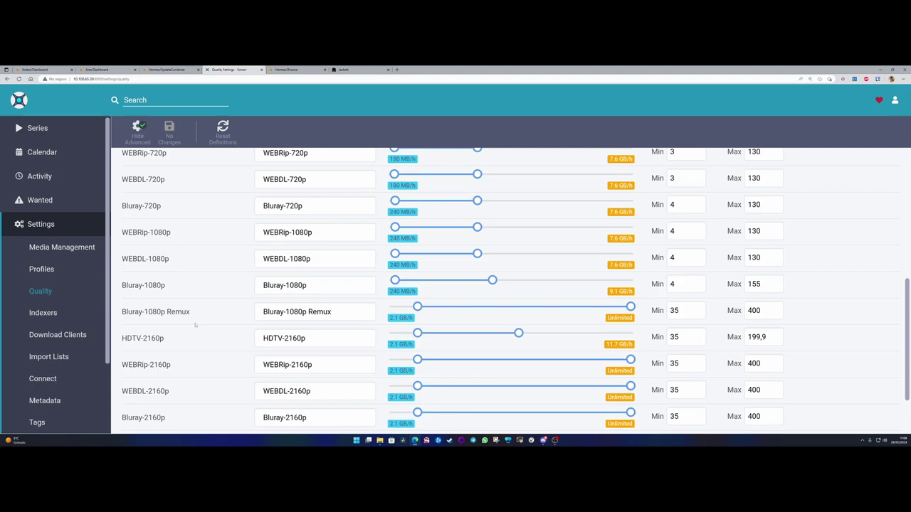
{"action": "scroll", "coordinate": [198, 325], "scroll_direction": "down", "scroll_amount": 2}
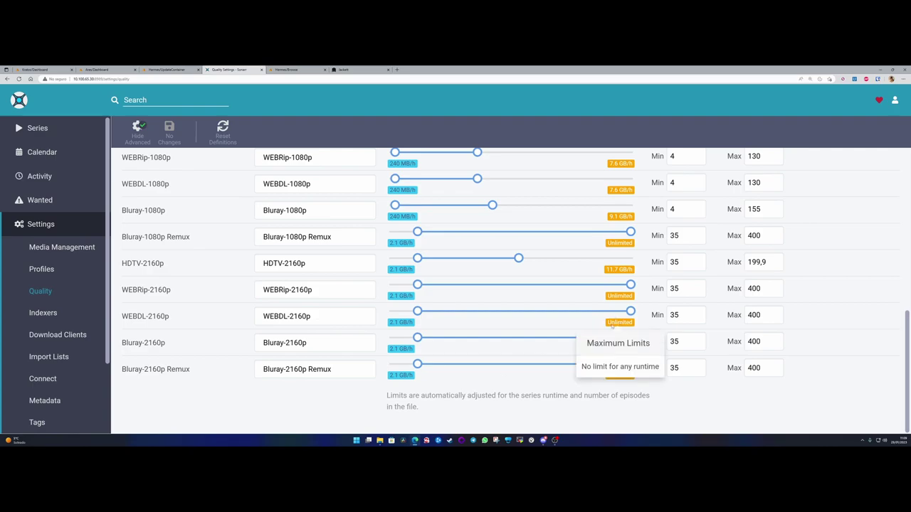
{"action": "left_click_drag", "start_coordinate": [333, 369], "coordinate": [262, 362]}
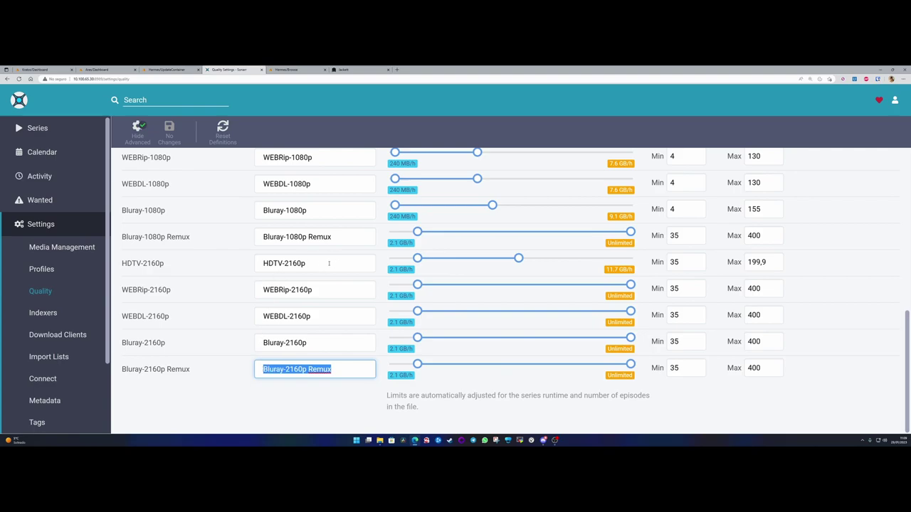
{"action": "mouse_move", "coordinate": [628, 297]}
- Lower the Bluray-2160p and Bluray-2160p Remux maximum sizes from unlimited
{"action": "left_click_drag", "start_coordinate": [631, 365], "coordinate": [533, 364]}
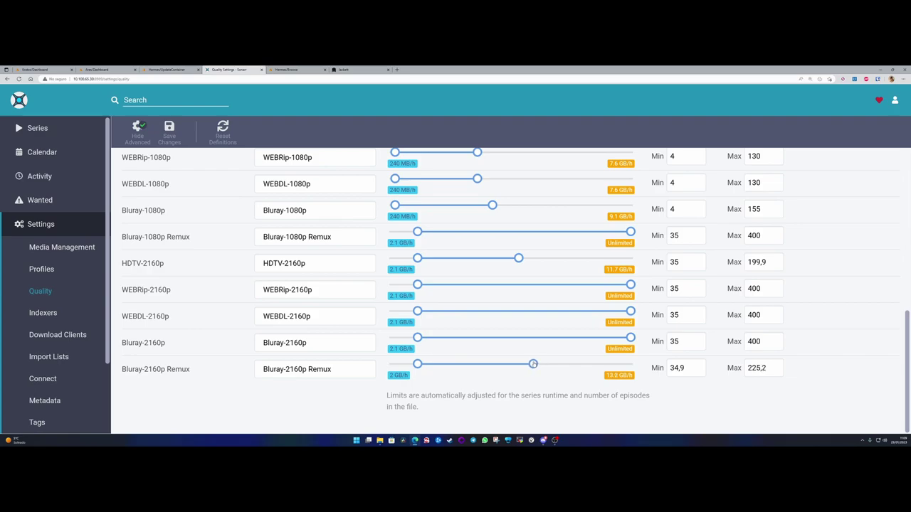
{"action": "mouse_move", "coordinate": [621, 377]}
{"action": "left_click", "coordinate": [624, 365]}
{"action": "left_click", "coordinate": [633, 367]}
{"action": "left_click_drag", "start_coordinate": [631, 337], "coordinate": [585, 338]}
{"action": "mouse_move", "coordinate": [626, 350]}
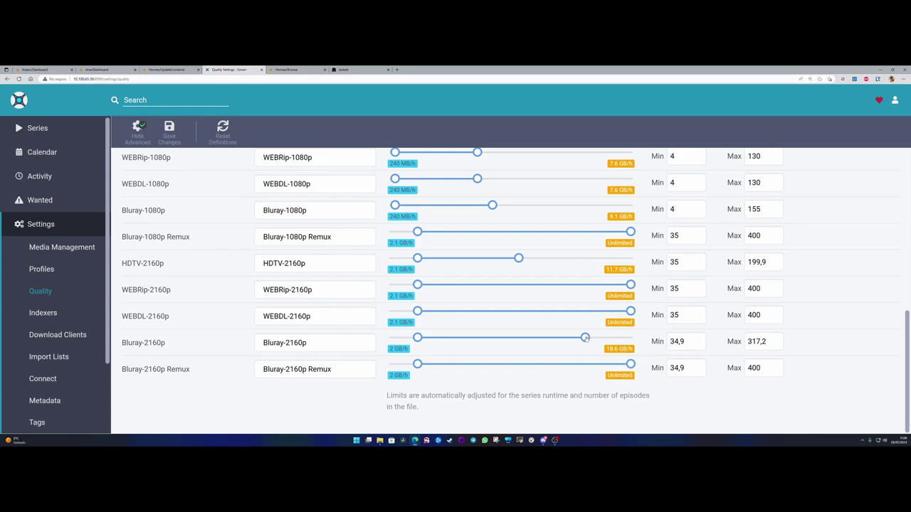
{"action": "left_click_drag", "start_coordinate": [585, 337], "coordinate": [501, 337]}
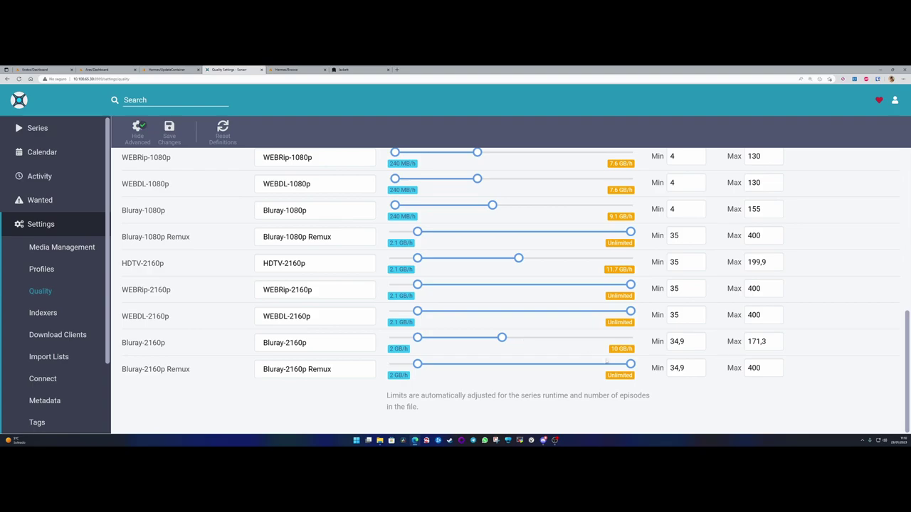
{"action": "left_click_drag", "start_coordinate": [631, 364], "coordinate": [501, 364]}
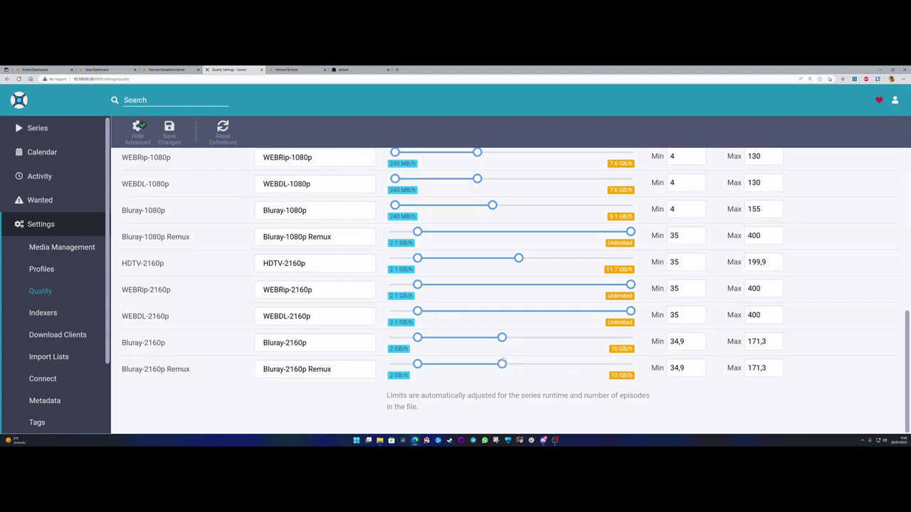
{"action": "mouse_move", "coordinate": [619, 375]}
- Cap the WEBDL-2160p and WEBRip-2160p maximums, leaving all four 2160p qualities at 200,3 MB/min
{"action": "left_click_drag", "start_coordinate": [630, 313], "coordinate": [503, 314]}
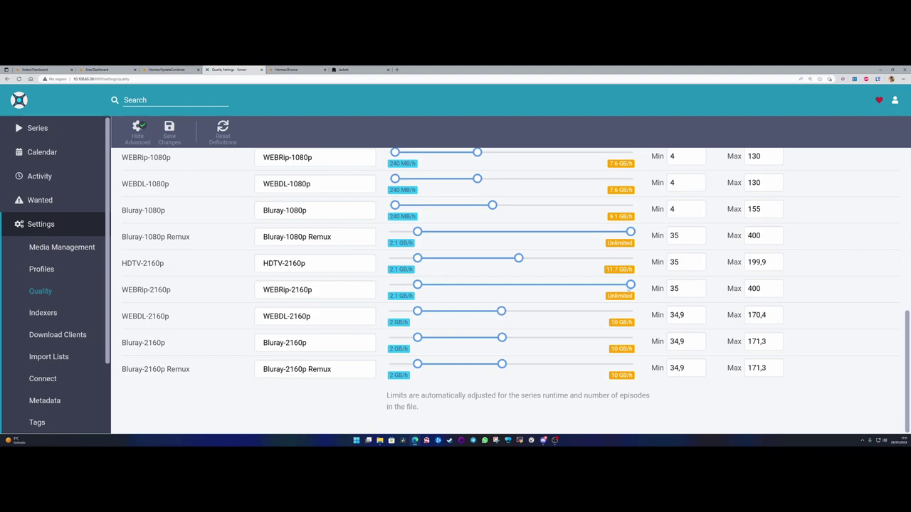
{"action": "left_click_drag", "start_coordinate": [631, 286], "coordinate": [502, 290]}
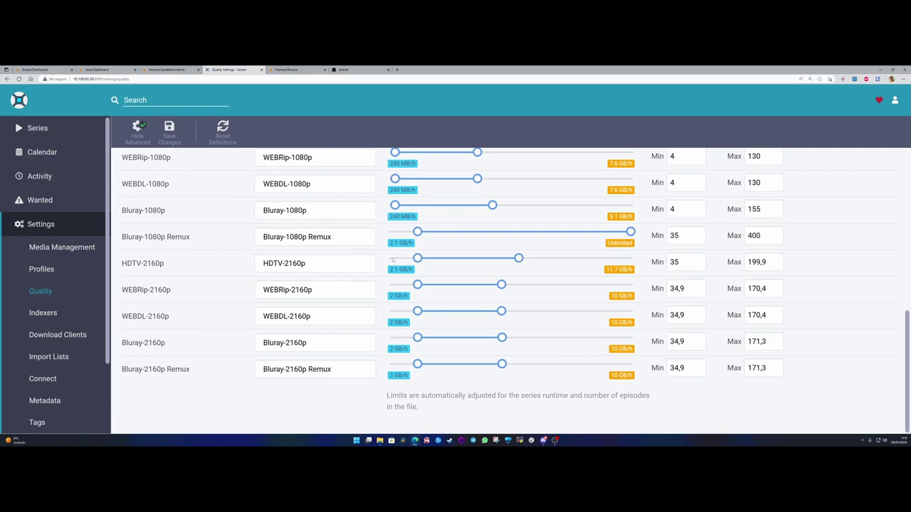
{"action": "mouse_move", "coordinate": [616, 272]}
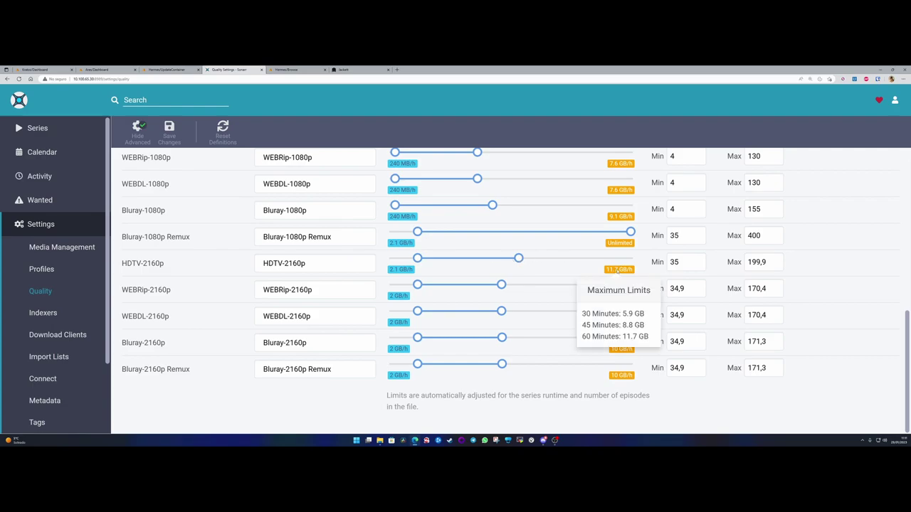
{"action": "left_click_drag", "start_coordinate": [501, 284], "coordinate": [518, 364]}
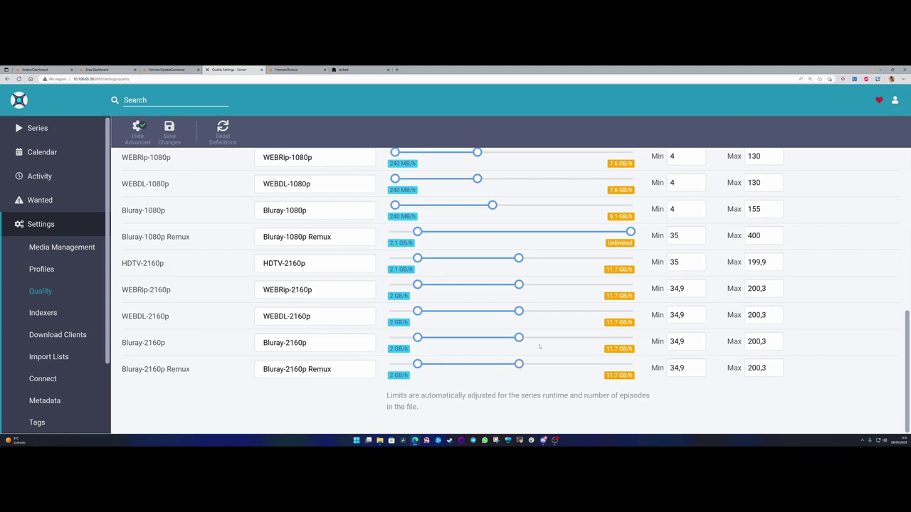
- Cap the Bluray-1080p Remux maximum at about 155 MB per minute
{"action": "scroll", "coordinate": [498, 263], "scroll_direction": "up", "scroll_amount": 2}
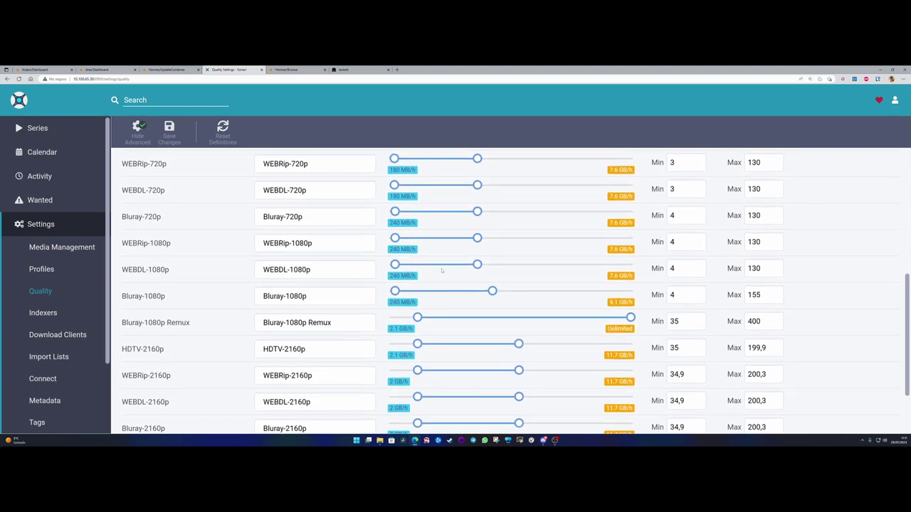
{"action": "scroll", "coordinate": [335, 285], "scroll_direction": "up", "scroll_amount": 7}
{"action": "scroll", "coordinate": [477, 342], "scroll_direction": "down", "scroll_amount": 6}
{"action": "scroll", "coordinate": [477, 361], "scroll_direction": "down", "scroll_amount": 3}
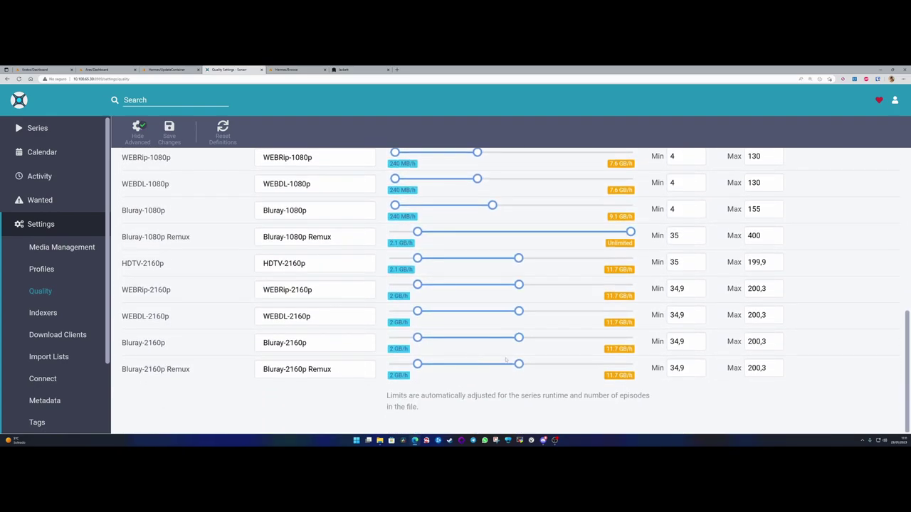
{"action": "left_click_drag", "start_coordinate": [630, 232], "coordinate": [493, 233]}
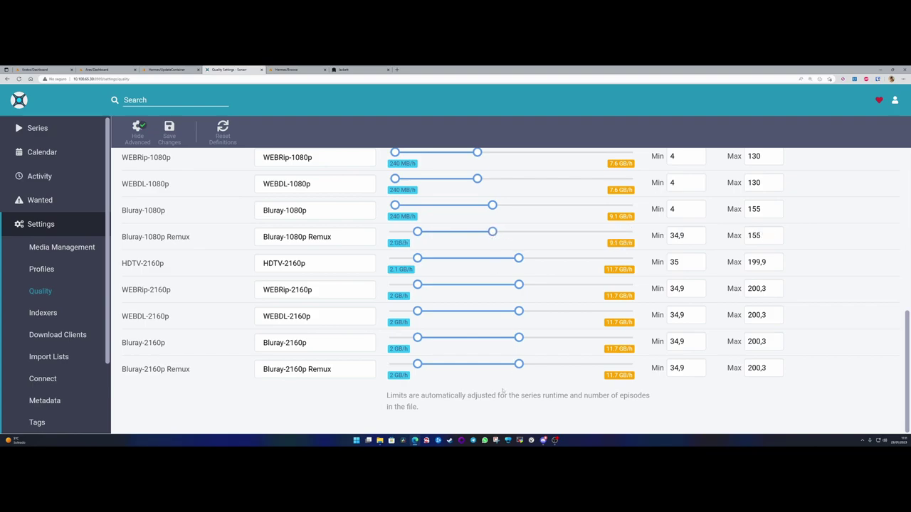
{"action": "left_click_drag", "start_coordinate": [460, 396], "coordinate": [568, 397]}
{"action": "left_click", "coordinate": [568, 396]}
- Set the HDTV-2160p minimum to 34,2, save the quality definitions and go to Indexers settings
{"action": "scroll", "coordinate": [500, 308], "scroll_direction": "up", "scroll_amount": 4}
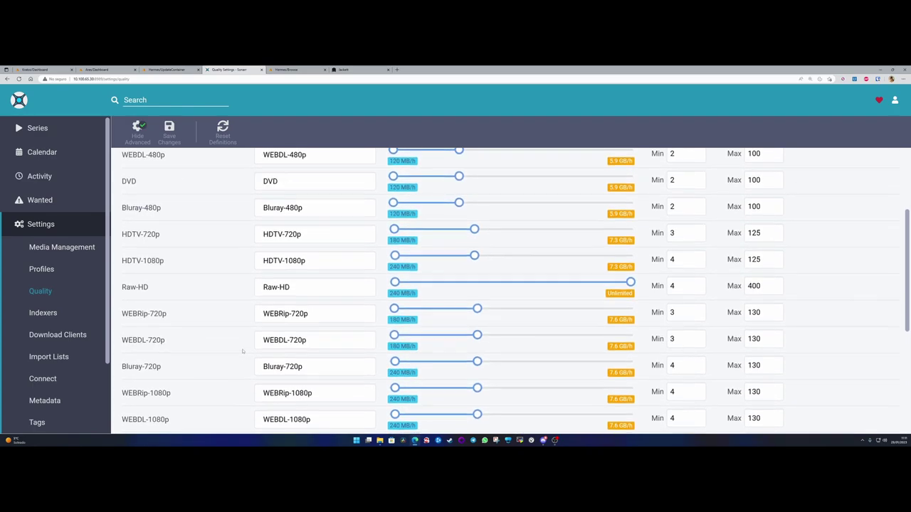
{"action": "scroll", "coordinate": [500, 308], "scroll_direction": "up", "scroll_amount": 2}
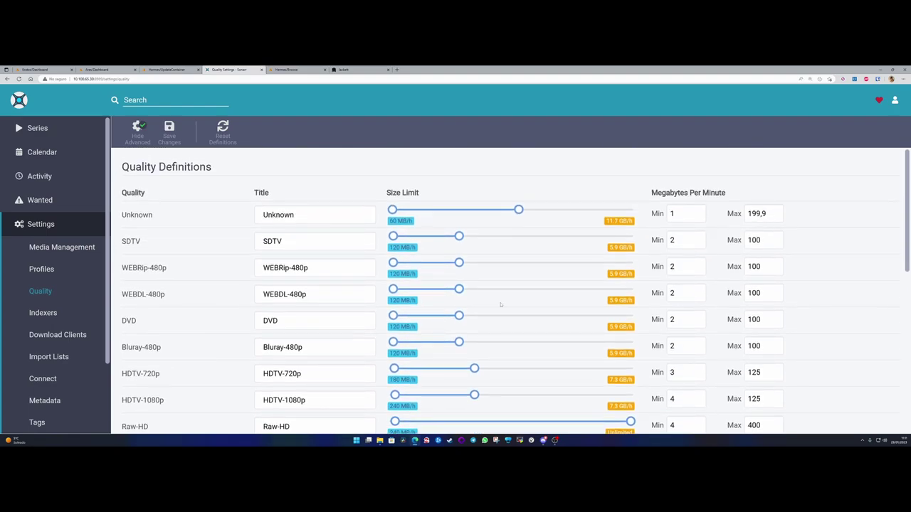
{"action": "scroll", "coordinate": [500, 305], "scroll_direction": "down", "scroll_amount": 8}
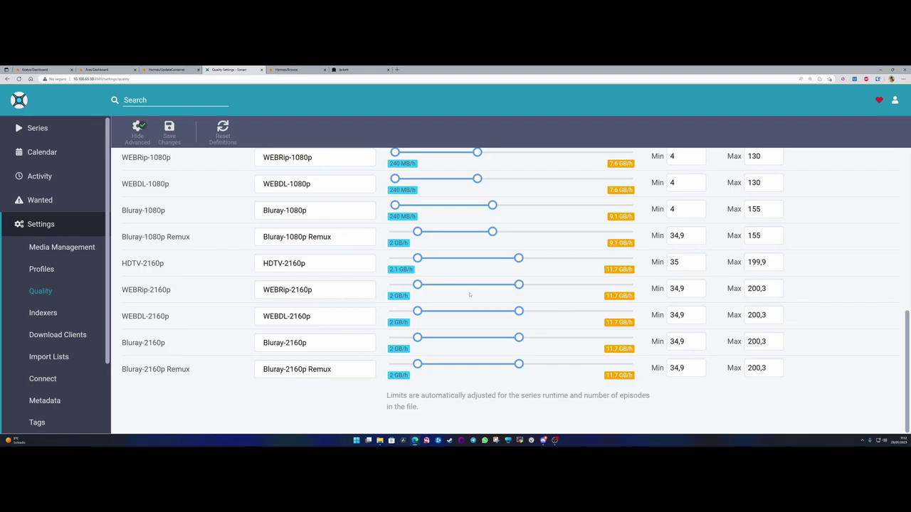
{"action": "left_click_drag", "start_coordinate": [419, 261], "coordinate": [418, 262]}
{"action": "left_click", "coordinate": [169, 128]}
{"action": "left_click", "coordinate": [44, 314]}
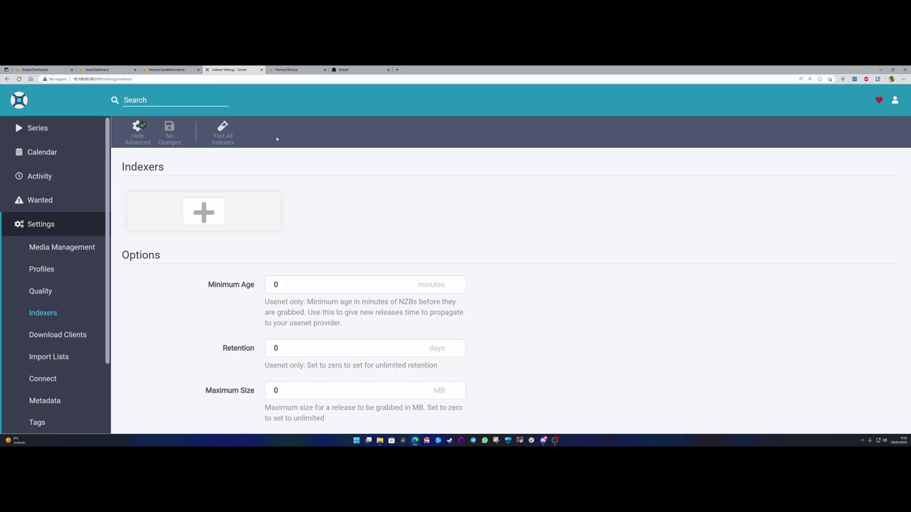
{"action": "left_click", "coordinate": [358, 70]}
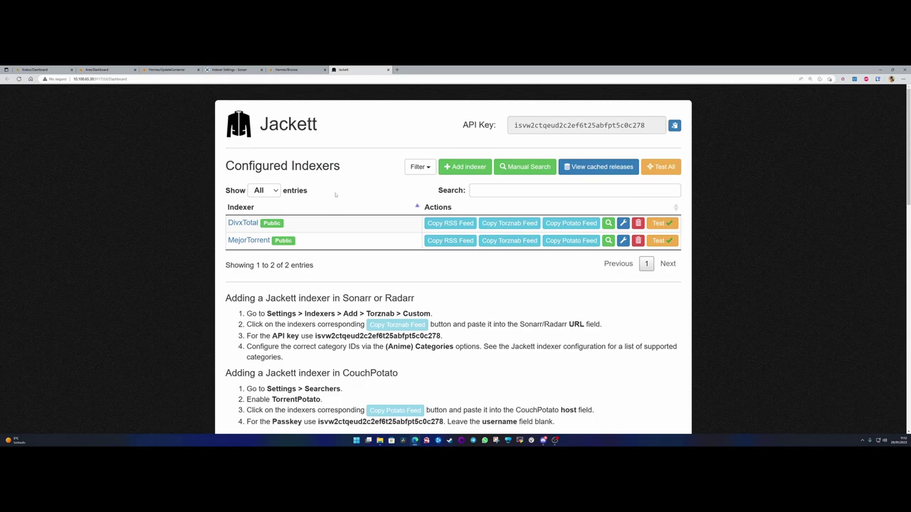
{"action": "left_click", "coordinate": [233, 70]}
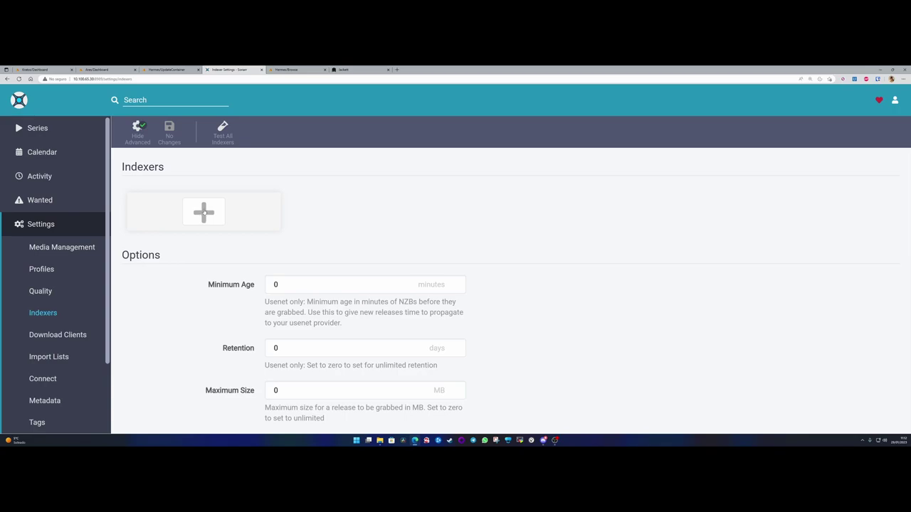
- Start adding a Rarbg indexer and look over its name and API URL
{"action": "left_click", "coordinate": [204, 212]}
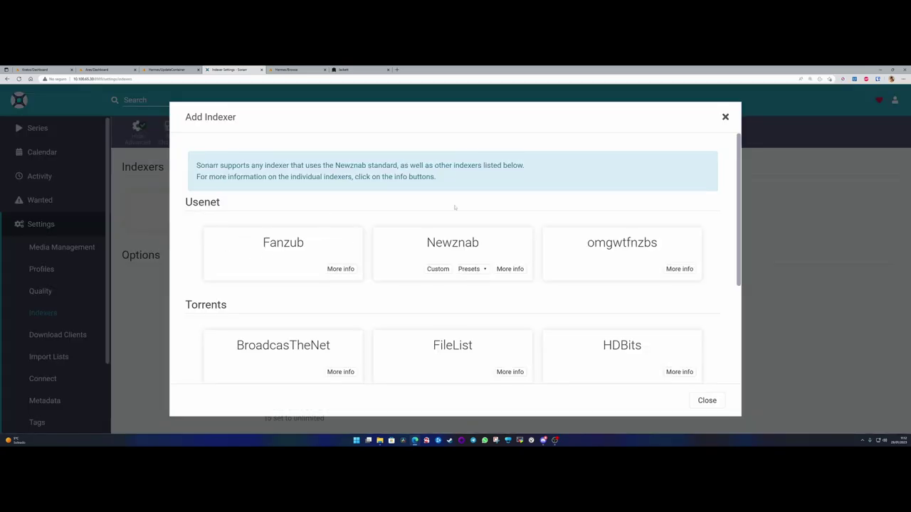
{"action": "scroll", "coordinate": [580, 255], "scroll_direction": "down", "scroll_amount": 3}
{"action": "left_click", "coordinate": [616, 267]}
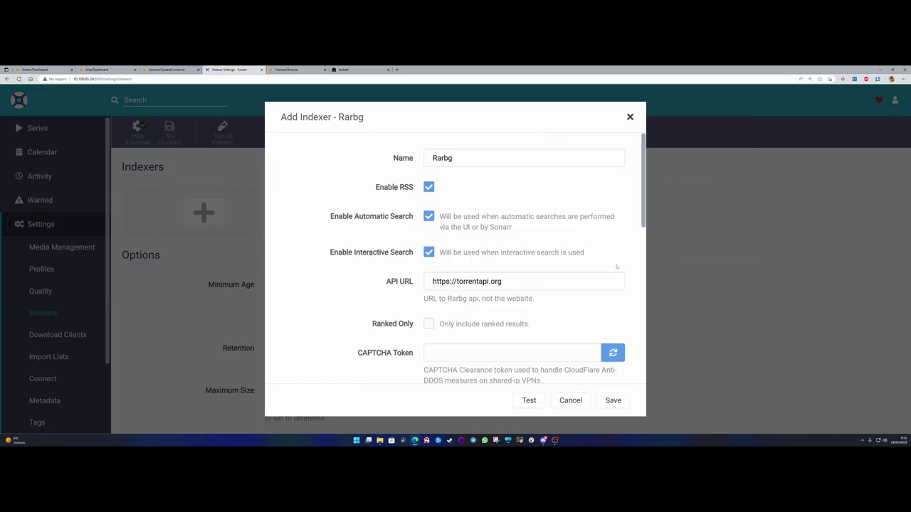
{"action": "left_click", "coordinate": [458, 158]}
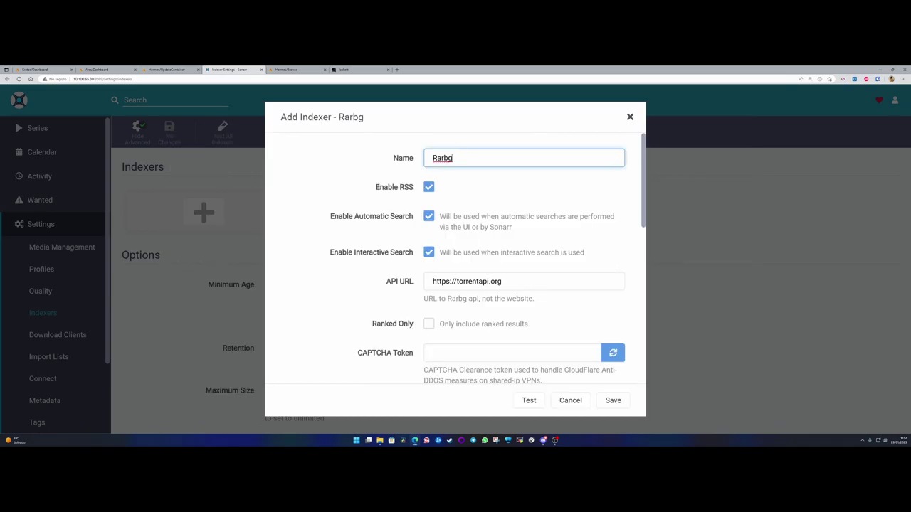
{"action": "left_click_drag", "start_coordinate": [505, 281], "coordinate": [421, 282]}
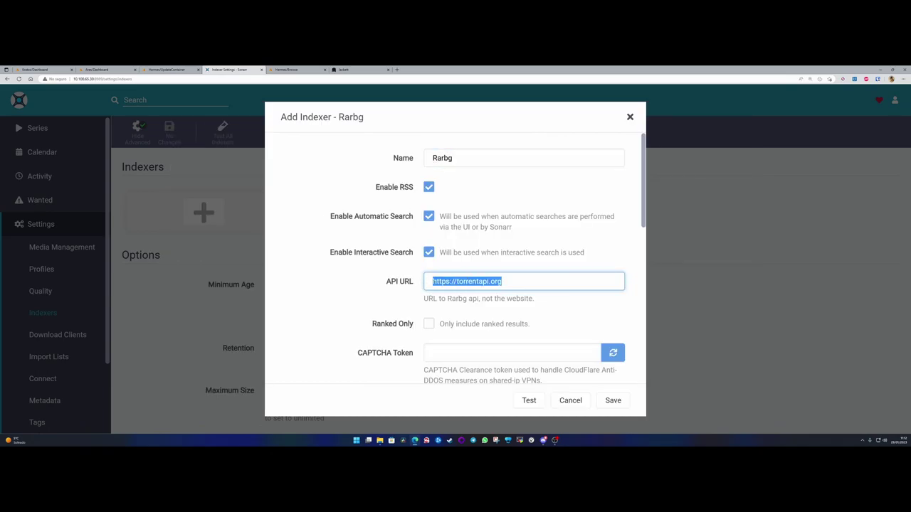
{"action": "left_click", "coordinate": [432, 283]}
- Scroll down to the Rarbg Indexer Priority setting, still at its default of 25
{"action": "scroll", "coordinate": [442, 299], "scroll_direction": "down", "scroll_amount": 3}
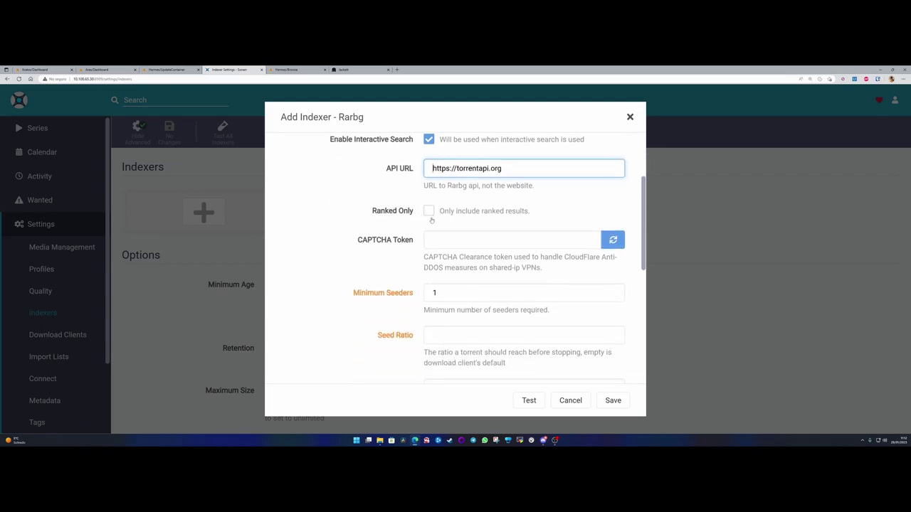
{"action": "scroll", "coordinate": [372, 293], "scroll_direction": "down", "scroll_amount": 4}
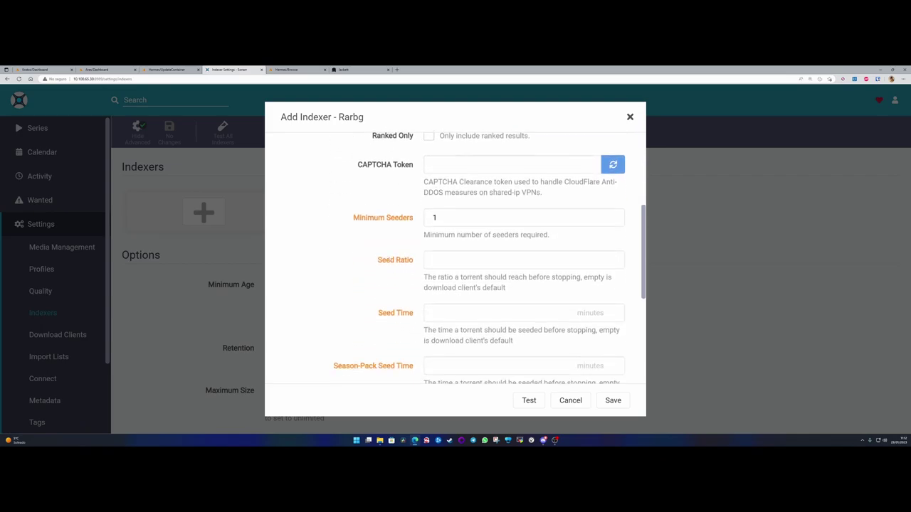
{"action": "left_click_drag", "start_coordinate": [332, 290], "coordinate": [425, 286]}
{"action": "scroll", "coordinate": [401, 279], "scroll_direction": "down", "scroll_amount": 3}
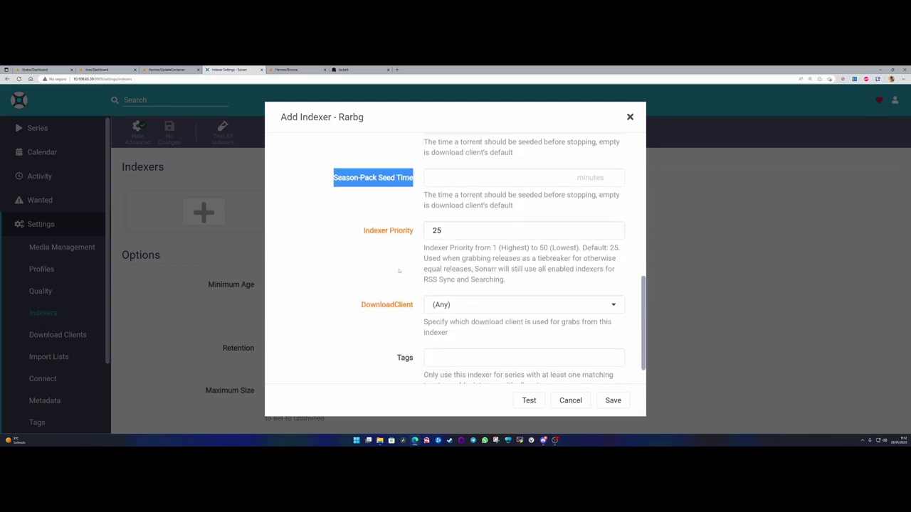
{"action": "left_click_drag", "start_coordinate": [365, 233], "coordinate": [415, 232]}
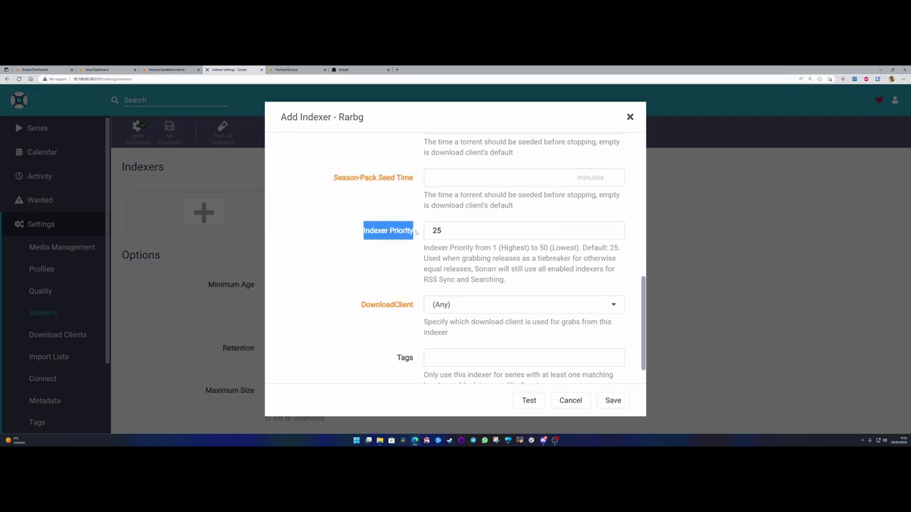
{"action": "left_click", "coordinate": [418, 231]}
{"action": "left_click_drag", "start_coordinate": [418, 232], "coordinate": [349, 233]}
{"action": "left_click_drag", "start_coordinate": [446, 230], "coordinate": [430, 229]}
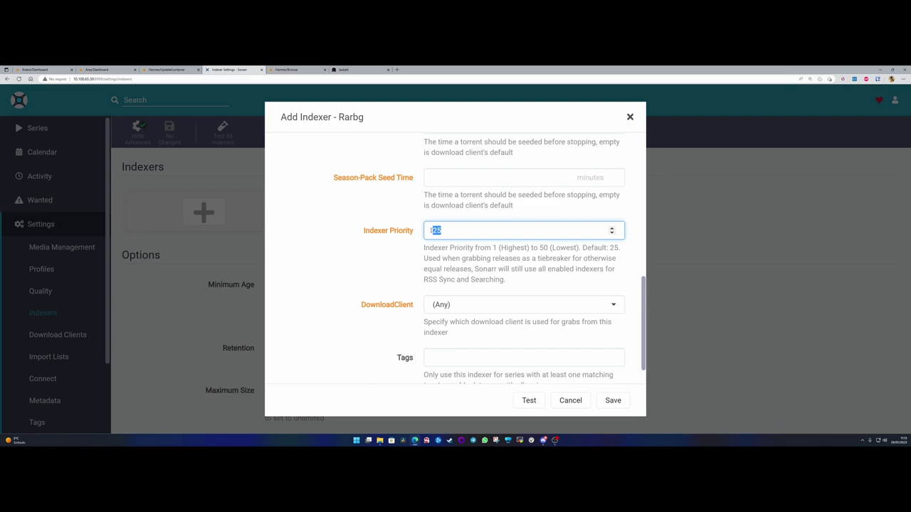
{"action": "left_click", "coordinate": [444, 229]}
{"action": "double_click", "coordinate": [446, 230]}
{"action": "left_click", "coordinate": [443, 229]}
{"action": "left_click_drag", "start_coordinate": [442, 230], "coordinate": [428, 230]}
{"action": "left_click", "coordinate": [444, 230]}
{"action": "double_click", "coordinate": [445, 230]}
{"action": "left_click", "coordinate": [445, 230]}
{"action": "scroll", "coordinate": [468, 302], "scroll_direction": "down", "scroll_amount": 1}
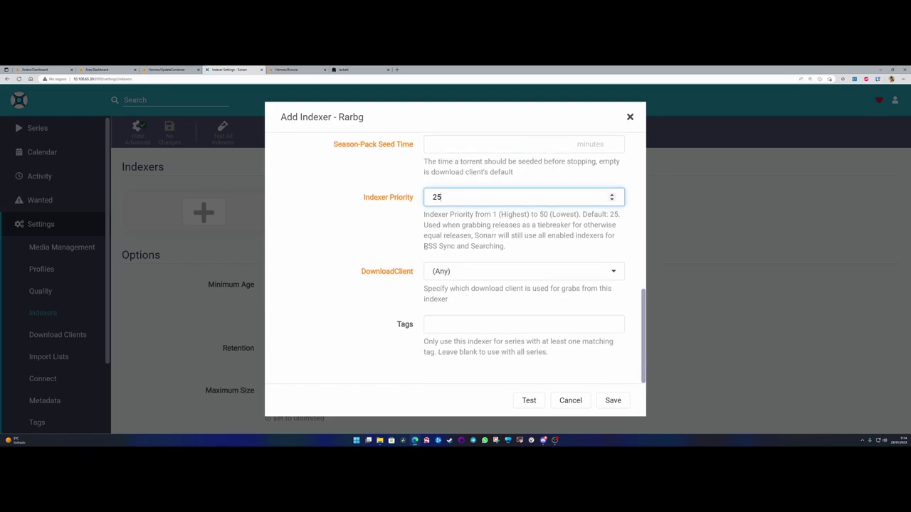
- Set the Rarbg Indexer Priority to 5
{"action": "double_click", "coordinate": [427, 199]}
{"action": "type", "text": "5"}
{"action": "left_click", "coordinate": [403, 254]}
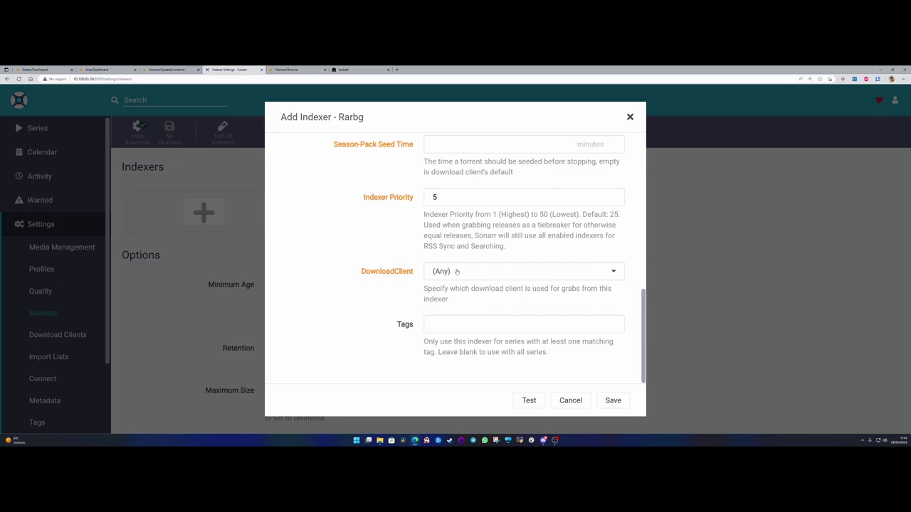
- Leave Download Client at (Any) and the Tags field empty
{"action": "left_click", "coordinate": [457, 271]}
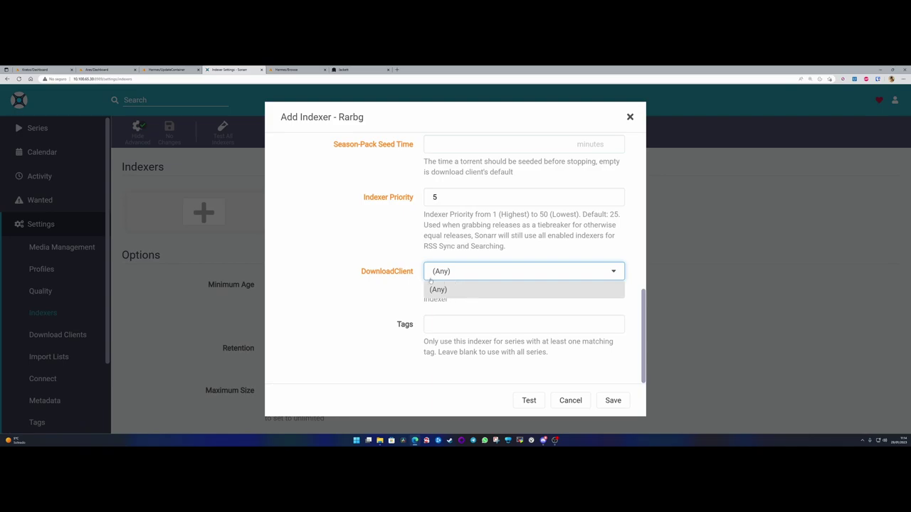
{"action": "left_click", "coordinate": [384, 282]}
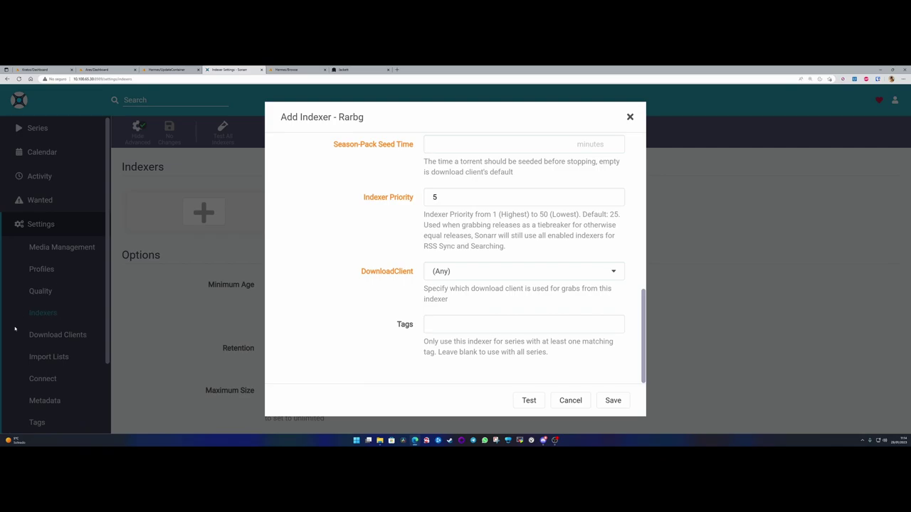
{"action": "left_click", "coordinate": [459, 273]}
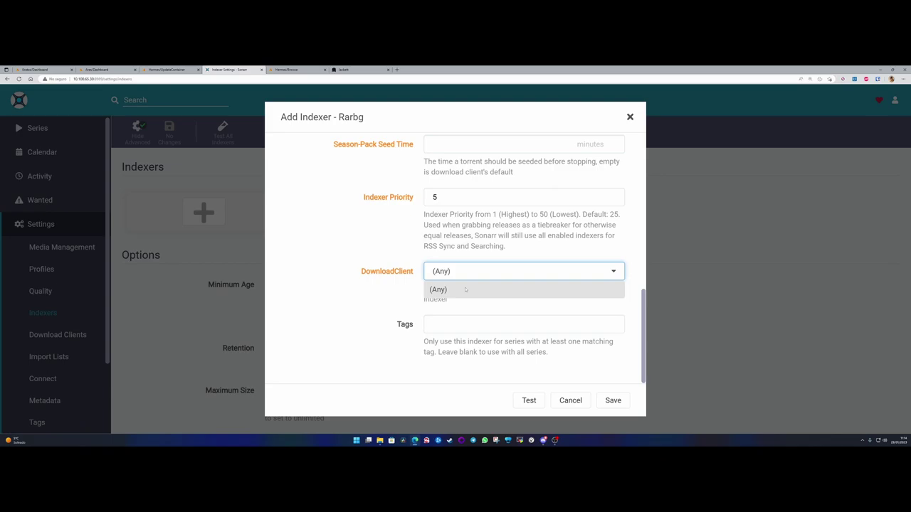
{"action": "left_click_drag", "start_coordinate": [366, 118], "coordinate": [283, 117]}
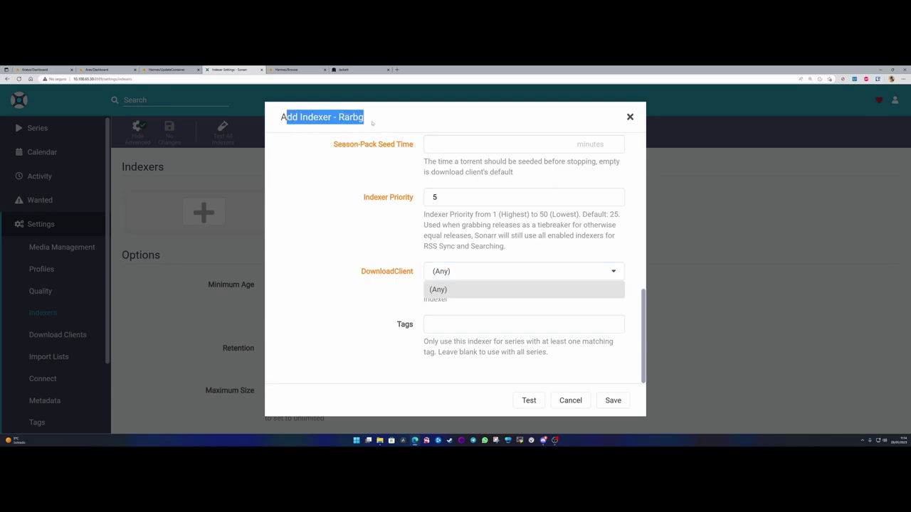
{"action": "left_click", "coordinate": [365, 118]}
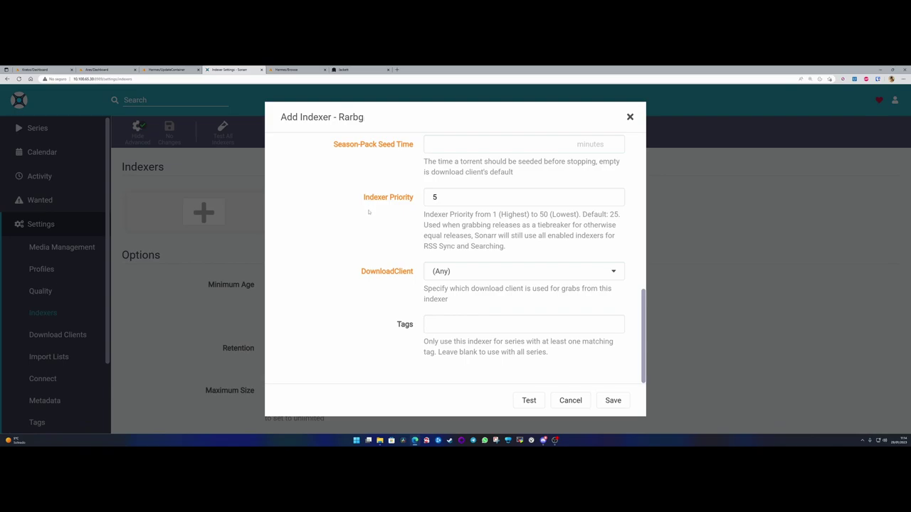
{"action": "left_click_drag", "start_coordinate": [361, 201], "coordinate": [419, 200]}
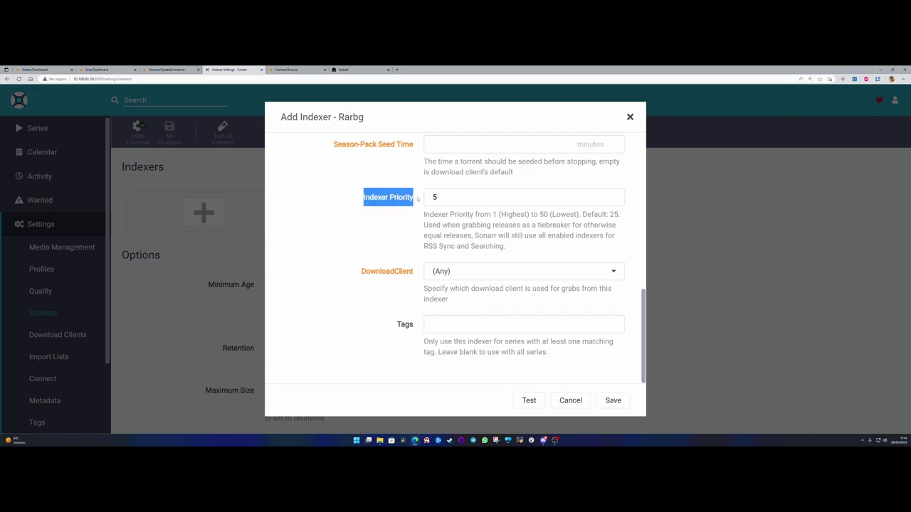
{"action": "left_click", "coordinate": [418, 199]}
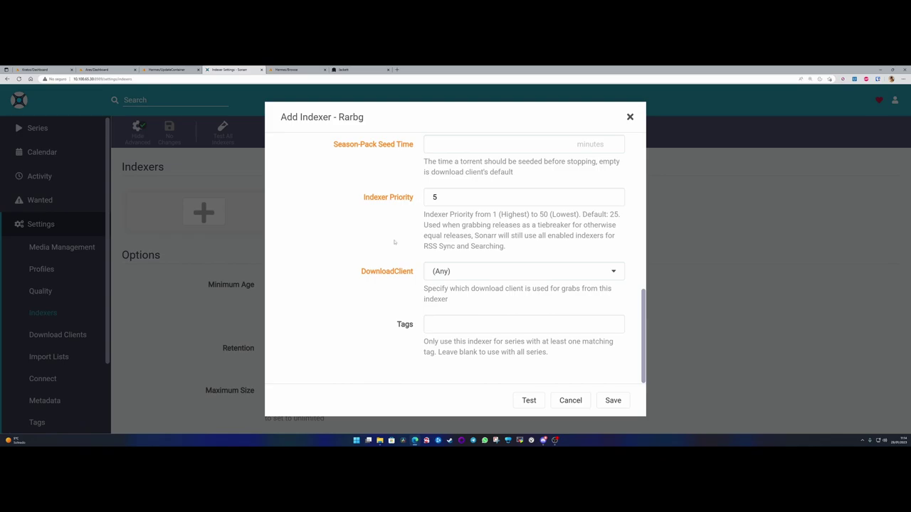
{"action": "double_click", "coordinate": [363, 274]}
{"action": "left_click", "coordinate": [402, 334]}
{"action": "left_click", "coordinate": [437, 325]}
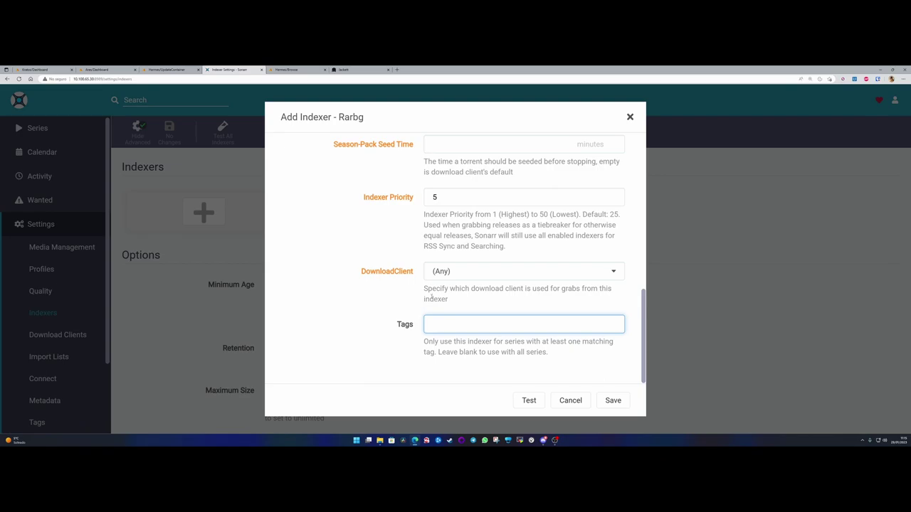
- Save the Rarbg indexer
{"action": "scroll", "coordinate": [420, 299], "scroll_direction": "up", "scroll_amount": 4}
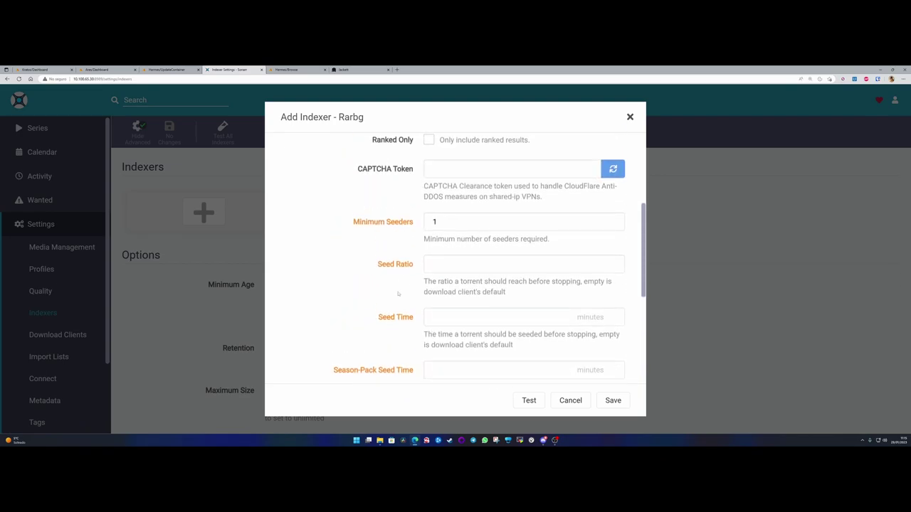
{"action": "scroll", "coordinate": [393, 242], "scroll_direction": "up", "scroll_amount": 1}
{"action": "scroll", "coordinate": [399, 280], "scroll_direction": "down", "scroll_amount": 3}
{"action": "scroll", "coordinate": [398, 280], "scroll_direction": "down", "scroll_amount": 2}
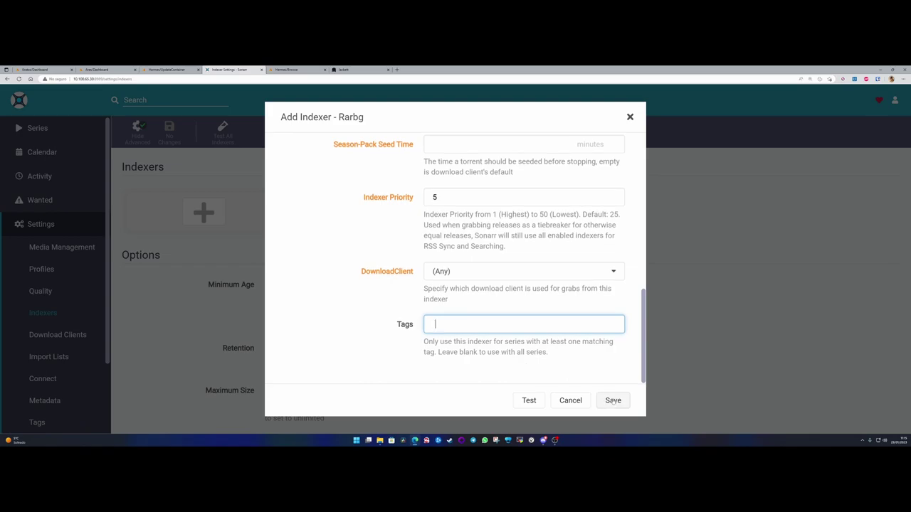
{"action": "scroll", "coordinate": [606, 378], "scroll_direction": "up", "scroll_amount": 8}
{"action": "scroll", "coordinate": [606, 378], "scroll_direction": "down", "scroll_amount": 5}
{"action": "scroll", "coordinate": [607, 378], "scroll_direction": "down", "scroll_amount": 1}
{"action": "left_click", "coordinate": [607, 398]}
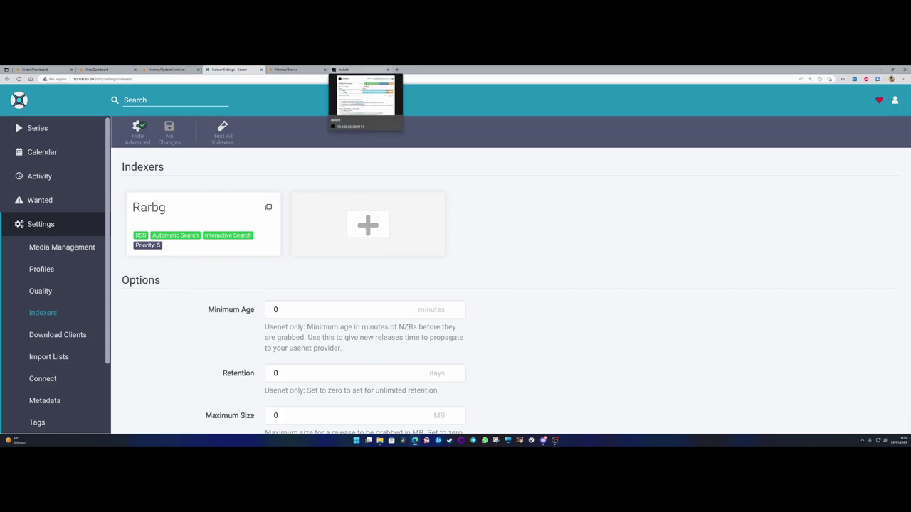
- Open a blank custom Torznab indexer form, then bring up Jackett's configured indexers
{"action": "left_click", "coordinate": [368, 225]}
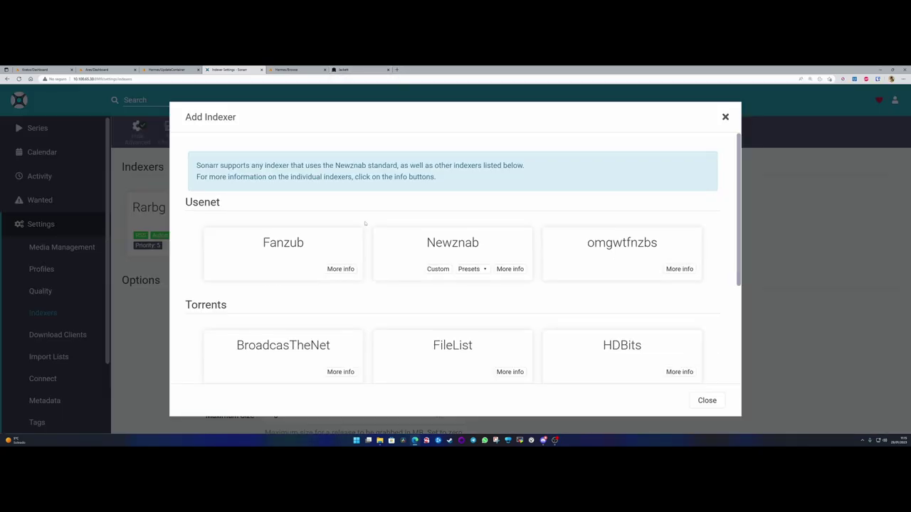
{"action": "scroll", "coordinate": [425, 226], "scroll_direction": "down", "scroll_amount": 1}
{"action": "scroll", "coordinate": [425, 226], "scroll_direction": "down", "scroll_amount": 3}
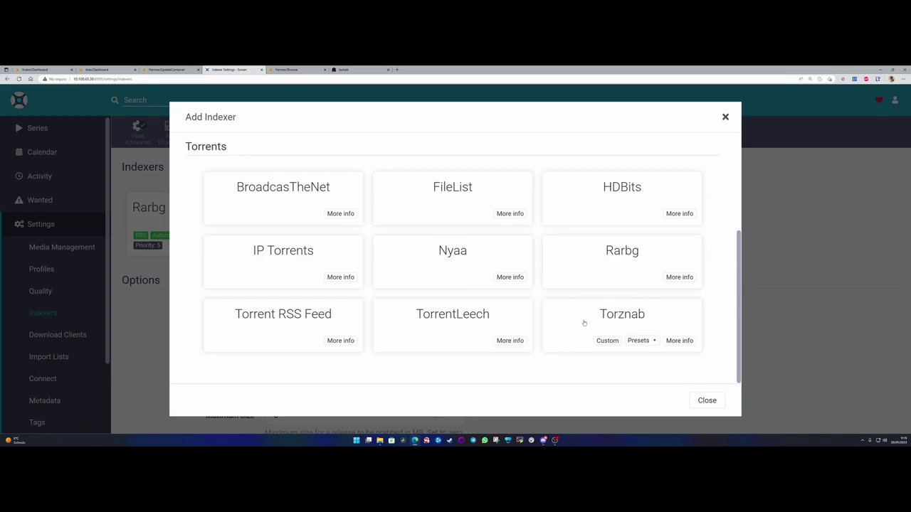
{"action": "left_click", "coordinate": [617, 315]}
{"action": "left_click", "coordinate": [434, 158]}
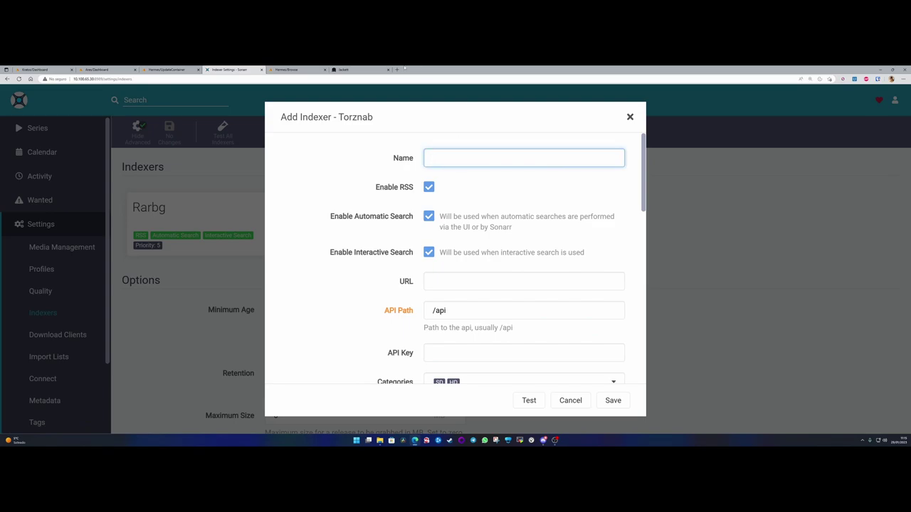
{"action": "left_click", "coordinate": [356, 69]}
- Copy the DivxTotal name from Jackett into the Torznab form's Name field
{"action": "left_click_drag", "start_coordinate": [226, 223], "coordinate": [258, 223]}
{"action": "key", "text": "ctrl+c"}
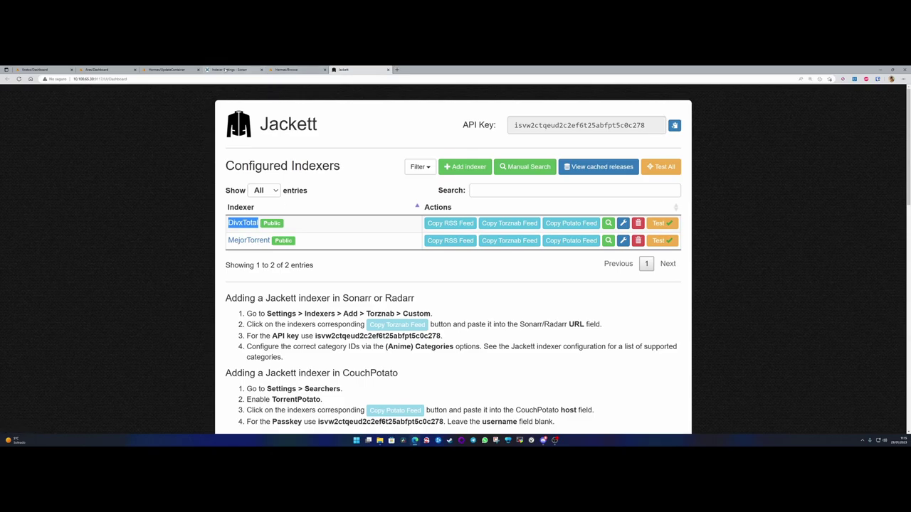
{"action": "left_click", "coordinate": [230, 70]}
{"action": "key", "text": "ctrl+v"}
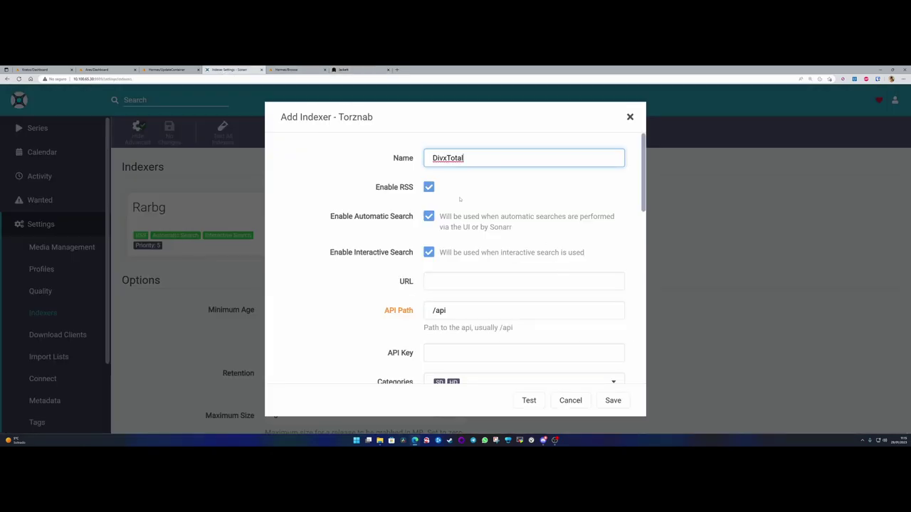
{"action": "left_click", "coordinate": [437, 283]}
- Inspect the DivxTotal configuration in Jackett and copy its Torznab feed address
{"action": "left_click", "coordinate": [354, 70]}
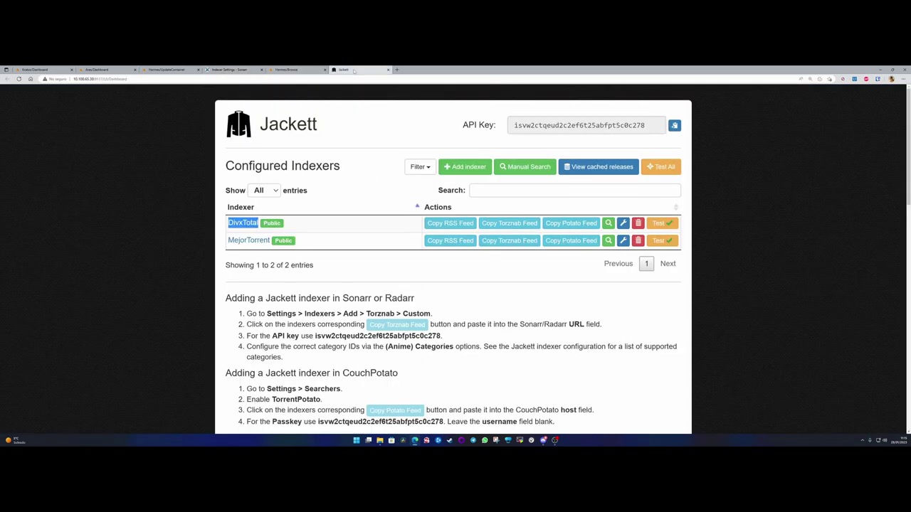
{"action": "left_click", "coordinate": [334, 223]}
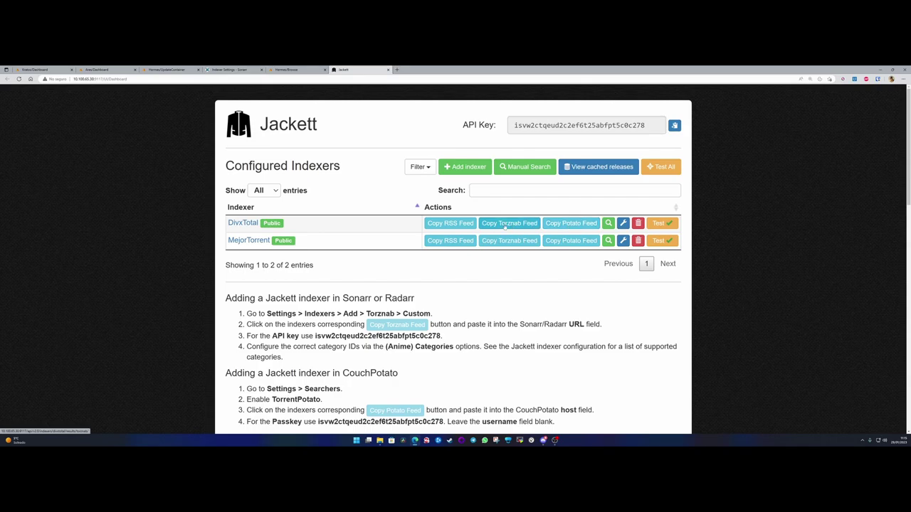
{"action": "right_click", "coordinate": [623, 223]}
{"action": "left_click", "coordinate": [624, 224]}
{"action": "triple_click", "coordinate": [401, 195]}
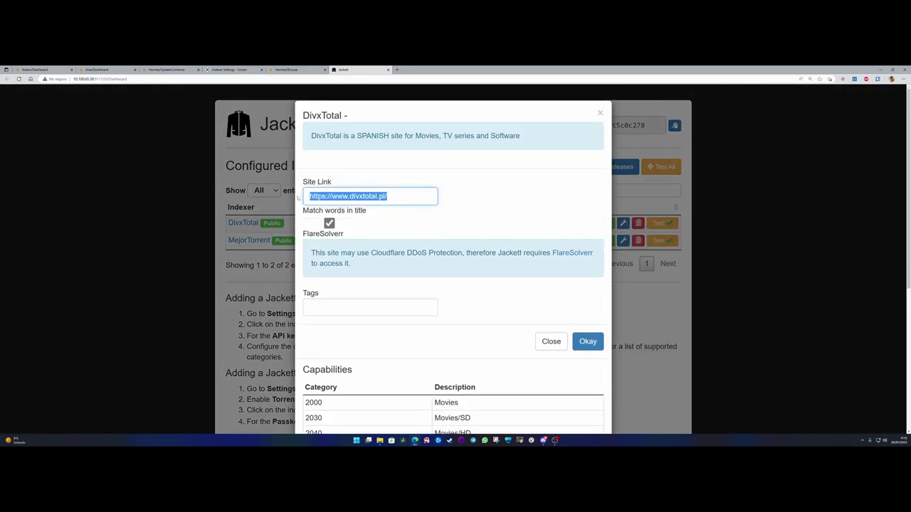
{"action": "scroll", "coordinate": [348, 245], "scroll_direction": "down", "scroll_amount": 3}
{"action": "scroll", "coordinate": [377, 242], "scroll_direction": "up", "scroll_amount": 3}
{"action": "key", "text": "Escape"}
{"action": "left_click", "coordinate": [509, 223]}
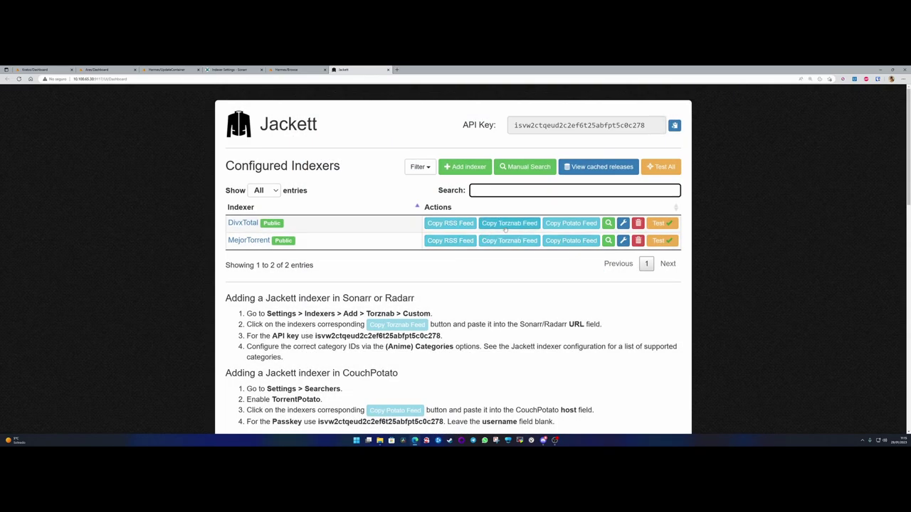
{"action": "key", "text": "ctrl+4"}
- Recopy the DivxTotal Torznab feed and paste it into the form's URL field
{"action": "scroll", "coordinate": [434, 288], "scroll_direction": "down", "scroll_amount": 3}
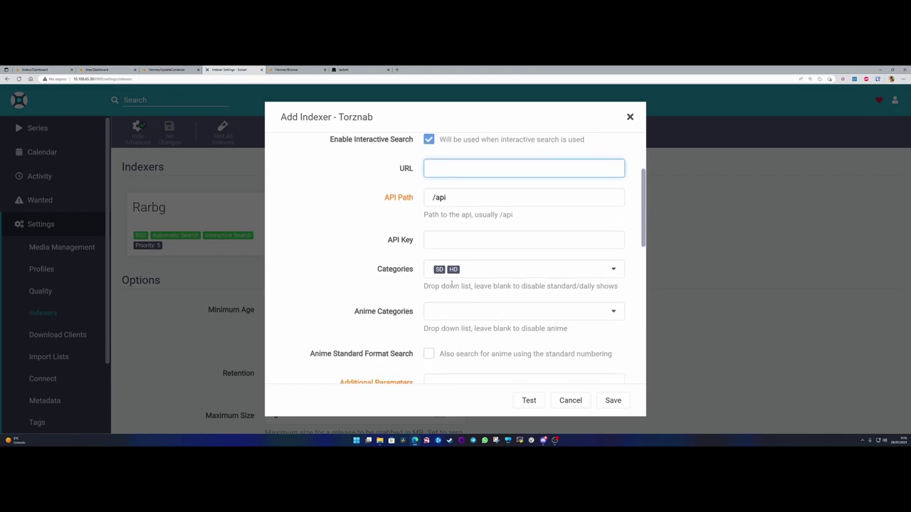
{"action": "scroll", "coordinate": [456, 318], "scroll_direction": "up", "scroll_amount": 2}
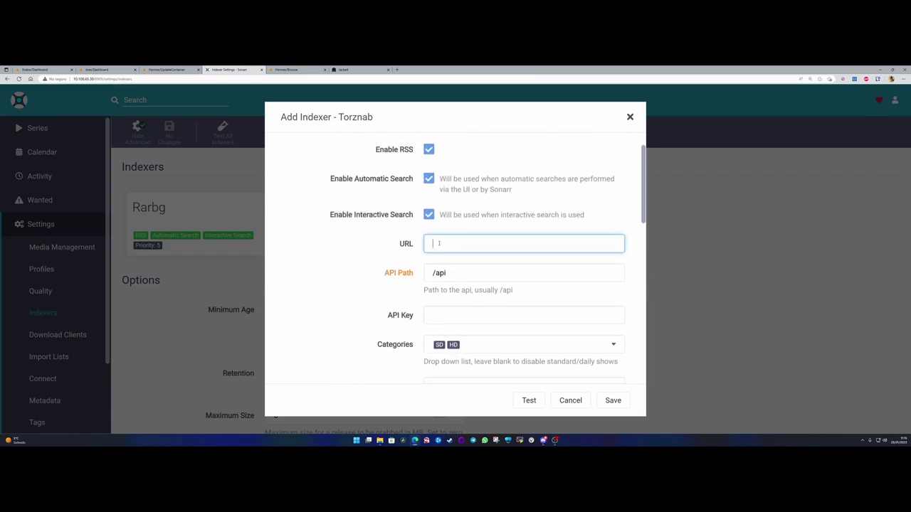
{"action": "key", "text": "ctrl+6"}
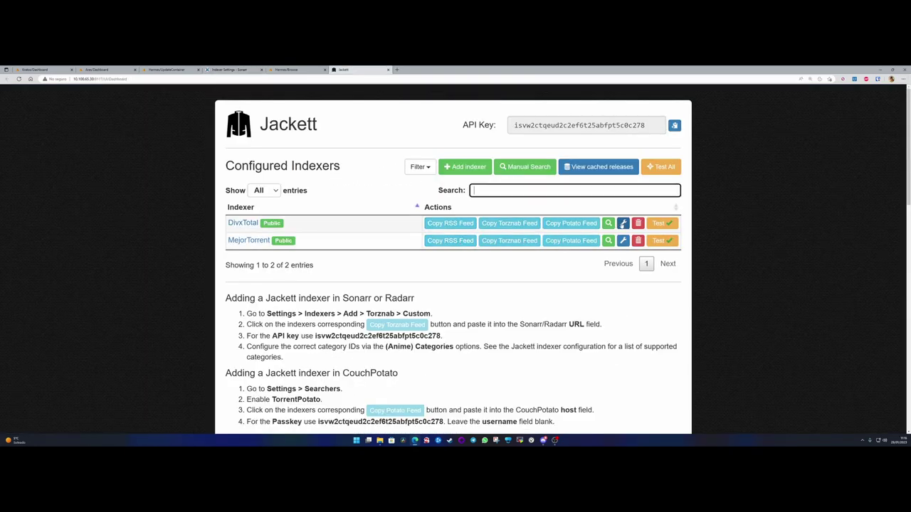
{"action": "left_click", "coordinate": [622, 223]}
{"action": "left_click_drag", "start_coordinate": [387, 196], "coordinate": [285, 193]}
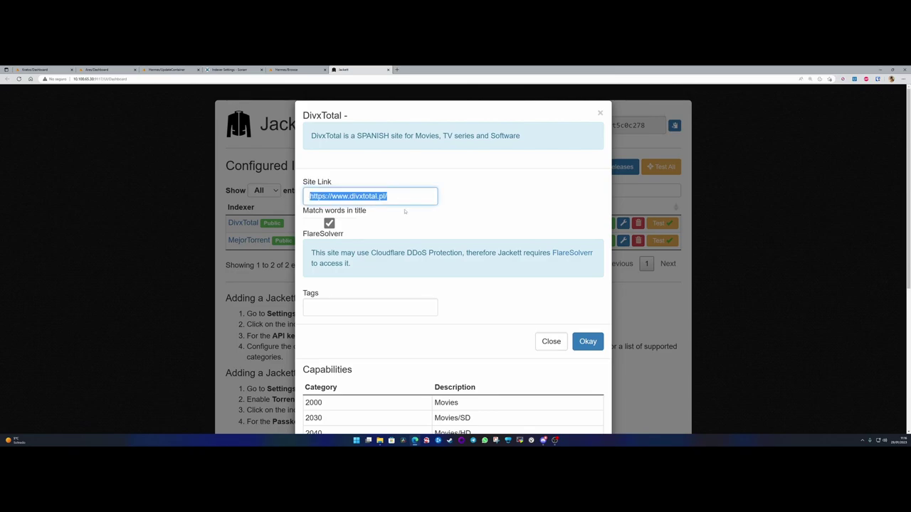
{"action": "scroll", "coordinate": [407, 210], "scroll_direction": "down", "scroll_amount": 3}
{"action": "scroll", "coordinate": [413, 213], "scroll_direction": "up", "scroll_amount": 2}
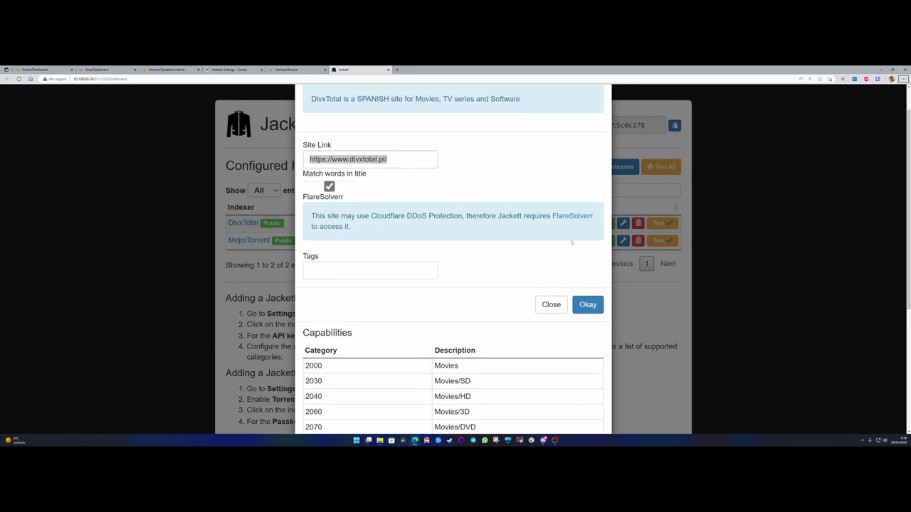
{"action": "left_click", "coordinate": [551, 304]}
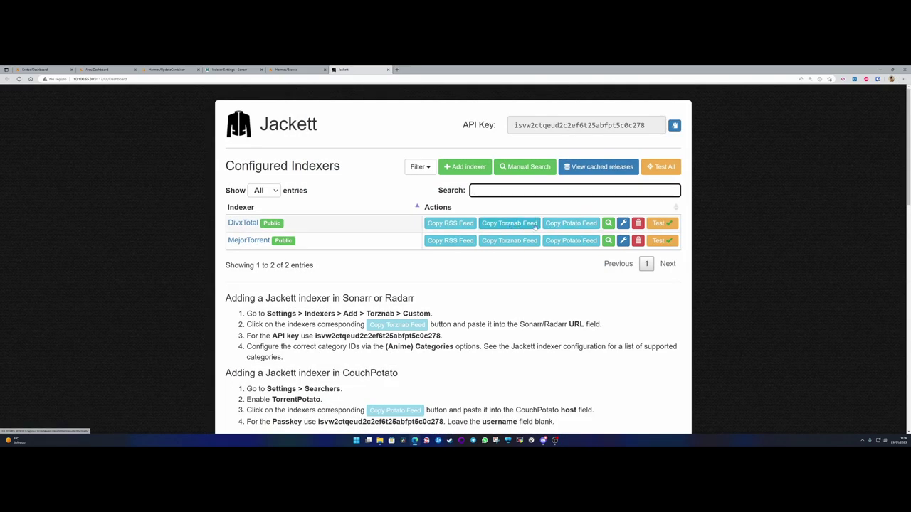
{"action": "left_click", "coordinate": [502, 242]}
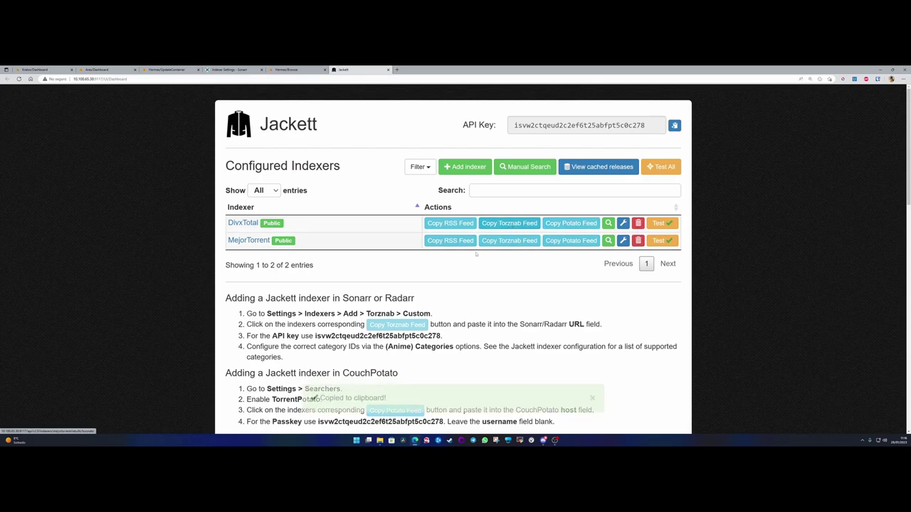
{"action": "key", "text": "ctrl+4"}
{"action": "key", "text": "ctrl+v"}
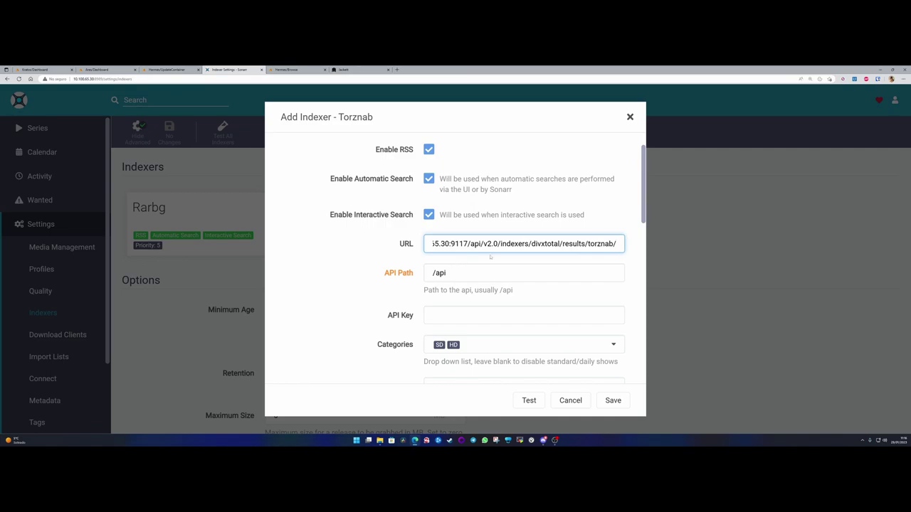
- Review the /api path, focus the API Key field and look up Jackett's API key
{"action": "left_click", "coordinate": [456, 272]}
{"action": "double_click", "coordinate": [456, 272]}
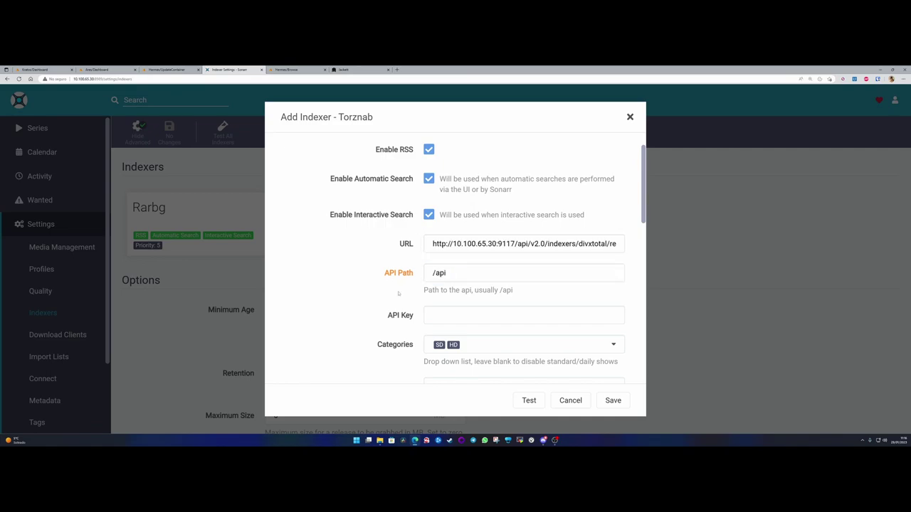
{"action": "scroll", "coordinate": [455, 256], "scroll_direction": "down", "scroll_amount": 1}
{"action": "left_click", "coordinate": [445, 241]}
{"action": "key", "text": "ctrl+6"}
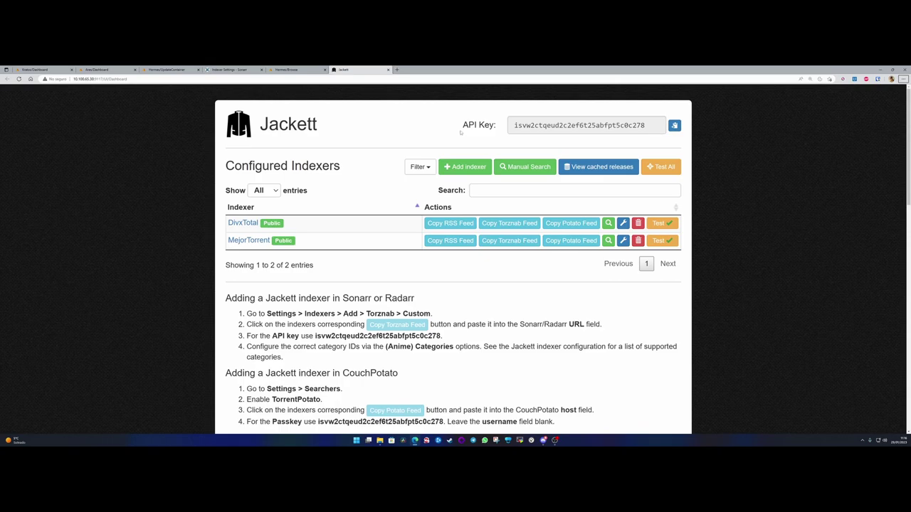
{"action": "left_click_drag", "start_coordinate": [463, 125], "coordinate": [497, 125]}
{"action": "left_click", "coordinate": [232, 69]}
- Copy Jackett's API key and paste it into the Sonarr API Key field
{"action": "scroll", "coordinate": [403, 253], "scroll_direction": "up", "scroll_amount": 3}
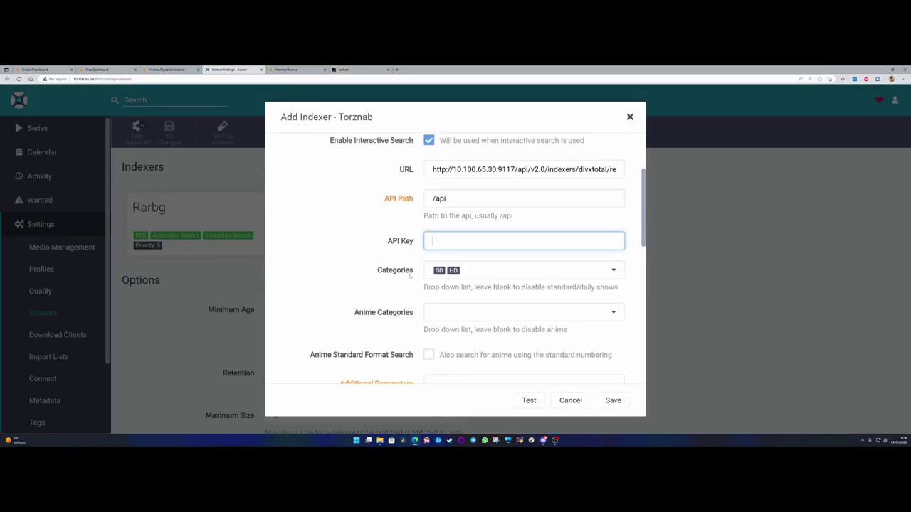
{"action": "key", "text": "ctrl+6"}
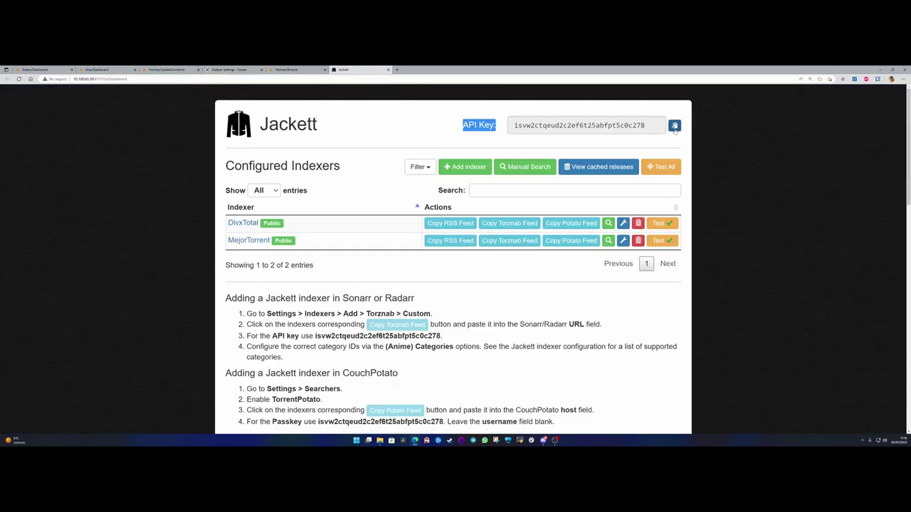
{"action": "left_click", "coordinate": [675, 125]}
{"action": "key", "text": "ctrl+4"}
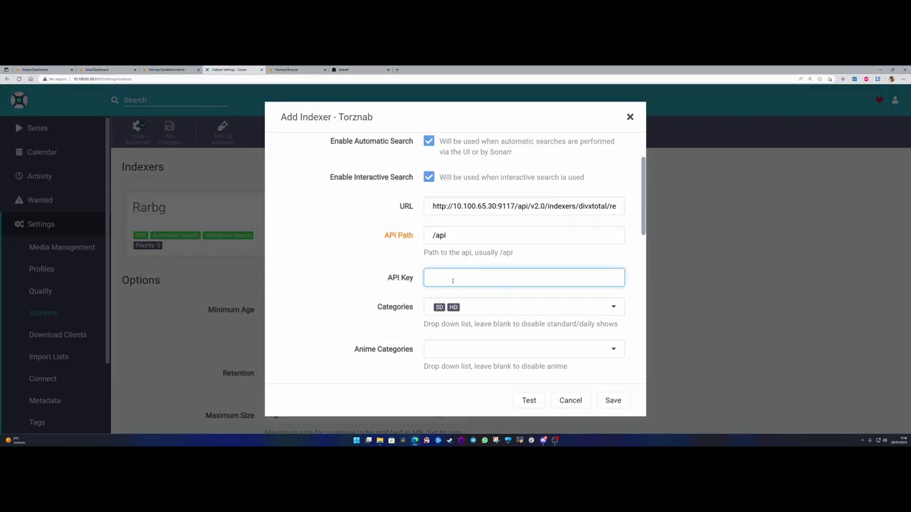
{"action": "key", "text": "ctrl+v"}
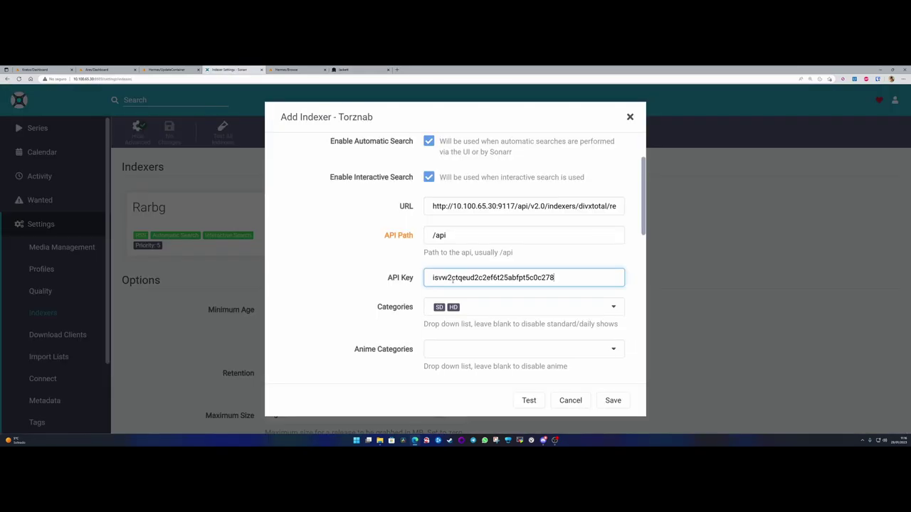
{"action": "double_click", "coordinate": [393, 279]}
- Tick the TV category in DivxTotal's Categories list, leaving Peliculas HD unticked
{"action": "scroll", "coordinate": [427, 264], "scroll_direction": "down", "scroll_amount": 2}
{"action": "left_click", "coordinate": [459, 234]}
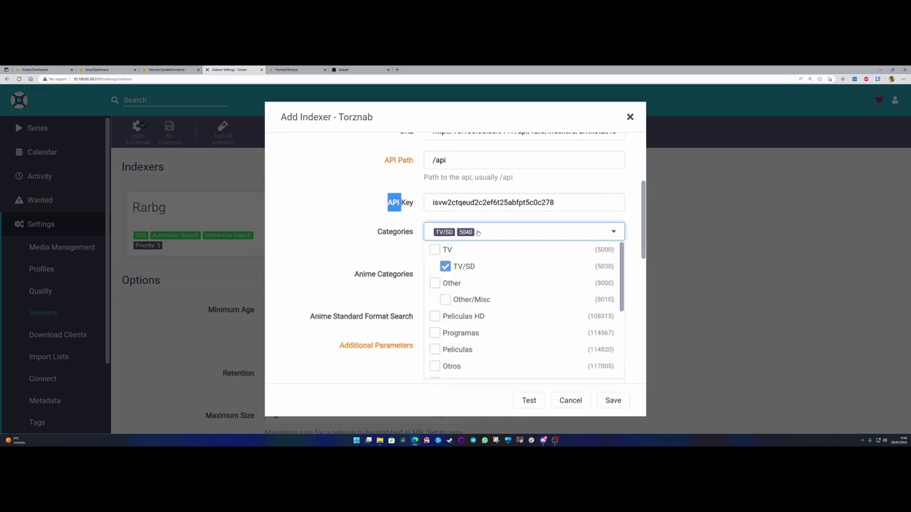
{"action": "scroll", "coordinate": [475, 159], "scroll_direction": "up", "scroll_amount": 2}
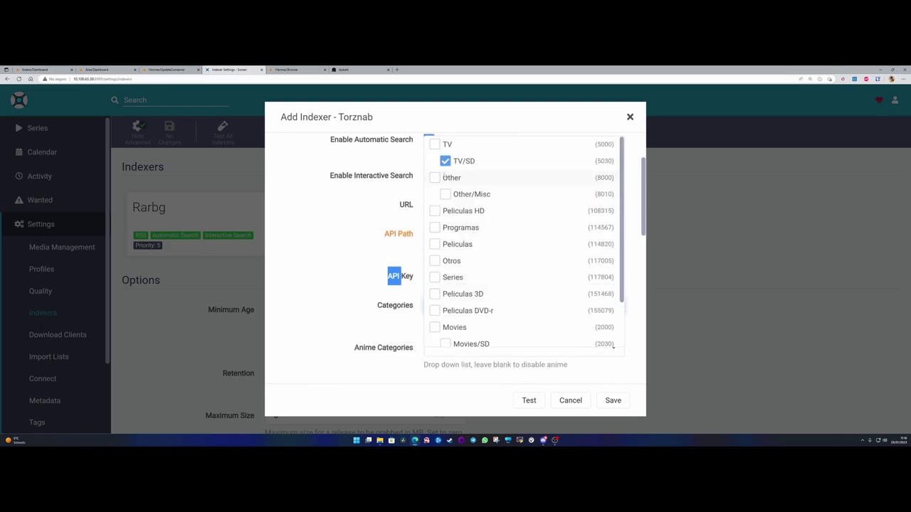
{"action": "left_click", "coordinate": [483, 237]}
{"action": "scroll", "coordinate": [483, 238], "scroll_direction": "down", "scroll_amount": 3}
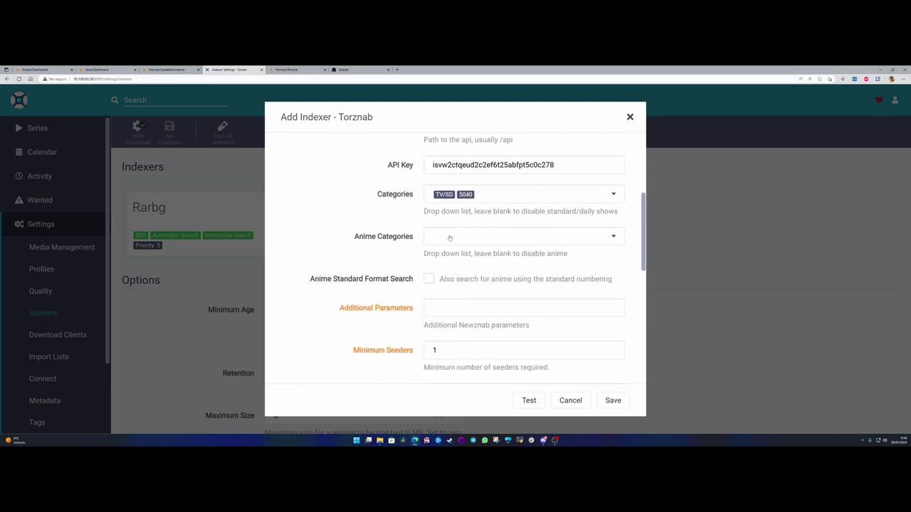
{"action": "scroll", "coordinate": [477, 237], "scroll_direction": "up", "scroll_amount": 1}
{"action": "left_click", "coordinate": [494, 234]}
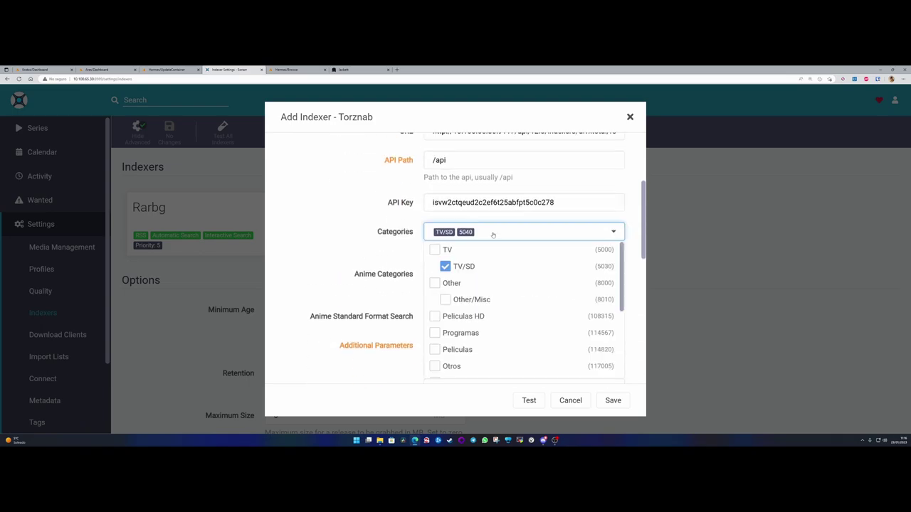
{"action": "left_click", "coordinate": [435, 249]}
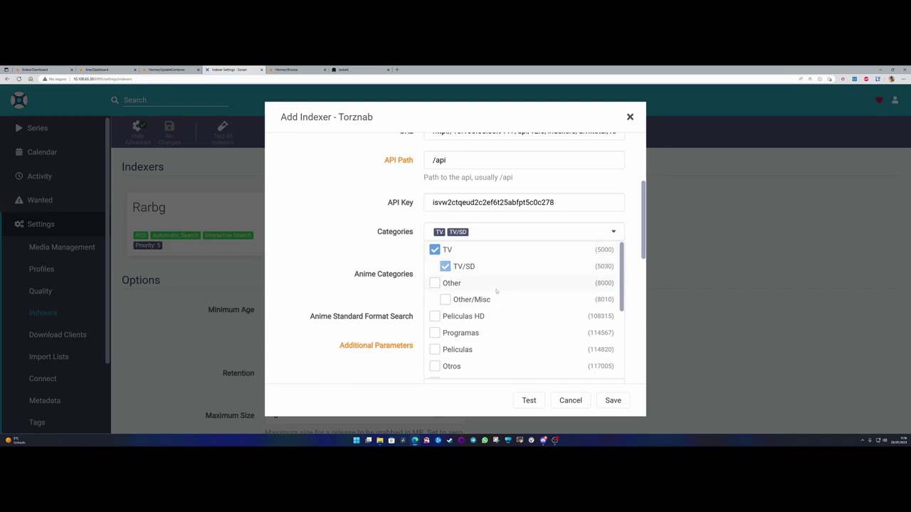
{"action": "scroll", "coordinate": [496, 291], "scroll_direction": "down", "scroll_amount": 2}
{"action": "left_click", "coordinate": [435, 278]}
{"action": "scroll", "coordinate": [499, 296], "scroll_direction": "down", "scroll_amount": 1}
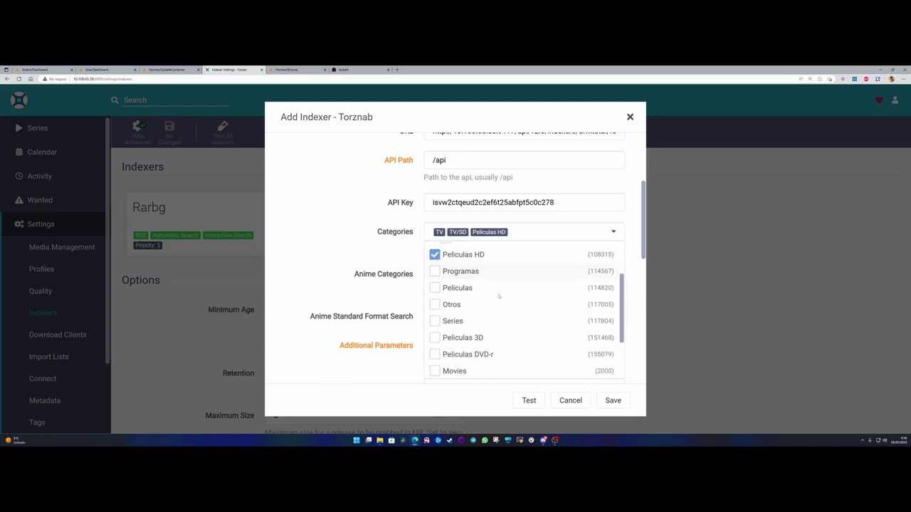
{"action": "left_click", "coordinate": [447, 256]}
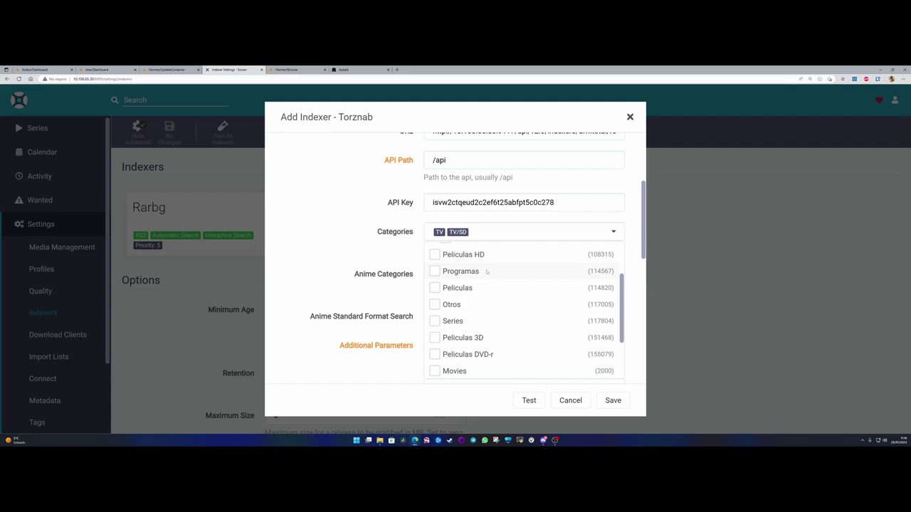
- Add the Series category and save the DivxTotal indexer
{"action": "scroll", "coordinate": [487, 271], "scroll_direction": "up", "scroll_amount": 3}
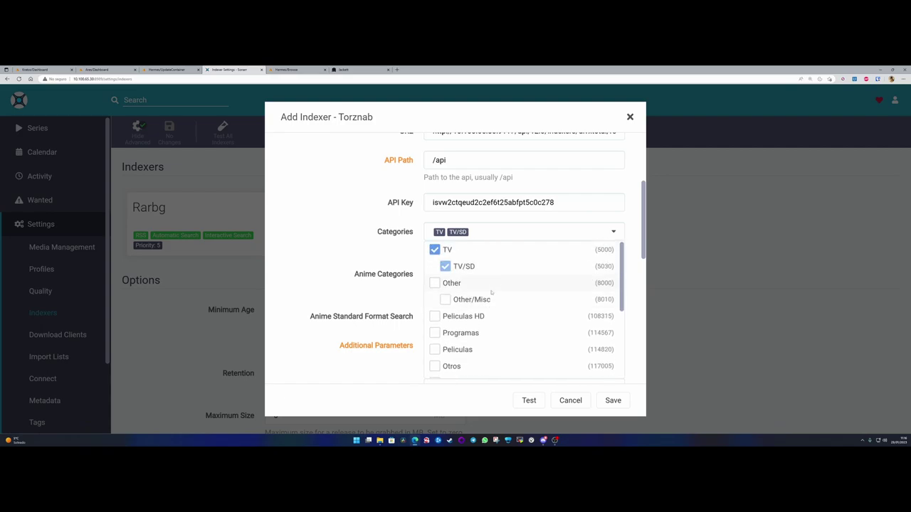
{"action": "scroll", "coordinate": [366, 265], "scroll_direction": "up", "scroll_amount": 2}
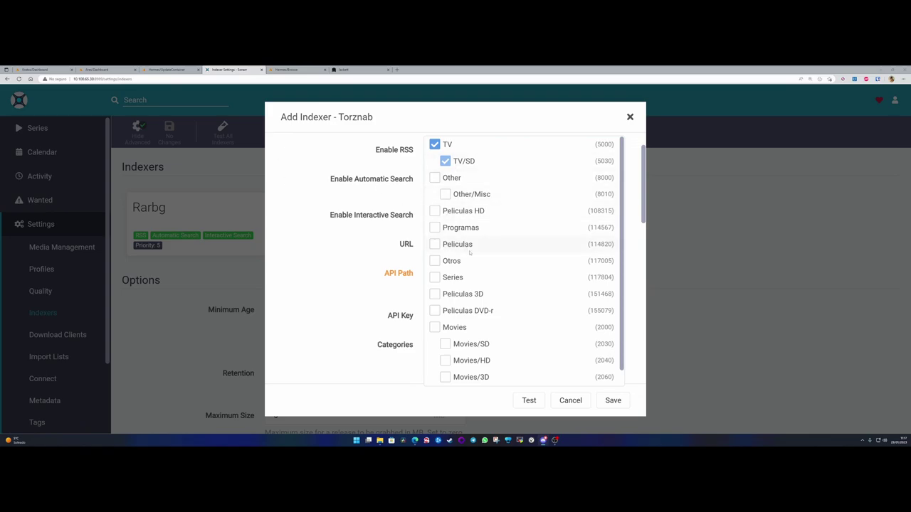
{"action": "left_click", "coordinate": [435, 278]}
{"action": "scroll", "coordinate": [483, 243], "scroll_direction": "down", "scroll_amount": 1}
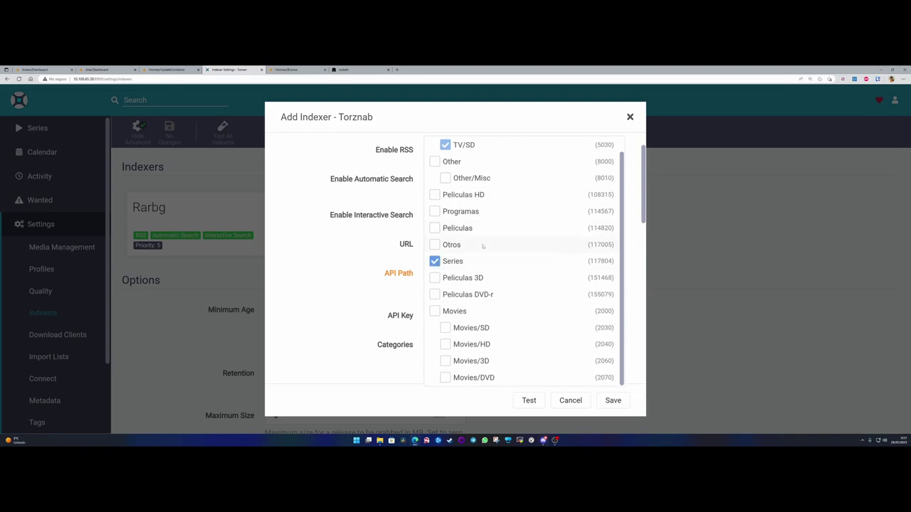
{"action": "scroll", "coordinate": [469, 351], "scroll_direction": "up", "scroll_amount": 1}
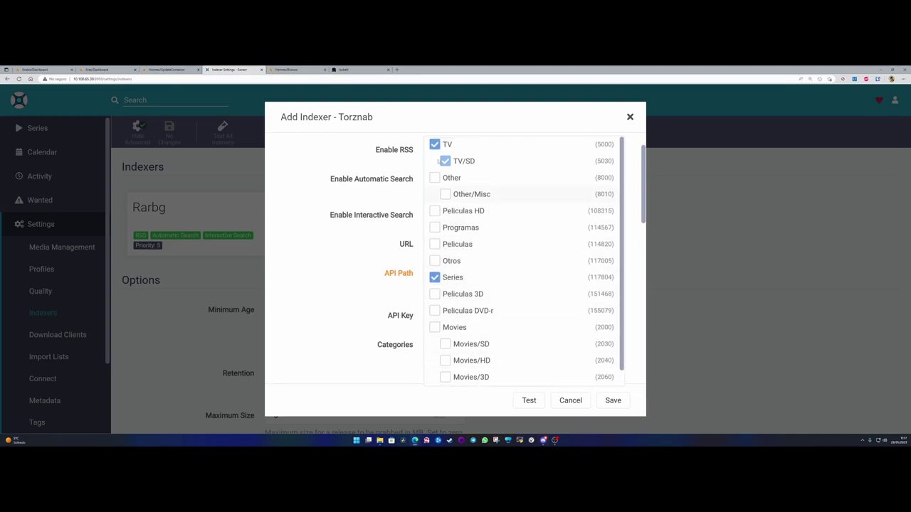
{"action": "left_click", "coordinate": [613, 400]}
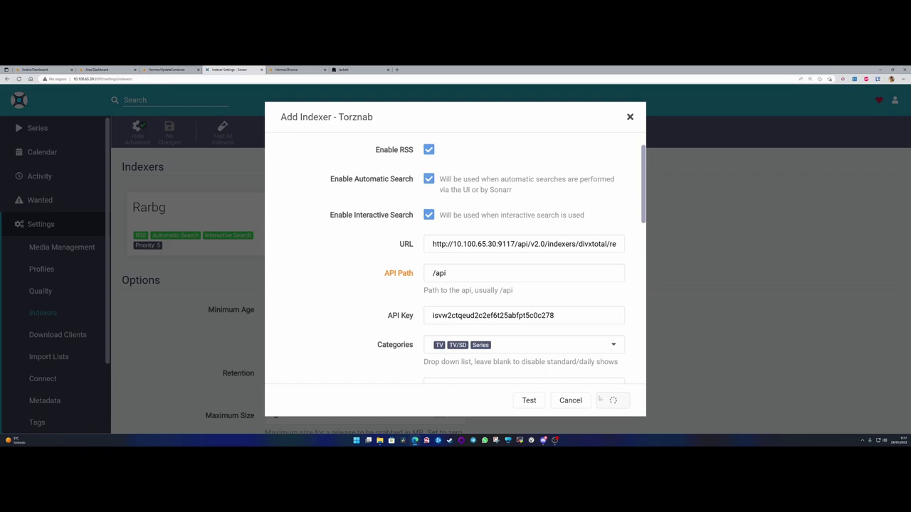
{"action": "scroll", "coordinate": [412, 277], "scroll_direction": "down", "scroll_amount": 1}
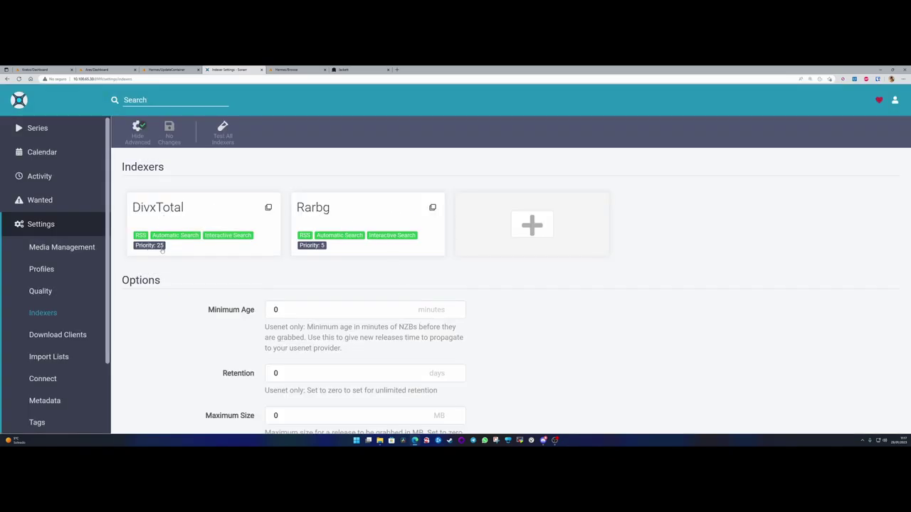
- Change DivxTotal's indexer priority from 25 to 10 and save it
{"action": "left_click", "coordinate": [191, 212]}
{"action": "scroll", "coordinate": [424, 276], "scroll_direction": "down", "scroll_amount": 3}
{"action": "scroll", "coordinate": [425, 276], "scroll_direction": "down", "scroll_amount": 4}
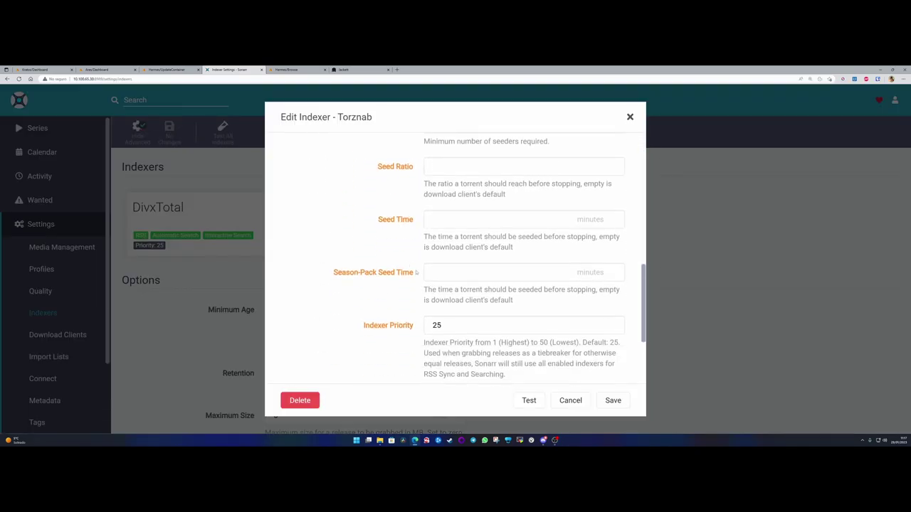
{"action": "scroll", "coordinate": [399, 295], "scroll_direction": "up", "scroll_amount": 1}
{"action": "double_click", "coordinate": [436, 235]}
{"action": "type", "text": "10"}
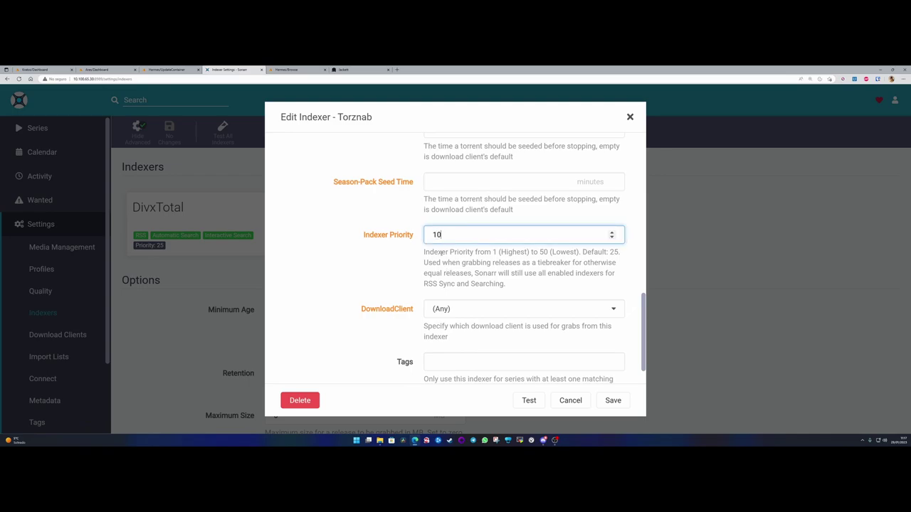
{"action": "left_click", "coordinate": [613, 401]}
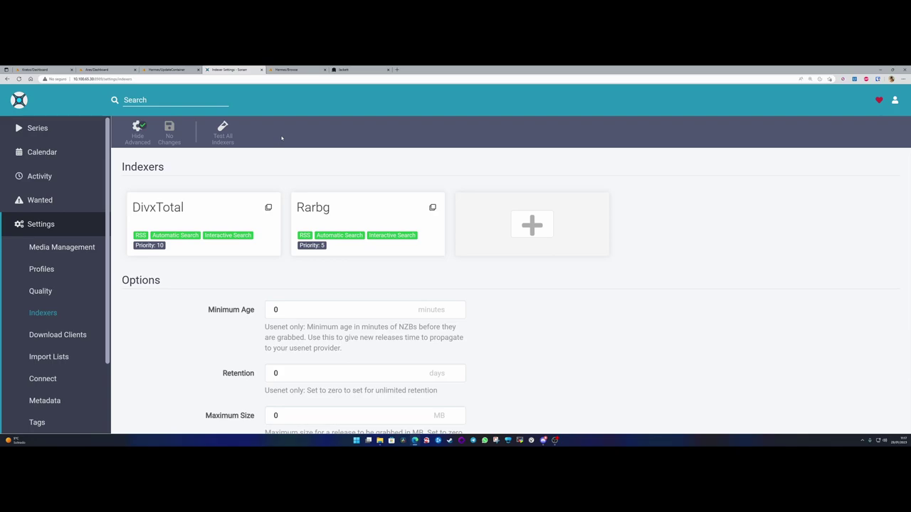
- Start a new Torznab indexer in Sonarr named MejorTorrent, copying the name from Jackett
{"action": "left_click", "coordinate": [356, 70]}
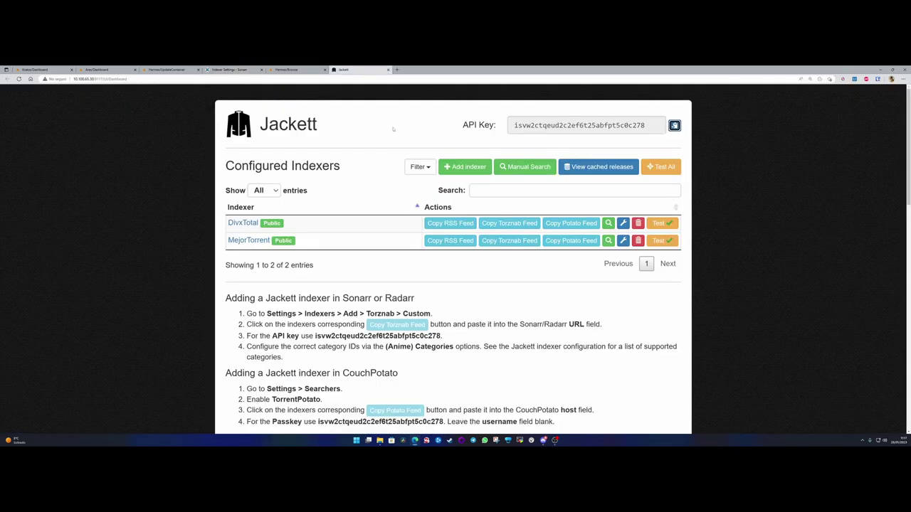
{"action": "left_click_drag", "start_coordinate": [226, 242], "coordinate": [272, 246]}
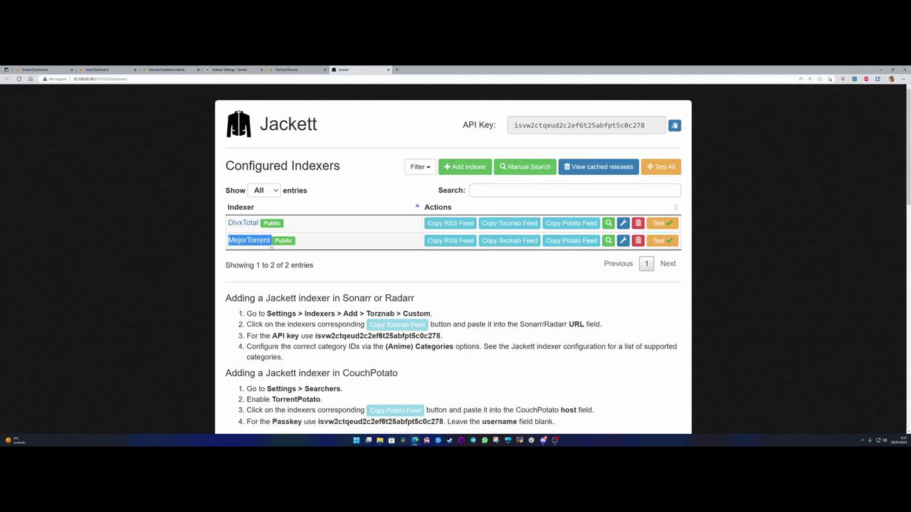
{"action": "left_click", "coordinate": [231, 69]}
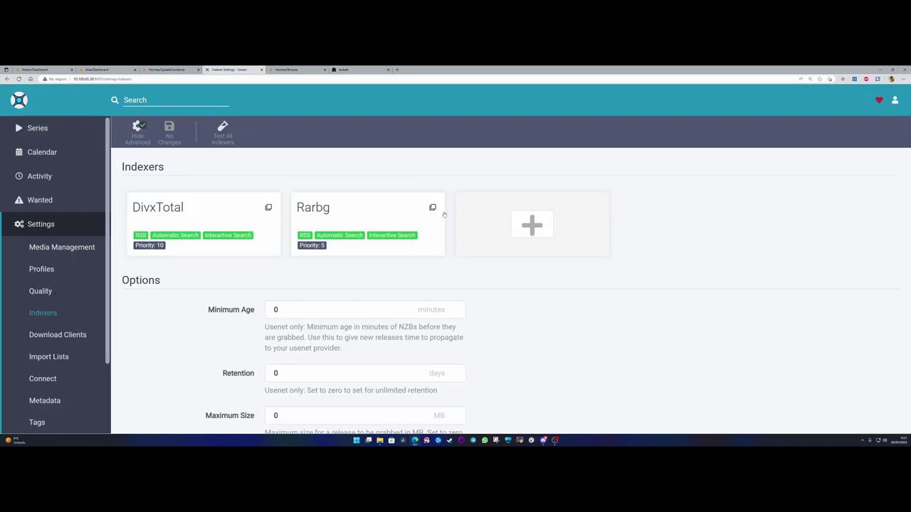
{"action": "left_click", "coordinate": [532, 227]}
{"action": "scroll", "coordinate": [565, 263], "scroll_direction": "down", "scroll_amount": 2}
{"action": "scroll", "coordinate": [572, 274], "scroll_direction": "down", "scroll_amount": 1}
{"action": "left_click", "coordinate": [626, 320]}
{"action": "key", "text": "ctrl+v"}
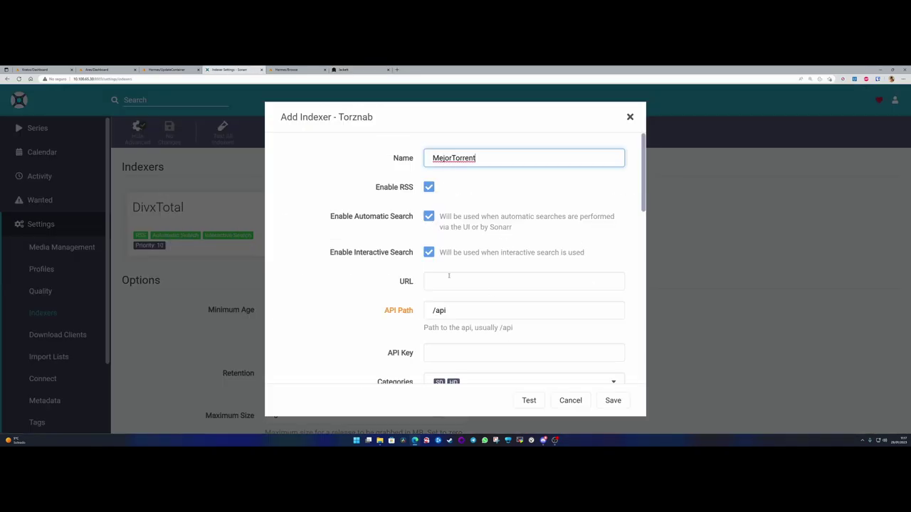
{"action": "left_click", "coordinate": [343, 69]}
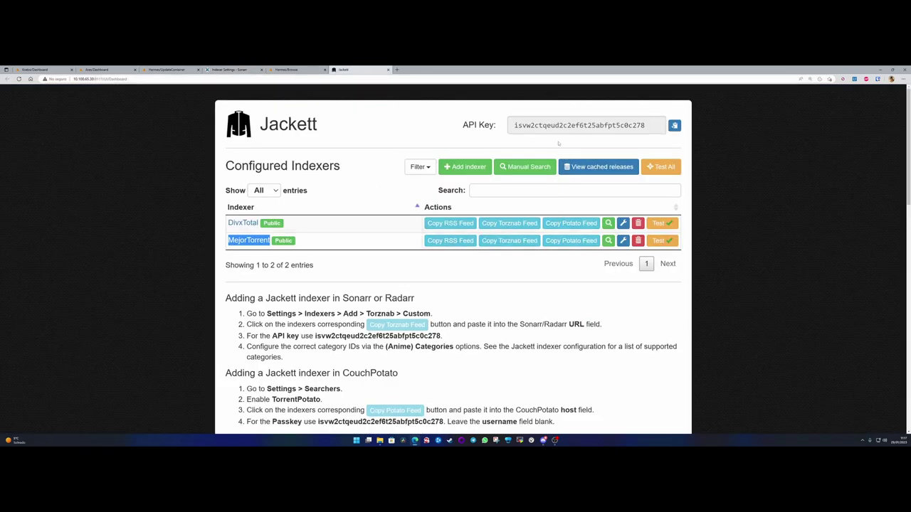
{"action": "left_click", "coordinate": [623, 241]}
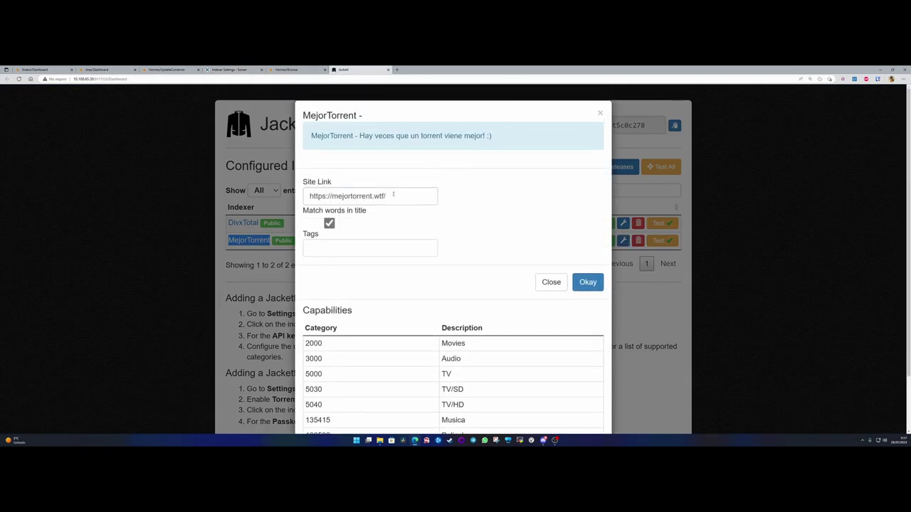
{"action": "triple_click", "coordinate": [393, 195]}
{"action": "key", "text": "ctrl+c"}
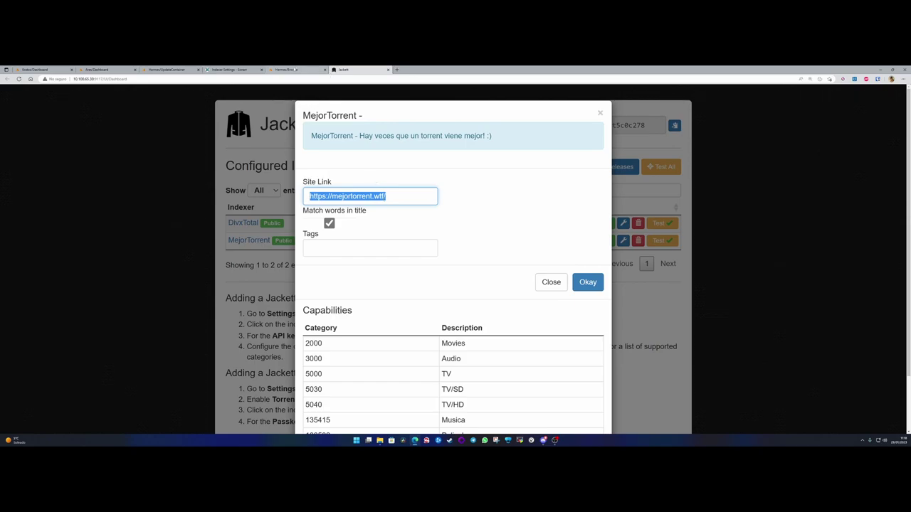
{"action": "left_click", "coordinate": [231, 70]}
{"action": "left_click", "coordinate": [473, 278]}
{"action": "key", "text": "ctrl+v"}
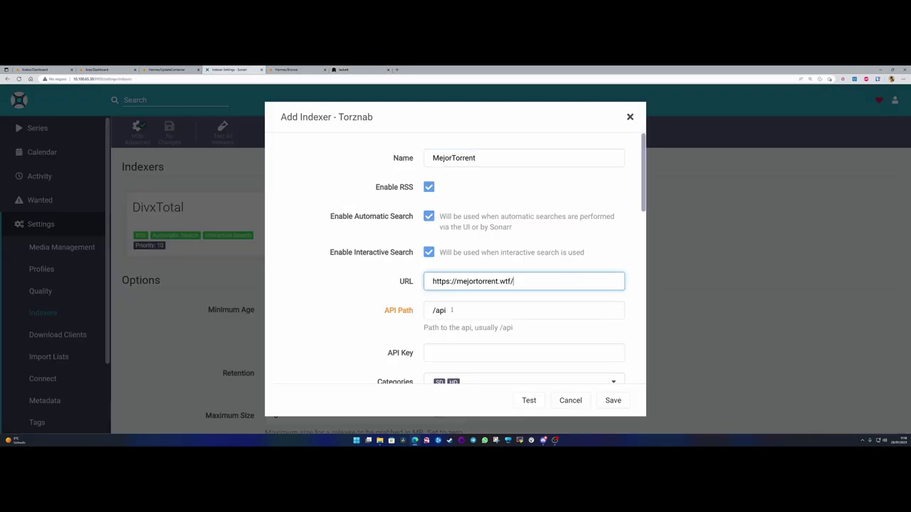
- Copy Jackett's API key to the clipboard for the API Key field
{"action": "left_click", "coordinate": [435, 352]}
{"action": "left_click", "coordinate": [359, 70]}
{"action": "left_click", "coordinate": [646, 125]}
{"action": "left_click", "coordinate": [674, 125]}
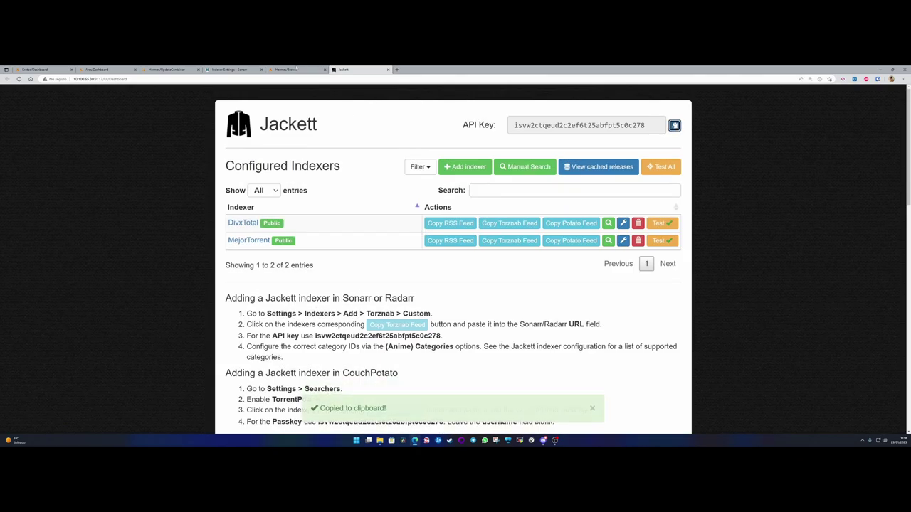
- Paste Jackett's API key into the MejorTorrent API Key field
{"action": "left_click", "coordinate": [231, 69]}
{"action": "key", "text": "ctrl+v"}
{"action": "scroll", "coordinate": [458, 356], "scroll_direction": "down", "scroll_amount": 2}
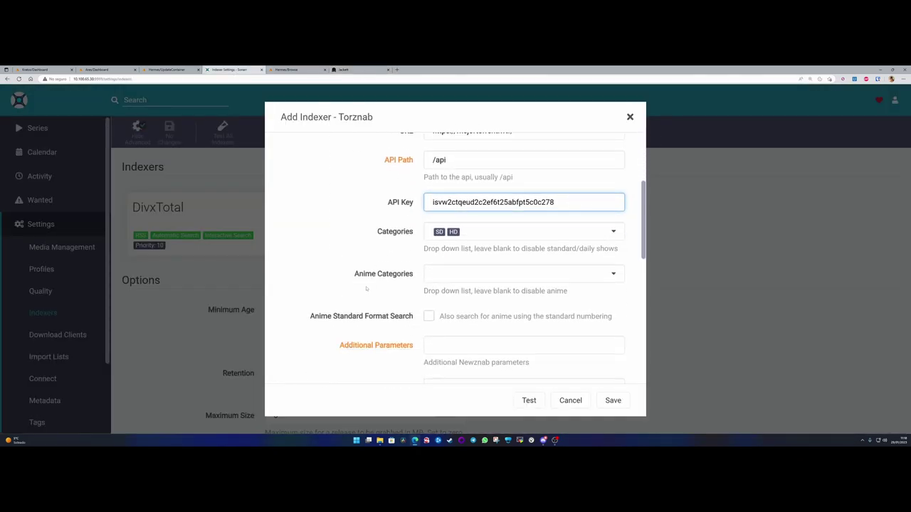
- Tick the WEB-DL and Foreign TV categories for MejorTorrent
{"action": "left_click", "coordinate": [457, 234]}
{"action": "left_click", "coordinate": [484, 232]}
{"action": "left_click", "coordinate": [484, 233]}
{"action": "left_click", "coordinate": [436, 251]}
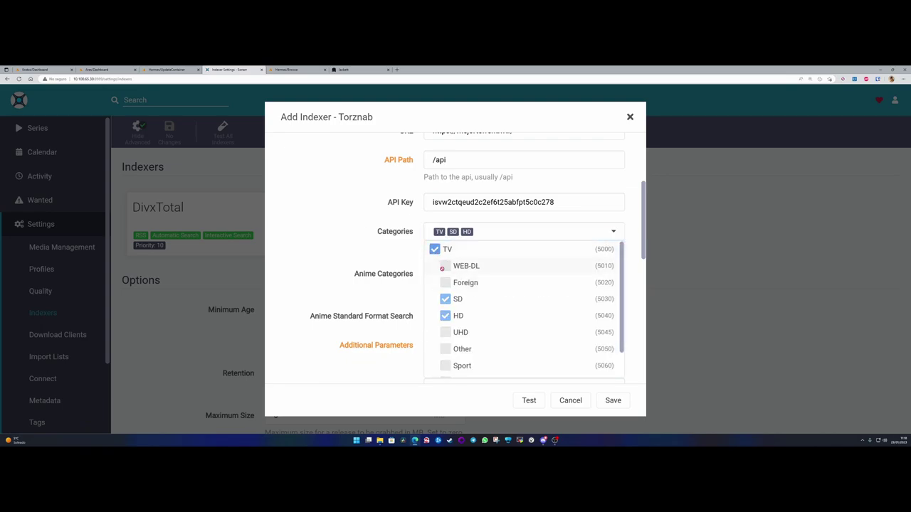
{"action": "left_click", "coordinate": [435, 250]}
{"action": "left_click", "coordinate": [446, 267]}
{"action": "left_click", "coordinate": [446, 282]}
{"action": "left_click", "coordinate": [435, 250]}
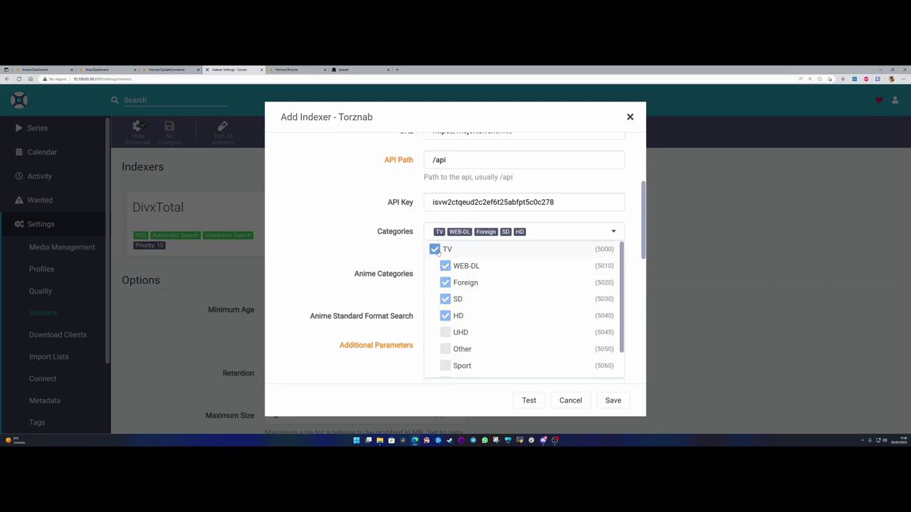
{"action": "left_click", "coordinate": [435, 250]}
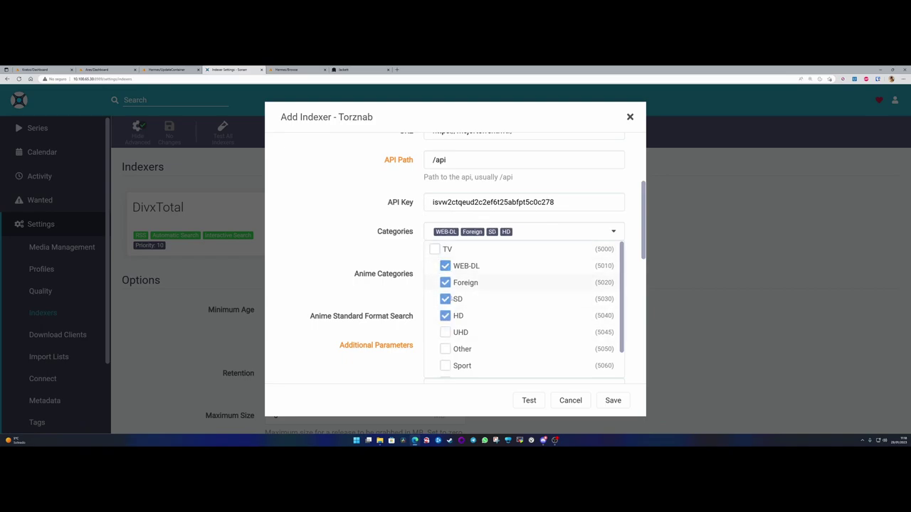
- Also tick UHD, Other, Sport, Anime, Documentary and TV categories
{"action": "scroll", "coordinate": [443, 281], "scroll_direction": "down", "scroll_amount": 1}
{"action": "left_click", "coordinate": [446, 303]}
{"action": "left_click", "coordinate": [446, 320]}
{"action": "left_click", "coordinate": [446, 336]}
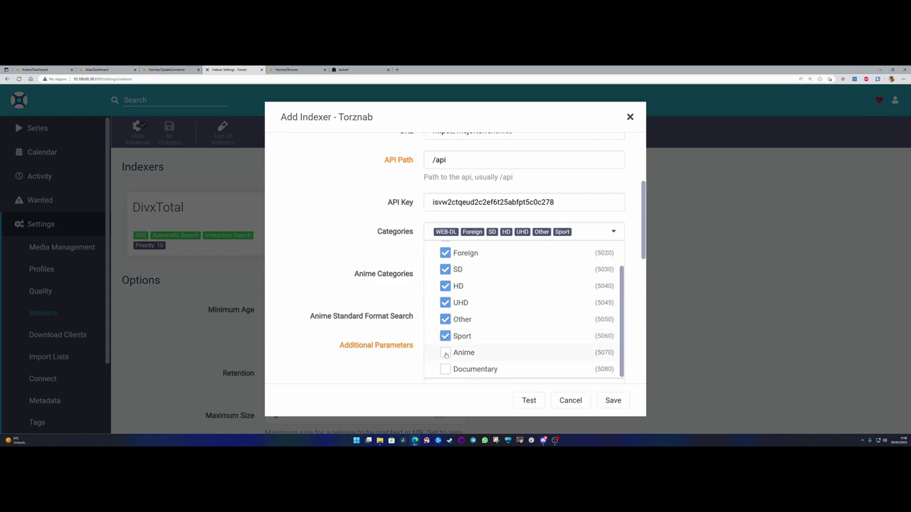
{"action": "left_click", "coordinate": [445, 353]}
{"action": "left_click", "coordinate": [445, 370]}
{"action": "scroll", "coordinate": [524, 309], "scroll_direction": "up", "scroll_amount": 1}
{"action": "left_click", "coordinate": [436, 250]}
{"action": "key", "text": "Escape"}
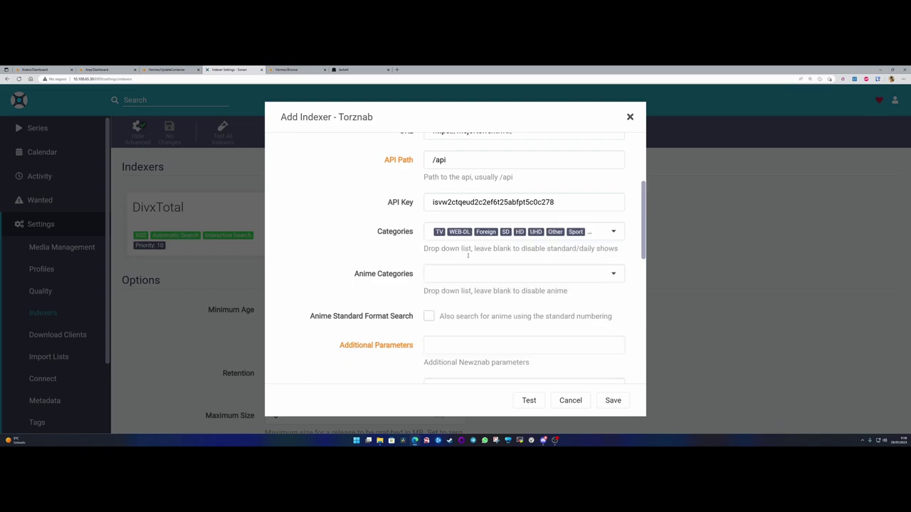
- Set MejorTorrent's indexer priority to 15 and try saving, which fails to connect
{"action": "scroll", "coordinate": [399, 284], "scroll_direction": "down", "scroll_amount": 4}
{"action": "left_click", "coordinate": [412, 292]}
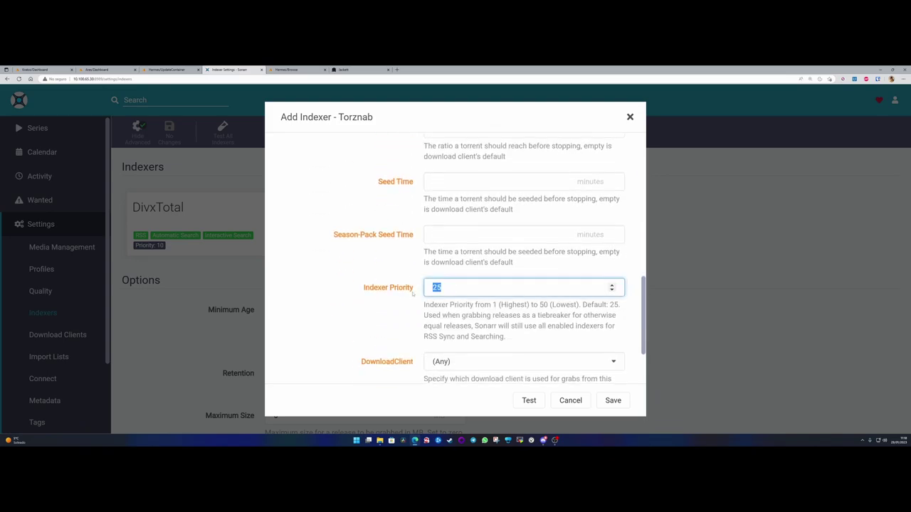
{"action": "type", "text": "15"}
{"action": "scroll", "coordinate": [614, 400], "scroll_direction": "down", "scroll_amount": 1}
{"action": "left_click", "coordinate": [614, 400]}
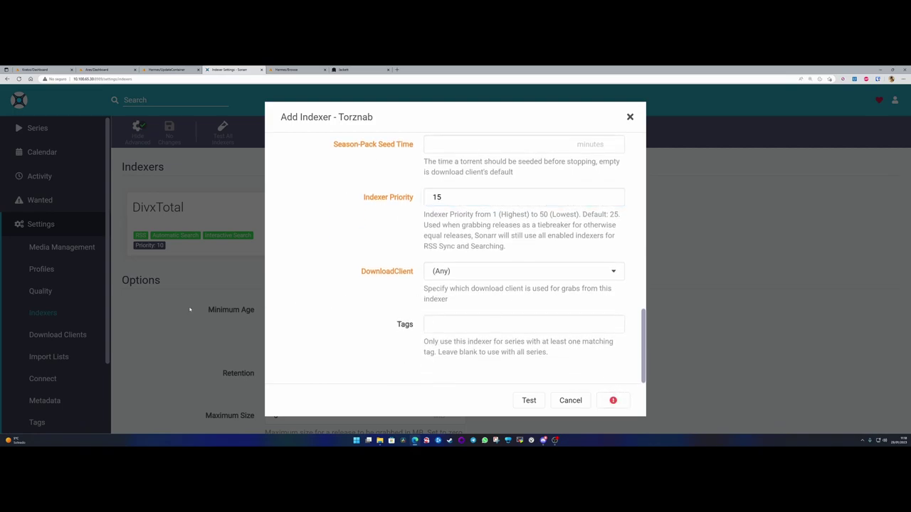
{"action": "scroll", "coordinate": [460, 275], "scroll_direction": "up", "scroll_amount": 10}
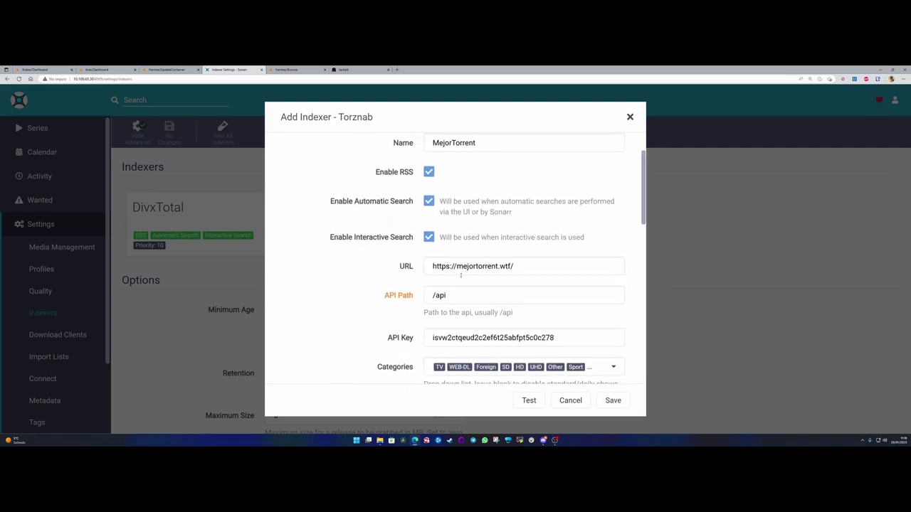
{"action": "scroll", "coordinate": [469, 278], "scroll_direction": "up", "scroll_amount": 1}
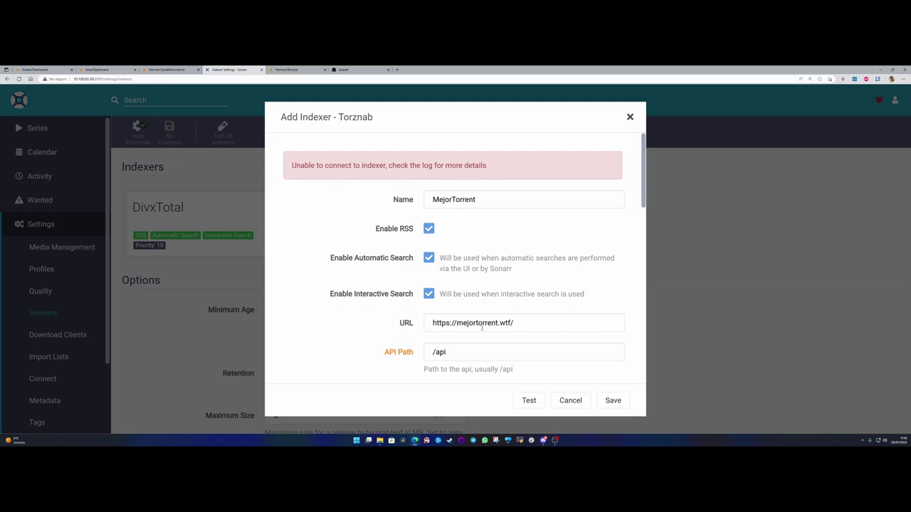
{"action": "left_click", "coordinate": [366, 69]}
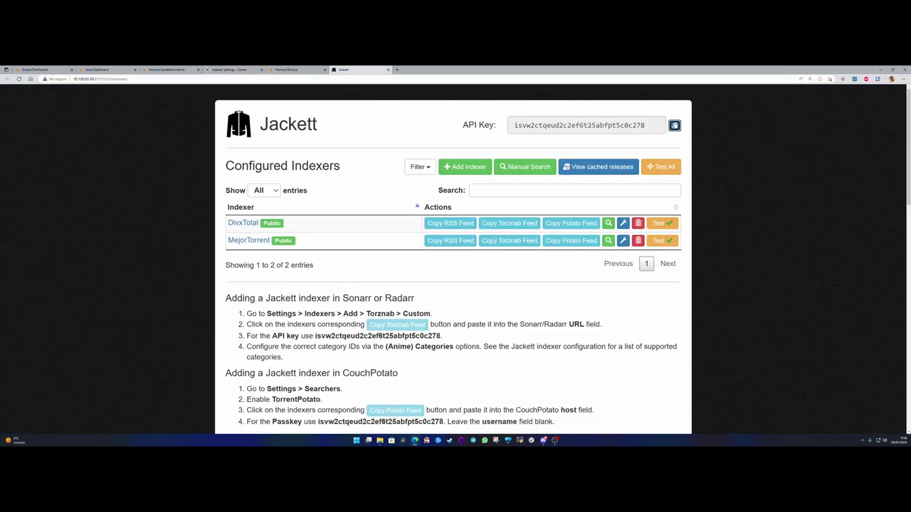
{"action": "left_click", "coordinate": [623, 241]}
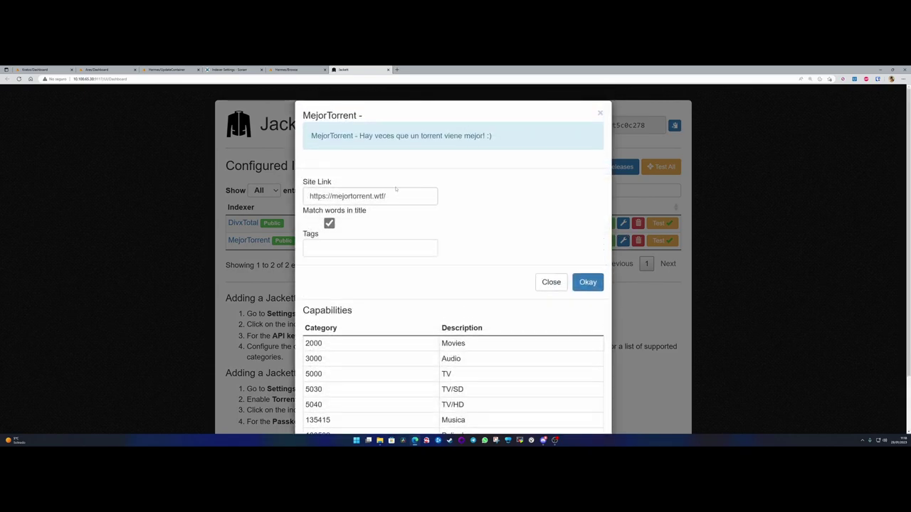
{"action": "left_click_drag", "start_coordinate": [392, 196], "coordinate": [299, 200]}
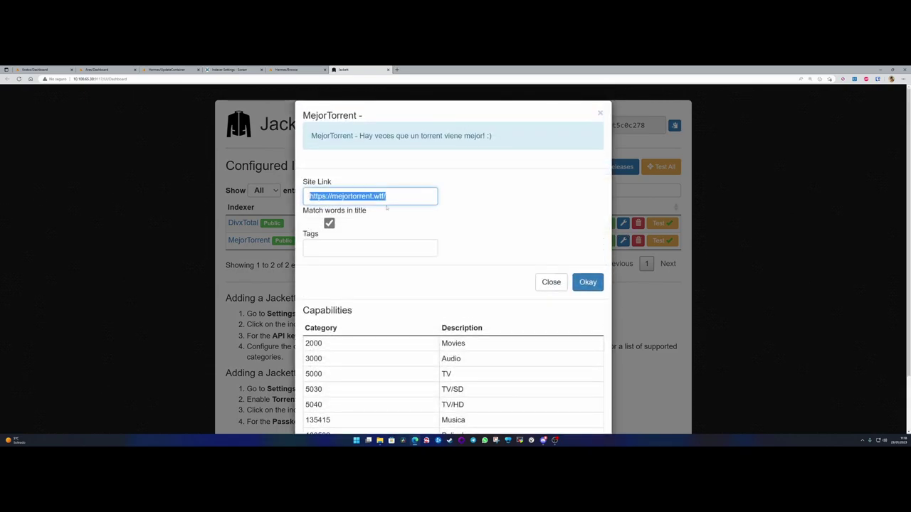
{"action": "left_click", "coordinate": [598, 112]}
{"action": "left_click", "coordinate": [245, 70]}
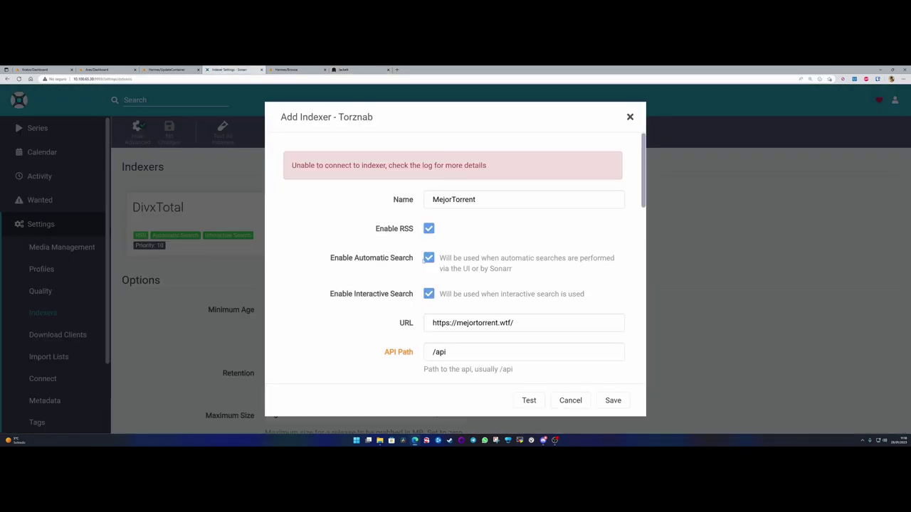
{"action": "left_click_drag", "start_coordinate": [528, 325], "coordinate": [366, 324]}
{"action": "key", "text": "ctrl+v"}
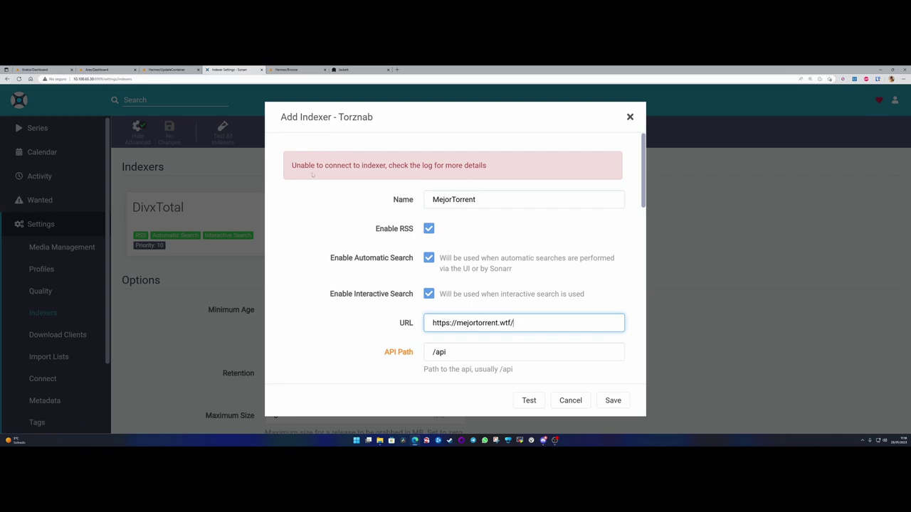
- Replace the indexer URL with MejorTorrent's Torznab feed address copied from Jackett
{"action": "left_click", "coordinate": [359, 69]}
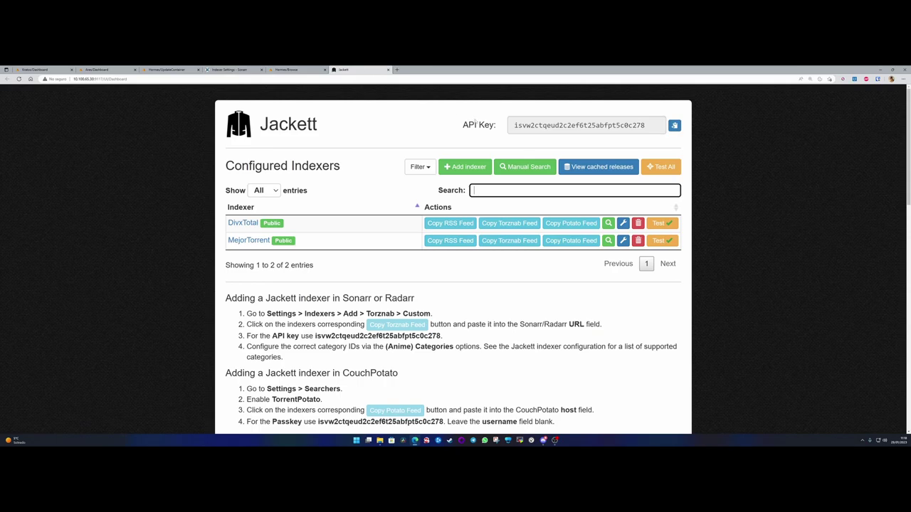
{"action": "left_click", "coordinate": [509, 225]}
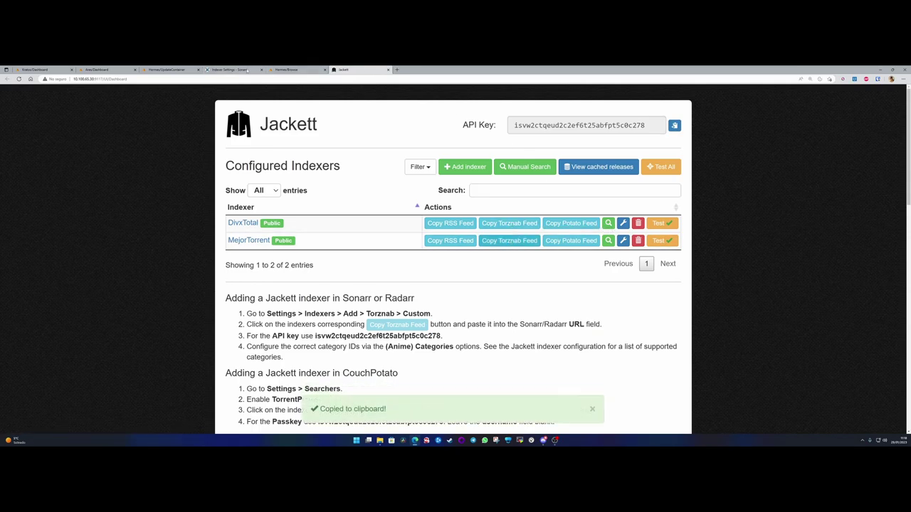
{"action": "left_click", "coordinate": [247, 69]}
{"action": "triple_click", "coordinate": [442, 323]}
{"action": "key", "text": "ctrl+v"}
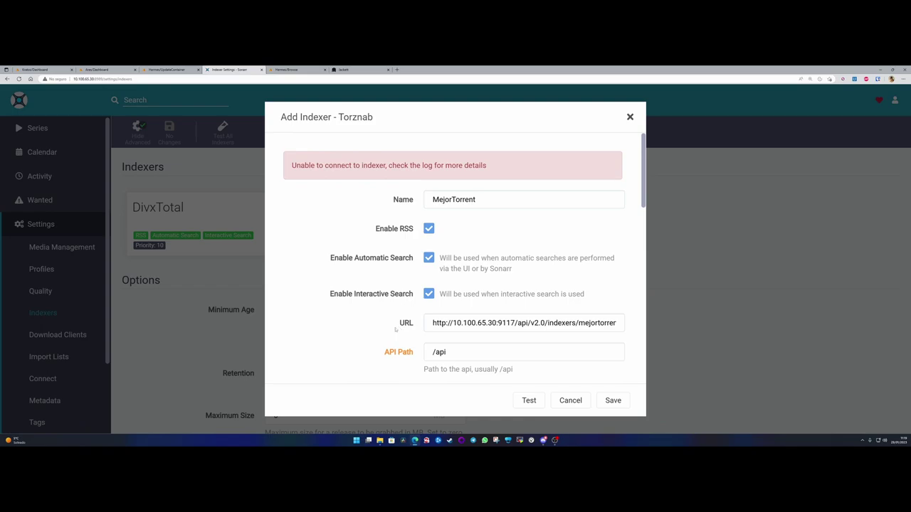
{"action": "scroll", "coordinate": [359, 324], "scroll_direction": "down", "scroll_amount": 3}
{"action": "scroll", "coordinate": [359, 325], "scroll_direction": "up", "scroll_amount": 3}
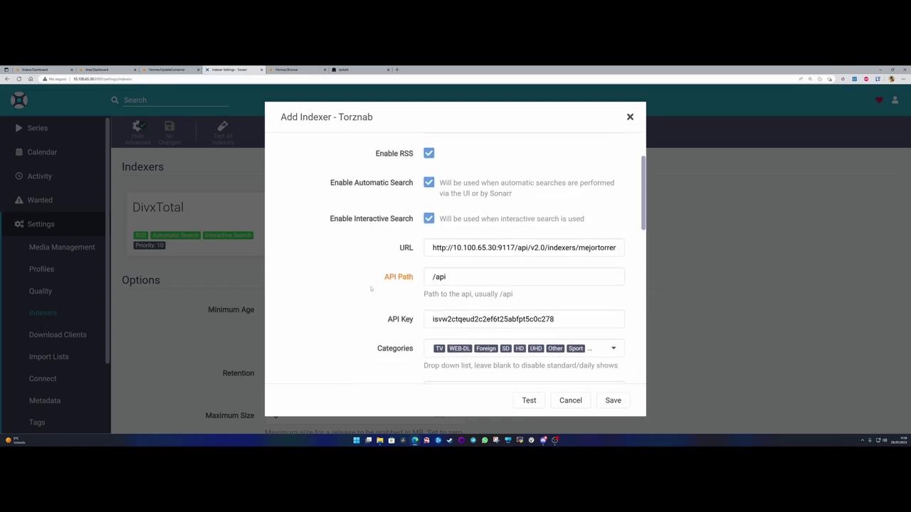
{"action": "left_click_drag", "start_coordinate": [430, 247], "coordinate": [627, 246]}
{"action": "left_click", "coordinate": [546, 248]}
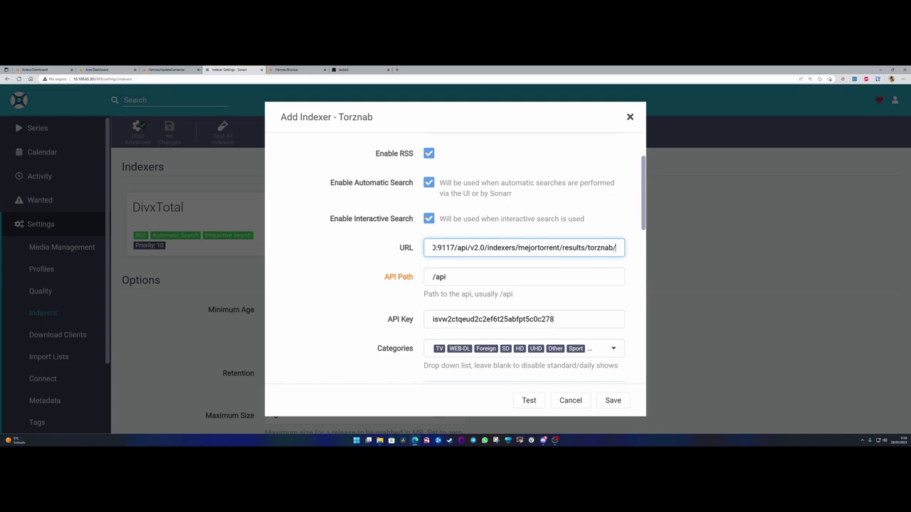
- Save and test the indexer, which reports success but no results in configured categories
{"action": "scroll", "coordinate": [427, 299], "scroll_direction": "down", "scroll_amount": 8}
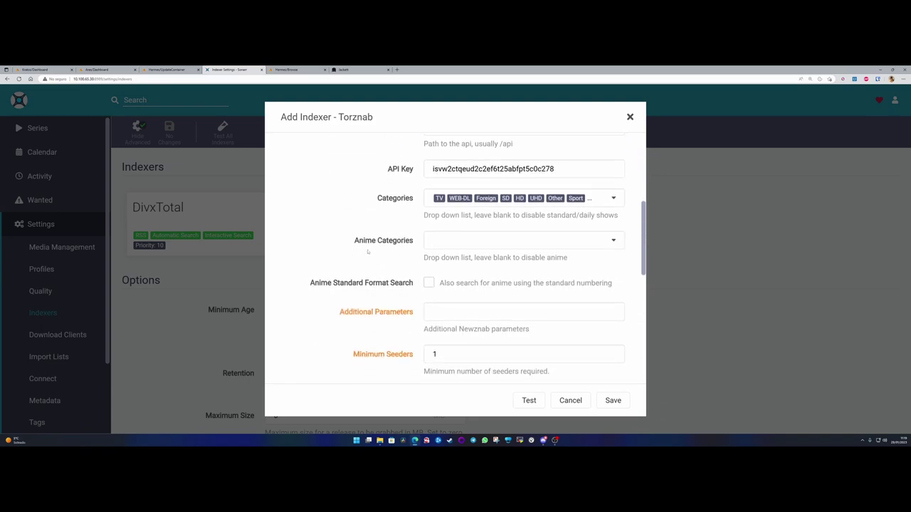
{"action": "scroll", "coordinate": [518, 351], "scroll_direction": "down", "scroll_amount": 2}
{"action": "key", "text": "ctrl+s"}
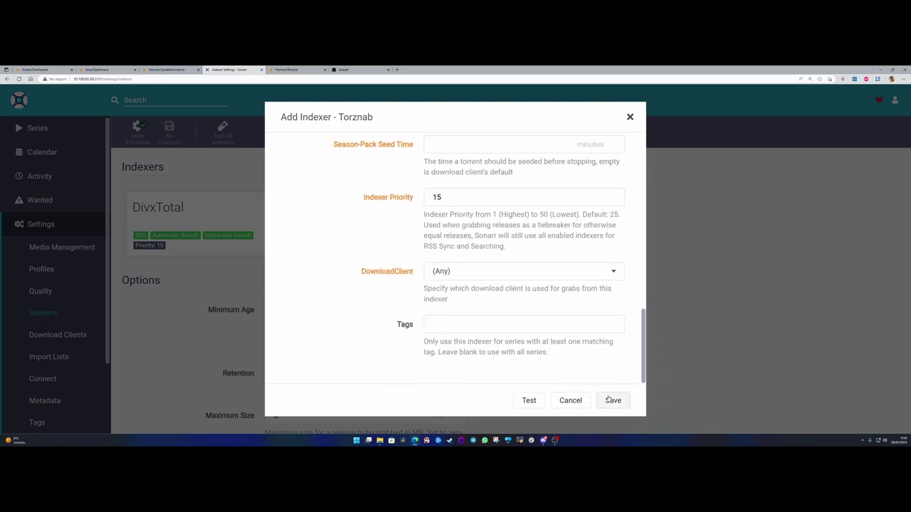
{"action": "left_click", "coordinate": [532, 400]}
{"action": "scroll", "coordinate": [482, 271], "scroll_direction": "up", "scroll_amount": 3}
{"action": "scroll", "coordinate": [439, 268], "scroll_direction": "up", "scroll_amount": 8}
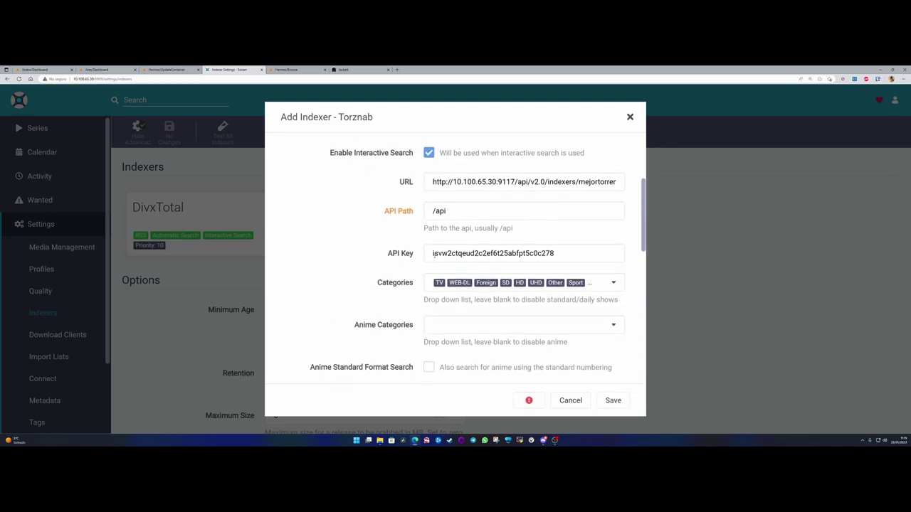
{"action": "left_click_drag", "start_coordinate": [292, 165], "coordinate": [456, 176]}
{"action": "left_click_drag", "start_coordinate": [527, 177], "coordinate": [291, 165]}
{"action": "left_click", "coordinate": [332, 175]}
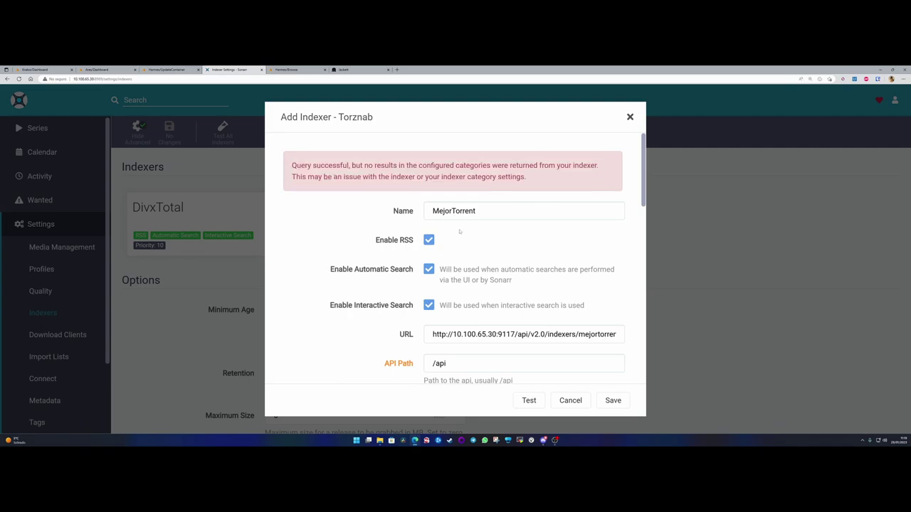
{"action": "scroll", "coordinate": [459, 229], "scroll_direction": "down", "scroll_amount": 10}
- Cancel the MejorTorrent indexer and return to Jackett's Configured Indexers page
{"action": "left_click", "coordinate": [562, 400]}
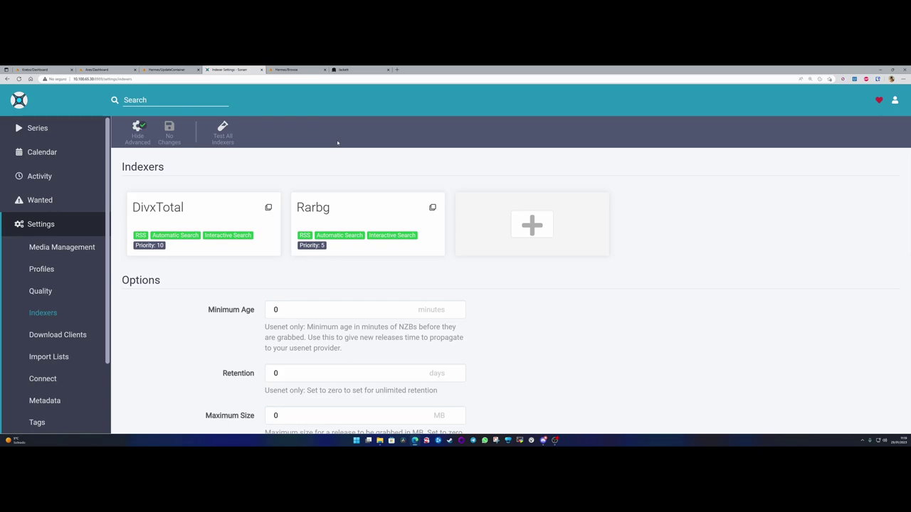
{"action": "left_click", "coordinate": [372, 69]}
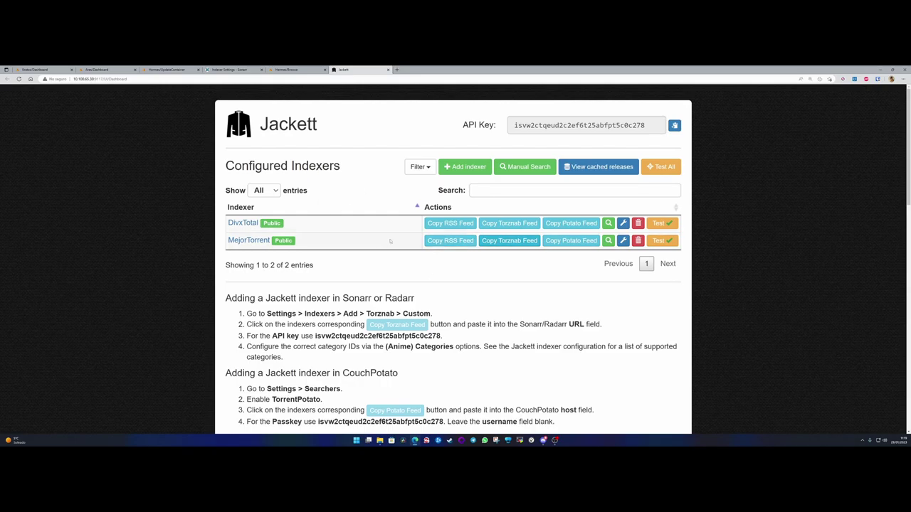
- Start adding a new Torznab indexer in Sonarr's indexer settings
{"action": "left_click", "coordinate": [231, 69]}
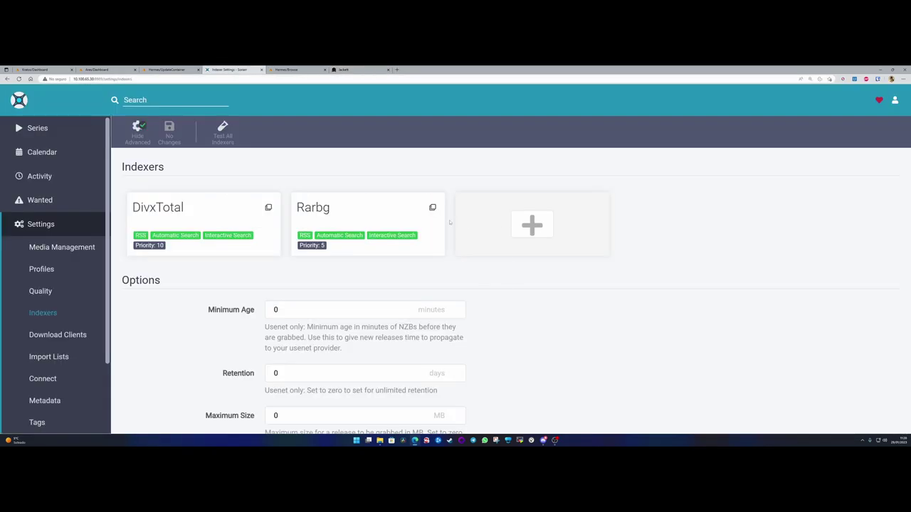
{"action": "left_click", "coordinate": [527, 242]}
{"action": "scroll", "coordinate": [601, 318], "scroll_direction": "down", "scroll_amount": 3}
{"action": "left_click", "coordinate": [603, 324]}
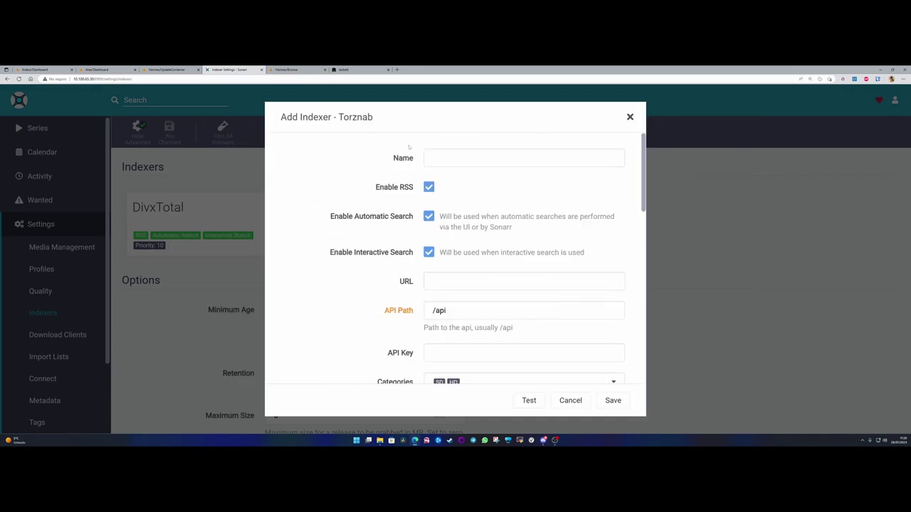
- Name the indexer MejorTorrent, copying the name from Jackett
{"action": "left_click", "coordinate": [429, 159]}
{"action": "left_click", "coordinate": [349, 69]}
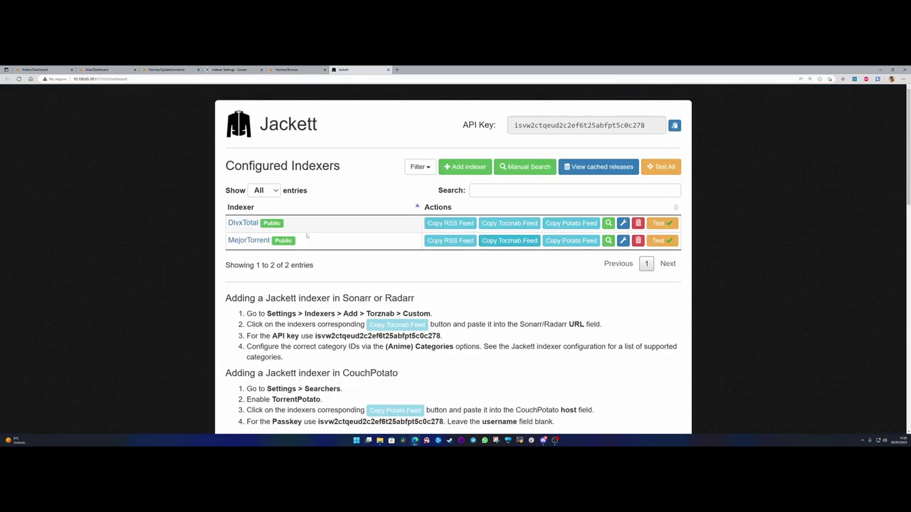
{"action": "left_click_drag", "start_coordinate": [228, 240], "coordinate": [270, 241]}
{"action": "key", "text": "ctrl+c"}
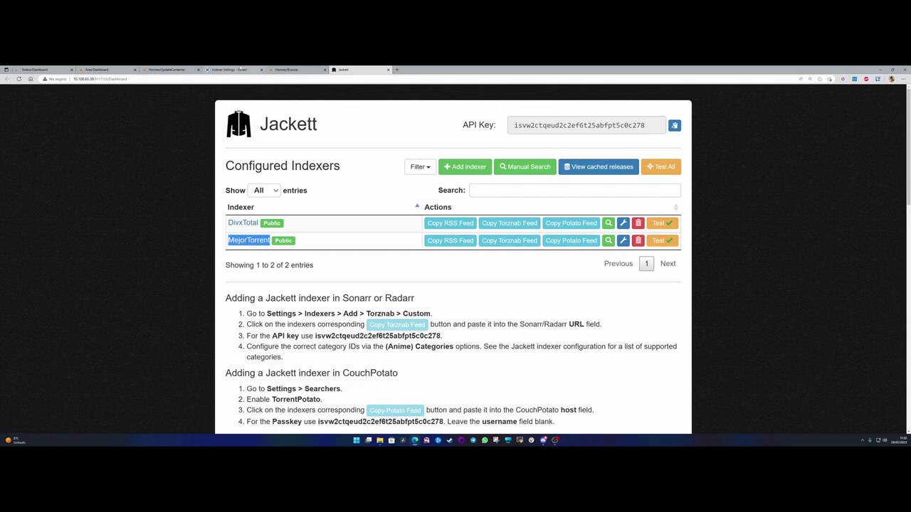
{"action": "left_click", "coordinate": [231, 69]}
{"action": "key", "text": "ctrl+v"}
{"action": "scroll", "coordinate": [438, 231], "scroll_direction": "down", "scroll_amount": 3}
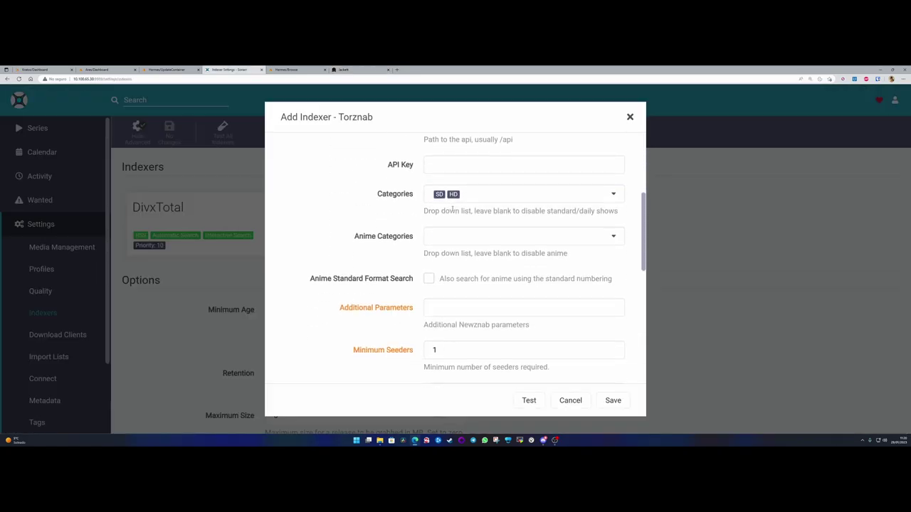
{"action": "scroll", "coordinate": [439, 231], "scroll_direction": "up", "scroll_amount": 1}
- Fill the URL field with MejorTorrent's Torznab feed address from Jackett
{"action": "left_click", "coordinate": [442, 162]}
{"action": "left_click", "coordinate": [343, 69]}
{"action": "left_click", "coordinate": [510, 240]}
{"action": "left_click", "coordinate": [215, 69]}
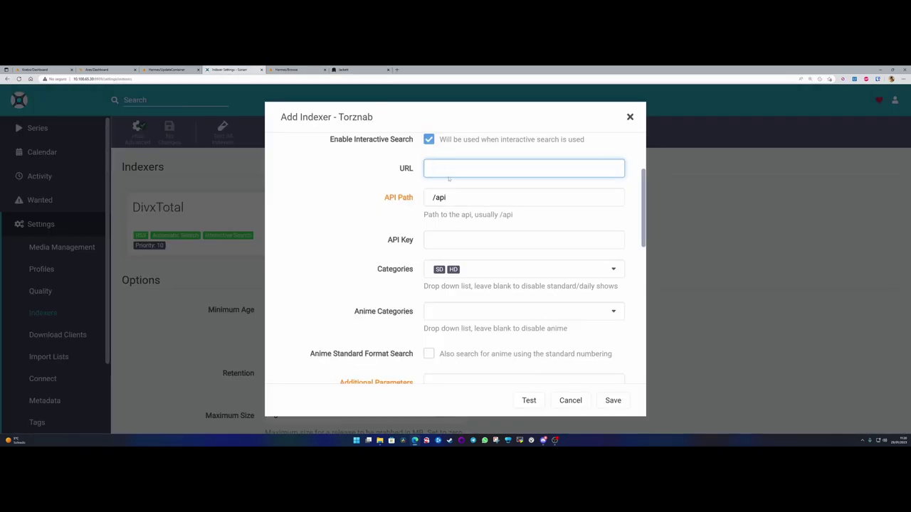
{"action": "key", "text": "ctrl+v"}
- Paste Jackett's API key into the indexer's API key field
{"action": "left_click", "coordinate": [353, 70]}
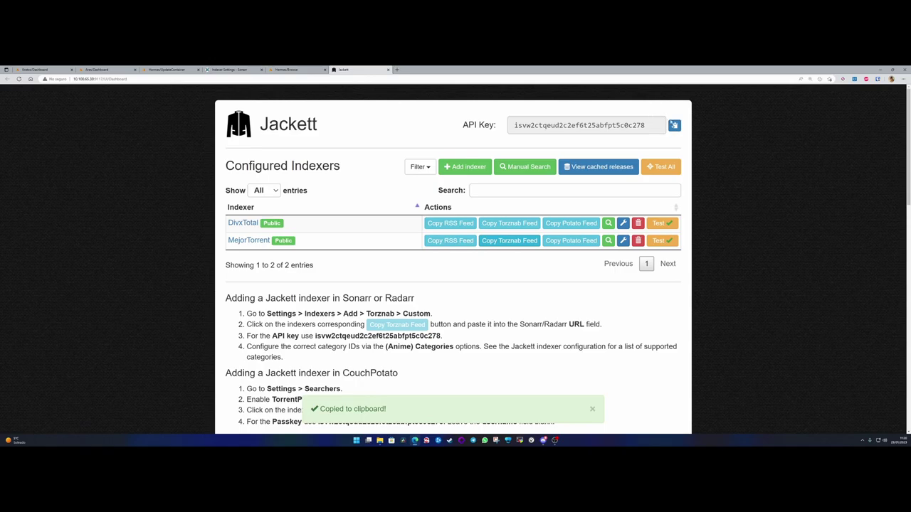
{"action": "left_click", "coordinate": [674, 125]}
{"action": "left_click", "coordinate": [216, 69]}
{"action": "left_click", "coordinate": [450, 237]}
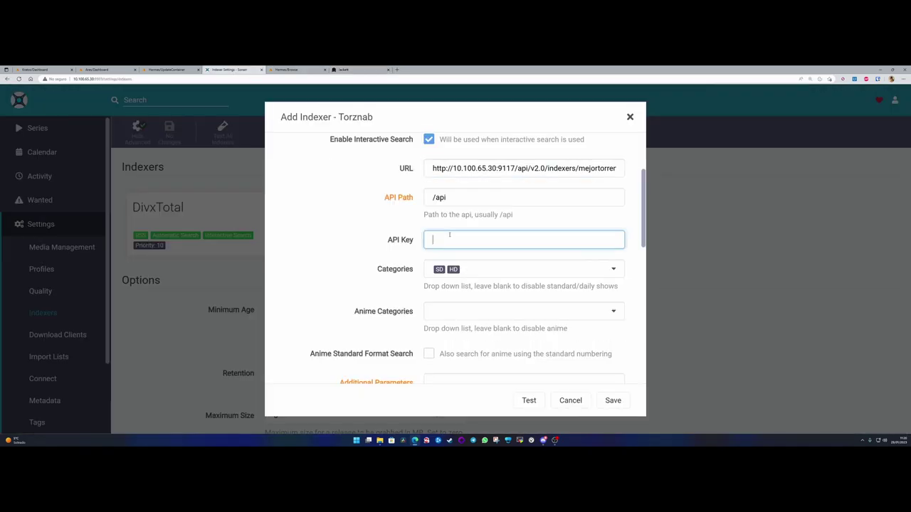
{"action": "key", "text": "ctrl+v"}
- Change the indexer priority from 25 to 15 and attempt to save
{"action": "left_click", "coordinate": [490, 270]}
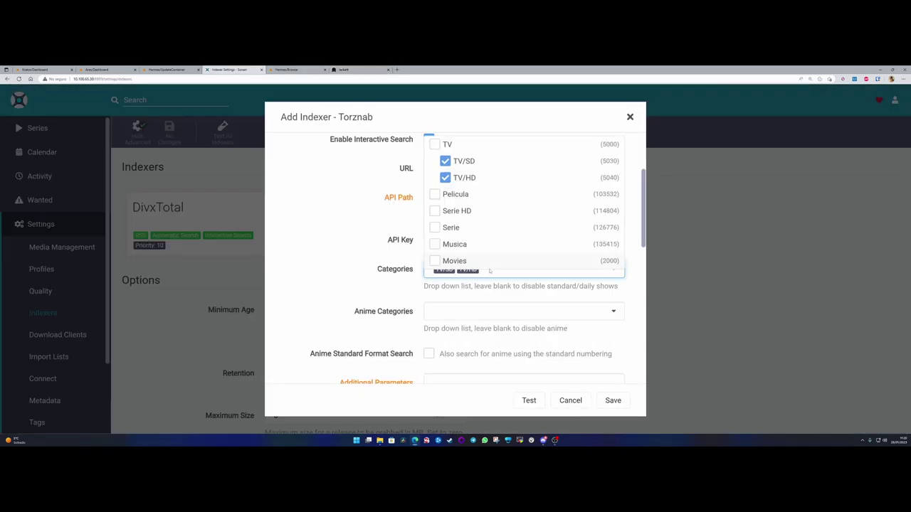
{"action": "left_click", "coordinate": [340, 216]}
{"action": "left_click", "coordinate": [494, 269]}
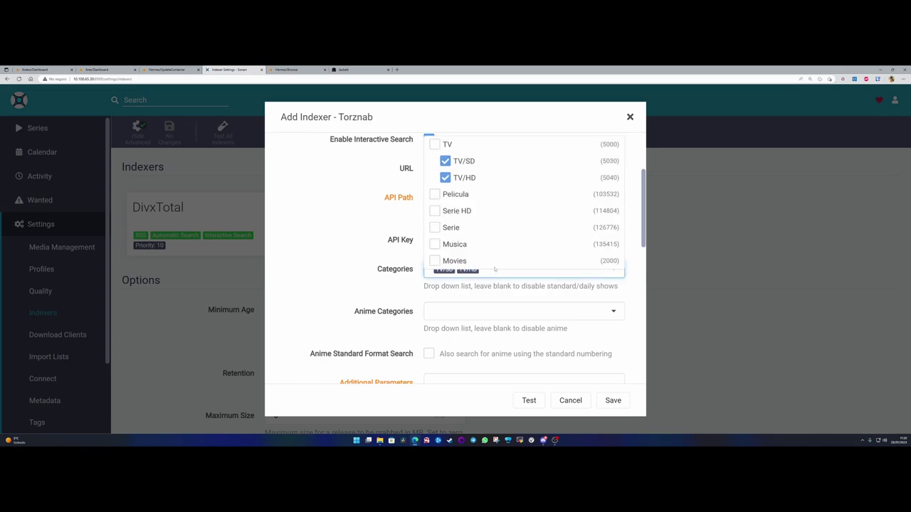
{"action": "left_click", "coordinate": [363, 270]}
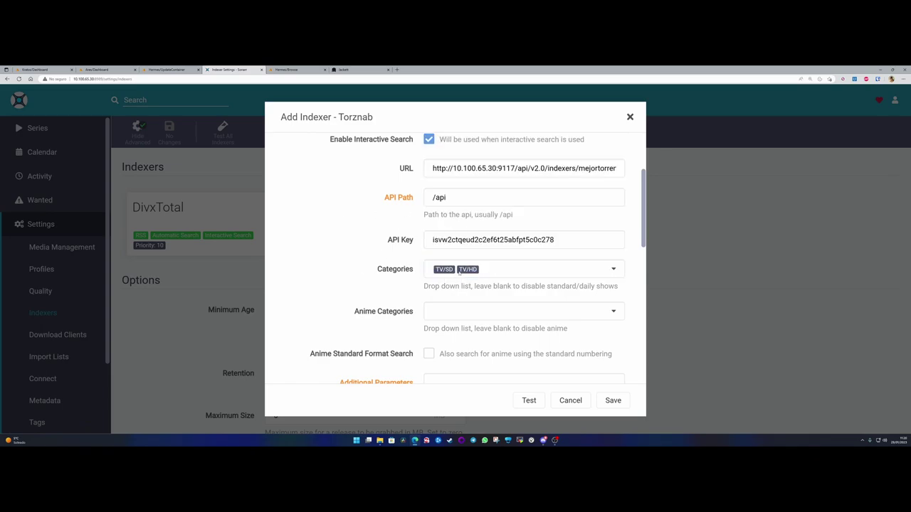
{"action": "scroll", "coordinate": [456, 213], "scroll_direction": "up", "scroll_amount": 2}
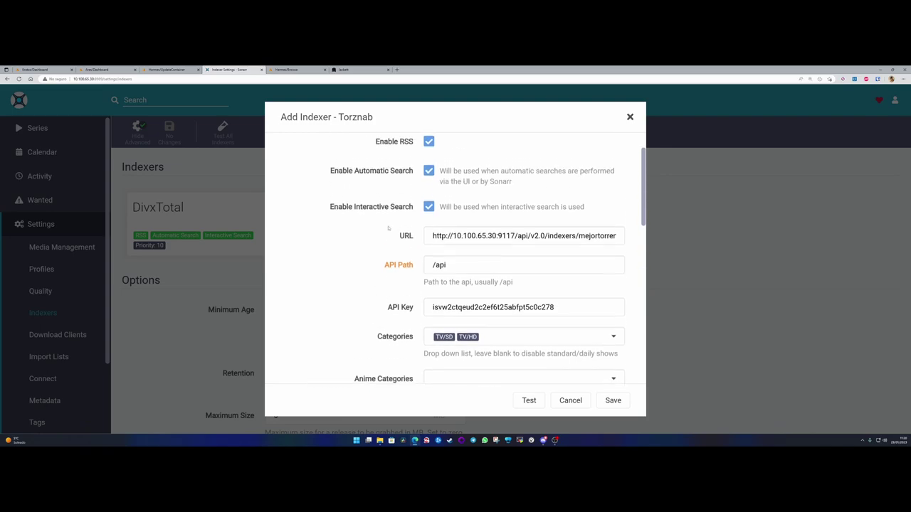
{"action": "scroll", "coordinate": [469, 299], "scroll_direction": "down", "scroll_amount": 2}
{"action": "scroll", "coordinate": [472, 310], "scroll_direction": "down", "scroll_amount": 5}
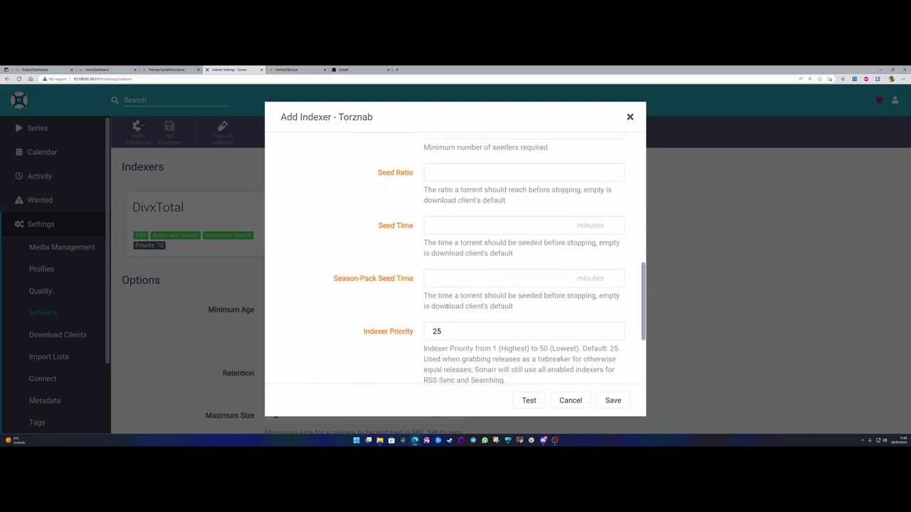
{"action": "double_click", "coordinate": [434, 325]}
{"action": "type", "text": "15"}
{"action": "left_click", "coordinate": [612, 400]}
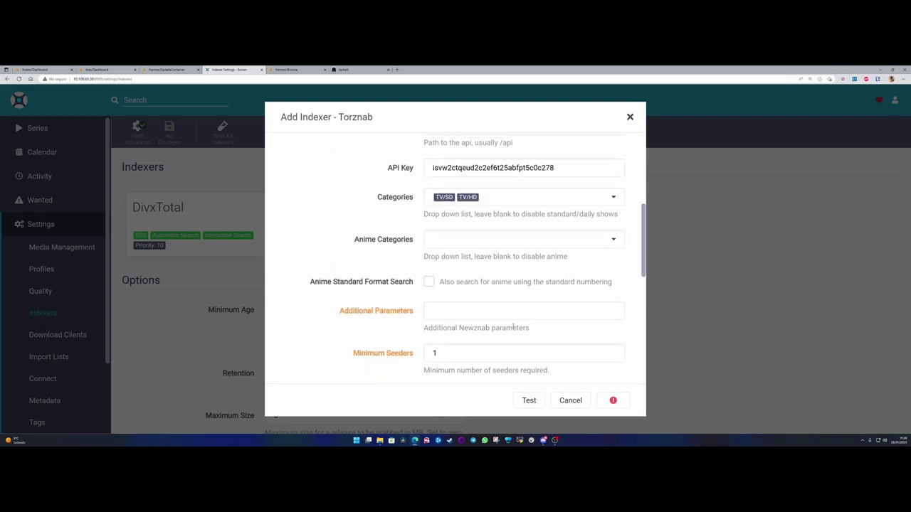
- Add the TV category, then retry saving and test the indexer connection
{"action": "left_click_drag", "start_coordinate": [340, 165], "coordinate": [526, 177]}
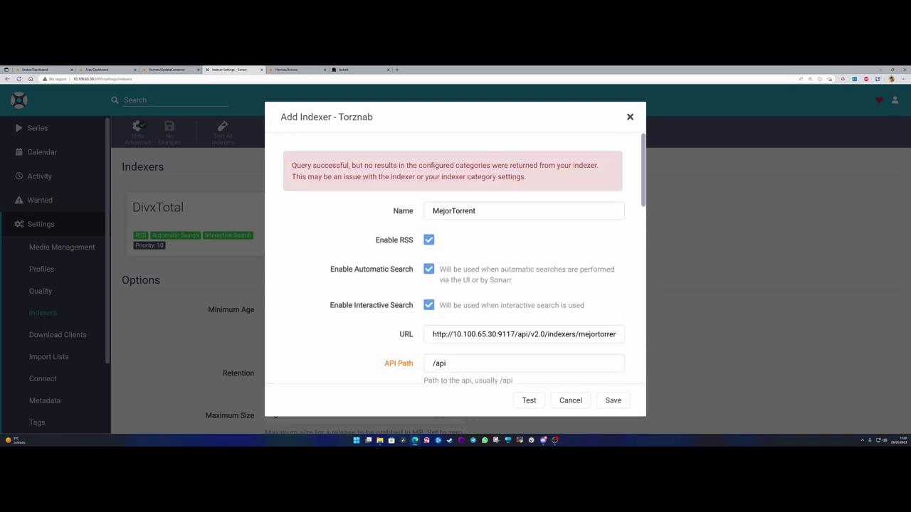
{"action": "scroll", "coordinate": [493, 284], "scroll_direction": "down", "scroll_amount": 2}
{"action": "left_click", "coordinate": [493, 285]}
{"action": "left_click", "coordinate": [436, 152]}
{"action": "left_click", "coordinate": [421, 318]}
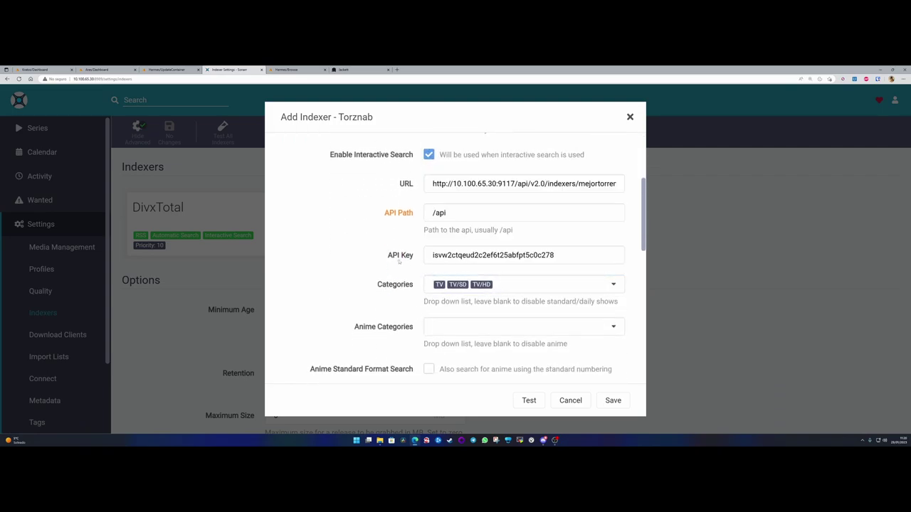
{"action": "scroll", "coordinate": [403, 261], "scroll_direction": "up", "scroll_amount": 1}
{"action": "scroll", "coordinate": [498, 324], "scroll_direction": "down", "scroll_amount": 8}
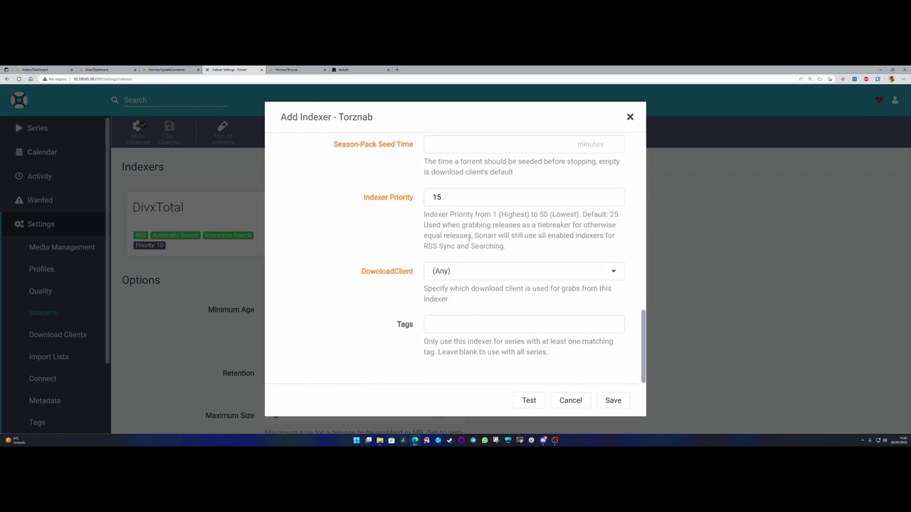
{"action": "left_click", "coordinate": [613, 400]}
{"action": "left_click", "coordinate": [529, 400]}
{"action": "left_click", "coordinate": [352, 70]}
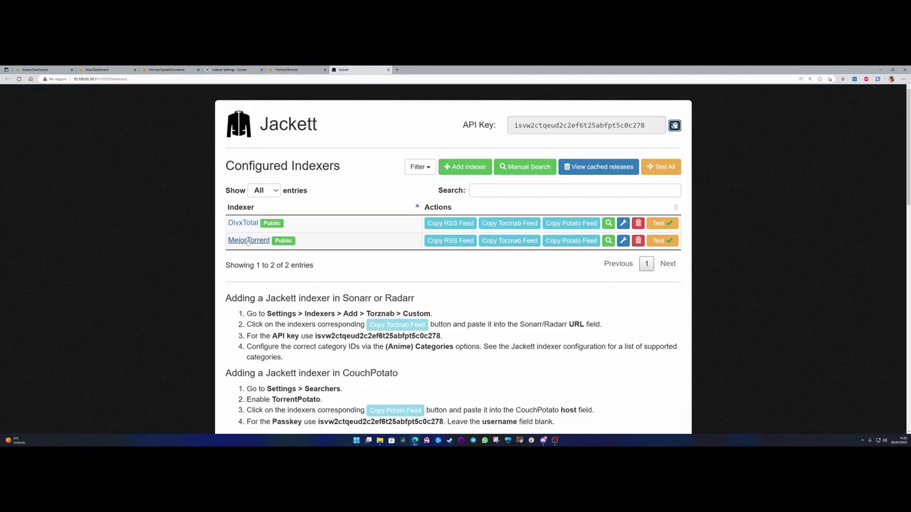
- Test MejorTorrent in Jackett, then cancel the unsaved Torznab indexer in Sonarr
{"action": "left_click", "coordinate": [661, 240]}
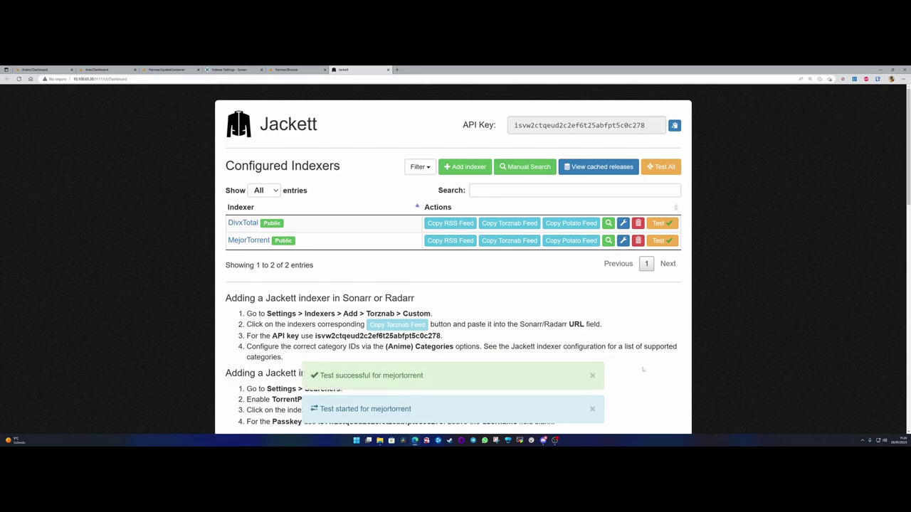
{"action": "left_click", "coordinate": [592, 376]}
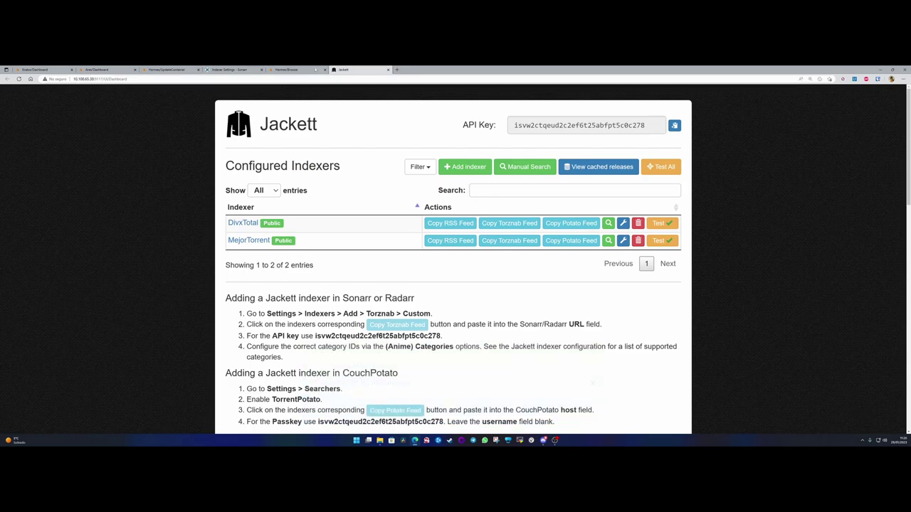
{"action": "left_click", "coordinate": [213, 69]}
{"action": "left_click", "coordinate": [571, 400]}
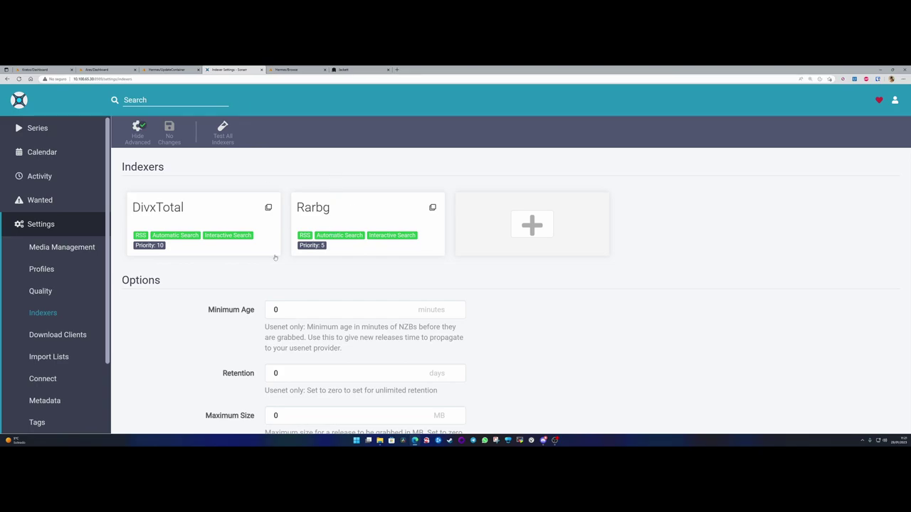
- Run Test All Indexers and move on to the Download Clients settings
{"action": "scroll", "coordinate": [181, 292], "scroll_direction": "down", "scroll_amount": 2}
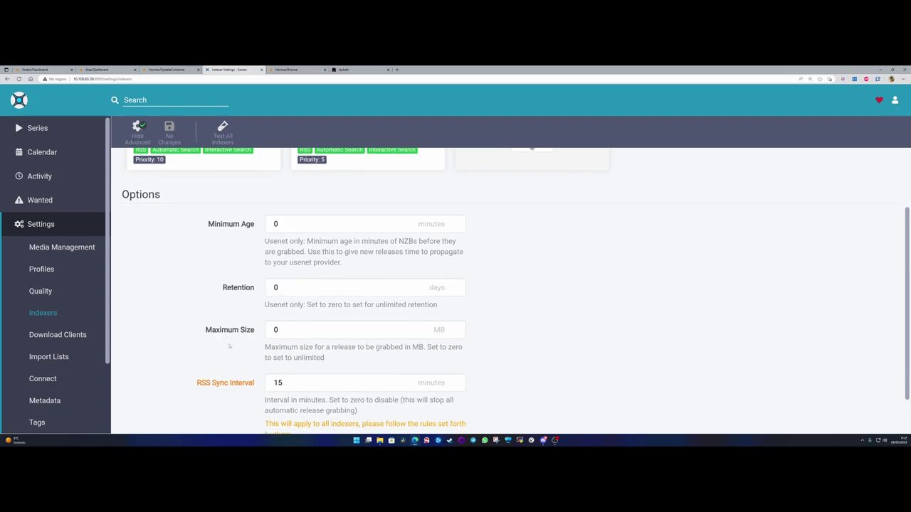
{"action": "scroll", "coordinate": [229, 347], "scroll_direction": "down", "scroll_amount": 1}
{"action": "scroll", "coordinate": [268, 261], "scroll_direction": "up", "scroll_amount": 3}
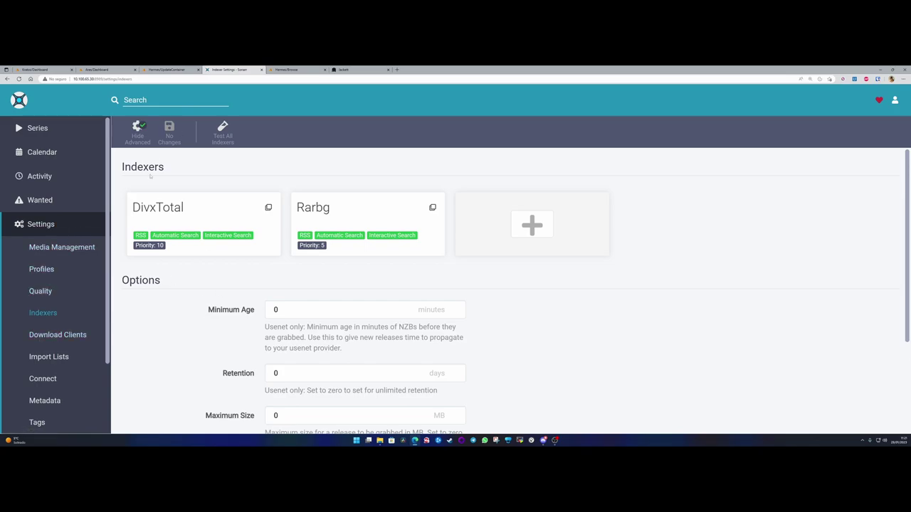
{"action": "left_click", "coordinate": [223, 128]}
{"action": "scroll", "coordinate": [71, 343], "scroll_direction": "down", "scroll_amount": 2}
{"action": "scroll", "coordinate": [76, 342], "scroll_direction": "up", "scroll_amount": 2}
{"action": "left_click", "coordinate": [55, 336]}
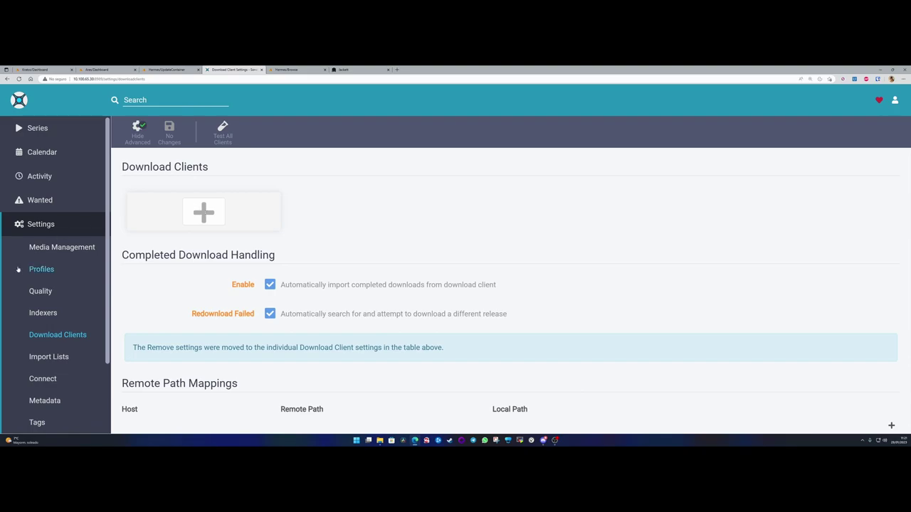
- Look through Import Lists, Connect notification types, Metadata and Tags, ending on General settings
{"action": "scroll", "coordinate": [51, 264], "scroll_direction": "down", "scroll_amount": 2}
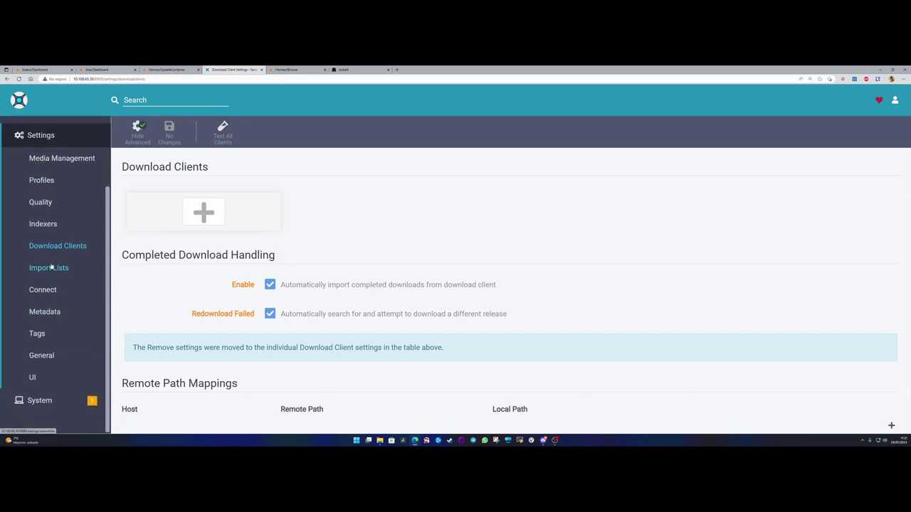
{"action": "left_click", "coordinate": [48, 271]}
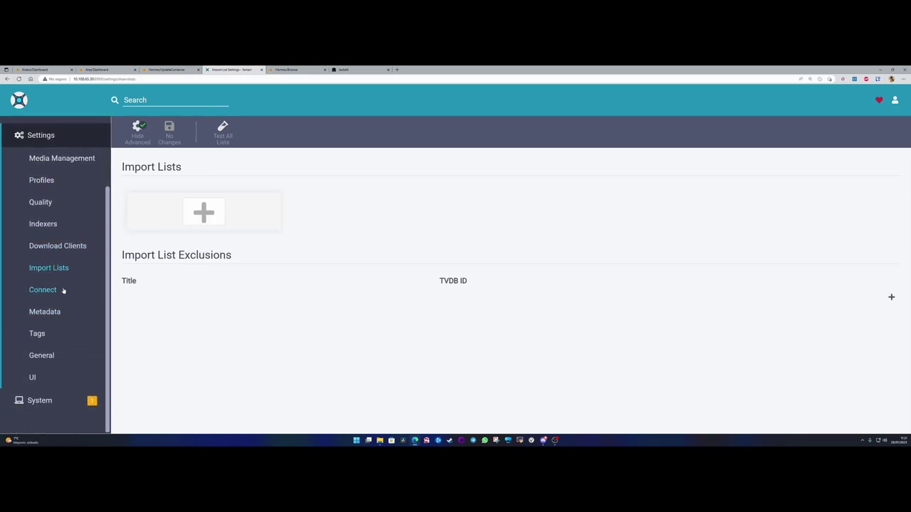
{"action": "left_click", "coordinate": [41, 292]}
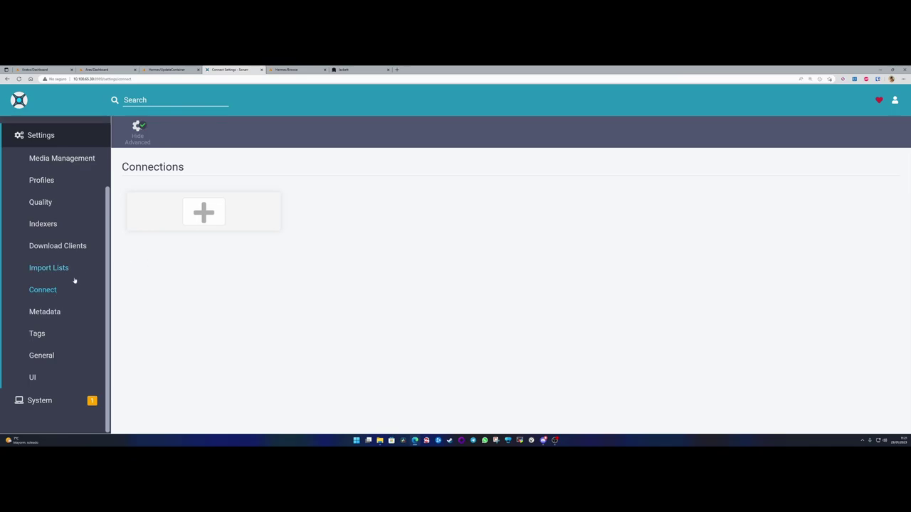
{"action": "left_click", "coordinate": [204, 212]}
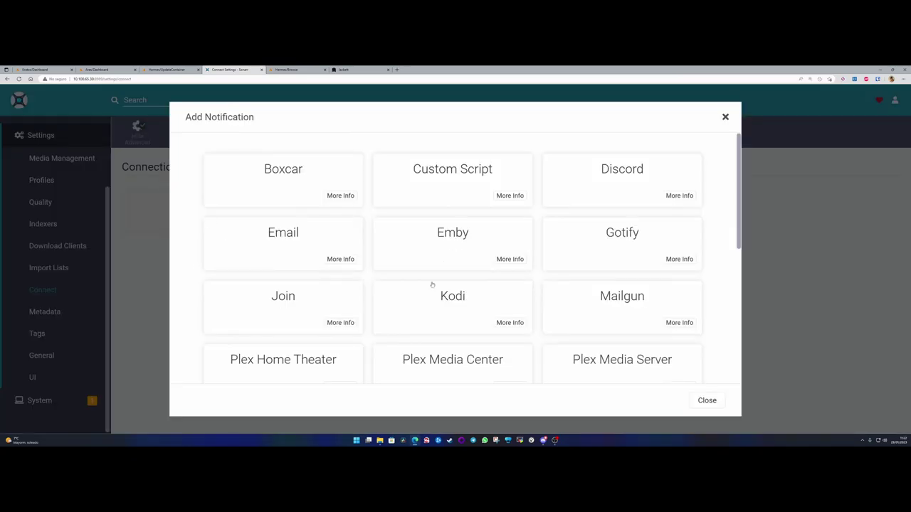
{"action": "scroll", "coordinate": [682, 322], "scroll_direction": "down", "scroll_amount": 1}
{"action": "scroll", "coordinate": [682, 322], "scroll_direction": "down", "scroll_amount": 3}
{"action": "scroll", "coordinate": [565, 317], "scroll_direction": "up", "scroll_amount": 3}
{"action": "left_click", "coordinate": [725, 117]}
{"action": "left_click", "coordinate": [50, 312]}
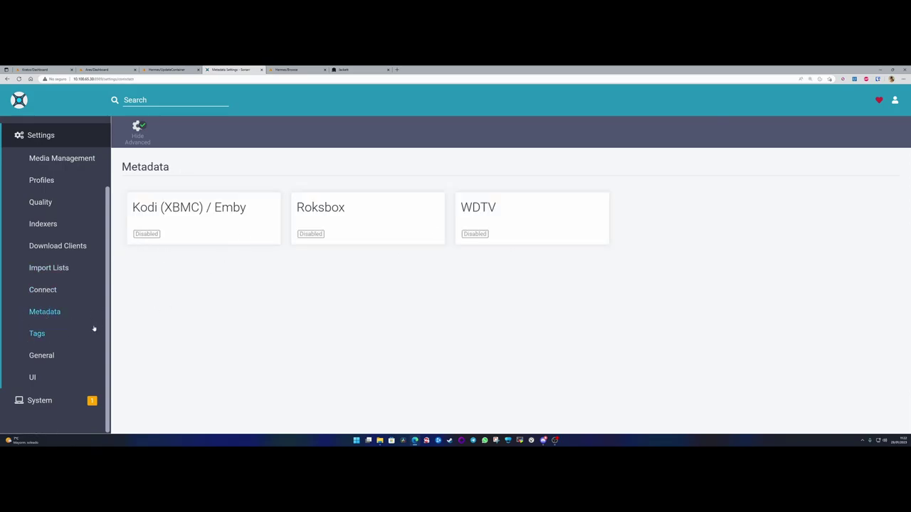
{"action": "left_click", "coordinate": [37, 334]}
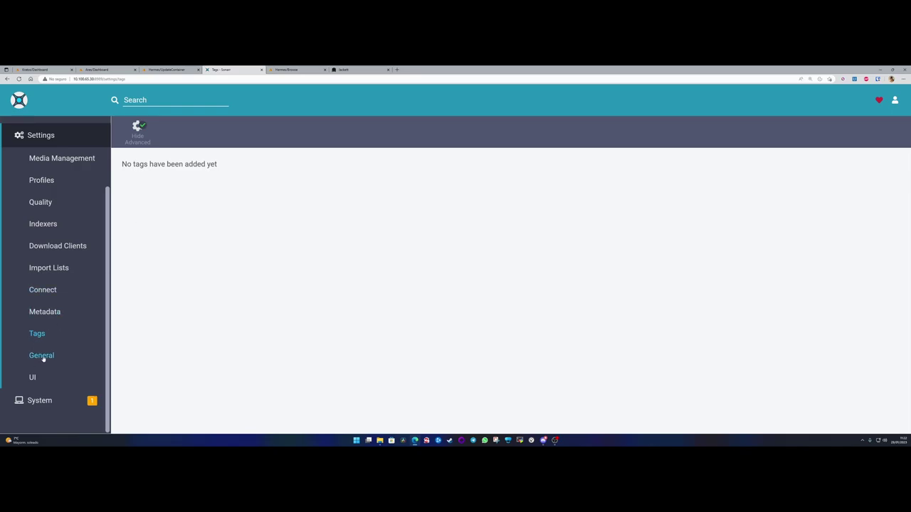
{"action": "left_click", "coordinate": [40, 356]}
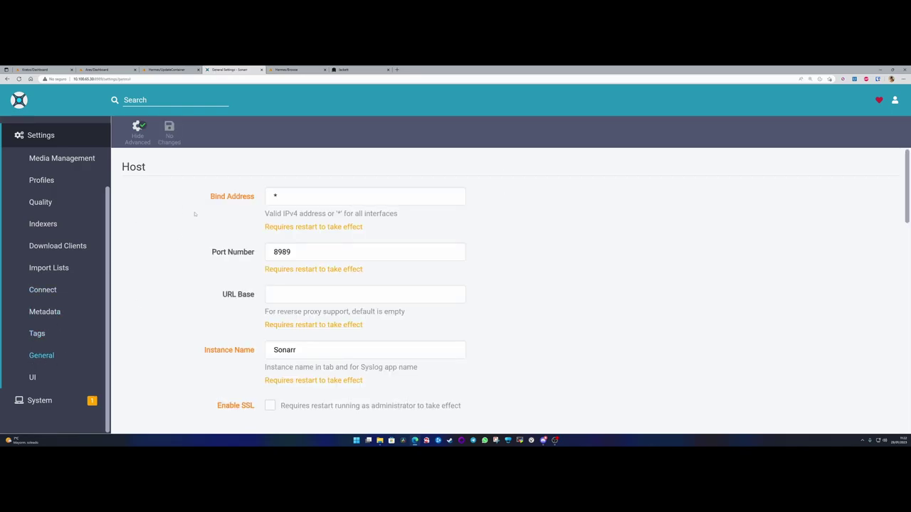
{"action": "scroll", "coordinate": [194, 213], "scroll_direction": "down", "scroll_amount": 2}
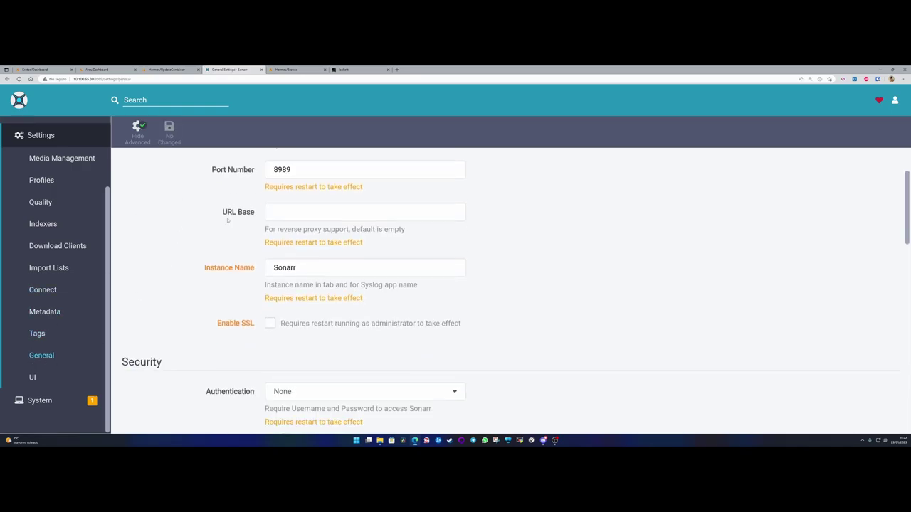
{"action": "double_click", "coordinate": [271, 264]}
{"action": "left_click", "coordinate": [209, 285]}
{"action": "scroll", "coordinate": [209, 284], "scroll_direction": "down", "scroll_amount": 4}
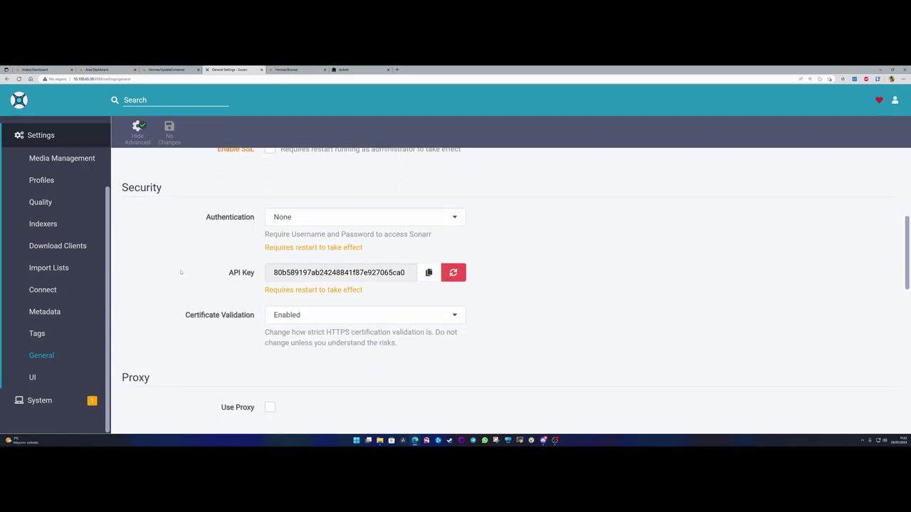
{"action": "double_click", "coordinate": [271, 272]}
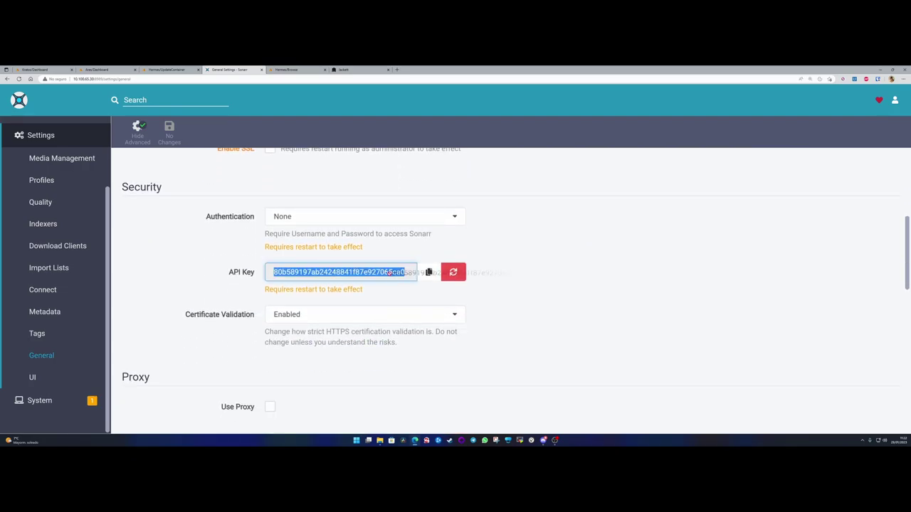
{"action": "left_click", "coordinate": [179, 282]}
{"action": "scroll", "coordinate": [169, 267], "scroll_direction": "down", "scroll_amount": 4}
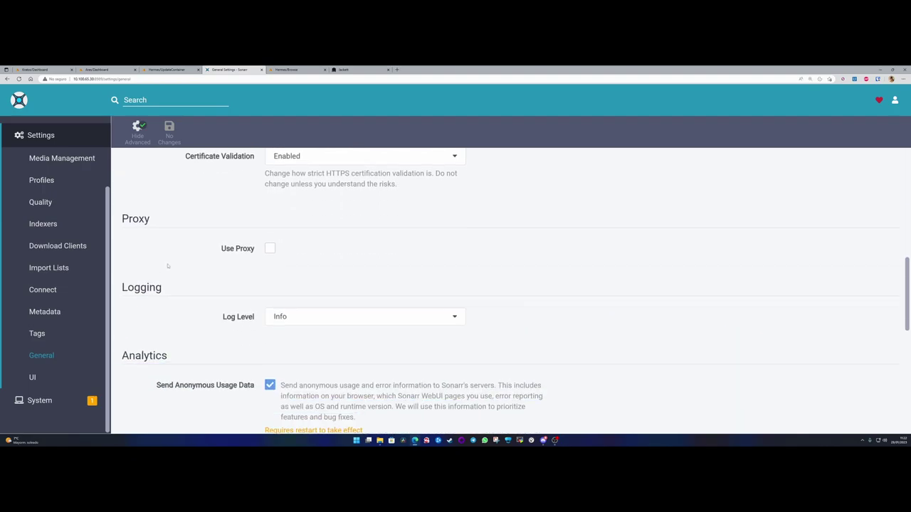
{"action": "scroll", "coordinate": [169, 267], "scroll_direction": "up", "scroll_amount": 3}
{"action": "double_click", "coordinate": [366, 229]}
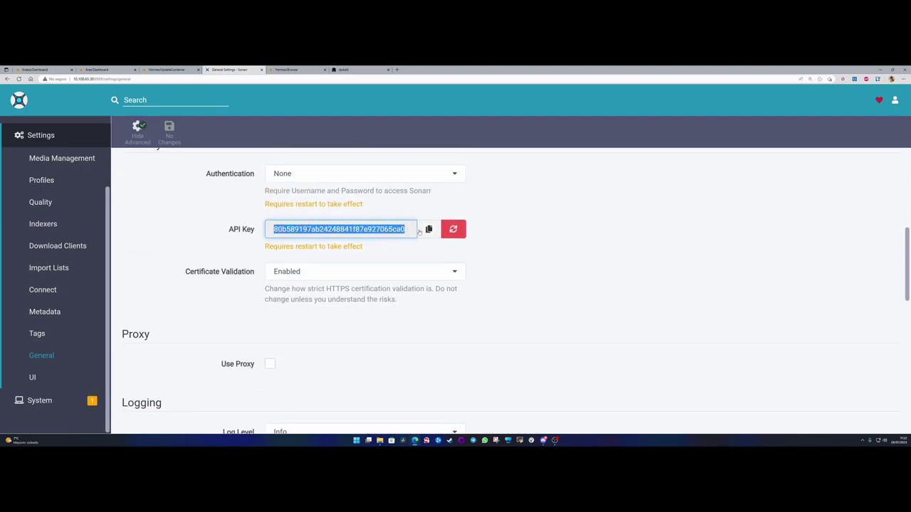
{"action": "left_click", "coordinate": [366, 229]}
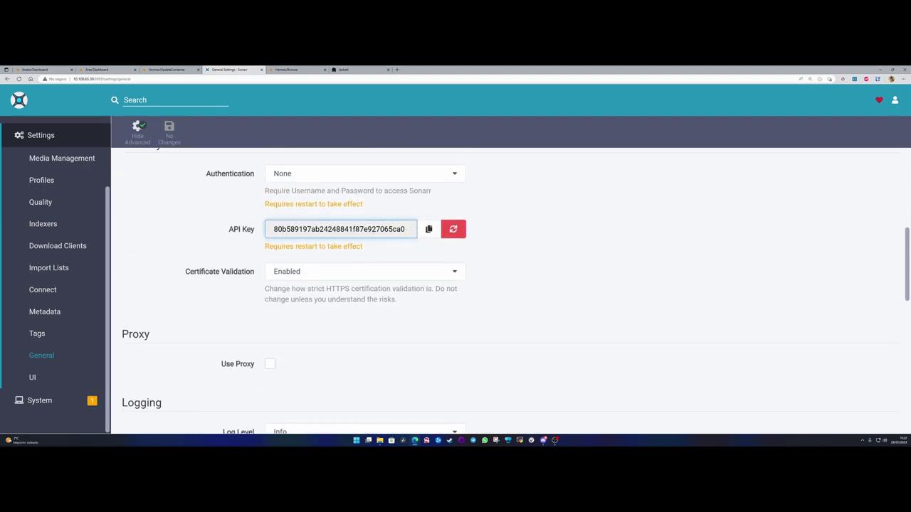
- Start weeks on Monday and show week column headers as Tue 25/3
{"action": "left_click", "coordinate": [32, 377]}
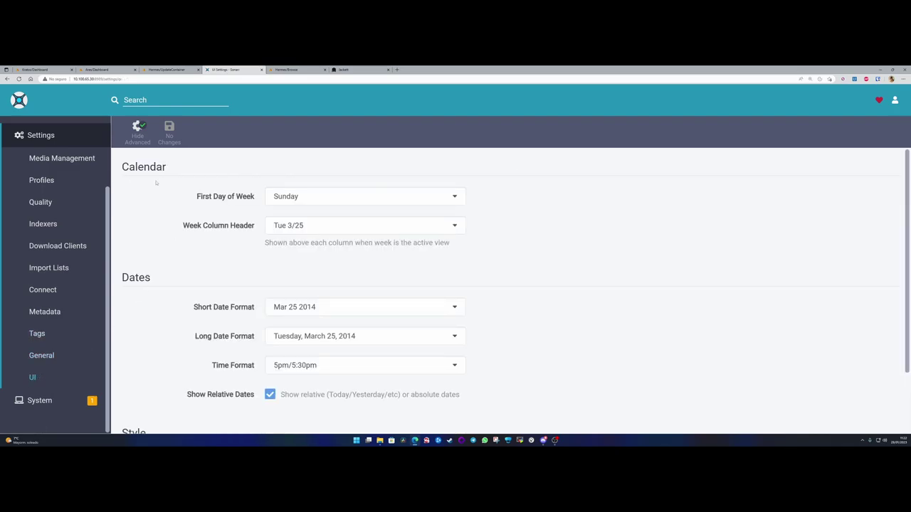
{"action": "left_click", "coordinate": [314, 200]}
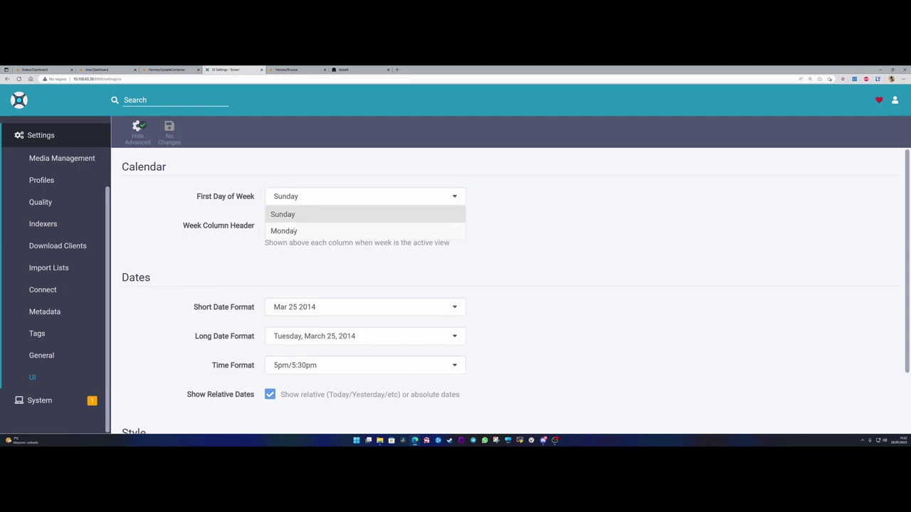
{"action": "left_click", "coordinate": [293, 229]}
{"action": "left_click", "coordinate": [318, 227]}
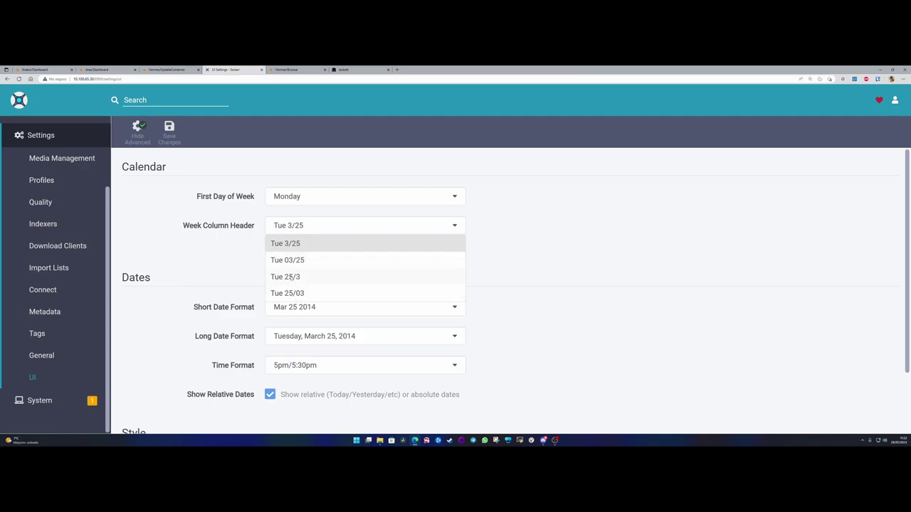
{"action": "left_click", "coordinate": [289, 281]}
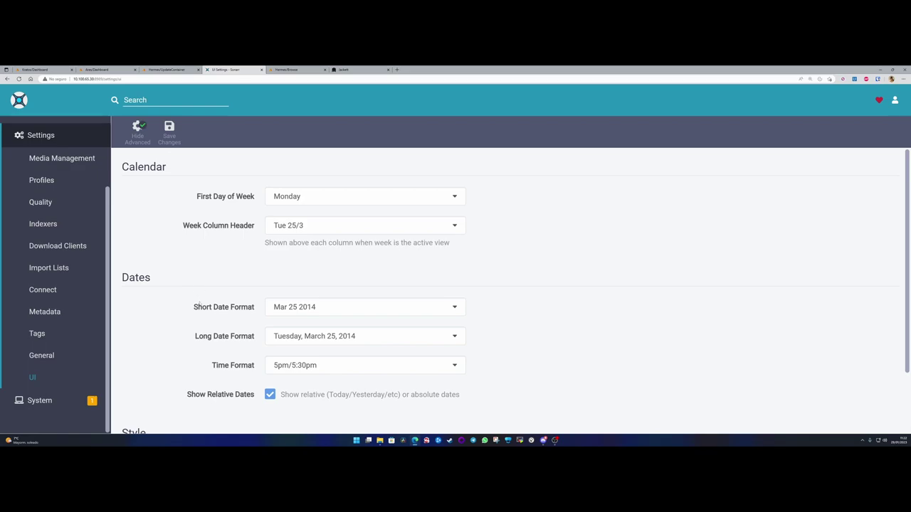
- Set short dates to 25/03/2014 and long dates to Tuesday, 25 March, 2014
{"action": "scroll", "coordinate": [262, 300], "scroll_direction": "down", "scroll_amount": 1}
{"action": "left_click", "coordinate": [332, 230]}
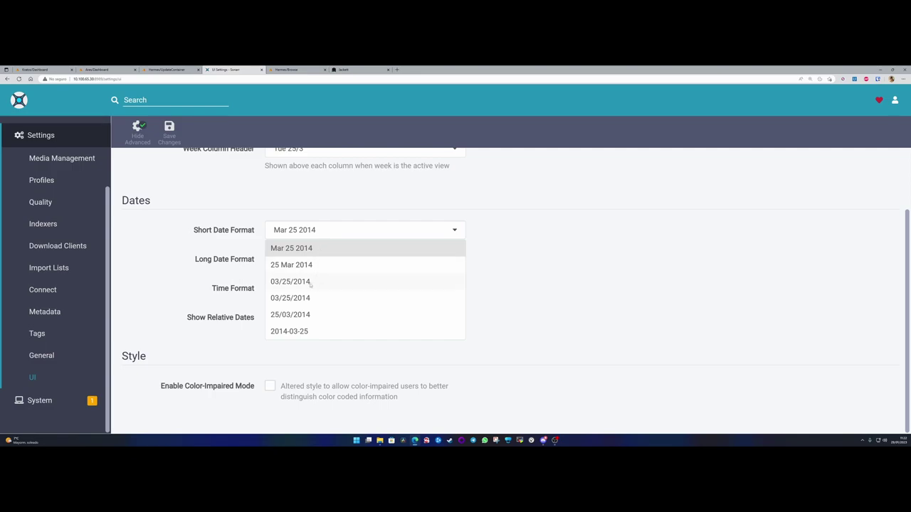
{"action": "right_click", "coordinate": [290, 318]}
{"action": "left_click", "coordinate": [290, 317]}
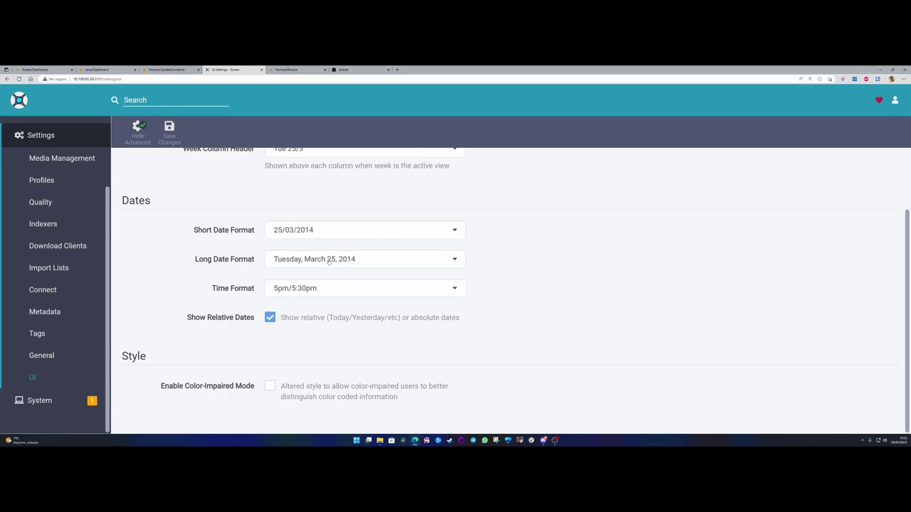
{"action": "left_click", "coordinate": [365, 260]}
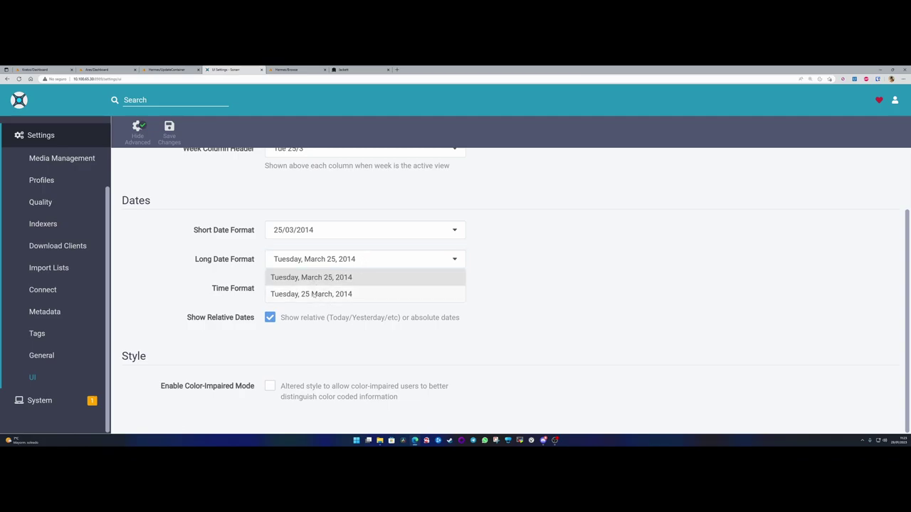
{"action": "left_click", "coordinate": [329, 294]}
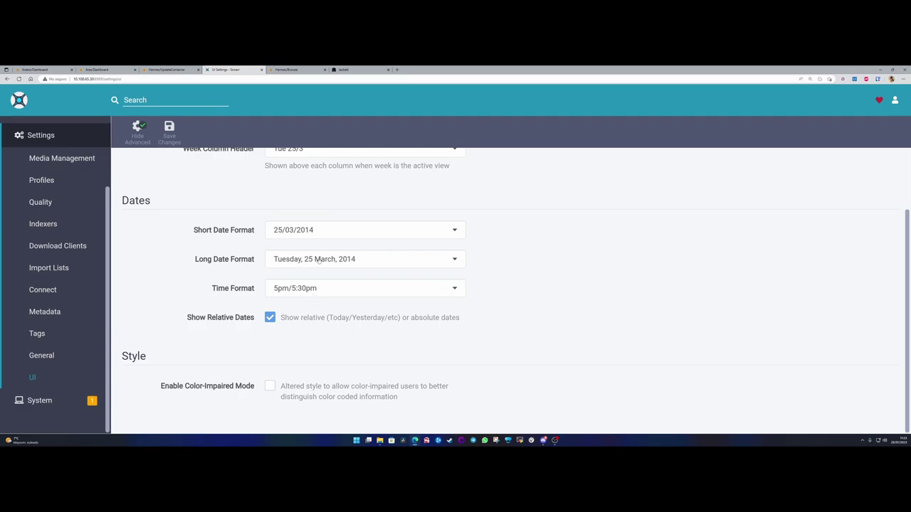
- Keep the 5pm/5:30pm time format and save the UI settings
{"action": "left_click", "coordinate": [330, 290]}
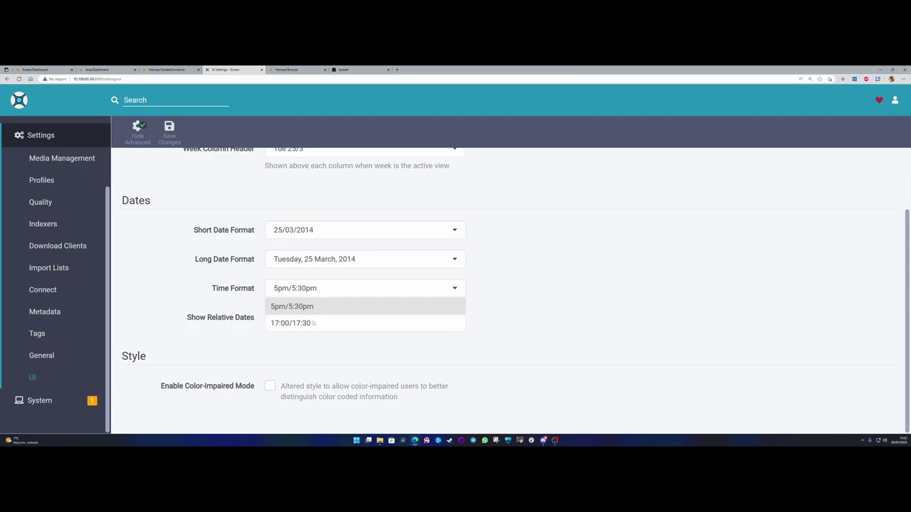
{"action": "left_click", "coordinate": [317, 308]}
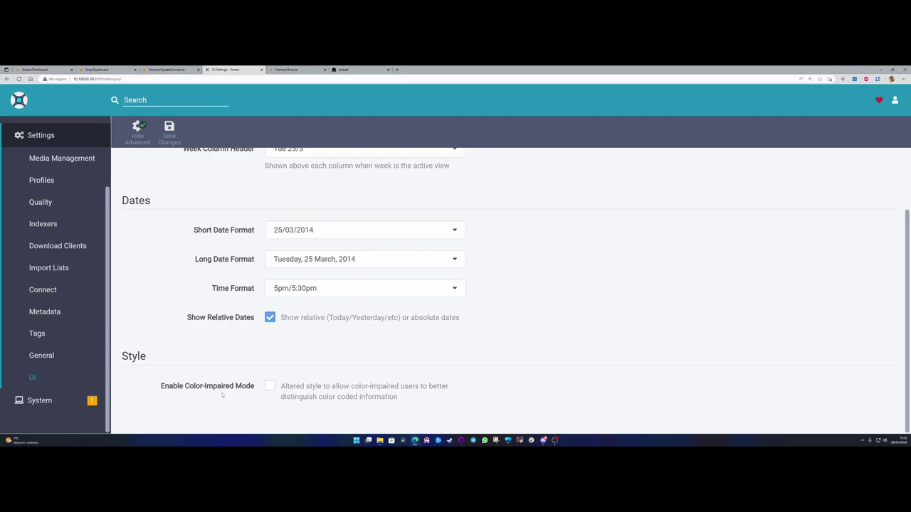
{"action": "left_click", "coordinate": [170, 131]}
{"action": "scroll", "coordinate": [182, 298], "scroll_direction": "up", "scroll_amount": 2}
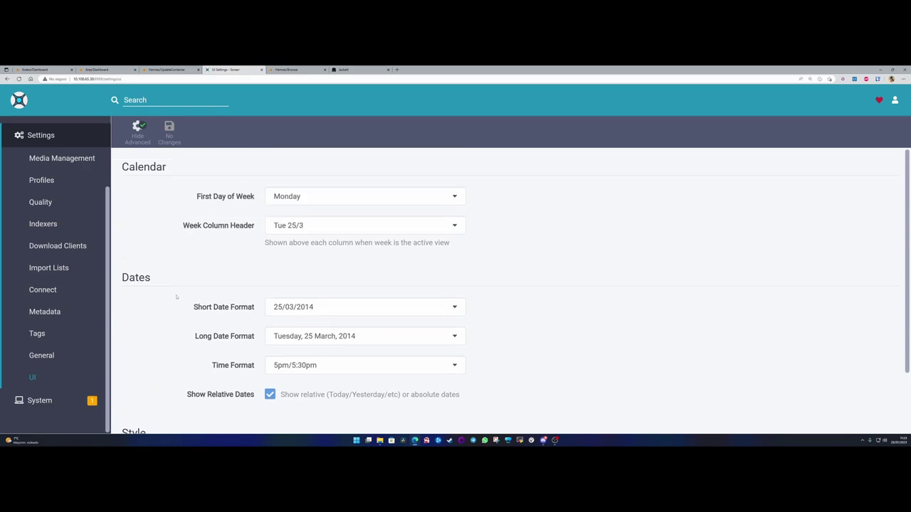
{"action": "left_click", "coordinate": [40, 400]}
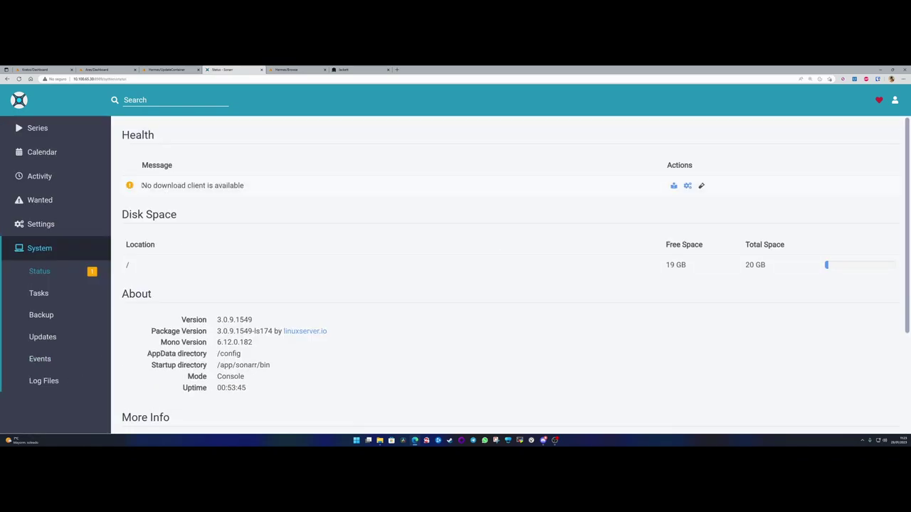
- Review the status page: no-download-client warning, 19 GB free space and uptime details
{"action": "left_click_drag", "start_coordinate": [142, 185], "coordinate": [260, 187]}
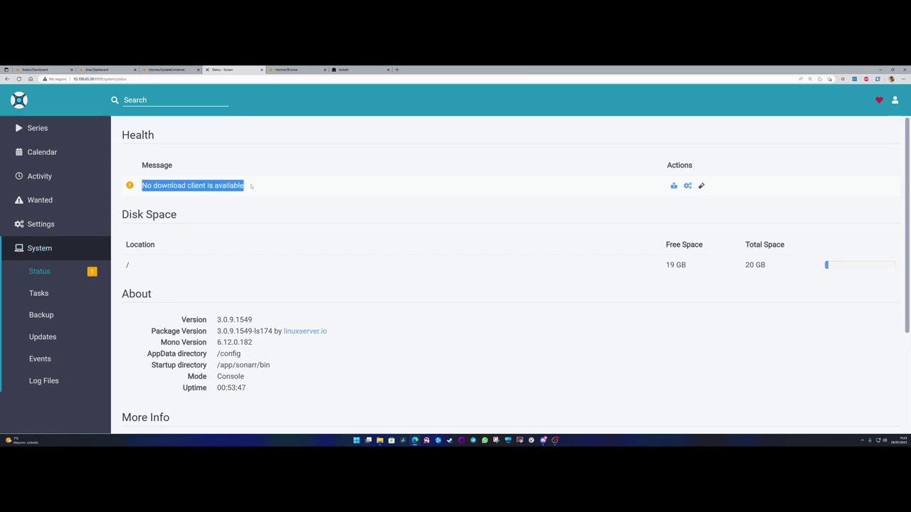
{"action": "left_click", "coordinate": [250, 185]}
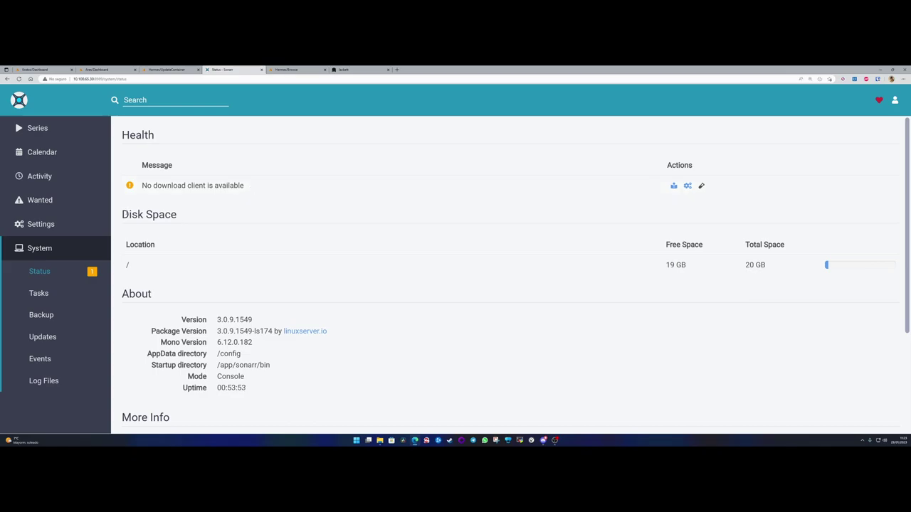
{"action": "left_click_drag", "start_coordinate": [128, 215], "coordinate": [178, 215]}
{"action": "left_click_drag", "start_coordinate": [665, 265], "coordinate": [692, 265]}
{"action": "left_click", "coordinate": [692, 265]}
{"action": "scroll", "coordinate": [241, 280], "scroll_direction": "down", "scroll_amount": 2}
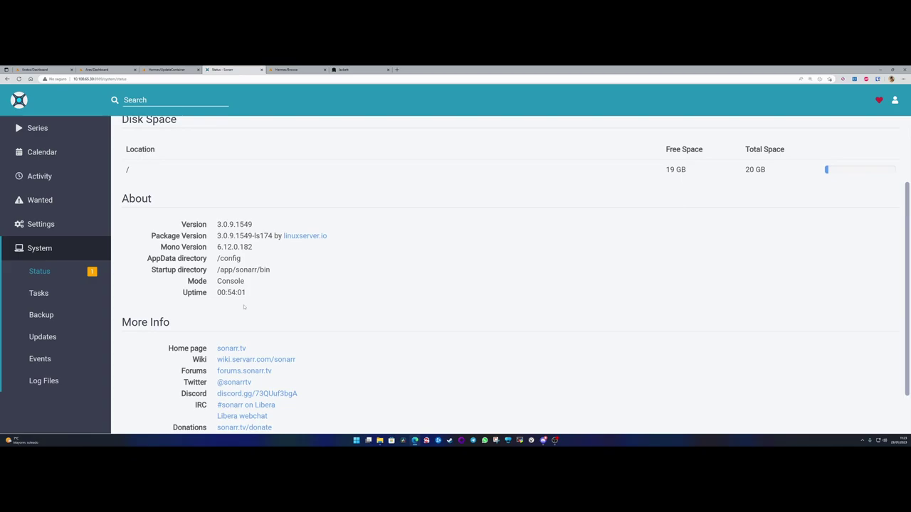
{"action": "left_click_drag", "start_coordinate": [237, 293], "coordinate": [235, 229]}
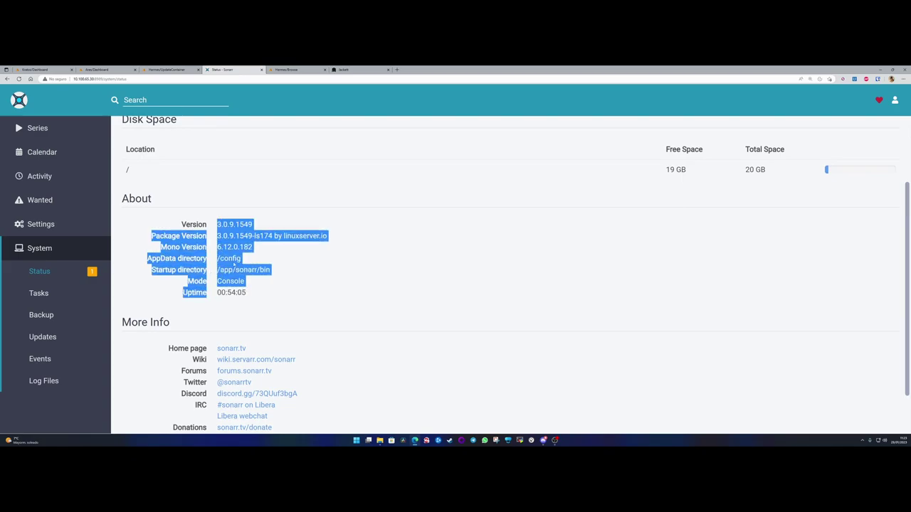
{"action": "left_click", "coordinate": [239, 231]}
{"action": "scroll", "coordinate": [247, 299], "scroll_direction": "down", "scroll_amount": 1}
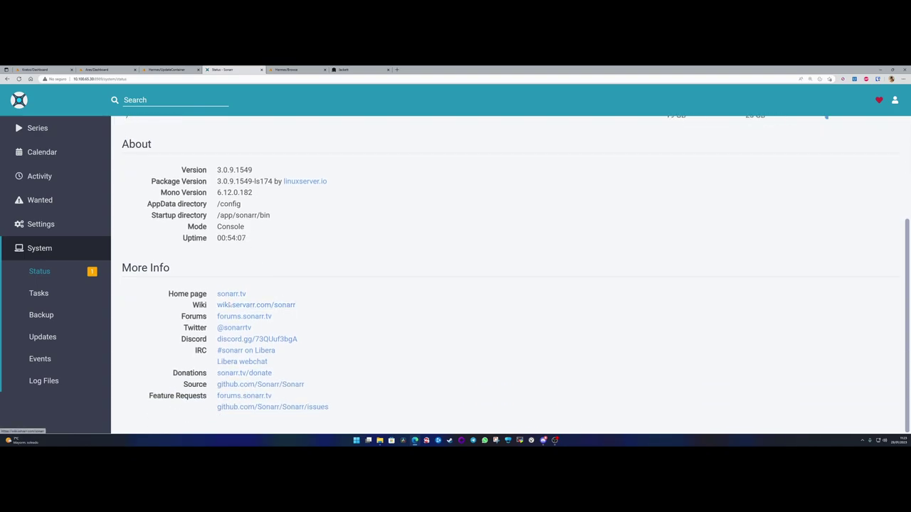
- Browse Sonarr's Tasks, Backup, Updates, Events, Log Files and Series pages, then the Unraid dashboard
{"action": "left_click", "coordinate": [39, 294]}
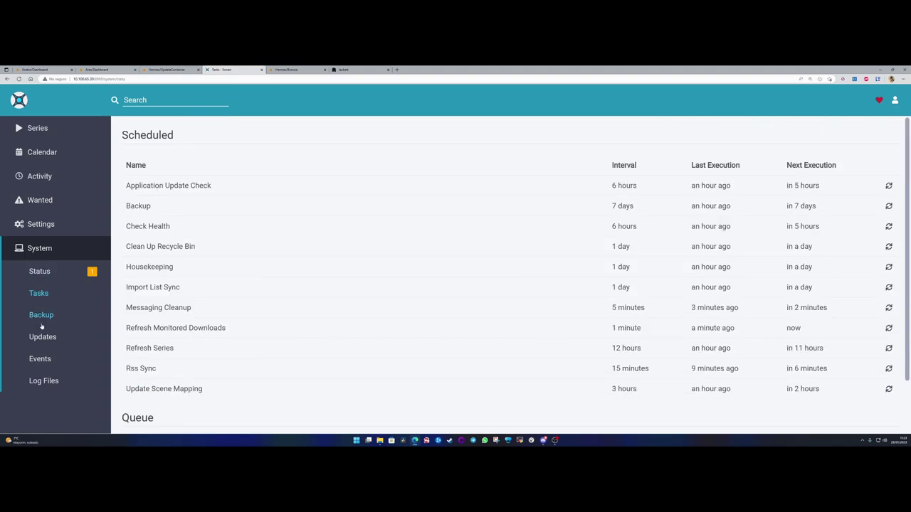
{"action": "scroll", "coordinate": [270, 250], "scroll_direction": "down", "scroll_amount": 1}
{"action": "left_click", "coordinate": [41, 318]}
{"action": "left_click", "coordinate": [42, 339]}
{"action": "left_click", "coordinate": [40, 360]}
{"action": "left_click", "coordinate": [42, 382]}
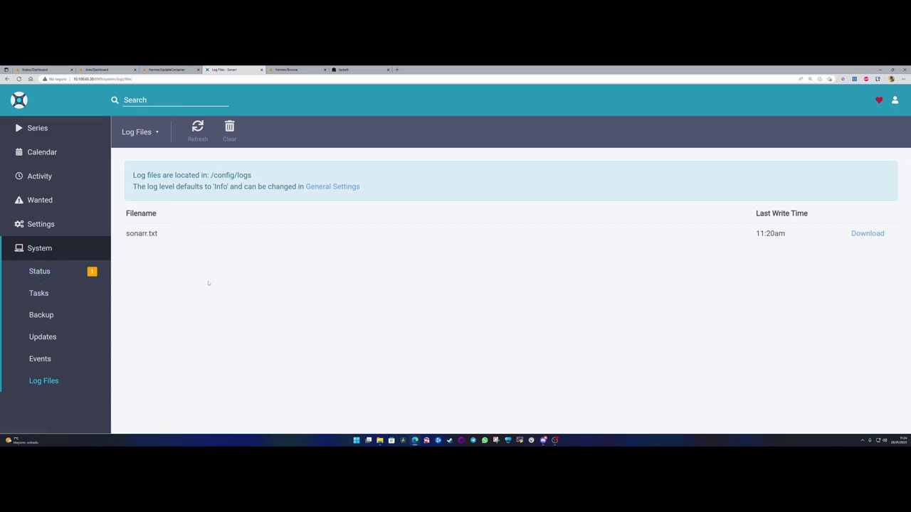
{"action": "left_click", "coordinate": [42, 129]}
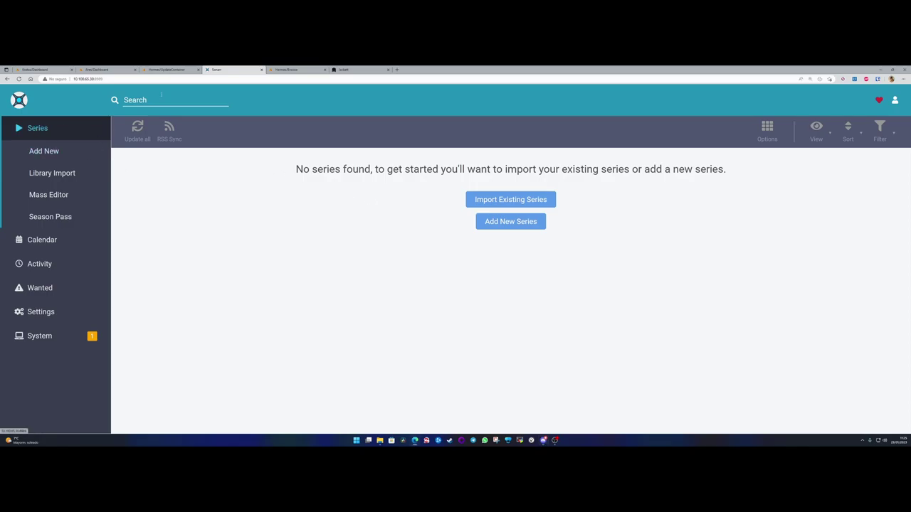
{"action": "left_click", "coordinate": [165, 69]}
{"action": "left_click", "coordinate": [43, 95]}
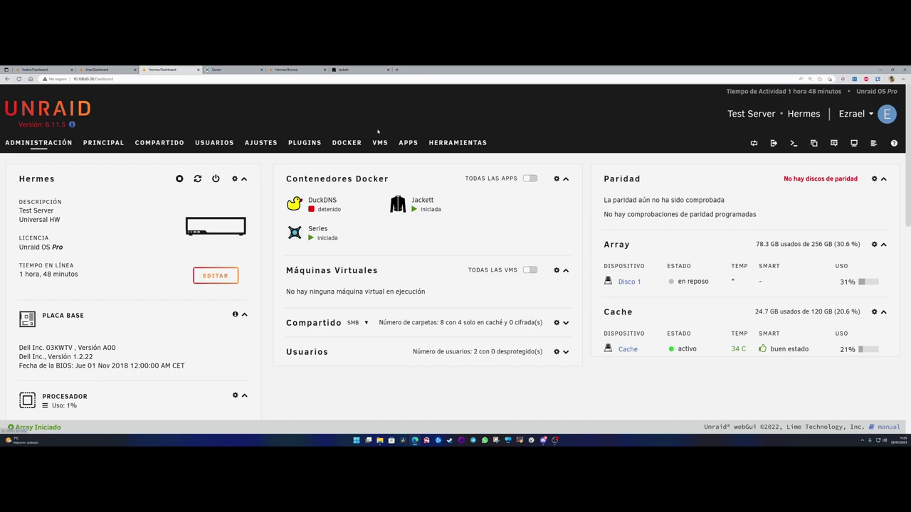
- Install linuxserver's radarr from Unraid Apps on the default branch, naming the container Películas
{"action": "left_click", "coordinate": [409, 144]}
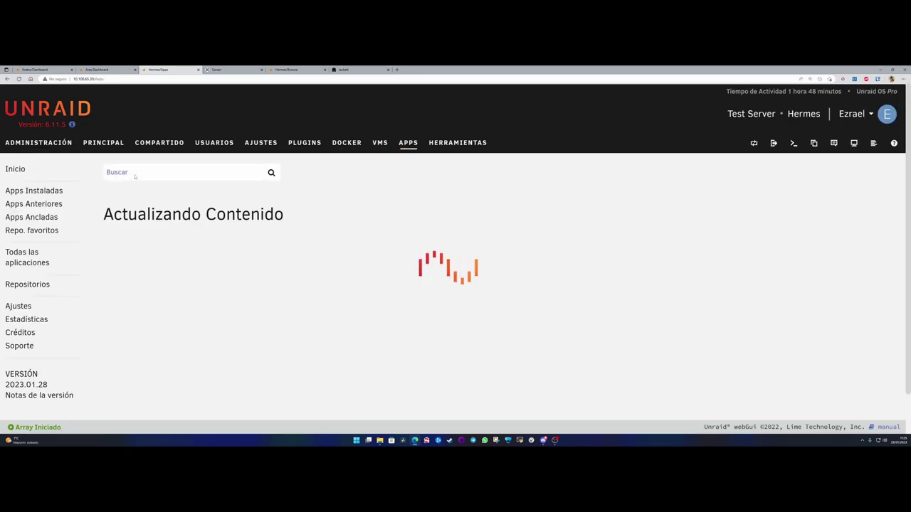
{"action": "left_click", "coordinate": [136, 174]}
{"action": "type", "text": "radarr"}
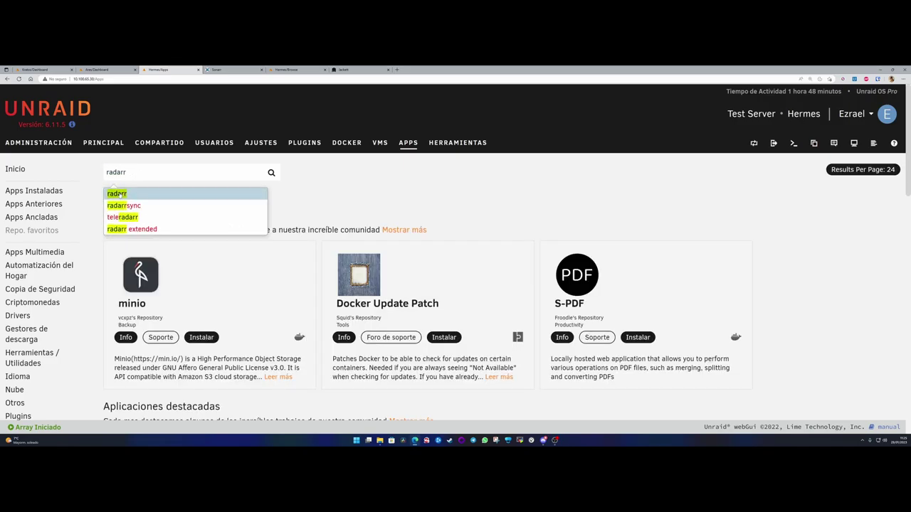
{"action": "left_click", "coordinate": [149, 193]}
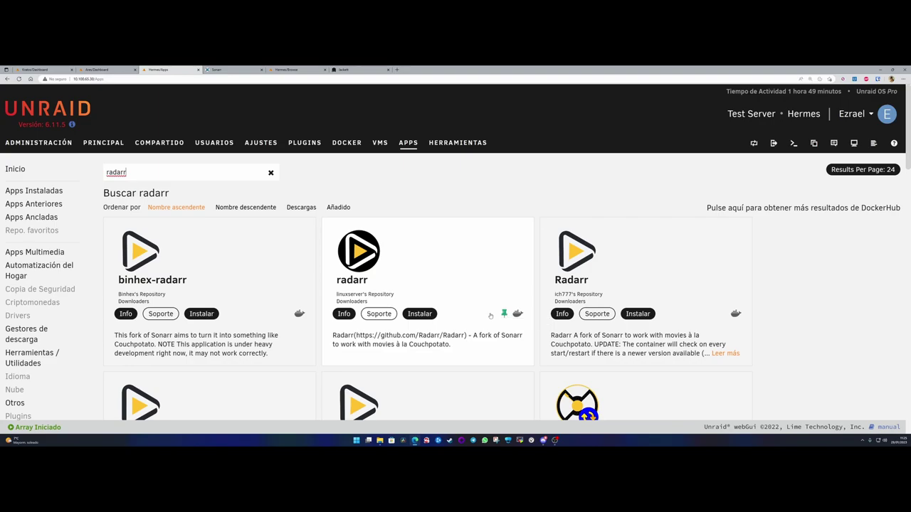
{"action": "left_click", "coordinate": [420, 314]}
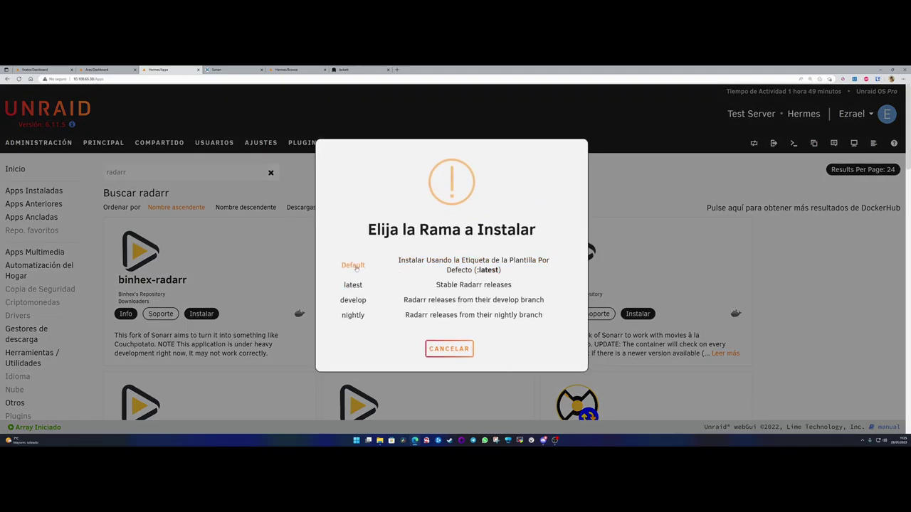
{"action": "left_click", "coordinate": [472, 264]}
{"action": "double_click", "coordinate": [351, 208]}
{"action": "type", "text": "Películas"}
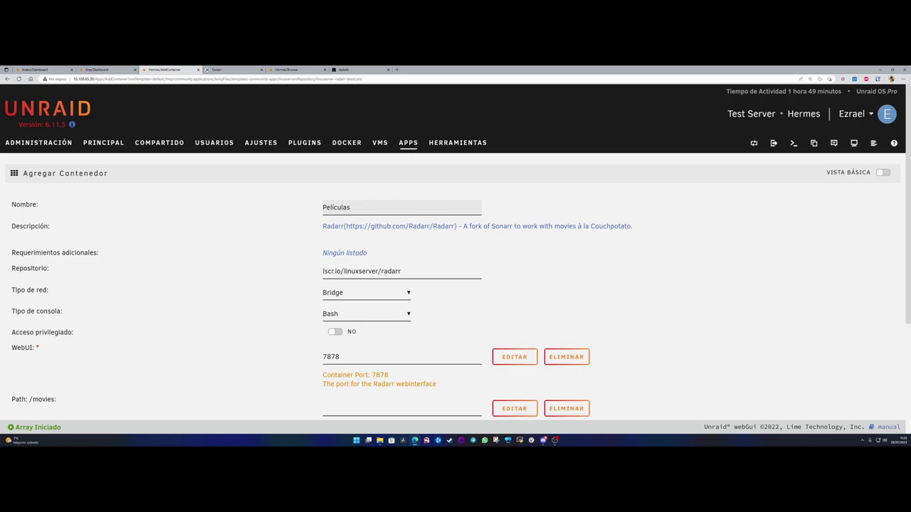
- Set the /movies path to the Películas folder in the multimedia share
{"action": "scroll", "coordinate": [360, 256], "scroll_direction": "down", "scroll_amount": 3}
{"action": "scroll", "coordinate": [365, 305], "scroll_direction": "up", "scroll_amount": 2}
{"action": "left_click_drag", "start_coordinate": [365, 306], "coordinate": [295, 311]}
{"action": "scroll", "coordinate": [299, 315], "scroll_direction": "down", "scroll_amount": 1}
{"action": "left_click", "coordinate": [306, 316]}
{"action": "left_click_drag", "start_coordinate": [42, 292], "coordinate": [59, 292]}
{"action": "left_click", "coordinate": [57, 294]}
{"action": "left_click", "coordinate": [359, 306]}
{"action": "left_click", "coordinate": [350, 364]}
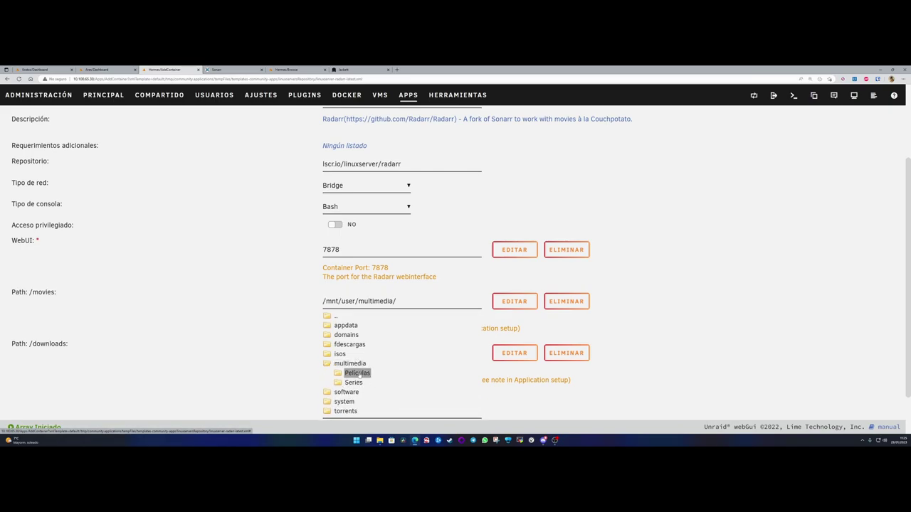
{"action": "double_click", "coordinate": [359, 376]}
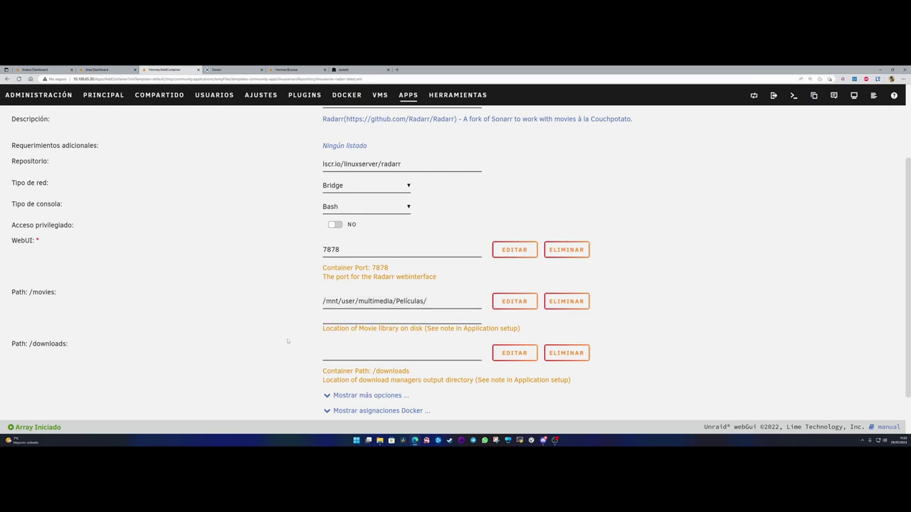
- Map the /downloads path to /mnt/user/fdescargas/
{"action": "left_click_drag", "start_coordinate": [10, 344], "coordinate": [72, 345]}
{"action": "left_click", "coordinate": [364, 353]}
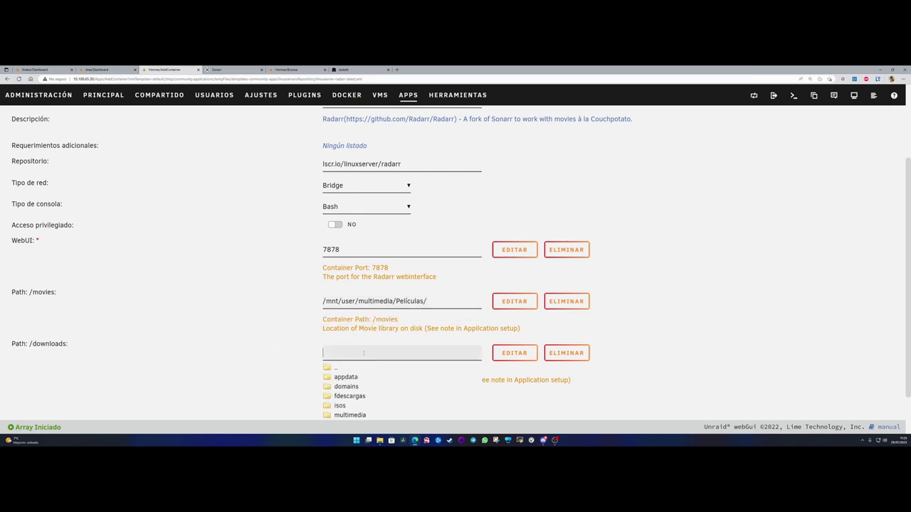
{"action": "scroll", "coordinate": [364, 353], "scroll_direction": "down", "scroll_amount": 1}
{"action": "left_click", "coordinate": [349, 344]}
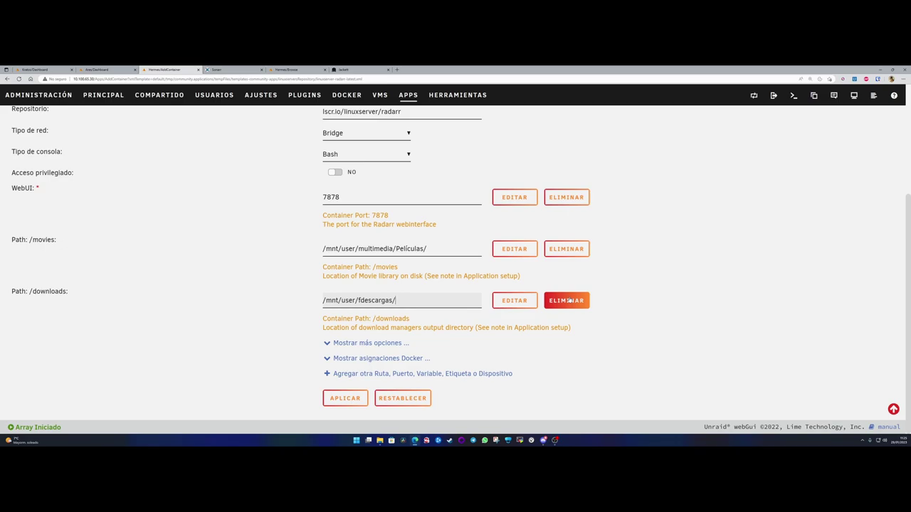
- Expand more options, check the /mnt/user/appdata/radarr path, and apply the settings
{"action": "left_click", "coordinate": [367, 342]}
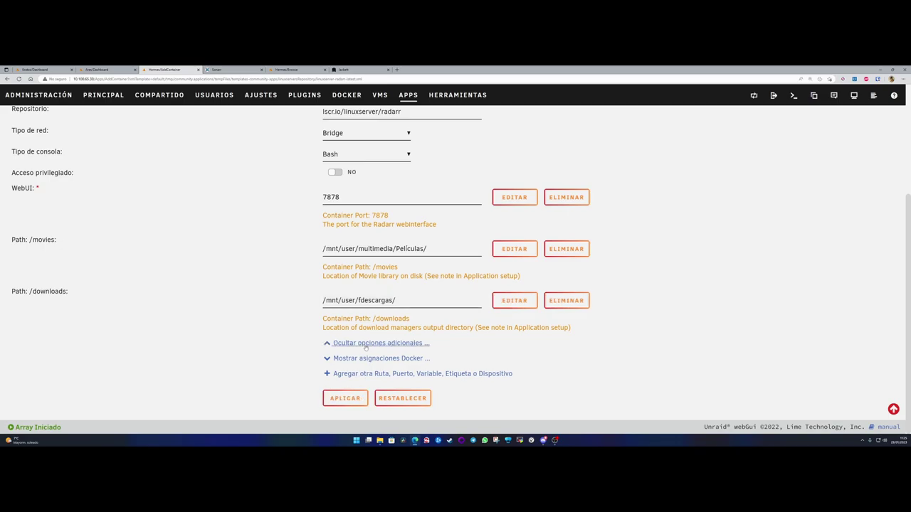
{"action": "scroll", "coordinate": [235, 309], "scroll_direction": "down", "scroll_amount": 3}
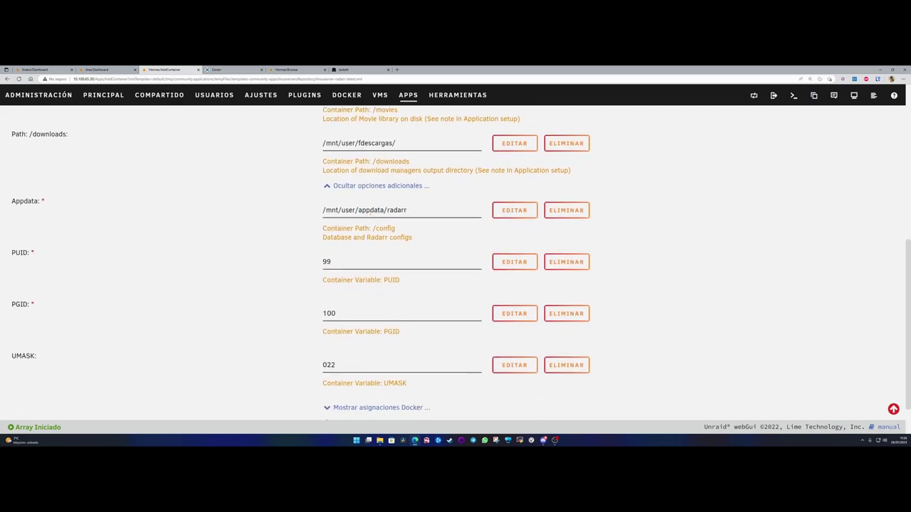
{"action": "left_click_drag", "start_coordinate": [407, 209], "coordinate": [409, 210]}
{"action": "left_click", "coordinate": [358, 210]}
{"action": "left_click", "coordinate": [412, 210]}
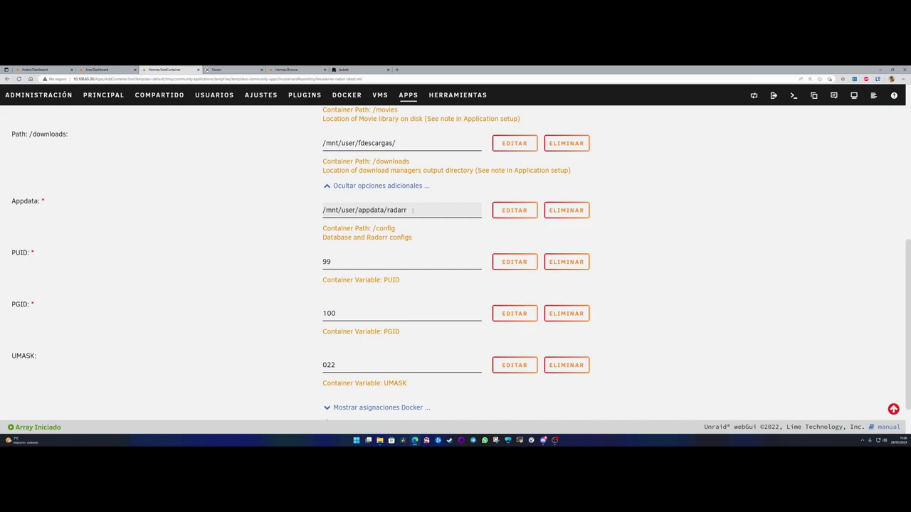
{"action": "left_click", "coordinate": [413, 211]}
{"action": "left_click", "coordinate": [252, 276]}
{"action": "scroll", "coordinate": [363, 371], "scroll_direction": "down", "scroll_amount": 2}
{"action": "left_click", "coordinate": [344, 396]}
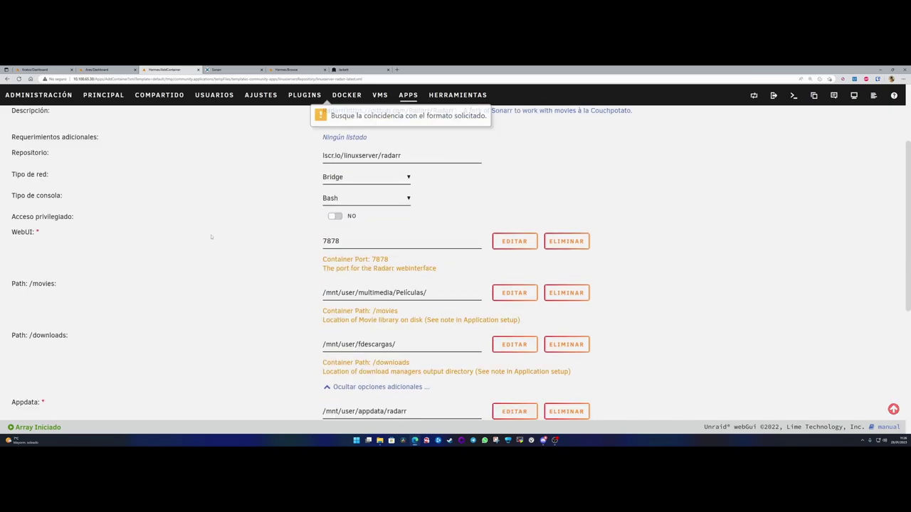
- Retry applying the container settings with the Películas name
{"action": "scroll", "coordinate": [253, 206], "scroll_direction": "up", "scroll_amount": 2}
{"action": "left_click", "coordinate": [334, 207]}
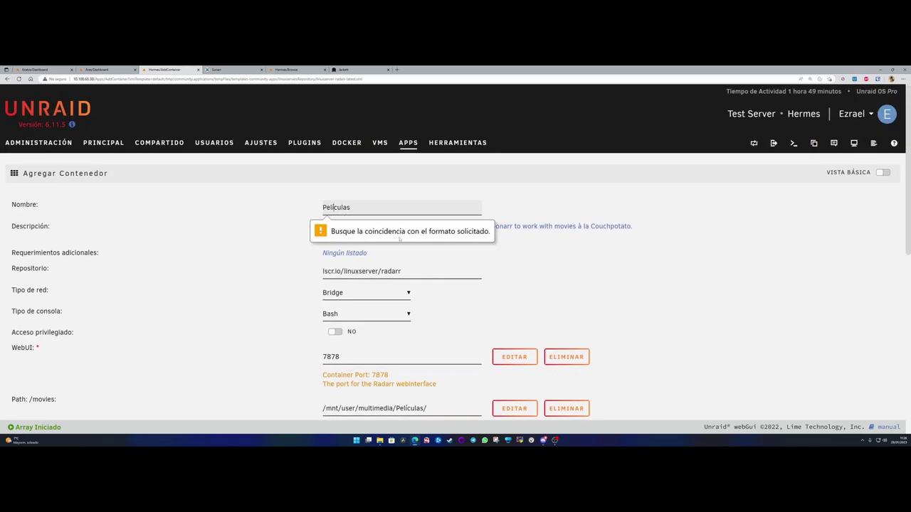
{"action": "key", "text": "Right"}
{"action": "key", "text": "Right"}
{"action": "scroll", "coordinate": [290, 278], "scroll_direction": "down", "scroll_amount": 10}
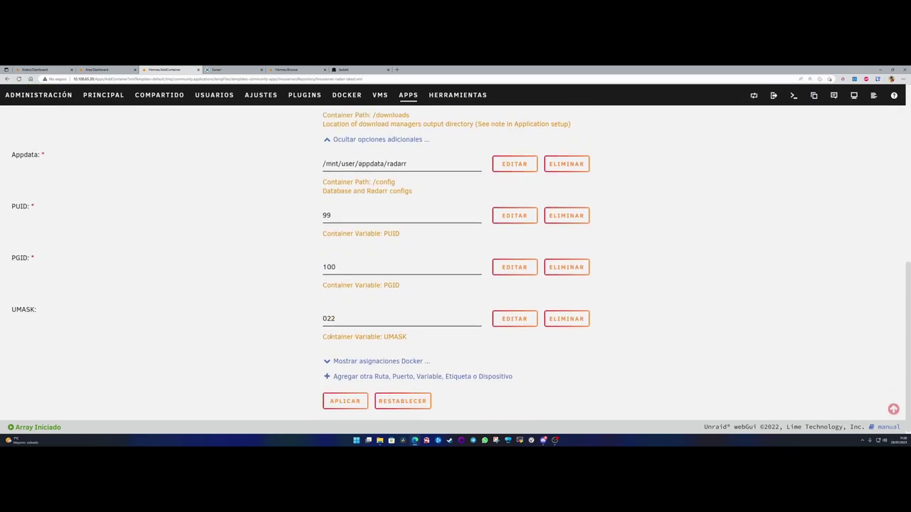
{"action": "left_click", "coordinate": [344, 399]}
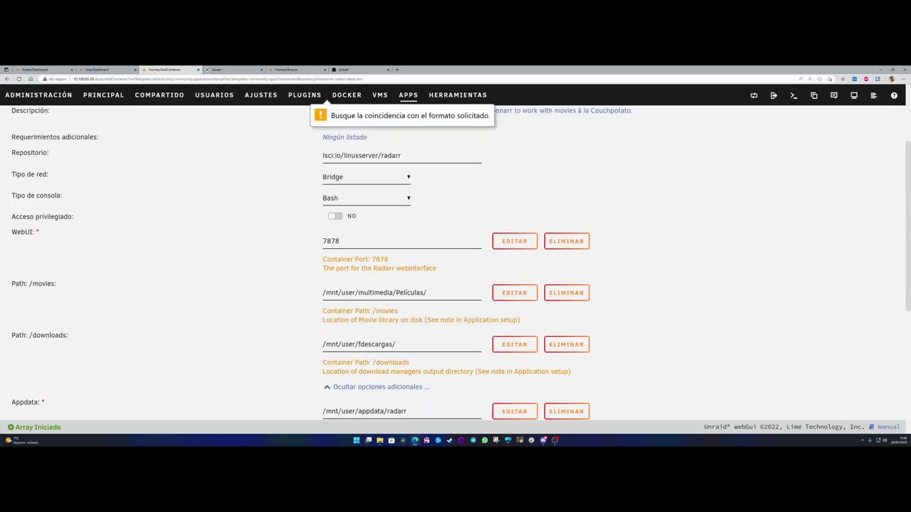
- Rename the container to 'Peliculas' without the accent and apply the settings
{"action": "scroll", "coordinate": [347, 209], "scroll_direction": "up", "scroll_amount": 2}
{"action": "key", "text": "ctrl+a"}
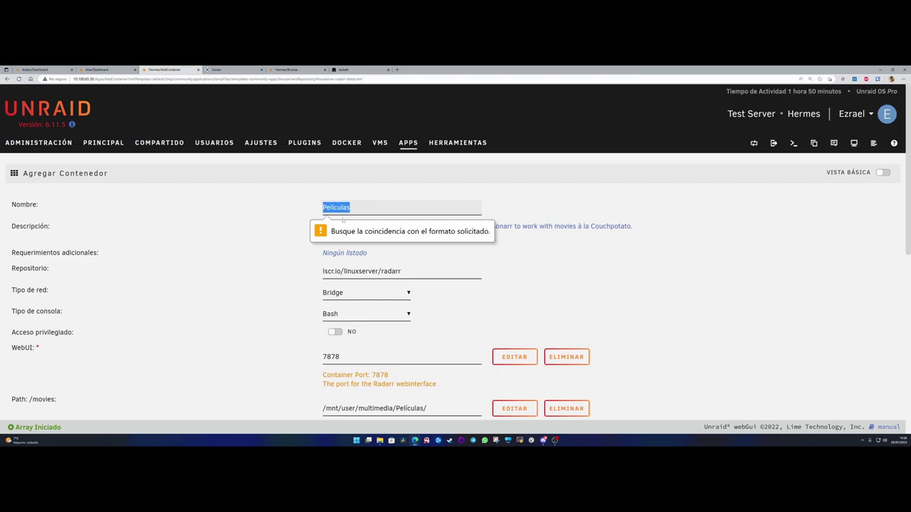
{"action": "type", "text": "Peliculñas"}
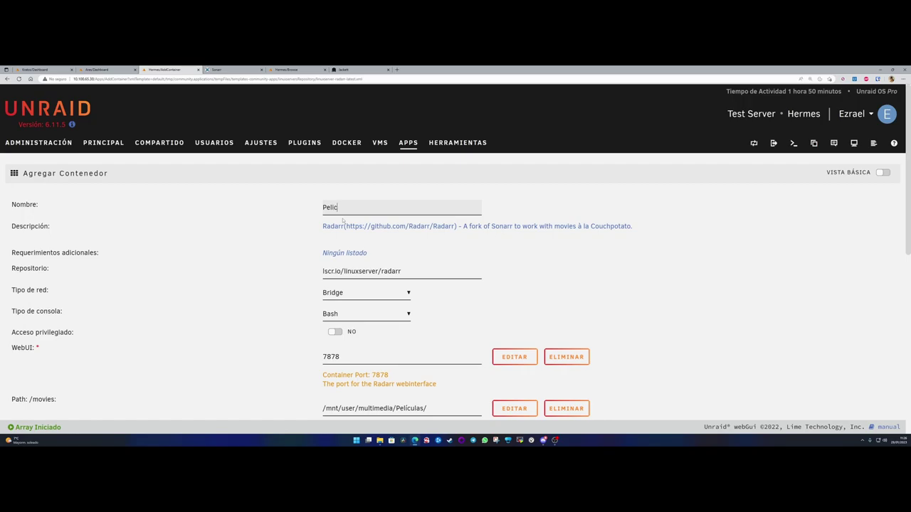
{"action": "key", "text": "BackSpace"}
{"action": "key", "text": "BackSpace"}
{"action": "key", "text": "BackSpace"}
{"action": "type", "text": "as"}
{"action": "scroll", "coordinate": [293, 259], "scroll_direction": "down", "scroll_amount": 1}
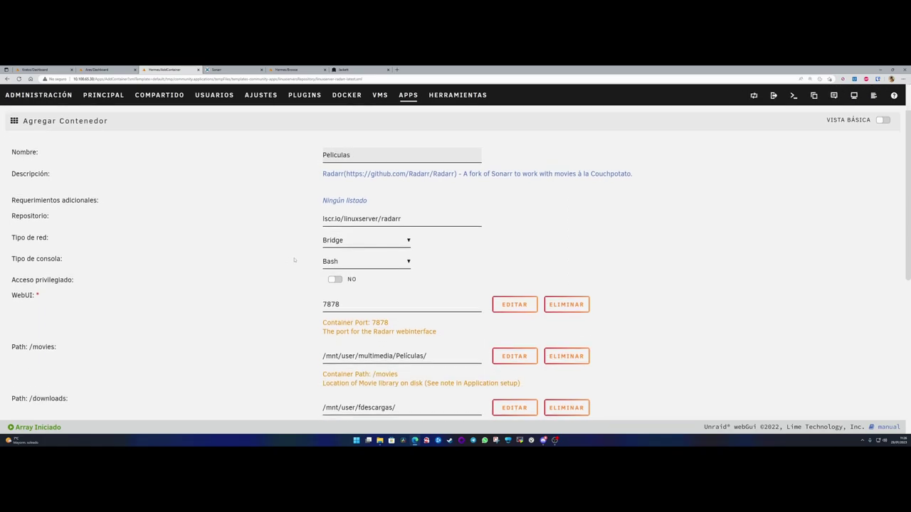
{"action": "scroll", "coordinate": [302, 264], "scroll_direction": "down", "scroll_amount": 10}
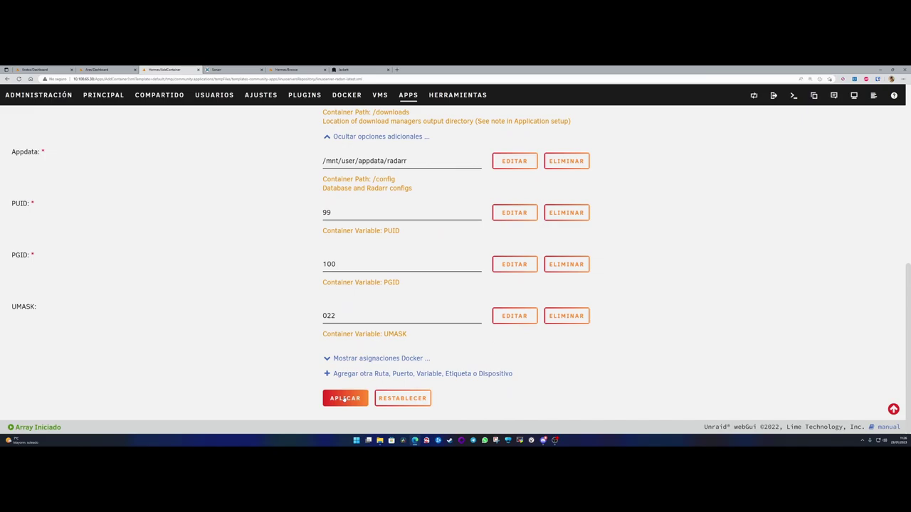
{"action": "left_click", "coordinate": [344, 399]}
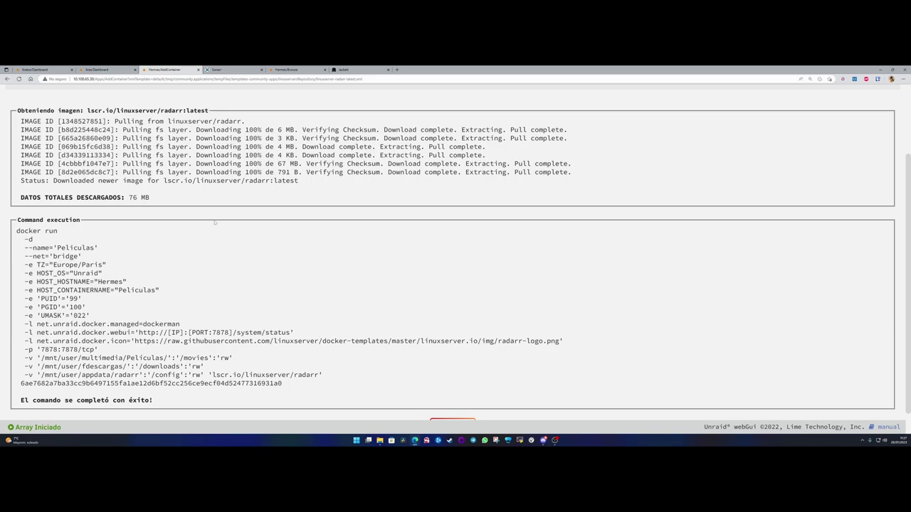
- After the docker run finishes, go back and open the Unraid dashboard
{"action": "scroll", "coordinate": [205, 209], "scroll_direction": "down", "scroll_amount": 1}
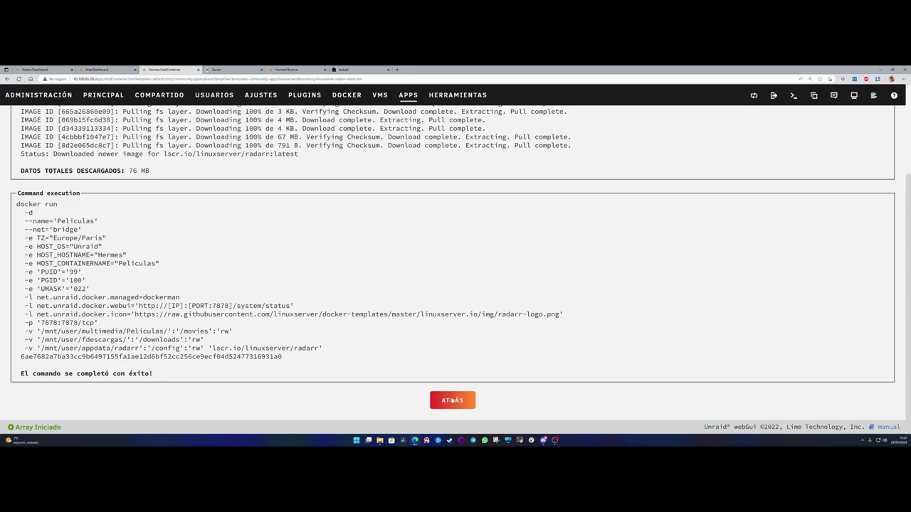
{"action": "left_click", "coordinate": [454, 400]}
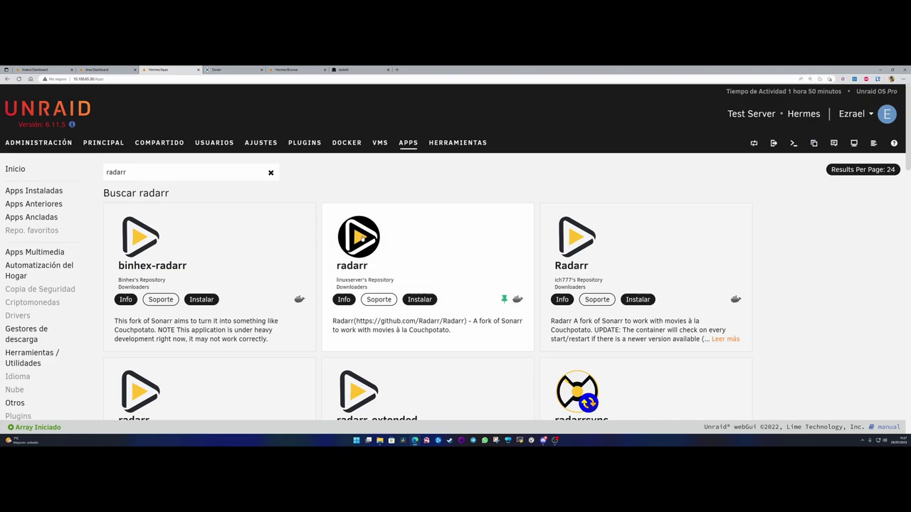
{"action": "left_click", "coordinate": [54, 144]}
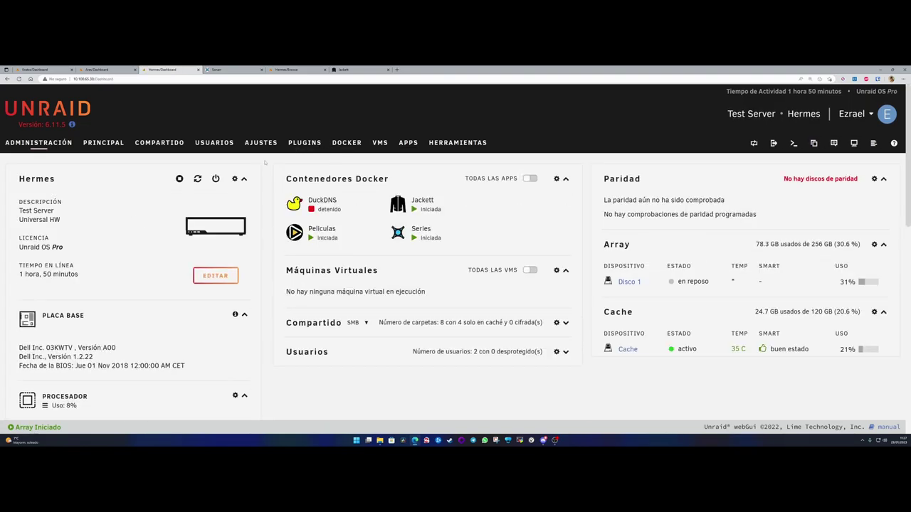
- Launch the Peliculas container's WebUI and look at Radarr's movies and system pages
{"action": "left_click", "coordinate": [304, 237]}
{"action": "left_click", "coordinate": [317, 253]}
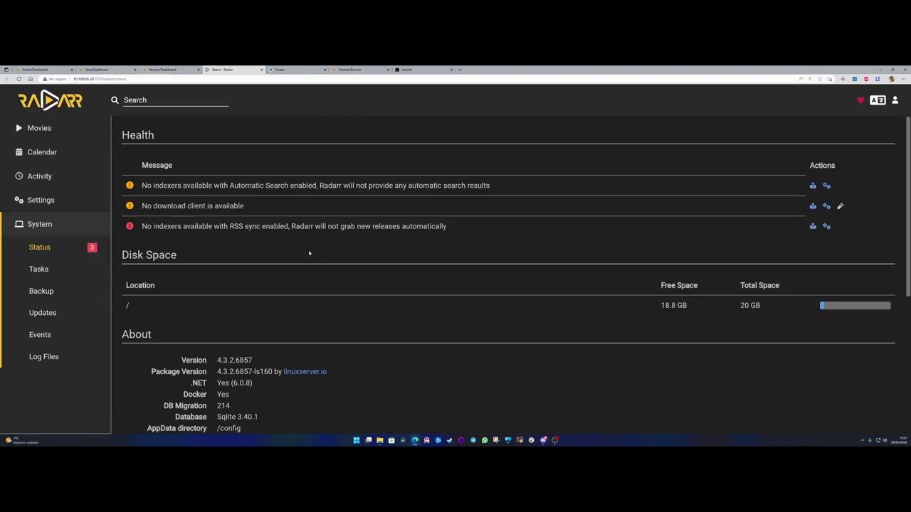
{"action": "left_click", "coordinate": [44, 130]}
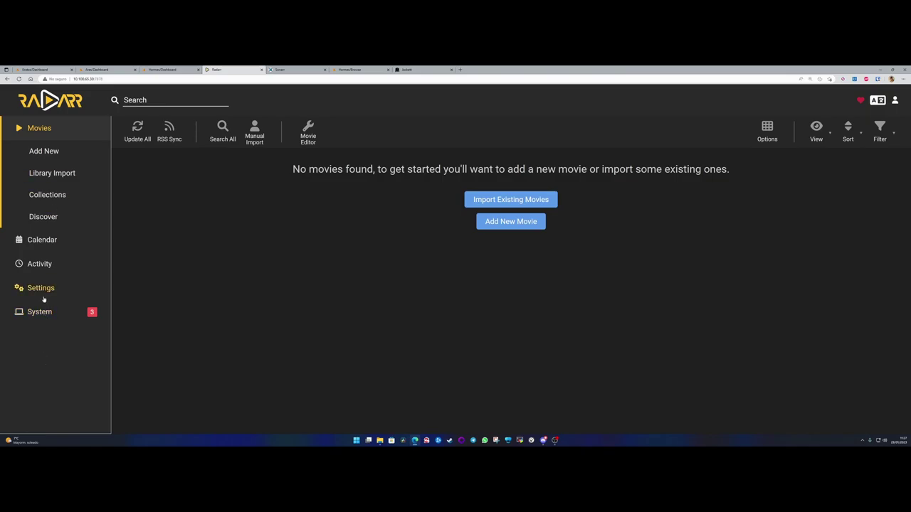
{"action": "left_click", "coordinate": [41, 315]}
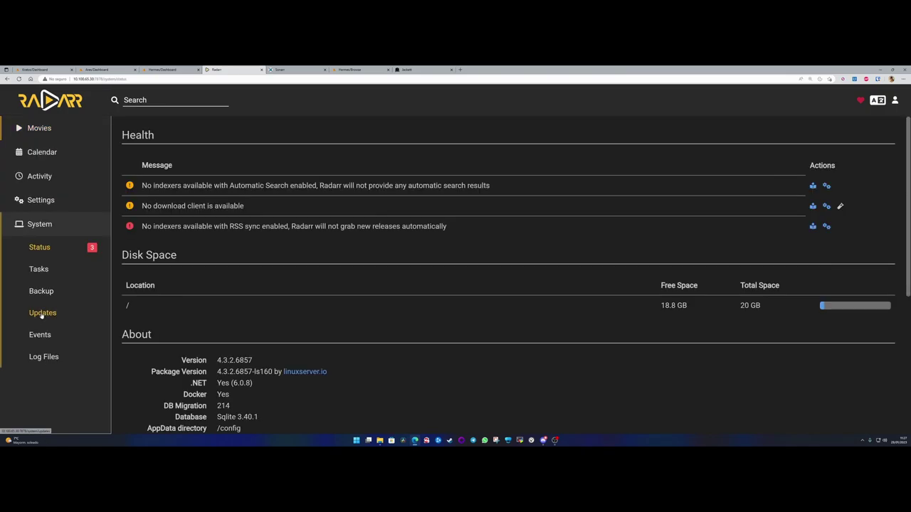
- Go to Radarr's Settings > General, then Settings > UI
{"action": "left_click", "coordinate": [40, 200]}
{"action": "scroll", "coordinate": [43, 374], "scroll_direction": "down", "scroll_amount": 2}
{"action": "left_click", "coordinate": [40, 355]}
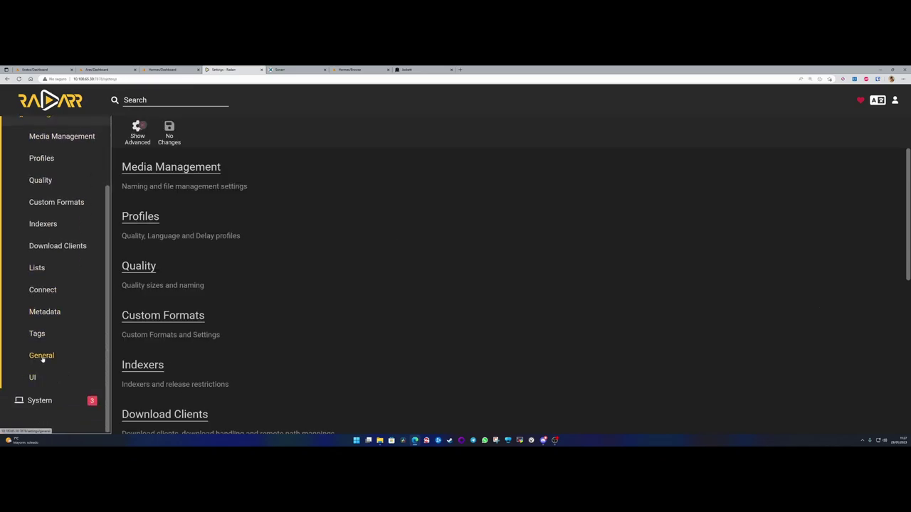
{"action": "scroll", "coordinate": [212, 294], "scroll_direction": "down", "scroll_amount": 3}
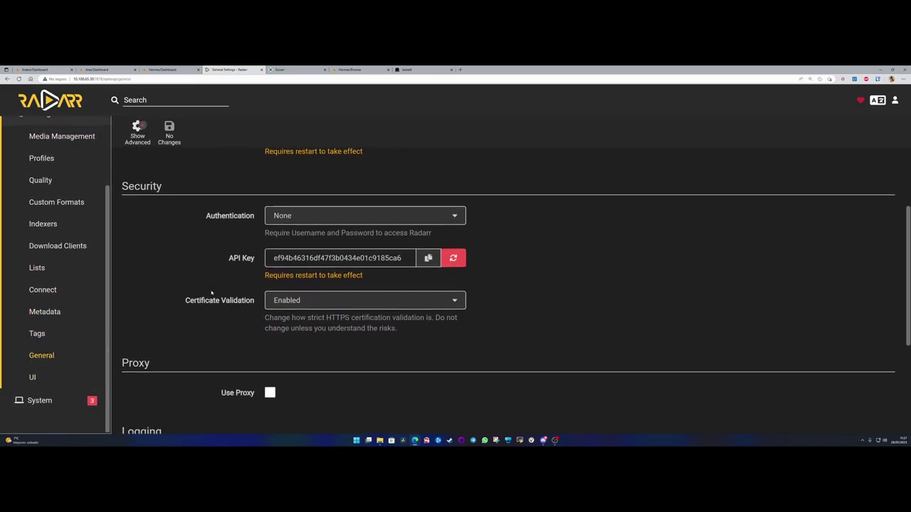
{"action": "scroll", "coordinate": [212, 292], "scroll_direction": "down", "scroll_amount": 1}
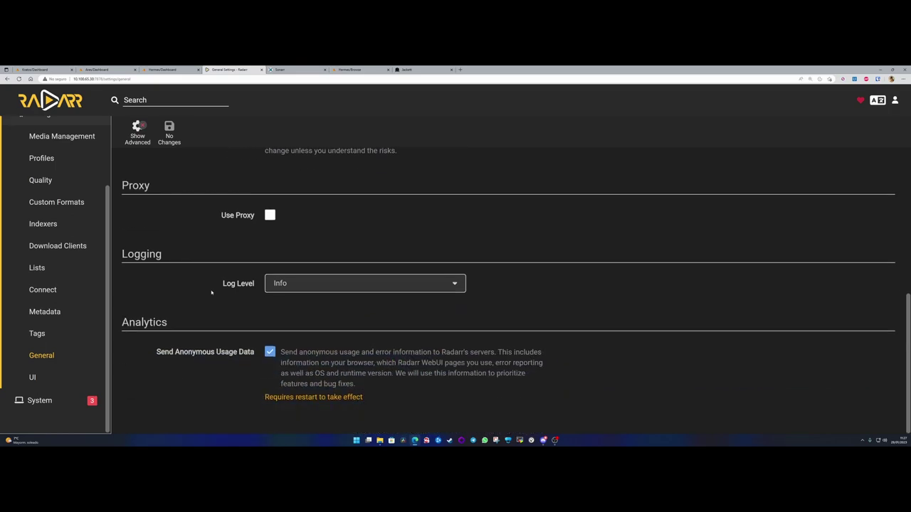
{"action": "left_click", "coordinate": [32, 377]}
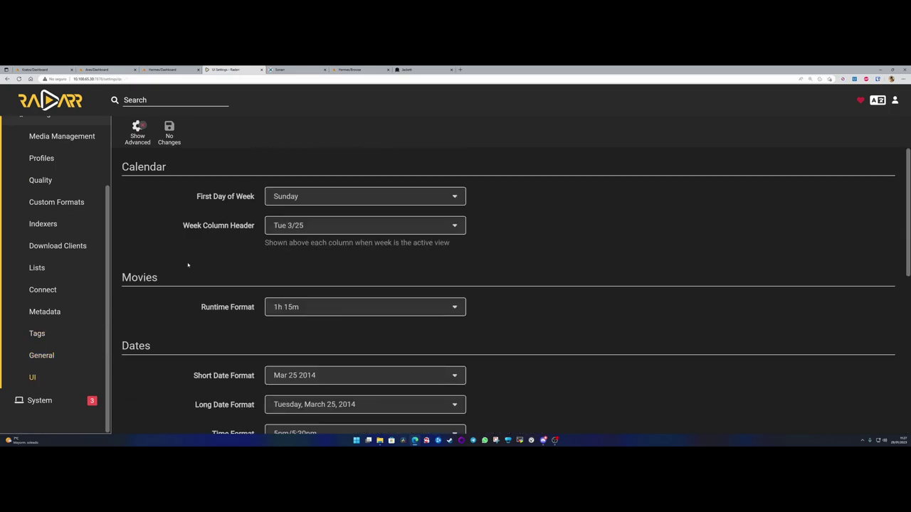
- Start calendar weeks on Monday, use Tue 25/3 headers, and keep runtime in hours/minutes
{"action": "left_click", "coordinate": [318, 201]}
{"action": "left_click", "coordinate": [306, 226]}
{"action": "left_click", "coordinate": [306, 224]}
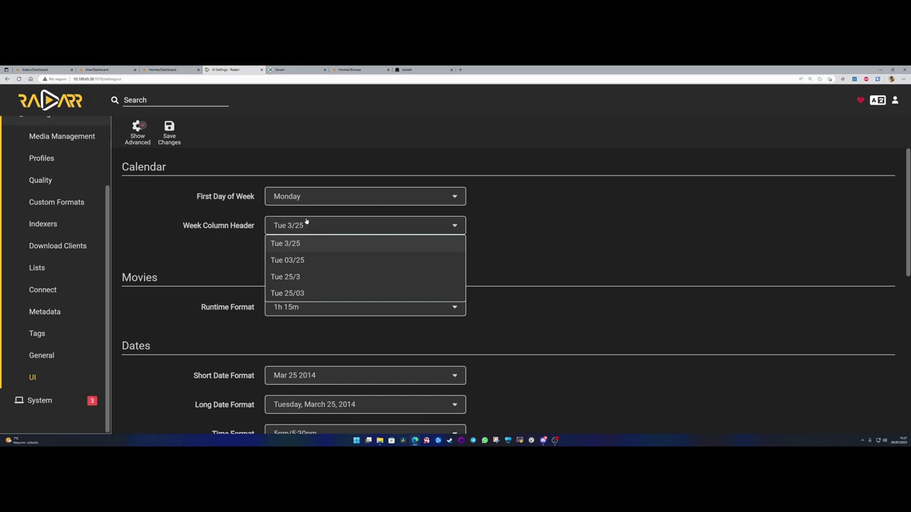
{"action": "left_click", "coordinate": [303, 278]}
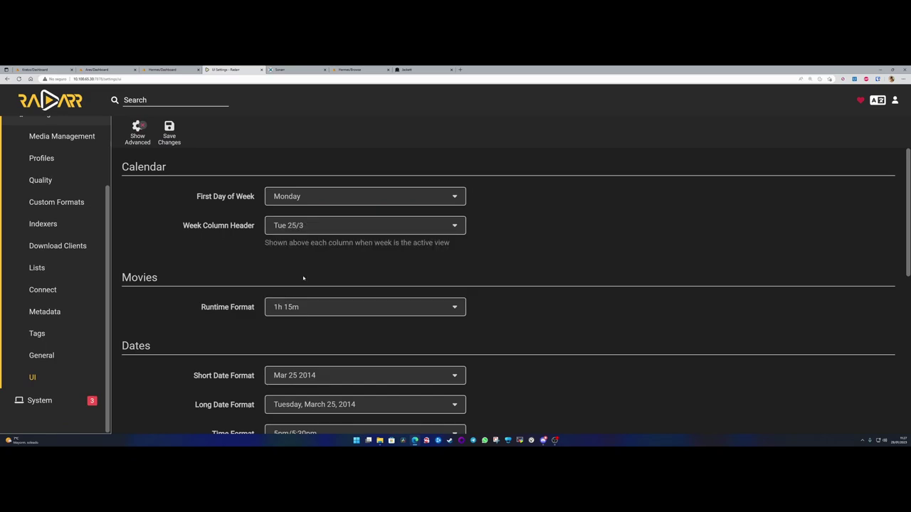
{"action": "left_click", "coordinate": [314, 304]}
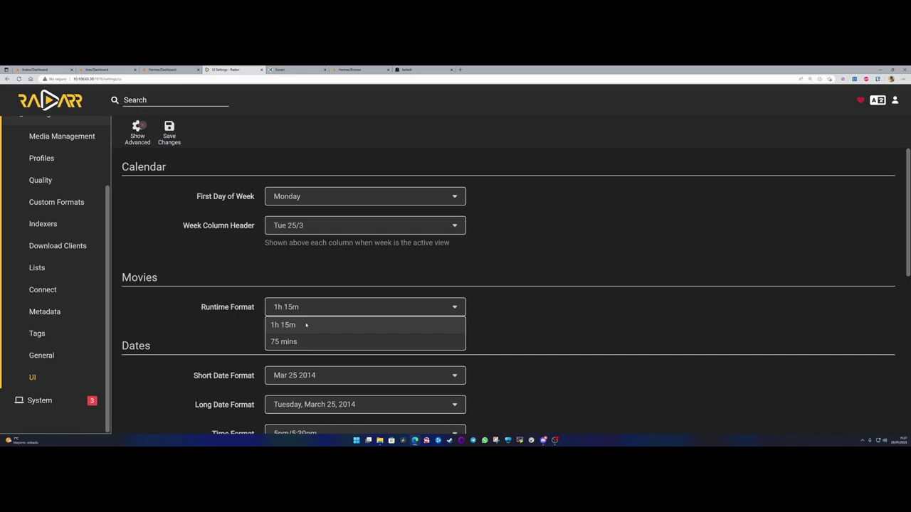
{"action": "left_click", "coordinate": [306, 325]}
{"action": "scroll", "coordinate": [306, 325], "scroll_direction": "down", "scroll_amount": 3}
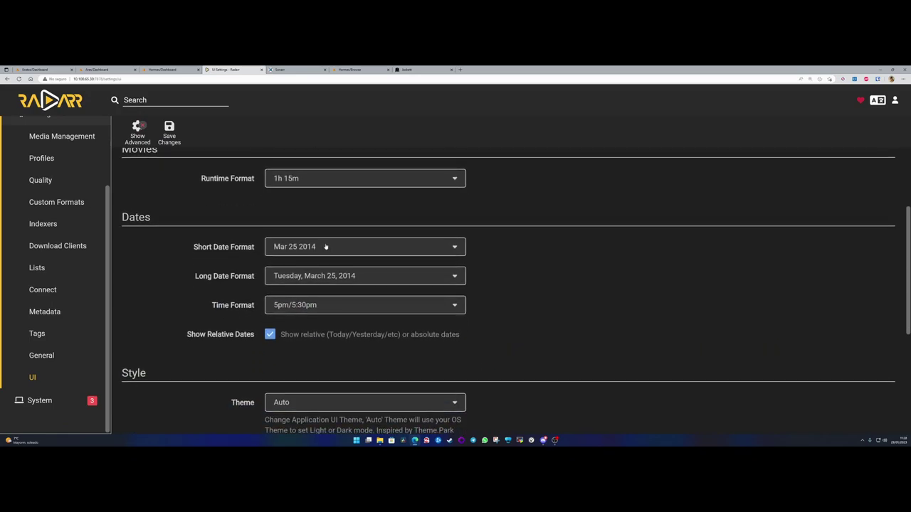
- Set short dates to 25/03/2014 style and long dates day-first, and leave theme on Auto
{"action": "left_click", "coordinate": [326, 247]}
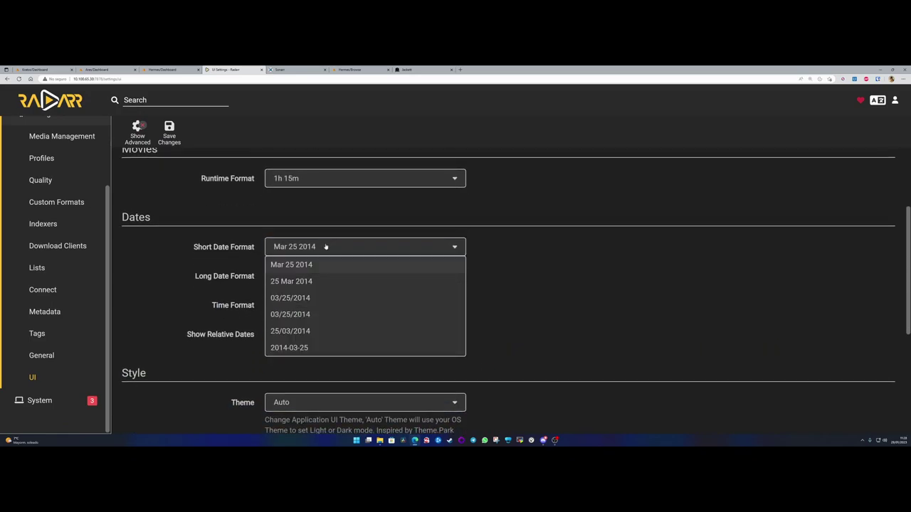
{"action": "left_click", "coordinate": [313, 332]}
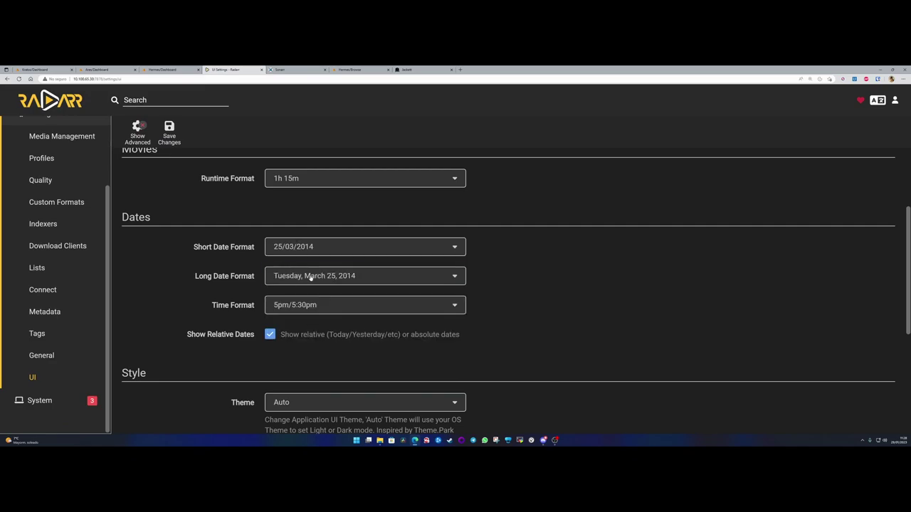
{"action": "left_click", "coordinate": [309, 278]}
{"action": "left_click", "coordinate": [311, 310]}
{"action": "scroll", "coordinate": [146, 324], "scroll_direction": "down", "scroll_amount": 2}
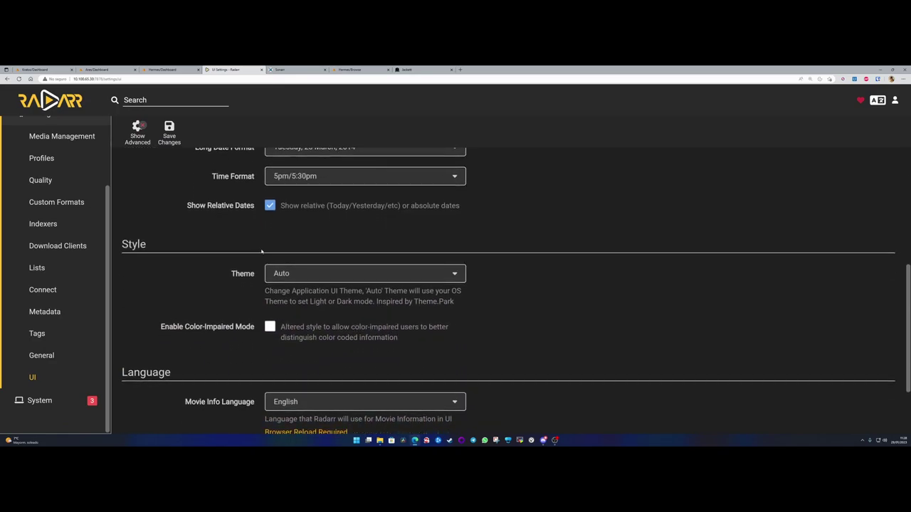
{"action": "left_click", "coordinate": [314, 272]}
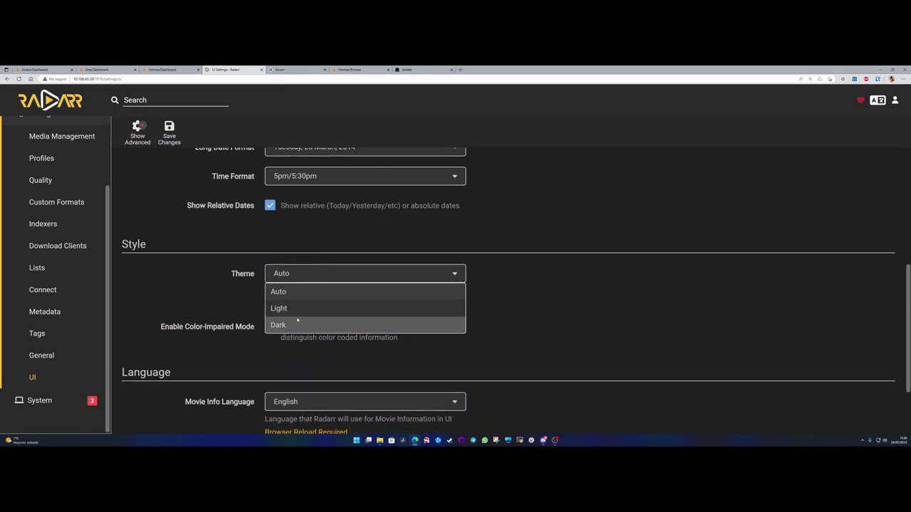
{"action": "left_click", "coordinate": [197, 282]}
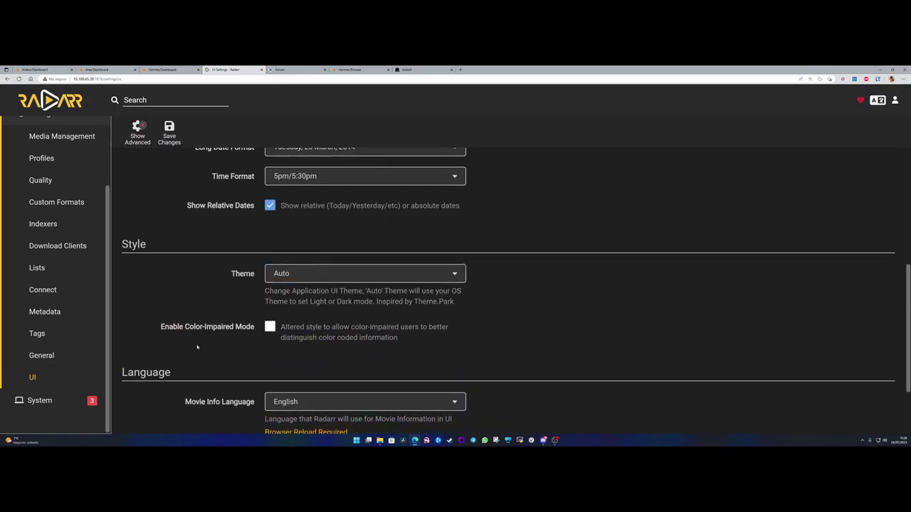
- Pick a movie information language
{"action": "scroll", "coordinate": [197, 347], "scroll_direction": "down", "scroll_amount": 2}
{"action": "left_click", "coordinate": [310, 311]}
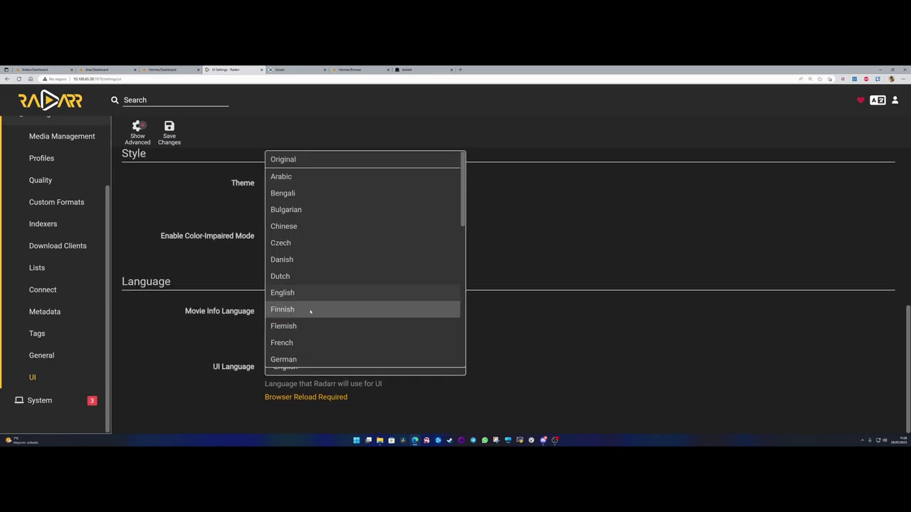
{"action": "type", "text": "p"}
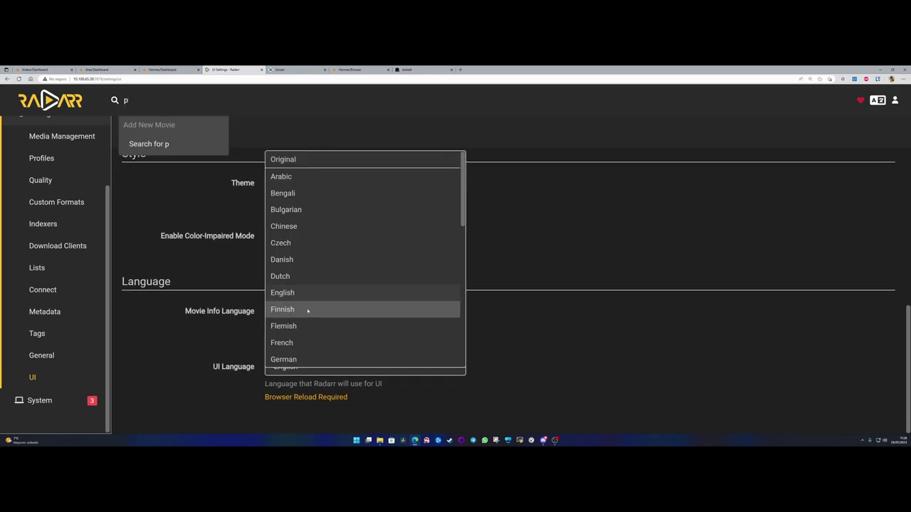
{"action": "key", "text": "BackSpace"}
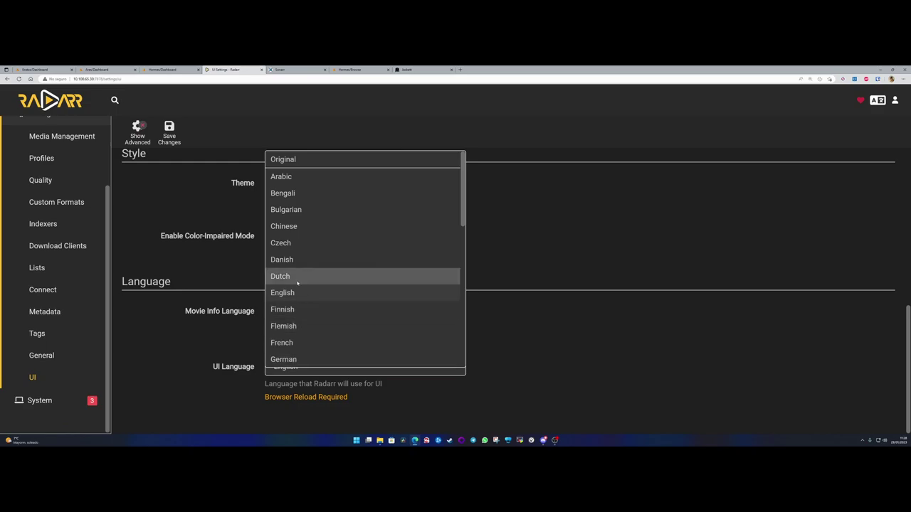
{"action": "scroll", "coordinate": [313, 307], "scroll_direction": "down", "scroll_amount": 1}
{"action": "scroll", "coordinate": [313, 308], "scroll_direction": "down", "scroll_amount": 5}
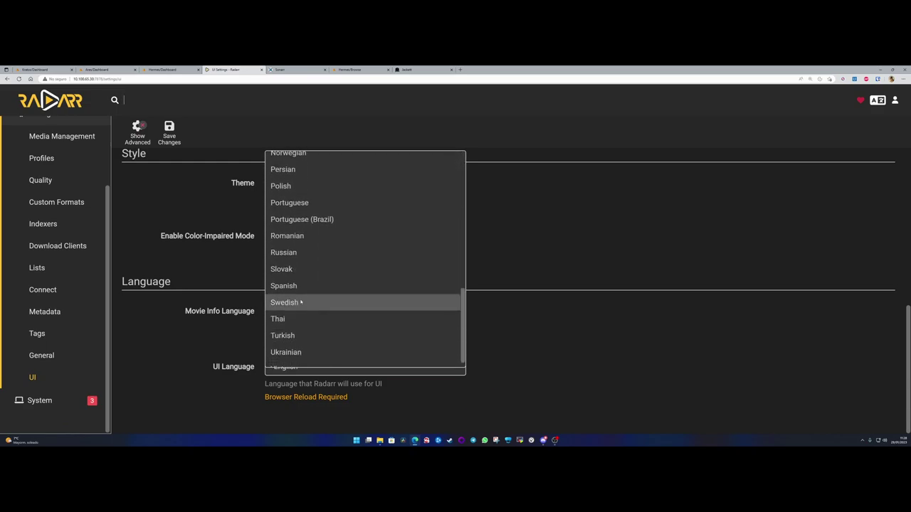
{"action": "left_click", "coordinate": [303, 302]}
- Set the UI language to Spanish and save changes
{"action": "left_click", "coordinate": [309, 367]}
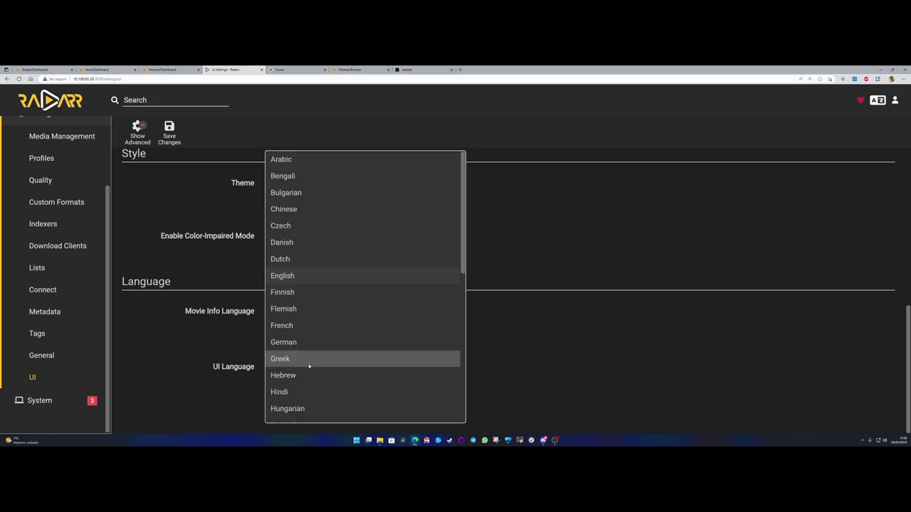
{"action": "scroll", "coordinate": [309, 368], "scroll_direction": "down", "scroll_amount": 6}
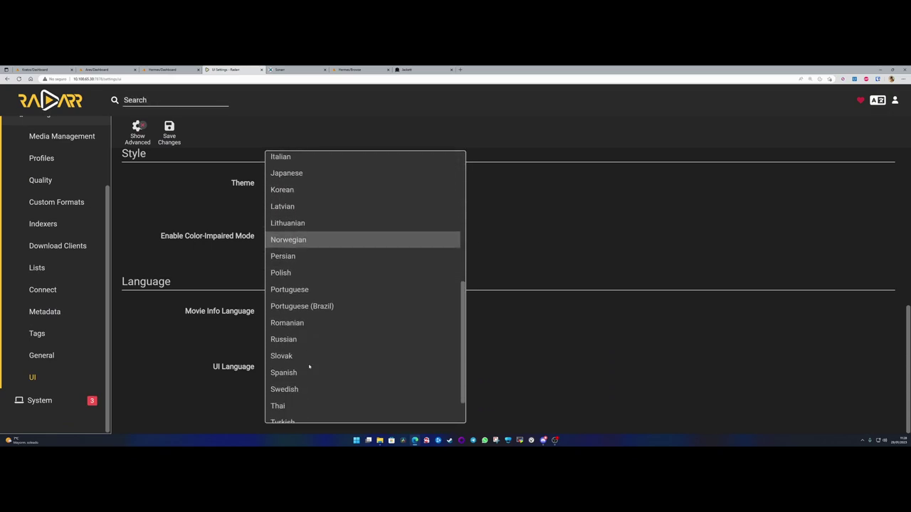
{"action": "left_click", "coordinate": [295, 331]}
{"action": "left_click", "coordinate": [170, 131]}
- Go to the Movies page and reload the browser so Spanish takes effect
{"action": "left_click", "coordinate": [147, 143]}
{"action": "scroll", "coordinate": [203, 259], "scroll_direction": "up", "scroll_amount": 5}
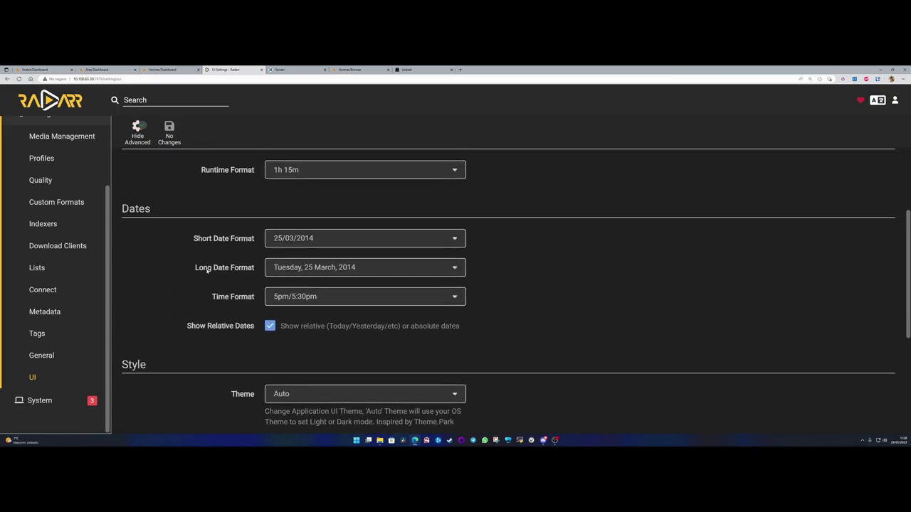
{"action": "left_click", "coordinate": [137, 131]}
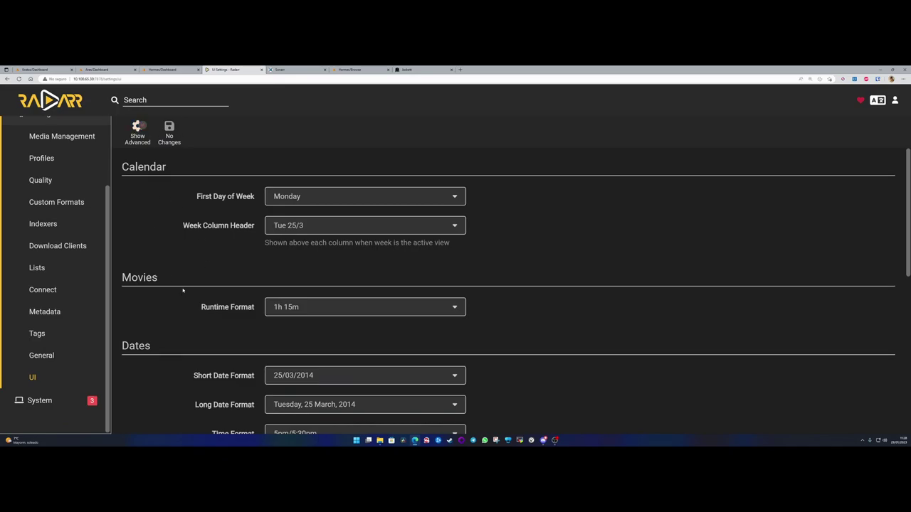
{"action": "scroll", "coordinate": [57, 156], "scroll_direction": "up", "scroll_amount": 2}
{"action": "left_click", "coordinate": [47, 130]}
{"action": "left_click", "coordinate": [130, 78]}
{"action": "key", "text": "Return"}
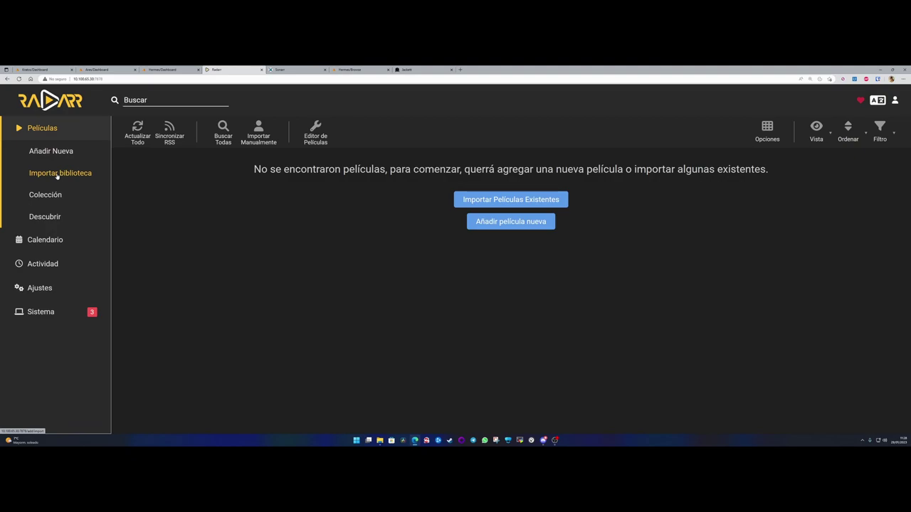
- Browse Calendario and Actividad, check Sonarr's queue, then open Radarr's Ajustes
{"action": "left_click", "coordinate": [43, 242]}
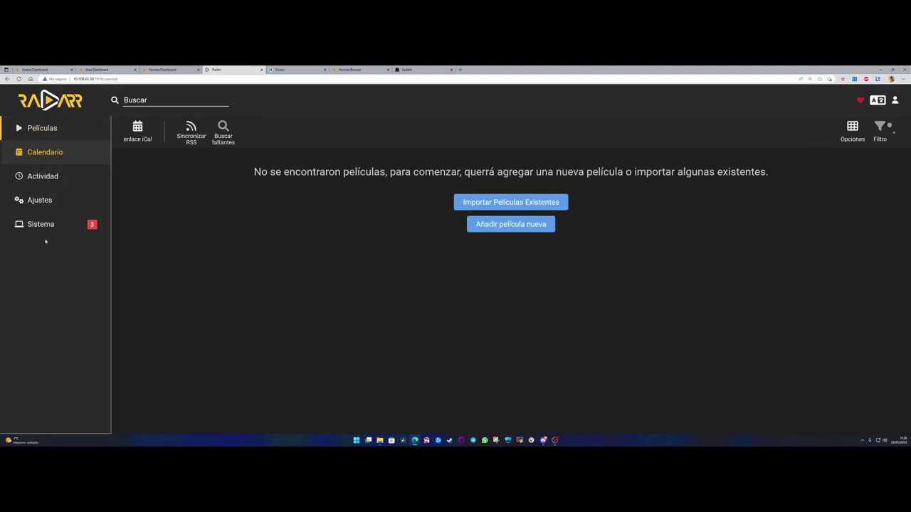
{"action": "left_click", "coordinate": [43, 177]}
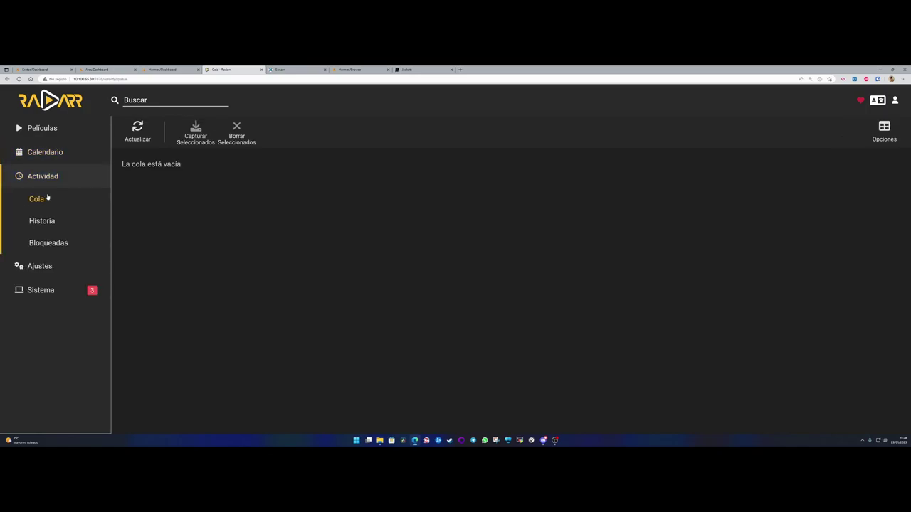
{"action": "left_click", "coordinate": [293, 70]}
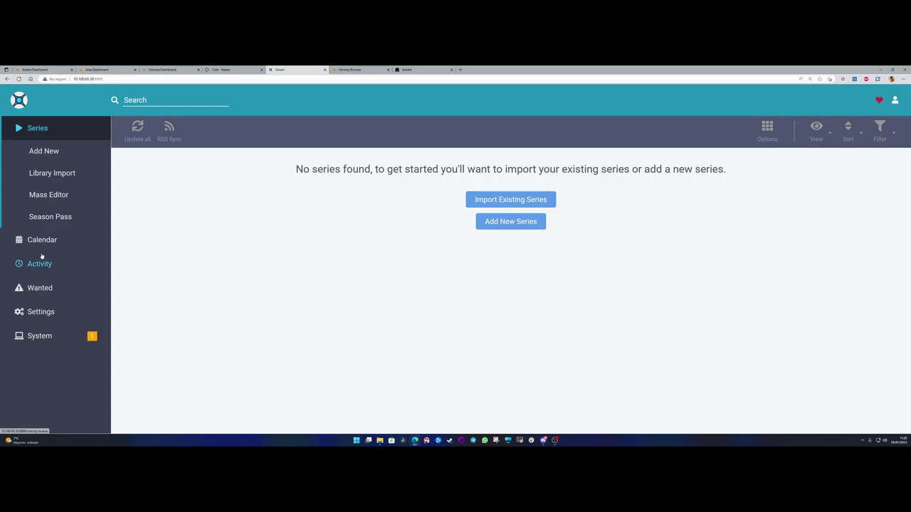
{"action": "left_click", "coordinate": [40, 262]}
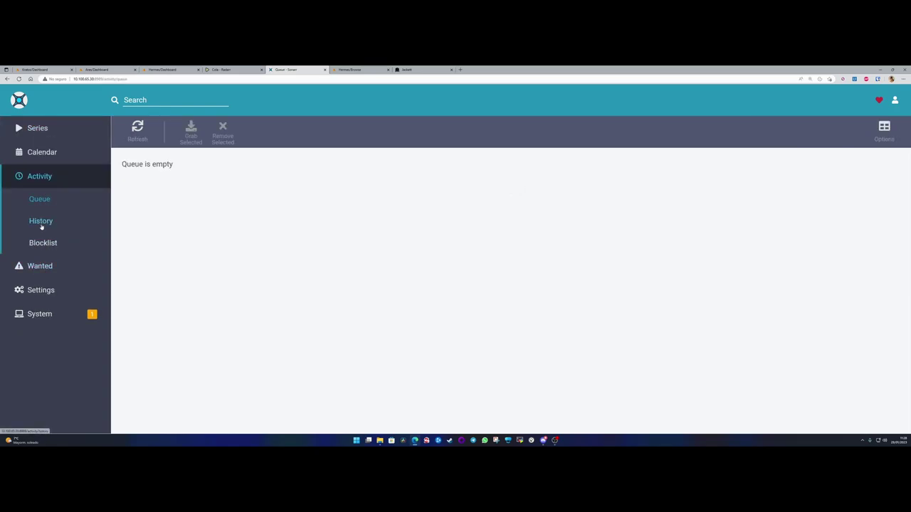
{"action": "left_click", "coordinate": [228, 70]}
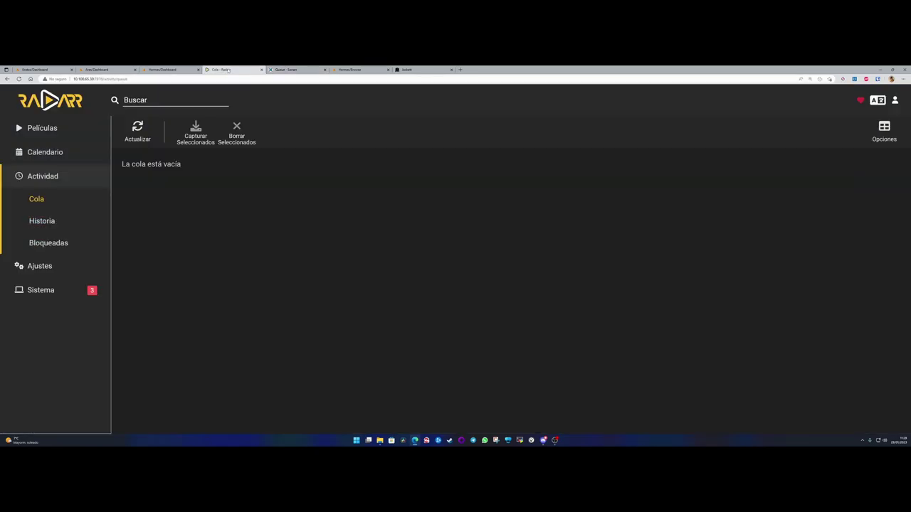
{"action": "left_click", "coordinate": [41, 267]}
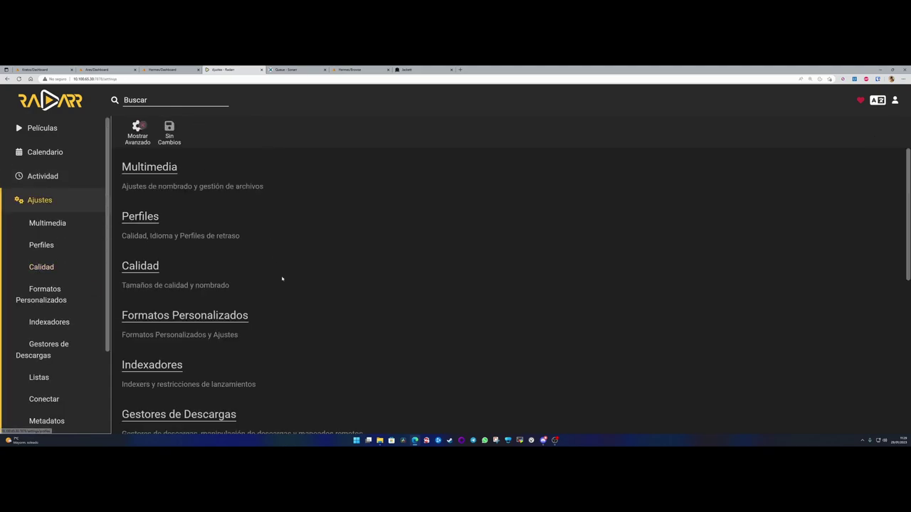
- In Multimedia, enable Renombrar Películas and change the movie format to {Movie Title:ES}
{"action": "left_click", "coordinate": [149, 167]}
{"action": "left_click", "coordinate": [270, 197]}
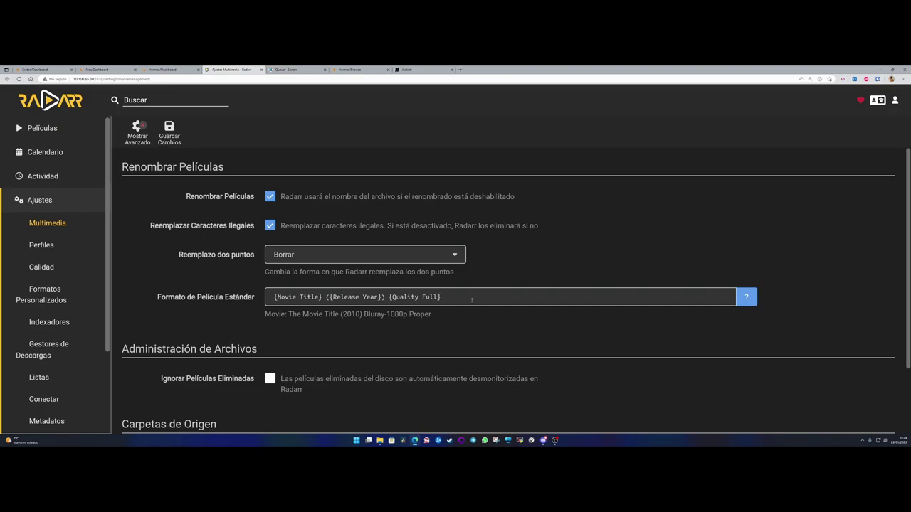
{"action": "left_click_drag", "start_coordinate": [470, 298], "coordinate": [151, 296]}
{"action": "left_click", "coordinate": [747, 296]}
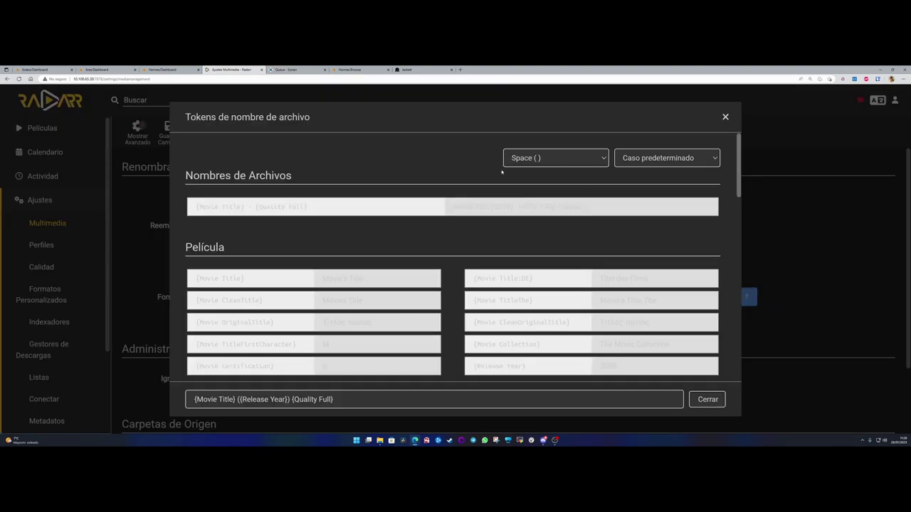
{"action": "key", "text": "Escape"}
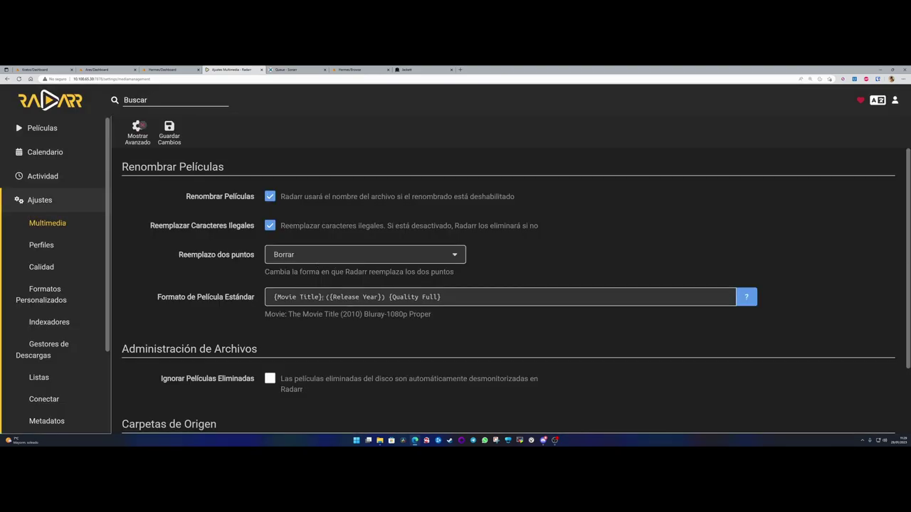
{"action": "left_click", "coordinate": [324, 300]}
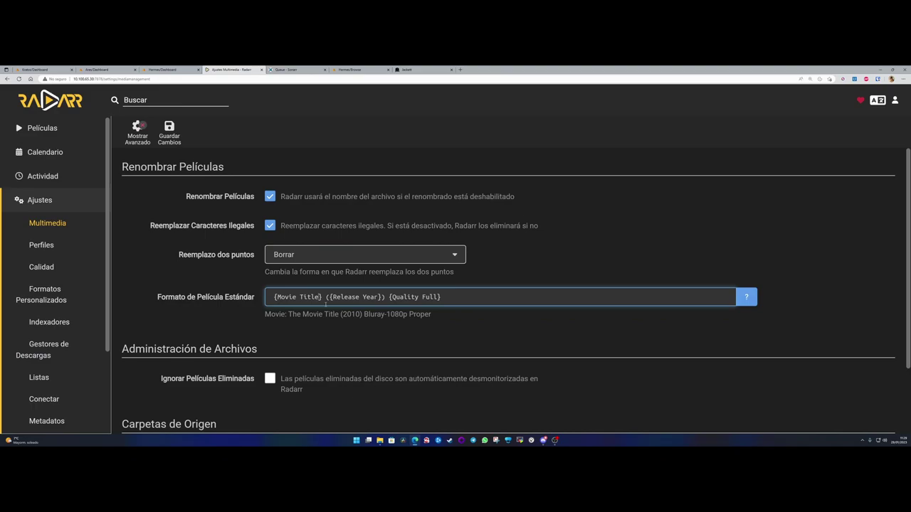
{"action": "type", "text": ":ES"}
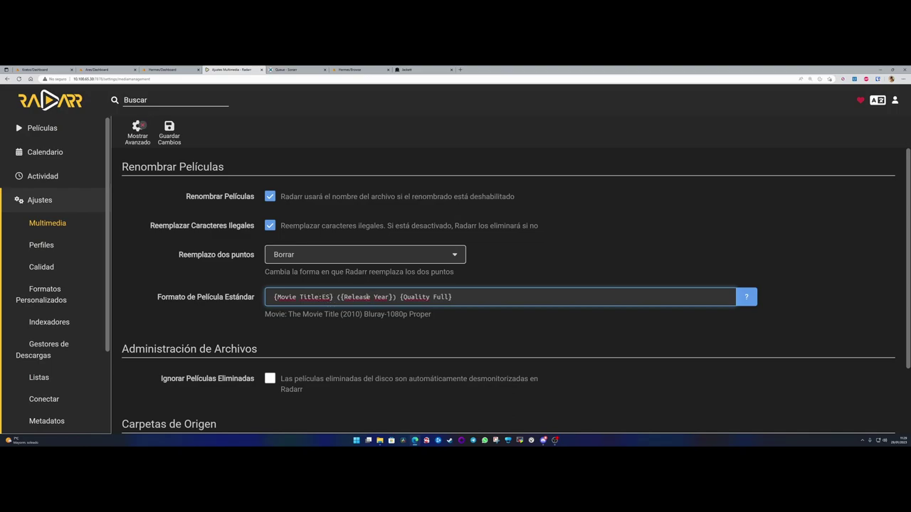
{"action": "key", "text": "ctrl+shift+Left"}
{"action": "key", "text": "ctrl+shift+Left"}
{"action": "left_click", "coordinate": [286, 322]}
- Add :ES to the folder format, making it {Movie Title:ES} ({Release Year})
{"action": "left_click_drag", "start_coordinate": [288, 314], "coordinate": [339, 313]}
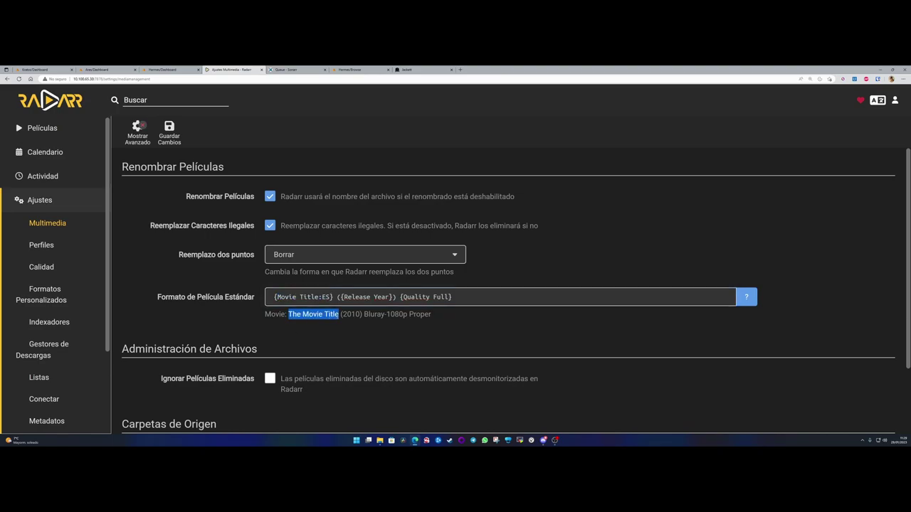
{"action": "scroll", "coordinate": [254, 335], "scroll_direction": "down", "scroll_amount": 1}
{"action": "scroll", "coordinate": [254, 335], "scroll_direction": "up", "scroll_amount": 1}
{"action": "scroll", "coordinate": [254, 335], "scroll_direction": "down", "scroll_amount": 1}
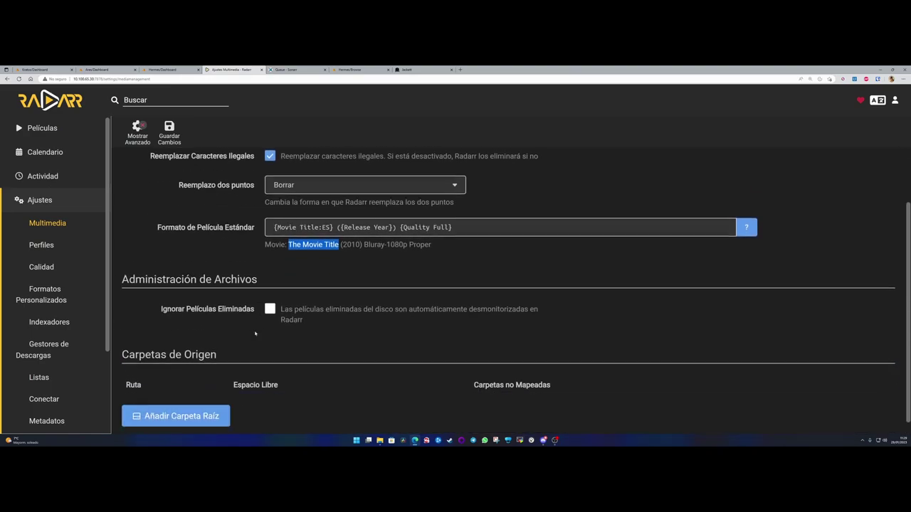
{"action": "scroll", "coordinate": [255, 335], "scroll_direction": "up", "scroll_amount": 1}
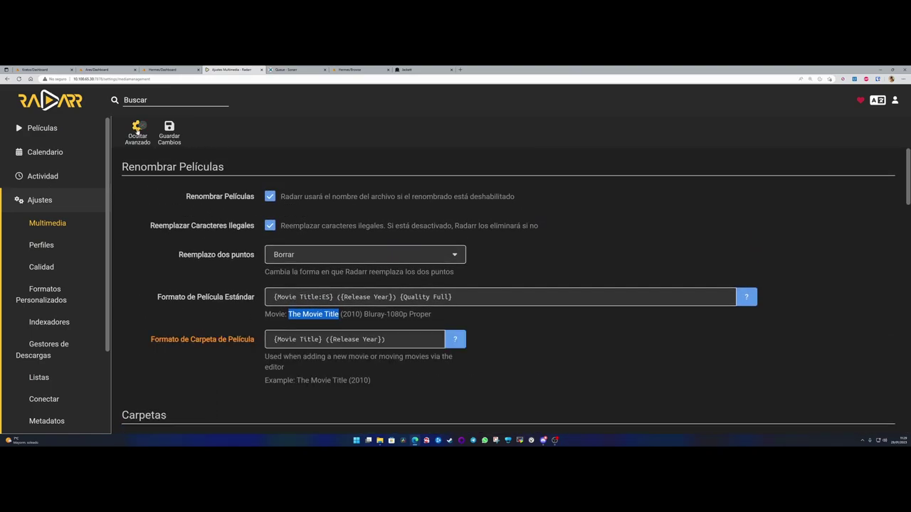
{"action": "scroll", "coordinate": [214, 278], "scroll_direction": "down", "scroll_amount": 1}
{"action": "left_click_drag", "start_coordinate": [173, 297], "coordinate": [252, 298]}
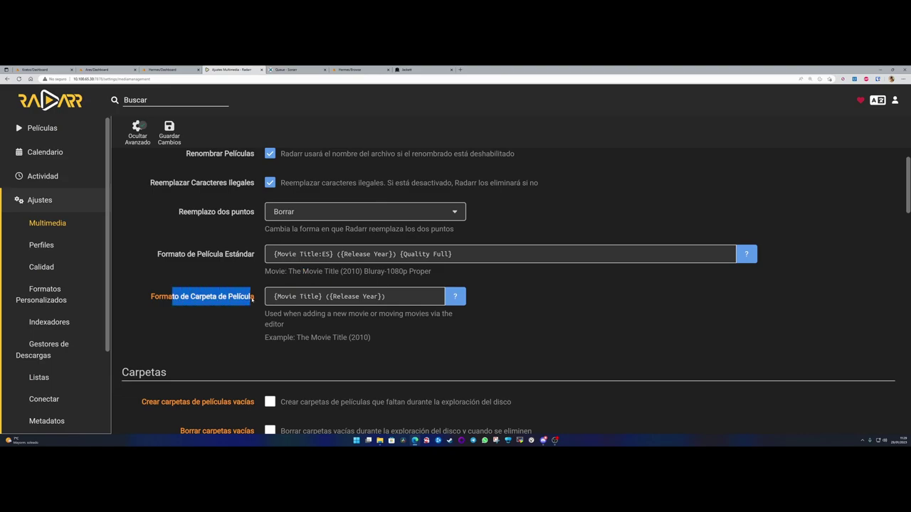
{"action": "left_click", "coordinate": [321, 297]}
{"action": "type", "text": ":ES"}
{"action": "left_click", "coordinate": [340, 338]}
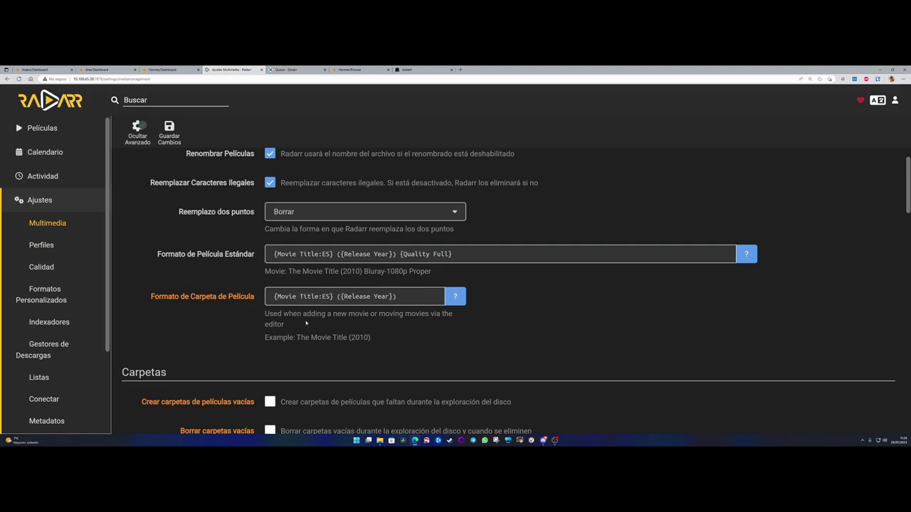
- Reopen Radarr from the Unraid dashboard to Media Management, zoomed to 175%
{"action": "left_click", "coordinate": [96, 69]}
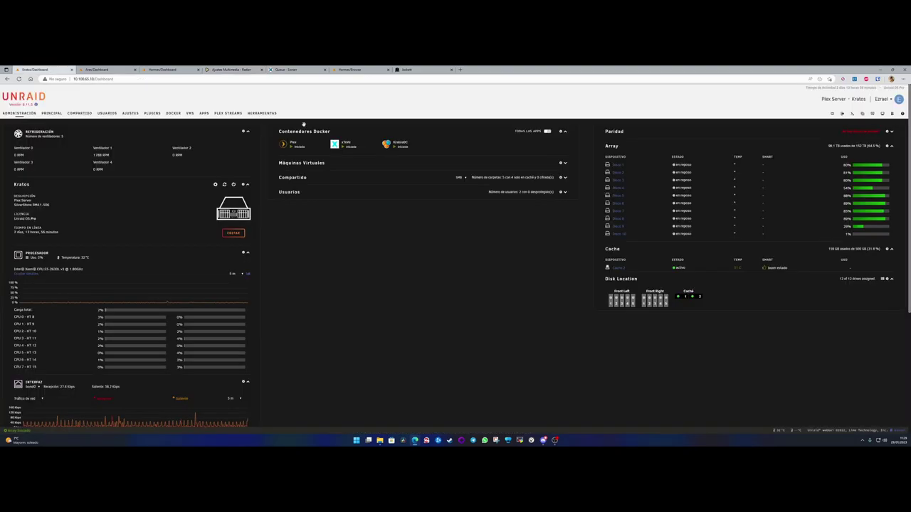
{"action": "left_click", "coordinate": [438, 172]}
{"action": "left_click", "coordinate": [452, 187]}
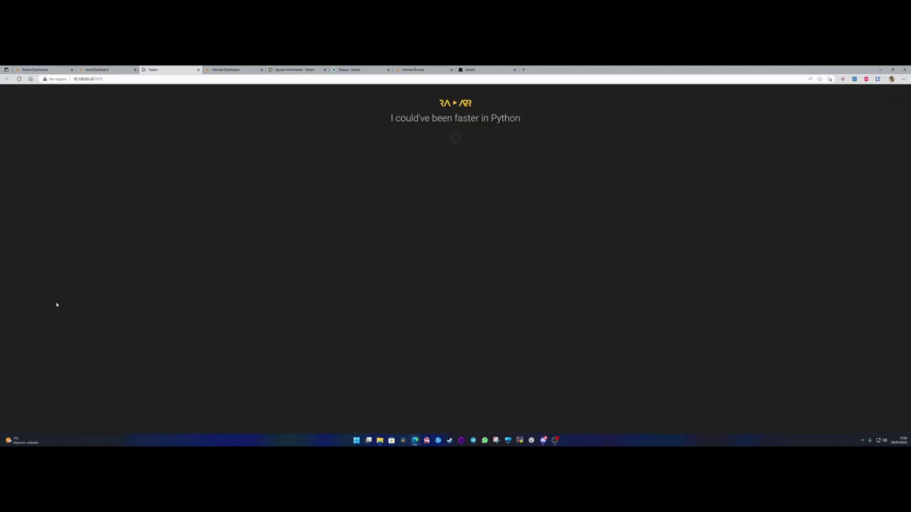
{"action": "left_click", "coordinate": [20, 186]}
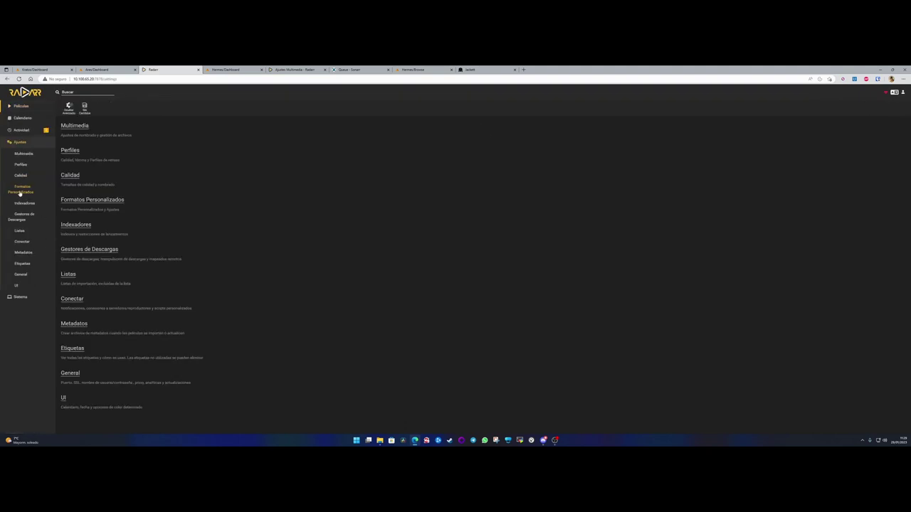
{"action": "left_click", "coordinate": [24, 154]}
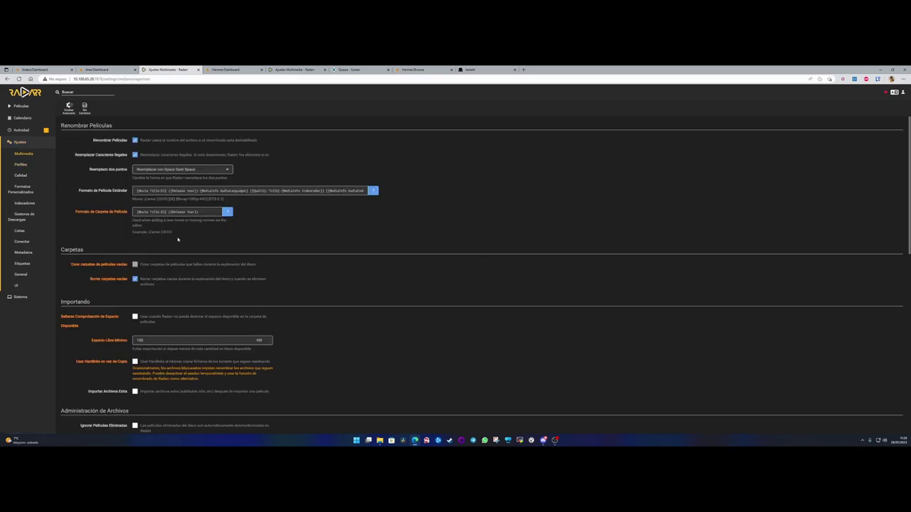
{"action": "key", "text": "ctrl+plus"}
{"action": "key", "text": "ctrl+plus"}
{"action": "key", "text": "ctrl+plus"}
{"action": "key", "text": "ctrl+plus"}
{"action": "key", "text": "ctrl+plus"}
{"action": "key", "text": "ctrl+plus"}
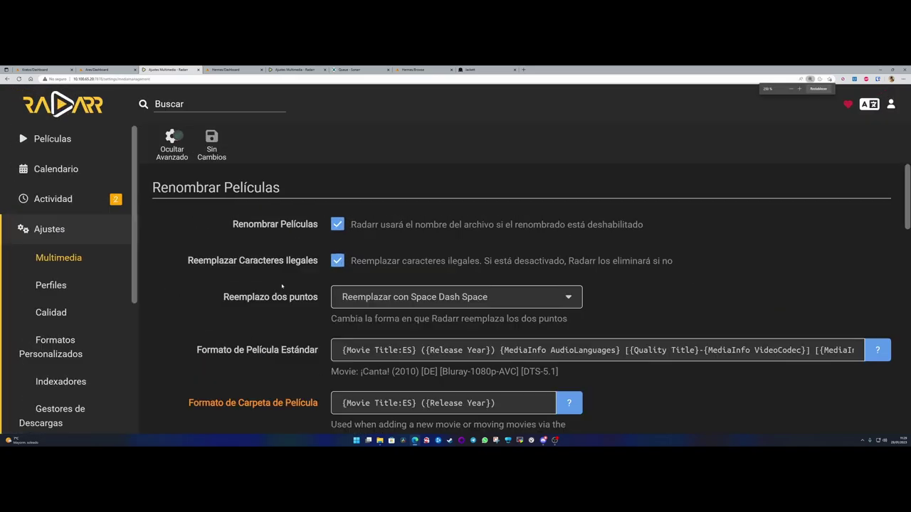
{"action": "double_click", "coordinate": [409, 350]}
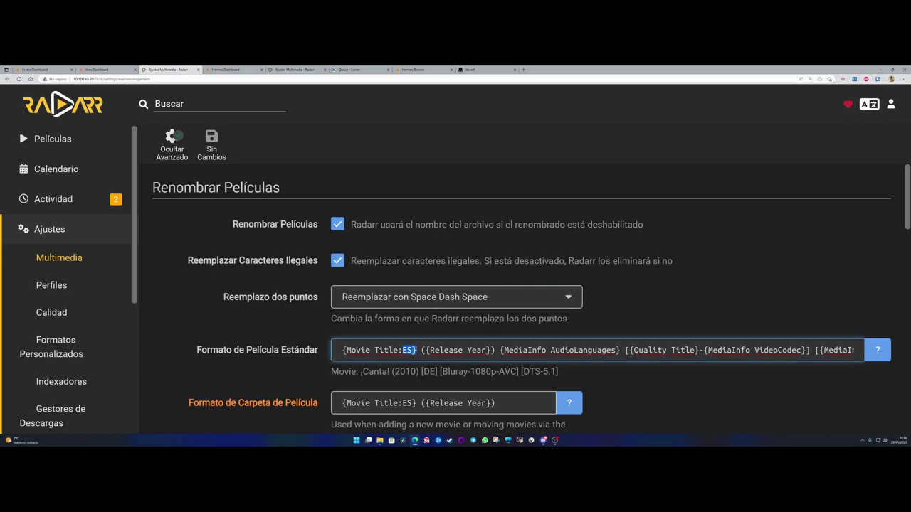
{"action": "left_click", "coordinate": [418, 350]}
- Zoom back out and review the Standard Movie Format and Movie Folder Format fields
{"action": "key", "text": "ctrl+minus"}
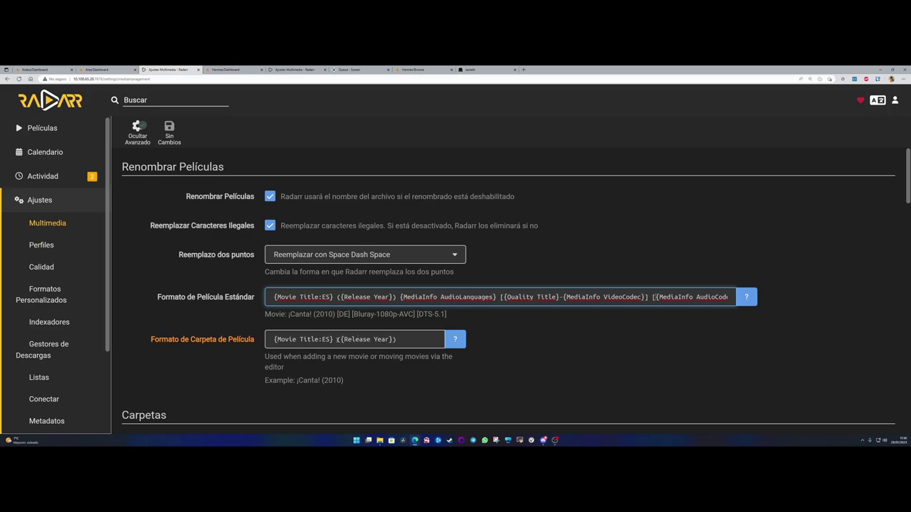
{"action": "left_click_drag", "start_coordinate": [337, 339], "coordinate": [423, 344]}
{"action": "left_click", "coordinate": [404, 339]}
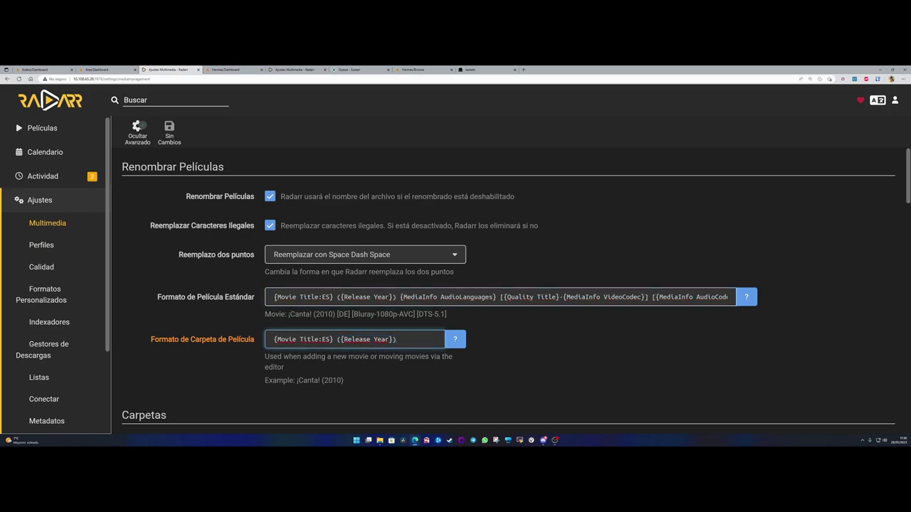
{"action": "left_click_drag", "start_coordinate": [274, 297], "coordinate": [733, 297]}
{"action": "left_click", "coordinate": [551, 309]}
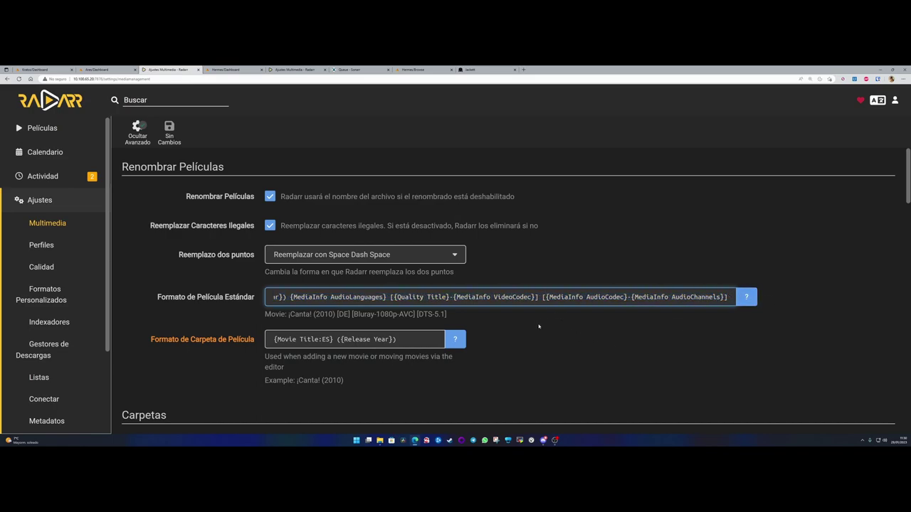
{"action": "left_click_drag", "start_coordinate": [422, 292], "coordinate": [179, 286]}
{"action": "left_click", "coordinate": [317, 272]}
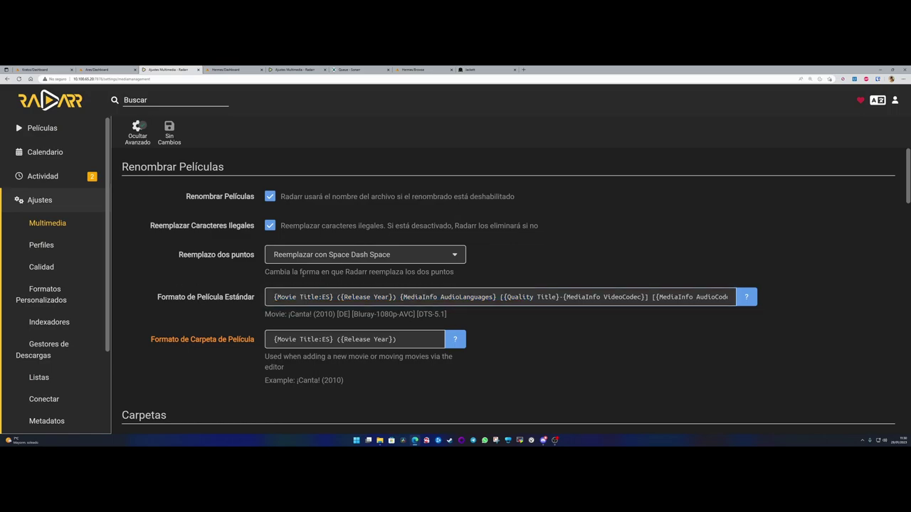
{"action": "left_click_drag", "start_coordinate": [272, 297], "coordinate": [835, 290]}
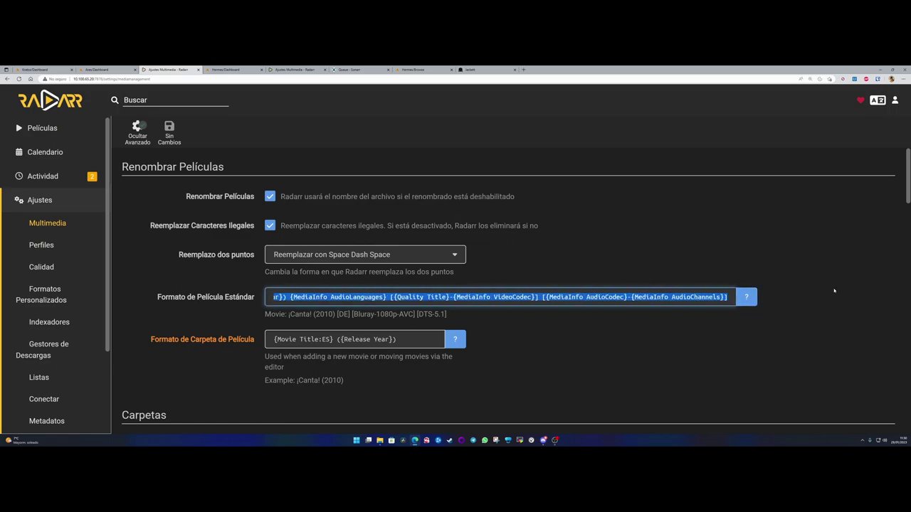
{"action": "left_click_drag", "start_coordinate": [304, 297], "coordinate": [242, 299]}
{"action": "left_click", "coordinate": [330, 297]}
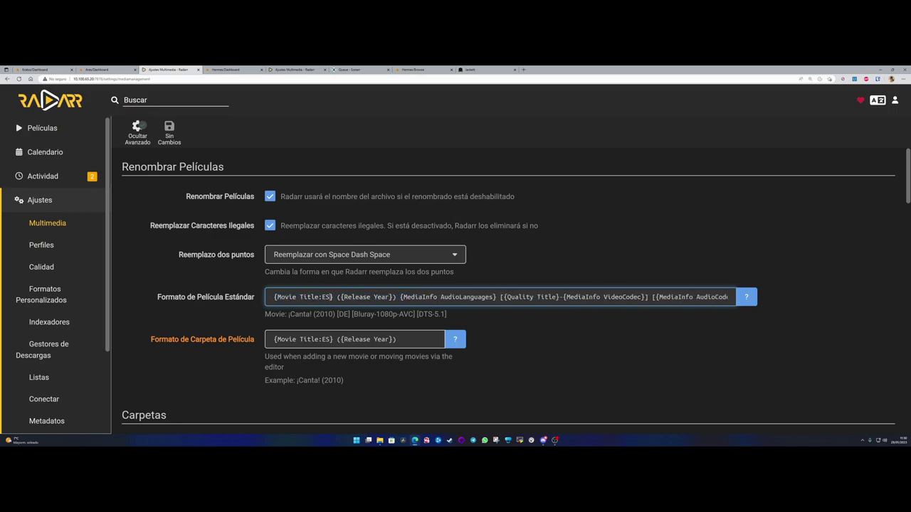
- Close the customised settings tab and bring up Radarr settings with default naming
{"action": "left_click", "coordinate": [198, 69]}
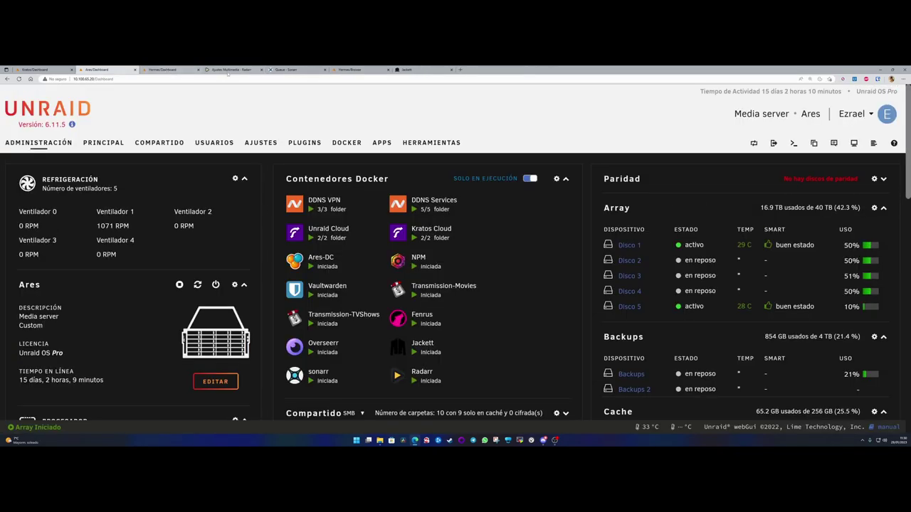
{"action": "left_click", "coordinate": [231, 70]}
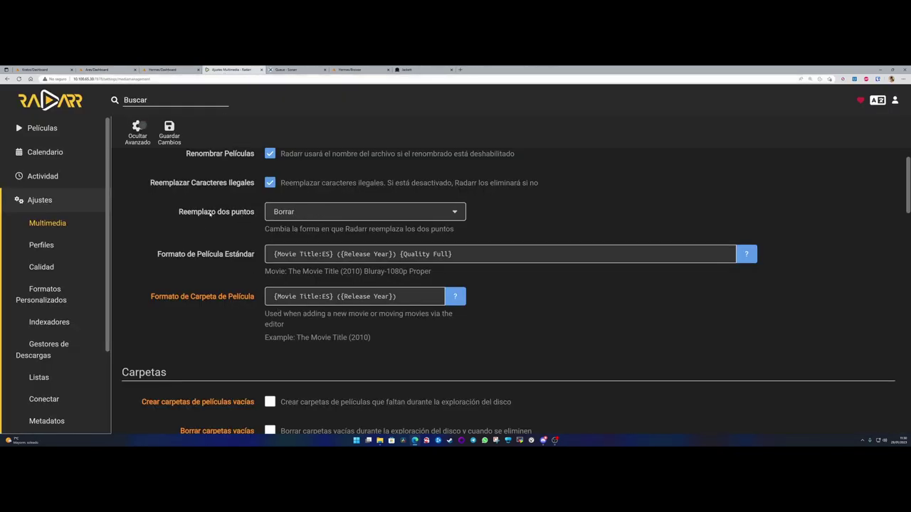
{"action": "scroll", "coordinate": [237, 247], "scroll_direction": "up", "scroll_amount": 1}
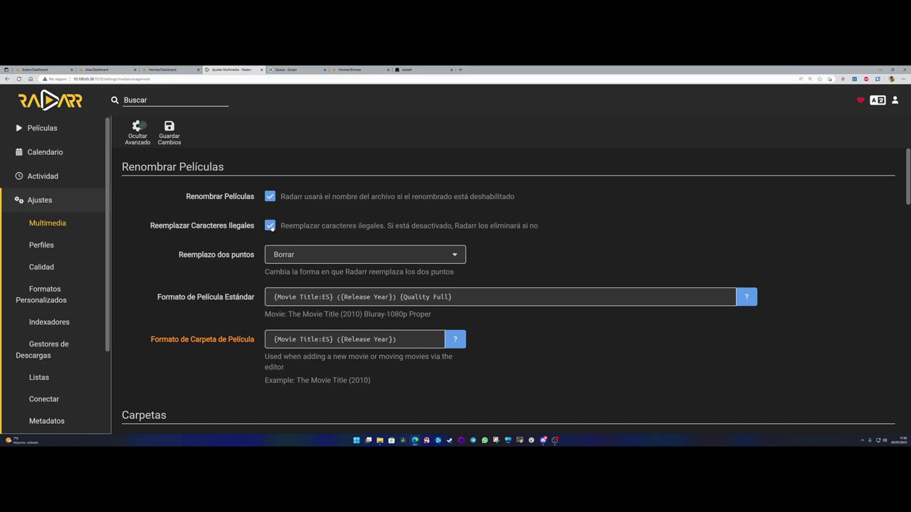
- Toggle illegal character replacement and list the Colon Replacement choices
{"action": "left_click", "coordinate": [271, 226]}
{"action": "left_click_drag", "start_coordinate": [178, 255], "coordinate": [257, 258]}
{"action": "left_click", "coordinate": [257, 258]}
{"action": "left_click", "coordinate": [309, 255]}
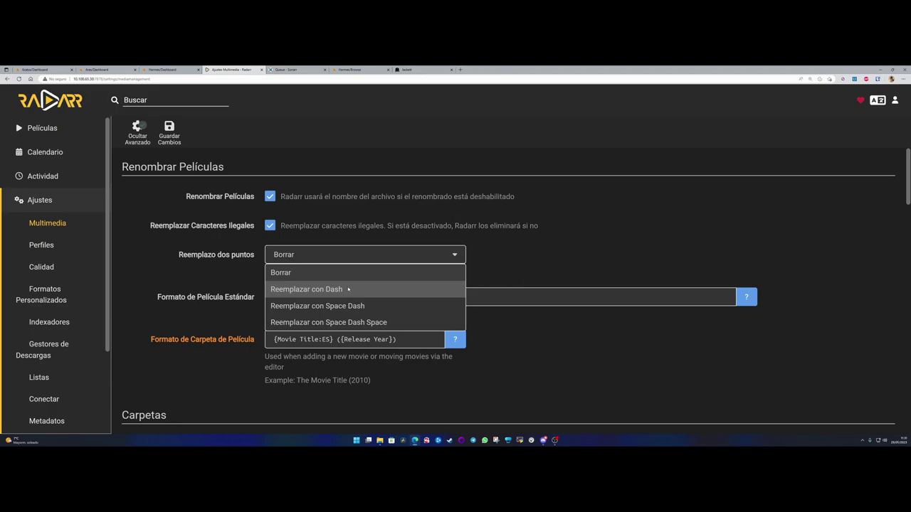
{"action": "left_click", "coordinate": [347, 289]}
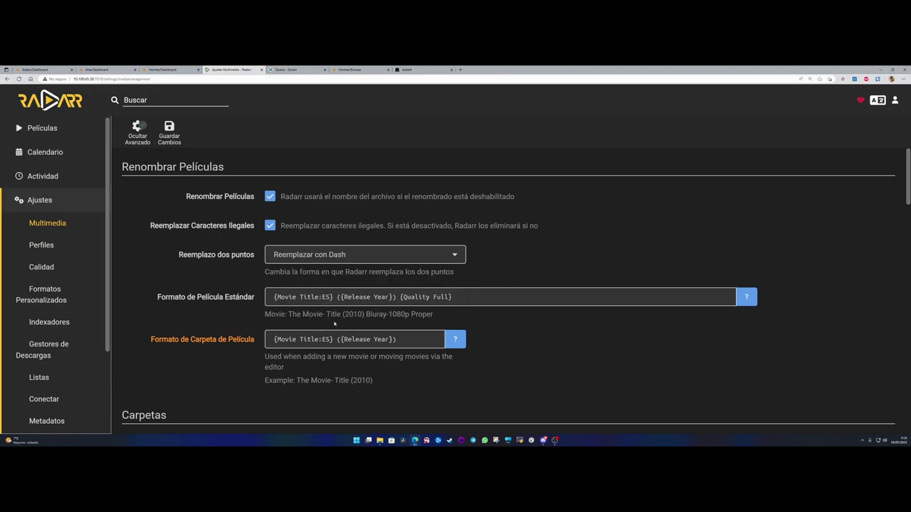
{"action": "double_click", "coordinate": [324, 313]}
{"action": "left_click", "coordinate": [299, 255]}
{"action": "left_click", "coordinate": [285, 305]}
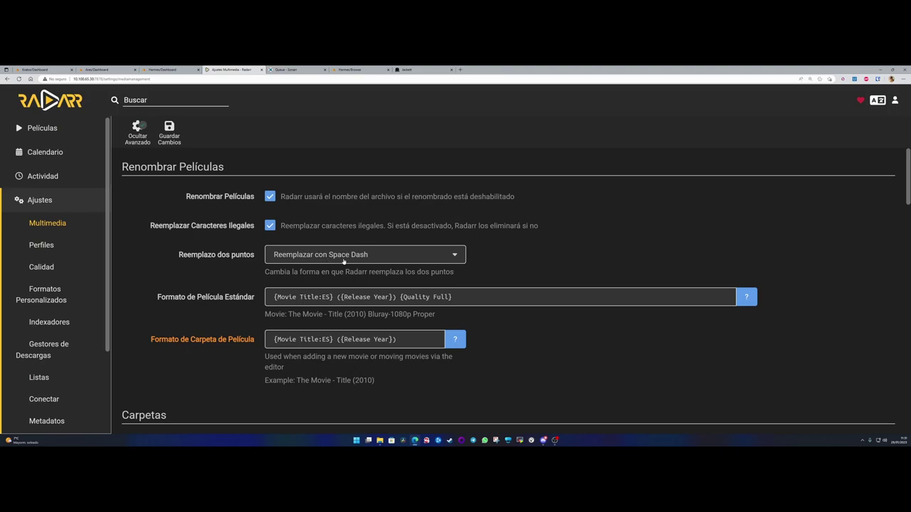
{"action": "double_click", "coordinate": [325, 314]}
{"action": "left_click", "coordinate": [365, 255]}
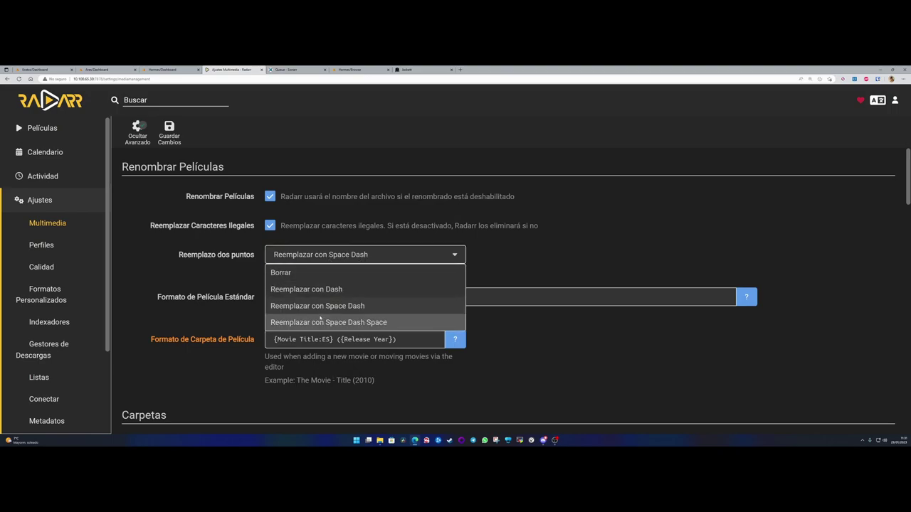
{"action": "left_click", "coordinate": [381, 324]}
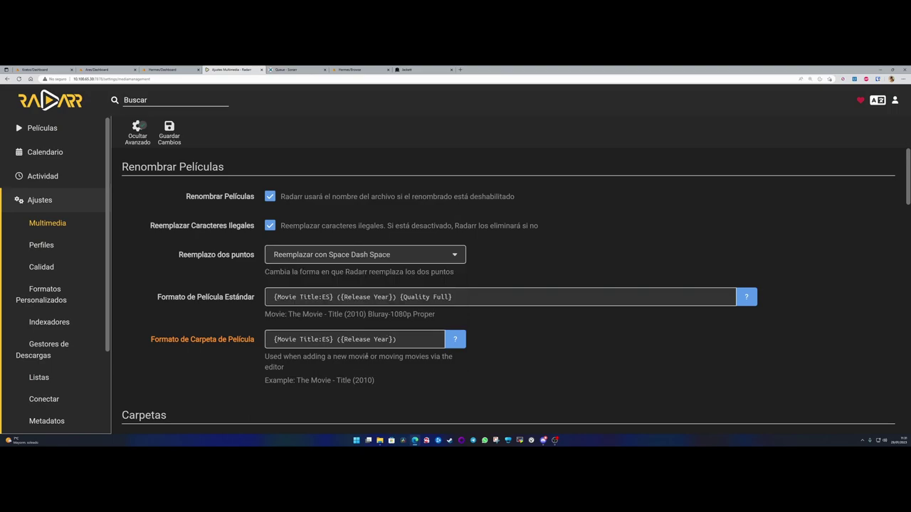
{"action": "left_click", "coordinate": [339, 296]}
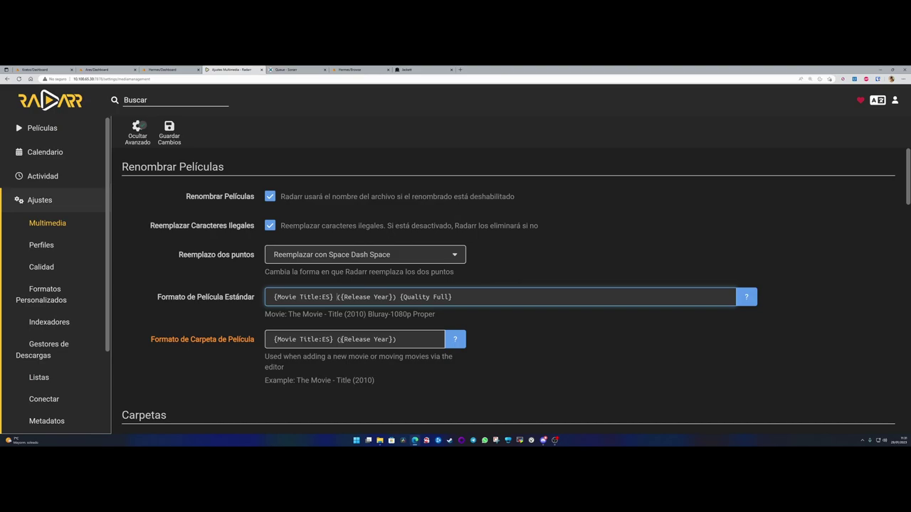
{"action": "double_click", "coordinate": [334, 297]}
{"action": "left_click", "coordinate": [351, 257]}
{"action": "left_click", "coordinate": [294, 271]}
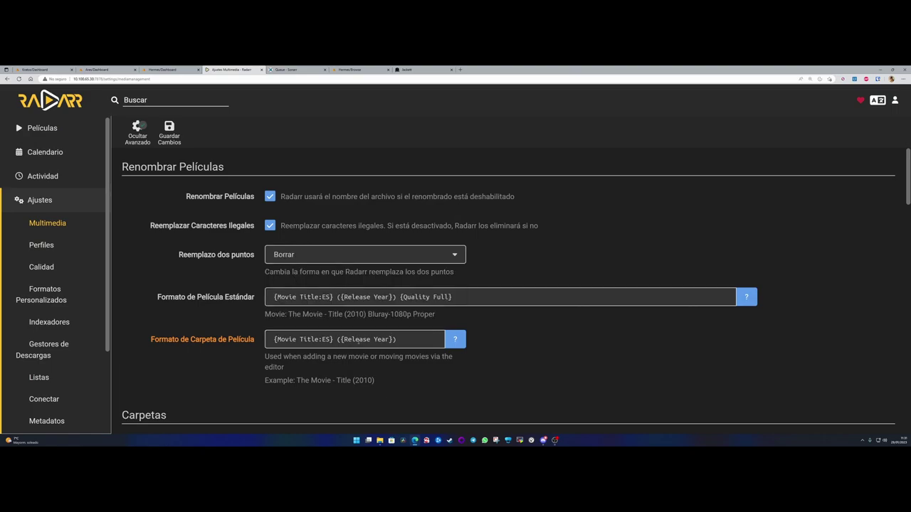
{"action": "left_click_drag", "start_coordinate": [288, 313], "coordinate": [364, 314]}
{"action": "left_click", "coordinate": [363, 313]}
{"action": "left_click", "coordinate": [364, 314]}
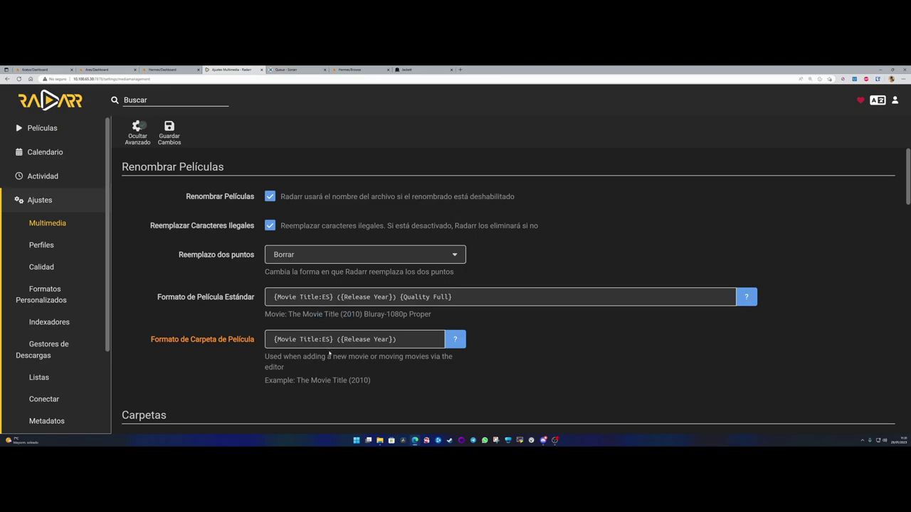
- At the bottom of Media Management, open Añadir Carpeta Raíz's folder browser
{"action": "scroll", "coordinate": [240, 331], "scroll_direction": "down", "scroll_amount": 3}
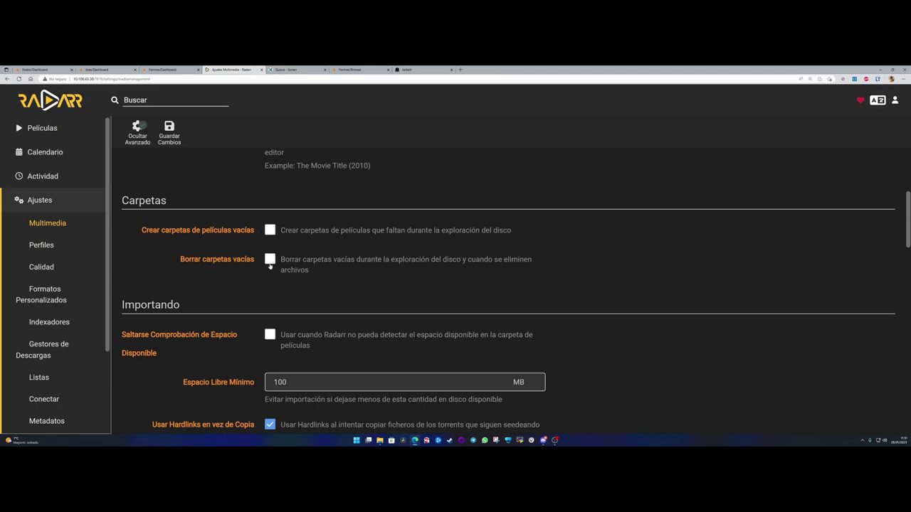
{"action": "scroll", "coordinate": [240, 293], "scroll_direction": "down", "scroll_amount": 1}
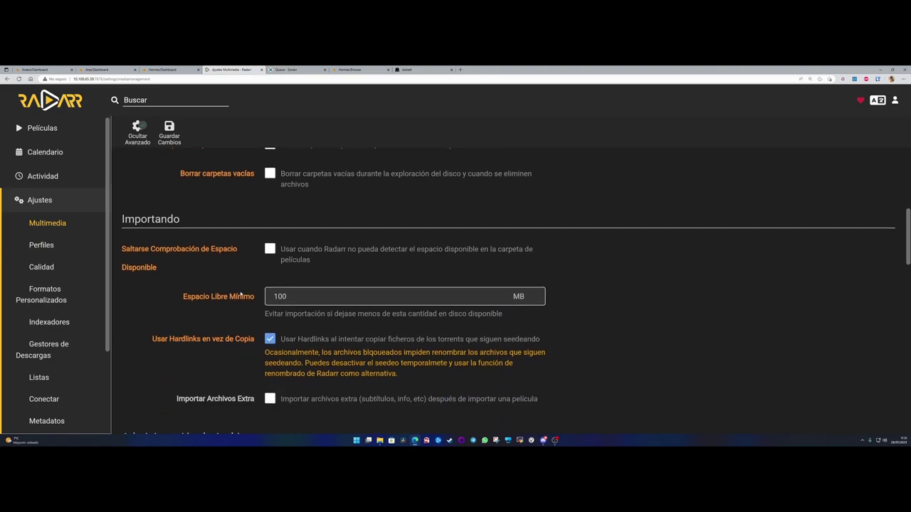
{"action": "scroll", "coordinate": [253, 301], "scroll_direction": "down", "scroll_amount": 1}
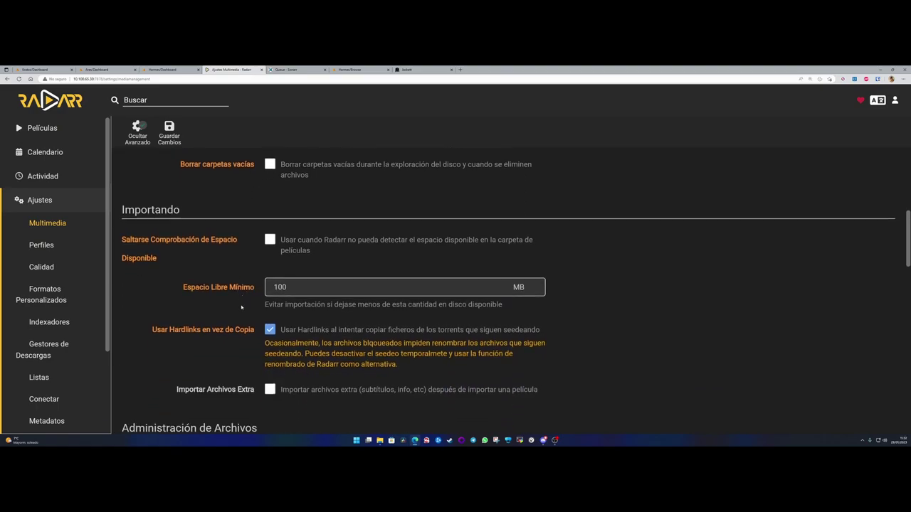
{"action": "scroll", "coordinate": [242, 258], "scroll_direction": "down", "scroll_amount": 4}
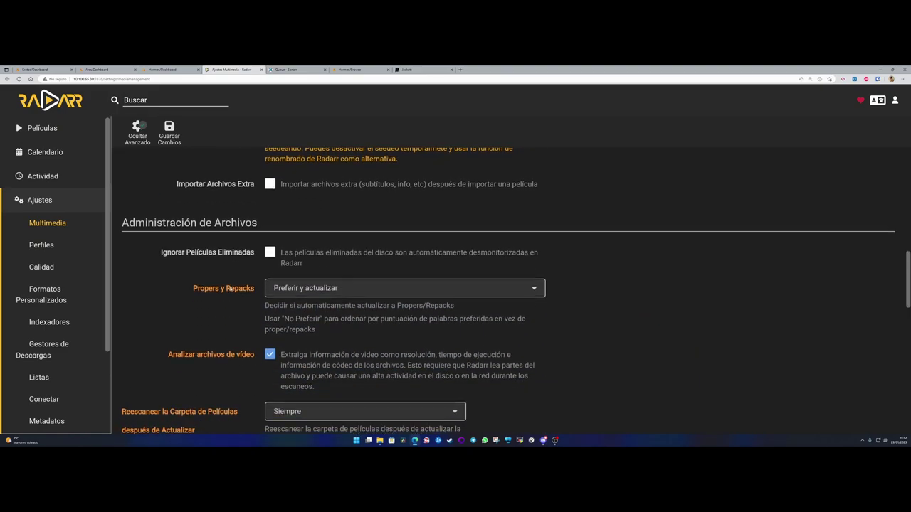
{"action": "scroll", "coordinate": [237, 310], "scroll_direction": "down", "scroll_amount": 6}
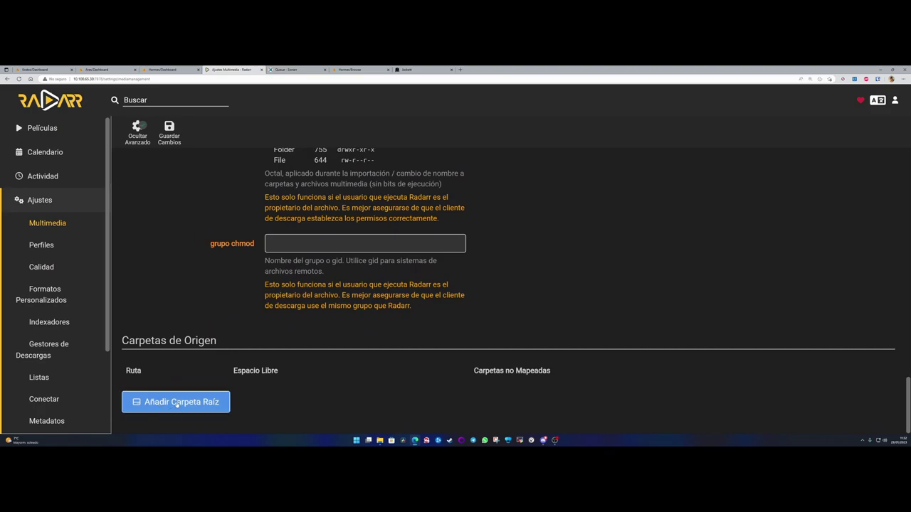
{"action": "left_click", "coordinate": [186, 404]}
{"action": "scroll", "coordinate": [240, 319], "scroll_direction": "down", "scroll_amount": 5}
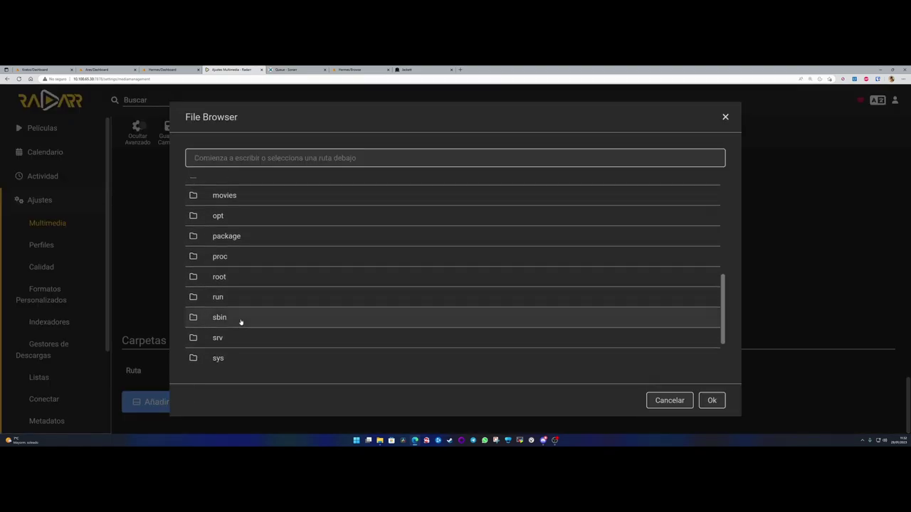
{"action": "scroll", "coordinate": [235, 358], "scroll_direction": "up", "scroll_amount": 4}
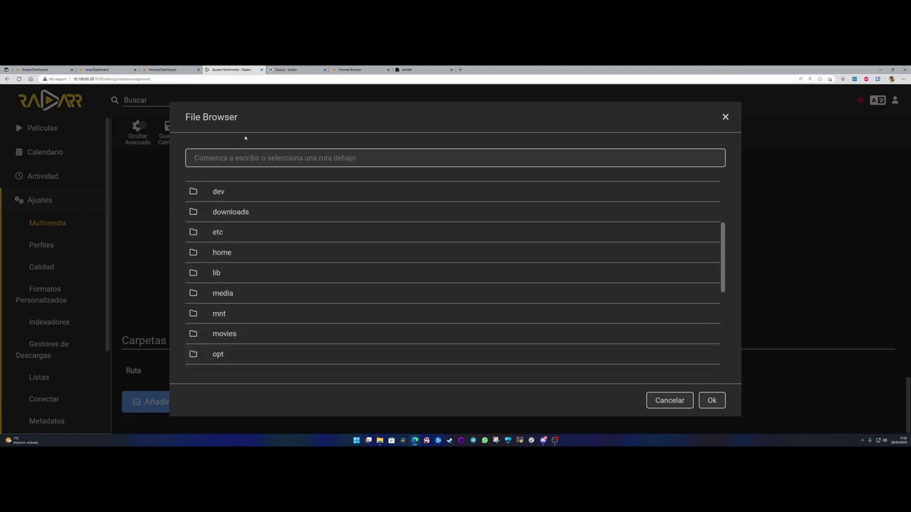
- Confirm in Unraid that the Peliculas container maps /movies to /mnt/user/multimedia/Películas/, then go back to Radarr
{"action": "left_click", "coordinate": [164, 69]}
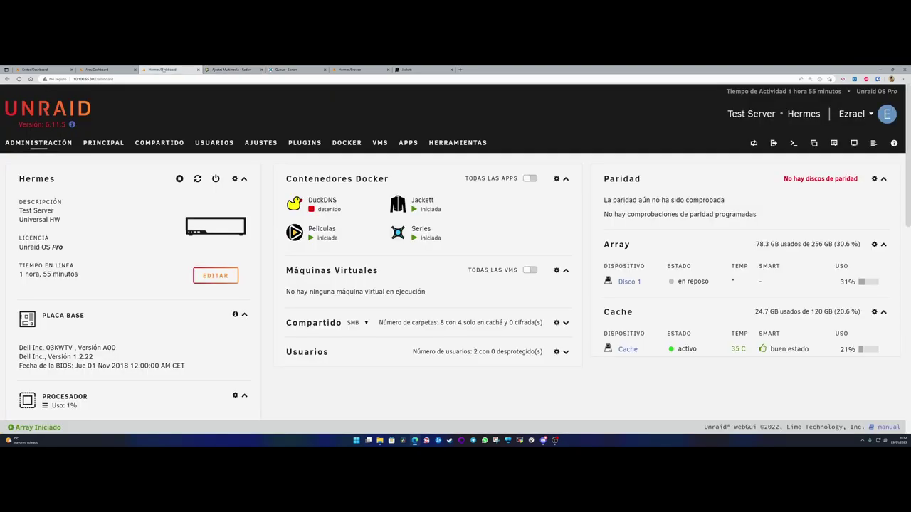
{"action": "left_click", "coordinate": [294, 233]}
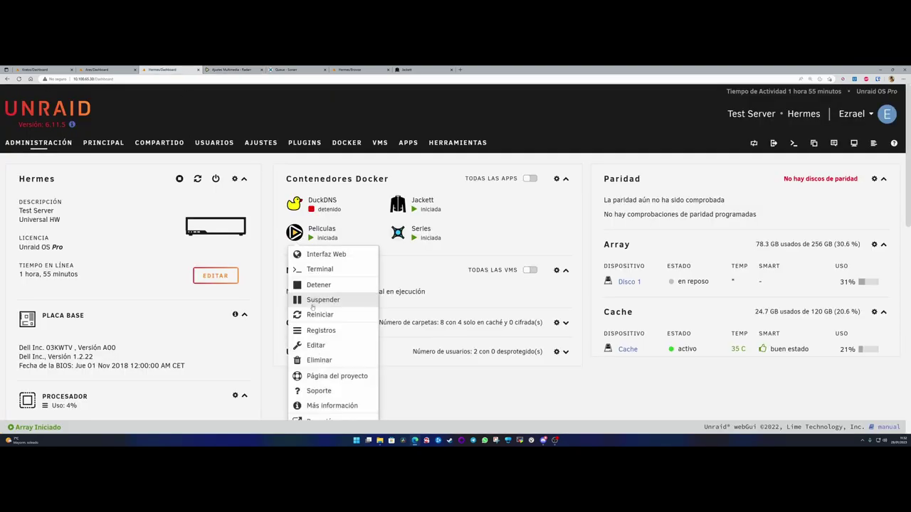
{"action": "left_click", "coordinate": [317, 346]}
{"action": "scroll", "coordinate": [356, 334], "scroll_direction": "down", "scroll_amount": 3}
{"action": "left_click_drag", "start_coordinate": [372, 322], "coordinate": [415, 325]}
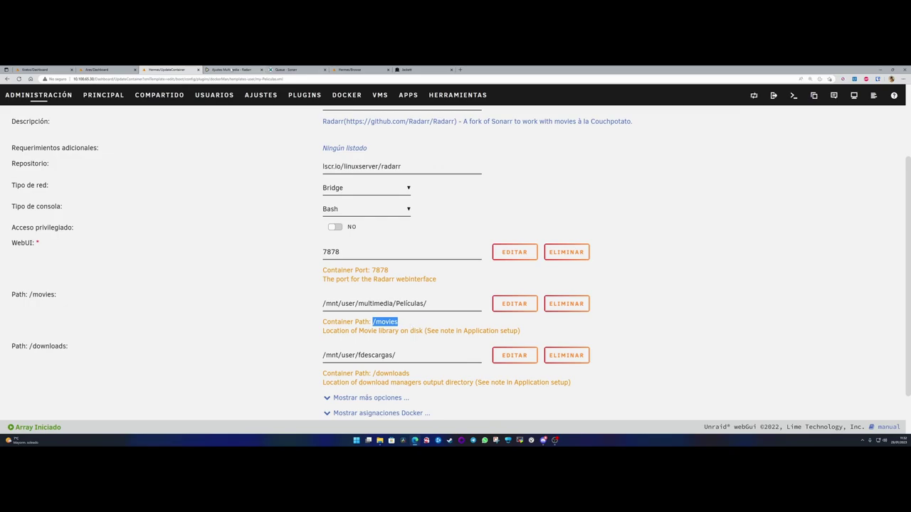
{"action": "left_click", "coordinate": [230, 70]}
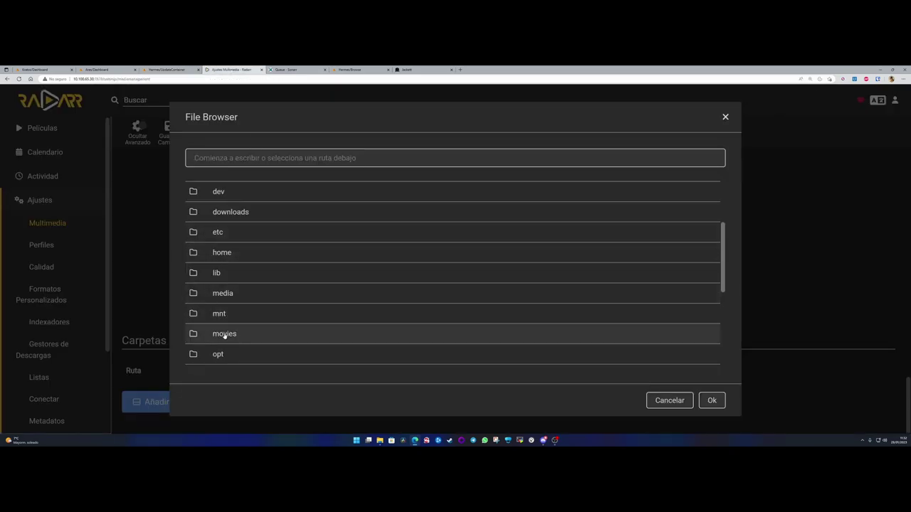
- Pick the movies folder in the File Browser and add /movies as the root folder
{"action": "left_click", "coordinate": [226, 334]}
{"action": "left_click", "coordinate": [710, 401]}
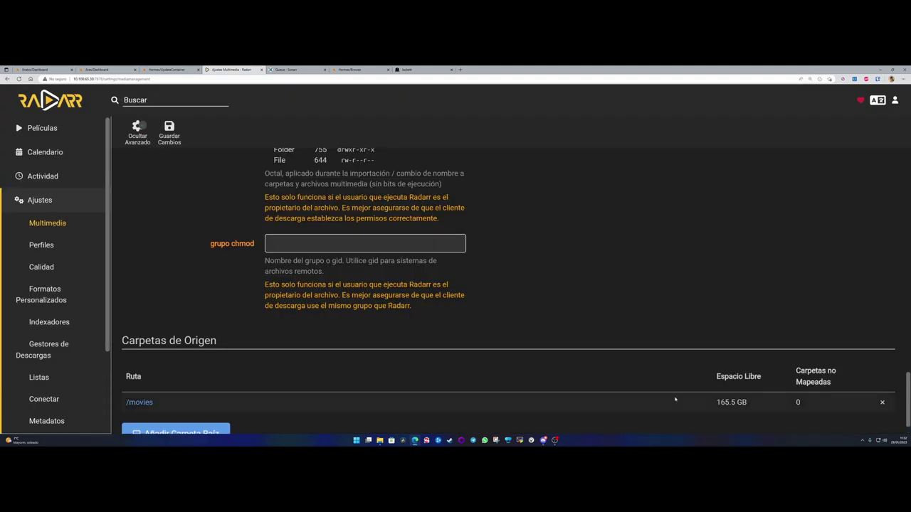
{"action": "scroll", "coordinate": [171, 380], "scroll_direction": "down", "scroll_amount": 1}
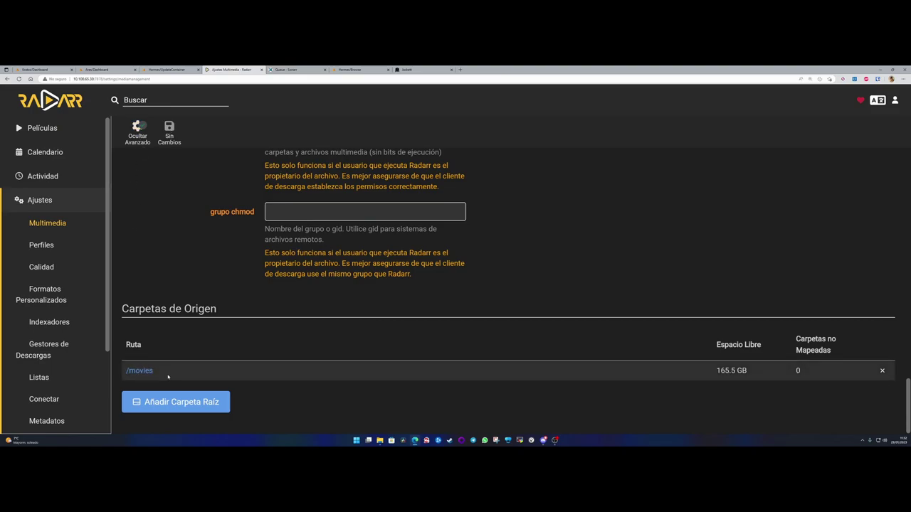
- Delete the SD, HD-720p and HD-720p/1080p quality profiles
{"action": "left_click", "coordinate": [40, 245]}
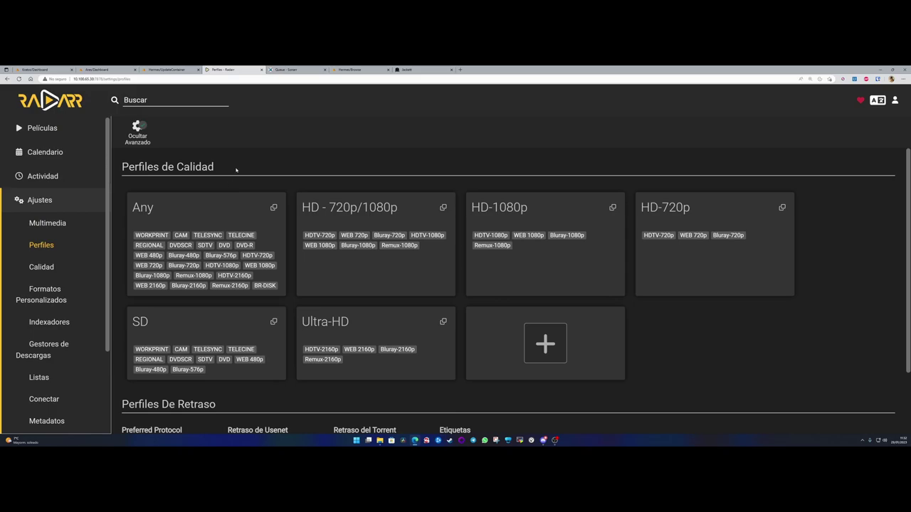
{"action": "scroll", "coordinate": [238, 168], "scroll_direction": "down", "scroll_amount": 1}
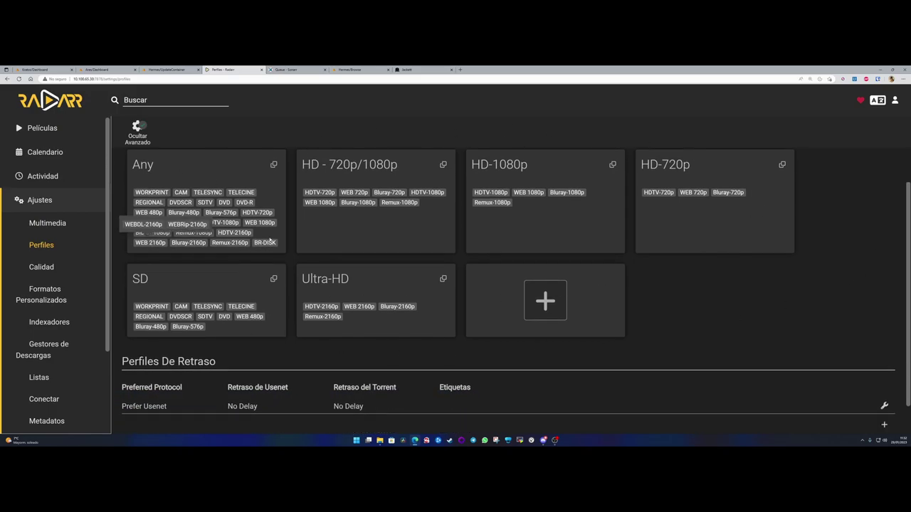
{"action": "scroll", "coordinate": [216, 216], "scroll_direction": "up", "scroll_amount": 1}
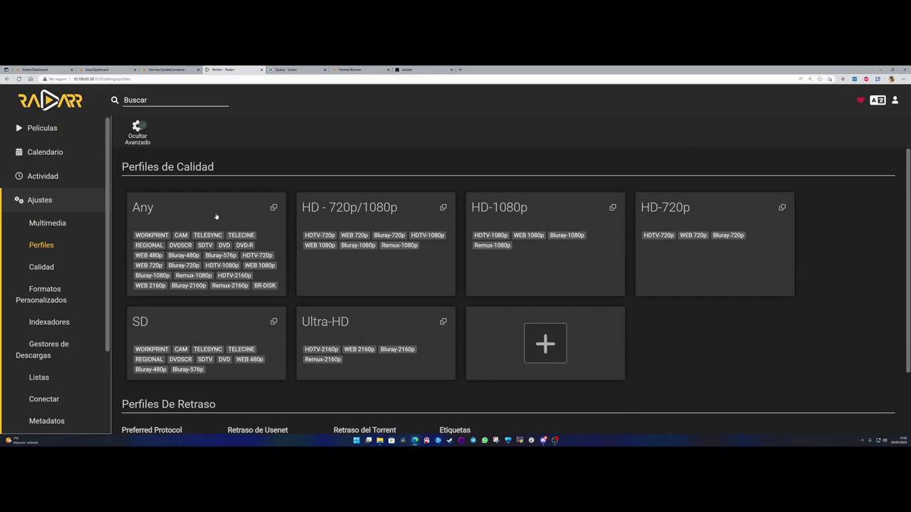
{"action": "left_click", "coordinate": [219, 334]}
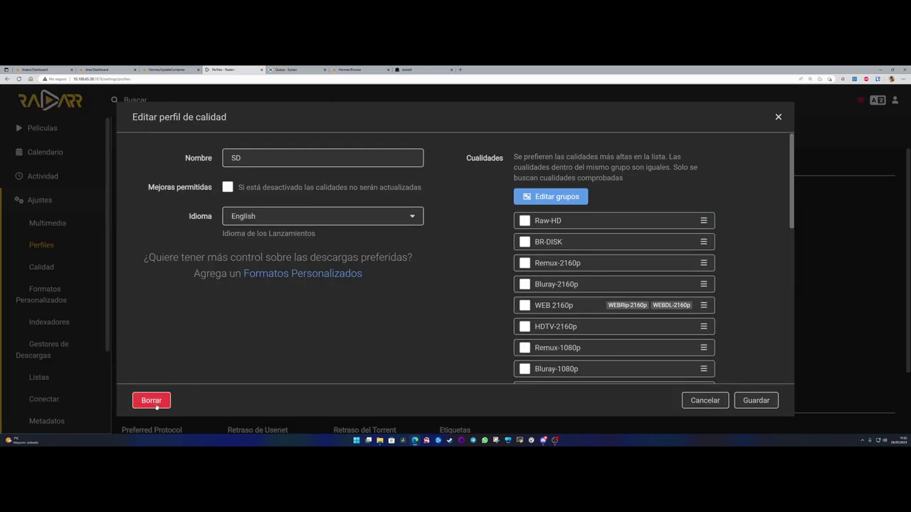
{"action": "left_click", "coordinate": [153, 401]}
{"action": "left_click", "coordinate": [604, 298]}
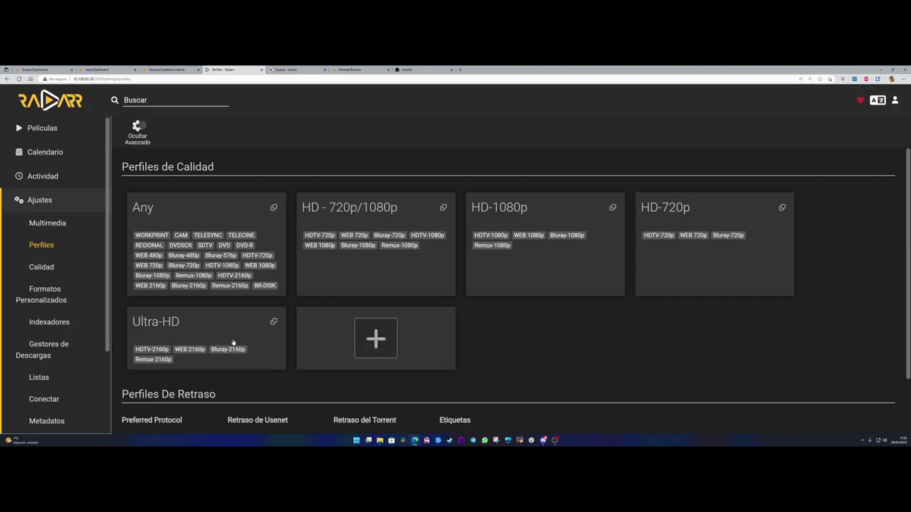
{"action": "left_click", "coordinate": [715, 211]}
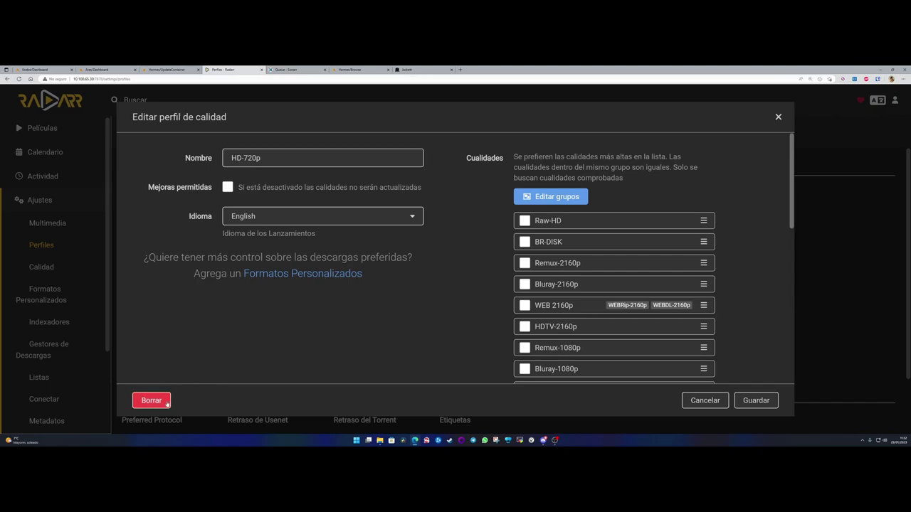
{"action": "left_click", "coordinate": [152, 401]}
{"action": "left_click", "coordinate": [610, 298]}
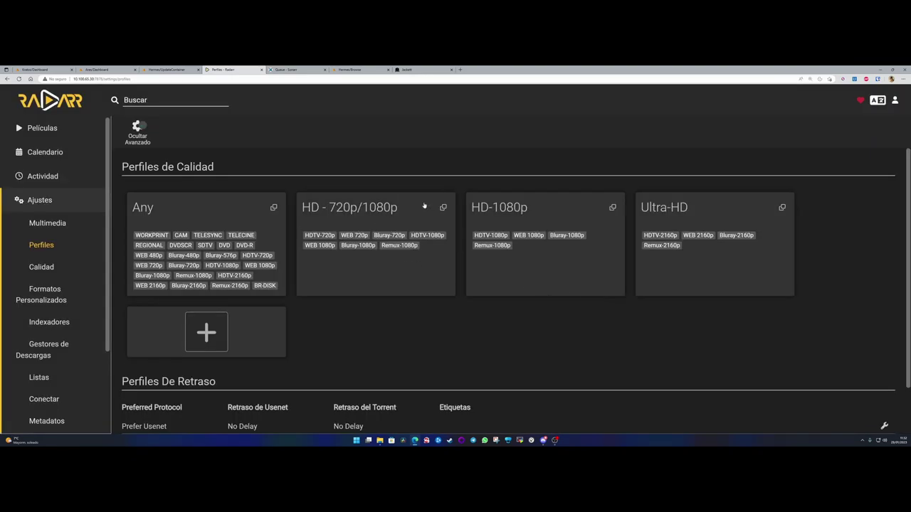
{"action": "left_click", "coordinate": [424, 207]}
{"action": "left_click", "coordinate": [152, 401]}
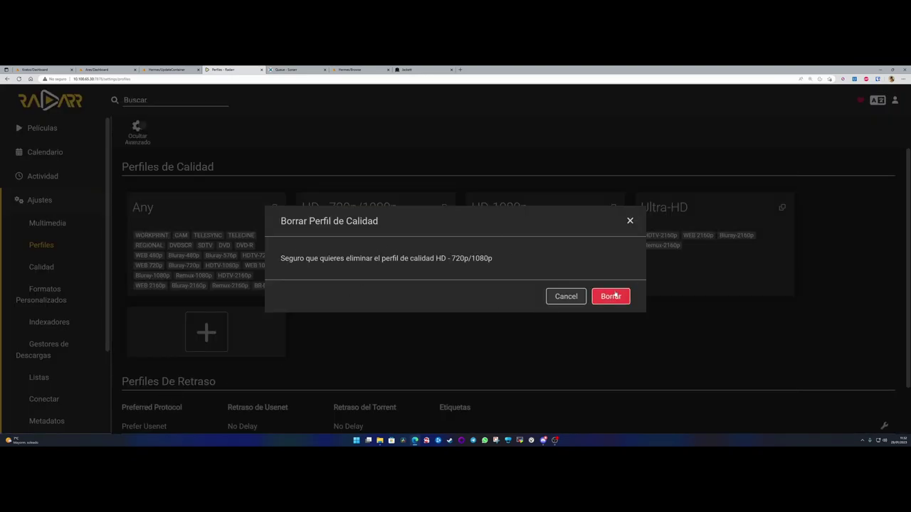
{"action": "left_click", "coordinate": [613, 296]}
- Let the Any profile upgrade until HDTV-1080p and set its language to Spanish
{"action": "left_click", "coordinate": [193, 218]}
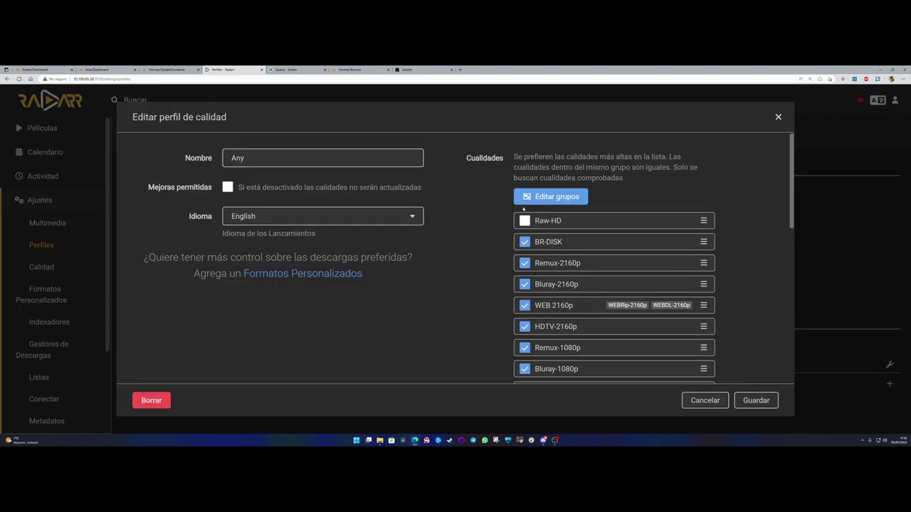
{"action": "left_click", "coordinate": [228, 187]}
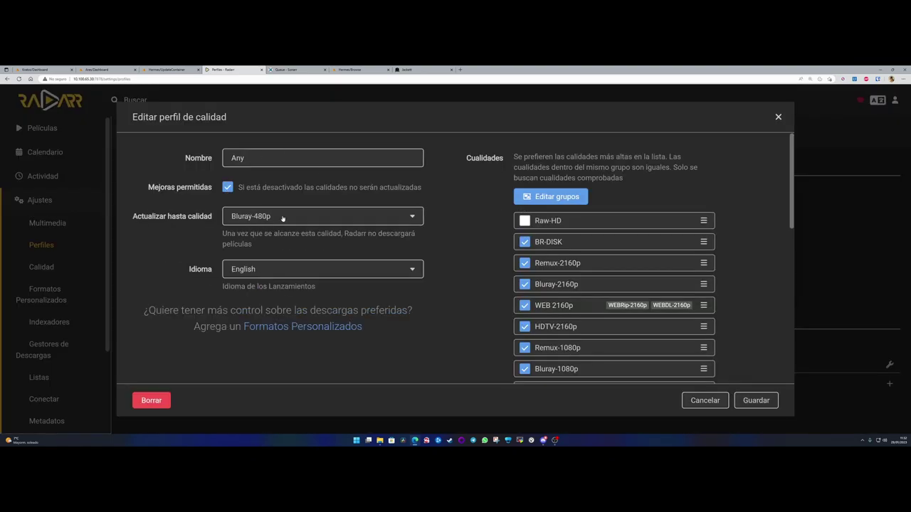
{"action": "left_click", "coordinate": [281, 217]}
{"action": "scroll", "coordinate": [280, 273], "scroll_direction": "down", "scroll_amount": 6}
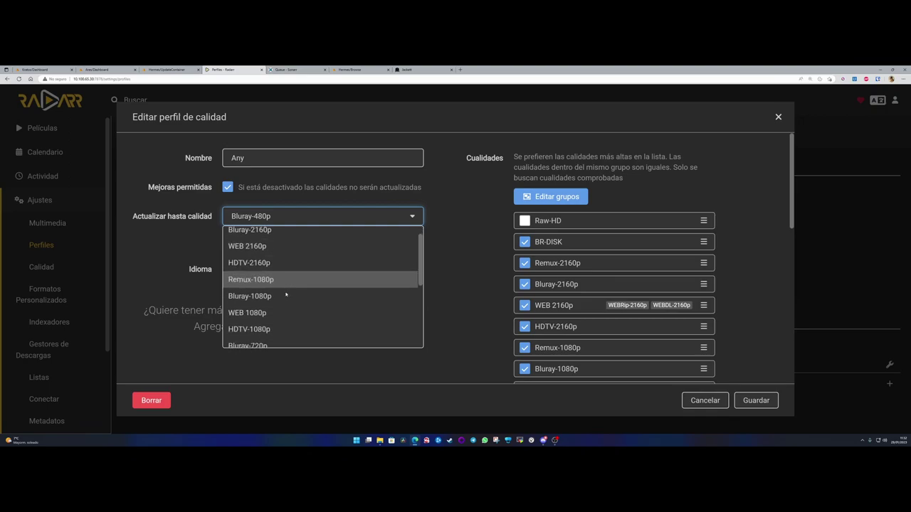
{"action": "scroll", "coordinate": [289, 321], "scroll_direction": "down", "scroll_amount": 2}
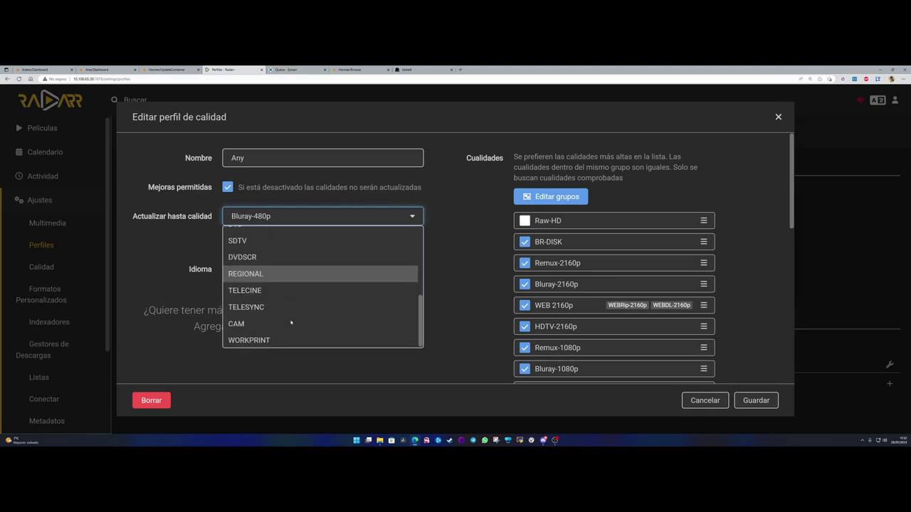
{"action": "scroll", "coordinate": [285, 322], "scroll_direction": "up", "scroll_amount": 5}
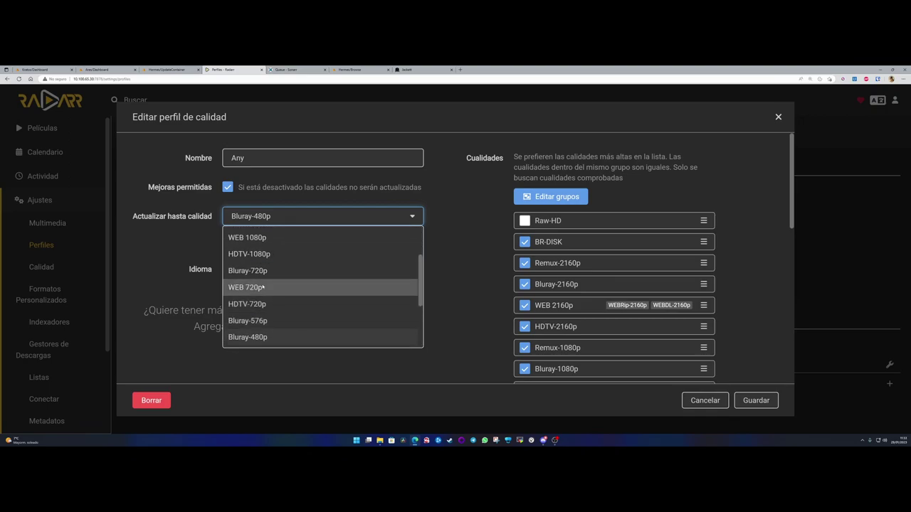
{"action": "left_click", "coordinate": [256, 254]}
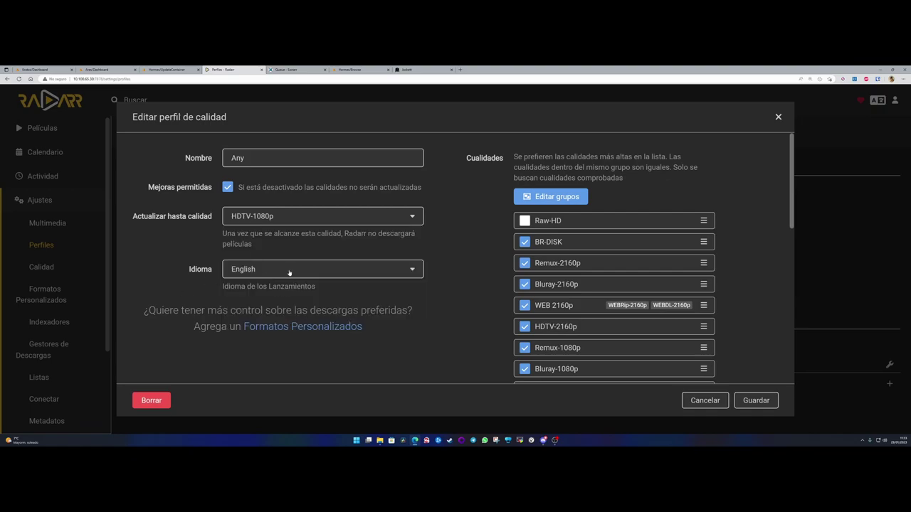
{"action": "left_click", "coordinate": [275, 271]}
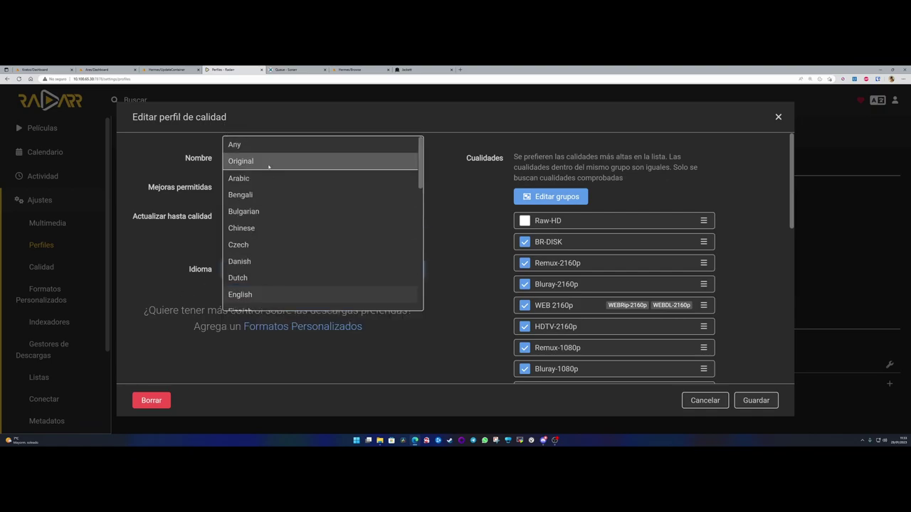
{"action": "scroll", "coordinate": [283, 282], "scroll_direction": "down", "scroll_amount": 5}
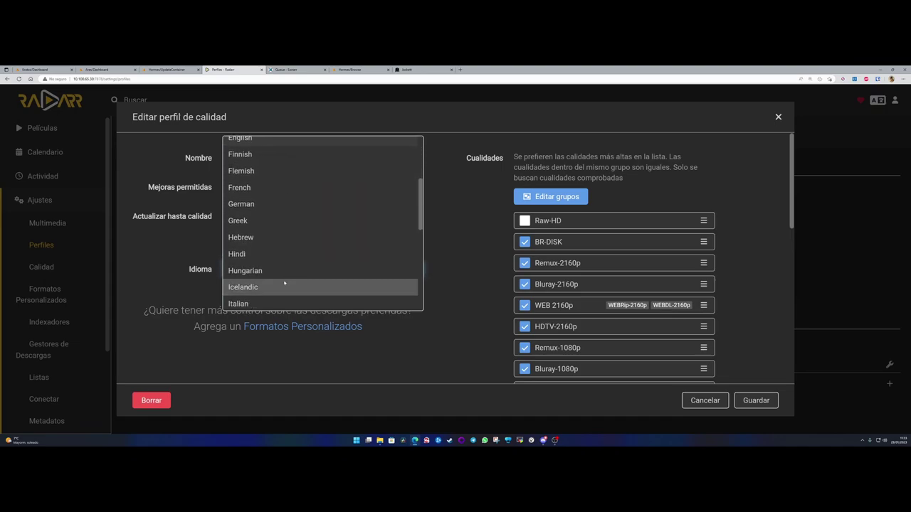
{"action": "scroll", "coordinate": [283, 283], "scroll_direction": "down", "scroll_amount": 5}
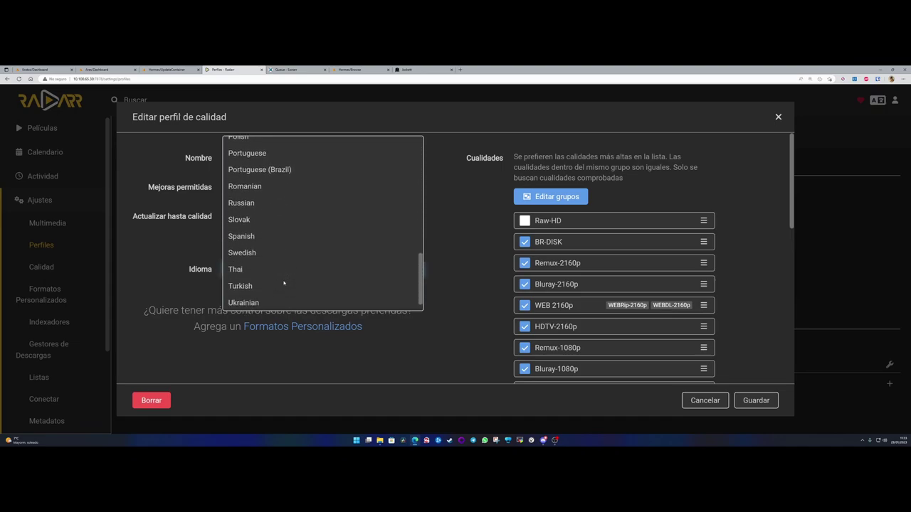
{"action": "left_click", "coordinate": [242, 232]}
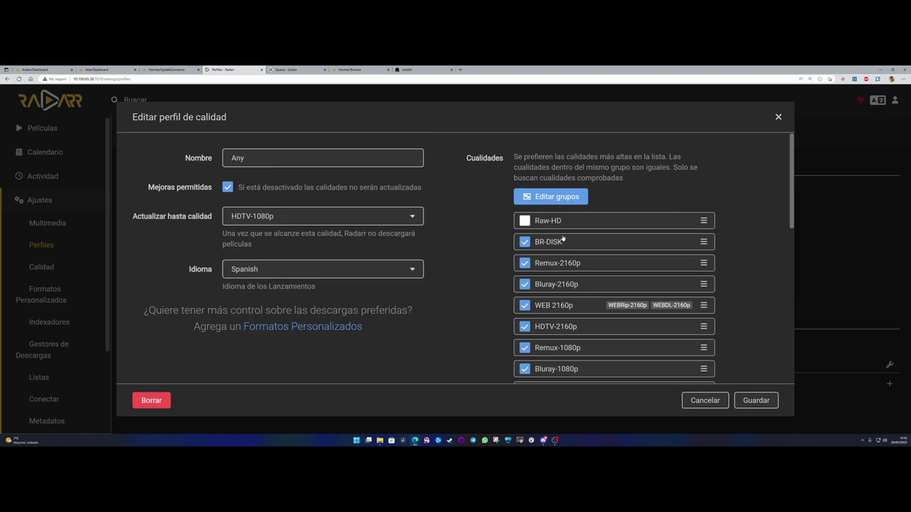
- Untick BR-DISK, Remux-2160p, Bluray-2160p, WEB 2160p and HDTV-2160p in the Any profile
{"action": "scroll", "coordinate": [563, 238], "scroll_direction": "down", "scroll_amount": 2}
{"action": "left_click", "coordinate": [524, 167]}
{"action": "left_click", "coordinate": [524, 187]}
{"action": "left_click", "coordinate": [525, 209]}
{"action": "left_click", "coordinate": [525, 231]}
{"action": "left_click", "coordinate": [525, 252]}
- Untick REGIONAL, TELECINE, TELESYNC, CAM, WORKPRINT and DVDSCR, then save the Any profile
{"action": "scroll", "coordinate": [588, 284], "scroll_direction": "down", "scroll_amount": 1}
{"action": "scroll", "coordinate": [583, 277], "scroll_direction": "down", "scroll_amount": 2}
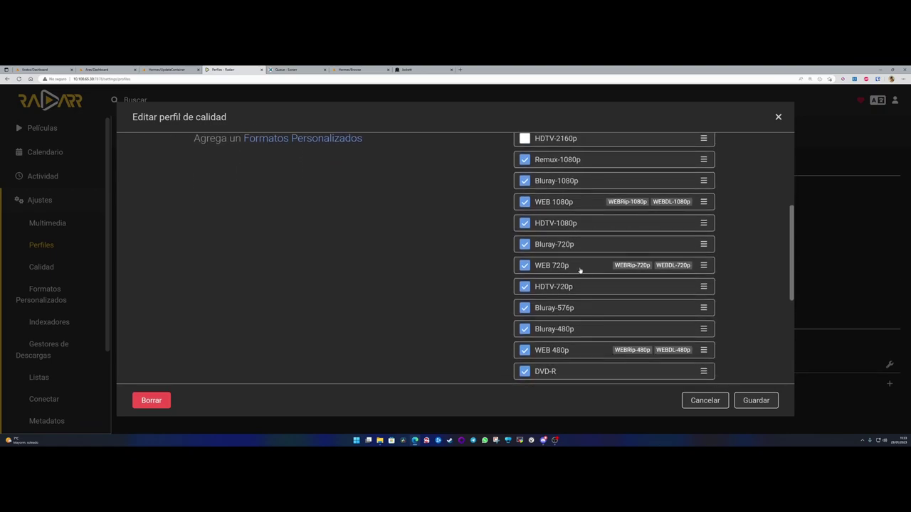
{"action": "scroll", "coordinate": [526, 256], "scroll_direction": "down", "scroll_amount": 3}
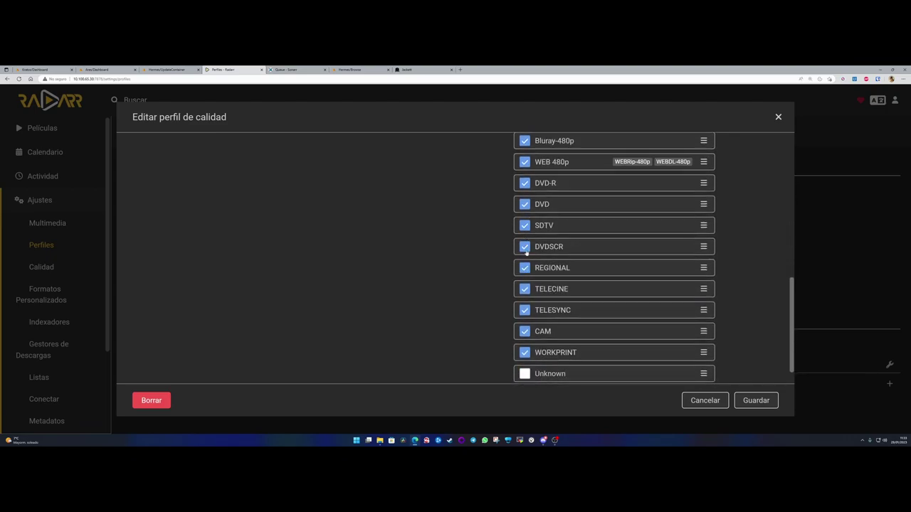
{"action": "left_click", "coordinate": [525, 268]}
{"action": "left_click", "coordinate": [524, 289]}
{"action": "left_click", "coordinate": [525, 311]}
{"action": "left_click", "coordinate": [525, 332]}
{"action": "left_click", "coordinate": [525, 352]}
{"action": "scroll", "coordinate": [555, 334], "scroll_direction": "down", "scroll_amount": 1}
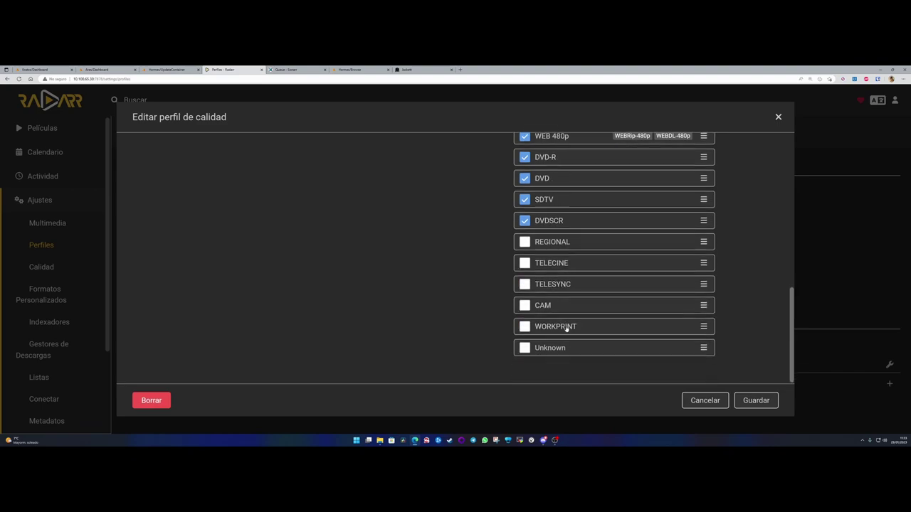
{"action": "scroll", "coordinate": [567, 337], "scroll_direction": "up", "scroll_amount": 4}
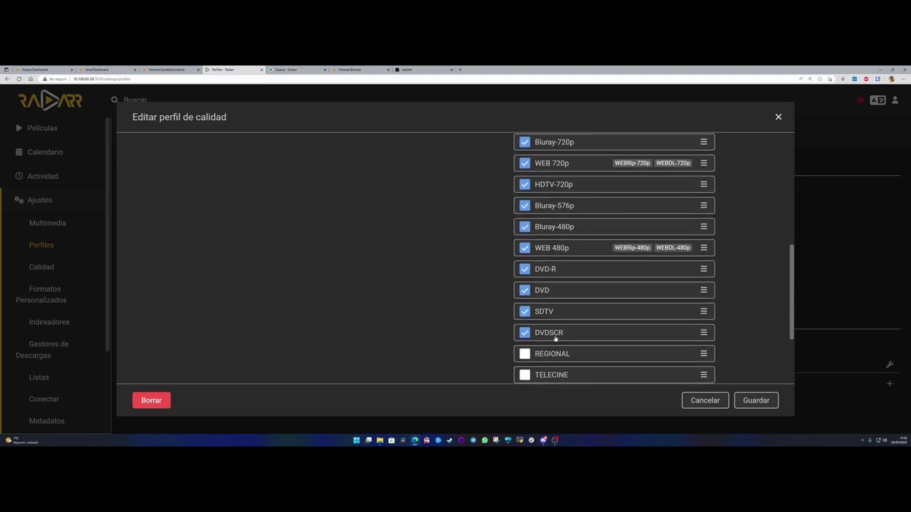
{"action": "left_click", "coordinate": [525, 333]}
{"action": "scroll", "coordinate": [559, 311], "scroll_direction": "up", "scroll_amount": 3}
{"action": "scroll", "coordinate": [559, 310], "scroll_direction": "up", "scroll_amount": 3}
{"action": "scroll", "coordinate": [548, 311], "scroll_direction": "down", "scroll_amount": 10}
{"action": "left_click", "coordinate": [753, 400]}
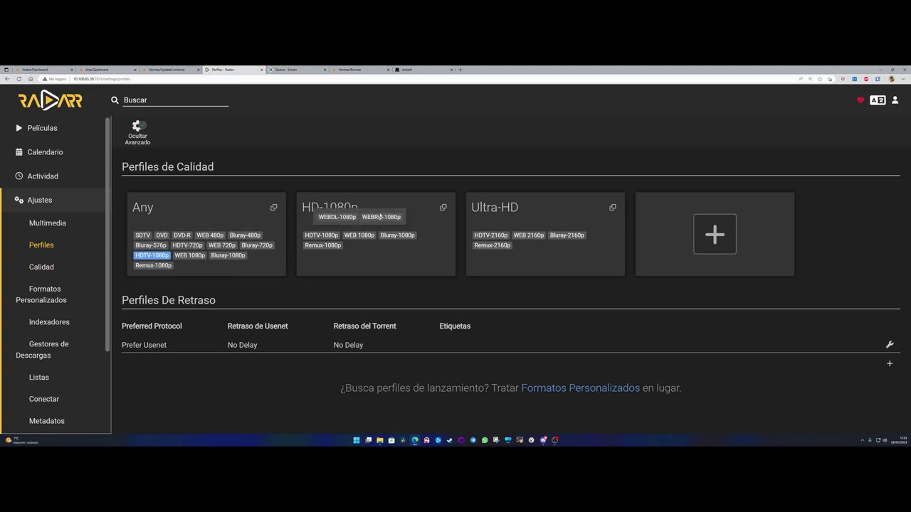
- Rename the HD-1080p profile to 1080p and allow upgrades until HDTV-1080p
{"action": "left_click", "coordinate": [378, 207]}
{"action": "triple_click", "coordinate": [278, 158]}
{"action": "type", "text": "1080p"}
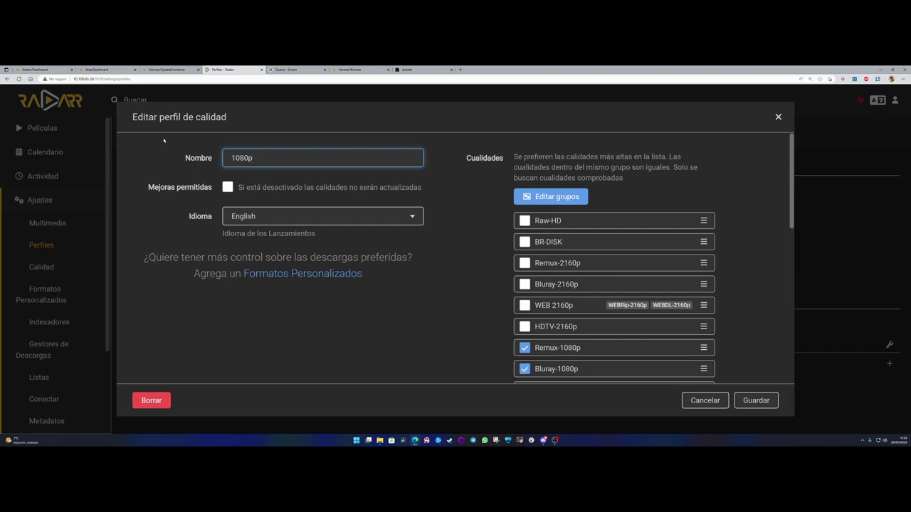
{"action": "left_click", "coordinate": [234, 186]}
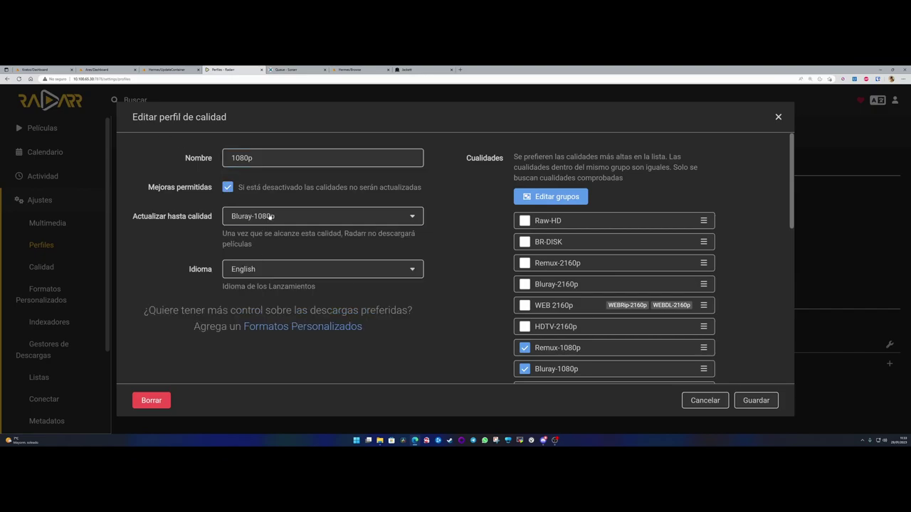
{"action": "left_click", "coordinate": [271, 216]}
{"action": "left_click", "coordinate": [249, 284]}
- Set the 1080p profile language to Spanish and save it
{"action": "left_click", "coordinate": [261, 270]}
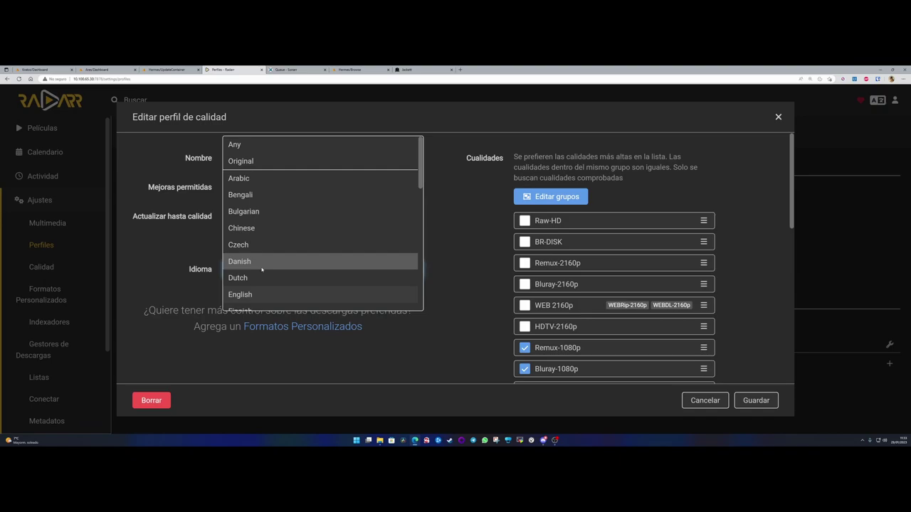
{"action": "scroll", "coordinate": [262, 269], "scroll_direction": "down", "scroll_amount": 6}
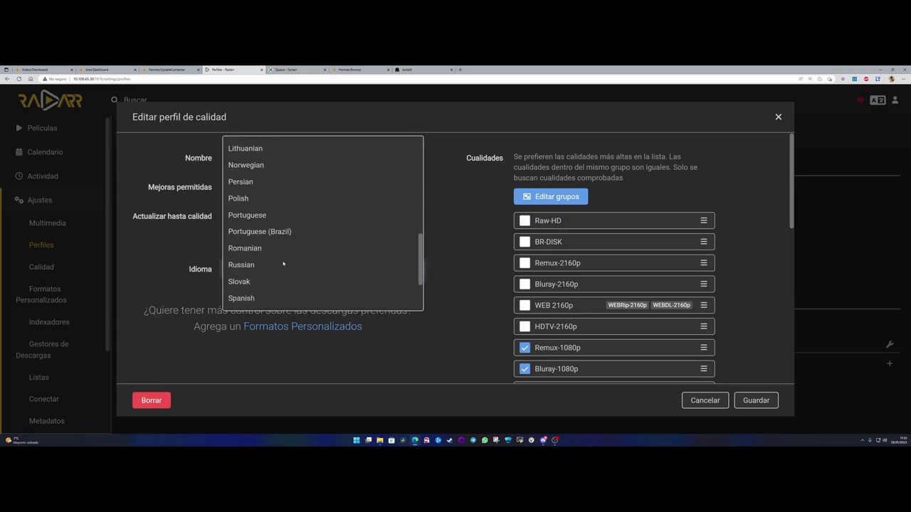
{"action": "left_click", "coordinate": [262, 259]}
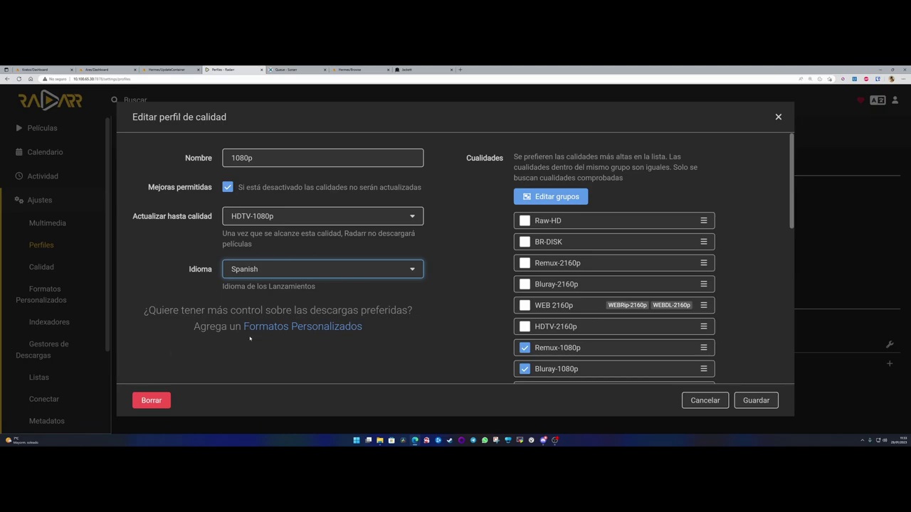
{"action": "left_click", "coordinate": [291, 362]}
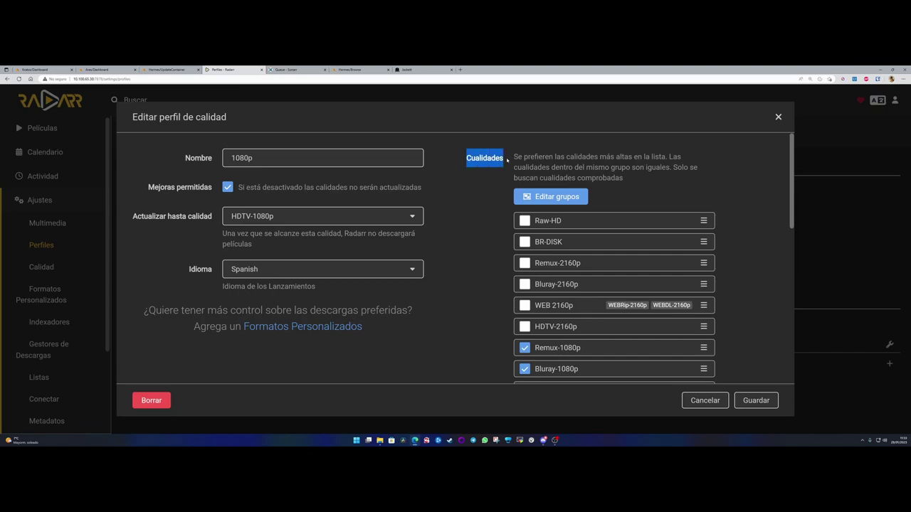
{"action": "scroll", "coordinate": [573, 250], "scroll_direction": "down", "scroll_amount": 2}
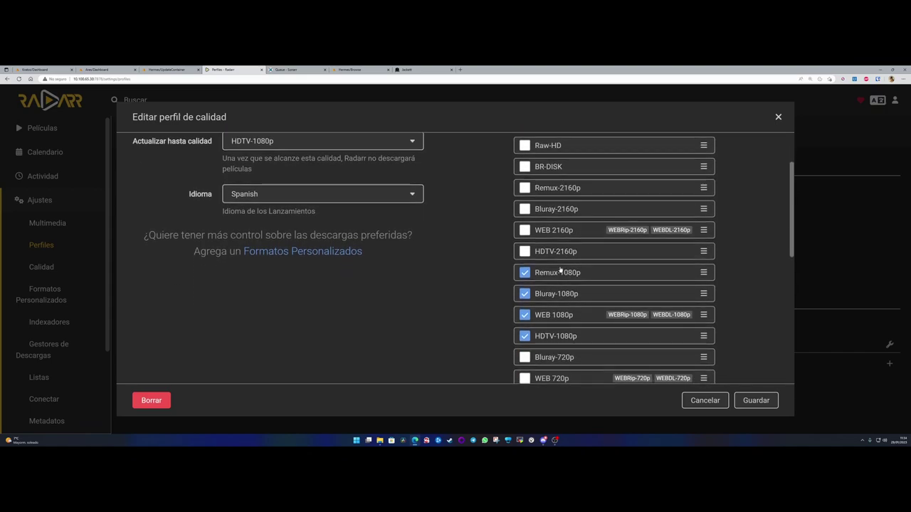
{"action": "scroll", "coordinate": [554, 240], "scroll_direction": "down", "scroll_amount": 2}
{"action": "scroll", "coordinate": [588, 349], "scroll_direction": "down", "scroll_amount": 7}
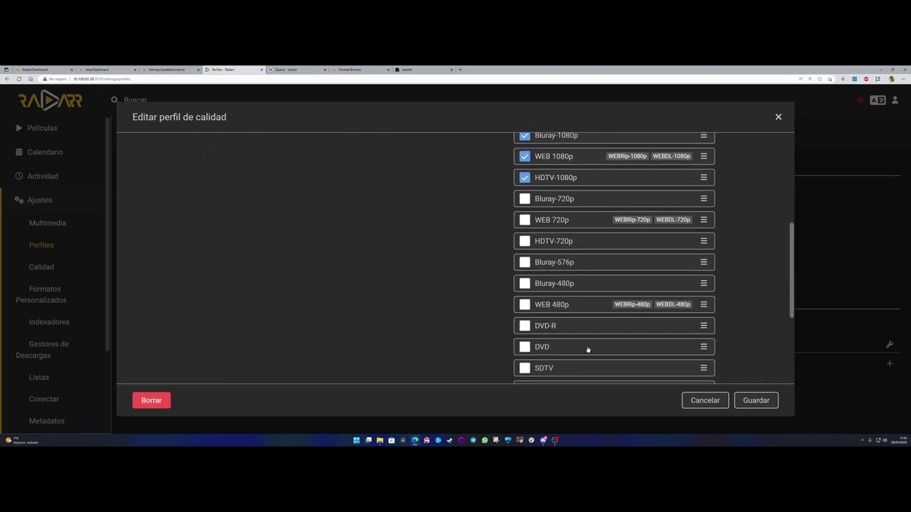
{"action": "scroll", "coordinate": [403, 318], "scroll_direction": "up", "scroll_amount": 10}
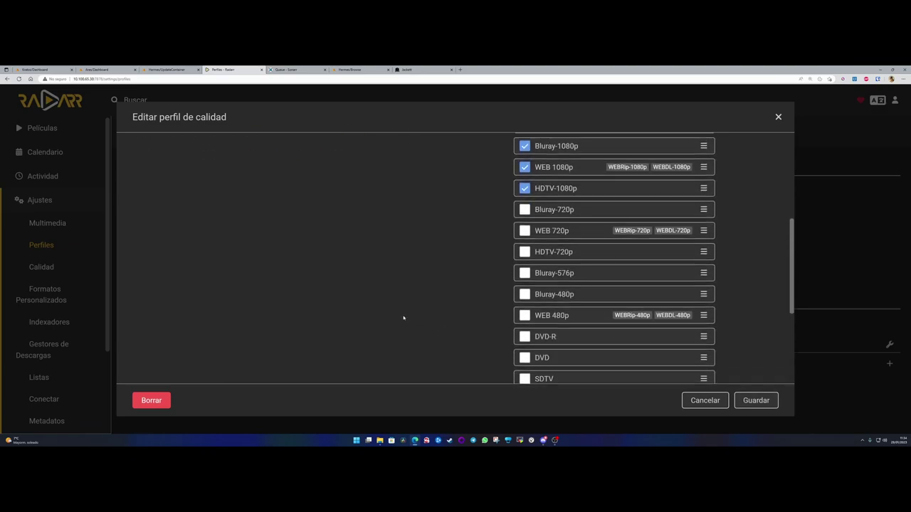
{"action": "left_click", "coordinate": [745, 400]}
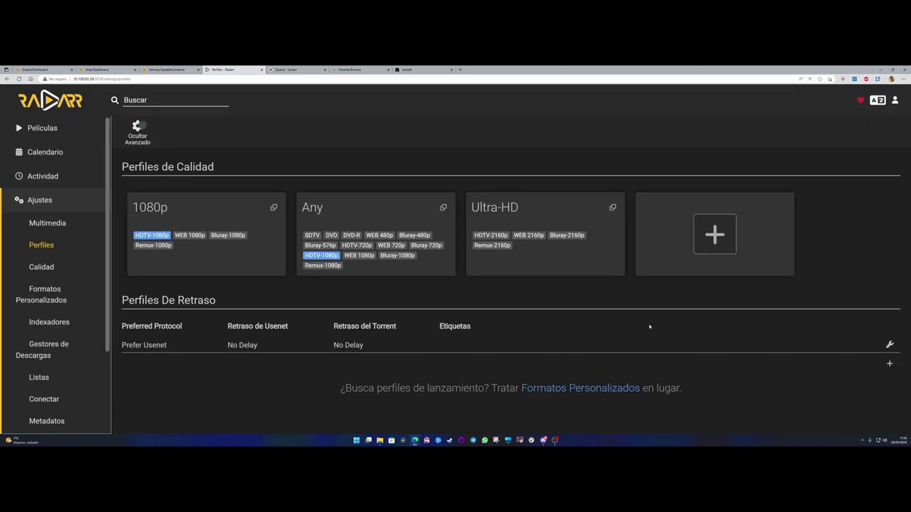
- Allow Ultra-HD upgrades until HDTV-2160p with Spanish language and save the profile
{"action": "left_click", "coordinate": [532, 215]}
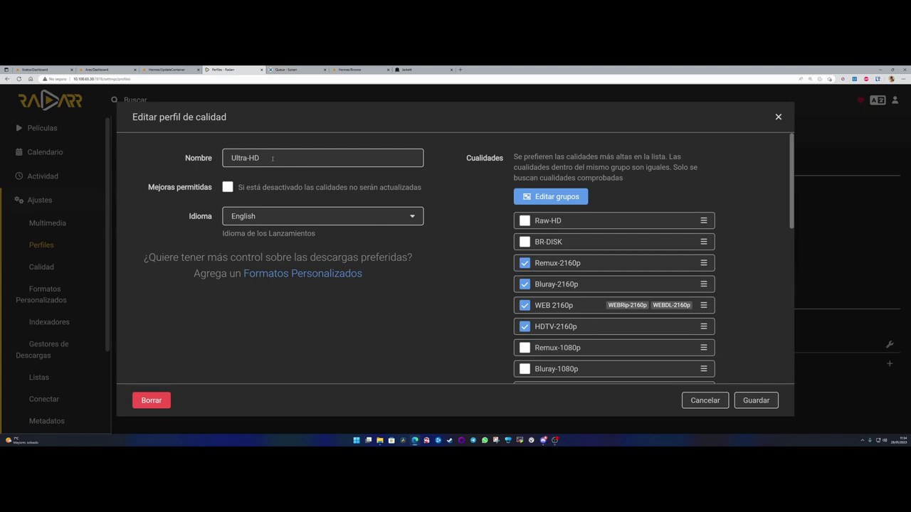
{"action": "left_click", "coordinate": [227, 187]}
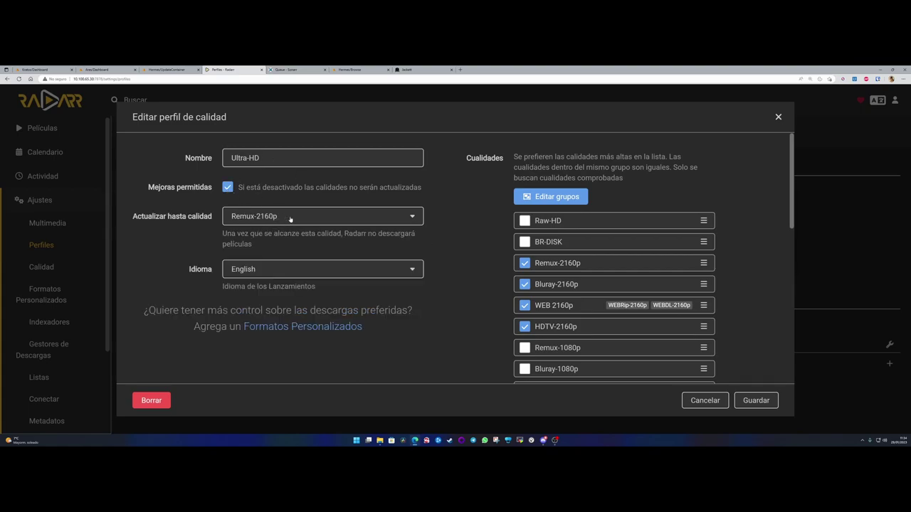
{"action": "left_click", "coordinate": [289, 218]}
{"action": "left_click", "coordinate": [269, 284]}
{"action": "left_click", "coordinate": [270, 269]}
{"action": "scroll", "coordinate": [271, 280], "scroll_direction": "down", "scroll_amount": 8}
{"action": "left_click", "coordinate": [244, 221]}
{"action": "scroll", "coordinate": [580, 243], "scroll_direction": "down", "scroll_amount": 1}
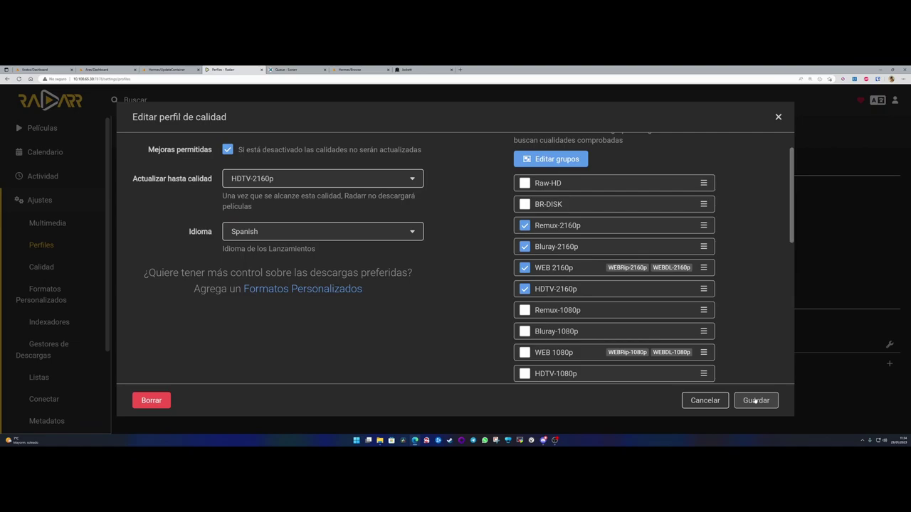
{"action": "left_click", "coordinate": [755, 401]}
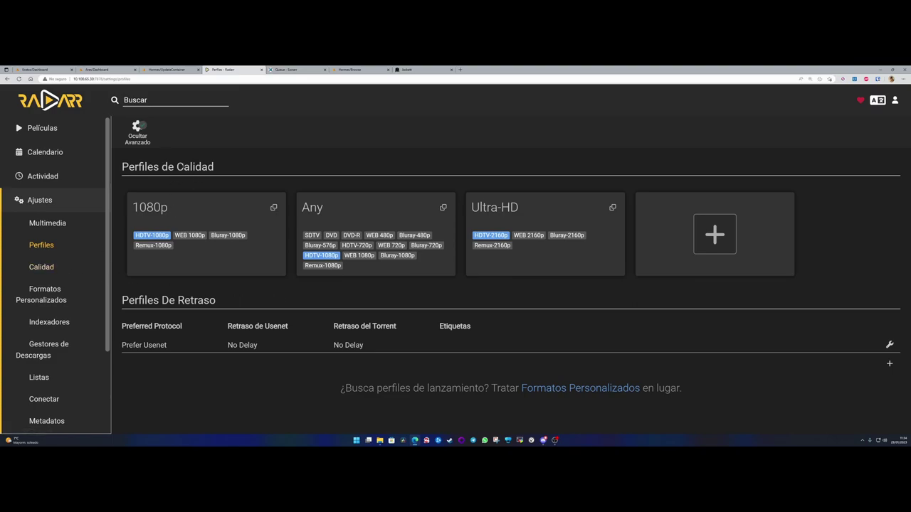
- Review the quality size limits under Calidad, then go to Formatos Personalizados
{"action": "left_click", "coordinate": [43, 268]}
{"action": "scroll", "coordinate": [463, 321], "scroll_direction": "down", "scroll_amount": 4}
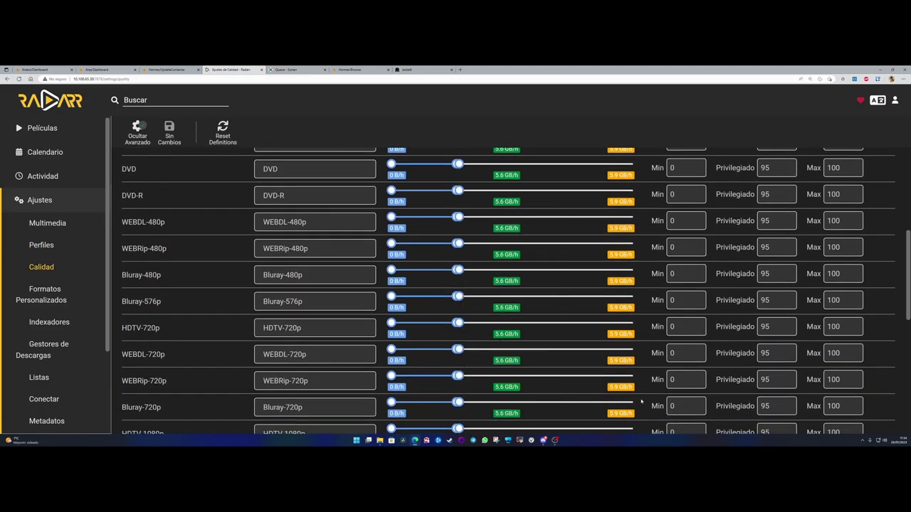
{"action": "mouse_move", "coordinate": [618, 362]}
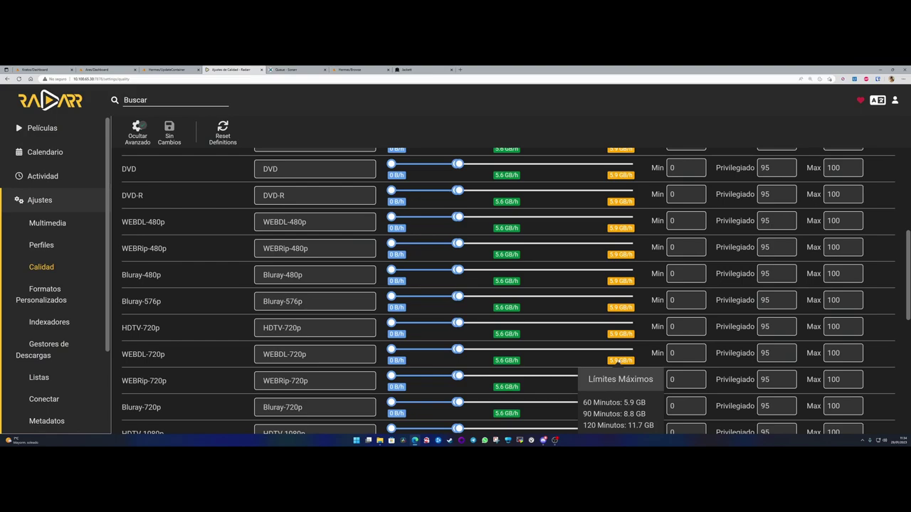
{"action": "mouse_move", "coordinate": [619, 339]}
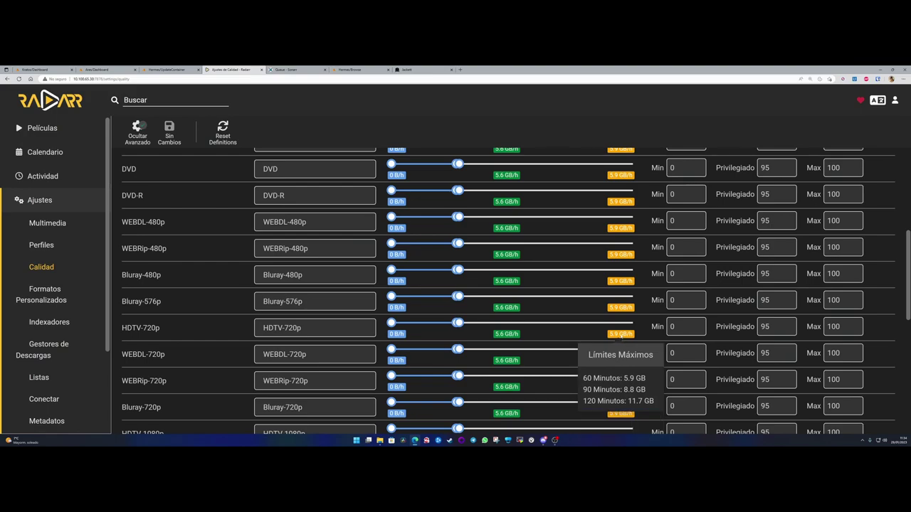
{"action": "scroll", "coordinate": [434, 380], "scroll_direction": "down", "scroll_amount": 10}
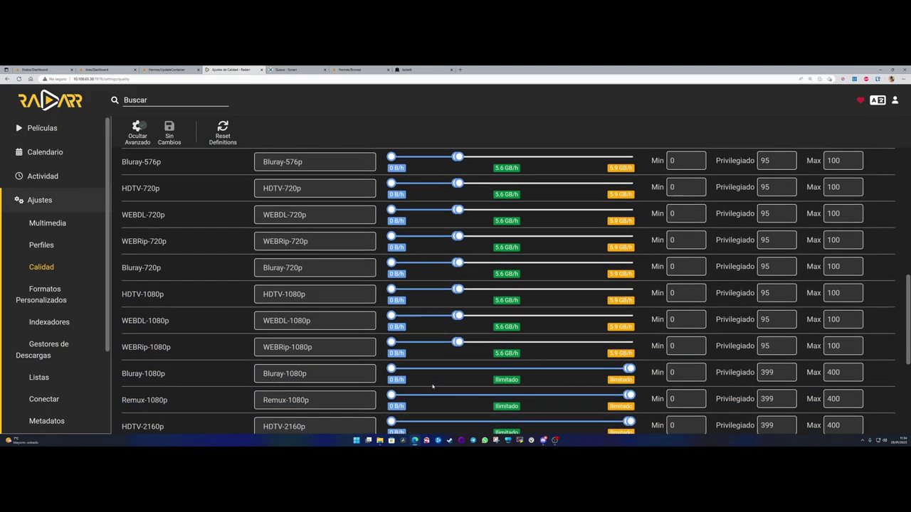
{"action": "scroll", "coordinate": [593, 354], "scroll_direction": "up", "scroll_amount": 3}
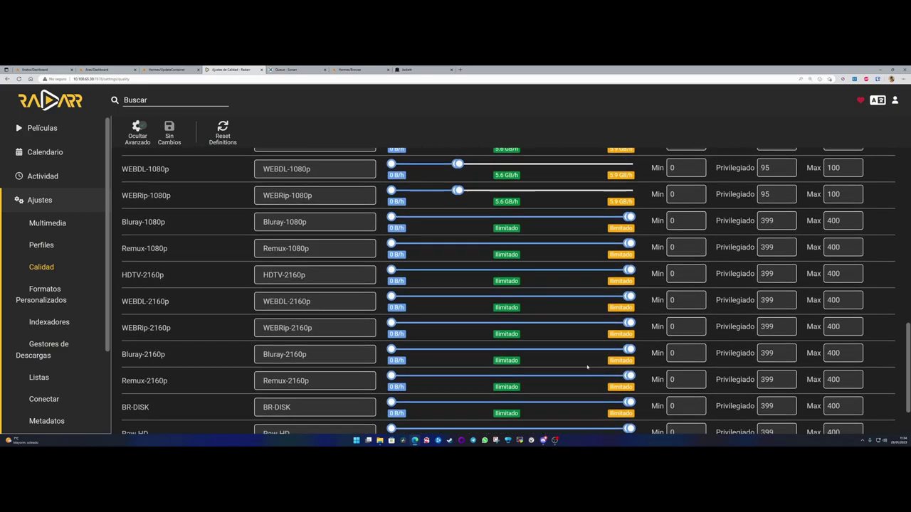
{"action": "mouse_move", "coordinate": [506, 295]}
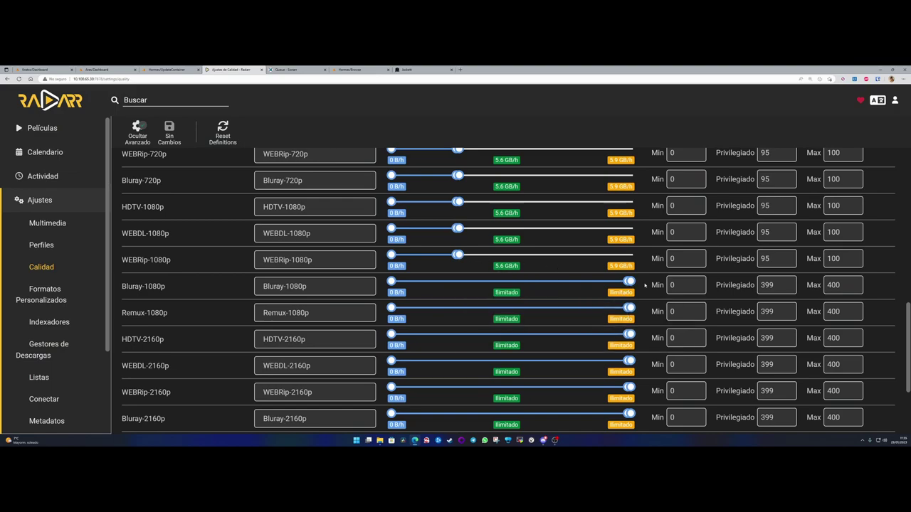
{"action": "scroll", "coordinate": [625, 329], "scroll_direction": "down", "scroll_amount": 2}
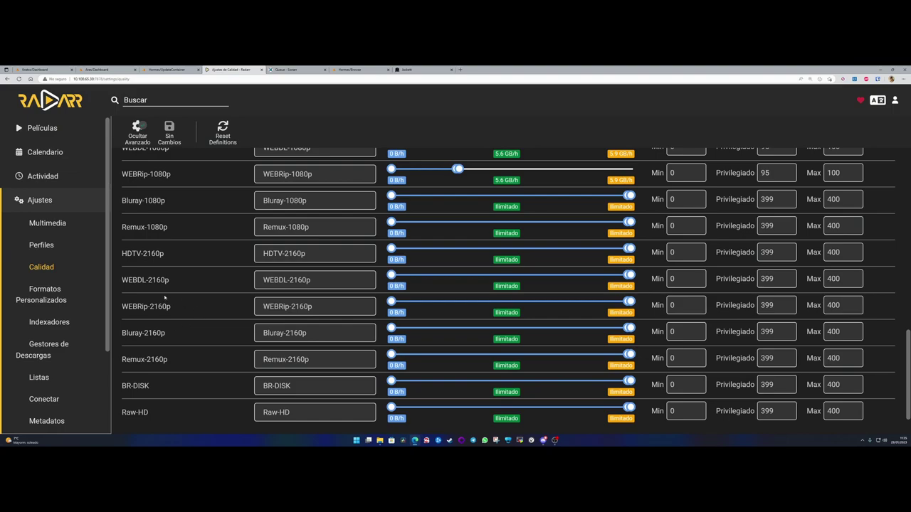
{"action": "left_click", "coordinate": [44, 295]}
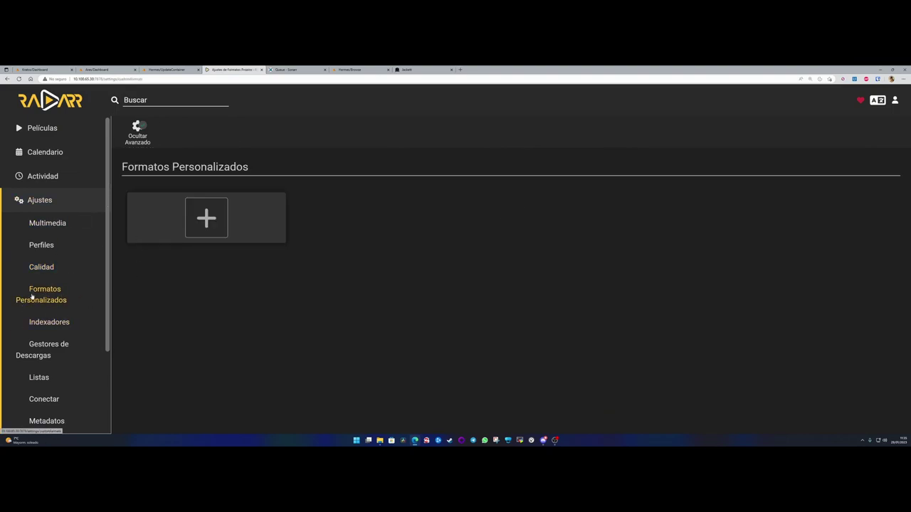
- Start adding a Rarbg indexer with English and Spanish as multi-release languages
{"action": "left_click", "coordinate": [47, 322]}
{"action": "left_click", "coordinate": [207, 212]}
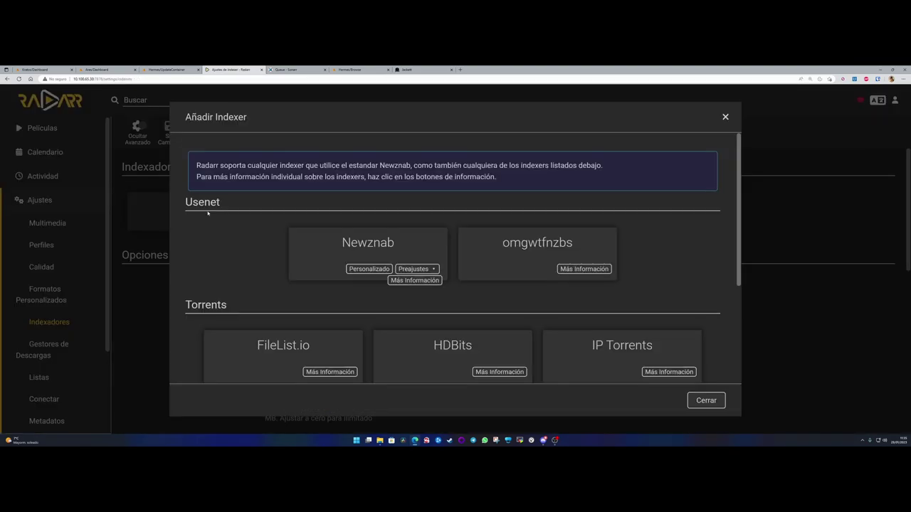
{"action": "scroll", "coordinate": [604, 222], "scroll_direction": "down", "scroll_amount": 5}
{"action": "left_click", "coordinate": [583, 267]}
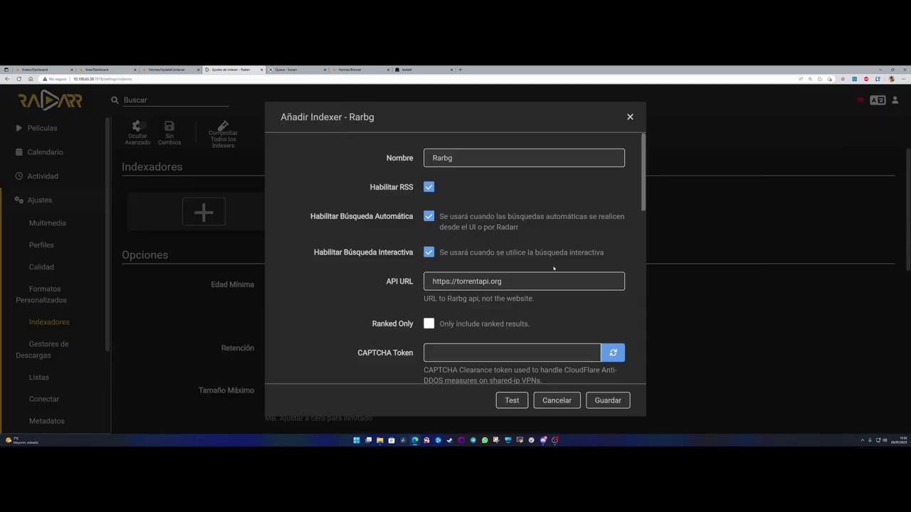
{"action": "scroll", "coordinate": [416, 282], "scroll_direction": "down", "scroll_amount": 1}
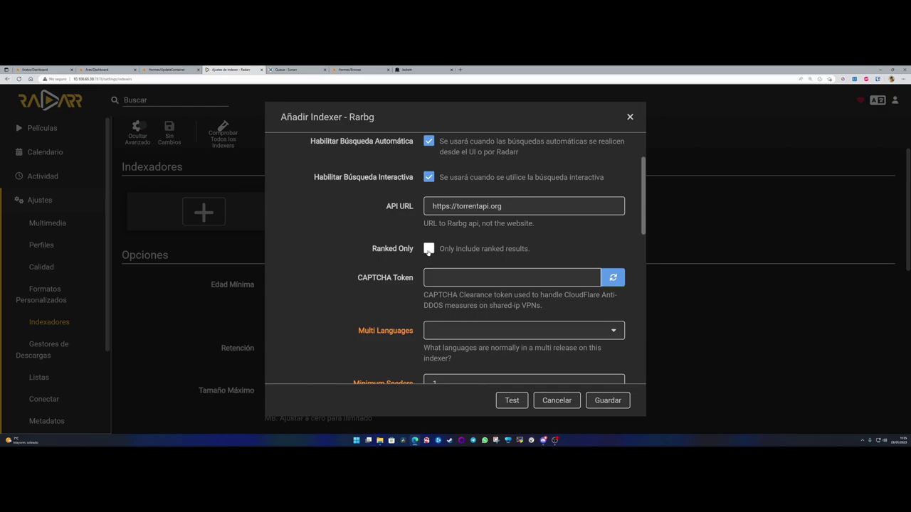
{"action": "scroll", "coordinate": [442, 278], "scroll_direction": "down", "scroll_amount": 2}
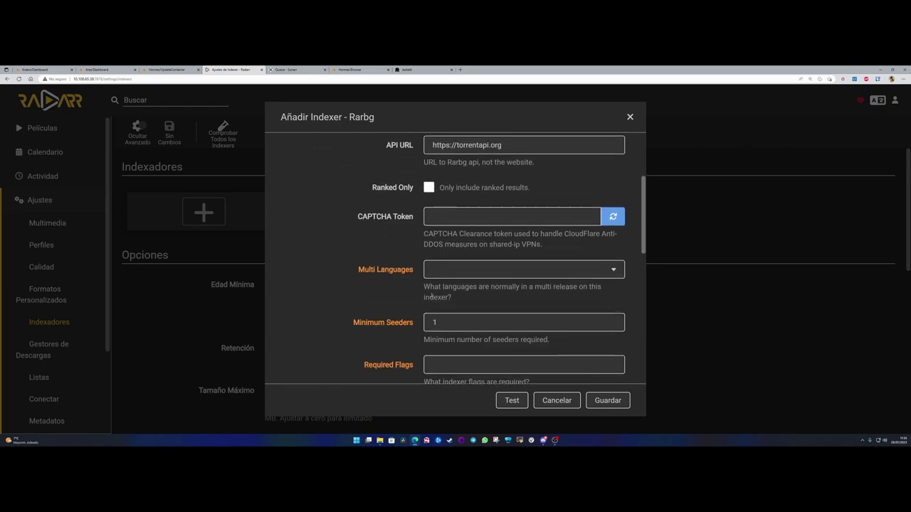
{"action": "left_click", "coordinate": [605, 219]}
{"action": "scroll", "coordinate": [524, 291], "scroll_direction": "down", "scroll_amount": 3}
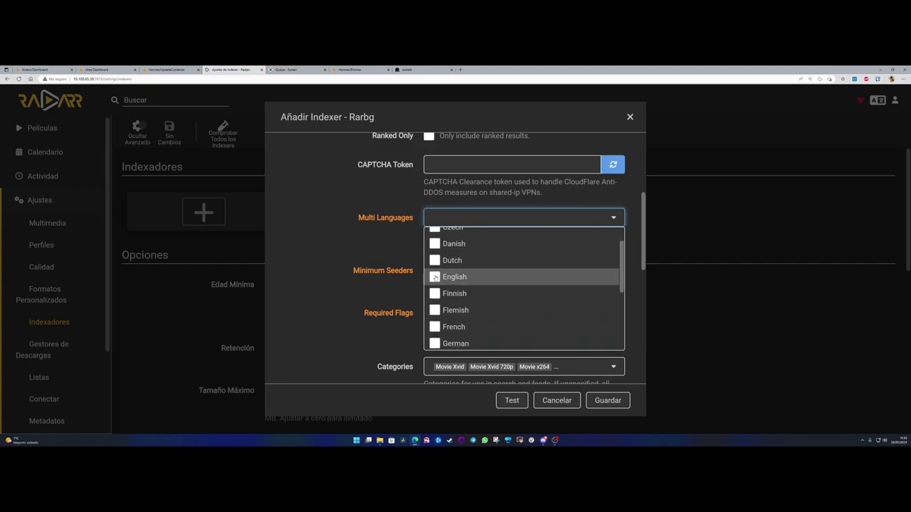
{"action": "left_click", "coordinate": [435, 278]}
{"action": "scroll", "coordinate": [492, 291], "scroll_direction": "down", "scroll_amount": 5}
{"action": "scroll", "coordinate": [491, 290], "scroll_direction": "down", "scroll_amount": 5}
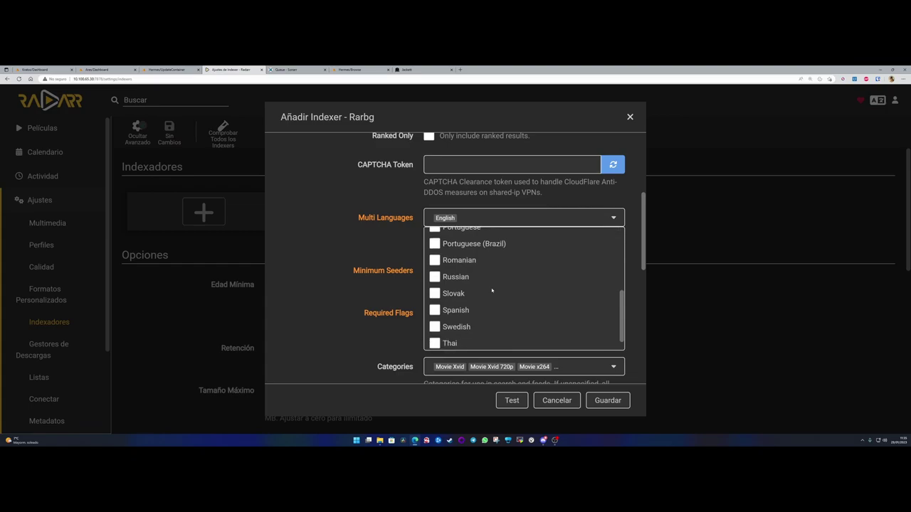
{"action": "left_click", "coordinate": [435, 311]}
{"action": "left_click", "coordinate": [333, 281]}
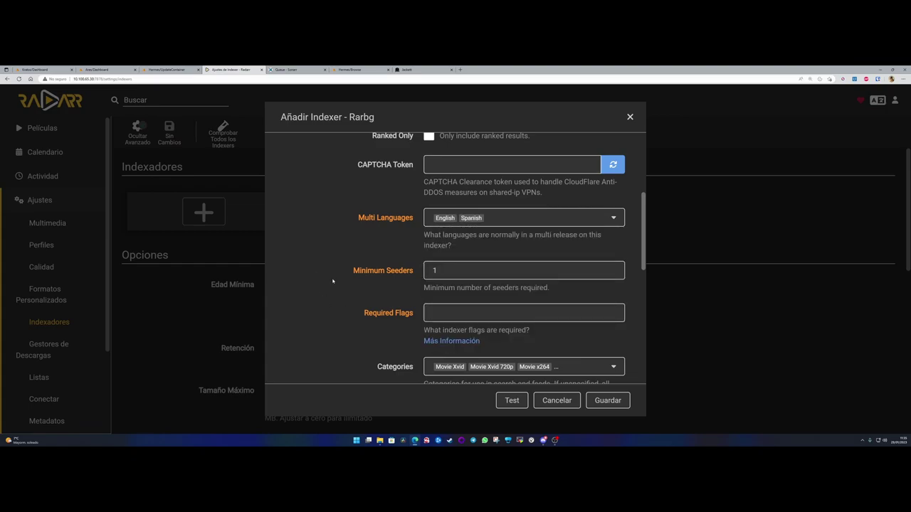
- Exclude the Movie x264 3D and Movie Full BD search categories from Rarbg
{"action": "scroll", "coordinate": [340, 263], "scroll_direction": "down", "scroll_amount": 3}
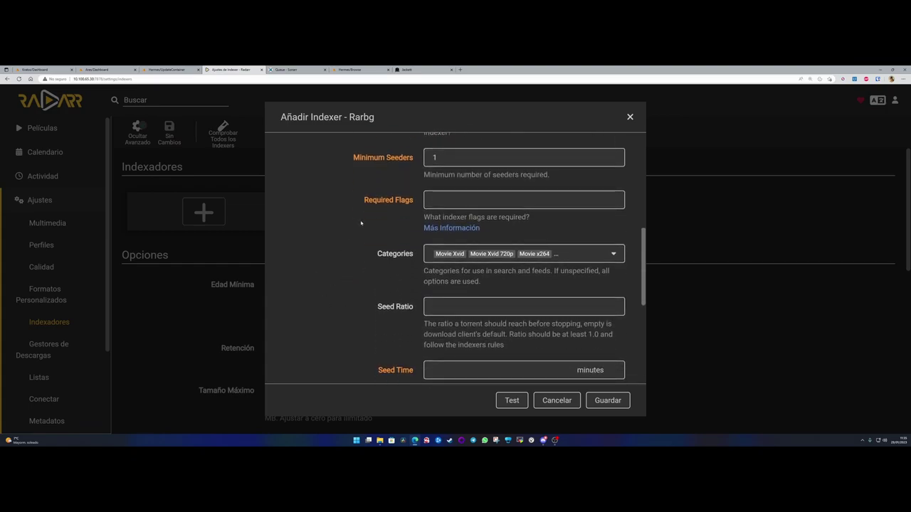
{"action": "left_click", "coordinate": [585, 254]}
{"action": "left_click", "coordinate": [473, 241]}
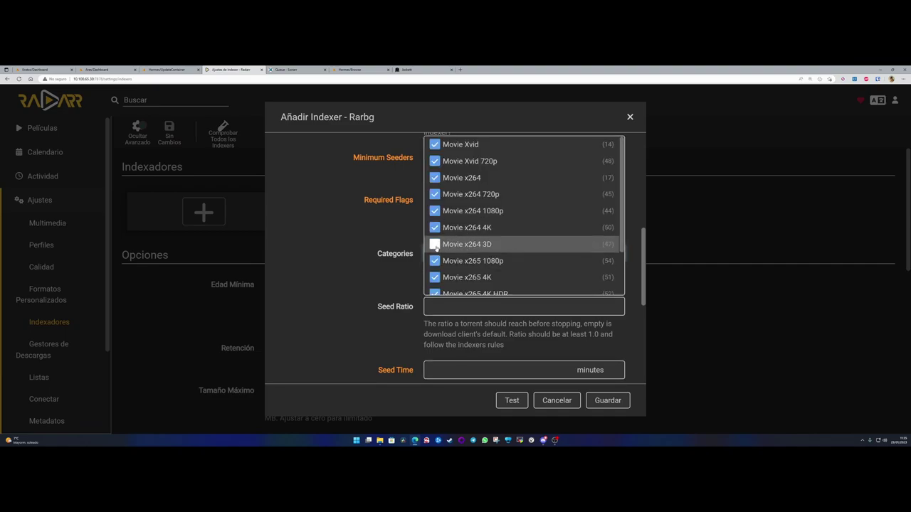
{"action": "scroll", "coordinate": [503, 252], "scroll_direction": "down", "scroll_amount": 2}
{"action": "left_click", "coordinate": [433, 271]}
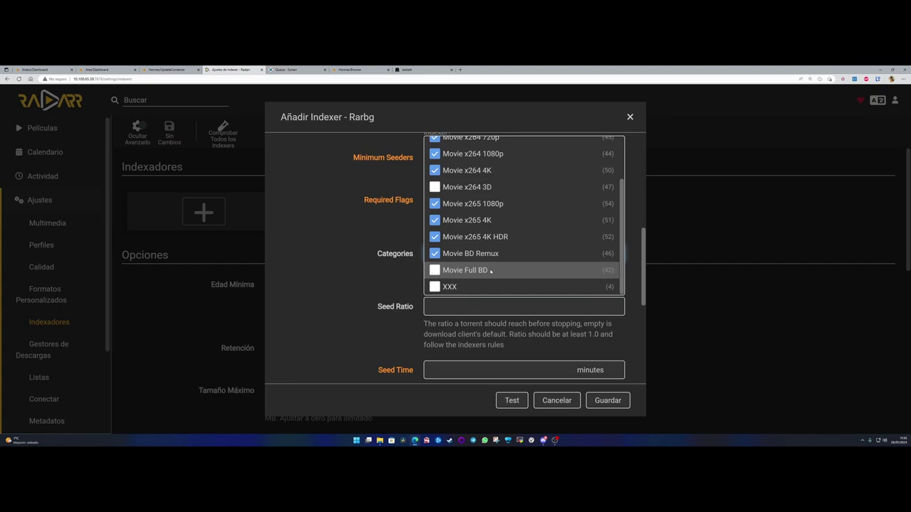
{"action": "scroll", "coordinate": [519, 276], "scroll_direction": "up", "scroll_amount": 3}
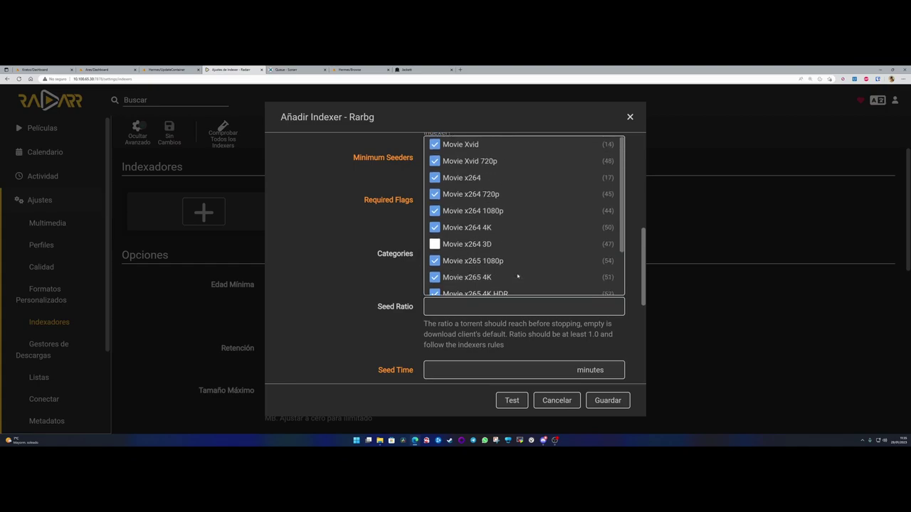
{"action": "left_click", "coordinate": [315, 258]}
- Set the Rarbg indexer priority to 5 with any download client, and try saving
{"action": "scroll", "coordinate": [463, 281], "scroll_direction": "down", "scroll_amount": 5}
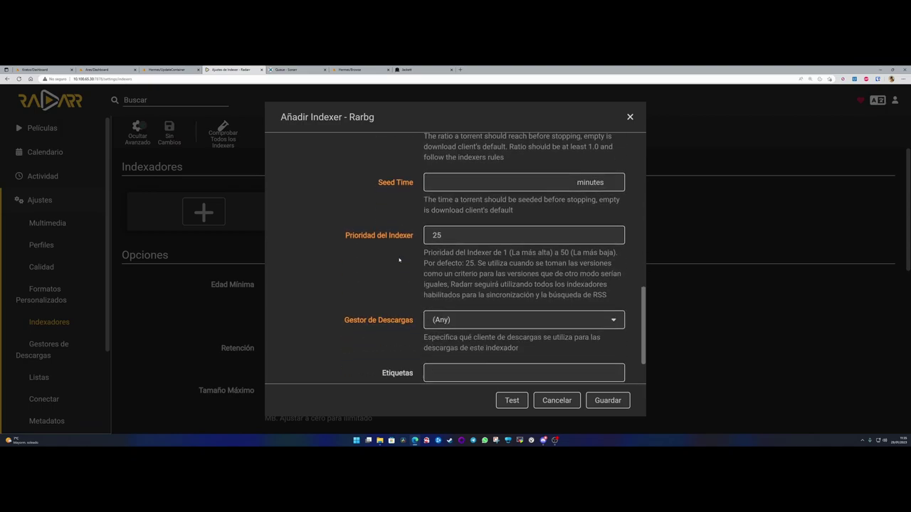
{"action": "double_click", "coordinate": [437, 235]}
{"action": "type", "text": "5"}
{"action": "left_click", "coordinate": [380, 282]}
{"action": "left_click", "coordinate": [464, 318]}
{"action": "left_click", "coordinate": [449, 335]}
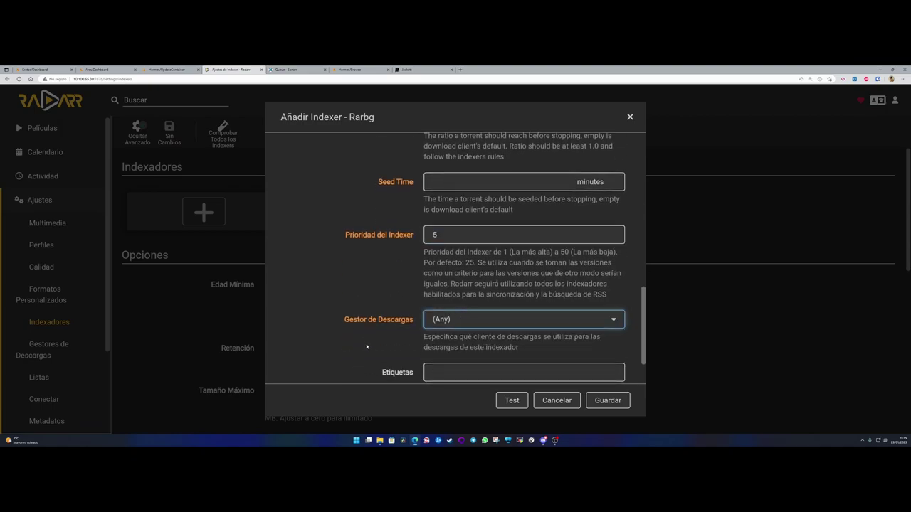
{"action": "scroll", "coordinate": [477, 349], "scroll_direction": "down", "scroll_amount": 2}
{"action": "left_click", "coordinate": [605, 401]}
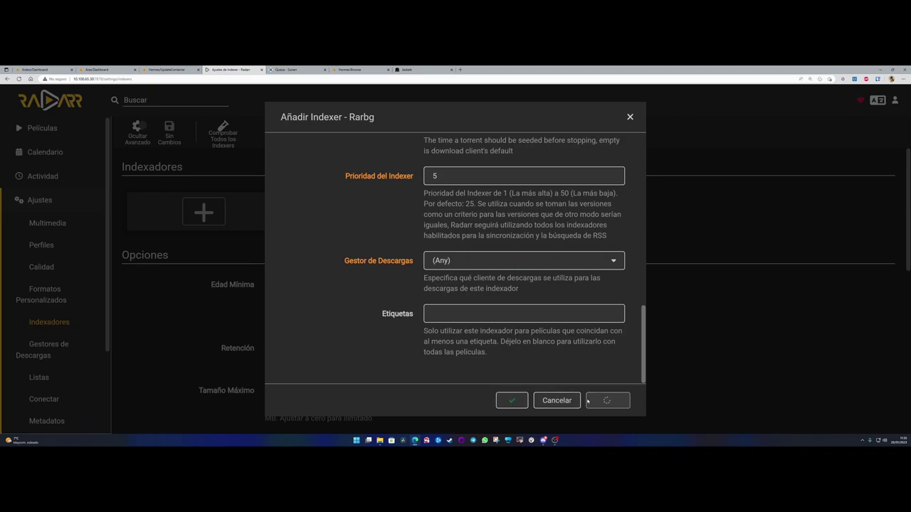
- Read the connection error, then retry saving and test the Rarbg connection
{"action": "scroll", "coordinate": [352, 320], "scroll_direction": "up", "scroll_amount": 10}
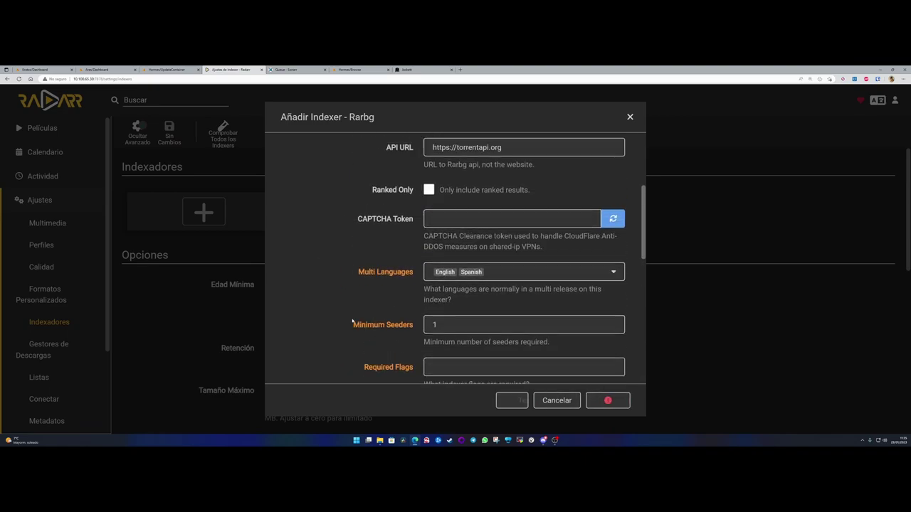
{"action": "left_click_drag", "start_coordinate": [288, 169], "coordinate": [496, 167]}
{"action": "left_click", "coordinate": [326, 274]}
{"action": "scroll", "coordinate": [361, 286], "scroll_direction": "down", "scroll_amount": 10}
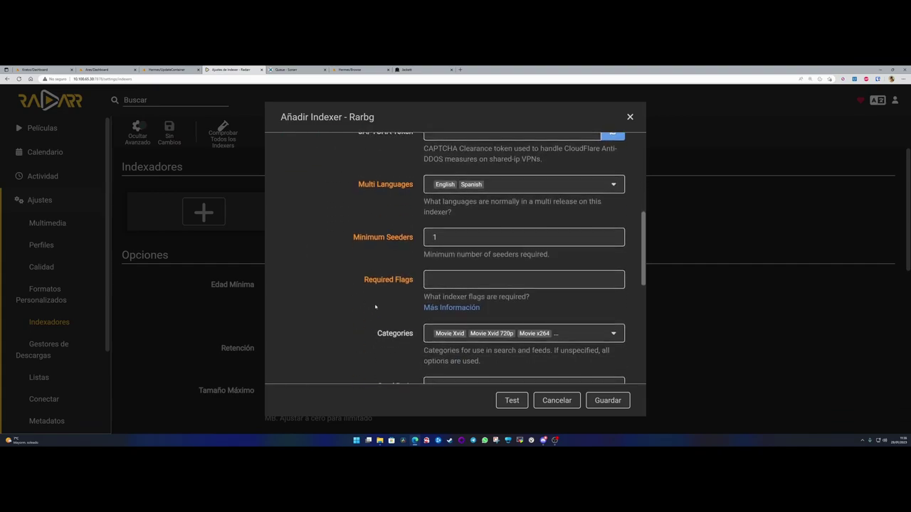
{"action": "left_click", "coordinate": [605, 401]}
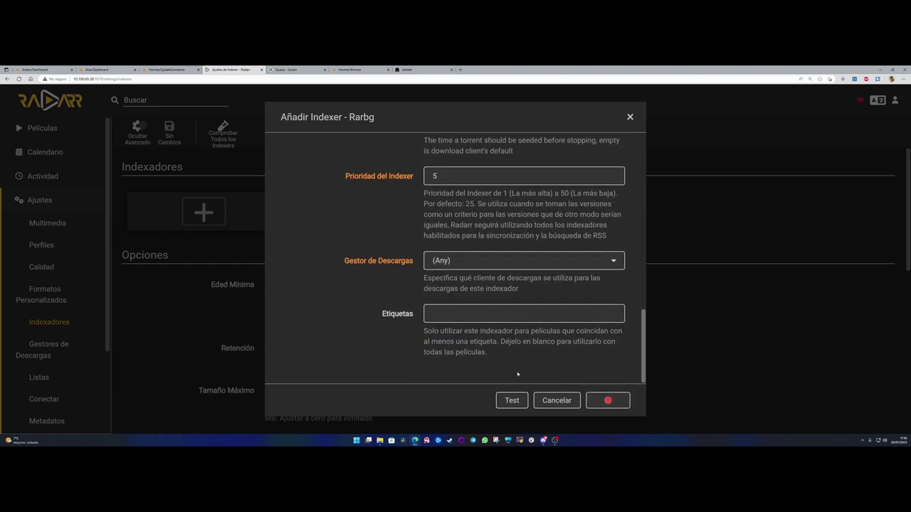
{"action": "left_click", "coordinate": [511, 402]}
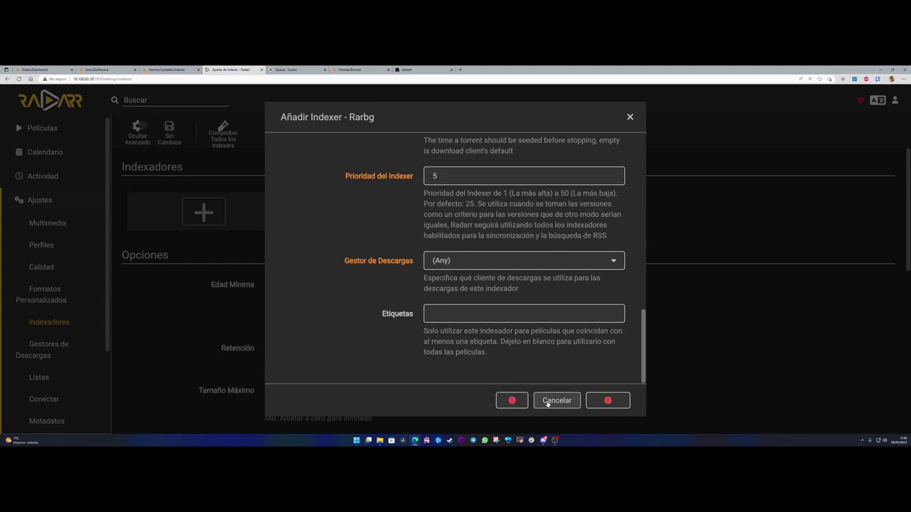
{"action": "scroll", "coordinate": [388, 356], "scroll_direction": "up", "scroll_amount": 8}
{"action": "scroll", "coordinate": [386, 356], "scroll_direction": "up", "scroll_amount": 3}
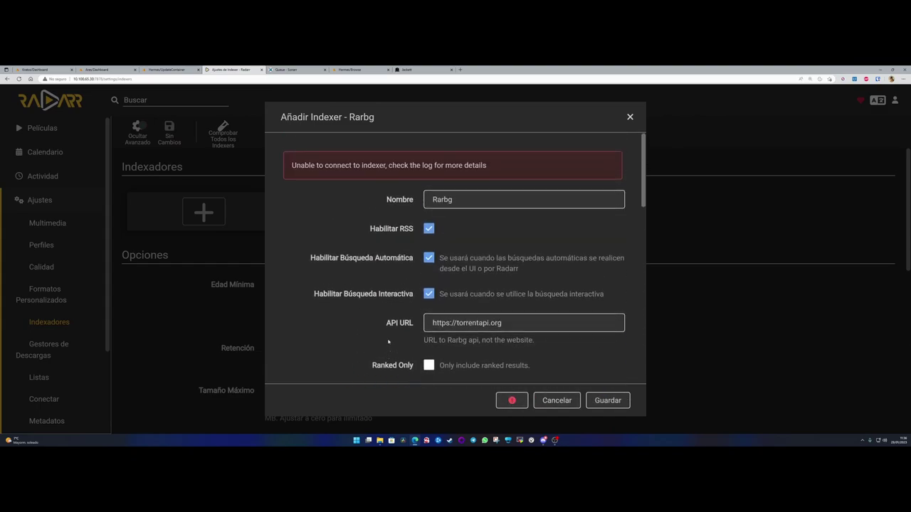
{"action": "scroll", "coordinate": [473, 244], "scroll_direction": "down", "scroll_amount": 3}
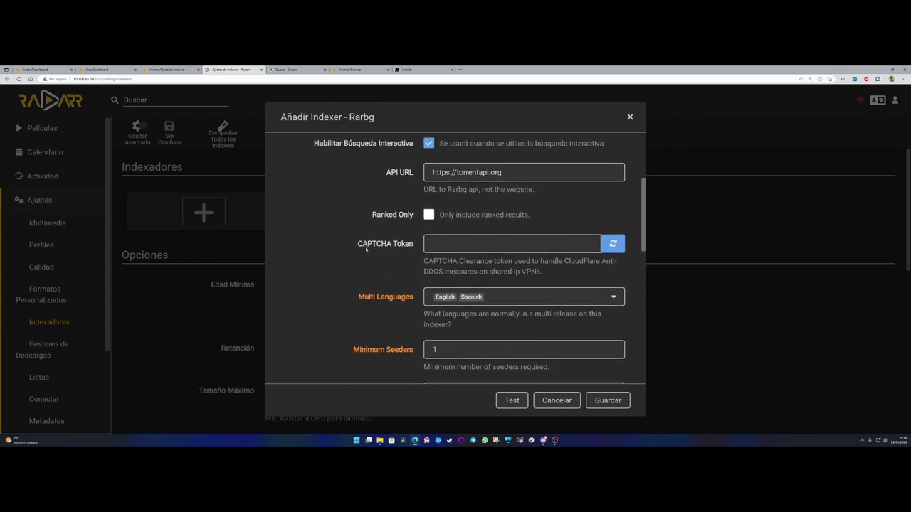
{"action": "scroll", "coordinate": [354, 247], "scroll_direction": "down", "scroll_amount": 3}
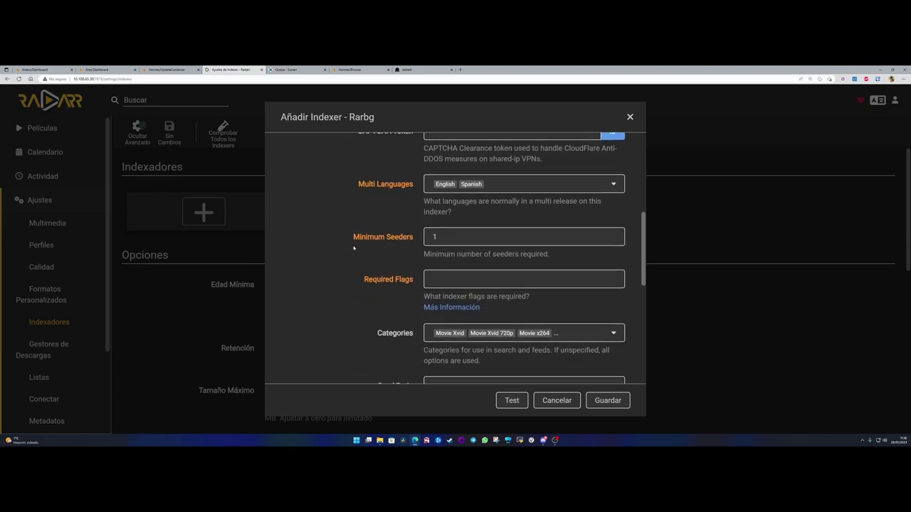
- Recheck the Rarbg categories, save once more, then close the failing Rarbg setup
{"action": "left_click", "coordinate": [437, 333]}
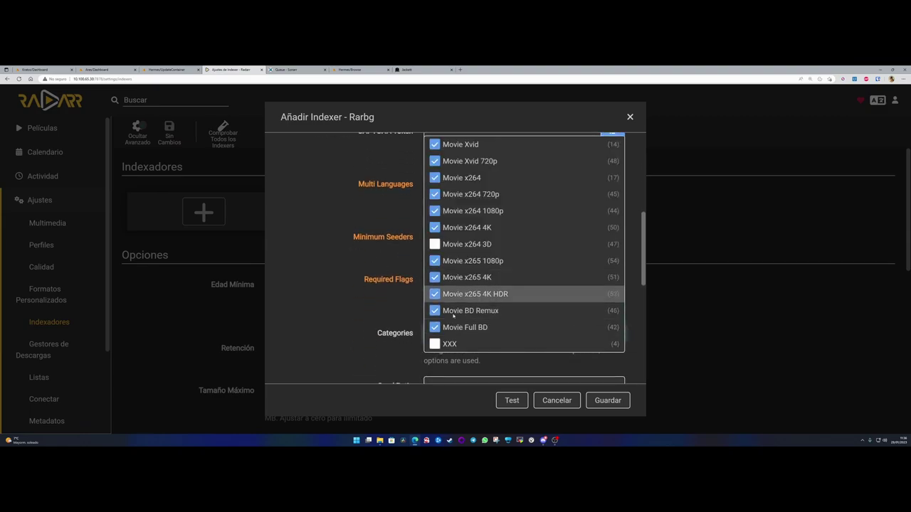
{"action": "left_click", "coordinate": [337, 297]}
{"action": "scroll", "coordinate": [428, 314], "scroll_direction": "down", "scroll_amount": 5}
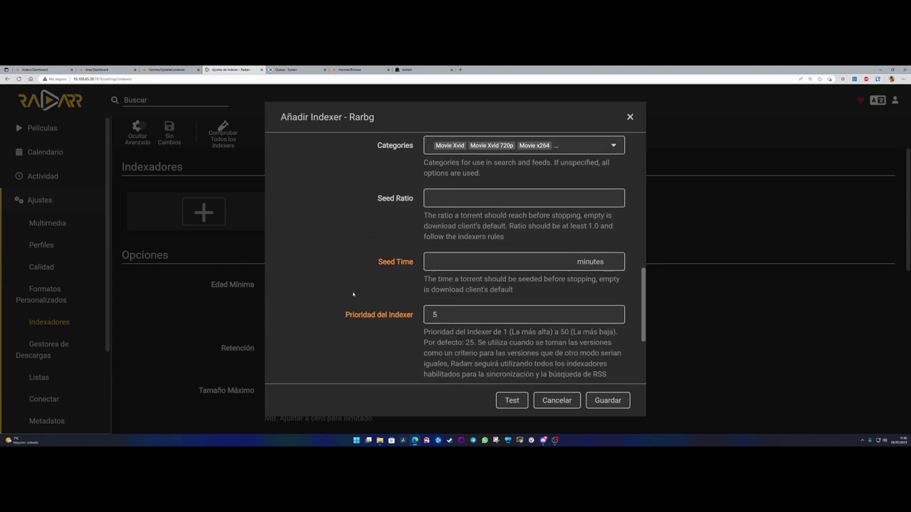
{"action": "left_click", "coordinate": [607, 400]}
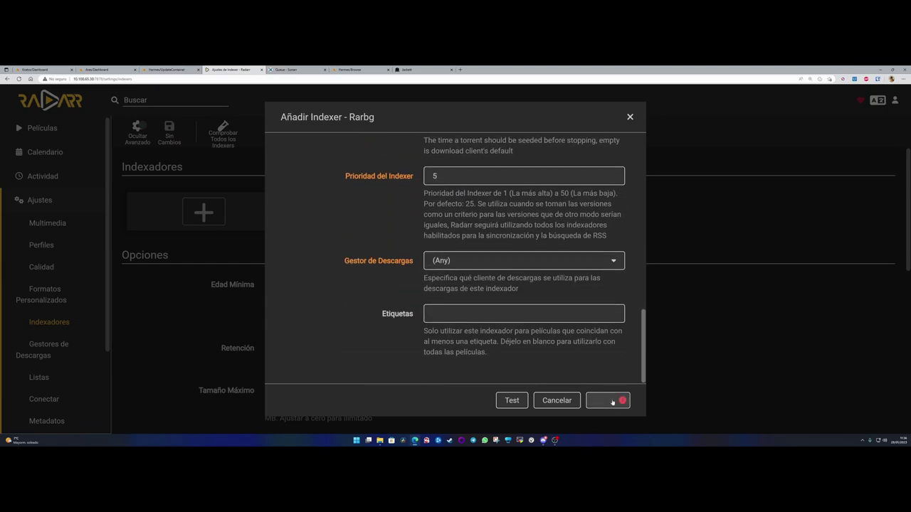
{"action": "scroll", "coordinate": [386, 275], "scroll_direction": "up", "scroll_amount": 4}
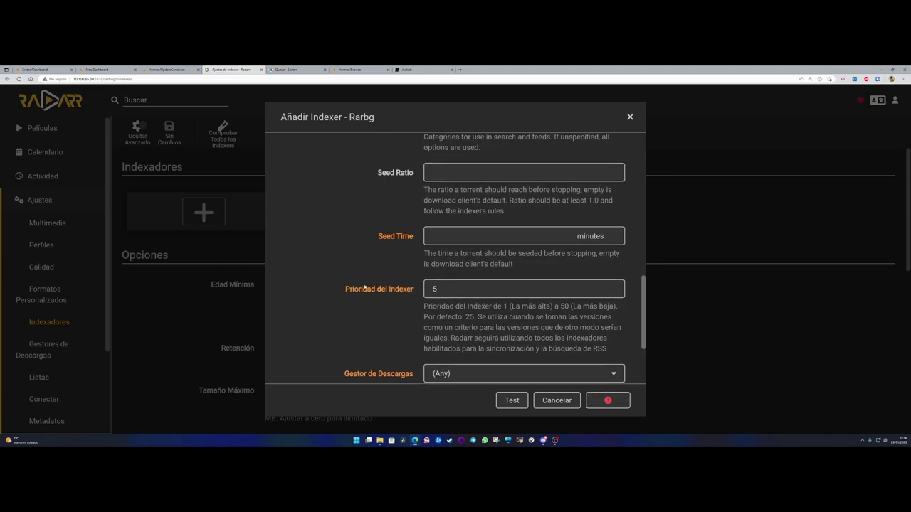
{"action": "left_click", "coordinate": [629, 119]}
- Start a new Rarbg indexer with English and Spanish as multi-release languages
{"action": "left_click", "coordinate": [203, 211]}
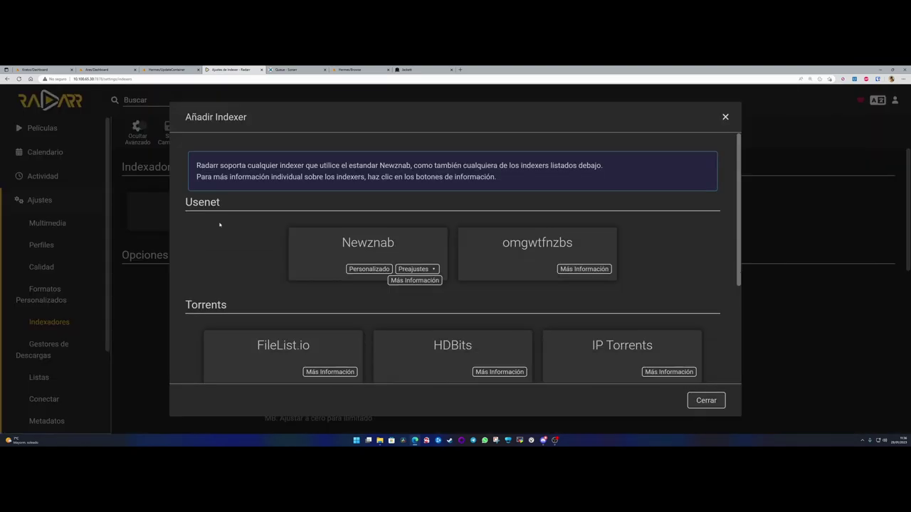
{"action": "scroll", "coordinate": [611, 270], "scroll_direction": "down", "scroll_amount": 3}
{"action": "left_click", "coordinate": [611, 270]}
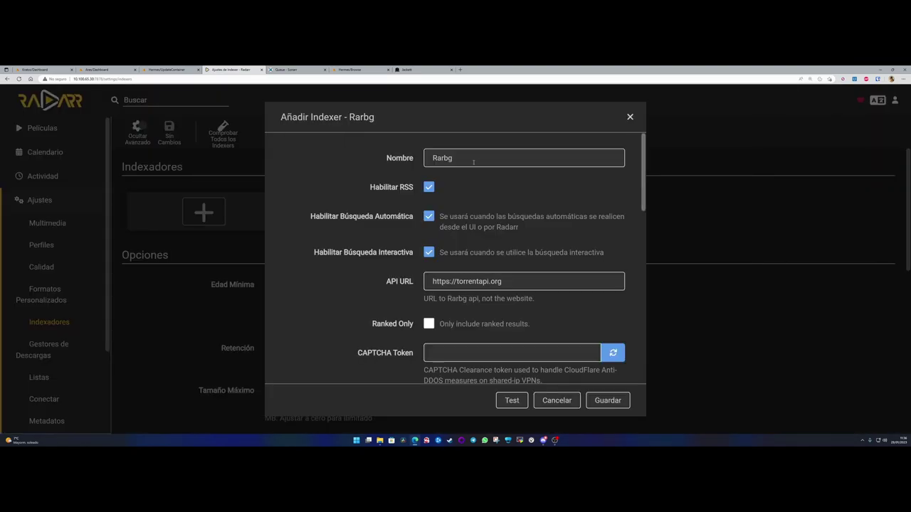
{"action": "scroll", "coordinate": [427, 242], "scroll_direction": "down", "scroll_amount": 2}
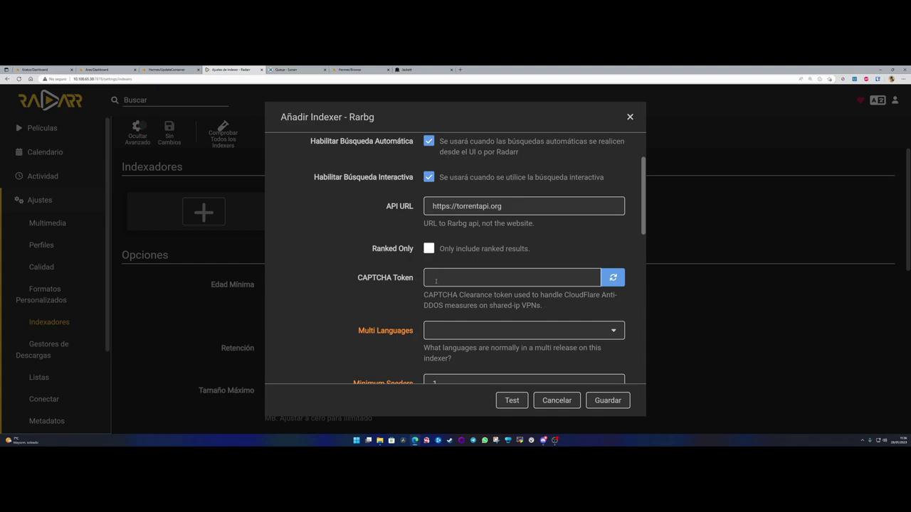
{"action": "scroll", "coordinate": [438, 280], "scroll_direction": "down", "scroll_amount": 2}
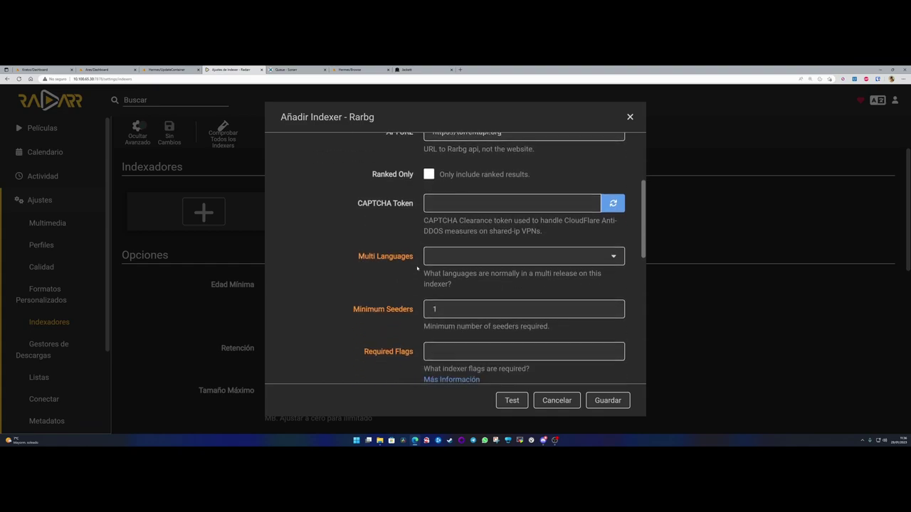
{"action": "left_click", "coordinate": [468, 255]}
{"action": "left_click", "coordinate": [455, 278]}
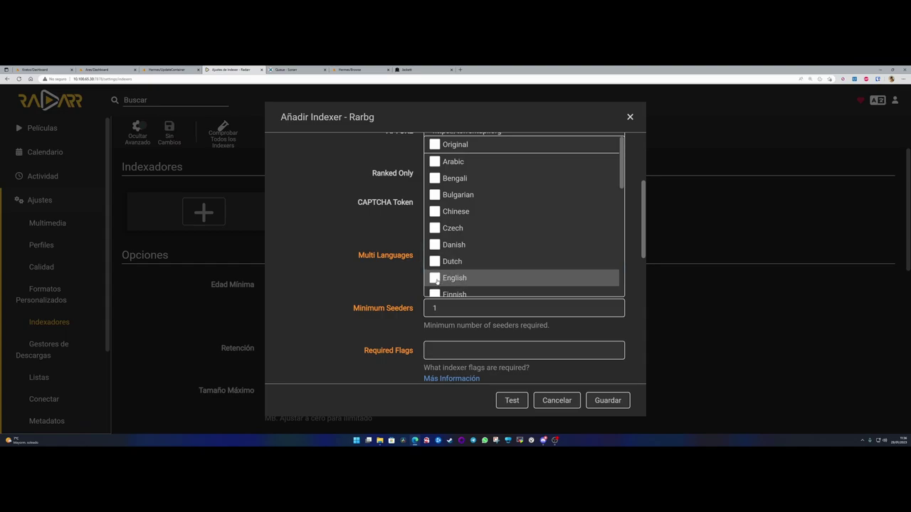
{"action": "scroll", "coordinate": [483, 281], "scroll_direction": "down", "scroll_amount": 5}
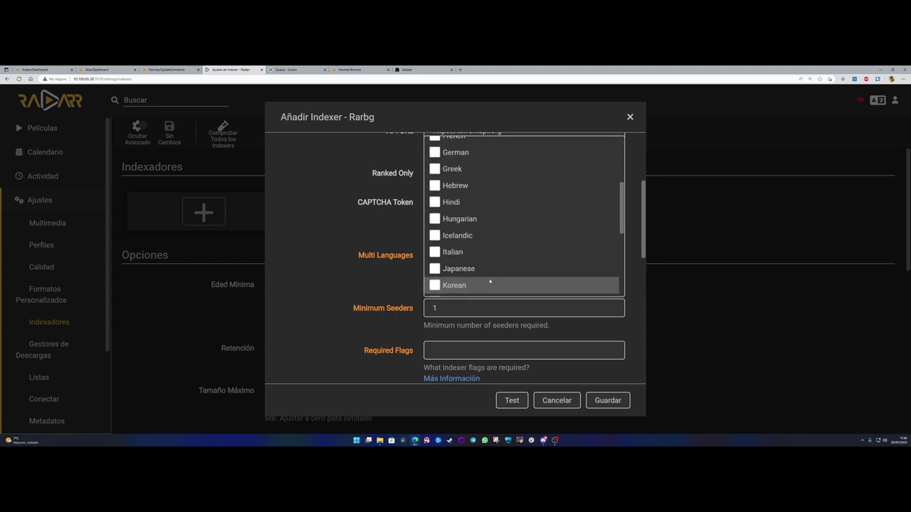
{"action": "scroll", "coordinate": [483, 242], "scroll_direction": "down", "scroll_amount": 1}
{"action": "left_click", "coordinate": [483, 252]}
{"action": "left_click", "coordinate": [320, 261]}
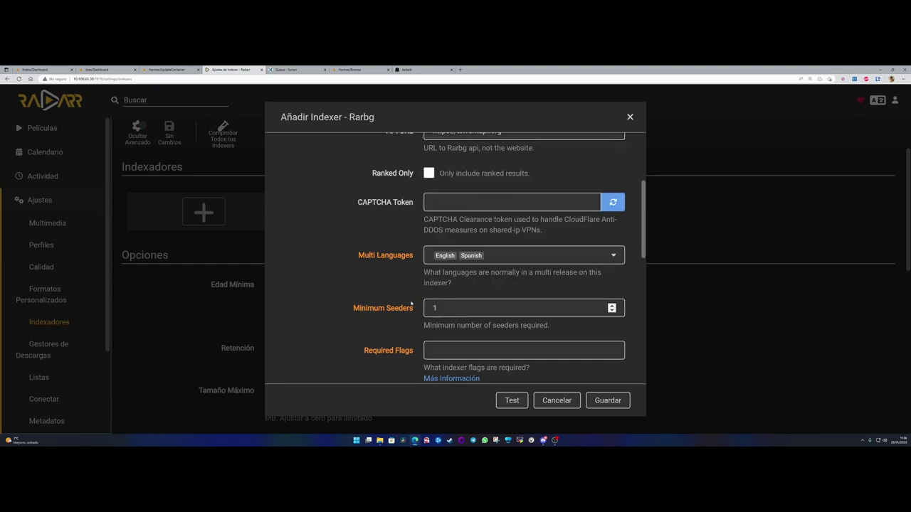
- Set the Rarbg indexer priority to 5 and save it
{"action": "scroll", "coordinate": [321, 289], "scroll_direction": "down", "scroll_amount": 5}
{"action": "double_click", "coordinate": [437, 274]}
{"action": "type", "text": "5"}
{"action": "left_click", "coordinate": [608, 401]}
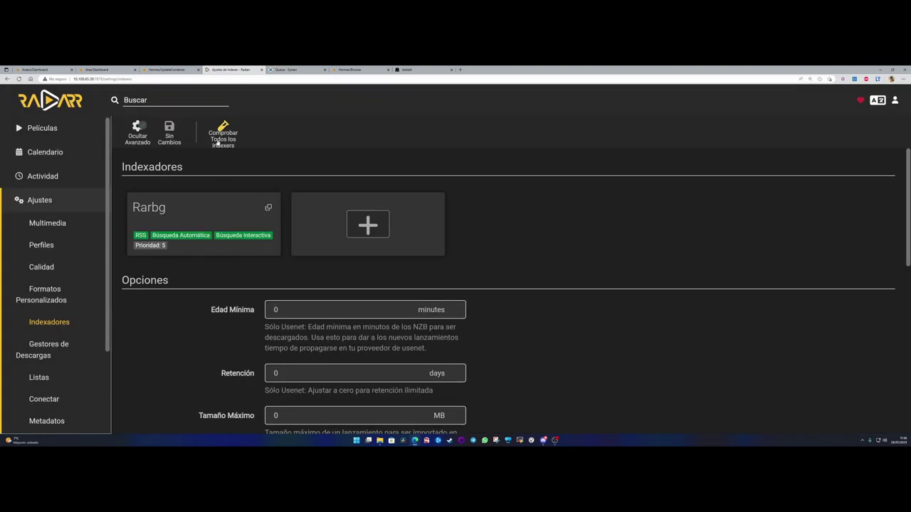
- Create a Torznab indexer named DivxTotal, copying the name from Jackett
{"action": "left_click", "coordinate": [378, 231]}
{"action": "scroll", "coordinate": [549, 299], "scroll_direction": "down", "scroll_amount": 3}
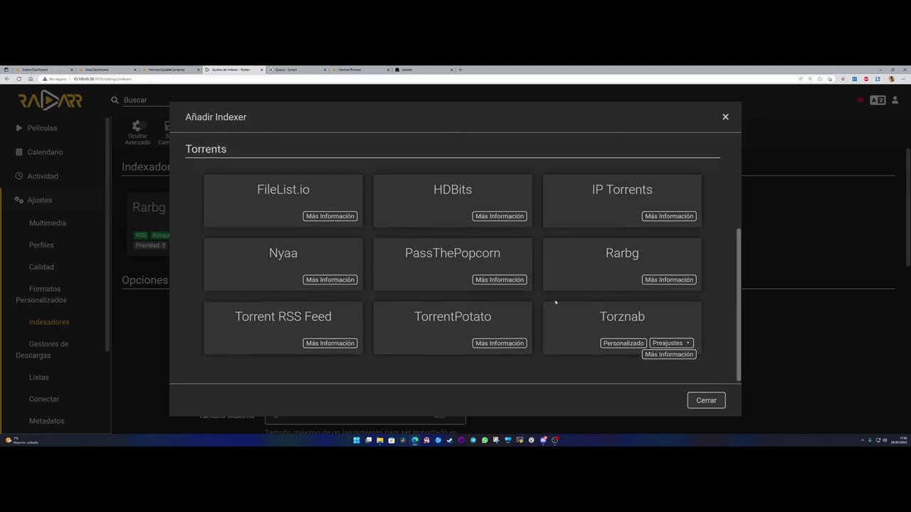
{"action": "left_click", "coordinate": [624, 321]}
{"action": "left_click", "coordinate": [423, 69]}
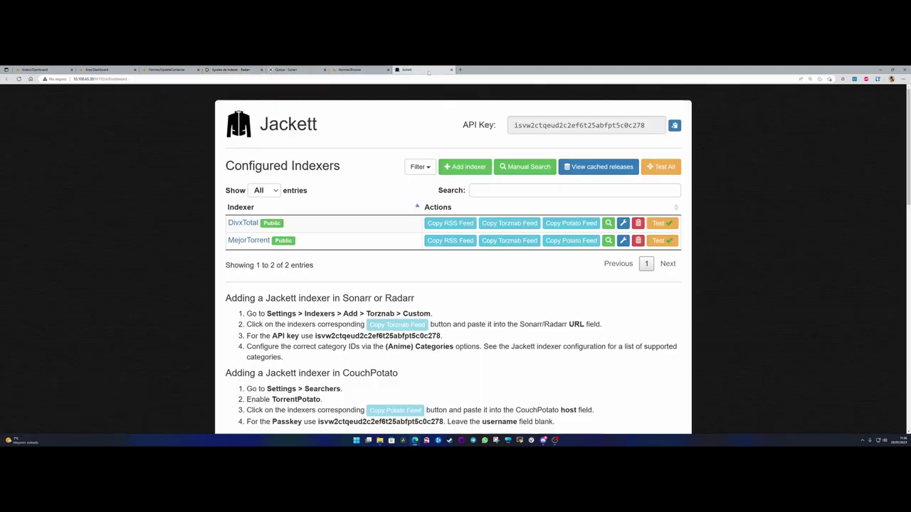
{"action": "double_click", "coordinate": [242, 223]}
{"action": "key", "text": "ctrl+c"}
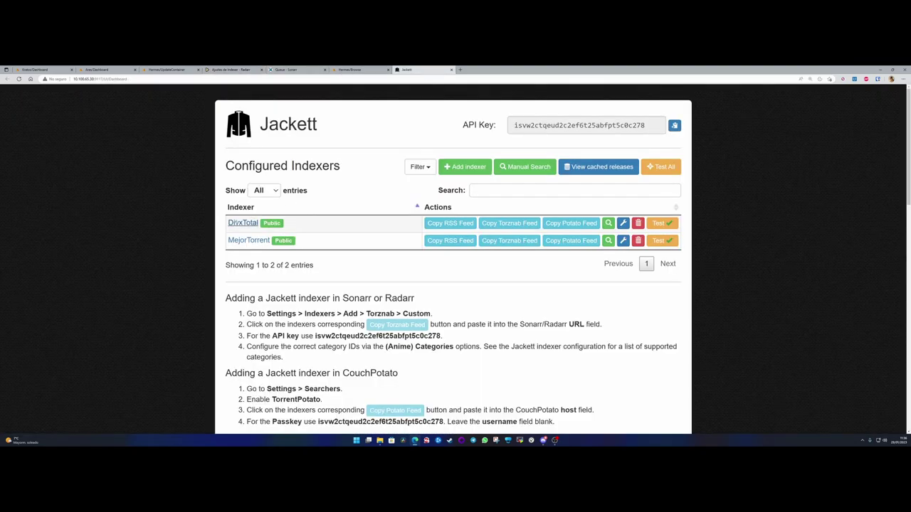
{"action": "left_click", "coordinate": [231, 69]}
{"action": "left_click", "coordinate": [459, 159]}
{"action": "key", "text": "ctrl+v"}
- Paste DivxTotal's Torznab feed from Jackett into the indexer URL field
{"action": "left_click", "coordinate": [425, 71]}
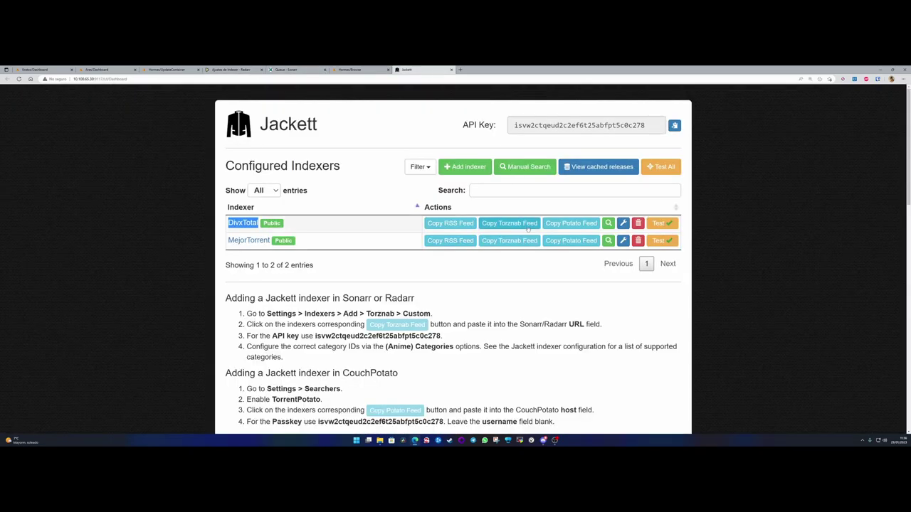
{"action": "left_click", "coordinate": [506, 224]}
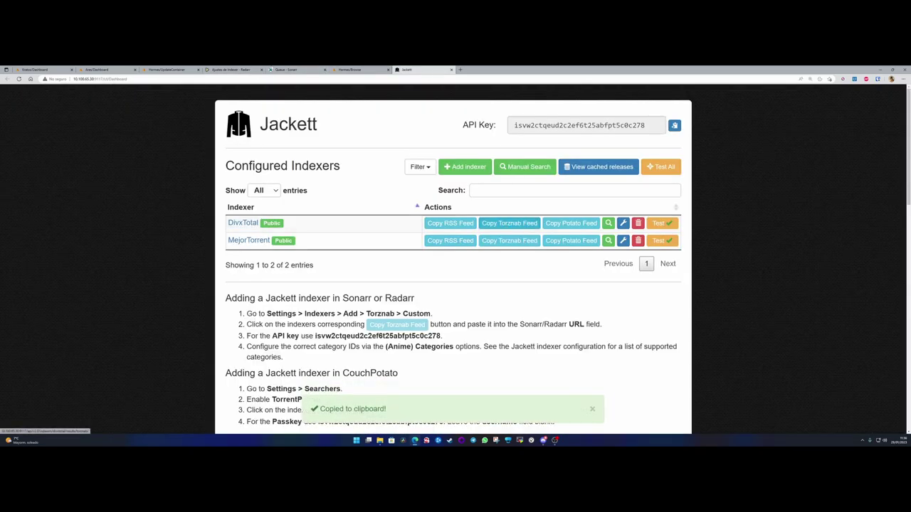
{"action": "key", "text": "ctrl+4"}
{"action": "left_click", "coordinate": [461, 282]}
{"action": "key", "text": "ctrl+v"}
{"action": "key", "text": "ctrl+7"}
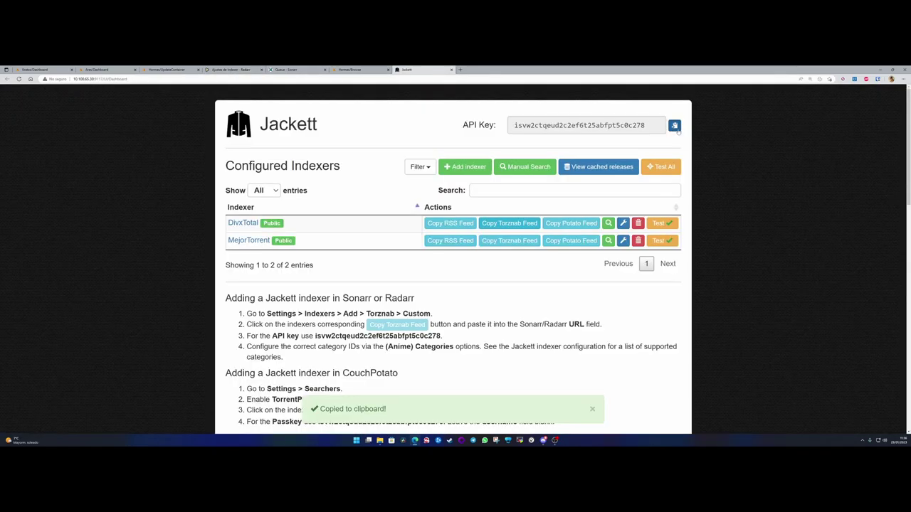
- Add Spanish as a multi-release language and paste the Jackett API key
{"action": "left_click", "coordinate": [213, 69]}
{"action": "scroll", "coordinate": [440, 244], "scroll_direction": "down", "scroll_amount": 2}
{"action": "left_click", "coordinate": [447, 242]}
{"action": "scroll", "coordinate": [447, 213], "scroll_direction": "down", "scroll_amount": 5}
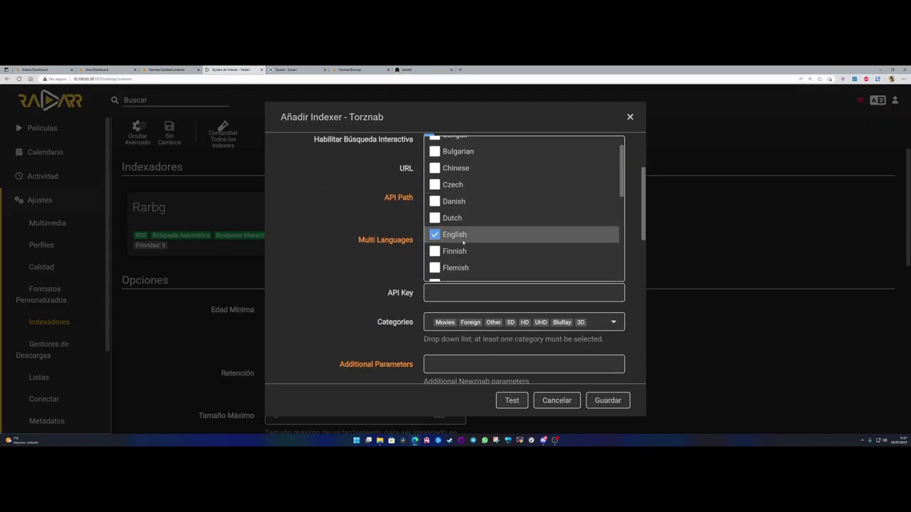
{"action": "scroll", "coordinate": [479, 247], "scroll_direction": "down", "scroll_amount": 5}
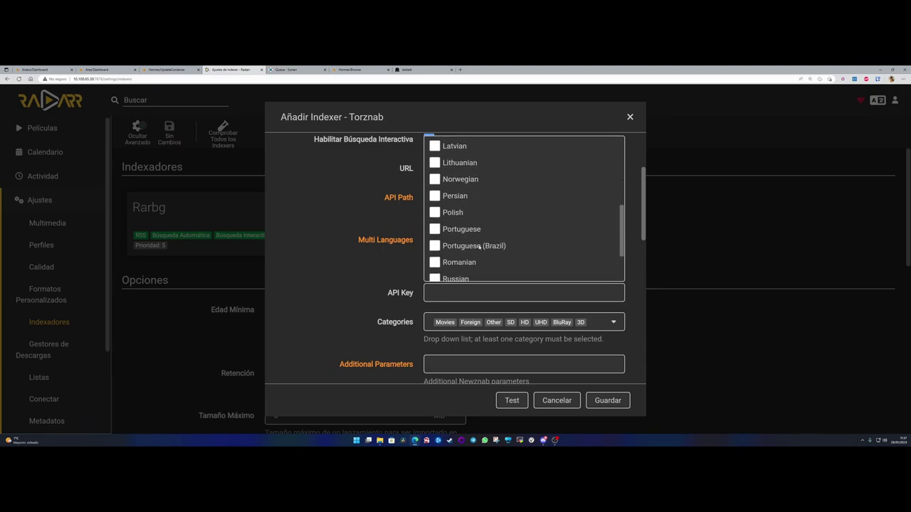
{"action": "left_click", "coordinate": [433, 226]}
{"action": "left_click", "coordinate": [367, 251]}
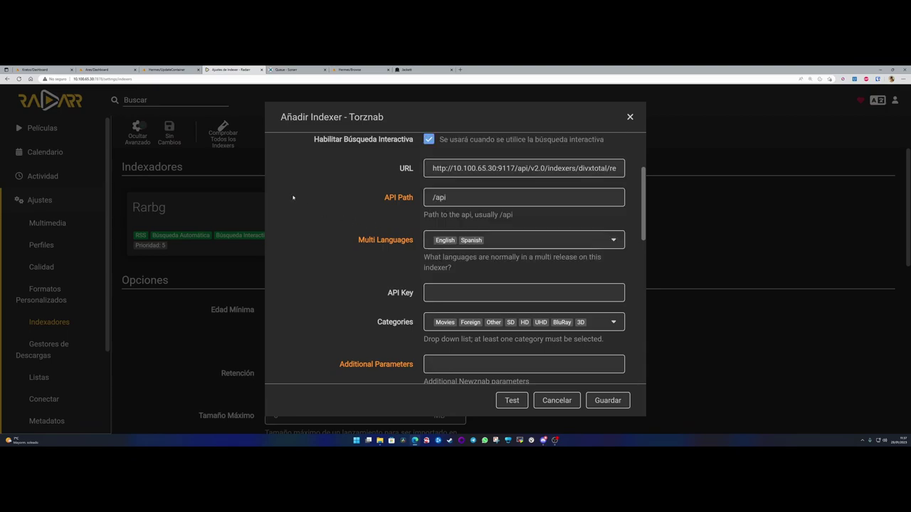
{"action": "left_click", "coordinate": [489, 292]}
{"action": "key", "text": "ctrl+v"}
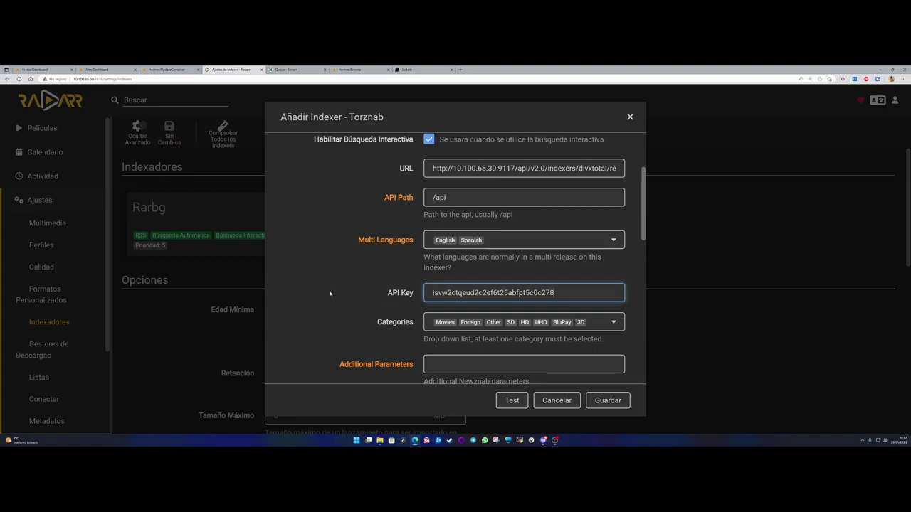
- Select the Peliculas HD, Peliculas and Peliculas DVD-r categories
{"action": "scroll", "coordinate": [489, 257], "scroll_direction": "down", "scroll_amount": 2}
{"action": "left_click", "coordinate": [498, 209]}
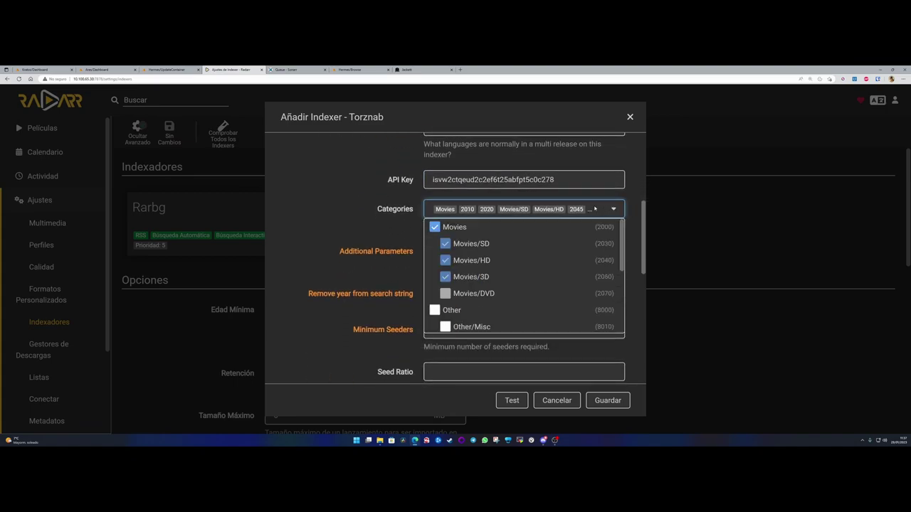
{"action": "scroll", "coordinate": [503, 294], "scroll_direction": "down", "scroll_amount": 2}
{"action": "left_click", "coordinate": [498, 292]}
{"action": "scroll", "coordinate": [505, 292], "scroll_direction": "down", "scroll_amount": 2}
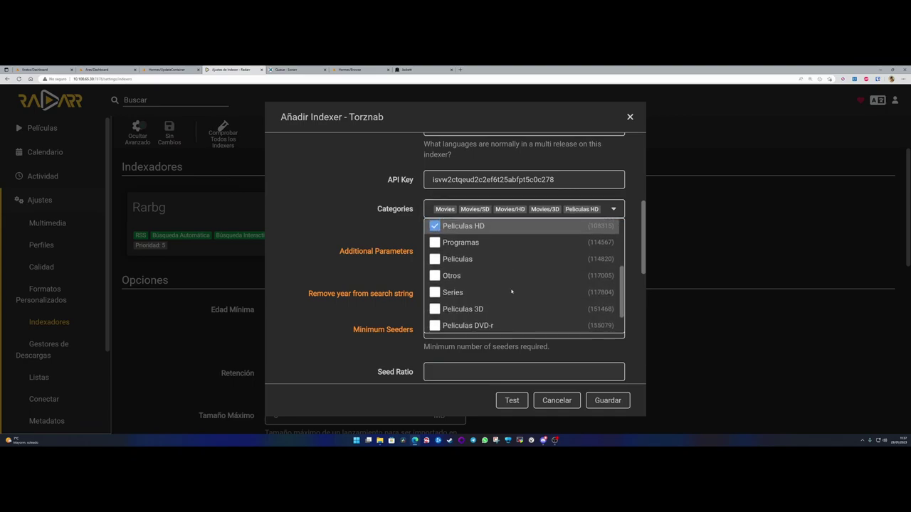
{"action": "left_click", "coordinate": [495, 240]}
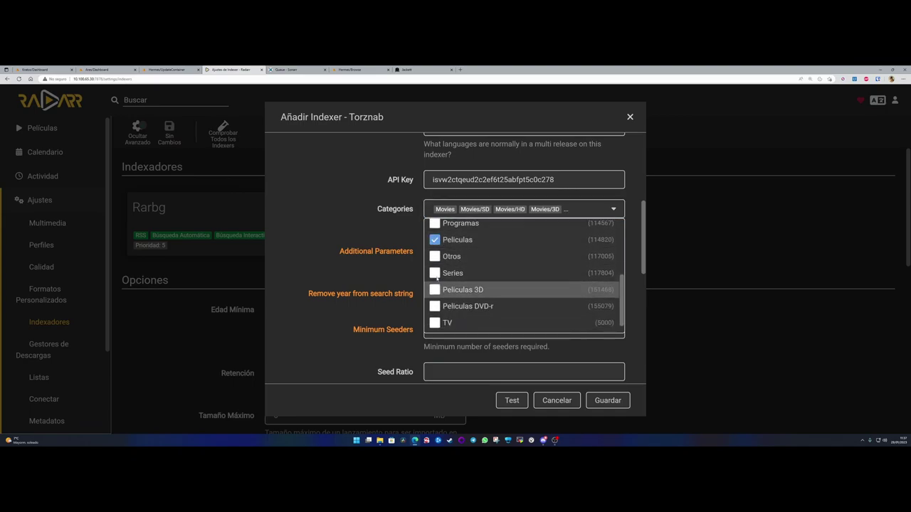
{"action": "left_click", "coordinate": [435, 307]}
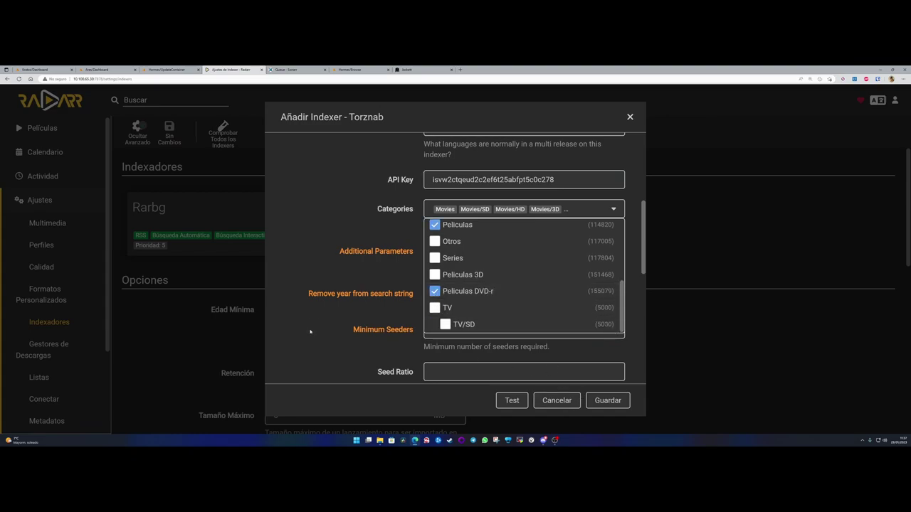
{"action": "left_click", "coordinate": [328, 331]}
- Set the DivxTotal indexer priority to 10 and save it
{"action": "scroll", "coordinate": [395, 270], "scroll_direction": "down", "scroll_amount": 5}
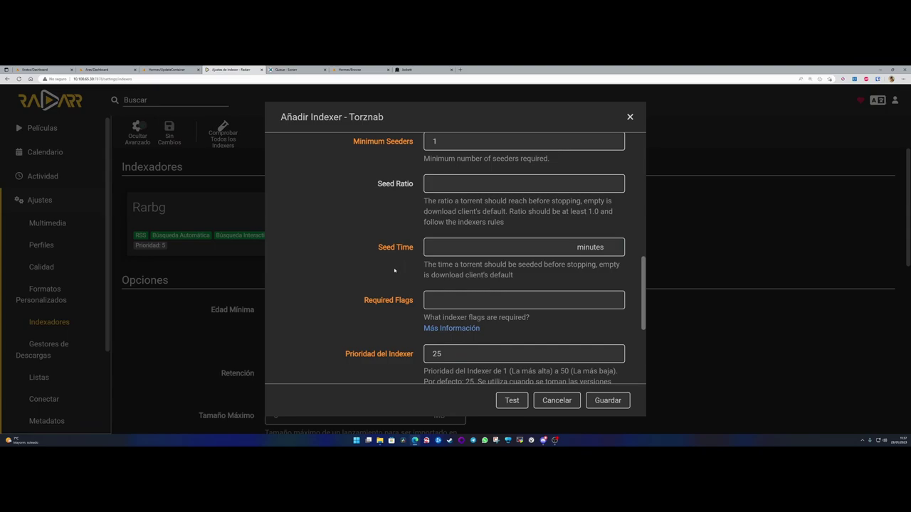
{"action": "scroll", "coordinate": [395, 270], "scroll_direction": "down", "scroll_amount": 5}
{"action": "left_click", "coordinate": [408, 179]}
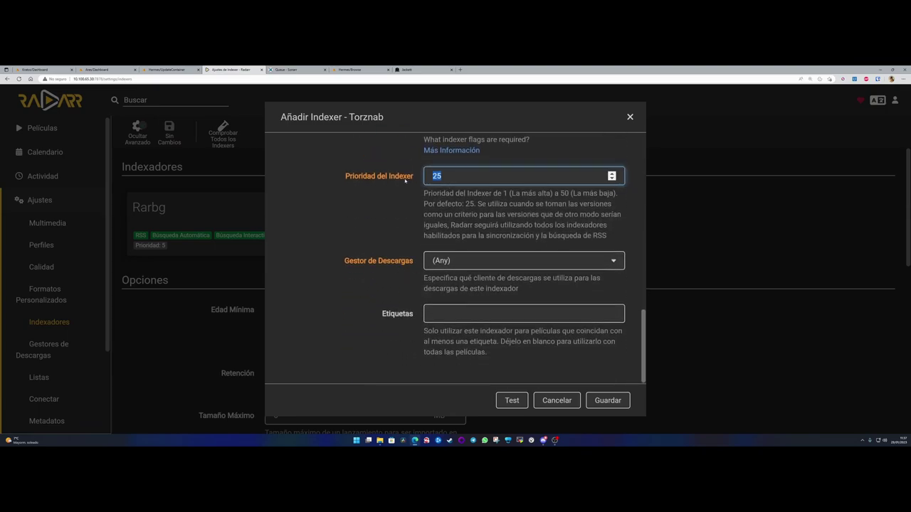
{"action": "type", "text": "10"}
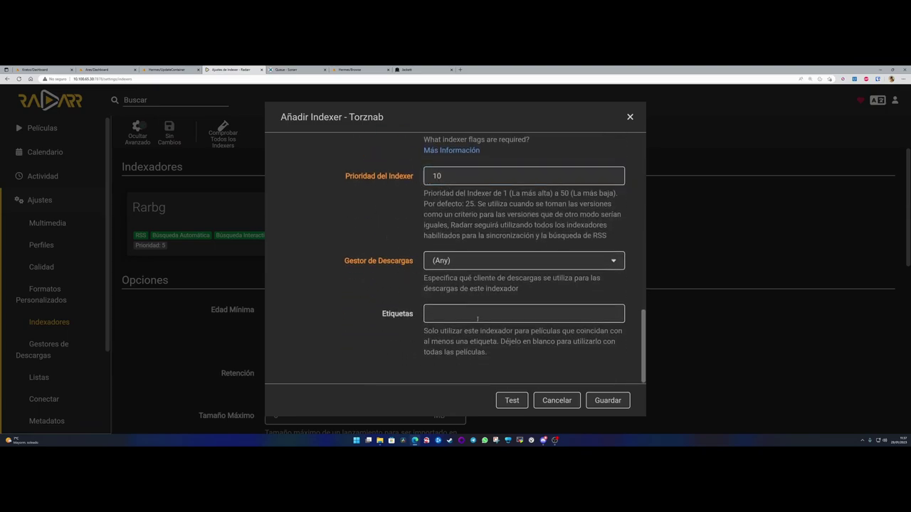
{"action": "left_click", "coordinate": [607, 400]}
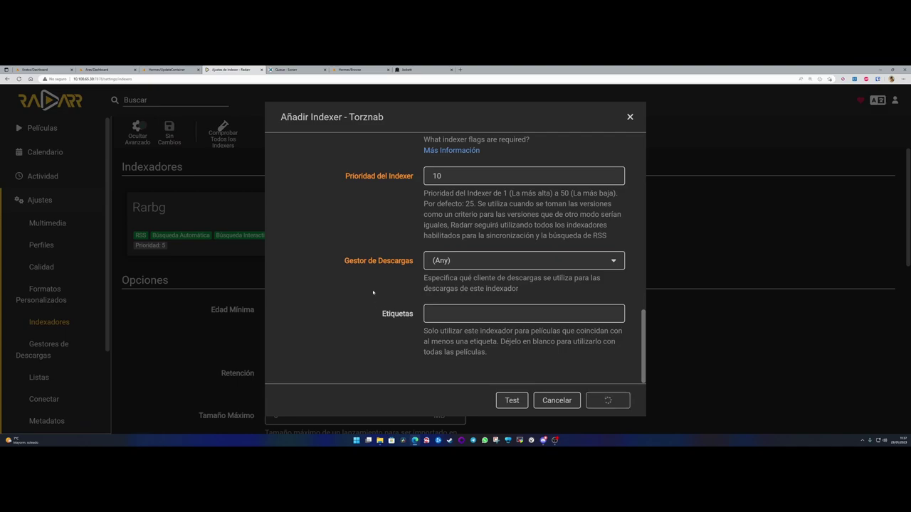
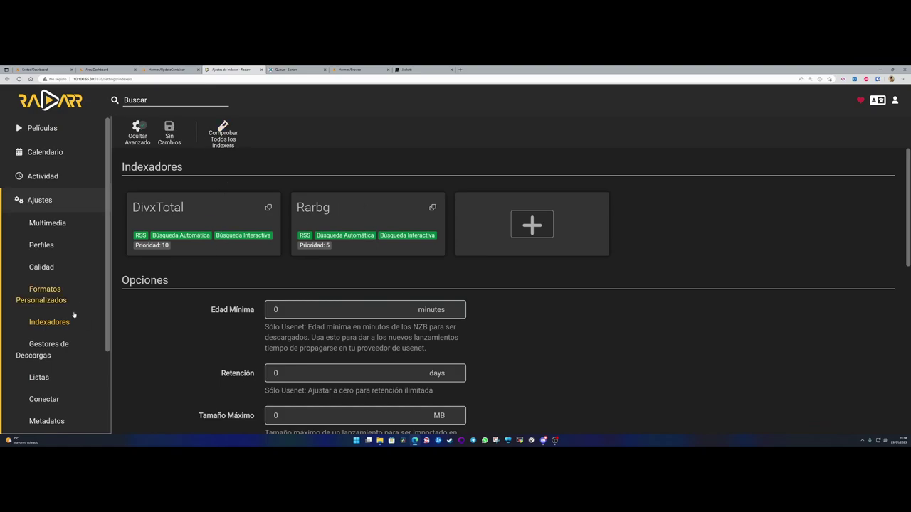
- Visit Radarr's Gestores de Descargas settings, then return to the still-empty Películas list
{"action": "scroll", "coordinate": [44, 285], "scroll_direction": "down", "scroll_amount": 3}
{"action": "left_click", "coordinate": [45, 255]}
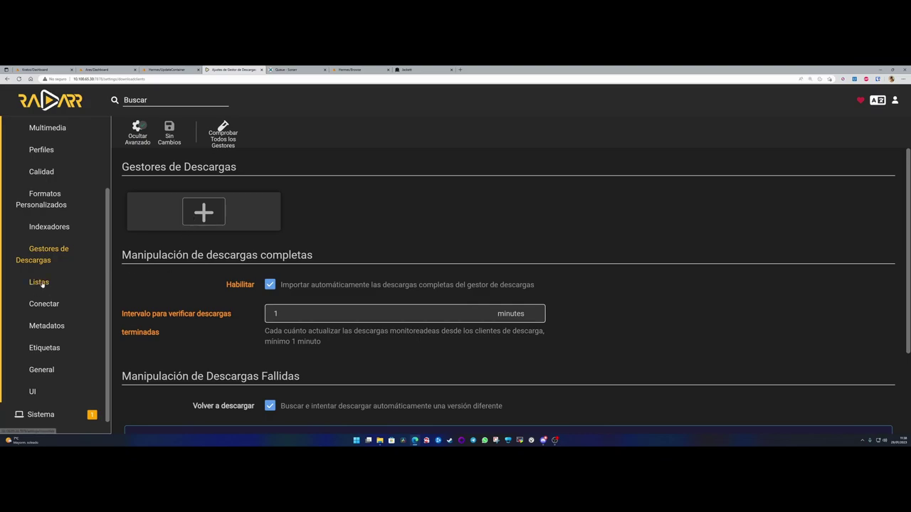
{"action": "scroll", "coordinate": [42, 377], "scroll_direction": "up", "scroll_amount": 3}
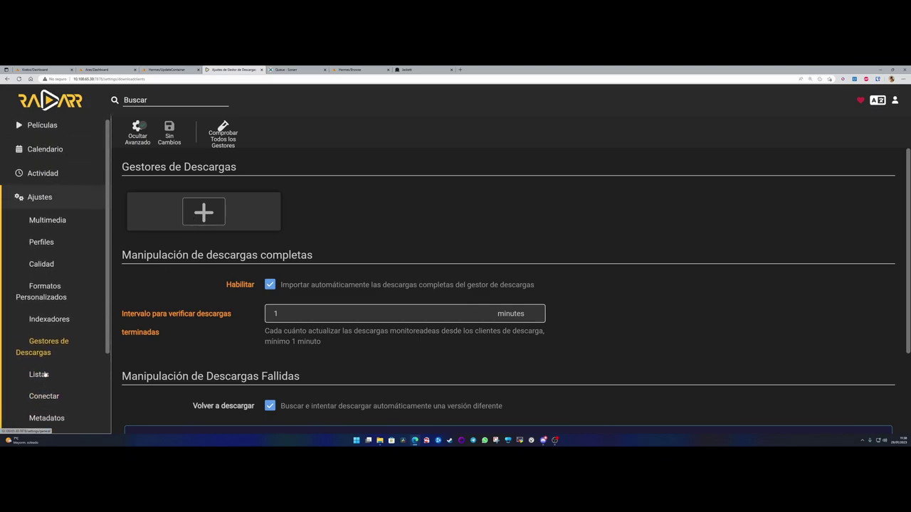
{"action": "left_click", "coordinate": [42, 129]}
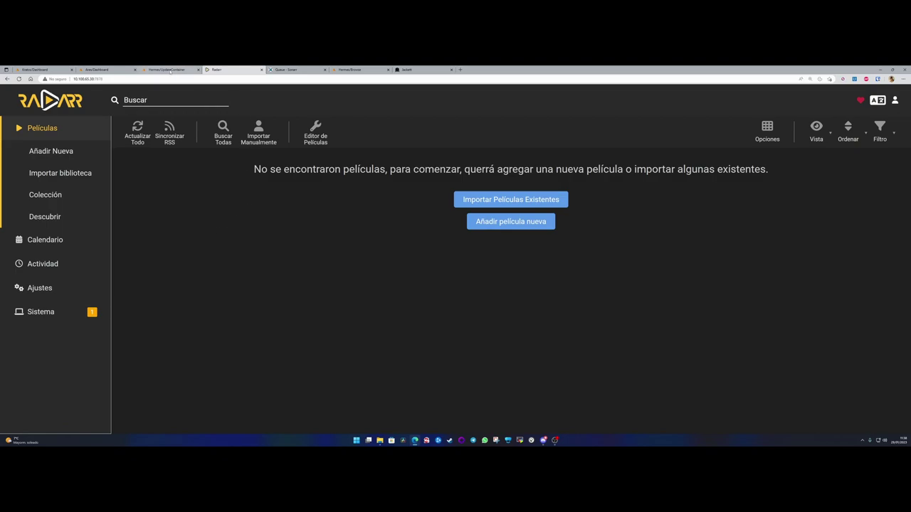
- In Unraid, open the APPS catalogue filtered to Apps Ancladas
{"action": "left_click", "coordinate": [168, 70]}
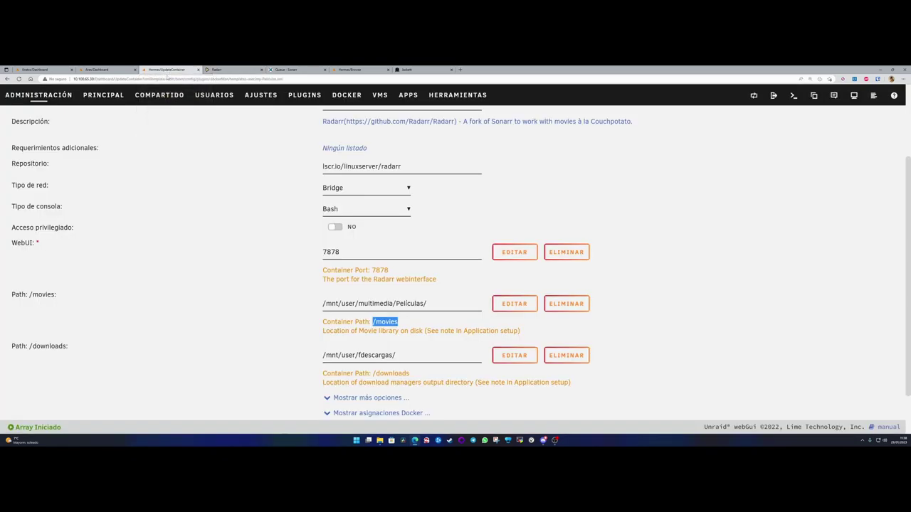
{"action": "left_click", "coordinate": [41, 96]}
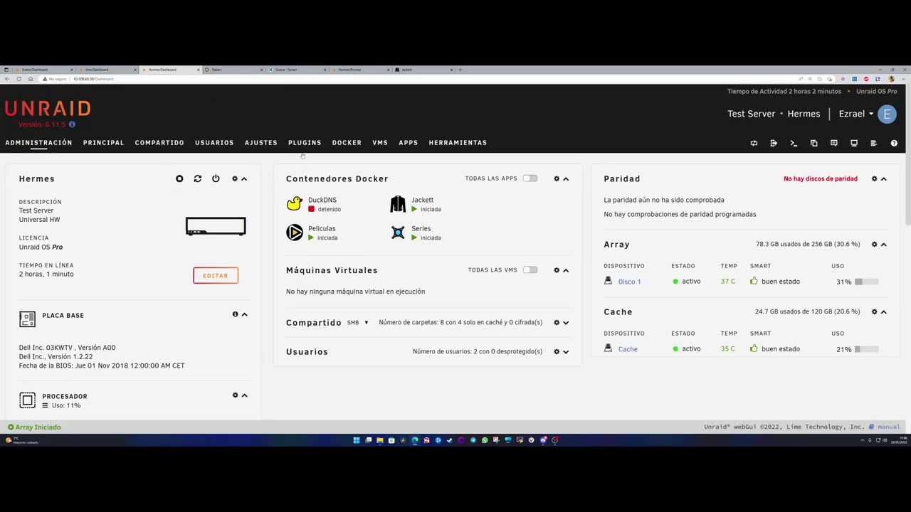
{"action": "left_click", "coordinate": [408, 145]}
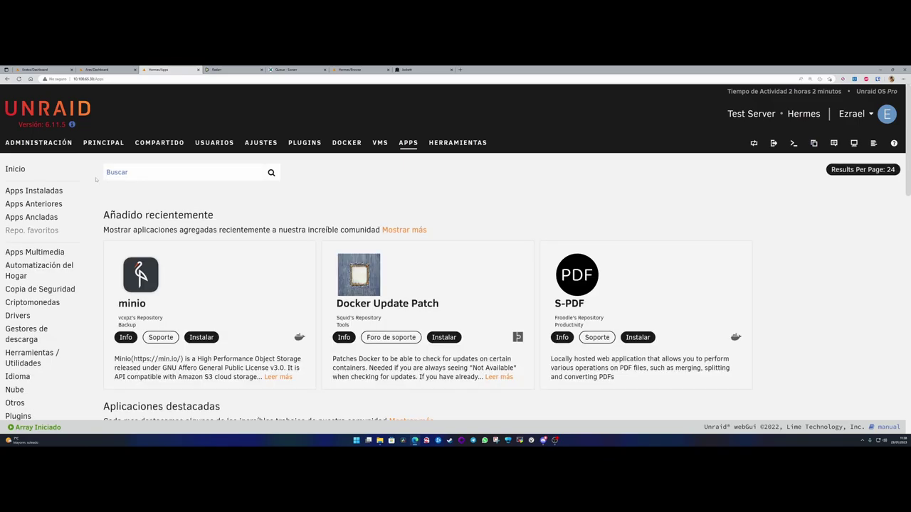
{"action": "left_click", "coordinate": [32, 217]}
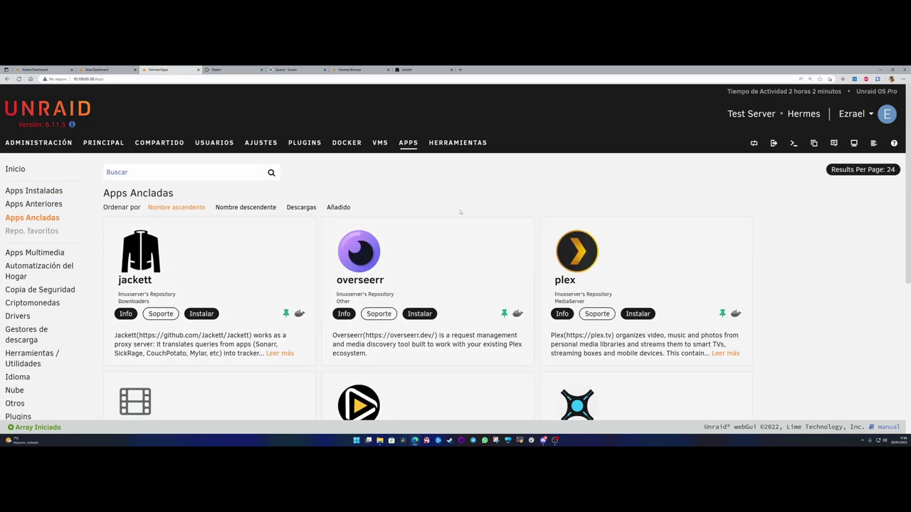
- Start installing the transmission app and rename the container to 'Transmission'
{"action": "scroll", "coordinate": [461, 212], "scroll_direction": "down", "scroll_amount": 5}
{"action": "scroll", "coordinate": [454, 266], "scroll_direction": "up", "scroll_amount": 5}
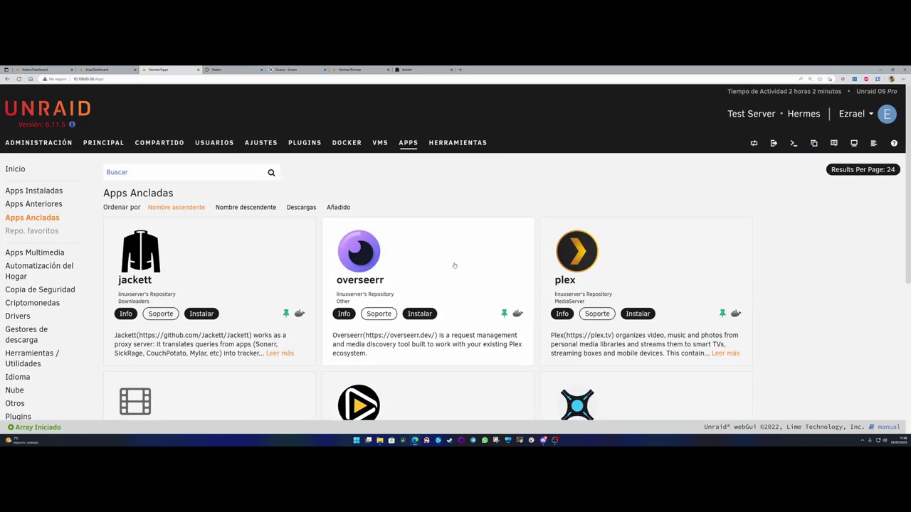
{"action": "scroll", "coordinate": [454, 266], "scroll_direction": "down", "scroll_amount": 5}
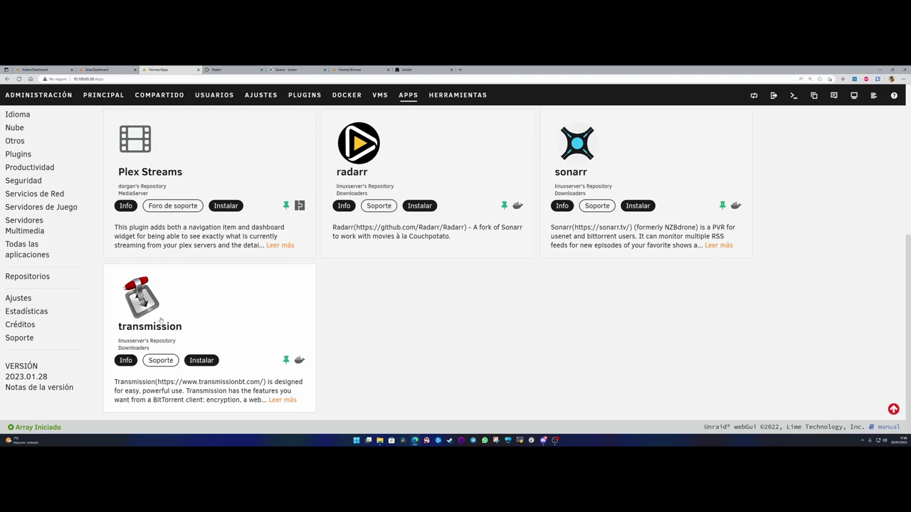
{"action": "left_click", "coordinate": [161, 320]}
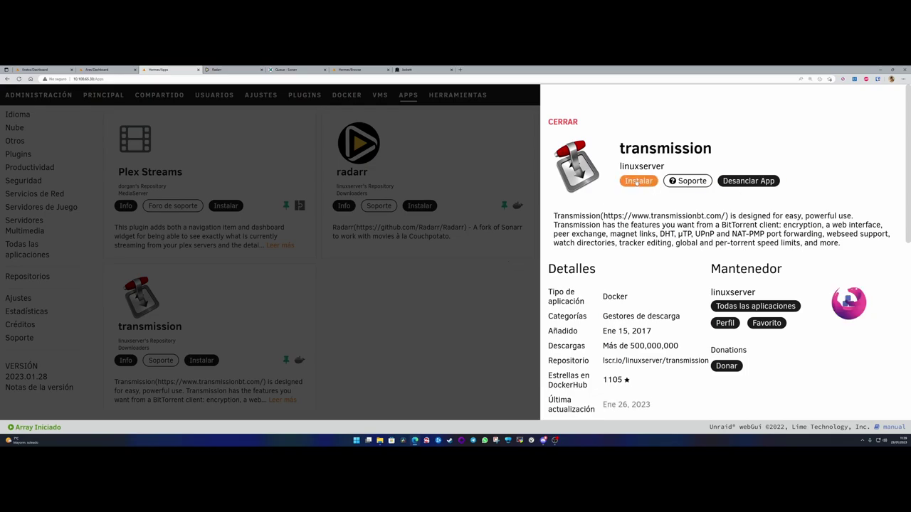
{"action": "left_click", "coordinate": [638, 181]}
{"action": "double_click", "coordinate": [342, 207]}
{"action": "type", "text": "Transmission"}
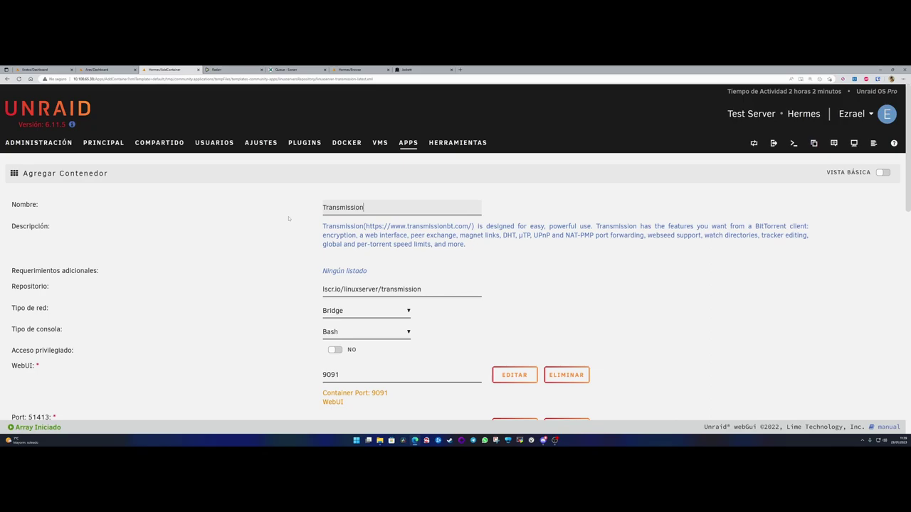
- Set the Path: /downloads mapping to the torrents share (/mnt/user/torrents/)
{"action": "left_click", "coordinate": [272, 225]}
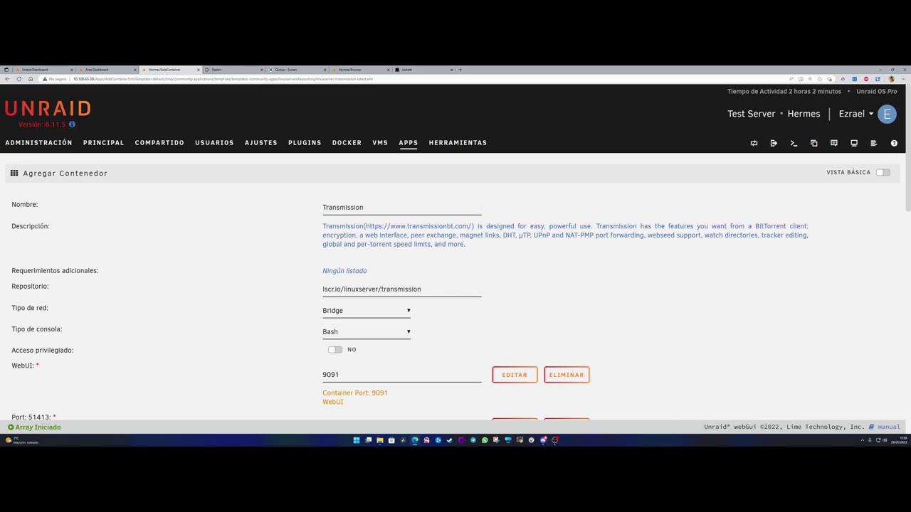
{"action": "scroll", "coordinate": [293, 221], "scroll_direction": "down", "scroll_amount": 3}
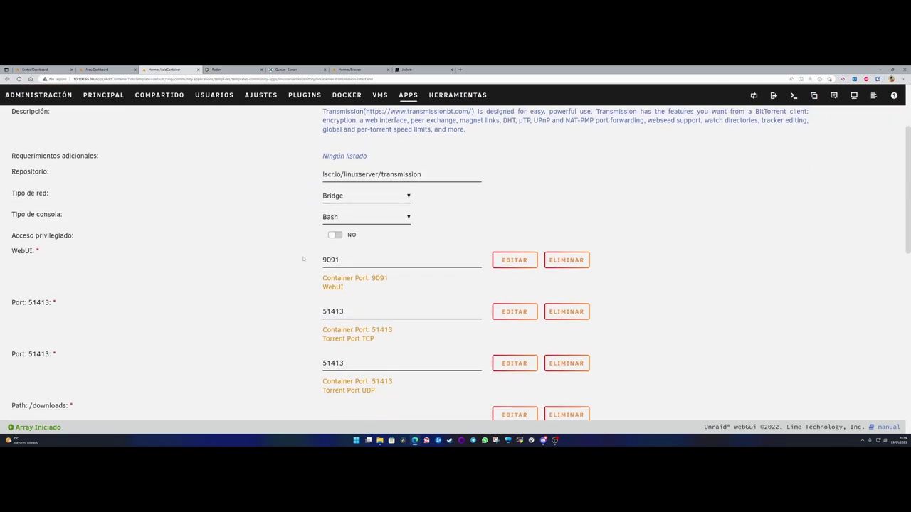
{"action": "scroll", "coordinate": [347, 218], "scroll_direction": "up", "scroll_amount": 3}
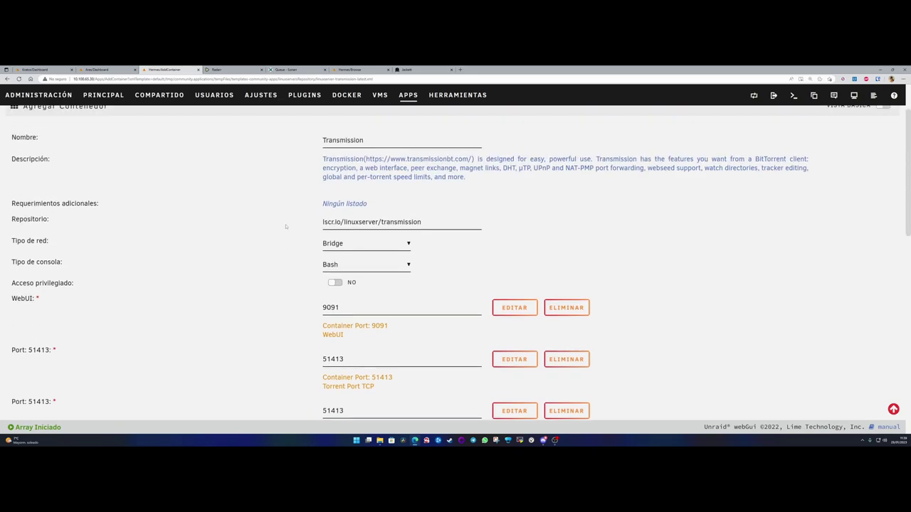
{"action": "scroll", "coordinate": [348, 218], "scroll_direction": "down", "scroll_amount": 3}
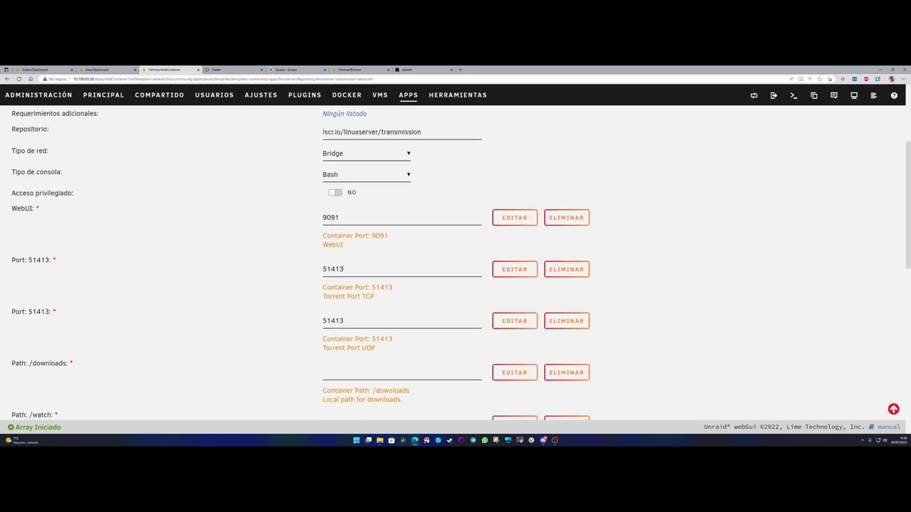
{"action": "left_click", "coordinate": [349, 321]}
{"action": "scroll", "coordinate": [280, 315], "scroll_direction": "down", "scroll_amount": 3}
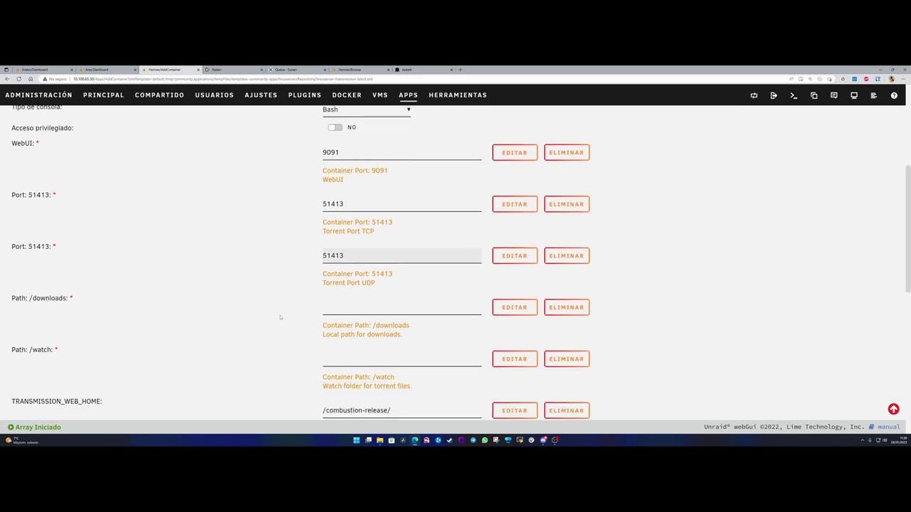
{"action": "scroll", "coordinate": [84, 209], "scroll_direction": "up", "scroll_amount": 1}
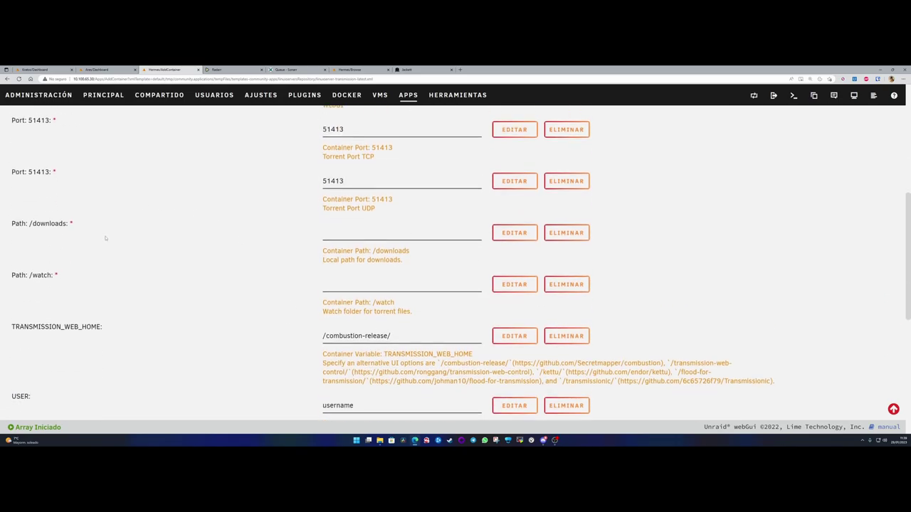
{"action": "left_click_drag", "start_coordinate": [29, 257], "coordinate": [69, 258]}
{"action": "left_click", "coordinate": [236, 268]}
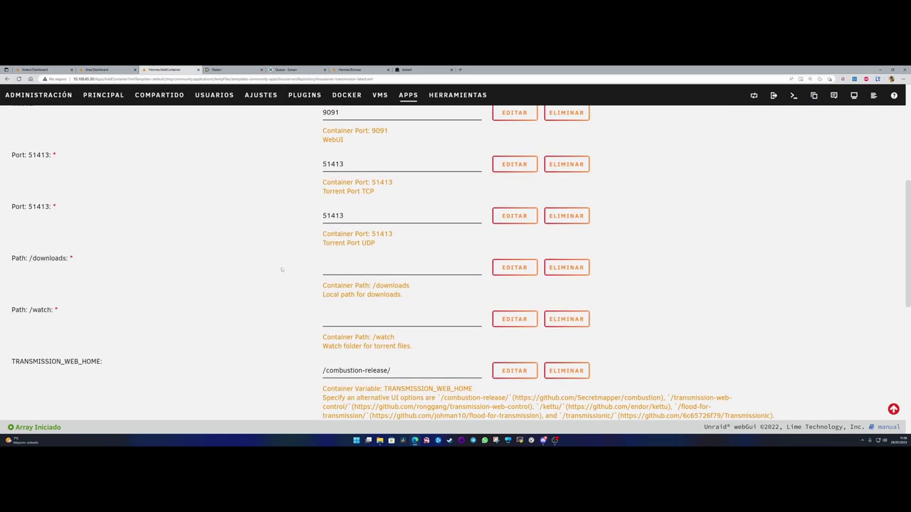
{"action": "left_click", "coordinate": [355, 268]}
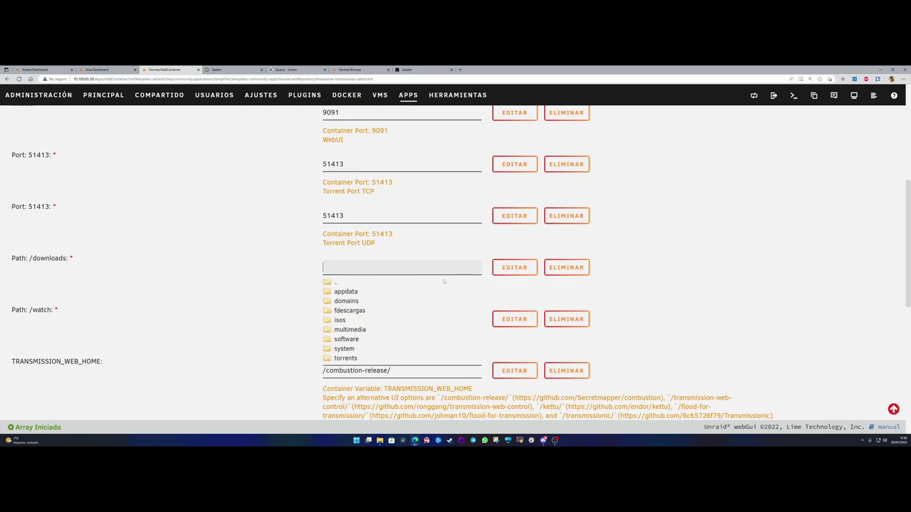
{"action": "left_click", "coordinate": [346, 359]}
{"action": "left_click", "coordinate": [311, 269]}
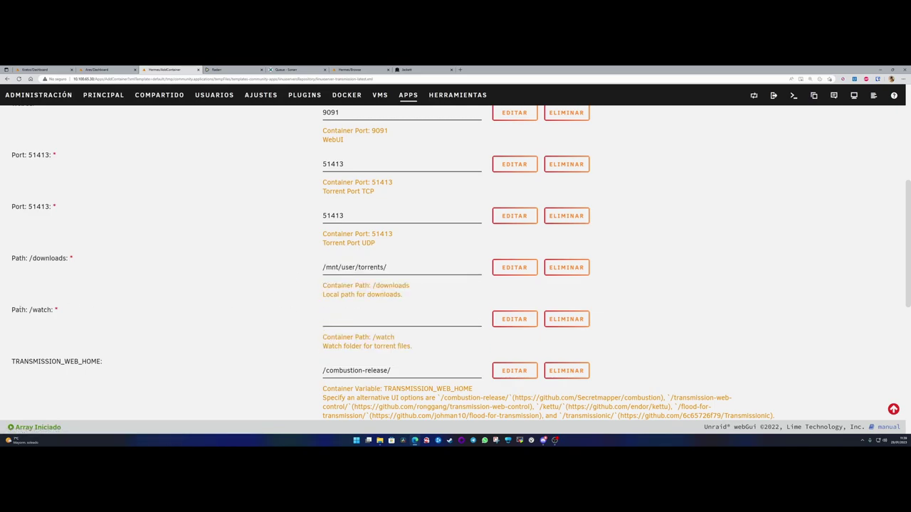
- Set the Path: /watch mapping to the fdescargas share (/mnt/user/fdescargas/)
{"action": "left_click_drag", "start_coordinate": [29, 309], "coordinate": [54, 311]}
{"action": "left_click", "coordinate": [42, 310]}
{"action": "left_click_drag", "start_coordinate": [42, 311], "coordinate": [45, 310]}
{"action": "left_click", "coordinate": [56, 311]}
{"action": "left_click_drag", "start_coordinate": [31, 311], "coordinate": [59, 314]}
{"action": "left_click", "coordinate": [57, 312]}
{"action": "left_click", "coordinate": [340, 320]}
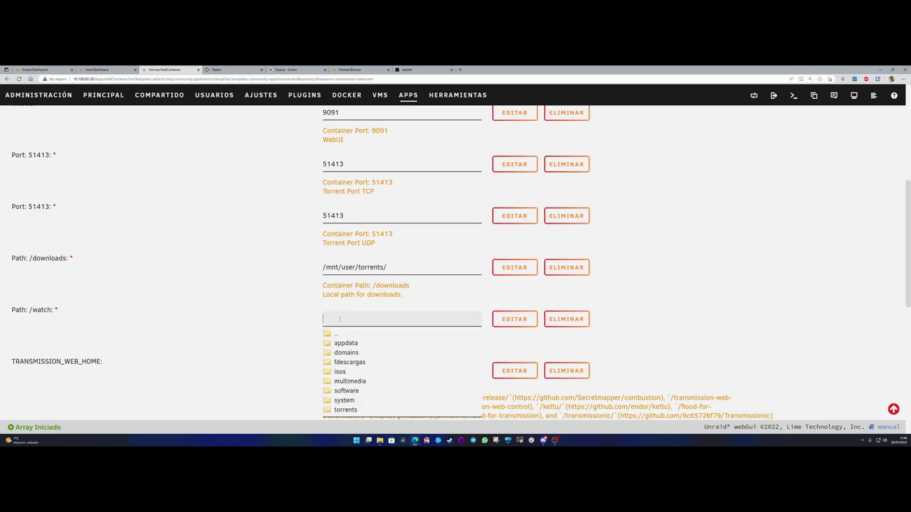
{"action": "left_click", "coordinate": [350, 362]}
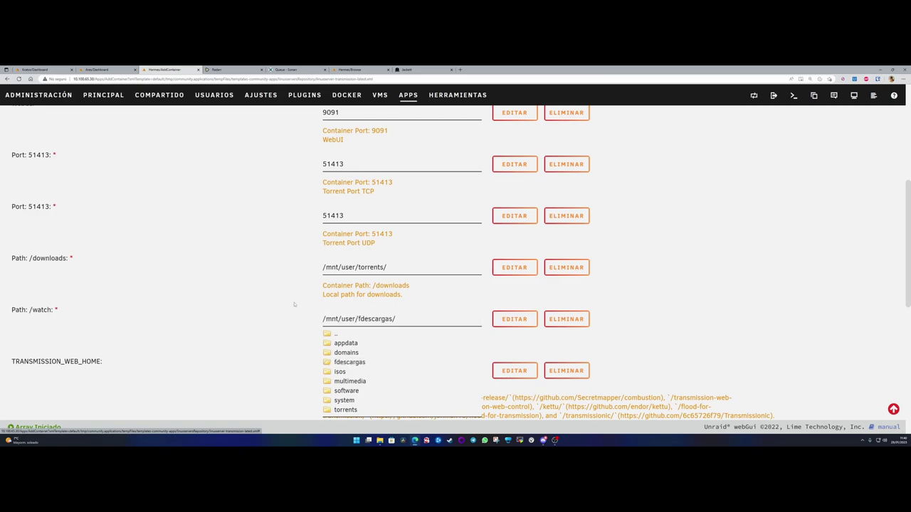
{"action": "left_click", "coordinate": [293, 305]}
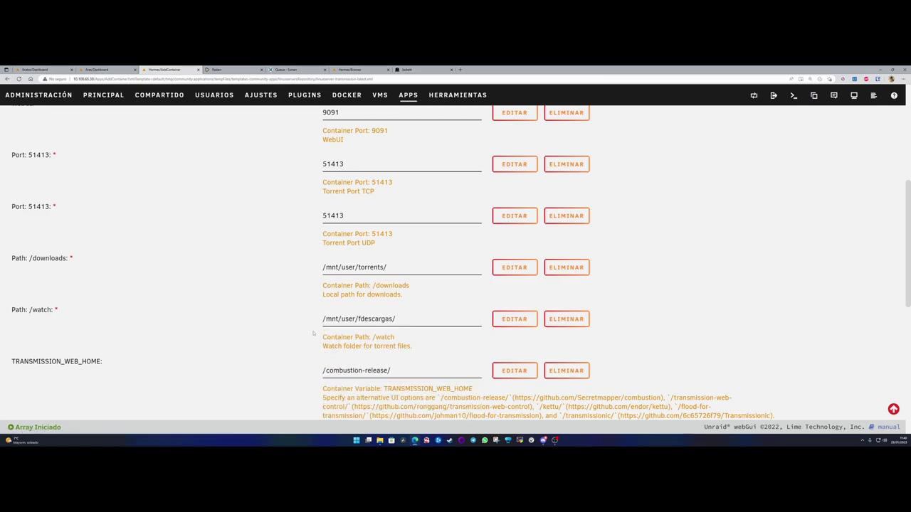
- Review the form, confirming the container name reads Transmission
{"action": "scroll", "coordinate": [314, 333], "scroll_direction": "down", "scroll_amount": 2}
{"action": "scroll", "coordinate": [100, 223], "scroll_direction": "up", "scroll_amount": 10}
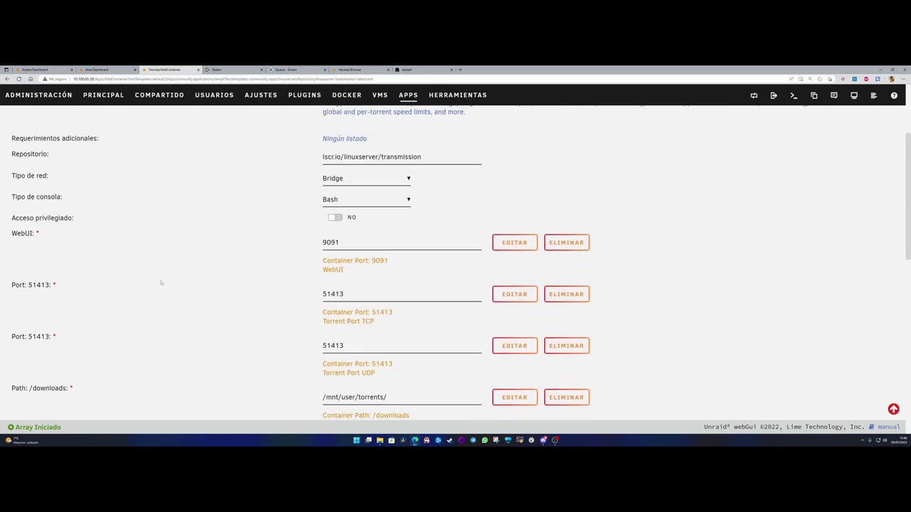
{"action": "double_click", "coordinate": [368, 207]}
{"action": "left_click", "coordinate": [368, 207]}
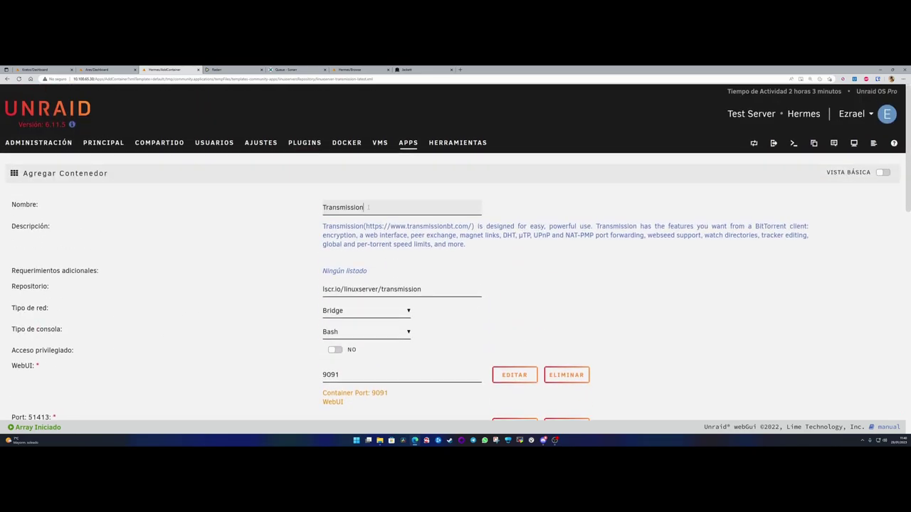
{"action": "scroll", "coordinate": [263, 225], "scroll_direction": "down", "scroll_amount": 6}
{"action": "scroll", "coordinate": [258, 245], "scroll_direction": "up", "scroll_amount": 5}
{"action": "scroll", "coordinate": [257, 246], "scroll_direction": "up", "scroll_amount": 2}
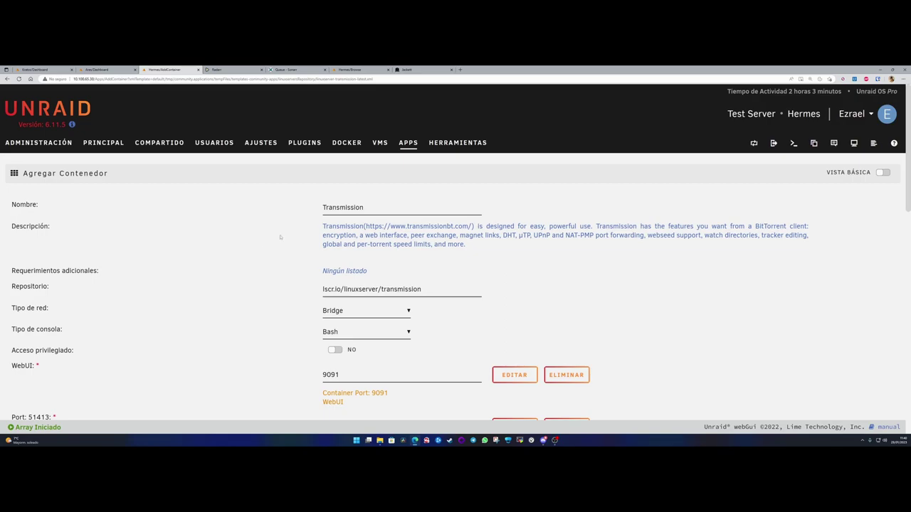
- Search the web for transmission, open the official Transmission site and zoom it to 200%
{"action": "left_click", "coordinate": [459, 69]}
{"action": "type", "text": "trans"}
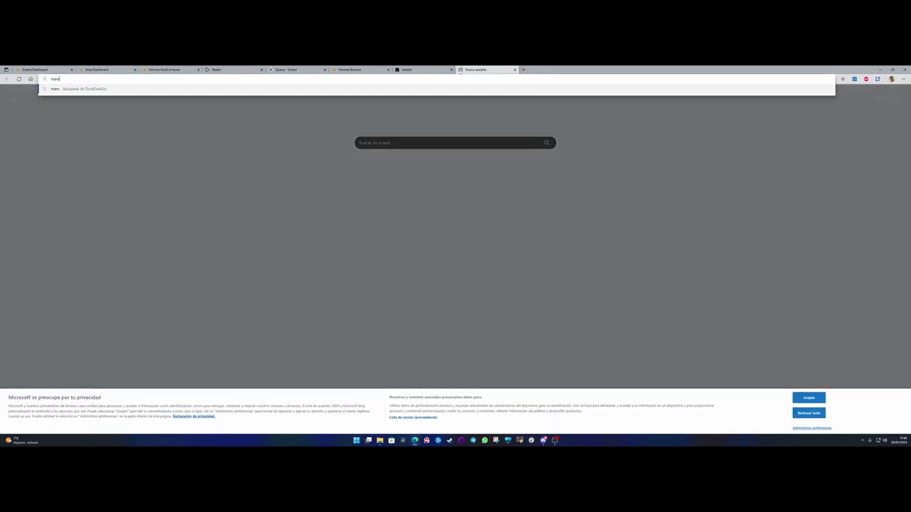
{"action": "type", "text": "mission"}
{"action": "key", "text": "Return"}
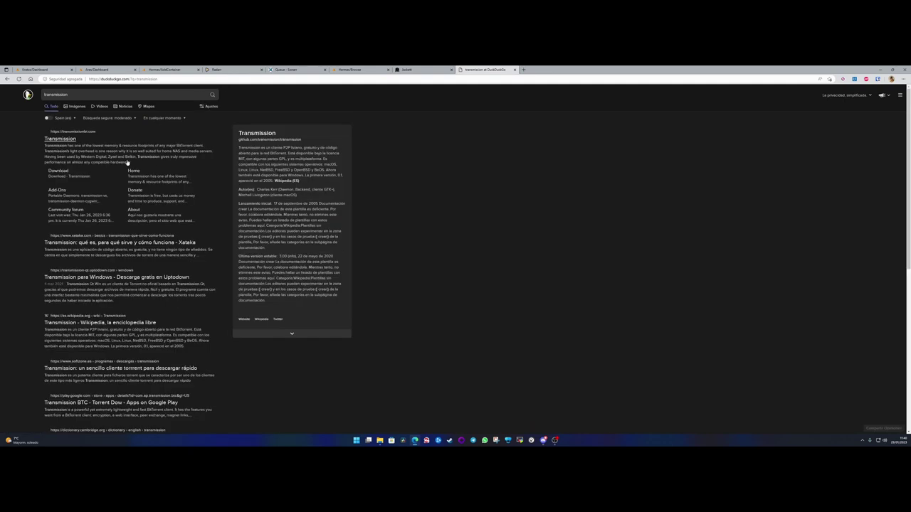
{"action": "left_click", "coordinate": [64, 139]}
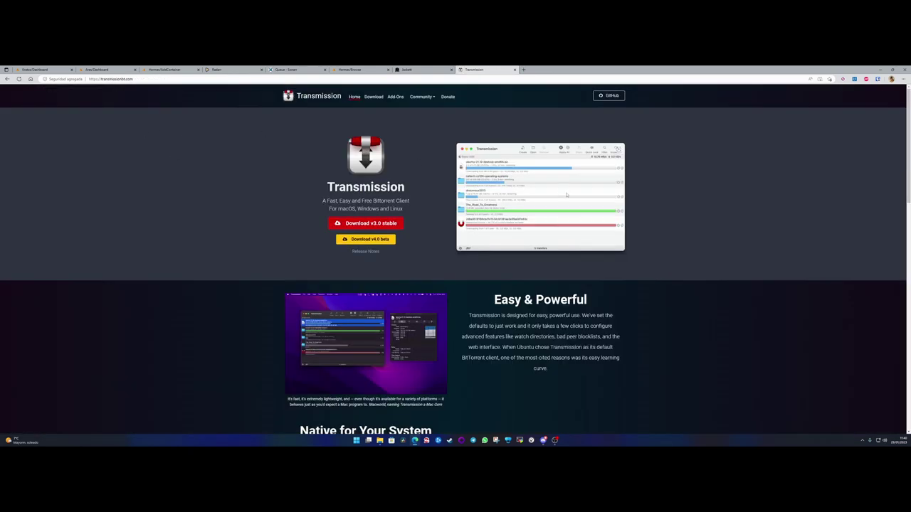
{"action": "key", "text": "ctrl+plus"}
{"action": "key", "text": "ctrl+plus"}
{"action": "key", "text": "ctrl+plus"}
{"action": "key", "text": "ctrl+plus"}
{"action": "key", "text": "ctrl+plus"}
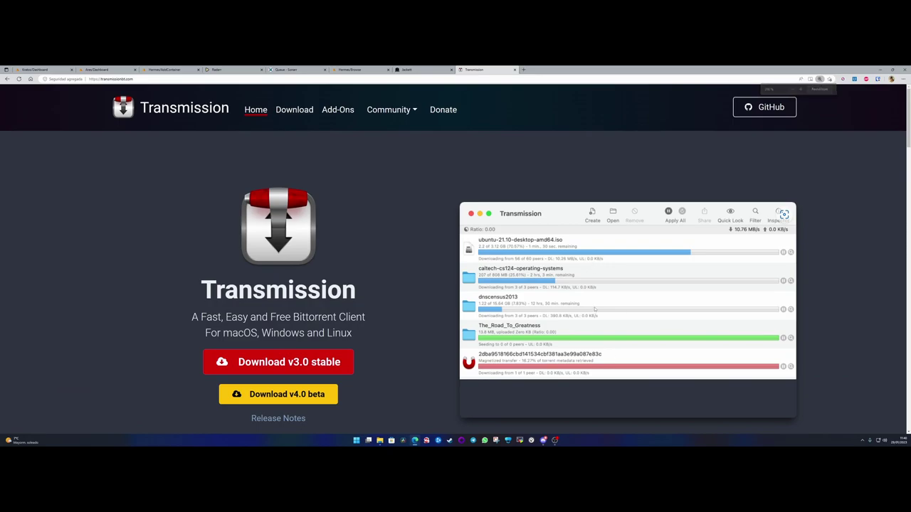
{"action": "scroll", "coordinate": [595, 311], "scroll_direction": "down", "scroll_amount": 2}
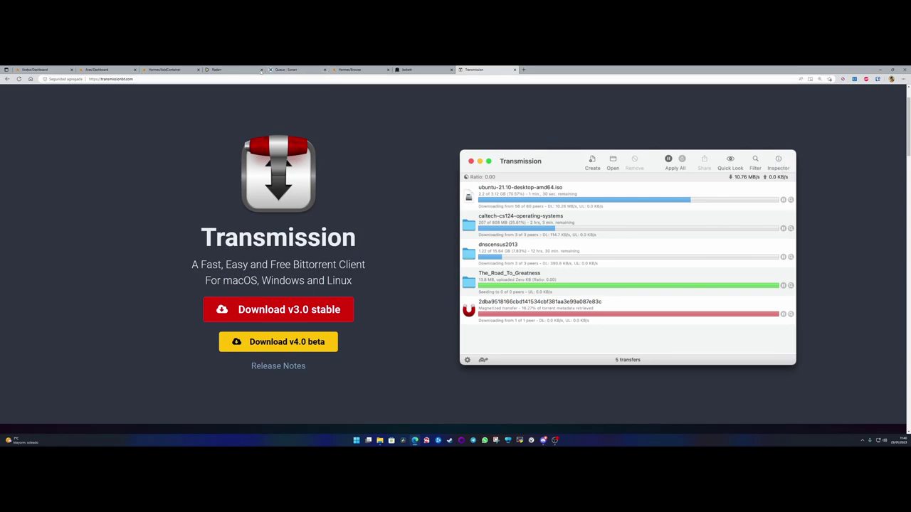
- Back on the container form, locate TRANSMISSION_WEB_HOME and its alternative web interface options
{"action": "left_click", "coordinate": [167, 70]}
{"action": "scroll", "coordinate": [289, 229], "scroll_direction": "down", "scroll_amount": 5}
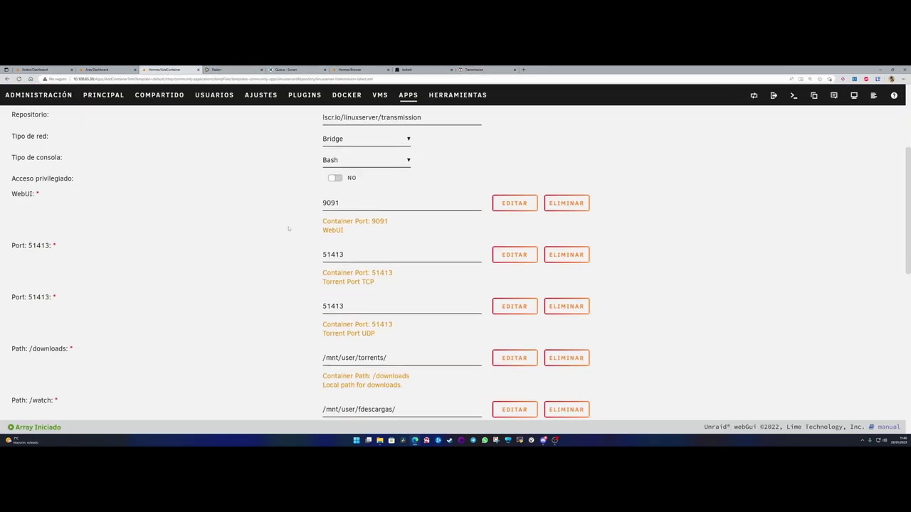
{"action": "scroll", "coordinate": [288, 229], "scroll_direction": "down", "scroll_amount": 3}
{"action": "left_click_drag", "start_coordinate": [103, 204], "coordinate": [11, 205]}
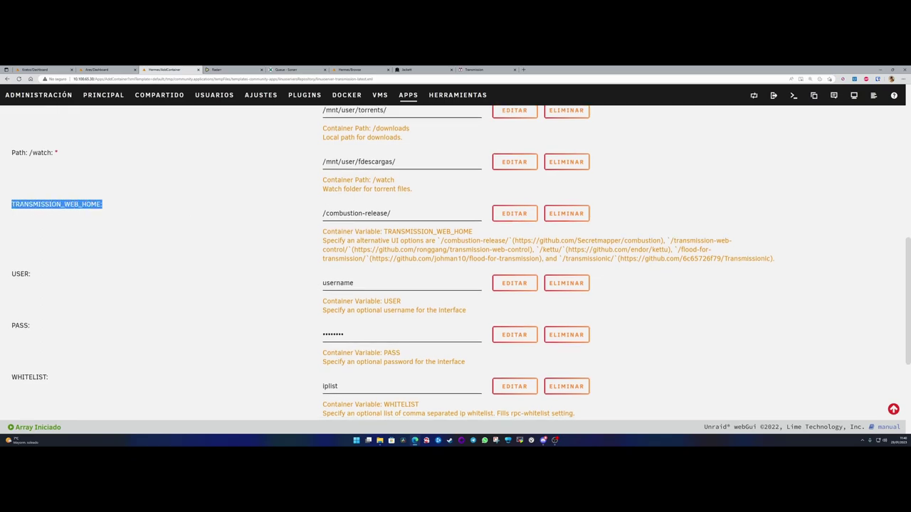
{"action": "left_click", "coordinate": [367, 224]}
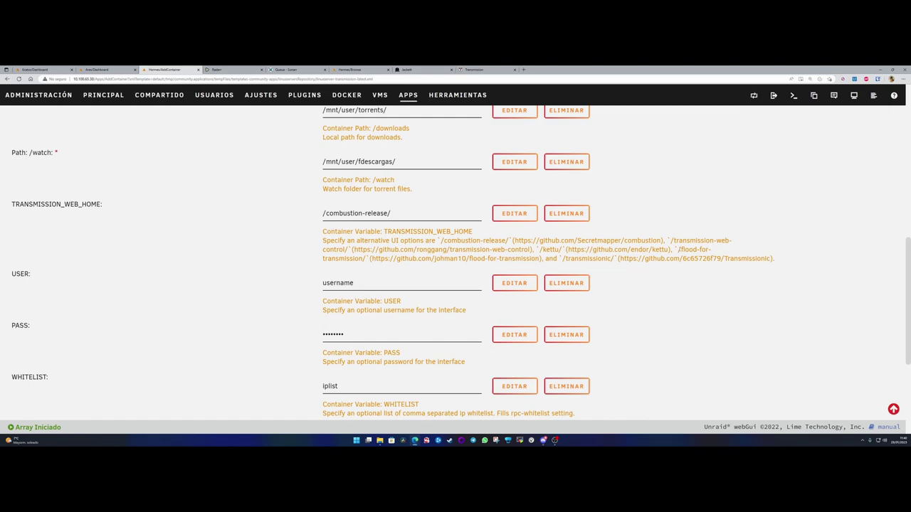
{"action": "left_click_drag", "start_coordinate": [678, 250], "coordinate": [366, 259]}
{"action": "key", "text": "ctrl+c"}
- Replace TRANSMISSION_WEB_HOME /combustion-release/ with /flood-for-transmission/ and check the USER value
{"action": "triple_click", "coordinate": [394, 212]}
{"action": "key", "text": "ctrl+v"}
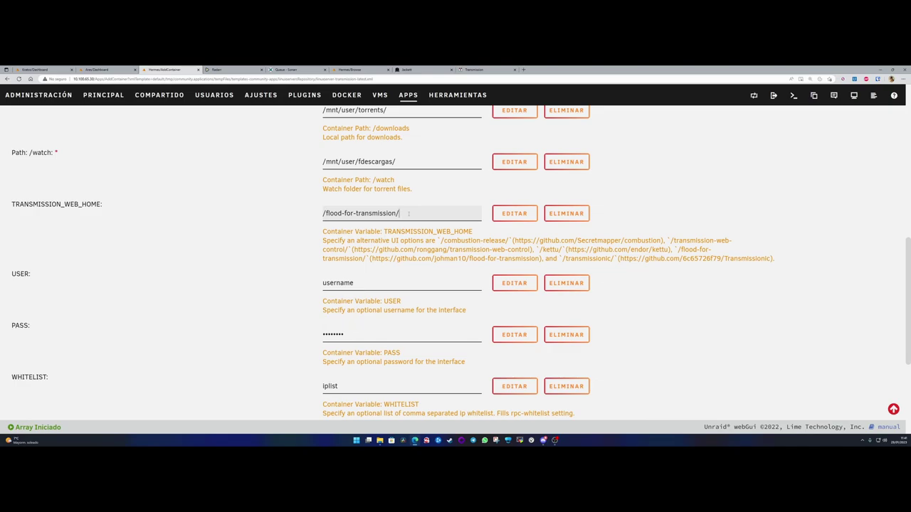
{"action": "left_click_drag", "start_coordinate": [409, 213], "coordinate": [284, 224]}
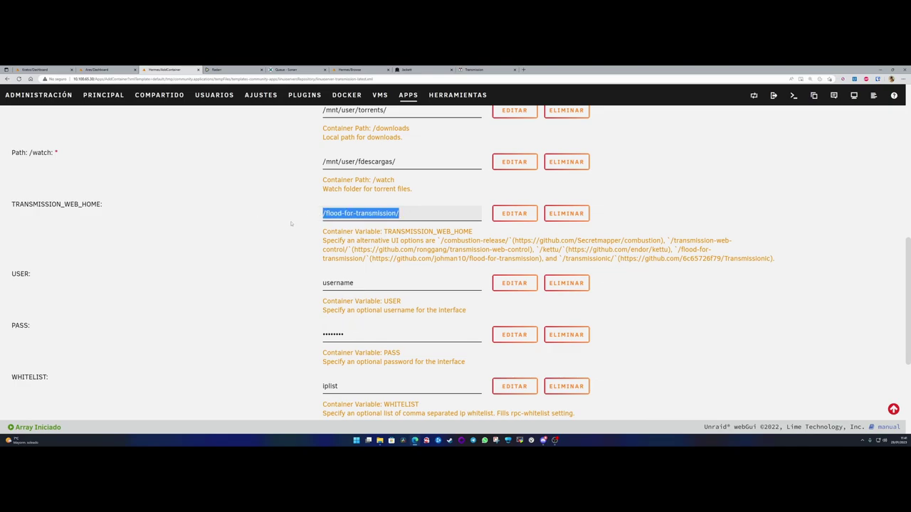
{"action": "left_click", "coordinate": [318, 213]}
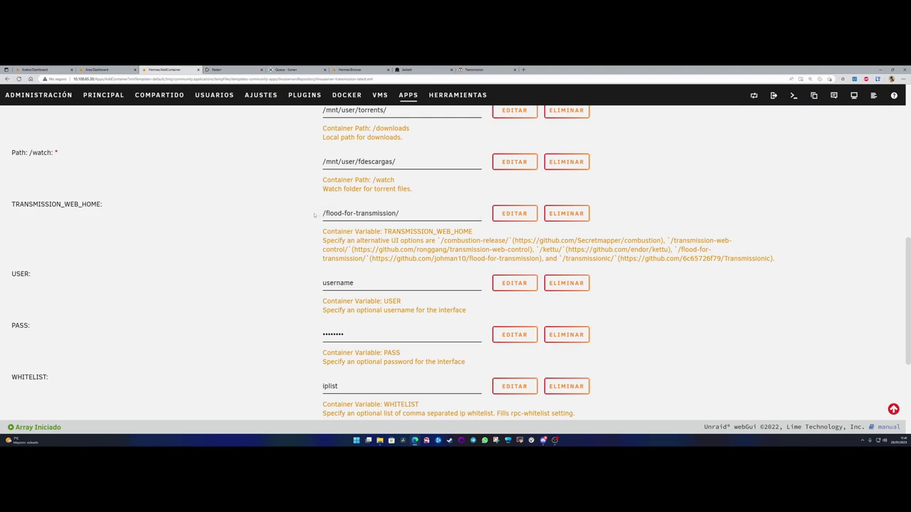
{"action": "left_click_drag", "start_coordinate": [408, 214], "coordinate": [318, 218]}
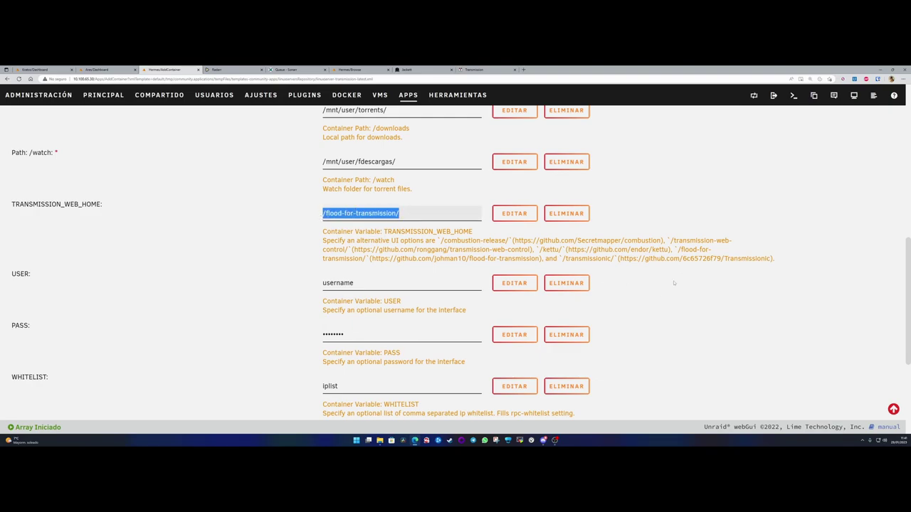
{"action": "left_click_drag", "start_coordinate": [680, 250], "coordinate": [366, 258]}
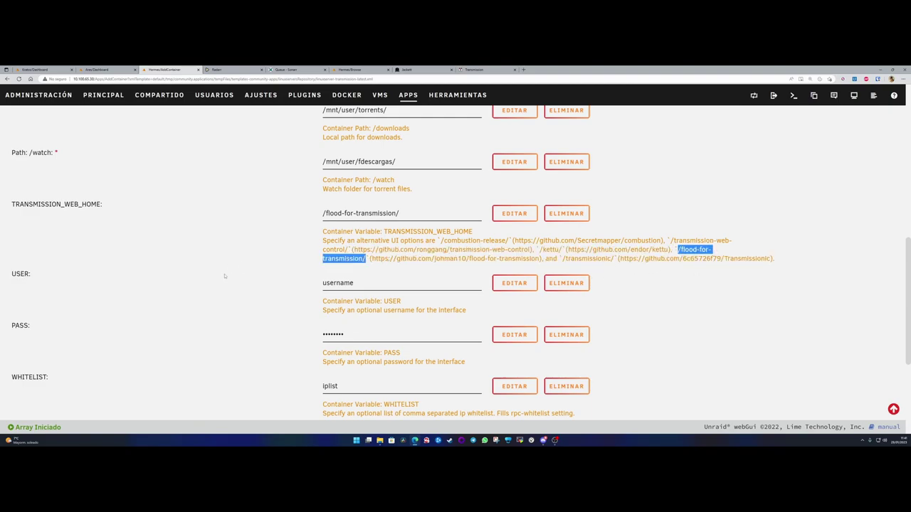
{"action": "left_click", "coordinate": [256, 281]}
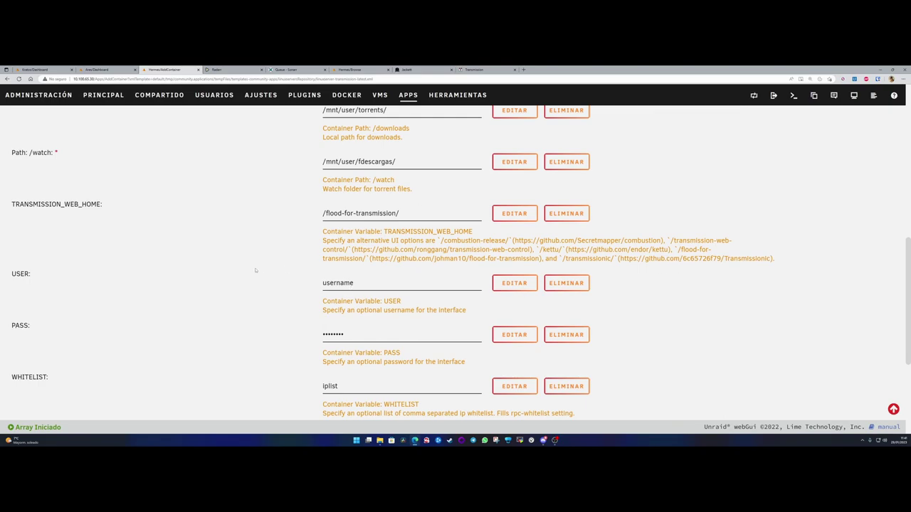
{"action": "scroll", "coordinate": [252, 283], "scroll_direction": "down", "scroll_amount": 1}
{"action": "left_click_drag", "start_coordinate": [356, 236], "coordinate": [251, 244]}
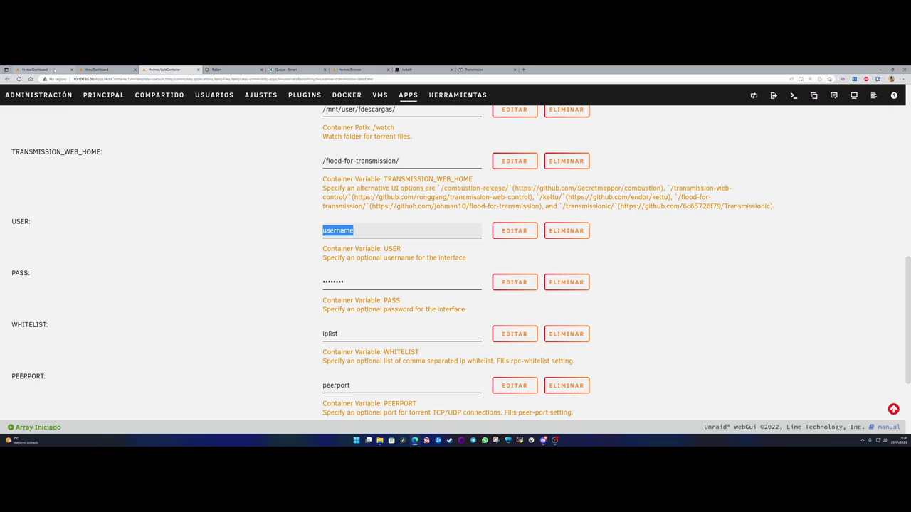
- From the Dashboard, open the existing Transmission-Movies container's Editar settings
{"action": "left_click", "coordinate": [100, 69]}
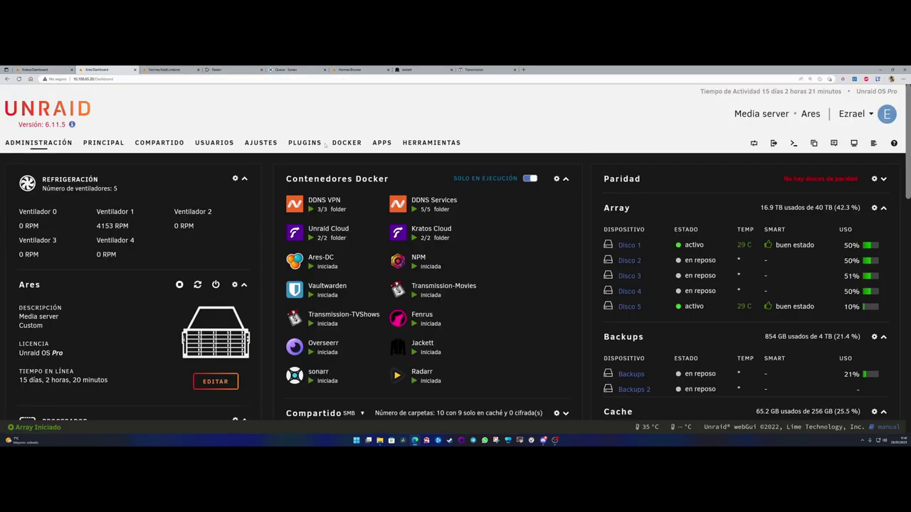
{"action": "left_click", "coordinate": [398, 290]}
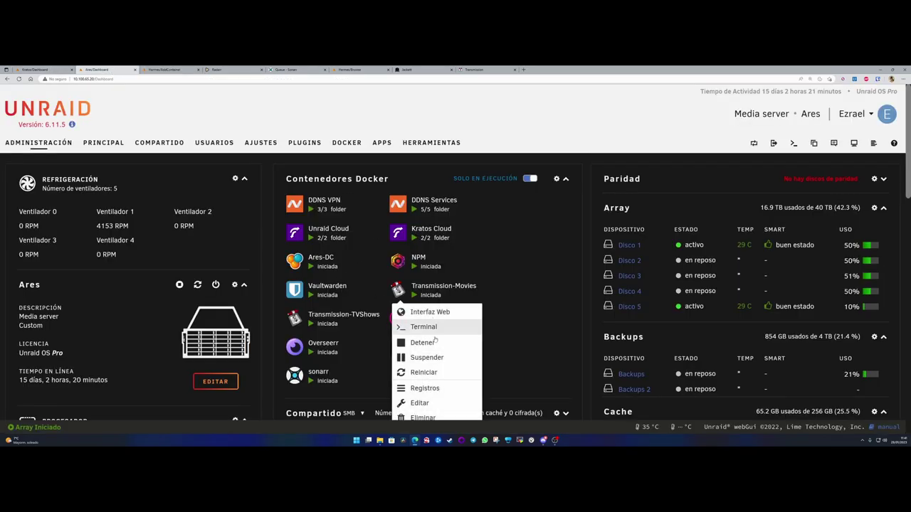
{"action": "left_click", "coordinate": [420, 404]}
{"action": "scroll", "coordinate": [376, 278], "scroll_direction": "down", "scroll_amount": 10}
{"action": "scroll", "coordinate": [380, 278], "scroll_direction": "up", "scroll_amount": 3}
{"action": "scroll", "coordinate": [199, 256], "scroll_direction": "down", "scroll_amount": 1}
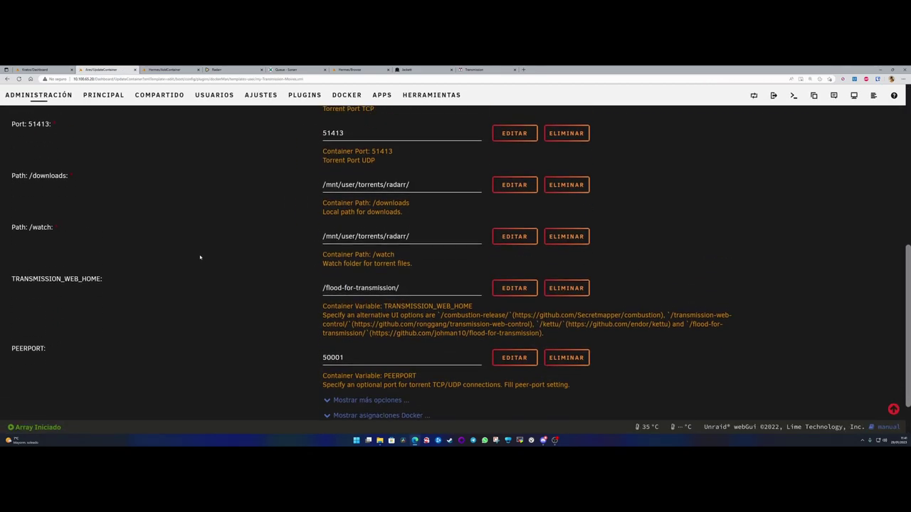
{"action": "scroll", "coordinate": [71, 164], "scroll_direction": "up", "scroll_amount": 1}
{"action": "scroll", "coordinate": [189, 200], "scroll_direction": "down", "scroll_amount": 2}
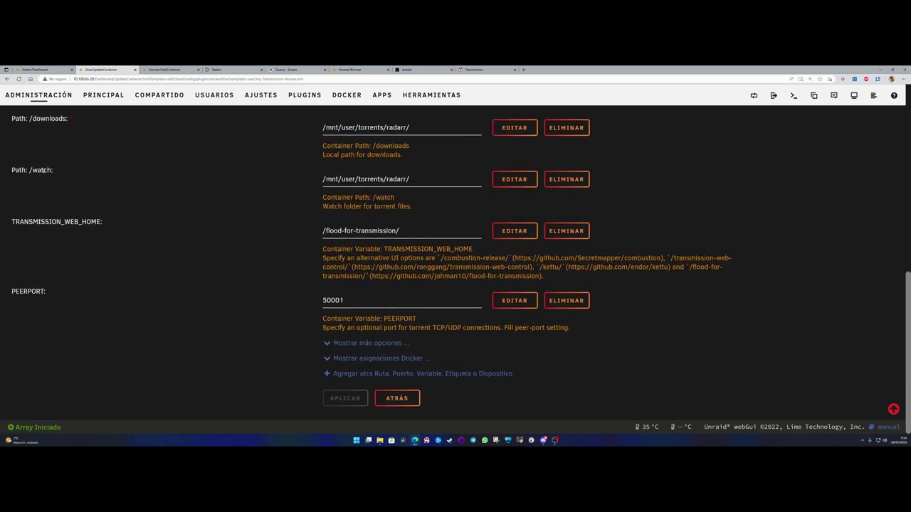
- Compare Transmission-Movies' Path: /watch and TRANSMISSION_WEB_HOME settings
{"action": "left_click_drag", "start_coordinate": [32, 171], "coordinate": [57, 173]}
{"action": "left_click", "coordinate": [71, 172]}
{"action": "key", "text": "Tab"}
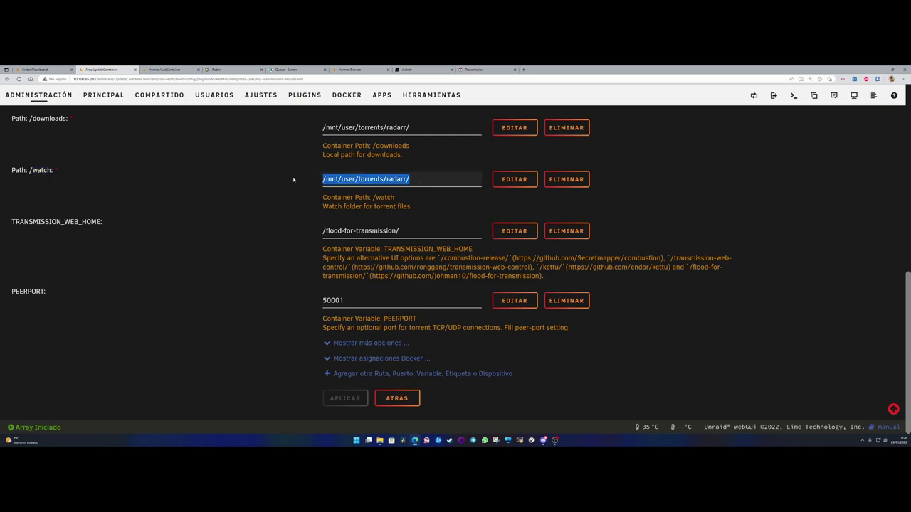
{"action": "left_click_drag", "start_coordinate": [54, 171], "coordinate": [11, 170]}
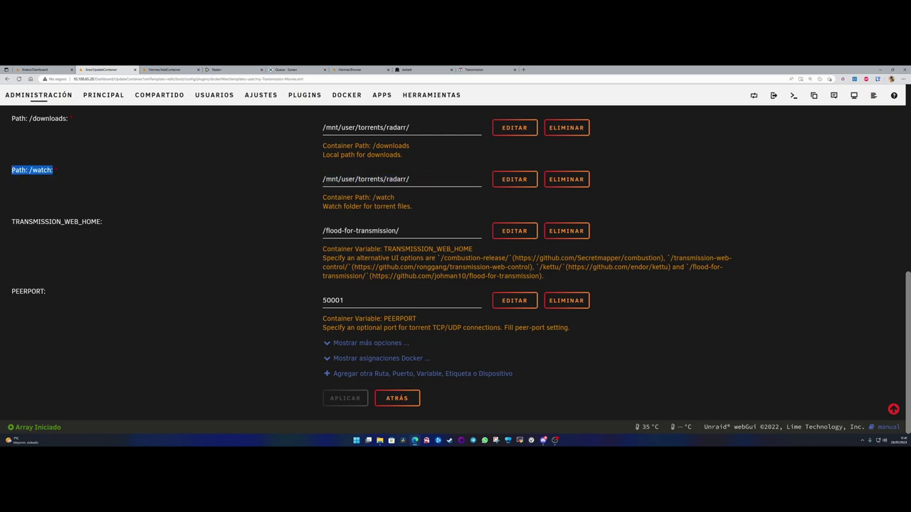
{"action": "left_click", "coordinate": [29, 221]}
{"action": "left_click_drag", "start_coordinate": [12, 221], "coordinate": [102, 227]}
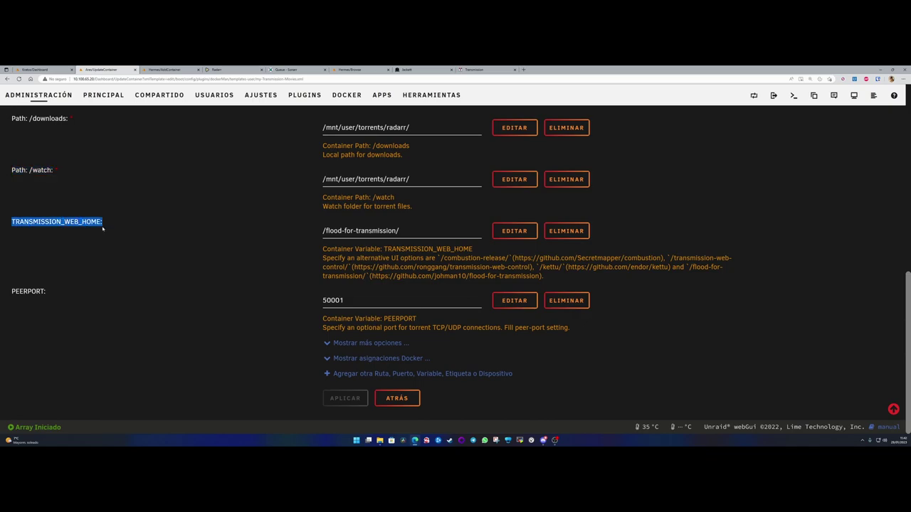
{"action": "left_click", "coordinate": [372, 232]}
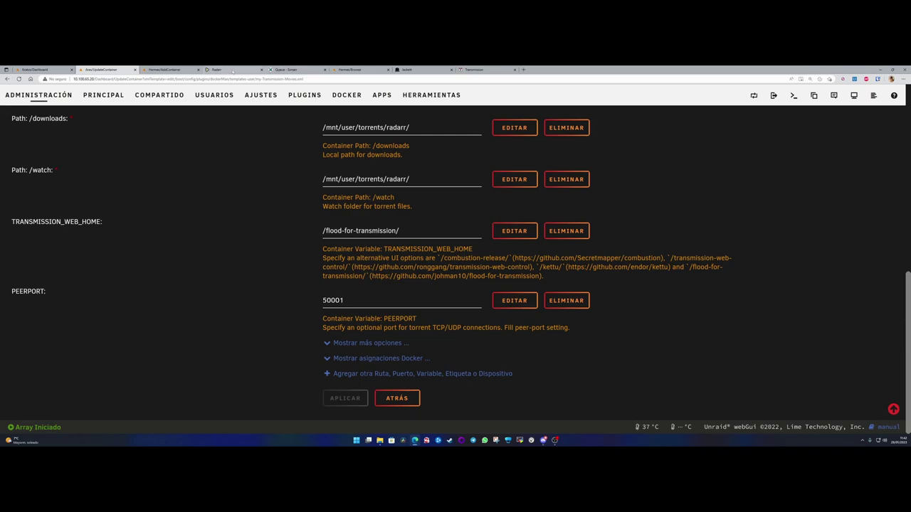
- Glance at the Radarr and Jackett tabs, close the Transmission website tab, return to Hermes/AddContainer
{"action": "left_click", "coordinate": [232, 70]}
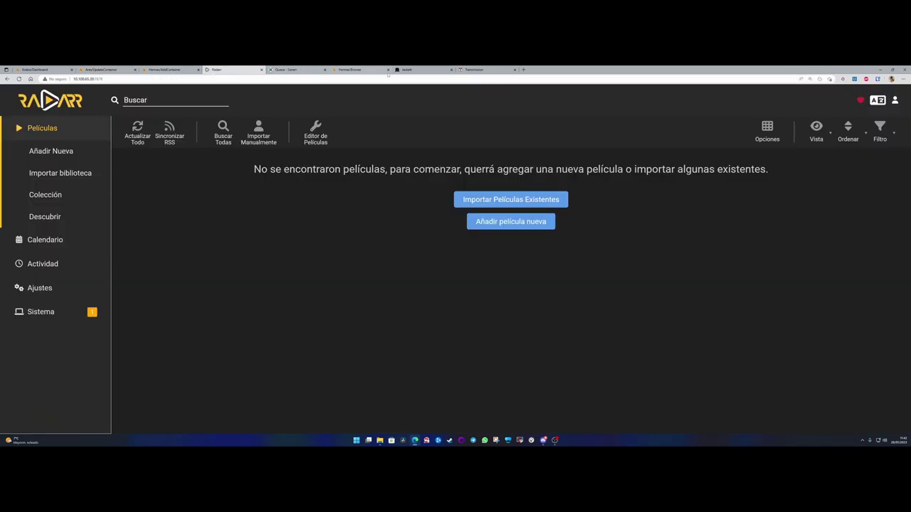
{"action": "left_click", "coordinate": [477, 69]}
{"action": "left_click", "coordinate": [434, 70]}
{"action": "middle_click", "coordinate": [461, 69]}
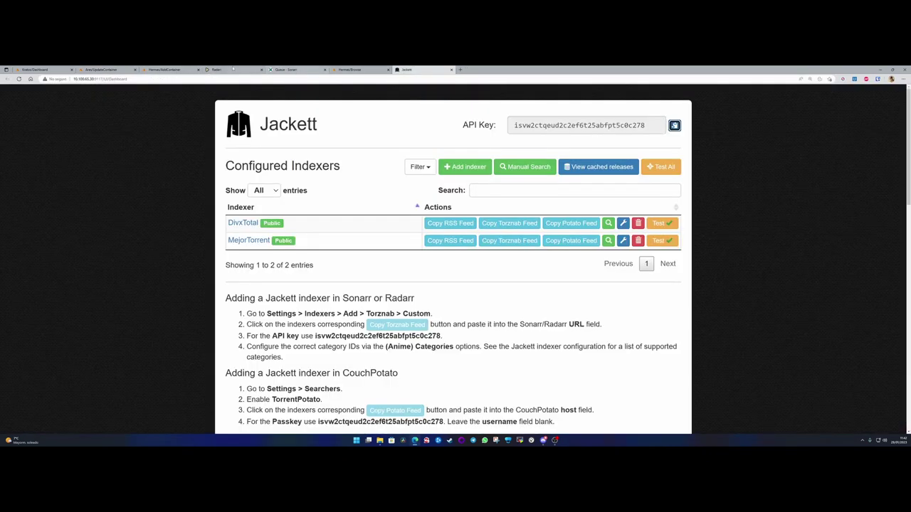
{"action": "left_click", "coordinate": [171, 70]}
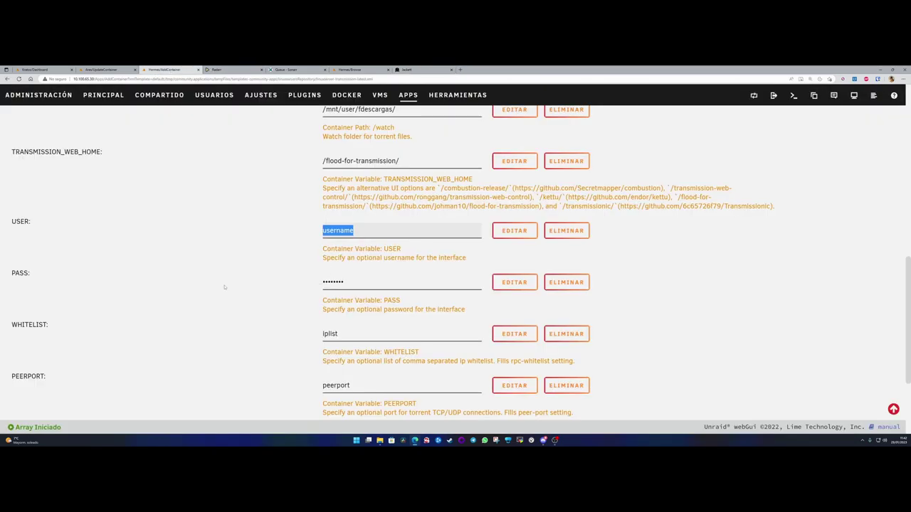
- Remove the USER, PASS, WHITELIST and HOST_WHITELIST variables from the new container
{"action": "left_click", "coordinate": [566, 231]}
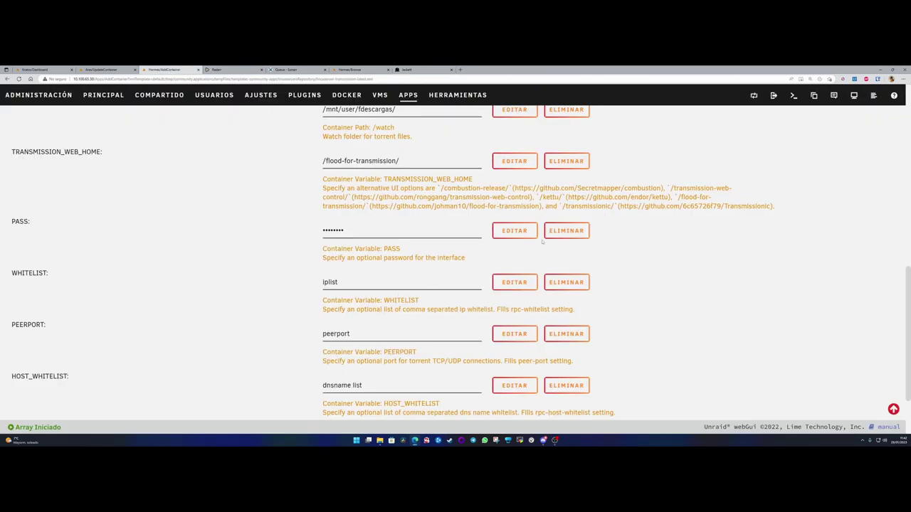
{"action": "left_click", "coordinate": [564, 231]}
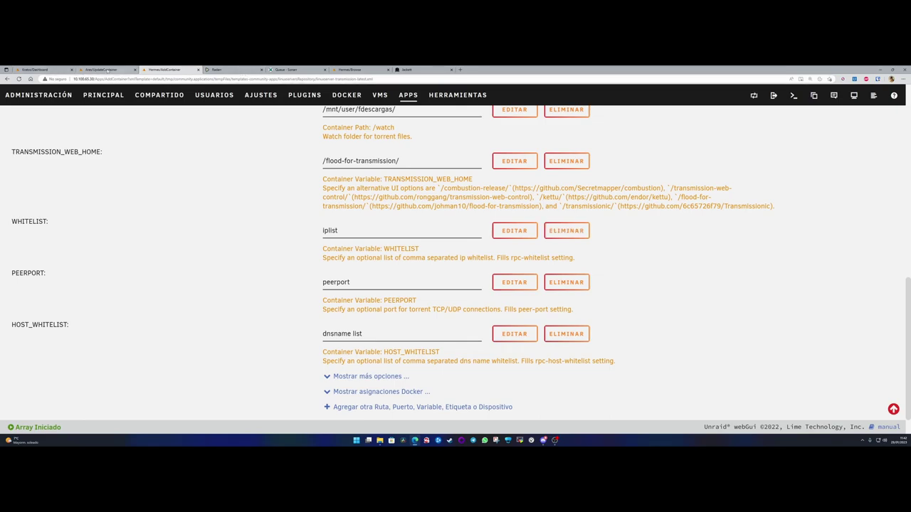
{"action": "left_click", "coordinate": [107, 70]}
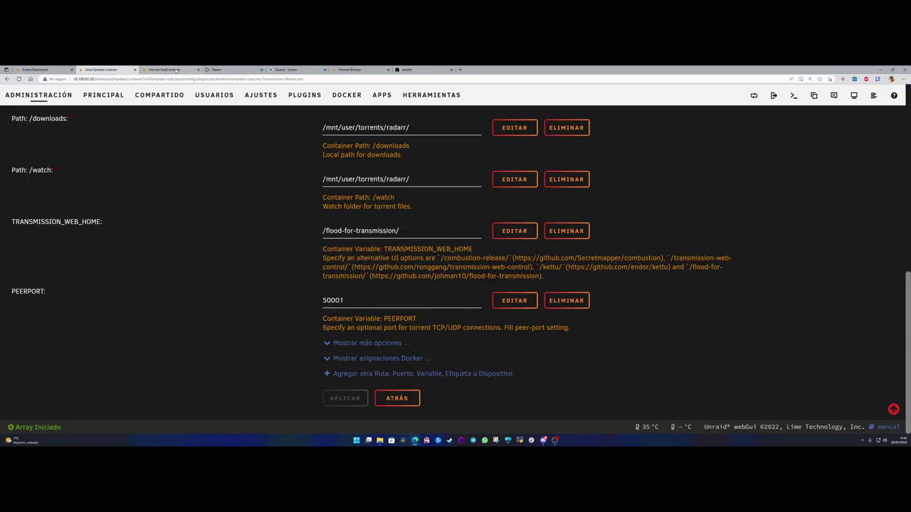
{"action": "left_click", "coordinate": [164, 70]}
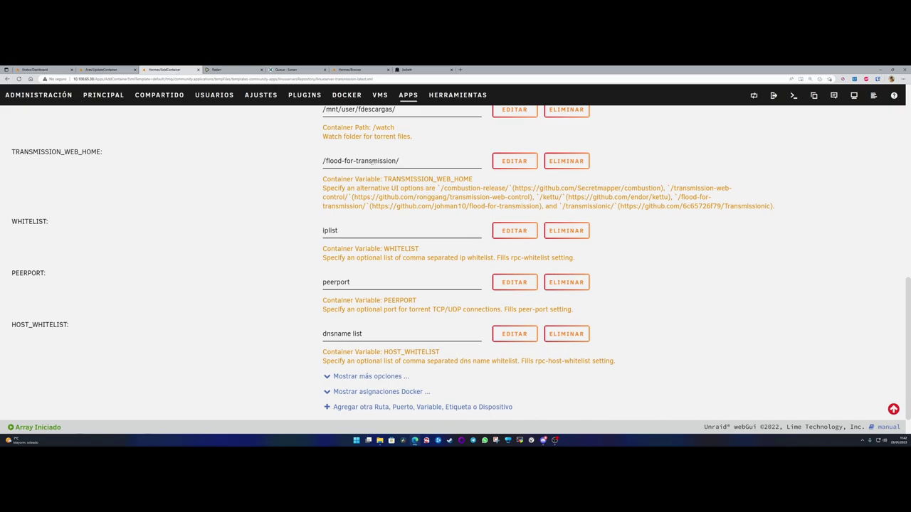
{"action": "left_click", "coordinate": [567, 231]}
{"action": "left_click", "coordinate": [566, 300]}
- Review the remaining settings from TRANSMISSION_WEB_HOME down to PEERPORT
{"action": "left_click_drag", "start_coordinate": [48, 292], "coordinate": [114, 224]}
{"action": "left_click", "coordinate": [11, 220]}
{"action": "left_click", "coordinate": [105, 223]}
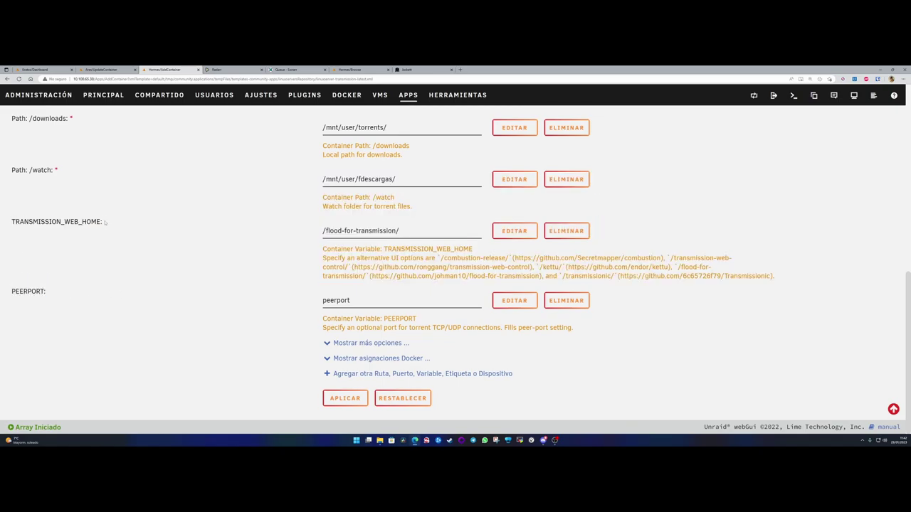
{"action": "scroll", "coordinate": [213, 283], "scroll_direction": "up", "scroll_amount": 3}
{"action": "scroll", "coordinate": [212, 284], "scroll_direction": "down", "scroll_amount": 3}
{"action": "left_click_drag", "start_coordinate": [47, 292], "coordinate": [67, 261]}
{"action": "left_click", "coordinate": [60, 298]}
{"action": "left_click_drag", "start_coordinate": [11, 291], "coordinate": [46, 292]}
{"action": "left_click", "coordinate": [348, 301]}
- Set PEERPORT to 50002, based on Transmission-Movies' 50001
{"action": "left_click", "coordinate": [106, 70]}
{"action": "double_click", "coordinate": [353, 301]}
{"action": "key", "text": "ctrl+c"}
{"action": "left_click", "coordinate": [187, 70]}
{"action": "key", "text": "ctrl+v"}
{"action": "key", "text": "BackSpace"}
{"action": "type", "text": "2"}
{"action": "left_click", "coordinate": [277, 309]}
- Apply the template so Unraid pulls linuxserver/transmission and creates the container, then return to ADMINISTRACIÓN
{"action": "left_click", "coordinate": [345, 400]}
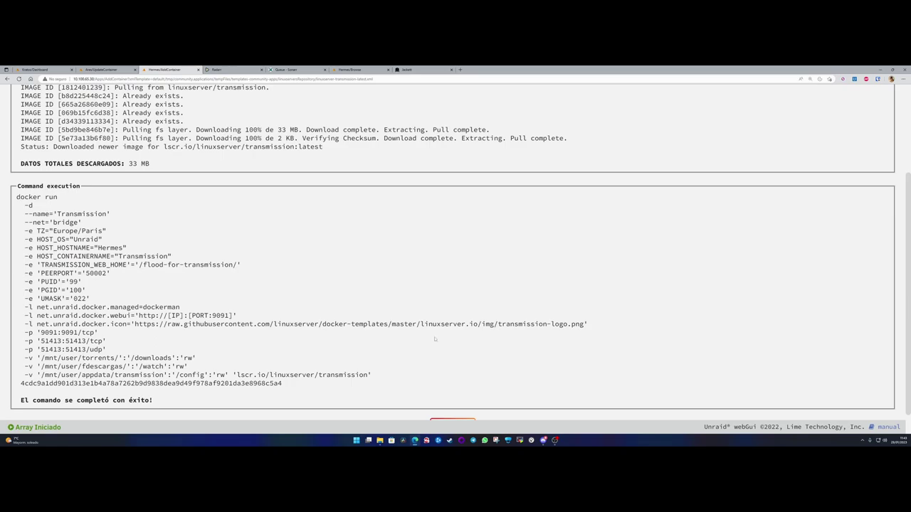
{"action": "scroll", "coordinate": [433, 339], "scroll_direction": "down", "scroll_amount": 1}
{"action": "left_click", "coordinate": [453, 400]}
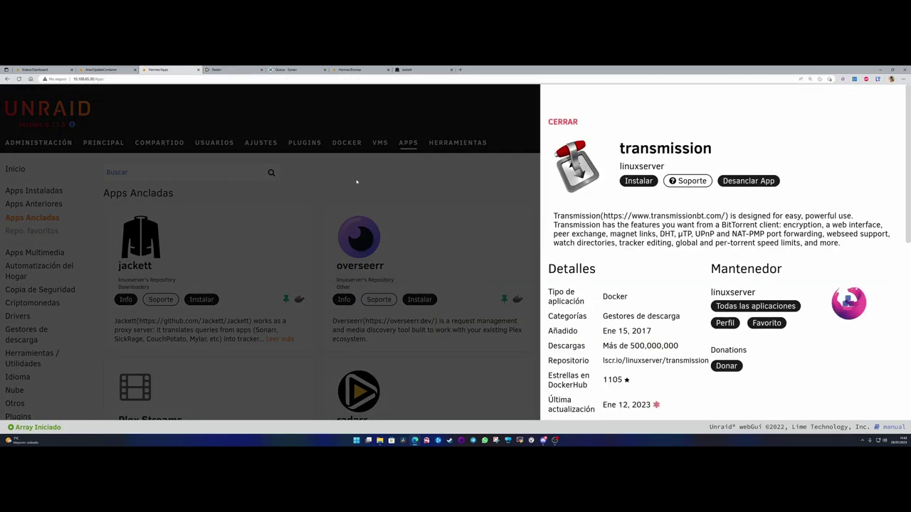
{"action": "left_click", "coordinate": [357, 183]}
{"action": "left_click", "coordinate": [38, 143]}
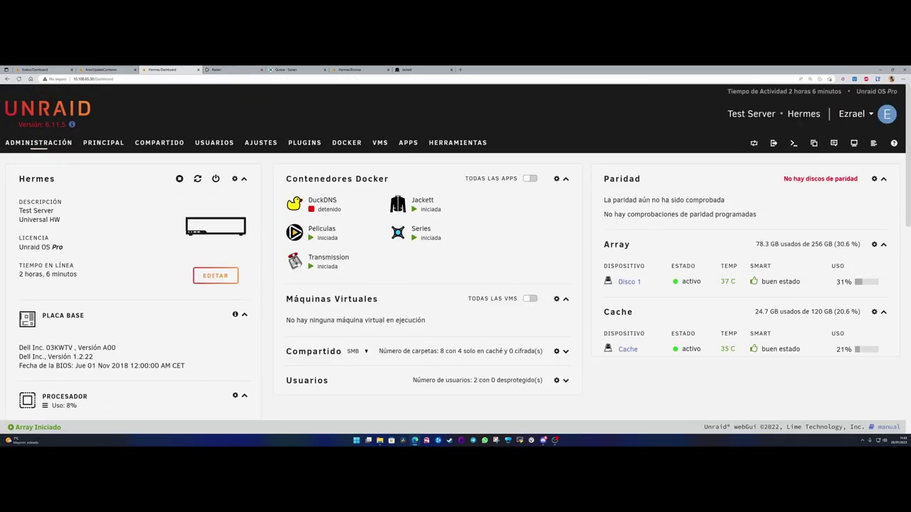
{"action": "left_click", "coordinate": [295, 261]}
- Launch Transmission's WebUI in a new tab and open the container's Editar page
{"action": "left_click", "coordinate": [323, 283]}
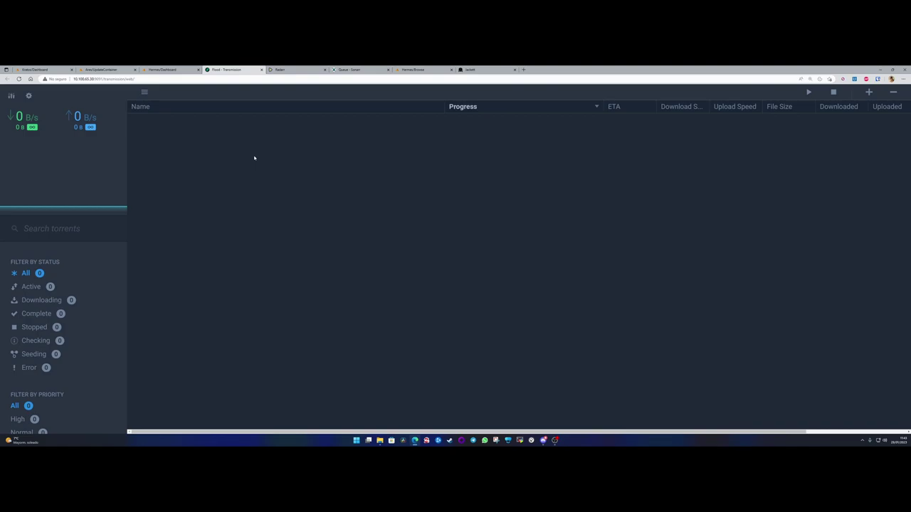
{"action": "left_click", "coordinate": [158, 69]}
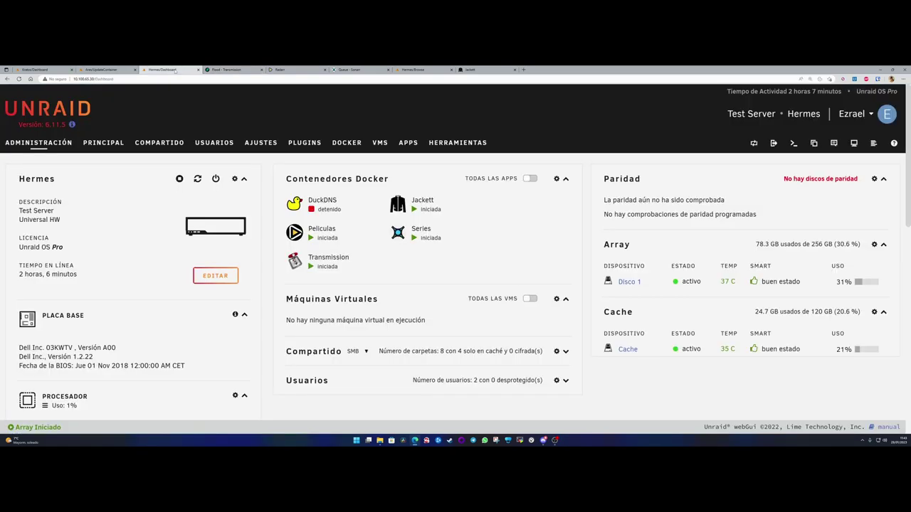
{"action": "left_click", "coordinate": [295, 261]}
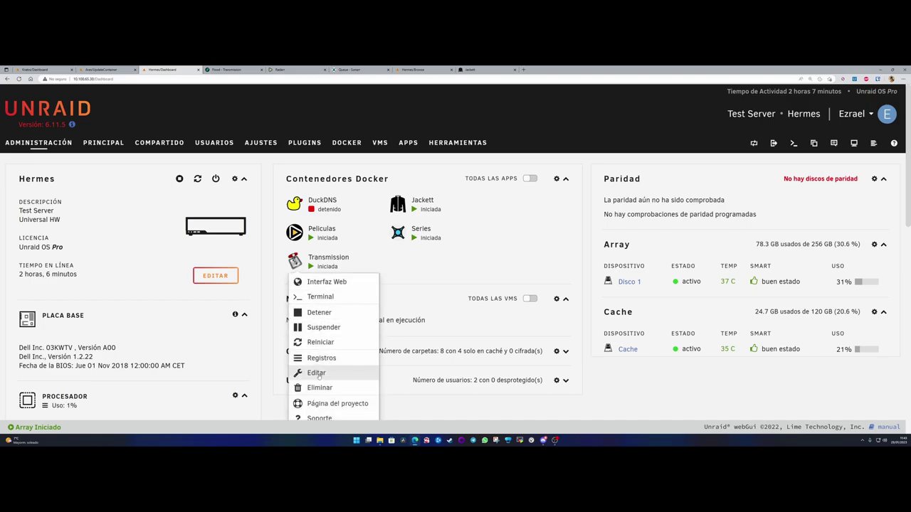
{"action": "left_click", "coordinate": [317, 373]}
- Review the web home, paths and peer port, then leave via ATRÁS without changes
{"action": "scroll", "coordinate": [318, 373], "scroll_direction": "down", "scroll_amount": 10}
{"action": "scroll", "coordinate": [399, 263], "scroll_direction": "down", "scroll_amount": 1}
{"action": "left_click_drag", "start_coordinate": [397, 213], "coordinate": [376, 214]}
{"action": "left_click_drag", "start_coordinate": [400, 265], "coordinate": [304, 267]}
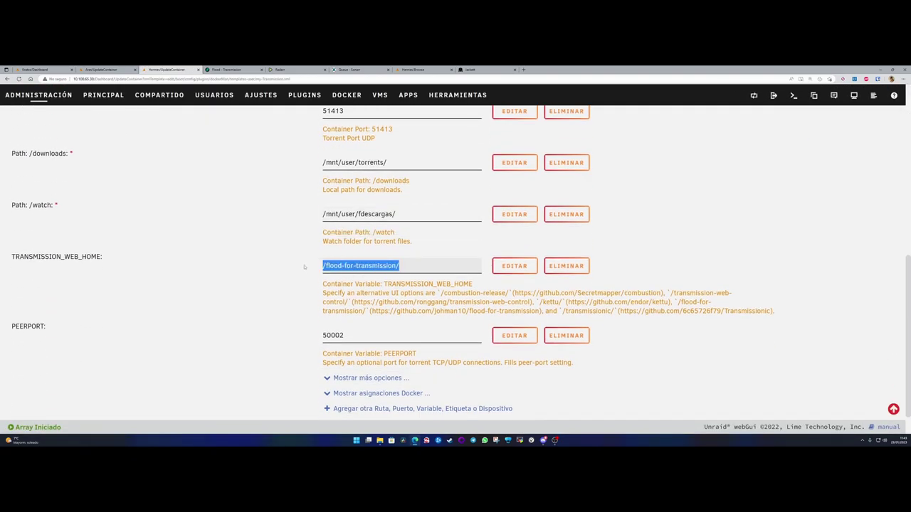
{"action": "left_click", "coordinate": [303, 266]}
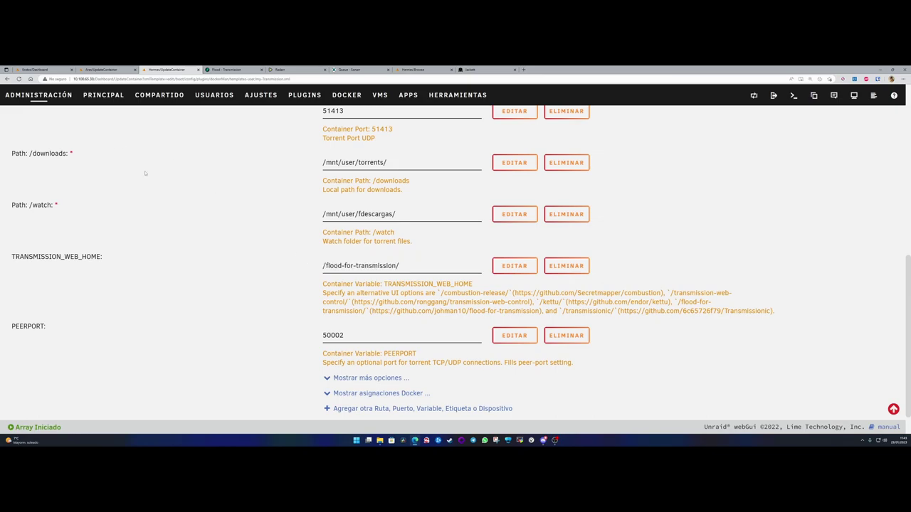
{"action": "scroll", "coordinate": [402, 386], "scroll_direction": "down", "scroll_amount": 1}
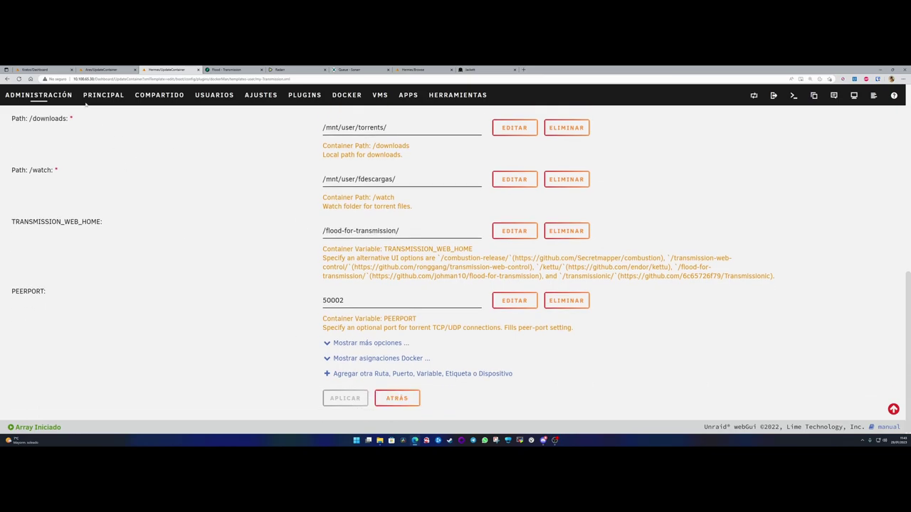
{"action": "left_click", "coordinate": [397, 398]}
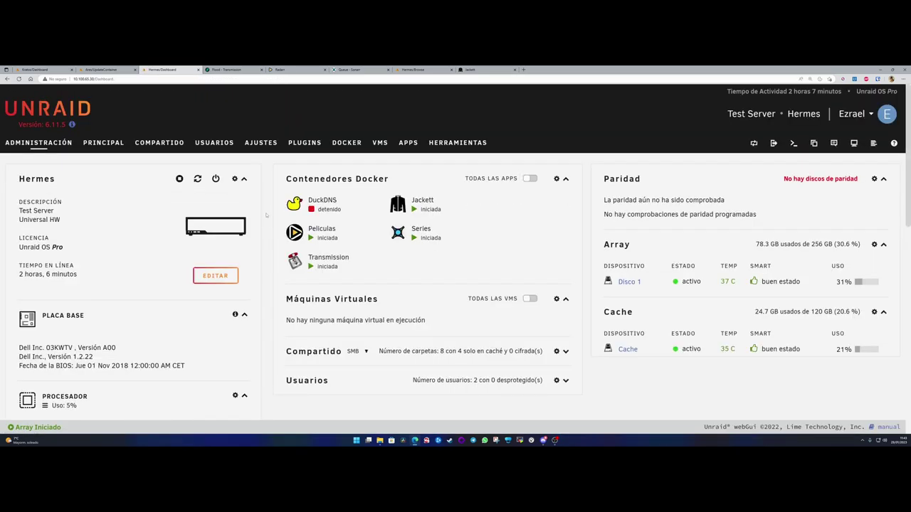
- Check Flood's empty torrent list and its address 10.100.65.30:9091, then switch to Radarr
{"action": "left_click", "coordinate": [238, 69]}
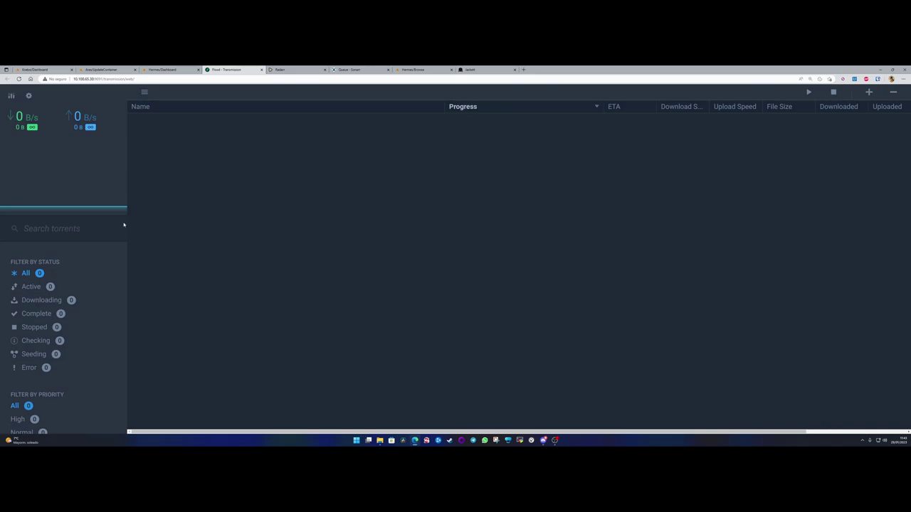
{"action": "scroll", "coordinate": [107, 268], "scroll_direction": "down", "scroll_amount": 2}
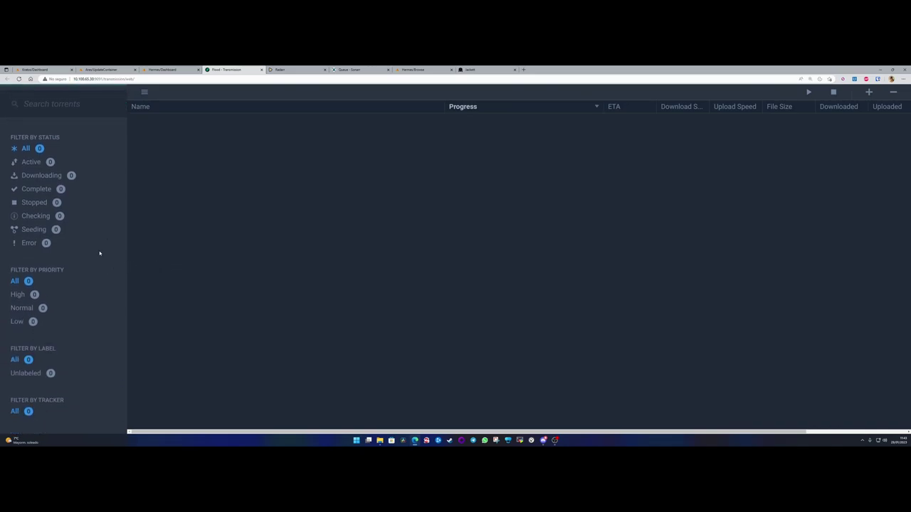
{"action": "scroll", "coordinate": [95, 268], "scroll_direction": "up", "scroll_amount": 2}
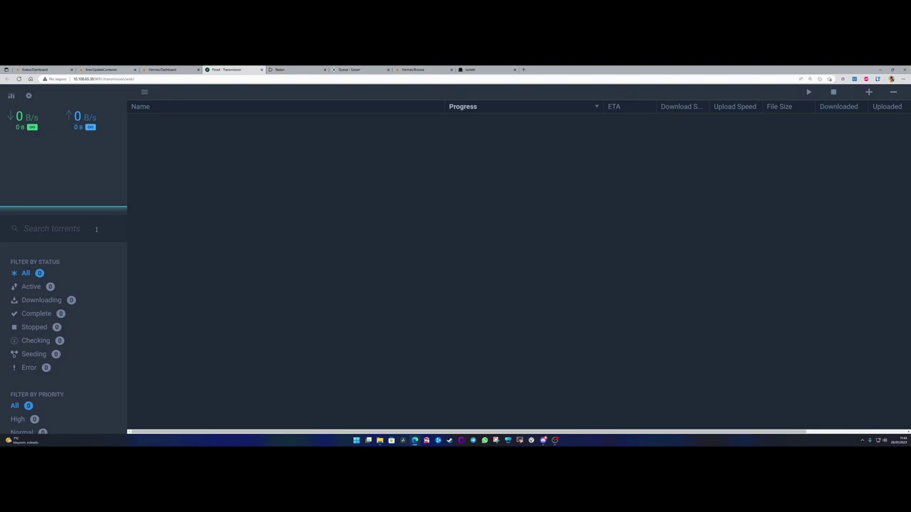
{"action": "left_click_drag", "start_coordinate": [75, 79], "coordinate": [104, 79]}
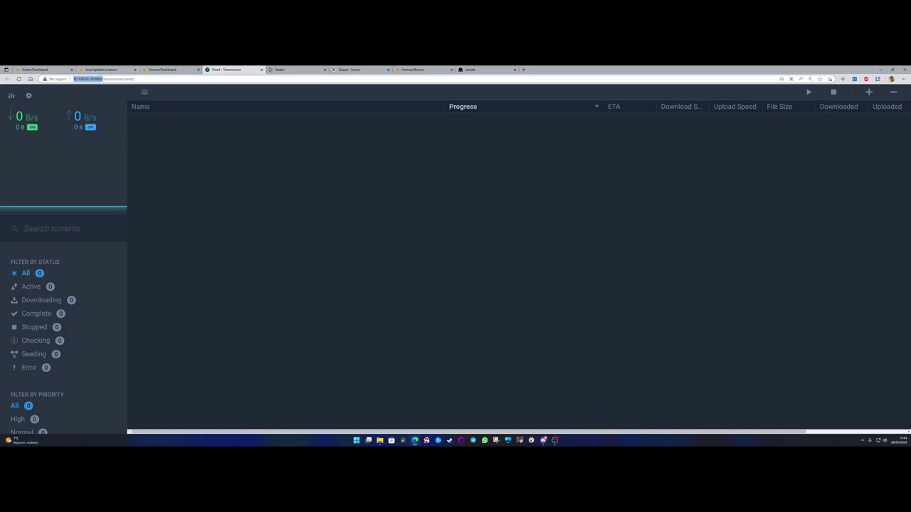
{"action": "left_click", "coordinate": [298, 71]}
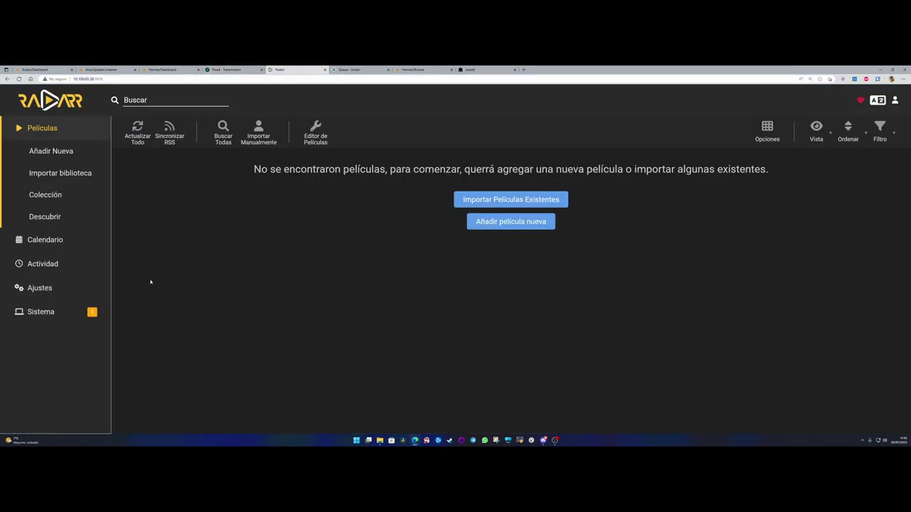
- Add a new Transmission download client from Radarr's Gestores de Descargas settings
{"action": "left_click", "coordinate": [43, 290]}
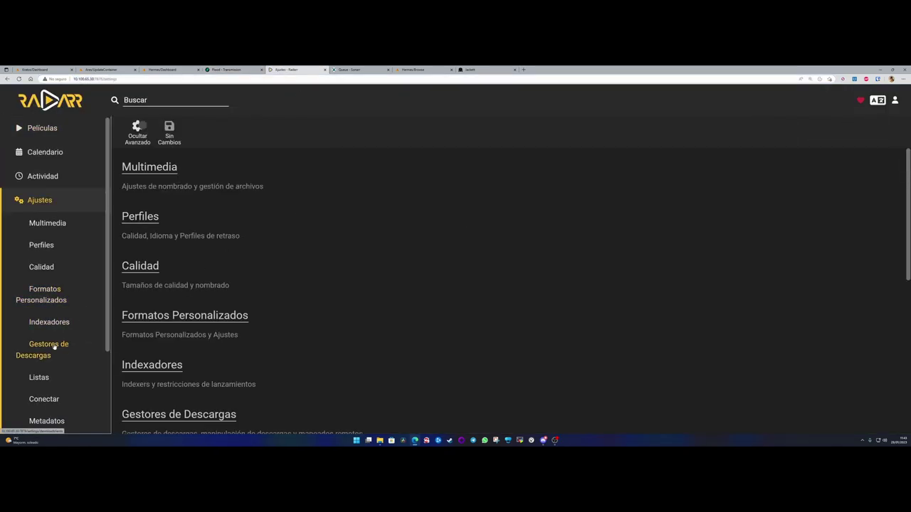
{"action": "left_click", "coordinate": [51, 347]}
{"action": "left_click", "coordinate": [204, 221]}
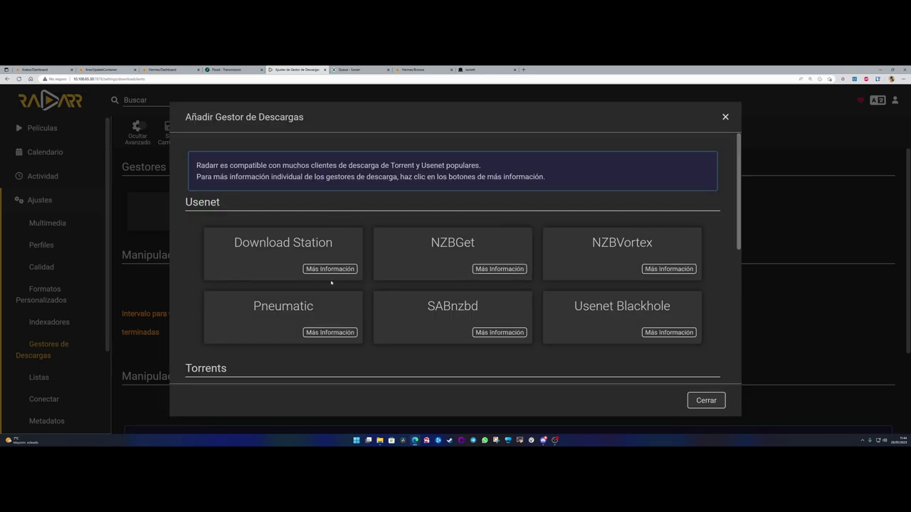
{"action": "scroll", "coordinate": [356, 282], "scroll_direction": "down", "scroll_amount": 3}
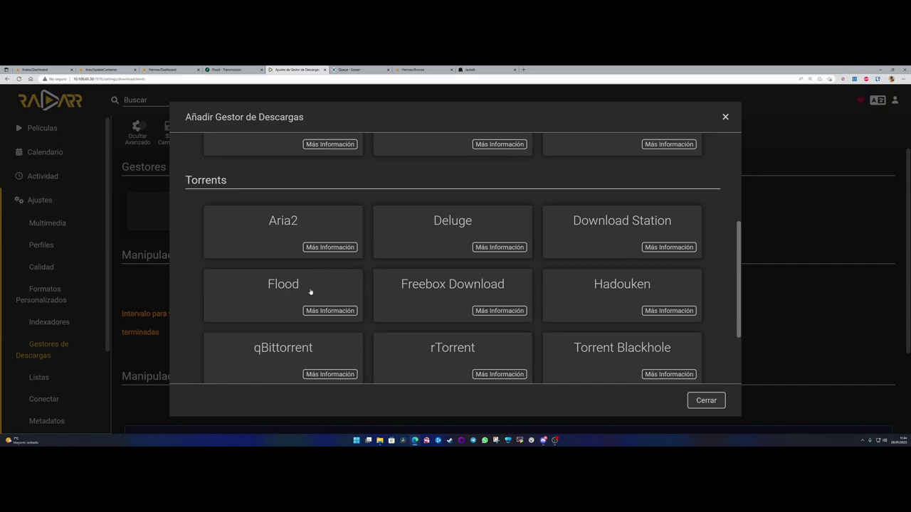
{"action": "scroll", "coordinate": [310, 292], "scroll_direction": "down", "scroll_amount": 1}
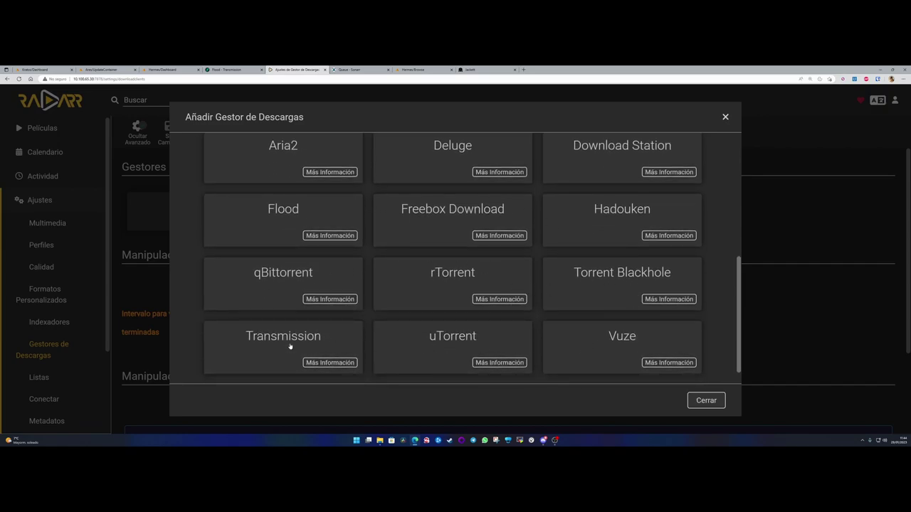
{"action": "left_click", "coordinate": [293, 347]}
- Name the client Transmission and change its host from localhost to 10.100.65.30
{"action": "left_click", "coordinate": [444, 157]}
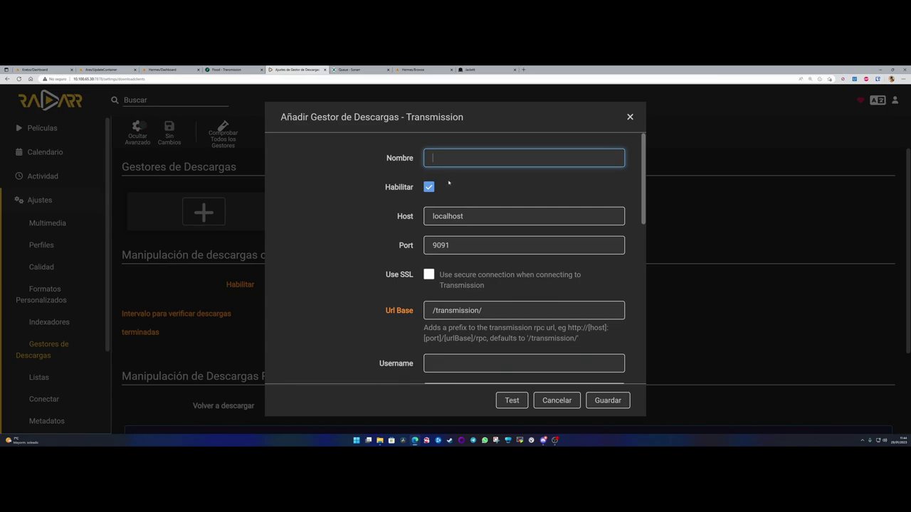
{"action": "type", "text": "Tran"}
{"action": "type", "text": "smission"}
{"action": "left_click", "coordinate": [360, 215]}
{"action": "left_click_drag", "start_coordinate": [482, 216], "coordinate": [423, 237]}
{"action": "type", "text": "10."}
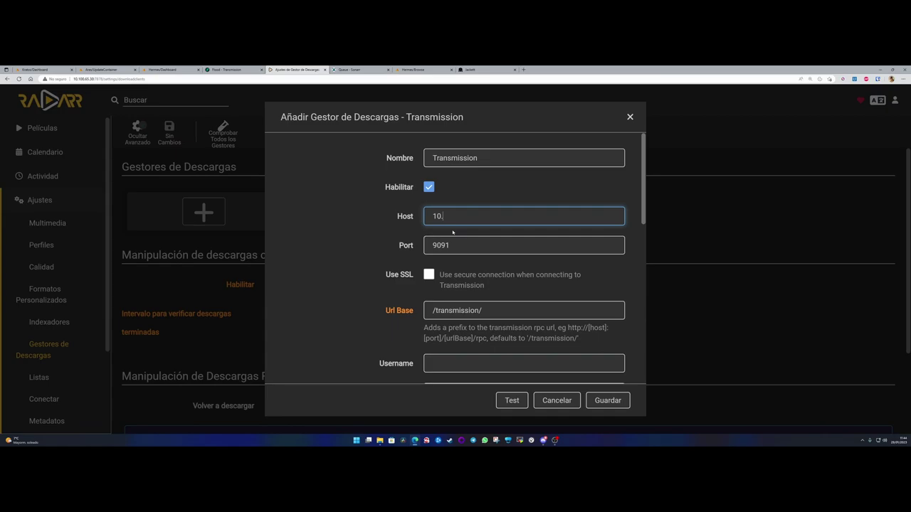
{"action": "type", "text": "100.65.30"}
{"action": "key", "text": "Tab"}
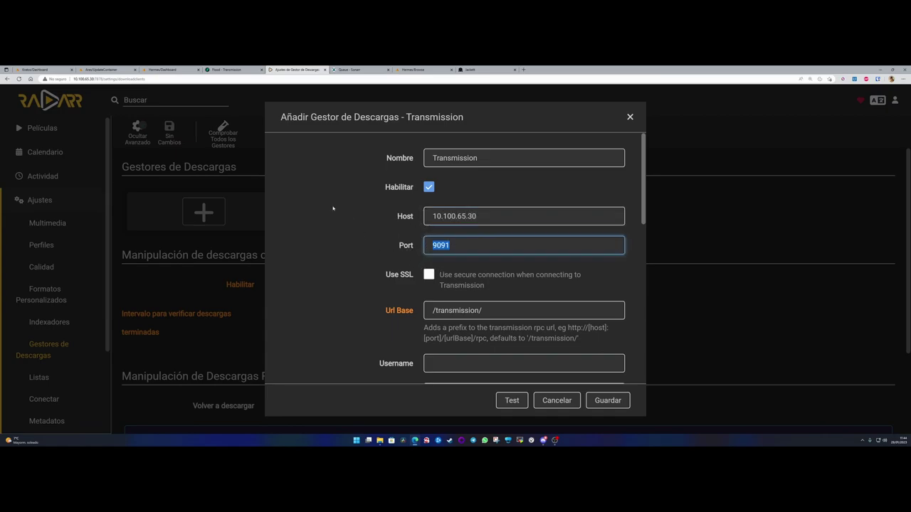
- Confirm the port against Flood's address and keep it at 9091
{"action": "left_click", "coordinate": [228, 69]}
{"action": "left_click", "coordinate": [99, 79]}
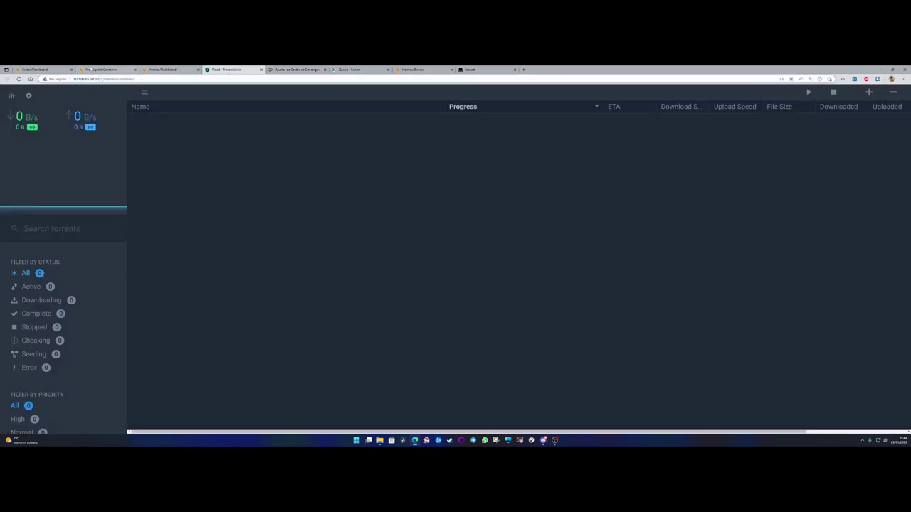
{"action": "left_click", "coordinate": [295, 69]}
{"action": "left_click", "coordinate": [455, 246]}
{"action": "scroll", "coordinate": [383, 264], "scroll_direction": "down", "scroll_amount": 1}
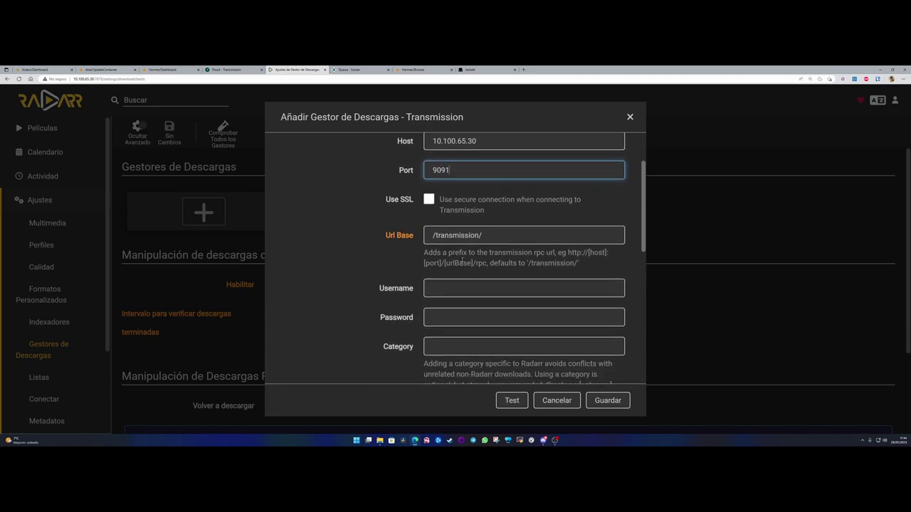
{"action": "left_click_drag", "start_coordinate": [469, 252], "coordinate": [600, 254]}
{"action": "left_click", "coordinate": [384, 258]}
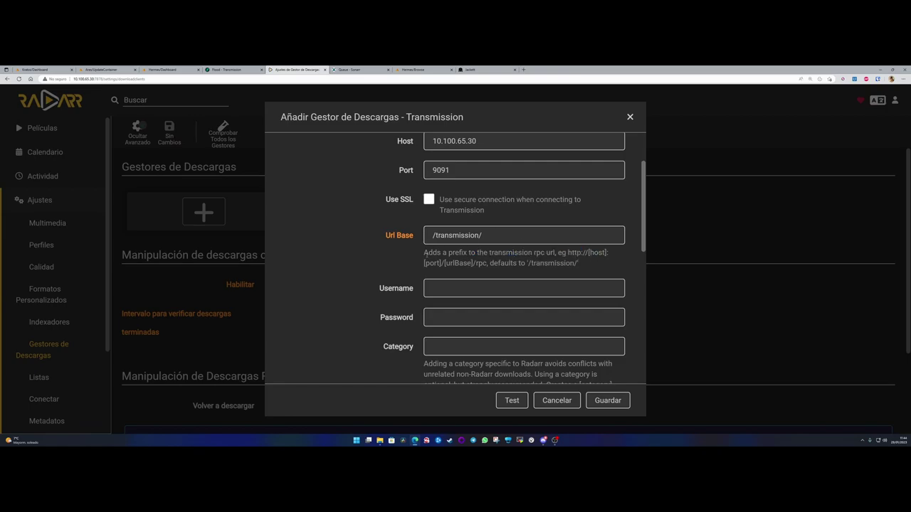
- Scroll down to Prioridad de Cliente and leave it at 1
{"action": "scroll", "coordinate": [384, 259], "scroll_direction": "down", "scroll_amount": 1}
{"action": "scroll", "coordinate": [417, 276], "scroll_direction": "down", "scroll_amount": 1}
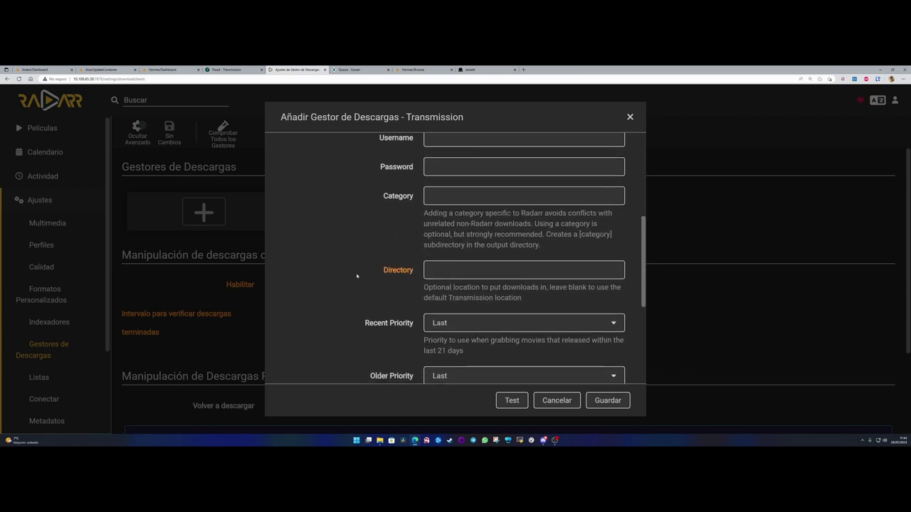
{"action": "scroll", "coordinate": [364, 271], "scroll_direction": "down", "scroll_amount": 1}
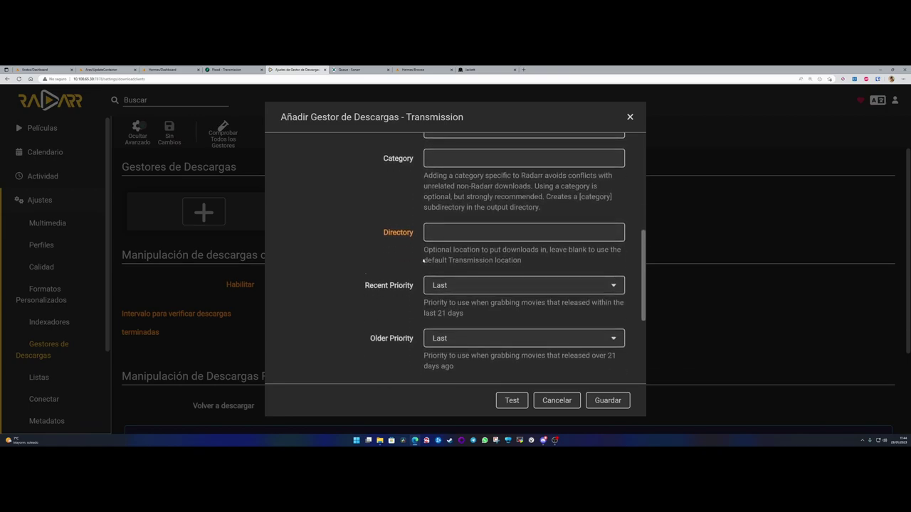
{"action": "left_click_drag", "start_coordinate": [461, 250], "coordinate": [605, 250]}
{"action": "left_click_drag", "start_coordinate": [425, 260], "coordinate": [523, 260]}
{"action": "left_click", "coordinate": [399, 281]}
{"action": "scroll", "coordinate": [366, 284], "scroll_direction": "down", "scroll_amount": 2}
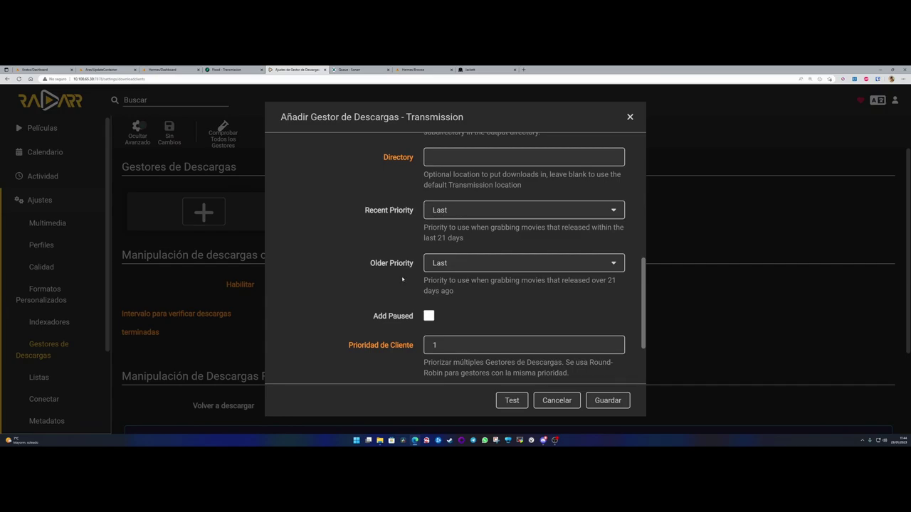
{"action": "scroll", "coordinate": [402, 279], "scroll_direction": "down", "scroll_amount": 2}
{"action": "scroll", "coordinate": [368, 277], "scroll_direction": "down", "scroll_amount": 1}
{"action": "double_click", "coordinate": [425, 261]}
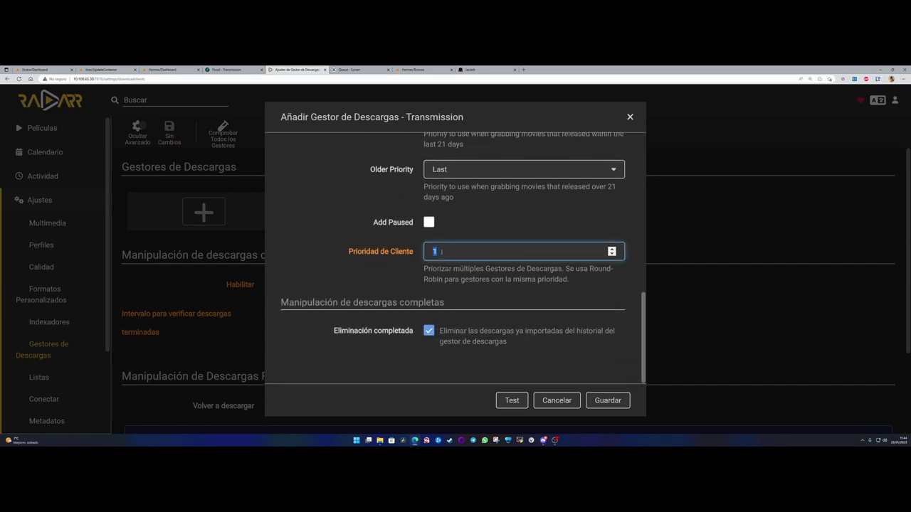
- Keep client priority at 1 and uncheck Eliminación completada
{"action": "left_click", "coordinate": [441, 252]}
{"action": "left_click_drag", "start_coordinate": [436, 251], "coordinate": [432, 251]}
{"action": "left_click", "coordinate": [433, 251]}
{"action": "left_click_drag", "start_coordinate": [433, 251], "coordinate": [427, 252]}
{"action": "left_click", "coordinate": [433, 252]}
{"action": "left_click_drag", "start_coordinate": [437, 251], "coordinate": [435, 266]}
{"action": "left_click_drag", "start_coordinate": [374, 332], "coordinate": [414, 333]}
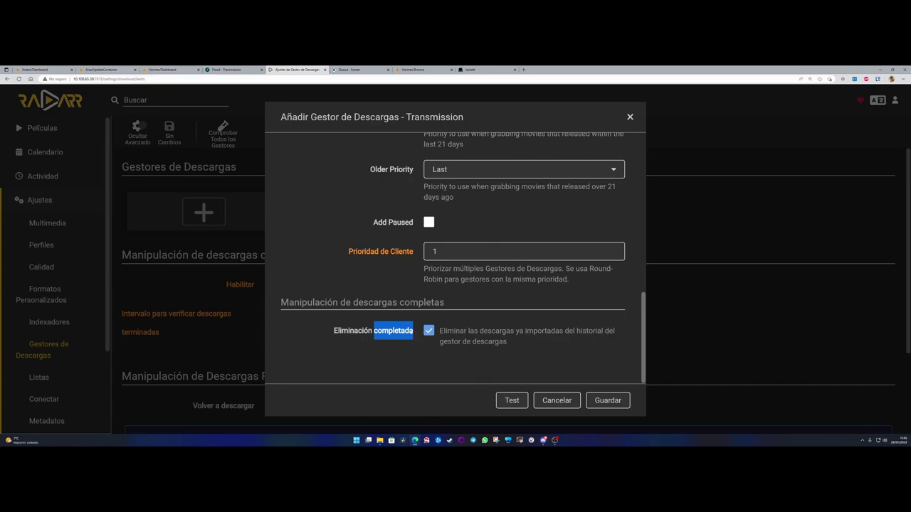
{"action": "left_click", "coordinate": [428, 331]}
{"action": "left_click", "coordinate": [400, 332]}
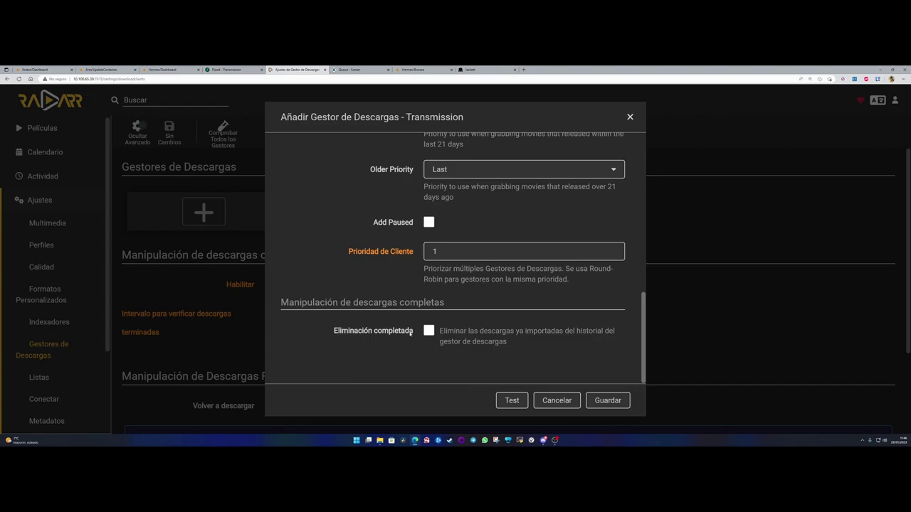
- Save the Transmission client in Radarr and open Sonarr's settings
{"action": "left_click", "coordinate": [605, 401]}
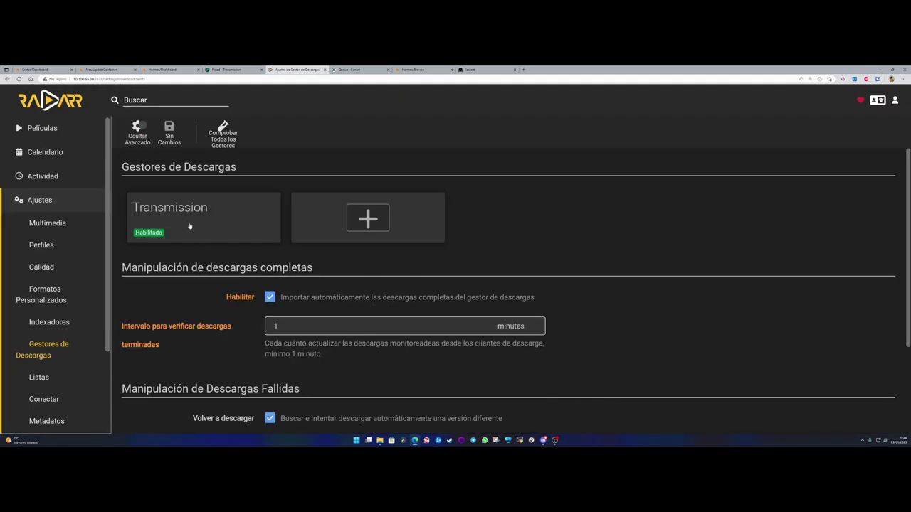
{"action": "left_click", "coordinate": [358, 71]}
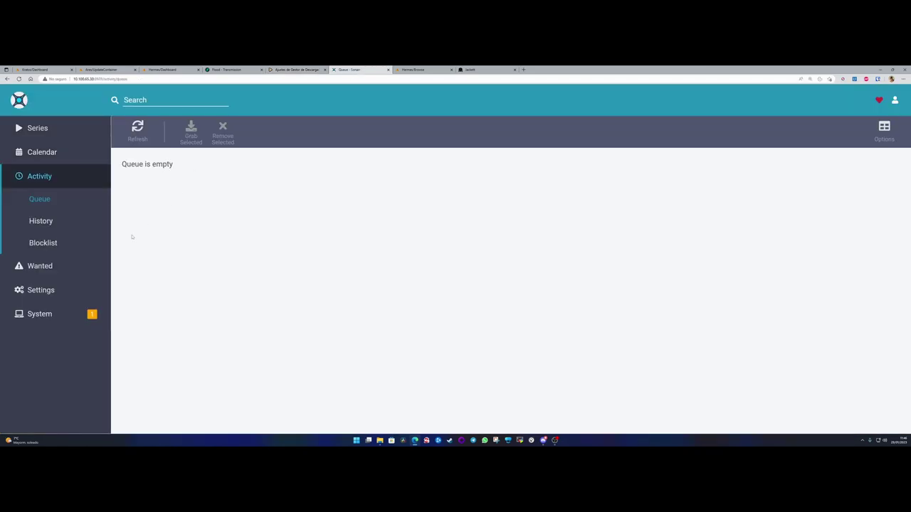
{"action": "left_click", "coordinate": [39, 290]}
- Start adding a Transmission download client in Sonarr's Download Clients settings
{"action": "left_click", "coordinate": [72, 336]}
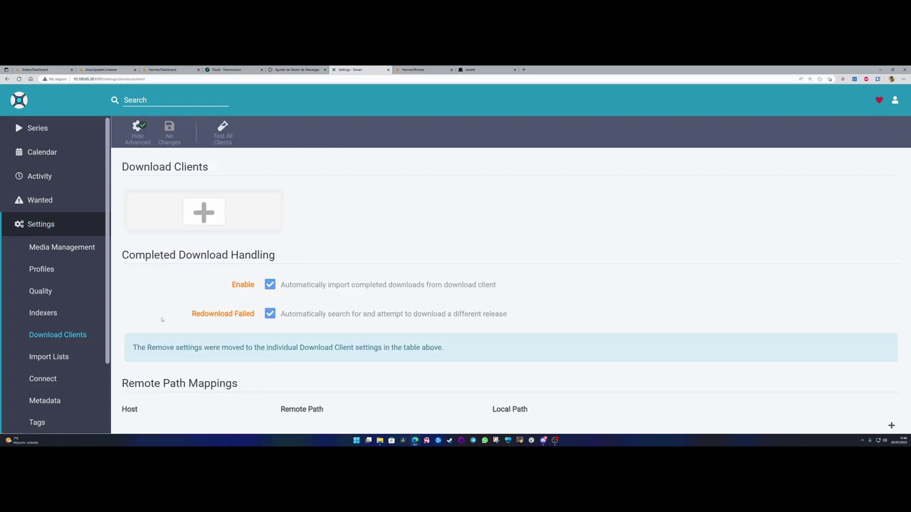
{"action": "left_click", "coordinate": [189, 204]}
{"action": "scroll", "coordinate": [394, 244], "scroll_direction": "down", "scroll_amount": 6}
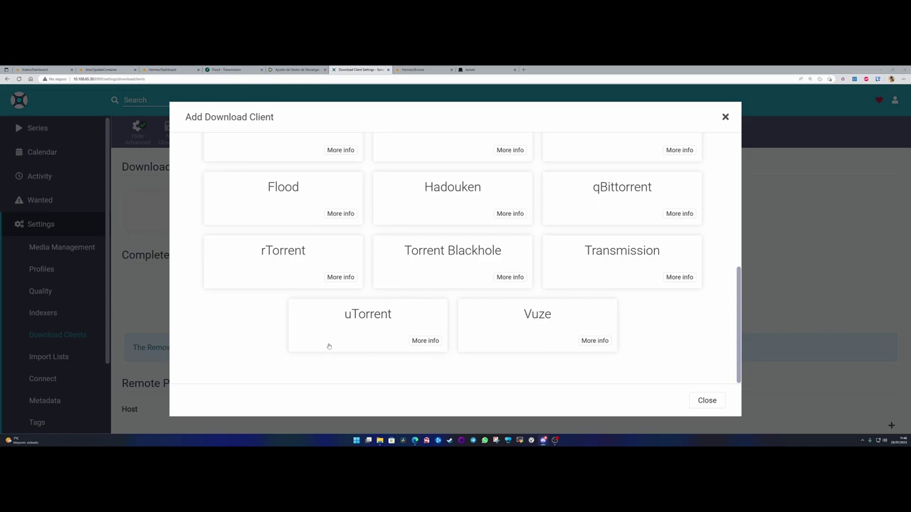
{"action": "scroll", "coordinate": [334, 266], "scroll_direction": "up", "scroll_amount": 1}
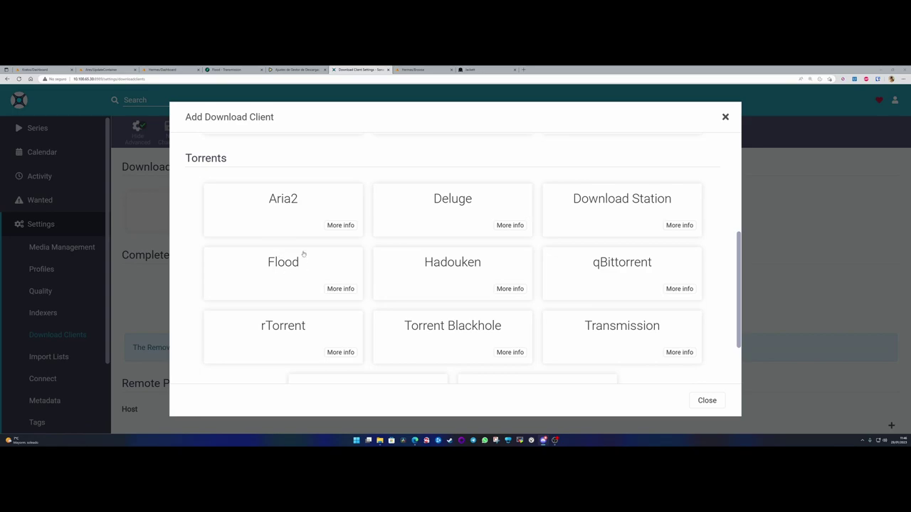
{"action": "left_click", "coordinate": [621, 336]}
- Name it Transmission, set host 10.100.65.30 and keep port 9091
{"action": "left_click", "coordinate": [440, 160]}
{"action": "type", "text": "10.100.65.30"}
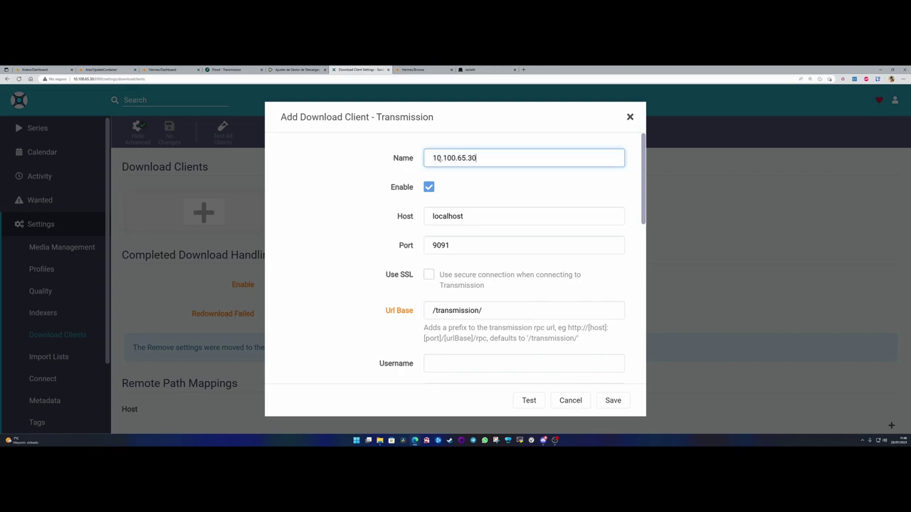
{"action": "left_click_drag", "start_coordinate": [481, 158], "coordinate": [401, 156]}
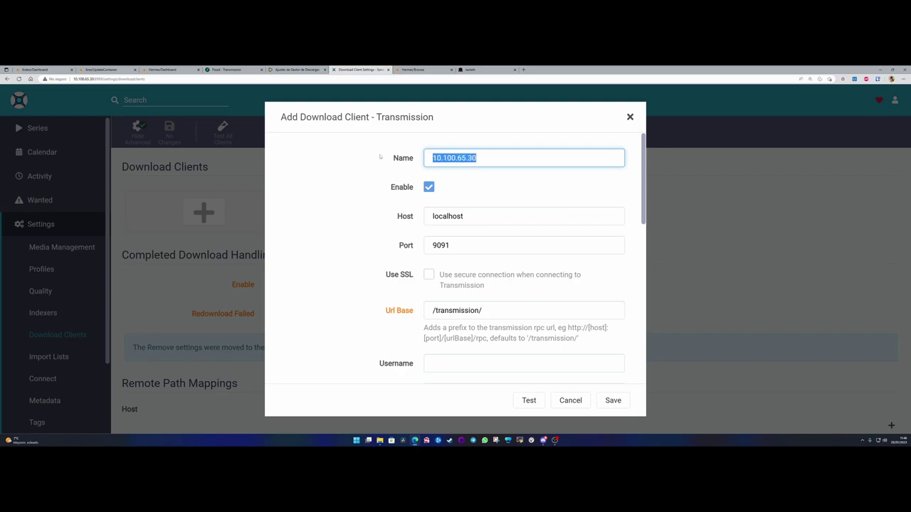
{"action": "key", "text": "BackSpace"}
{"action": "type", "text": "Tran"}
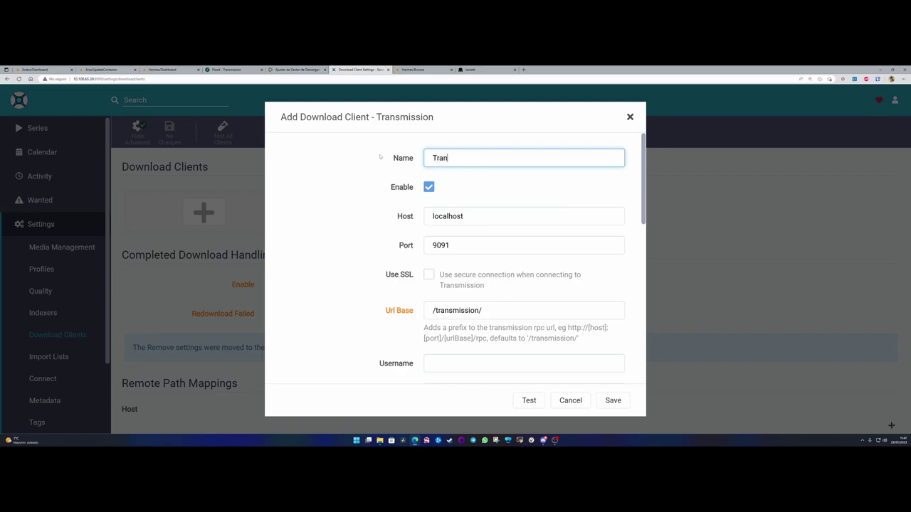
{"action": "type", "text": "smission"}
{"action": "key", "text": "Tab"}
{"action": "type", "text": "10.100.65.30"}
{"action": "key", "text": "Tab"}
{"action": "left_click", "coordinate": [459, 245]}
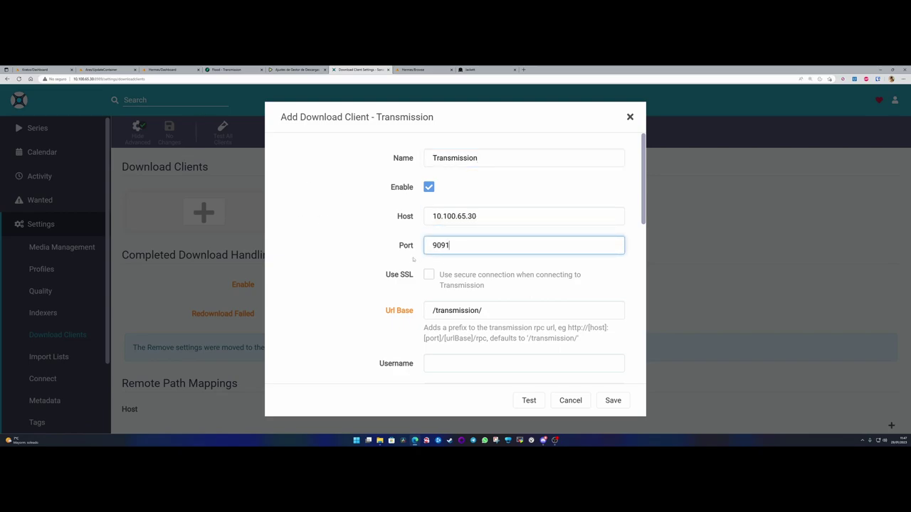
- Leave priority at 1, uncheck Remove Completed, and save the client
{"action": "scroll", "coordinate": [342, 255], "scroll_direction": "down", "scroll_amount": 5}
{"action": "scroll", "coordinate": [377, 250], "scroll_direction": "down", "scroll_amount": 1}
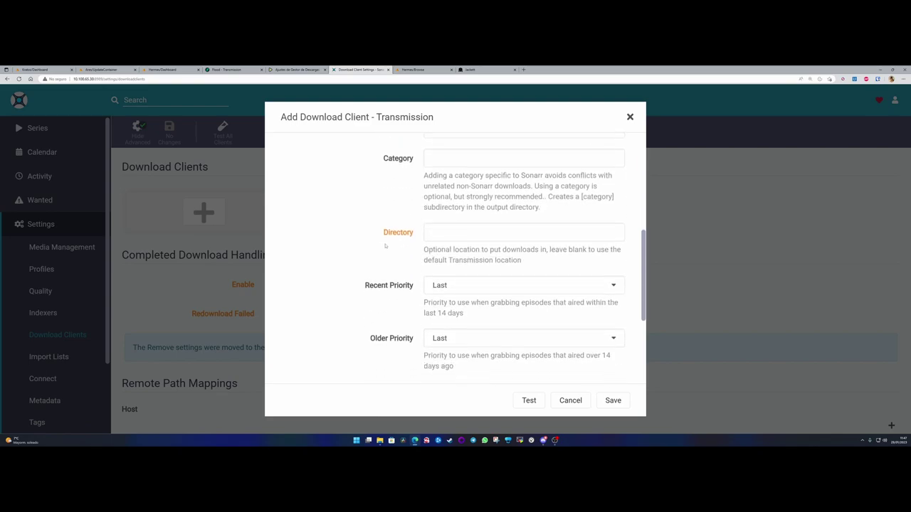
{"action": "scroll", "coordinate": [386, 247], "scroll_direction": "down", "scroll_amount": 3}
{"action": "left_click", "coordinate": [415, 271]}
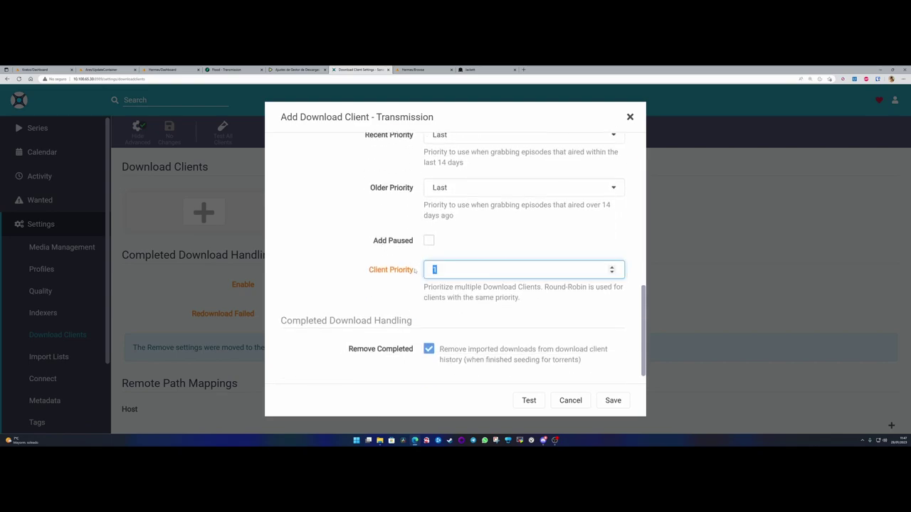
{"action": "left_click", "coordinate": [392, 294]}
{"action": "scroll", "coordinate": [399, 317], "scroll_direction": "down", "scroll_amount": 1}
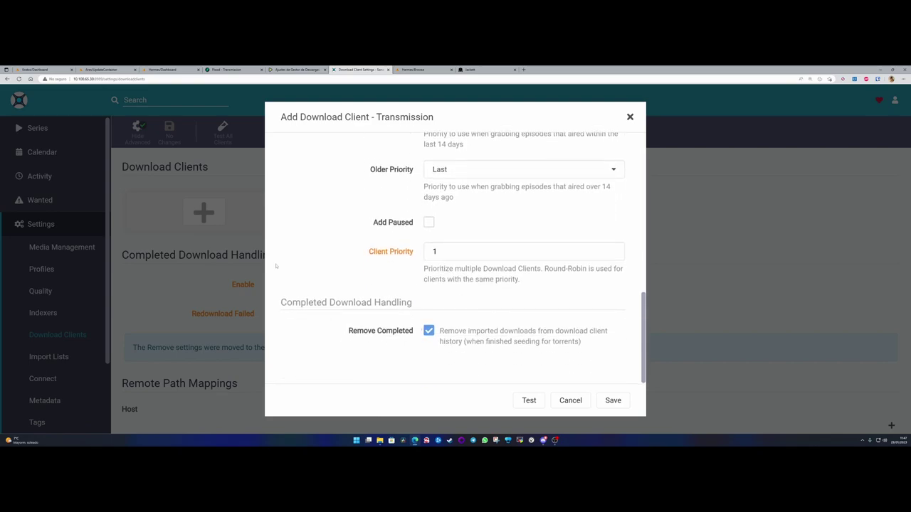
{"action": "left_click_drag", "start_coordinate": [419, 303], "coordinate": [279, 303]}
{"action": "left_click", "coordinate": [392, 324]}
{"action": "left_click", "coordinate": [456, 345]}
{"action": "left_click", "coordinate": [613, 401]}
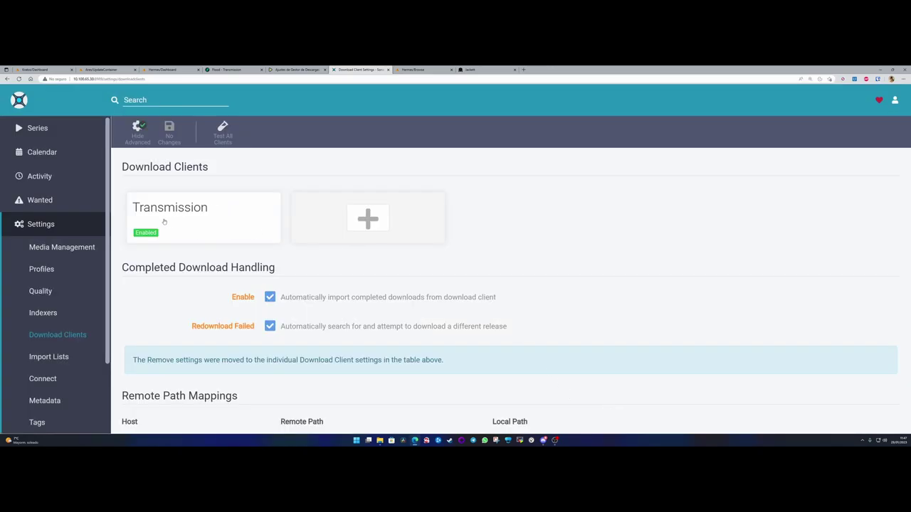
- Confirm Sonarr's System Status shows no issues, then return to Radarr
{"action": "scroll", "coordinate": [143, 242], "scroll_direction": "down", "scroll_amount": 1}
{"action": "scroll", "coordinate": [64, 284], "scroll_direction": "down", "scroll_amount": 3}
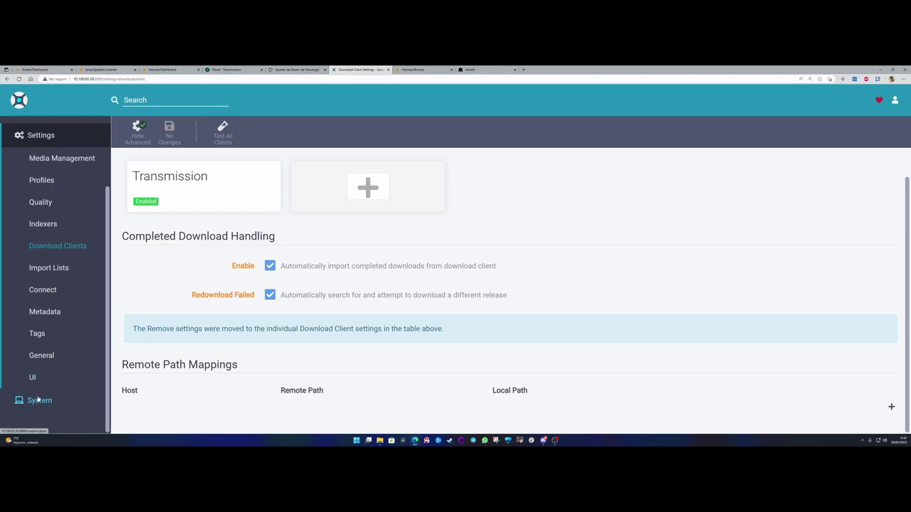
{"action": "left_click", "coordinate": [40, 400]}
{"action": "left_click_drag", "start_coordinate": [122, 161], "coordinate": [232, 161]}
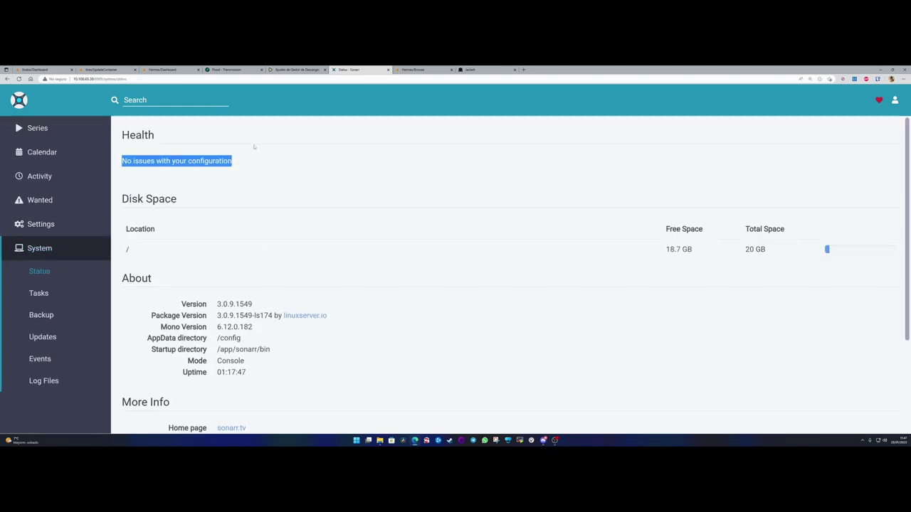
{"action": "key", "text": "ctrl+Page_Up"}
- Read Radarr's Estado warning about missing /downloads/complete, then go to the Unraid dashboard
{"action": "scroll", "coordinate": [57, 285], "scroll_direction": "down", "scroll_amount": 3}
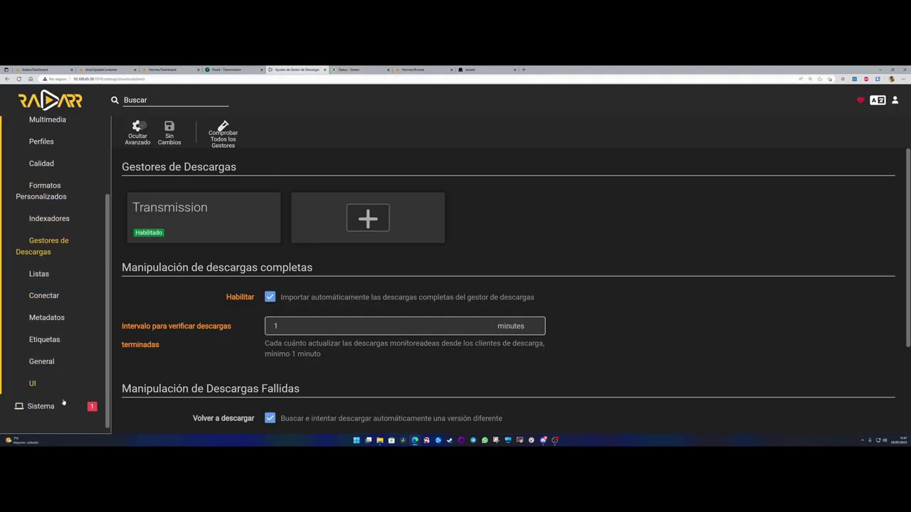
{"action": "left_click", "coordinate": [37, 402]}
{"action": "left_click_drag", "start_coordinate": [169, 186], "coordinate": [825, 186]}
{"action": "left_click_drag", "start_coordinate": [143, 199], "coordinate": [281, 197]}
{"action": "left_click", "coordinate": [283, 198]}
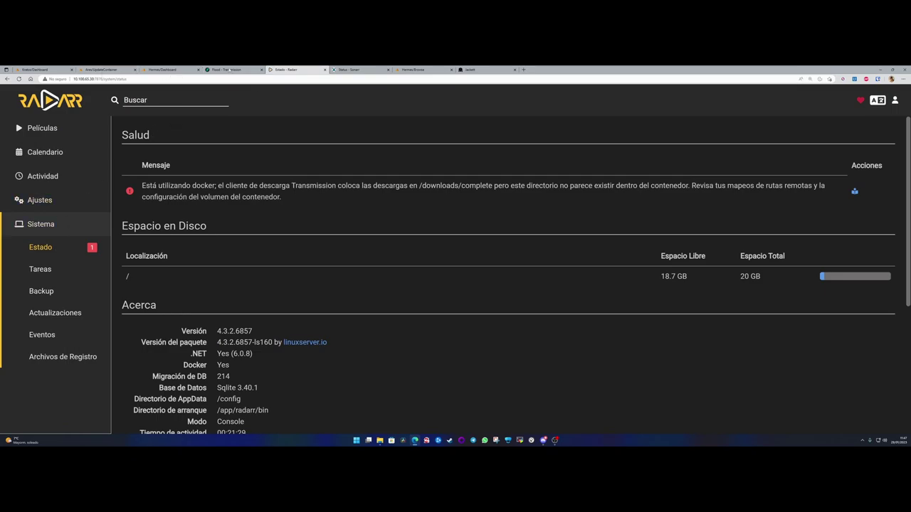
{"action": "left_click", "coordinate": [171, 70]}
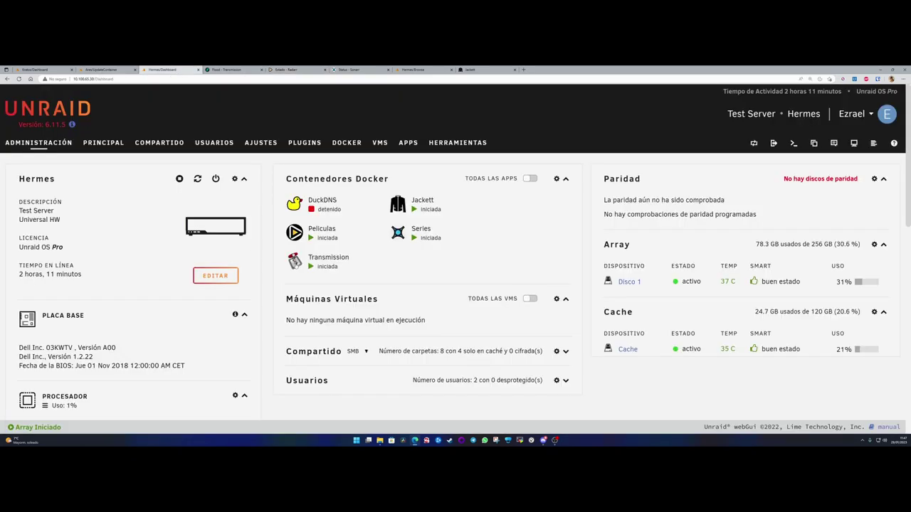
- Edit the Peliculas container and browse its /downloads path to torrents/complete
{"action": "left_click", "coordinate": [295, 234]}
{"action": "left_click", "coordinate": [316, 348]}
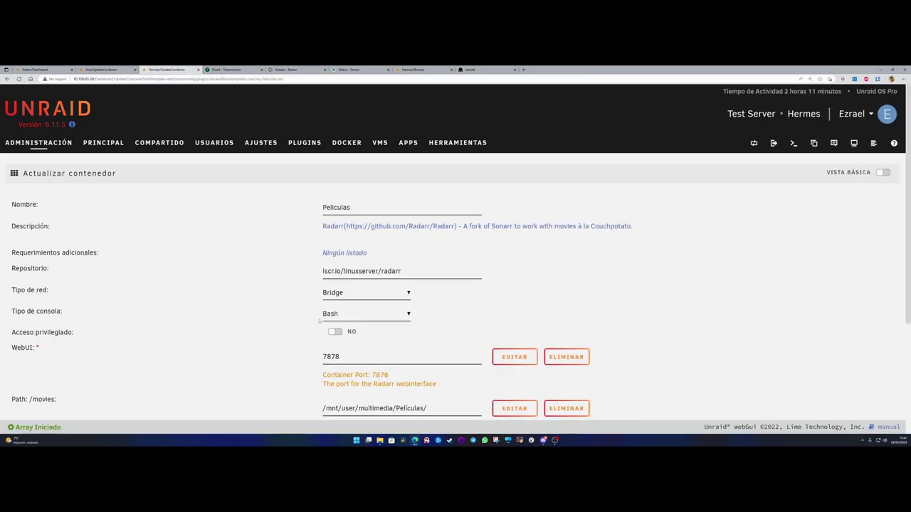
{"action": "scroll", "coordinate": [374, 266], "scroll_direction": "down", "scroll_amount": 3}
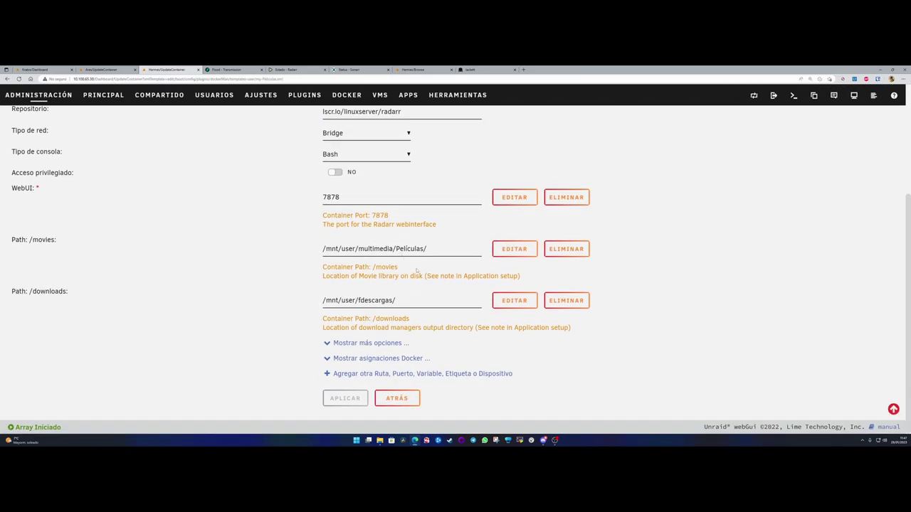
{"action": "left_click", "coordinate": [406, 300]}
{"action": "key", "text": "ctrl+a"}
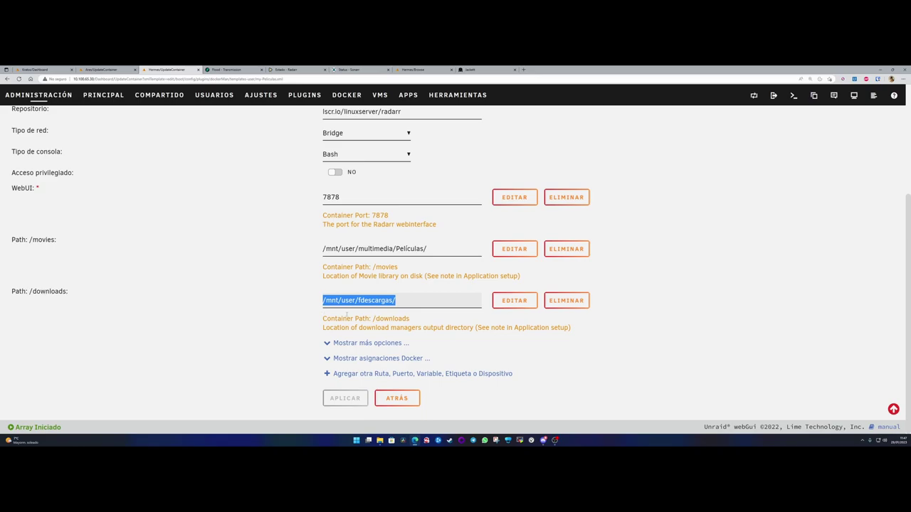
{"action": "key", "text": "BackSpace"}
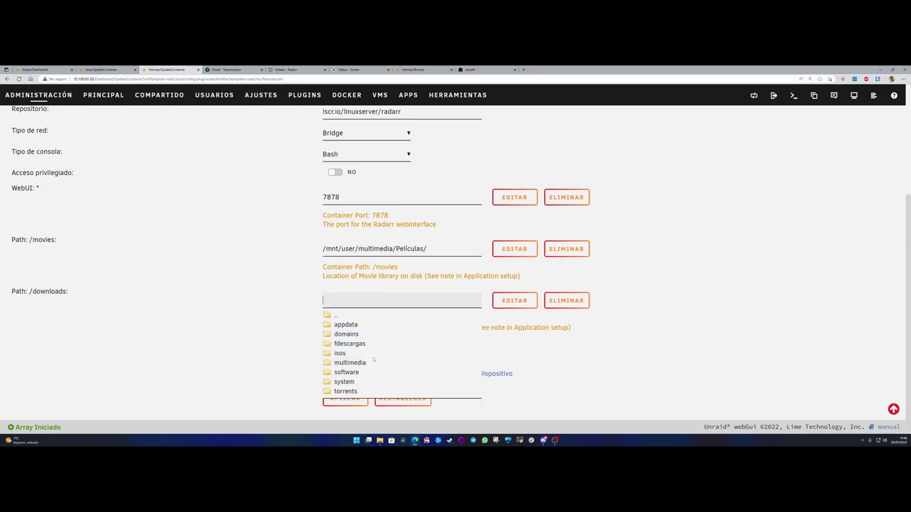
{"action": "left_click", "coordinate": [346, 391]}
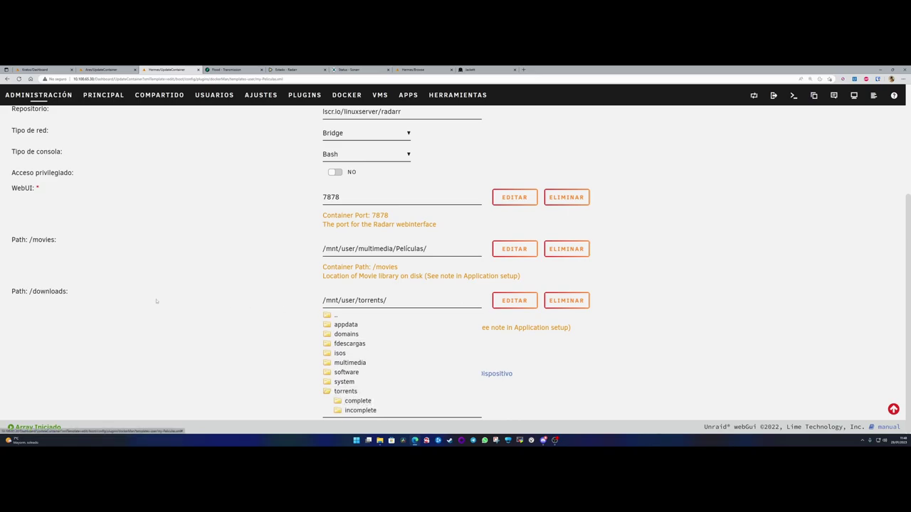
{"action": "left_click", "coordinate": [358, 401]}
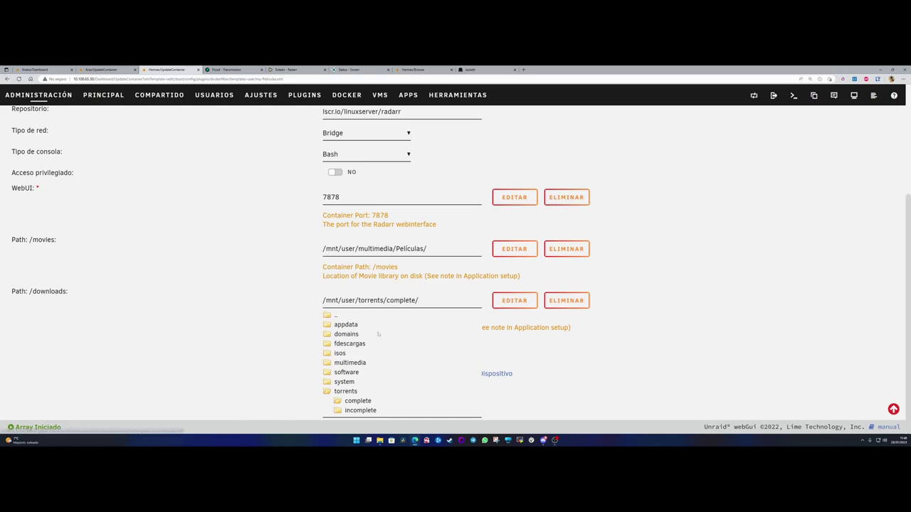
- Fix the path to /mnt/user/torrents/complete/ and apply to recreate Peliculas
{"action": "double_click", "coordinate": [388, 300]}
{"action": "key", "text": "BackSpace"}
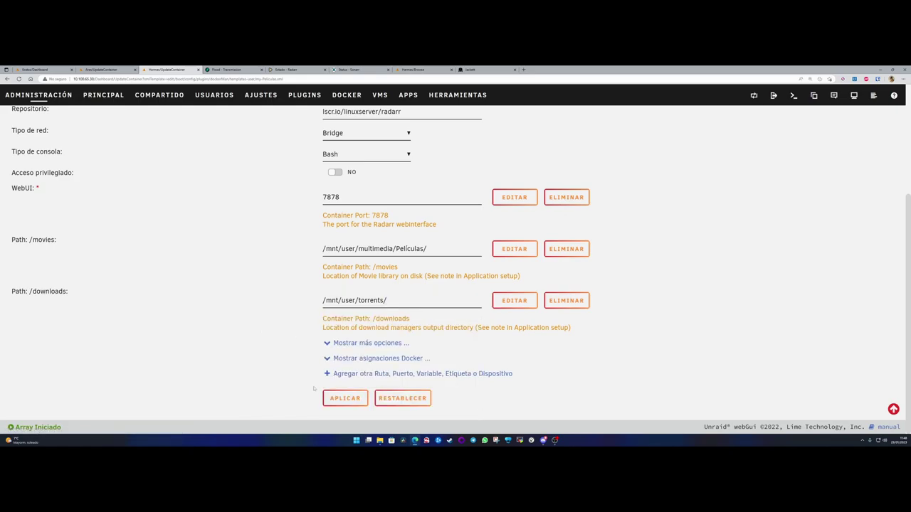
{"action": "left_click", "coordinate": [356, 302]}
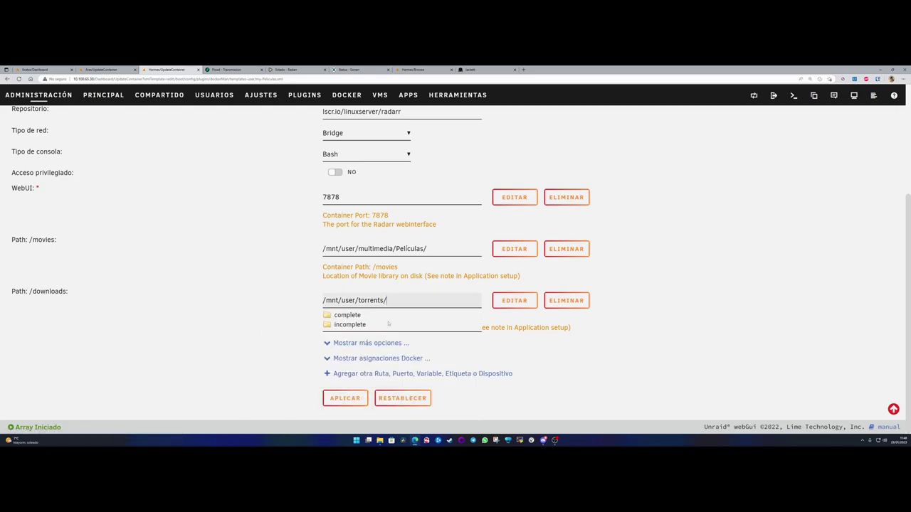
{"action": "left_click", "coordinate": [352, 316]}
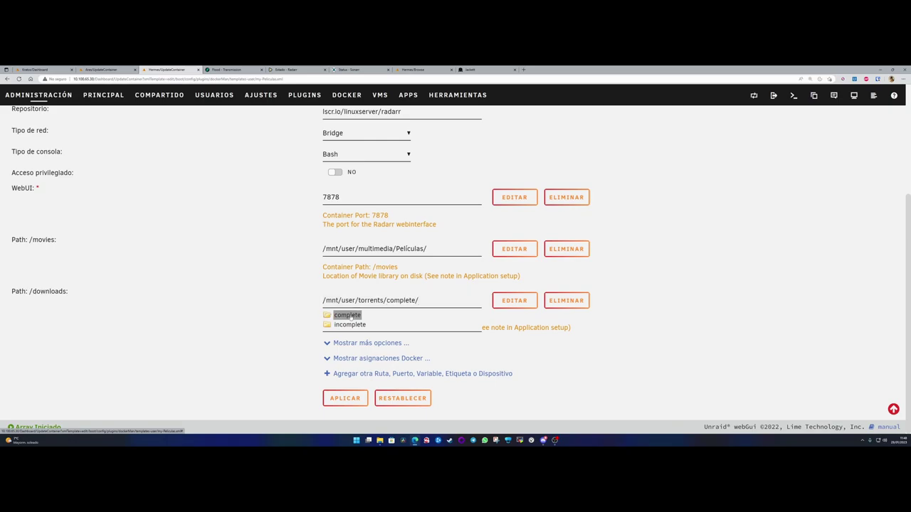
{"action": "left_click", "coordinate": [364, 401]}
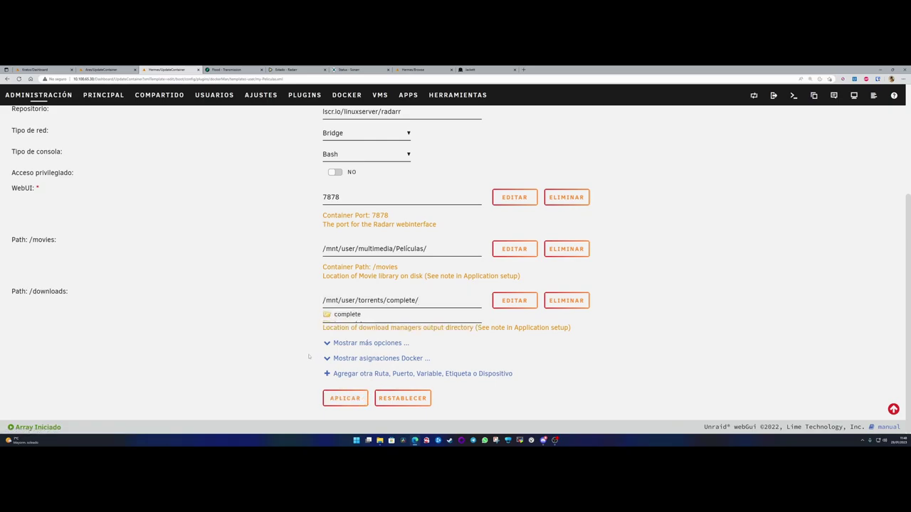
{"action": "left_click", "coordinate": [345, 399]}
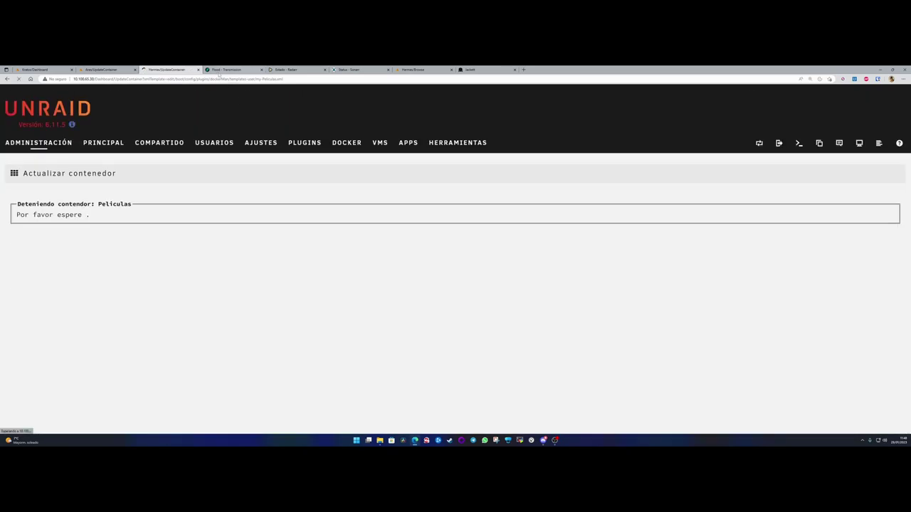
- Close the Radarr and other unneeded browser tabs
{"action": "middle_click", "coordinate": [278, 69]}
{"action": "middle_click", "coordinate": [423, 69]}
{"action": "middle_click", "coordinate": [360, 69]}
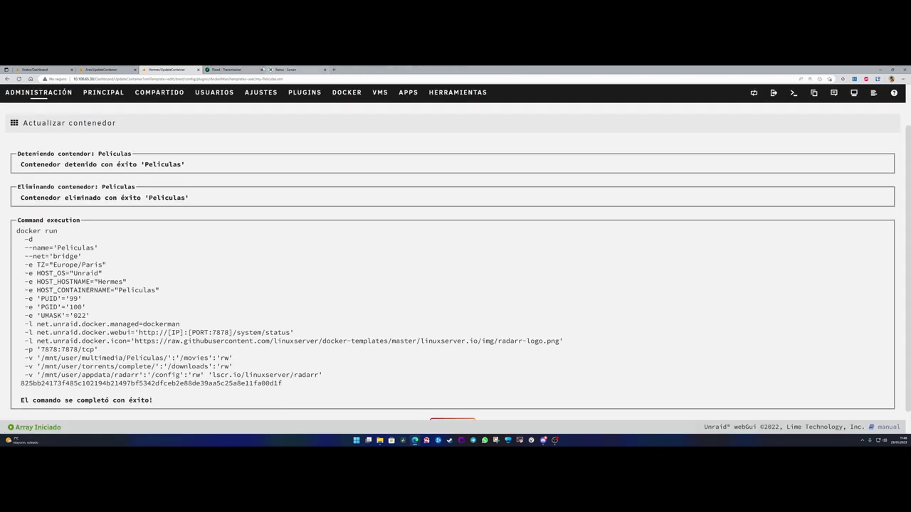
- Close the Sonarr status tab and return to the Unraid dashboard
{"action": "left_click", "coordinate": [298, 70]}
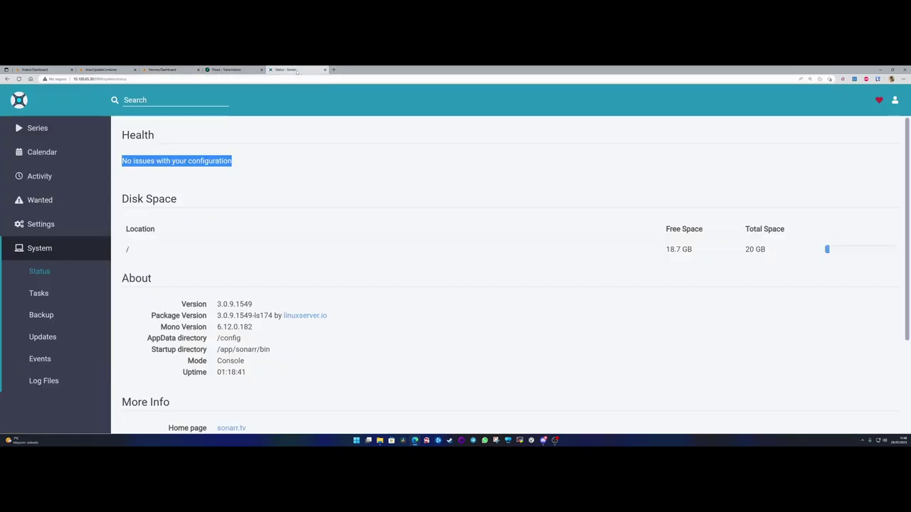
{"action": "key", "text": "ctrl+w"}
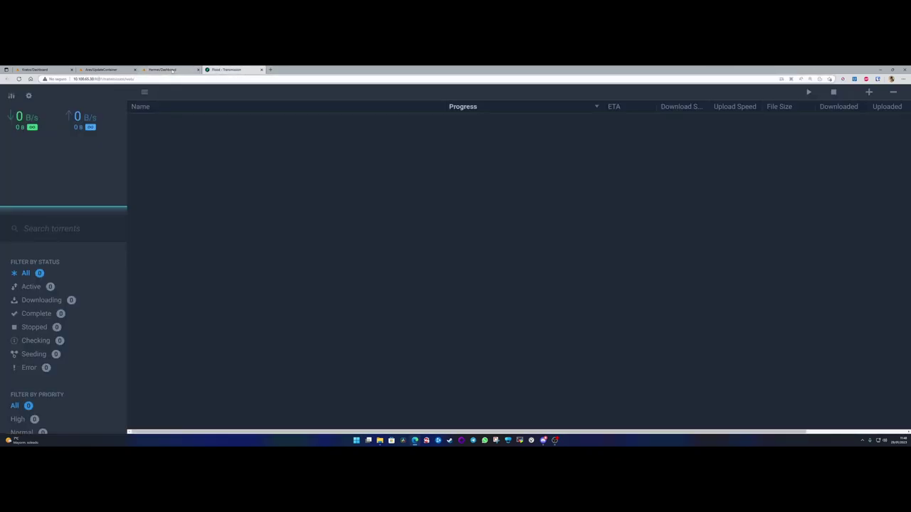
{"action": "left_click", "coordinate": [172, 69]}
{"action": "scroll", "coordinate": [399, 213], "scroll_direction": "down", "scroll_amount": 3}
- Set the Series container's /downloads to /mnt/user/torrents/complete/, apply, and go back
{"action": "left_click", "coordinate": [397, 128]}
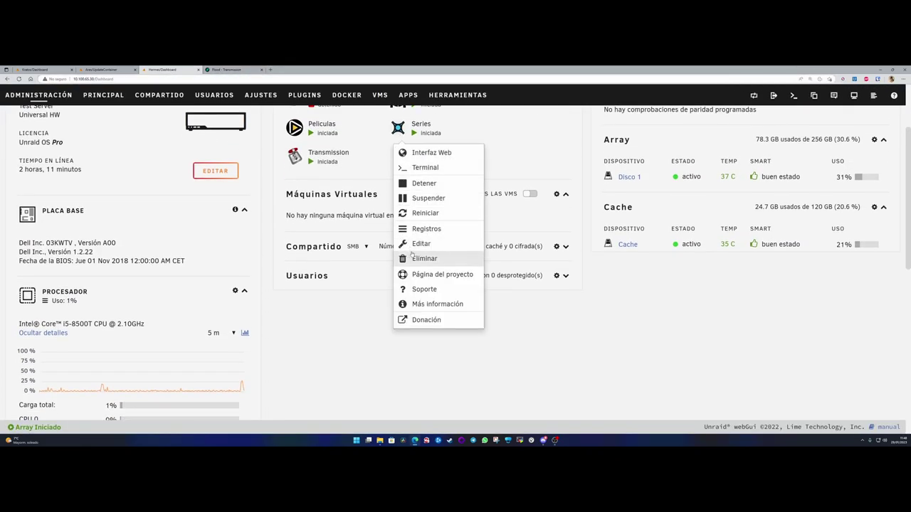
{"action": "left_click", "coordinate": [420, 243]}
{"action": "scroll", "coordinate": [354, 352], "scroll_direction": "down", "scroll_amount": 3}
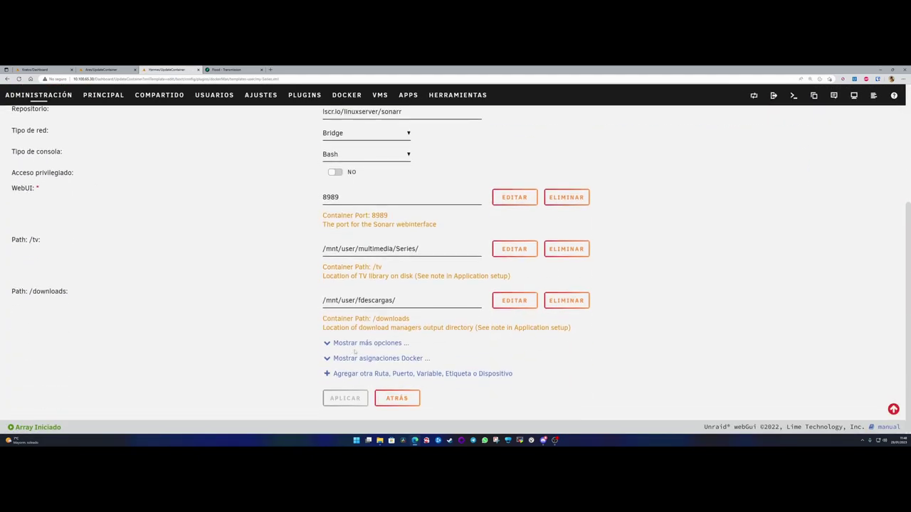
{"action": "triple_click", "coordinate": [402, 302]}
{"action": "key", "text": "BackSpace"}
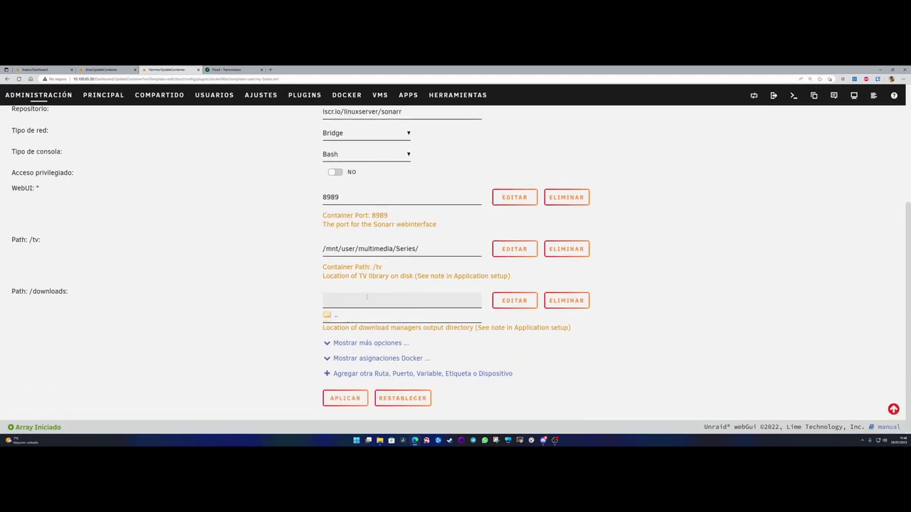
{"action": "left_click", "coordinate": [346, 390]}
{"action": "left_click", "coordinate": [357, 402]}
{"action": "left_click", "coordinate": [271, 380]}
{"action": "left_click", "coordinate": [346, 396]}
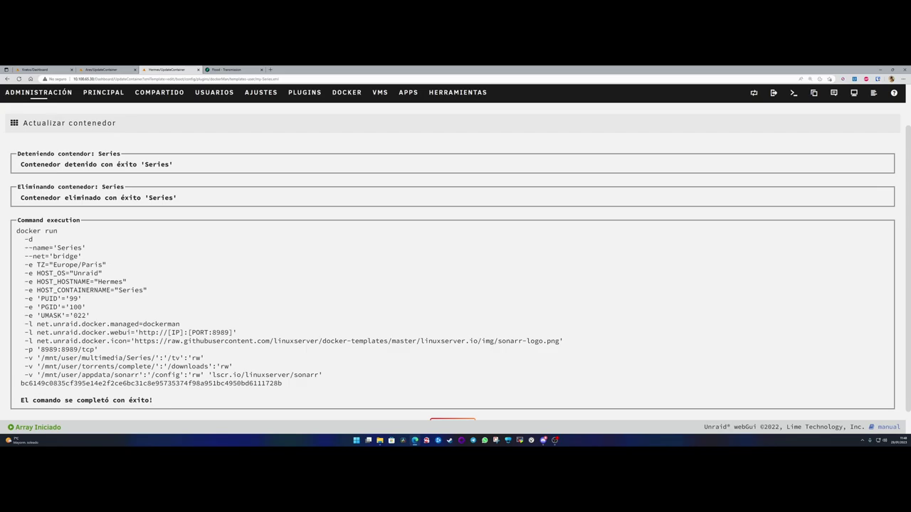
{"action": "left_click", "coordinate": [453, 402]}
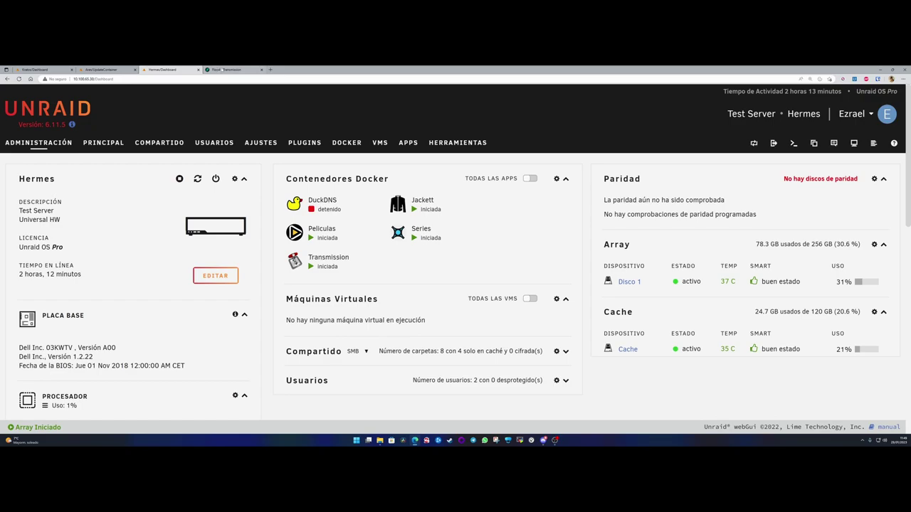
- Edit the Transmission container and browse its /watch path to torrents/incomplete
{"action": "left_click", "coordinate": [302, 268]}
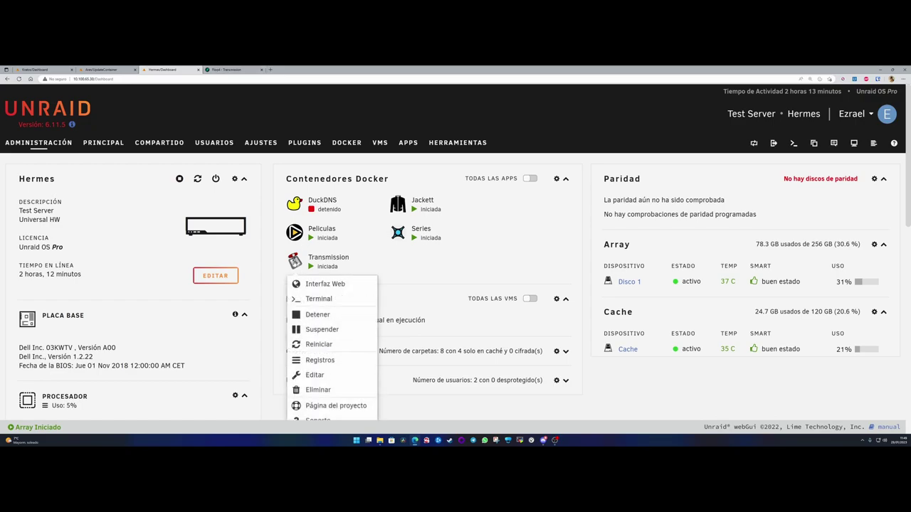
{"action": "left_click", "coordinate": [317, 375]}
{"action": "scroll", "coordinate": [351, 307], "scroll_direction": "down", "scroll_amount": 10}
{"action": "scroll", "coordinate": [351, 308], "scroll_direction": "down", "scroll_amount": 1}
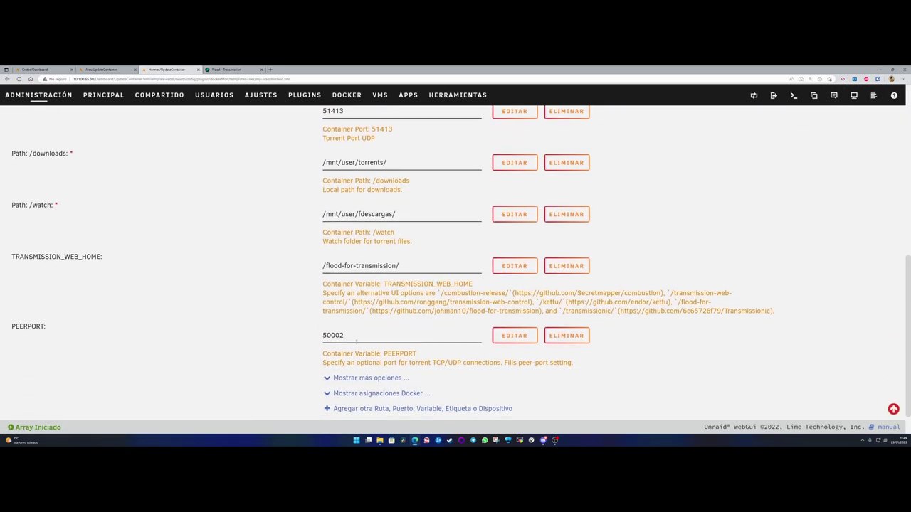
{"action": "scroll", "coordinate": [405, 265], "scroll_direction": "up", "scroll_amount": 1}
{"action": "left_click", "coordinate": [338, 267]}
{"action": "key", "text": "ctrl+a"}
{"action": "key", "text": "BackSpace"}
{"action": "left_click", "coordinate": [339, 267]}
{"action": "left_click", "coordinate": [342, 358]}
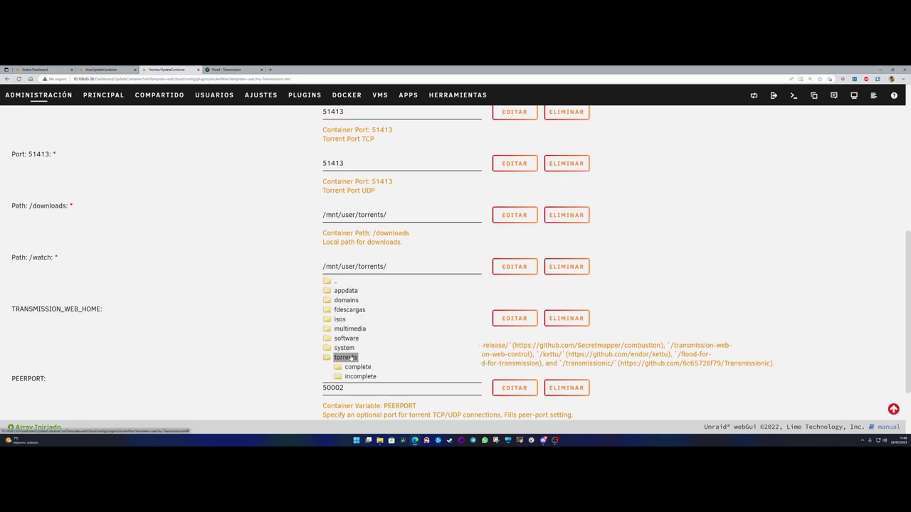
{"action": "left_click", "coordinate": [358, 377]}
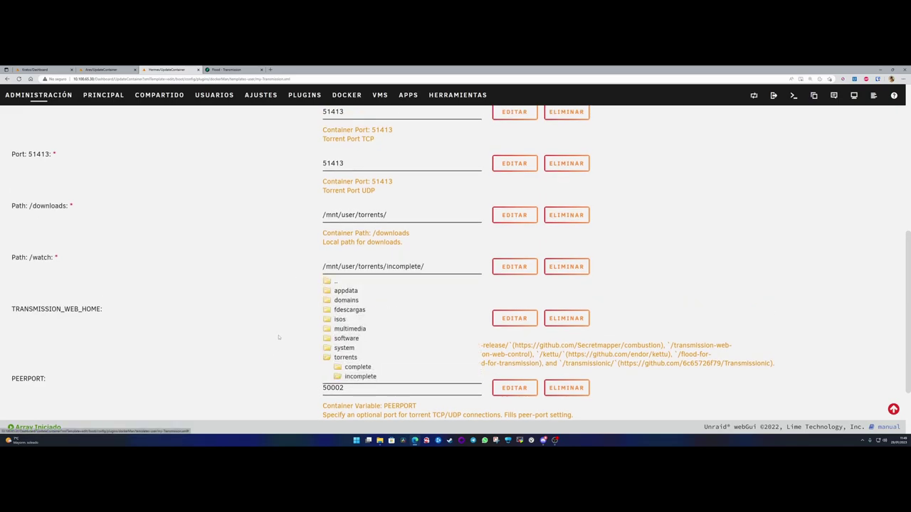
{"action": "left_click", "coordinate": [279, 330]}
- Change the path to end in watch/, apply to recreate Transmission, and go back
{"action": "scroll", "coordinate": [280, 329], "scroll_direction": "down", "scroll_amount": 1}
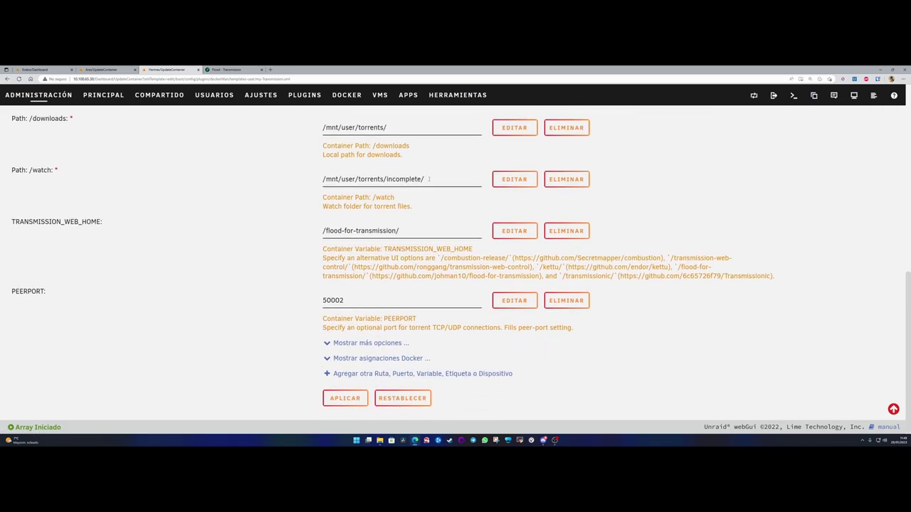
{"action": "left_click_drag", "start_coordinate": [424, 183], "coordinate": [387, 182]}
{"action": "key", "text": "BackSpace"}
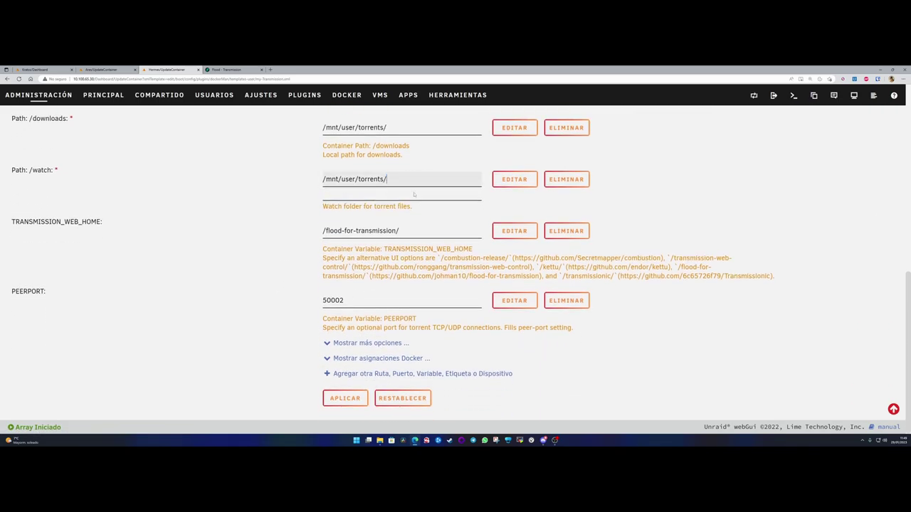
{"action": "type", "text": "watch/"}
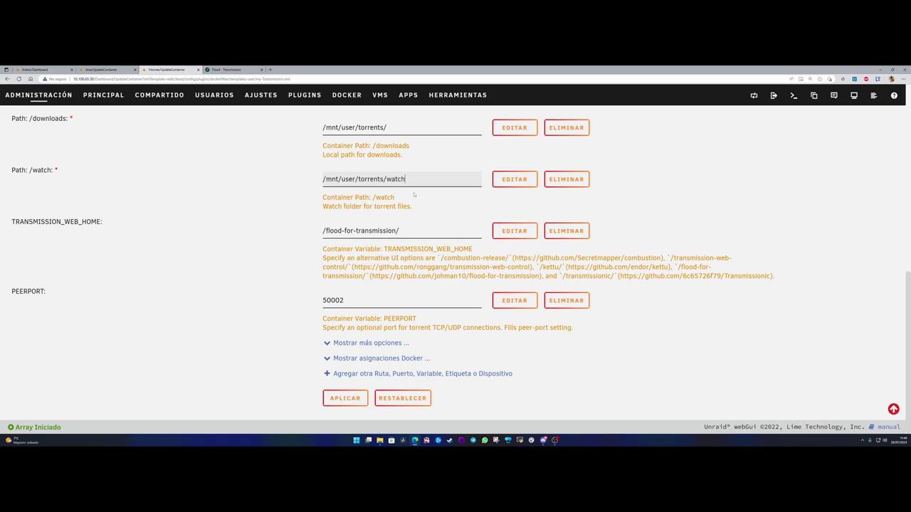
{"action": "left_click", "coordinate": [271, 267]}
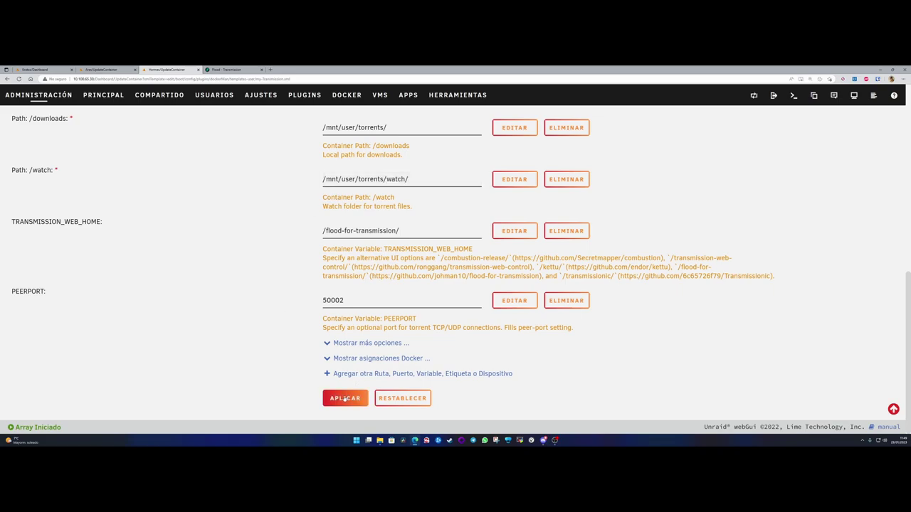
{"action": "left_click", "coordinate": [344, 399]}
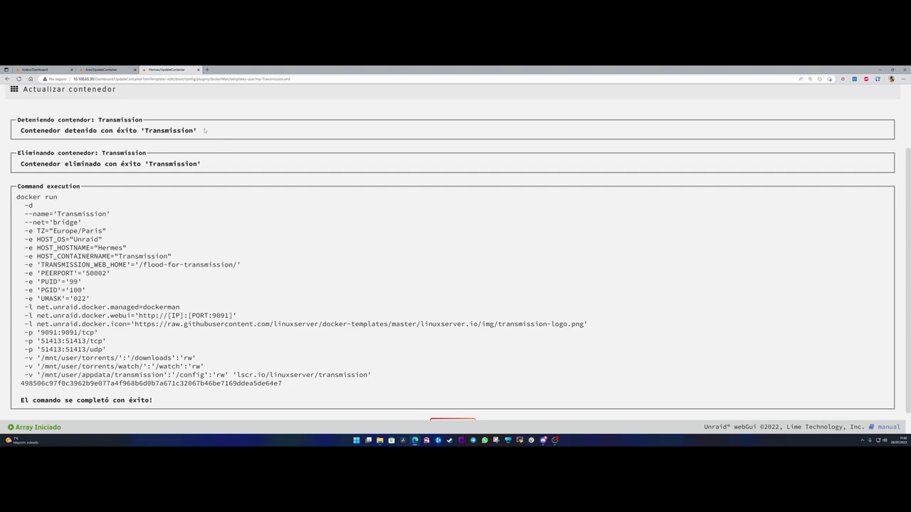
{"action": "scroll", "coordinate": [453, 398], "scroll_direction": "down", "scroll_amount": 1}
{"action": "left_click", "coordinate": [453, 401]}
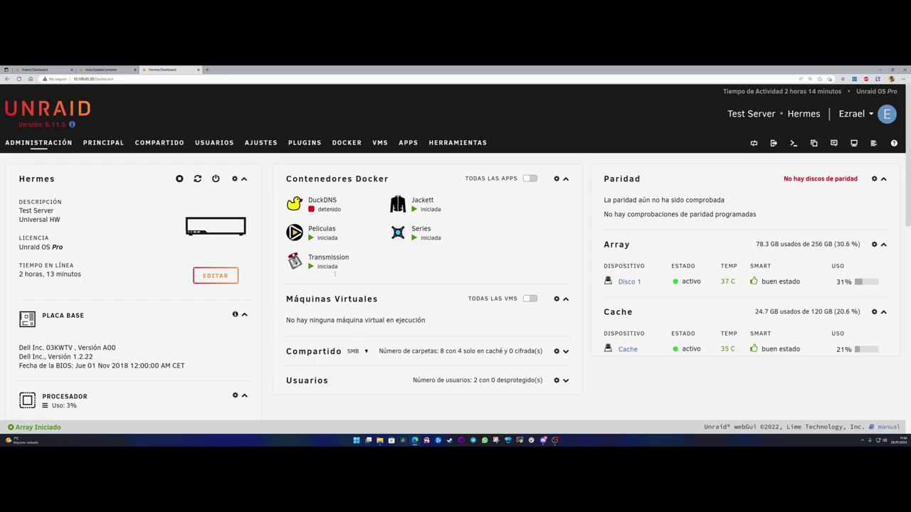
- Show the Apps catalogue's pinned apps: jackett, overseerr and plex
{"action": "left_click", "coordinate": [409, 143]}
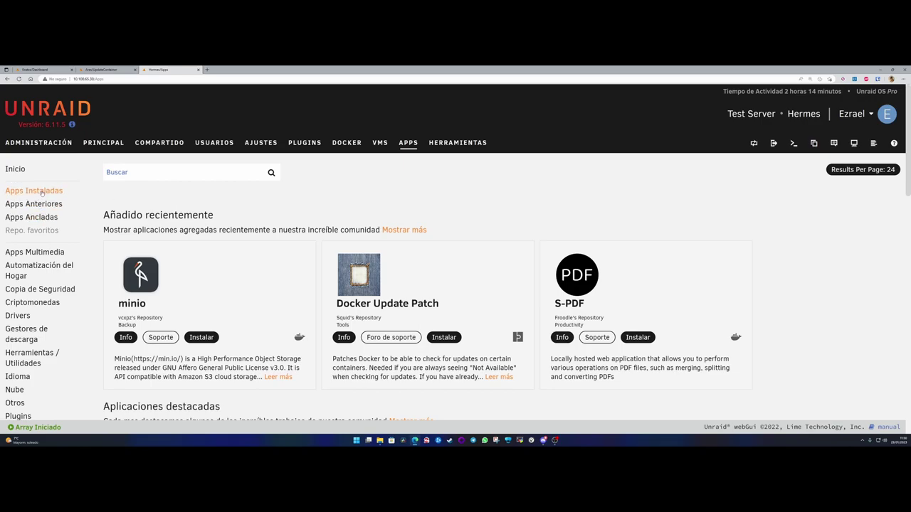
{"action": "left_click", "coordinate": [34, 217]}
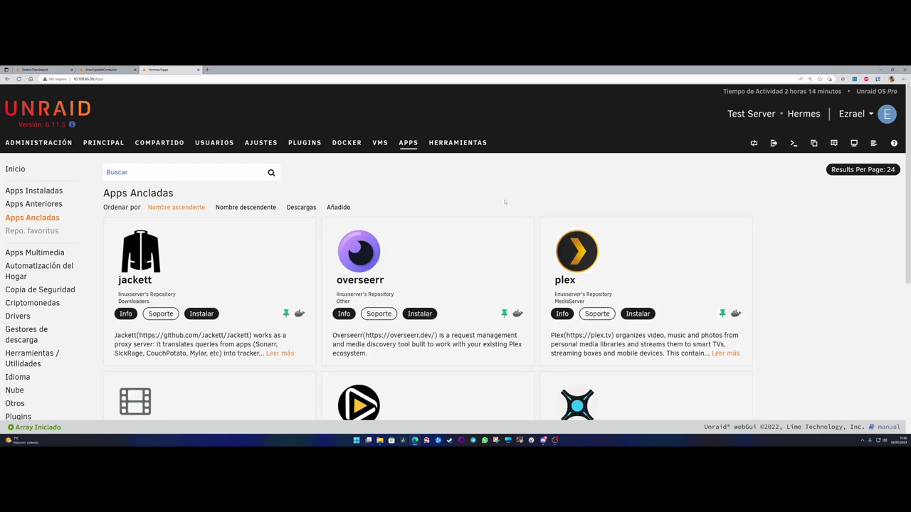
- Scroll through the pinned app cards, including radarr, sonarr, Plex Streams and transmission
{"action": "scroll", "coordinate": [448, 227], "scroll_direction": "down", "scroll_amount": 3}
{"action": "scroll", "coordinate": [442, 347], "scroll_direction": "up", "scroll_amount": 4}
{"action": "scroll", "coordinate": [469, 306], "scroll_direction": "down", "scroll_amount": 4}
{"action": "scroll", "coordinate": [456, 313], "scroll_direction": "up", "scroll_amount": 1}
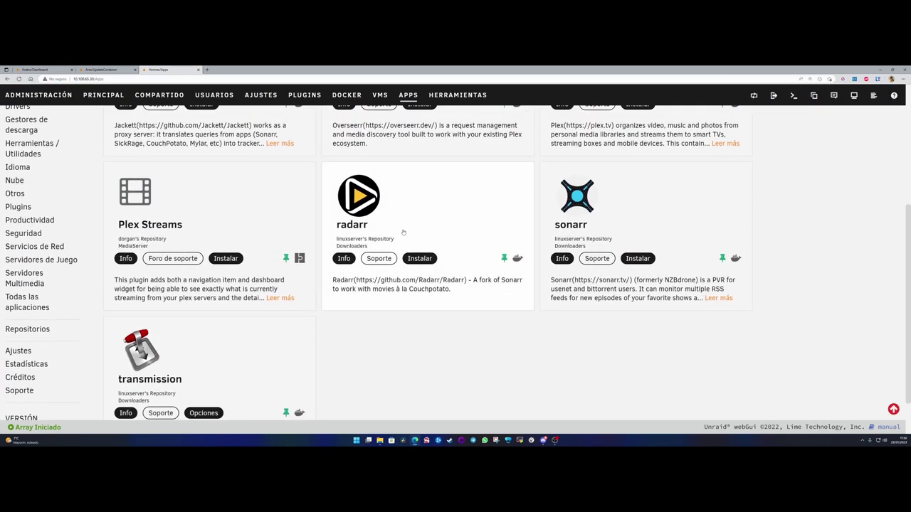
{"action": "scroll", "coordinate": [466, 391], "scroll_direction": "up", "scroll_amount": 3}
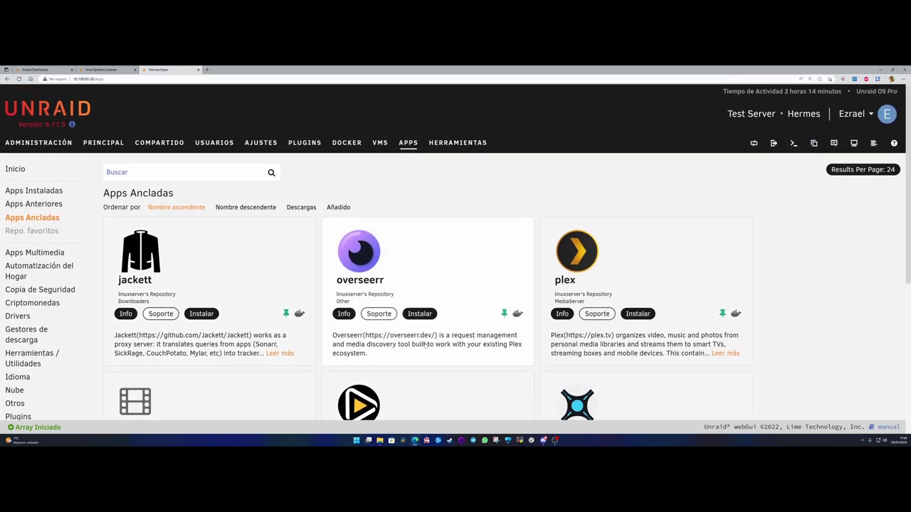
{"action": "scroll", "coordinate": [403, 265], "scroll_direction": "down", "scroll_amount": 3}
{"action": "scroll", "coordinate": [404, 265], "scroll_direction": "up", "scroll_amount": 1}
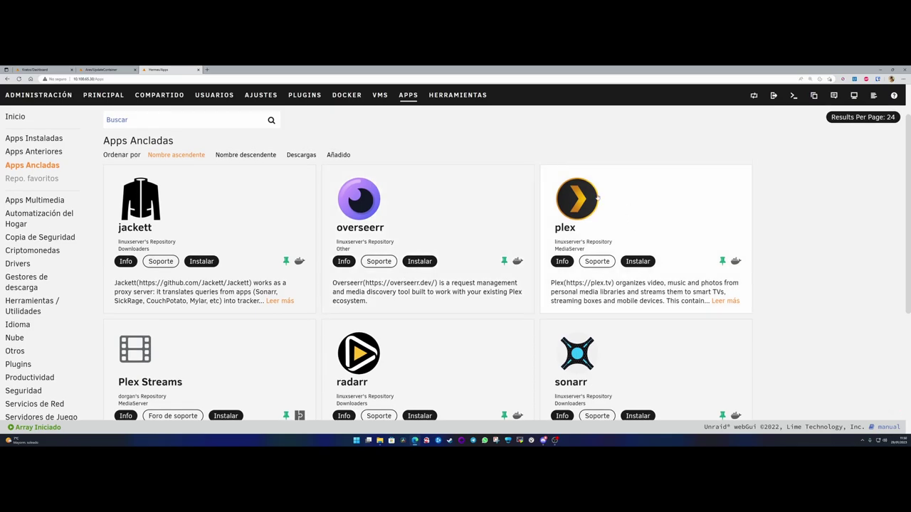
{"action": "scroll", "coordinate": [202, 274], "scroll_direction": "down", "scroll_amount": 2}
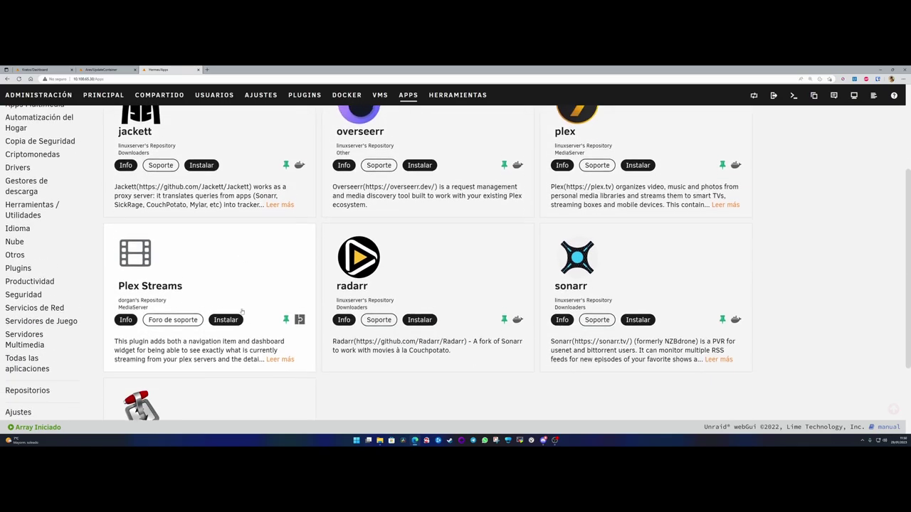
{"action": "scroll", "coordinate": [202, 274], "scroll_direction": "up", "scroll_amount": 3}
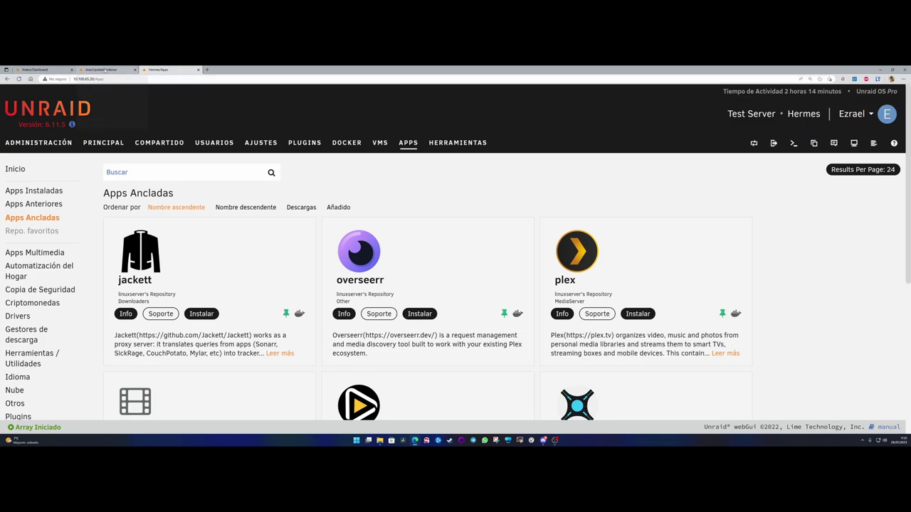
- Start installing a pinned app to bring up the Default (:latest), latest and develop branch choice
{"action": "mouse_move", "coordinate": [106, 70]}
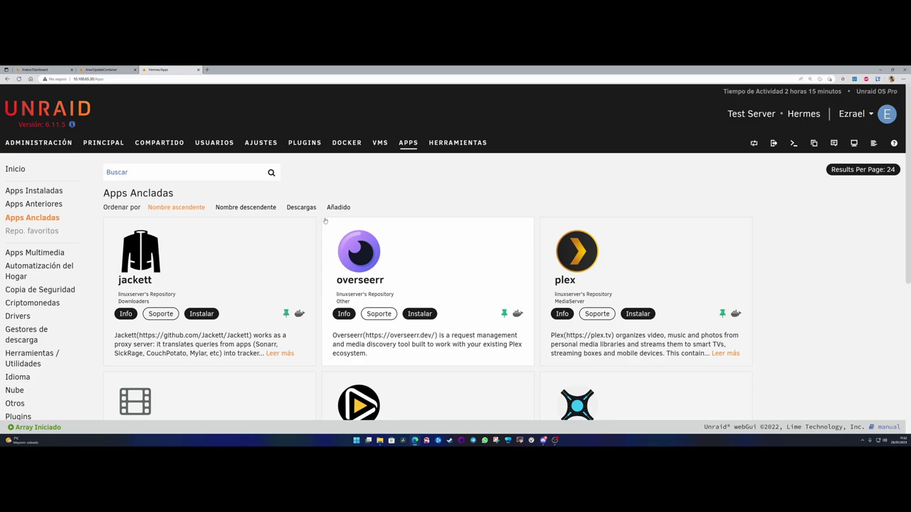
{"action": "left_click", "coordinate": [358, 251]}
{"action": "left_click", "coordinate": [366, 203]}
{"action": "scroll", "coordinate": [485, 309], "scroll_direction": "down", "scroll_amount": 5}
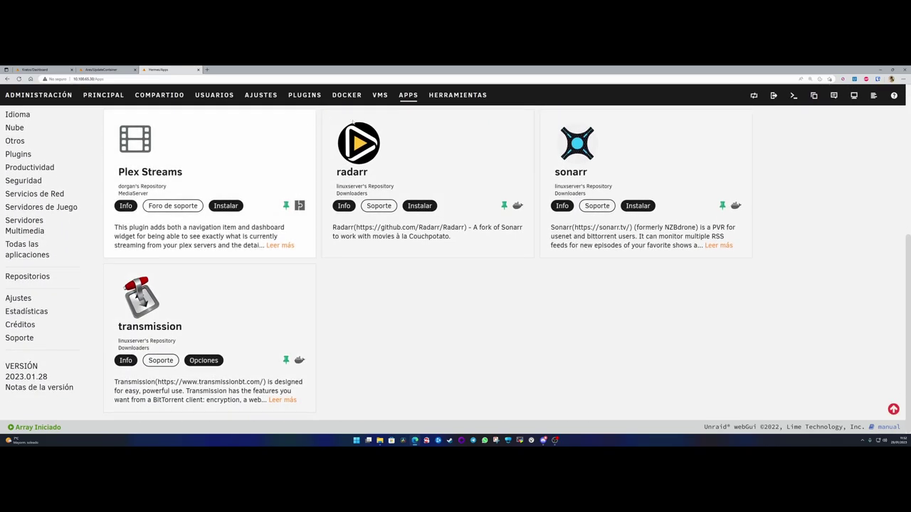
{"action": "scroll", "coordinate": [485, 308], "scroll_direction": "up", "scroll_amount": 5}
- Install overseerr on the Default branch and rename the container to Overseerr
{"action": "left_click", "coordinate": [420, 313]}
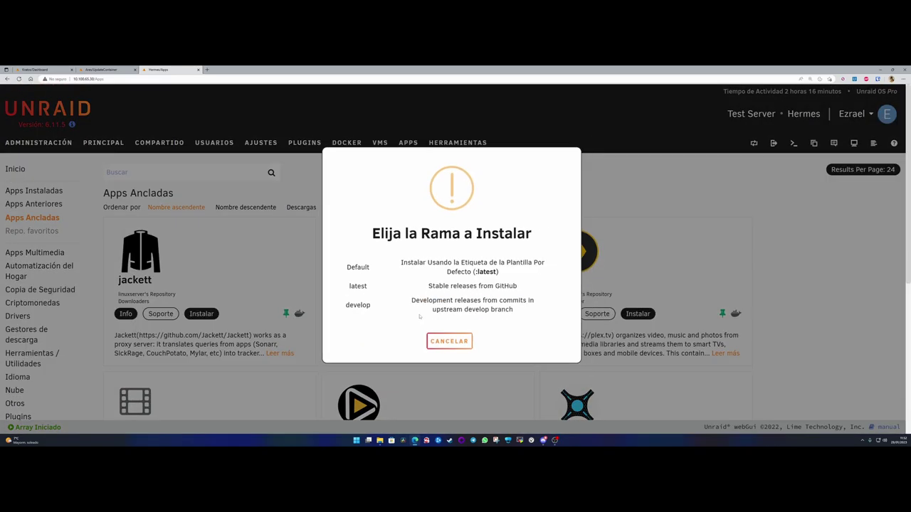
{"action": "left_click", "coordinate": [353, 269]}
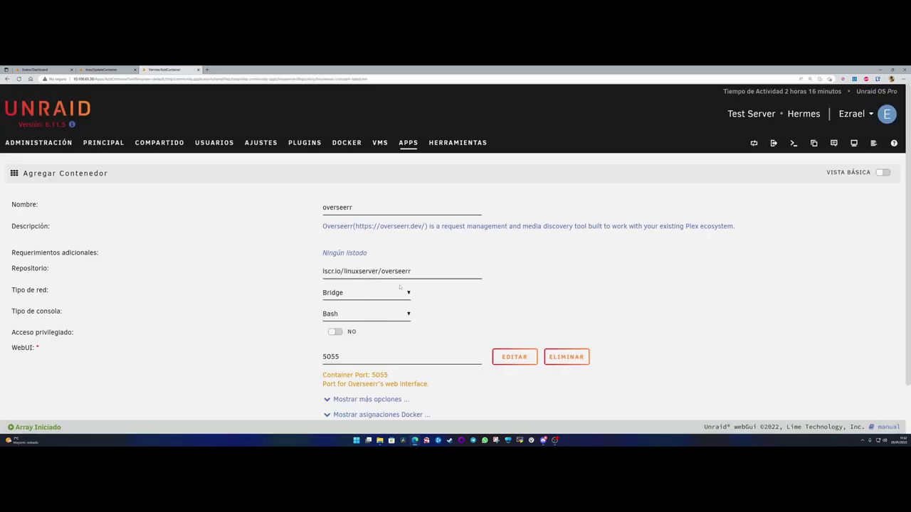
{"action": "double_click", "coordinate": [367, 207]}
{"action": "type", "text": "Overseerr"}
{"action": "left_click", "coordinate": [289, 238]}
- Check appdata /mnt/user/appdata/overseerr under more options, apply, and return to the Apps list
{"action": "scroll", "coordinate": [351, 303], "scroll_direction": "down", "scroll_amount": 1}
{"action": "left_click", "coordinate": [351, 343]}
{"action": "scroll", "coordinate": [252, 311], "scroll_direction": "down", "scroll_amount": 3}
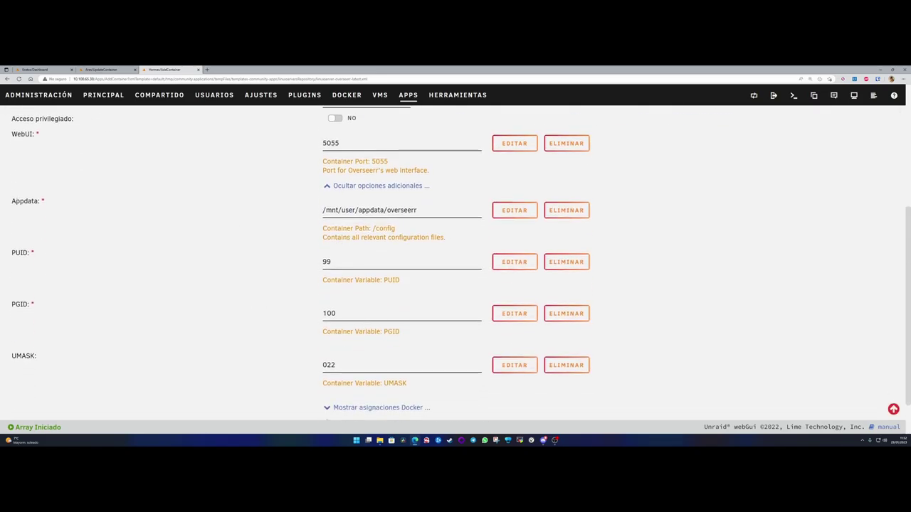
{"action": "double_click", "coordinate": [37, 202]}
{"action": "left_click", "coordinate": [308, 208]}
{"action": "left_click", "coordinate": [360, 210]}
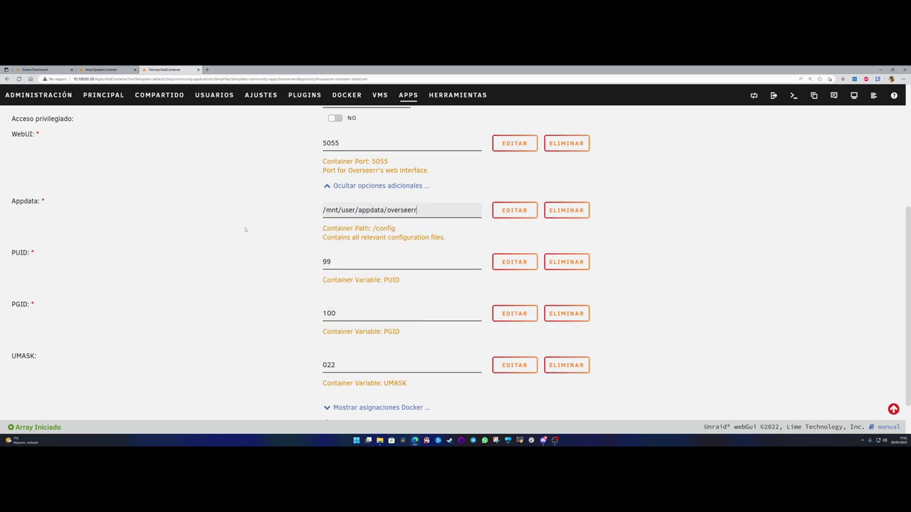
{"action": "scroll", "coordinate": [340, 262], "scroll_direction": "down", "scroll_amount": 2}
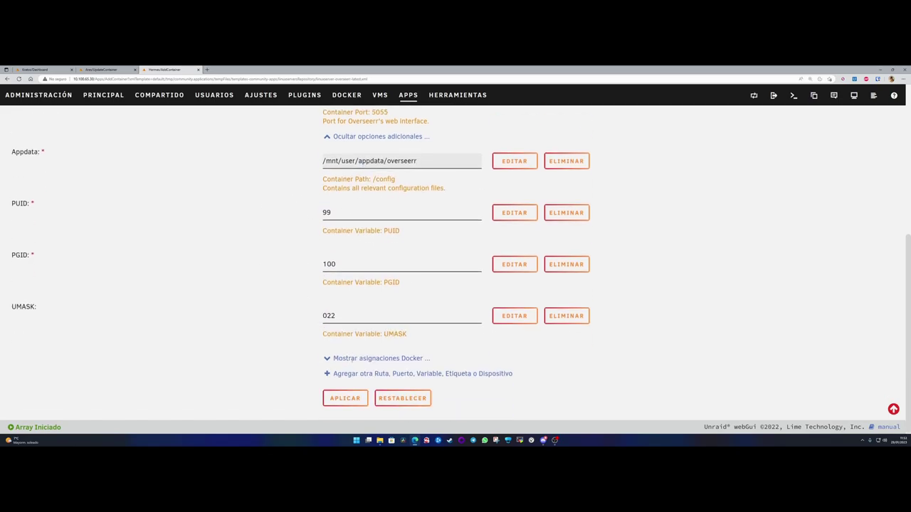
{"action": "left_click", "coordinate": [342, 398]}
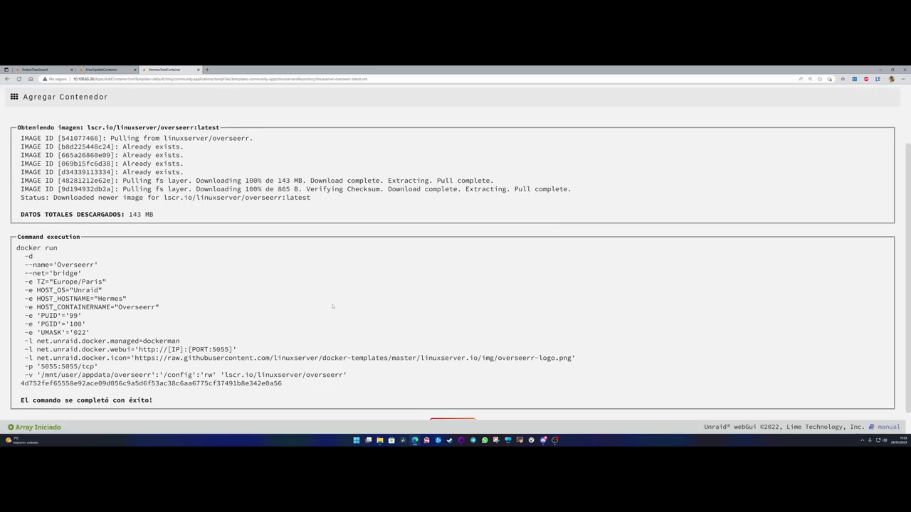
{"action": "scroll", "coordinate": [435, 400], "scroll_direction": "down", "scroll_amount": 1}
{"action": "left_click", "coordinate": [452, 401]}
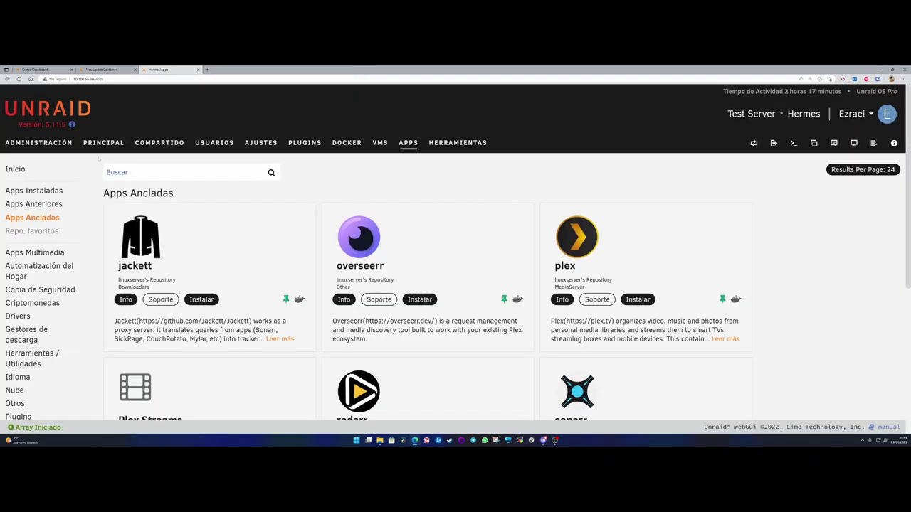
- From the Dashboard, open the Overseerr container's web UI at 10.100.65.30:5055
{"action": "key", "text": "alt+Left"}
{"action": "left_click", "coordinate": [295, 234]}
{"action": "left_click", "coordinate": [313, 253]}
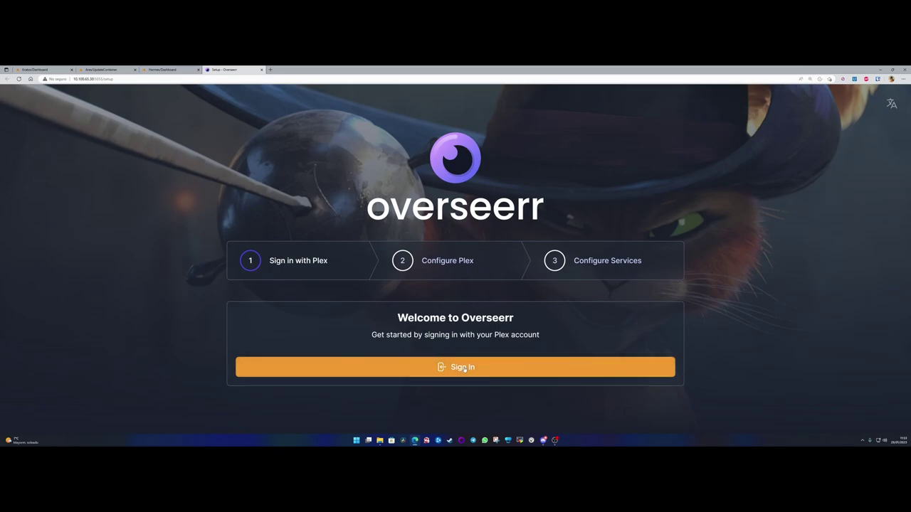
- Start Plex sign-in from Overseerr, choose email, and switch to creating a new account
{"action": "left_click", "coordinate": [461, 367]}
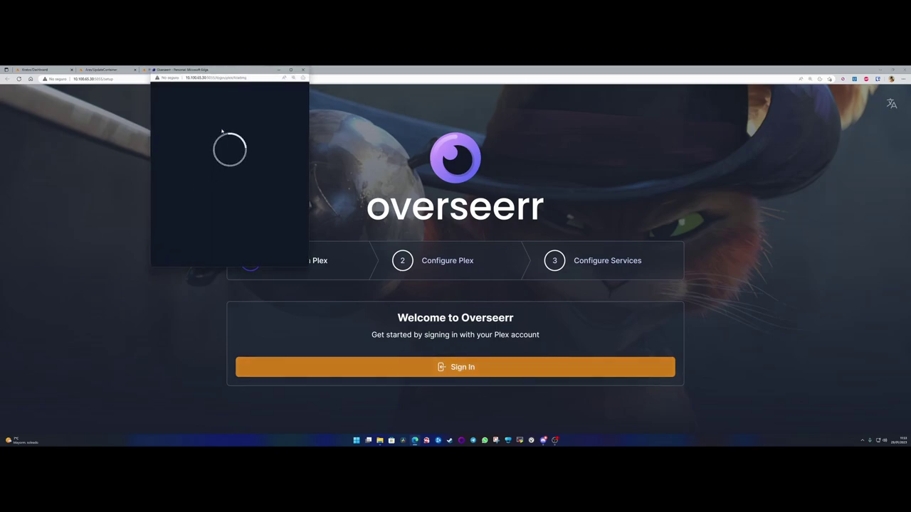
{"action": "left_click_drag", "start_coordinate": [213, 70], "coordinate": [111, 184]}
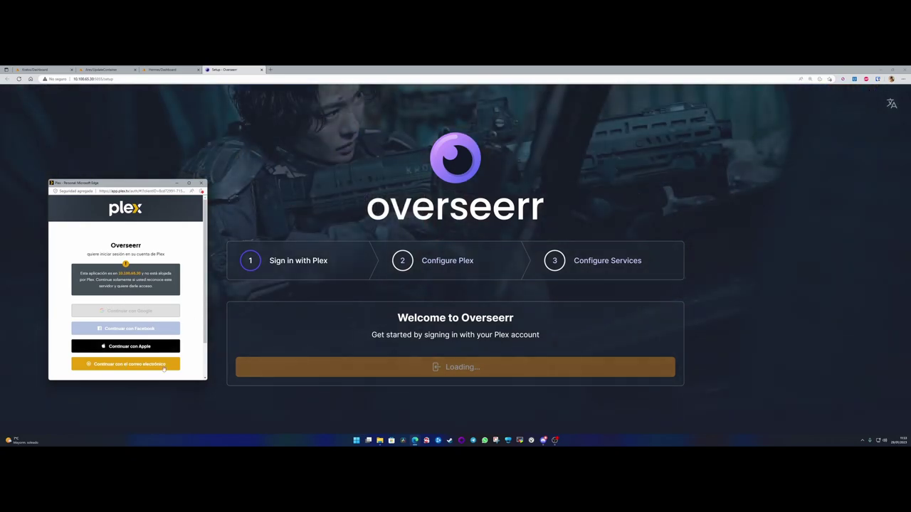
{"action": "scroll", "coordinate": [153, 374], "scroll_direction": "down", "scroll_amount": 1}
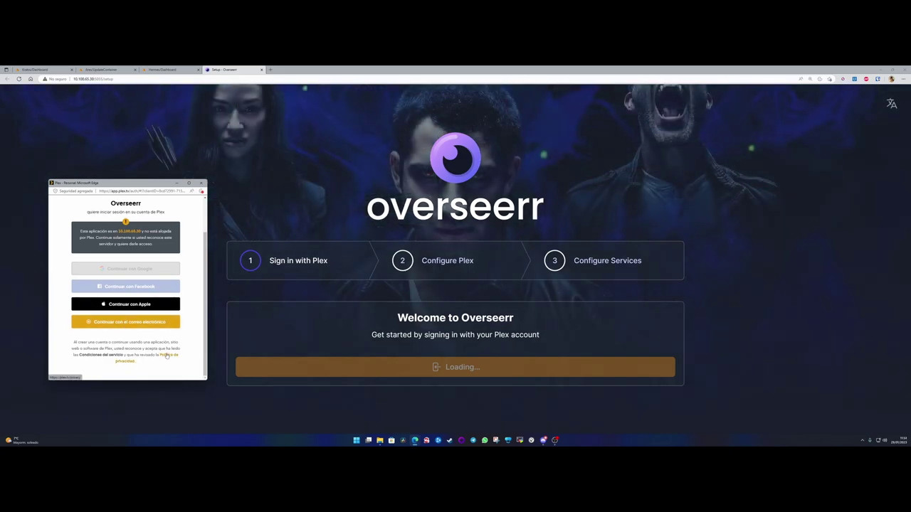
{"action": "left_click", "coordinate": [126, 323]}
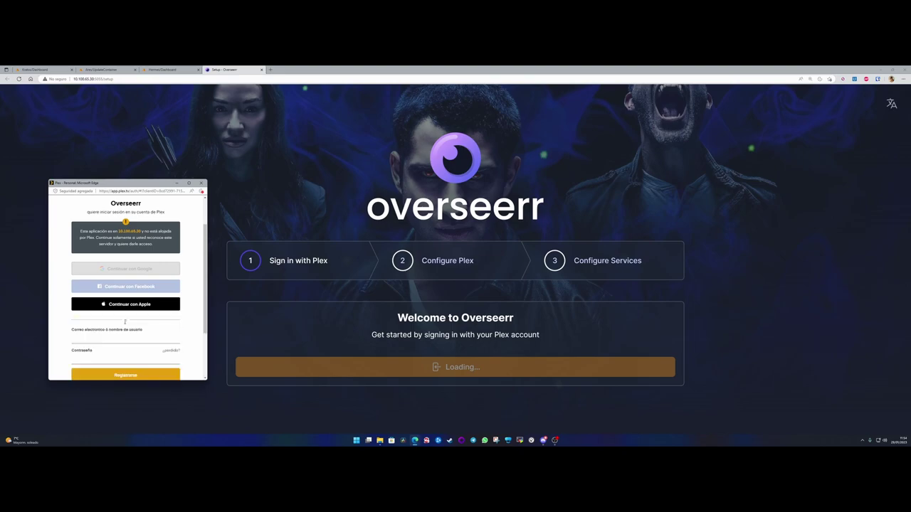
{"action": "scroll", "coordinate": [124, 322], "scroll_direction": "down", "scroll_amount": 1}
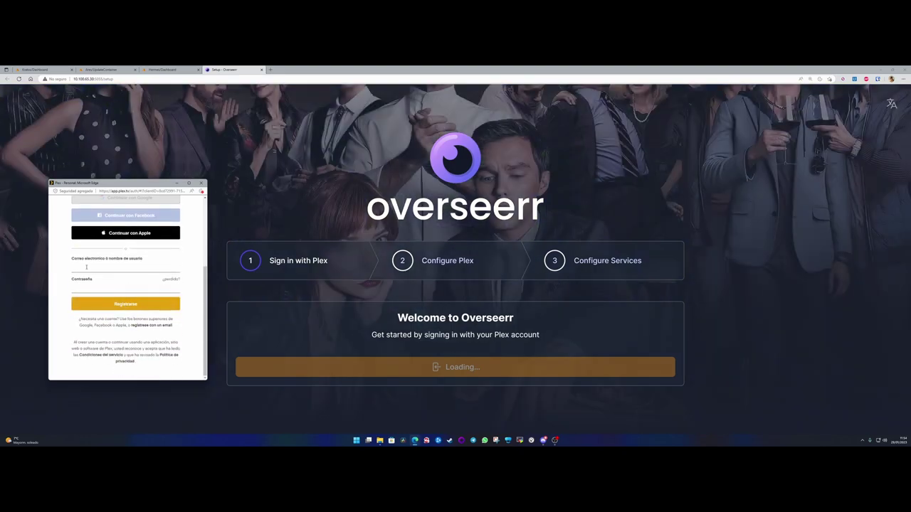
{"action": "right_click", "coordinate": [141, 328]}
{"action": "left_click", "coordinate": [141, 326]}
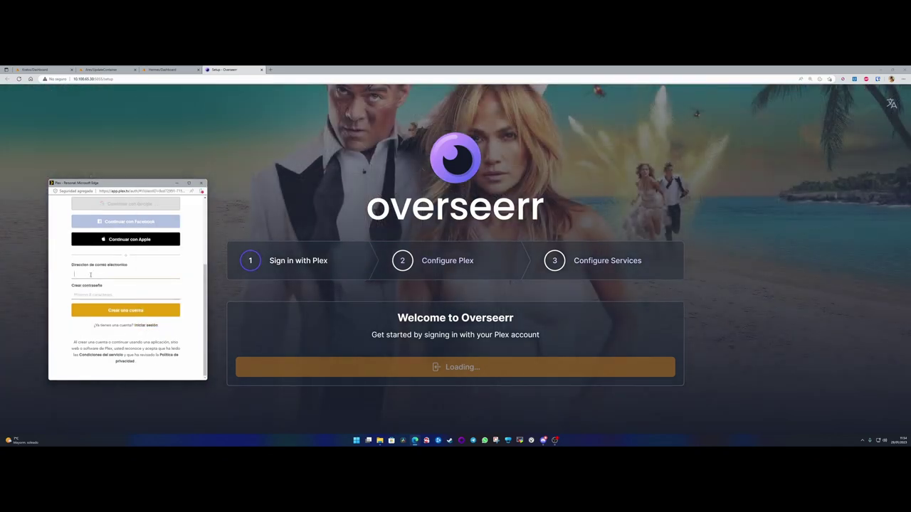
- Enter the new account's e-mail address and password and submit the sign-up
{"action": "left_click", "coordinate": [90, 275]}
{"action": "key", "text": "Tab"}
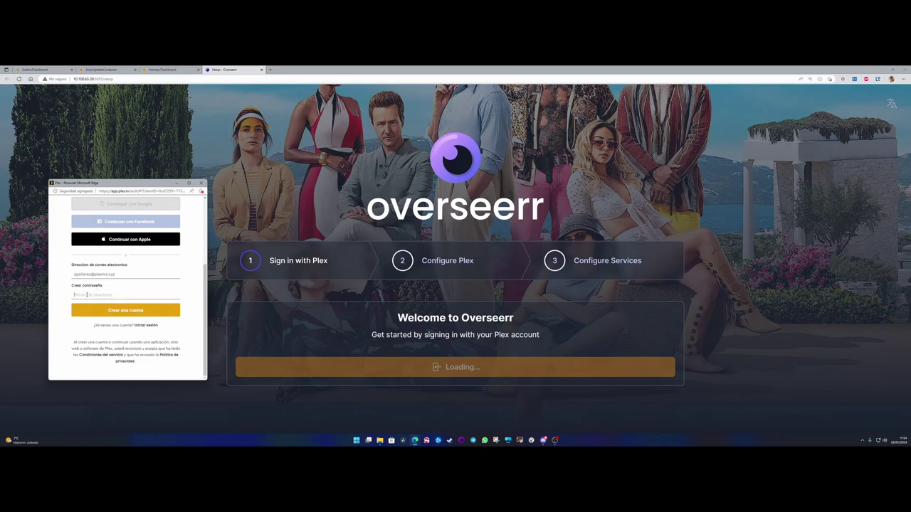
{"action": "type", "text": "••••••••••••••••"}
{"action": "key", "text": "Return"}
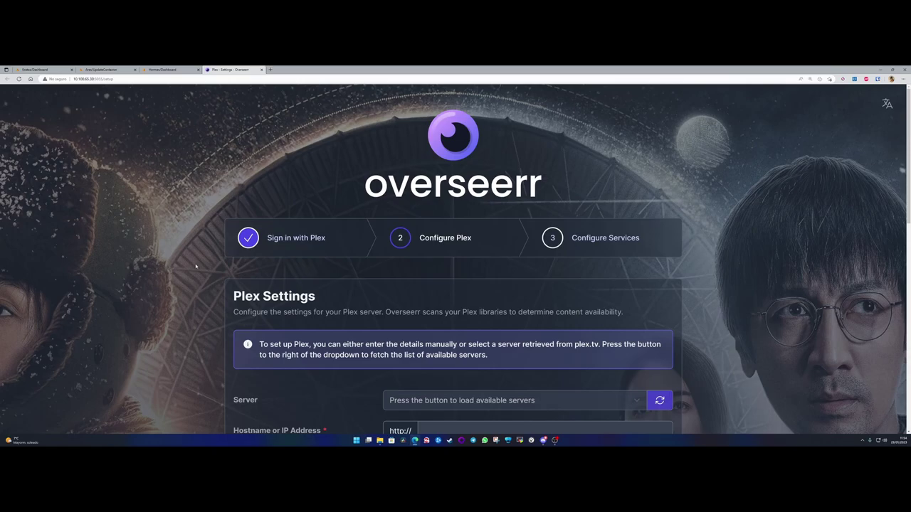
{"action": "scroll", "coordinate": [197, 266], "scroll_direction": "down", "scroll_amount": 3}
{"action": "scroll", "coordinate": [254, 244], "scroll_direction": "up", "scroll_amount": 3}
{"action": "scroll", "coordinate": [331, 265], "scroll_direction": "down", "scroll_amount": 2}
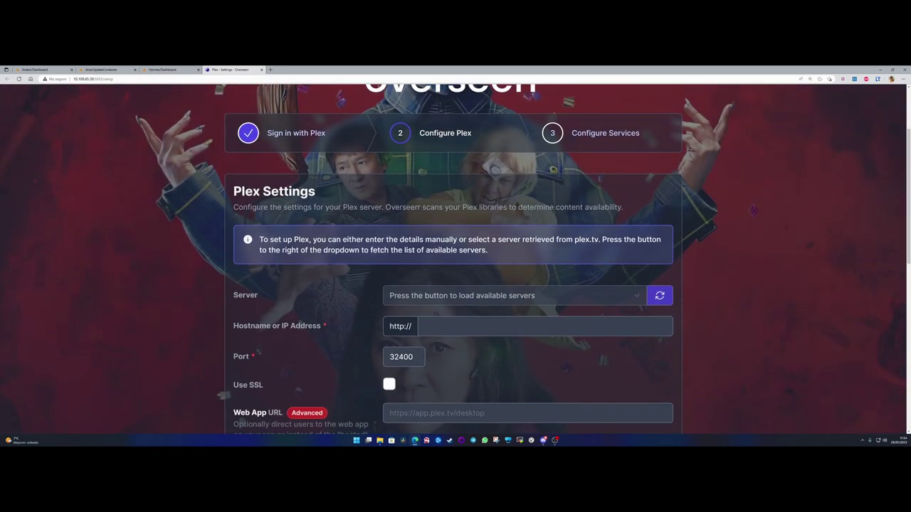
{"action": "left_click_drag", "start_coordinate": [233, 191], "coordinate": [321, 191]}
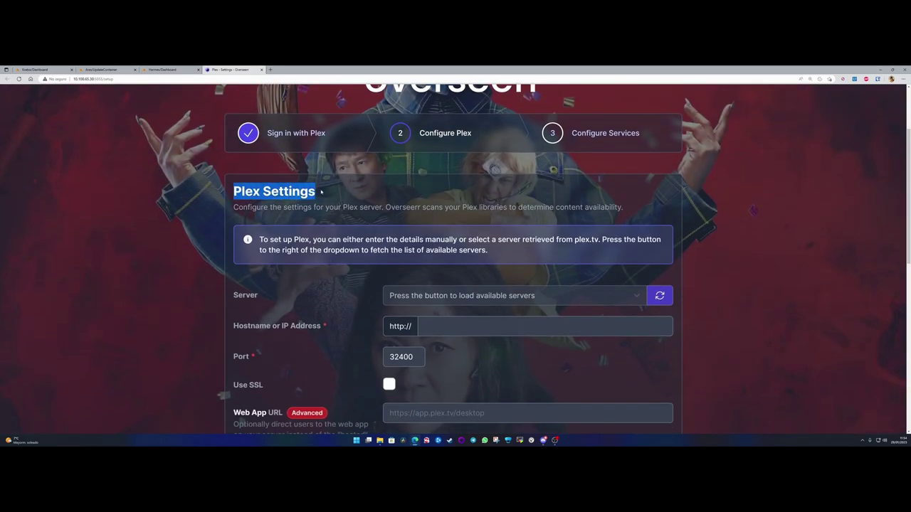
{"action": "left_click", "coordinate": [321, 190]}
{"action": "scroll", "coordinate": [398, 286], "scroll_direction": "down", "scroll_amount": 8}
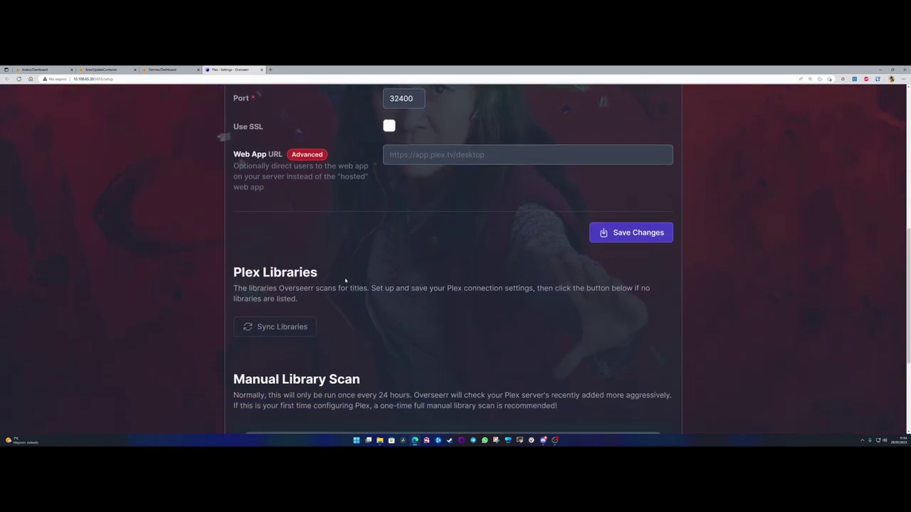
{"action": "scroll", "coordinate": [371, 300], "scroll_direction": "up", "scroll_amount": 10}
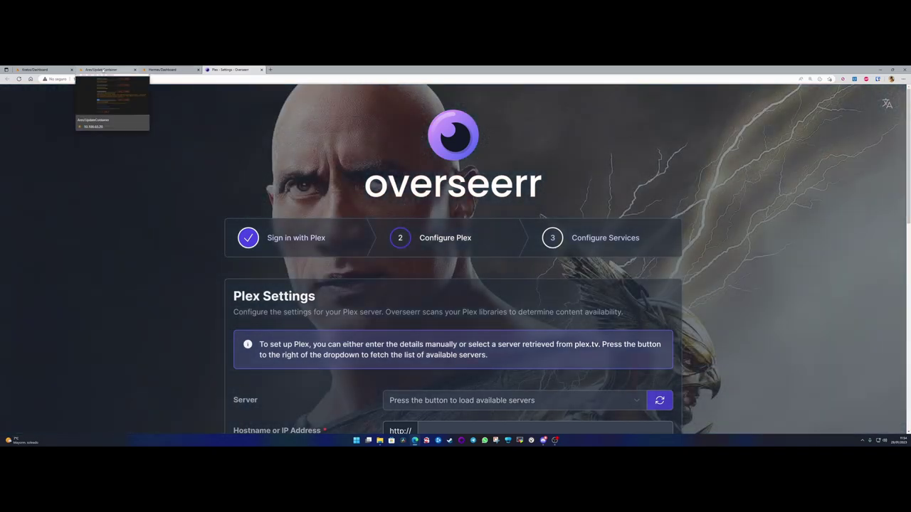
- In Unraid's pinned apps, start installing plex to get the Default (:latest) and latest choice
{"action": "left_click", "coordinate": [162, 69]}
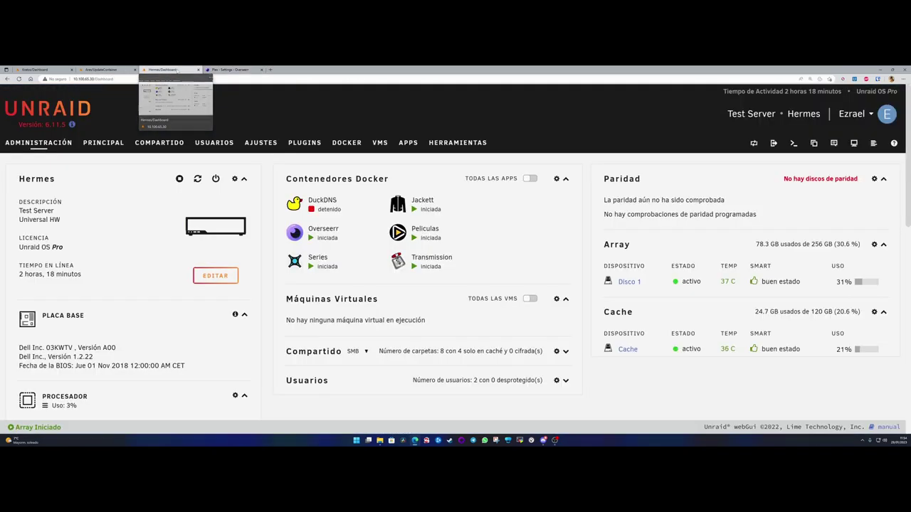
{"action": "left_click", "coordinate": [408, 142]}
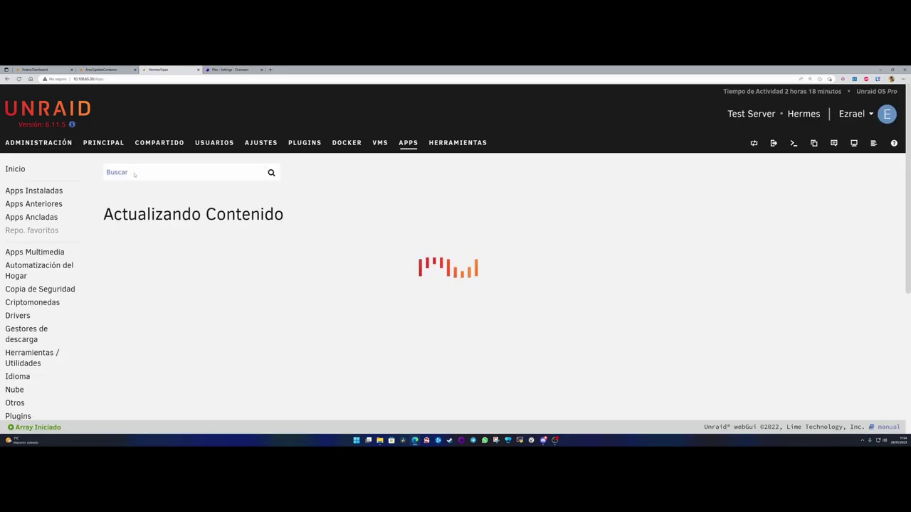
{"action": "left_click", "coordinate": [42, 217]}
{"action": "scroll", "coordinate": [537, 309], "scroll_direction": "down", "scroll_amount": 3}
{"action": "scroll", "coordinate": [536, 309], "scroll_direction": "up", "scroll_amount": 3}
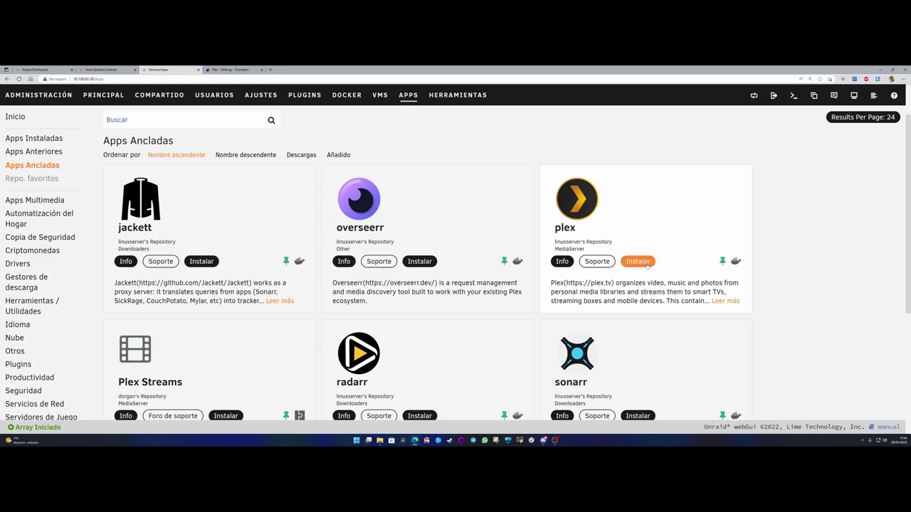
{"action": "left_click", "coordinate": [637, 262]}
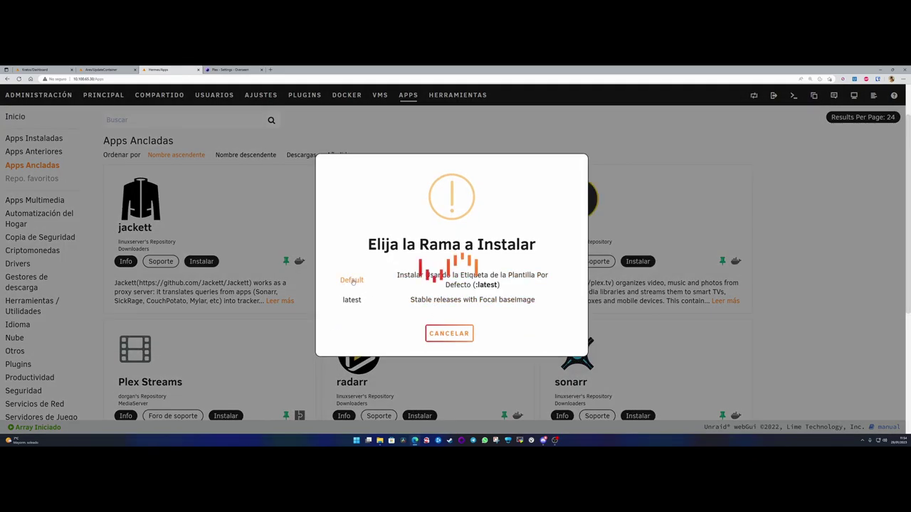
- Install plex on the Default branch named Plex, mapping /tv to the multimedia Series folder
{"action": "left_click", "coordinate": [351, 277]}
{"action": "type", "text": "Plex"}
{"action": "left_click", "coordinate": [254, 208]}
{"action": "scroll", "coordinate": [271, 249], "scroll_direction": "down", "scroll_amount": 2}
{"action": "scroll", "coordinate": [270, 249], "scroll_direction": "down", "scroll_amount": 1}
{"action": "scroll", "coordinate": [142, 213], "scroll_direction": "up", "scroll_amount": 2}
{"action": "left_click_drag", "start_coordinate": [29, 261], "coordinate": [40, 261]}
{"action": "left_click", "coordinate": [377, 270]}
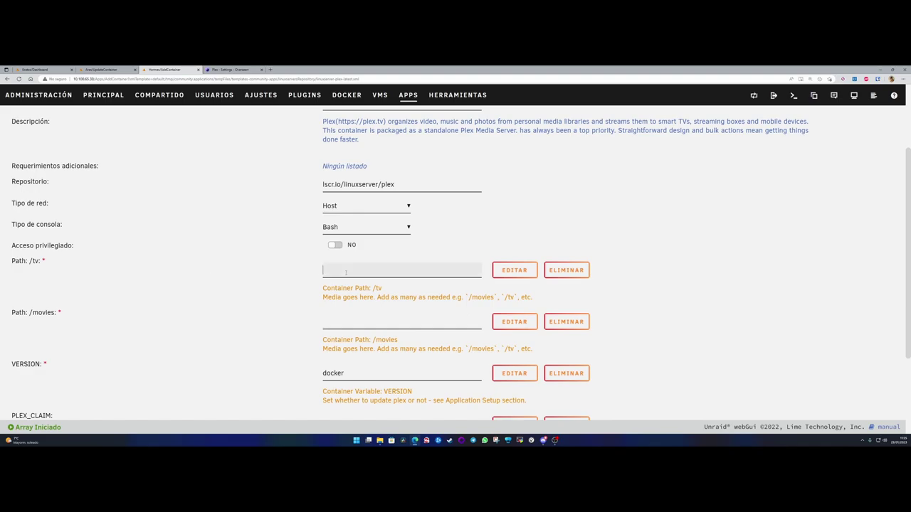
{"action": "left_click", "coordinate": [350, 332]}
{"action": "left_click", "coordinate": [353, 351]}
{"action": "left_click", "coordinate": [293, 324]}
{"action": "scroll", "coordinate": [294, 324], "scroll_direction": "down", "scroll_amount": 2}
{"action": "left_click_drag", "start_coordinate": [372, 236], "coordinate": [371, 237]}
{"action": "left_click", "coordinate": [385, 236]}
{"action": "left_click", "coordinate": [361, 284]}
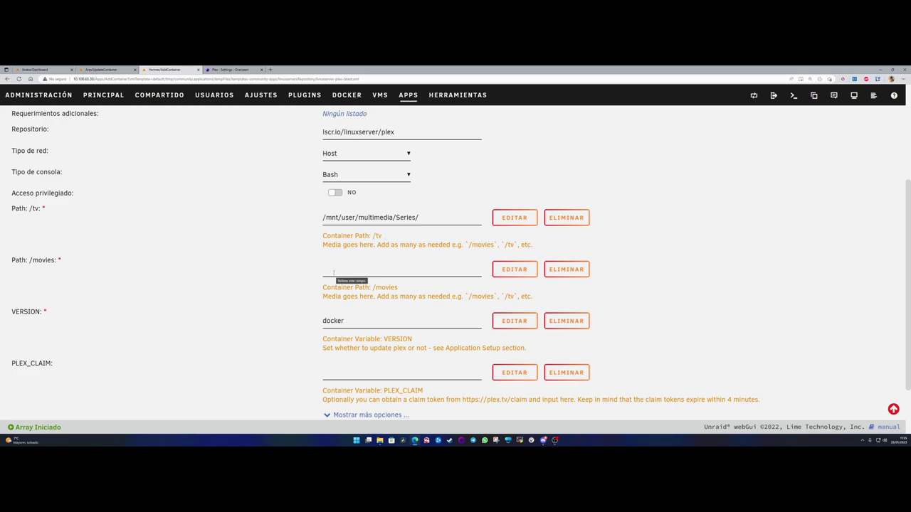
- Map the /movies path to the multimedia Películas folder
{"action": "left_click", "coordinate": [333, 274]}
{"action": "left_click", "coordinate": [350, 332]}
{"action": "left_click", "coordinate": [349, 341]}
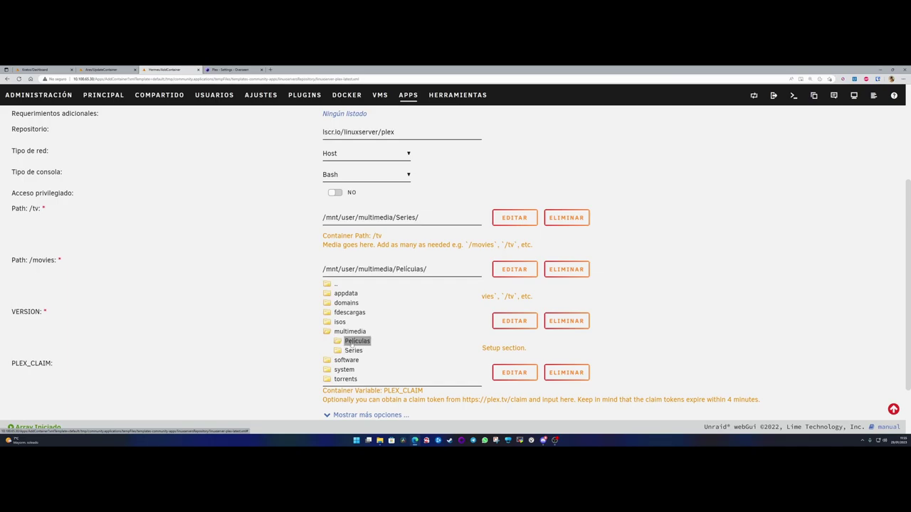
{"action": "double_click", "coordinate": [356, 341]}
{"action": "double_click", "coordinate": [377, 287]}
{"action": "left_click", "coordinate": [277, 301]}
{"action": "scroll", "coordinate": [279, 299], "scroll_direction": "down", "scroll_amount": 2}
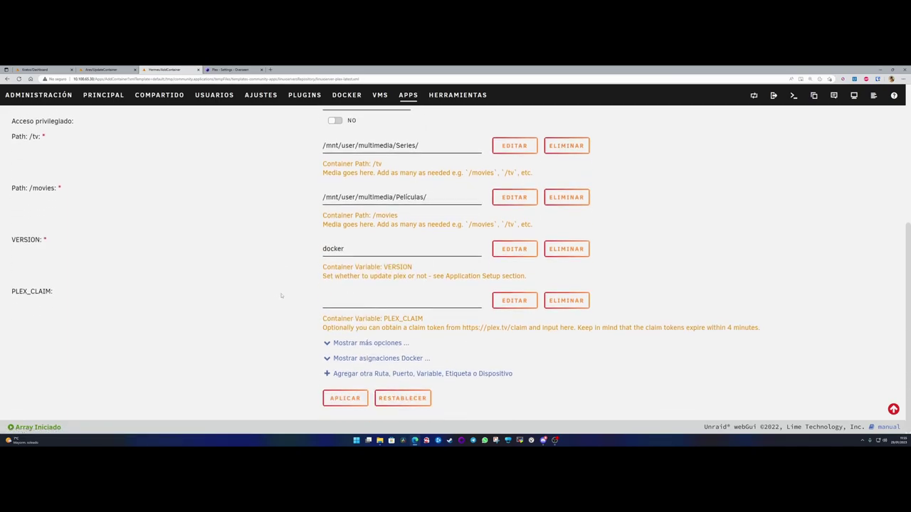
- Keep VERSION at docker and leave the PLEX_CLAIM token empty
{"action": "left_click", "coordinate": [350, 249]}
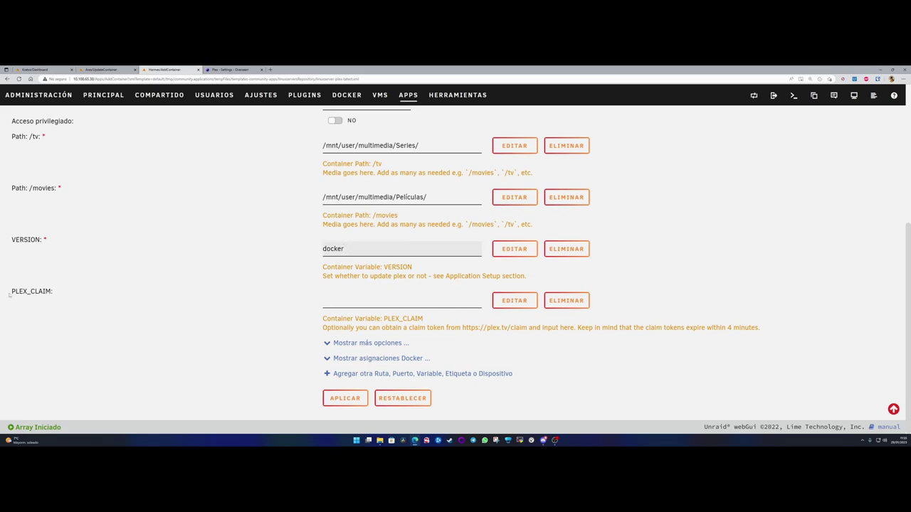
{"action": "left_click_drag", "start_coordinate": [12, 292], "coordinate": [65, 295]}
{"action": "left_click", "coordinate": [343, 327]}
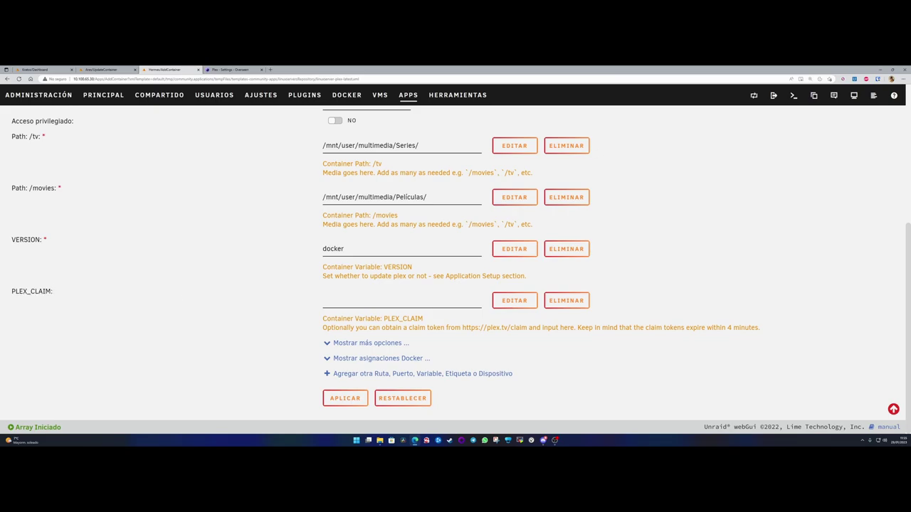
{"action": "left_click_drag", "start_coordinate": [321, 328], "coordinate": [320, 320]}
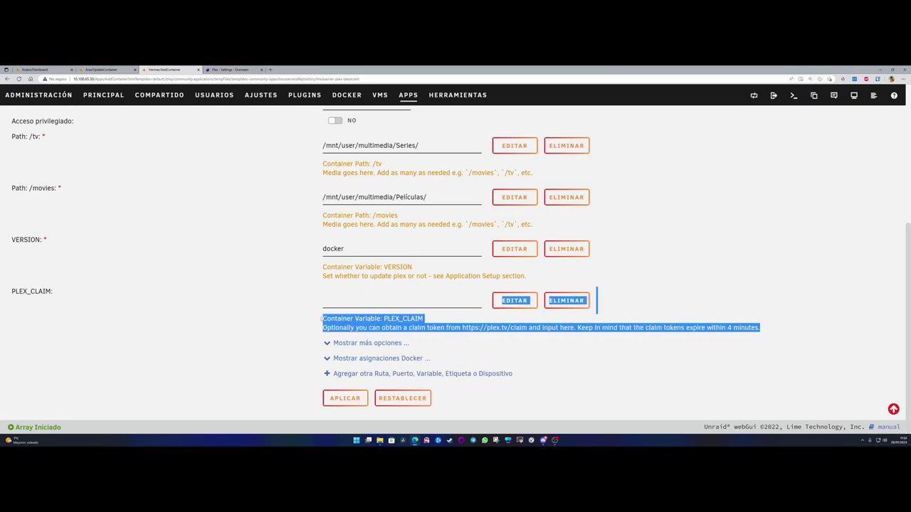
{"action": "left_click", "coordinate": [321, 319]}
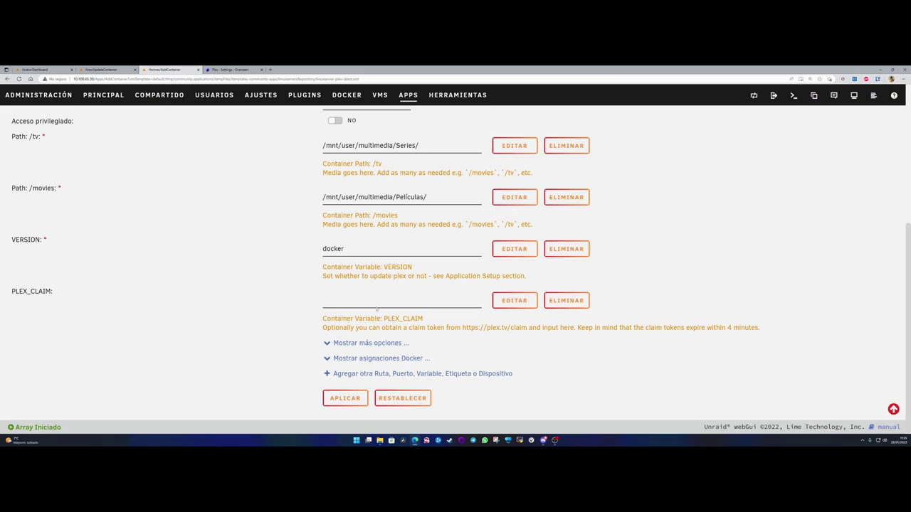
- Review the extra options and port mappings, then apply the template to create Plex
{"action": "left_click", "coordinate": [369, 343]}
{"action": "scroll", "coordinate": [257, 322], "scroll_direction": "down", "scroll_amount": 3}
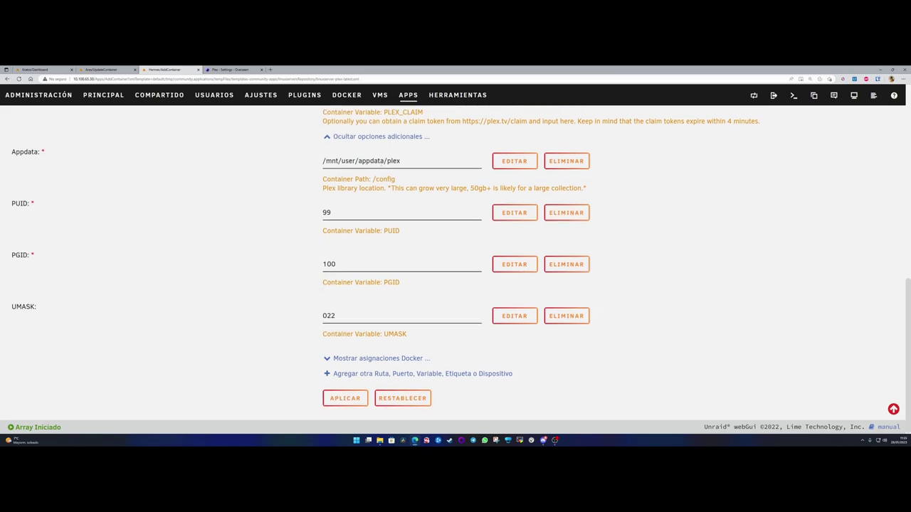
{"action": "left_click", "coordinate": [359, 358]}
{"action": "scroll", "coordinate": [322, 312], "scroll_direction": "down", "scroll_amount": 2}
{"action": "left_click", "coordinate": [371, 268]}
{"action": "left_click", "coordinate": [345, 397]}
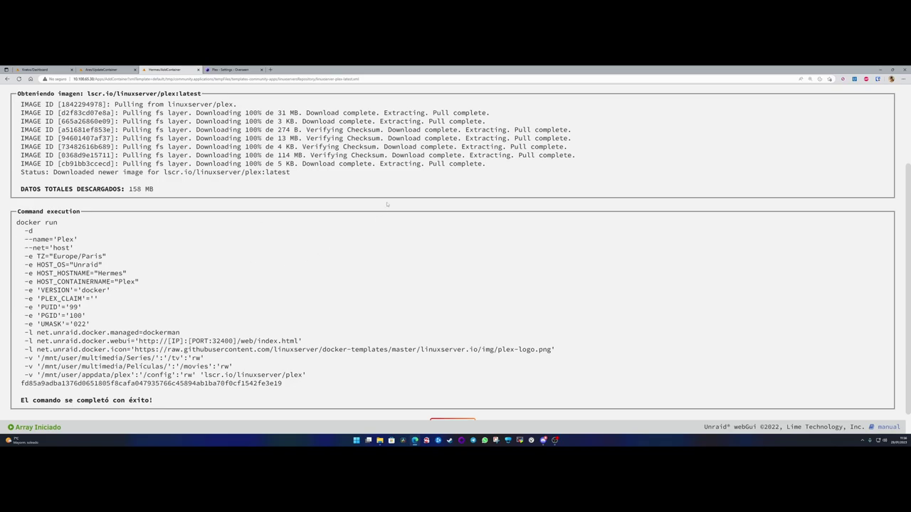
- Leave the docker run output, go to the Dashboard, and open Plex's web interface
{"action": "scroll", "coordinate": [387, 205], "scroll_direction": "down", "scroll_amount": 2}
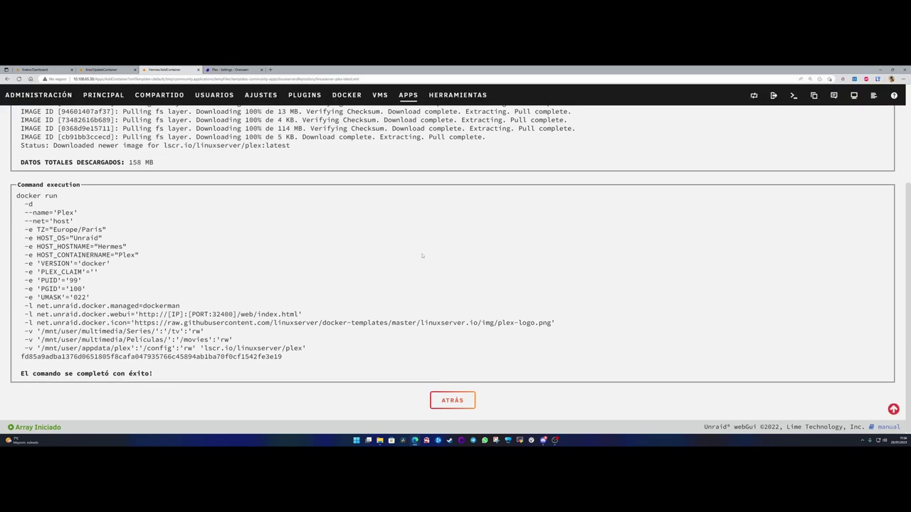
{"action": "left_click", "coordinate": [452, 401]}
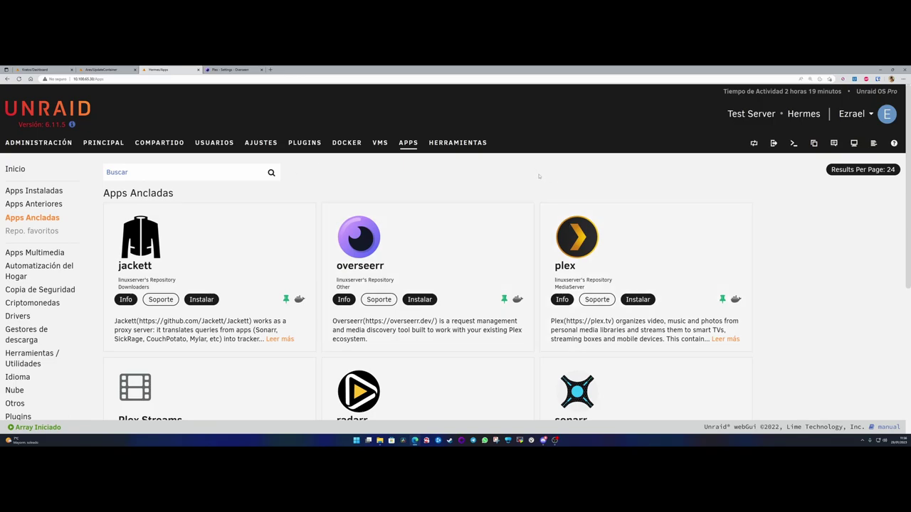
{"action": "left_click", "coordinate": [38, 142]}
{"action": "left_click", "coordinate": [294, 261]}
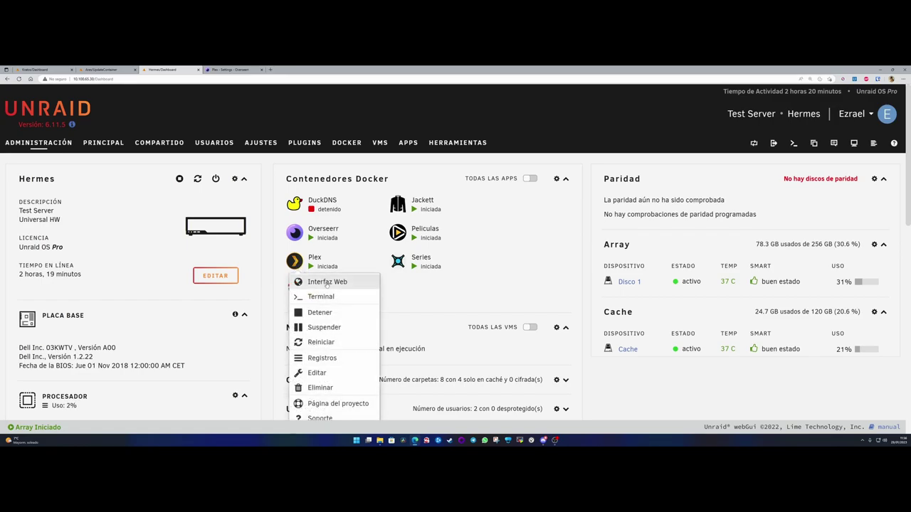
{"action": "left_click", "coordinate": [326, 284]}
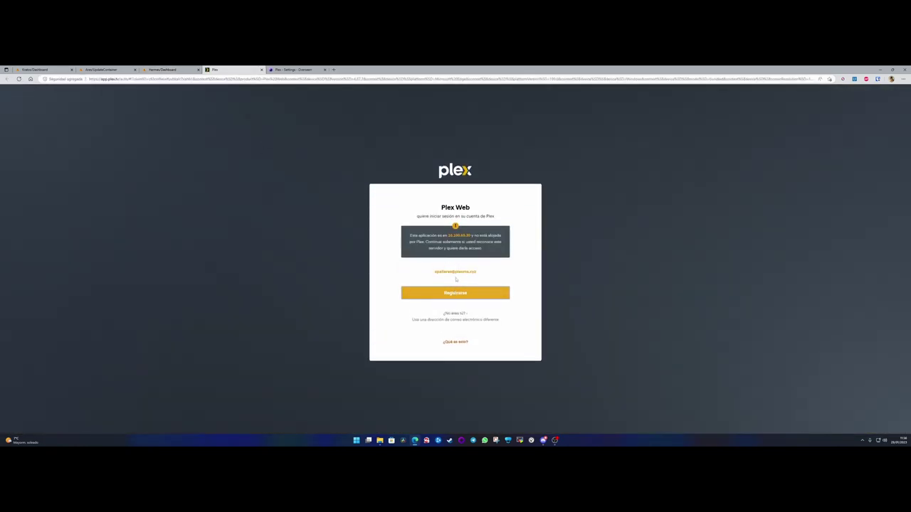
- Confirm Plex Web sign-in with the account and select the 10.100.65.30 server address
{"action": "left_click_drag", "start_coordinate": [431, 273], "coordinate": [486, 273]}
{"action": "left_click", "coordinate": [466, 305]}
{"action": "left_click", "coordinate": [455, 296]}
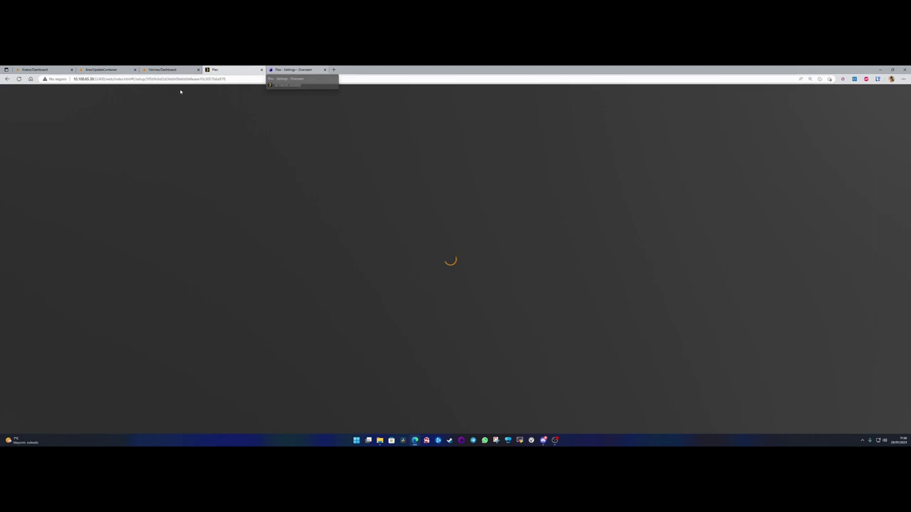
{"action": "left_click_drag", "start_coordinate": [105, 79], "coordinate": [73, 79]}
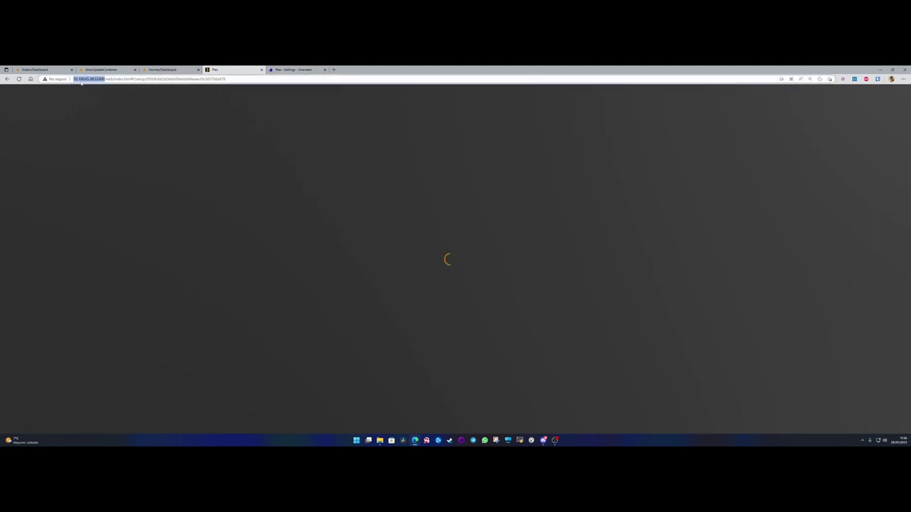
- Enter 10.100.65.30 as the Plex hostname in Overseerr's Plex settings
{"action": "left_click", "coordinate": [300, 71]}
{"action": "scroll", "coordinate": [386, 283], "scroll_direction": "down", "scroll_amount": 3}
{"action": "scroll", "coordinate": [440, 294], "scroll_direction": "up", "scroll_amount": 1}
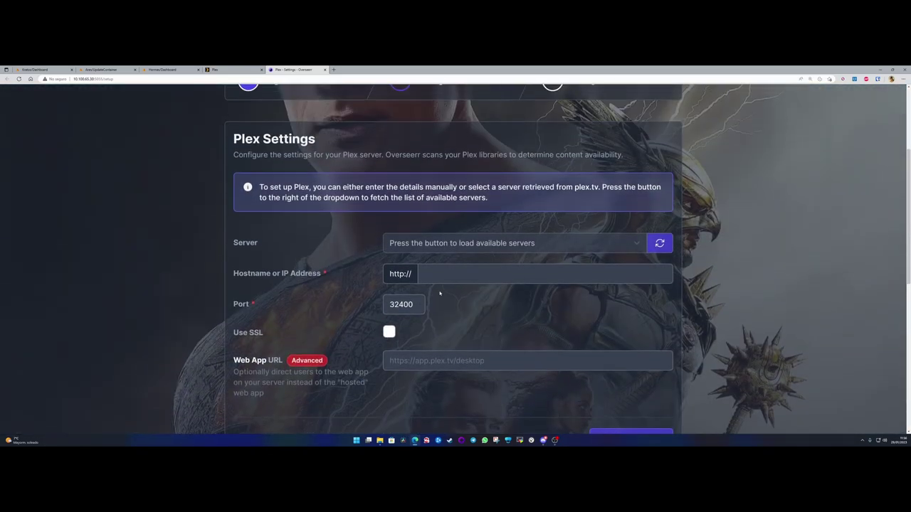
{"action": "left_click", "coordinate": [437, 273]}
{"action": "type", "text": "10."}
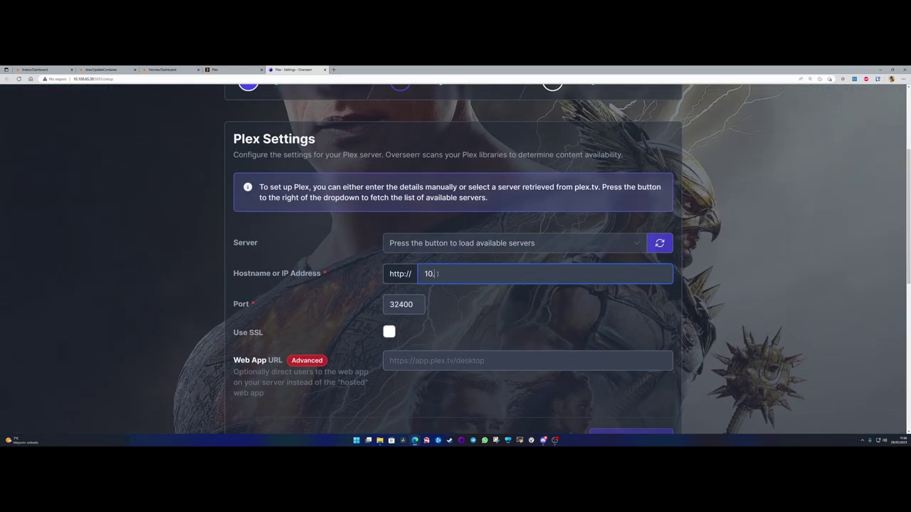
{"action": "type", "text": "100.65.30"}
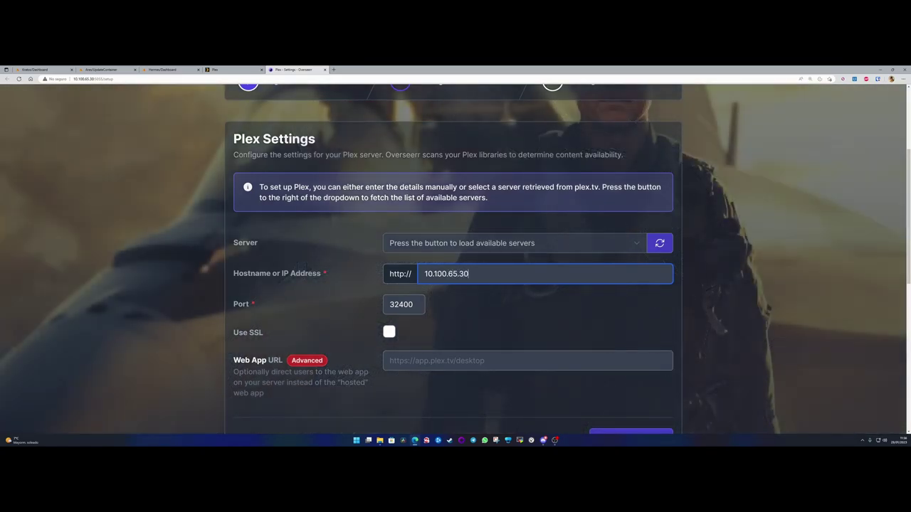
{"action": "key", "text": "Tab"}
- Check that the Port field stays at 32400
{"action": "left_click", "coordinate": [417, 304]}
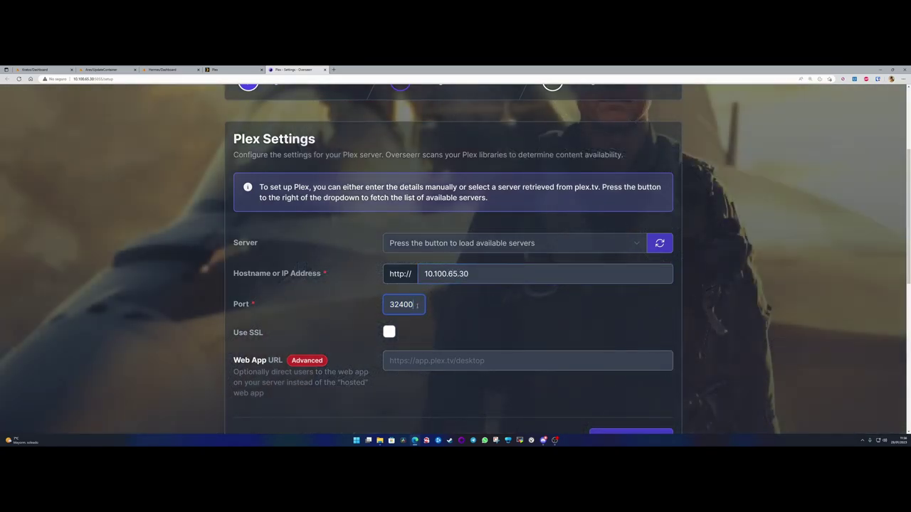
{"action": "double_click", "coordinate": [417, 304]}
{"action": "left_click", "coordinate": [390, 303]}
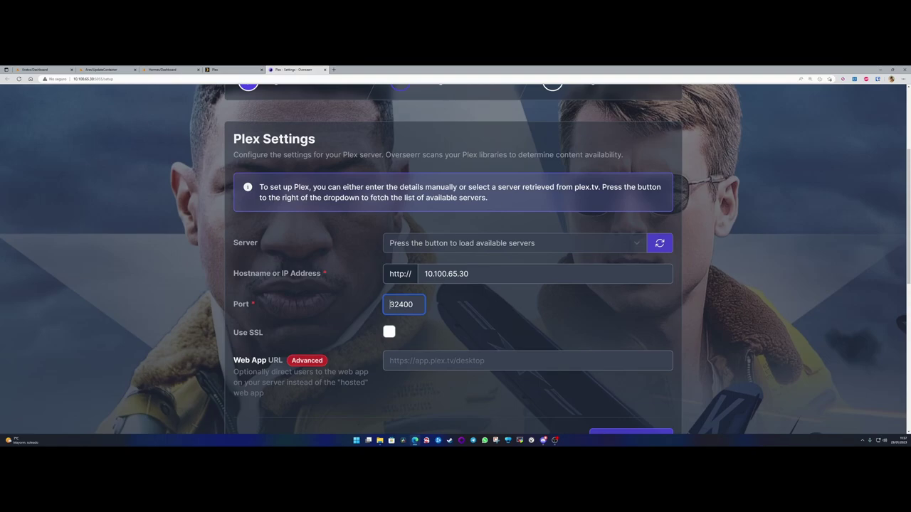
{"action": "double_click", "coordinate": [419, 305]}
{"action": "left_click", "coordinate": [390, 305]}
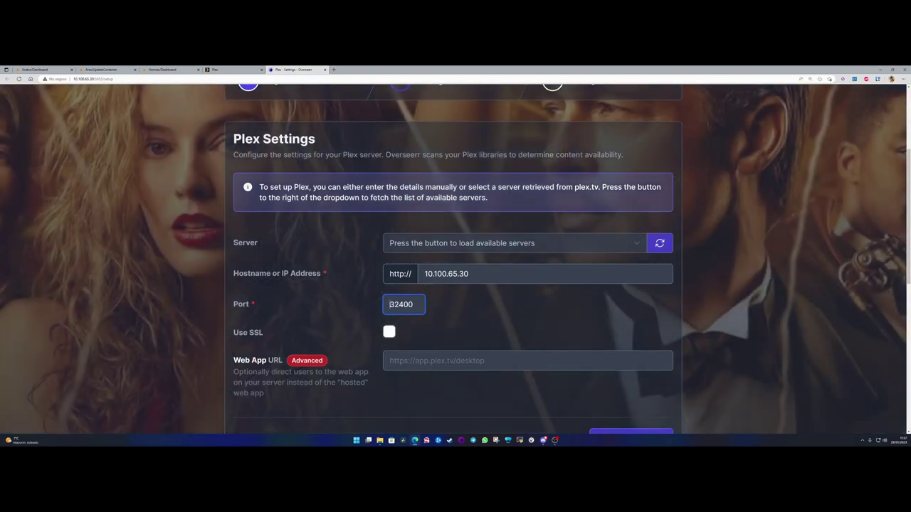
{"action": "left_click_drag", "start_coordinate": [417, 304], "coordinate": [419, 304]}
{"action": "left_click", "coordinate": [416, 305]}
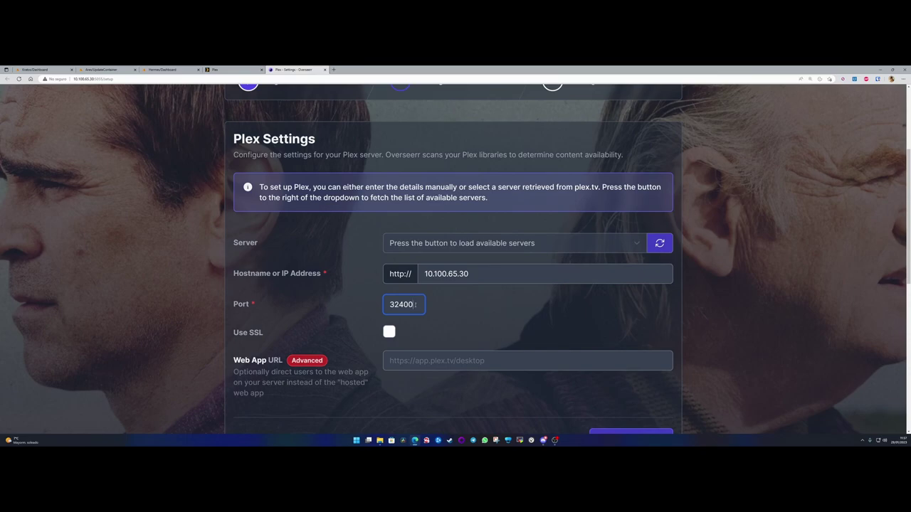
{"action": "double_click", "coordinate": [415, 303]}
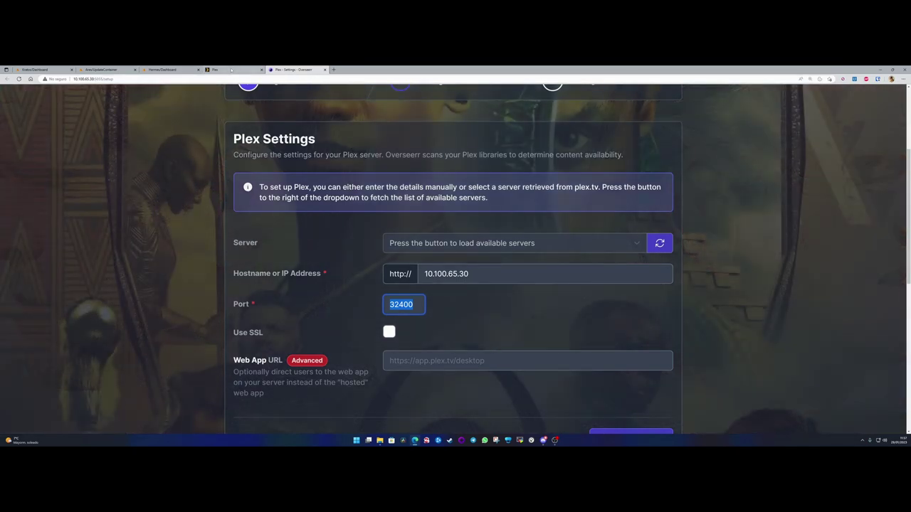
- Save the Plex connection settings, which returns "Failed to connect to Plex."
{"action": "left_click", "coordinate": [232, 69]}
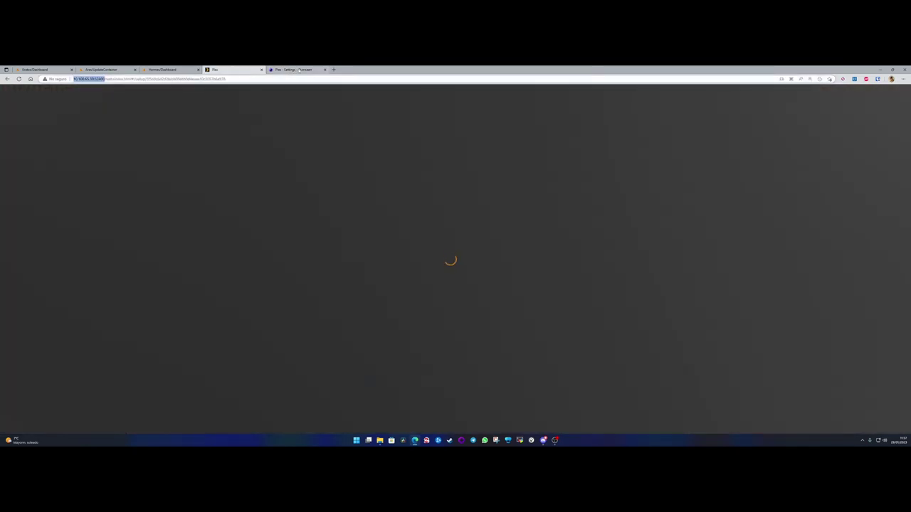
{"action": "left_click", "coordinate": [298, 70]}
{"action": "scroll", "coordinate": [294, 332], "scroll_direction": "down", "scroll_amount": 2}
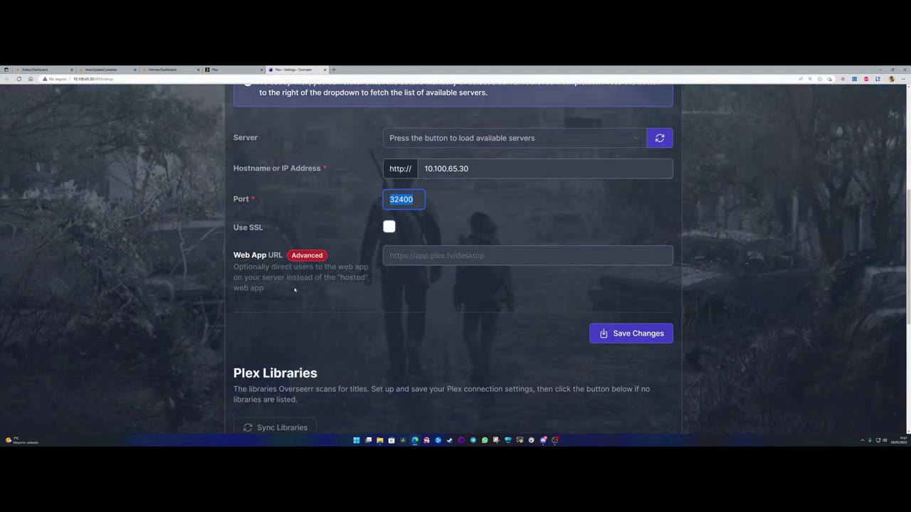
{"action": "left_click", "coordinate": [309, 294]}
{"action": "scroll", "coordinate": [503, 279], "scroll_direction": "down", "scroll_amount": 3}
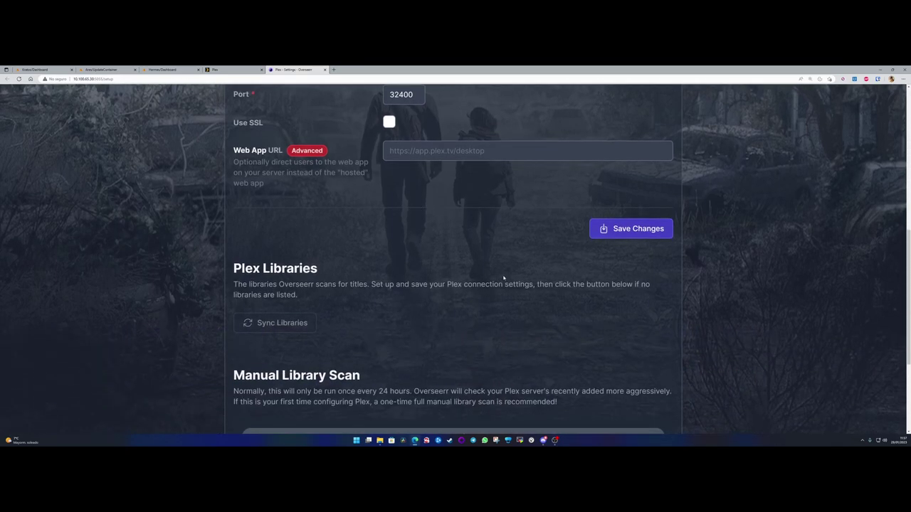
{"action": "left_click", "coordinate": [604, 235]}
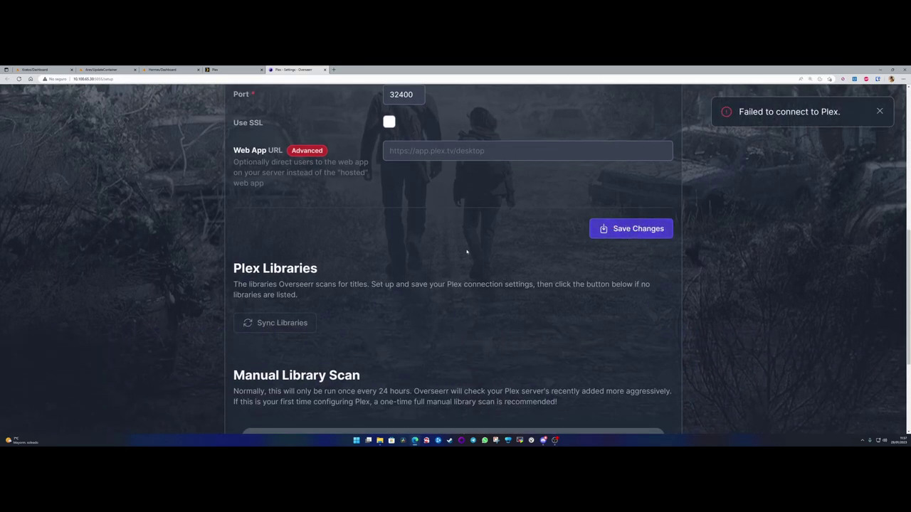
- Close the stuck Plex tab and reopen Plex's web interface from the Unraid dashboard
{"action": "key", "text": "ctrl+shift+Tab"}
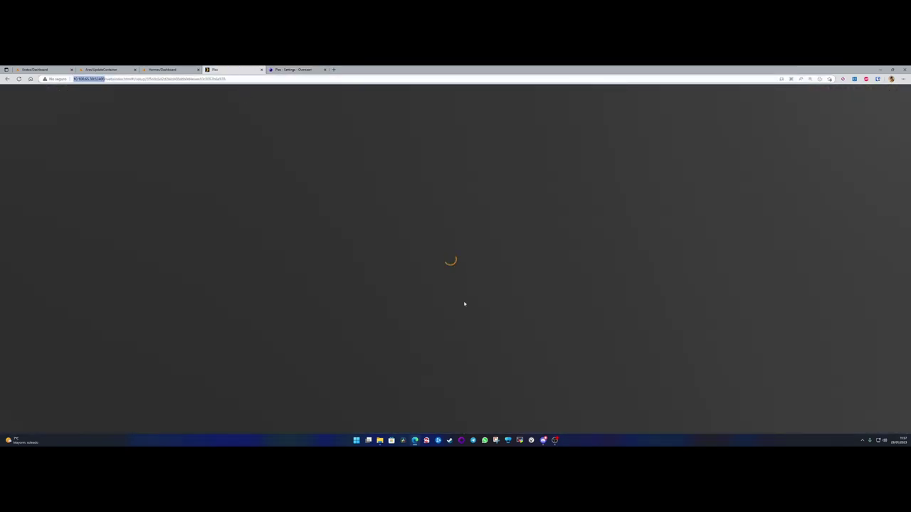
{"action": "key", "text": "ctrl+w"}
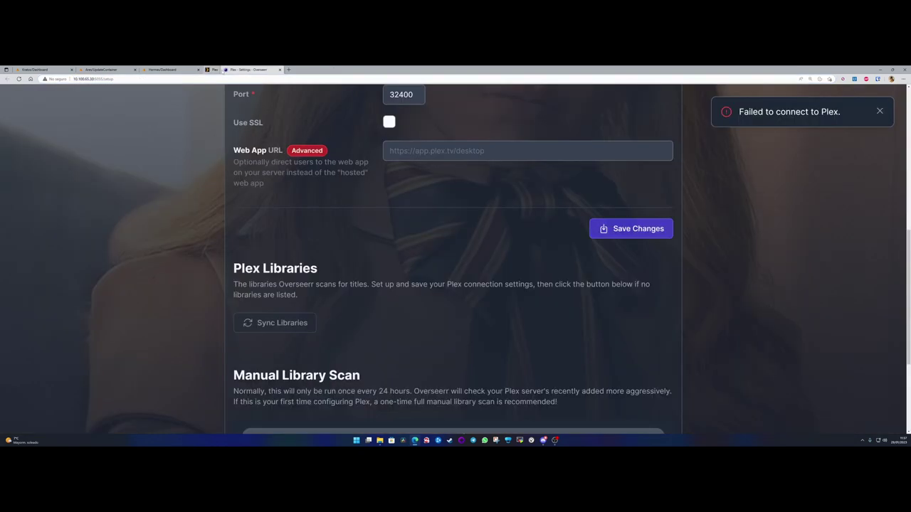
{"action": "left_click", "coordinate": [168, 70]}
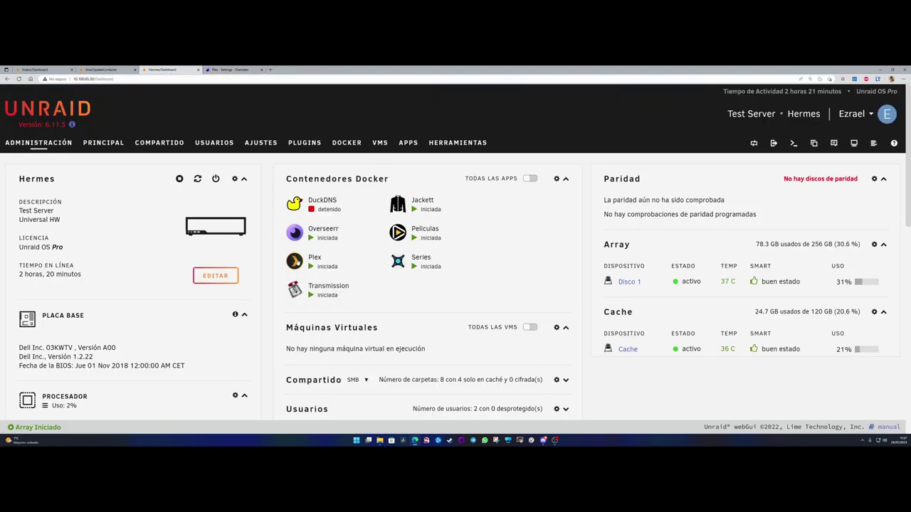
{"action": "left_click", "coordinate": [295, 261]}
{"action": "left_click", "coordinate": [325, 283]}
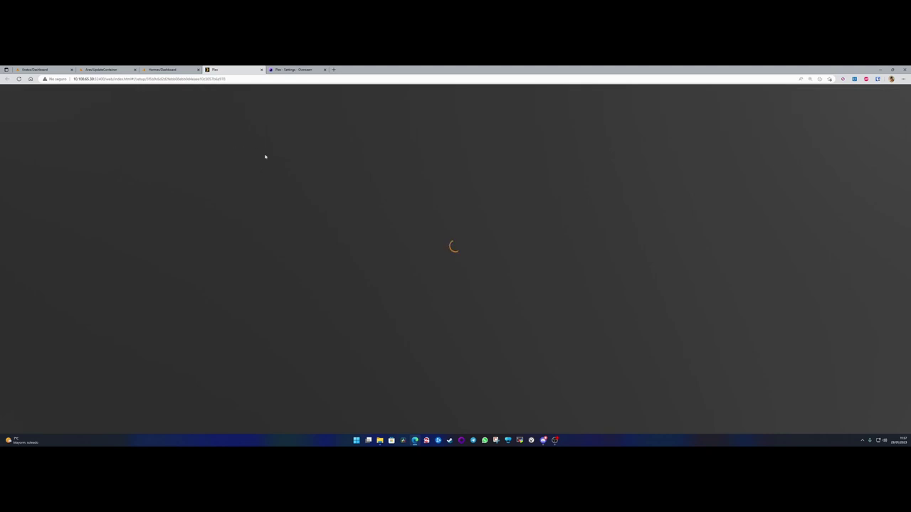
- Skip the intro and Plex Pass offer, keep server name Hermes, and decline watch-state sync
{"action": "left_click", "coordinate": [461, 400]}
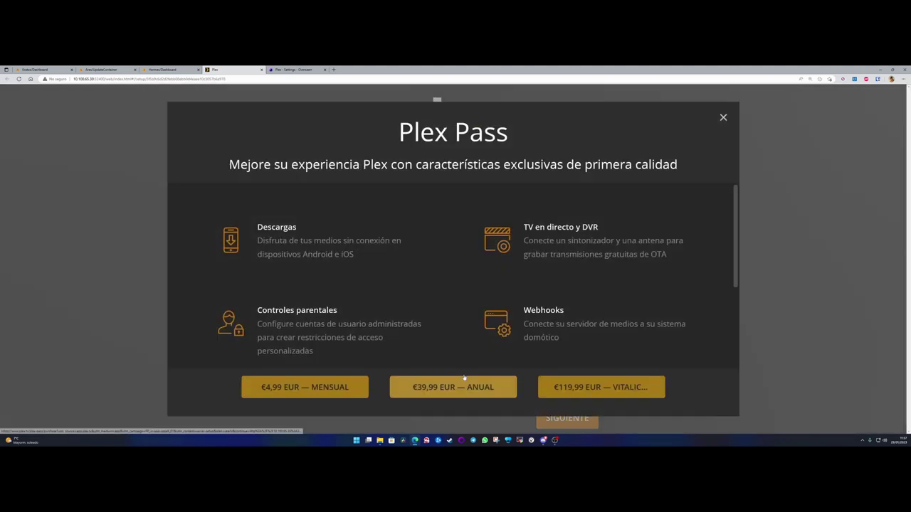
{"action": "left_click", "coordinate": [724, 118]}
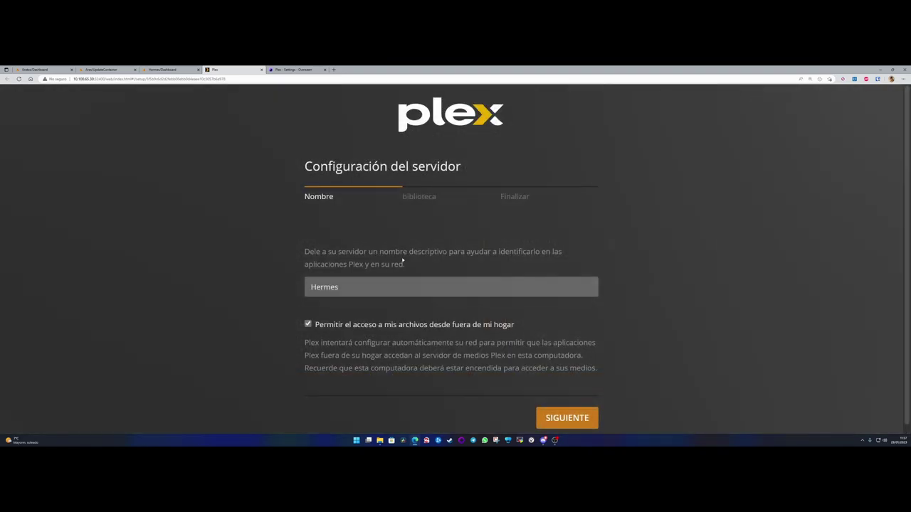
{"action": "left_click", "coordinate": [353, 285]}
{"action": "scroll", "coordinate": [447, 314], "scroll_direction": "down", "scroll_amount": 1}
{"action": "left_click", "coordinate": [563, 410]}
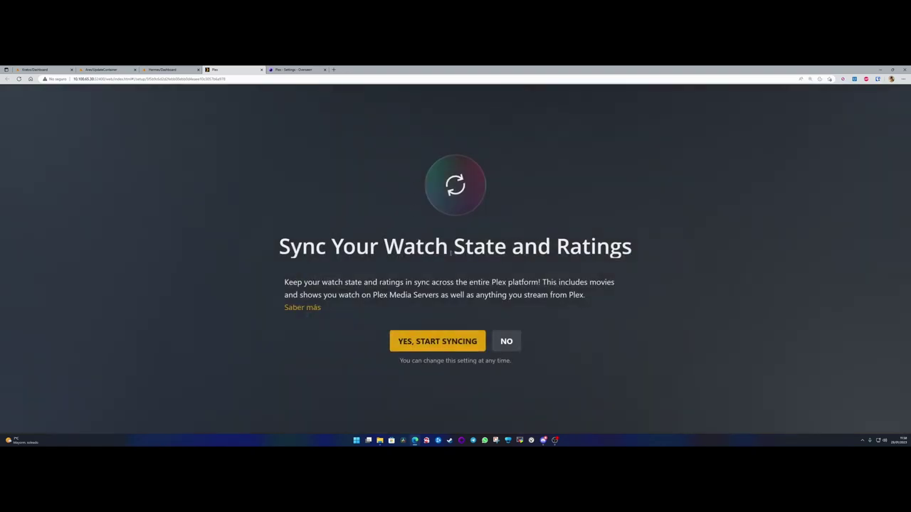
{"action": "left_click_drag", "start_coordinate": [279, 246], "coordinate": [632, 247]}
{"action": "left_click", "coordinate": [506, 341]}
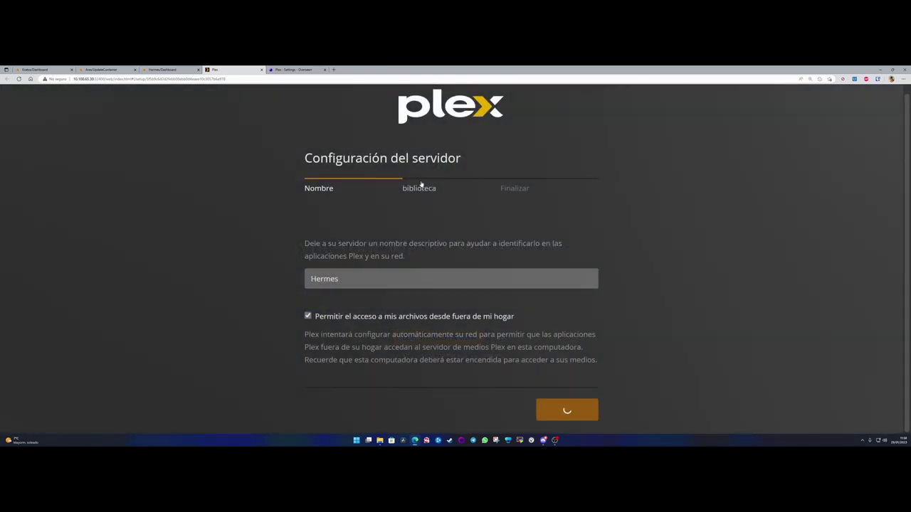
{"action": "left_click_drag", "start_coordinate": [417, 158], "coordinate": [463, 159]}
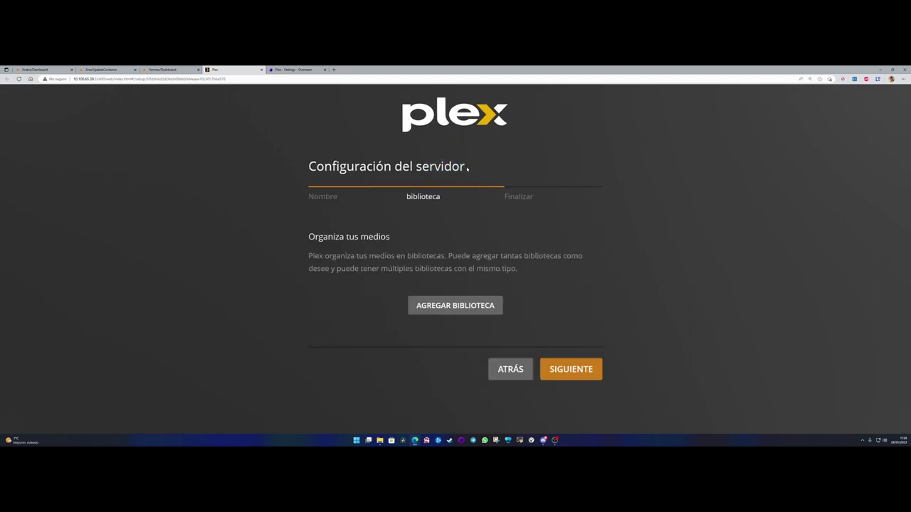
{"action": "left_click_drag", "start_coordinate": [466, 166], "coordinate": [310, 167]}
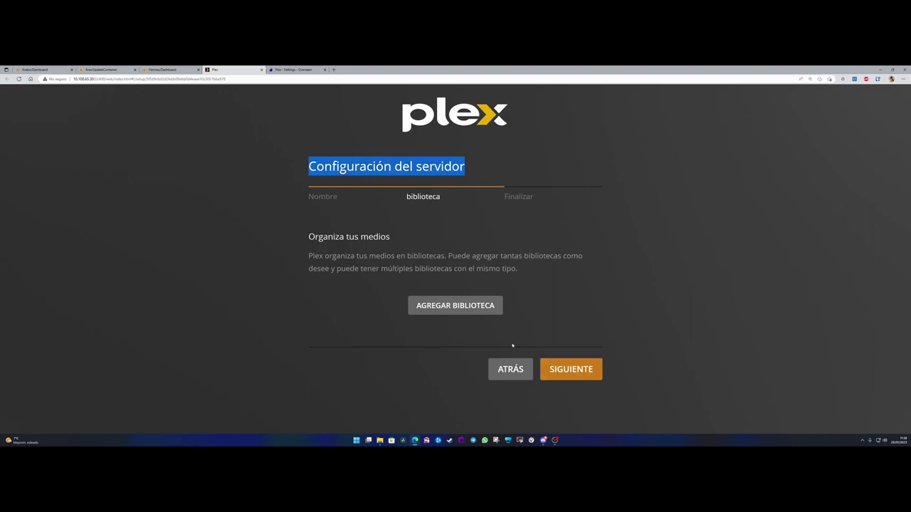
- Start a new Películas library with Español as its language
{"action": "left_click", "coordinate": [454, 307]}
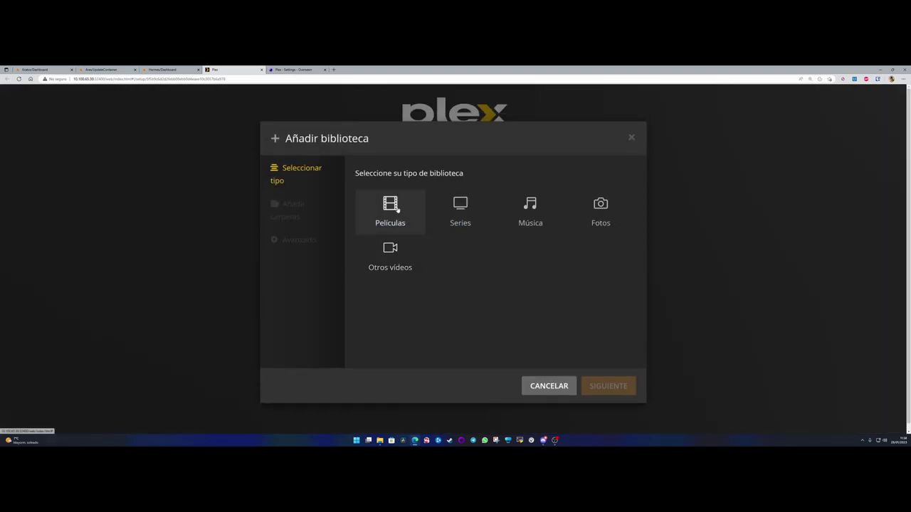
{"action": "left_click", "coordinate": [393, 209]}
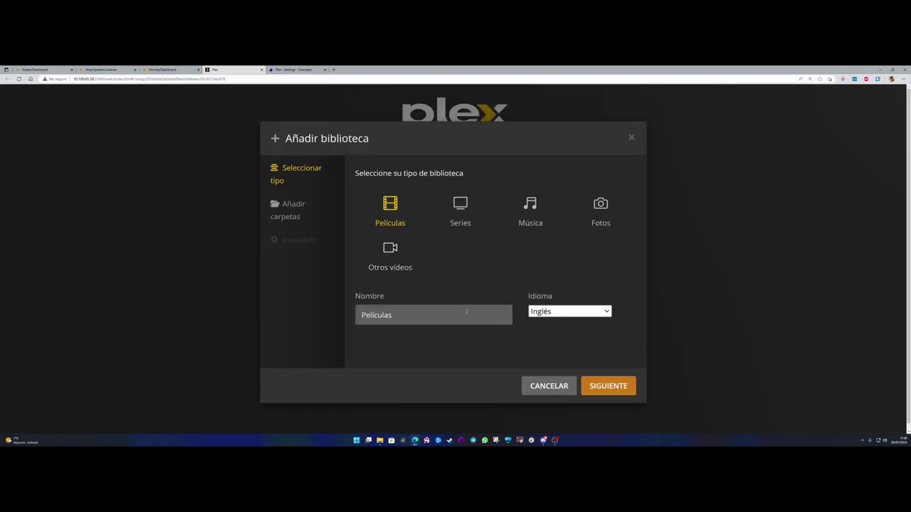
{"action": "left_click", "coordinate": [570, 311]}
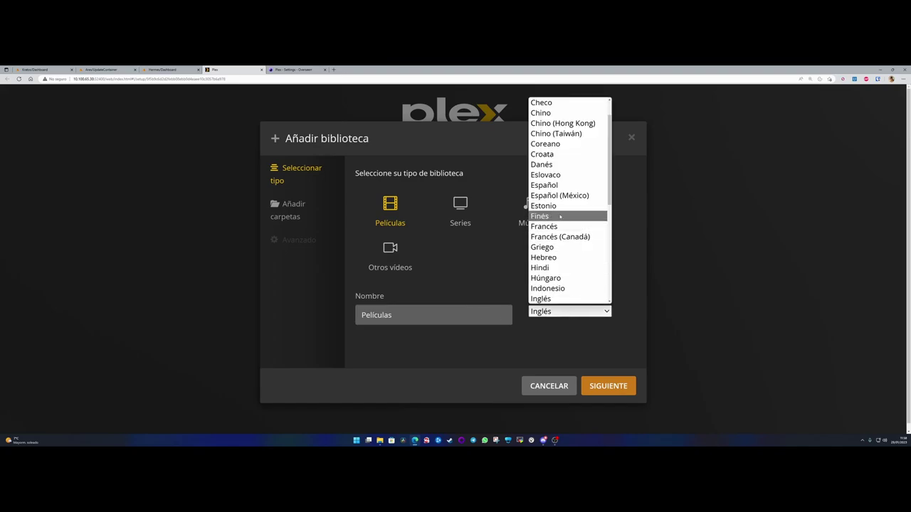
{"action": "left_click", "coordinate": [555, 185]}
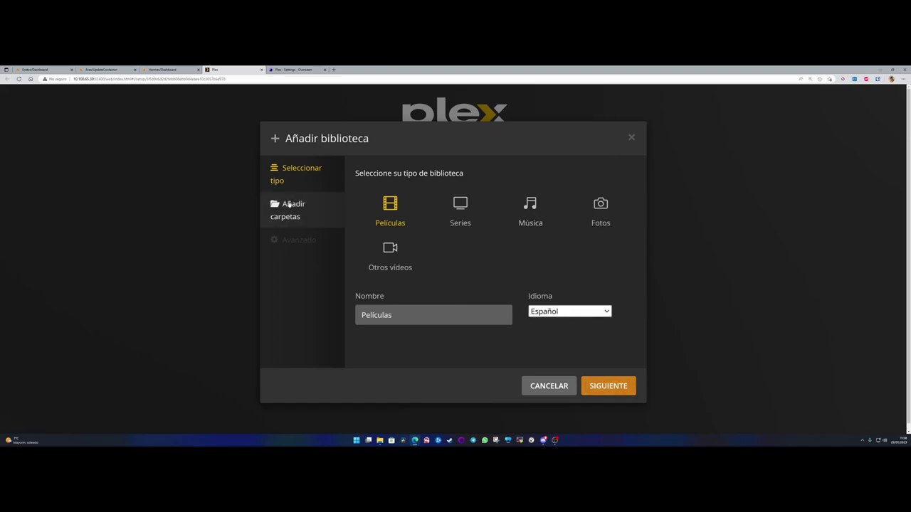
- Add the /movies folder to the library
{"action": "left_click", "coordinate": [609, 386]}
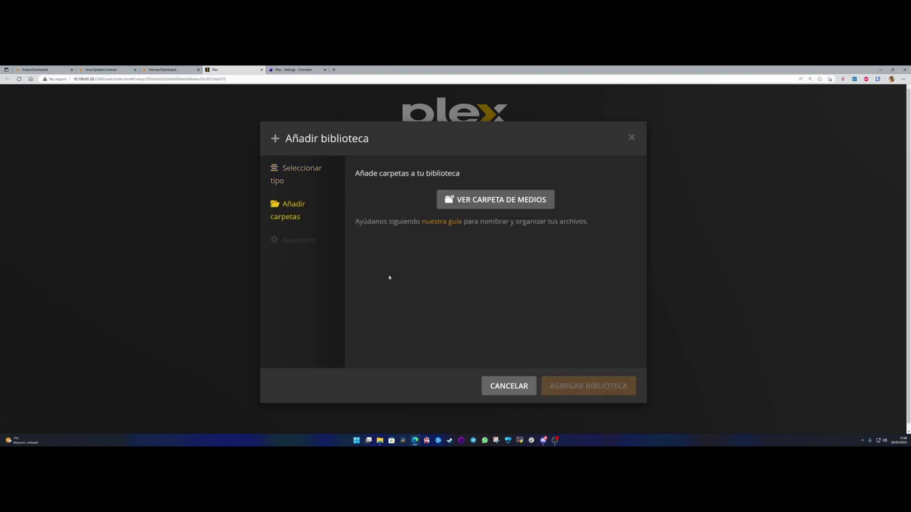
{"action": "left_click", "coordinate": [494, 200]}
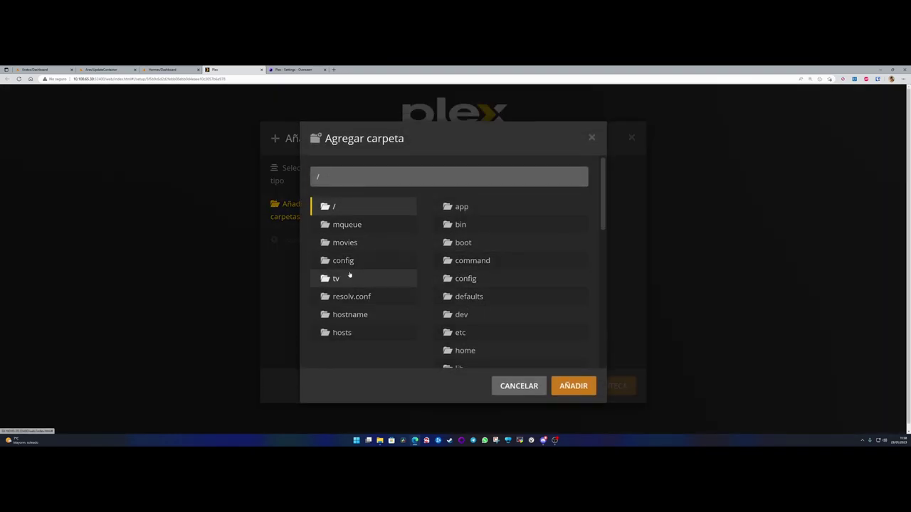
{"action": "left_click", "coordinate": [346, 243]}
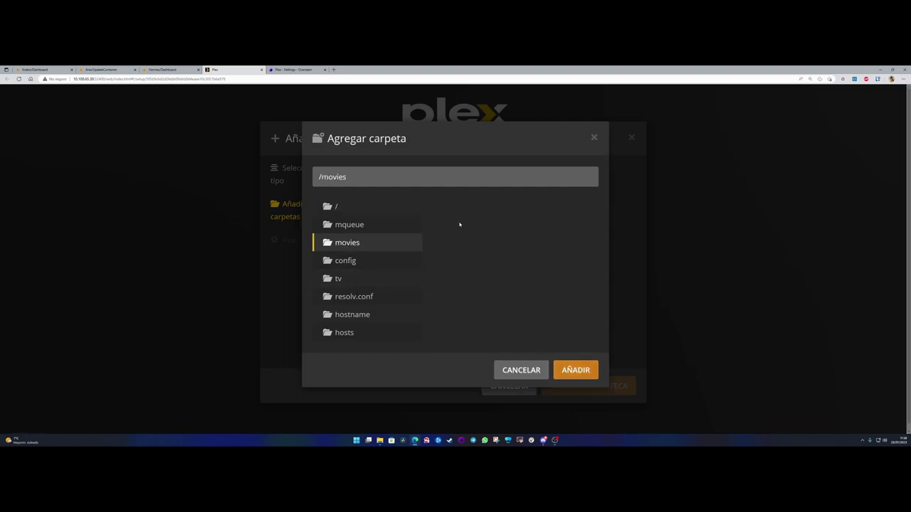
{"action": "left_click", "coordinate": [575, 370]}
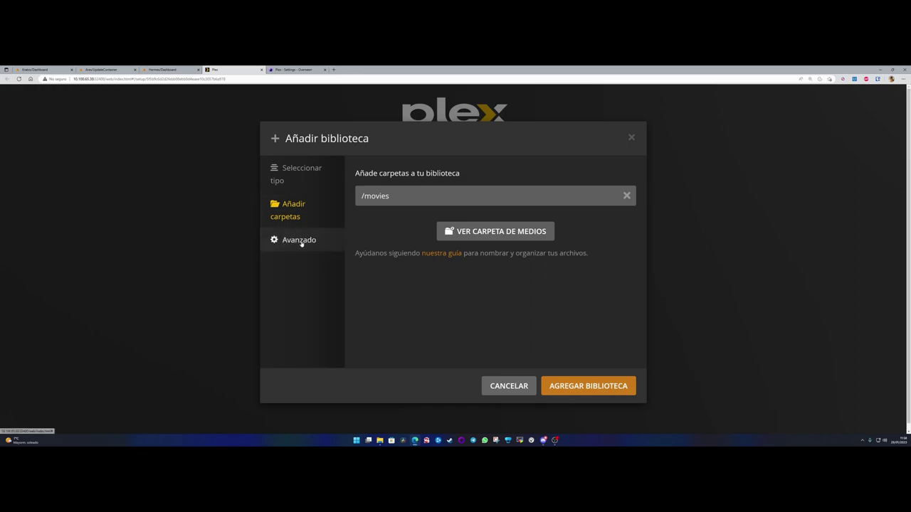
- In advanced settings, keep Plex Movie as scanner and agent, and set certification country to España
{"action": "left_click", "coordinate": [299, 242]}
{"action": "left_click", "coordinate": [439, 174]}
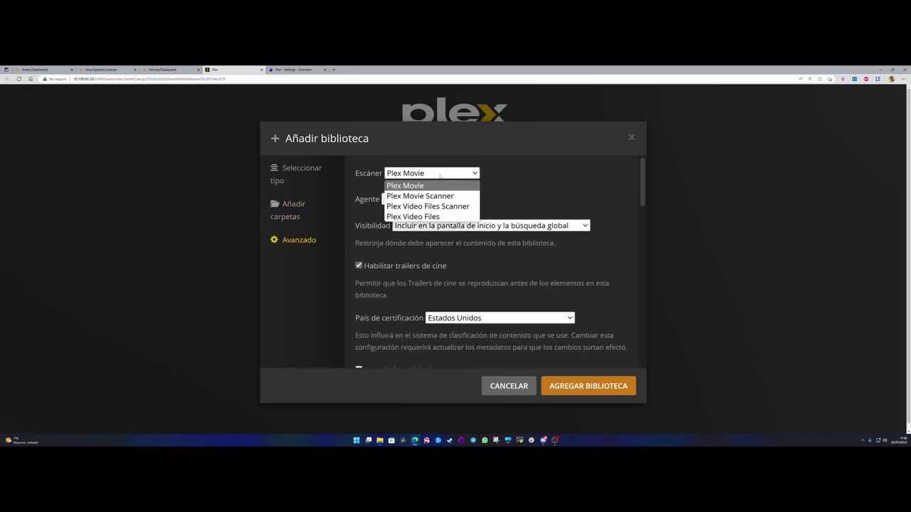
{"action": "left_click", "coordinate": [440, 174]}
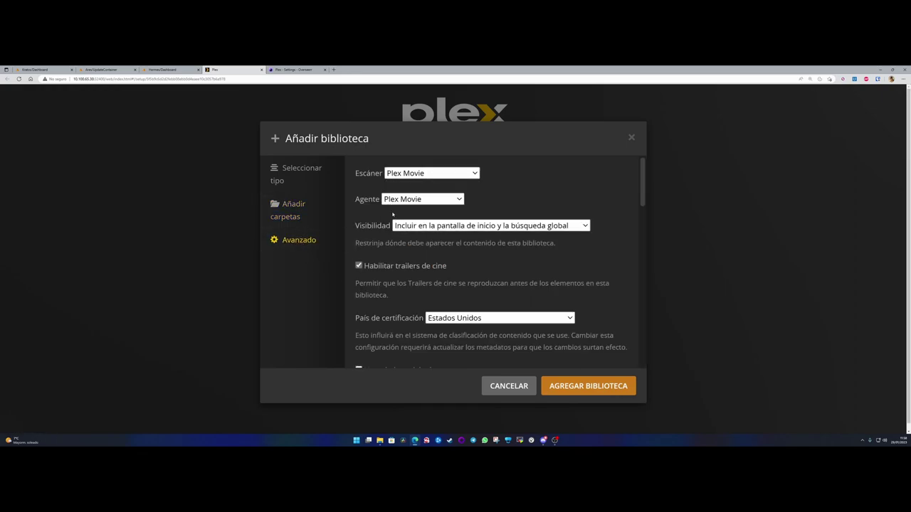
{"action": "left_click", "coordinate": [439, 199]}
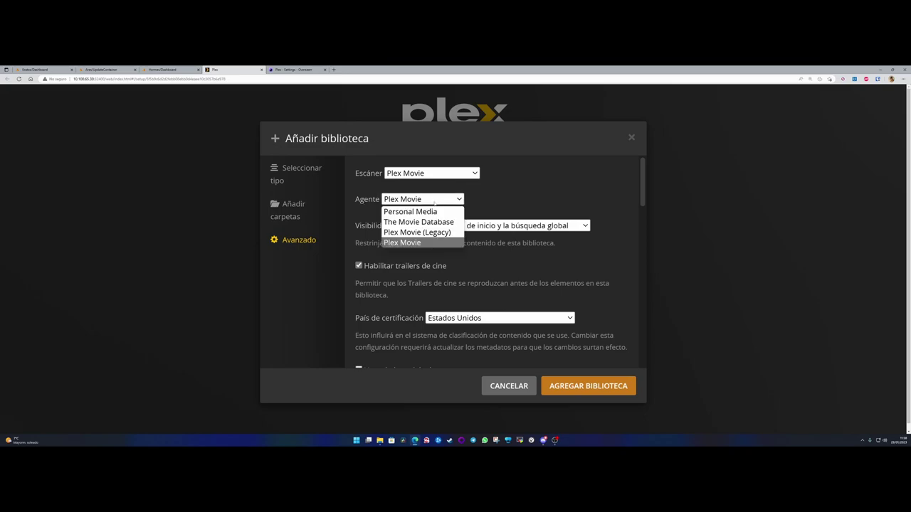
{"action": "left_click", "coordinate": [420, 199]}
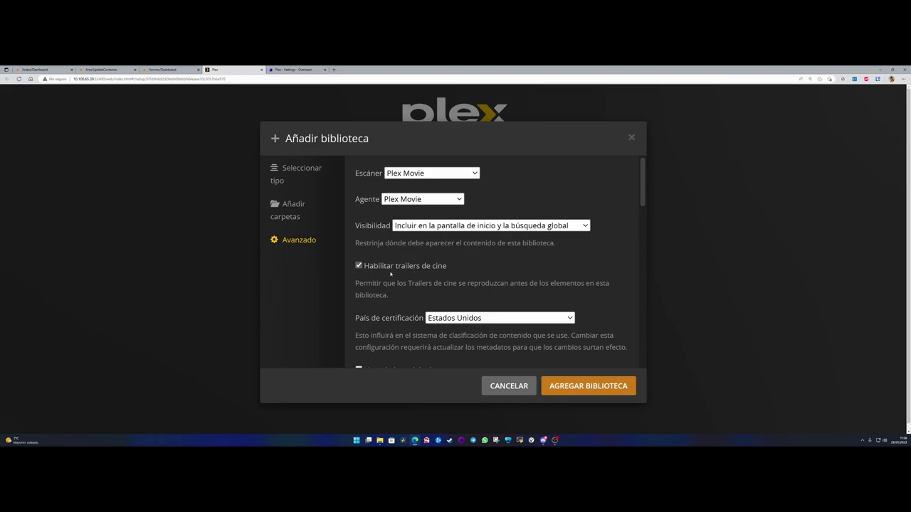
{"action": "scroll", "coordinate": [403, 267], "scroll_direction": "down", "scroll_amount": 1}
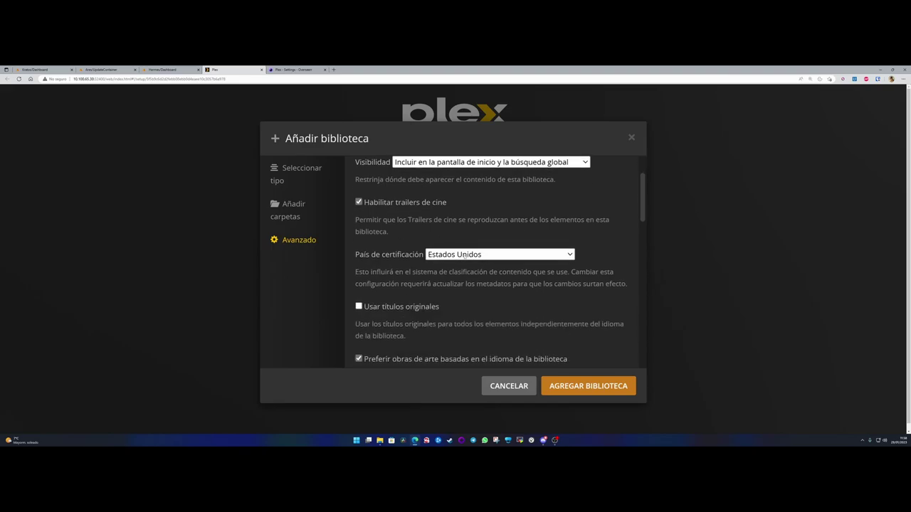
{"action": "left_click", "coordinate": [466, 256]}
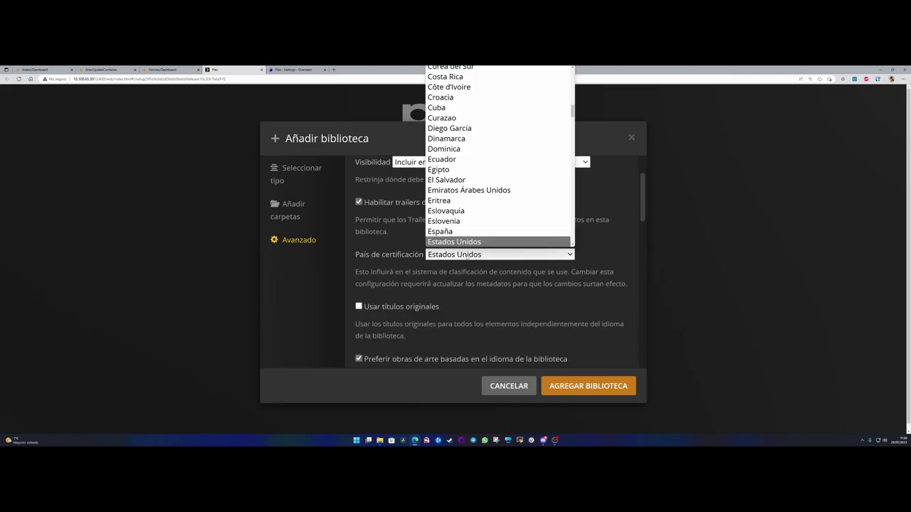
{"action": "left_click", "coordinate": [440, 232]}
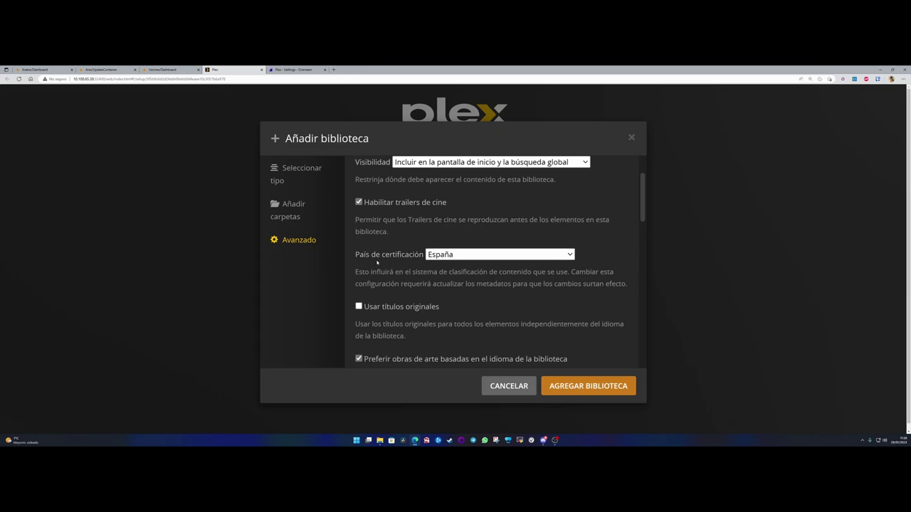
- Enable the option to prefer artwork in the library language
{"action": "scroll", "coordinate": [382, 269], "scroll_direction": "down", "scroll_amount": 1}
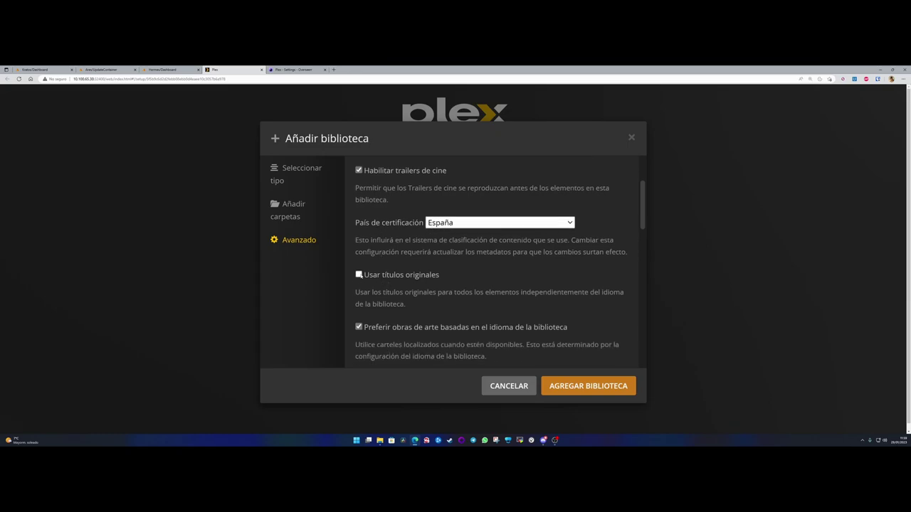
{"action": "scroll", "coordinate": [437, 281], "scroll_direction": "down", "scroll_amount": 2}
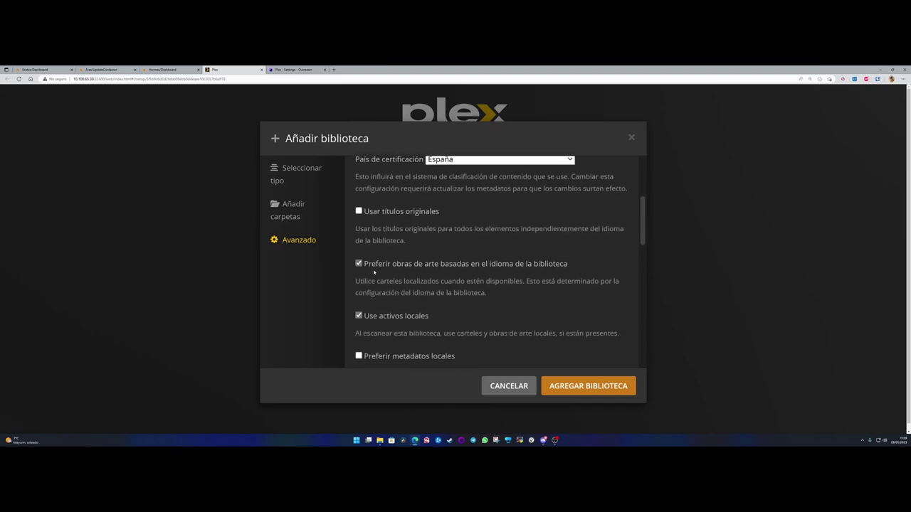
{"action": "left_click_drag", "start_coordinate": [369, 265], "coordinate": [569, 265]}
{"action": "left_click_drag", "start_coordinate": [394, 265], "coordinate": [439, 267]}
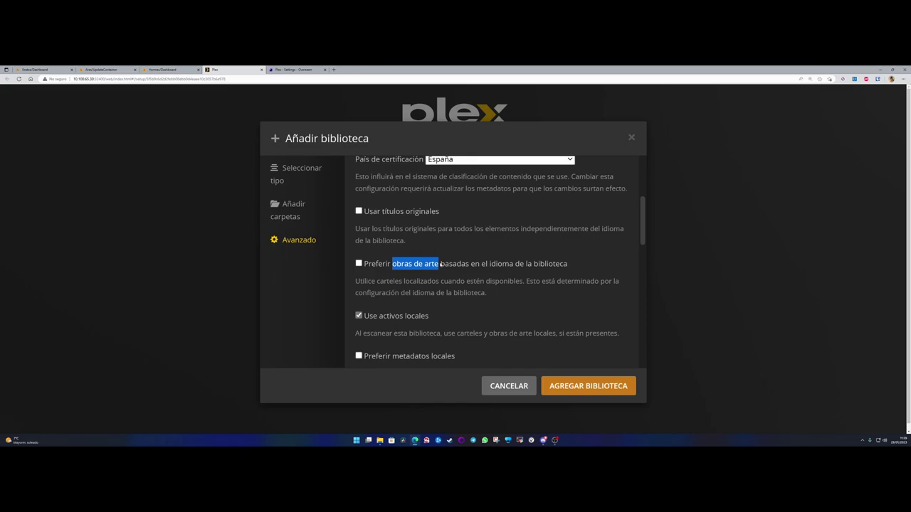
{"action": "left_click", "coordinate": [397, 265]}
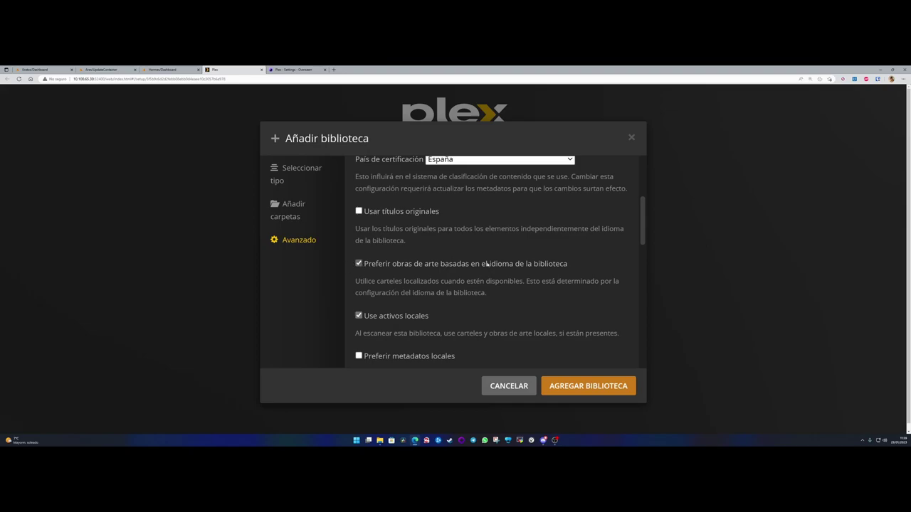
{"action": "left_click_drag", "start_coordinate": [489, 266], "coordinate": [513, 265]}
{"action": "left_click", "coordinate": [397, 281]}
{"action": "scroll", "coordinate": [392, 282], "scroll_direction": "down", "scroll_amount": 1}
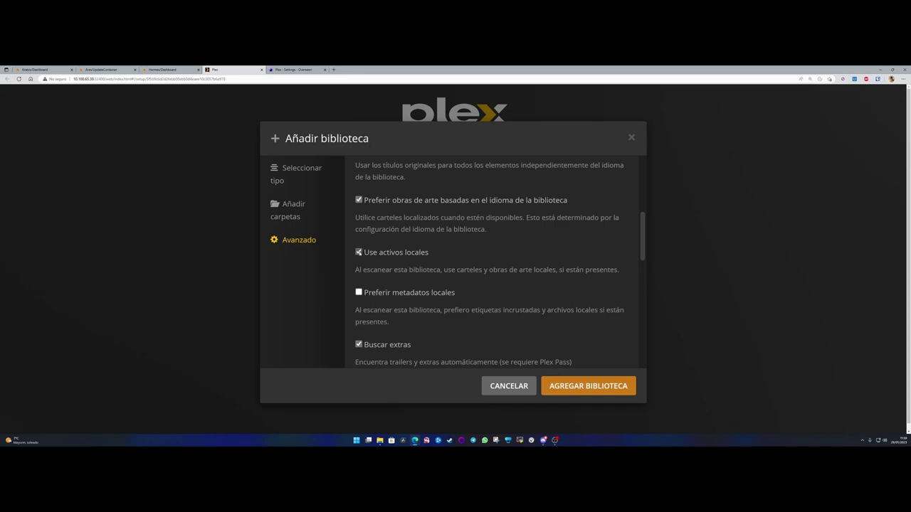
- Turn off automatic extras search, keeping collection size disabled and Rotten Tomatoes as the ratings source
{"action": "scroll", "coordinate": [359, 252], "scroll_direction": "down", "scroll_amount": 1}
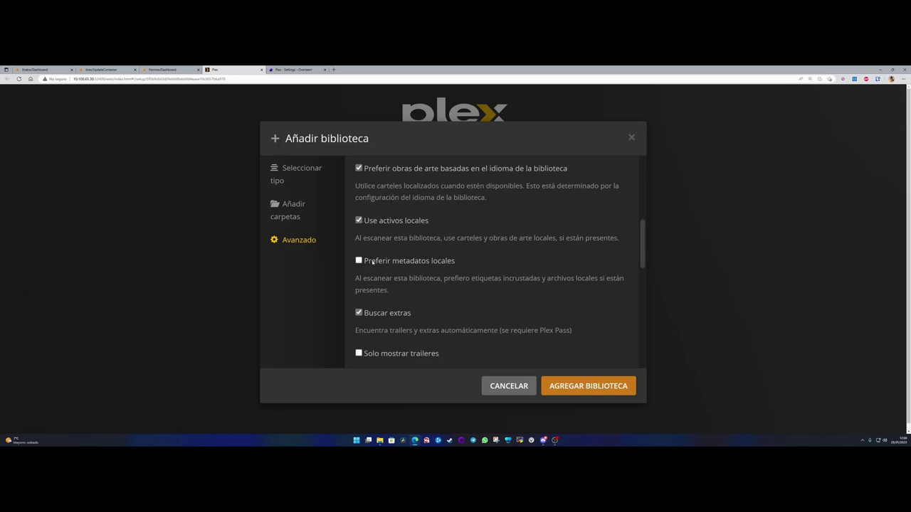
{"action": "scroll", "coordinate": [372, 262], "scroll_direction": "down", "scroll_amount": 3}
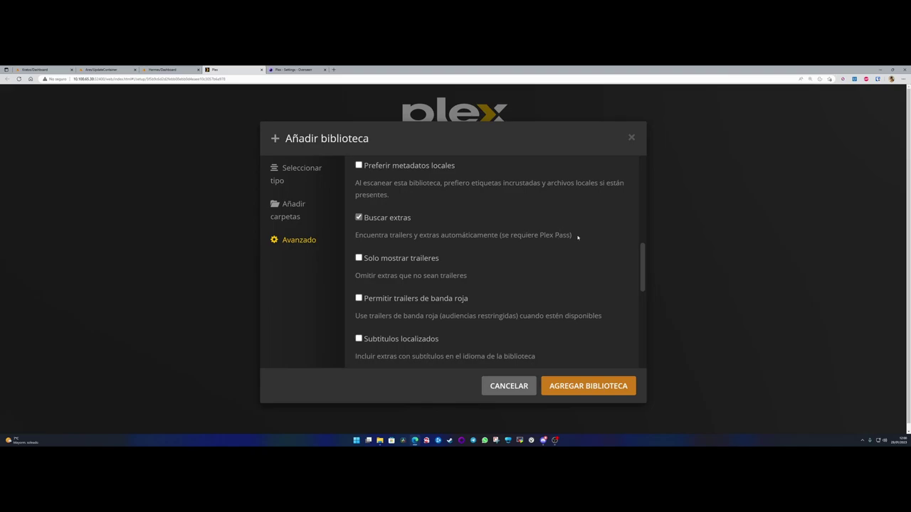
{"action": "left_click", "coordinate": [358, 217]}
{"action": "scroll", "coordinate": [370, 284], "scroll_direction": "down", "scroll_amount": 3}
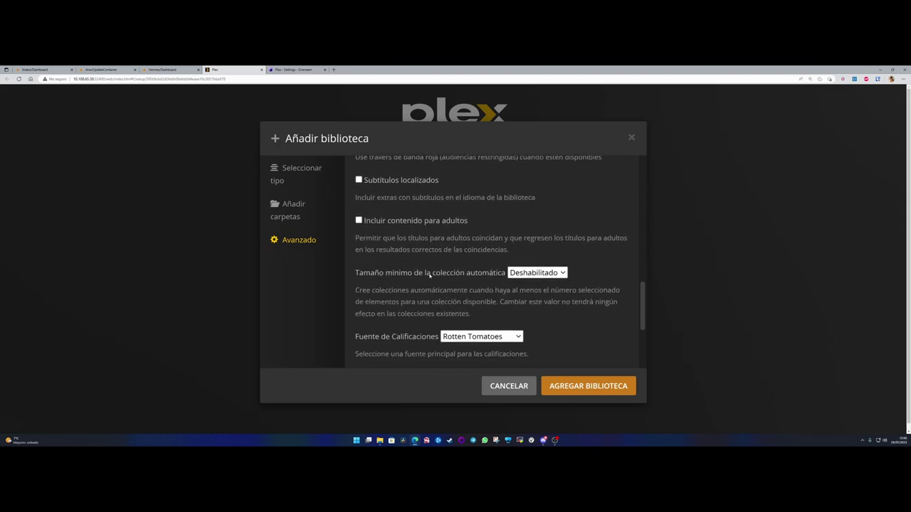
{"action": "left_click", "coordinate": [531, 274]}
{"action": "left_click", "coordinate": [527, 286]}
{"action": "scroll", "coordinate": [406, 250], "scroll_direction": "up", "scroll_amount": 1}
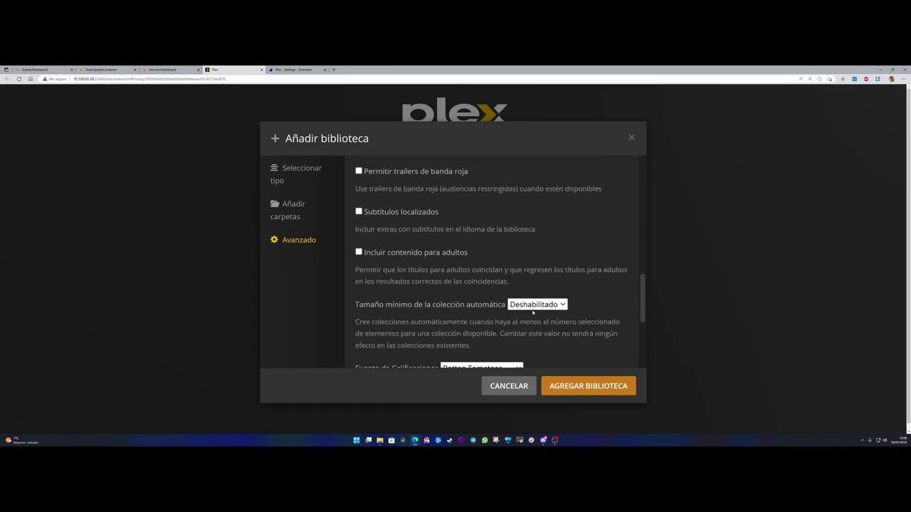
{"action": "scroll", "coordinate": [404, 314], "scroll_direction": "down", "scroll_amount": 3}
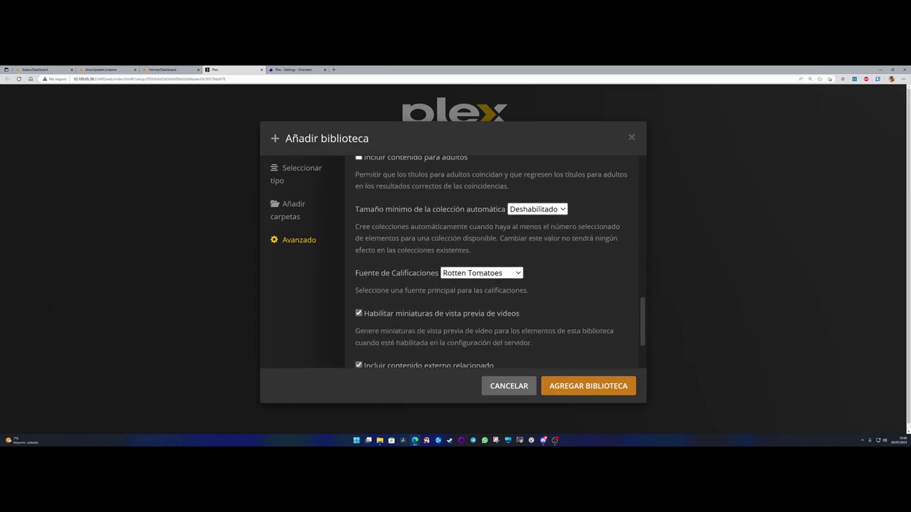
{"action": "left_click", "coordinate": [481, 273]}
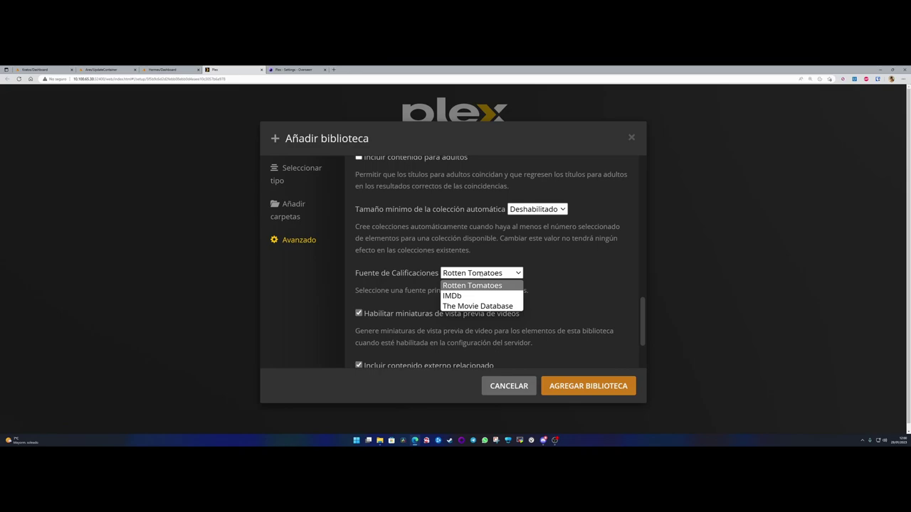
{"action": "left_click", "coordinate": [481, 274]}
- Turn off video preview thumbnails and TIDAL external content, set Colecciones to Deshabilitado, and add the library
{"action": "scroll", "coordinate": [410, 258], "scroll_direction": "down", "scroll_amount": 2}
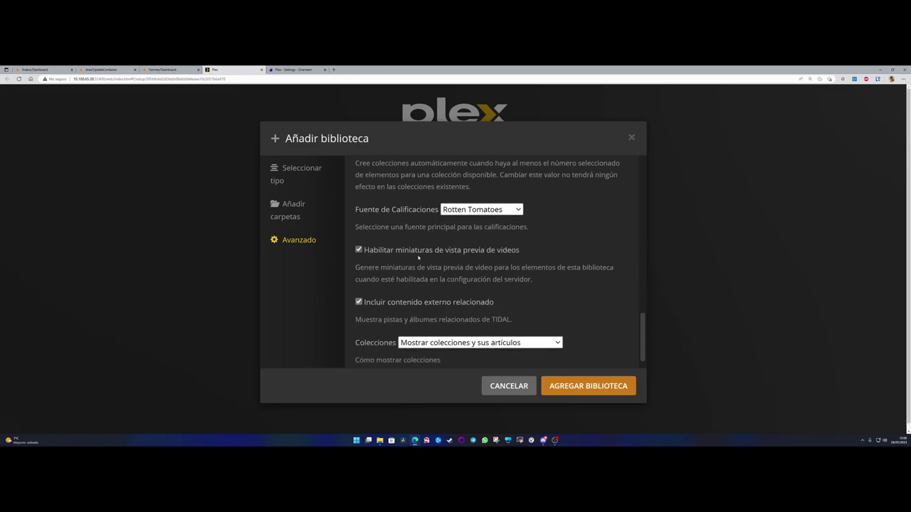
{"action": "left_click", "coordinate": [358, 249]}
{"action": "scroll", "coordinate": [350, 287], "scroll_direction": "down", "scroll_amount": 1}
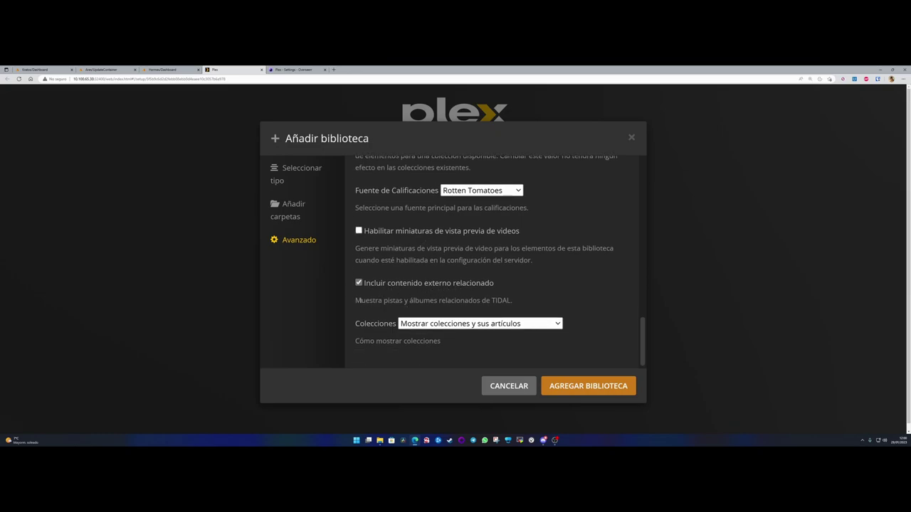
{"action": "left_click_drag", "start_coordinate": [391, 300], "coordinate": [514, 303]}
{"action": "left_click", "coordinate": [358, 282]}
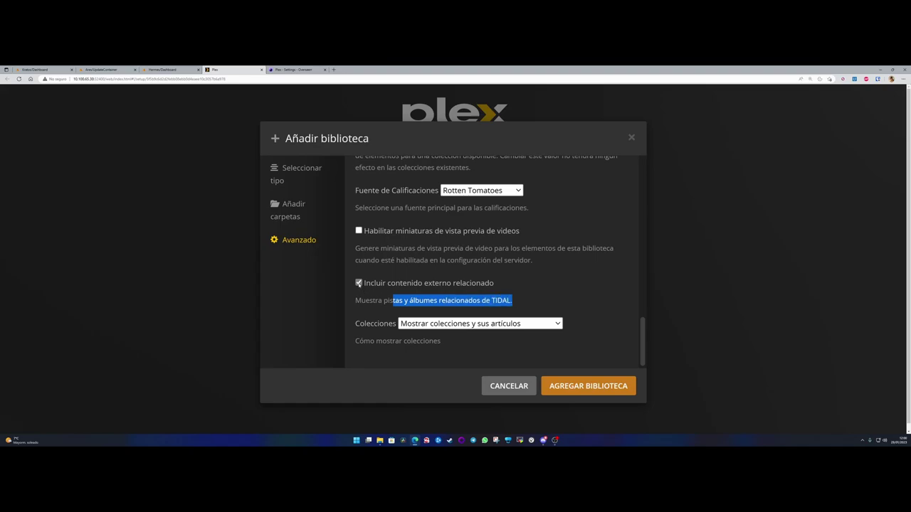
{"action": "left_click", "coordinate": [437, 323]}
{"action": "left_click", "coordinate": [423, 336]}
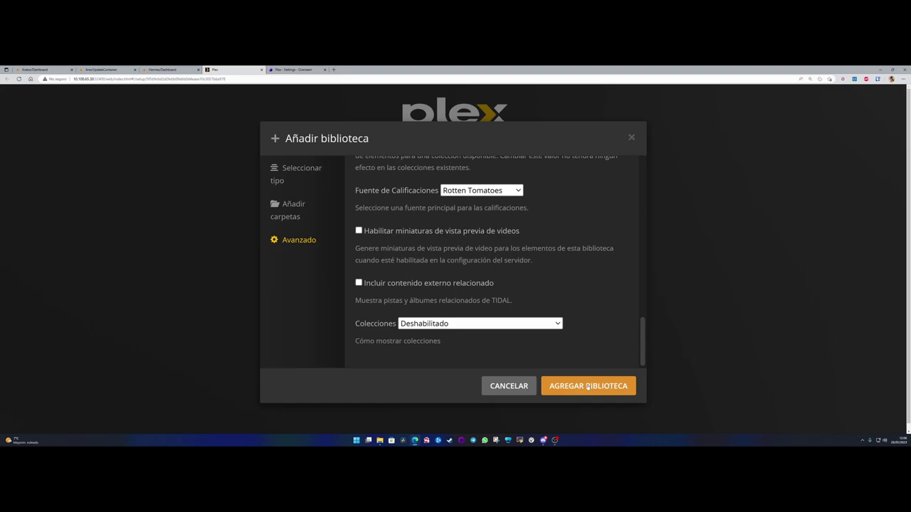
{"action": "left_click", "coordinate": [586, 385]}
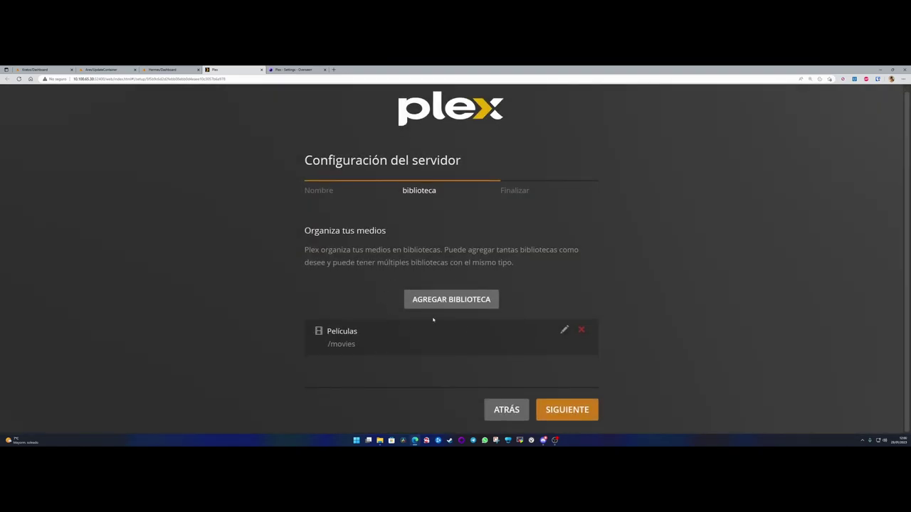
- Start a new Series library with its language set to Español
{"action": "left_click", "coordinate": [449, 299]}
{"action": "left_click", "coordinate": [464, 210]}
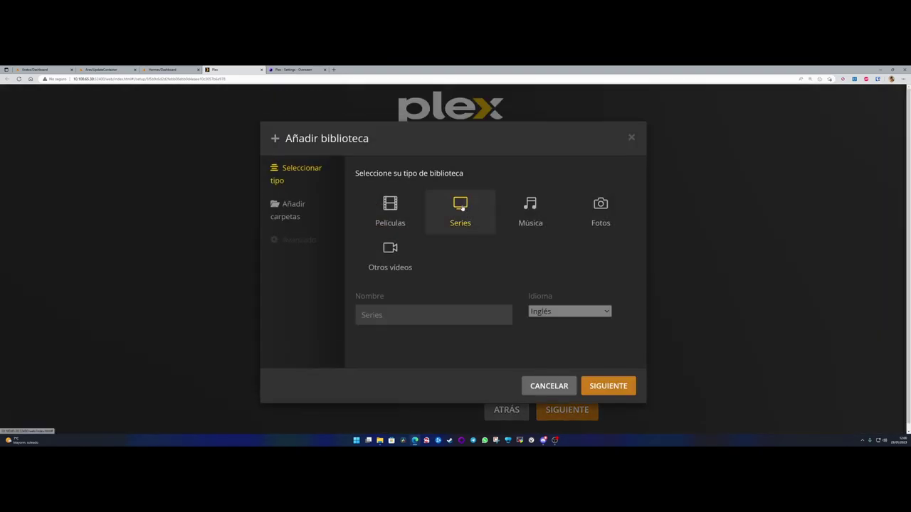
{"action": "left_click", "coordinate": [569, 311]}
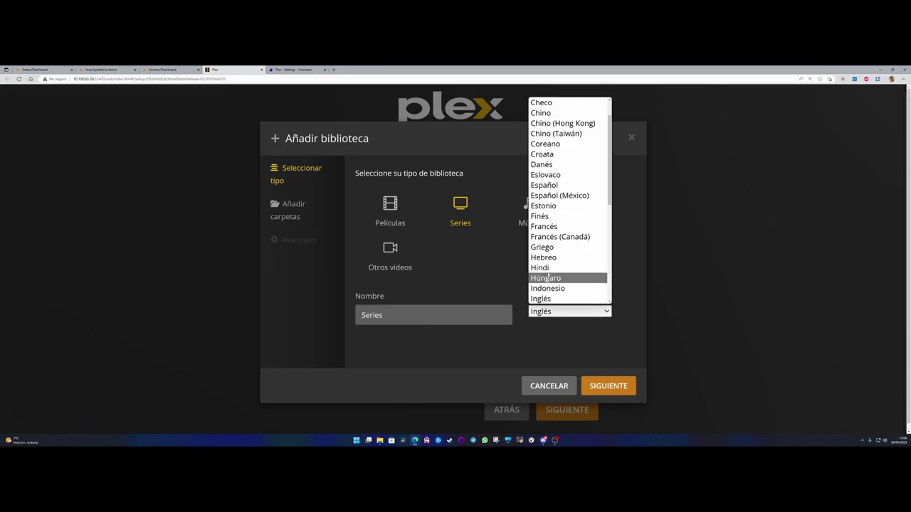
{"action": "left_click", "coordinate": [548, 185]}
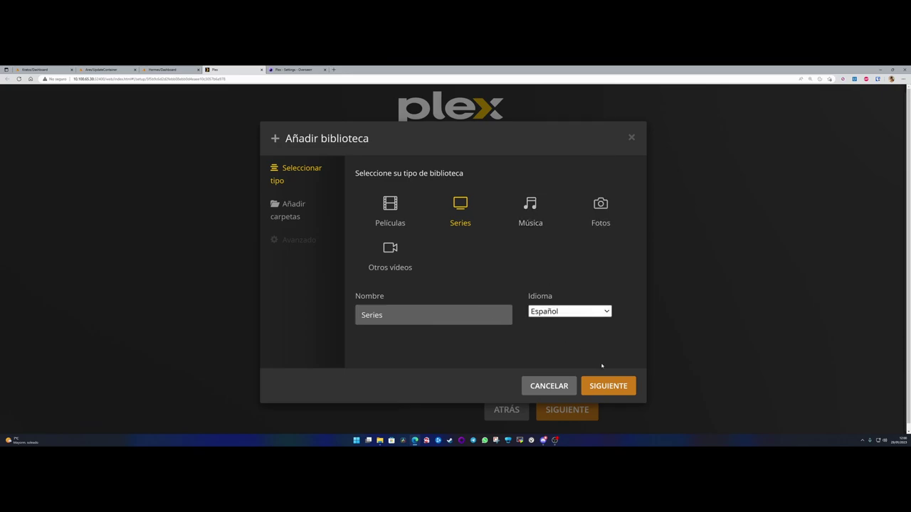
{"action": "left_click", "coordinate": [607, 386]}
- Add the /tv folder as the library source and show the Avanzado settings
{"action": "left_click", "coordinate": [495, 200]}
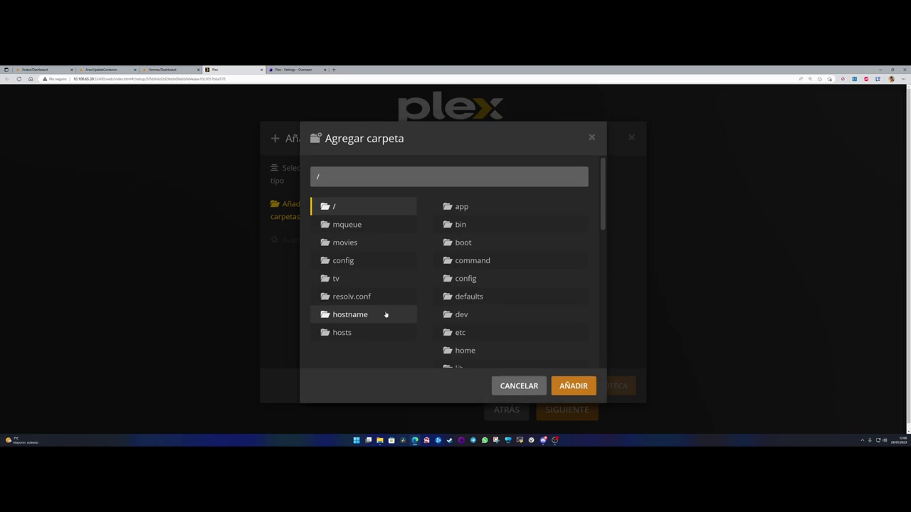
{"action": "left_click", "coordinate": [348, 278]}
{"action": "left_click", "coordinate": [586, 370]}
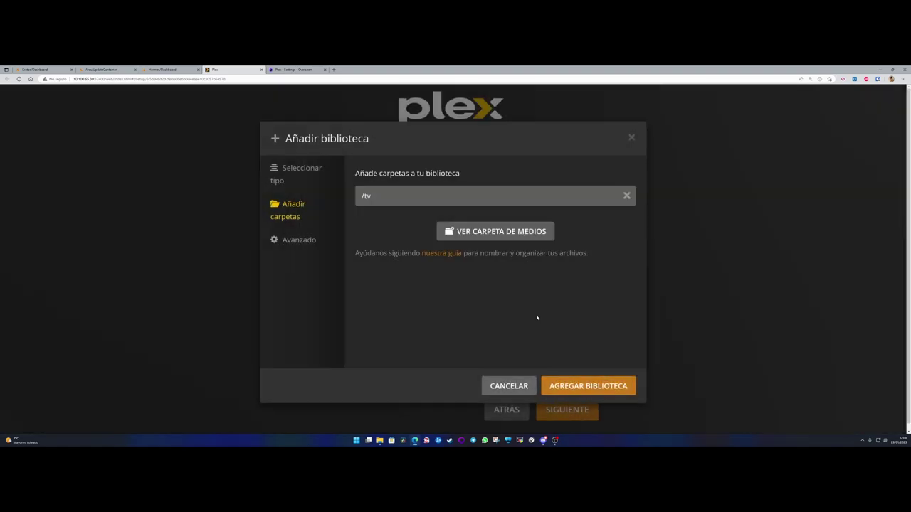
{"action": "left_click", "coordinate": [296, 242]}
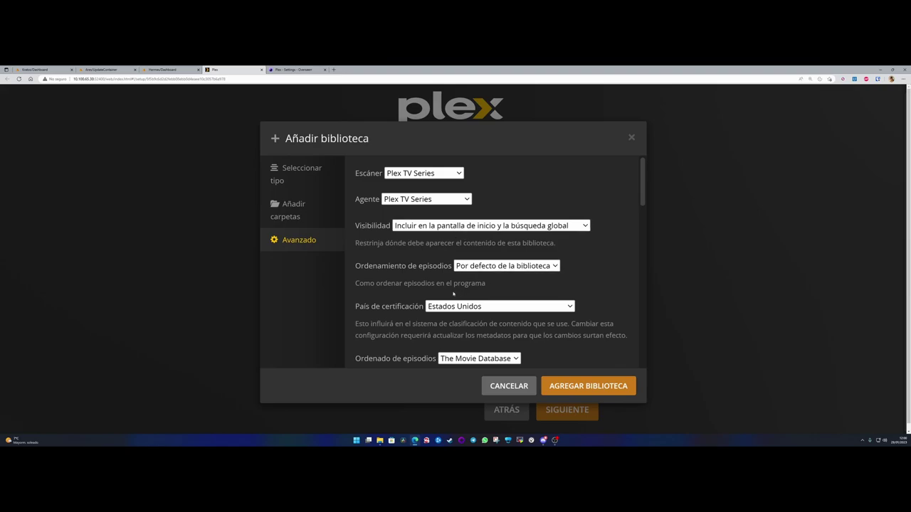
- Set certification country to España, keep The Movie Database episode ordering, and enable season titles
{"action": "left_click", "coordinate": [463, 306]}
{"action": "left_click", "coordinate": [442, 284]}
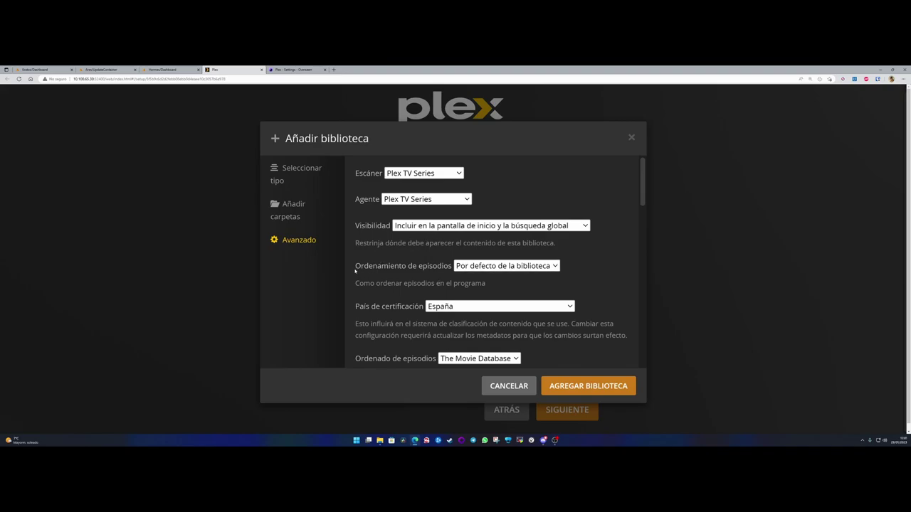
{"action": "scroll", "coordinate": [384, 299], "scroll_direction": "down", "scroll_amount": 1}
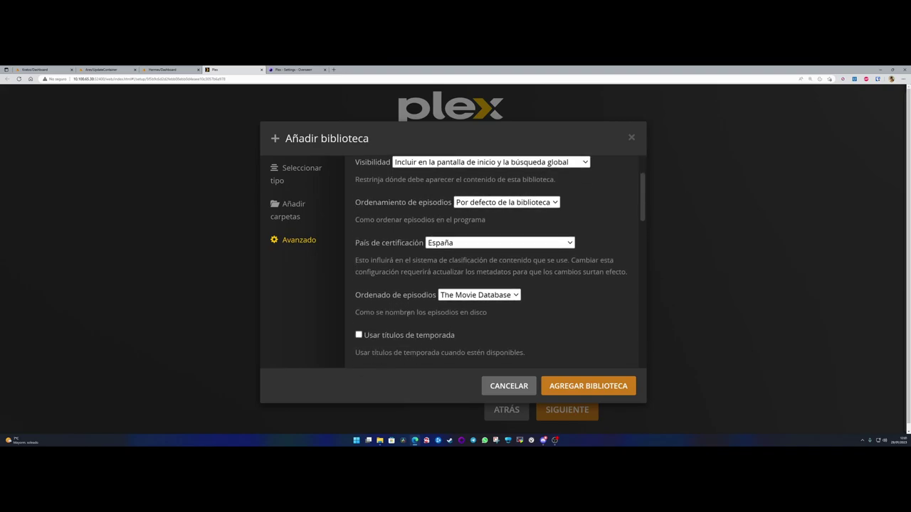
{"action": "left_click", "coordinate": [488, 295]}
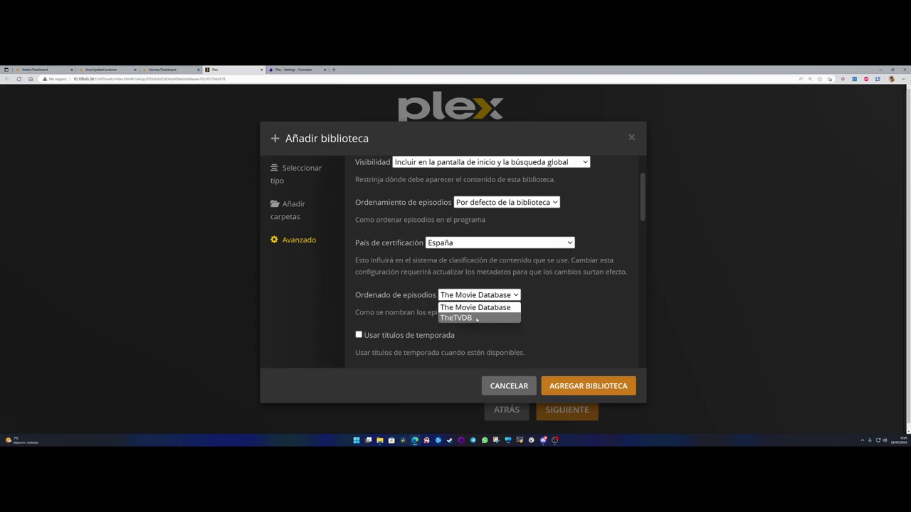
{"action": "left_click", "coordinate": [486, 307]}
{"action": "scroll", "coordinate": [359, 306], "scroll_direction": "down", "scroll_amount": 2}
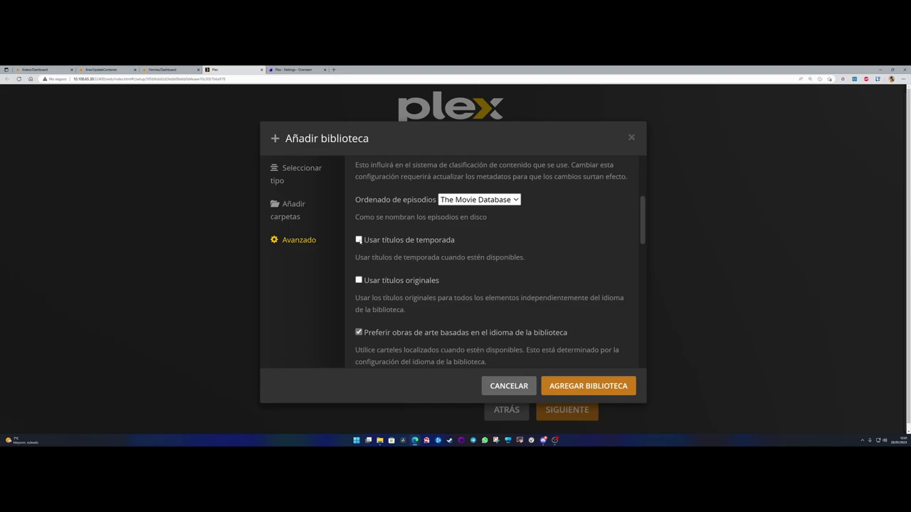
{"action": "left_click_drag", "start_coordinate": [368, 258], "coordinate": [521, 257]}
{"action": "left_click", "coordinate": [358, 240]}
- Turn off local artwork assets and automatic extras search for the Series library
{"action": "scroll", "coordinate": [391, 282], "scroll_direction": "down", "scroll_amount": 1}
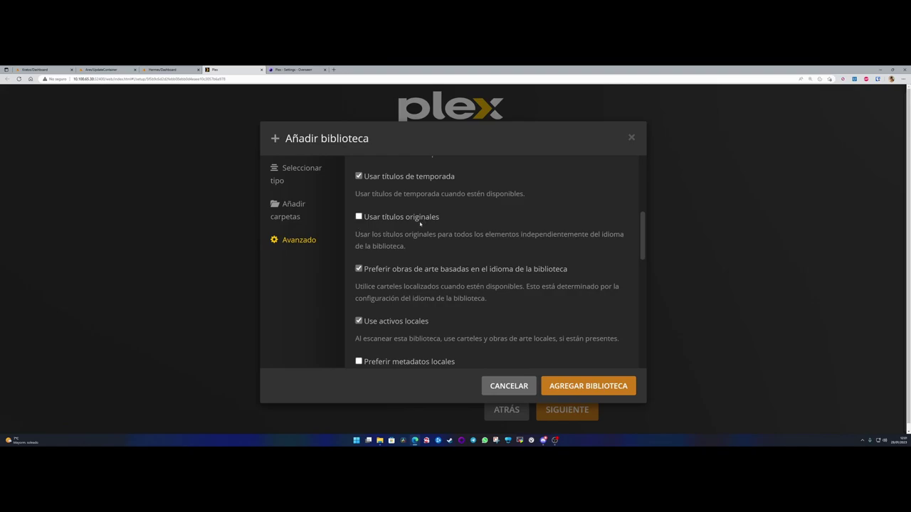
{"action": "scroll", "coordinate": [399, 284], "scroll_direction": "down", "scroll_amount": 1}
{"action": "left_click", "coordinate": [359, 291]}
{"action": "scroll", "coordinate": [385, 311], "scroll_direction": "down", "scroll_amount": 2}
{"action": "left_click", "coordinate": [359, 291]}
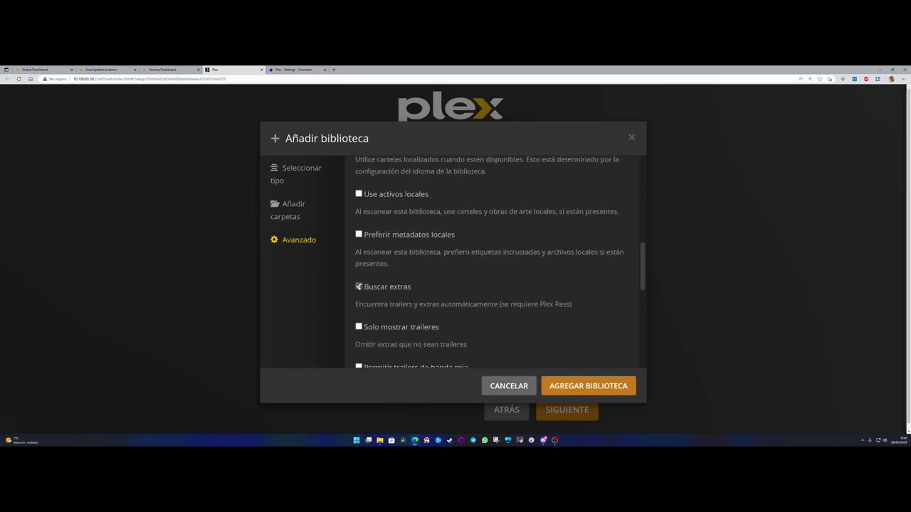
{"action": "scroll", "coordinate": [438, 288], "scroll_direction": "down", "scroll_amount": 2}
{"action": "scroll", "coordinate": [420, 285], "scroll_direction": "down", "scroll_amount": 3}
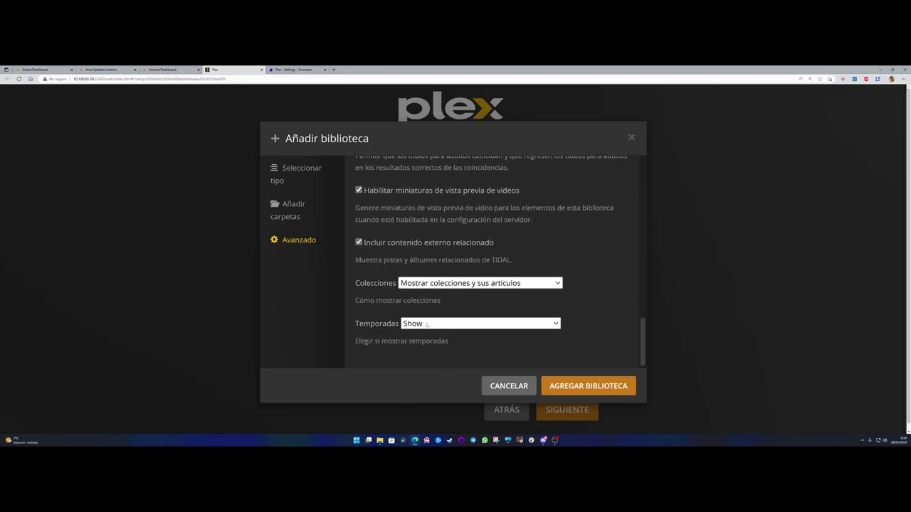
- Hide seasons for single-season series, disable collections, and stop including related external content
{"action": "left_click", "coordinate": [427, 326]}
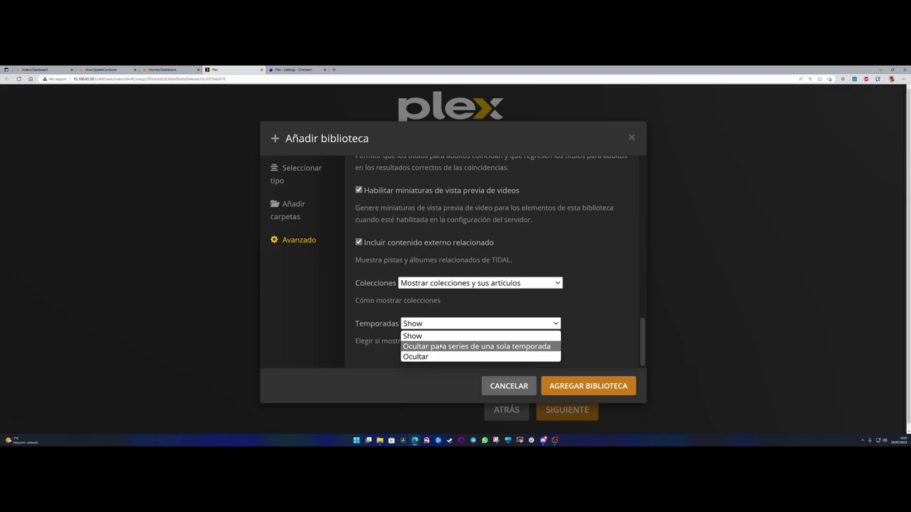
{"action": "left_click", "coordinate": [440, 346]}
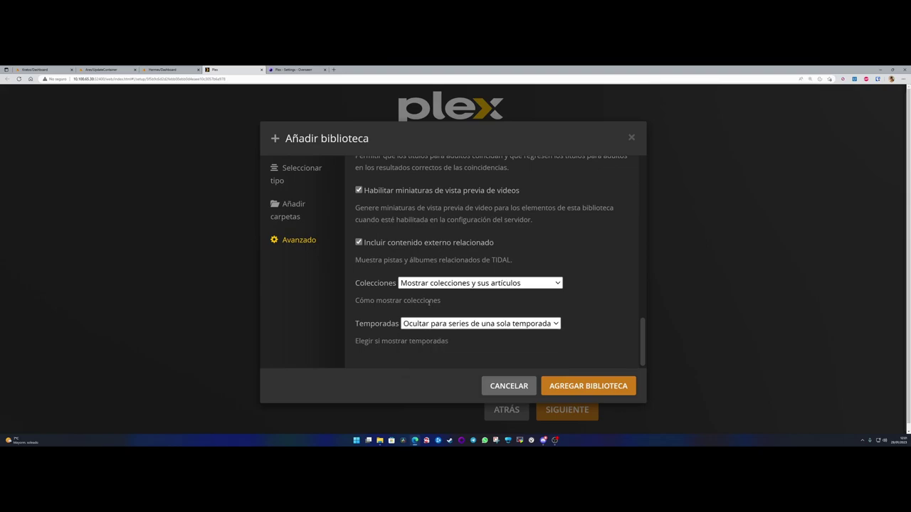
{"action": "left_click", "coordinate": [470, 282]}
{"action": "left_click", "coordinate": [424, 295]}
{"action": "left_click", "coordinate": [360, 243]}
- Add the Series library and finish the Plex server setup wizard
{"action": "left_click", "coordinate": [588, 386]}
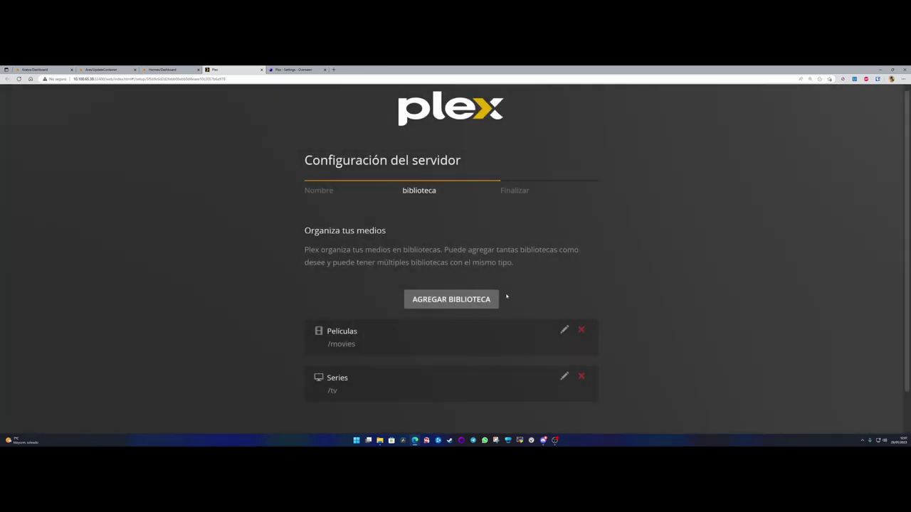
{"action": "left_click", "coordinate": [568, 408]}
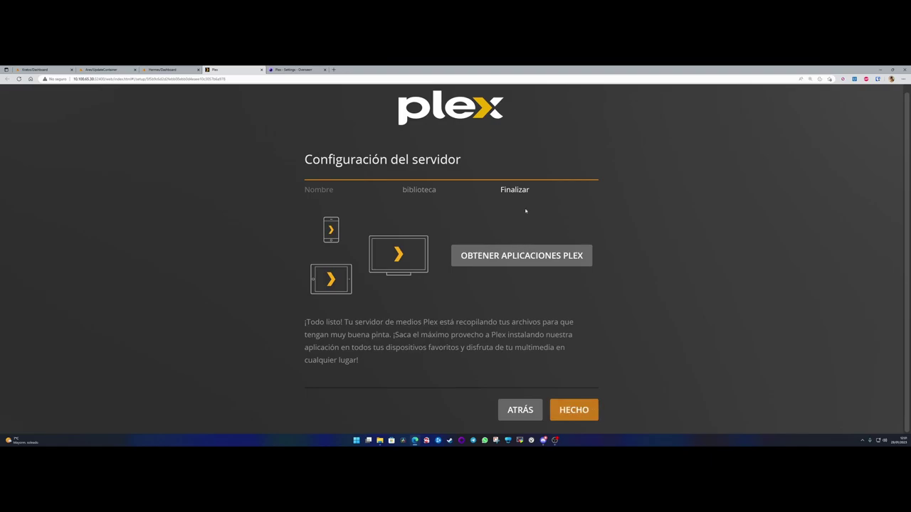
{"action": "left_click", "coordinate": [573, 410]}
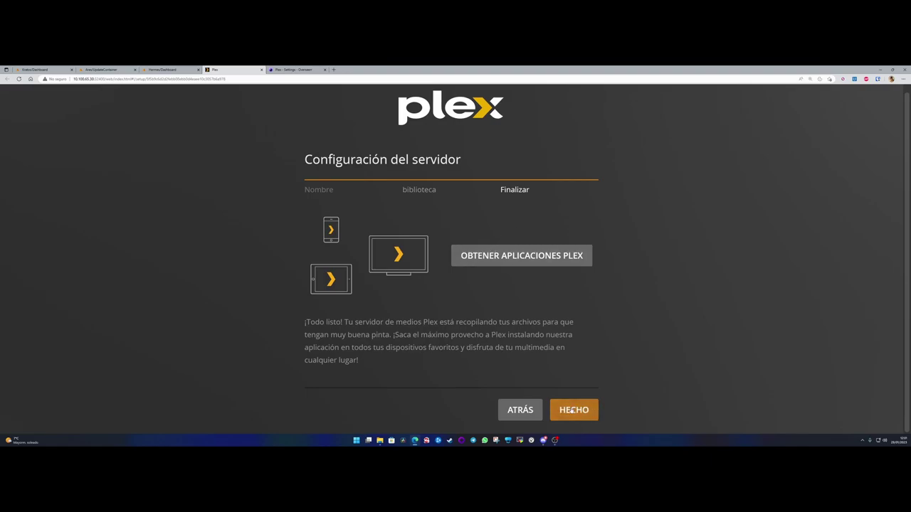
- Unpin Música, Discover, Películas y Programas and TV en directo, complete setup, and dismiss the streaming prompt
{"action": "left_click", "coordinate": [343, 311]}
{"action": "left_click", "coordinate": [342, 286]}
{"action": "left_click", "coordinate": [344, 264]}
{"action": "left_click", "coordinate": [344, 240]}
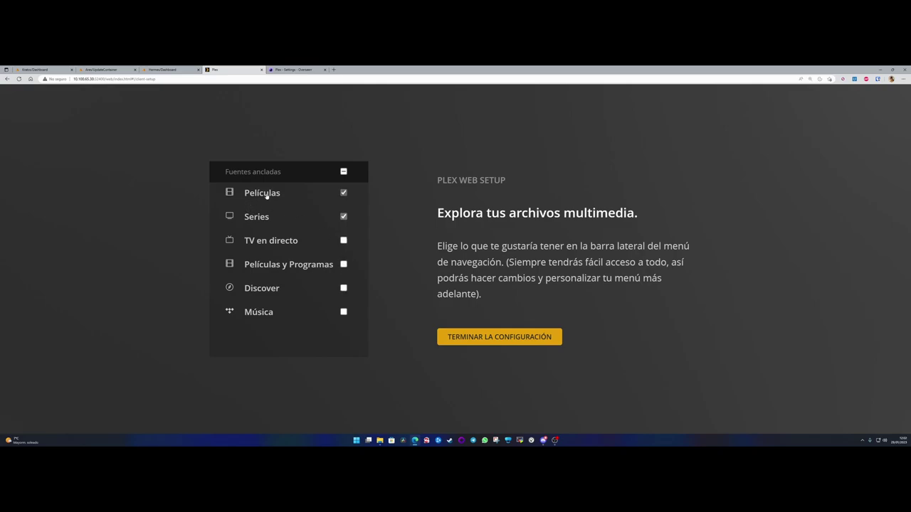
{"action": "left_click", "coordinate": [498, 339]}
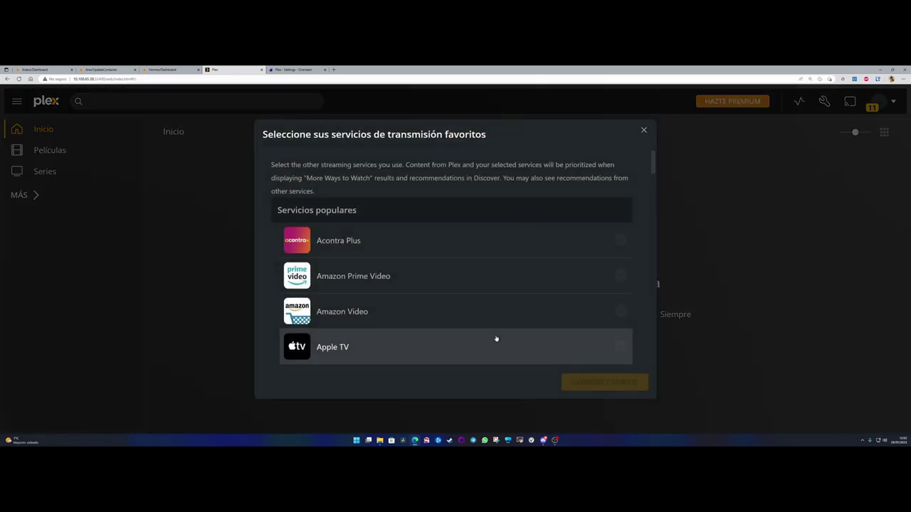
{"action": "left_click", "coordinate": [643, 130]}
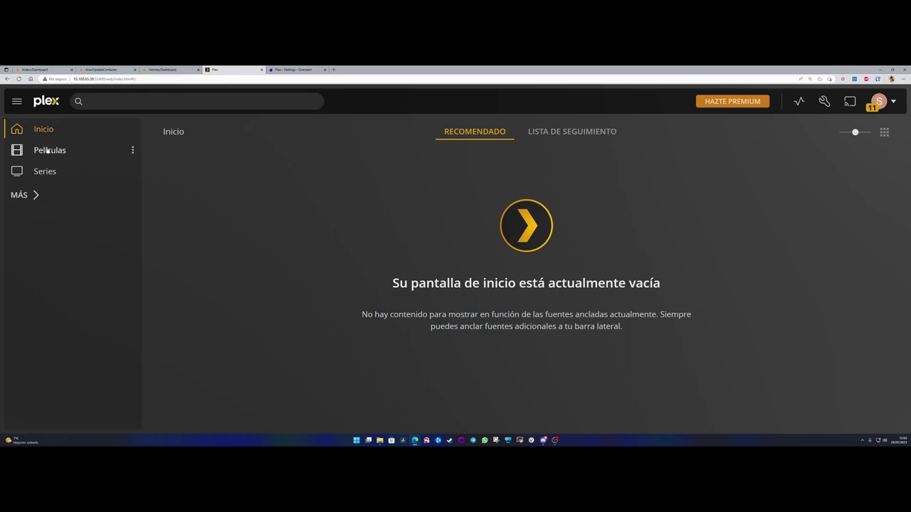
{"action": "left_click", "coordinate": [299, 70]}
- Save and test Overseerr's Plex connection settings
{"action": "scroll", "coordinate": [334, 235], "scroll_direction": "up", "scroll_amount": 2}
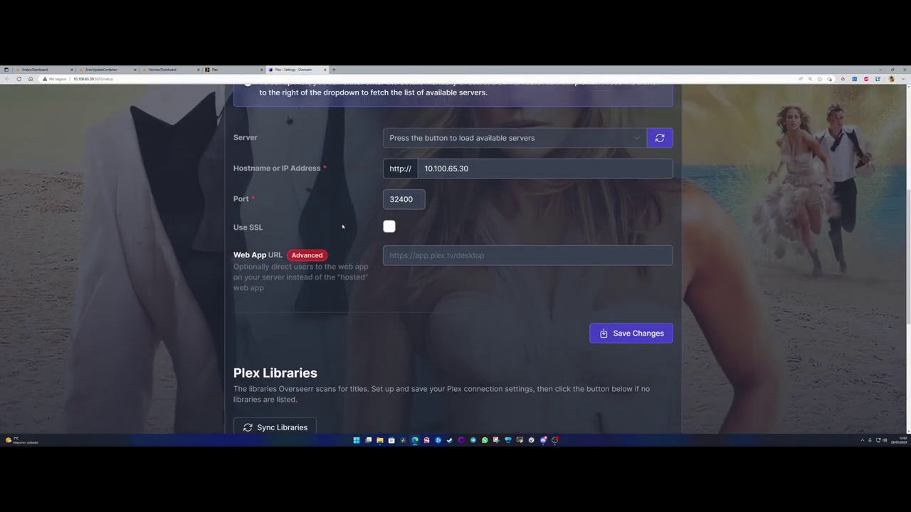
{"action": "scroll", "coordinate": [342, 226], "scroll_direction": "up", "scroll_amount": 4}
{"action": "scroll", "coordinate": [343, 226], "scroll_direction": "down", "scroll_amount": 6}
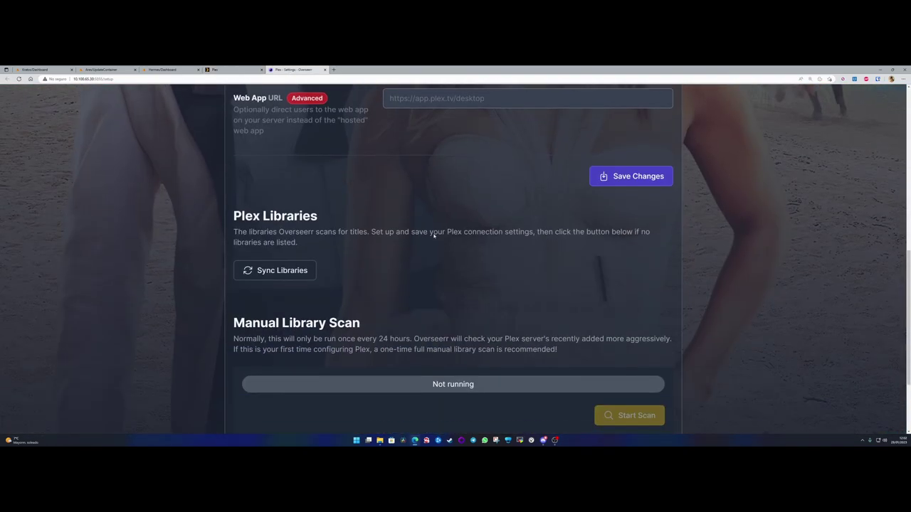
{"action": "scroll", "coordinate": [373, 234], "scroll_direction": "up", "scroll_amount": 2}
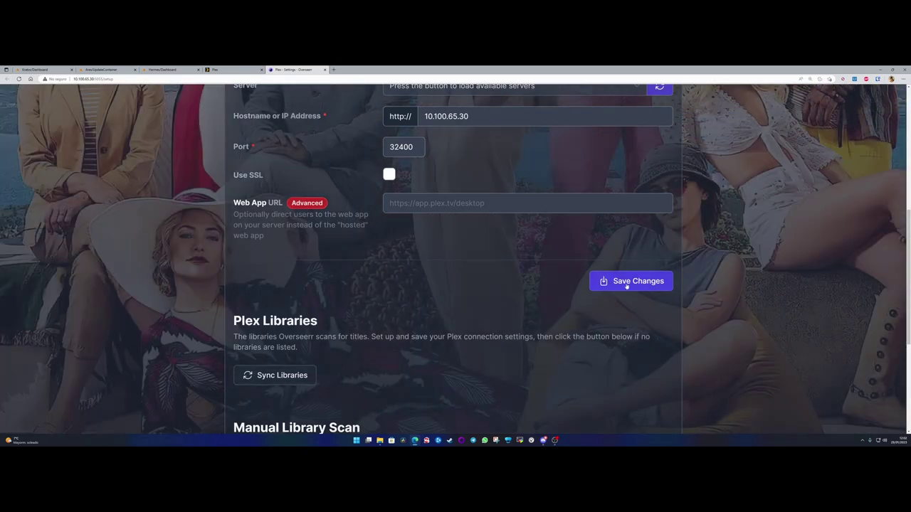
{"action": "left_click", "coordinate": [626, 283]}
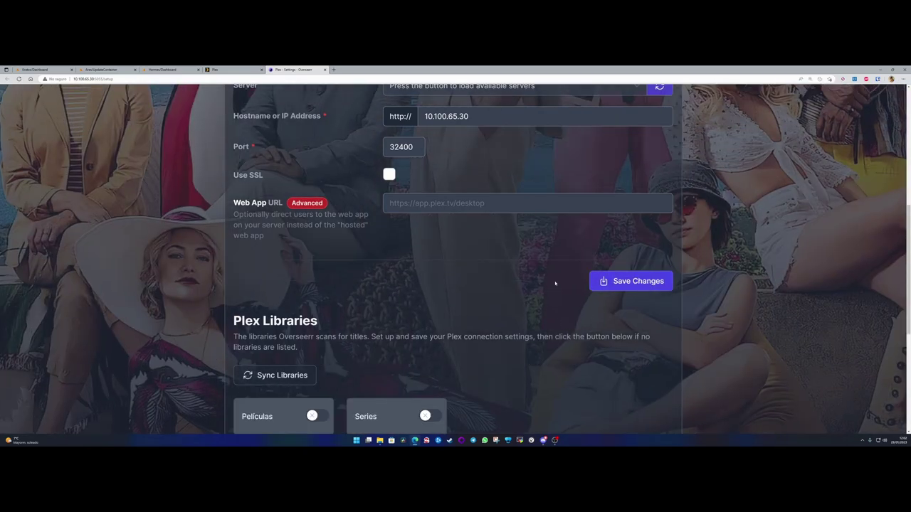
{"action": "left_click_drag", "start_coordinate": [739, 112], "coordinate": [797, 122]}
{"action": "left_click", "coordinate": [284, 331]}
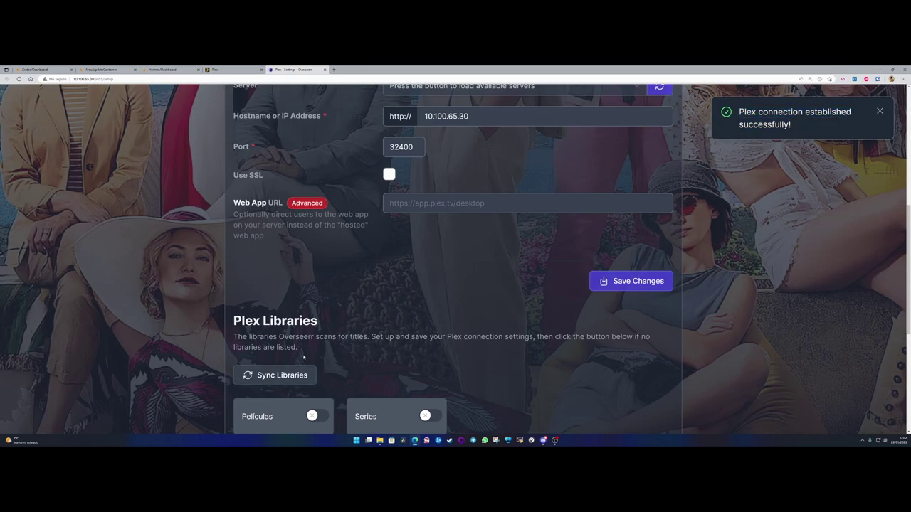
- Enable the Películas and Series libraries, run a manual scan, and continue to services setup
{"action": "scroll", "coordinate": [273, 370], "scroll_direction": "down", "scroll_amount": 3}
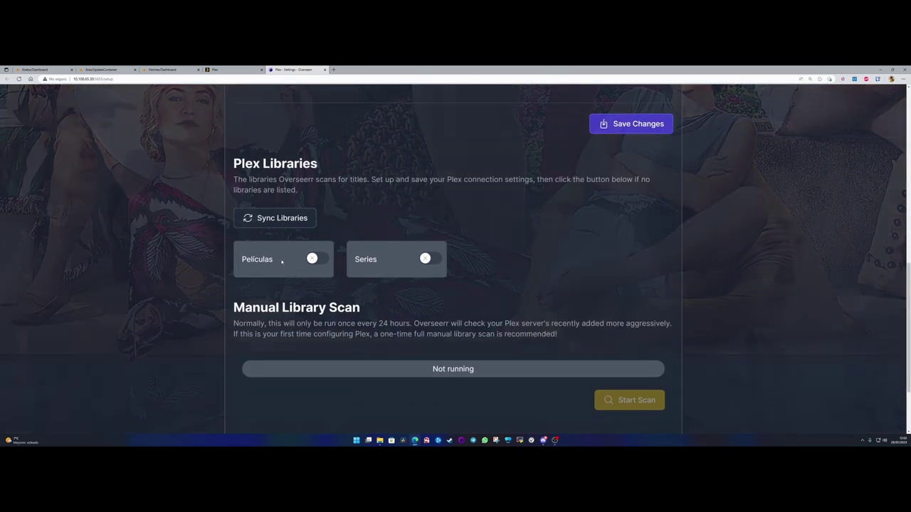
{"action": "left_click", "coordinate": [312, 258]}
{"action": "left_click", "coordinate": [428, 259]}
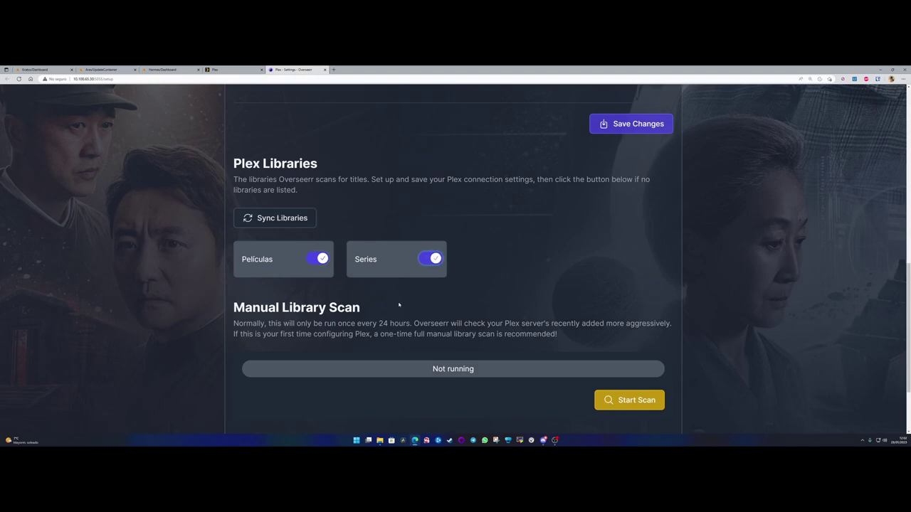
{"action": "scroll", "coordinate": [468, 285], "scroll_direction": "down", "scroll_amount": 2}
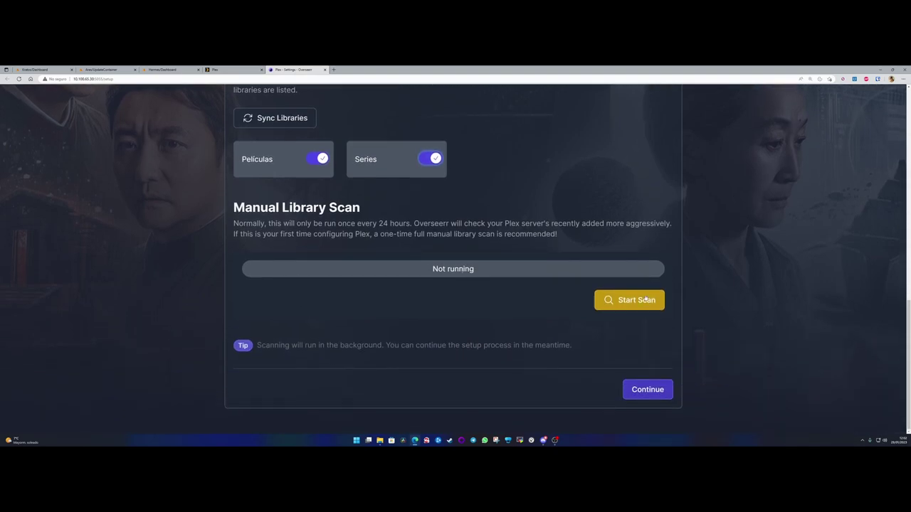
{"action": "left_click", "coordinate": [629, 301]}
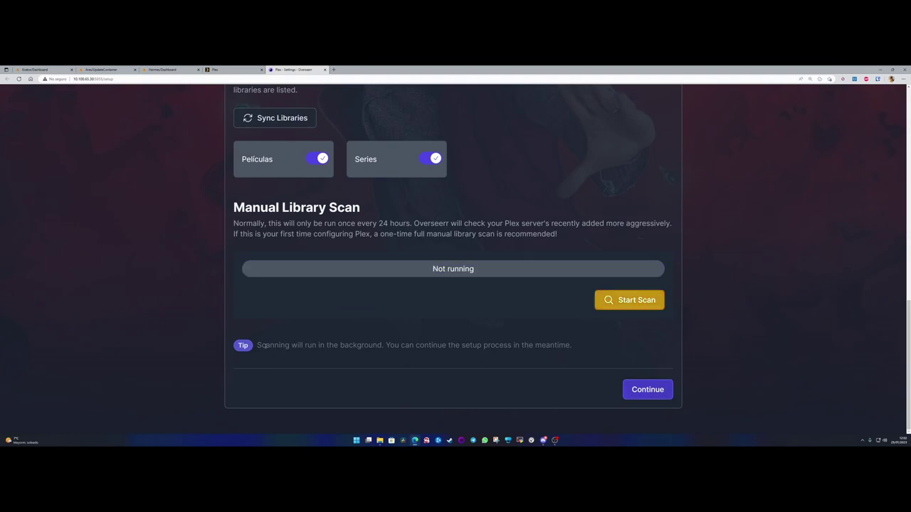
{"action": "left_click", "coordinate": [648, 390]}
{"action": "scroll", "coordinate": [421, 315], "scroll_direction": "up", "scroll_amount": 3}
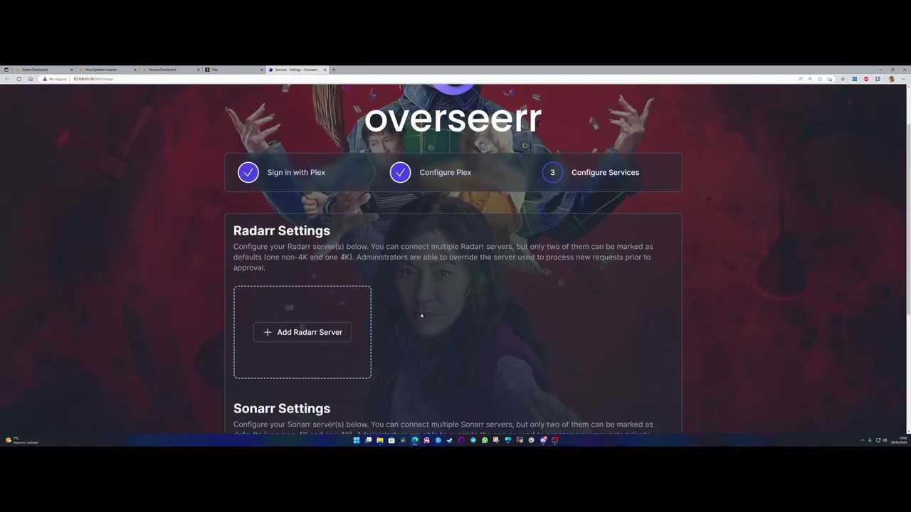
{"action": "scroll", "coordinate": [392, 299], "scroll_direction": "down", "scroll_amount": 3}
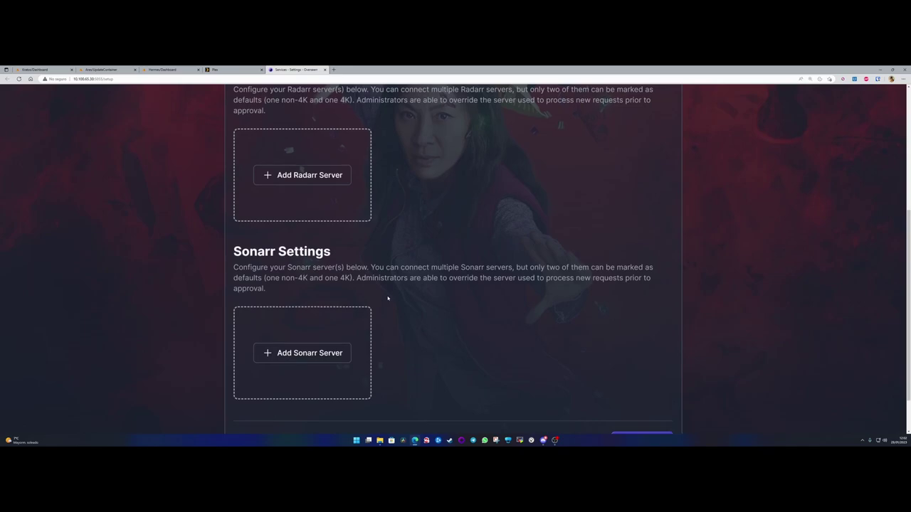
- Begin adding a Radarr server from the Radarr Settings section
{"action": "scroll", "coordinate": [407, 310], "scroll_direction": "up", "scroll_amount": 2}
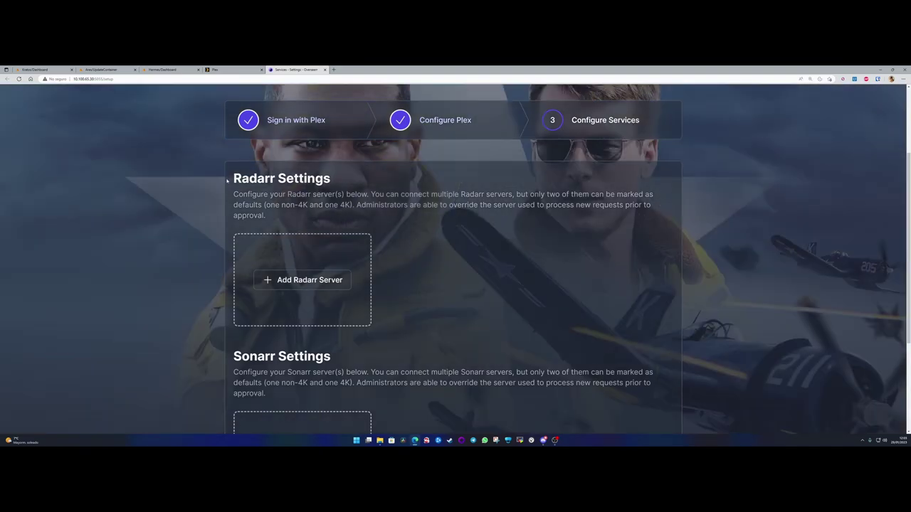
{"action": "left_click_drag", "start_coordinate": [227, 180], "coordinate": [343, 175]}
{"action": "left_click", "coordinate": [339, 177]}
{"action": "scroll", "coordinate": [399, 247], "scroll_direction": "down", "scroll_amount": 2}
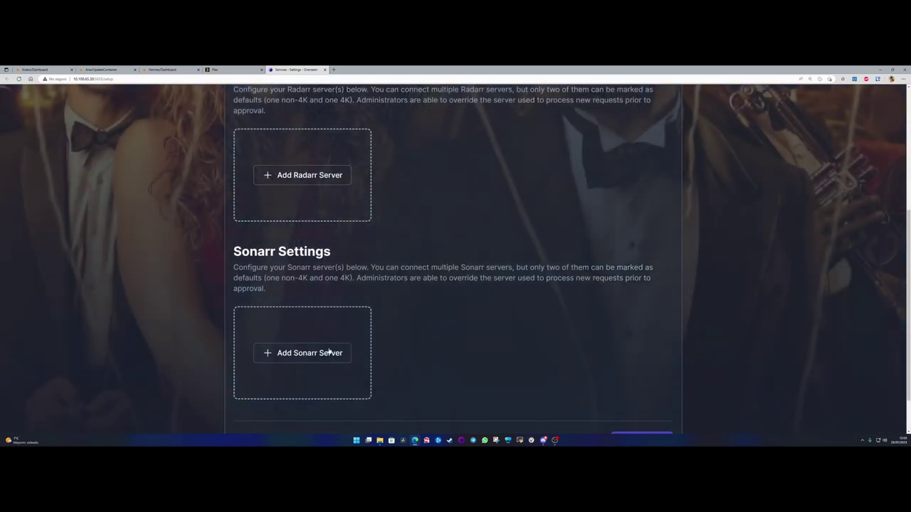
{"action": "scroll", "coordinate": [308, 341], "scroll_direction": "up", "scroll_amount": 2}
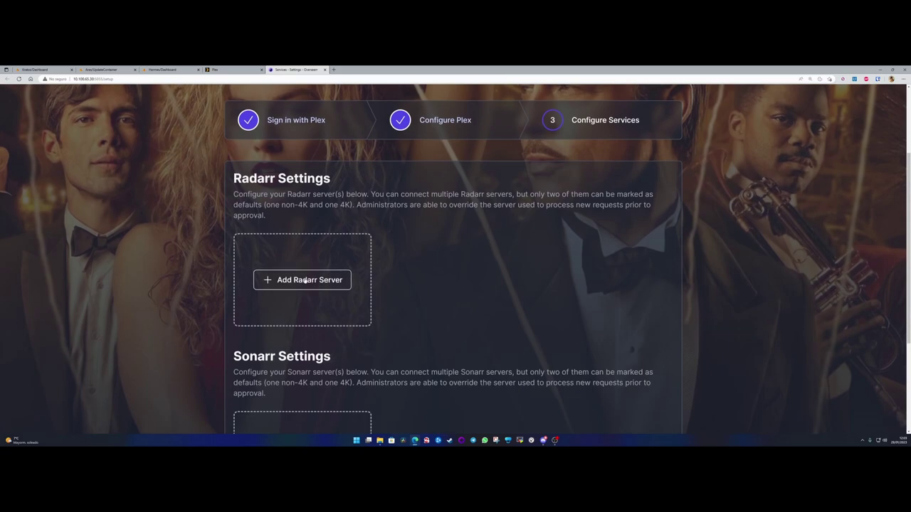
{"action": "left_click", "coordinate": [308, 288]}
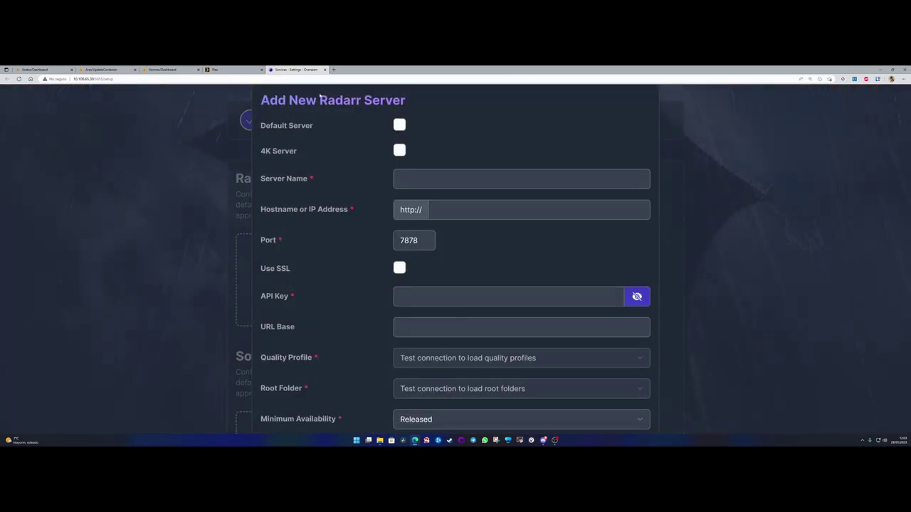
- Mark the new server as default, leave 4K off, and name it 'Radarr'
{"action": "double_click", "coordinate": [340, 101]}
{"action": "left_click", "coordinate": [340, 100]}
{"action": "left_click", "coordinate": [400, 126]}
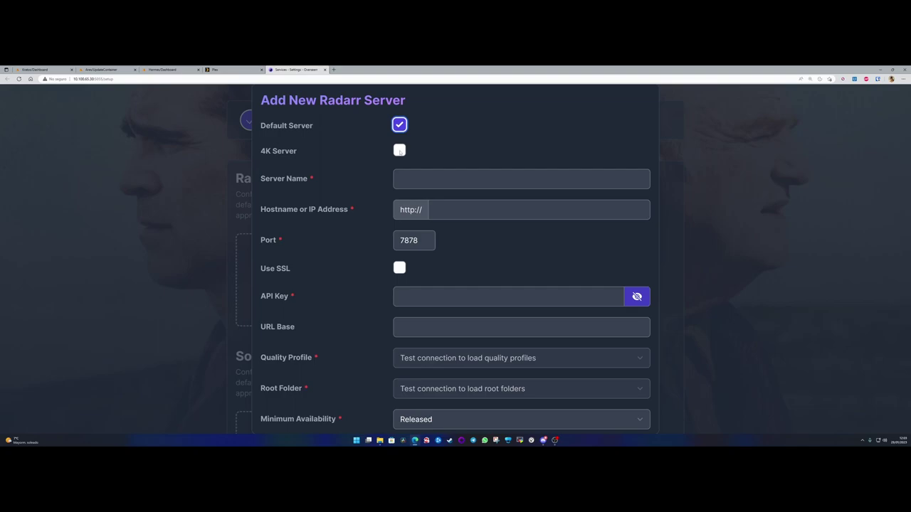
{"action": "left_click_drag", "start_coordinate": [260, 153], "coordinate": [302, 151]}
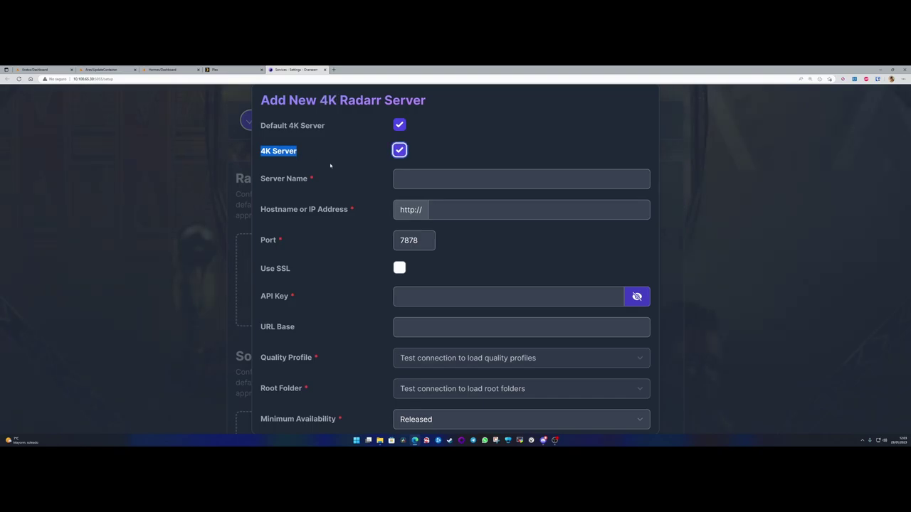
{"action": "left_click", "coordinate": [400, 151]}
{"action": "left_click", "coordinate": [406, 179]}
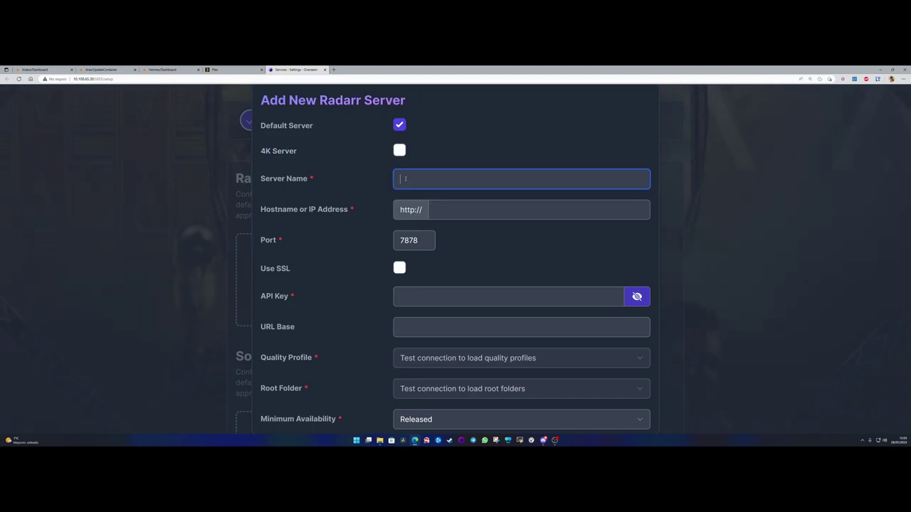
{"action": "type", "text": "Radarr"}
- Set hostname 10.100.65.30 with port 7878 and move on to the API key field
{"action": "left_click", "coordinate": [460, 212]}
{"action": "type", "text": "10.100.65.30"}
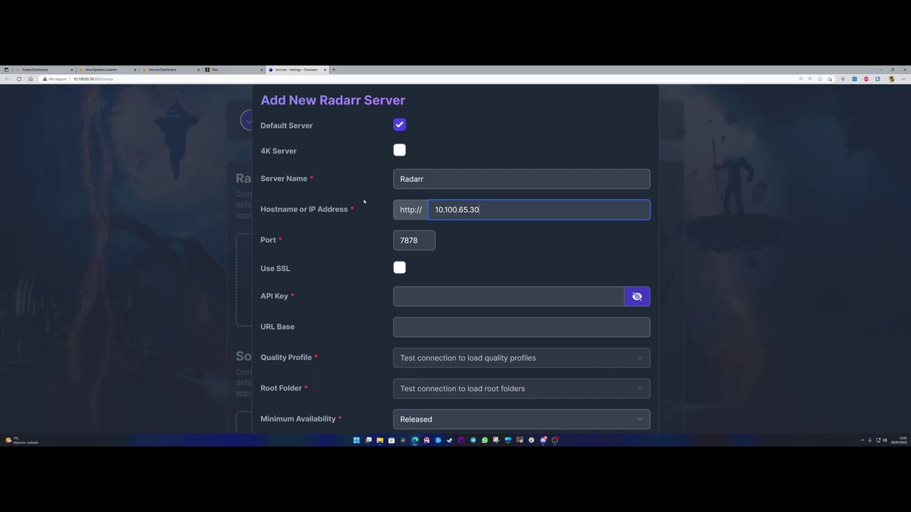
{"action": "key", "text": "Tab"}
{"action": "left_click", "coordinate": [424, 240]}
{"action": "double_click", "coordinate": [421, 240]}
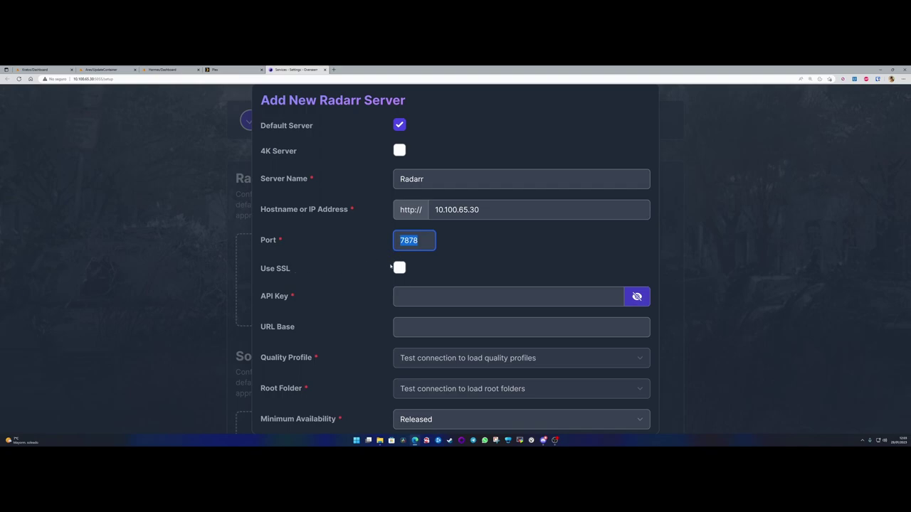
{"action": "scroll", "coordinate": [383, 269], "scroll_direction": "down", "scroll_amount": 1}
{"action": "key", "text": "Tab"}
{"action": "key", "text": "Tab"}
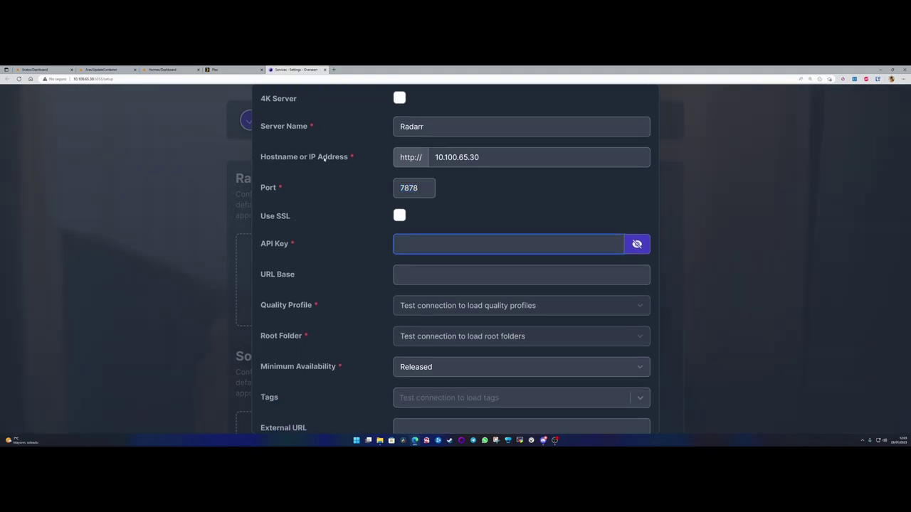
{"action": "left_click", "coordinate": [162, 69]}
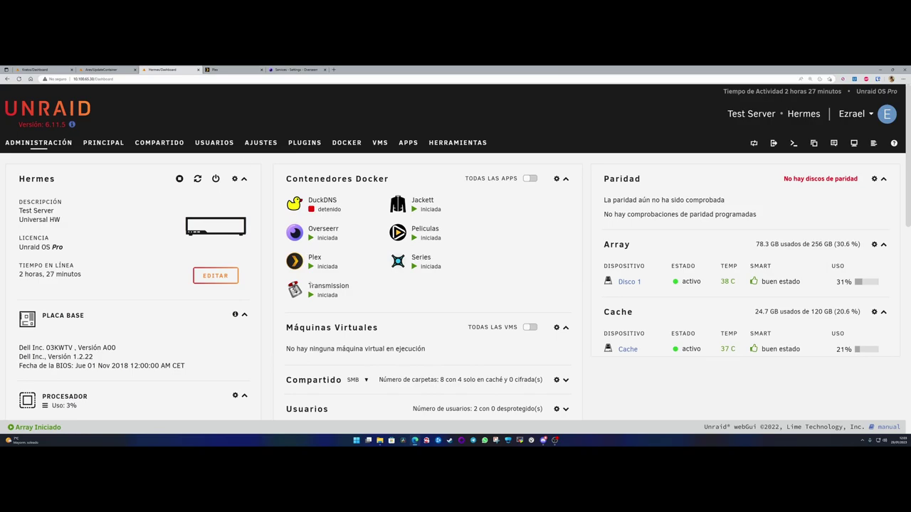
- Open Radarr's web interface from the Peliculas container and browse its System and Settings pages
{"action": "left_click", "coordinate": [398, 232]}
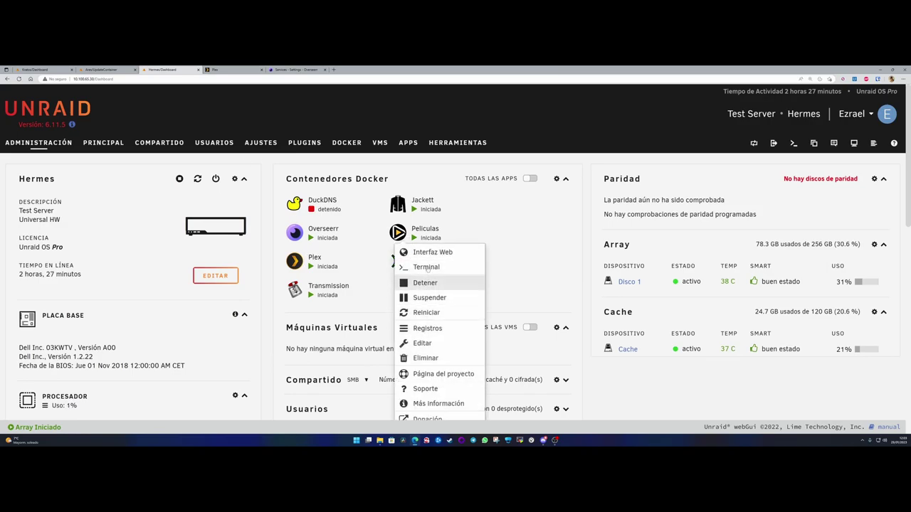
{"action": "left_click", "coordinate": [432, 252]}
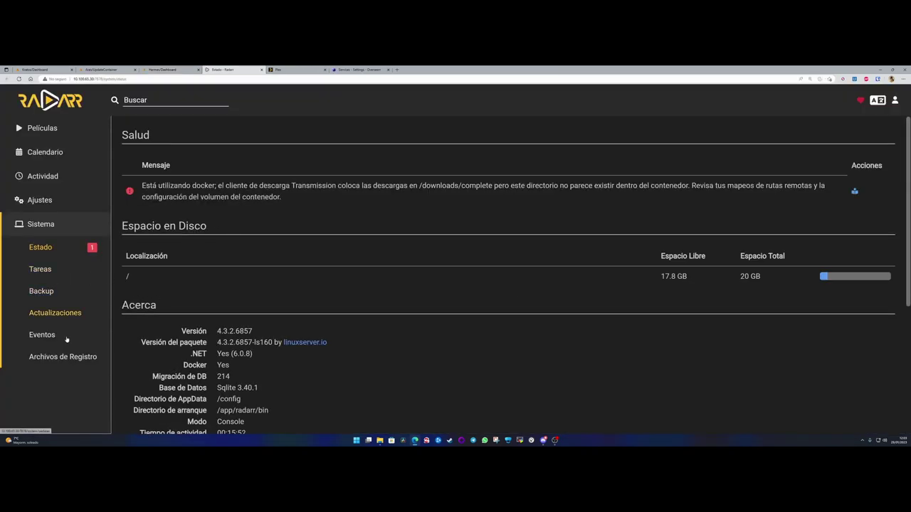
{"action": "left_click", "coordinate": [54, 358]}
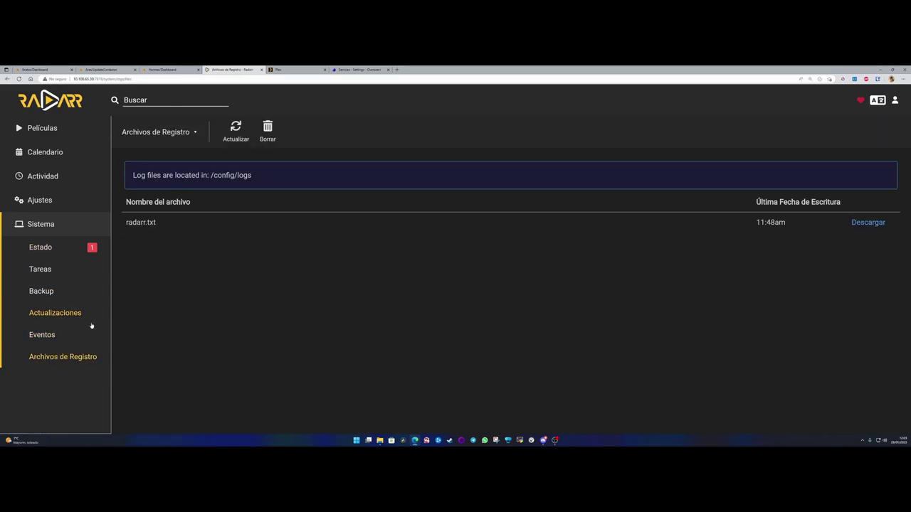
{"action": "left_click", "coordinate": [40, 248]}
{"action": "left_click", "coordinate": [41, 270]}
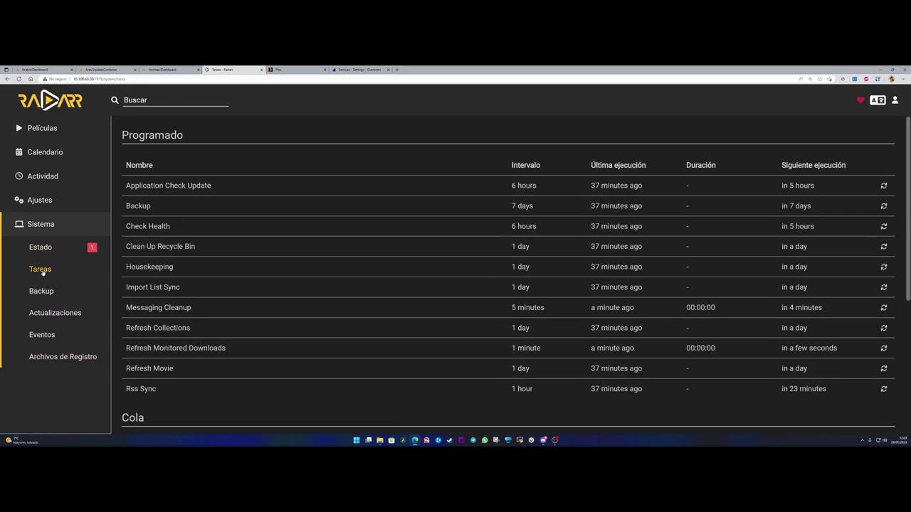
{"action": "left_click", "coordinate": [40, 200]}
{"action": "scroll", "coordinate": [49, 363], "scroll_direction": "down", "scroll_amount": 3}
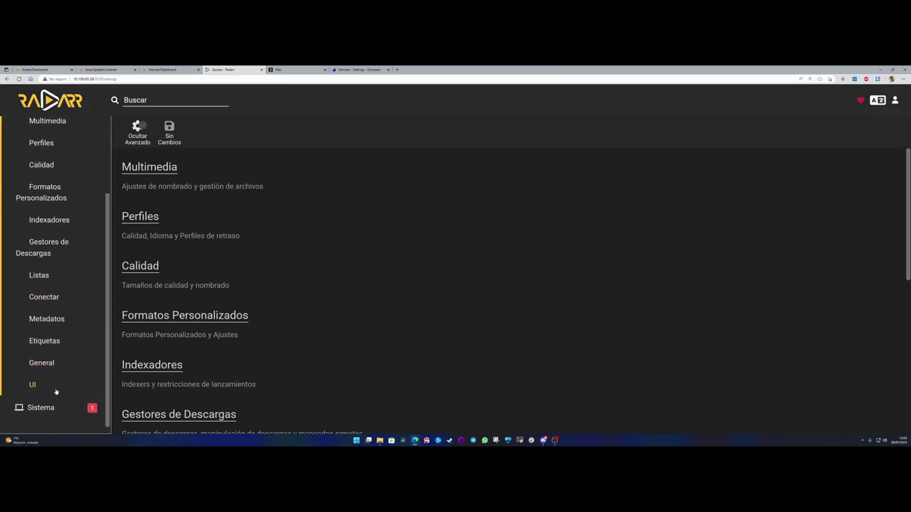
{"action": "left_click", "coordinate": [32, 378]}
{"action": "scroll", "coordinate": [223, 278], "scroll_direction": "down", "scroll_amount": 3}
{"action": "scroll", "coordinate": [224, 278], "scroll_direction": "down", "scroll_amount": 3}
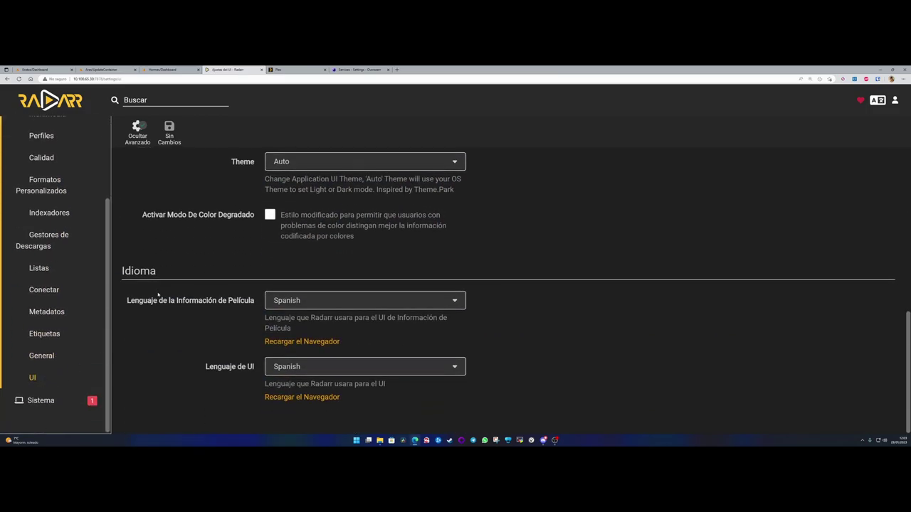
{"action": "left_click", "coordinate": [41, 400]}
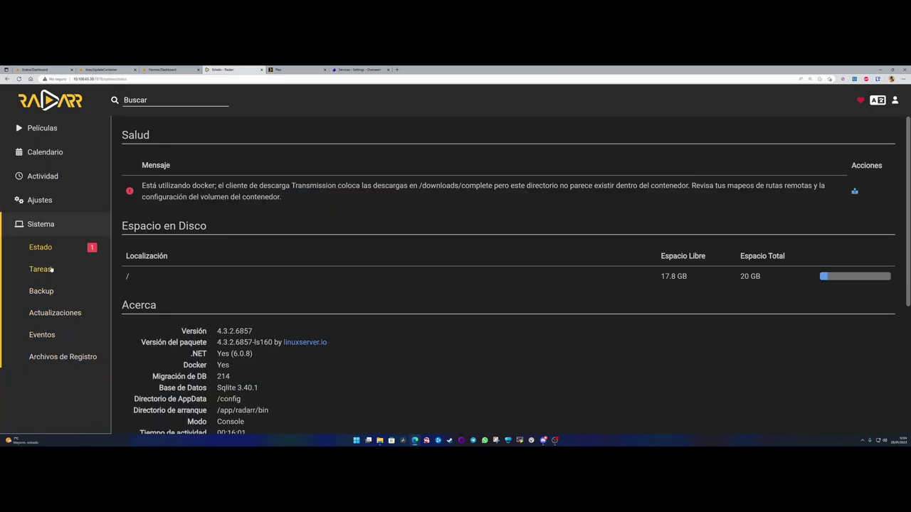
- Review Radarr's logs, events, installed updates, scheduled tasks and status page
{"action": "left_click", "coordinate": [54, 357]}
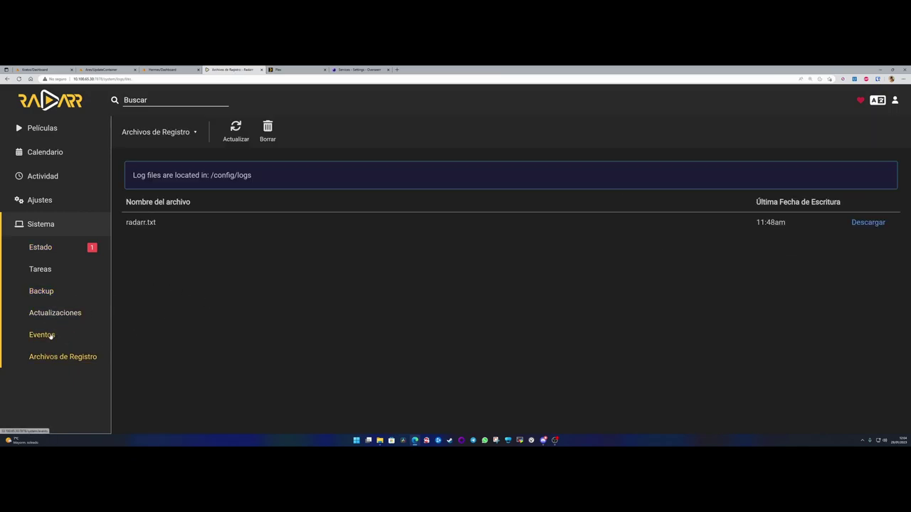
{"action": "left_click", "coordinate": [52, 335]}
{"action": "left_click", "coordinate": [48, 315]}
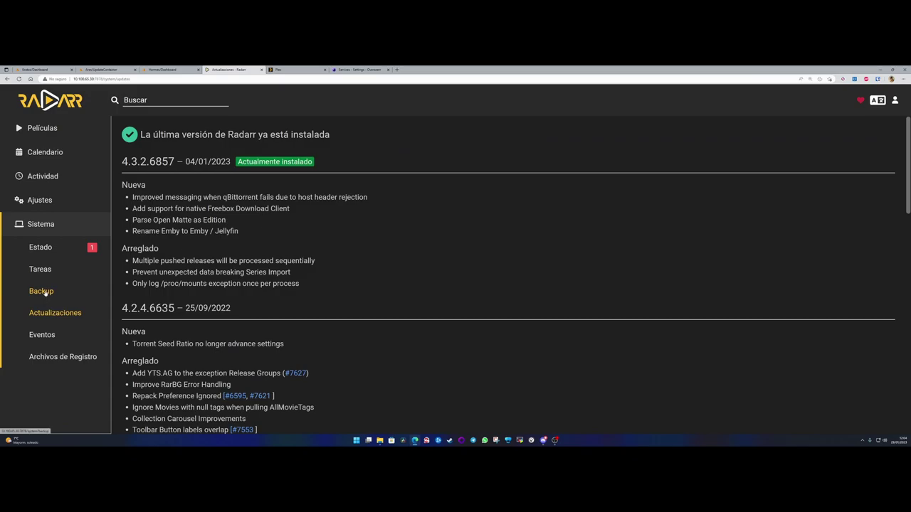
{"action": "scroll", "coordinate": [191, 282], "scroll_direction": "down", "scroll_amount": 5}
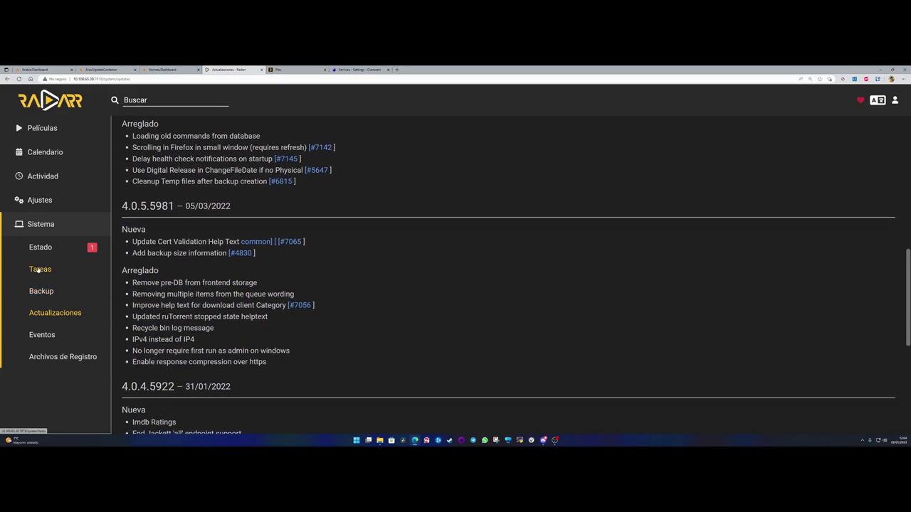
{"action": "left_click", "coordinate": [36, 269]}
{"action": "left_click", "coordinate": [41, 246]}
{"action": "scroll", "coordinate": [232, 360], "scroll_direction": "down", "scroll_amount": 5}
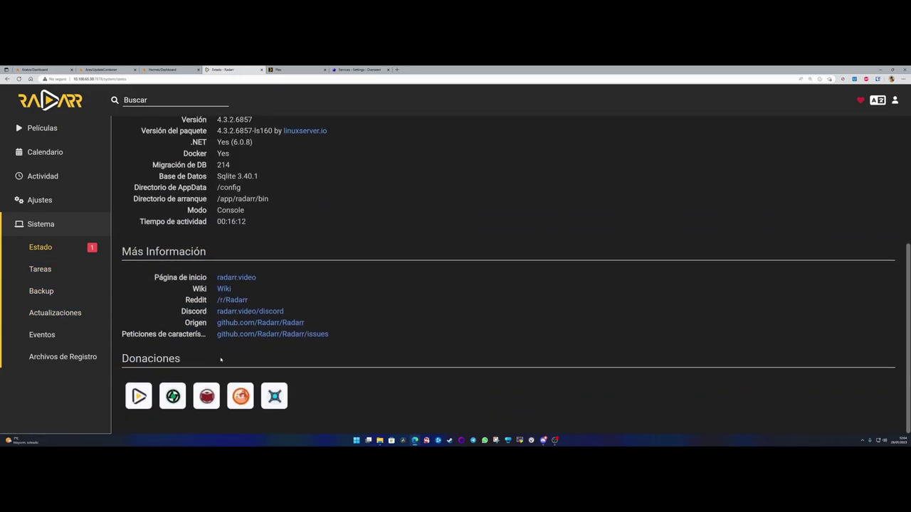
{"action": "scroll", "coordinate": [232, 361], "scroll_direction": "up", "scroll_amount": 5}
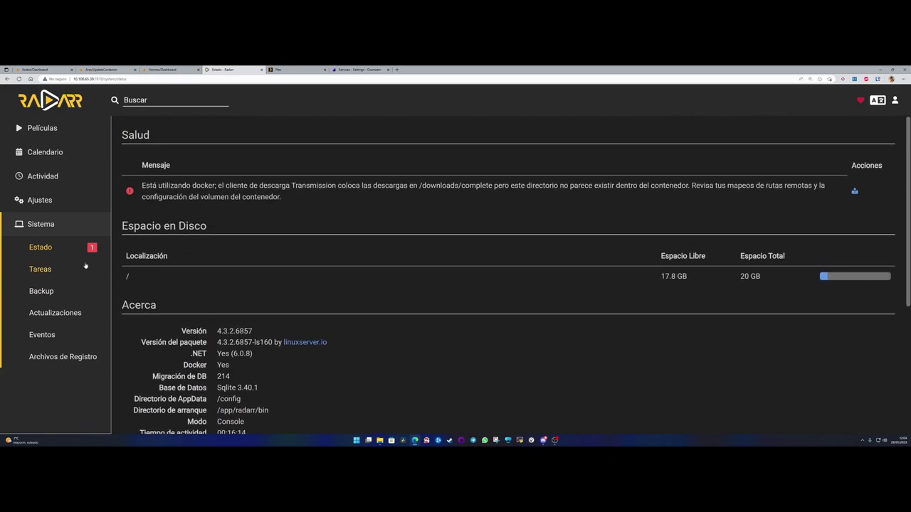
- Copy the API key from Radarr's General settings and paste it into Overseerr's Radarr form
{"action": "left_click", "coordinate": [40, 200]}
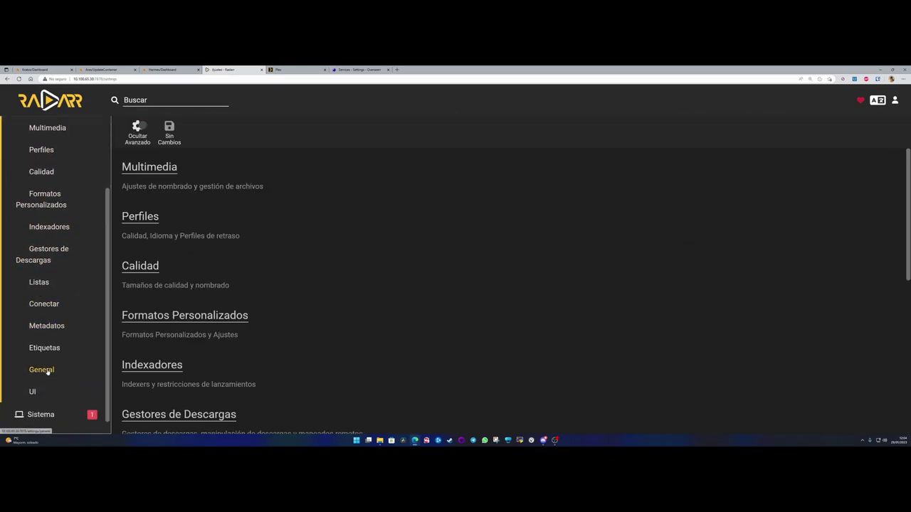
{"action": "left_click", "coordinate": [41, 371]}
{"action": "scroll", "coordinate": [201, 314], "scroll_direction": "down", "scroll_amount": 10}
{"action": "scroll", "coordinate": [202, 315], "scroll_direction": "down", "scroll_amount": 5}
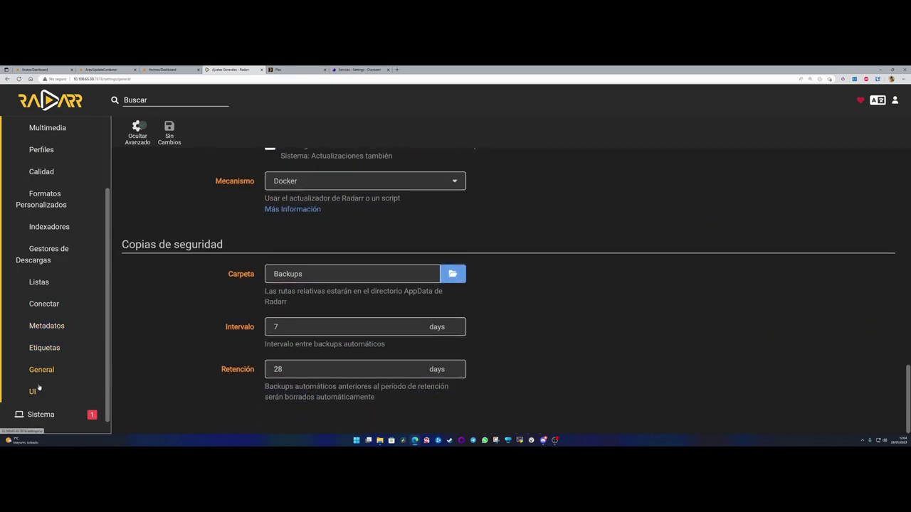
{"action": "scroll", "coordinate": [160, 346], "scroll_direction": "up", "scroll_amount": 8}
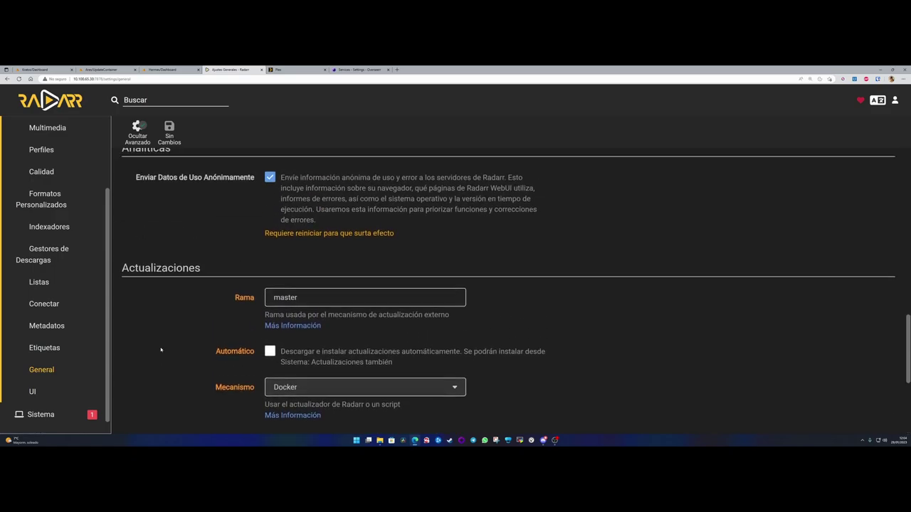
{"action": "scroll", "coordinate": [161, 349], "scroll_direction": "up", "scroll_amount": 2}
{"action": "scroll", "coordinate": [163, 346], "scroll_direction": "down", "scroll_amount": 1}
{"action": "left_click", "coordinate": [428, 258]}
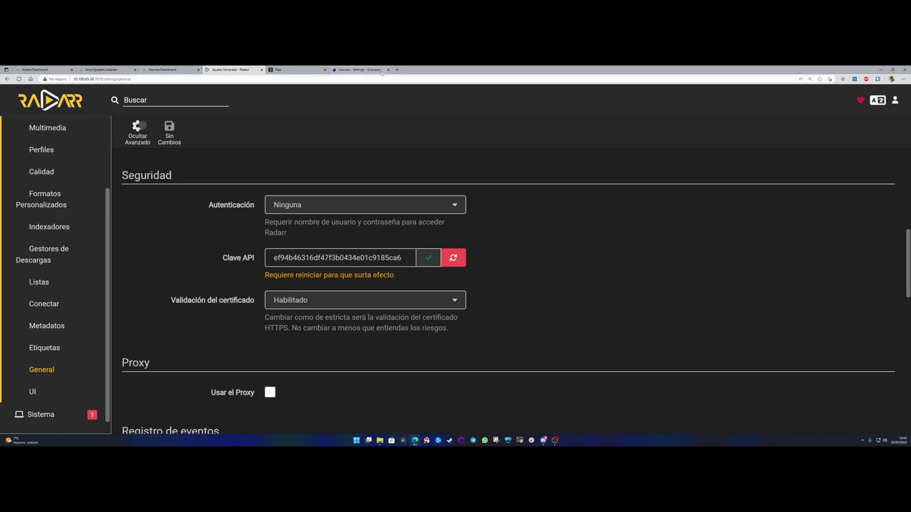
{"action": "left_click", "coordinate": [359, 69]}
{"action": "key", "text": "ctrl+v"}
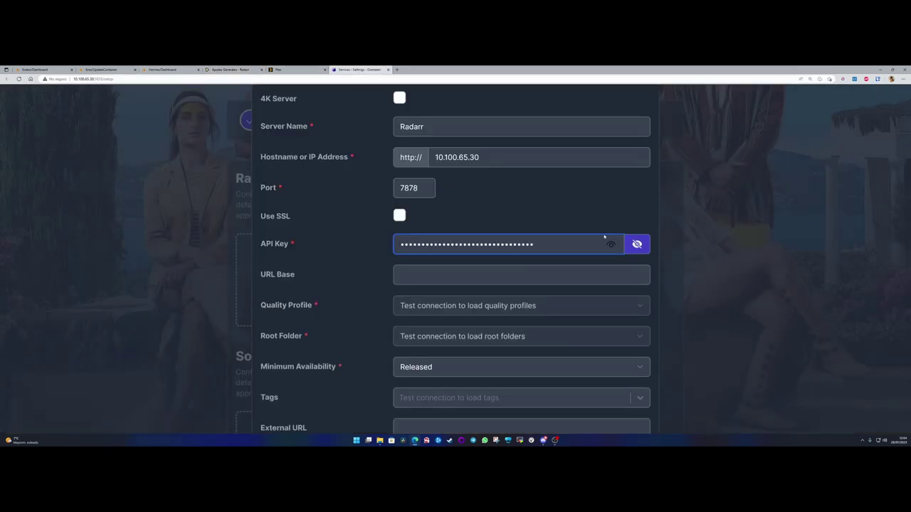
- Test the Radarr connection with the pasted key and list quality profiles Any, 1080p and Ultra-HD
{"action": "left_click", "coordinate": [612, 245]}
{"action": "left_click", "coordinate": [612, 245]}
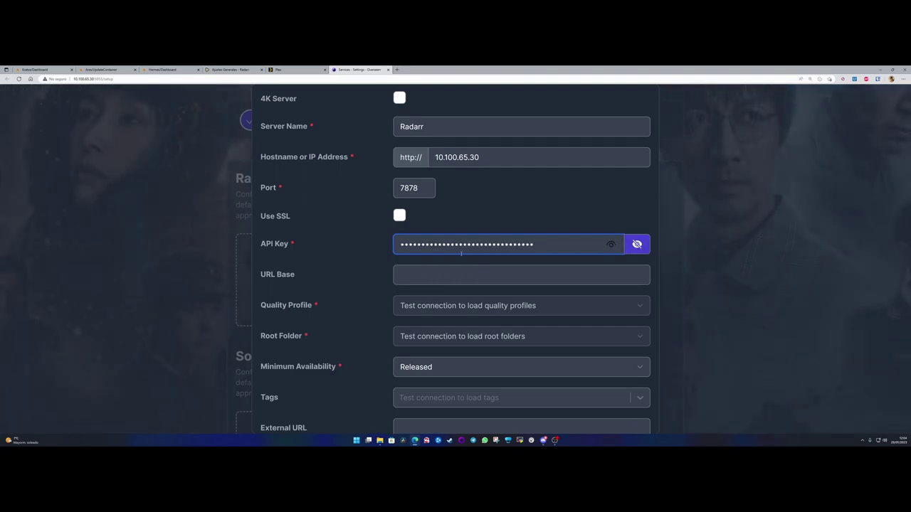
{"action": "scroll", "coordinate": [351, 259], "scroll_direction": "down", "scroll_amount": 1}
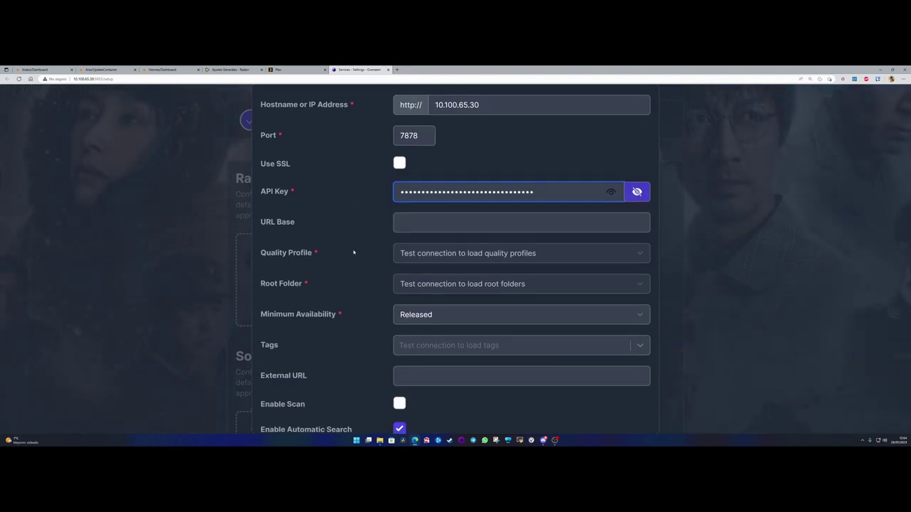
{"action": "left_click", "coordinate": [428, 250]}
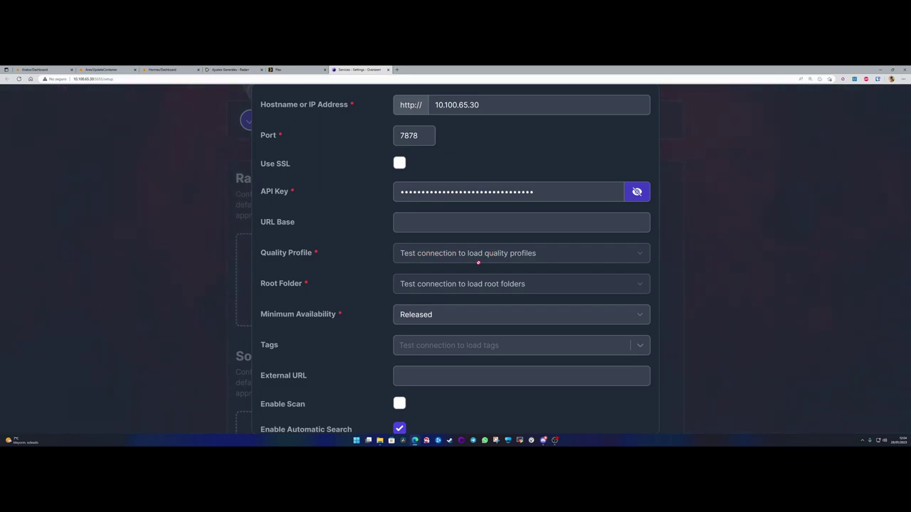
{"action": "scroll", "coordinate": [366, 301], "scroll_direction": "down", "scroll_amount": 1}
{"action": "scroll", "coordinate": [366, 311], "scroll_direction": "up", "scroll_amount": 3}
{"action": "scroll", "coordinate": [366, 311], "scroll_direction": "down", "scroll_amount": 3}
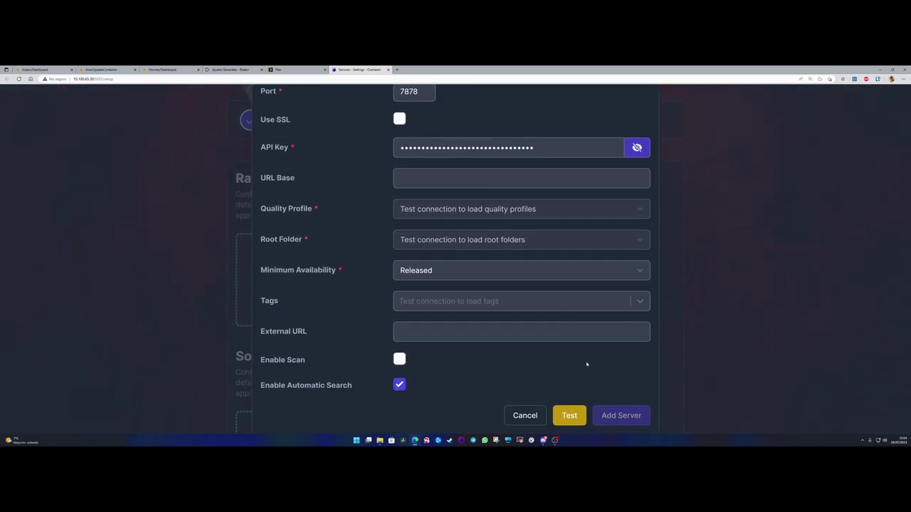
{"action": "left_click", "coordinate": [569, 415]}
{"action": "left_click", "coordinate": [412, 214]}
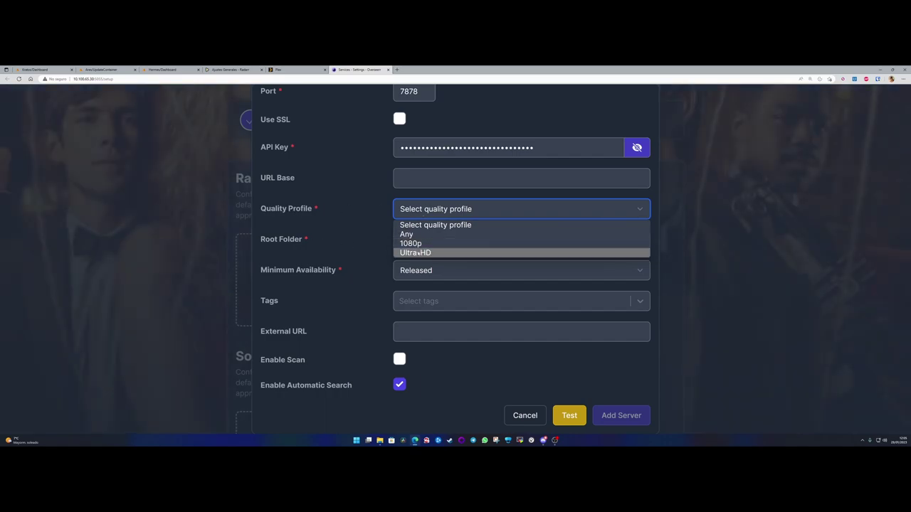
- Choose the 1080p profile, /movies root folder and Released availability, retest, and add the server
{"action": "left_click", "coordinate": [418, 244]}
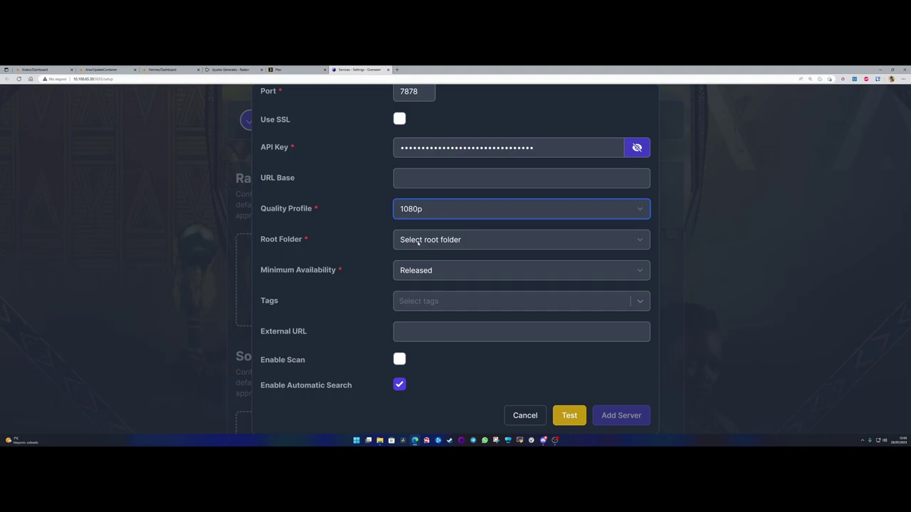
{"action": "left_click", "coordinate": [456, 240]}
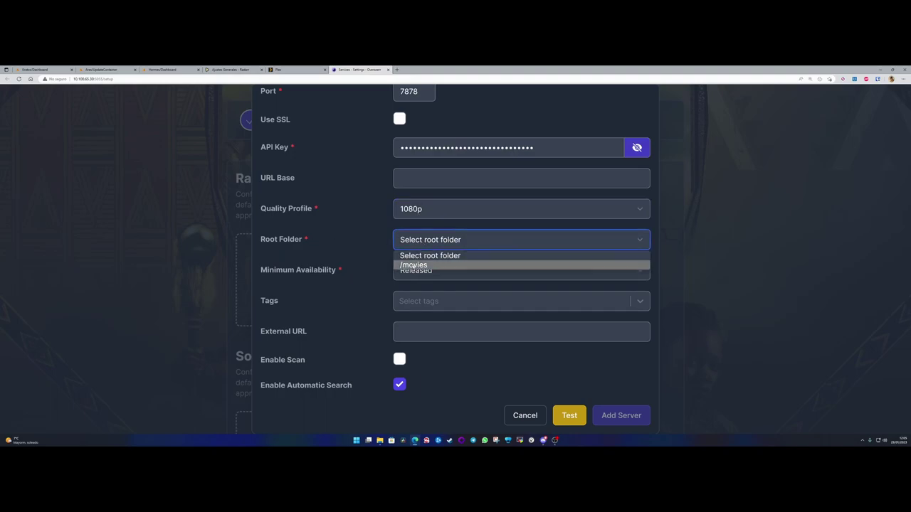
{"action": "left_click", "coordinate": [441, 264]}
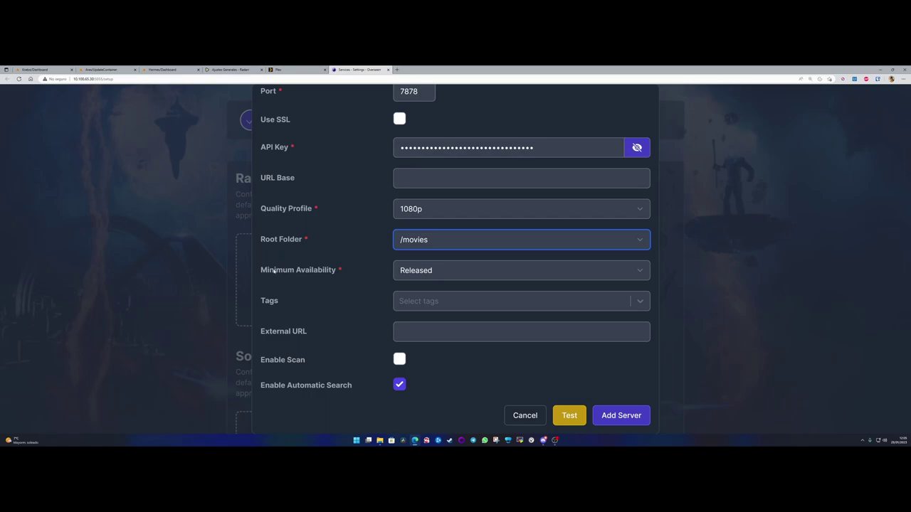
{"action": "left_click", "coordinate": [432, 272]}
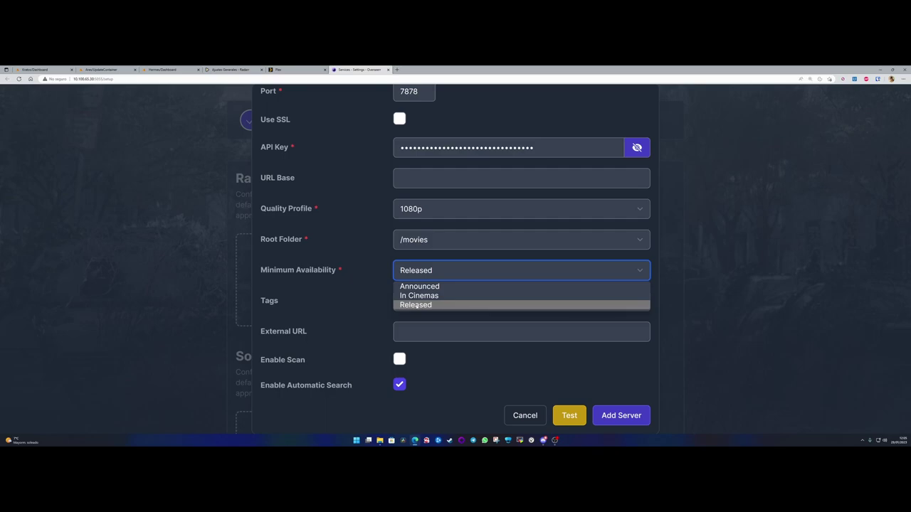
{"action": "left_click", "coordinate": [417, 306]}
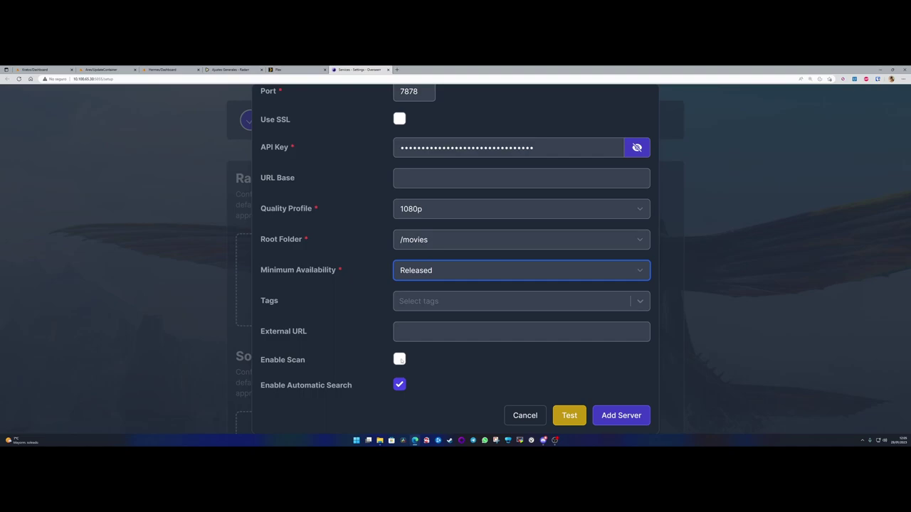
{"action": "left_click", "coordinate": [569, 415]}
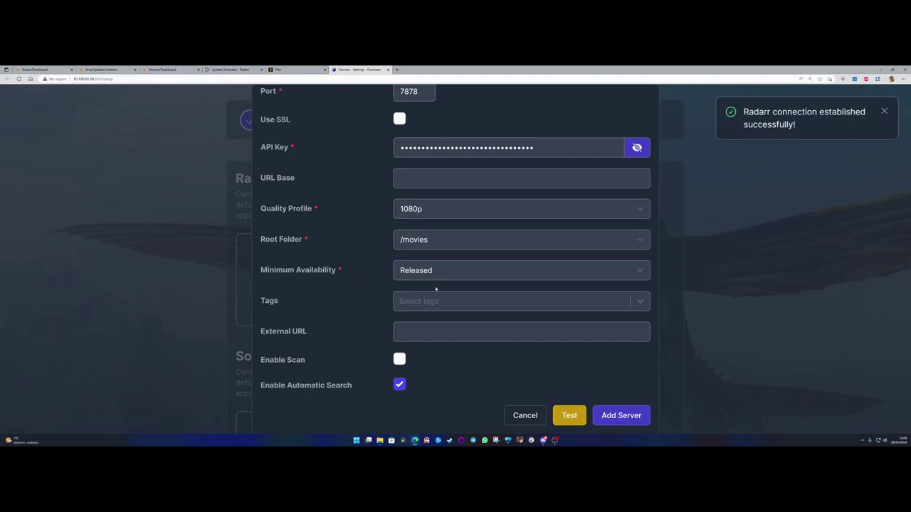
{"action": "left_click", "coordinate": [618, 417]}
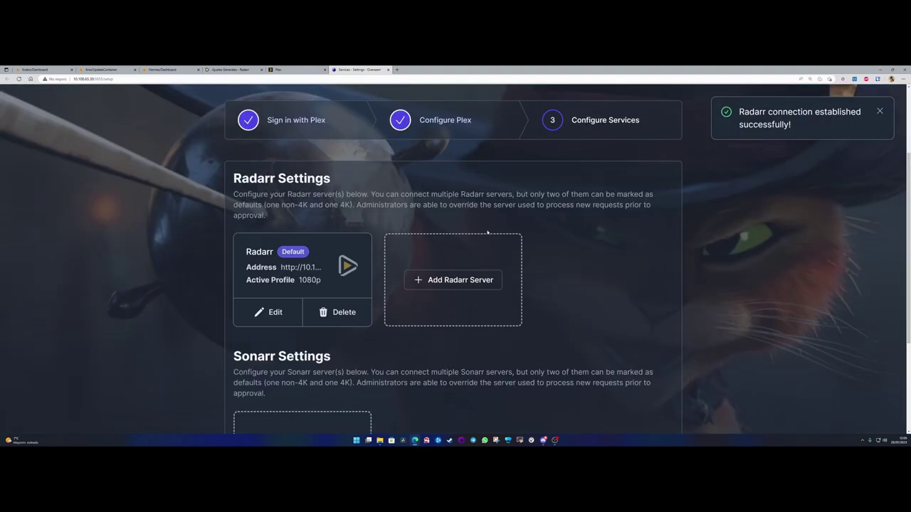
- Add a new default Sonarr server named Sonarr with host 10.100.65.30
{"action": "scroll", "coordinate": [282, 270], "scroll_direction": "down", "scroll_amount": 1}
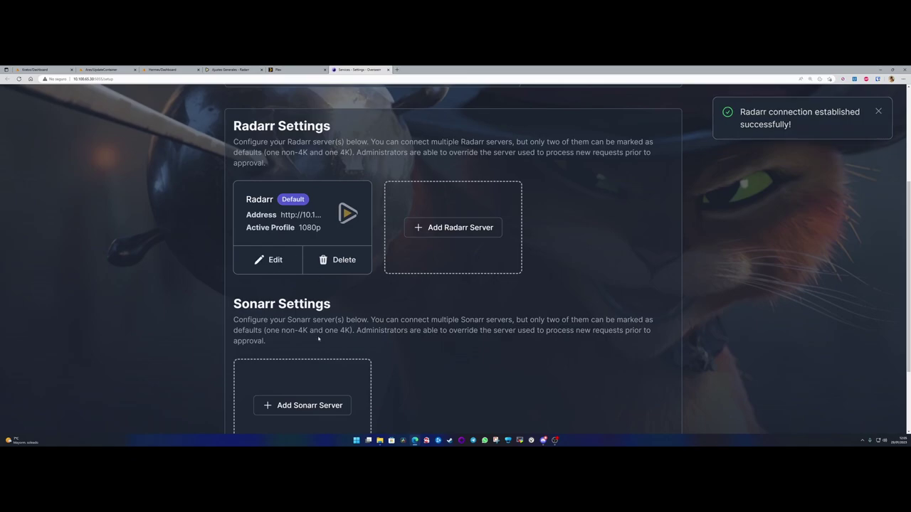
{"action": "scroll", "coordinate": [299, 309], "scroll_direction": "down", "scroll_amount": 2}
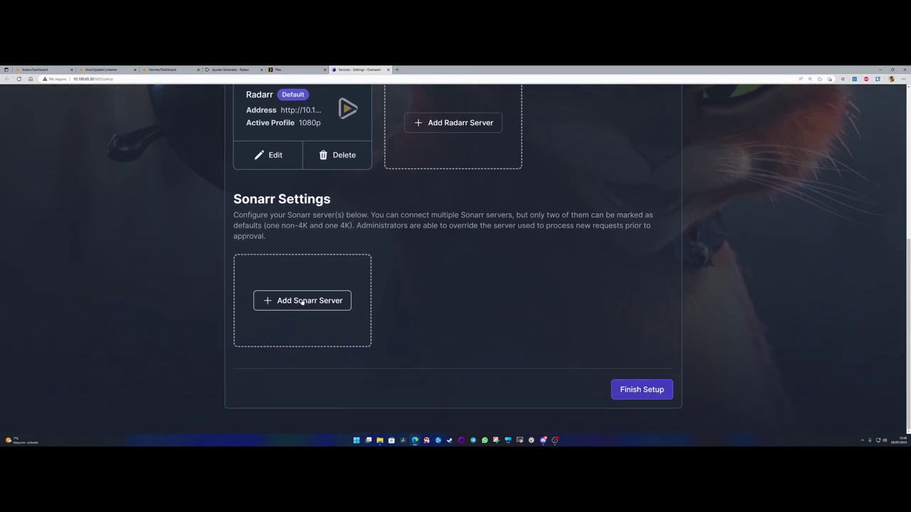
{"action": "left_click", "coordinate": [302, 301]}
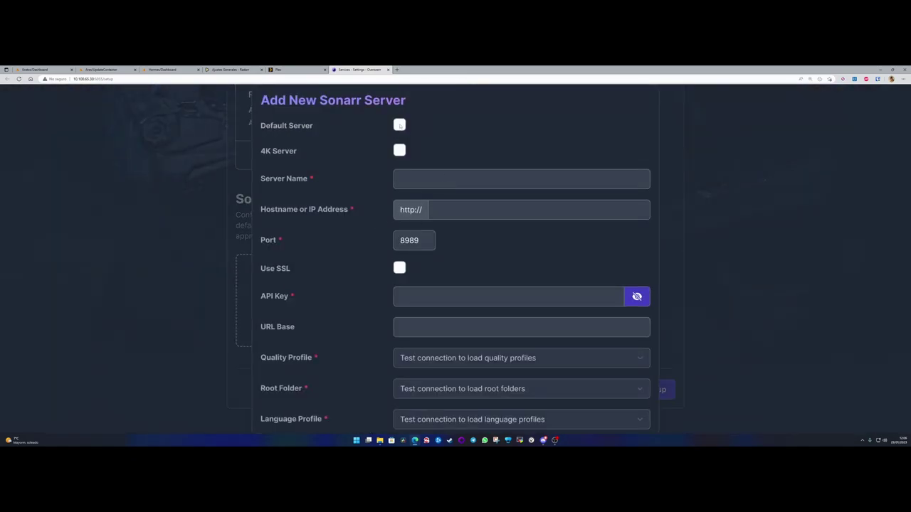
{"action": "left_click", "coordinate": [399, 125]}
{"action": "left_click", "coordinate": [422, 177]}
{"action": "type", "text": "Sonarr"}
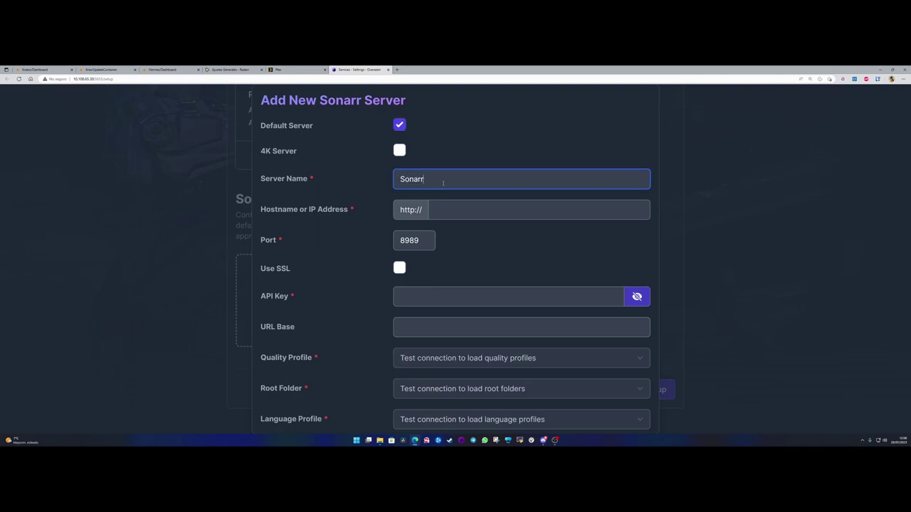
{"action": "left_click", "coordinate": [447, 210]}
{"action": "type", "text": "10.100.65.30"}
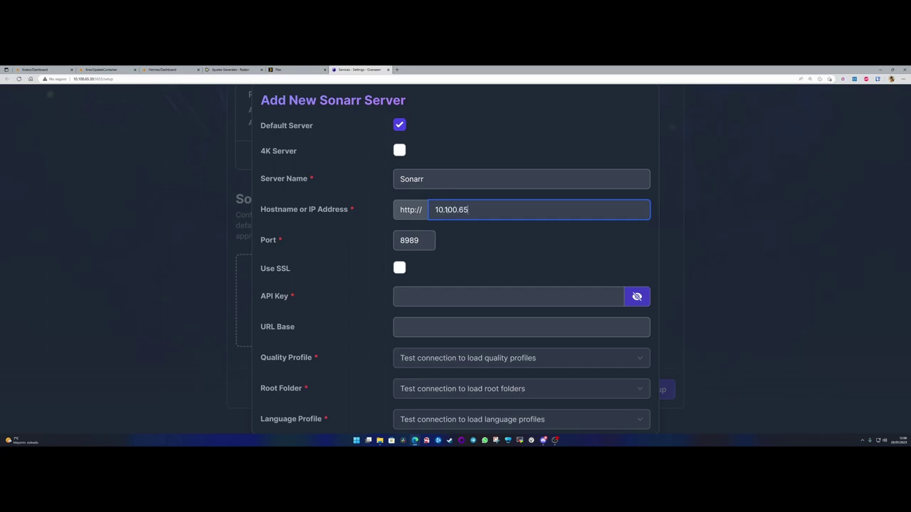
{"action": "left_click", "coordinate": [428, 241]}
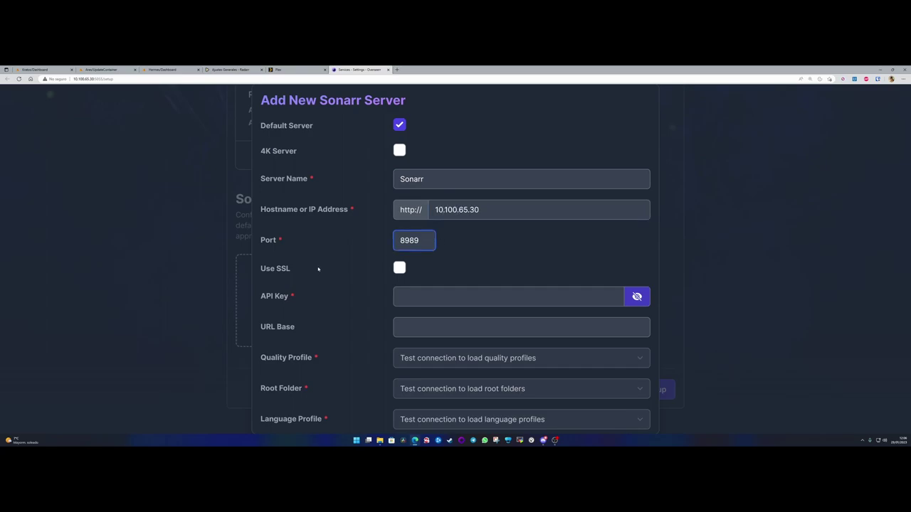
- Copy the API key from Sonarr's General settings via the Unraid WebUI and paste it into the form
{"action": "scroll", "coordinate": [318, 269], "scroll_direction": "down", "scroll_amount": 3}
{"action": "left_click", "coordinate": [374, 184]}
{"action": "left_click", "coordinate": [186, 69]}
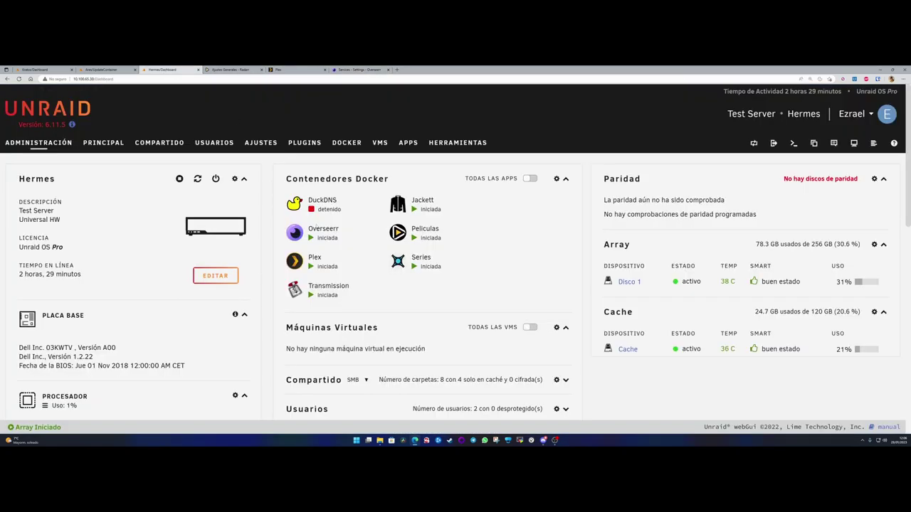
{"action": "left_click", "coordinate": [398, 261]}
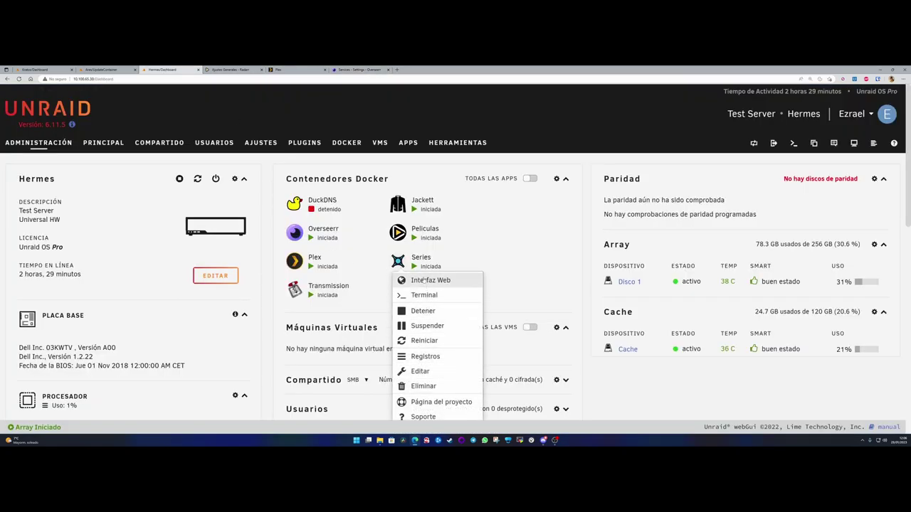
{"action": "left_click", "coordinate": [425, 280]}
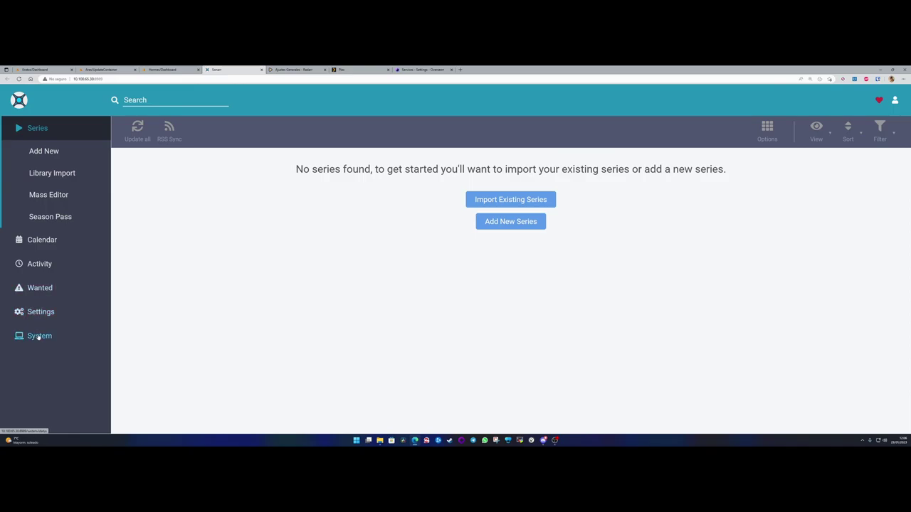
{"action": "left_click", "coordinate": [40, 313]}
{"action": "scroll", "coordinate": [49, 327], "scroll_direction": "down", "scroll_amount": 2}
{"action": "left_click", "coordinate": [41, 354]}
{"action": "scroll", "coordinate": [191, 308], "scroll_direction": "down", "scroll_amount": 2}
{"action": "scroll", "coordinate": [190, 308], "scroll_direction": "down", "scroll_amount": 4}
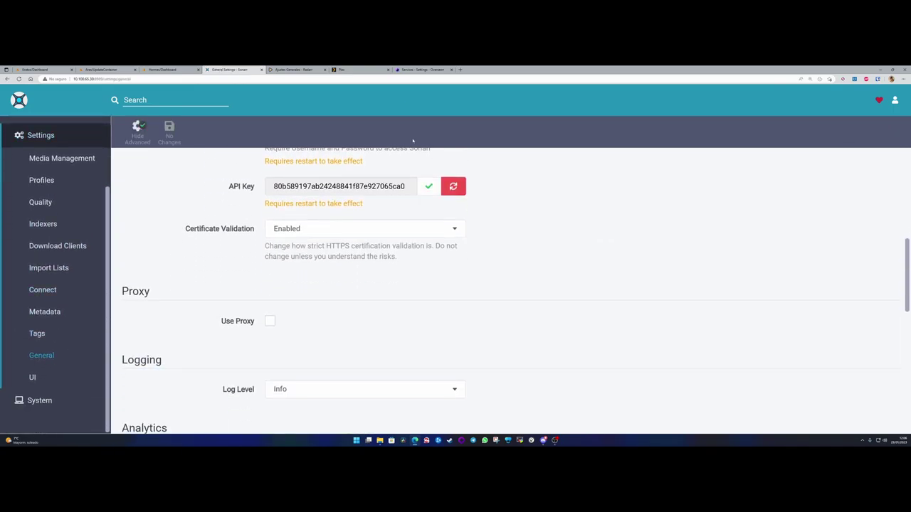
{"action": "key", "text": "ctrl+9"}
{"action": "key", "text": "ctrl+v"}
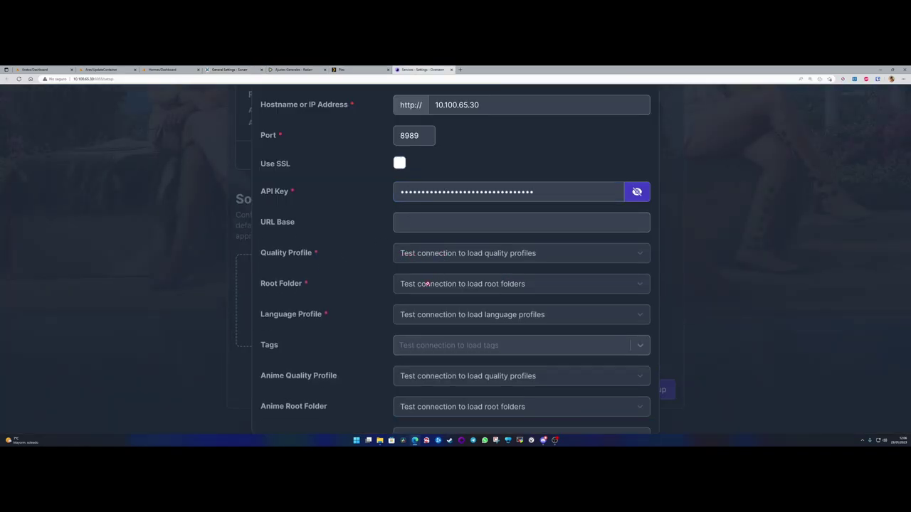
- Test the Sonarr connection and set the quality profile to 1080p
{"action": "scroll", "coordinate": [562, 377], "scroll_direction": "down", "scroll_amount": 3}
{"action": "left_click", "coordinate": [570, 415]}
{"action": "scroll", "coordinate": [455, 292], "scroll_direction": "up", "scroll_amount": 3}
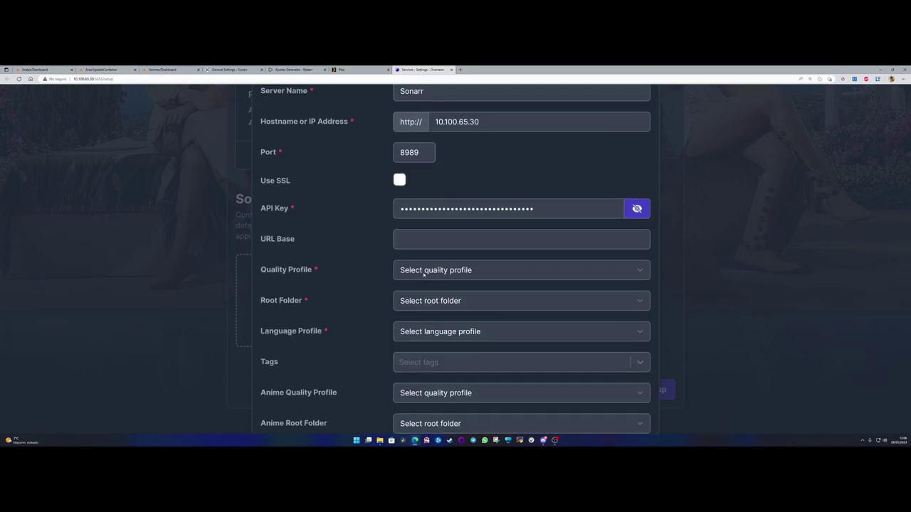
{"action": "left_click", "coordinate": [416, 270]}
{"action": "left_click", "coordinate": [416, 303]}
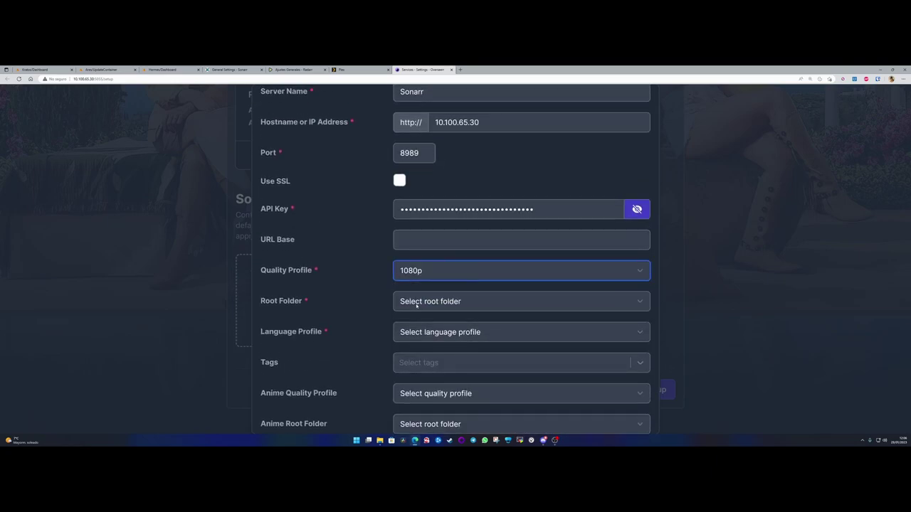
{"action": "key", "text": "alt+Down"}
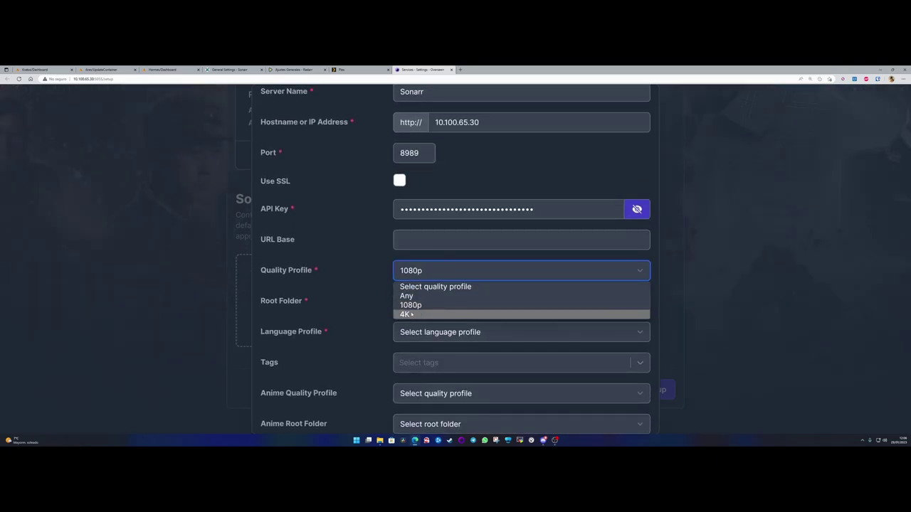
{"action": "left_click", "coordinate": [427, 270]}
- Choose root folder /tv and language profile Español, then close the form without adding the server
{"action": "left_click", "coordinate": [417, 307]}
{"action": "left_click", "coordinate": [413, 325]}
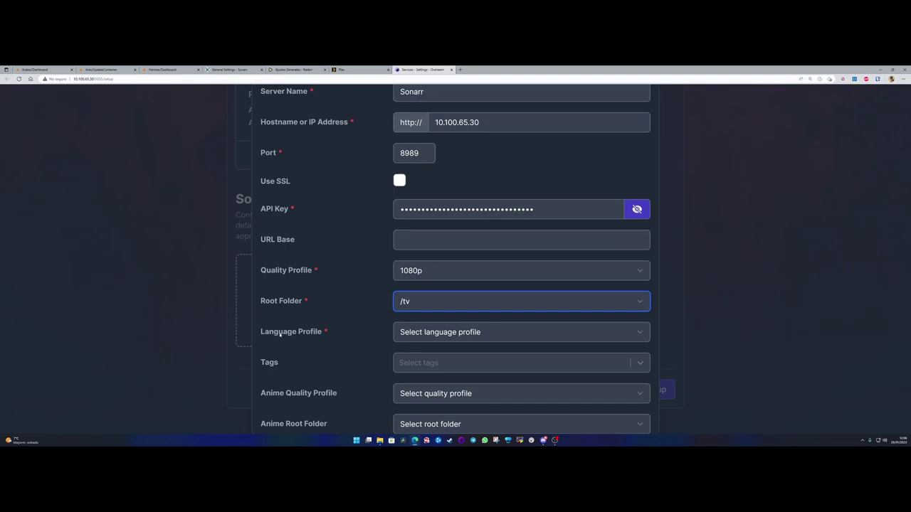
{"action": "left_click", "coordinate": [418, 332]}
{"action": "left_click", "coordinate": [422, 357]}
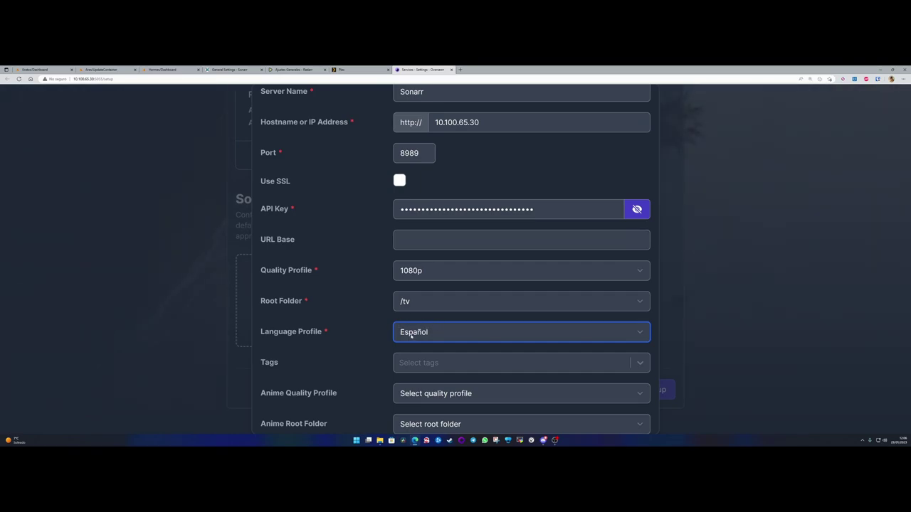
{"action": "left_click", "coordinate": [207, 324]}
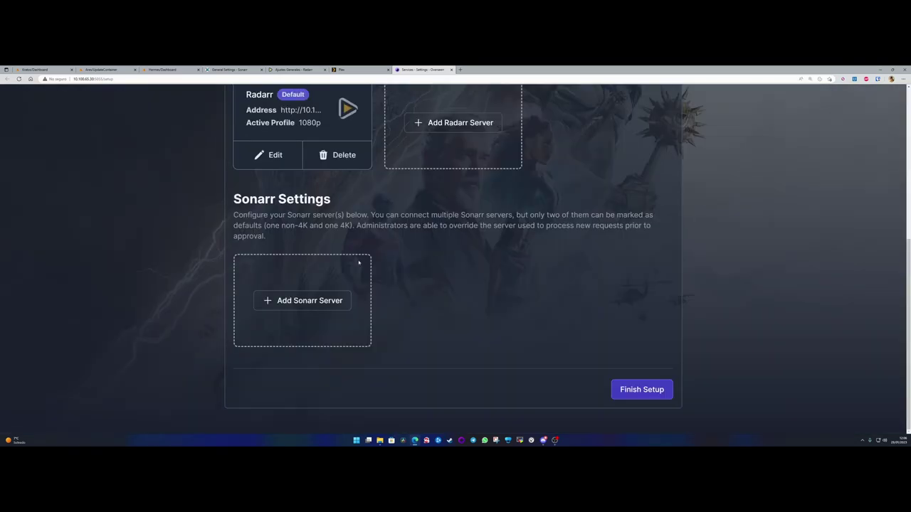
- Start a fresh default Sonarr server named Sonarr at 10.100.65.30 and paste its API key
{"action": "scroll", "coordinate": [305, 325], "scroll_direction": "up", "scroll_amount": 2}
{"action": "left_click", "coordinate": [301, 405]}
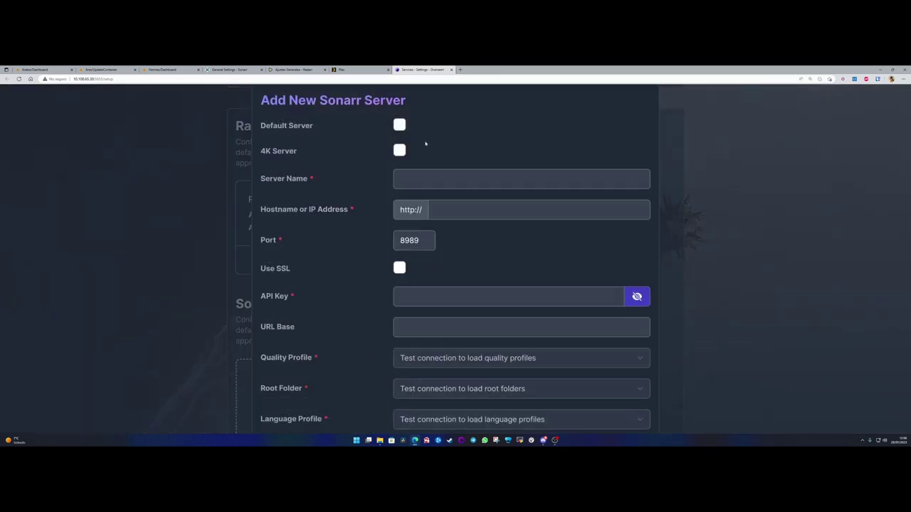
{"action": "left_click", "coordinate": [400, 124]}
{"action": "left_click", "coordinate": [417, 181]}
{"action": "type", "text": "Sonarr"}
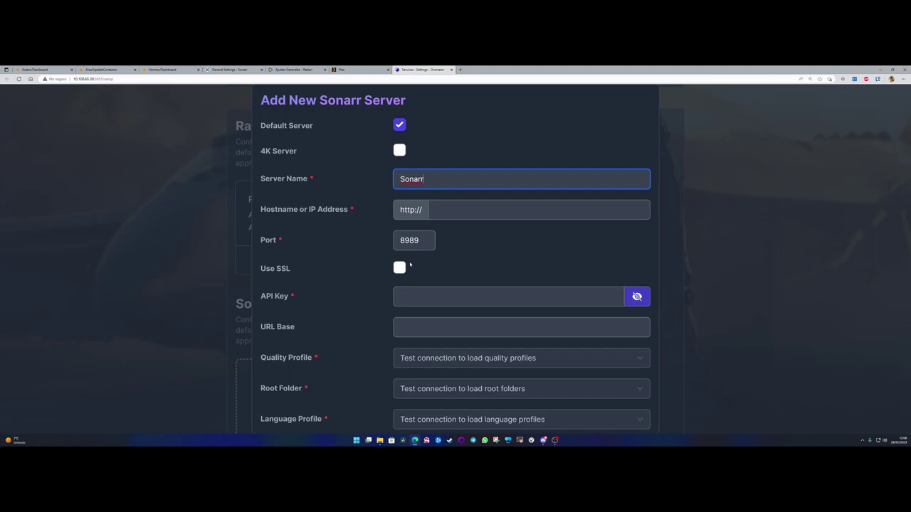
{"action": "left_click", "coordinate": [431, 214]}
{"action": "type", "text": "10.10"}
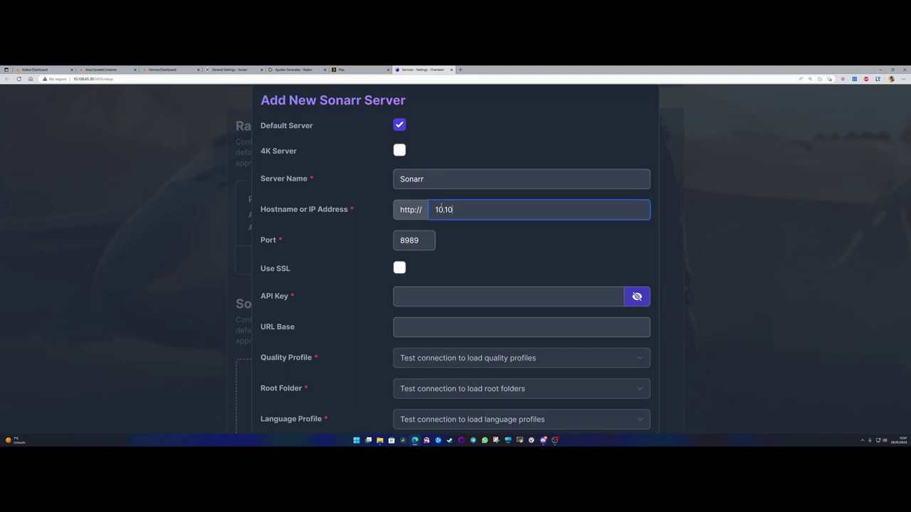
{"action": "type", "text": "0.65.30"}
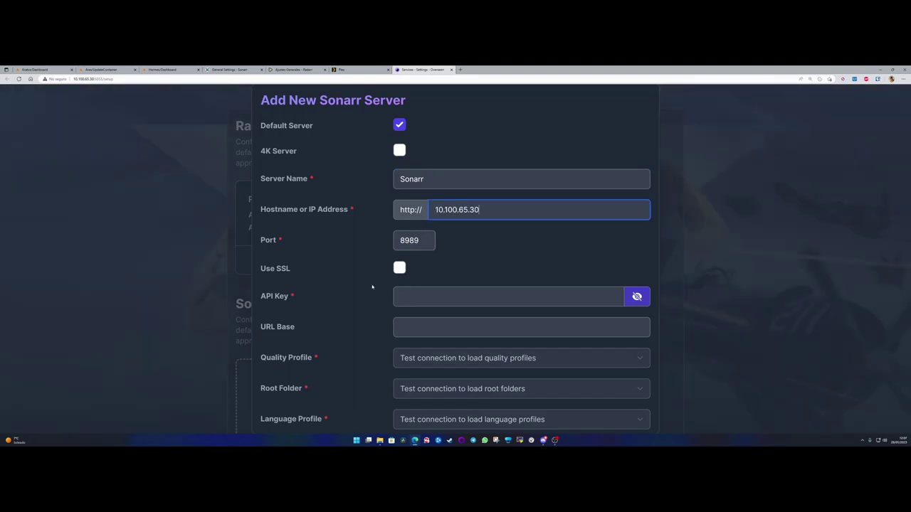
{"action": "left_click", "coordinate": [433, 296]}
{"action": "key", "text": "ctrl+v"}
- Test the connection and set quality profile 1080p, root folder /tv and language Español
{"action": "scroll", "coordinate": [427, 299], "scroll_direction": "down", "scroll_amount": 2}
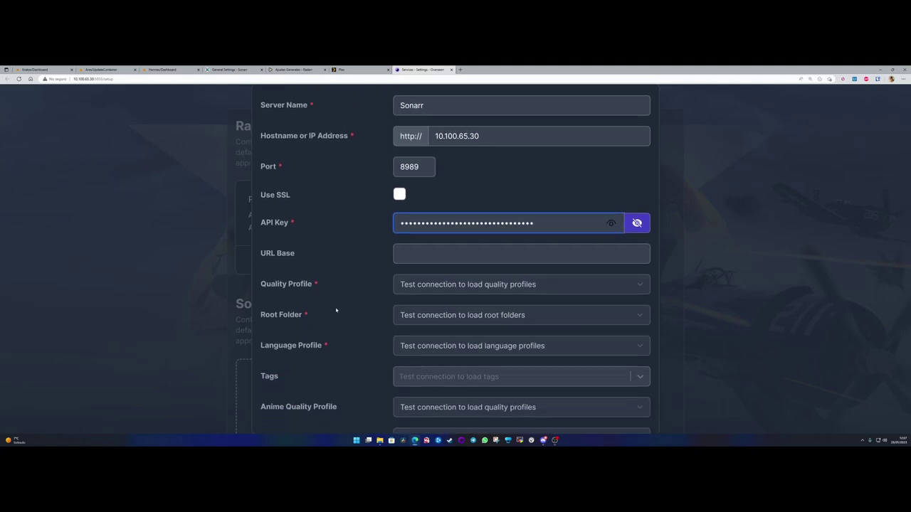
{"action": "scroll", "coordinate": [468, 311], "scroll_direction": "down", "scroll_amount": 4}
{"action": "left_click", "coordinate": [567, 415]}
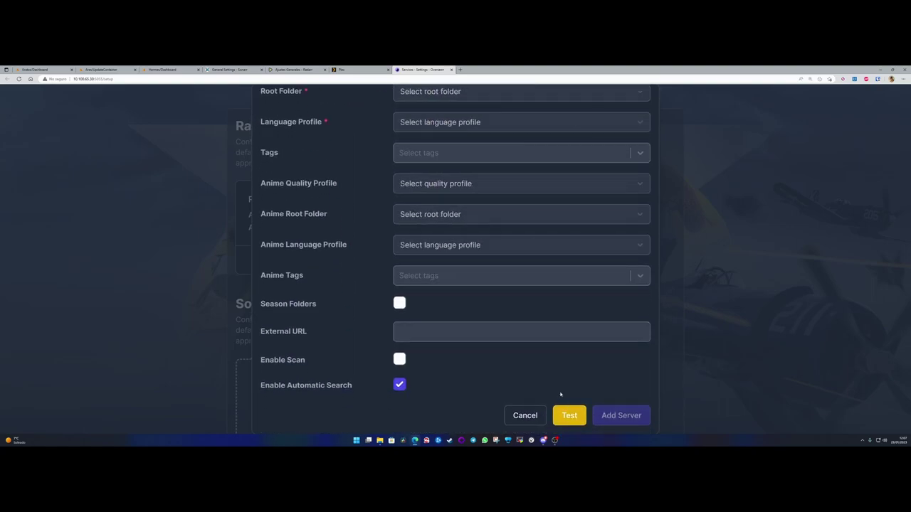
{"action": "scroll", "coordinate": [456, 271], "scroll_direction": "up", "scroll_amount": 2}
{"action": "left_click", "coordinate": [442, 165]}
{"action": "left_click", "coordinate": [427, 199]}
{"action": "left_click", "coordinate": [428, 198]}
{"action": "left_click", "coordinate": [404, 221]}
{"action": "left_click", "coordinate": [430, 228]}
{"action": "left_click", "coordinate": [419, 252]}
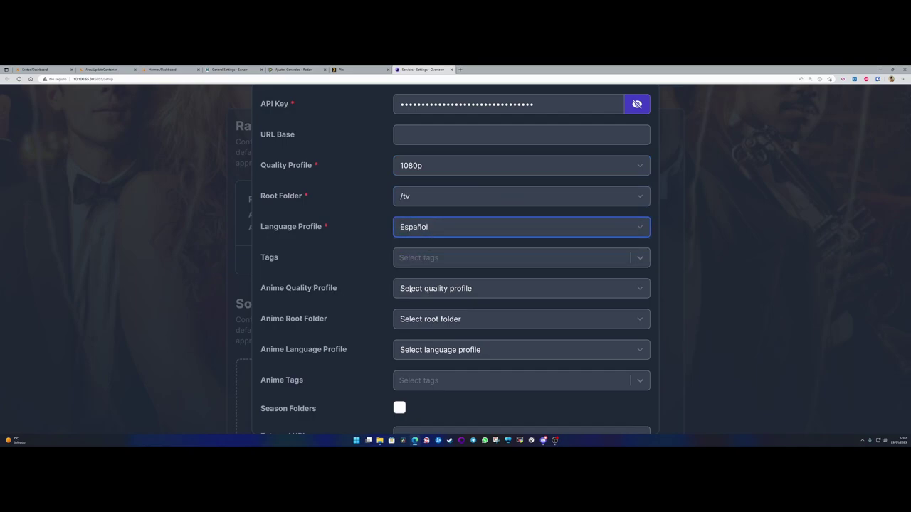
- Set the anime quality profile to Any, anime root folder to /tv and anime language to Español
{"action": "left_click", "coordinate": [401, 289]}
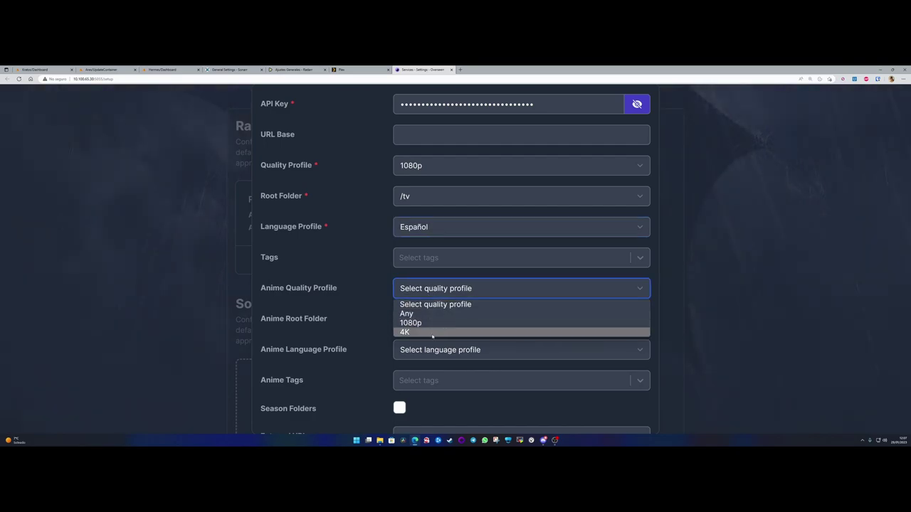
{"action": "left_click", "coordinate": [417, 314]}
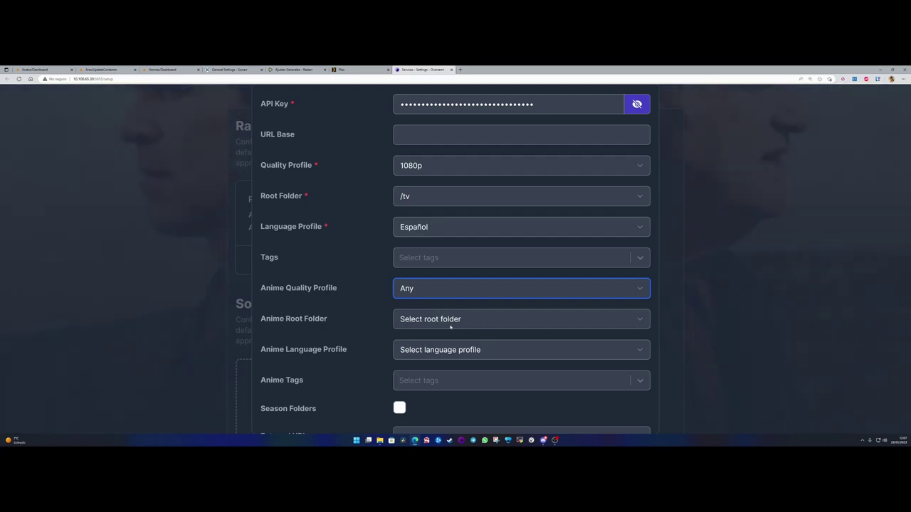
{"action": "key", "text": "Tab"}
{"action": "key", "text": "space"}
{"action": "key", "text": "Down"}
{"action": "key", "text": "Return"}
{"action": "left_click_drag", "start_coordinate": [263, 349], "coordinate": [348, 352]}
{"action": "left_click", "coordinate": [348, 350]}
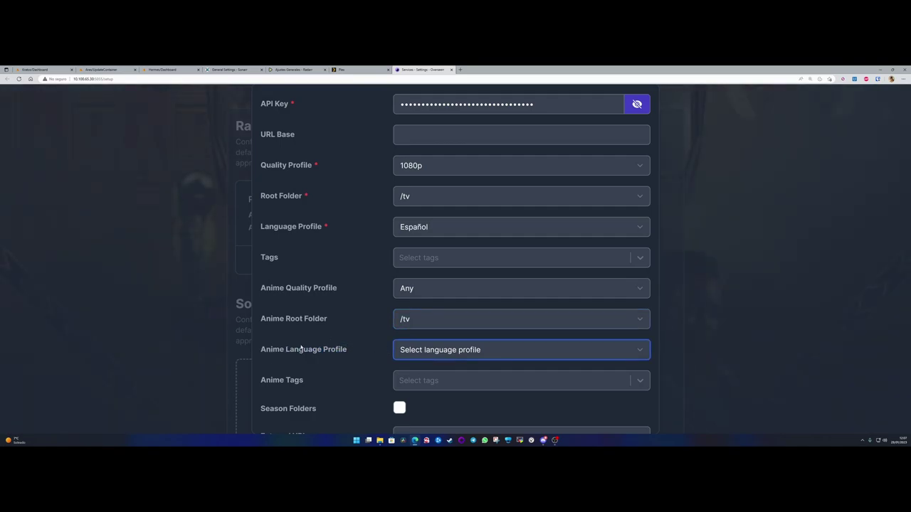
{"action": "left_click_drag", "start_coordinate": [261, 351], "coordinate": [351, 351]}
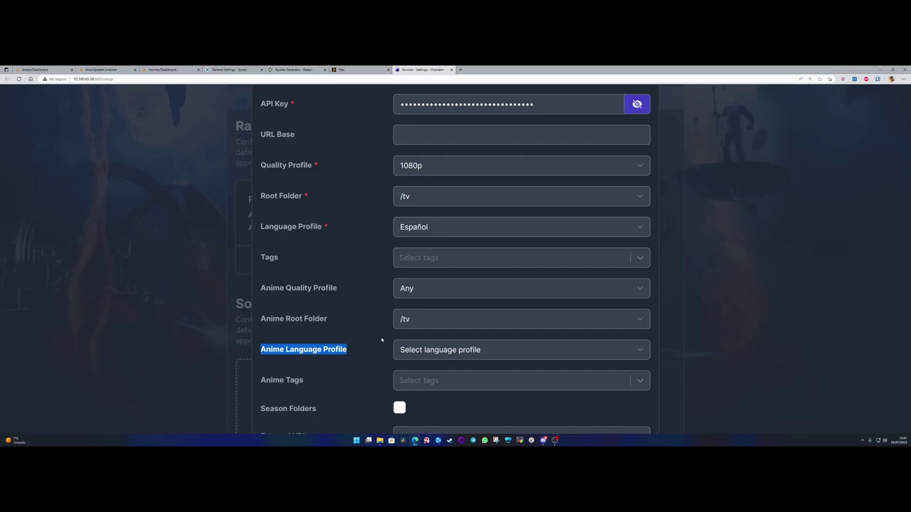
{"action": "left_click", "coordinate": [349, 350]}
{"action": "left_click", "coordinate": [411, 350]}
{"action": "left_click", "coordinate": [413, 376]}
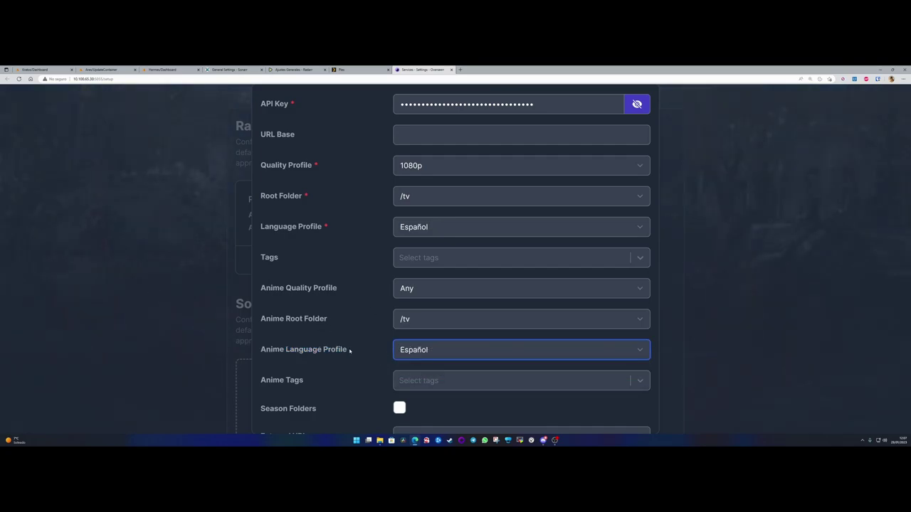
- Enable Season Folders and add the Sonarr server
{"action": "scroll", "coordinate": [298, 278], "scroll_direction": "down", "scroll_amount": 3}
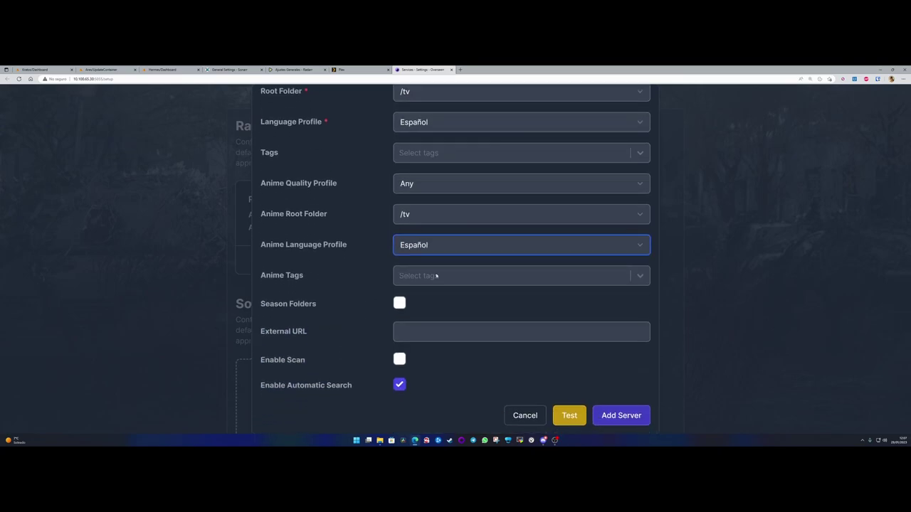
{"action": "left_click_drag", "start_coordinate": [270, 306], "coordinate": [319, 306]}
{"action": "left_click", "coordinate": [399, 303]}
{"action": "left_click", "coordinate": [399, 303]}
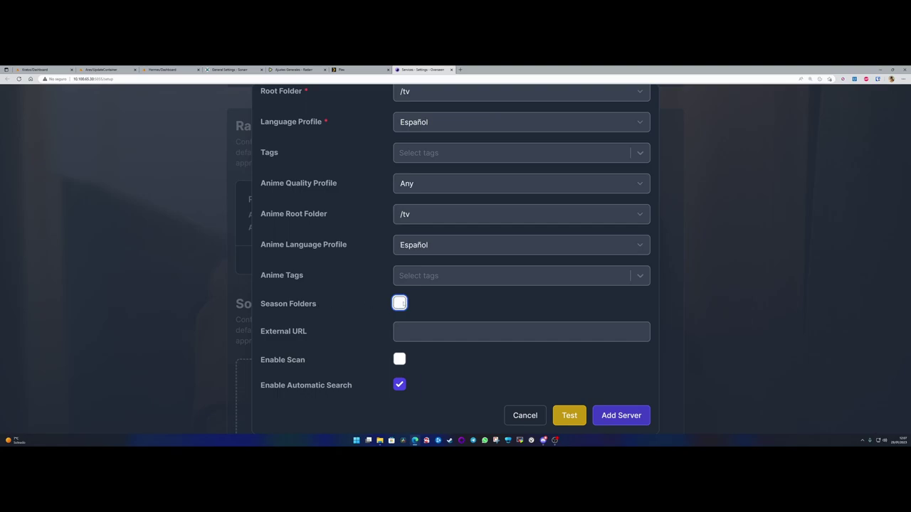
{"action": "left_click", "coordinate": [400, 303]}
{"action": "left_click", "coordinate": [616, 415]}
{"action": "scroll", "coordinate": [371, 285], "scroll_direction": "down", "scroll_amount": 3}
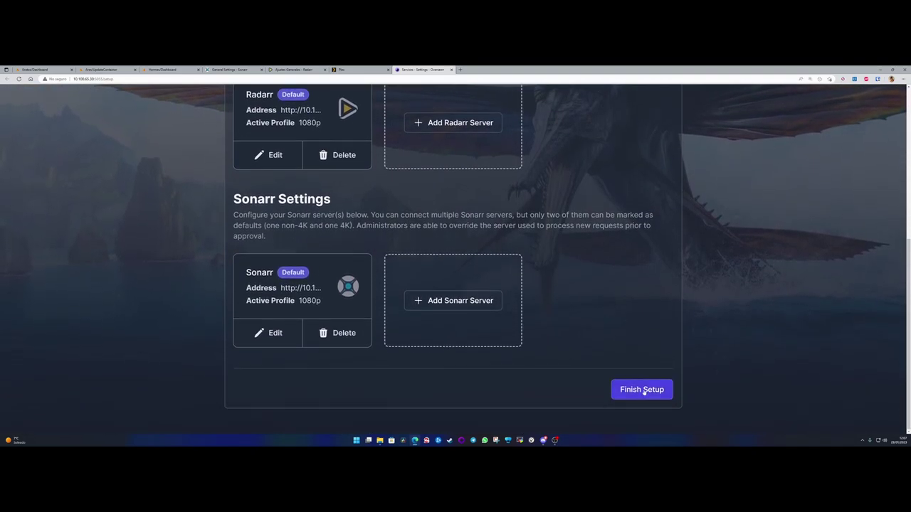
- Finish the initial setup and browse the Discover page down to Popular Series
{"action": "left_click", "coordinate": [645, 389]}
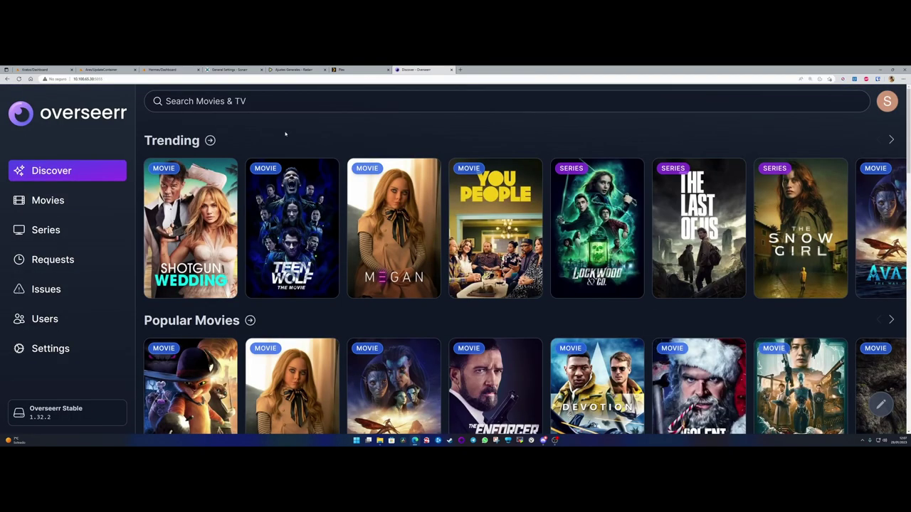
{"action": "scroll", "coordinate": [285, 134], "scroll_direction": "down", "scroll_amount": 3}
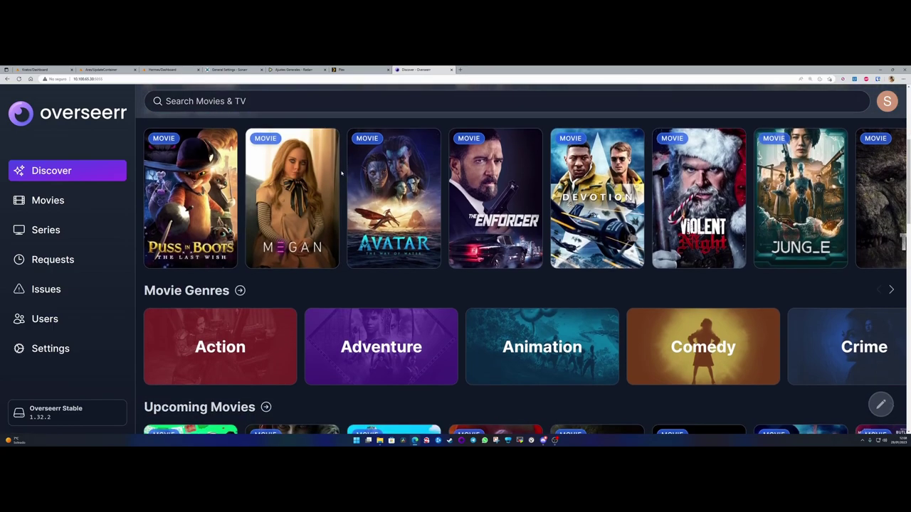
{"action": "scroll", "coordinate": [342, 174], "scroll_direction": "down", "scroll_amount": 2}
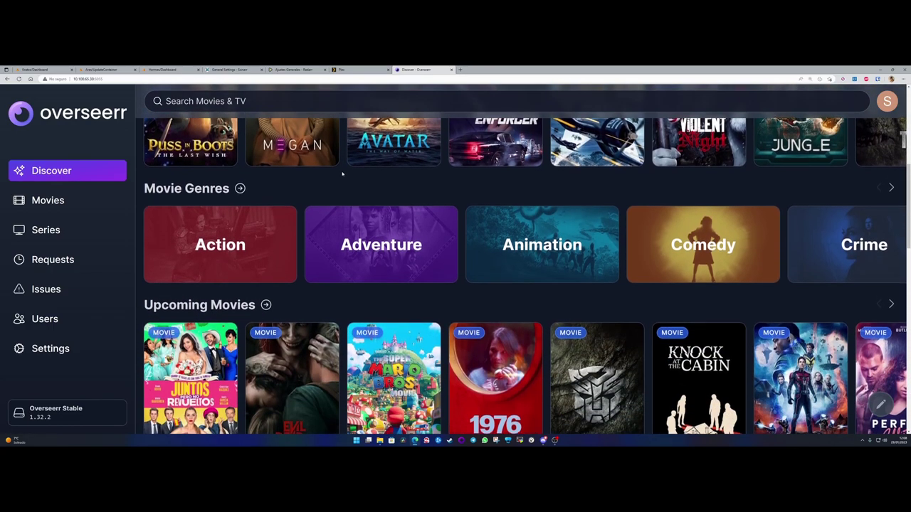
{"action": "scroll", "coordinate": [348, 234], "scroll_direction": "down", "scroll_amount": 1}
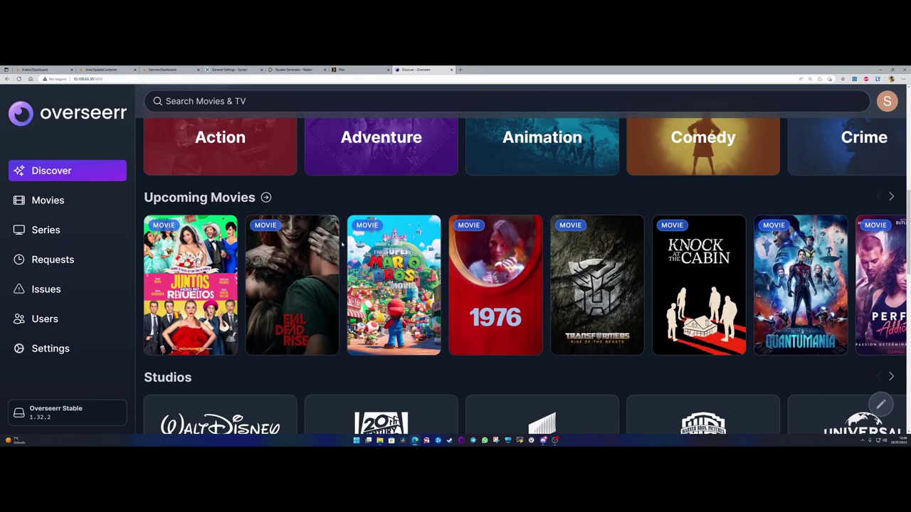
{"action": "scroll", "coordinate": [342, 245], "scroll_direction": "down", "scroll_amount": 3}
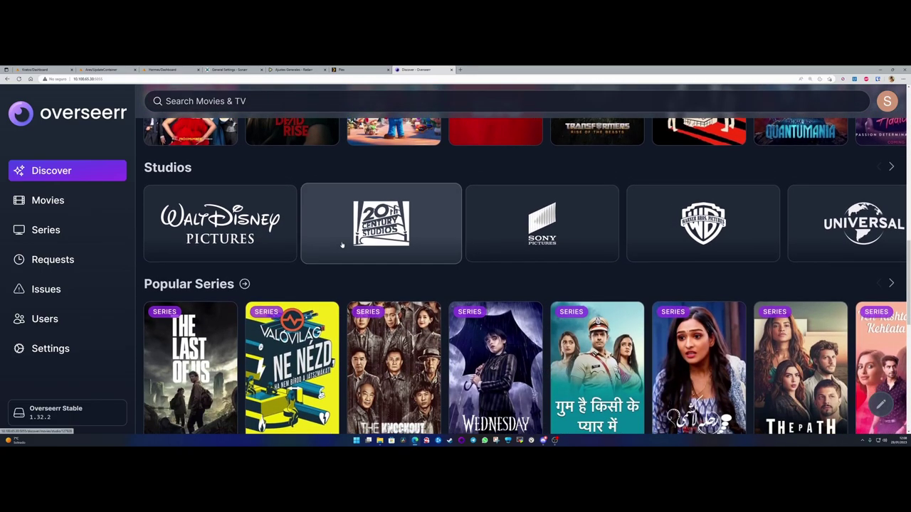
{"action": "scroll", "coordinate": [343, 245], "scroll_direction": "down", "scroll_amount": 2}
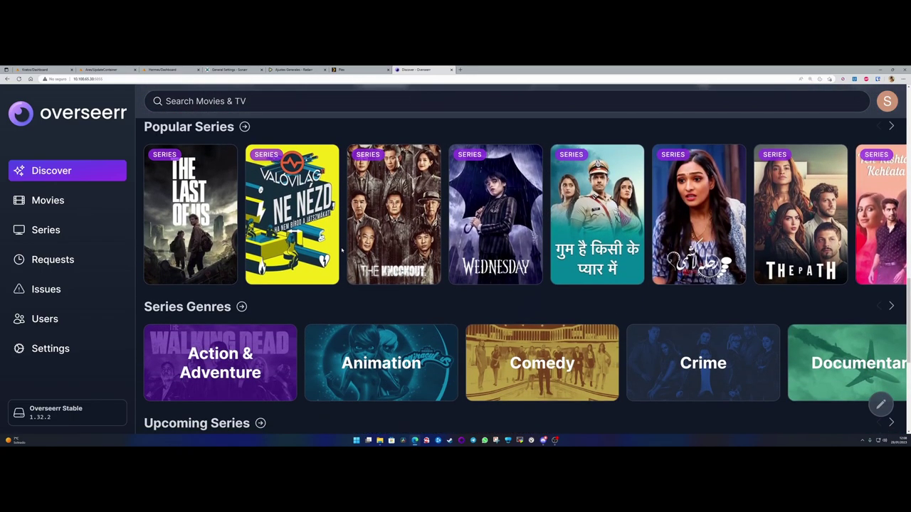
{"action": "scroll", "coordinate": [342, 249], "scroll_direction": "up", "scroll_amount": 10}
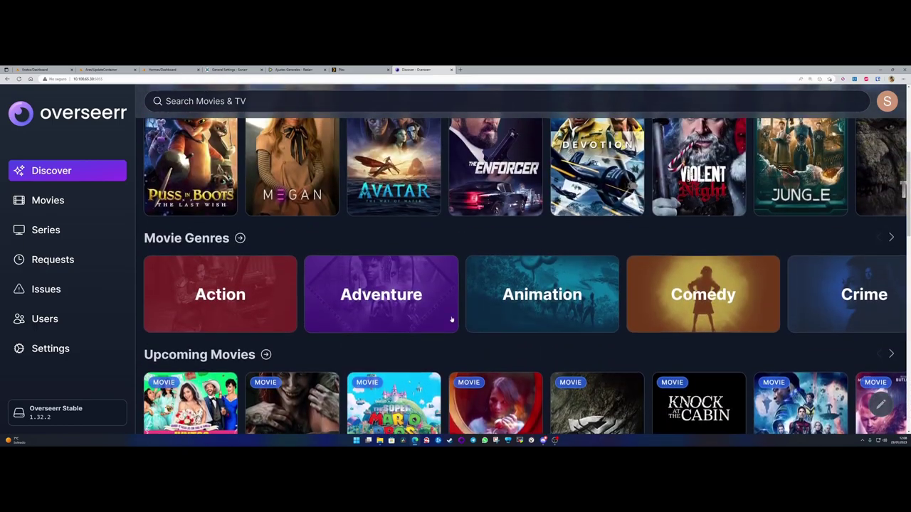
{"action": "scroll", "coordinate": [442, 324], "scroll_direction": "down", "scroll_amount": 10}
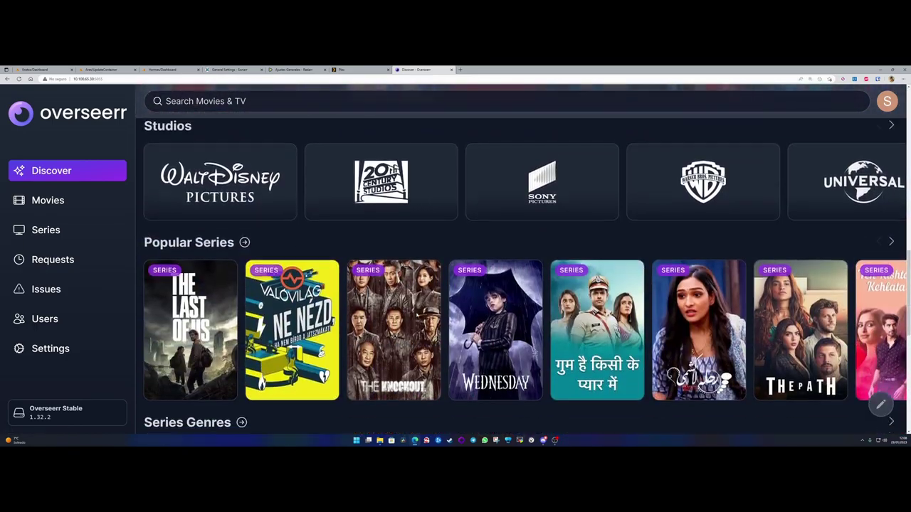
- Open The Last of Us (2023) series page from Popular Series
{"action": "mouse_move", "coordinate": [495, 320]}
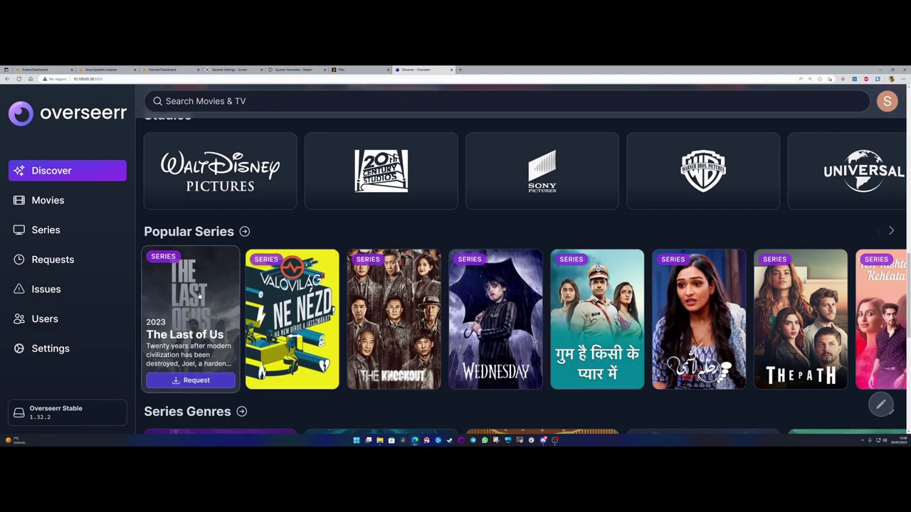
{"action": "left_click", "coordinate": [207, 312]}
{"action": "scroll", "coordinate": [649, 269], "scroll_direction": "down", "scroll_amount": 3}
{"action": "scroll", "coordinate": [649, 269], "scroll_direction": "up", "scroll_amount": 3}
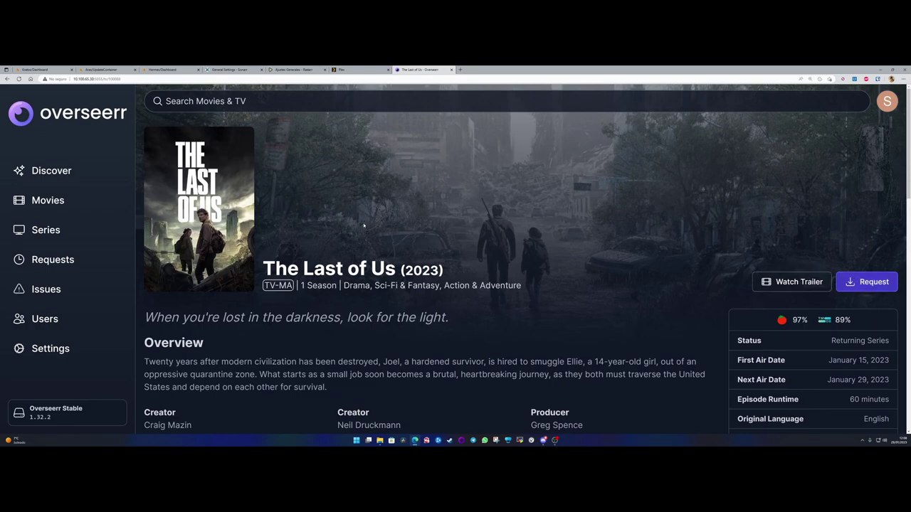
- Go back to Discover and open Avatar: The Way of Water (2022) from Popular Movies
{"action": "left_click", "coordinate": [47, 172]}
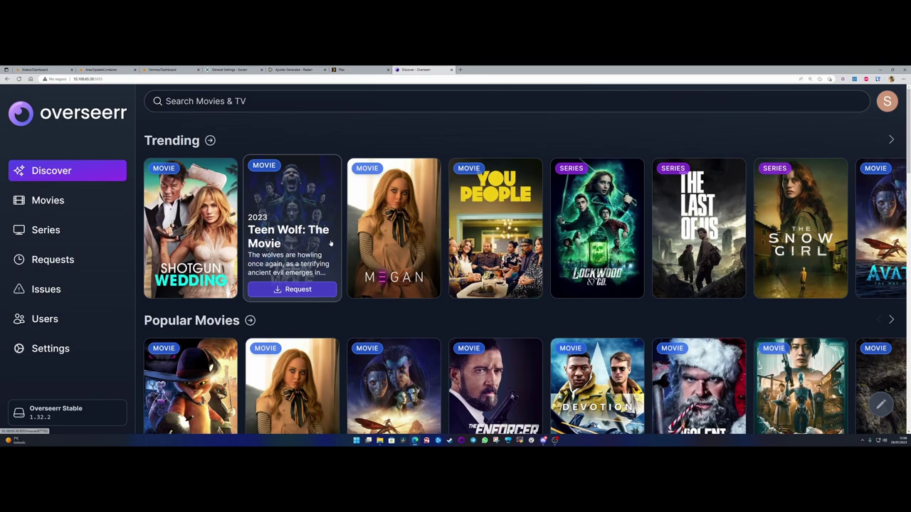
{"action": "scroll", "coordinate": [343, 244], "scroll_direction": "down", "scroll_amount": 1}
{"action": "scroll", "coordinate": [343, 244], "scroll_direction": "down", "scroll_amount": 1}
{"action": "mouse_move", "coordinate": [206, 274]}
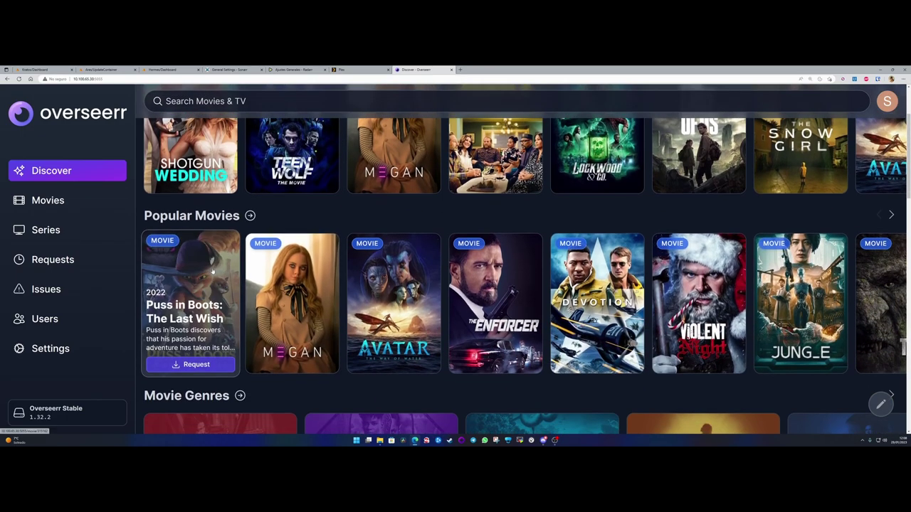
{"action": "left_click", "coordinate": [395, 265]}
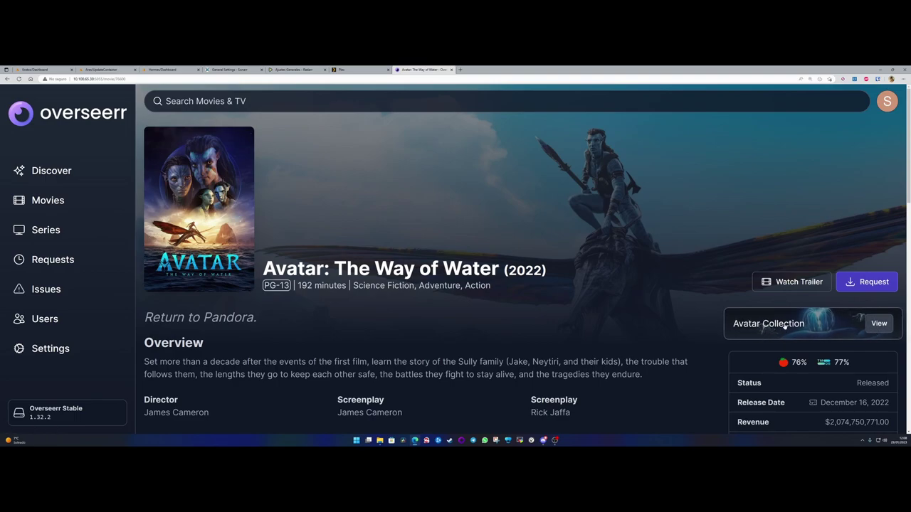
- Open the Avatar Collection and scroll down to its five movies
{"action": "left_click", "coordinate": [880, 323]}
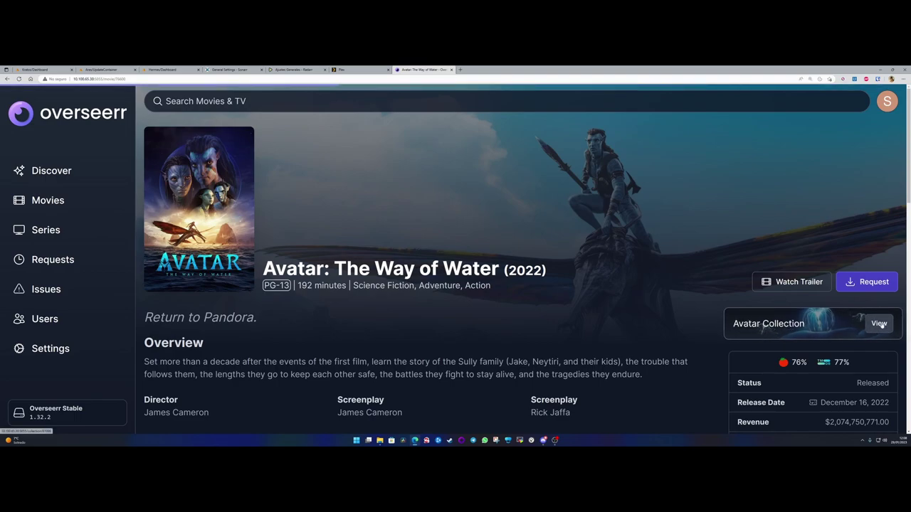
{"action": "scroll", "coordinate": [395, 235], "scroll_direction": "down", "scroll_amount": 2}
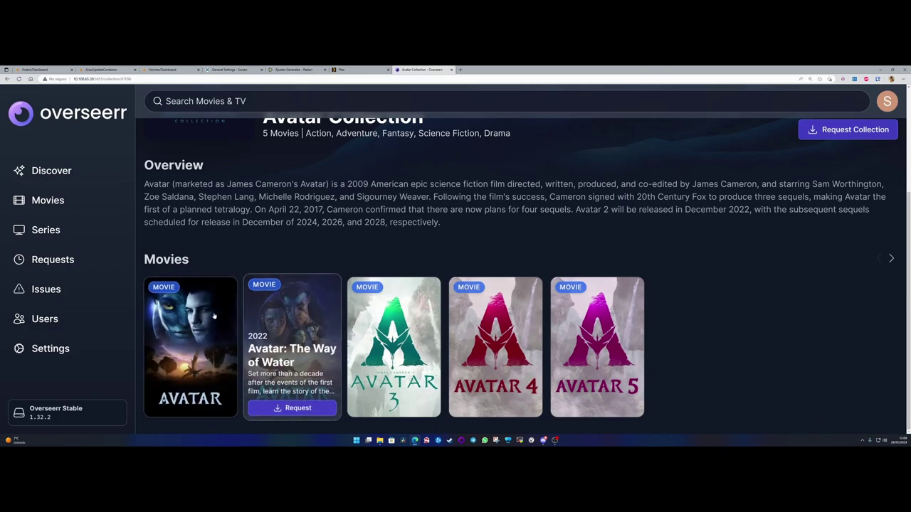
- Return to Discover and open the Wednesday series page
{"action": "scroll", "coordinate": [272, 223], "scroll_direction": "up", "scroll_amount": 3}
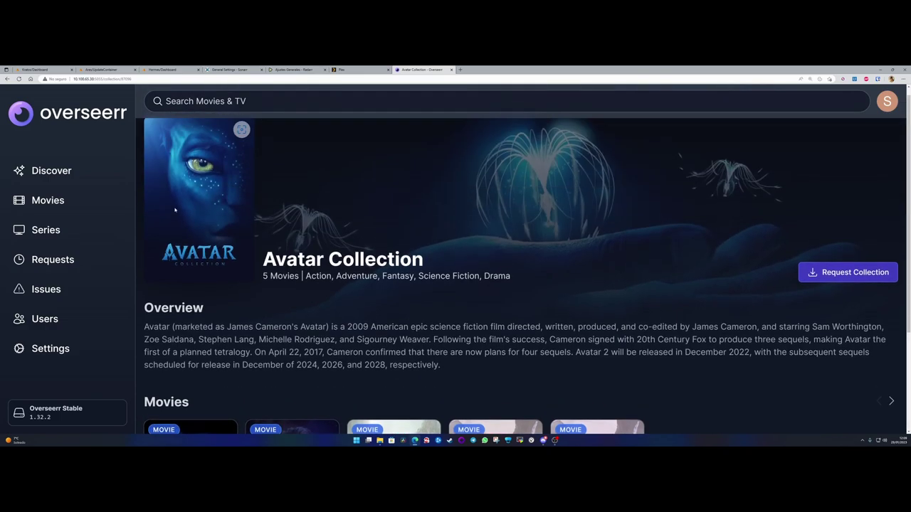
{"action": "left_click", "coordinate": [51, 171]}
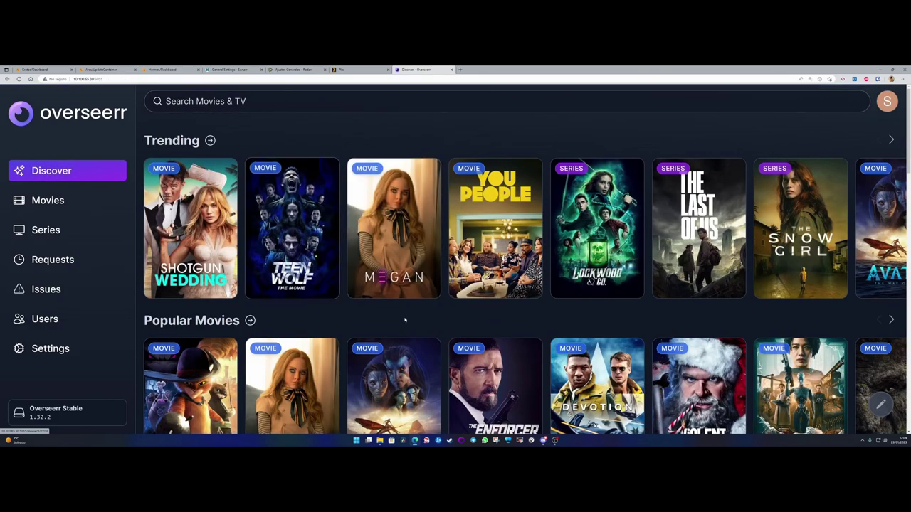
{"action": "scroll", "coordinate": [442, 313], "scroll_direction": "down", "scroll_amount": 10}
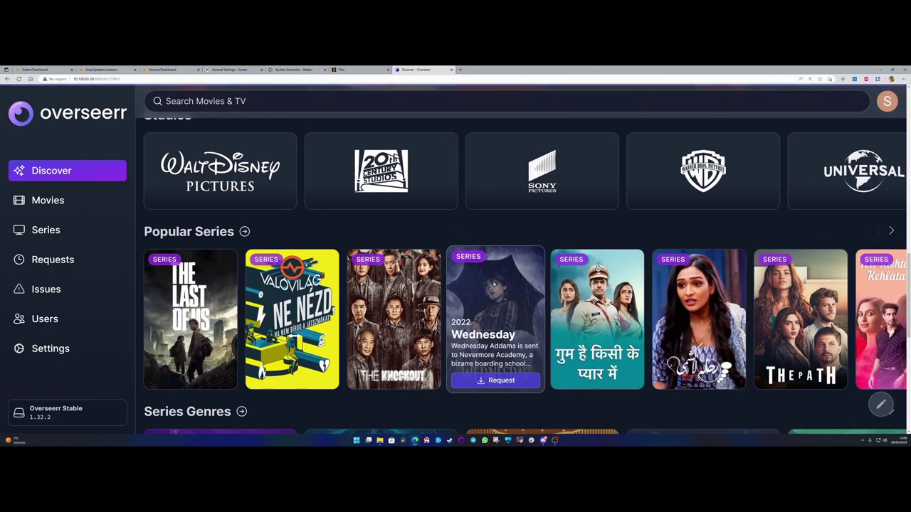
{"action": "left_click", "coordinate": [481, 311]}
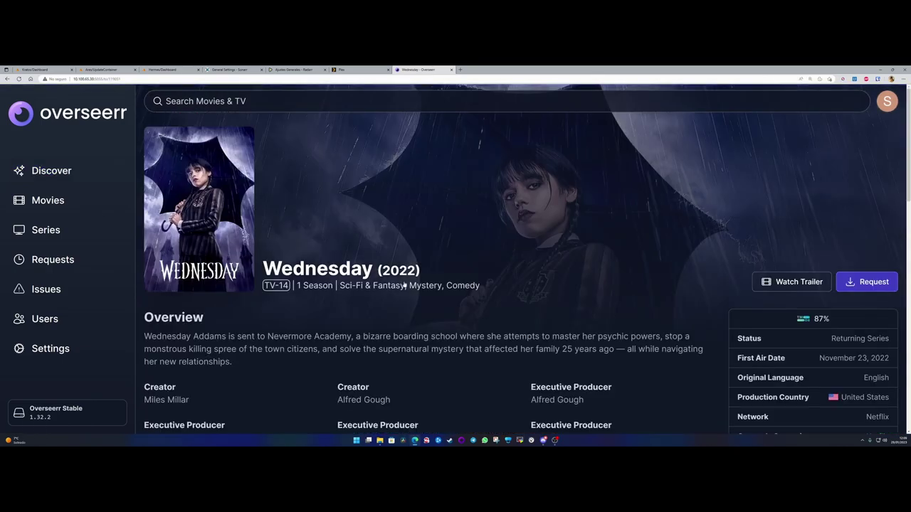
- Start a Wednesday request, toggle Season 1 on and off, cancel it, and return to Discover
{"action": "left_click", "coordinate": [865, 283]}
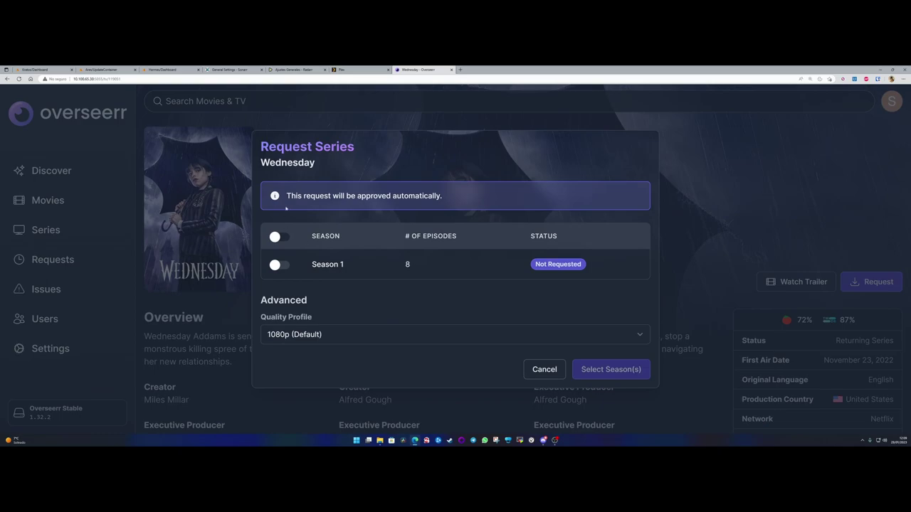
{"action": "left_click_drag", "start_coordinate": [325, 197], "coordinate": [467, 200]}
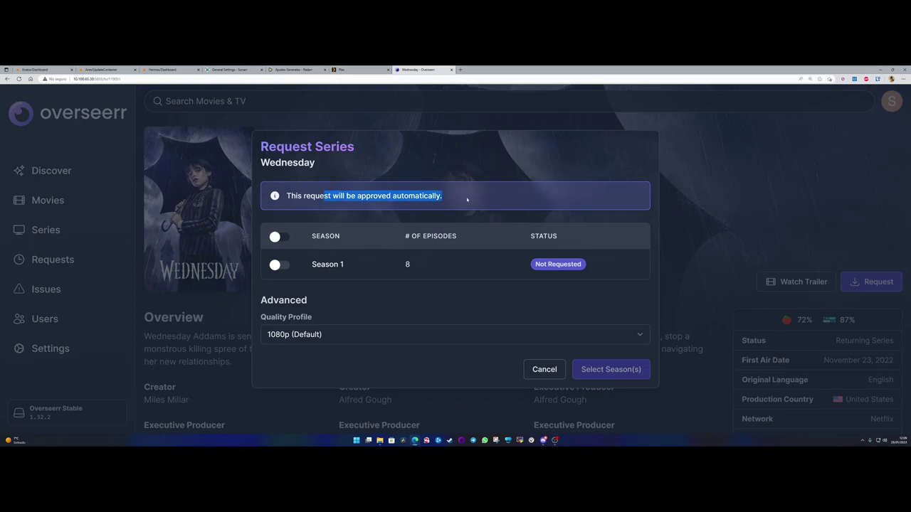
{"action": "left_click", "coordinate": [316, 254]}
{"action": "left_click", "coordinate": [280, 266]}
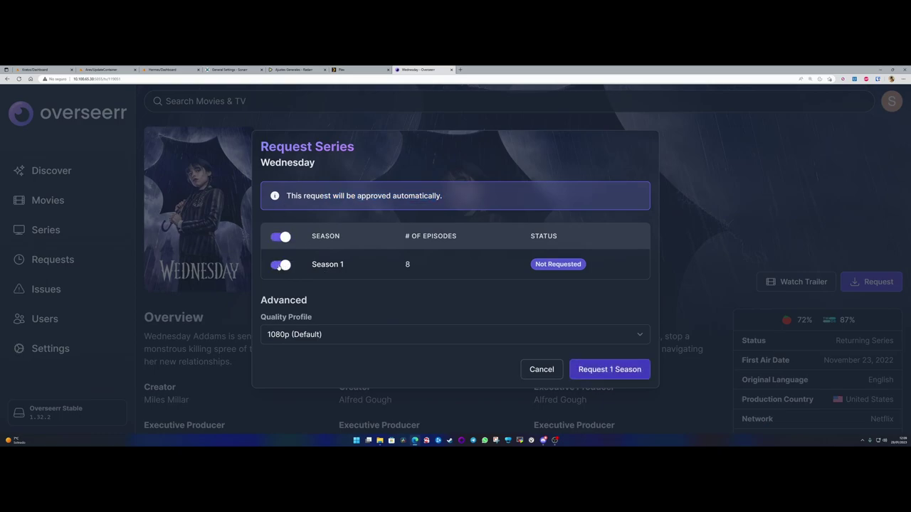
{"action": "left_click", "coordinate": [284, 266]}
{"action": "left_click", "coordinate": [554, 370]}
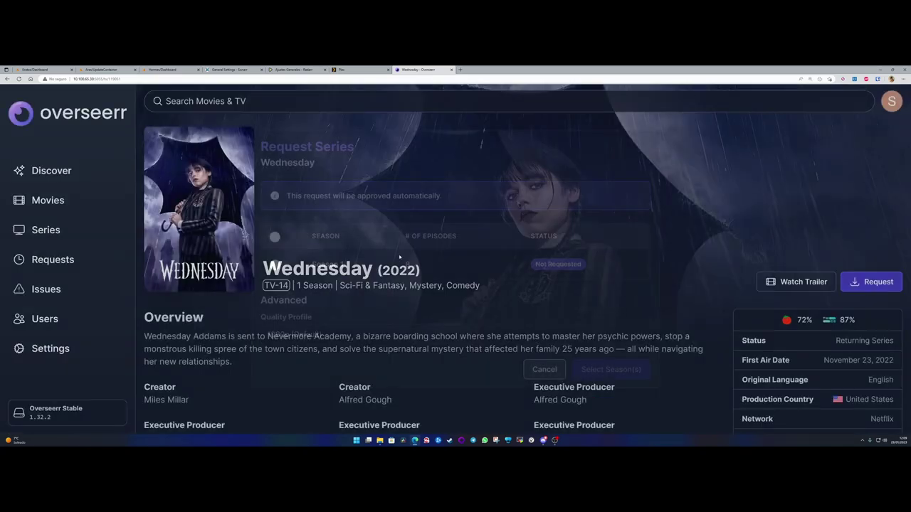
{"action": "left_click", "coordinate": [63, 171]}
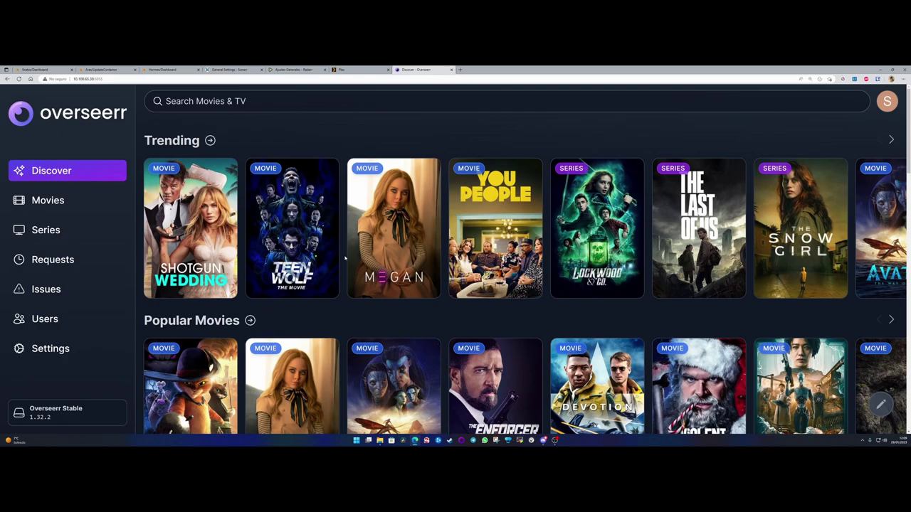
- Search for 'the walking dead' and open The Walking Dead (2010) series page
{"action": "scroll", "coordinate": [345, 260], "scroll_direction": "down", "scroll_amount": 2}
{"action": "scroll", "coordinate": [274, 224], "scroll_direction": "up", "scroll_amount": 2}
{"action": "scroll", "coordinate": [242, 222], "scroll_direction": "down", "scroll_amount": 2}
{"action": "scroll", "coordinate": [242, 221], "scroll_direction": "down", "scroll_amount": 3}
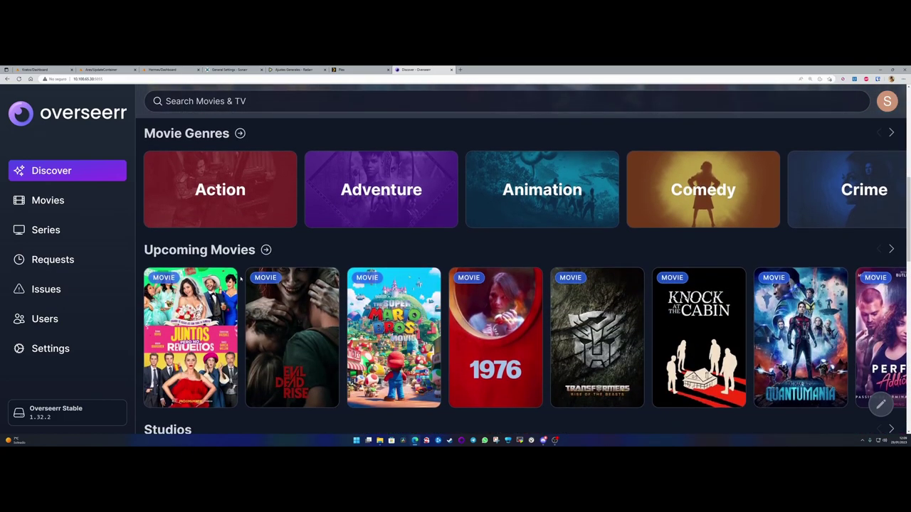
{"action": "scroll", "coordinate": [240, 279], "scroll_direction": "down", "scroll_amount": 4}
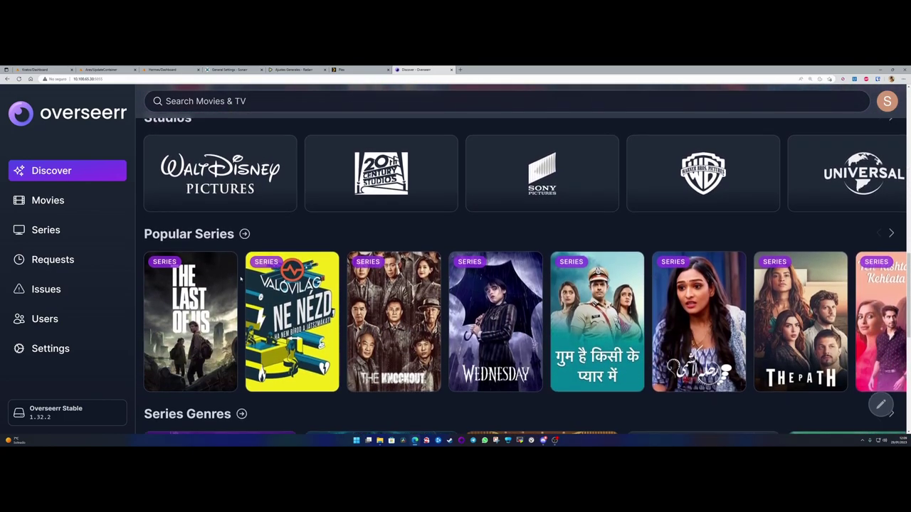
{"action": "mouse_move", "coordinate": [734, 347]}
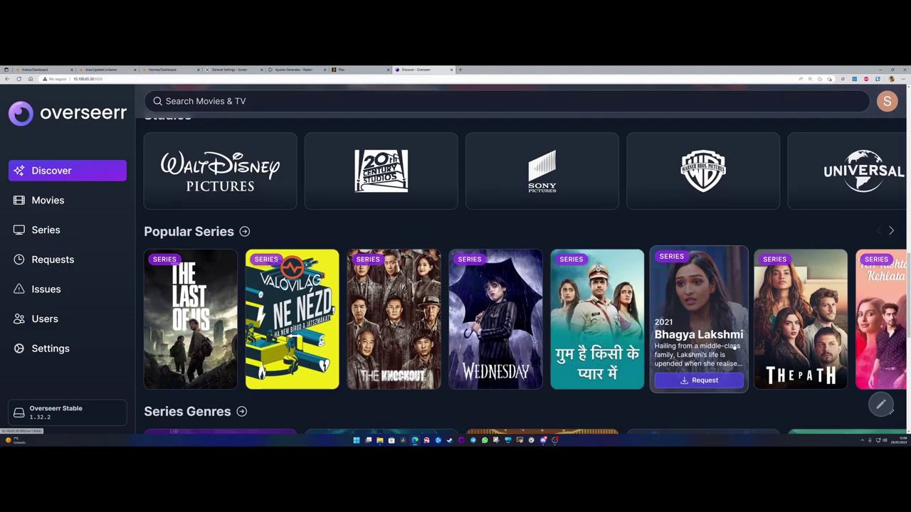
{"action": "scroll", "coordinate": [495, 320], "scroll_direction": "up", "scroll_amount": 7}
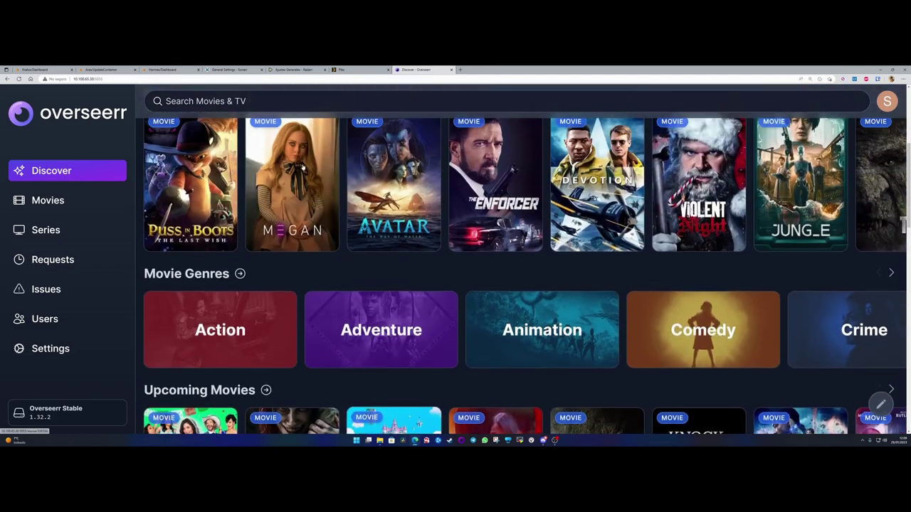
{"action": "left_click", "coordinate": [247, 101]}
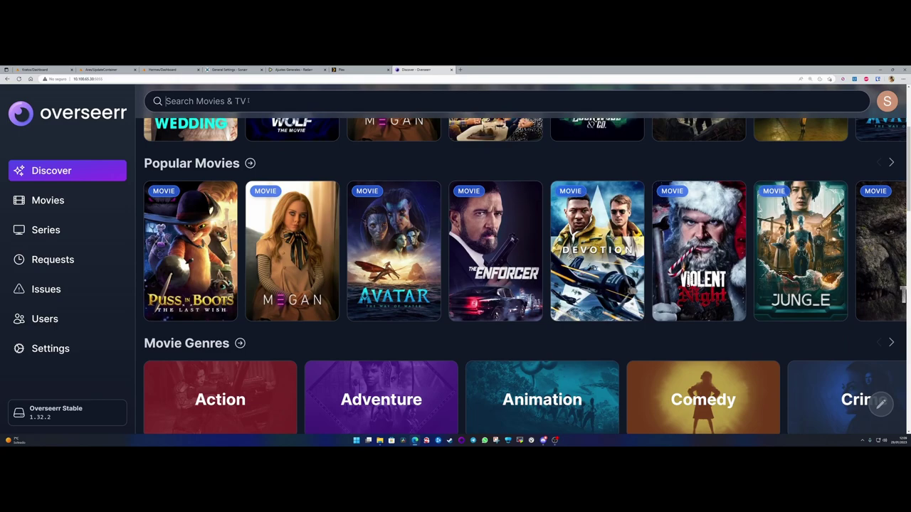
{"action": "type", "text": "the walking de"}
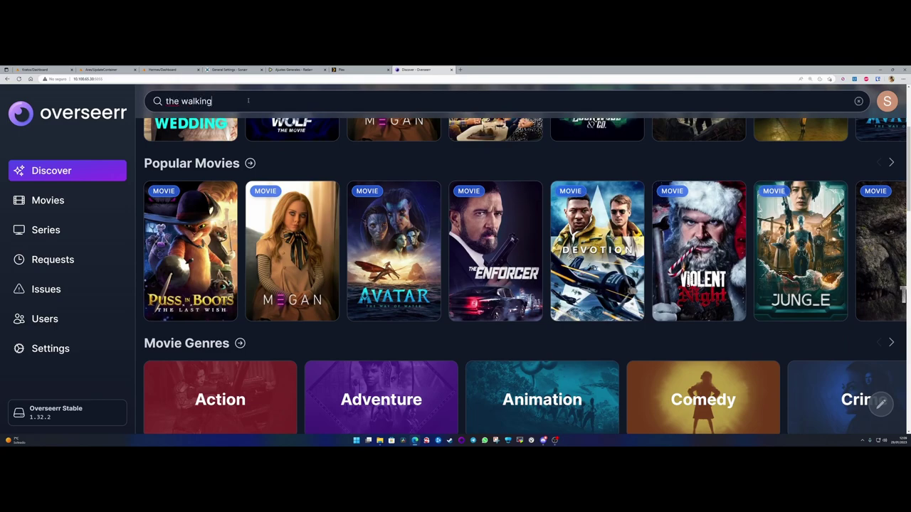
{"action": "type", "text": "ad"}
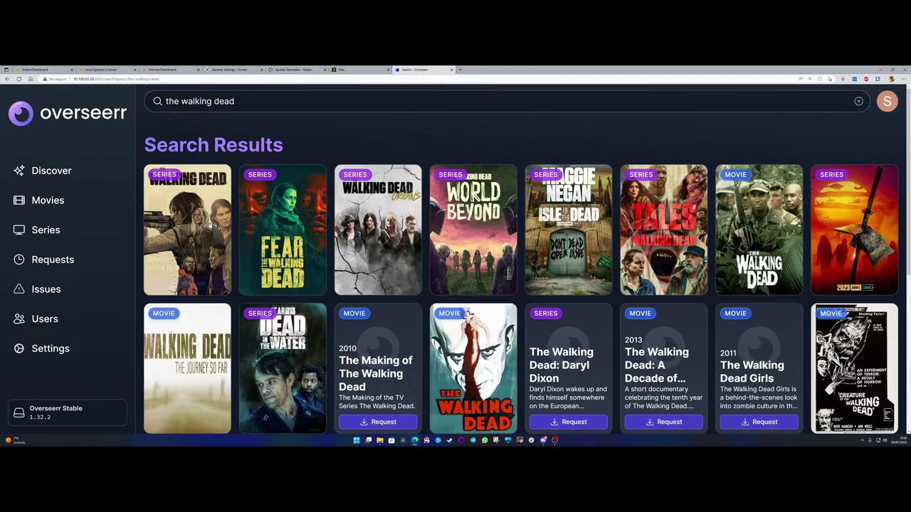
{"action": "left_click", "coordinate": [197, 205]}
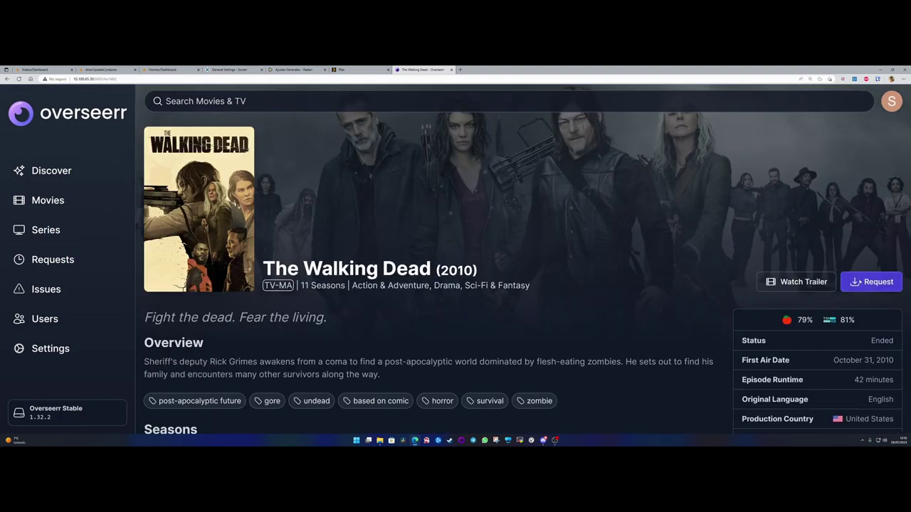
- Start a request, toggle all seasons on and off, pick the 4K quality profile, then cancel
{"action": "left_click", "coordinate": [874, 282]}
{"action": "scroll", "coordinate": [350, 223], "scroll_direction": "down", "scroll_amount": 3}
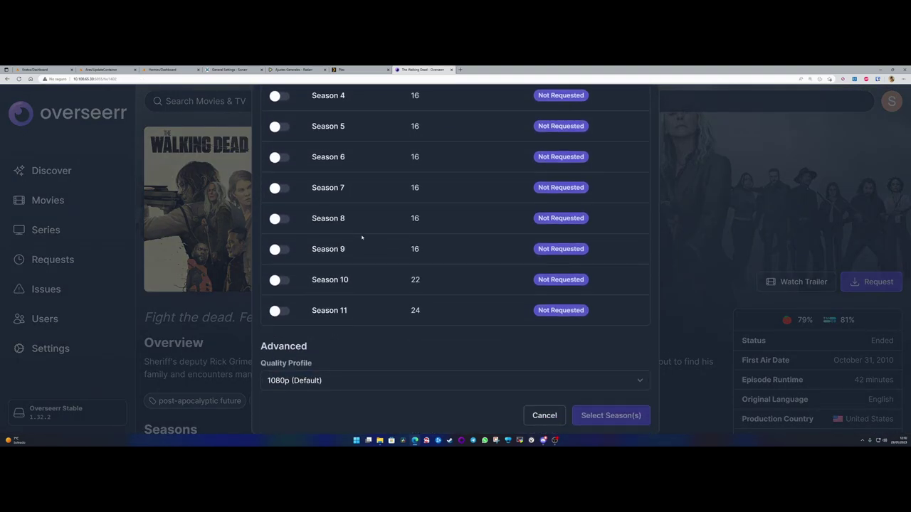
{"action": "scroll", "coordinate": [362, 237], "scroll_direction": "up", "scroll_amount": 3}
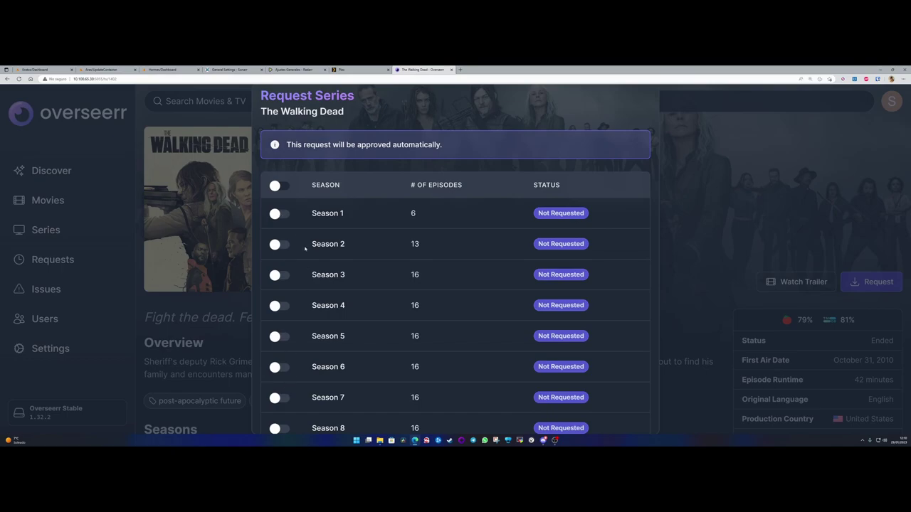
{"action": "left_click", "coordinate": [281, 186]}
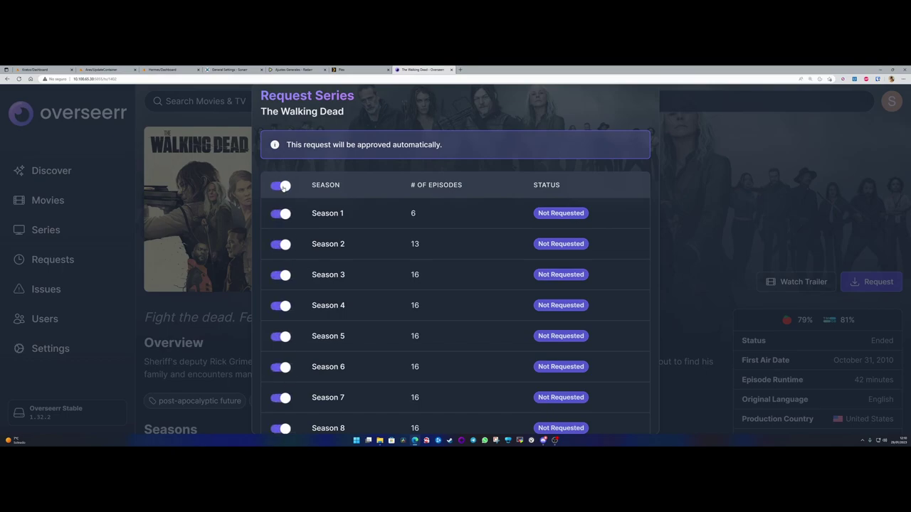
{"action": "left_click", "coordinate": [282, 187]}
{"action": "scroll", "coordinate": [284, 299], "scroll_direction": "down", "scroll_amount": 3}
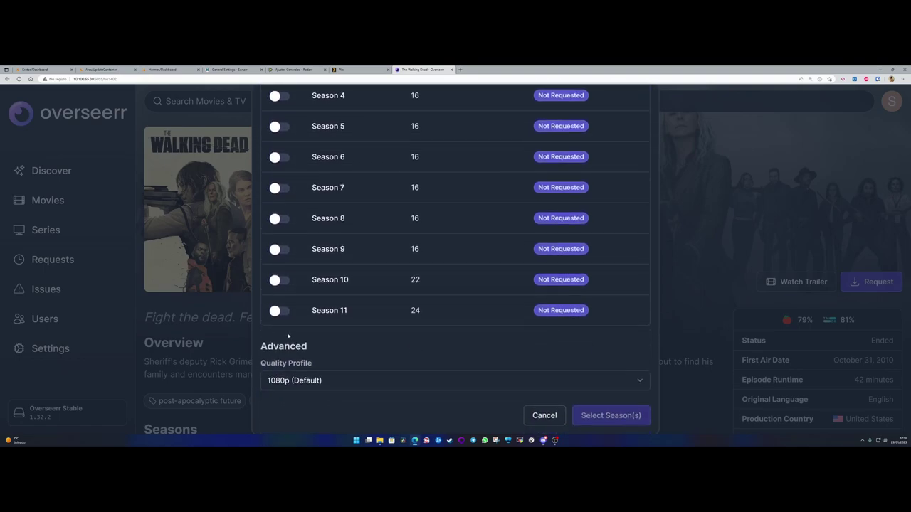
{"action": "left_click", "coordinate": [287, 381]}
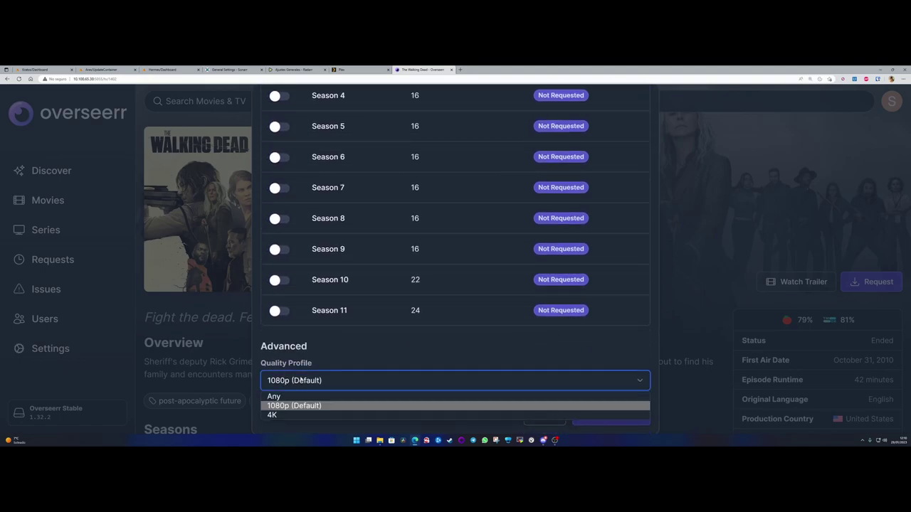
{"action": "left_click", "coordinate": [280, 415]}
{"action": "left_click", "coordinate": [289, 384]}
{"action": "left_click", "coordinate": [285, 415]}
{"action": "left_click", "coordinate": [545, 416]}
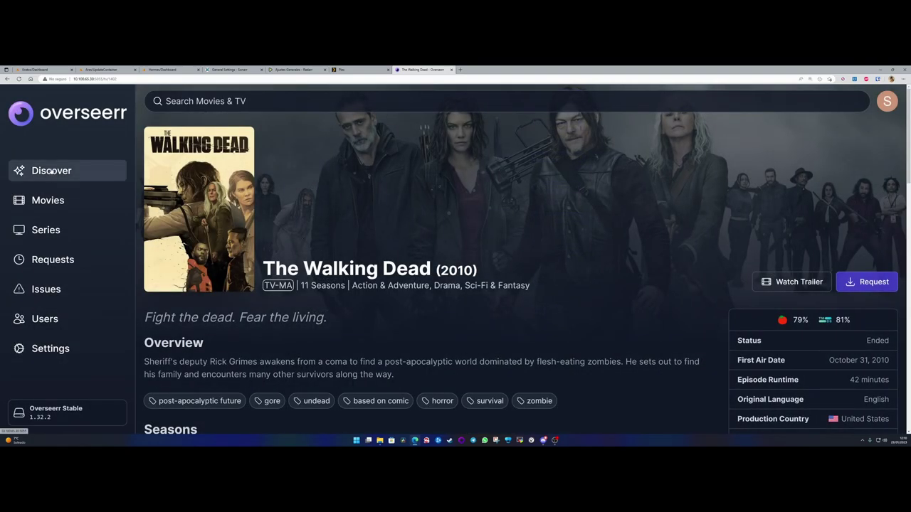
- Return to the Discover page and select the local Overseerr address in the address bar
{"action": "left_click", "coordinate": [51, 172]}
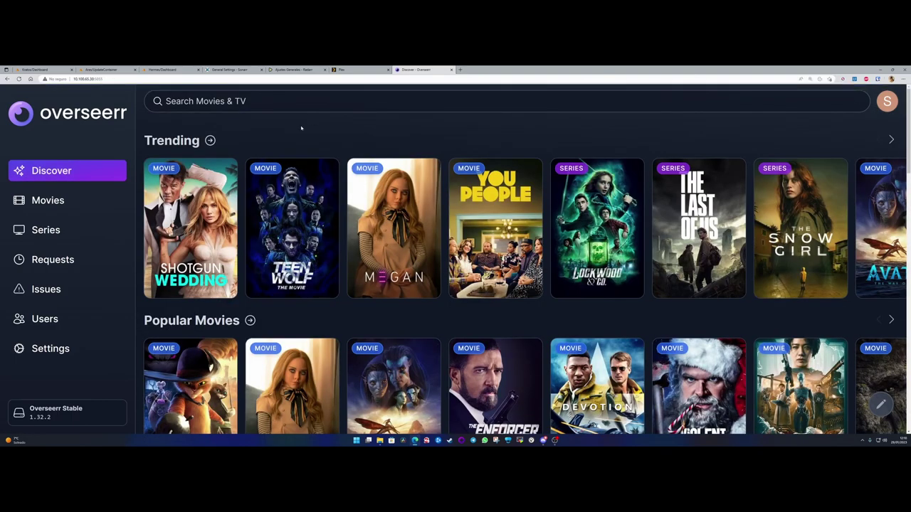
{"action": "left_click", "coordinate": [106, 79]}
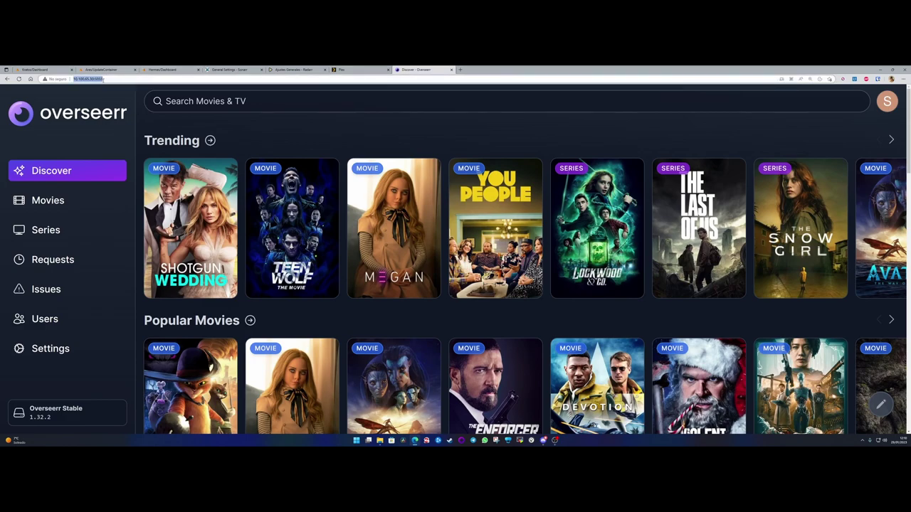
{"action": "left_click", "coordinate": [106, 79]}
- Start the DuckDNS container on the Hermes server's Unraid dashboard
{"action": "left_click", "coordinate": [168, 69]}
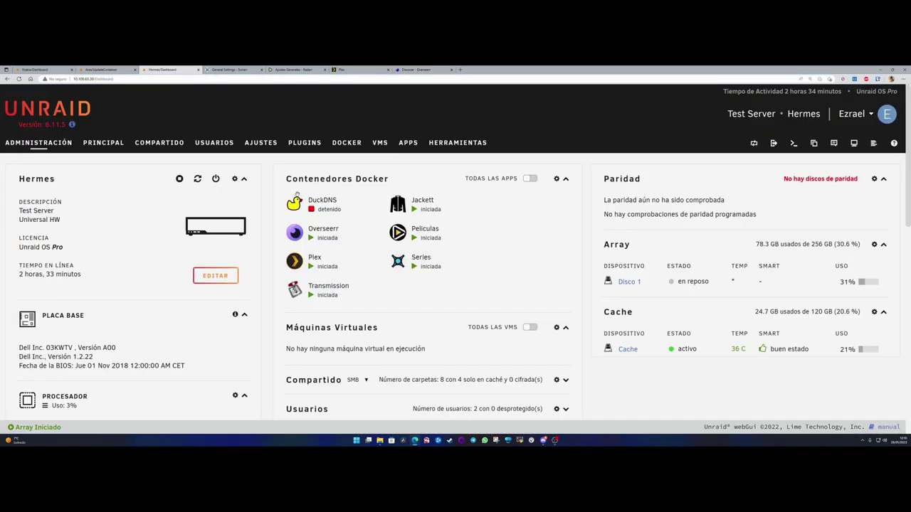
{"action": "left_click", "coordinate": [294, 203]}
{"action": "left_click", "coordinate": [319, 226]}
- Briefly open the Nginx Proxy Manager WebUI from the Ares dashboard, then return to Overseerr Discover
{"action": "left_click", "coordinate": [107, 70]}
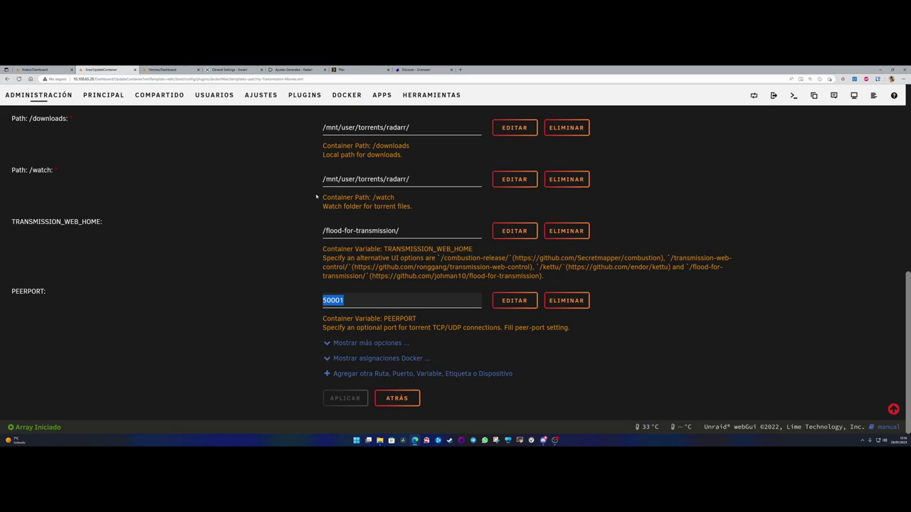
{"action": "left_click", "coordinate": [41, 95]}
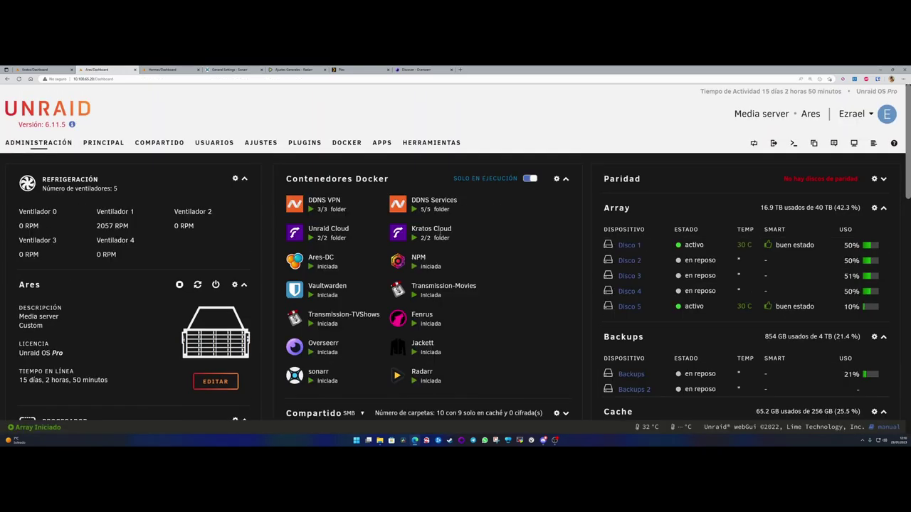
{"action": "left_click", "coordinate": [403, 262]}
{"action": "left_click", "coordinate": [427, 289]}
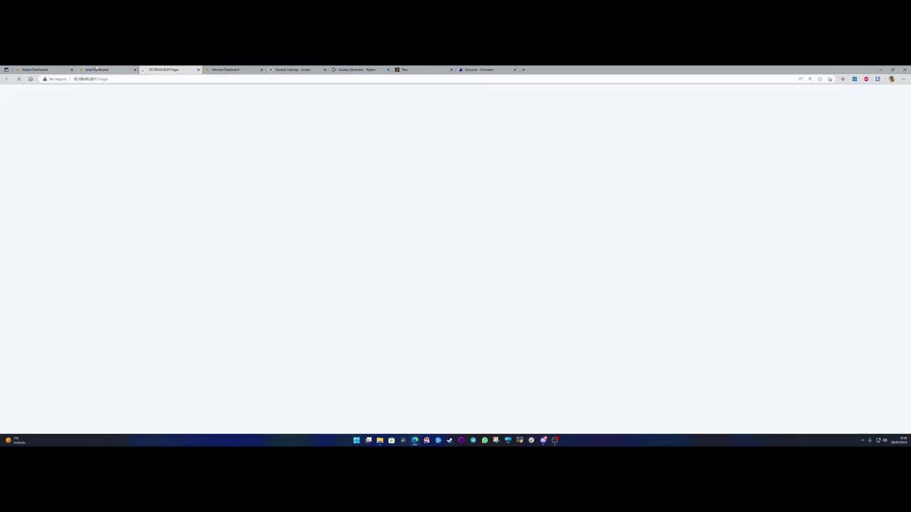
{"action": "middle_click", "coordinate": [164, 70]}
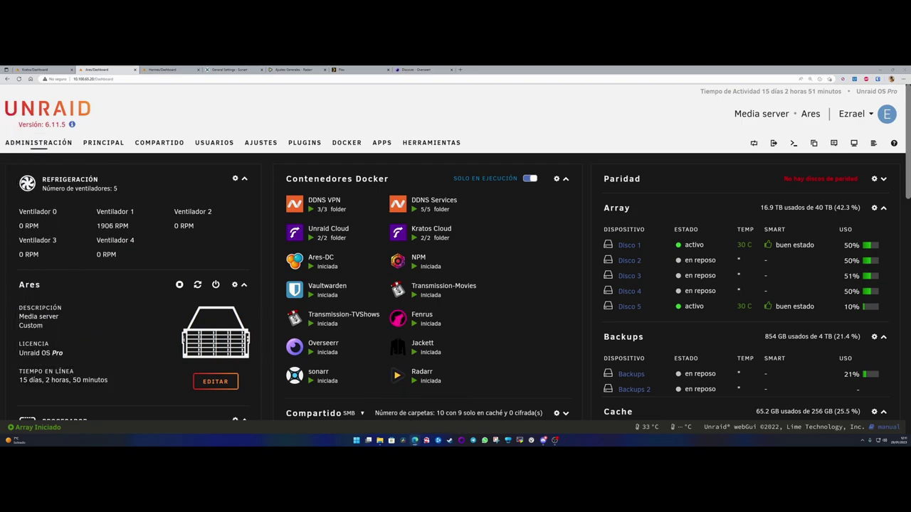
{"action": "left_click", "coordinate": [424, 69]}
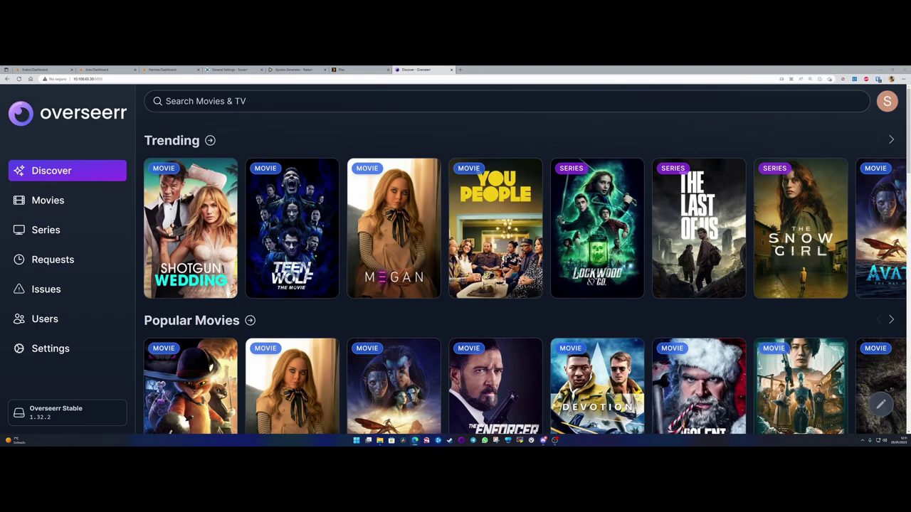
- Bring the DuckDNS-domain Overseerr sign-in tab into this window and close the local Discover tab
{"action": "left_click_drag", "start_coordinate": [3, 166], "coordinate": [490, 69]}
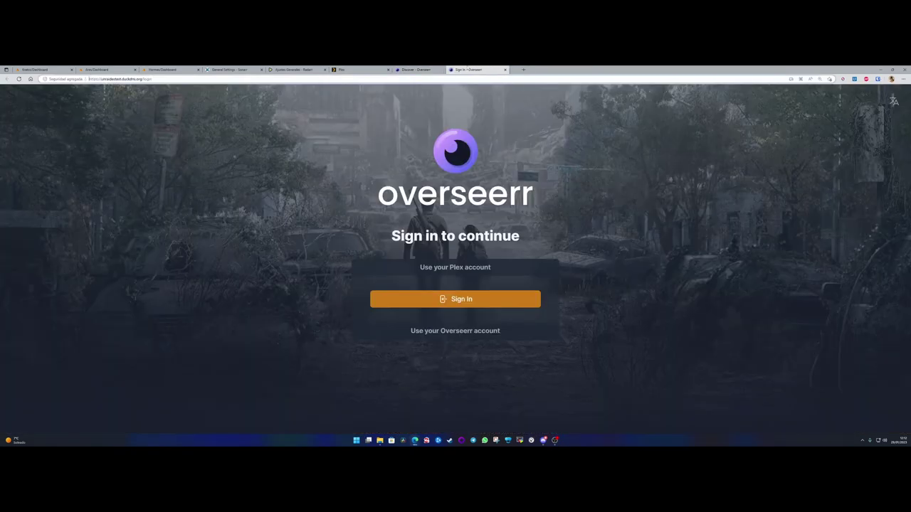
{"action": "left_click_drag", "start_coordinate": [101, 79], "coordinate": [142, 79]}
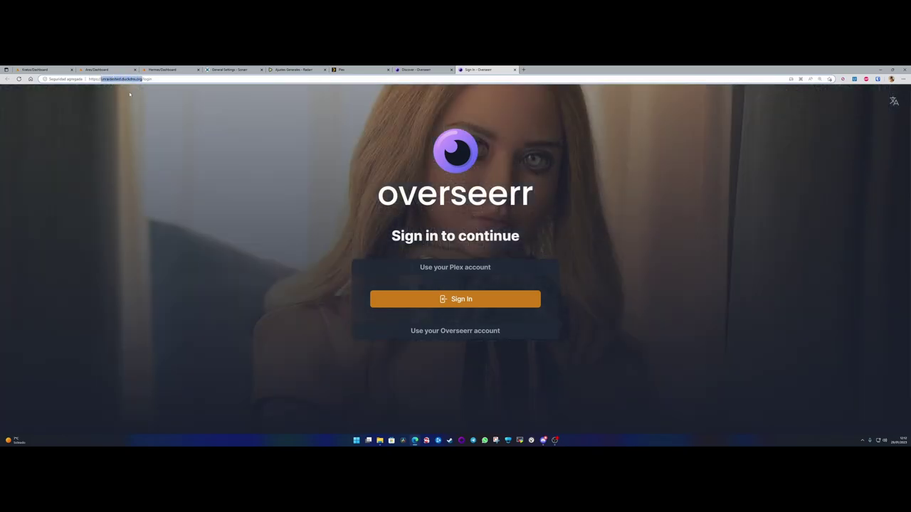
{"action": "key", "text": "ctrl+a"}
{"action": "left_click", "coordinate": [418, 70]}
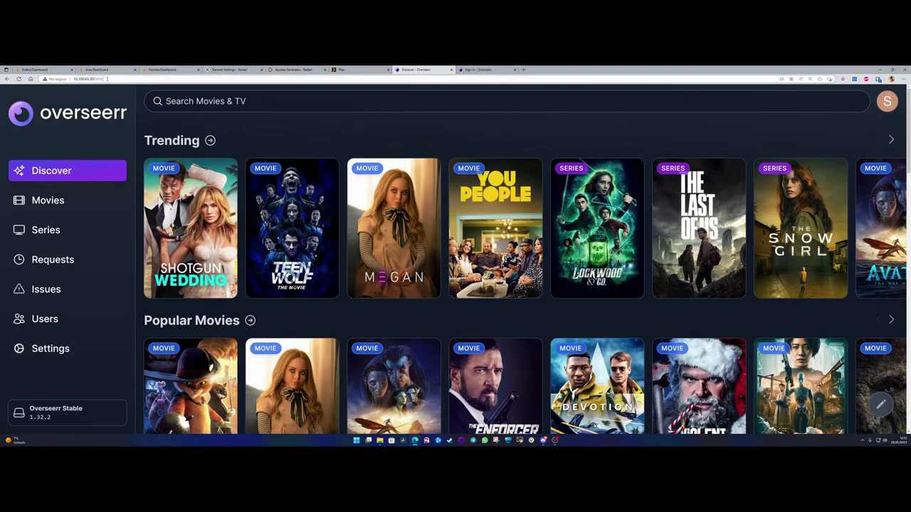
{"action": "middle_click", "coordinate": [427, 70]}
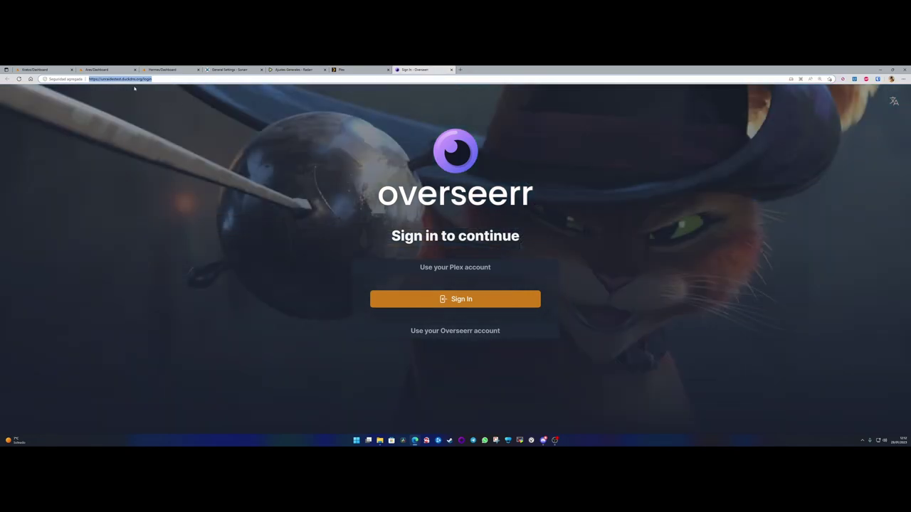
{"action": "left_click", "coordinate": [155, 79]}
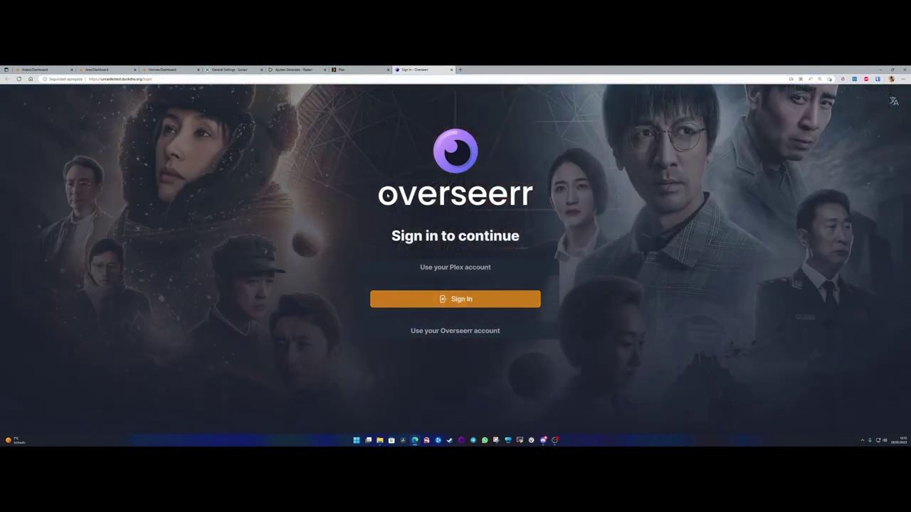
- Sign in with Plex on the DuckDNS address, approve access, and browse the Discover rows
{"action": "left_click", "coordinate": [224, 79]}
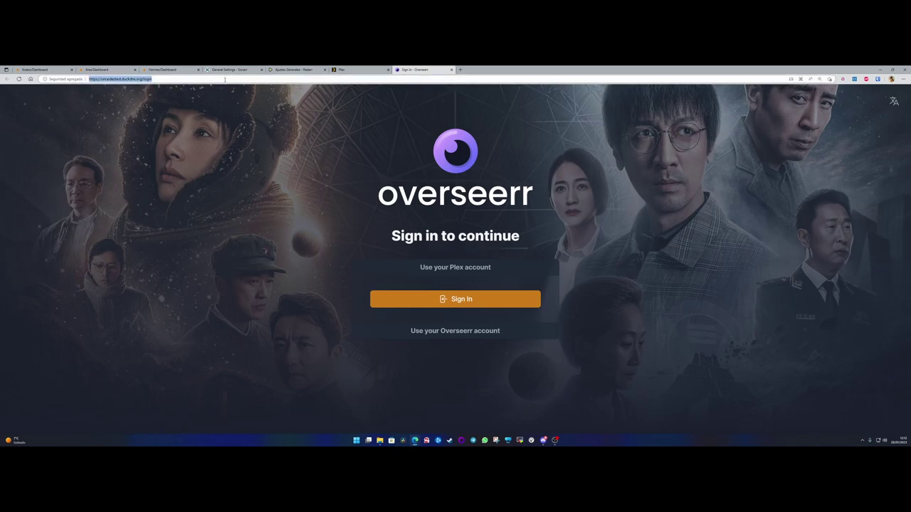
{"action": "left_click", "coordinate": [460, 300]}
{"action": "left_click_drag", "start_coordinate": [252, 74], "coordinate": [298, 147]}
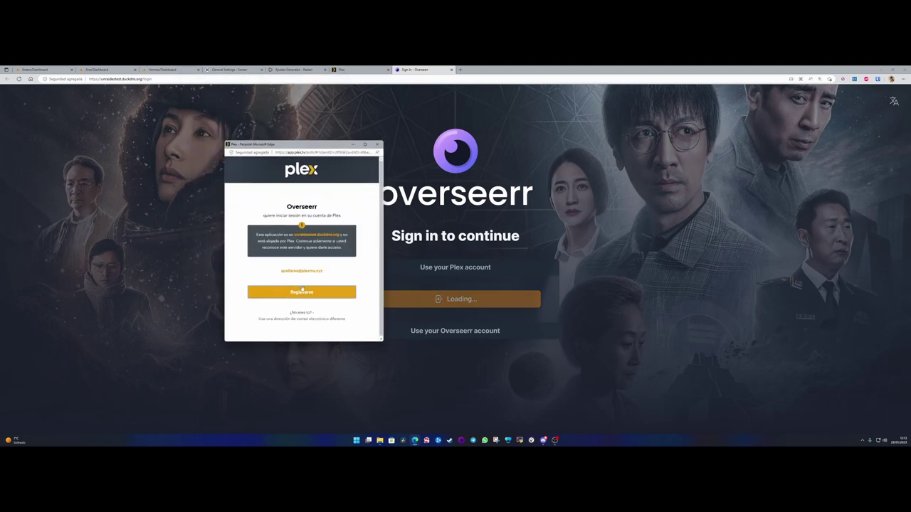
{"action": "left_click", "coordinate": [301, 290]}
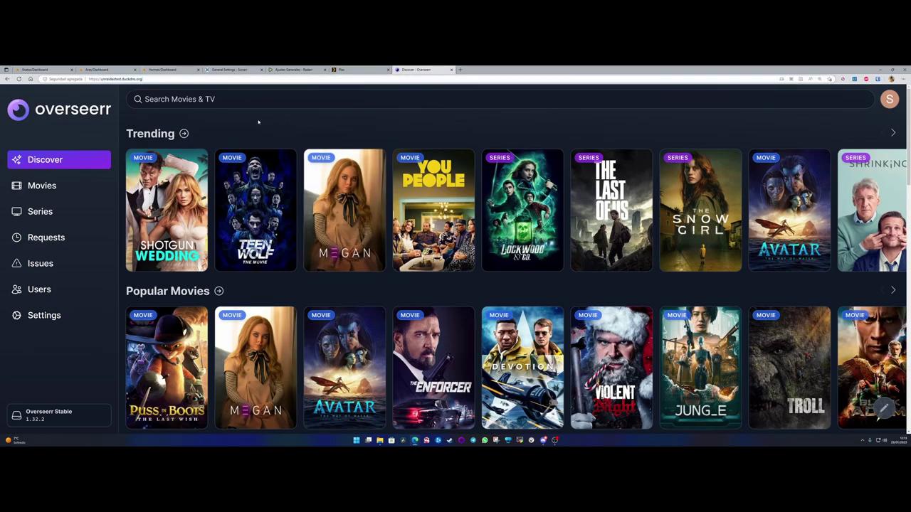
{"action": "scroll", "coordinate": [398, 313], "scroll_direction": "down", "scroll_amount": 5}
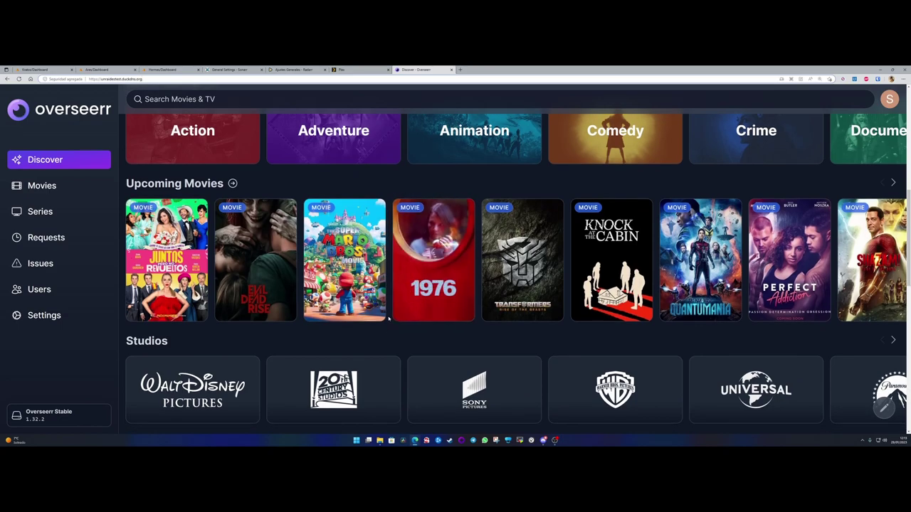
{"action": "scroll", "coordinate": [388, 319], "scroll_direction": "up", "scroll_amount": 2}
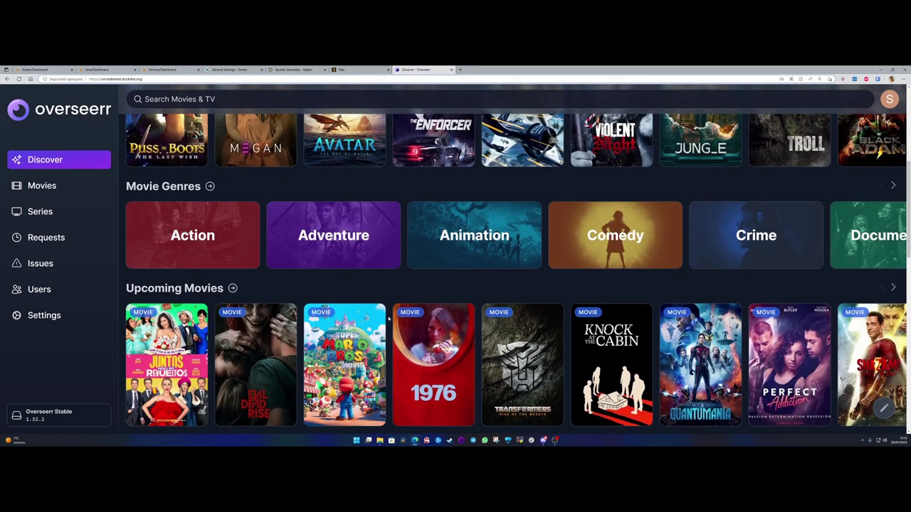
{"action": "scroll", "coordinate": [389, 319], "scroll_direction": "up", "scroll_amount": 4}
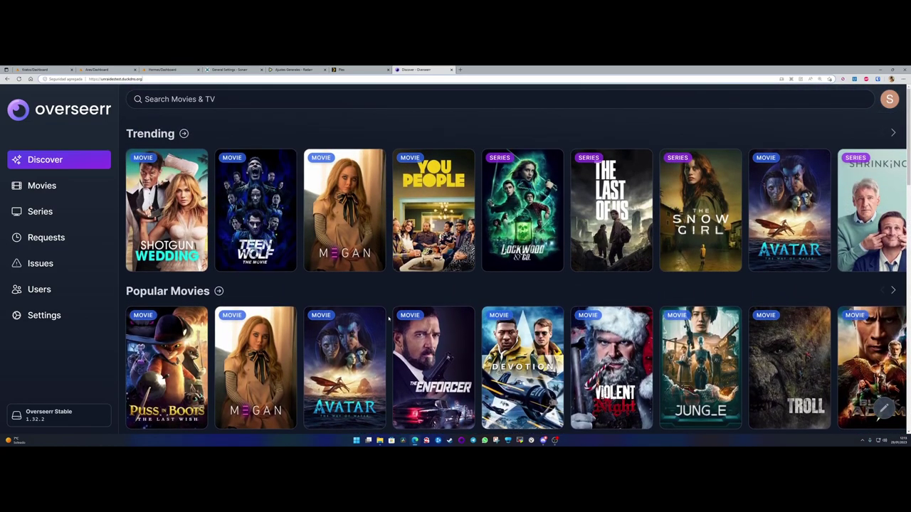
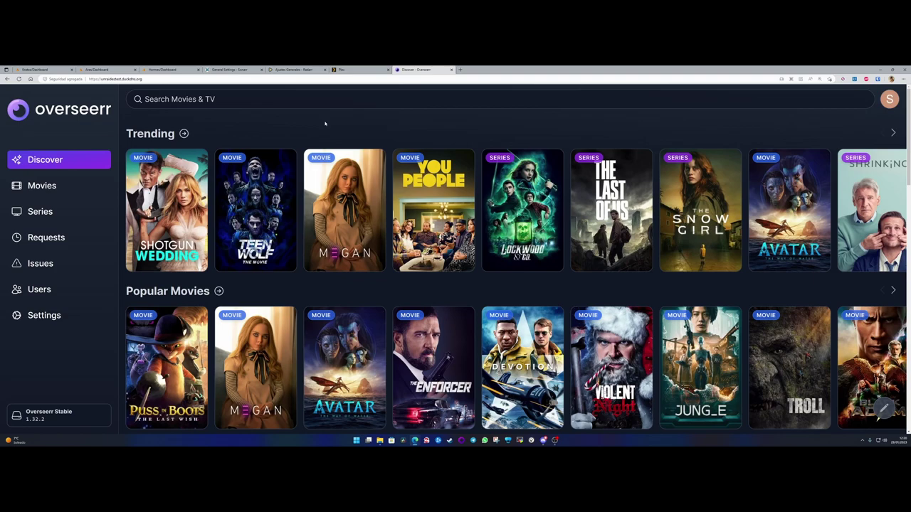
- Move through the Unraid and Radarr tabs to Sonarr's settings overview
{"action": "left_click", "coordinate": [170, 70]}
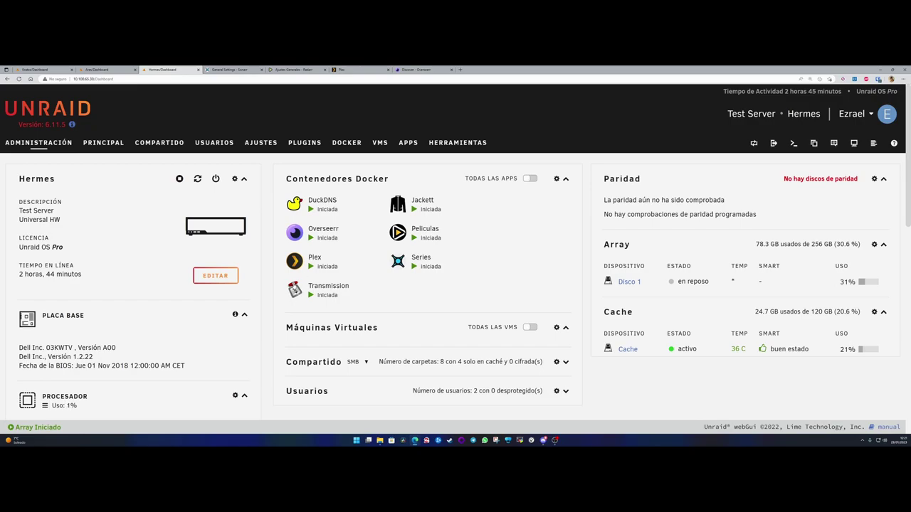
{"action": "left_click", "coordinate": [299, 70]}
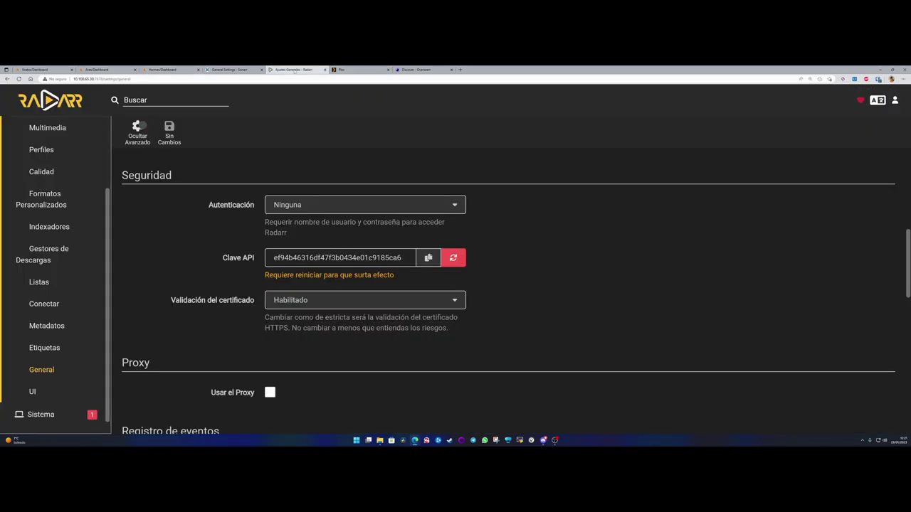
{"action": "left_click", "coordinate": [239, 70]}
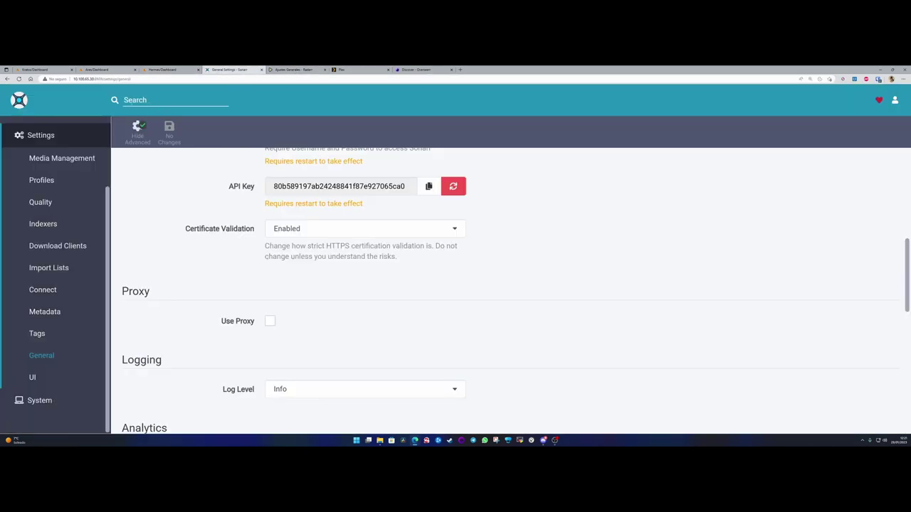
{"action": "left_click", "coordinate": [41, 135]}
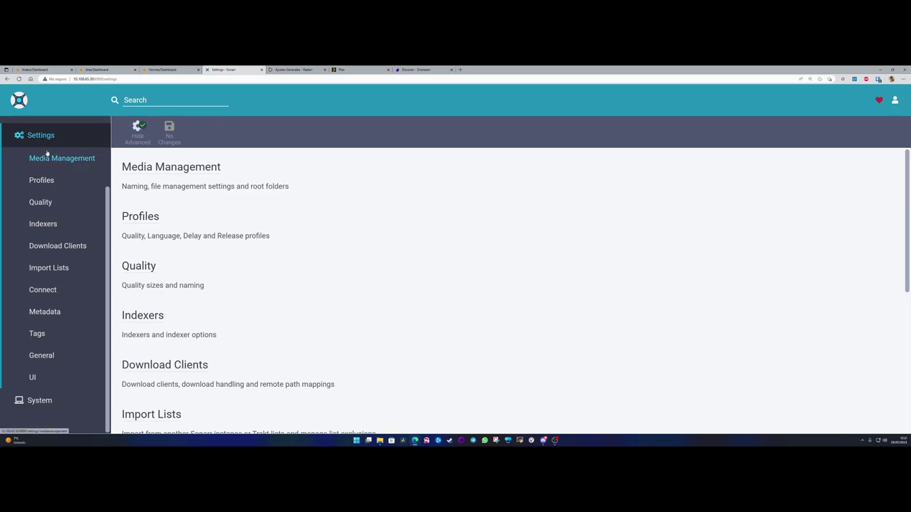
{"action": "scroll", "coordinate": [47, 151], "scroll_direction": "up", "scroll_amount": 2}
- Check Sonarr's empty Series library and Add New page, then return to Overseerr's Discover page
{"action": "left_click", "coordinate": [38, 130]}
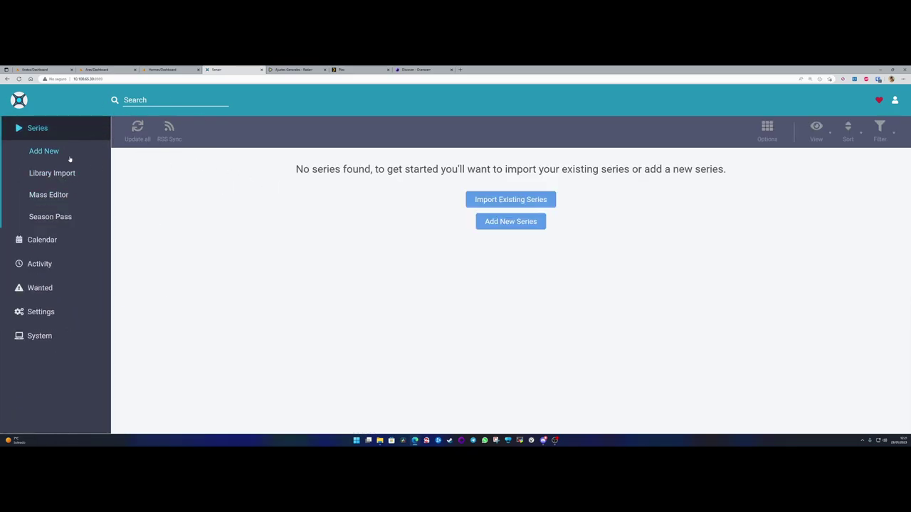
{"action": "left_click", "coordinate": [44, 153]}
{"action": "left_click", "coordinate": [43, 129]}
{"action": "left_click", "coordinate": [420, 69]}
- Search Overseerr for 'battlebots' and open the BattleBots request form
{"action": "left_click", "coordinate": [227, 99]}
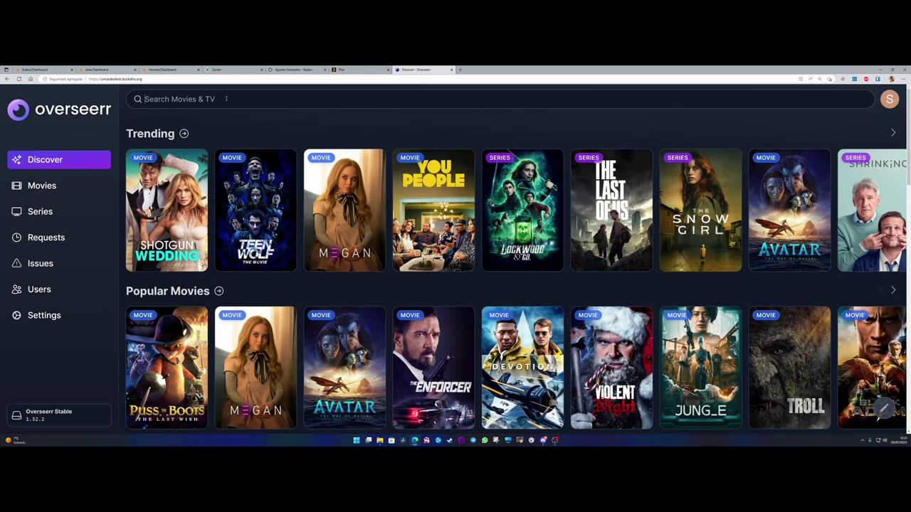
{"action": "type", "text": "battlebots"}
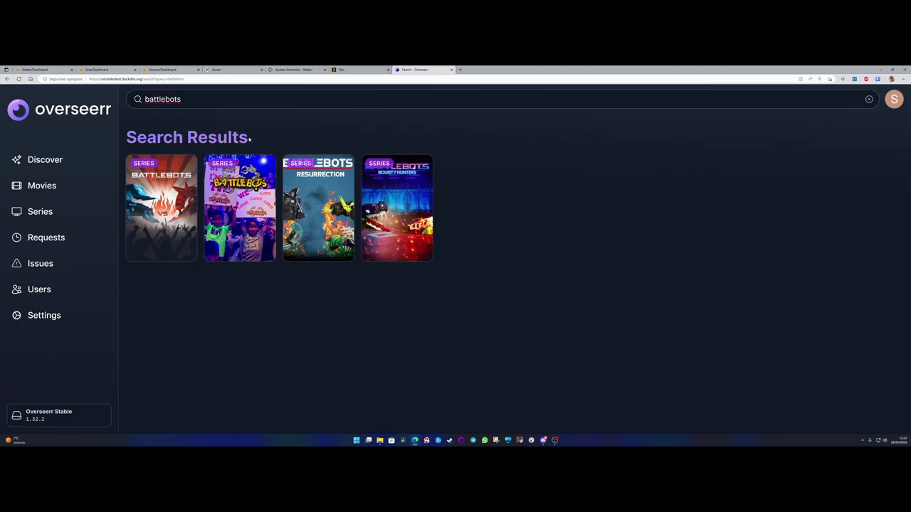
{"action": "mouse_move", "coordinate": [177, 204]}
{"action": "mouse_move", "coordinate": [290, 256]}
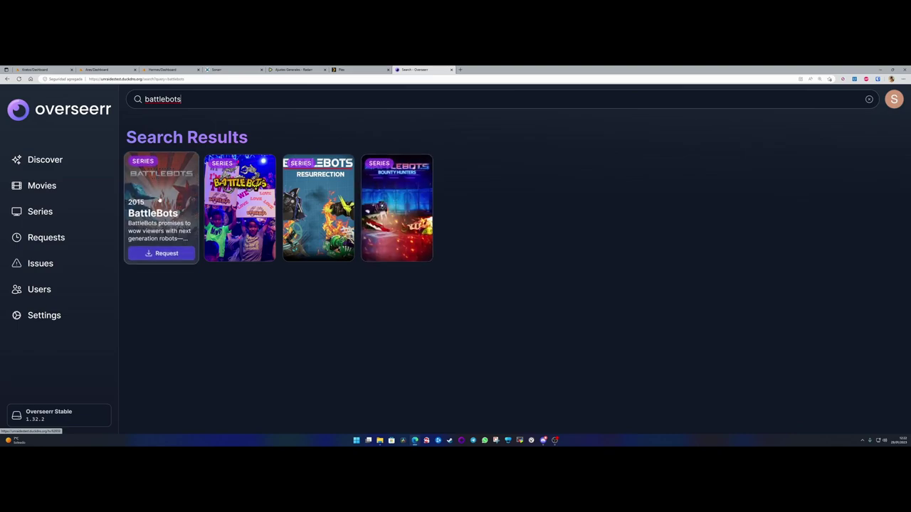
{"action": "left_click", "coordinate": [165, 253]}
- Request only Season 8 of BattleBots and dismiss the confirmation message
{"action": "left_click", "coordinate": [302, 177]}
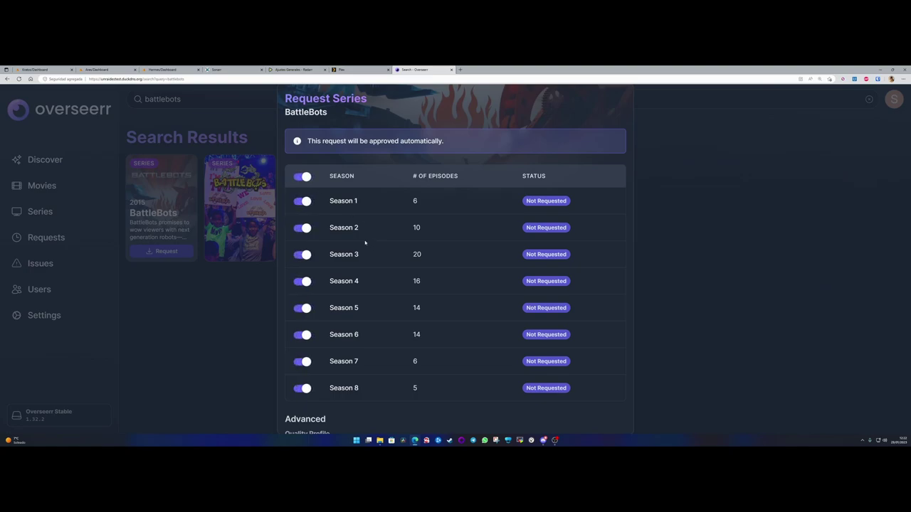
{"action": "left_click", "coordinate": [302, 177]}
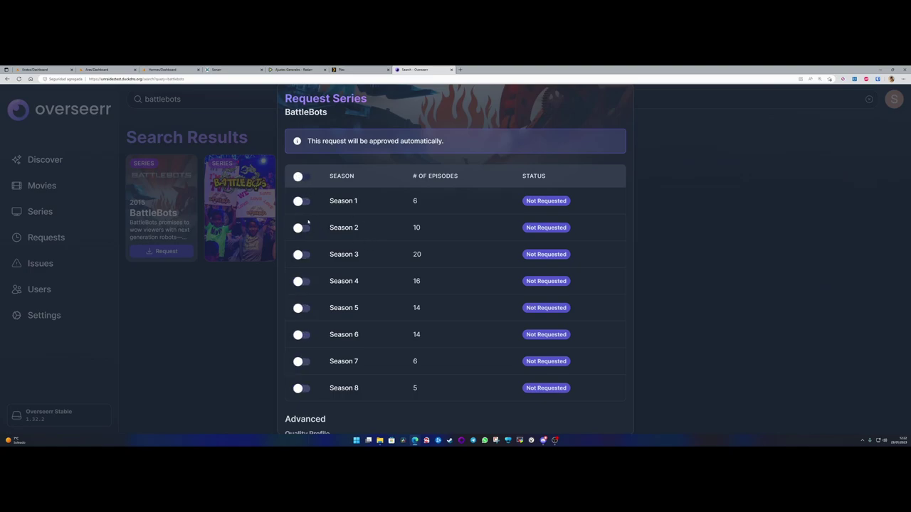
{"action": "left_click", "coordinate": [298, 389]}
{"action": "scroll", "coordinate": [395, 327], "scroll_direction": "down", "scroll_amount": 1}
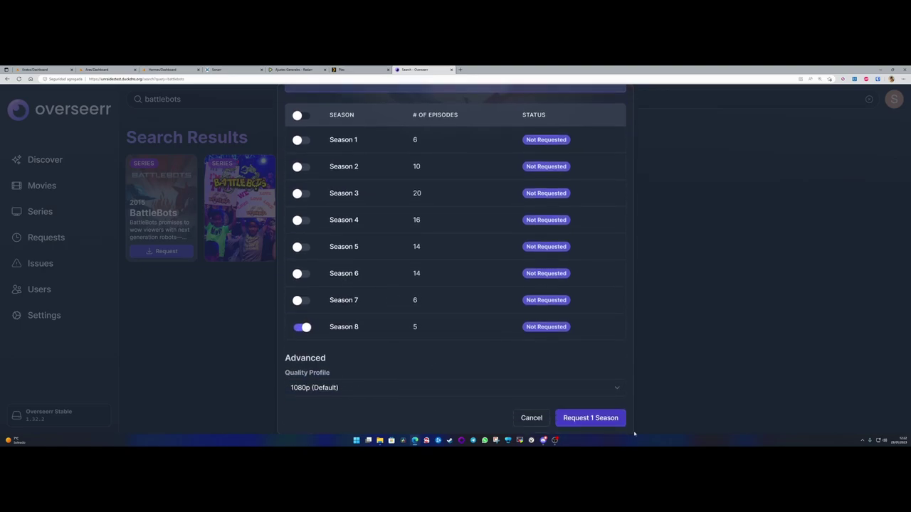
{"action": "left_click", "coordinate": [592, 418]}
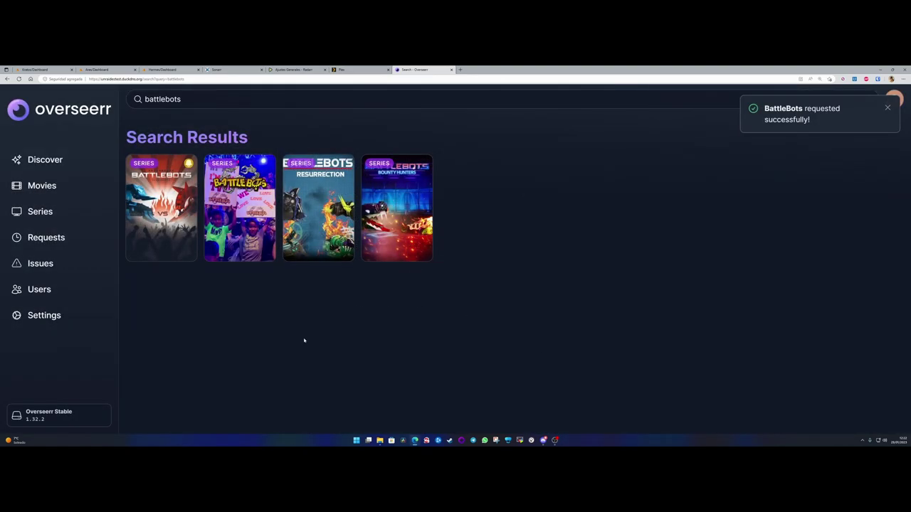
{"action": "left_click", "coordinate": [887, 109]}
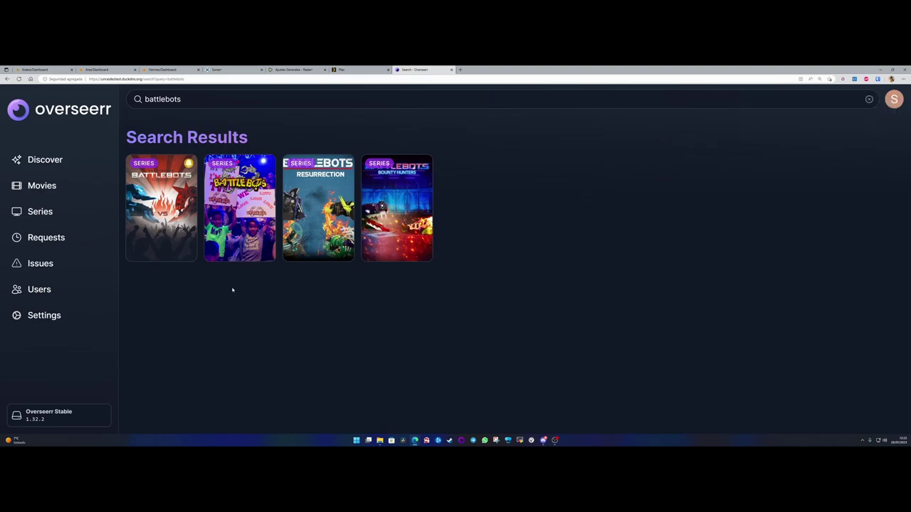
{"action": "left_click", "coordinate": [32, 319]}
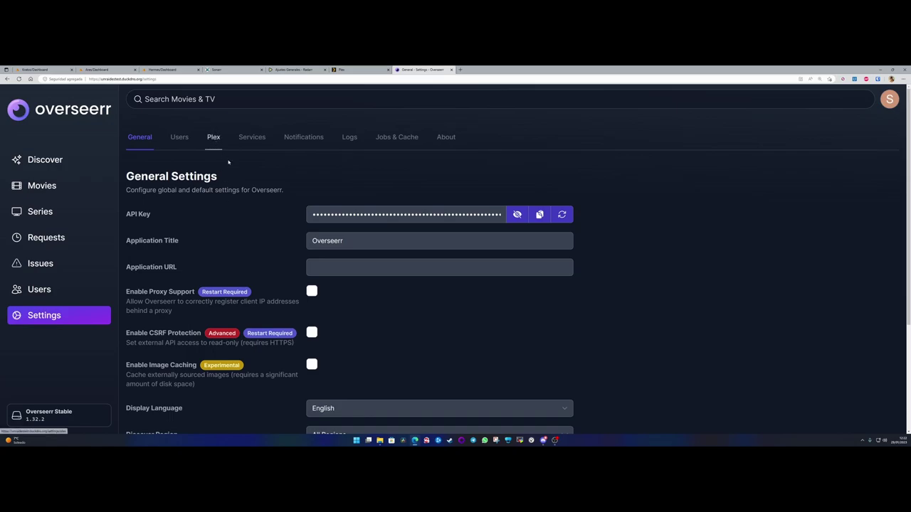
- Review Overseerr's General Settings, scrolling down and back to the top
{"action": "scroll", "coordinate": [252, 217], "scroll_direction": "down", "scroll_amount": 3}
{"action": "scroll", "coordinate": [268, 281], "scroll_direction": "up", "scroll_amount": 3}
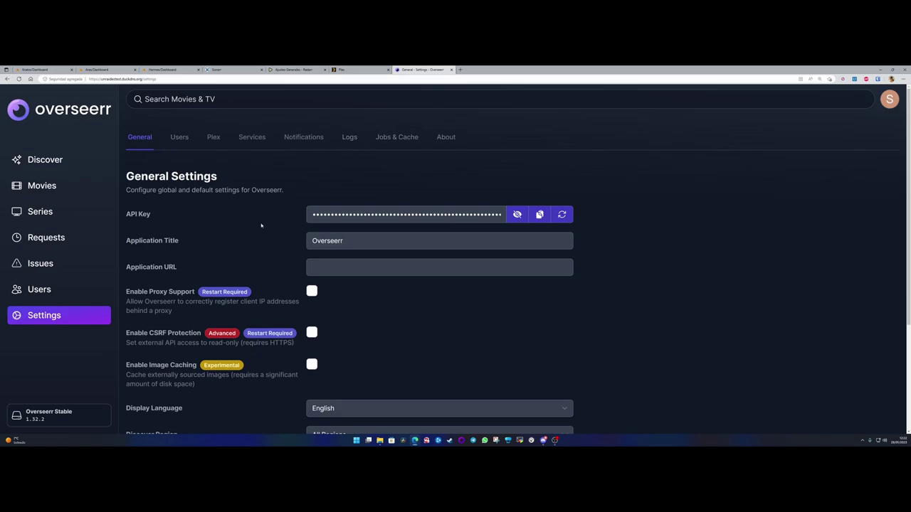
{"action": "scroll", "coordinate": [255, 227], "scroll_direction": "down", "scroll_amount": 3}
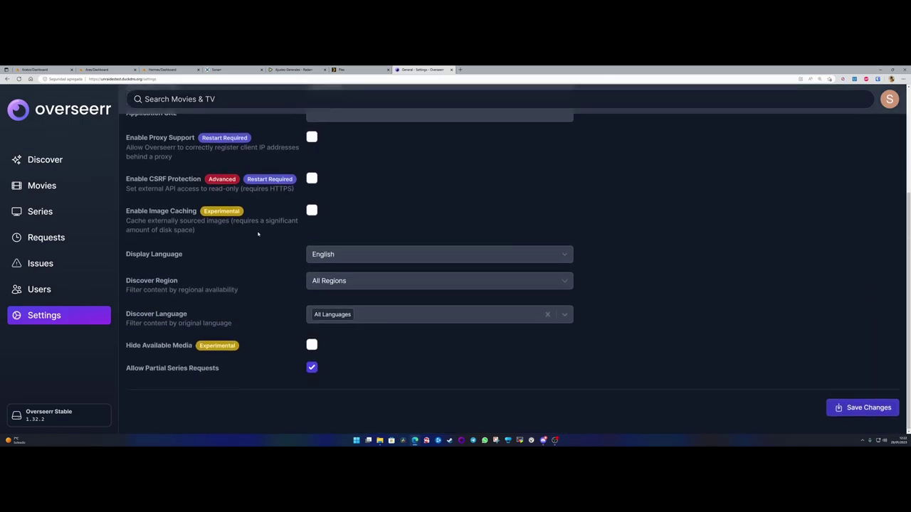
{"action": "scroll", "coordinate": [192, 189], "scroll_direction": "up", "scroll_amount": 3}
{"action": "left_click_drag", "start_coordinate": [124, 175], "coordinate": [219, 177]}
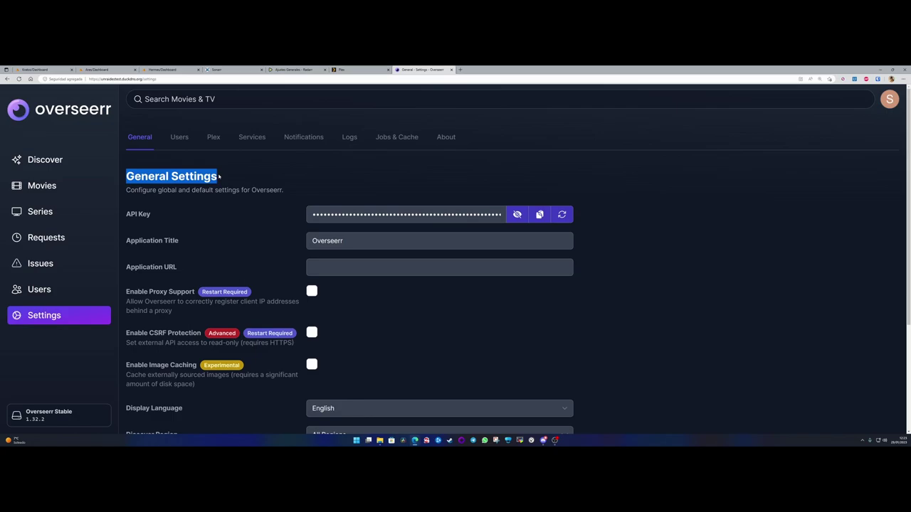
{"action": "left_click", "coordinate": [219, 177]}
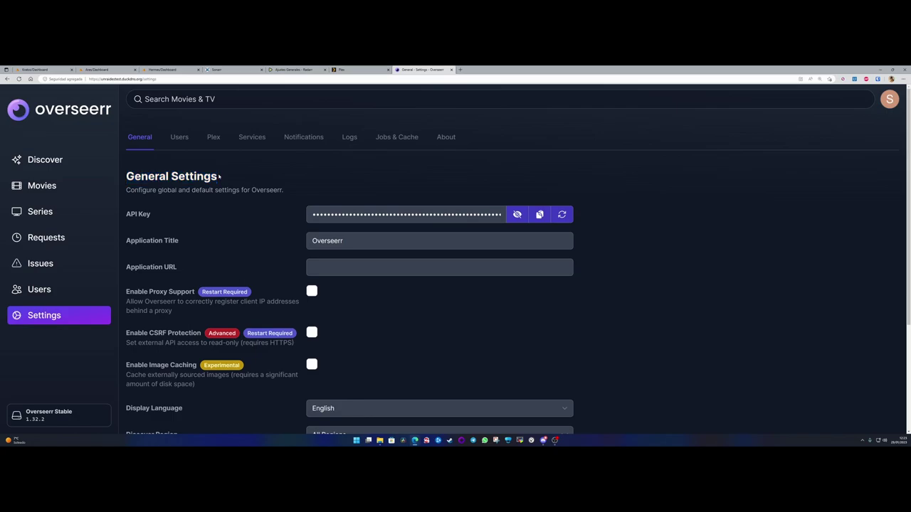
- Return to Overseerr's Discover page and browse the trending and popular titles
{"action": "left_click", "coordinate": [47, 161]}
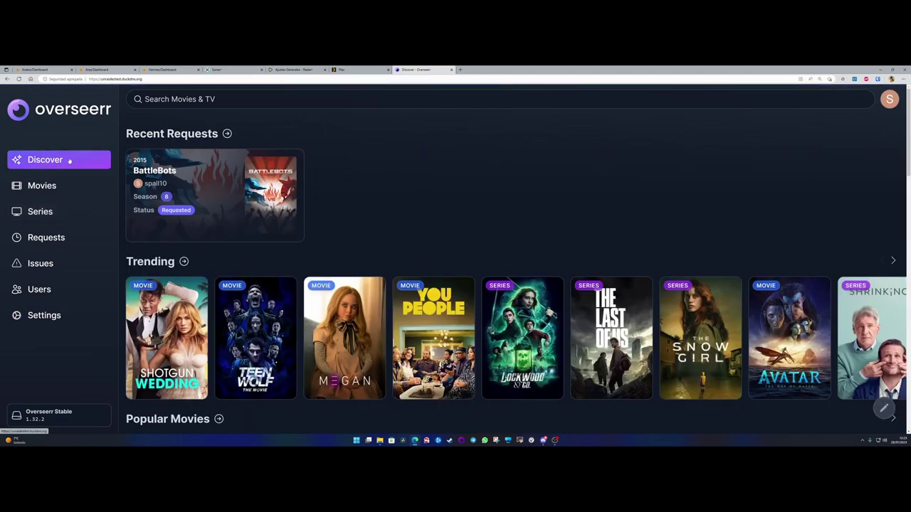
{"action": "scroll", "coordinate": [263, 334], "scroll_direction": "down", "scroll_amount": 8}
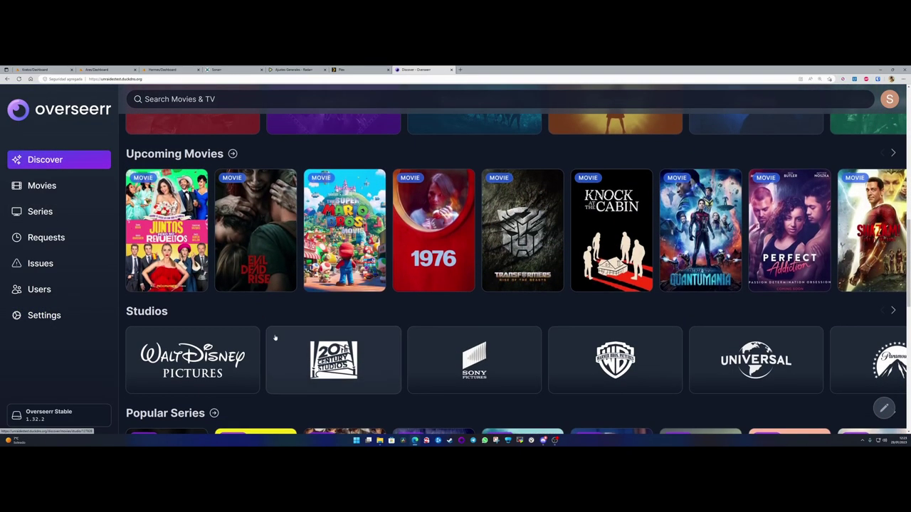
{"action": "scroll", "coordinate": [275, 337], "scroll_direction": "up", "scroll_amount": 2}
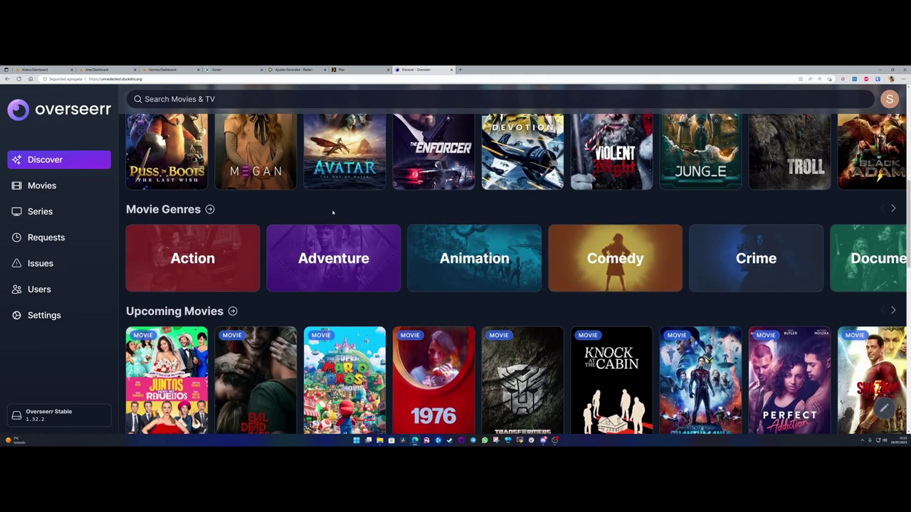
{"action": "scroll", "coordinate": [332, 212], "scroll_direction": "down", "scroll_amount": 2}
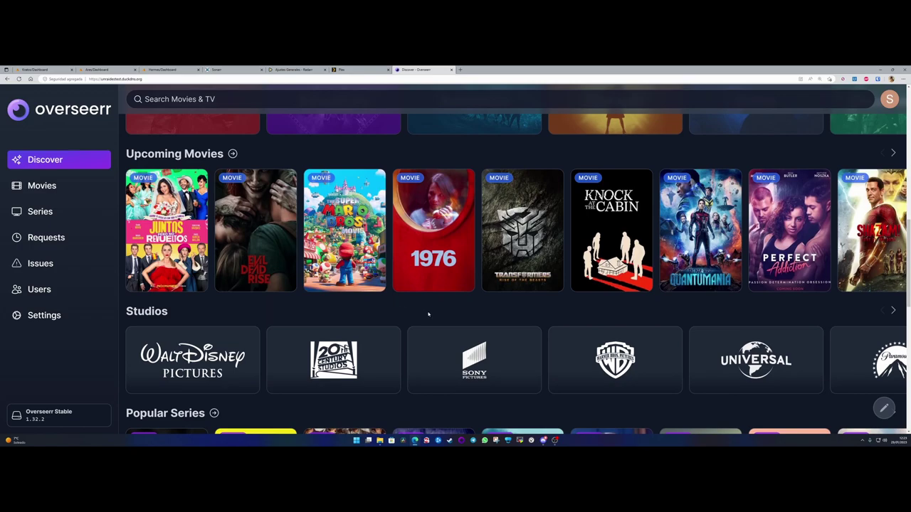
{"action": "scroll", "coordinate": [444, 320], "scroll_direction": "down", "scroll_amount": 5}
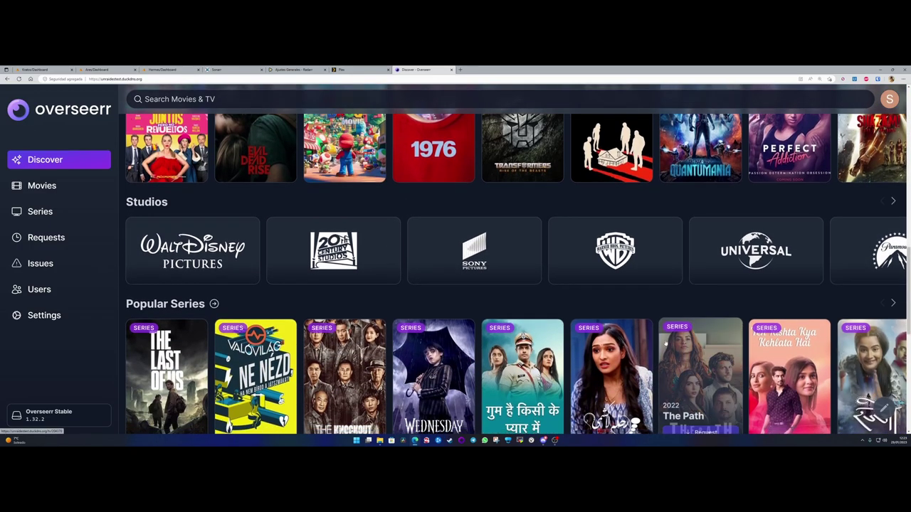
{"action": "scroll", "coordinate": [443, 321], "scroll_direction": "up", "scroll_amount": 5}
{"action": "scroll", "coordinate": [192, 211], "scroll_direction": "down", "scroll_amount": 4}
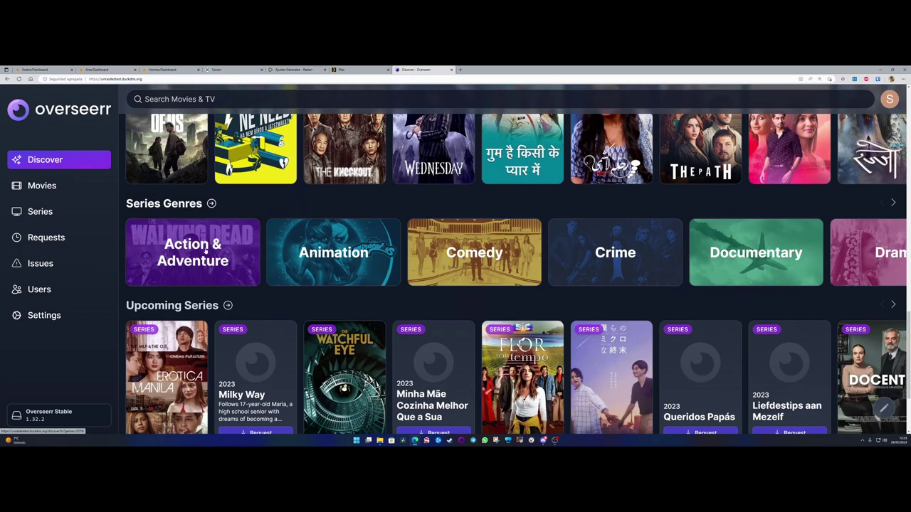
{"action": "scroll", "coordinate": [645, 247], "scroll_direction": "down", "scroll_amount": 2}
{"action": "scroll", "coordinate": [289, 315], "scroll_direction": "up", "scroll_amount": 10}
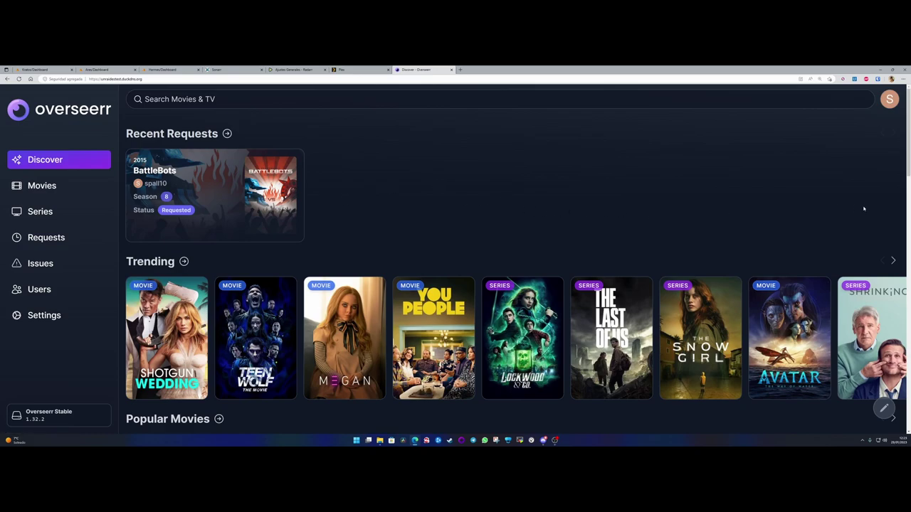
- Set the Requests page filter from Pending to All to see BattleBots Season 8
{"action": "left_click", "coordinate": [44, 239]}
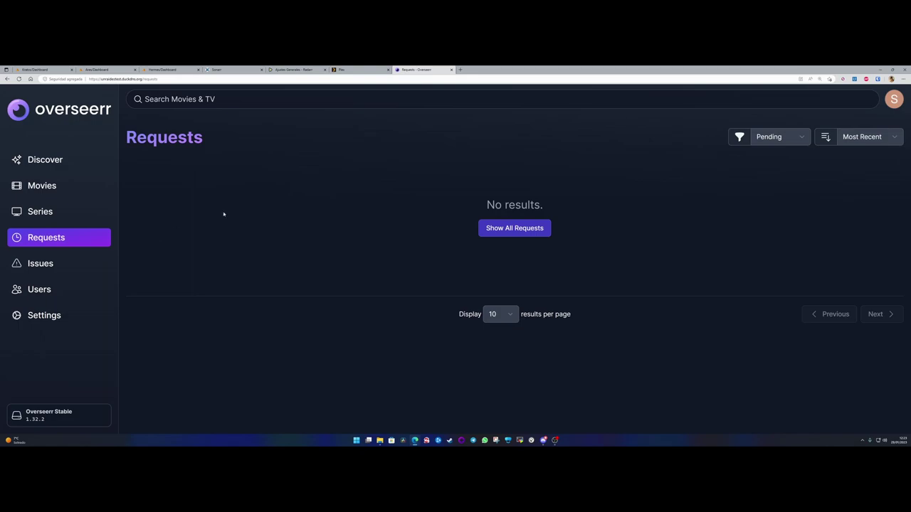
{"action": "left_click", "coordinate": [803, 137]}
{"action": "left_click", "coordinate": [760, 150]}
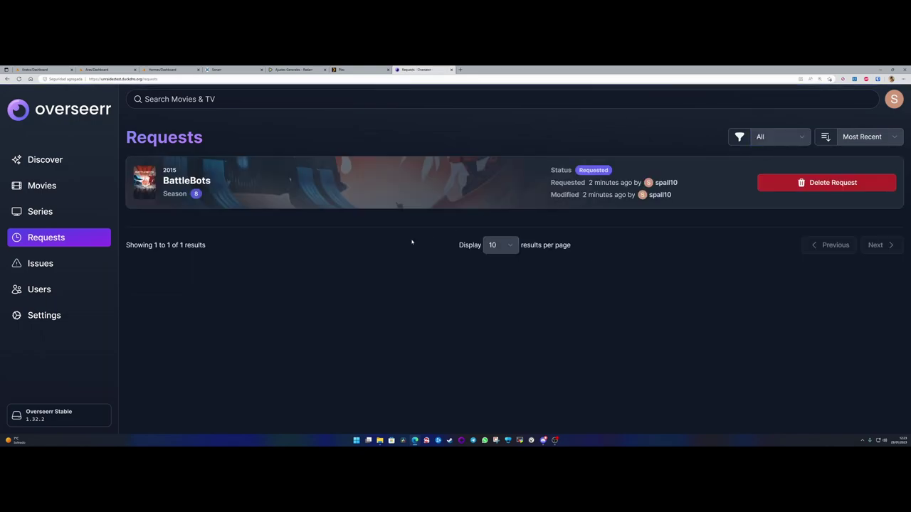
{"action": "left_click_drag", "start_coordinate": [163, 194], "coordinate": [258, 195]}
{"action": "left_click", "coordinate": [205, 228]}
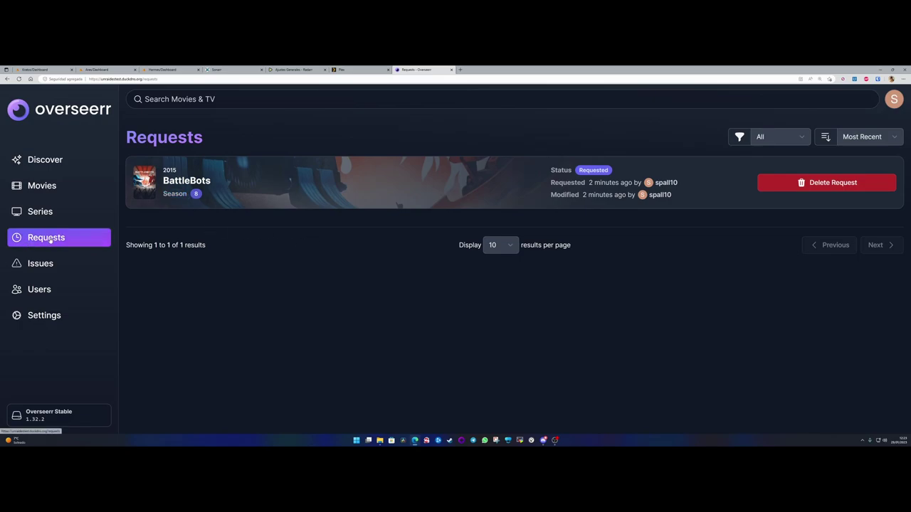
- Open BattleBots (2015) in Sonarr and inspect the duplicated year in its path
{"action": "left_click", "coordinate": [232, 69]}
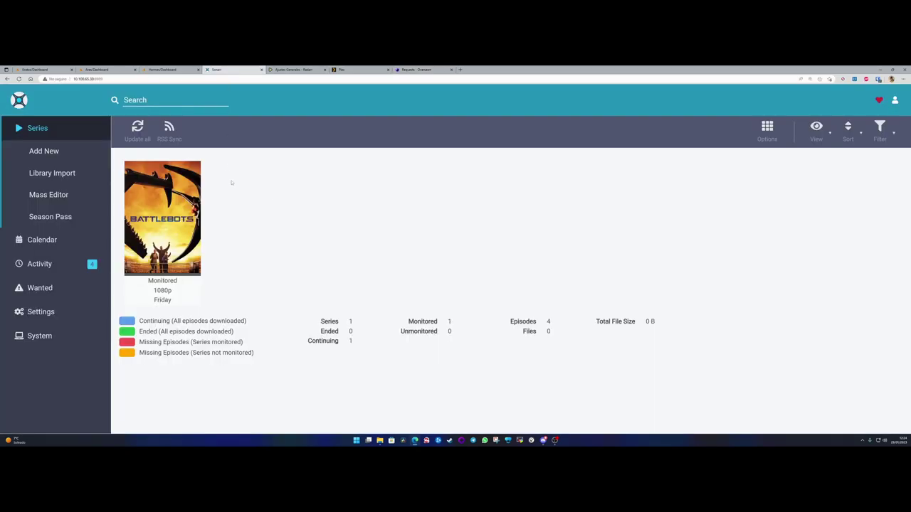
{"action": "left_click", "coordinate": [42, 131]}
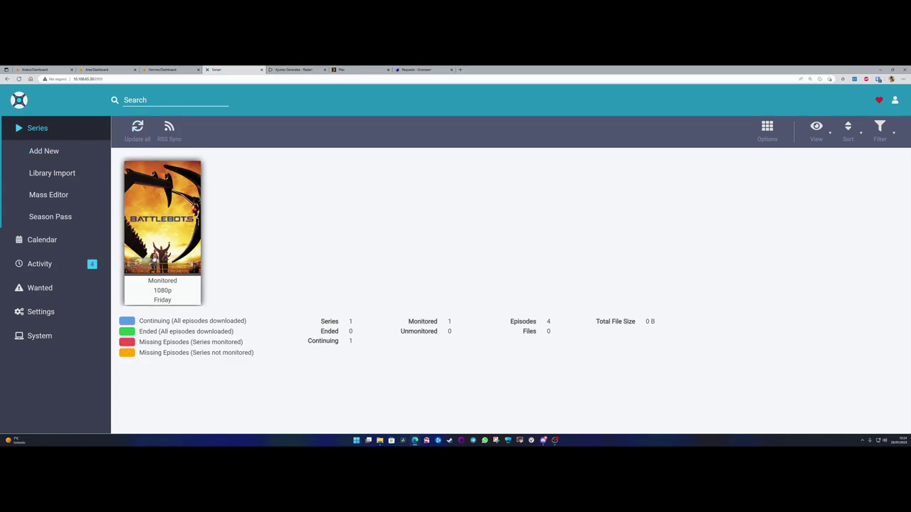
{"action": "left_click", "coordinate": [165, 208]}
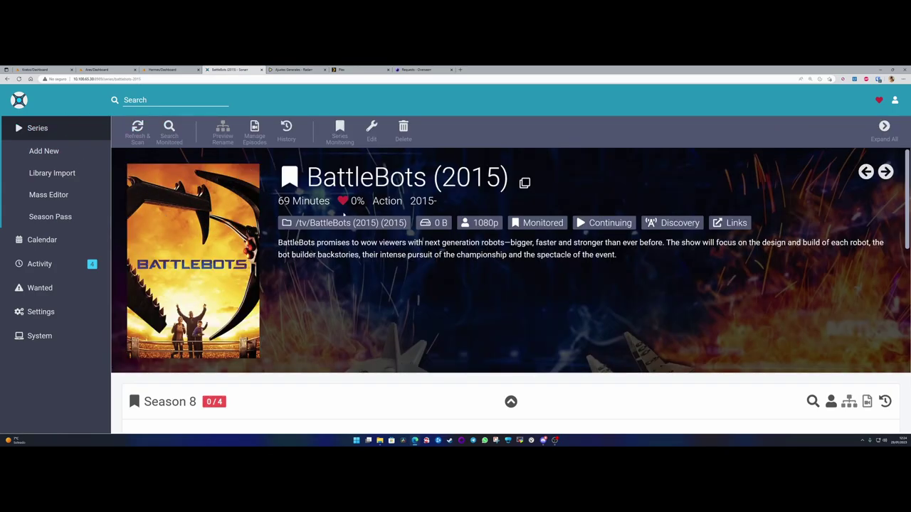
{"action": "scroll", "coordinate": [306, 288], "scroll_direction": "down", "scroll_amount": 1}
{"action": "scroll", "coordinate": [356, 281], "scroll_direction": "up", "scroll_amount": 1}
{"action": "left_click_drag", "start_coordinate": [436, 180], "coordinate": [503, 183]}
{"action": "left_click", "coordinate": [417, 220]}
{"action": "right_click", "coordinate": [381, 223]}
{"action": "key", "text": "Escape"}
{"action": "left_click_drag", "start_coordinate": [383, 223], "coordinate": [410, 225]}
{"action": "left_click", "coordinate": [382, 223]}
- In the series edit dialog, delete the trailing duplicate '(2015)' from the path
{"action": "left_click", "coordinate": [372, 128]}
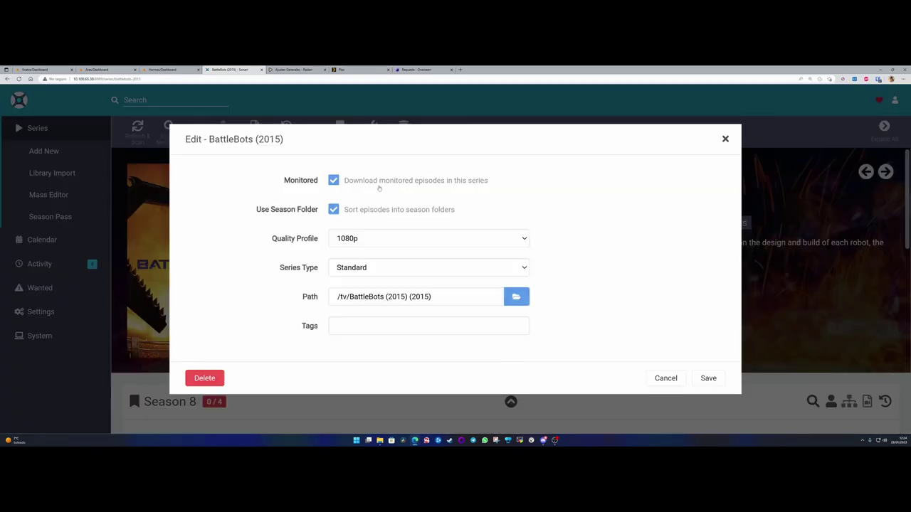
{"action": "left_click_drag", "start_coordinate": [409, 297], "coordinate": [465, 297]}
{"action": "key", "text": "BackSpace"}
- In an Unraid terminal, cd into /mnt/user/multimedia/Series and confirm with ls that it's empty
{"action": "left_click", "coordinate": [164, 69]}
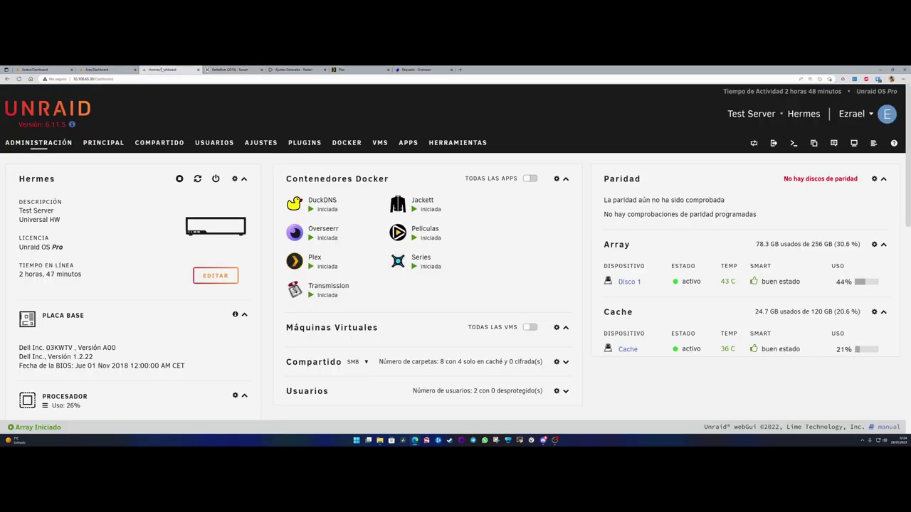
{"action": "left_click", "coordinate": [794, 143]}
{"action": "type", "text": "cd /mnt/"}
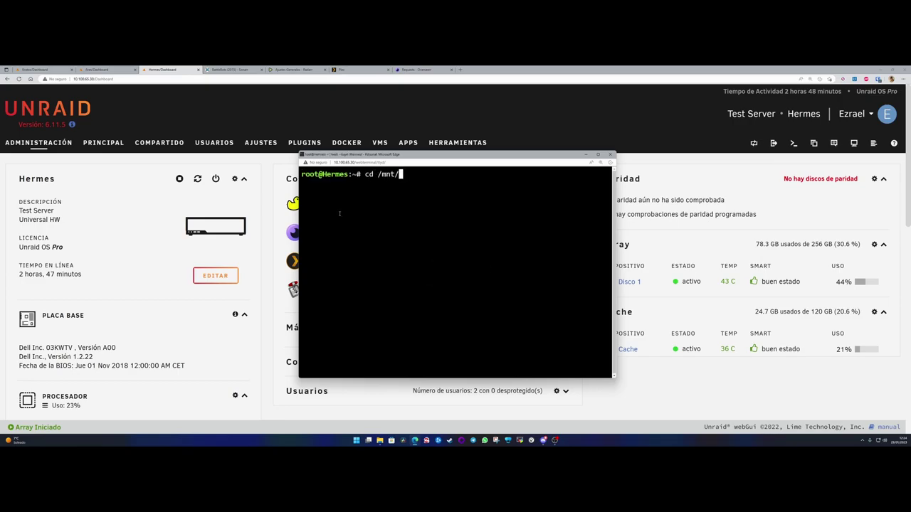
{"action": "type", "text": "use"}
{"action": "key", "text": "BackSpace"}
{"action": "key", "text": "BackSpace"}
{"action": "key", "text": "BackSpace"}
{"action": "type", "text": "user/mult"}
{"action": "key", "text": "Tab"}
{"action": "type", "text": "se"}
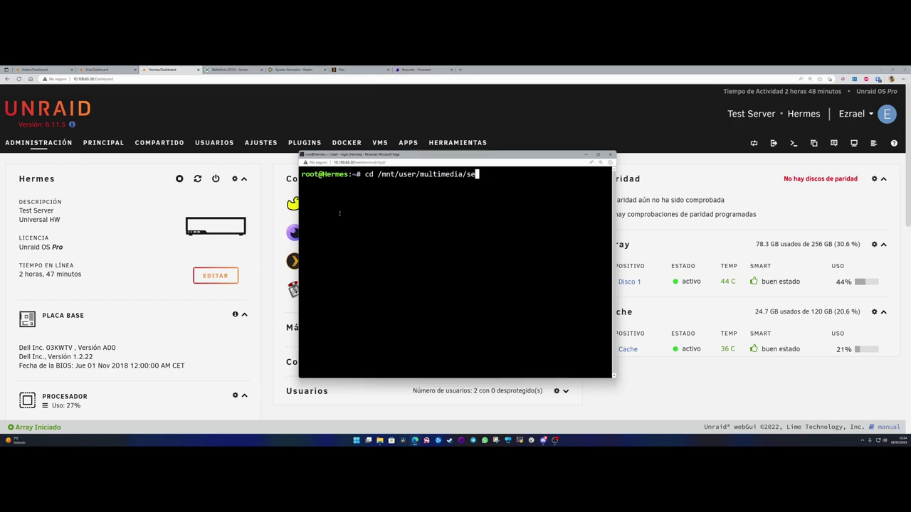
{"action": "key", "text": "BackSpace"}
{"action": "key", "text": "BackSpace"}
{"action": "type", "text": "Se"}
{"action": "key", "text": "Tab"}
{"action": "key", "text": "Return"}
{"action": "type", "text": "ls"}
{"action": "key", "text": "Return"}
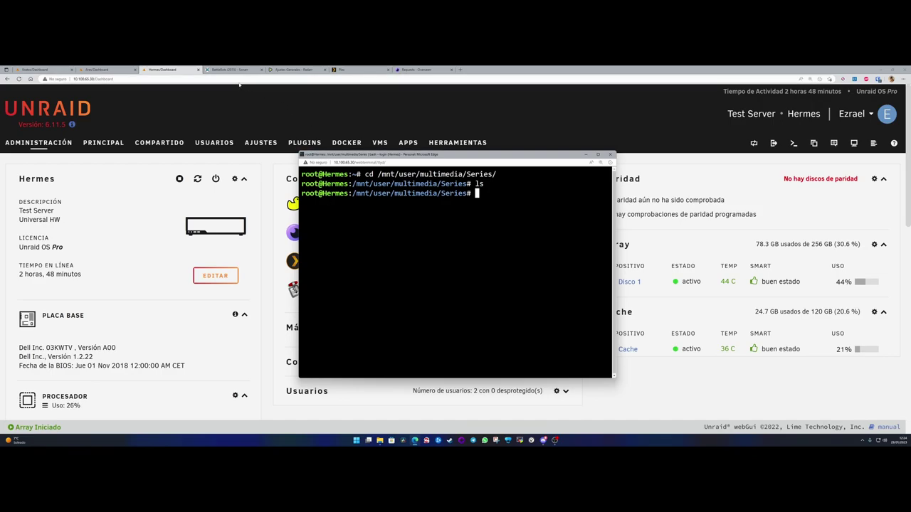
- Save BattleBots' path as /tv/BattleBots (2015), choosing not to move the files
{"action": "left_click", "coordinate": [247, 90]}
{"action": "left_click", "coordinate": [233, 70]}
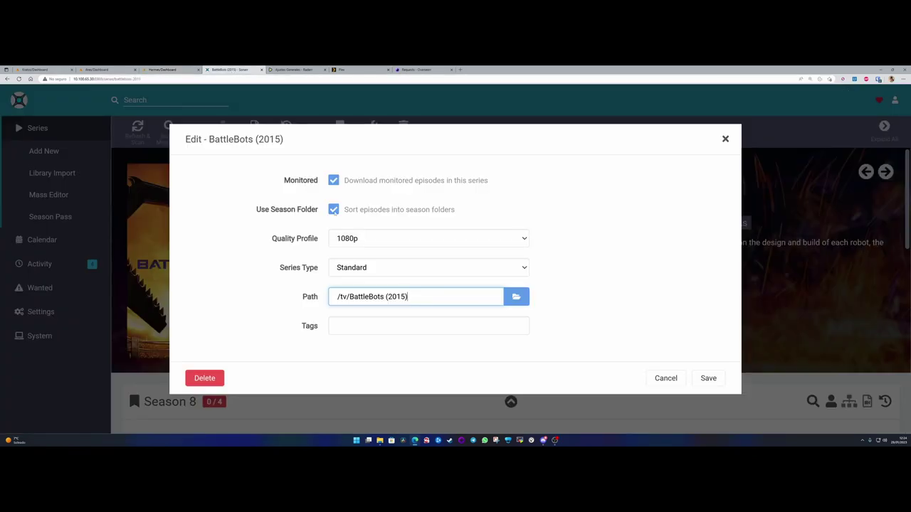
{"action": "left_click", "coordinate": [708, 379]}
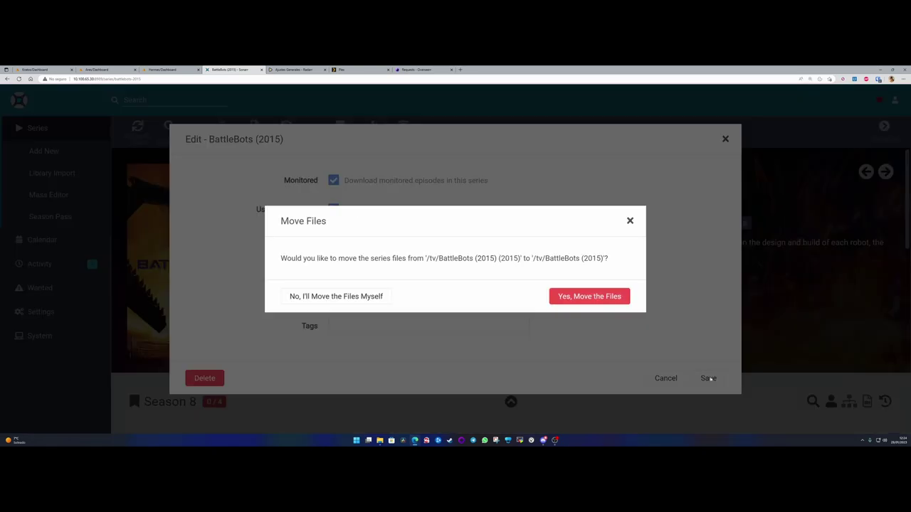
{"action": "left_click", "coordinate": [330, 297]}
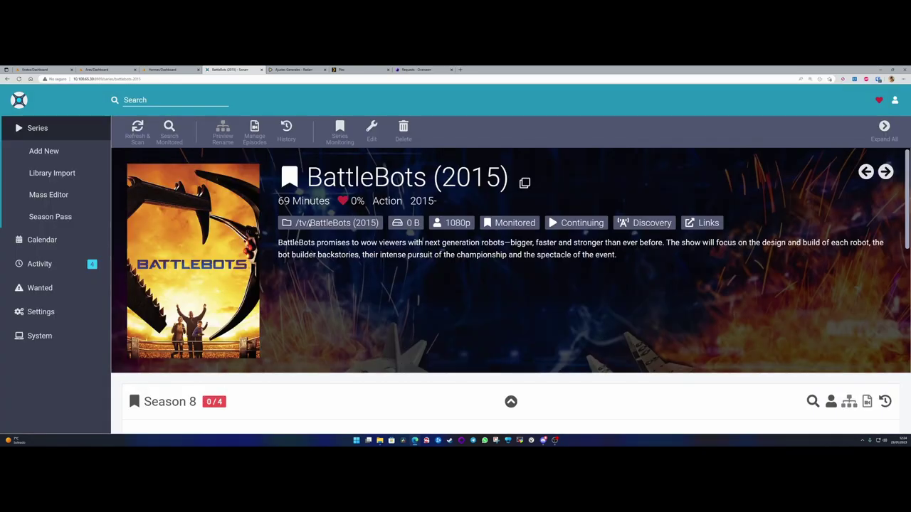
{"action": "left_click_drag", "start_coordinate": [314, 224], "coordinate": [382, 225]}
{"action": "left_click", "coordinate": [417, 279]}
- Review Sonarr's queue of four Season 8 episodes downloading at WEBDL-1080p
{"action": "left_click", "coordinate": [39, 263]}
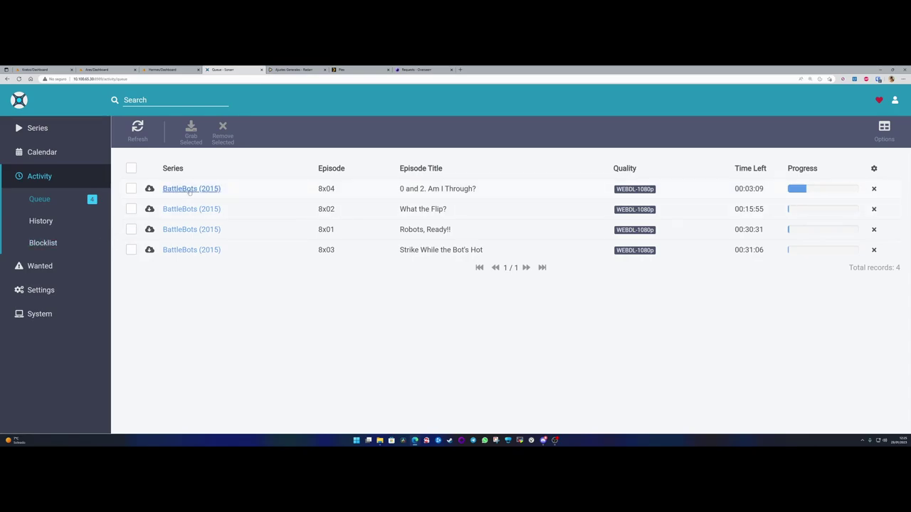
{"action": "mouse_move", "coordinate": [147, 191]}
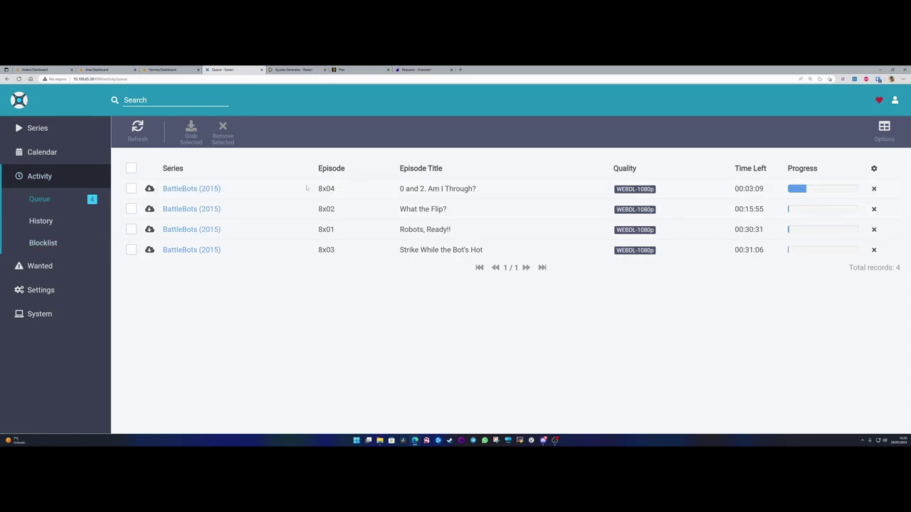
{"action": "left_click_drag", "start_coordinate": [310, 191], "coordinate": [342, 251]}
{"action": "left_click", "coordinate": [337, 265]}
{"action": "mouse_move", "coordinate": [161, 200]}
{"action": "left_click_drag", "start_coordinate": [633, 190], "coordinate": [654, 190]}
- Open the Transmission container's WebUI from the Unraid dashboard
{"action": "left_click", "coordinate": [175, 69]}
{"action": "left_click", "coordinate": [294, 288]}
{"action": "left_click", "coordinate": [326, 307]}
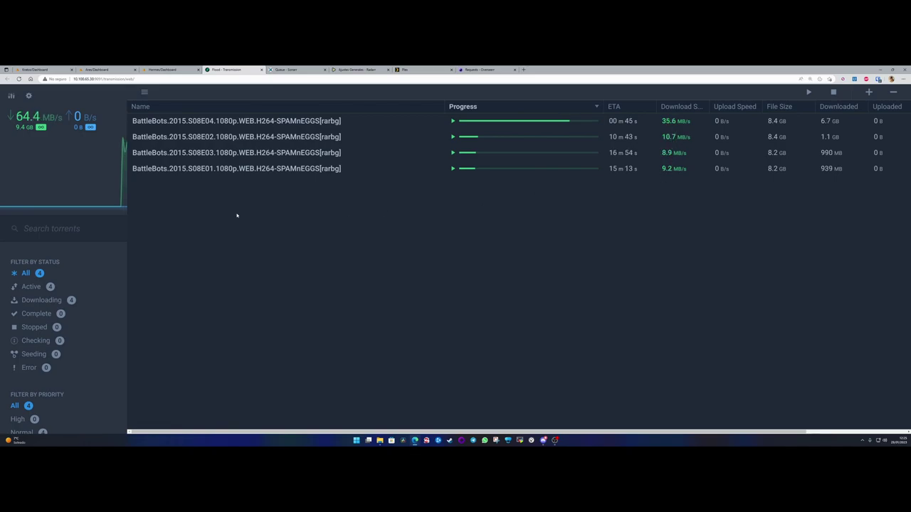
- Expand Transmission's tracker filters and select the fully downloaded S08E04 torrent
{"action": "scroll", "coordinate": [81, 273], "scroll_direction": "down", "scroll_amount": 3}
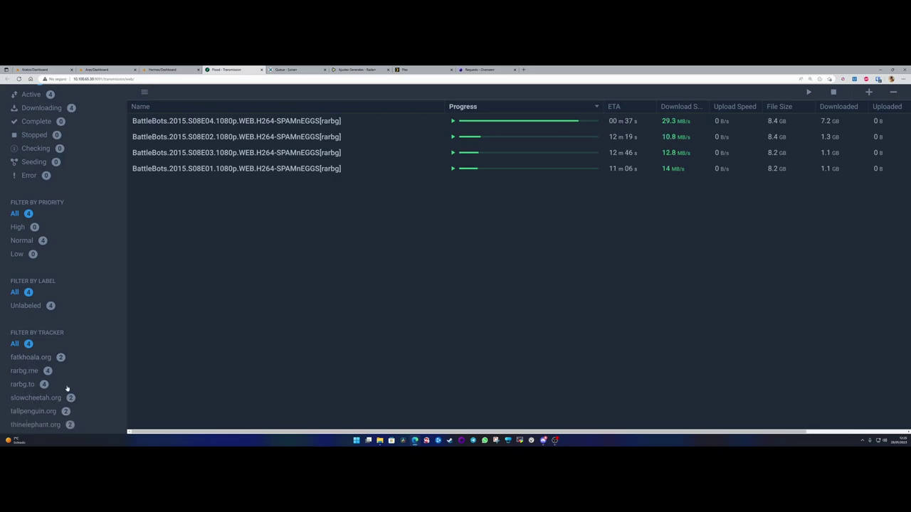
{"action": "left_click", "coordinate": [24, 411]}
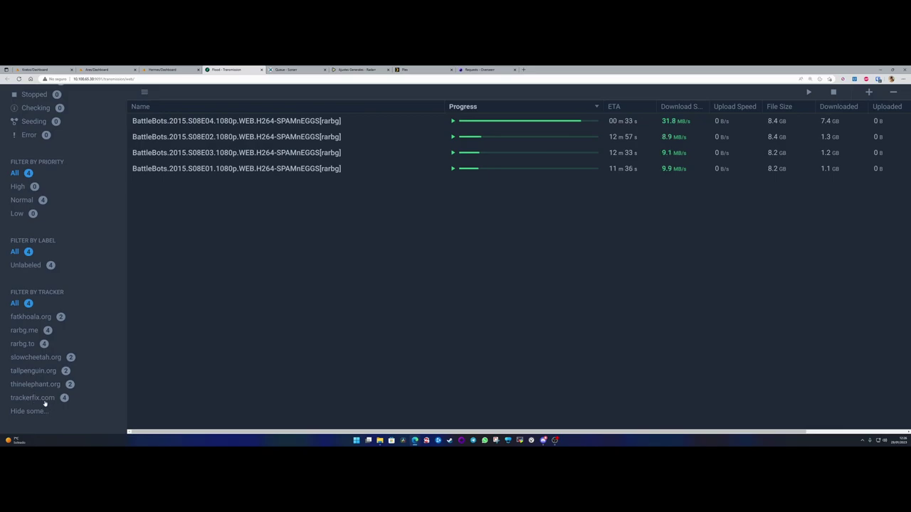
{"action": "scroll", "coordinate": [88, 335], "scroll_direction": "up", "scroll_amount": 5}
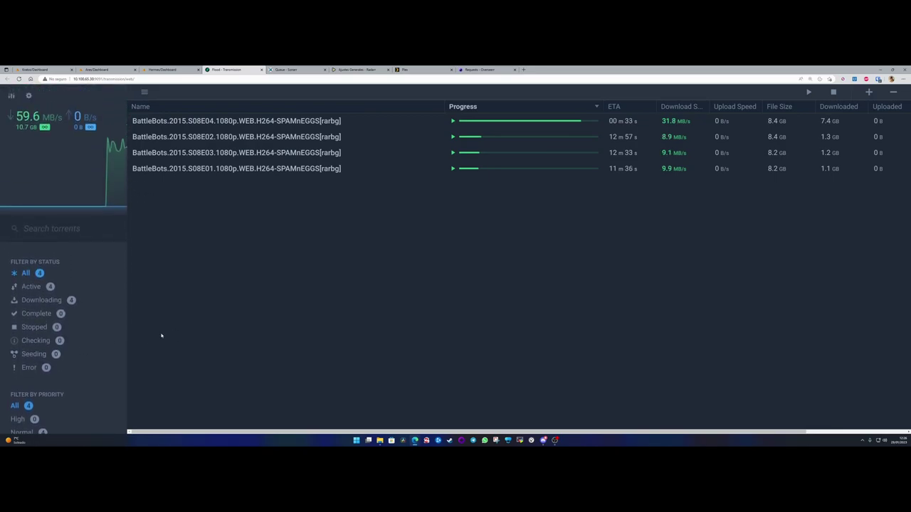
{"action": "scroll", "coordinate": [57, 323], "scroll_direction": "down", "scroll_amount": 5}
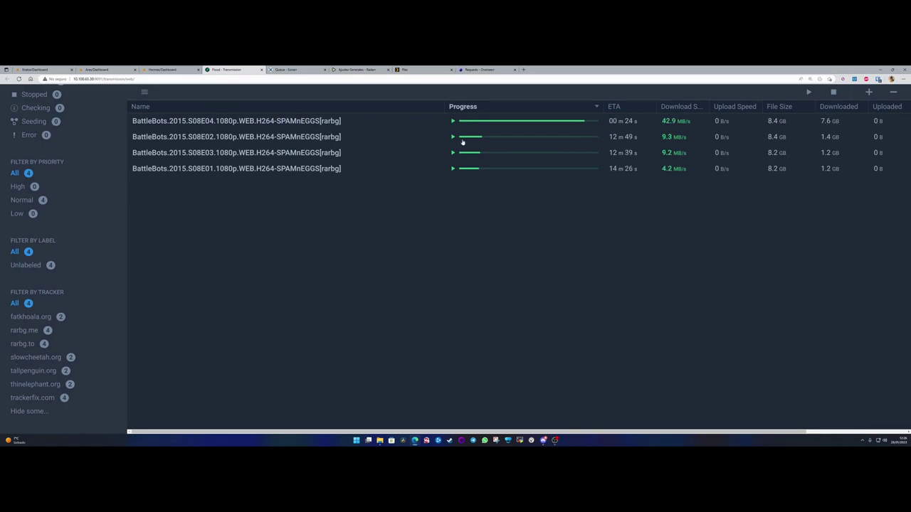
{"action": "left_click", "coordinate": [540, 124]}
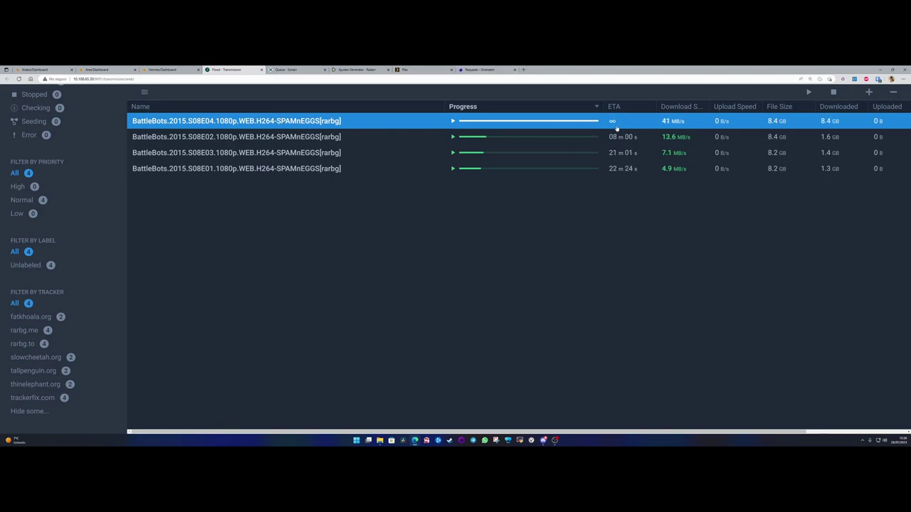
{"action": "key", "text": "ctrl+Tab"}
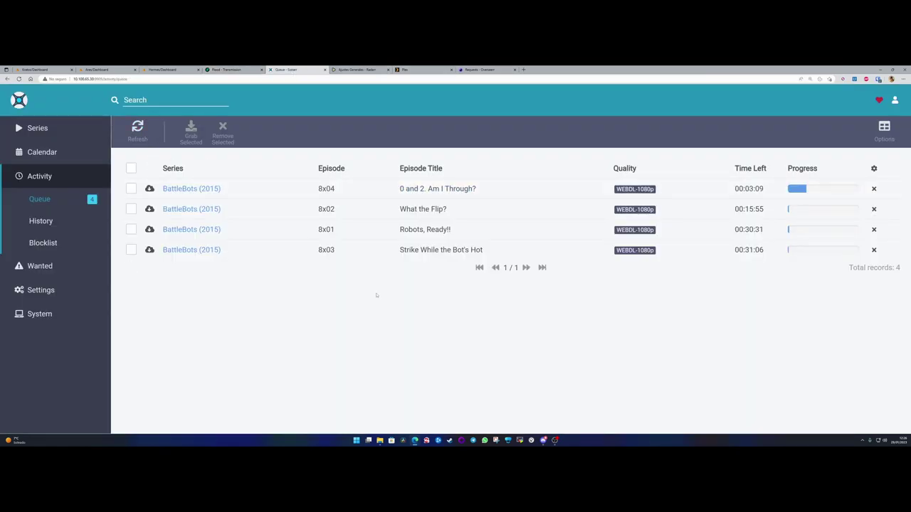
- Reload Sonarr's download queue to refresh episode 8x04's status
{"action": "right_click", "coordinate": [136, 126]}
{"action": "left_click", "coordinate": [156, 351]}
{"action": "mouse_move", "coordinate": [149, 209]}
{"action": "mouse_move", "coordinate": [151, 190]}
{"action": "left_click", "coordinate": [41, 128]}
{"action": "left_click", "coordinate": [41, 265]}
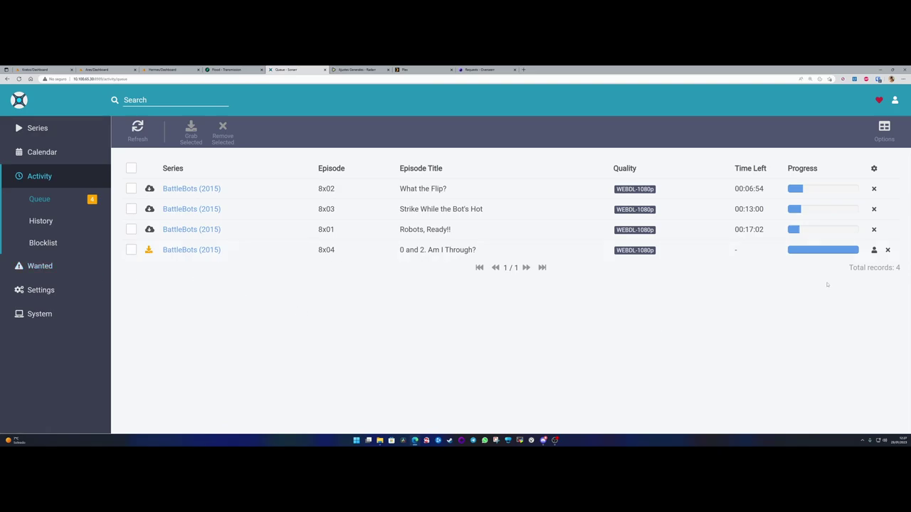
- Try manual import for episode 8x04, which finds no video files, and cancel it
{"action": "mouse_move", "coordinate": [148, 249]}
{"action": "left_click", "coordinate": [874, 250]}
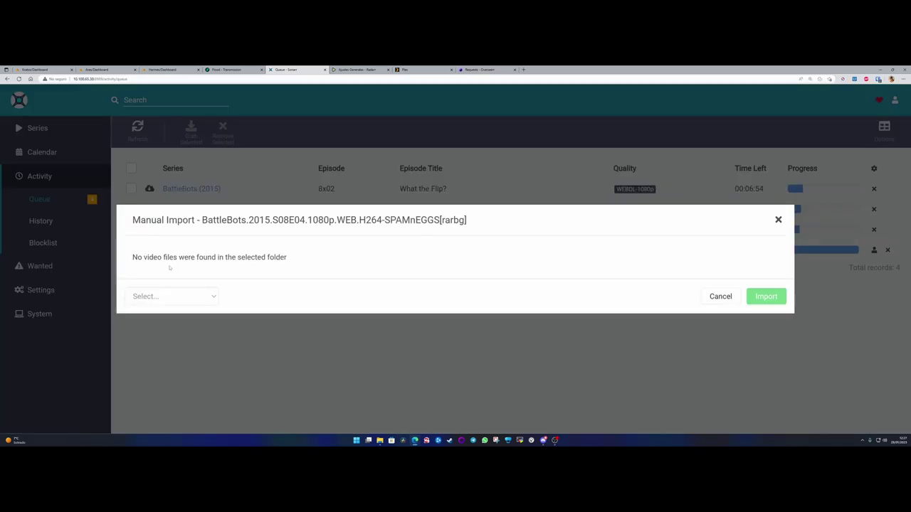
{"action": "left_click_drag", "start_coordinate": [158, 258], "coordinate": [288, 258]}
{"action": "left_click", "coordinate": [788, 288]}
{"action": "left_click", "coordinate": [721, 296]}
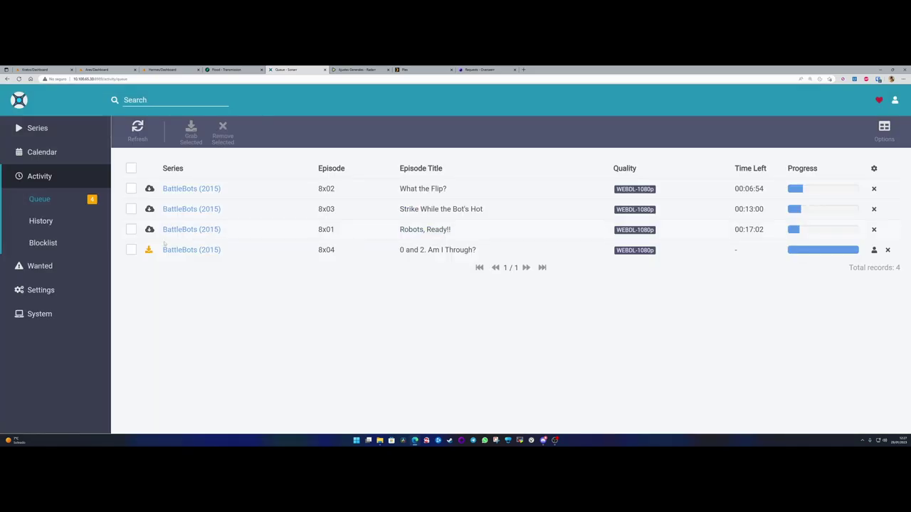
- Open the BattleBots series page and check its path
{"action": "mouse_move", "coordinate": [149, 249]}
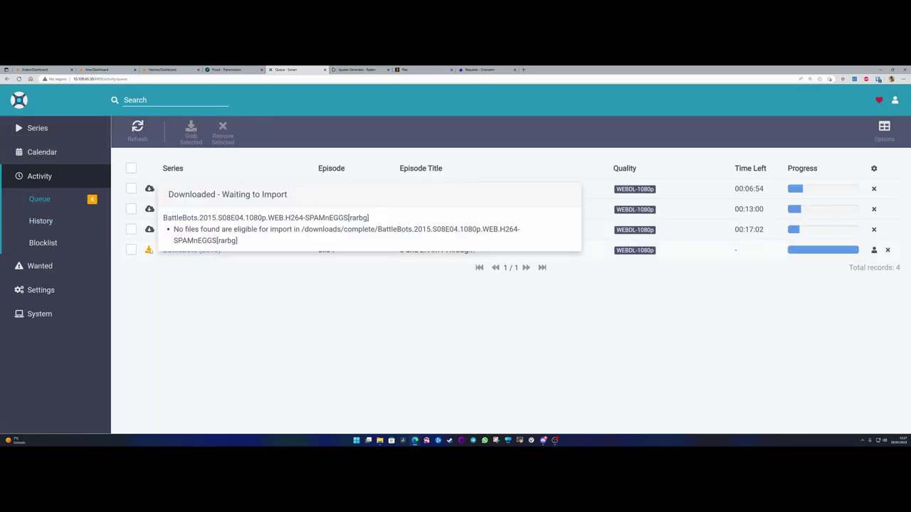
{"action": "left_click", "coordinate": [37, 128]}
{"action": "left_click", "coordinate": [171, 223]}
{"action": "left_click_drag", "start_coordinate": [325, 223], "coordinate": [388, 229]}
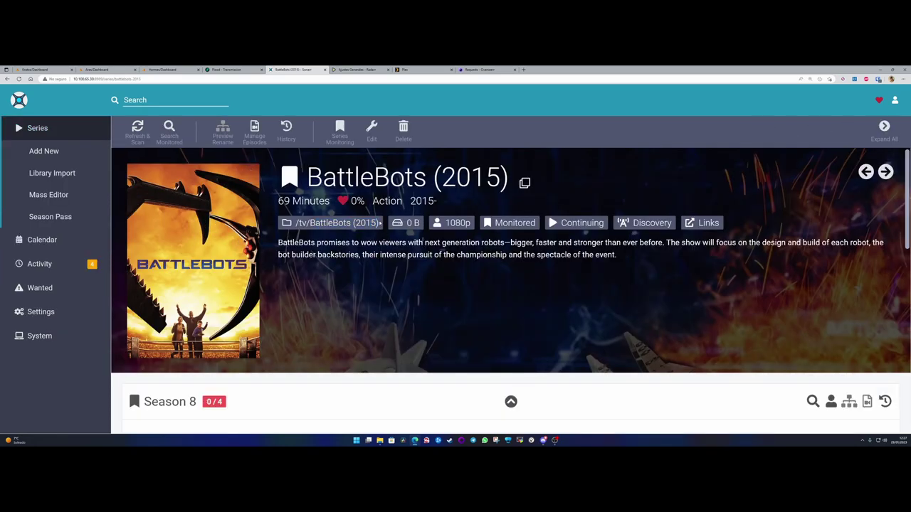
{"action": "left_click", "coordinate": [372, 128]}
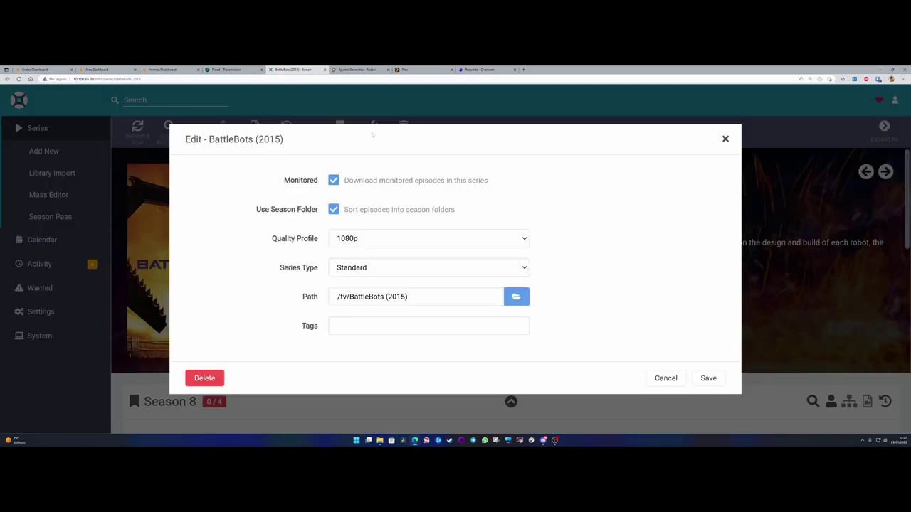
{"action": "left_click", "coordinate": [417, 299]}
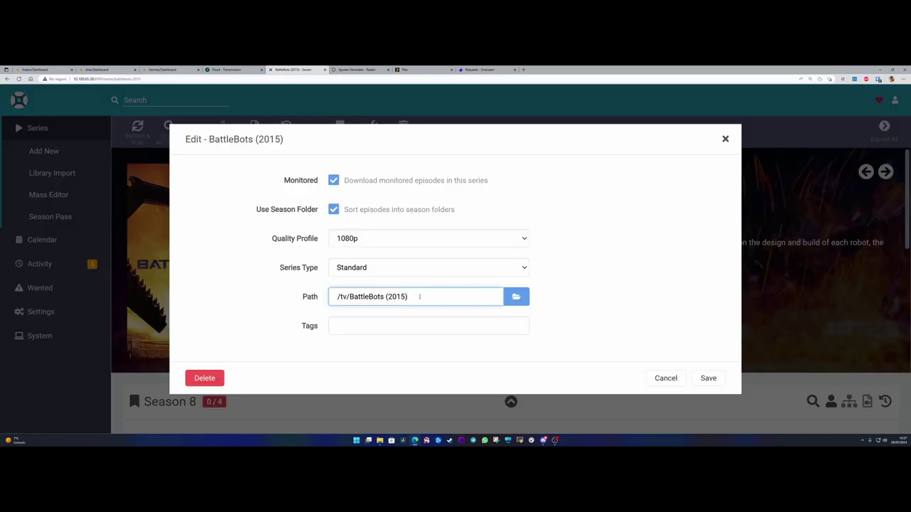
{"action": "left_click", "coordinate": [245, 292]}
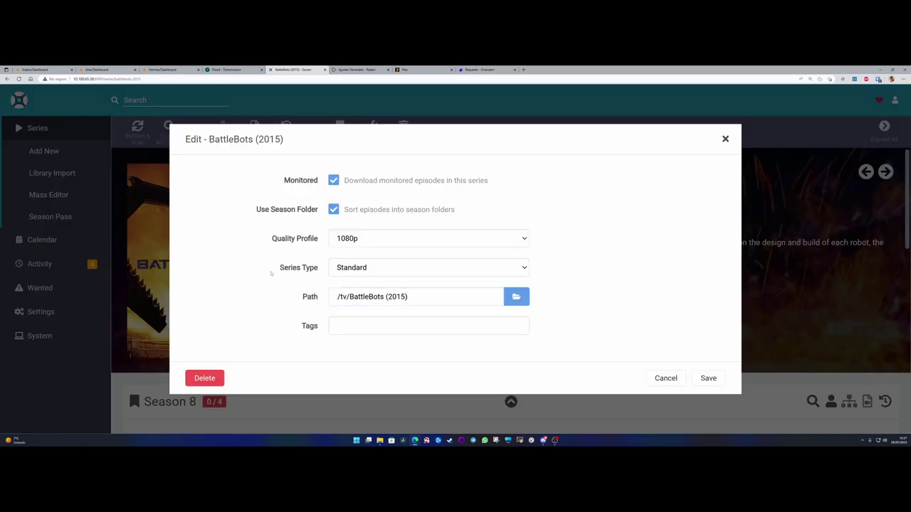
{"action": "left_click", "coordinate": [665, 378]}
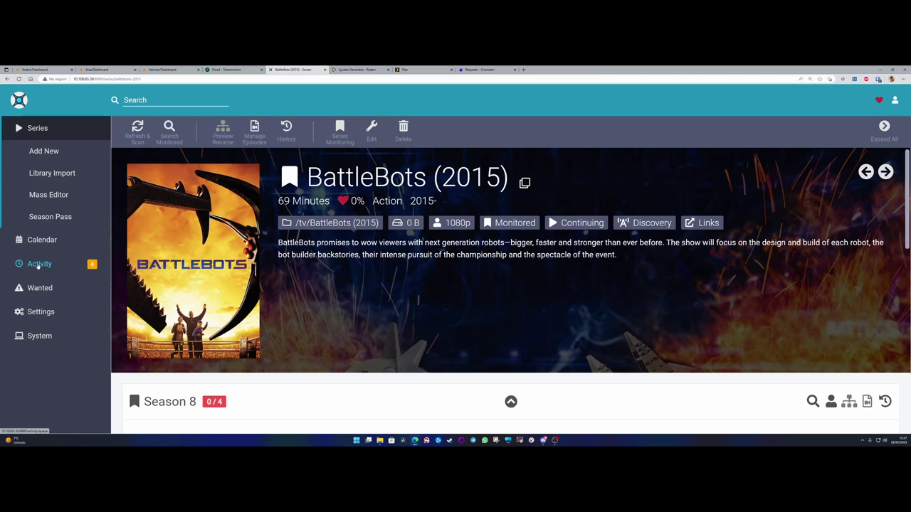
{"action": "left_click", "coordinate": [38, 265]}
- Read 8x04's import error pointing at /downloads/complete, then close the Ares dashboard tab
{"action": "left_click", "coordinate": [40, 221]}
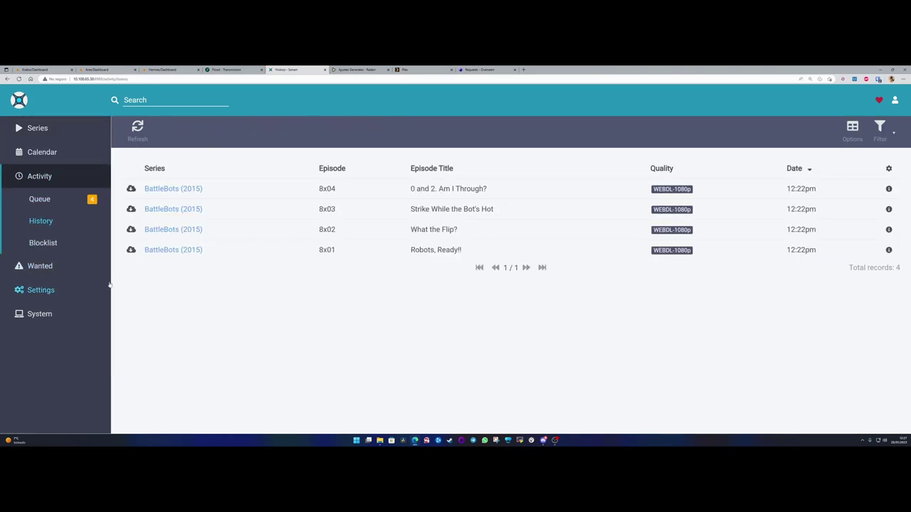
{"action": "left_click", "coordinate": [39, 200]}
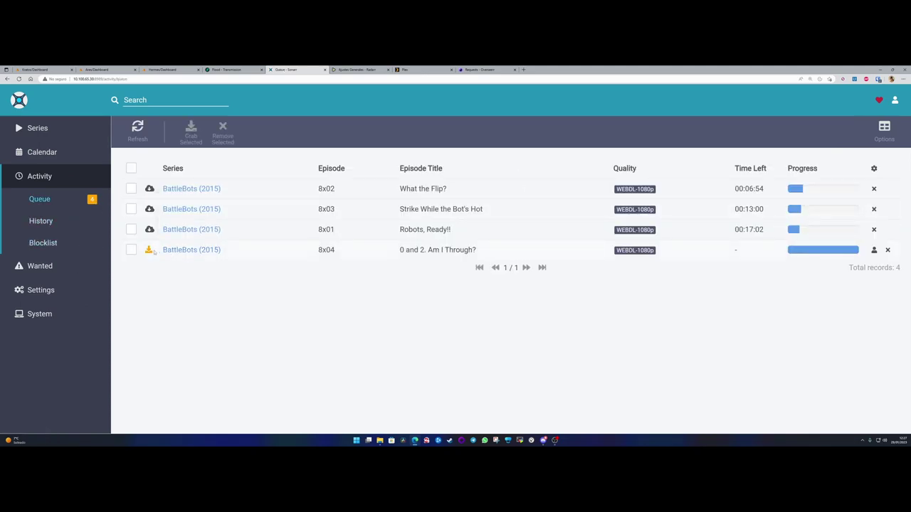
{"action": "mouse_move", "coordinate": [148, 250]}
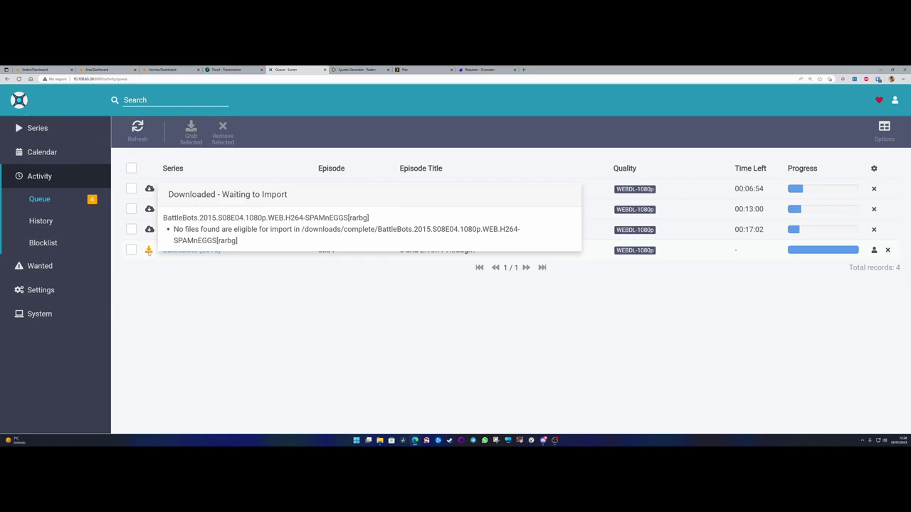
{"action": "left_click_drag", "start_coordinate": [270, 229], "coordinate": [301, 229]}
{"action": "left_click", "coordinate": [300, 230]}
{"action": "left_click_drag", "start_coordinate": [342, 229], "coordinate": [376, 229]}
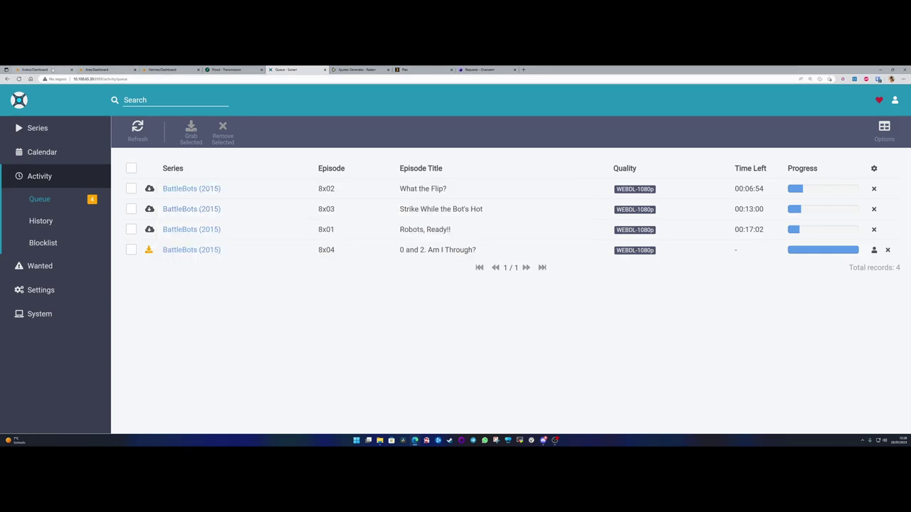
{"action": "left_click", "coordinate": [134, 69]}
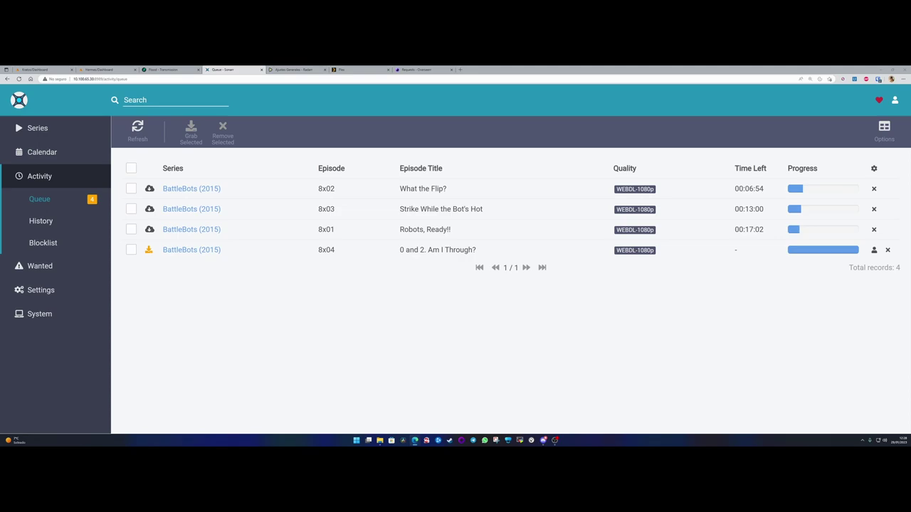
- Edit the Series container, trimming complete/ from the /downloads host path, and apply
{"action": "left_click", "coordinate": [103, 69]}
{"action": "left_click", "coordinate": [398, 261]}
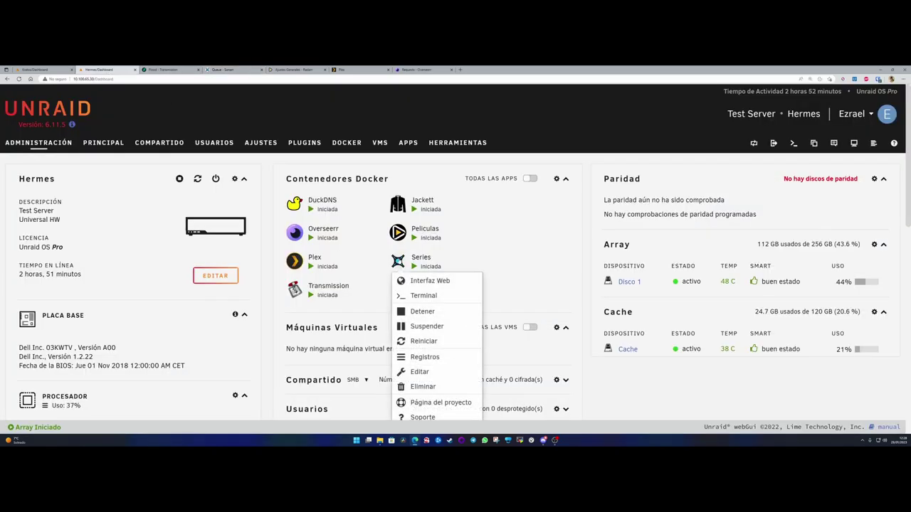
{"action": "left_click", "coordinate": [418, 369]}
{"action": "scroll", "coordinate": [454, 304], "scroll_direction": "down", "scroll_amount": 5}
{"action": "left_click", "coordinate": [455, 301]}
{"action": "key", "text": "BackSpace"}
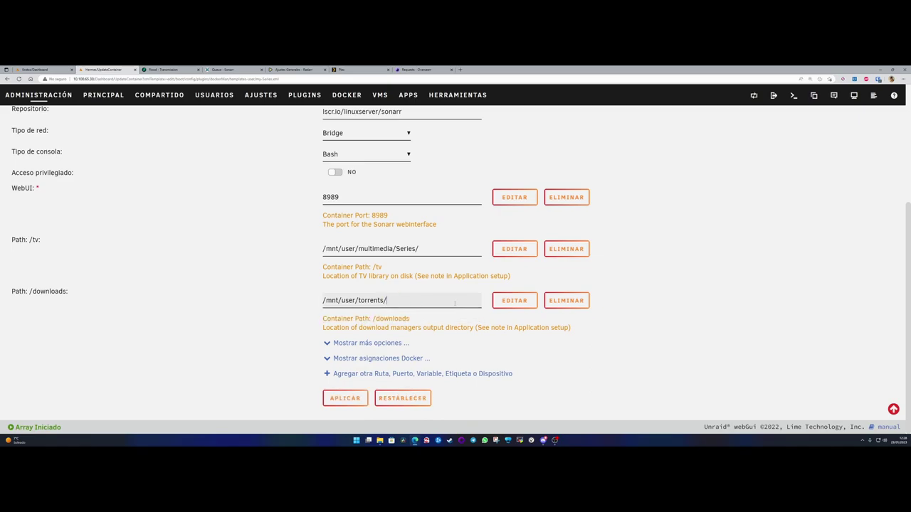
{"action": "left_click", "coordinate": [345, 398]}
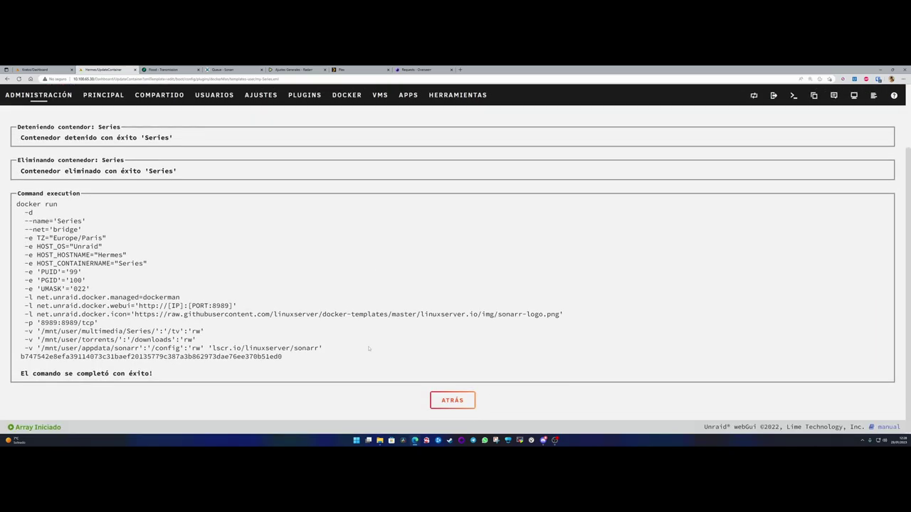
{"action": "left_click", "coordinate": [452, 400]}
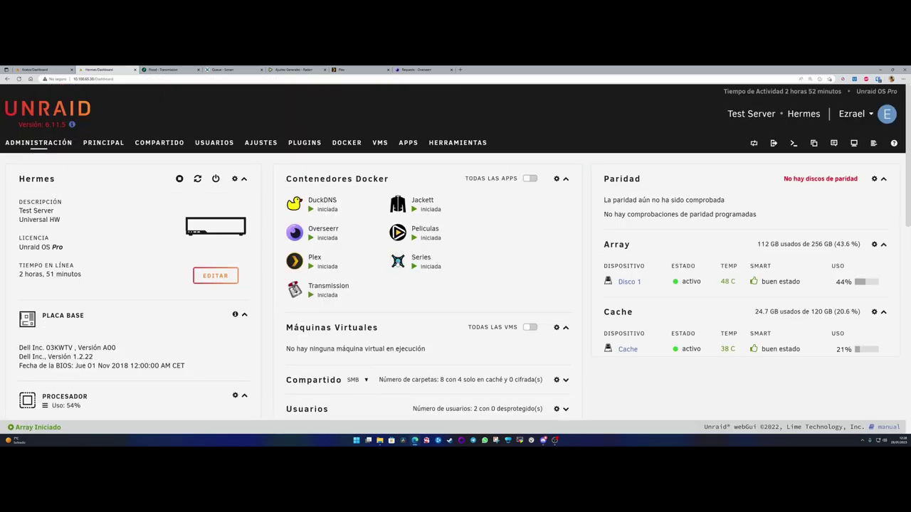
- Reload the Sonarr queue page, which now reads Queue is empty
{"action": "left_click", "coordinate": [397, 261]}
{"action": "left_click", "coordinate": [224, 69]}
{"action": "left_click", "coordinate": [226, 80]}
{"action": "key", "text": "Return"}
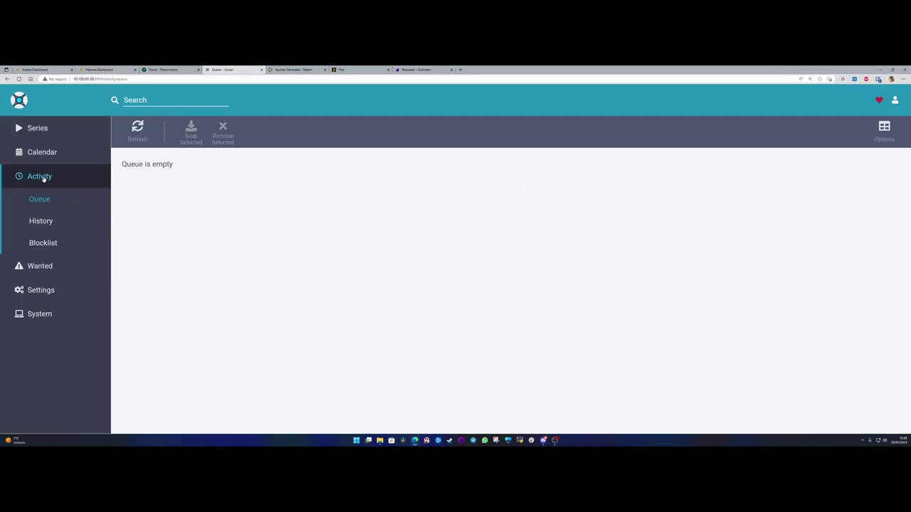
{"action": "left_click_drag", "start_coordinate": [118, 165], "coordinate": [182, 165]}
{"action": "left_click", "coordinate": [182, 165]}
- Remap the Series container's /downloads to /mnt/user/torrents/complete/ and confirm recreating it
{"action": "left_click", "coordinate": [100, 69]}
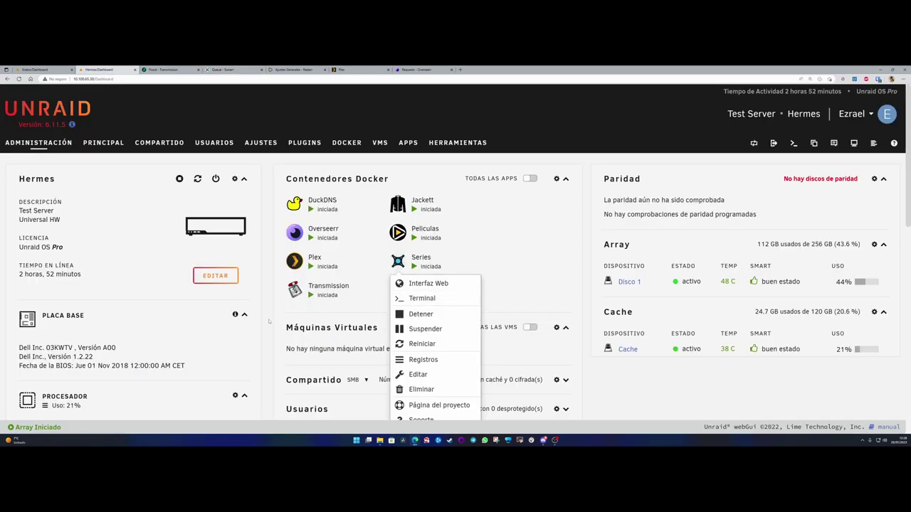
{"action": "left_click", "coordinate": [272, 314]}
{"action": "left_click", "coordinate": [398, 261]}
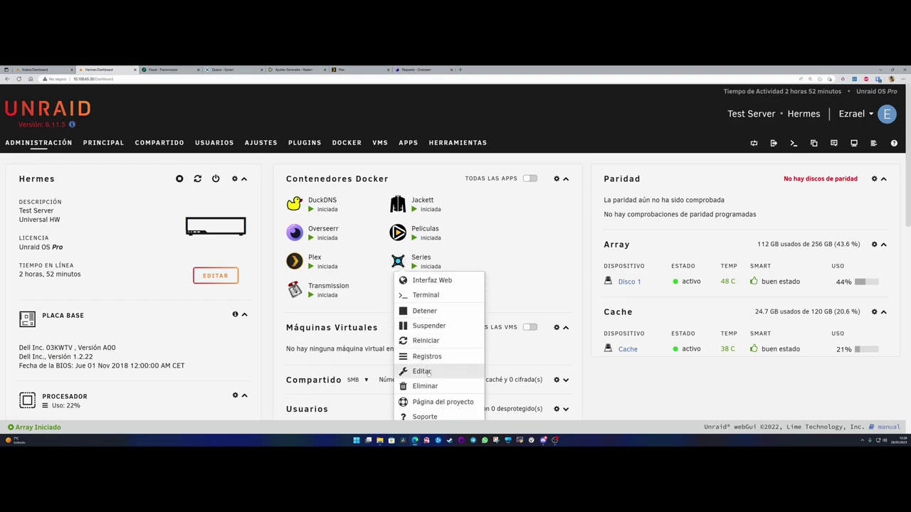
{"action": "left_click", "coordinate": [413, 371]}
{"action": "scroll", "coordinate": [395, 322], "scroll_direction": "down", "scroll_amount": 4}
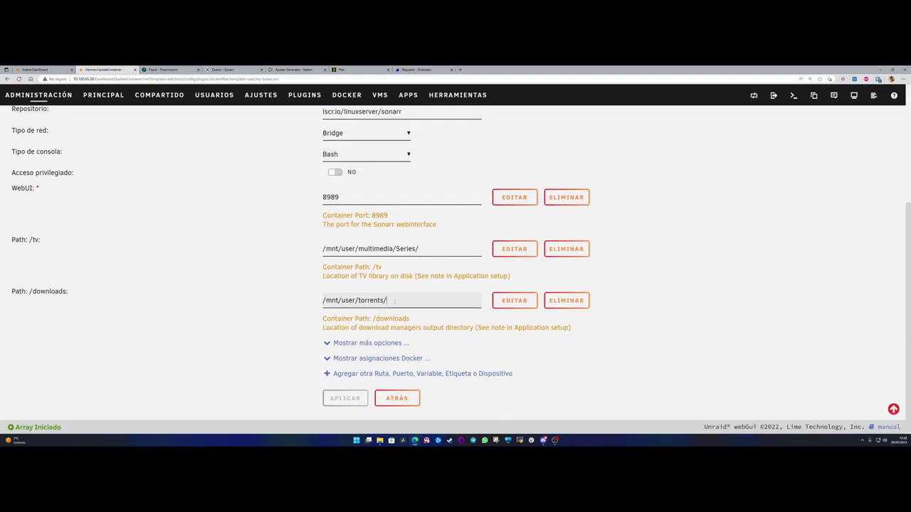
{"action": "left_click", "coordinate": [395, 302]}
{"action": "left_click", "coordinate": [347, 315]}
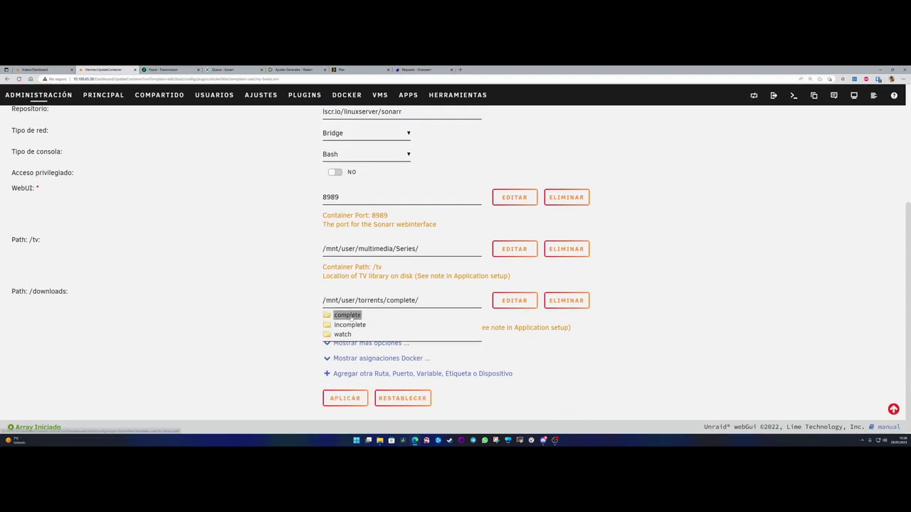
{"action": "left_click", "coordinate": [359, 408]}
{"action": "left_click", "coordinate": [344, 399]}
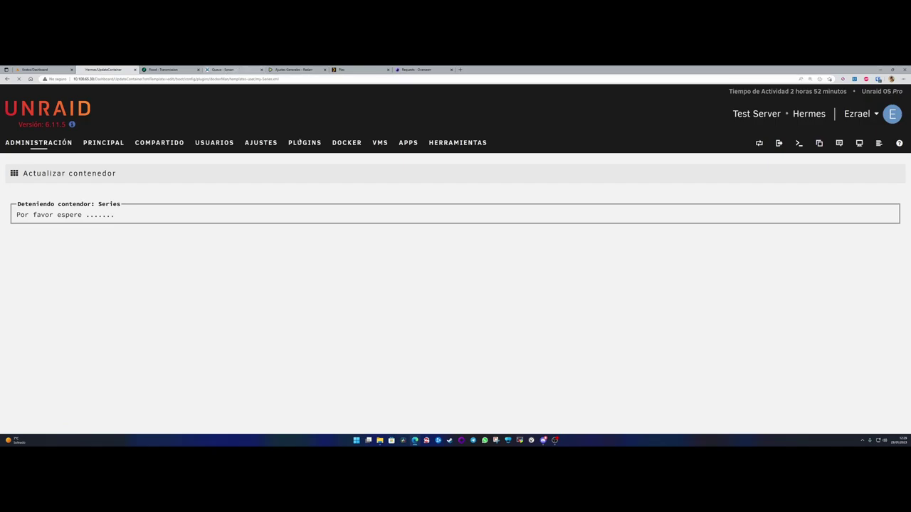
{"action": "mouse_move", "coordinate": [407, 441]}
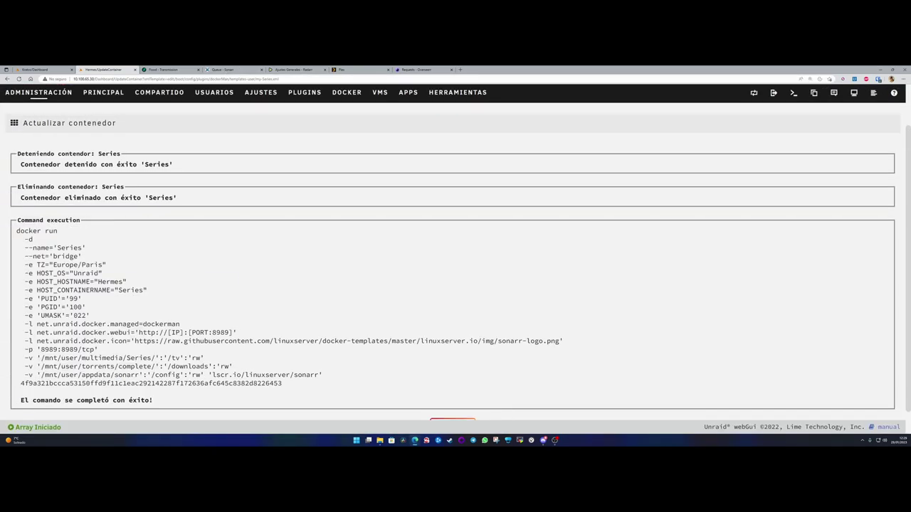
{"action": "scroll", "coordinate": [459, 406], "scroll_direction": "down", "scroll_amount": 1}
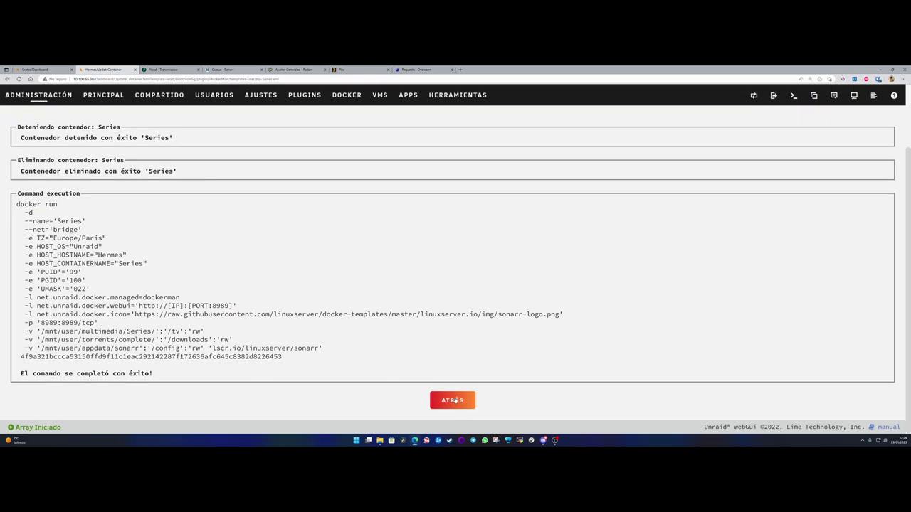
- In a server web terminal, enter /mnt/user/multimedia/Series and list its contents
{"action": "left_click", "coordinate": [455, 403]}
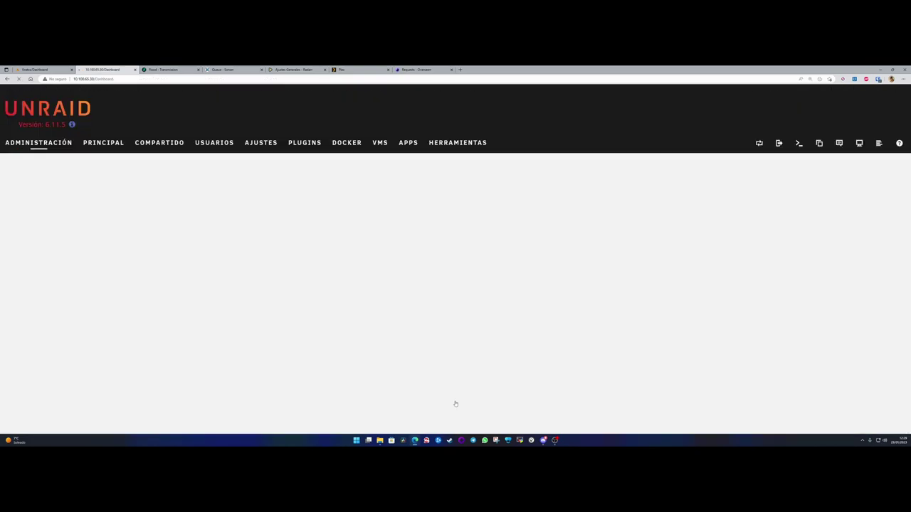
{"action": "left_click", "coordinate": [794, 143]}
{"action": "type", "text": "cd /mnt/"}
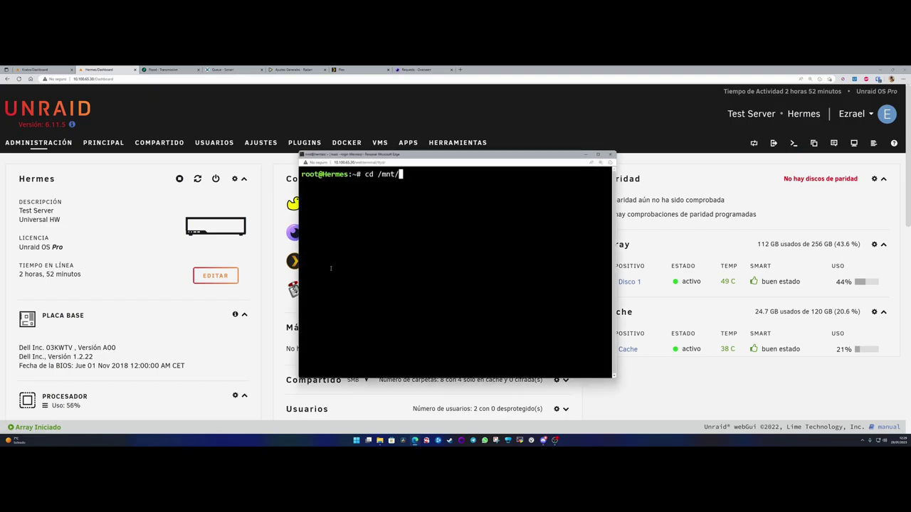
{"action": "type", "text": "user/multi"}
{"action": "key", "text": "Tab"}
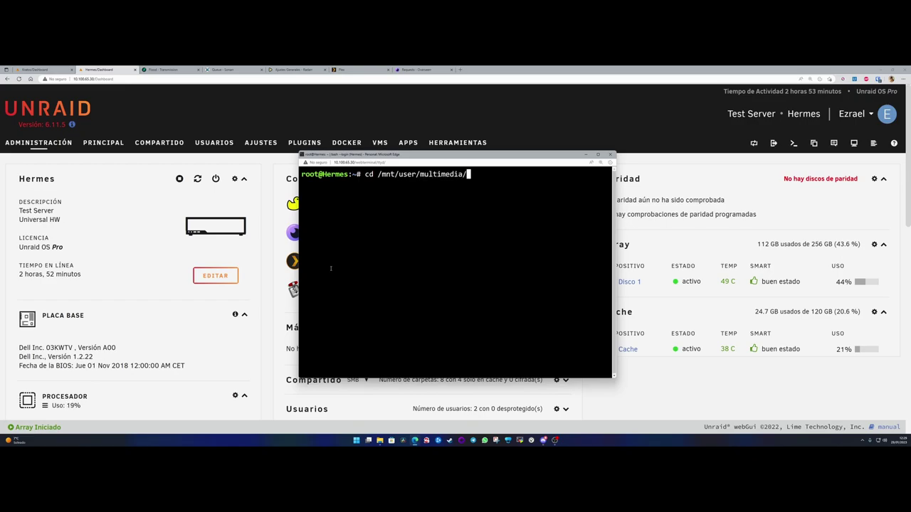
{"action": "type", "text": "S"}
{"action": "key", "text": "Tab"}
{"action": "key", "text": "Return"}
{"action": "type", "text": "ls"}
{"action": "key", "text": "Return"}
- Move into /mnt/user/torrents/ and then complete/, listing each folder
{"action": "type", "text": "cd"}
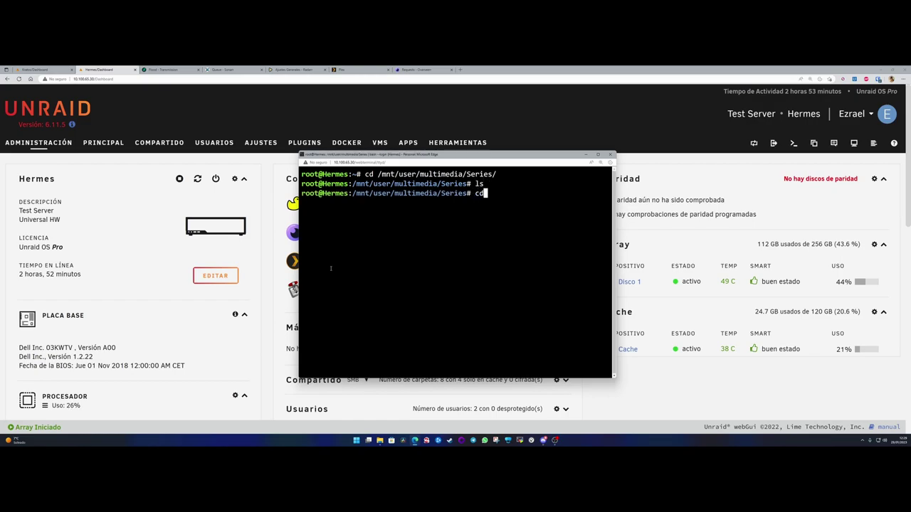
{"action": "type", "text": " /mnt/user/torrents/"}
{"action": "key", "text": "Return"}
{"action": "type", "text": "ls"}
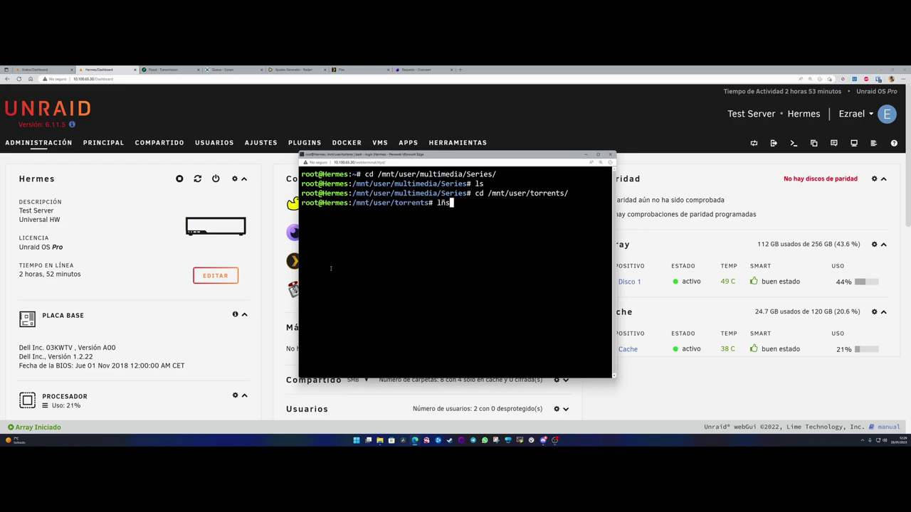
{"action": "key", "text": "Return"}
{"action": "type", "text": "cd complete/"}
{"action": "key", "text": "Return"}
{"action": "type", "text": "ls"}
{"action": "key", "text": "Return"}
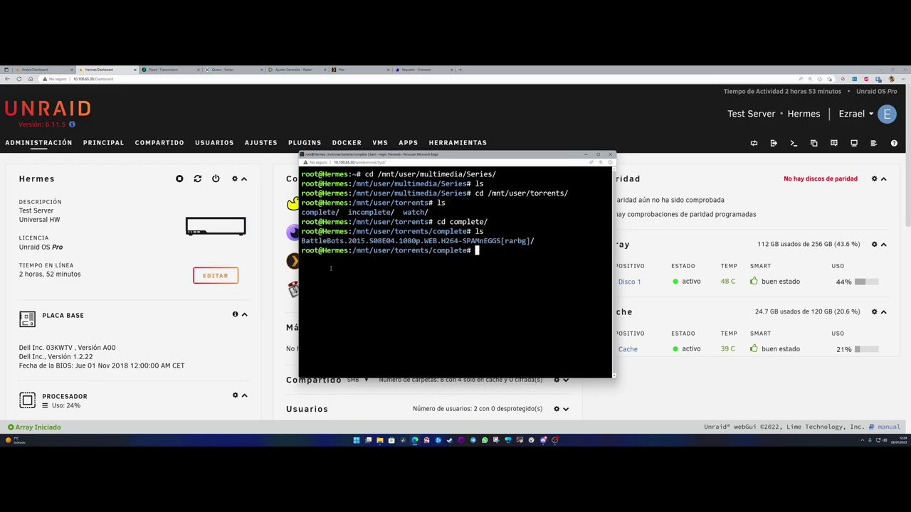
- Enter the BattleBots download folder and list its .mkv and .nfo files
{"action": "type", "text": "cd B"}
{"action": "key", "text": "Tab"}
{"action": "key", "text": "Return"}
{"action": "type", "text": "ls"}
{"action": "key", "text": "Return"}
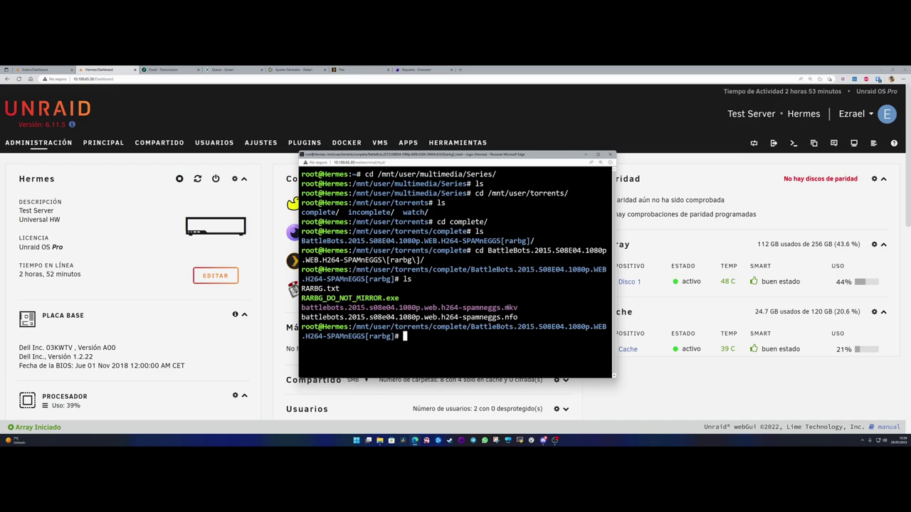
{"action": "left_click_drag", "start_coordinate": [520, 307], "coordinate": [301, 308]}
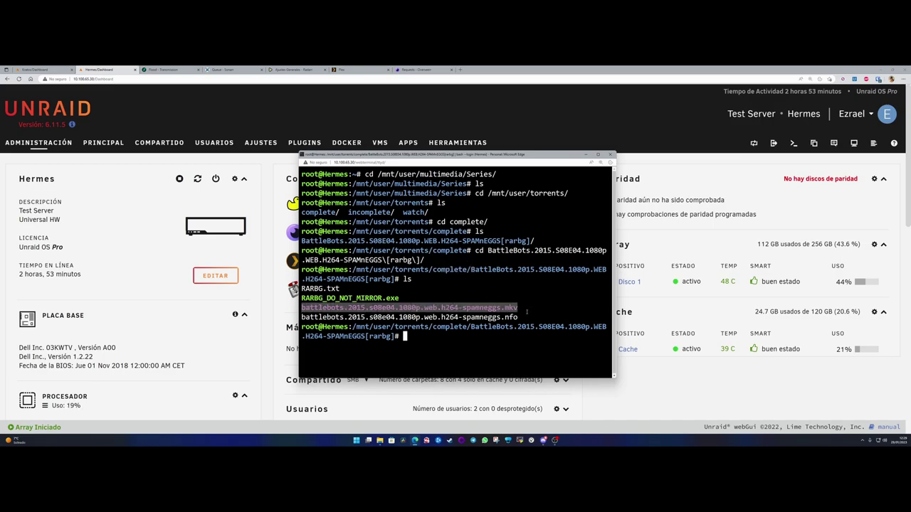
{"action": "left_click_drag", "start_coordinate": [520, 318], "coordinate": [519, 307]}
{"action": "left_click", "coordinate": [519, 307]}
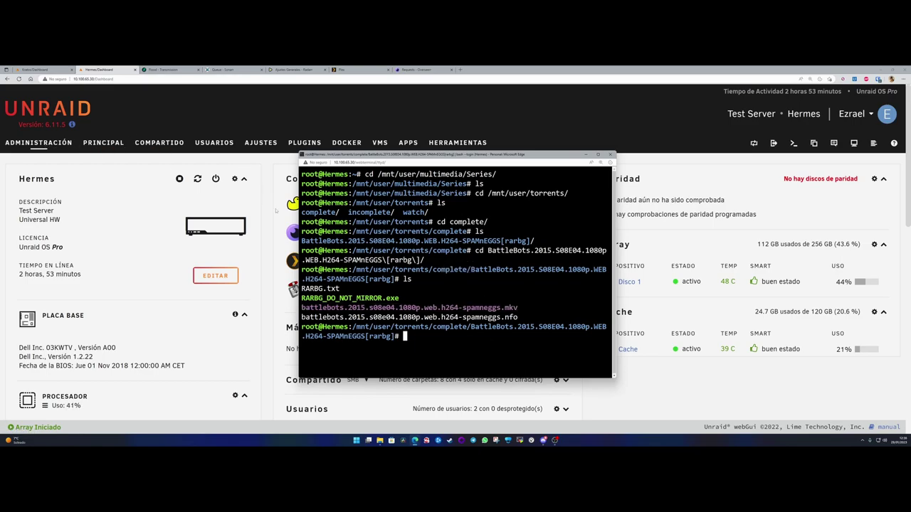
- Check 8x04's waiting-to-import status in the queue, then go to Settings > Media Management
{"action": "left_click", "coordinate": [219, 70]}
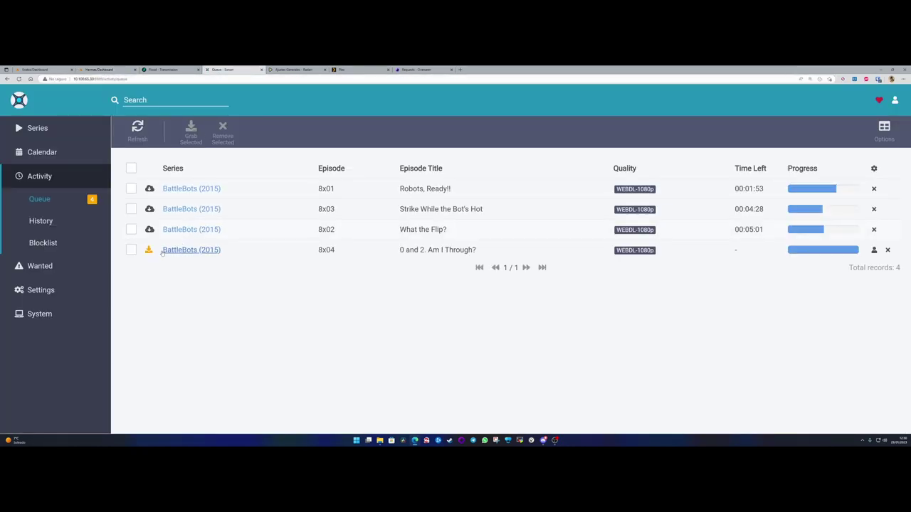
{"action": "mouse_move", "coordinate": [149, 250]}
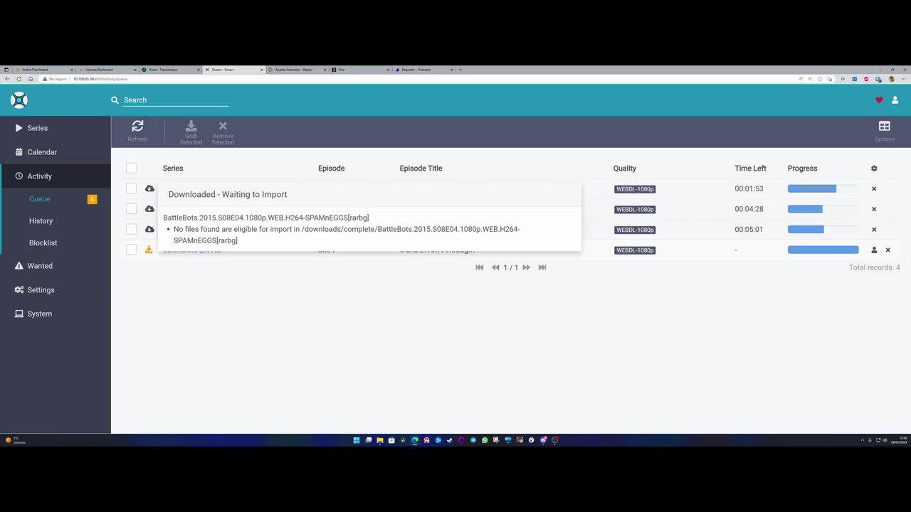
{"action": "left_click", "coordinate": [41, 290]}
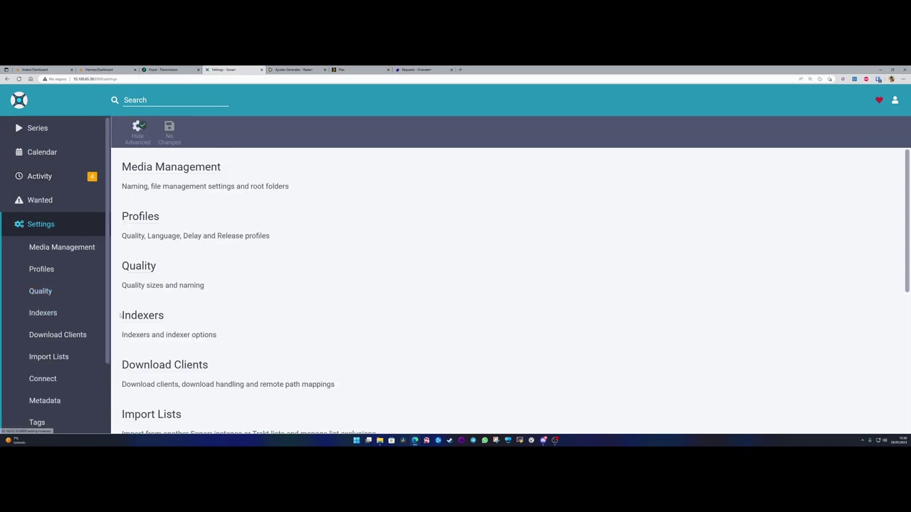
{"action": "left_click", "coordinate": [148, 167]}
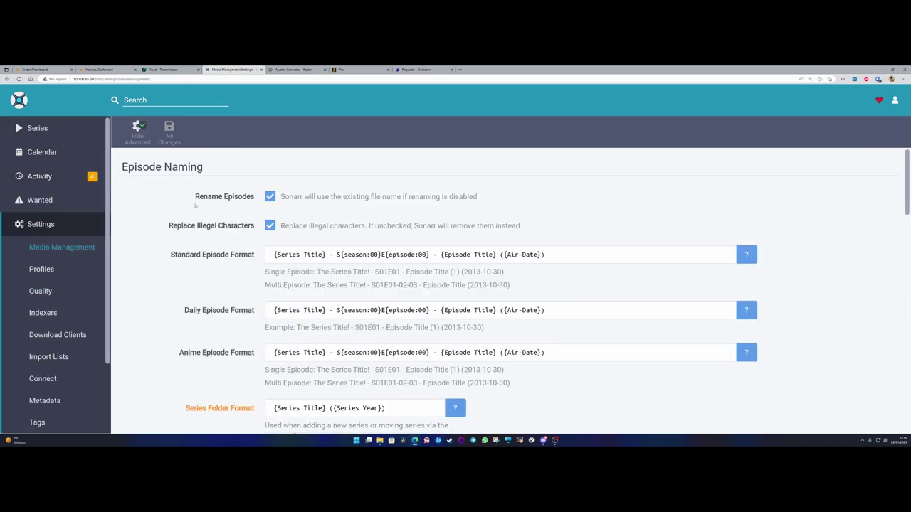
- Change the Season Folder Format from Temporada to 'Season {season}'
{"action": "scroll", "coordinate": [162, 208], "scroll_direction": "down", "scroll_amount": 4}
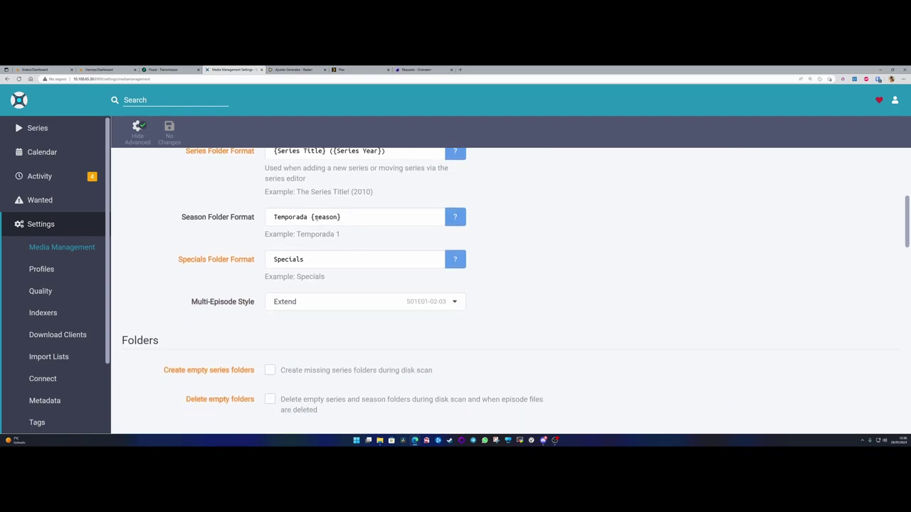
{"action": "double_click", "coordinate": [308, 217]}
{"action": "type", "text": "Se"}
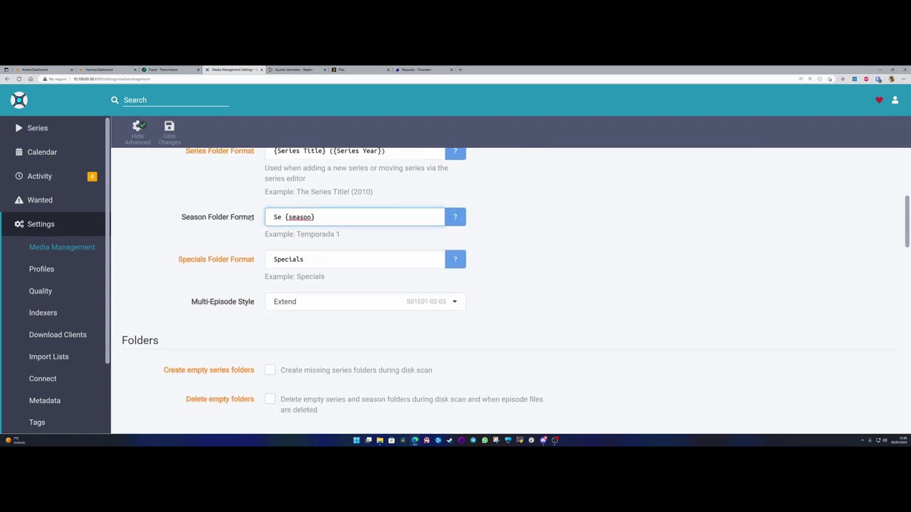
{"action": "key", "text": "BackSpace"}
{"action": "key", "text": "BackSpace"}
{"action": "type", "text": "Season"}
{"action": "left_click", "coordinate": [211, 206]}
- Enable Create empty series folders and save the media management changes
{"action": "scroll", "coordinate": [243, 304], "scroll_direction": "down", "scroll_amount": 1}
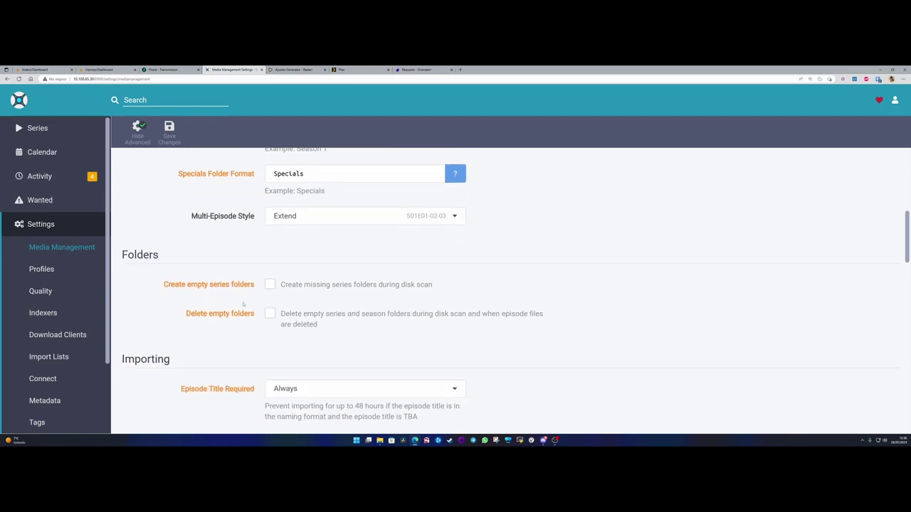
{"action": "left_click", "coordinate": [270, 285]}
{"action": "scroll", "coordinate": [265, 320], "scroll_direction": "down", "scroll_amount": 12}
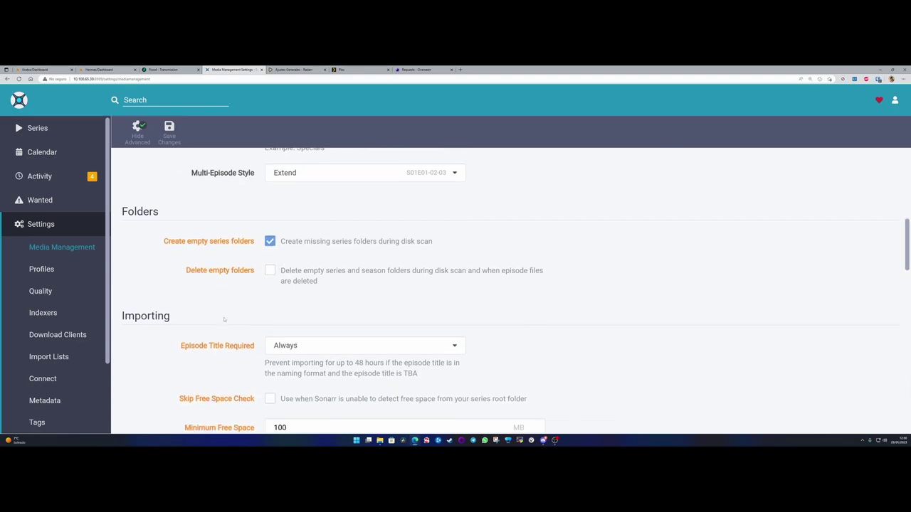
{"action": "scroll", "coordinate": [259, 355], "scroll_direction": "down", "scroll_amount": 4}
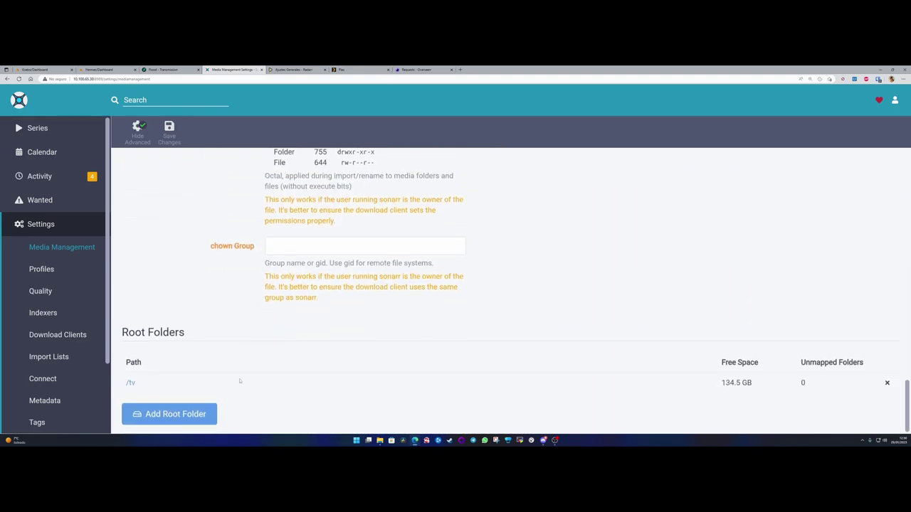
{"action": "scroll", "coordinate": [543, 375], "scroll_direction": "up", "scroll_amount": 10}
{"action": "scroll", "coordinate": [189, 146], "scroll_direction": "up", "scroll_amount": 1}
{"action": "left_click", "coordinate": [169, 132]}
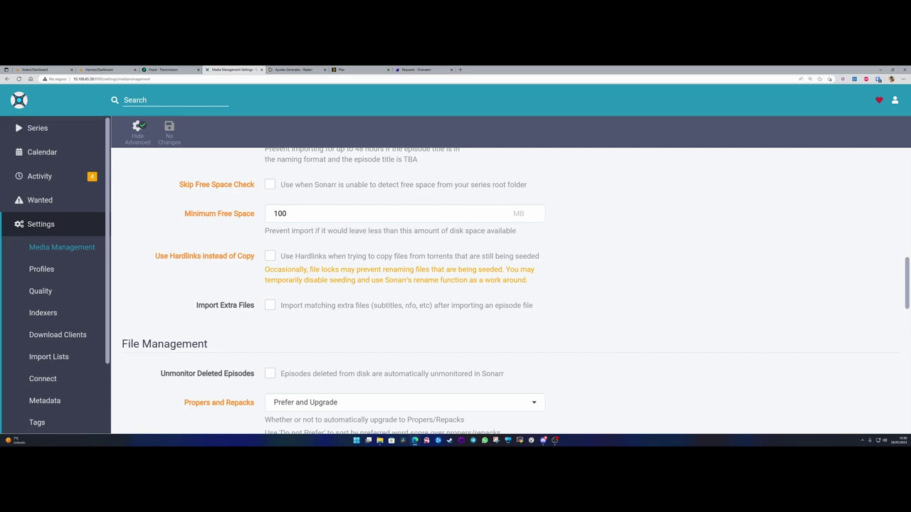
{"action": "scroll", "coordinate": [61, 267], "scroll_direction": "down", "scroll_amount": 1}
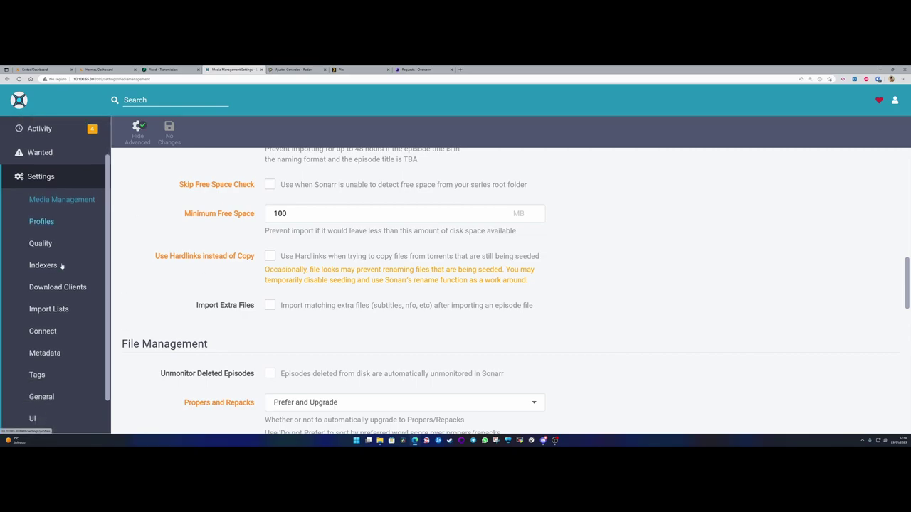
- Review the Transmission client's Host, Port, Url Base and Directory, closing without changes
{"action": "left_click", "coordinate": [55, 292]}
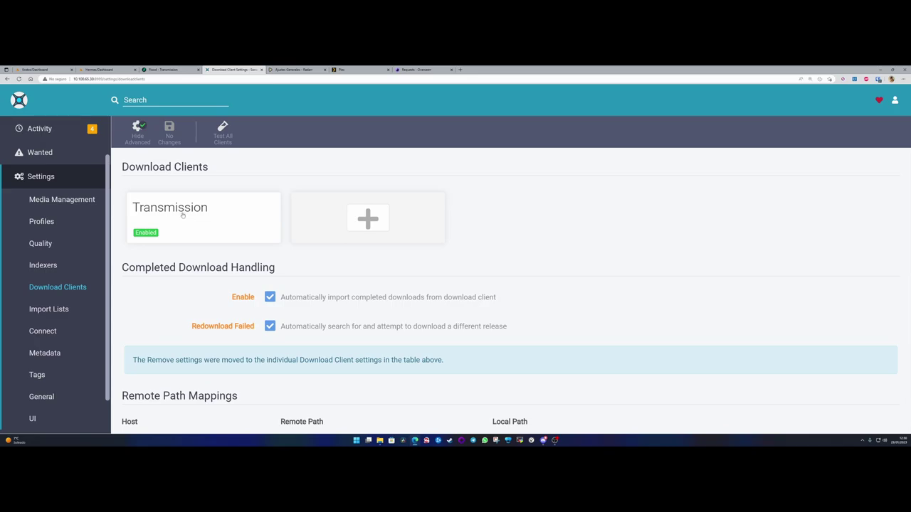
{"action": "left_click", "coordinate": [183, 215]}
{"action": "scroll", "coordinate": [470, 298], "scroll_direction": "down", "scroll_amount": 1}
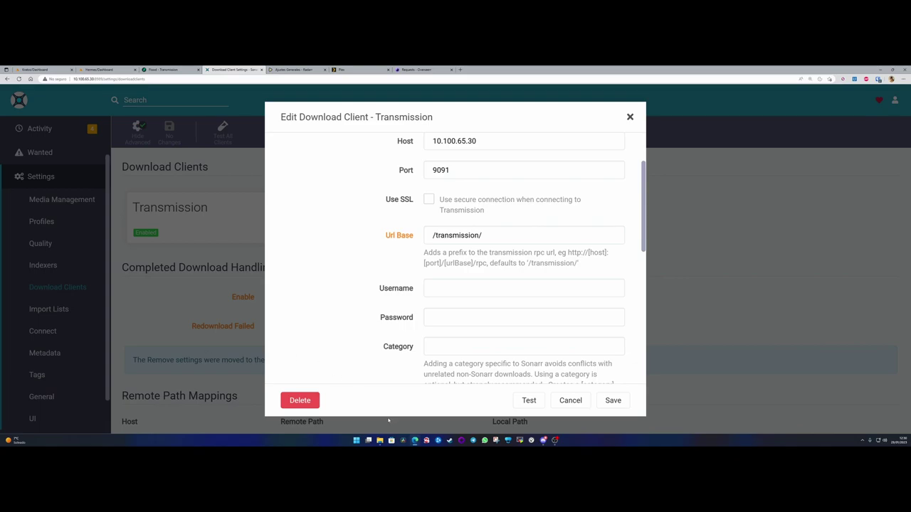
{"action": "mouse_move", "coordinate": [415, 440]}
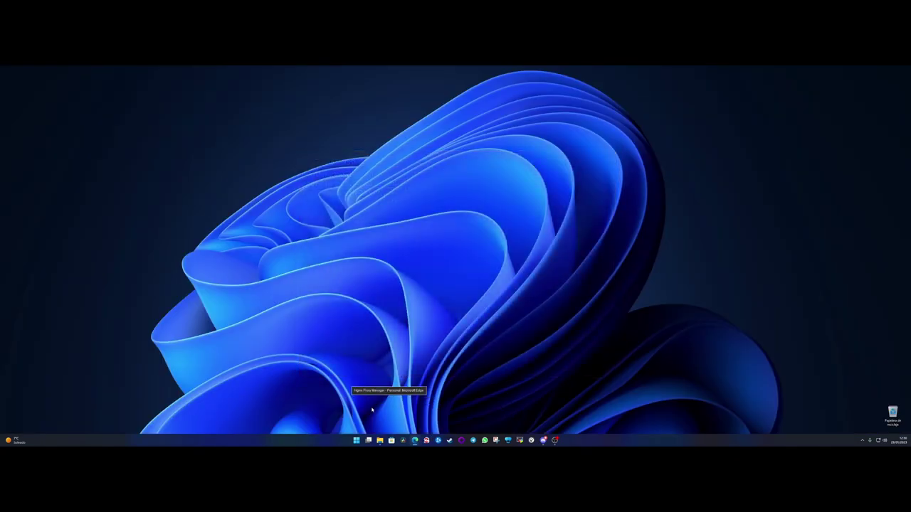
{"action": "left_click", "coordinate": [338, 419]}
{"action": "mouse_move", "coordinate": [380, 440]}
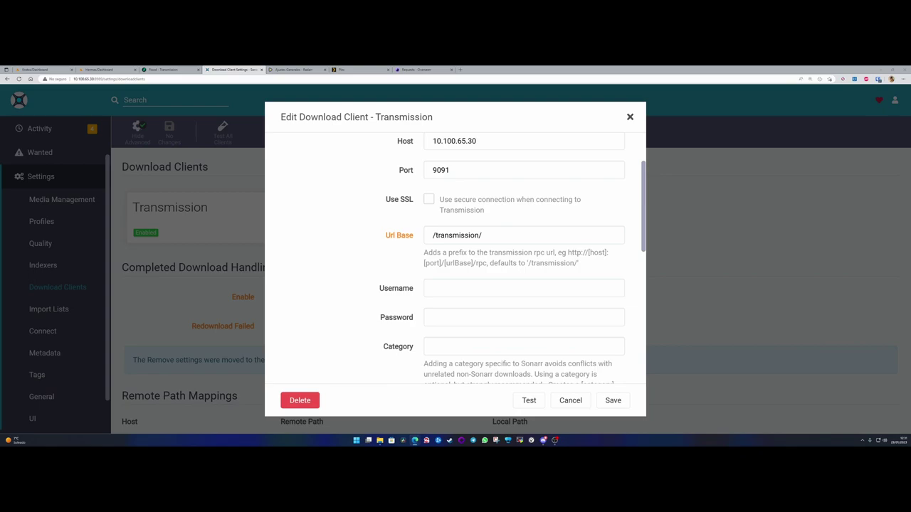
{"action": "scroll", "coordinate": [415, 290], "scroll_direction": "down", "scroll_amount": 3}
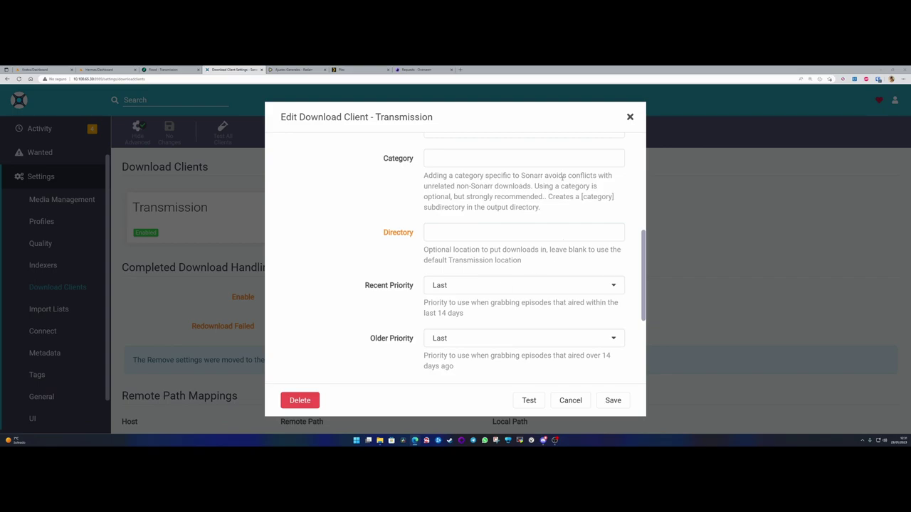
{"action": "scroll", "coordinate": [538, 291], "scroll_direction": "down", "scroll_amount": 5}
{"action": "left_click", "coordinate": [570, 400]}
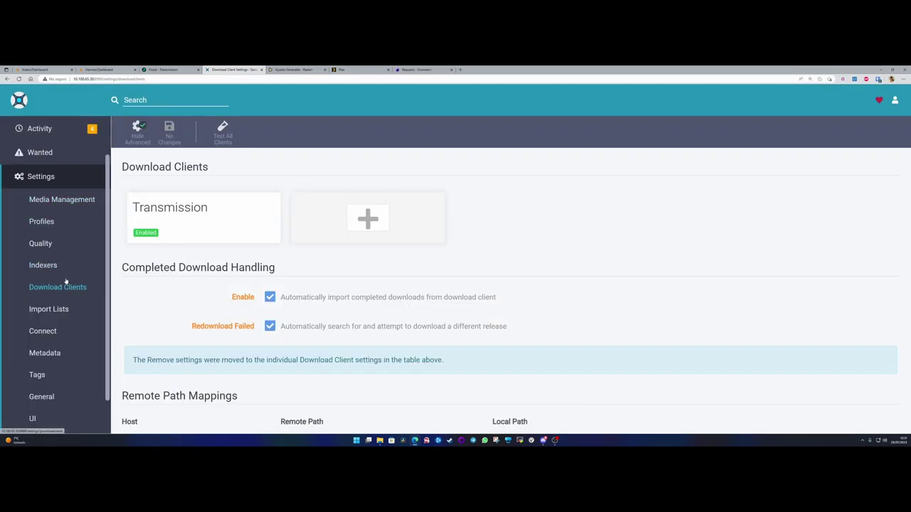
- Manual import of 8x04 twice finds no video files; then open the BattleBots (2015) page
{"action": "left_click", "coordinate": [41, 178]}
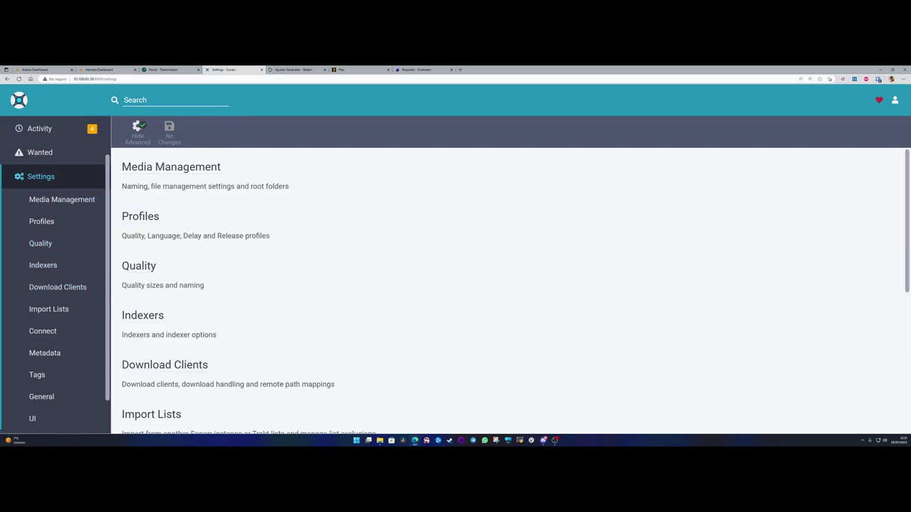
{"action": "mouse_move", "coordinate": [543, 440]}
{"action": "scroll", "coordinate": [43, 153], "scroll_direction": "up", "scroll_amount": 2}
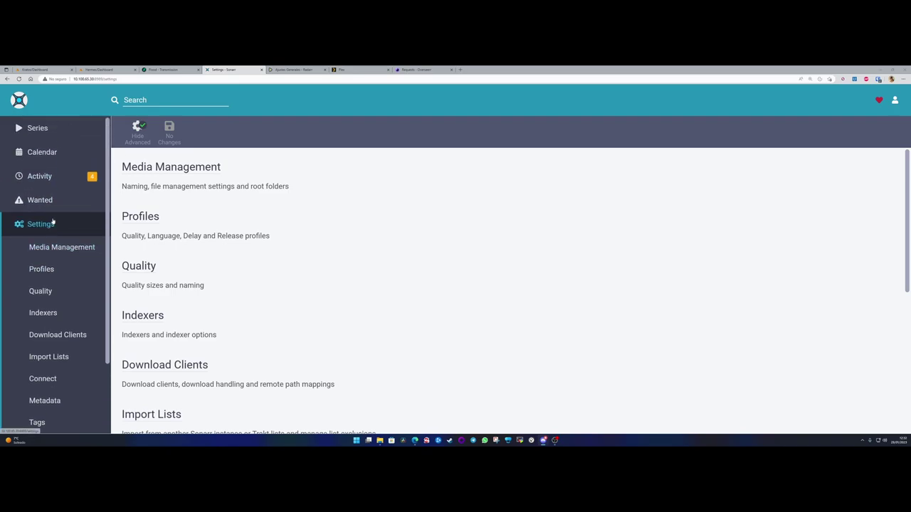
{"action": "left_click", "coordinate": [56, 179]}
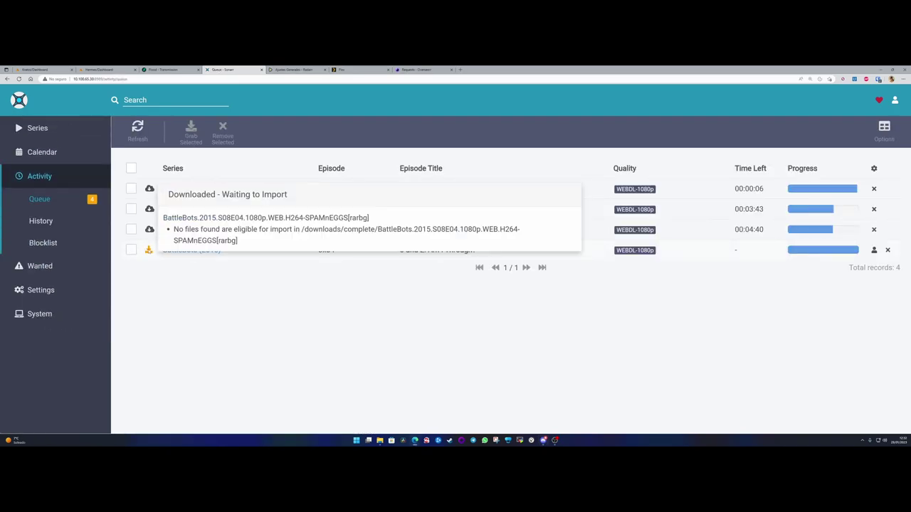
{"action": "left_click", "coordinate": [874, 250]}
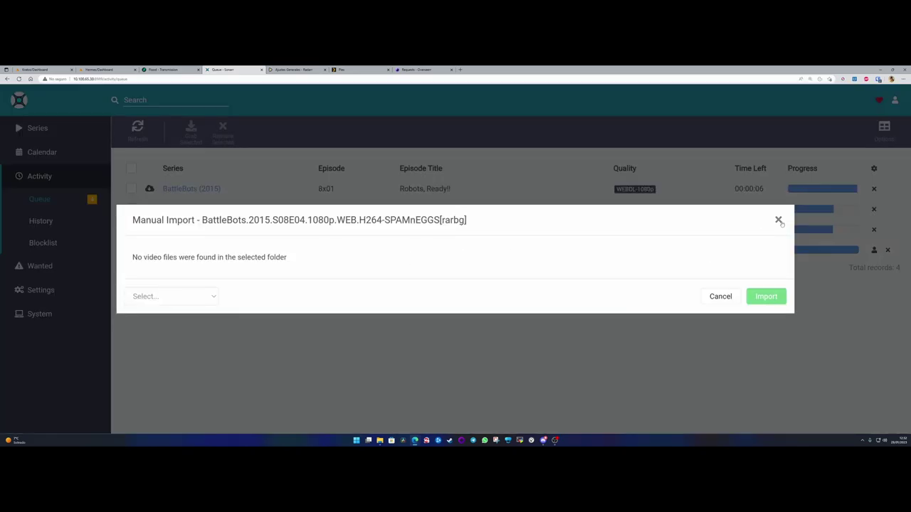
{"action": "left_click", "coordinate": [779, 220]}
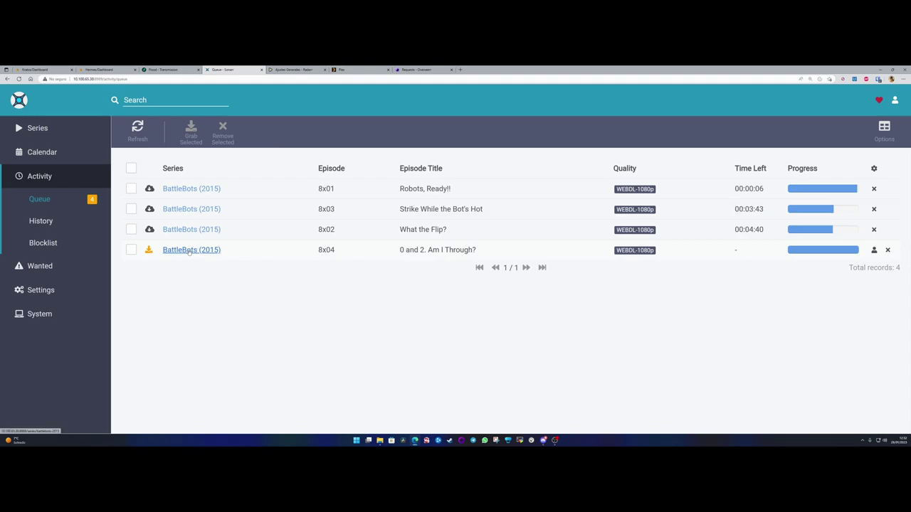
{"action": "left_click", "coordinate": [874, 250]}
{"action": "left_click_drag", "start_coordinate": [138, 258], "coordinate": [316, 260]}
{"action": "left_click", "coordinate": [368, 263]}
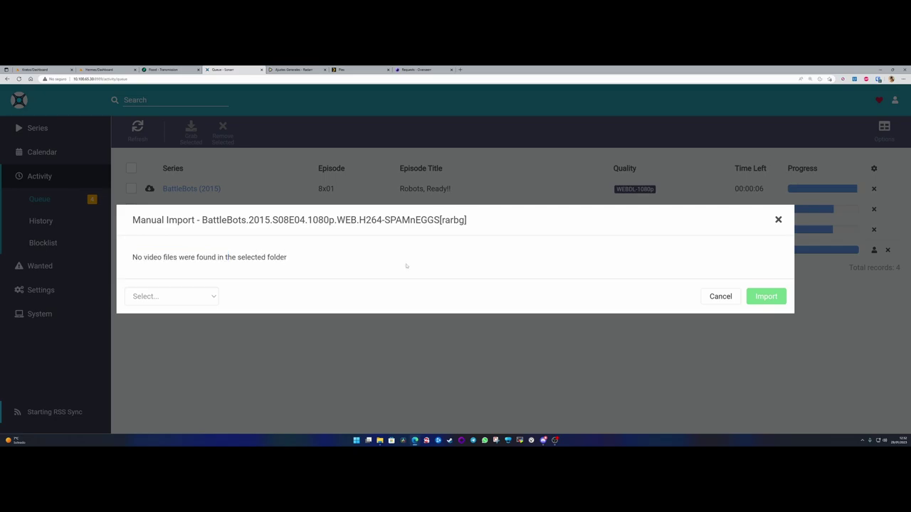
{"action": "left_click", "coordinate": [778, 220]}
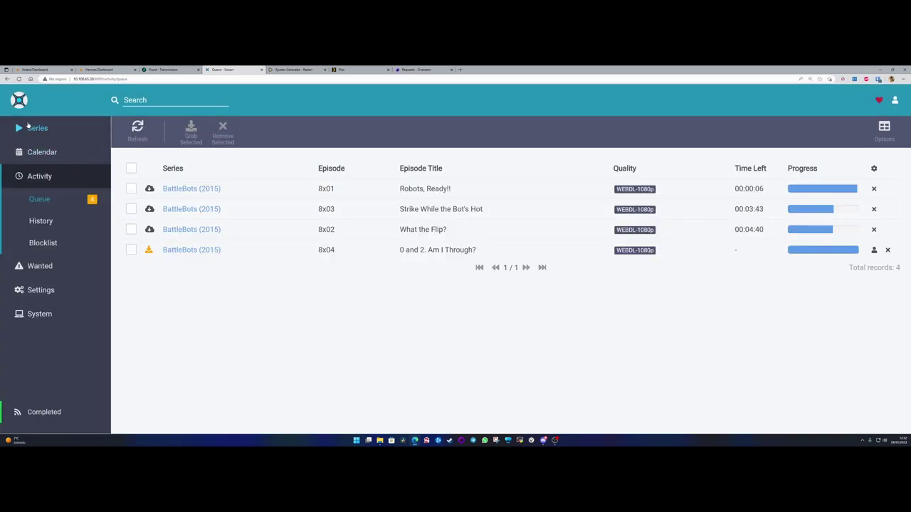
{"action": "left_click", "coordinate": [37, 128]}
{"action": "left_click", "coordinate": [142, 198]}
{"action": "scroll", "coordinate": [246, 232], "scroll_direction": "down", "scroll_amount": 3}
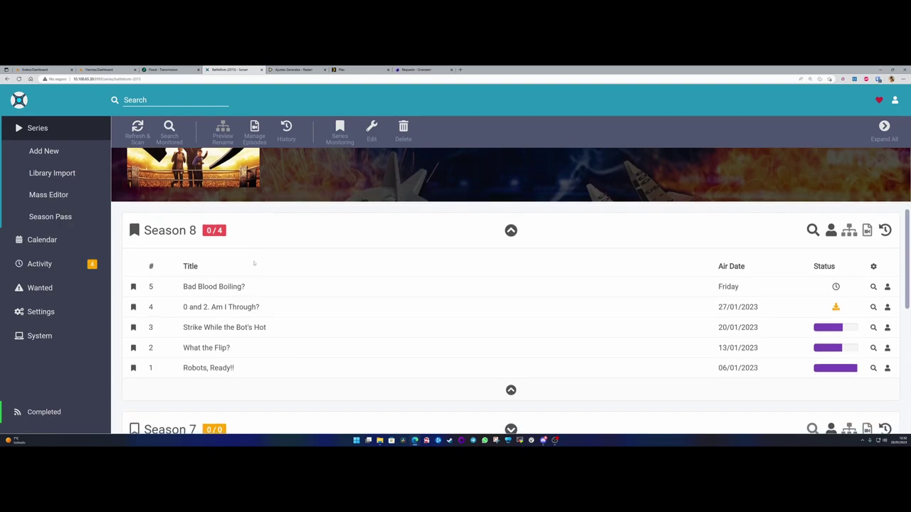
{"action": "scroll", "coordinate": [441, 260], "scroll_direction": "down", "scroll_amount": 1}
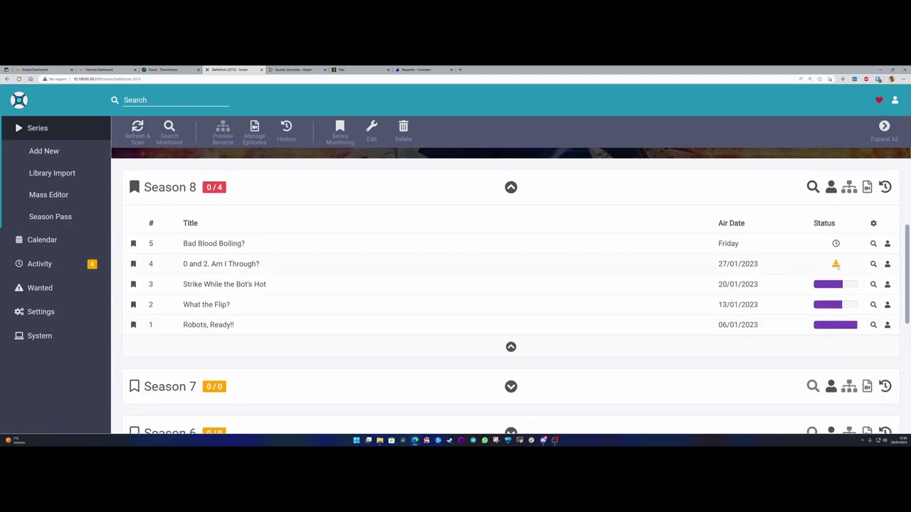
{"action": "mouse_move", "coordinate": [836, 264]}
{"action": "left_click", "coordinate": [221, 264]}
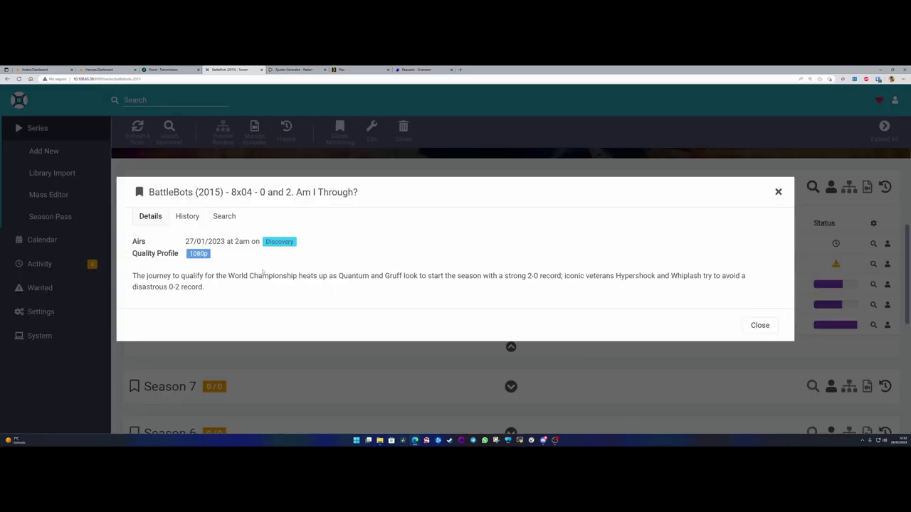
{"action": "left_click", "coordinate": [778, 192]}
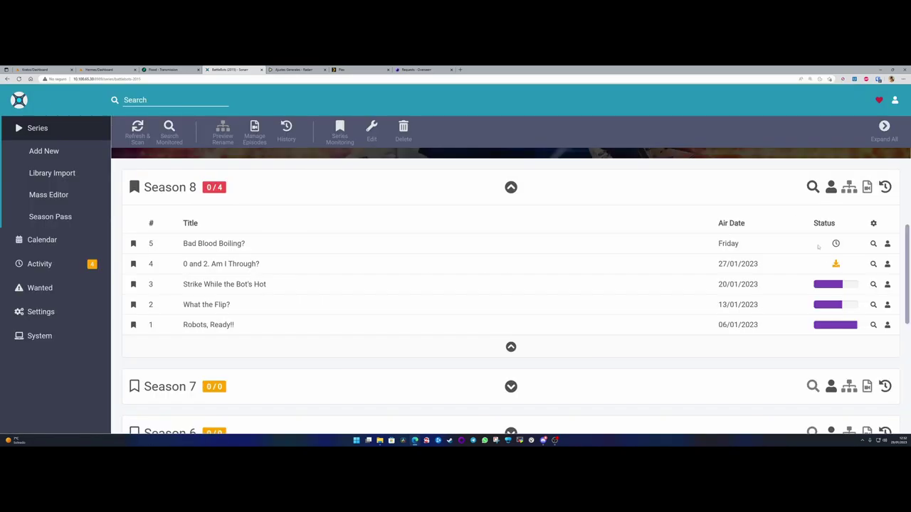
{"action": "double_click", "coordinate": [150, 284]}
{"action": "left_click", "coordinate": [887, 264]}
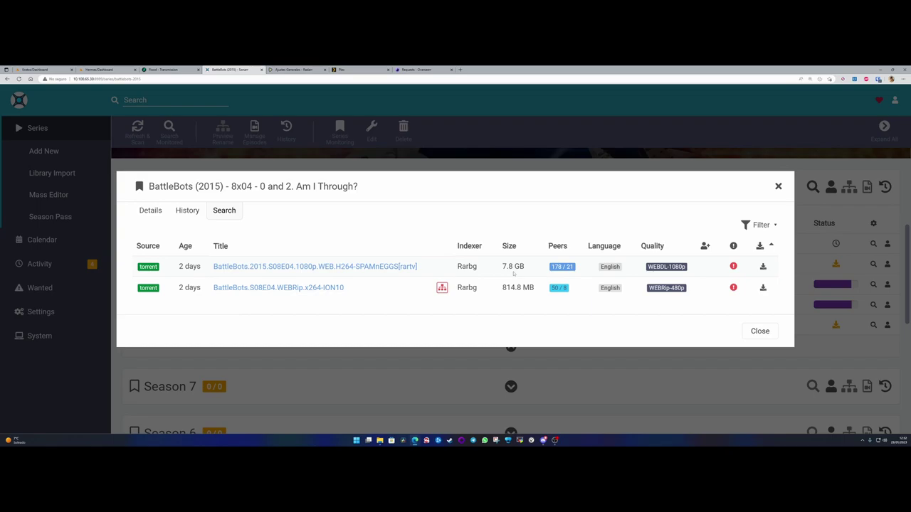
{"action": "mouse_move", "coordinate": [734, 267]}
{"action": "left_click", "coordinate": [150, 212]}
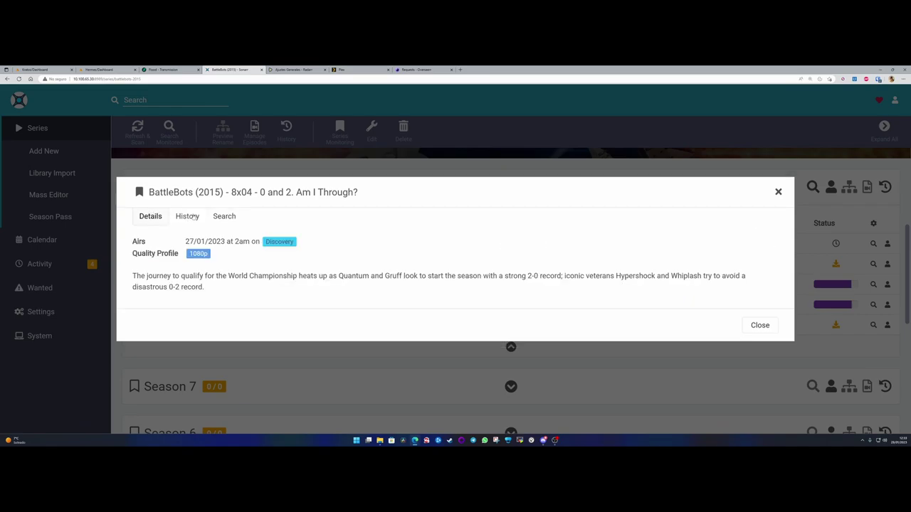
{"action": "left_click", "coordinate": [778, 193]}
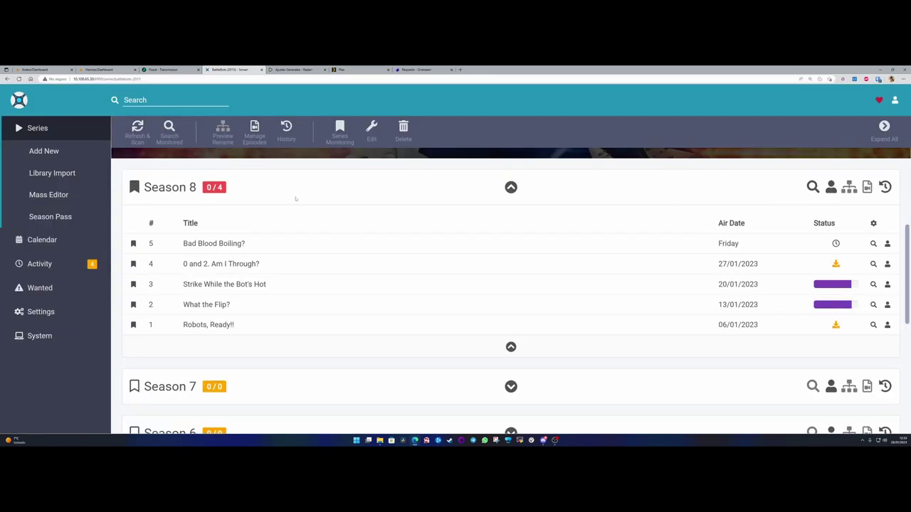
{"action": "scroll", "coordinate": [299, 200], "scroll_direction": "up", "scroll_amount": 3}
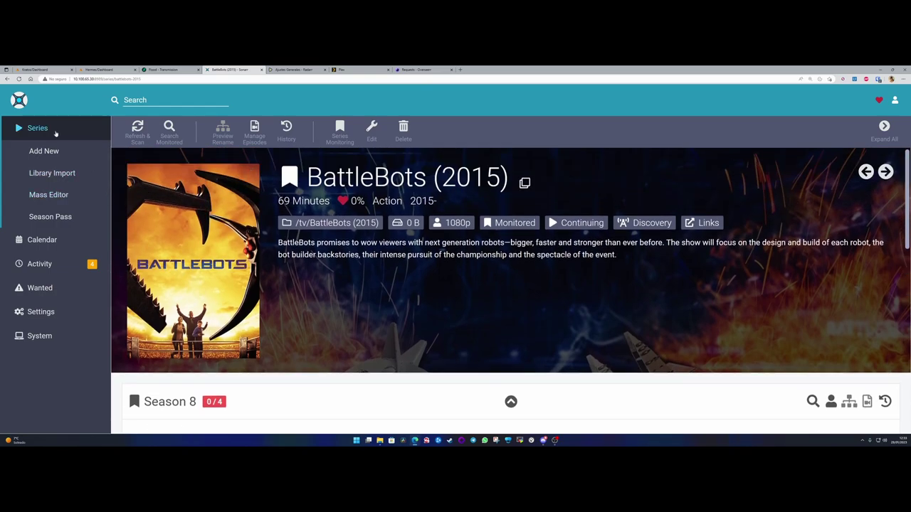
- Search 'miercoles', open Wednesday, and request all its seasons
{"action": "left_click", "coordinate": [418, 69]}
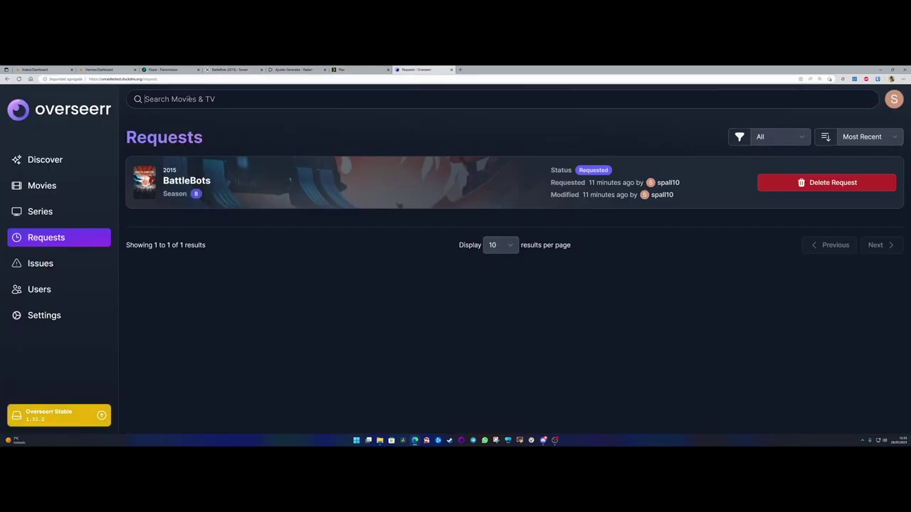
{"action": "left_click", "coordinate": [191, 100]}
{"action": "type", "text": "miercoles"}
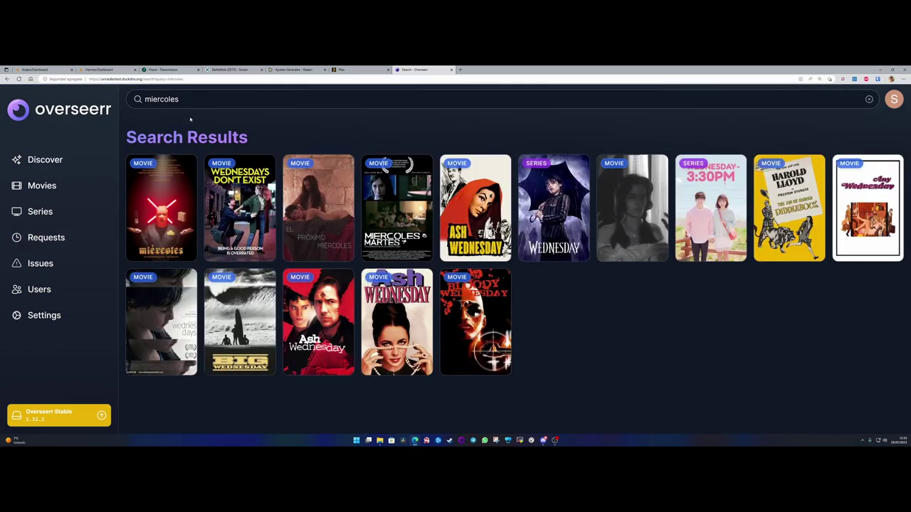
{"action": "left_click", "coordinate": [560, 174]}
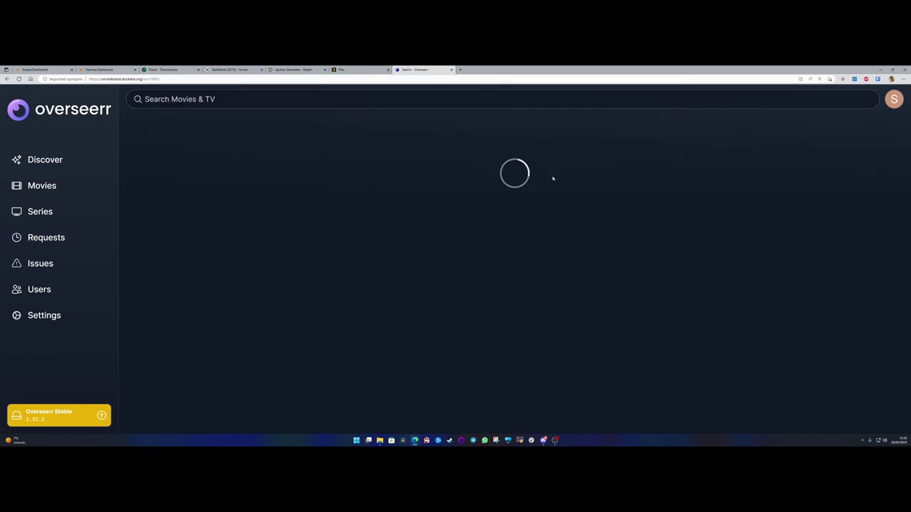
{"action": "left_click", "coordinate": [875, 258]}
{"action": "left_click", "coordinate": [304, 241]}
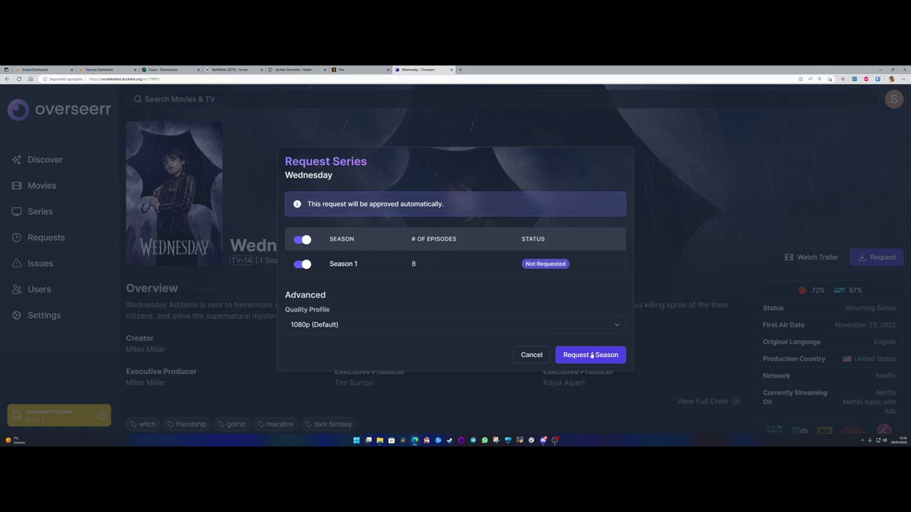
{"action": "left_click", "coordinate": [591, 355]}
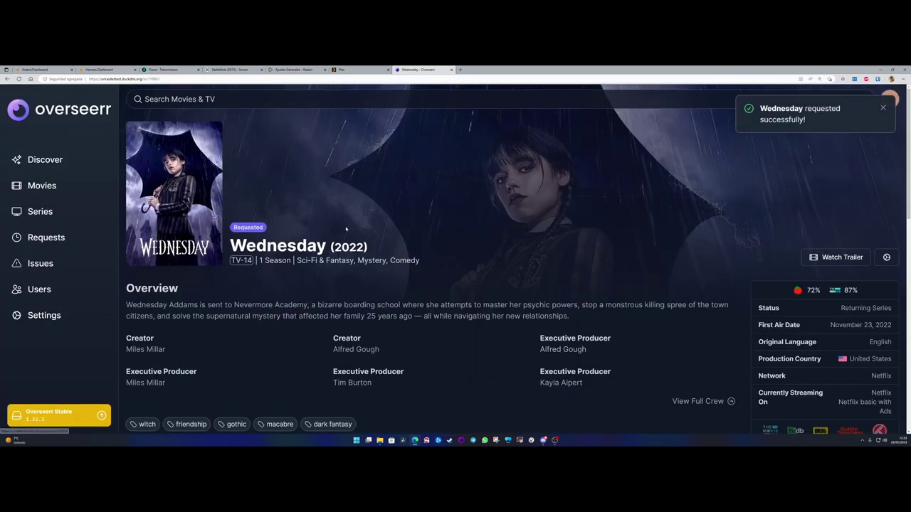
{"action": "left_click", "coordinate": [883, 108]}
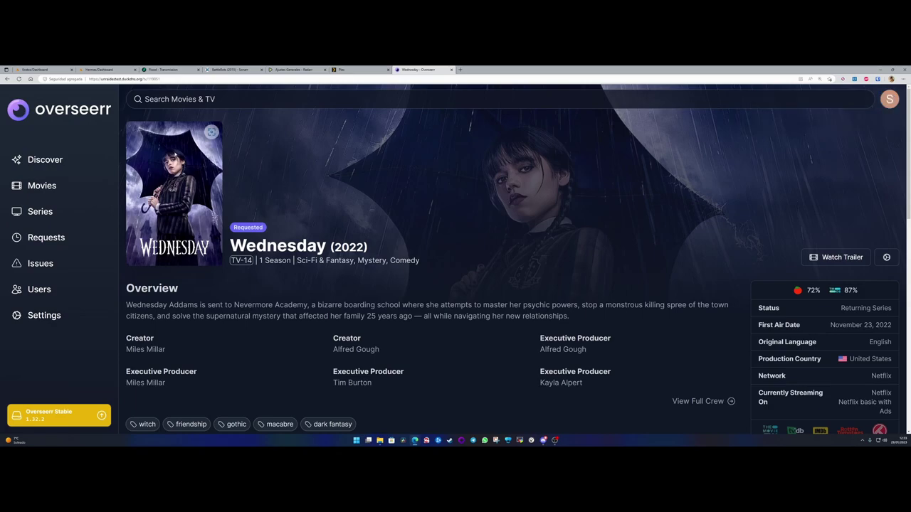
{"action": "left_click", "coordinate": [163, 69]}
- Confirm Wednesday is in Sonarr's library and its WEBRip-1080p episodes fill the queue
{"action": "left_click", "coordinate": [230, 69]}
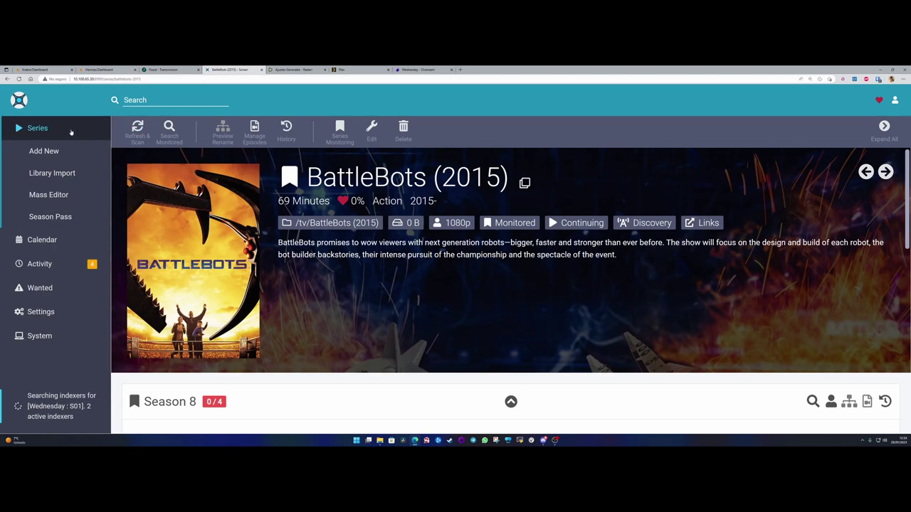
{"action": "left_click", "coordinate": [37, 128]}
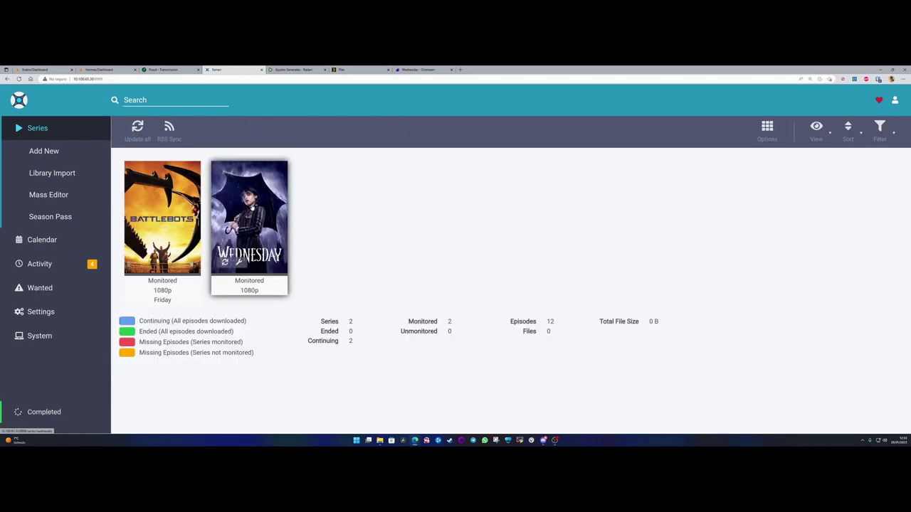
{"action": "left_click", "coordinate": [253, 207]}
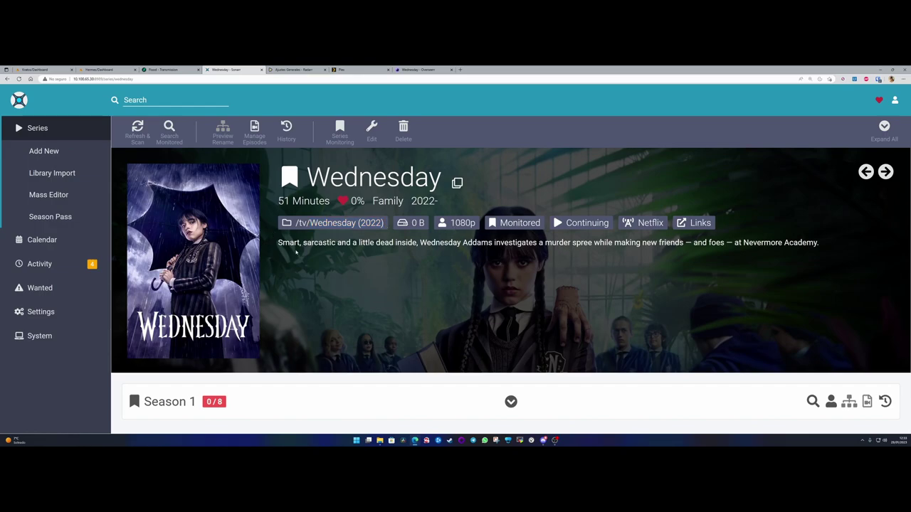
{"action": "left_click", "coordinate": [38, 128]}
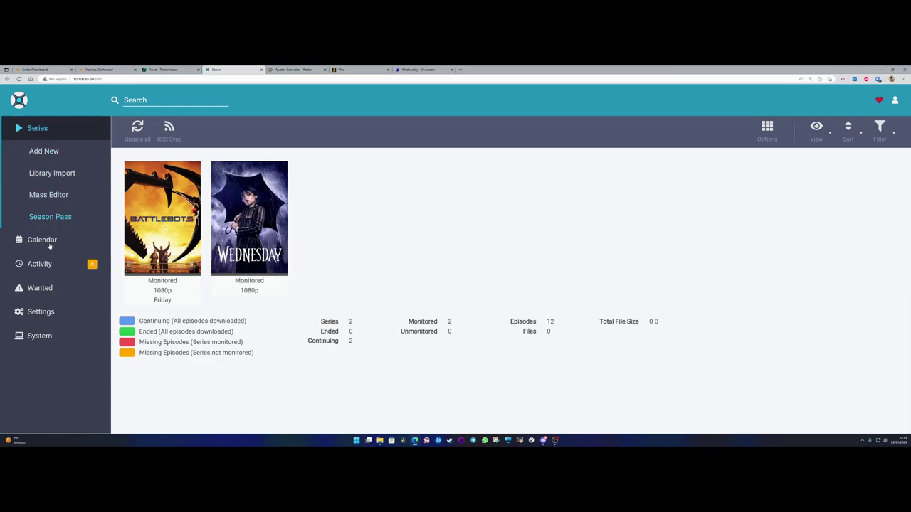
{"action": "left_click", "coordinate": [40, 265]}
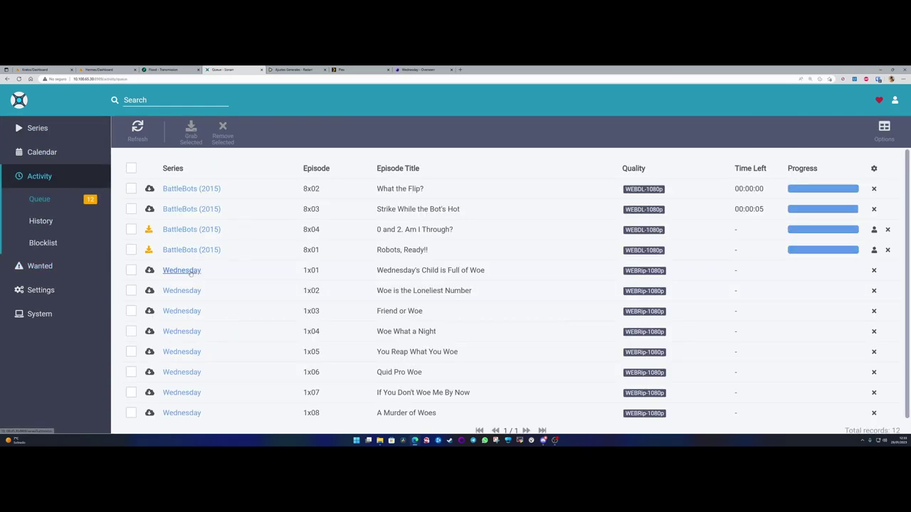
{"action": "scroll", "coordinate": [190, 274], "scroll_direction": "down", "scroll_amount": 1}
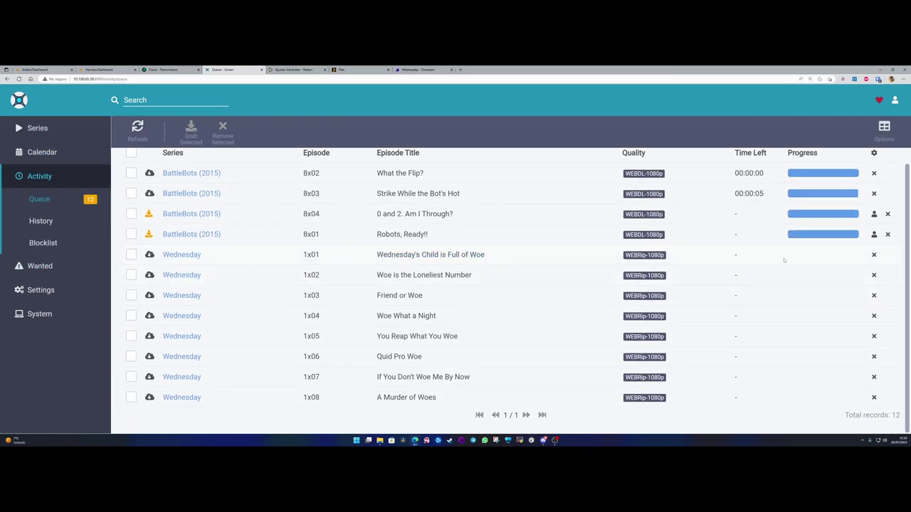
{"action": "left_click_drag", "start_coordinate": [626, 257], "coordinate": [667, 260]}
{"action": "scroll", "coordinate": [281, 285], "scroll_direction": "up", "scroll_amount": 1}
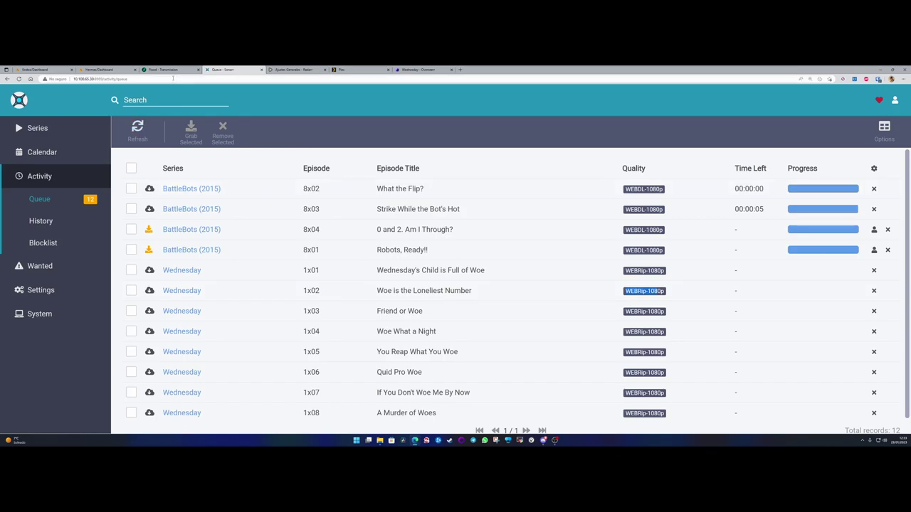
{"action": "key", "text": "ctrl+shift+Tab"}
- Select the downloading Wednesday S01 torrent in Transmission, then go back to Sonarr
{"action": "left_click", "coordinate": [178, 186]}
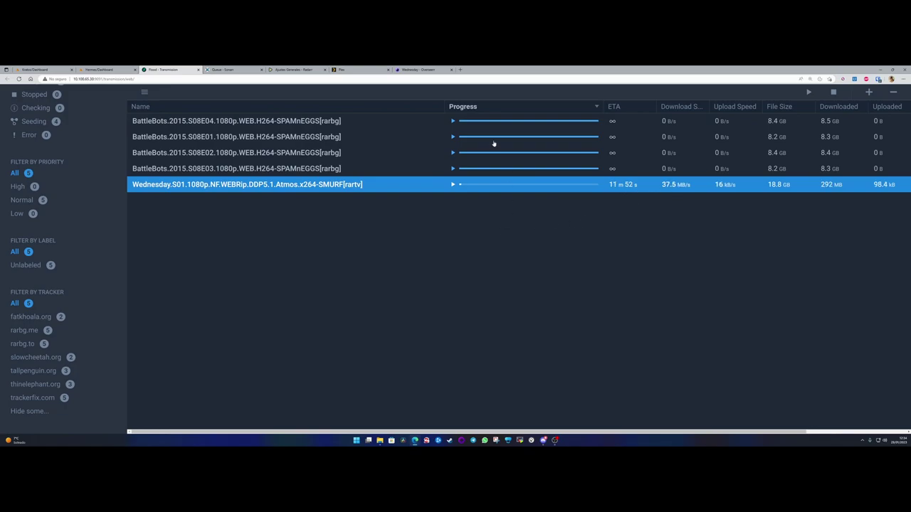
{"action": "left_click", "coordinate": [220, 70]}
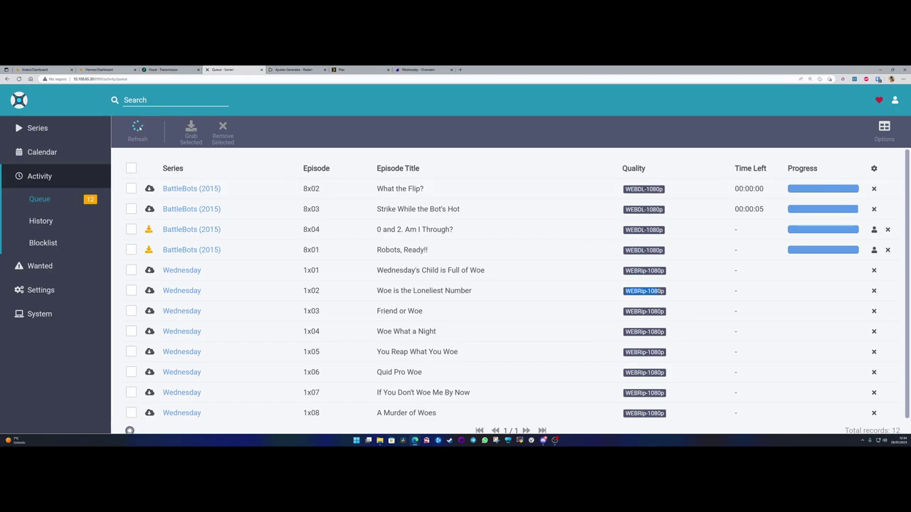
- Check BattleBots episode 8x02's details and 8x03's release search, then return to the queue
{"action": "left_click", "coordinate": [37, 128]}
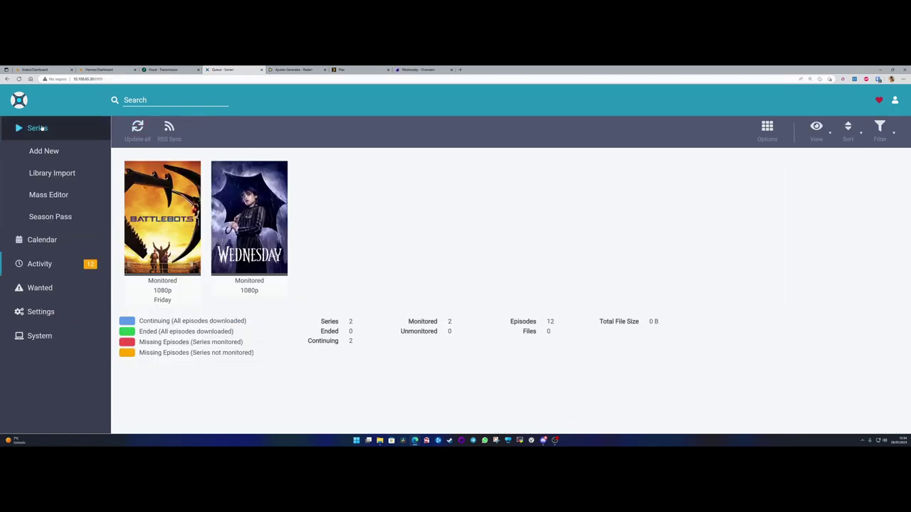
{"action": "left_click", "coordinate": [189, 245]}
{"action": "scroll", "coordinate": [618, 240], "scroll_direction": "down", "scroll_amount": 4}
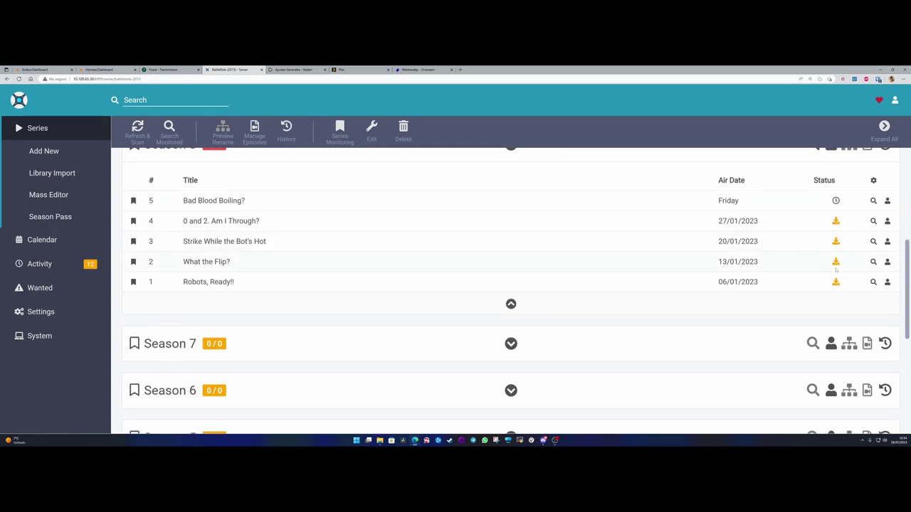
{"action": "left_click", "coordinate": [211, 264]}
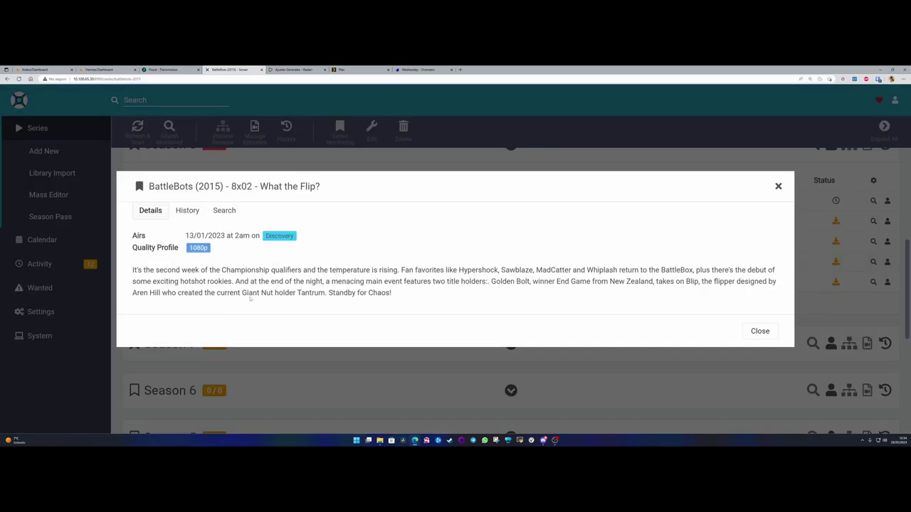
{"action": "key", "text": "Escape"}
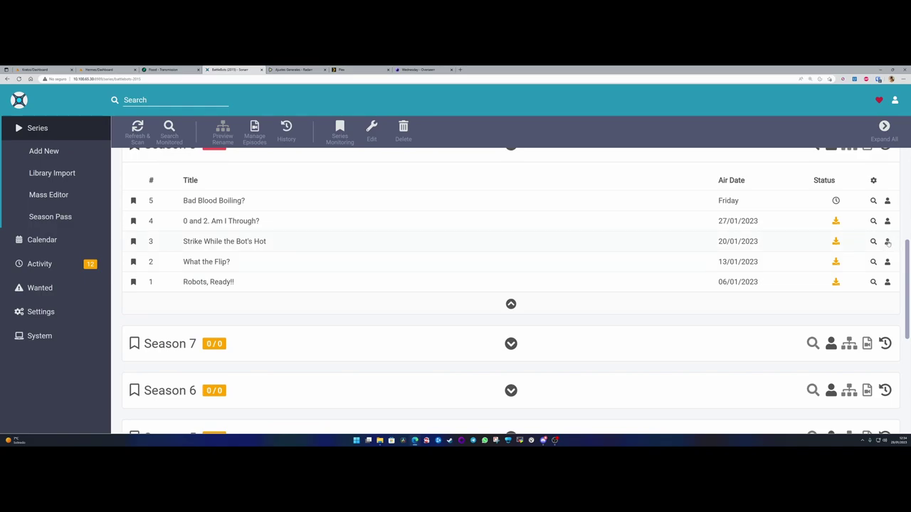
{"action": "left_click", "coordinate": [888, 241]}
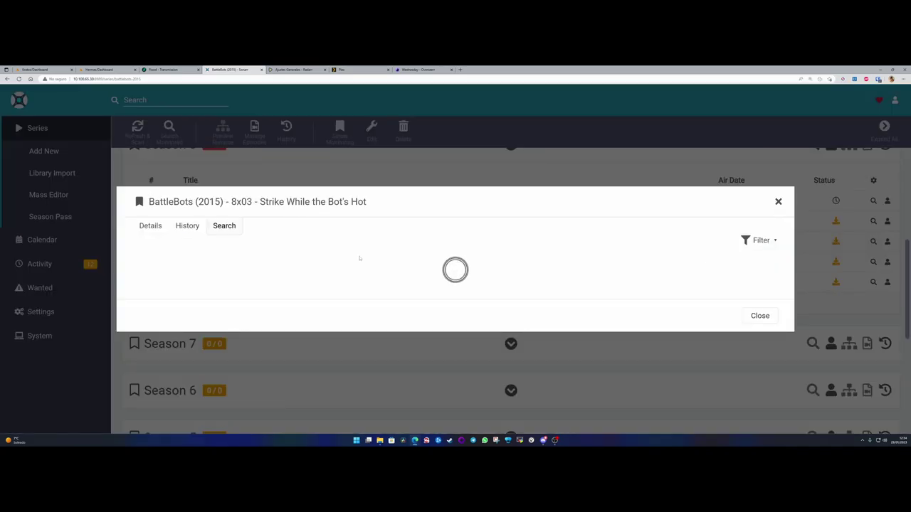
{"action": "left_click", "coordinate": [778, 202]}
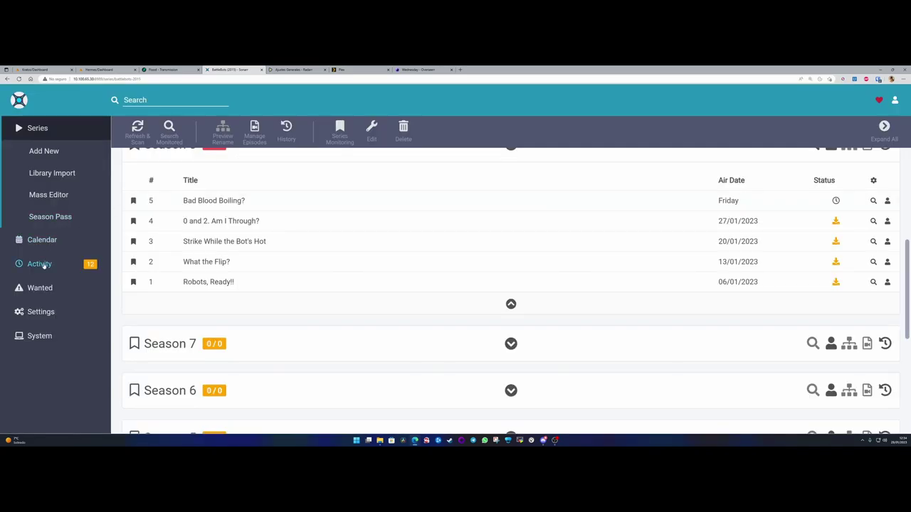
{"action": "left_click", "coordinate": [39, 263]}
{"action": "scroll", "coordinate": [240, 305], "scroll_direction": "down", "scroll_amount": 1}
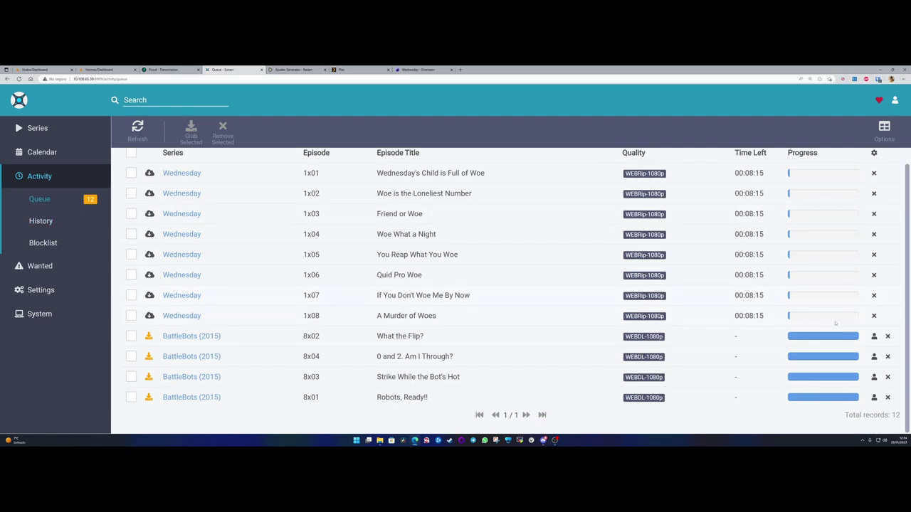
{"action": "left_click", "coordinate": [874, 336]}
{"action": "left_click_drag", "start_coordinate": [222, 269], "coordinate": [160, 257]}
{"action": "left_click", "coordinate": [353, 257]}
{"action": "left_click", "coordinate": [778, 220]}
{"action": "mouse_move", "coordinate": [149, 277]}
{"action": "mouse_move", "coordinate": [149, 336]}
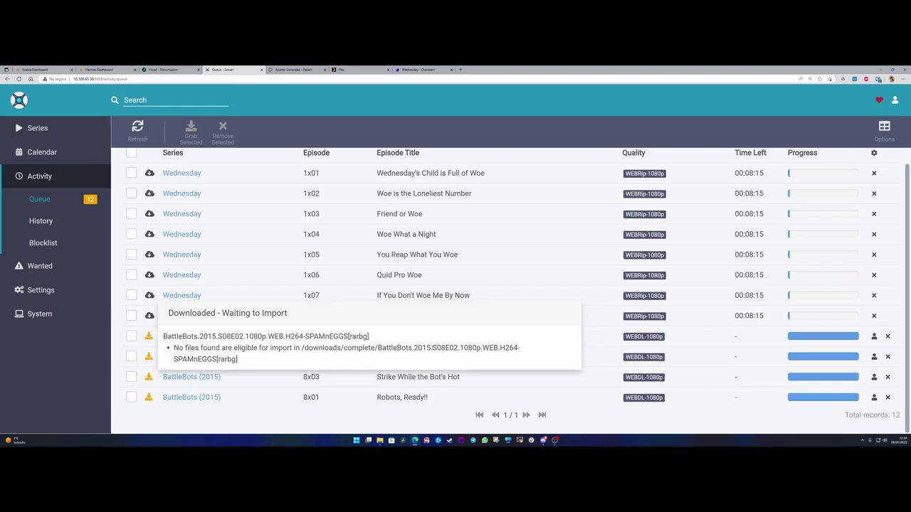
{"action": "double_click", "coordinate": [446, 348]}
{"action": "left_click", "coordinate": [456, 348]}
{"action": "left_click_drag", "start_coordinate": [238, 360], "coordinate": [171, 349]}
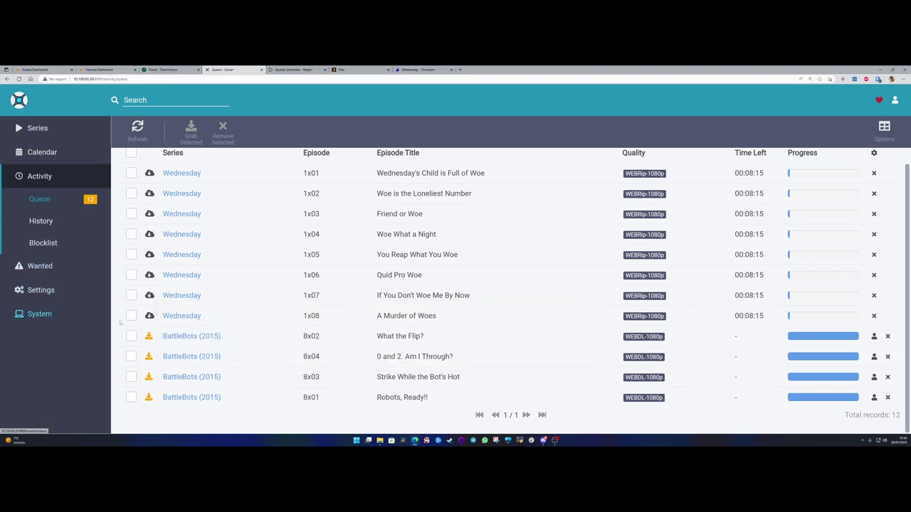
- Browse the Sonarr settings overview page
{"action": "left_click", "coordinate": [44, 290]}
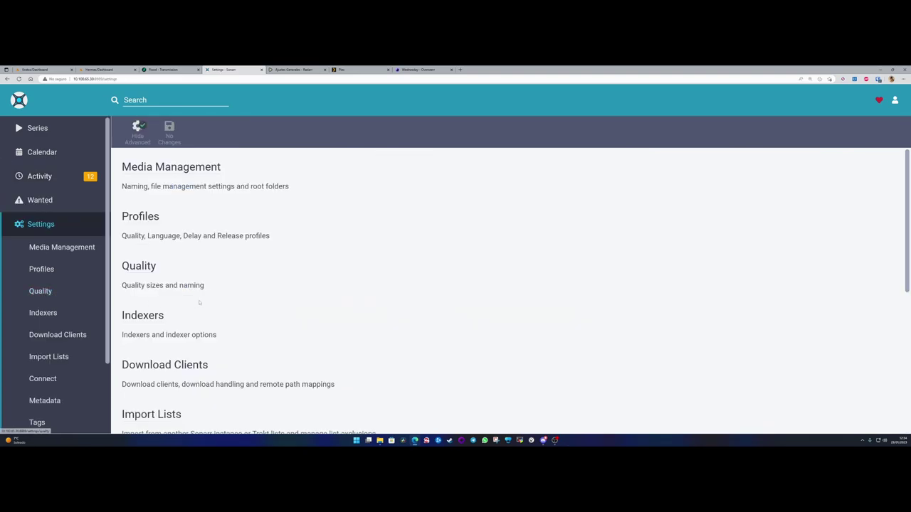
{"action": "scroll", "coordinate": [198, 302], "scroll_direction": "down", "scroll_amount": 2}
{"action": "left_click_drag", "start_coordinate": [162, 305], "coordinate": [243, 306]}
{"action": "scroll", "coordinate": [235, 306], "scroll_direction": "down", "scroll_amount": 1}
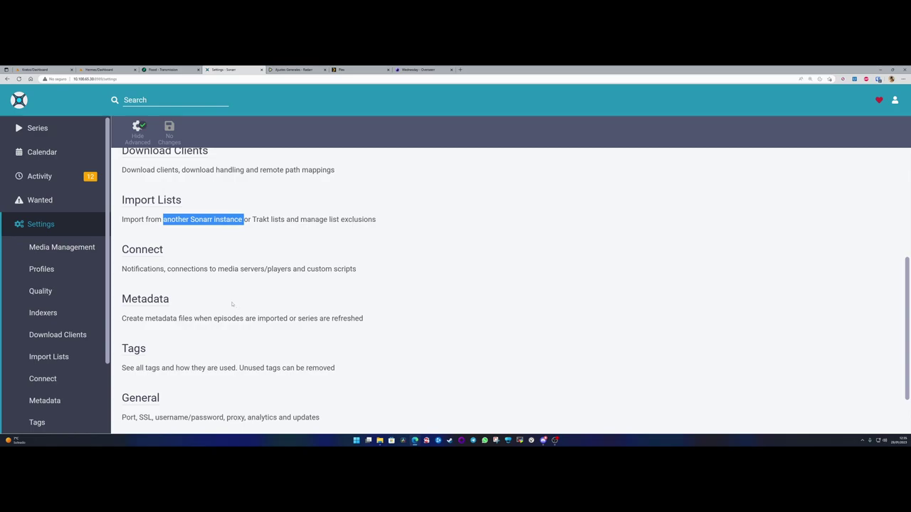
{"action": "left_click_drag", "start_coordinate": [143, 269], "coordinate": [273, 269]}
{"action": "left_click", "coordinate": [273, 269]}
{"action": "scroll", "coordinate": [163, 328], "scroll_direction": "down", "scroll_amount": 1}
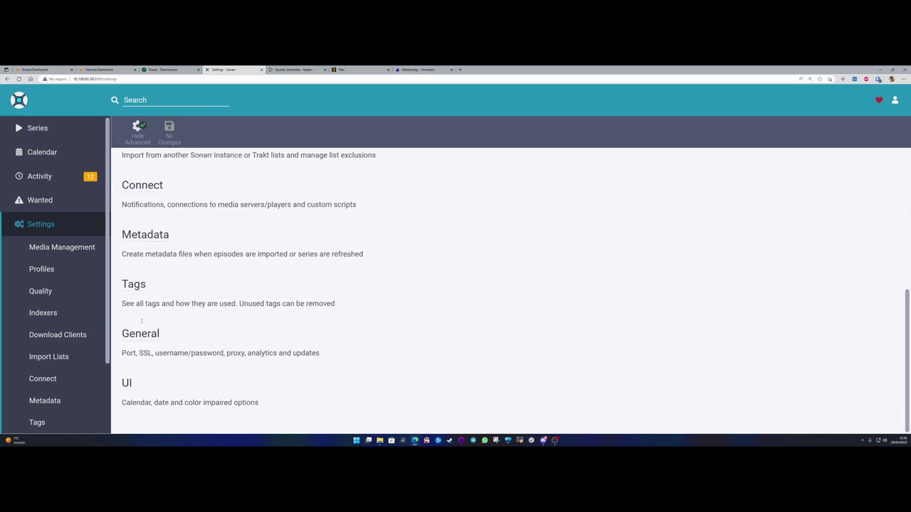
{"action": "scroll", "coordinate": [164, 328], "scroll_direction": "up", "scroll_amount": 4}
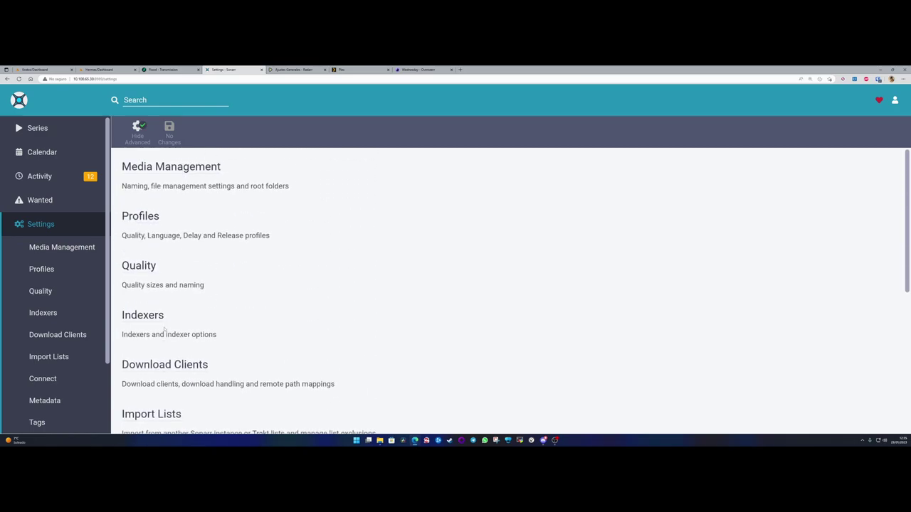
{"action": "scroll", "coordinate": [71, 374], "scroll_direction": "down", "scroll_amount": 2}
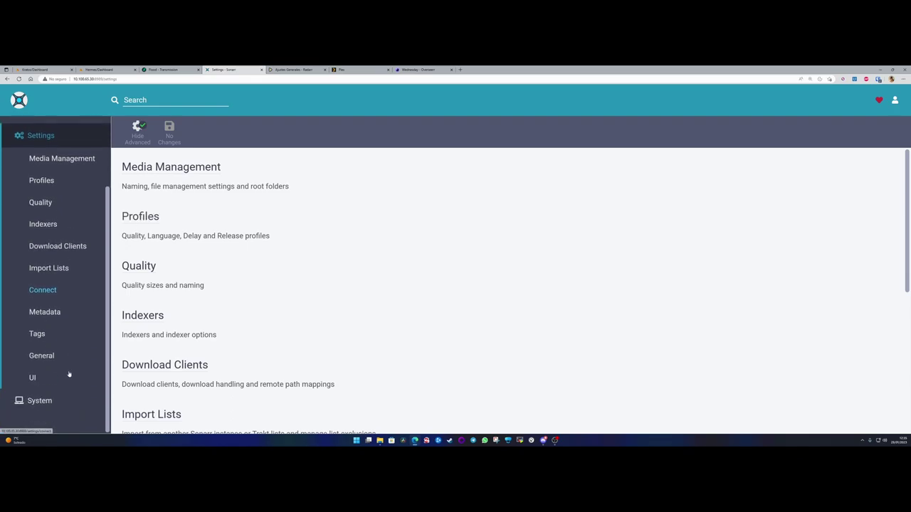
- Check system status, then view the /tv root folder under Media Management
{"action": "left_click", "coordinate": [44, 401]}
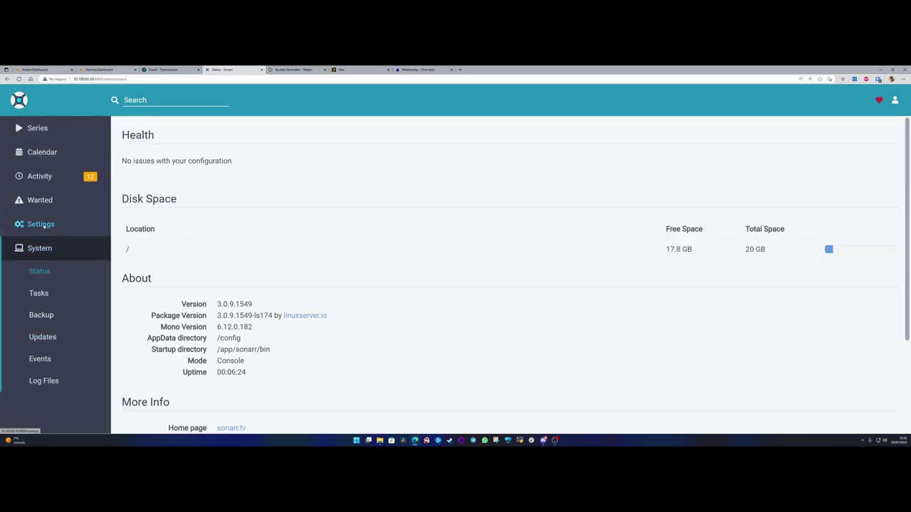
{"action": "left_click", "coordinate": [45, 223]}
{"action": "left_click", "coordinate": [50, 202]}
{"action": "scroll", "coordinate": [194, 312], "scroll_direction": "down", "scroll_amount": 10}
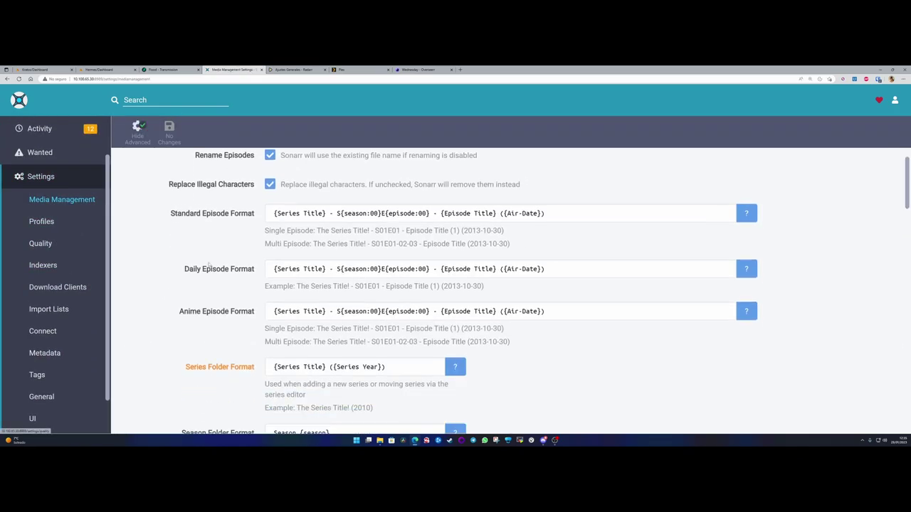
{"action": "scroll", "coordinate": [195, 313], "scroll_direction": "down", "scroll_amount": 10}
{"action": "left_click_drag", "start_coordinate": [140, 370], "coordinate": [124, 375]}
{"action": "left_click", "coordinate": [120, 370]}
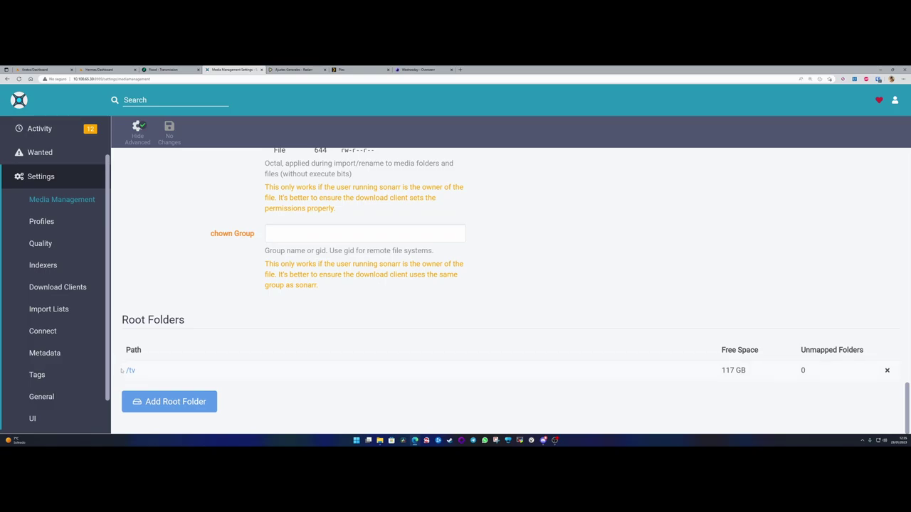
- Open the Series container's edit page on the Unraid dashboard
{"action": "left_click", "coordinate": [103, 70]}
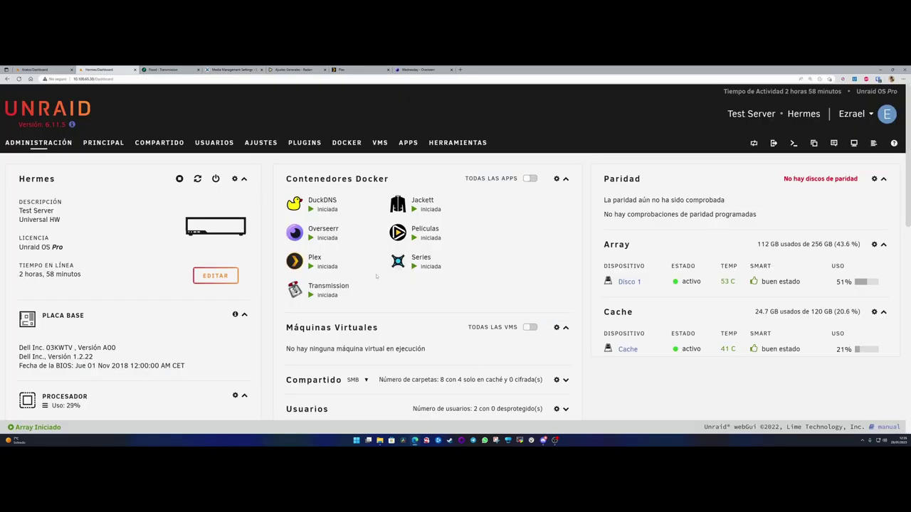
{"action": "left_click", "coordinate": [402, 263]}
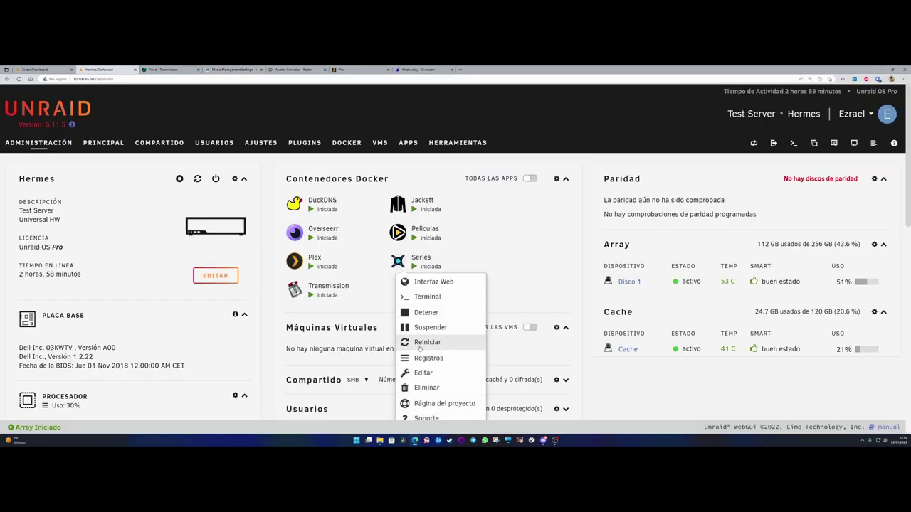
{"action": "left_click", "coordinate": [424, 373]}
{"action": "scroll", "coordinate": [286, 260], "scroll_direction": "down", "scroll_amount": 3}
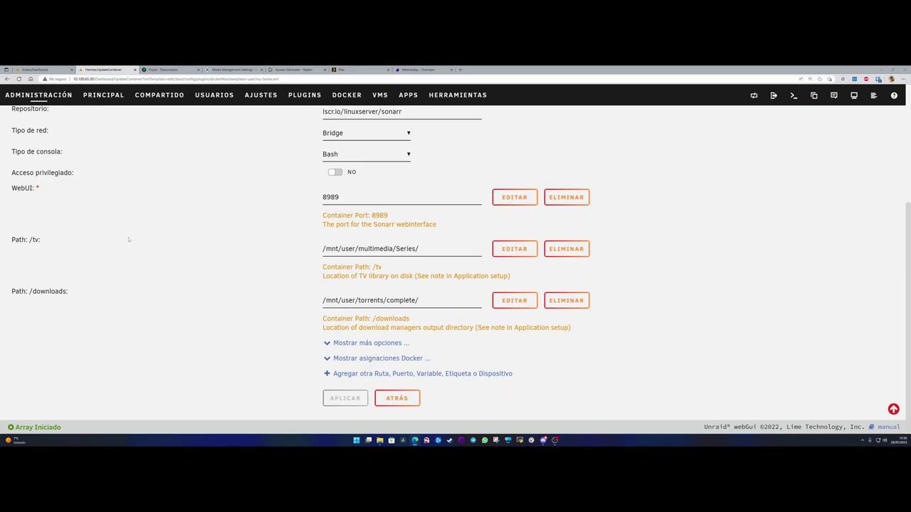
{"action": "key", "text": "ctrl+Tab"}
{"action": "key", "text": "ctrl+Tab"}
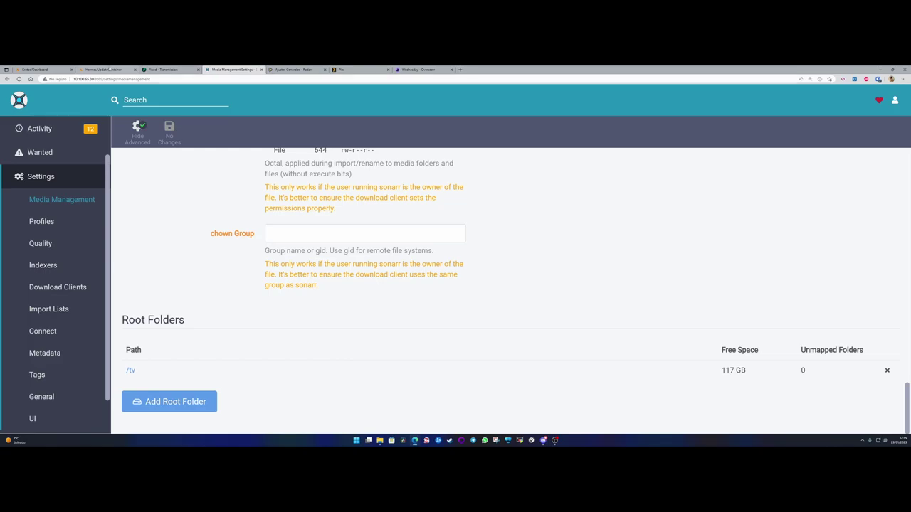
{"action": "left_click", "coordinate": [110, 68]}
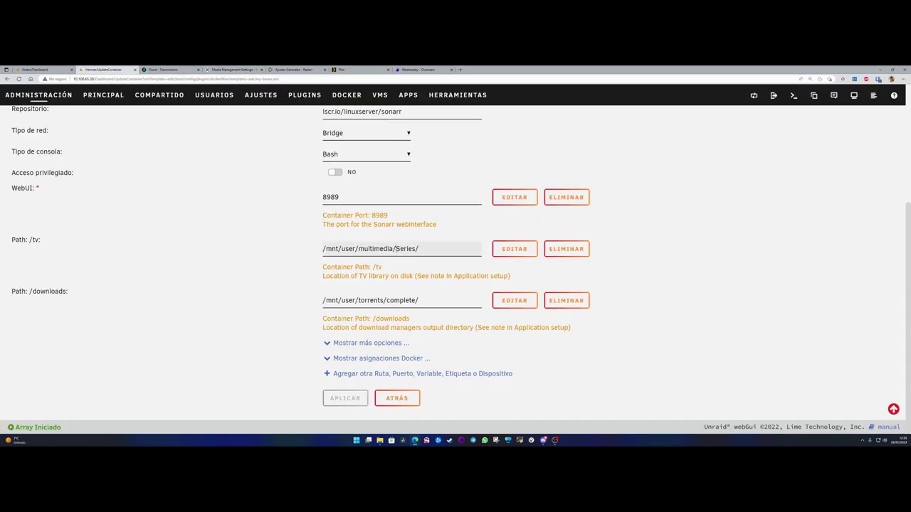
- Change the Series container's /tv host path to /mnt/user/multimedia/ and apply it
{"action": "left_click_drag", "start_coordinate": [396, 248], "coordinate": [451, 250]}
{"action": "key", "text": "BackSpace"}
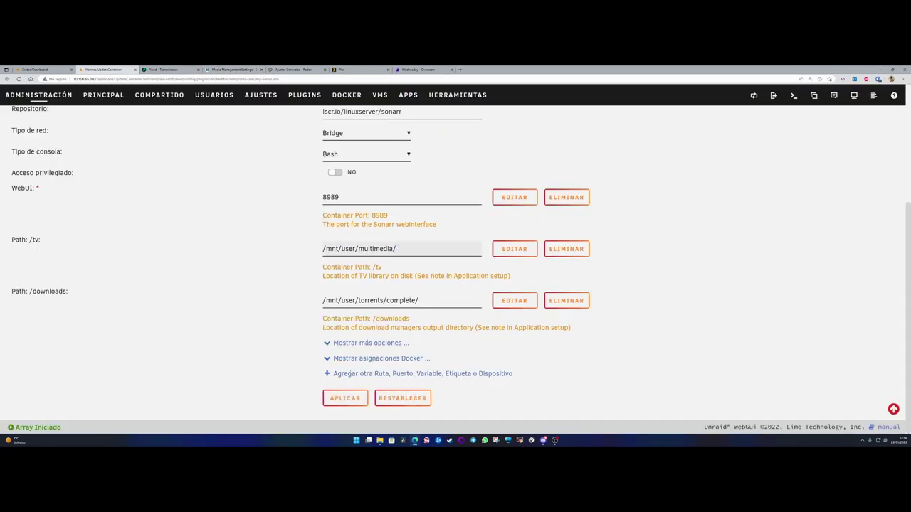
{"action": "left_click", "coordinate": [346, 398]}
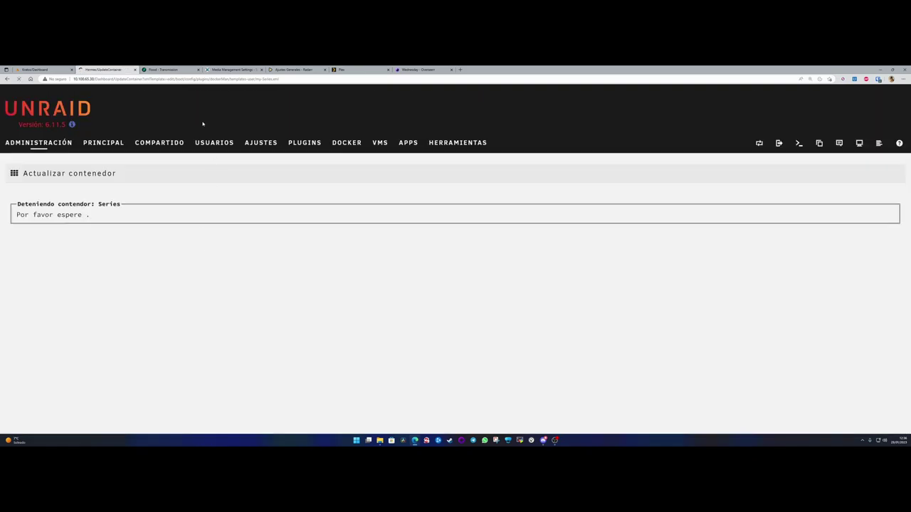
{"action": "mouse_move", "coordinate": [543, 440]}
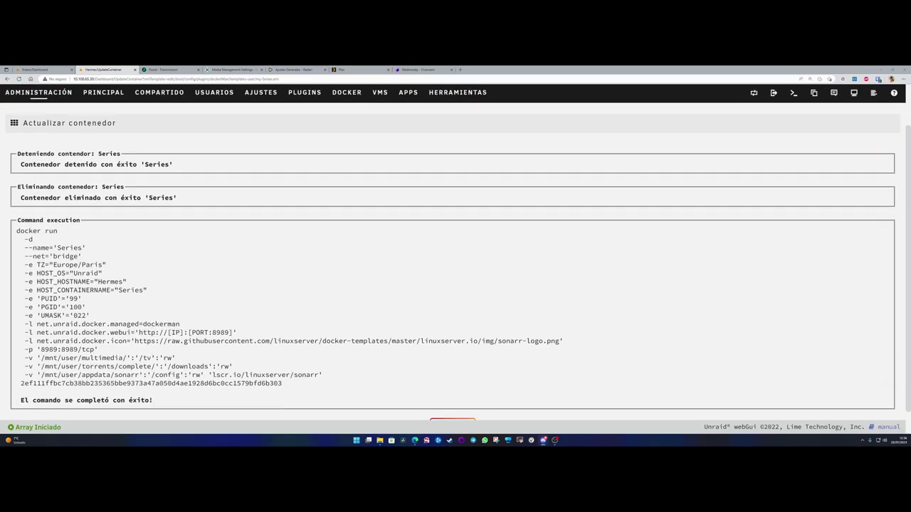
{"action": "left_click", "coordinate": [168, 69]}
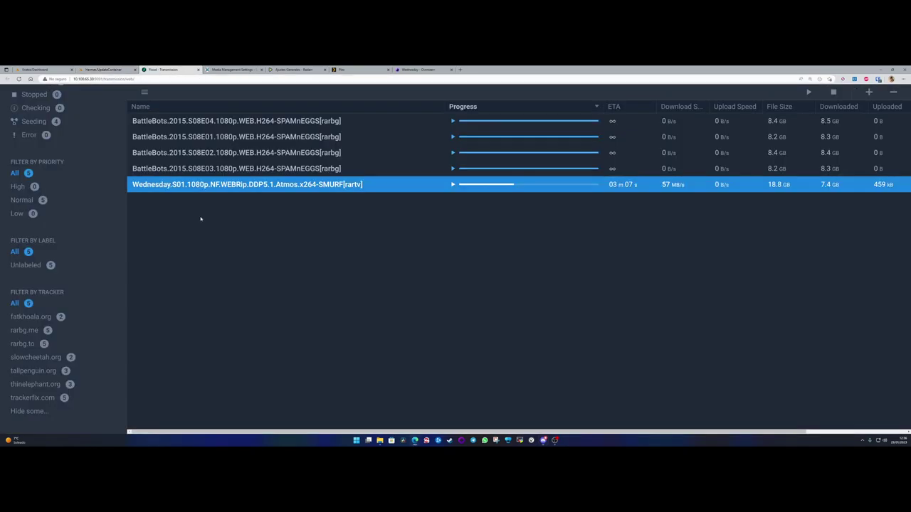
{"action": "left_click", "coordinate": [117, 70]}
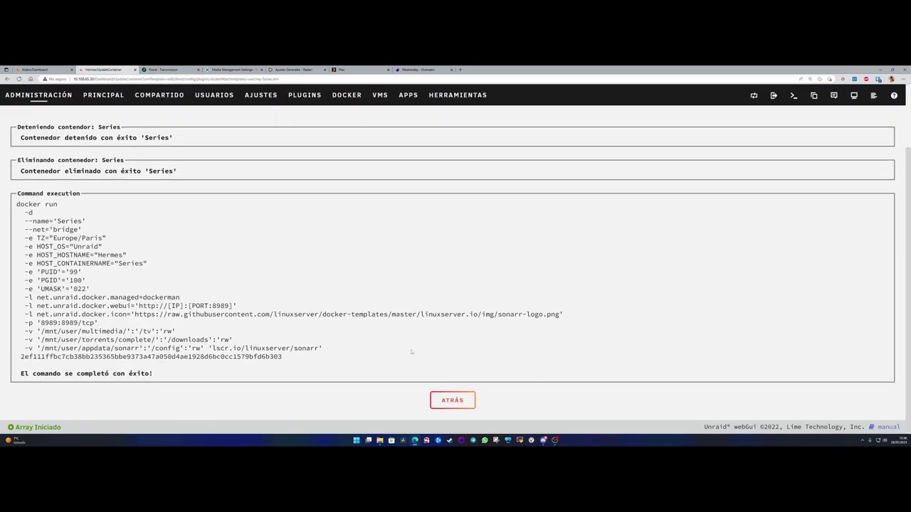
{"action": "left_click", "coordinate": [444, 400]}
{"action": "left_click", "coordinate": [297, 291]}
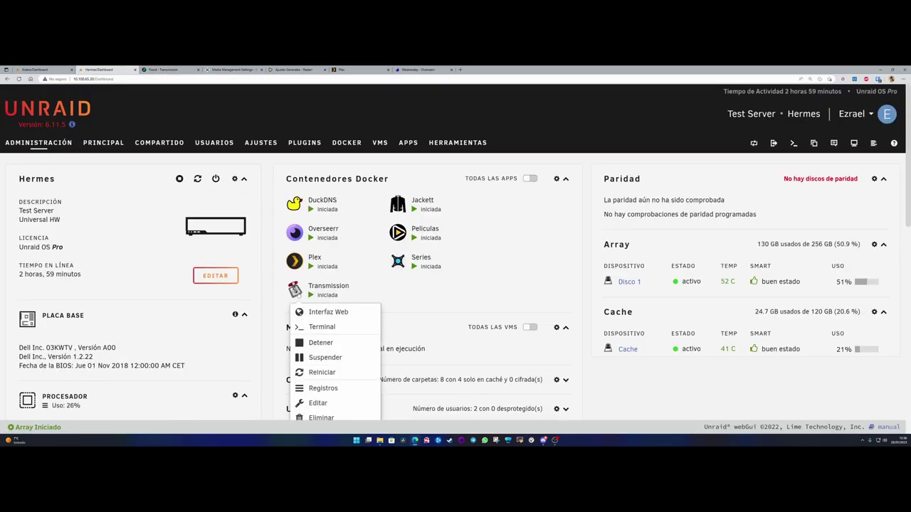
- Open the Transmission container's settings and inspect the /downloads host path folders
{"action": "left_click", "coordinate": [318, 402]}
{"action": "scroll", "coordinate": [247, 283], "scroll_direction": "down", "scroll_amount": 5}
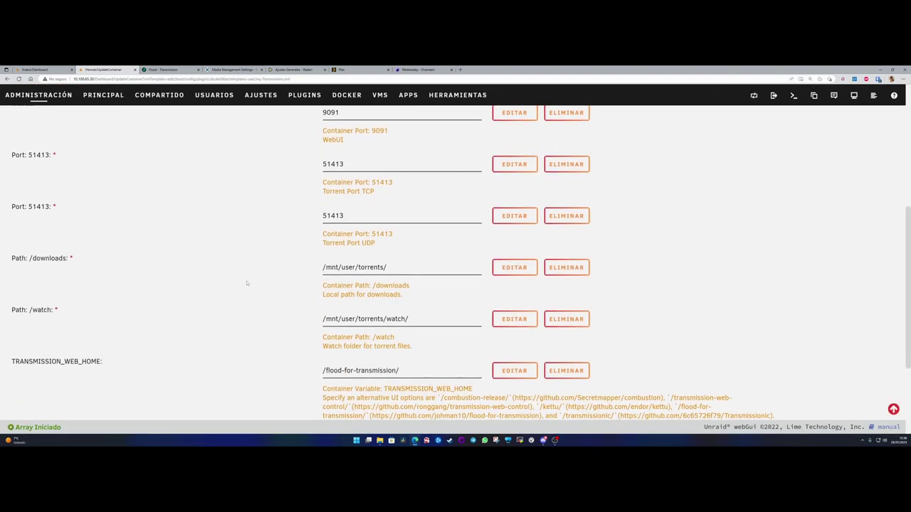
{"action": "scroll", "coordinate": [247, 283], "scroll_direction": "down", "scroll_amount": 1}
{"action": "scroll", "coordinate": [248, 284], "scroll_direction": "up", "scroll_amount": 1}
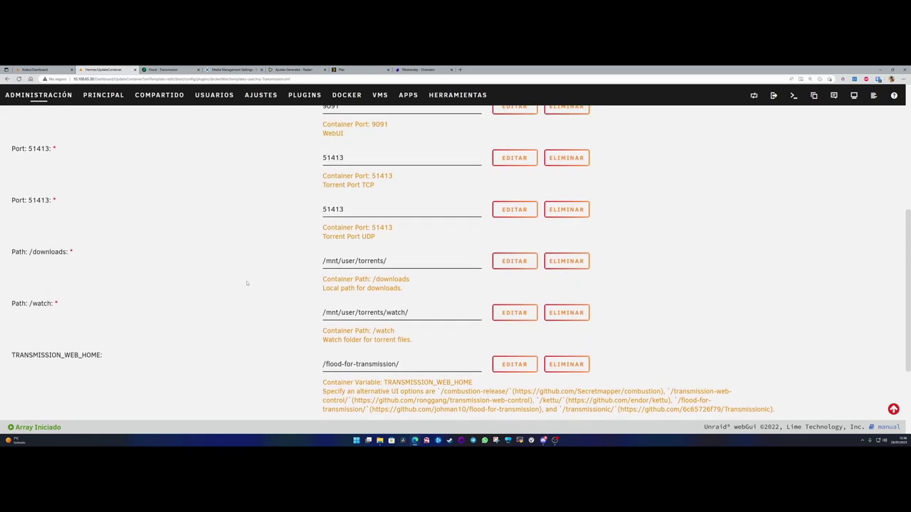
{"action": "scroll", "coordinate": [391, 268], "scroll_direction": "up", "scroll_amount": 1}
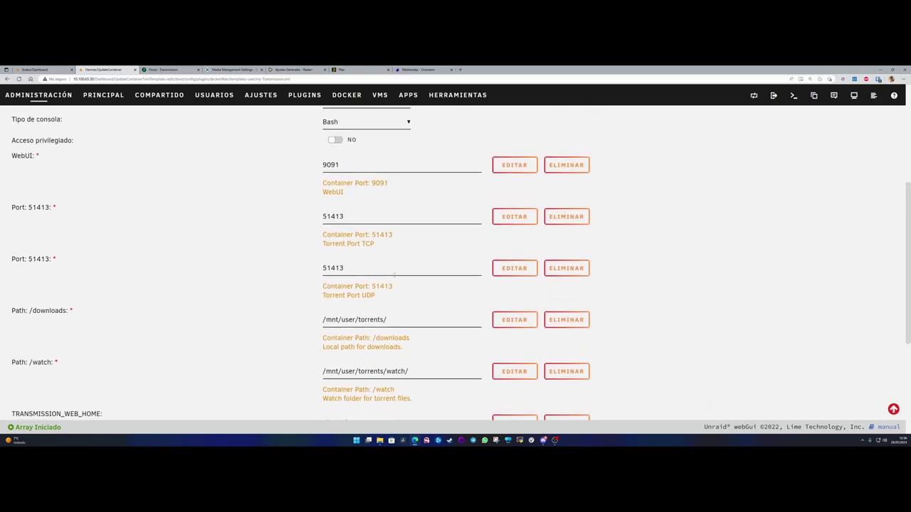
{"action": "left_click", "coordinate": [395, 320]}
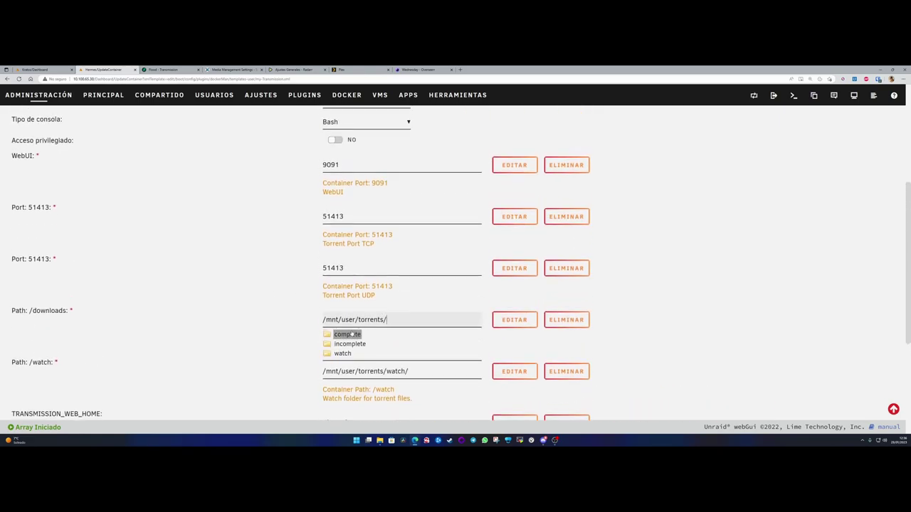
{"action": "left_click", "coordinate": [400, 322]}
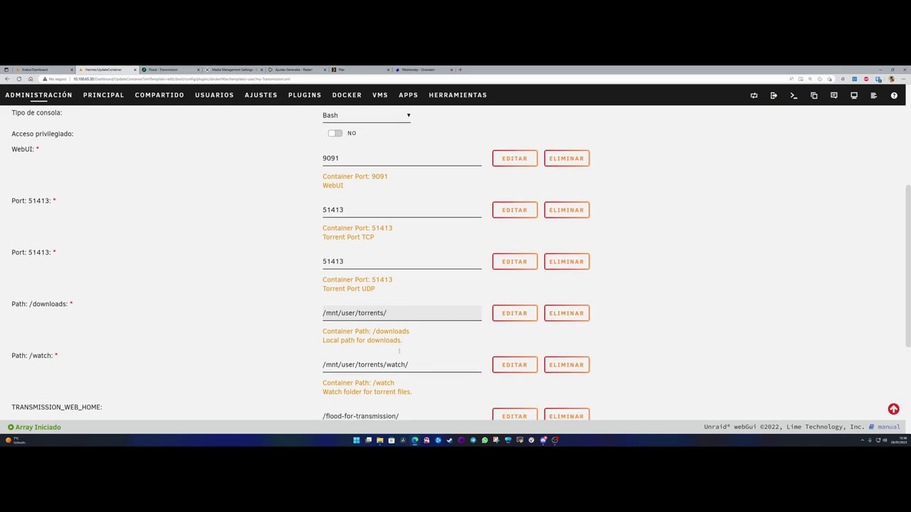
{"action": "scroll", "coordinate": [408, 358], "scroll_direction": "down", "scroll_amount": 2}
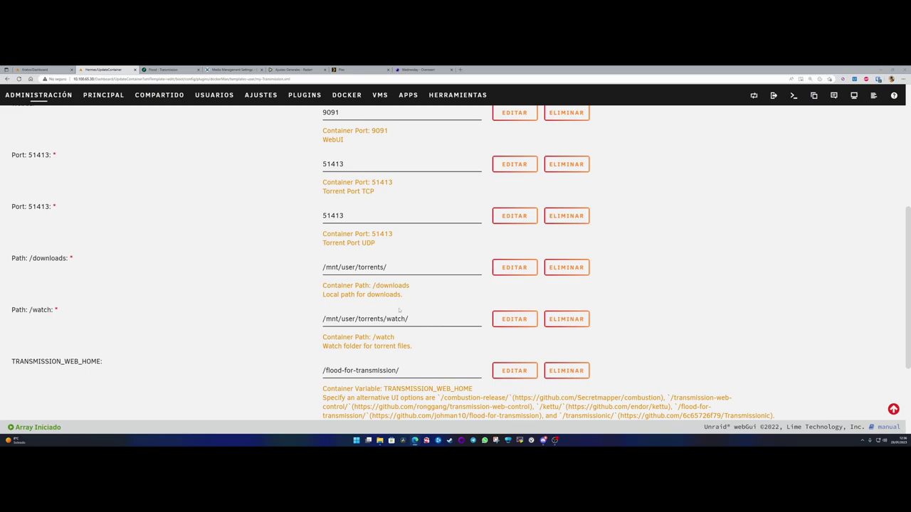
- Set the Transmission /watch host path to /mnt/user/torrents/ and apply it
{"action": "left_click", "coordinate": [457, 322]}
{"action": "key", "text": "ctrl+shift+Left"}
{"action": "key", "text": "BackSpace"}
{"action": "scroll", "coordinate": [272, 347], "scroll_direction": "down", "scroll_amount": 3}
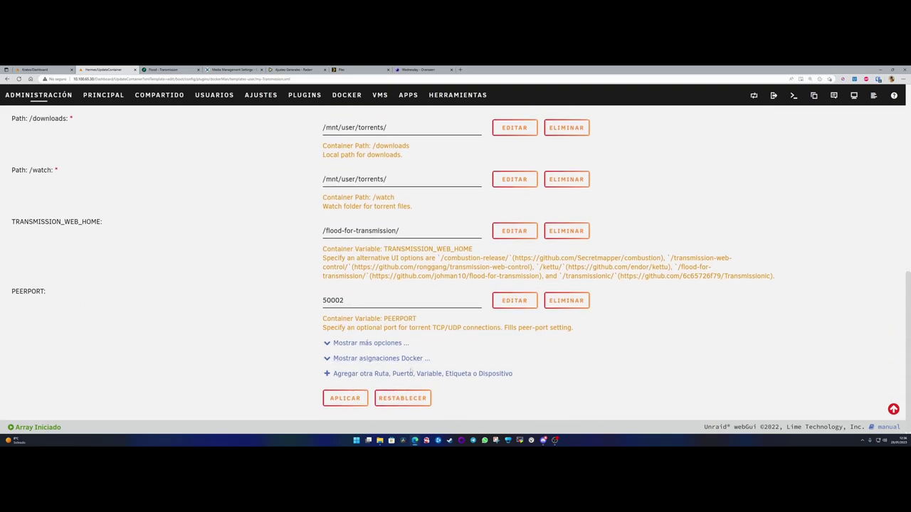
{"action": "left_click", "coordinate": [346, 397]}
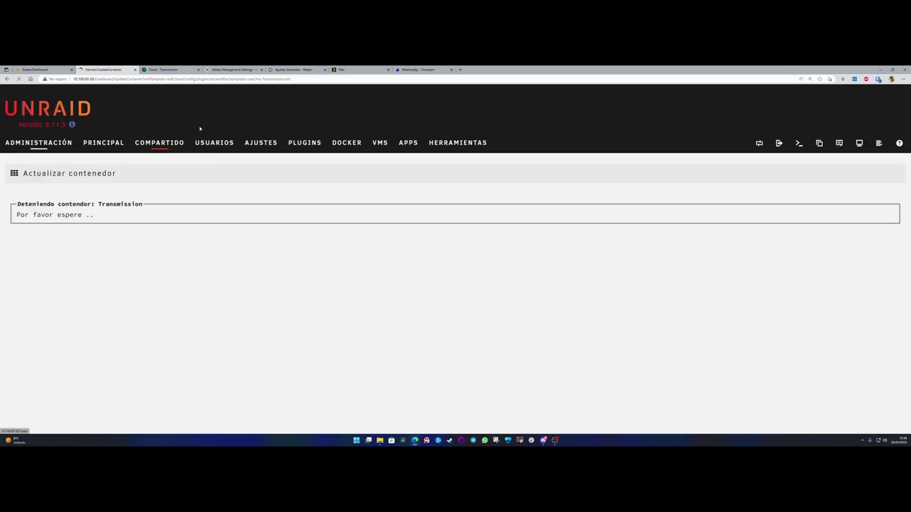
{"action": "left_click", "coordinate": [233, 69]}
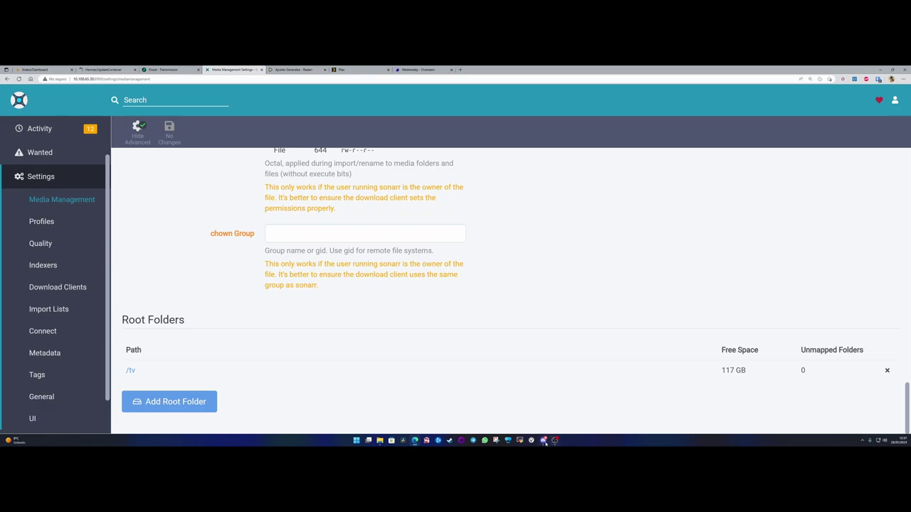
- Reload the Sonarr Media Management settings page
{"action": "mouse_move", "coordinate": [415, 442]}
{"action": "scroll", "coordinate": [174, 343], "scroll_direction": "up", "scroll_amount": 2}
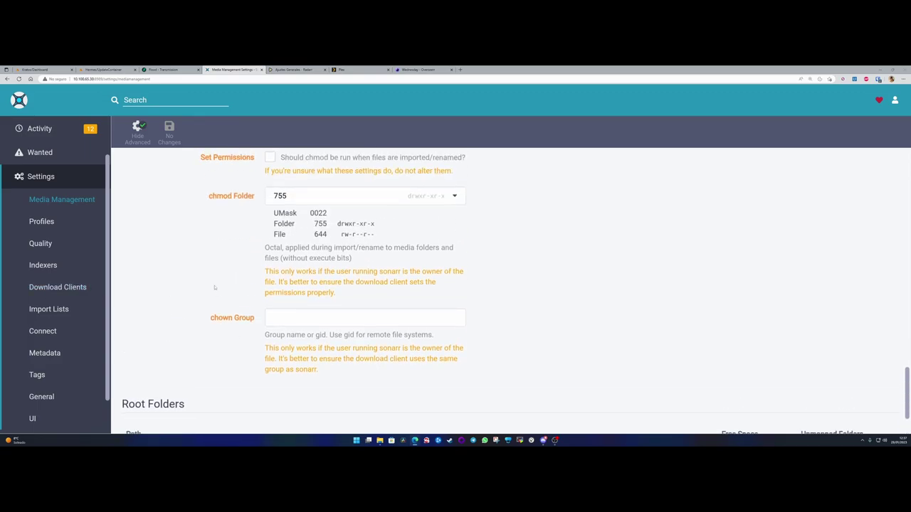
{"action": "scroll", "coordinate": [173, 343], "scroll_direction": "down", "scroll_amount": 3}
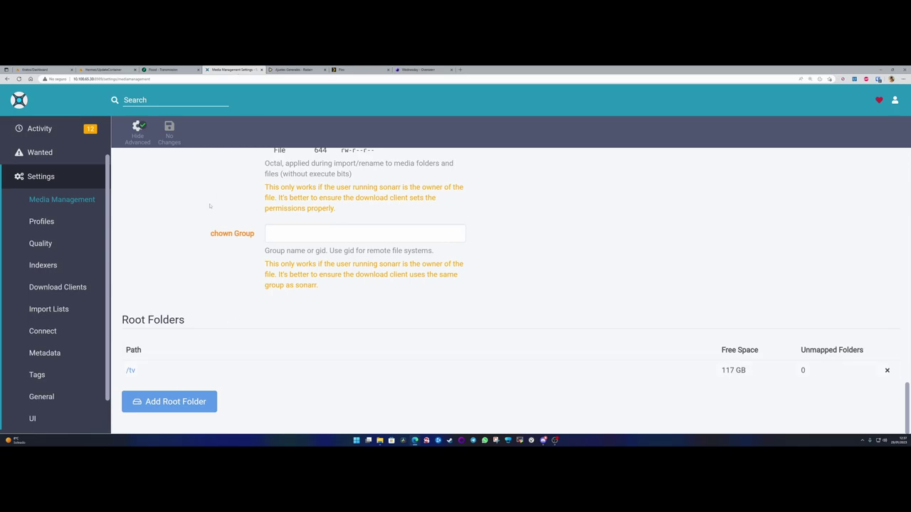
{"action": "key", "text": "F5"}
- Delete the /tv root folder and open the Add Root Folder file browser
{"action": "scroll", "coordinate": [128, 403], "scroll_direction": "down", "scroll_amount": 15}
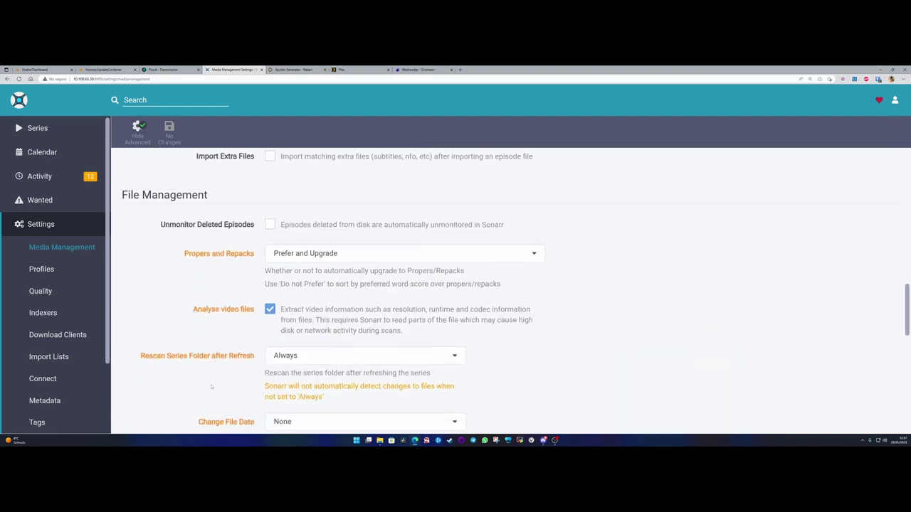
{"action": "scroll", "coordinate": [128, 403], "scroll_direction": "down", "scroll_amount": 1}
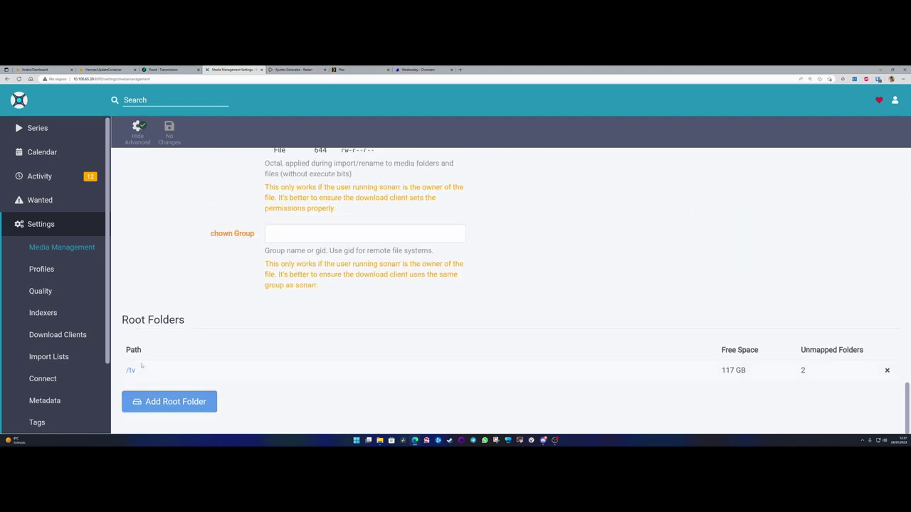
{"action": "left_click", "coordinate": [887, 370]}
{"action": "left_click", "coordinate": [166, 404]}
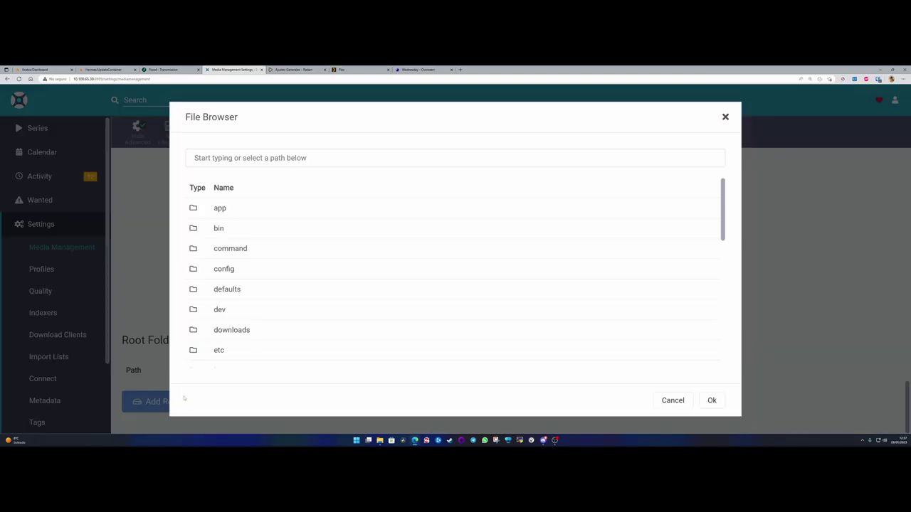